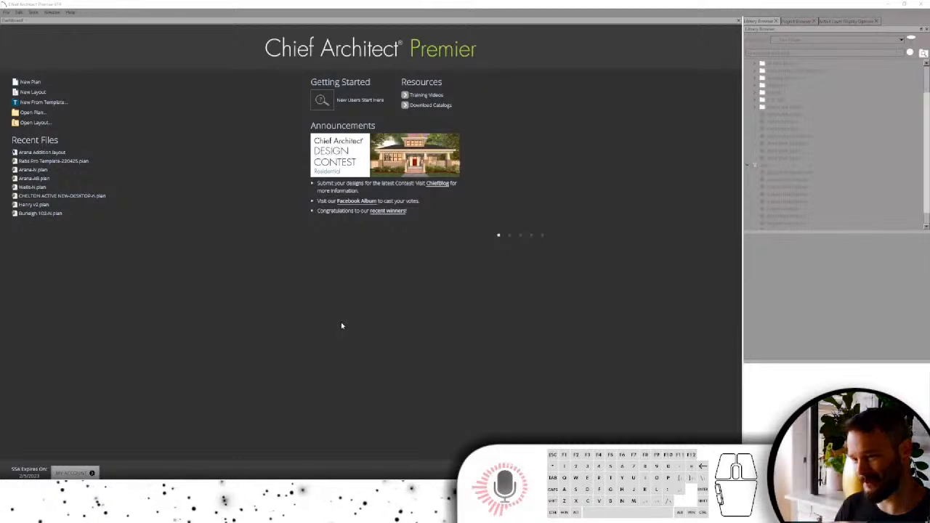
# Open the Bayview-N plan from the 220630-DRVC-V1-Bayview-RR folder in the client's Bayview CA directory.
pyautogui.click(6, 12)
pyautogui.click(25, 42)
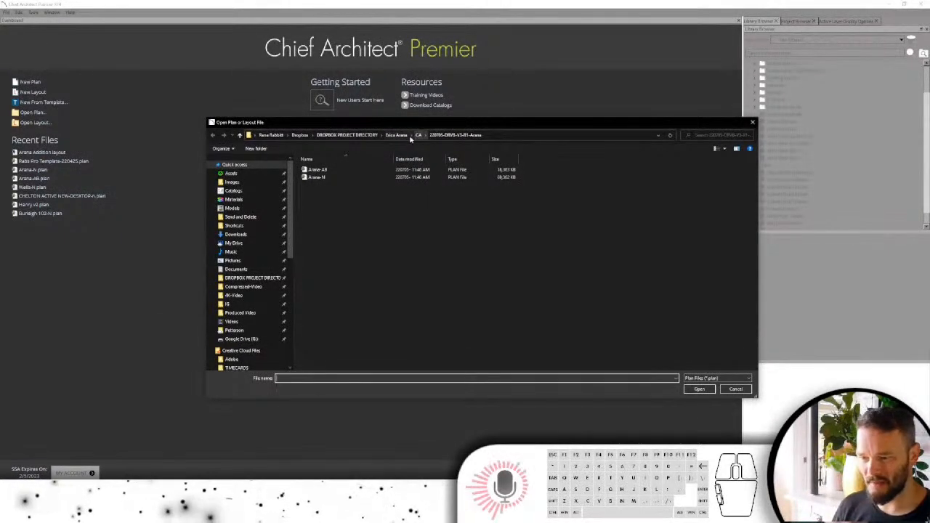
pyautogui.click(348, 135)
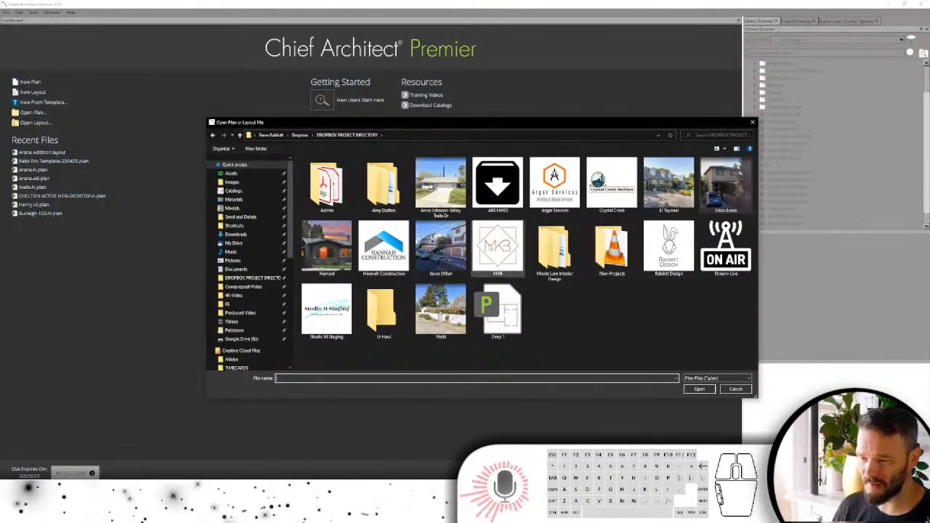
pyautogui.doubleClick(440, 246)
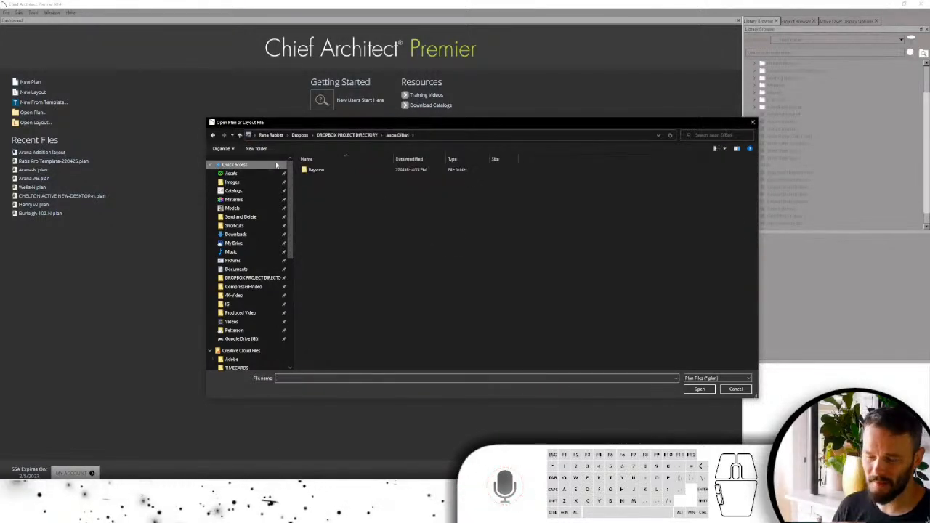
pyautogui.doubleClick(316, 169)
pyautogui.click(317, 171)
pyautogui.doubleClick(317, 172)
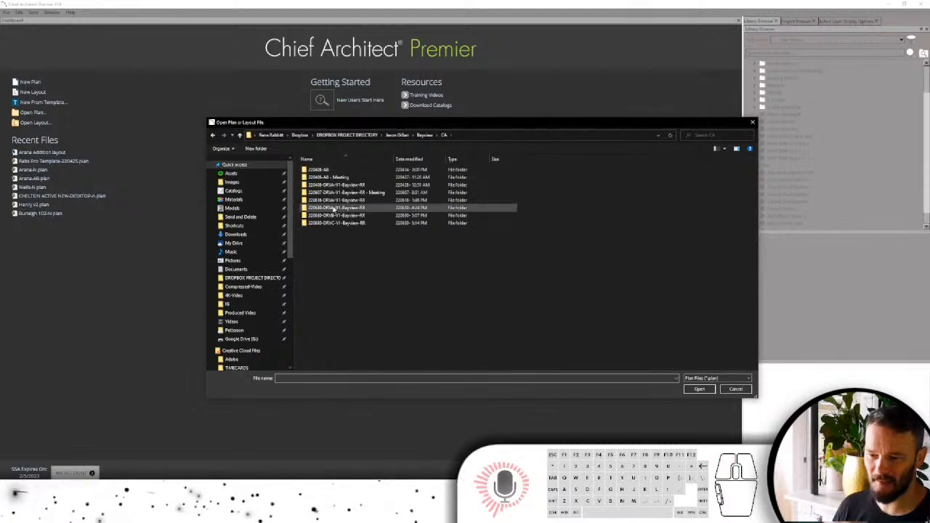
pyautogui.click(334, 222)
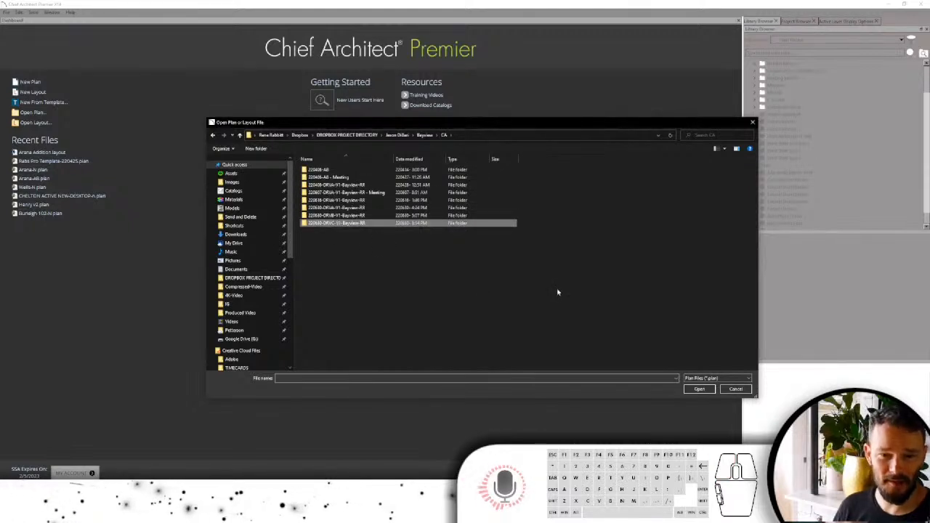
pyautogui.doubleClick(329, 224)
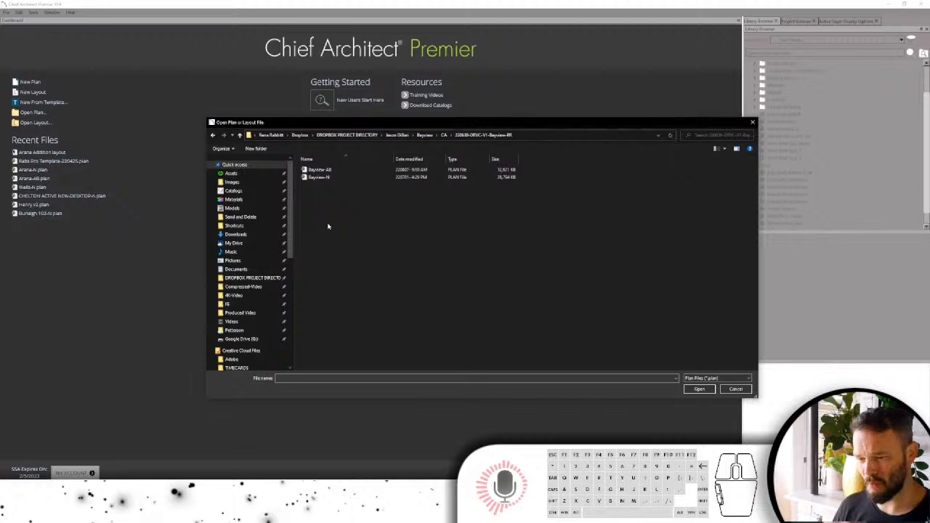
pyautogui.doubleClick(320, 177)
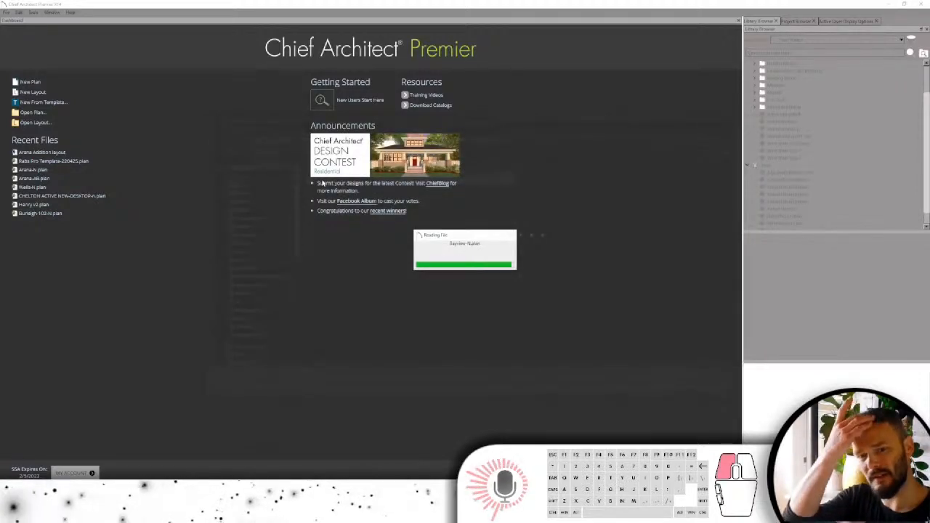
# Examine the upper floor of the plan around Bedroom 2 and the Study, and close the plan.
pyautogui.scroll(-3, 390, 220)
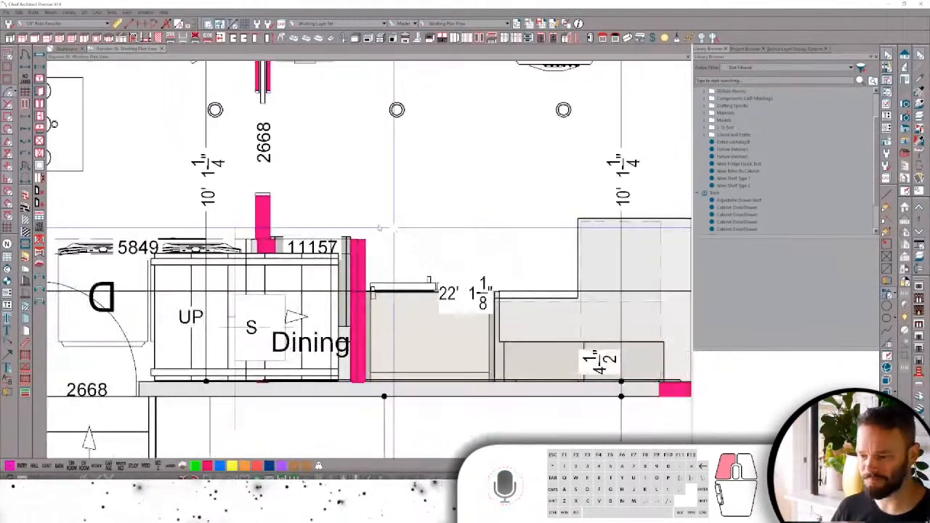
pyautogui.hotkey('shift', 'Up')
pyautogui.scroll(-3, 387, 226)
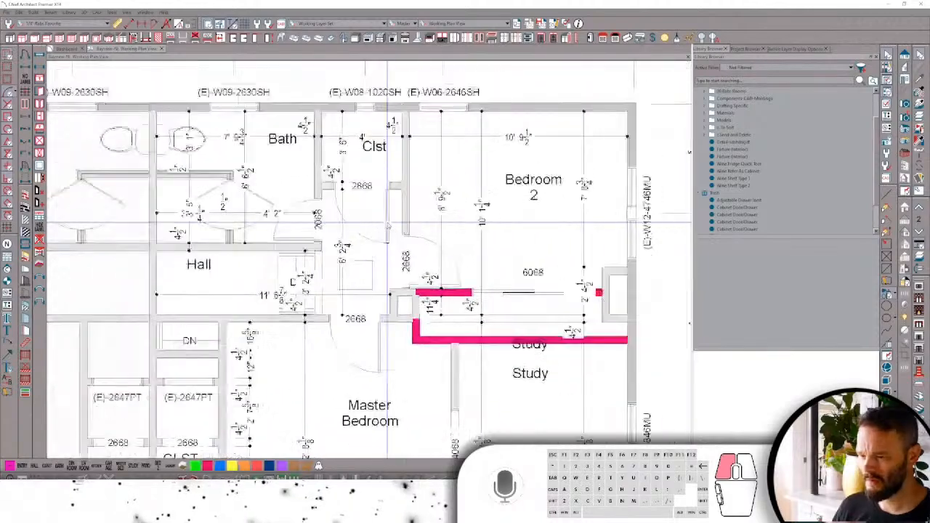
pyautogui.scroll(3, 387, 227)
pyautogui.scroll(-4, 389, 227)
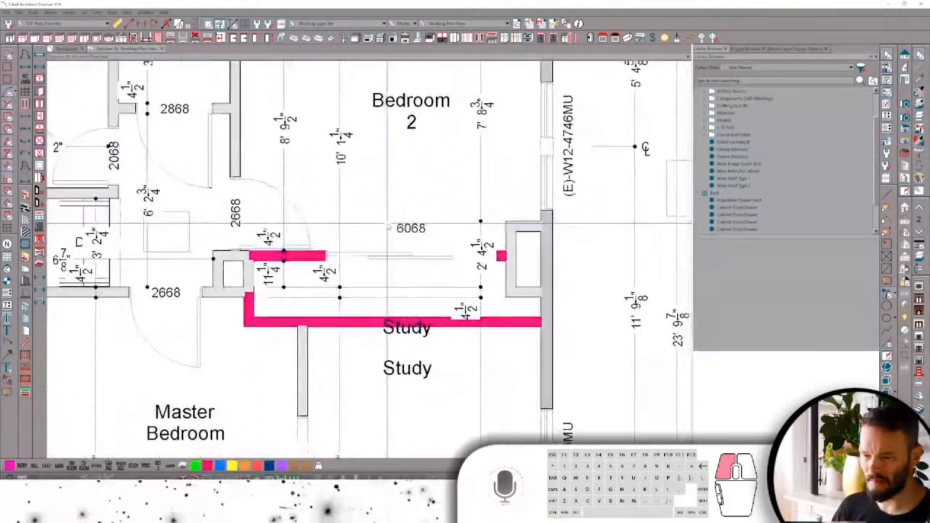
pyautogui.scroll(3, 389, 227)
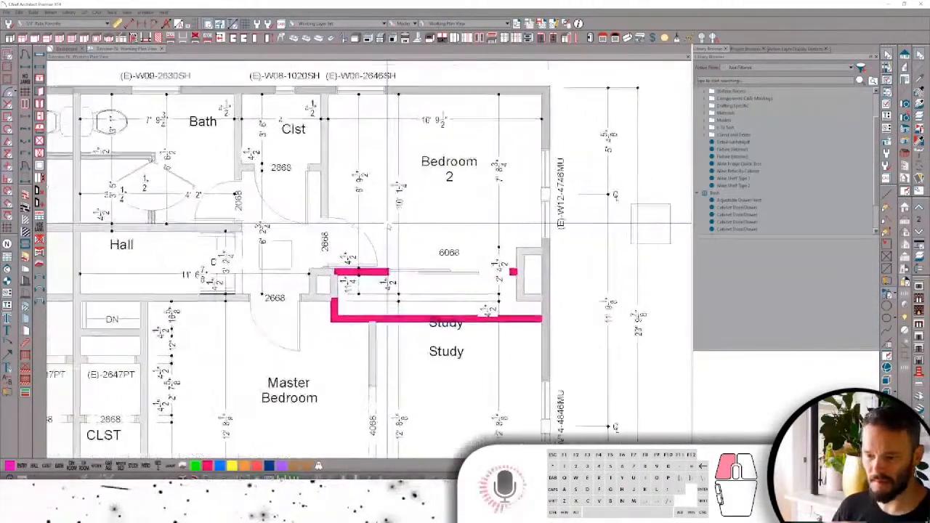
pyautogui.click(162, 48)
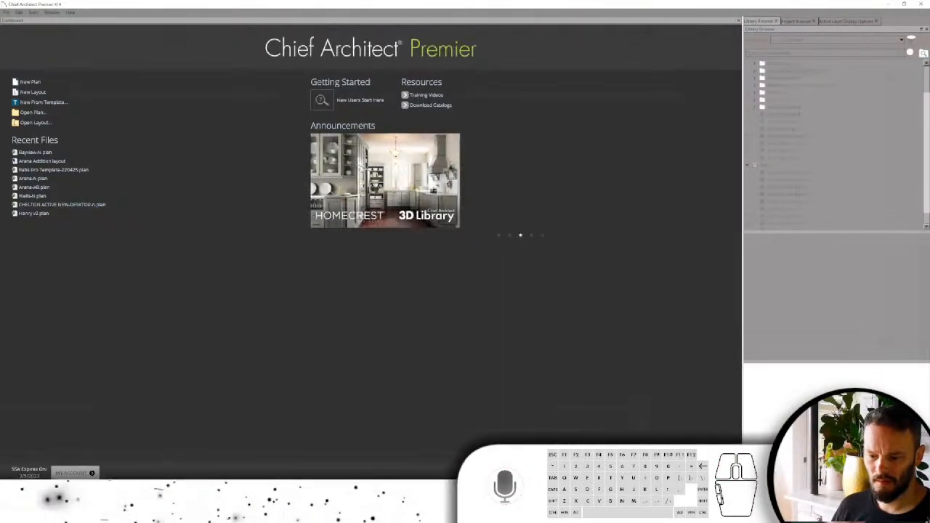
# Switch to File Explorer and show the client's Bayview CA folder from DROPBOX PROJECT DIRECTORY with large icons.
pyautogui.press('super+e')
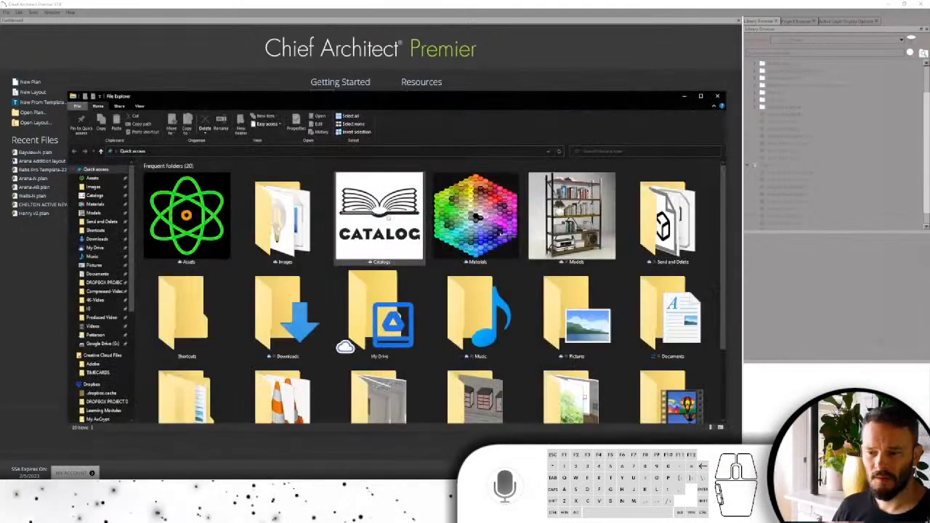
pyautogui.click(102, 402)
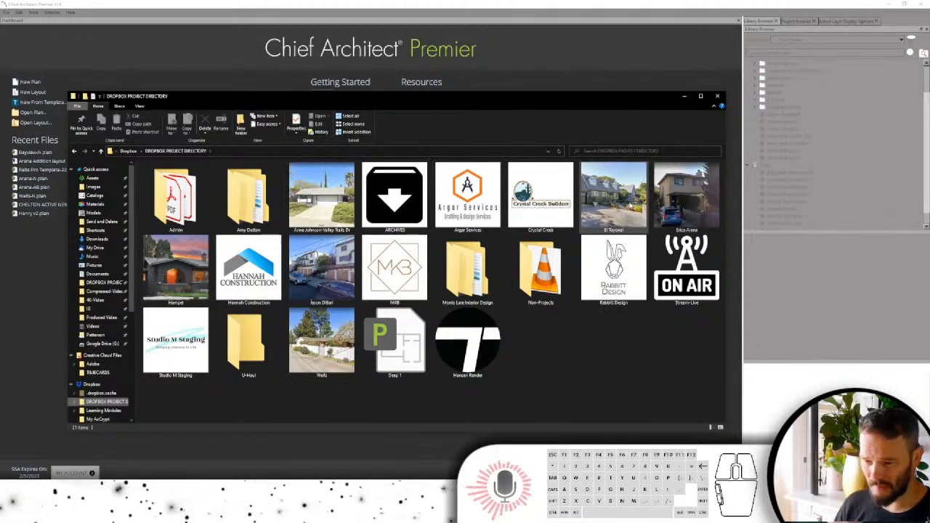
pyautogui.click(314, 273)
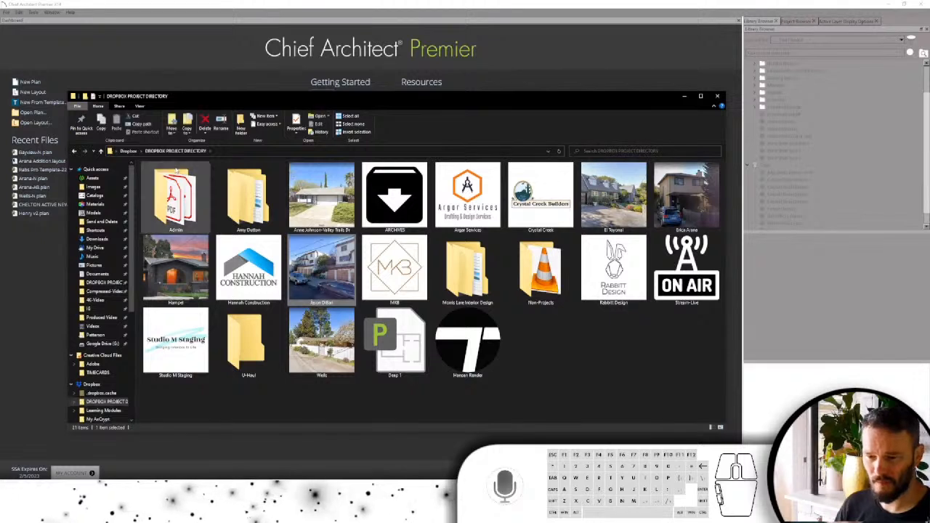
pyautogui.doubleClick(160, 176)
pyautogui.doubleClick(159, 176)
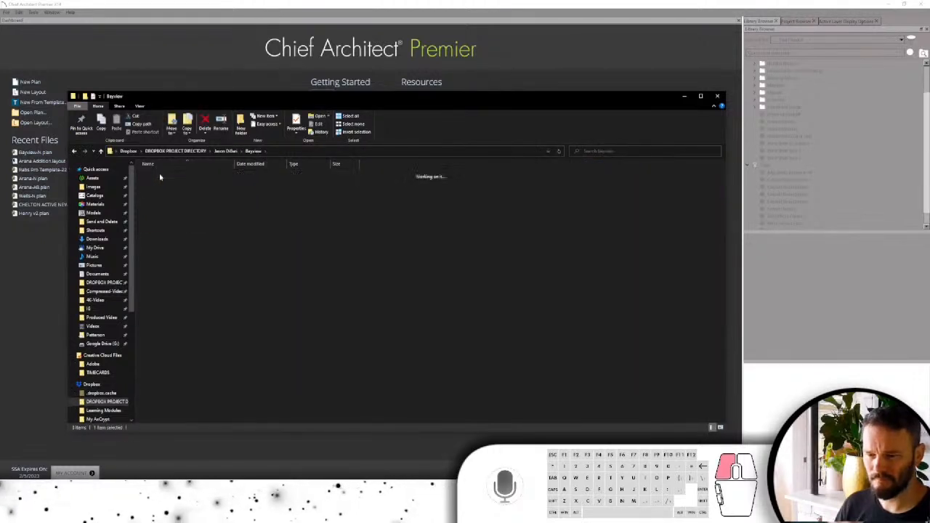
pyautogui.click(180, 228)
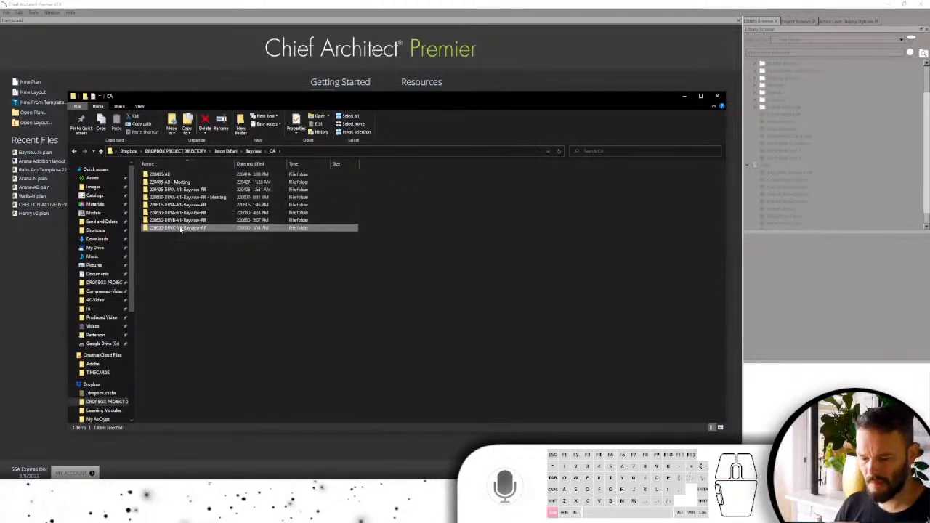
pyautogui.keyDown('ctrl'); pyautogui.scroll(5, 210, 234); pyautogui.keyUp('ctrl')
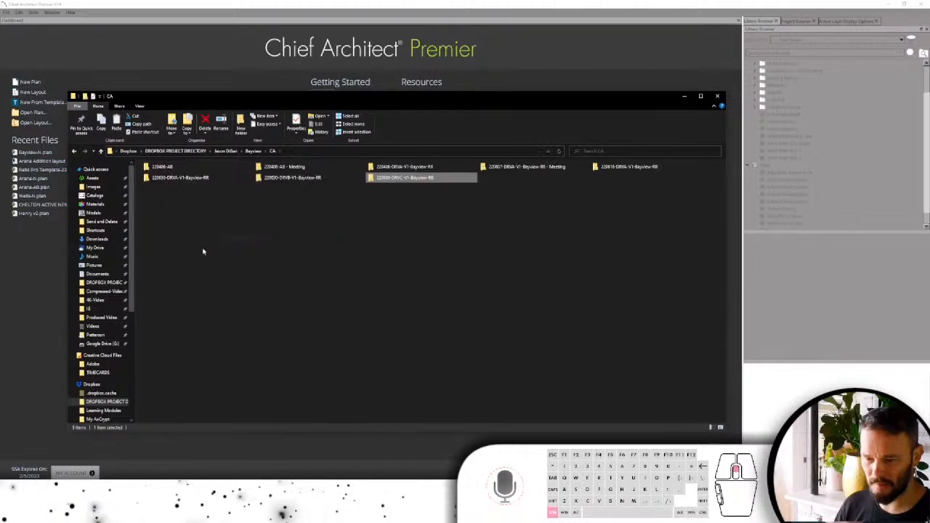
pyautogui.keyDown('ctrl'); pyautogui.scroll(2, 540, 245); pyautogui.keyUp('ctrl')
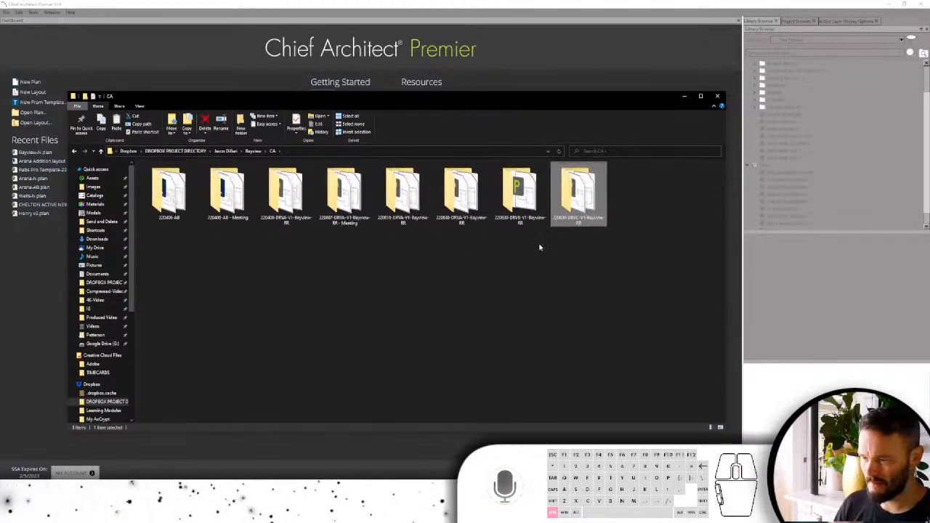
# Launch the PointerFocus app.
pyautogui.press('super')
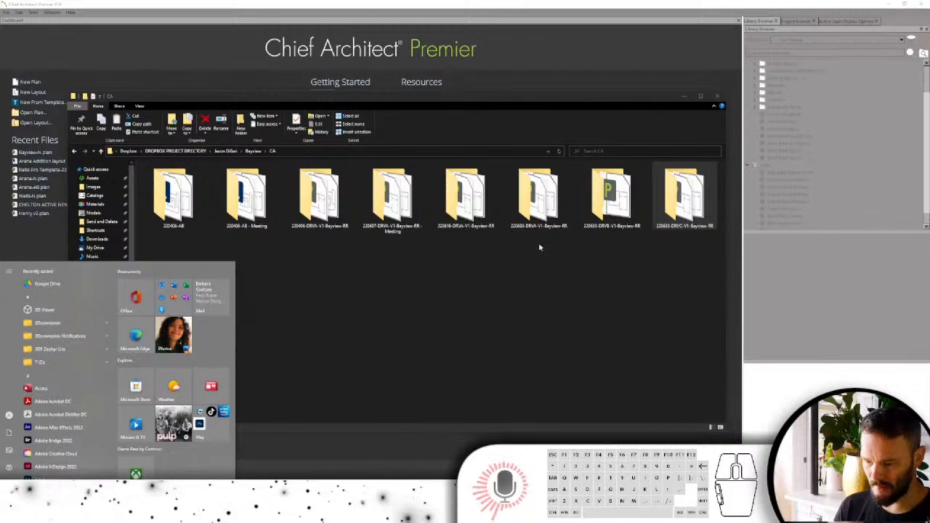
pyautogui.write('point')
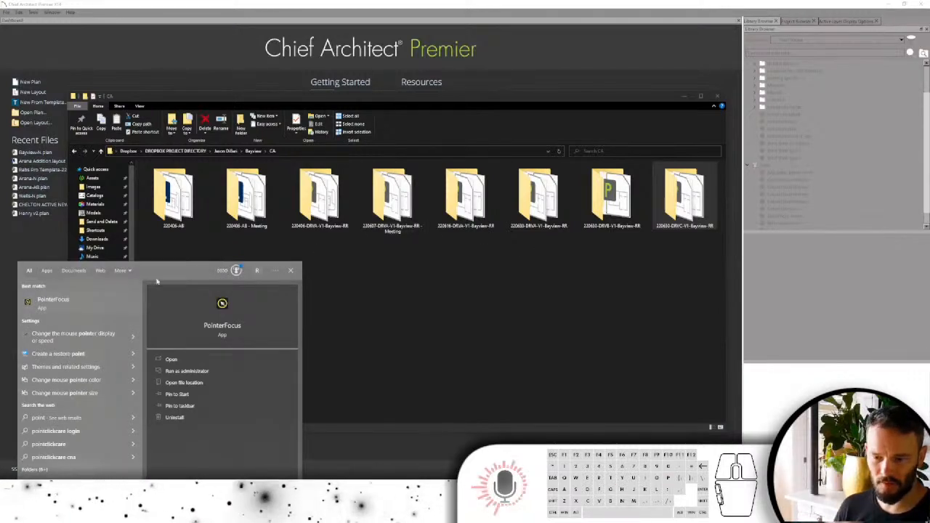
pyautogui.click(53, 300)
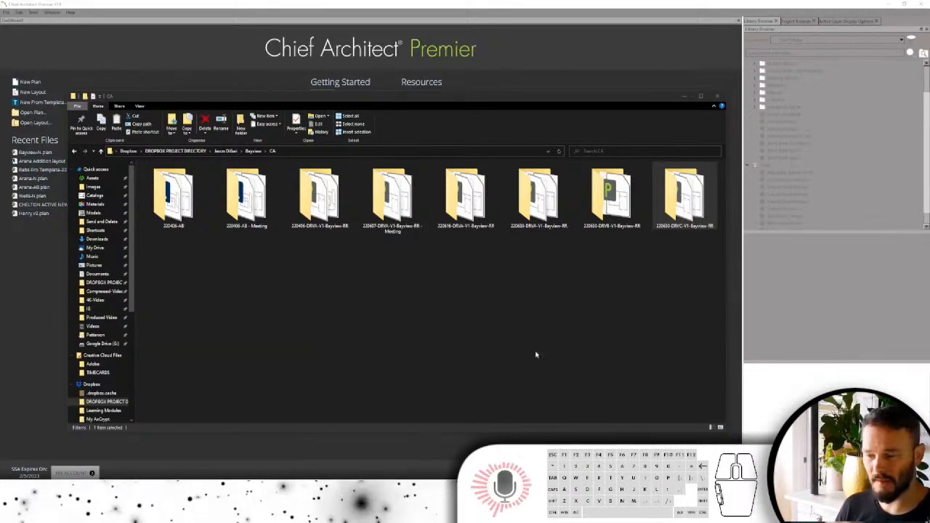
pyautogui.moveTo(872, 365); pyautogui.dragTo(871, 415)
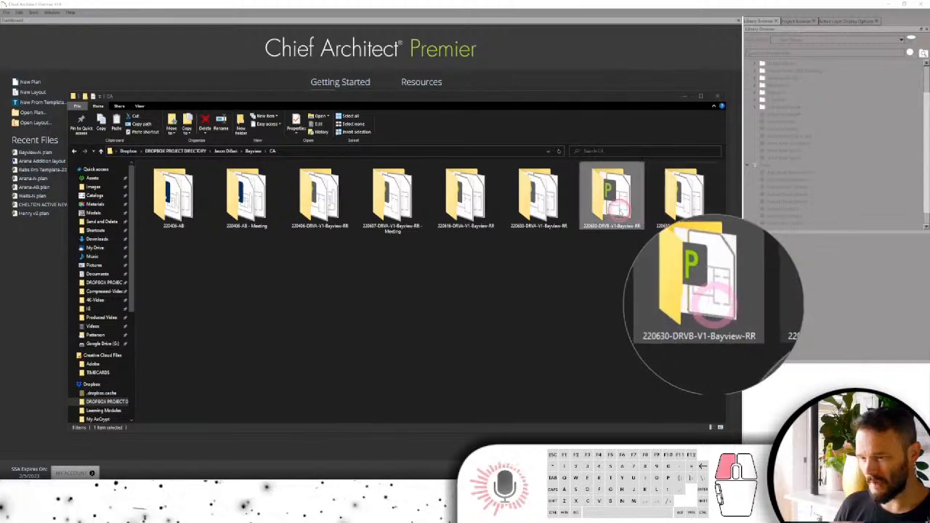
# Duplicate the 220630-DRVC-V1-Bayview-RR folder in the CA folder and rename the copy 220706-DRVC-V2-Bayview-RR.
pyautogui.click(671, 206)
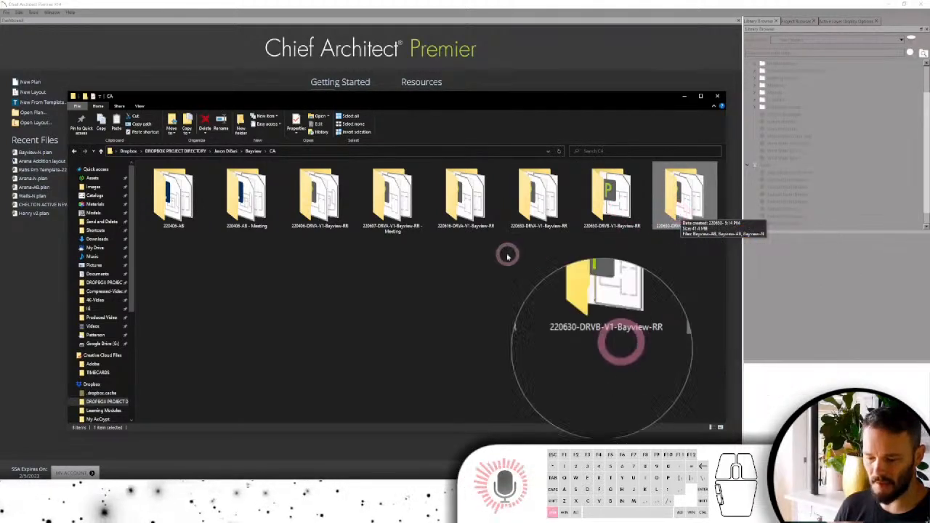
pyautogui.hotkey('ctrl', 'v')
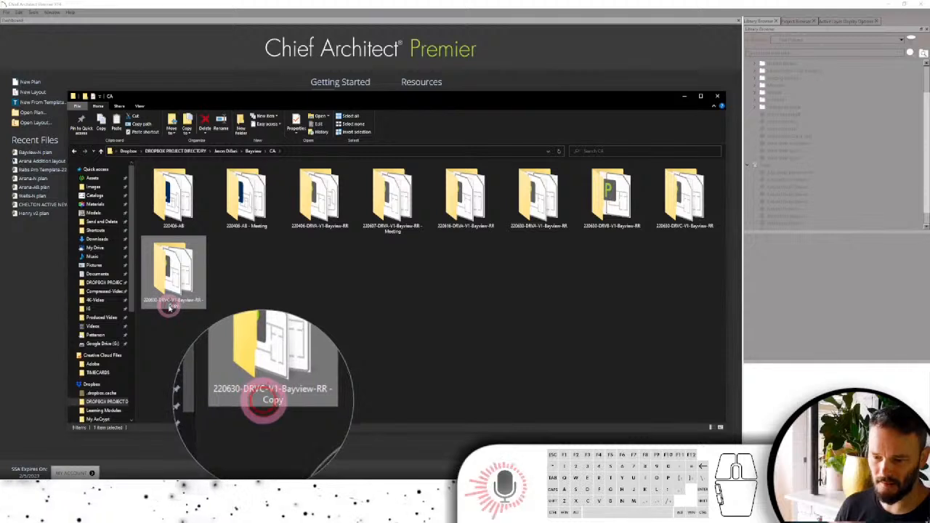
pyautogui.click(170, 306)
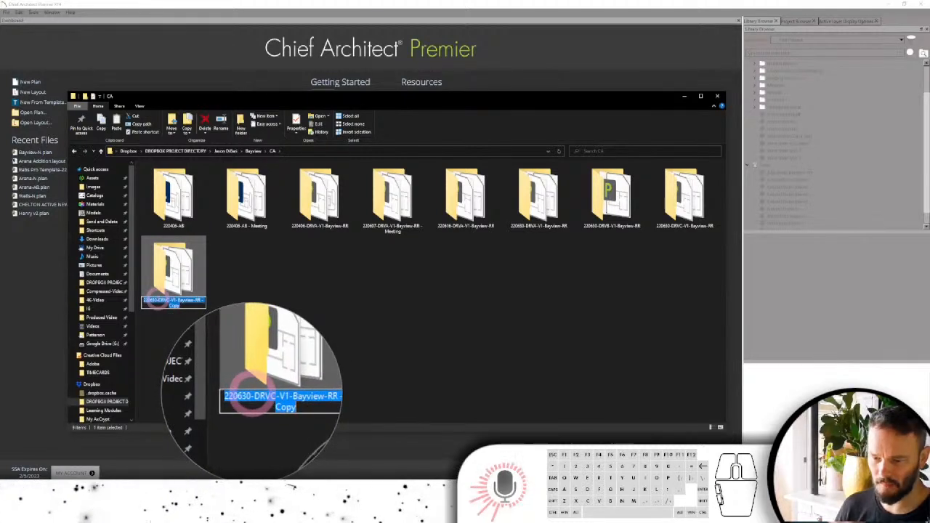
pyautogui.moveTo(158, 303); pyautogui.dragTo(150, 301)
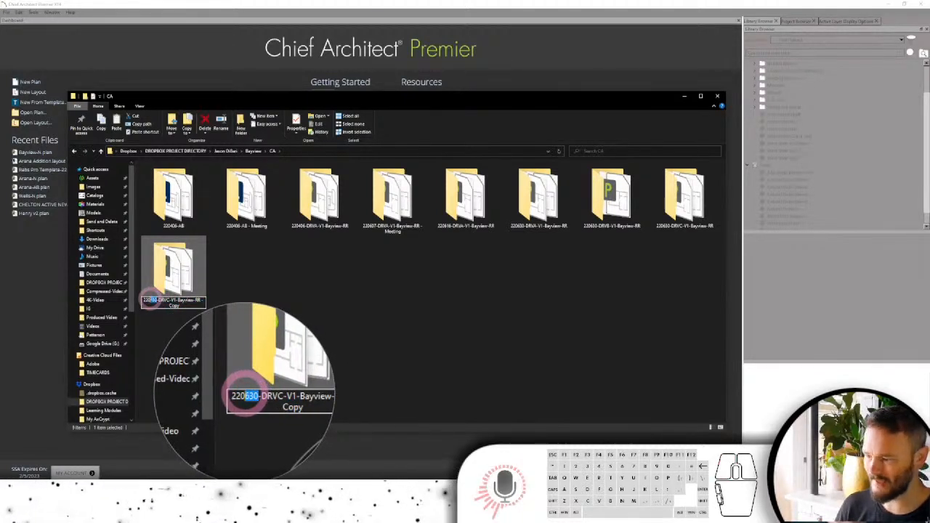
pyautogui.write('706')
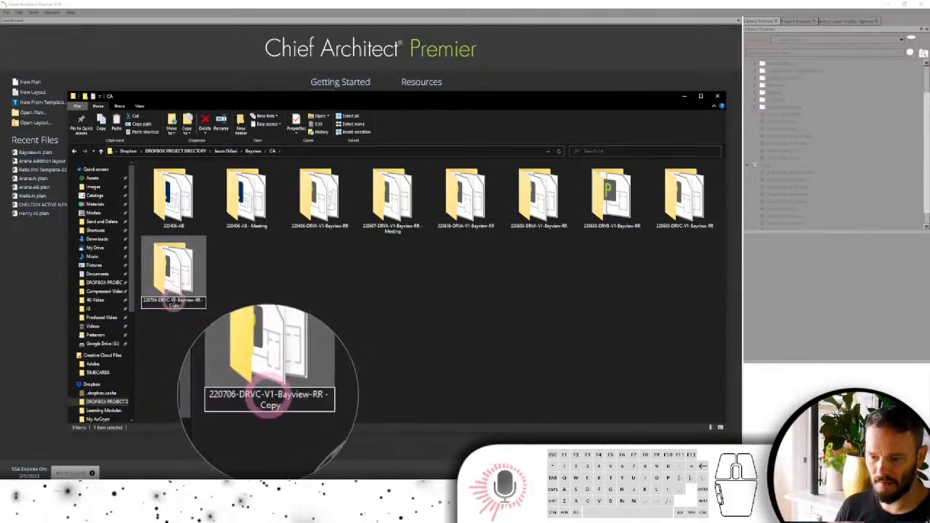
pyautogui.click(179, 307)
pyautogui.moveTo(180, 308); pyautogui.dragTo(202, 301)
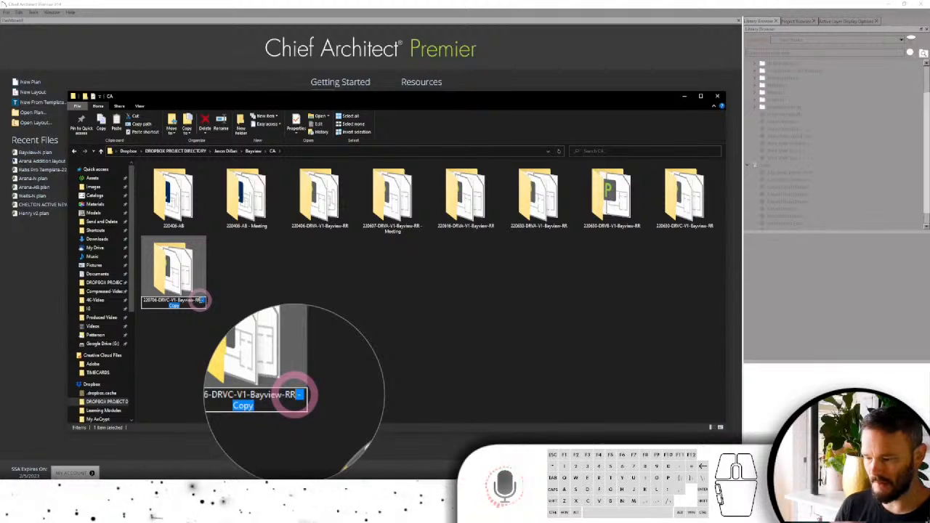
pyautogui.press('BackSpace')
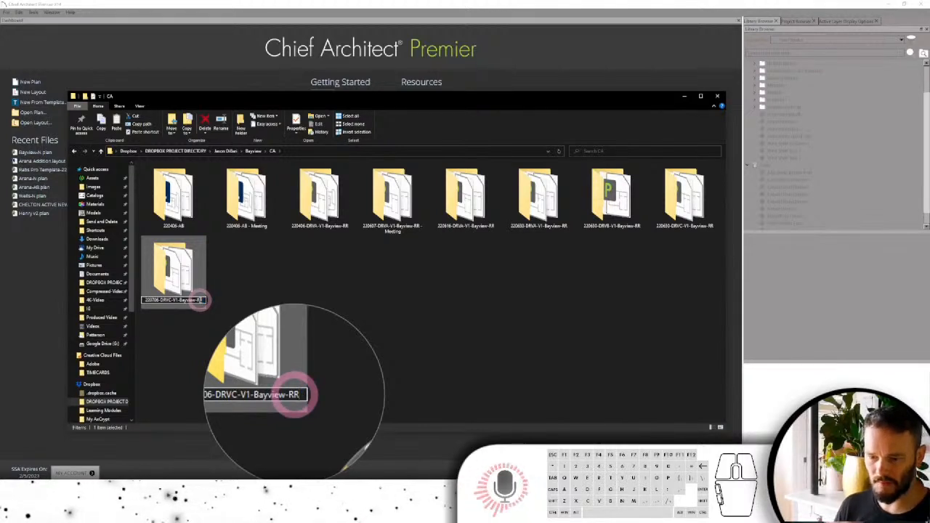
pyautogui.click(175, 300)
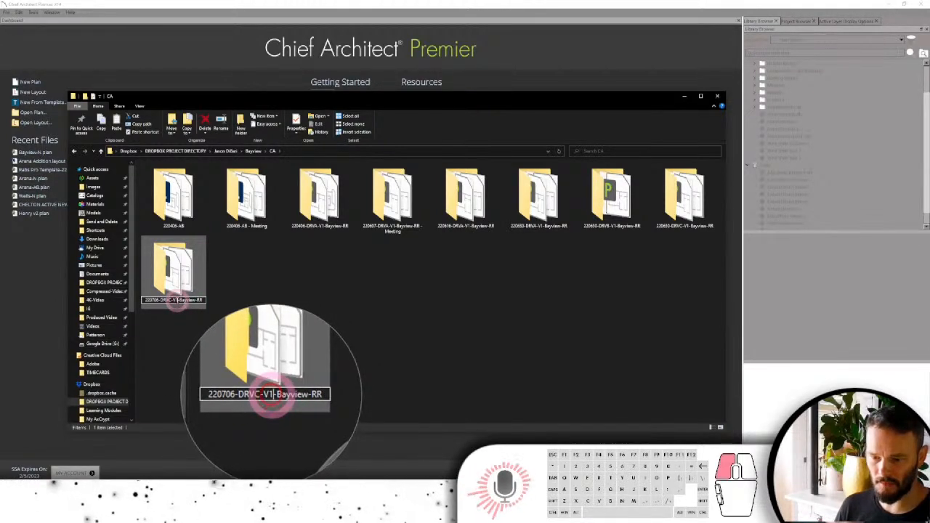
pyautogui.moveTo(177, 300); pyautogui.dragTo(174, 300)
pyautogui.write('2')
pyautogui.press('Return')
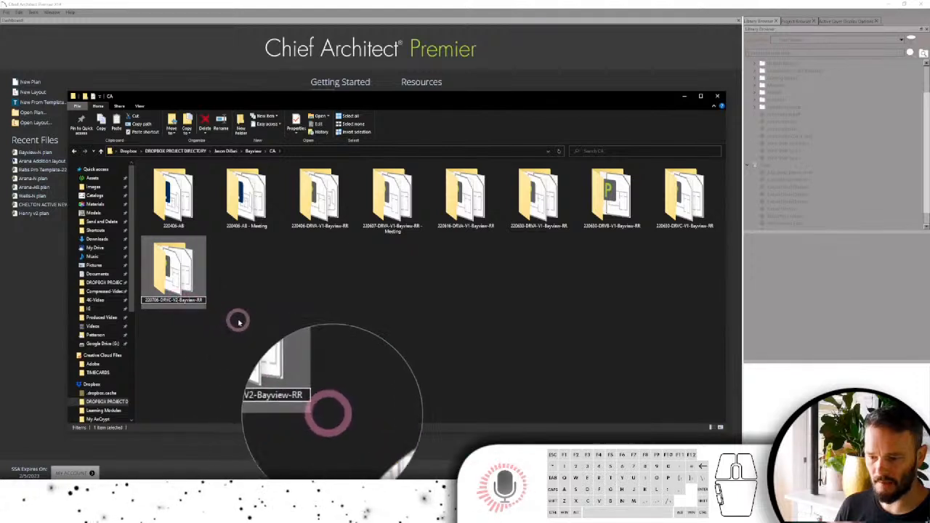
# Open the Bayview-N plan from the 220706-DRVC-V2-Bayview-RR folder and bring Chief Architect to the front.
pyautogui.doubleClick(194, 274)
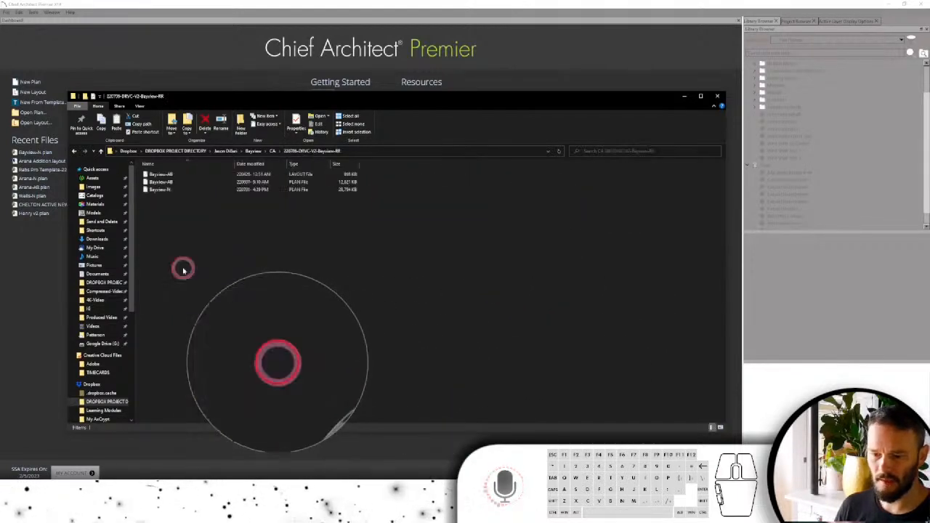
pyautogui.click(164, 190)
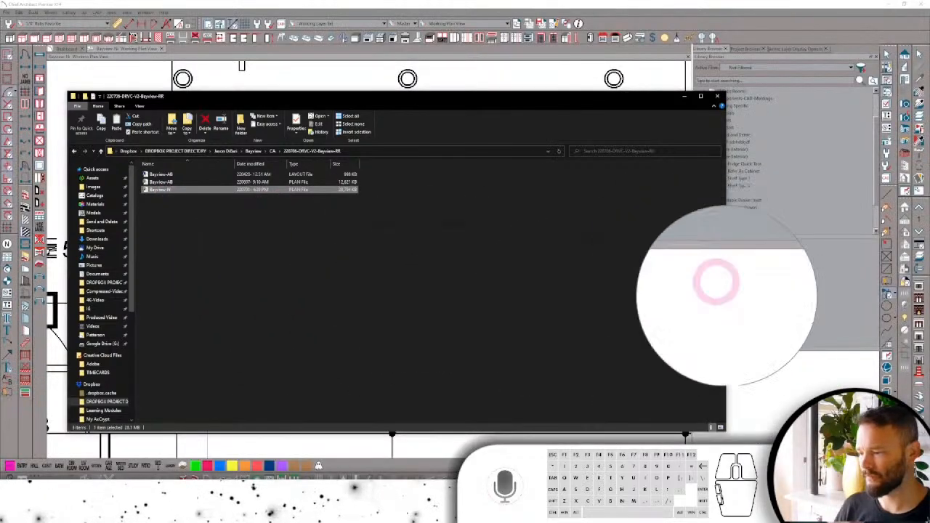
pyautogui.click(763, 364)
pyautogui.click(739, 17)
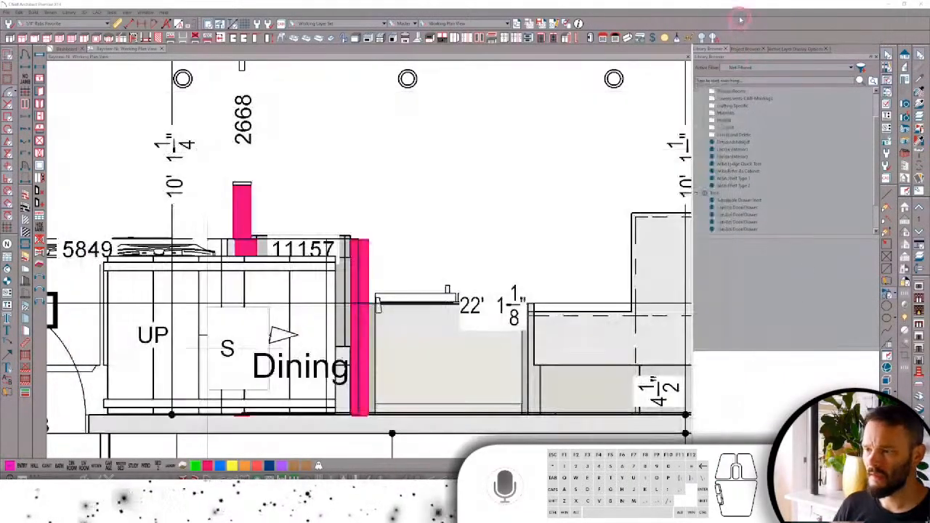
# Go up to the second-floor plan with Bedroom 2, the Study and the Master Bedroom.
pyautogui.scroll(-5, 407, 238)
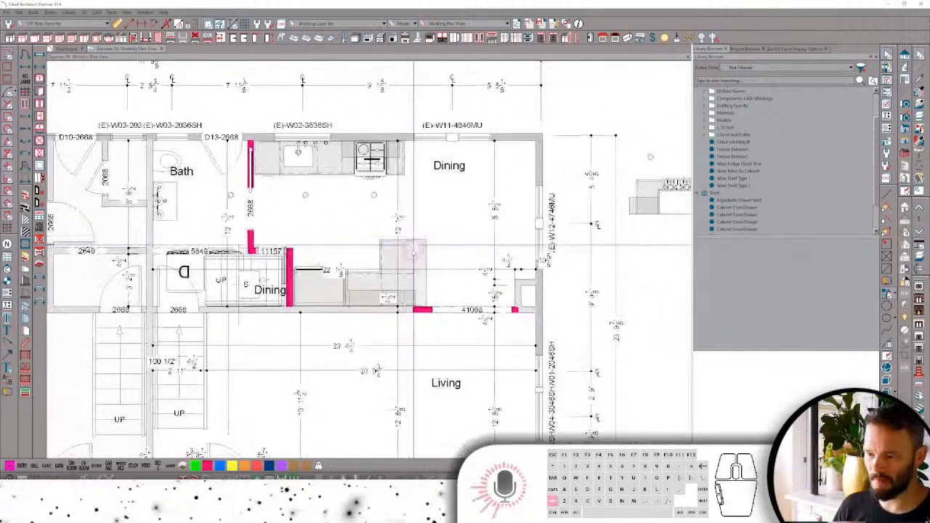
pyautogui.press('pageup')
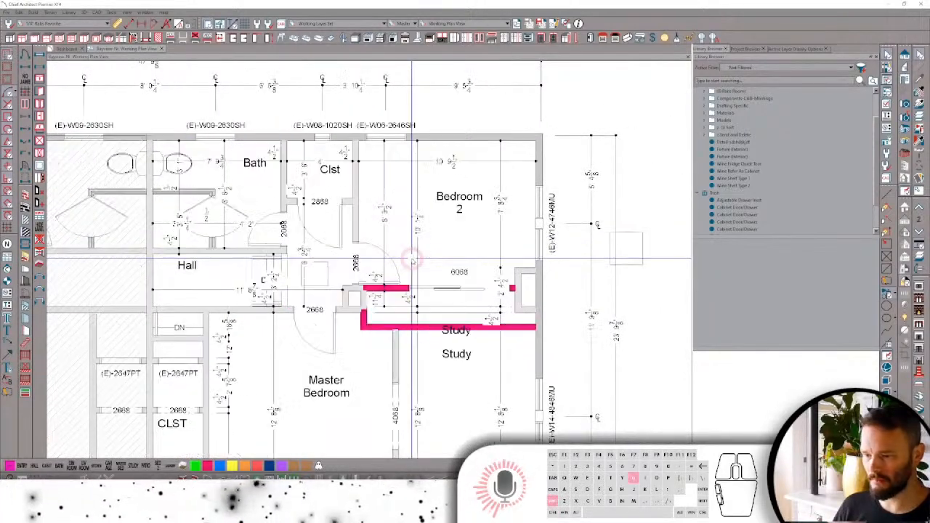
pyautogui.scroll(2, 430, 284)
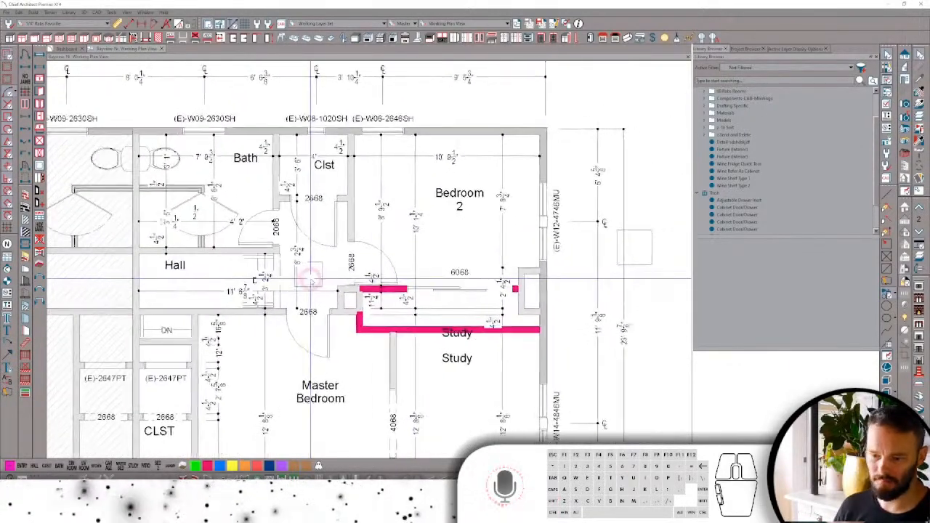
pyautogui.scroll(1, 430, 276)
pyautogui.moveTo(632, 139); pyautogui.dragTo(607, 138, button='middle')
# Clear the dimension lines from the second-floor plan.
pyautogui.click(606, 121)
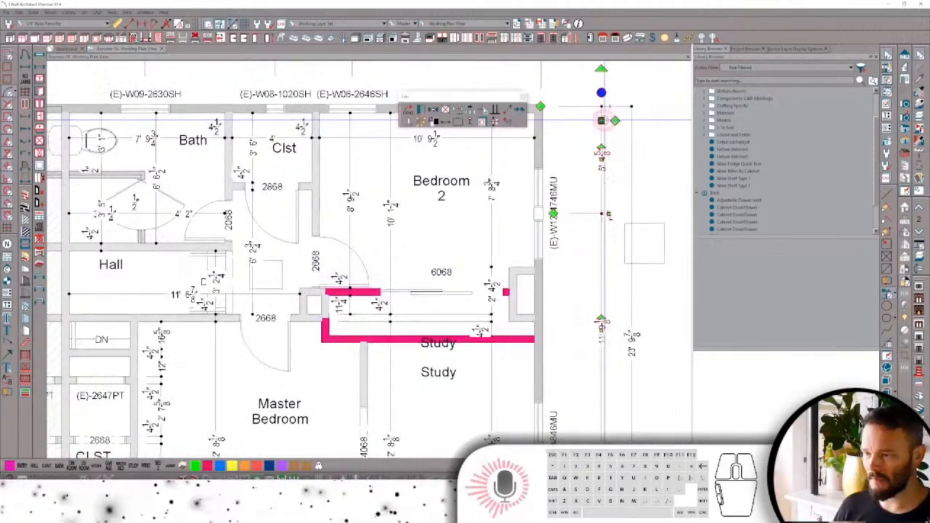
pyautogui.scroll(-2, 606, 137)
pyautogui.rightClick(616, 198)
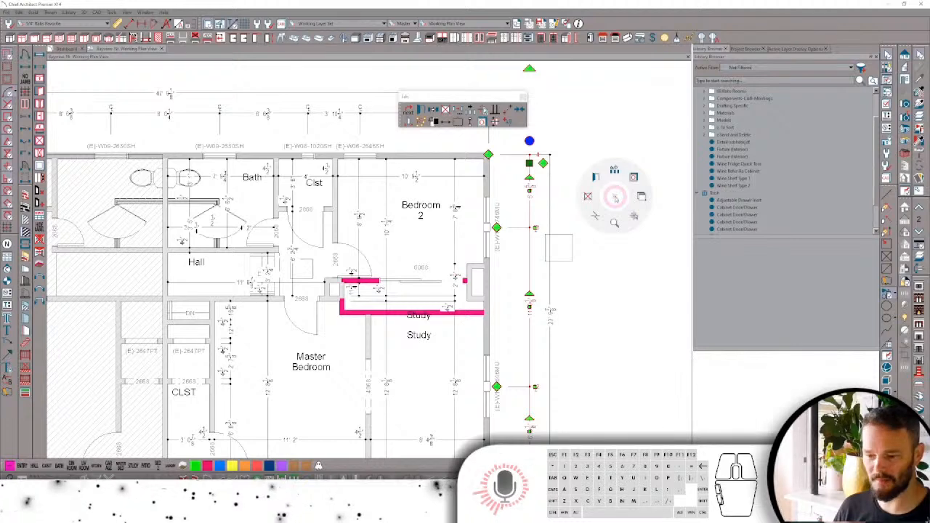
pyautogui.click(766, 305)
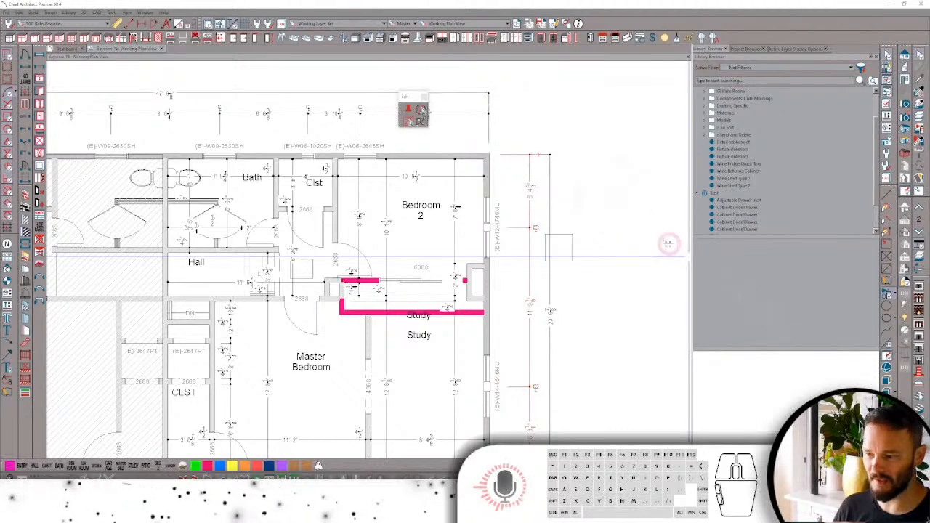
pyautogui.click(571, 182)
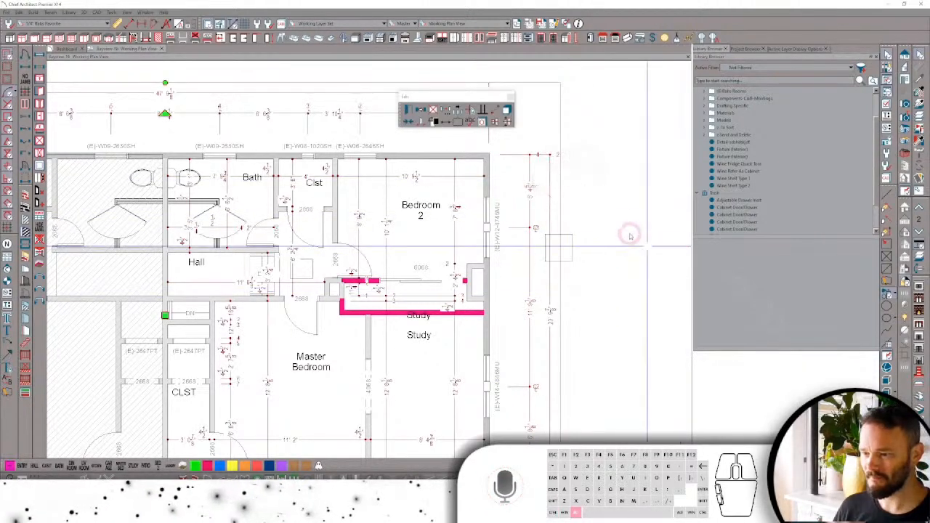
# Open a Perspective Floor Overview camera of the second floor.
pyautogui.scroll(5, 451, 316)
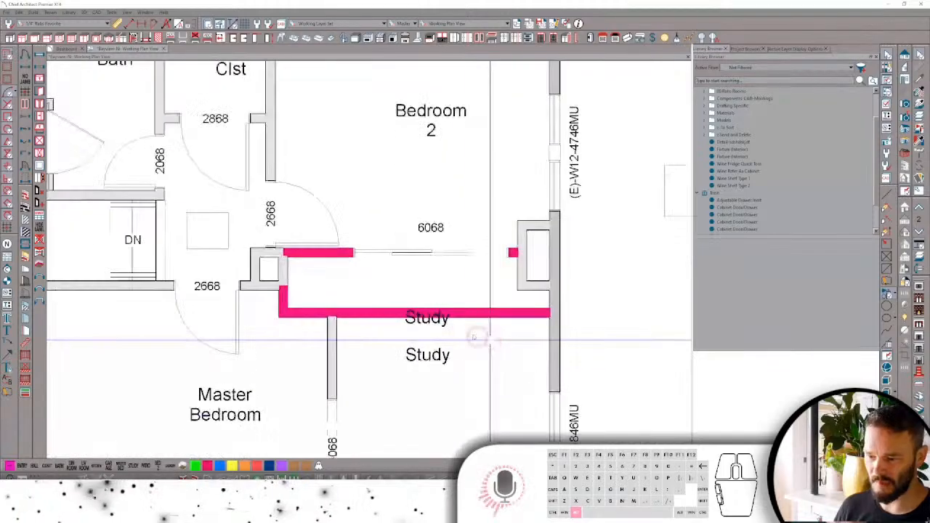
pyautogui.scroll(2, 357, 281)
pyautogui.scroll(-3, 450, 244)
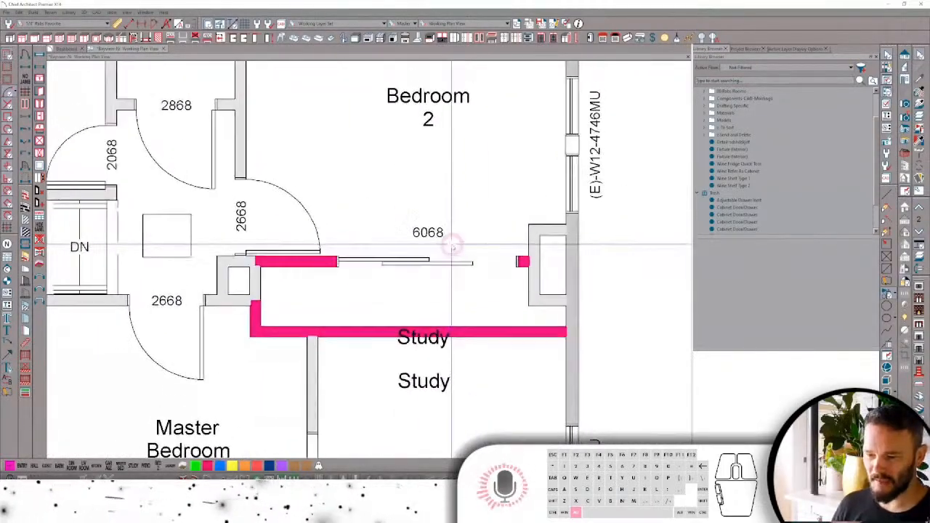
pyautogui.scroll(-4, 442, 222)
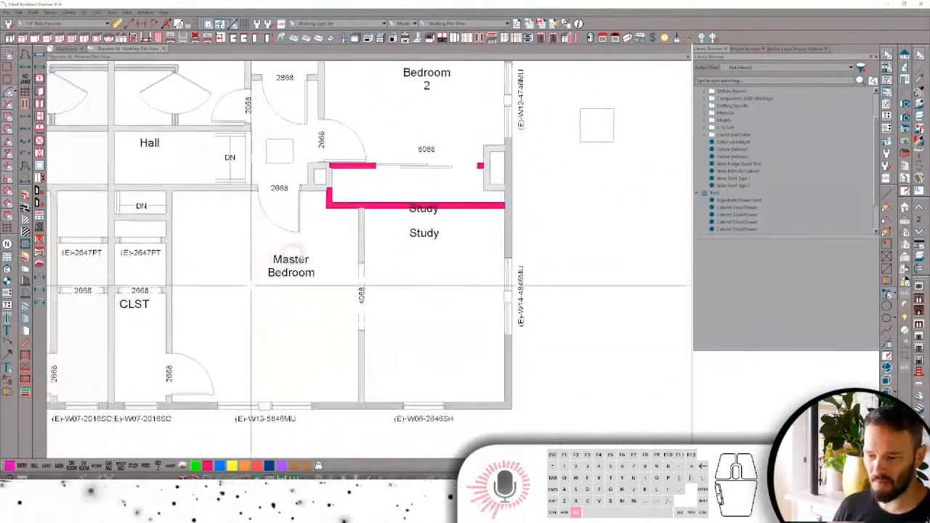
pyautogui.scroll(1, 305, 249)
pyautogui.scroll(1, 324, 246)
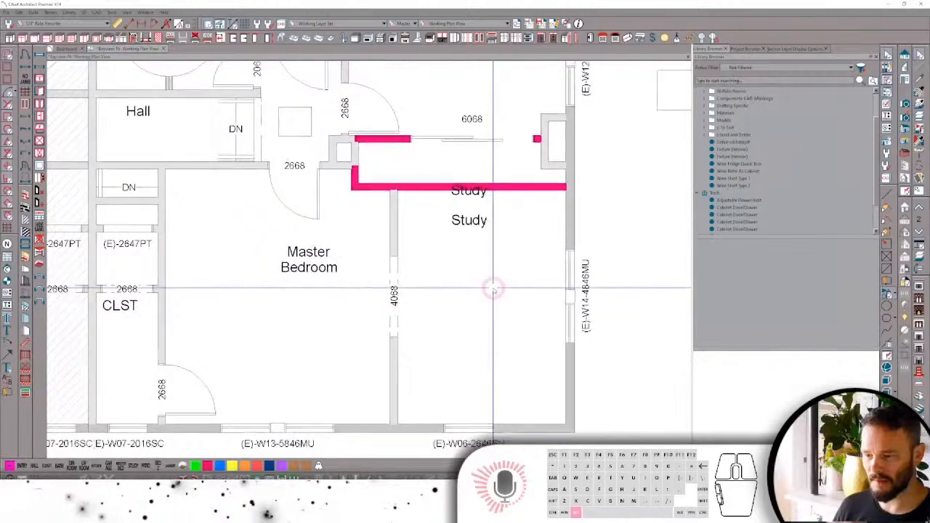
pyautogui.click(903, 139)
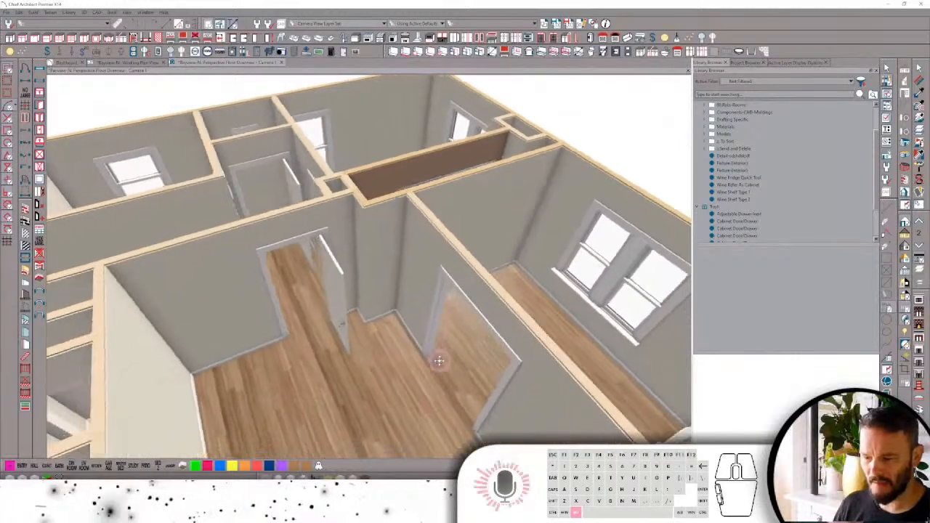
# Examine the Study, Master Bedroom and Bedroom 2 and the walls and closet between them in the 3D overview.
pyautogui.click(380, 369)
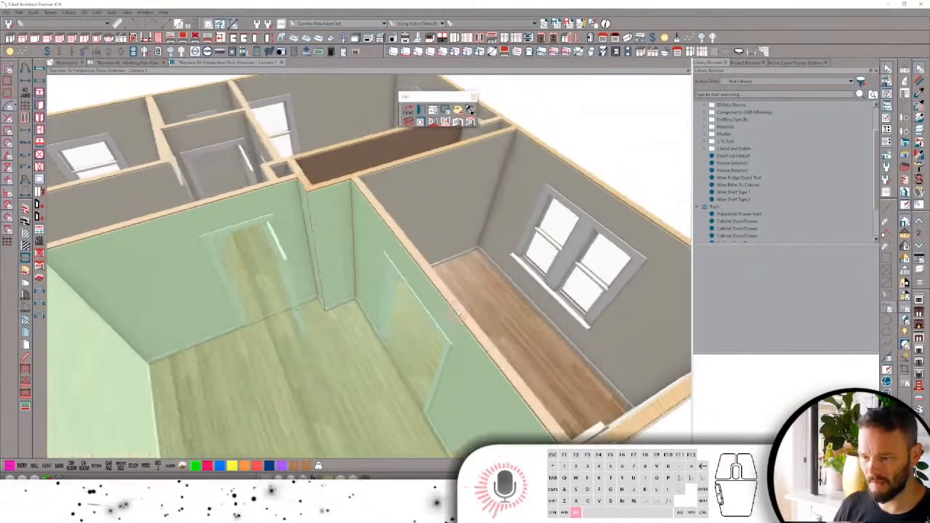
pyautogui.click(424, 328)
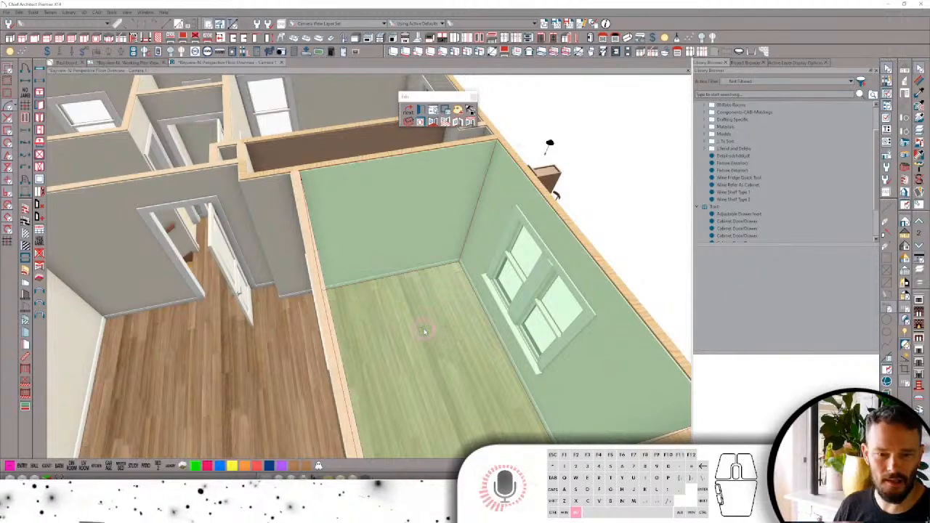
pyautogui.moveTo(424, 332); pyautogui.dragTo(381, 339)
pyautogui.click(381, 340)
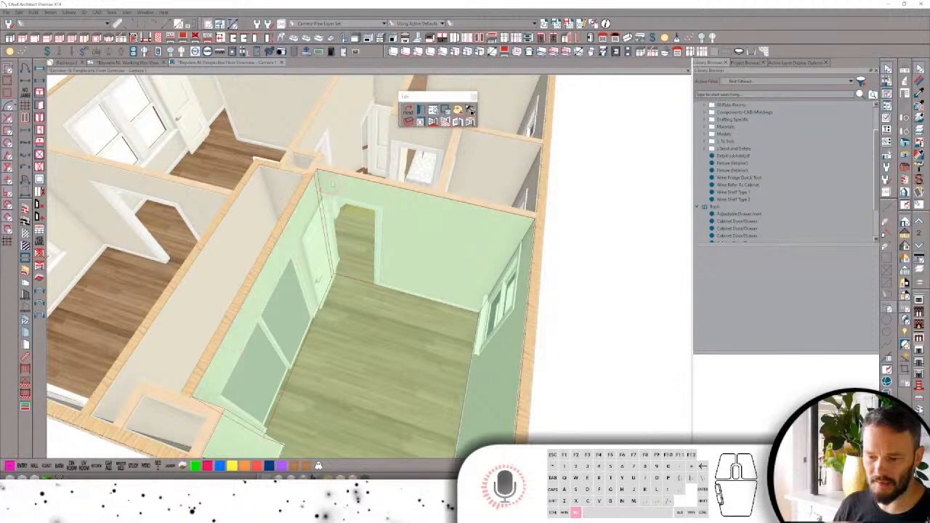
pyautogui.moveTo(333, 187); pyautogui.dragTo(443, 250)
pyautogui.click(431, 247)
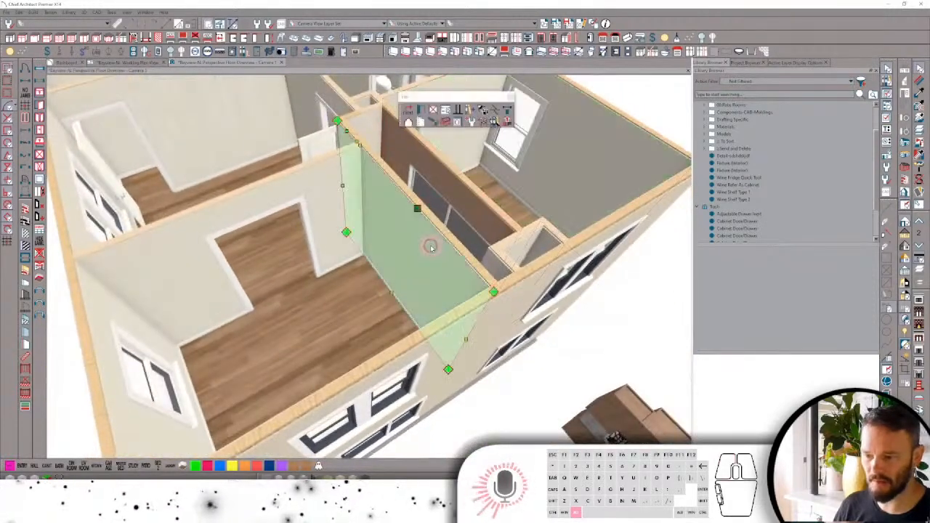
pyautogui.moveTo(392, 211); pyautogui.dragTo(469, 228)
pyautogui.moveTo(462, 196); pyautogui.dragTo(410, 245)
pyautogui.click(408, 245)
pyautogui.click(432, 238)
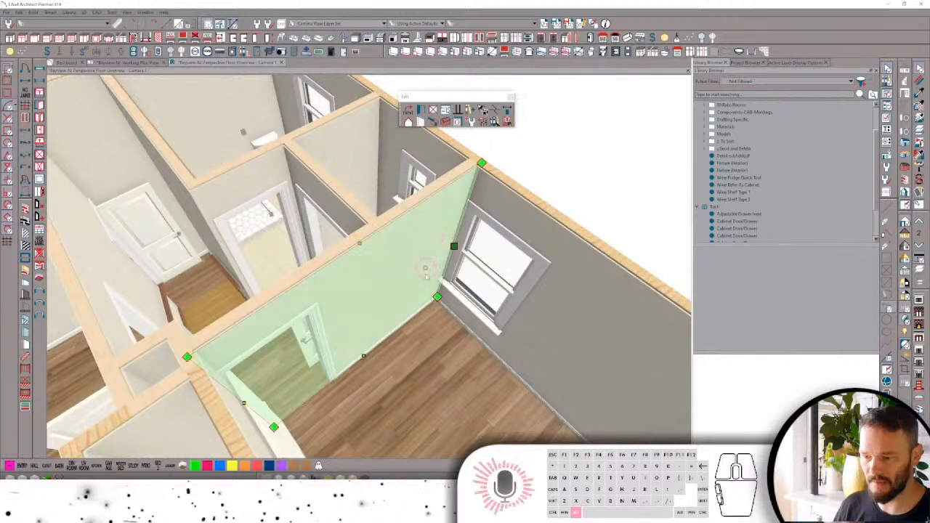
pyautogui.moveTo(463, 327); pyautogui.dragTo(460, 215)
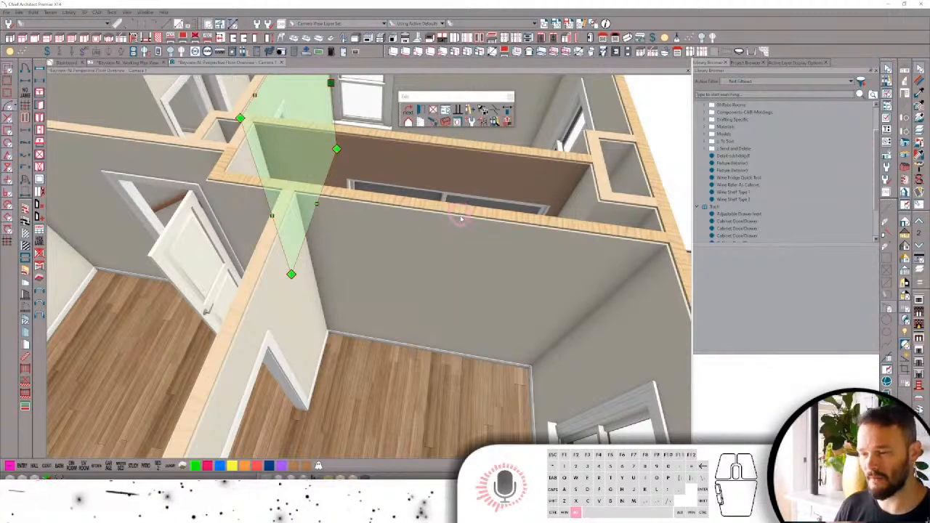
pyautogui.moveTo(460, 218); pyautogui.dragTo(497, 225)
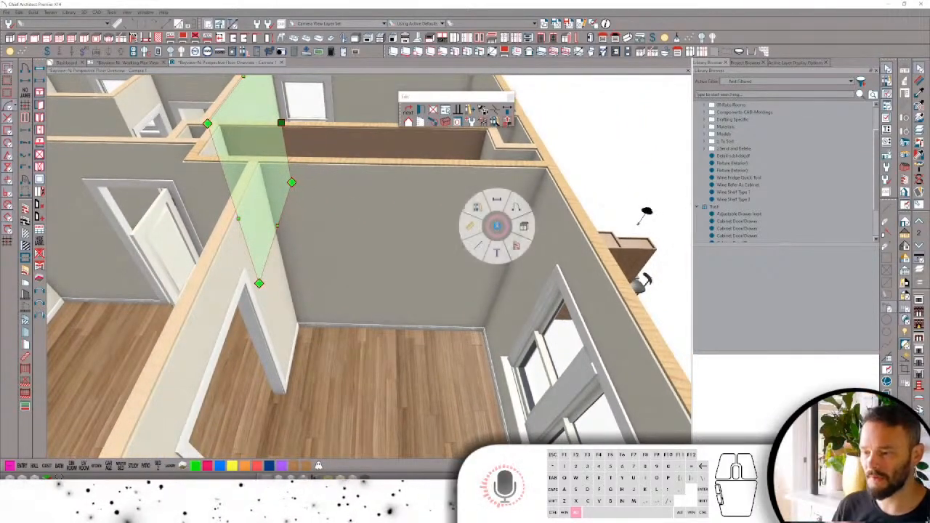
# Place a doorway in the Study's closet-side wall, close to the exterior window wall.
pyautogui.press('Delete')
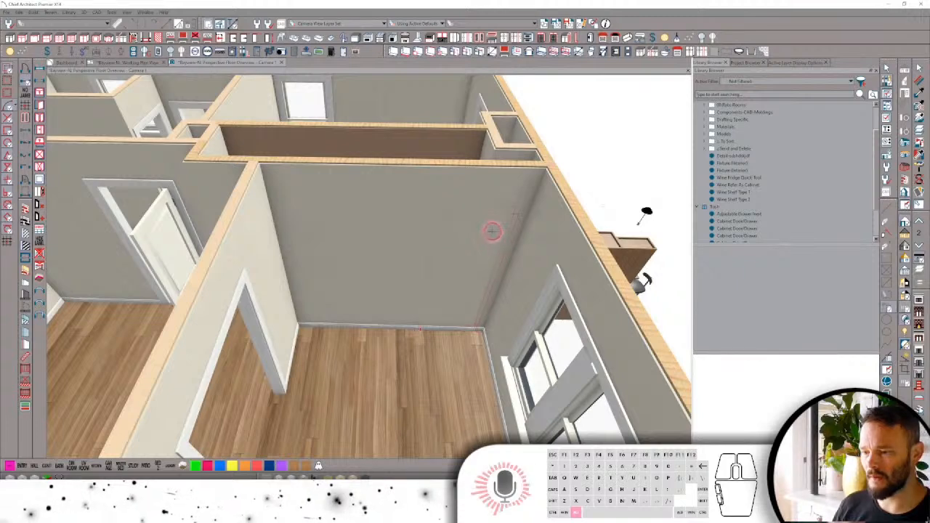
pyautogui.click(483, 212)
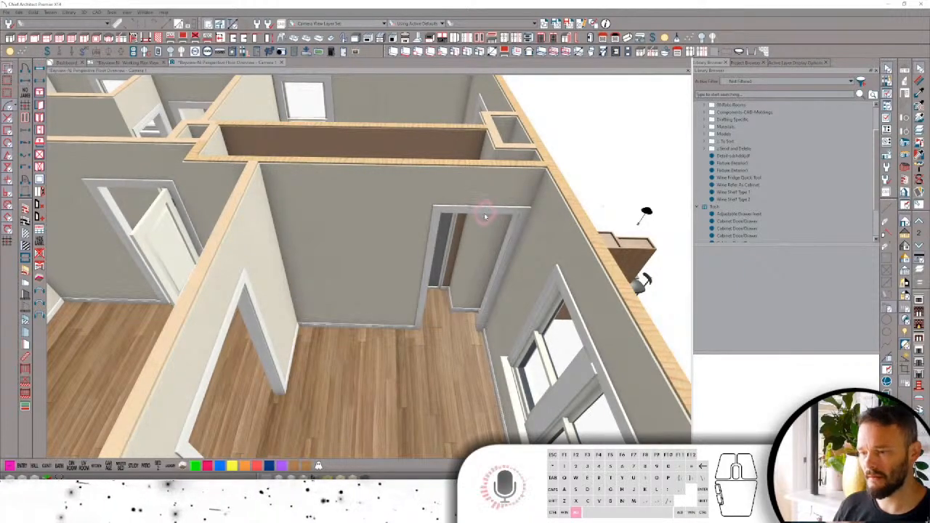
pyautogui.click(483, 214)
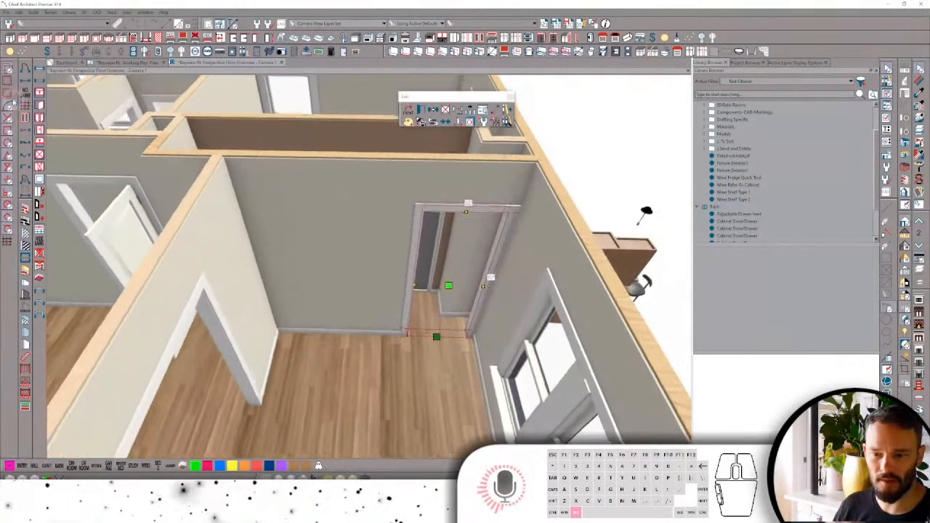
# Remove the casing from the new Study doorway so that it is a plain opening.
pyautogui.click(298, 118)
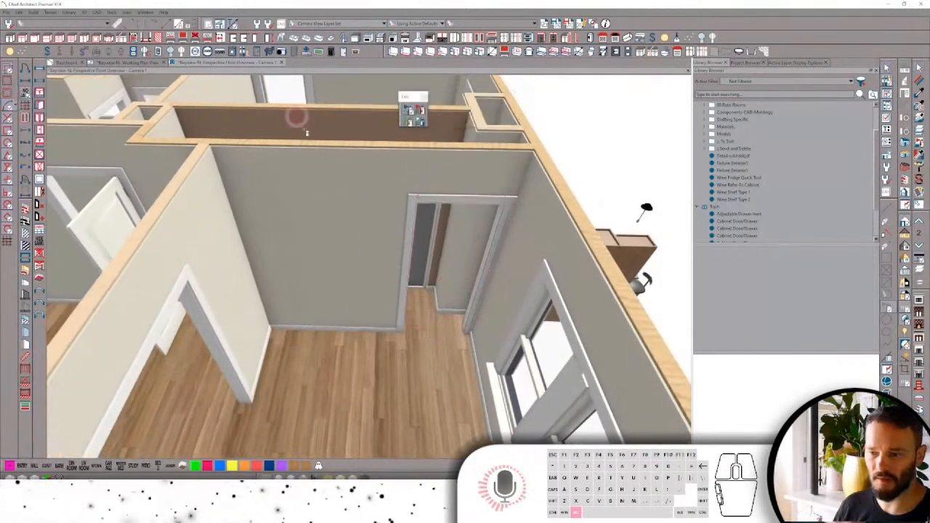
pyautogui.click(462, 206)
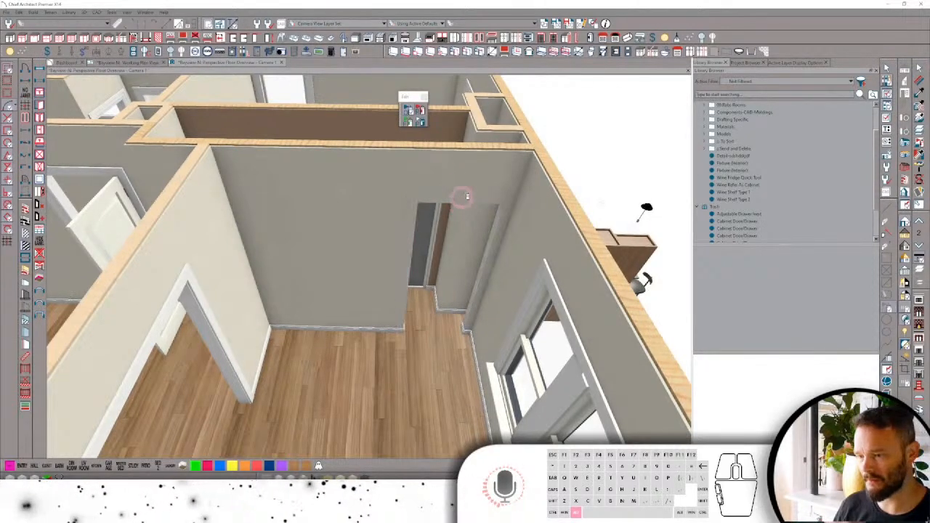
pyautogui.scroll(3, 507, 234)
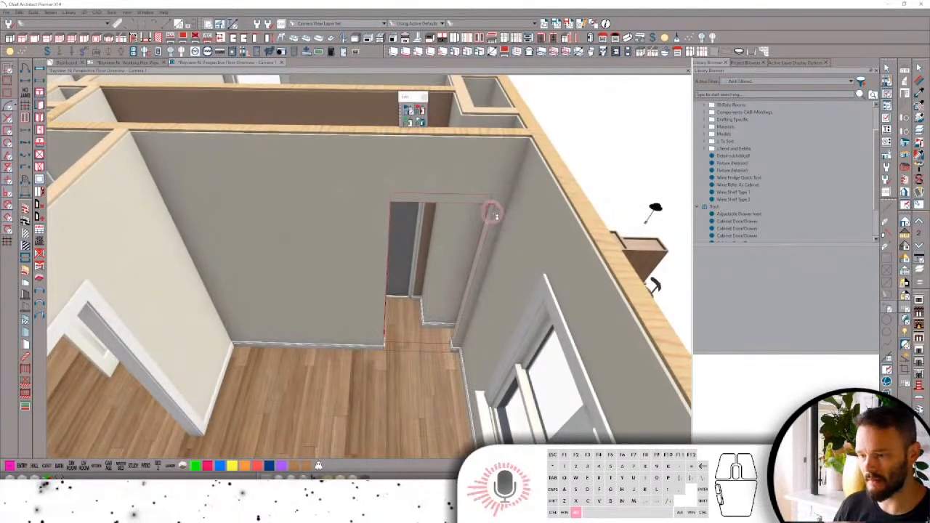
# Delete the chase wall that crosses the closet's exterior-wall end behind the new Study opening.
pyautogui.press('space')
pyautogui.moveTo(496, 173); pyautogui.dragTo(414, 232, button='middle')
pyautogui.click(443, 216)
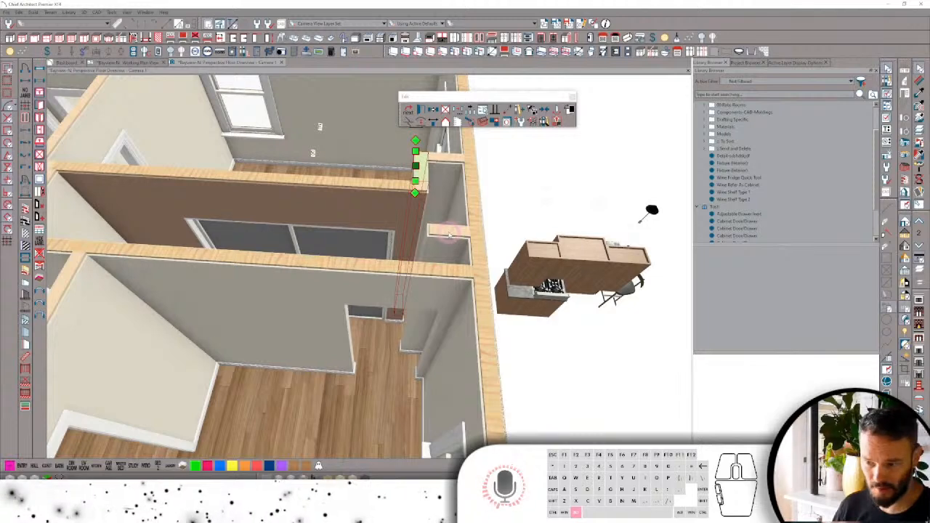
pyautogui.click(449, 233)
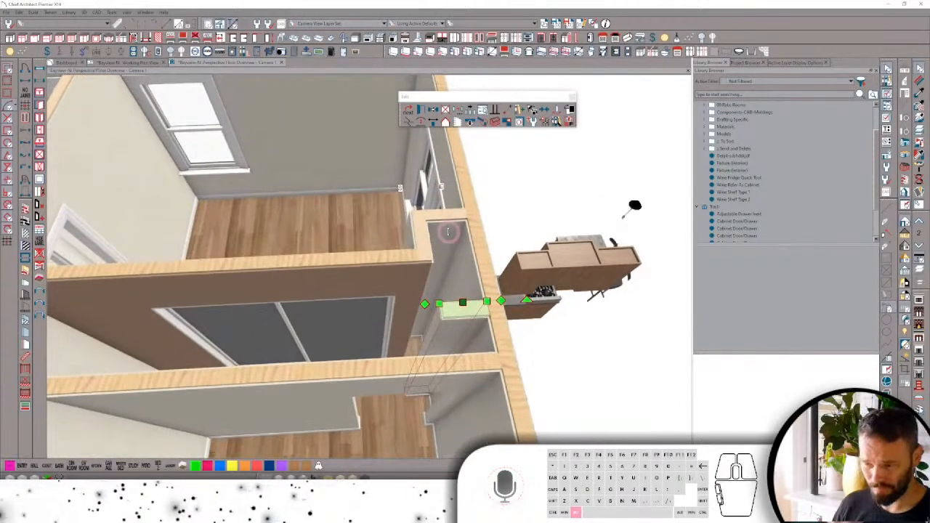
pyautogui.press('Delete')
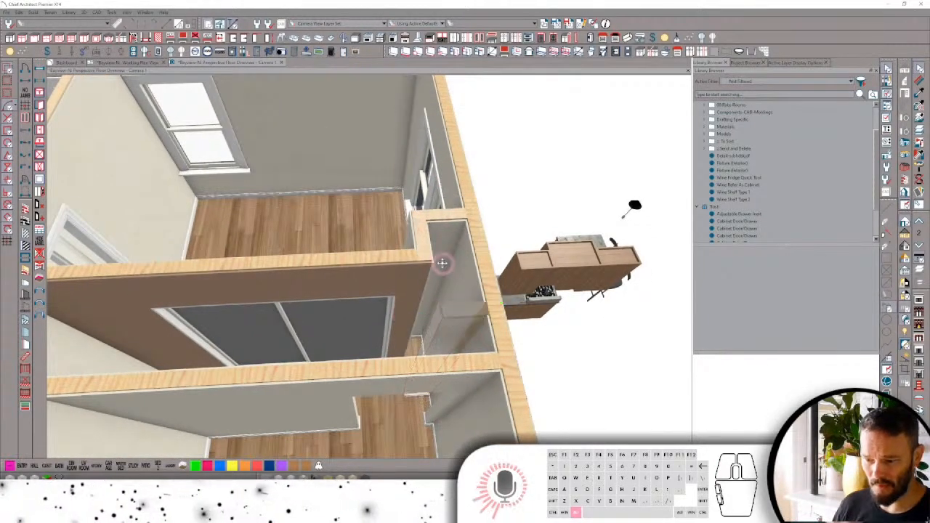
# Return to the Working Plan View and delete the 6068 sliding closet door from Bedroom 2's wall.
pyautogui.moveTo(428, 304); pyautogui.dragTo(137, 86, button='middle')
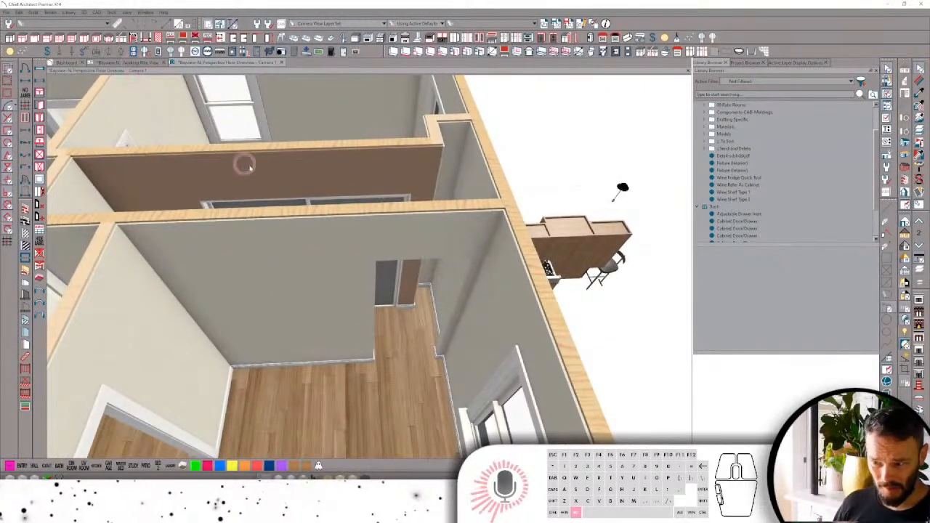
pyautogui.moveTo(245, 166); pyautogui.dragTo(336, 178, button='middle')
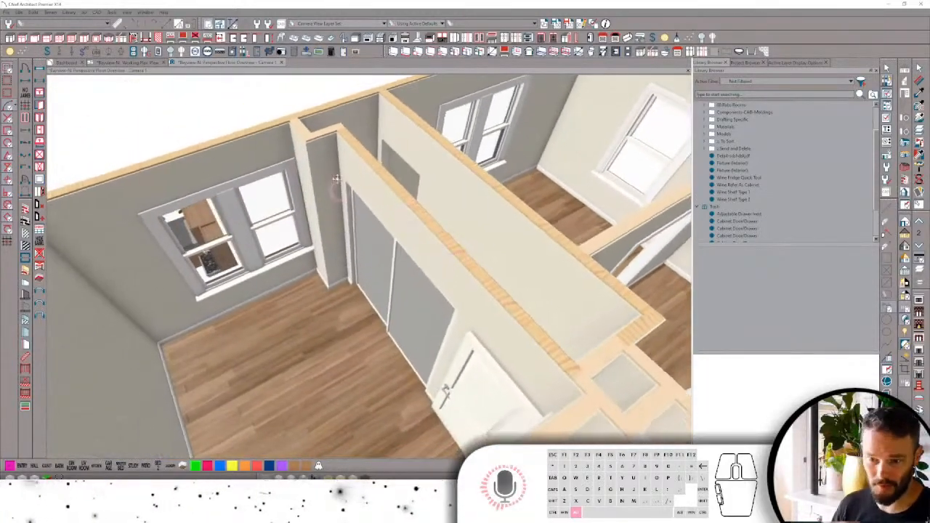
pyautogui.click(133, 63)
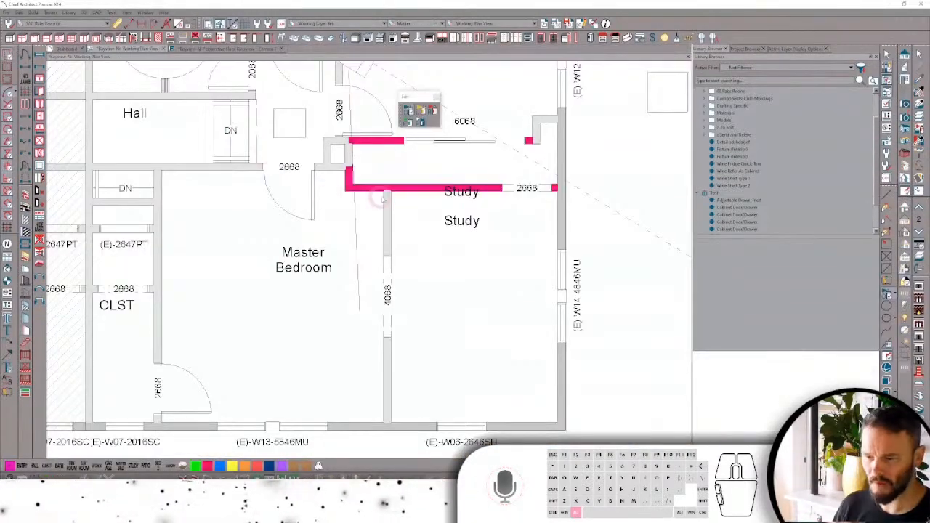
pyautogui.scroll(3, 383, 200)
pyautogui.click(400, 234)
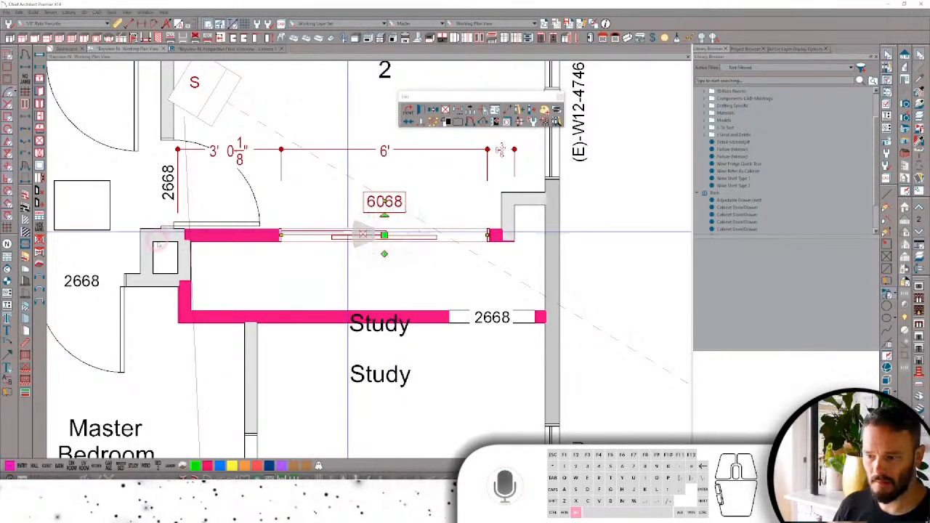
pyautogui.press('Delete')
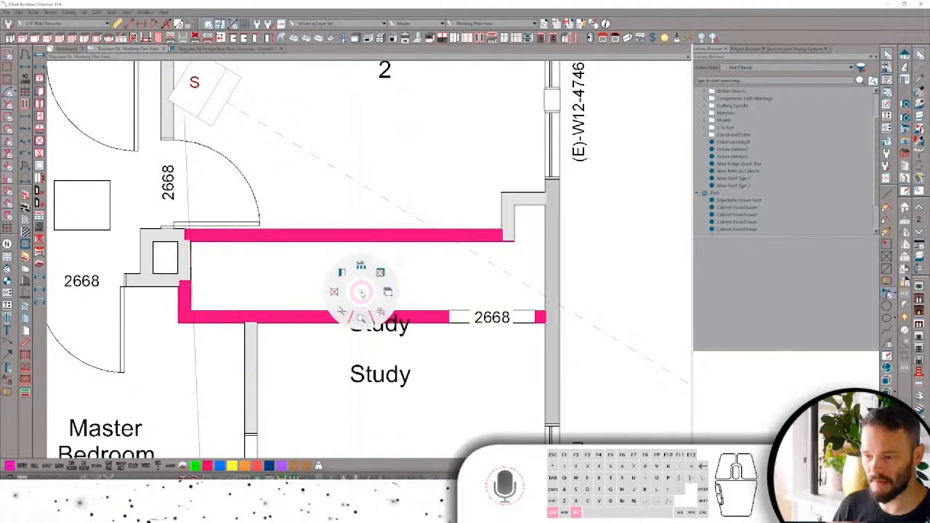
# Switch from the plan back to the Perspective Floor Overview camera.
pyautogui.hotkey('ctrl', 'alt')
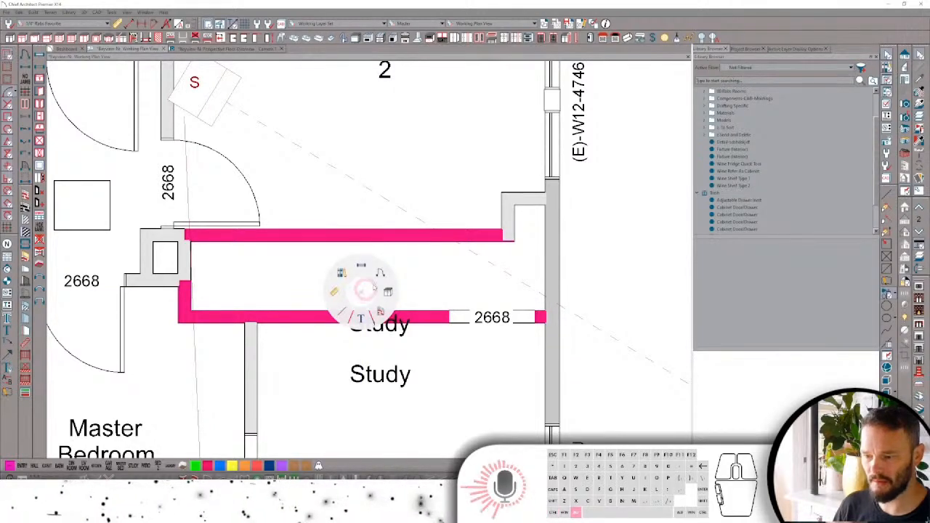
pyautogui.click(380, 274)
pyautogui.moveTo(400, 223); pyautogui.dragTo(452, 209)
pyautogui.click(426, 122)
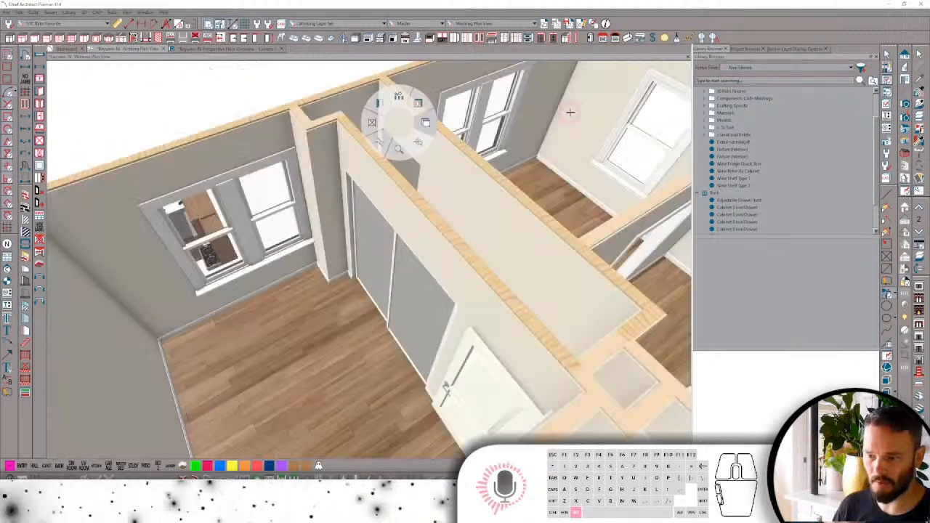
# Place a hinged door in Bedroom 2's former closet wall, near the window end.
pyautogui.keyDown('alt'); pyautogui.moveTo(488, 151); pyautogui.dragTo(43, 181, button='middle'); pyautogui.keyUp('alt')
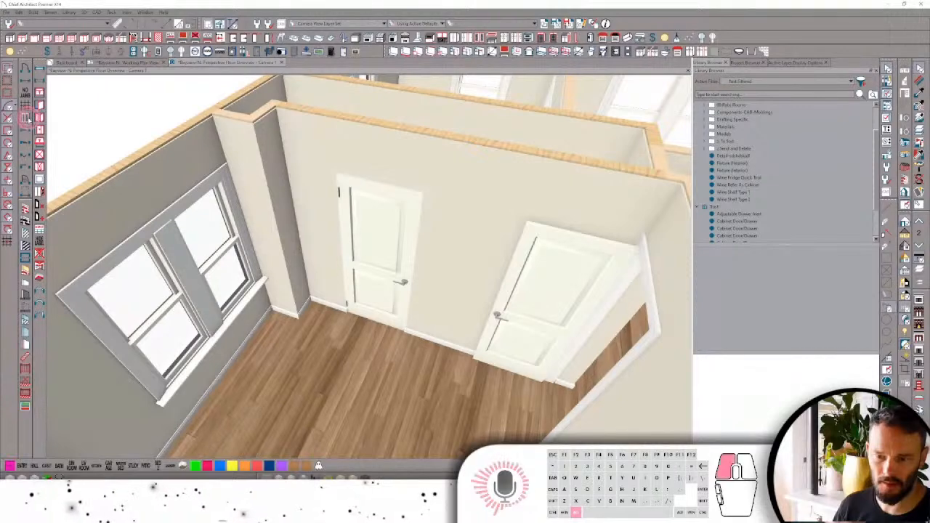
pyautogui.click(362, 250)
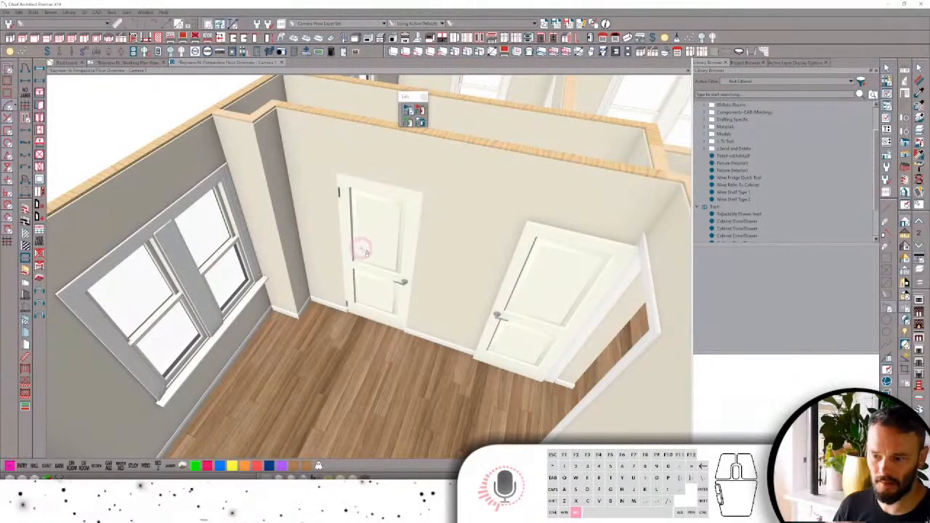
pyautogui.click(395, 218)
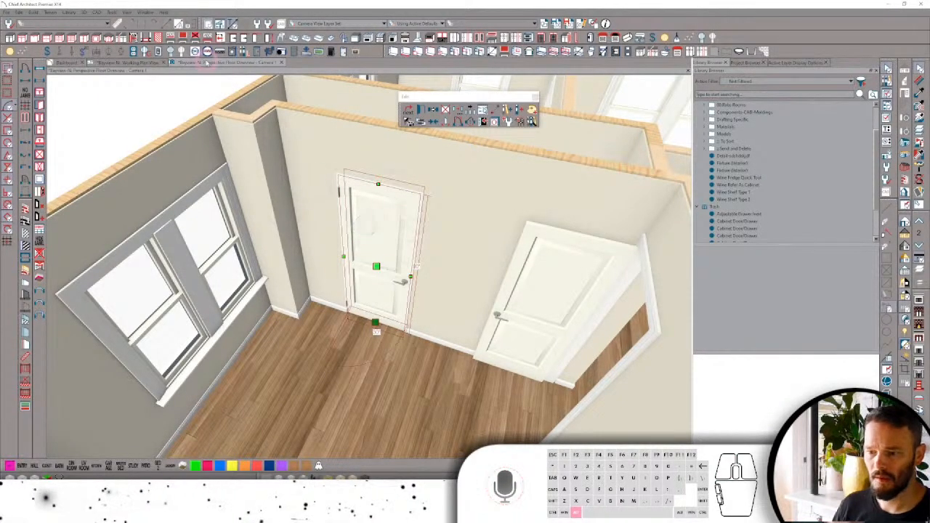
# Change the door style of Bedroom 2's newly placed door to Glass Panel.
pyautogui.click(269, 38)
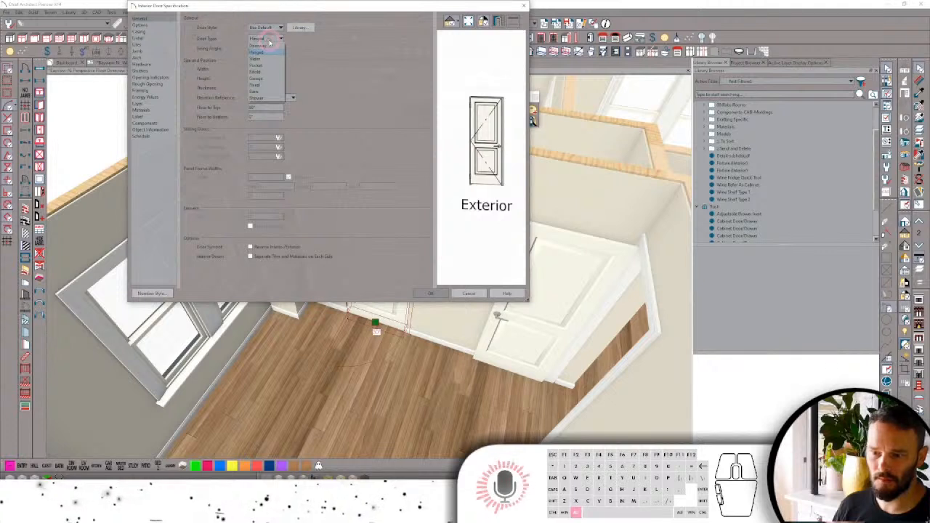
pyautogui.click(269, 42)
pyautogui.click(271, 27)
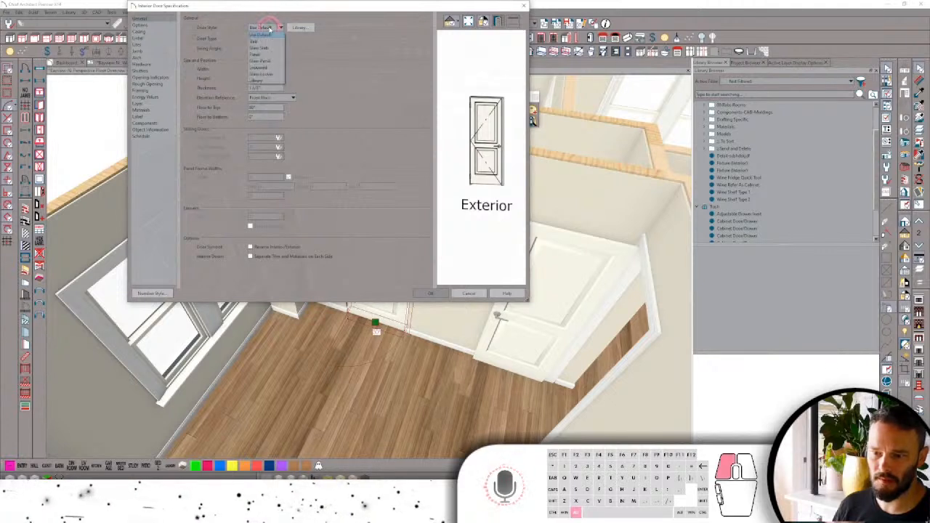
pyautogui.click(273, 62)
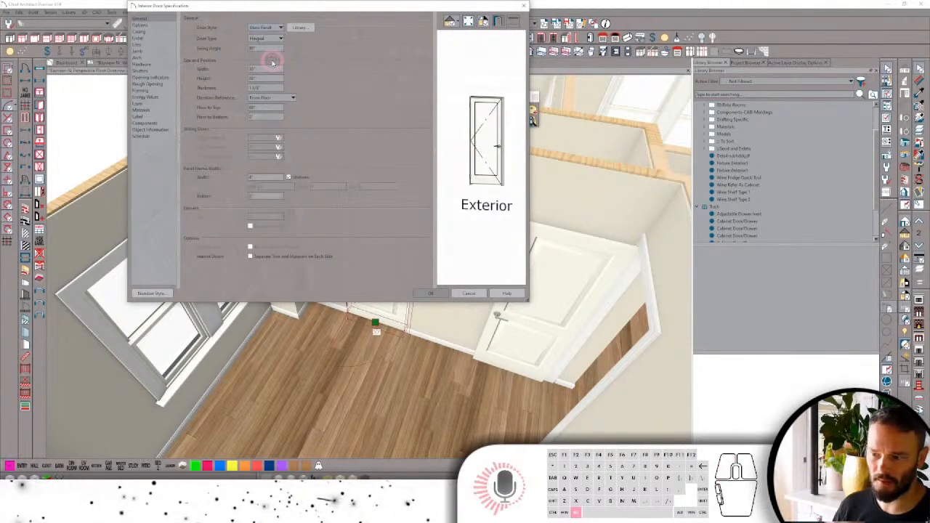
pyautogui.click(444, 295)
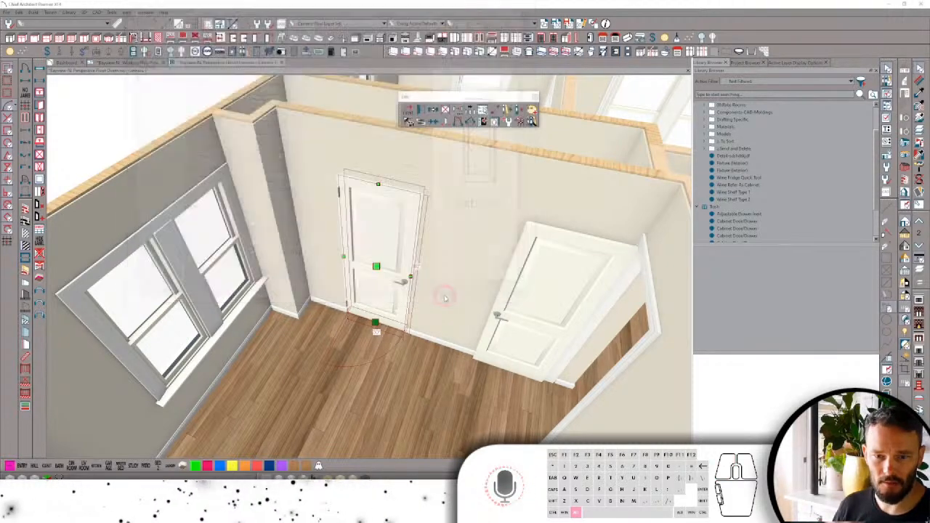
# View the glass-panel door from both sides of the closet and delete it.
pyautogui.keyDown('alt'); pyautogui.moveTo(452, 288); pyautogui.dragTo(417, 296, button='middle'); pyautogui.keyUp('alt')
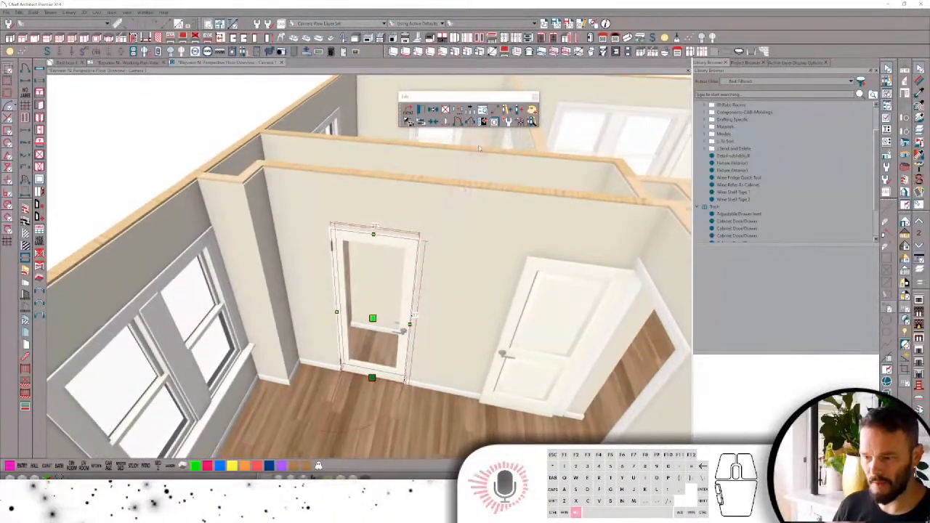
pyautogui.keyDown('alt'); pyautogui.moveTo(463, 261); pyautogui.dragTo(380, 295, button='middle'); pyautogui.keyUp('alt')
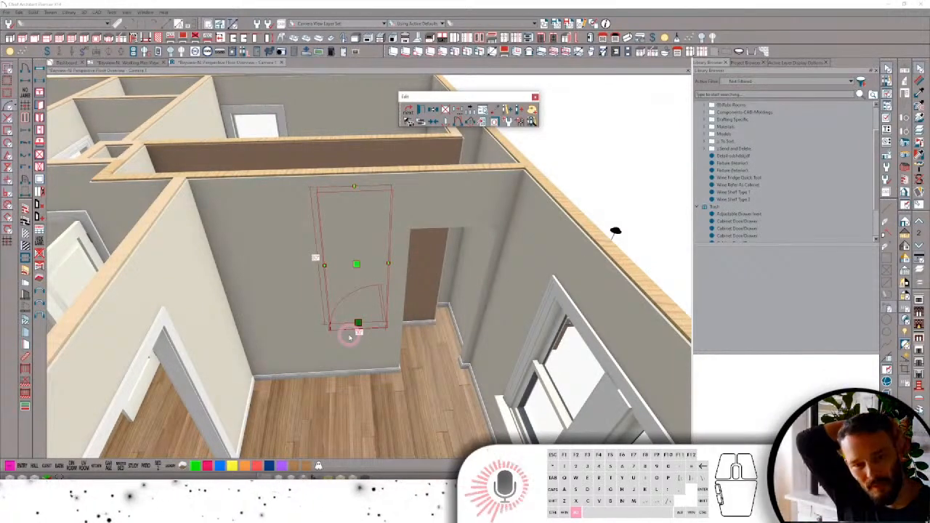
pyautogui.keyDown('alt'); pyautogui.moveTo(349, 337); pyautogui.dragTo(400, 382, button='middle'); pyautogui.keyUp('alt')
pyautogui.press('Delete')
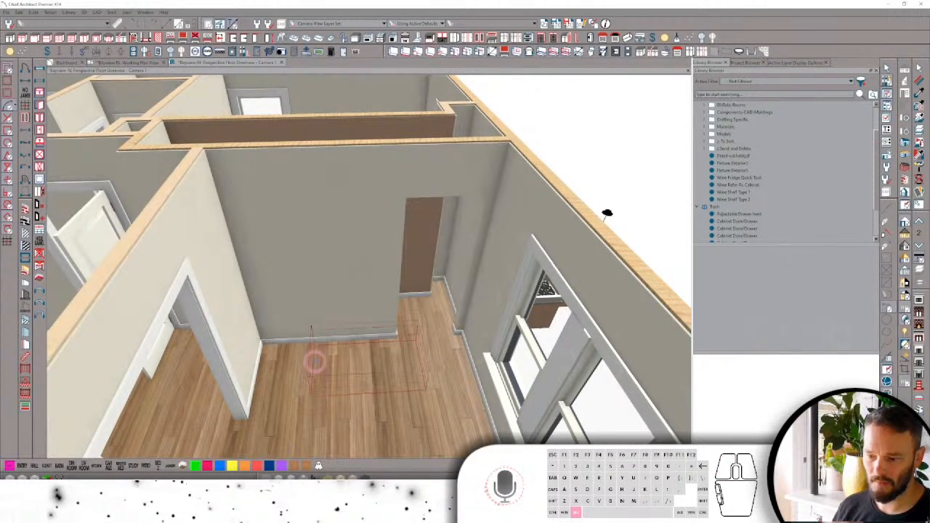
# Place a solid box on the Study floor beside the closet wall and adjust its length to an exact distance.
pyautogui.click(316, 354)
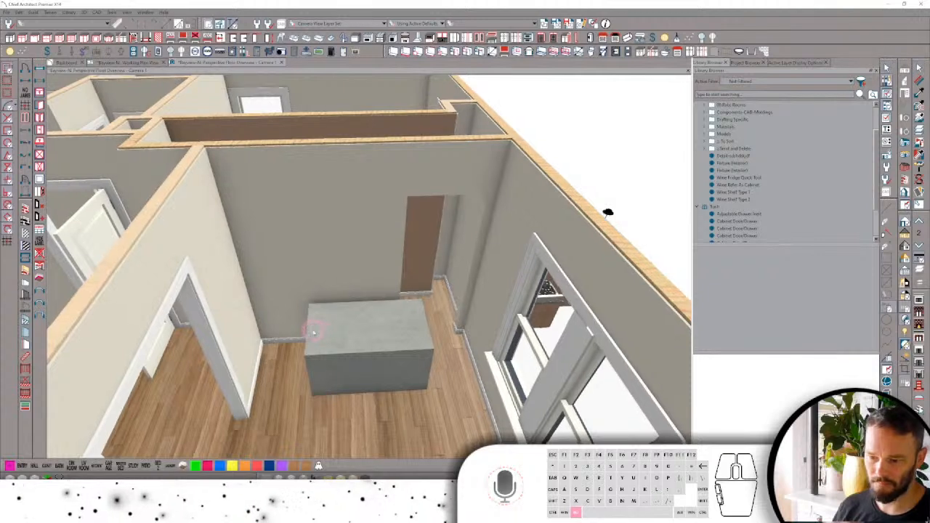
pyautogui.click(310, 328)
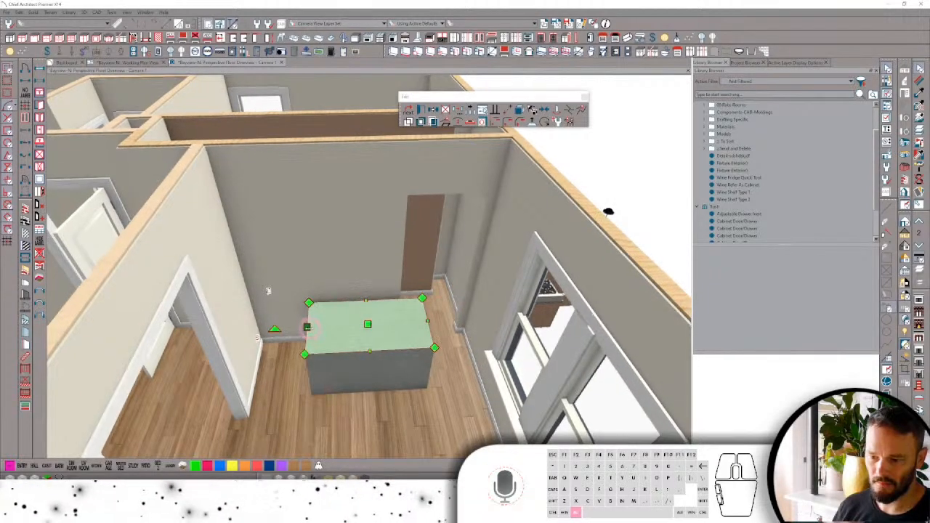
pyautogui.moveTo(308, 329); pyautogui.dragTo(430, 341)
pyautogui.press('Tab')
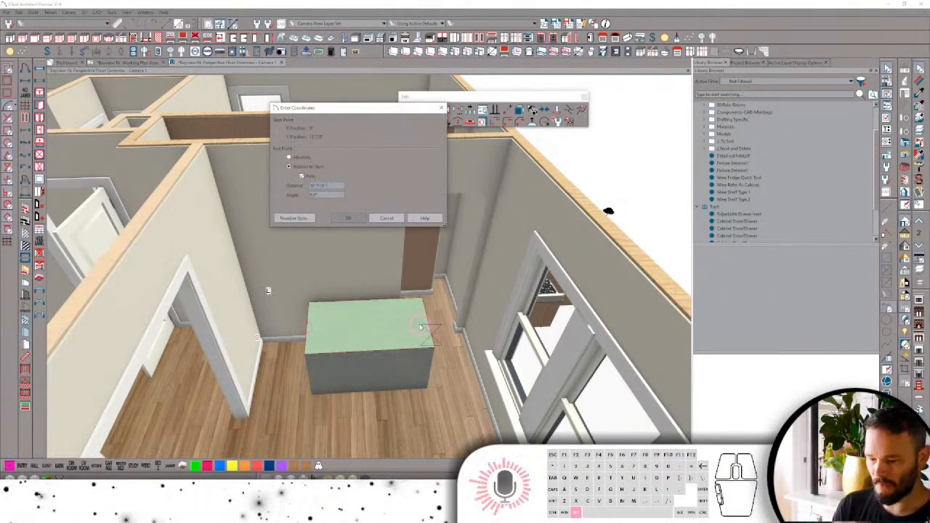
pyautogui.press('Return')
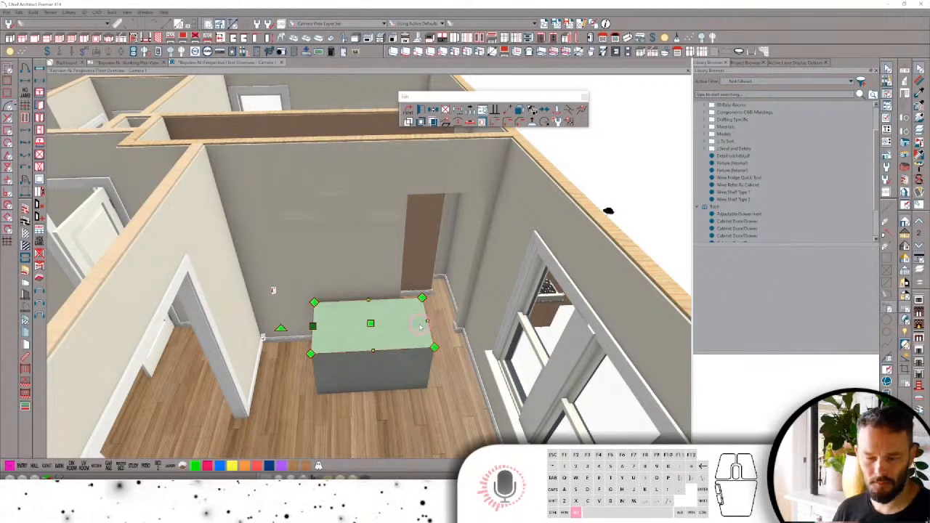
# Adjust the box's depth out from the closet wall to an exact distance.
pyautogui.moveTo(372, 372); pyautogui.dragTo(335, 351, button='middle')
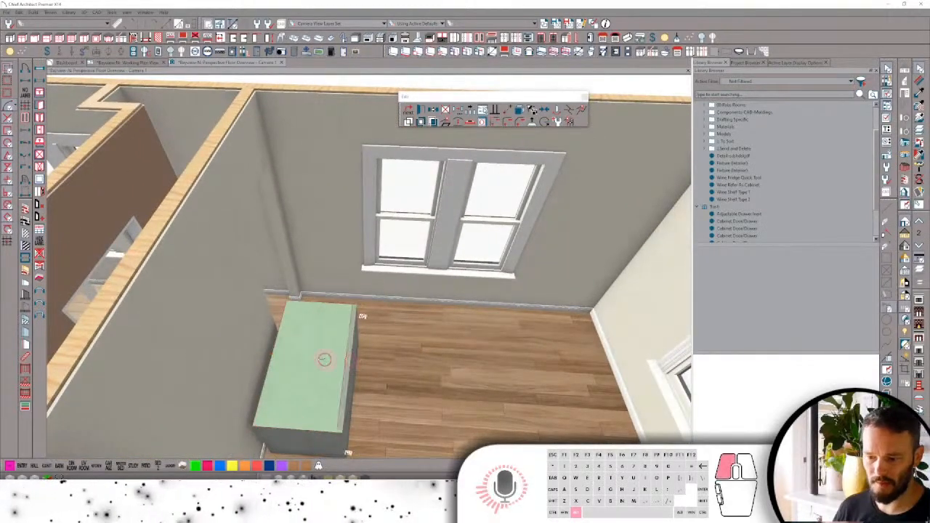
pyautogui.moveTo(324, 359); pyautogui.dragTo(282, 358)
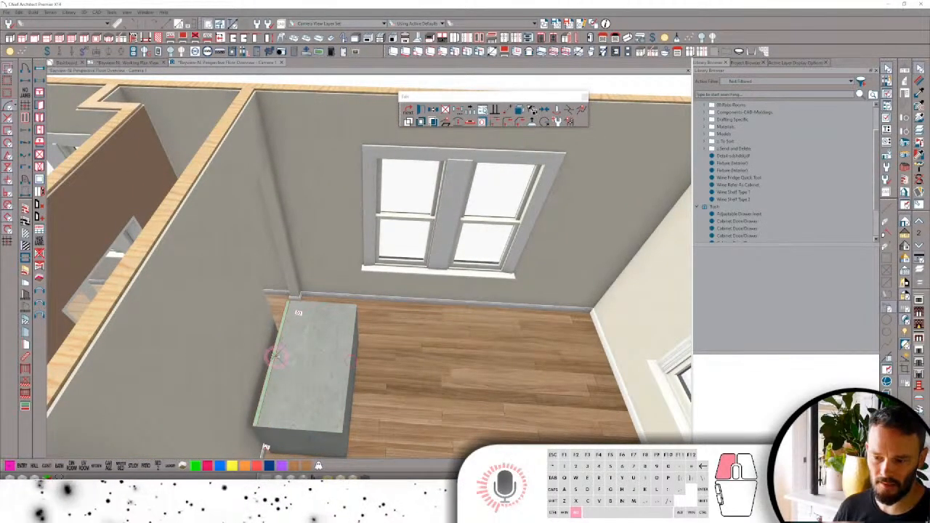
pyautogui.moveTo(275, 356); pyautogui.dragTo(312, 365, button='middle')
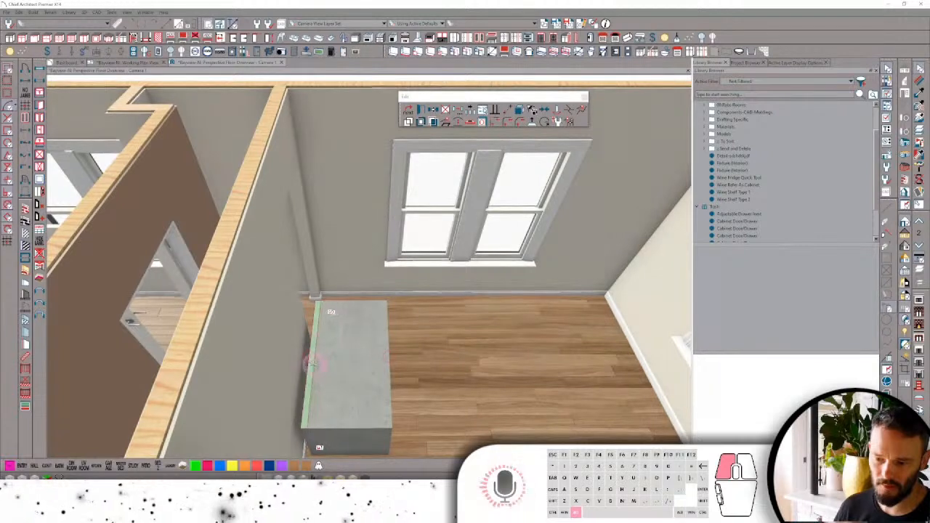
pyautogui.click(311, 363)
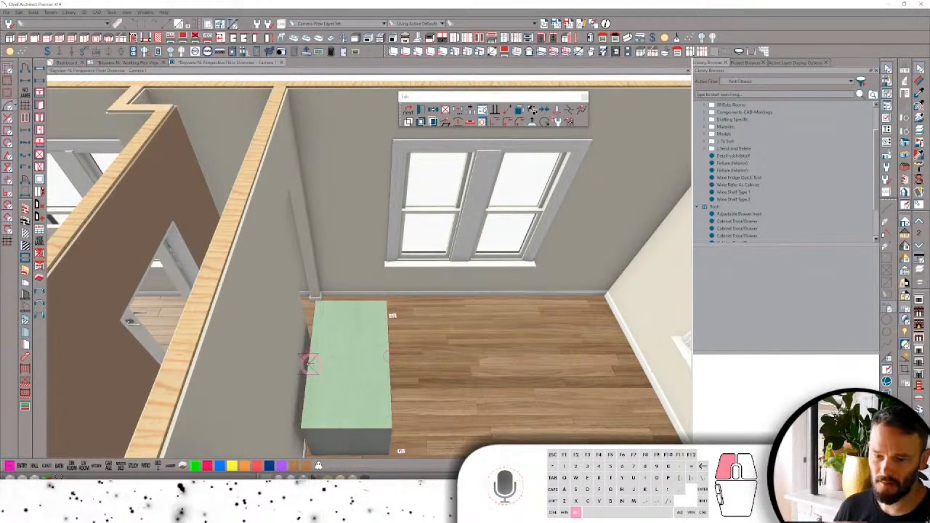
pyautogui.press('Tab')
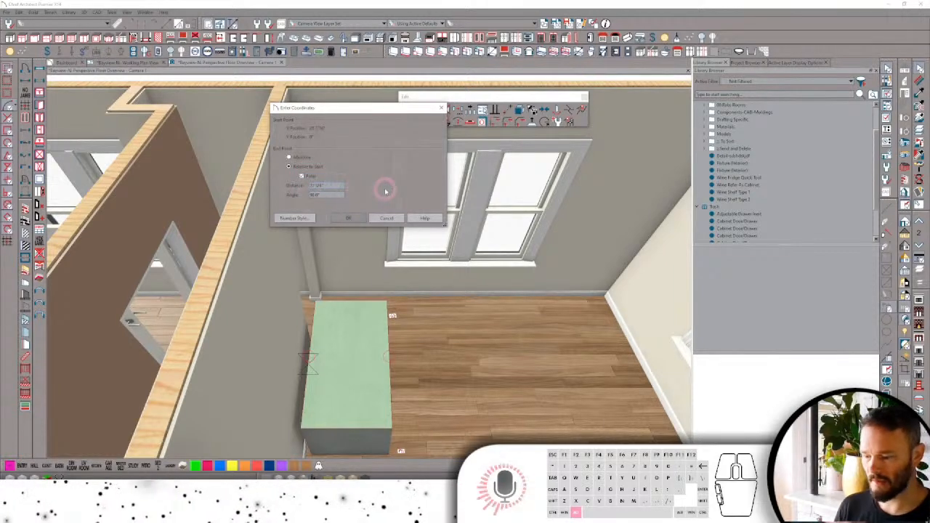
pyautogui.press('Return')
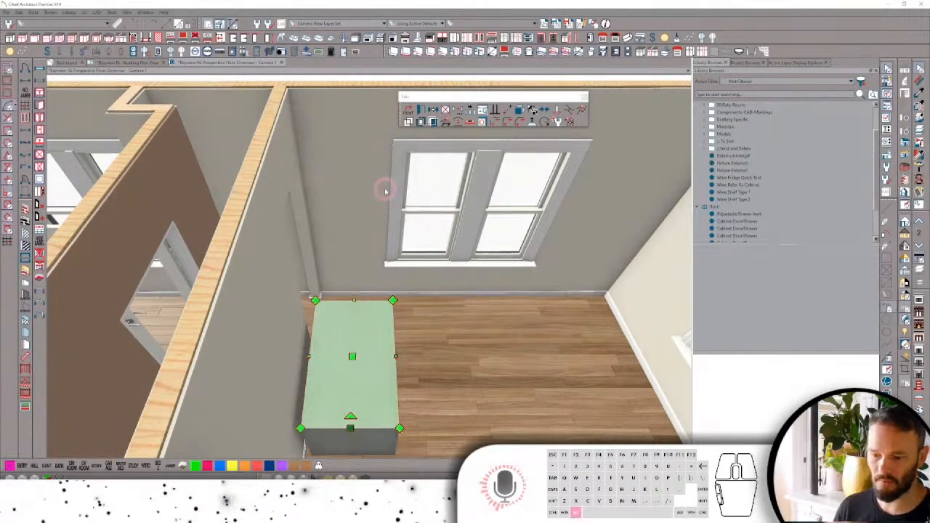
# Adjust the box's height to an exact distance from the room-facing side.
pyautogui.moveTo(385, 191); pyautogui.dragTo(418, 377, button='middle')
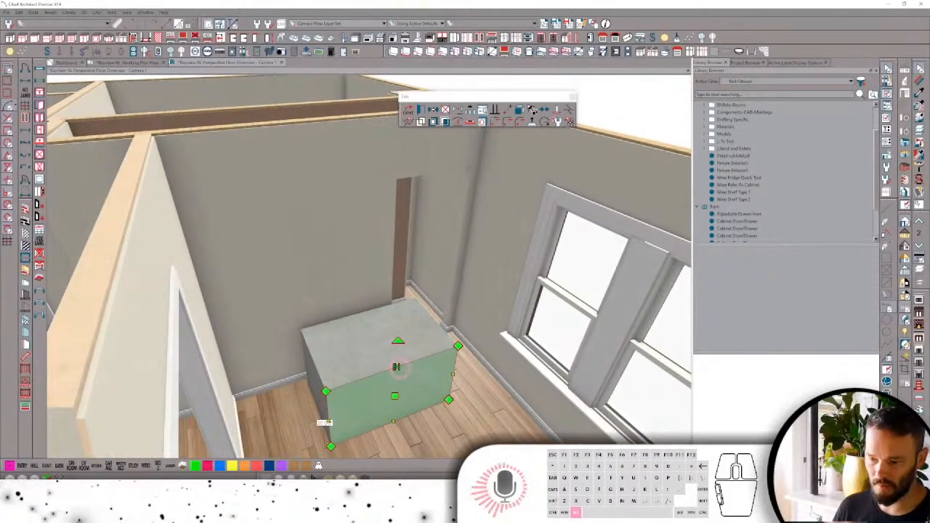
pyautogui.press('Escape')
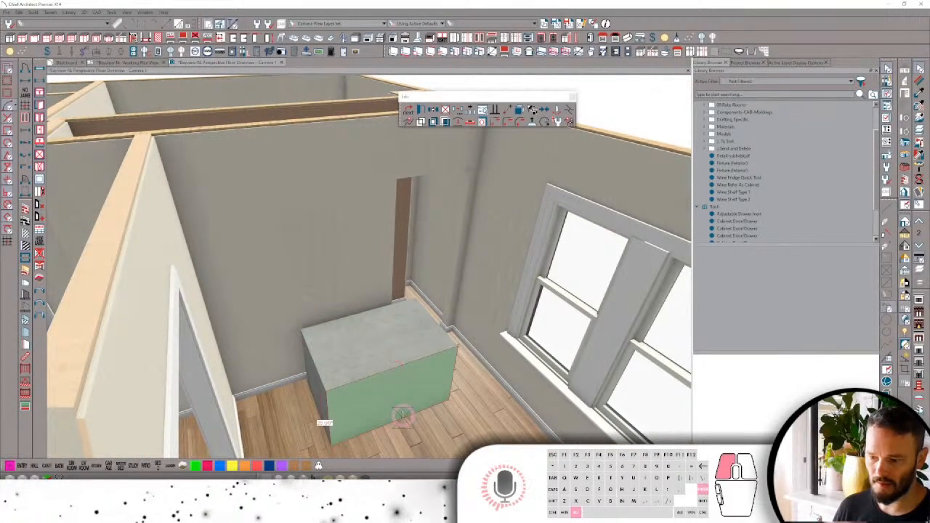
pyautogui.click(402, 415)
pyautogui.press('Tab')
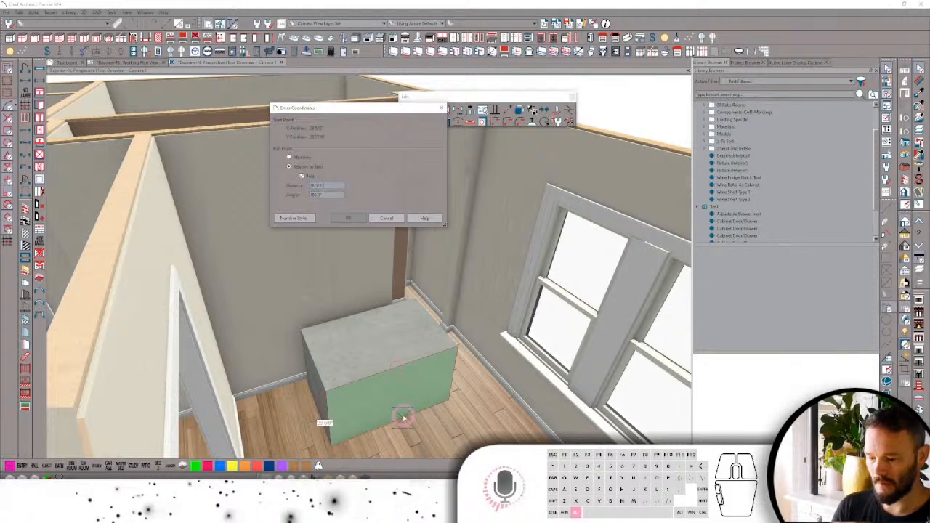
pyautogui.write('0')
pyautogui.press('Return')
# Center the box across the width of the Study and deselect it.
pyautogui.moveTo(430, 294); pyautogui.dragTo(362, 384, button='middle')
pyautogui.hotkey('alt', 'i')
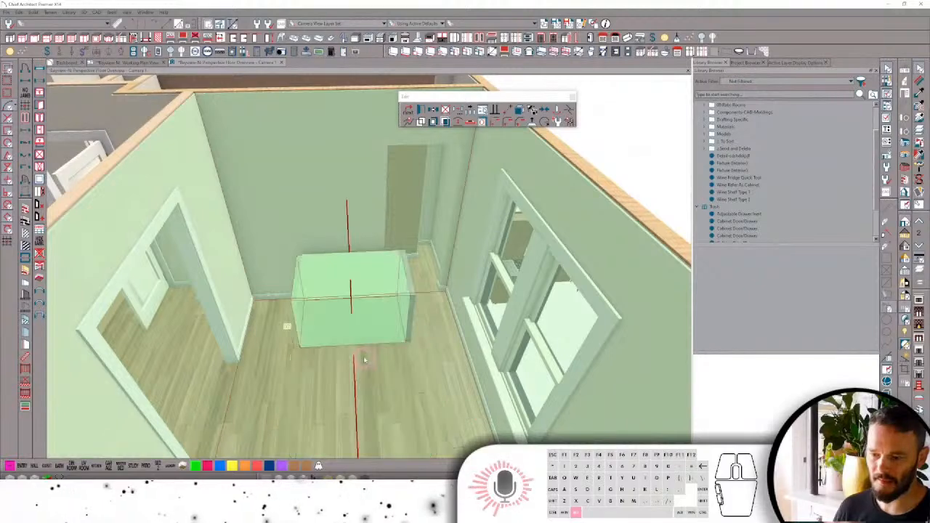
pyautogui.click(364, 355)
pyautogui.press('space')
pyautogui.moveTo(405, 251); pyautogui.dragTo(408, 255, button='middle')
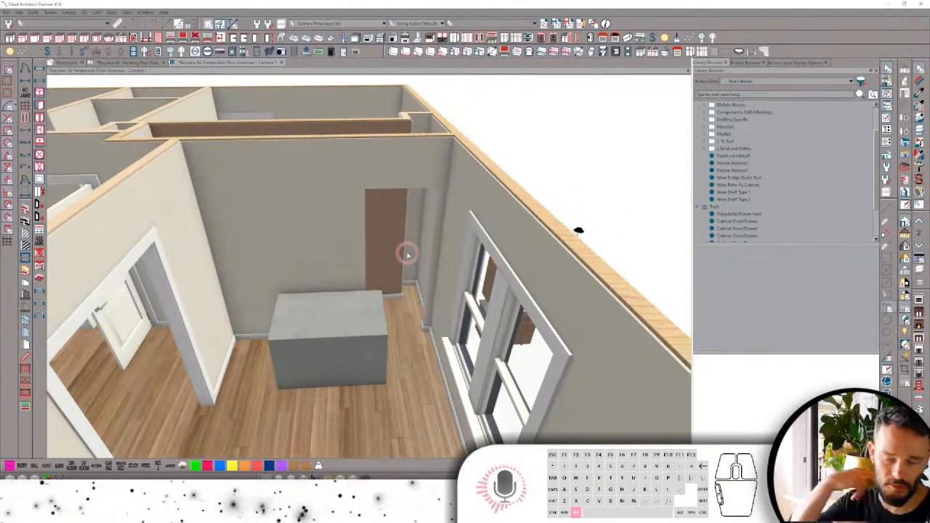
# Move the box away from the closet wall, farther out into the Study.
pyautogui.click(350, 304)
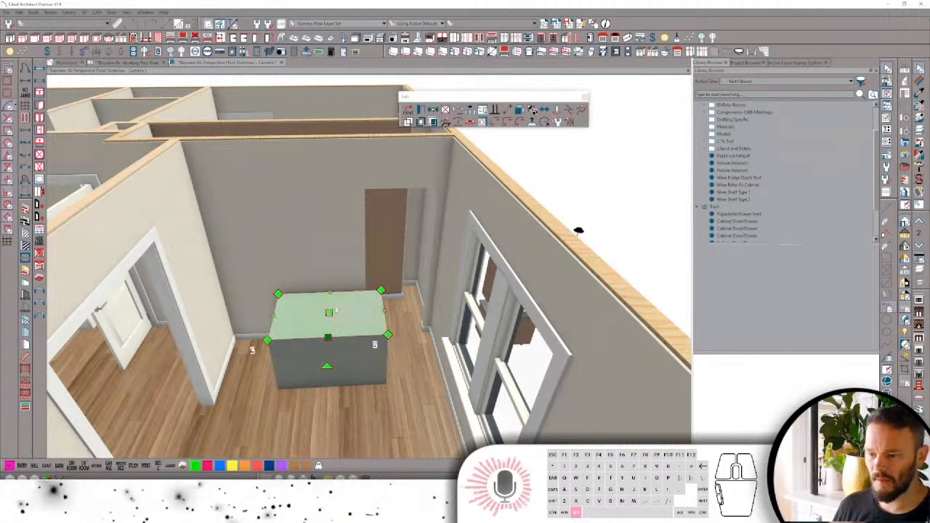
pyautogui.moveTo(329, 311); pyautogui.dragTo(307, 321)
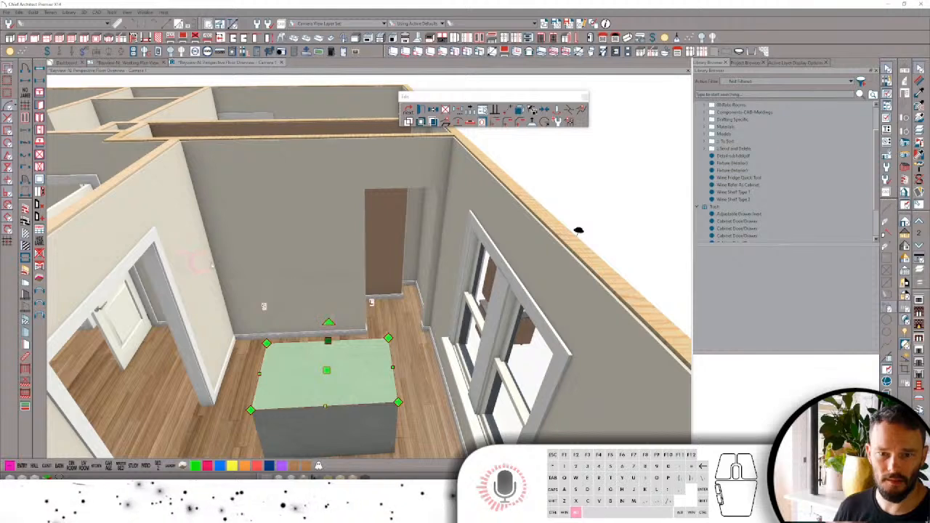
pyautogui.moveTo(369, 322); pyautogui.dragTo(373, 325, button='middle')
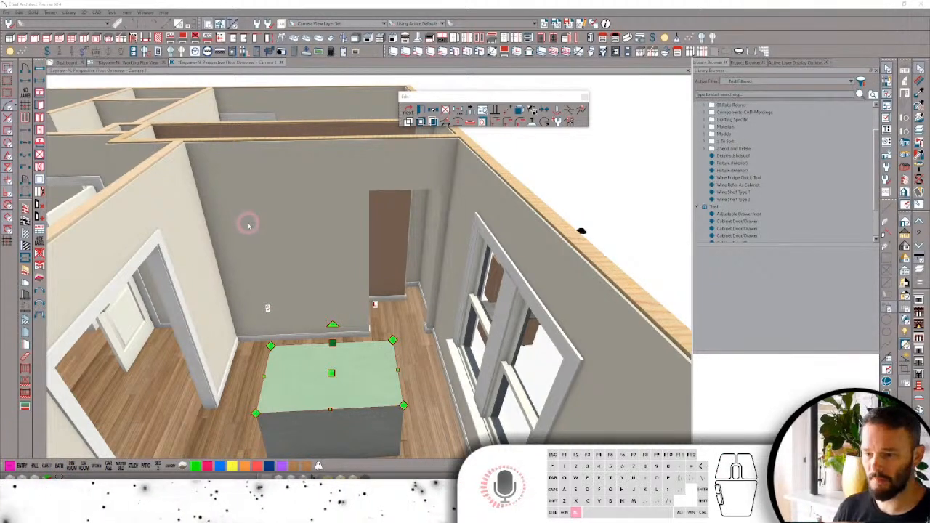
# Deselect the box and create a new plan from the default template.
pyautogui.rightClick(364, 232)
pyautogui.click(393, 233)
pyautogui.press('space')
pyautogui.rightClick(374, 253)
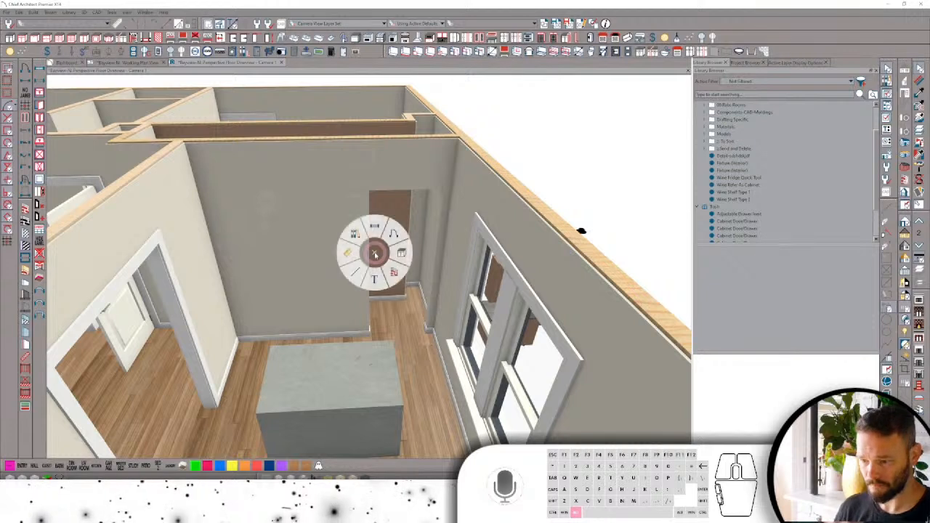
pyautogui.click(374, 252)
pyautogui.hotkey('ctrl', 'n')
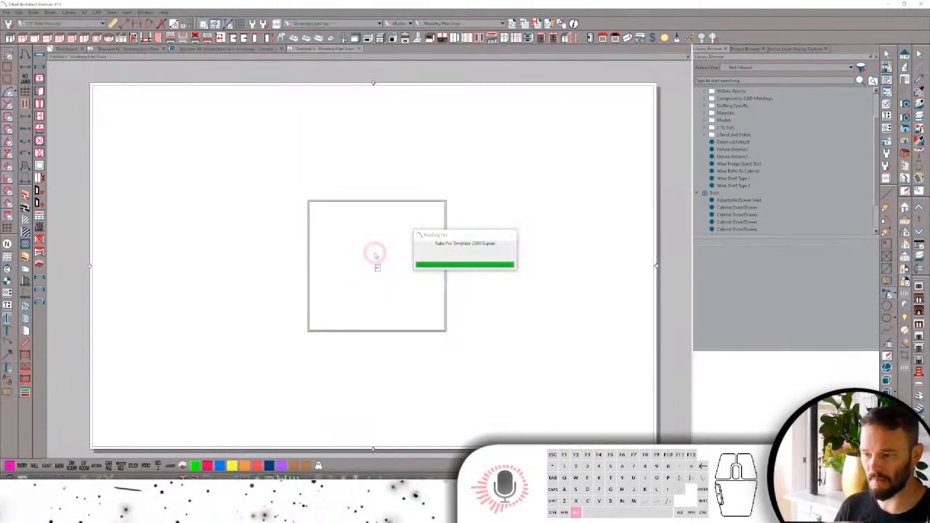
# Create a full camera view inside the new plan's square room and close that view.
pyautogui.scroll(2, 375, 255)
pyautogui.moveTo(374, 225); pyautogui.dragTo(372, 158)
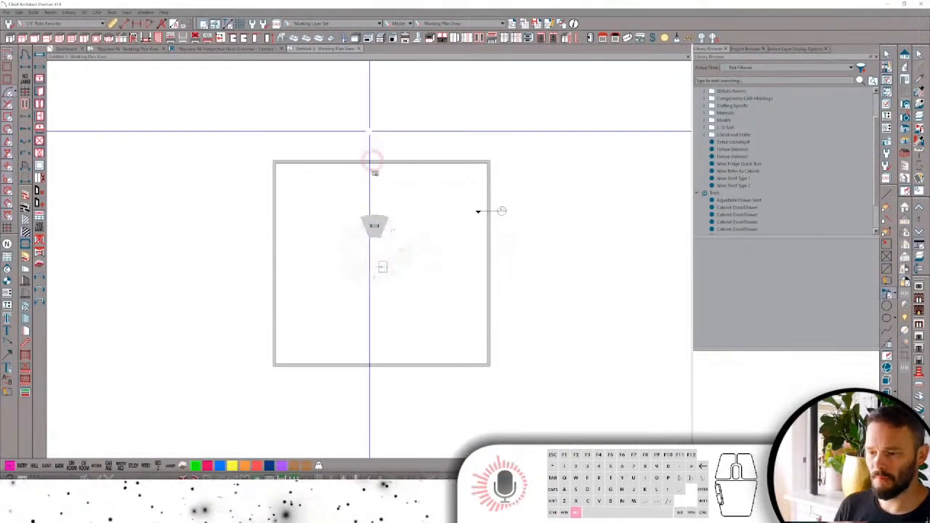
pyautogui.moveTo(339, 321); pyautogui.dragTo(387, 240)
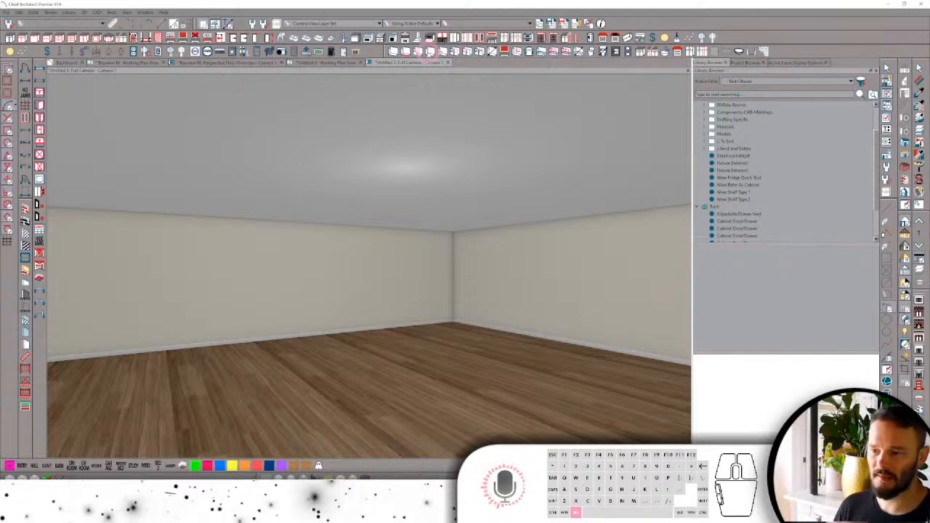
pyautogui.click(449, 63)
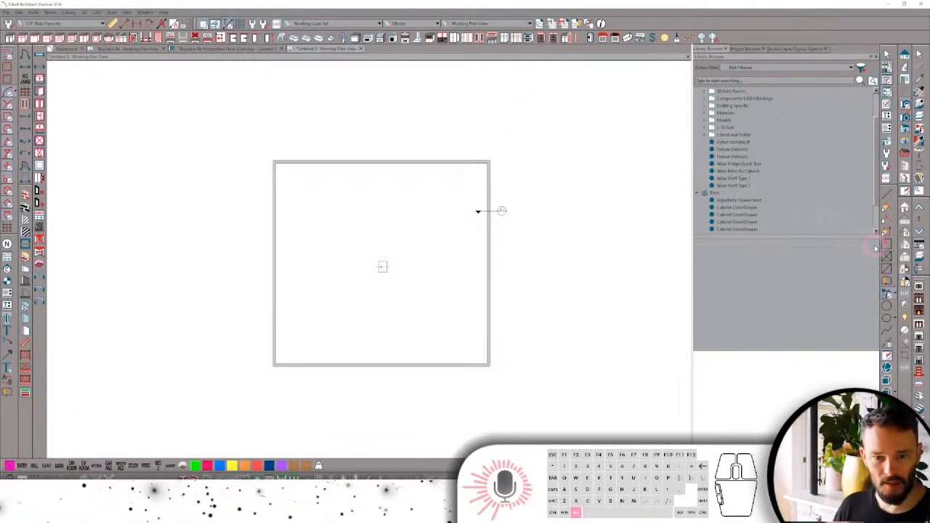
# Open a Perspective Floor Overview of the new plan and zoom in on the empty square room.
pyautogui.click(716, 229)
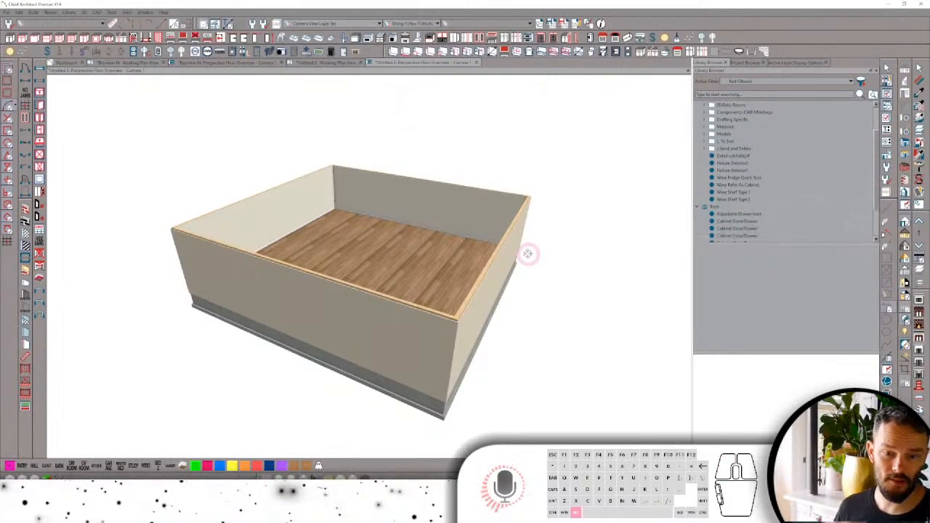
pyautogui.moveTo(479, 271); pyautogui.dragTo(450, 274)
pyautogui.scroll(3, 450, 273)
pyautogui.scroll(5, 452, 274)
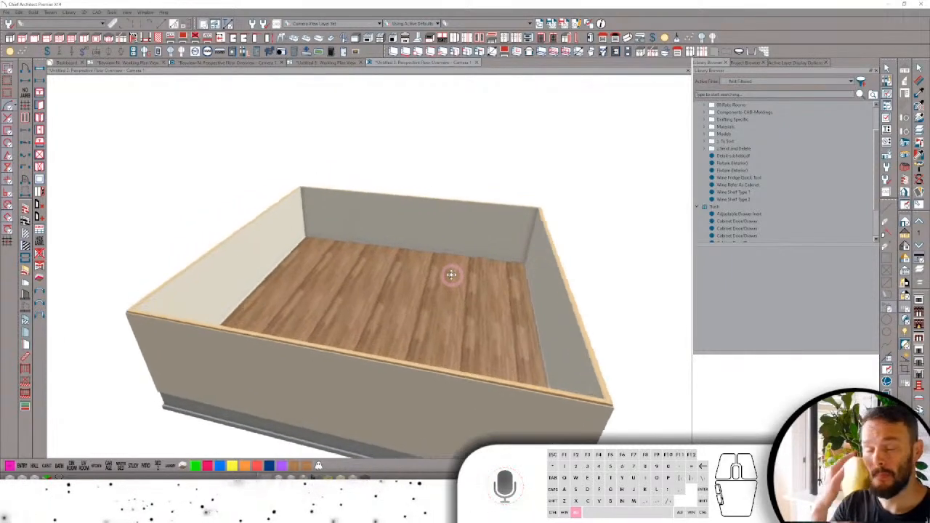
# Draw a straight interior wall across the square room, dividing it into two parallel spaces.
pyautogui.hotkey('alt', 'Left')
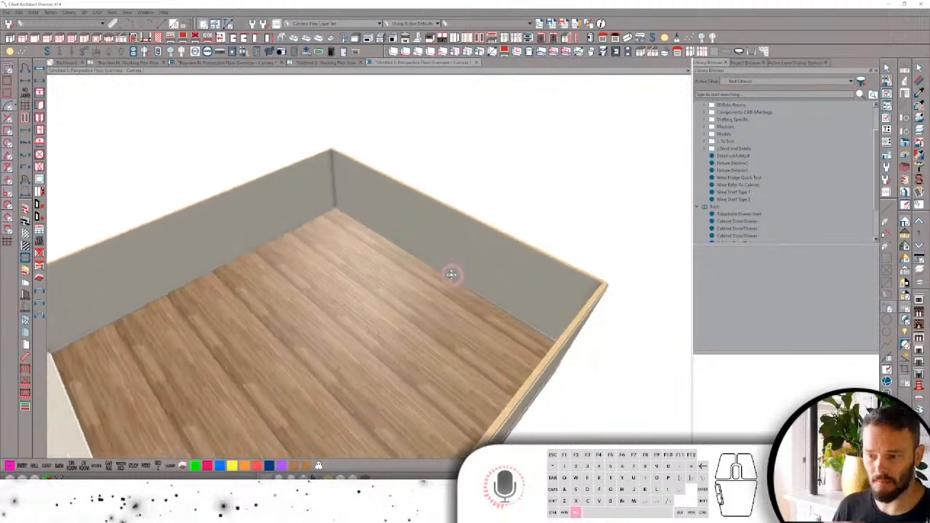
pyautogui.hotkey('ctrl', 'alt')
pyautogui.click(471, 295)
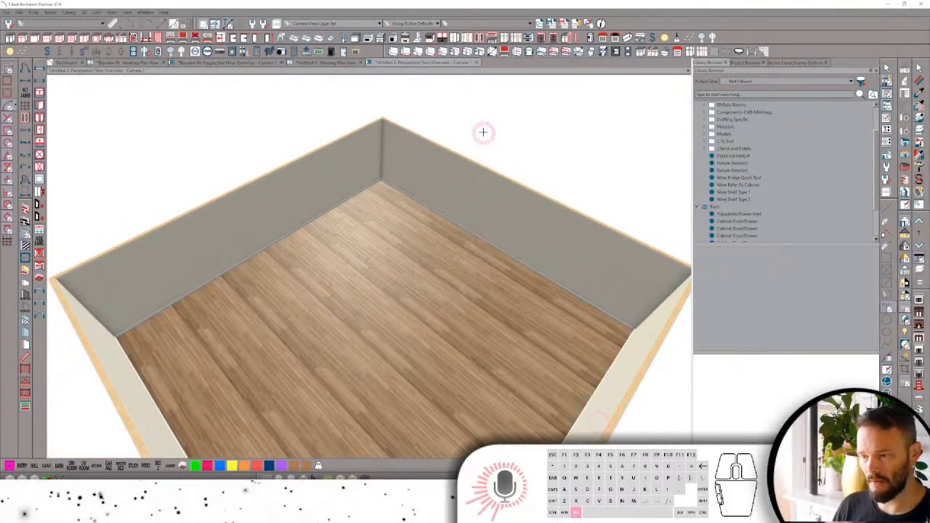
pyautogui.moveTo(482, 163); pyautogui.dragTo(106, 377)
pyautogui.moveTo(106, 377); pyautogui.dragTo(356, 280, button='middle')
pyautogui.press('space')
pyautogui.click(356, 279)
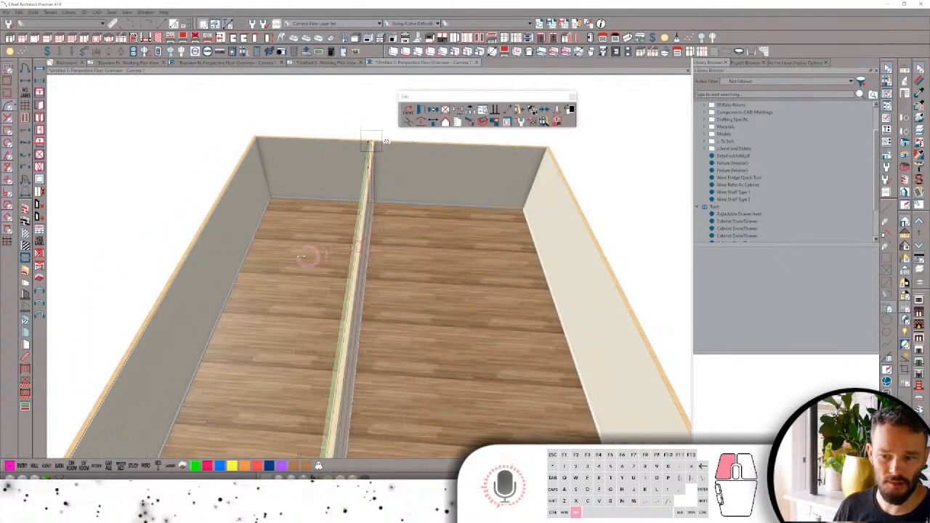
# Move the new dividing wall sideways by entering a relative distance of 1 inch.
pyautogui.click(183, 247)
pyautogui.moveTo(182, 247)
pyautogui.mouseDown()
pyautogui.moveTo(174, 245)
pyautogui.moveTo(205, 254)
pyautogui.moveTo(193, 249)
pyautogui.mouseUp()
pyautogui.click(387, 283)
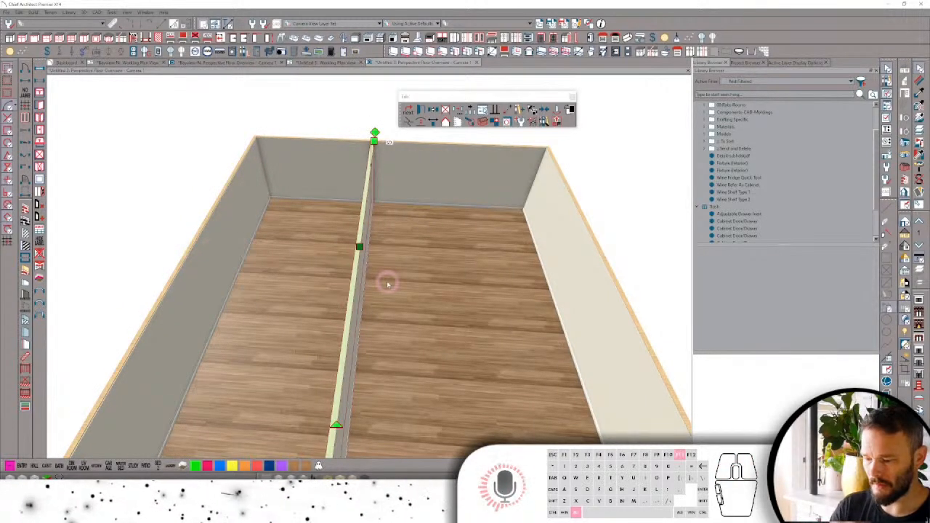
pyautogui.keyDown('alt'); pyautogui.moveTo(360, 247); pyautogui.dragTo(194, 246); pyautogui.keyUp('alt')
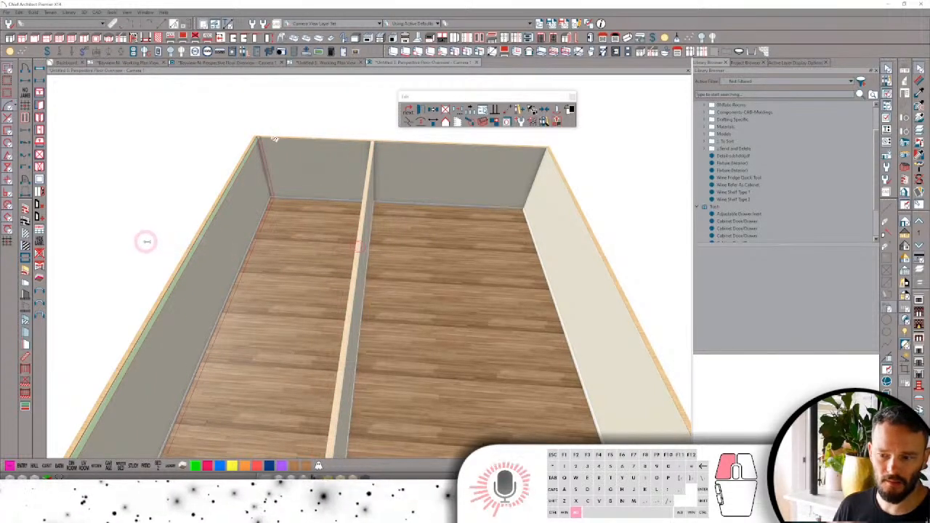
pyautogui.keyDown('alt'); pyautogui.moveTo(146, 242); pyautogui.dragTo(157, 242); pyautogui.keyUp('alt')
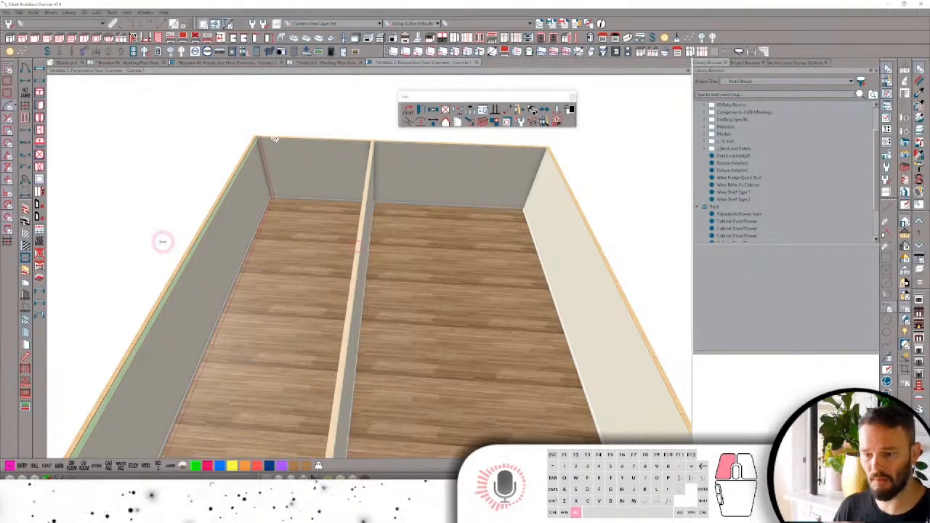
pyautogui.press('Tab')
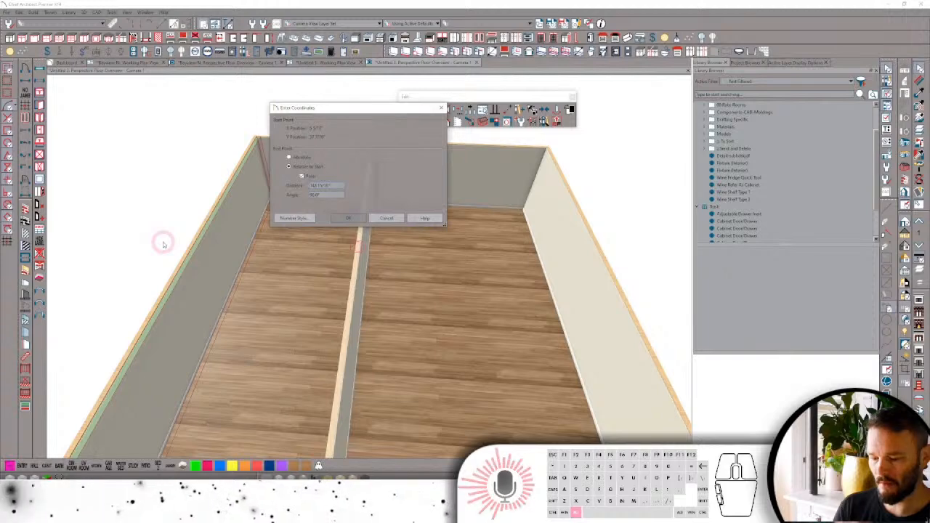
pyautogui.write('1')
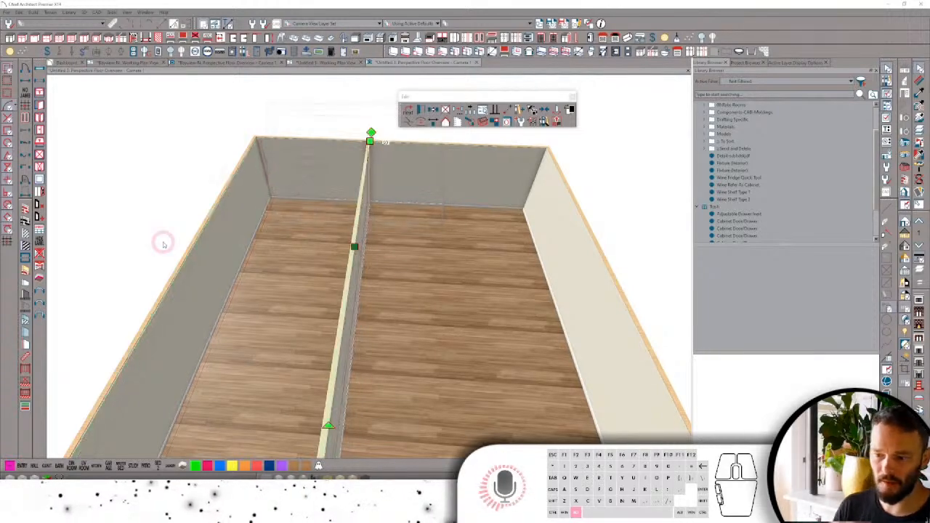
# Draw a second interior wall from the dividing wall straight across to the nearest parallel exterior wall.
pyautogui.moveTo(163, 244); pyautogui.dragTo(359, 247, button='middle')
pyautogui.click(380, 264)
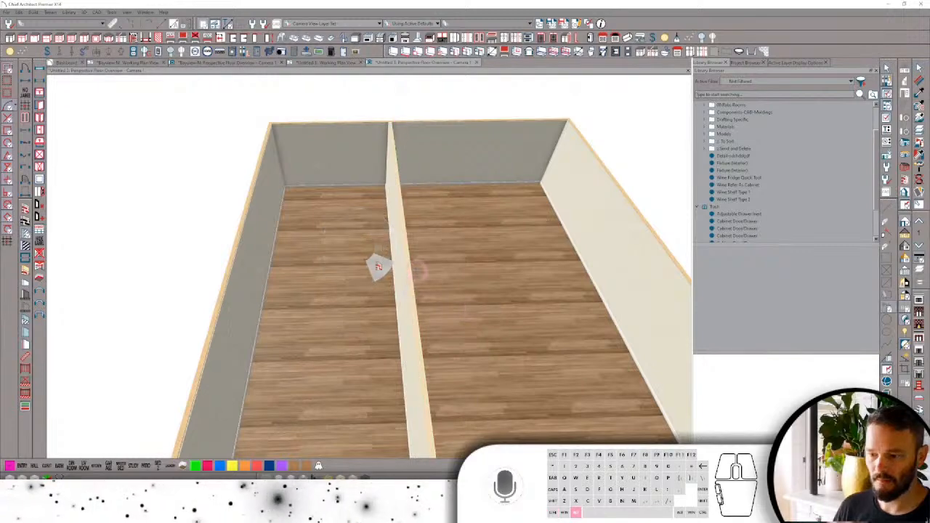
pyautogui.click(404, 261)
pyautogui.moveTo(403, 260); pyautogui.dragTo(232, 263)
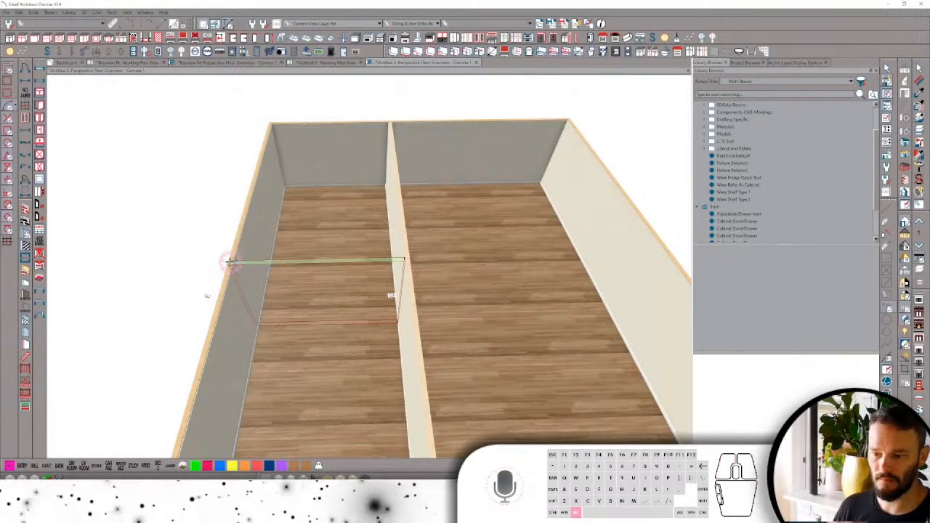
# Place a window in the exterior wall of the small corner room.
pyautogui.moveTo(251, 263); pyautogui.dragTo(283, 332, button='middle')
pyautogui.click(282, 304)
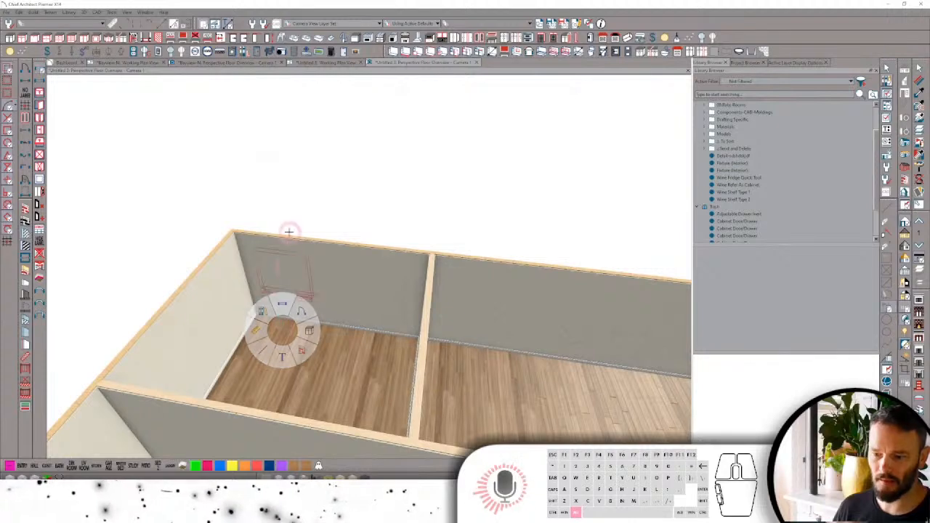
pyautogui.click(286, 272)
pyautogui.press('space')
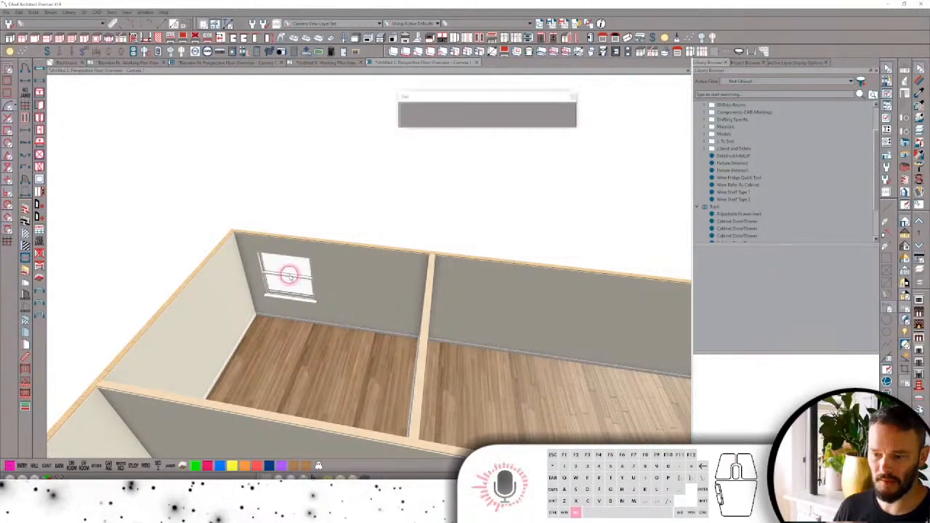
# Raise the bottom edge of the corner room's window by exactly 12 inches.
pyautogui.moveTo(306, 287); pyautogui.dragTo(349, 304, button='middle')
pyautogui.click(347, 301)
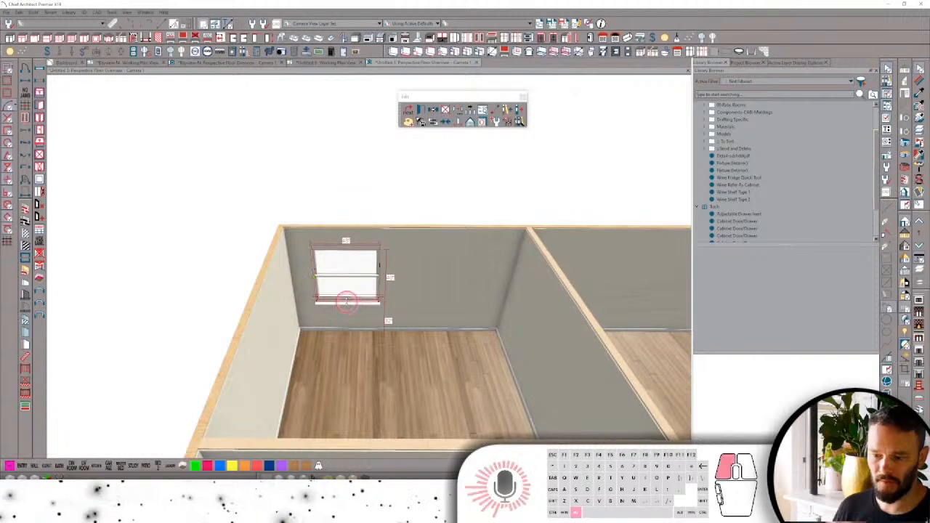
pyautogui.press('Tab')
pyautogui.write('12')
pyautogui.press('Return')
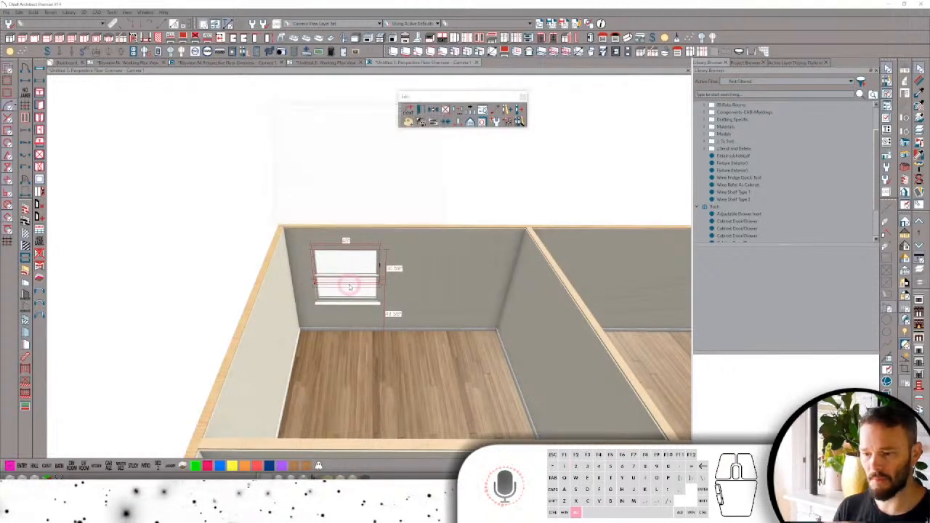
pyautogui.moveTo(350, 286)
pyautogui.mouseDown(button='middle')
pyautogui.moveTo(364, 275)
pyautogui.moveTo(342, 291)
pyautogui.moveTo(349, 294)
pyautogui.moveTo(386, 161)
pyautogui.mouseUp(button='middle')
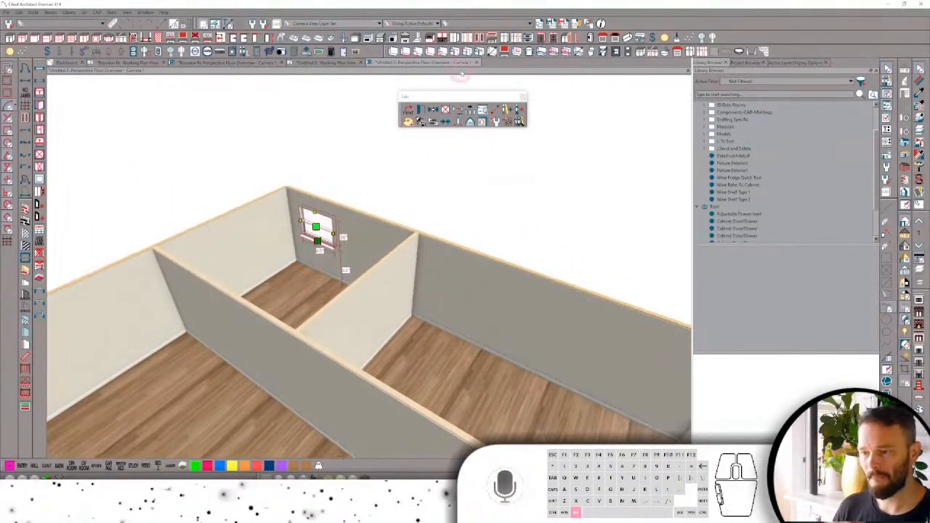
# Close the untitled plan's overview and plan view and return to the Study in the Bayview-N floor overview.
pyautogui.click(476, 62)
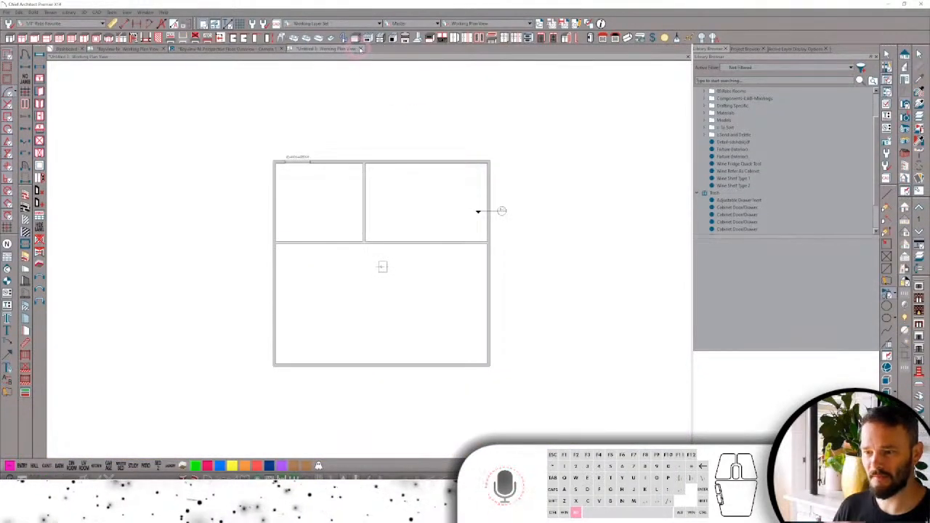
pyautogui.click(478, 211)
pyautogui.click(473, 257)
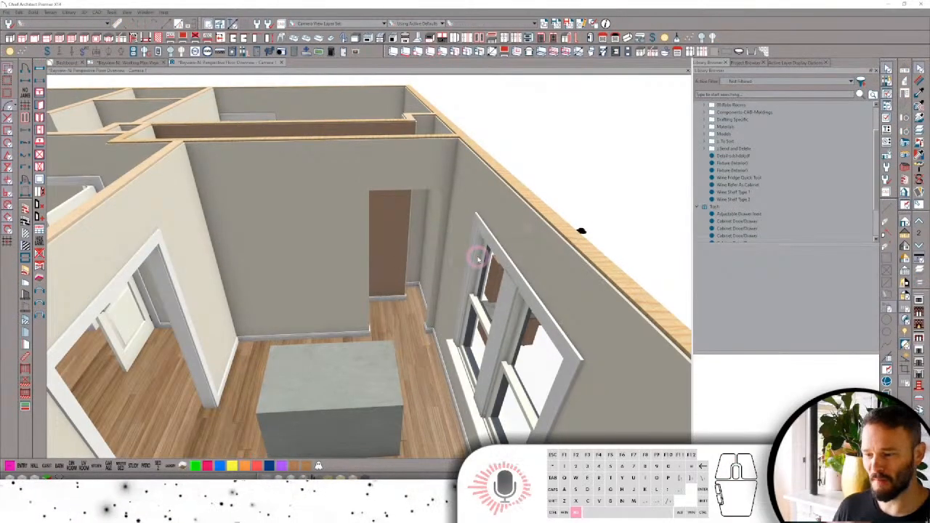
pyautogui.moveTo(407, 305); pyautogui.dragTo(729, 87, button='middle')
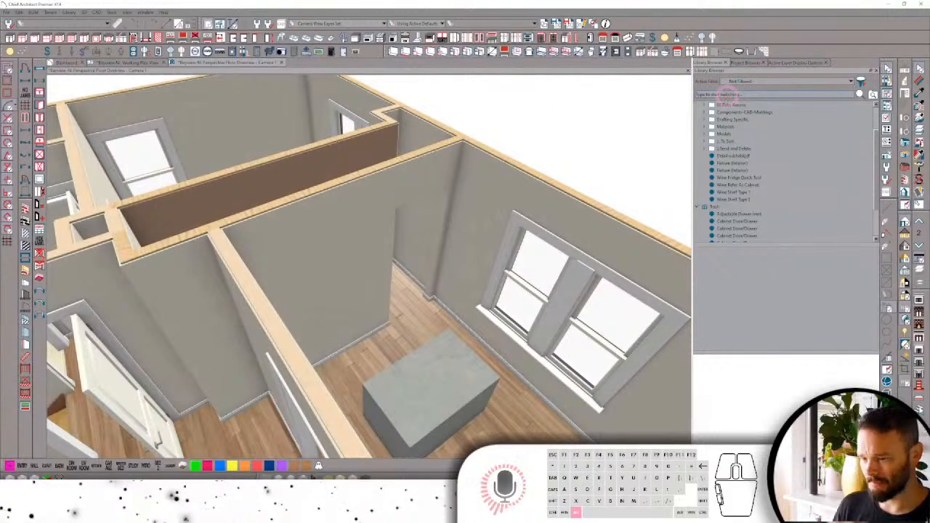
# Search the library for "desk" and filter the results to the User library.
pyautogui.click(727, 95)
pyautogui.write('desk')
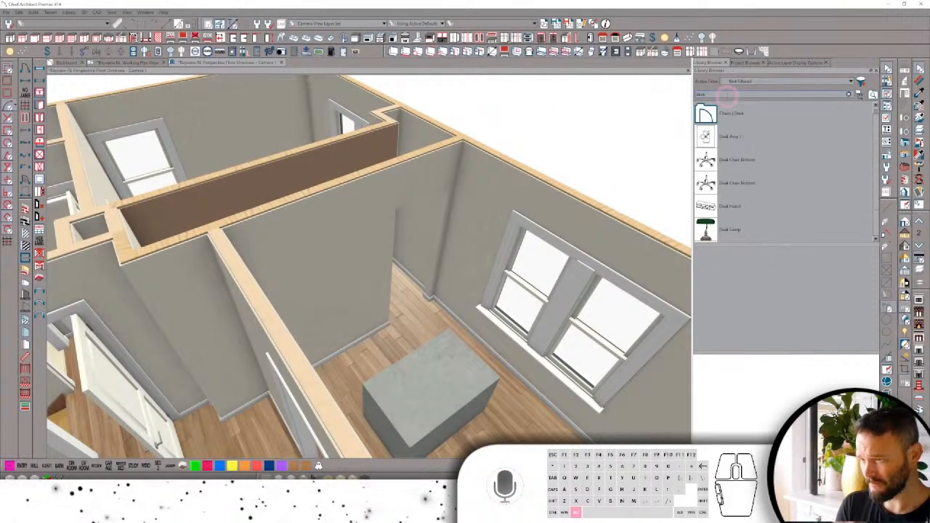
pyautogui.scroll(5, 782, 136)
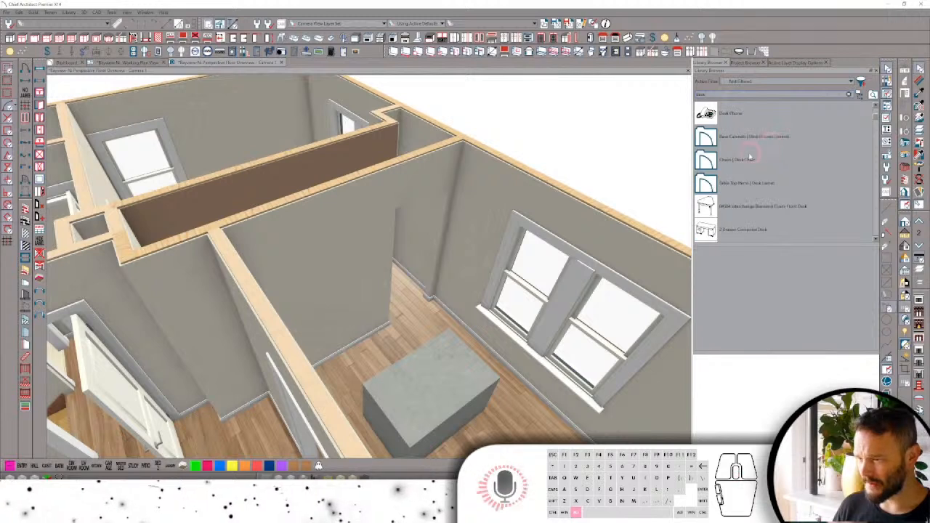
pyautogui.scroll(-3, 749, 158)
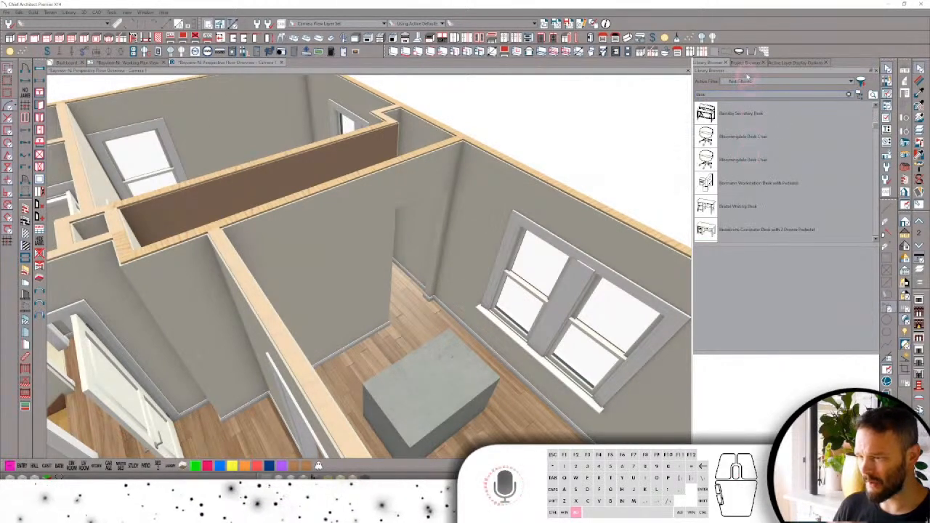
pyautogui.click(749, 81)
pyautogui.click(749, 103)
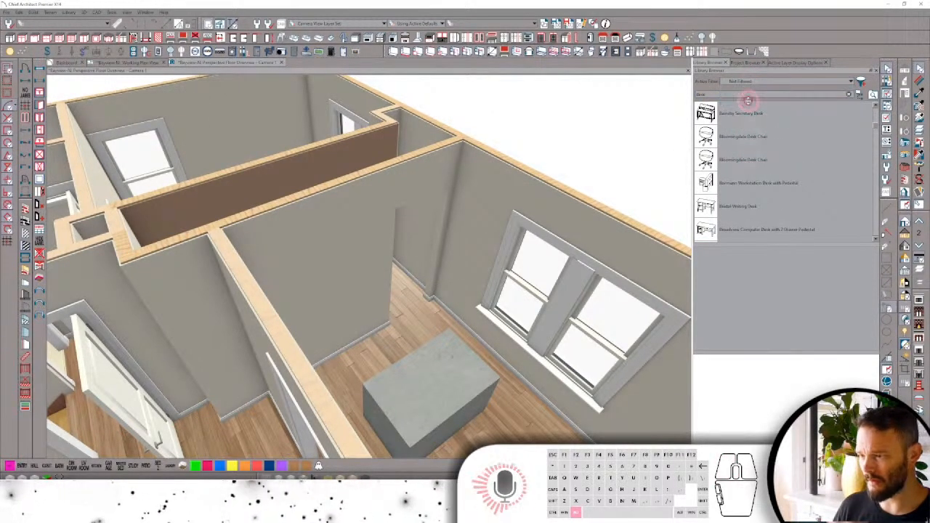
pyautogui.scroll(3, 752, 153)
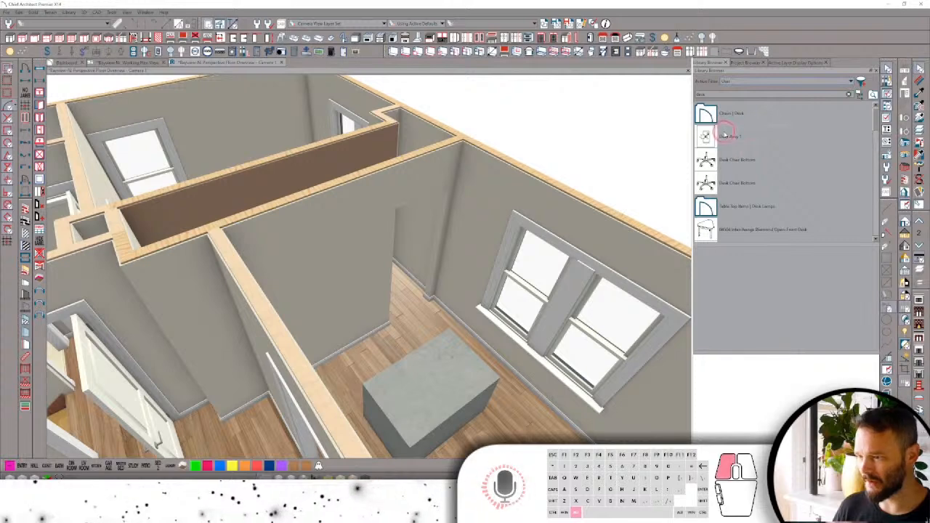
# Place the Desk Assy 1 assembly from the library on the Study floor beside the box.
pyautogui.click(795, 138)
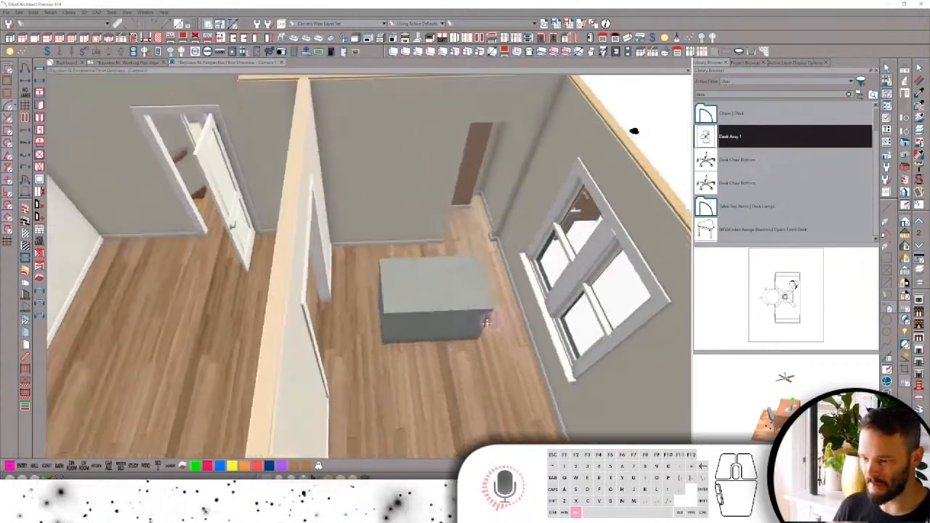
pyautogui.keyDown('alt'); pyautogui.moveTo(487, 324); pyautogui.dragTo(455, 312, button='middle'); pyautogui.keyUp('alt')
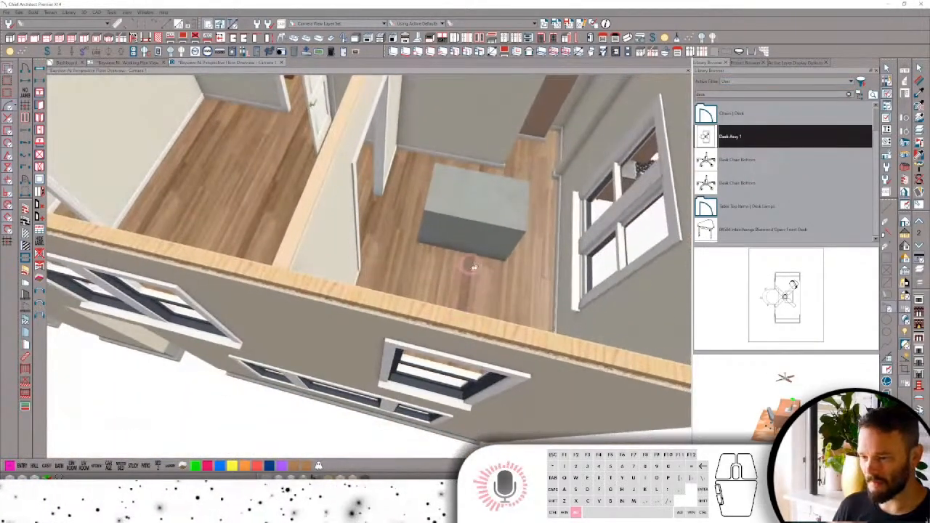
pyautogui.click(473, 266)
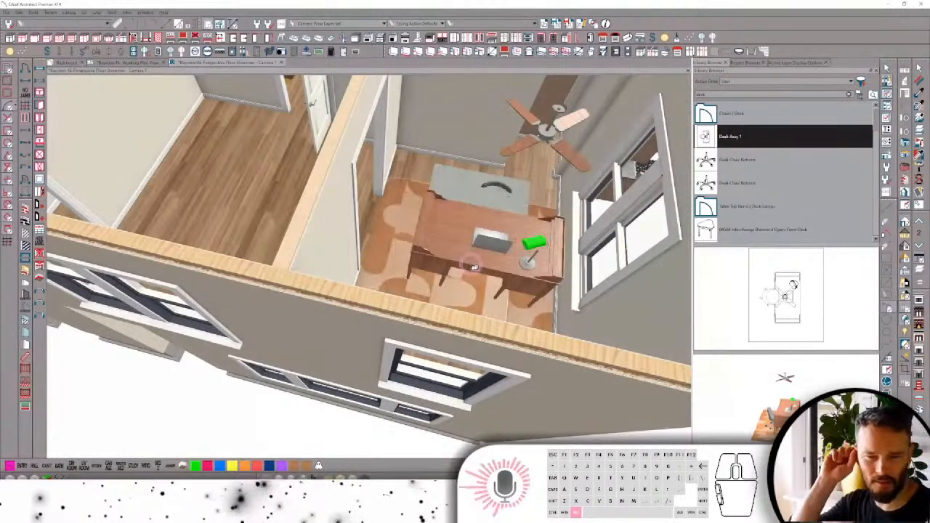
# Select the box standing behind the desk in the Study and delete it.
pyautogui.keyDown('alt'); pyautogui.moveTo(469, 262); pyautogui.dragTo(468, 231, button='middle'); pyautogui.keyUp('alt')
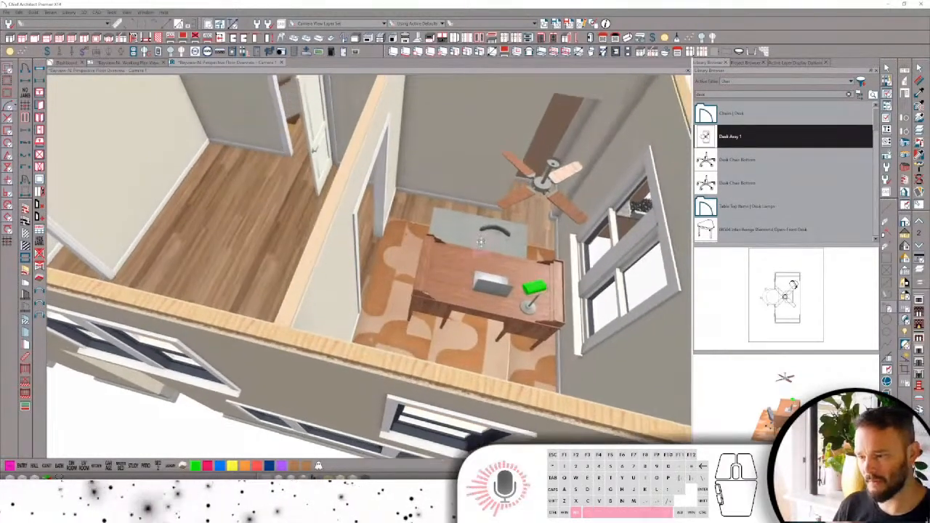
pyautogui.click(468, 230)
pyautogui.click(290, 260)
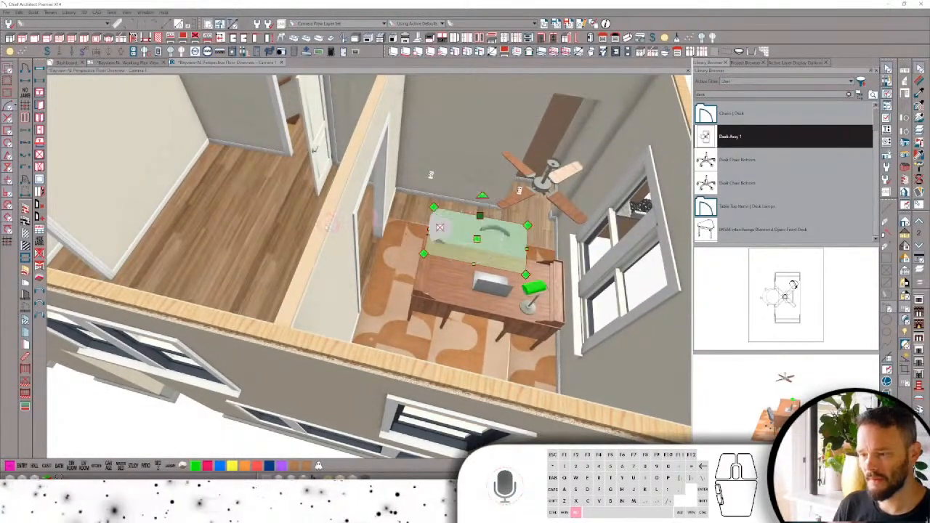
# Select the desk assembly and shift it across the Study, away from the double-window wall.
pyautogui.click(485, 273)
pyautogui.keyDown('alt'); pyautogui.moveTo(485, 272); pyautogui.dragTo(387, 304, button='middle'); pyautogui.keyUp('alt')
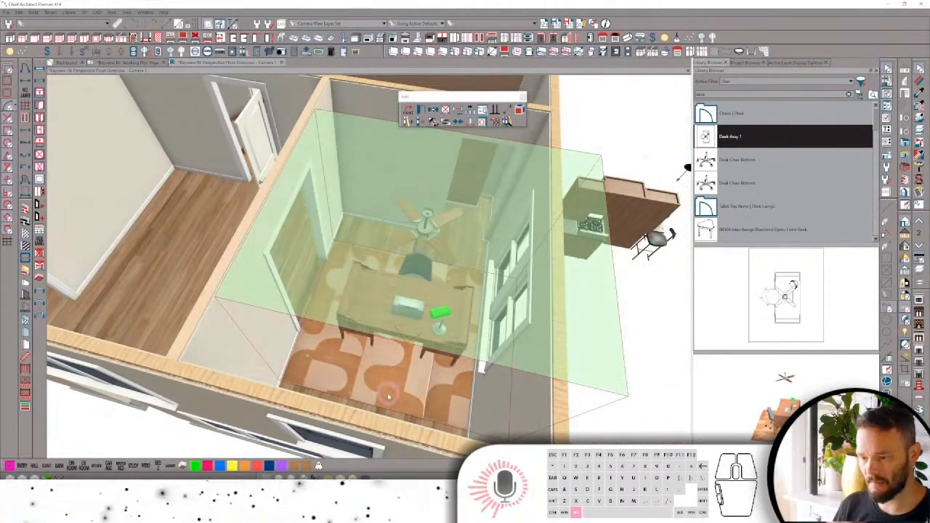
pyautogui.moveTo(387, 399); pyautogui.dragTo(381, 418)
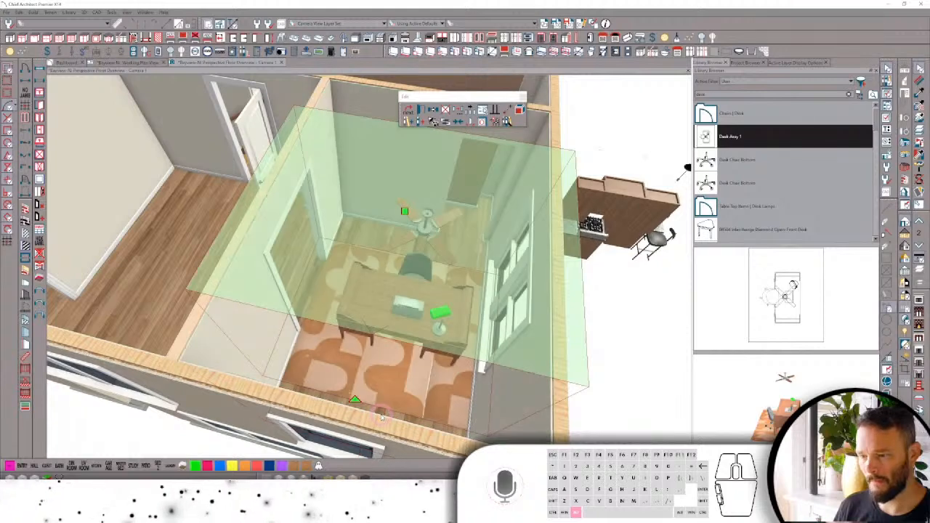
# Narrow the Study's closet doorway by moving its inner jamb, and slide the doorway toward the double-window wall.
pyautogui.keyDown('alt'); pyautogui.moveTo(449, 163); pyautogui.dragTo(427, 256, button='middle'); pyautogui.keyUp('alt')
pyautogui.press('space')
pyautogui.click(452, 263)
pyautogui.scroll(2, 451, 279)
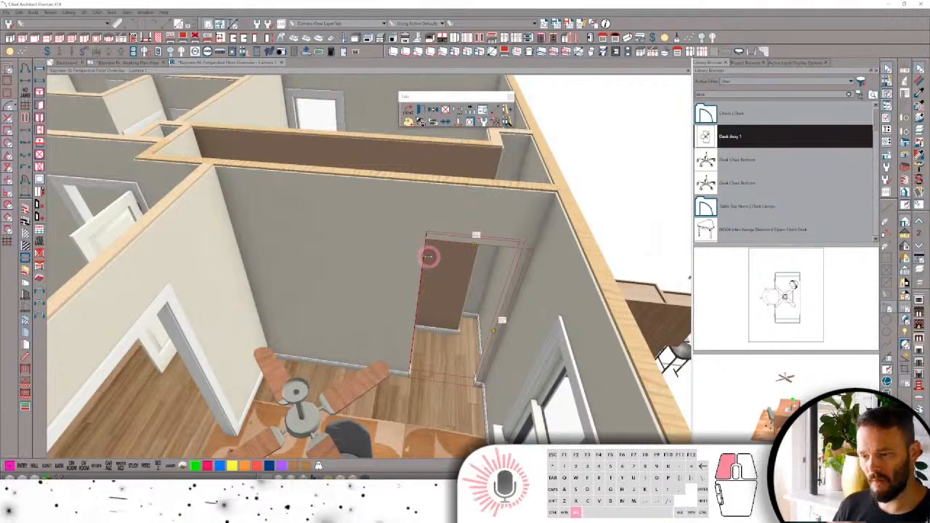
pyautogui.moveTo(429, 256); pyautogui.dragTo(437, 259)
pyautogui.press('Tab')
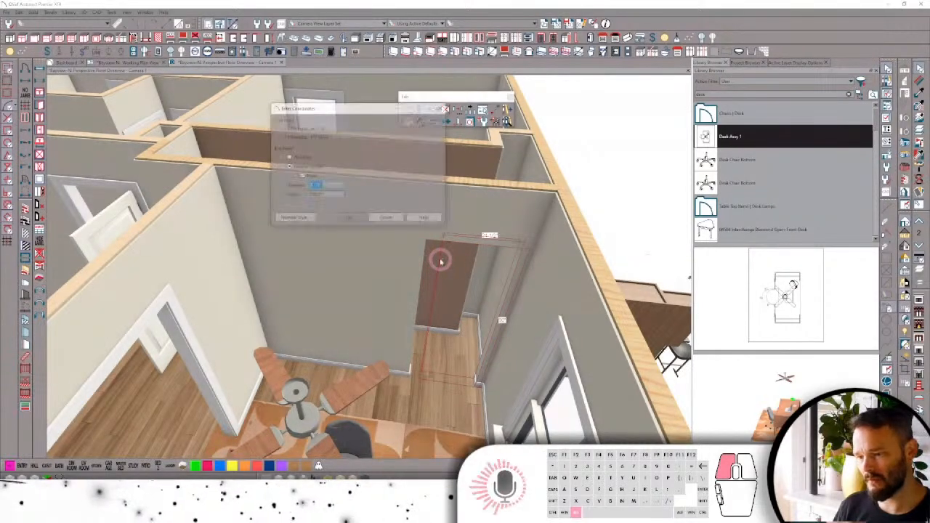
pyautogui.press('Escape')
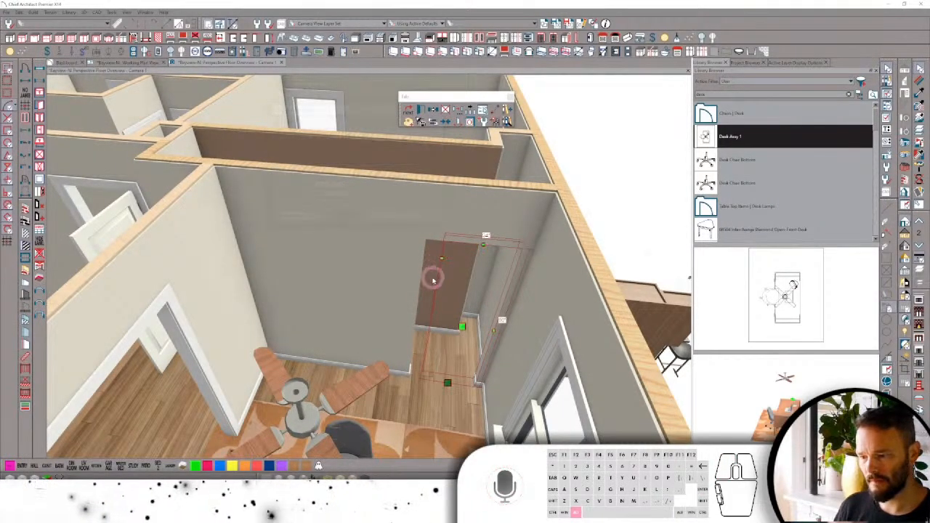
pyautogui.moveTo(428, 288); pyautogui.dragTo(444, 334, button='middle')
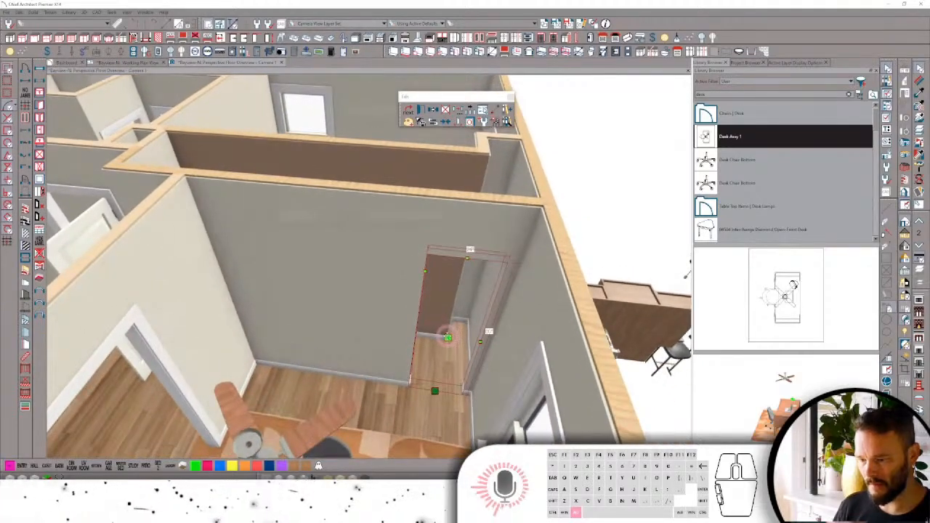
pyautogui.moveTo(447, 337); pyautogui.dragTo(457, 336)
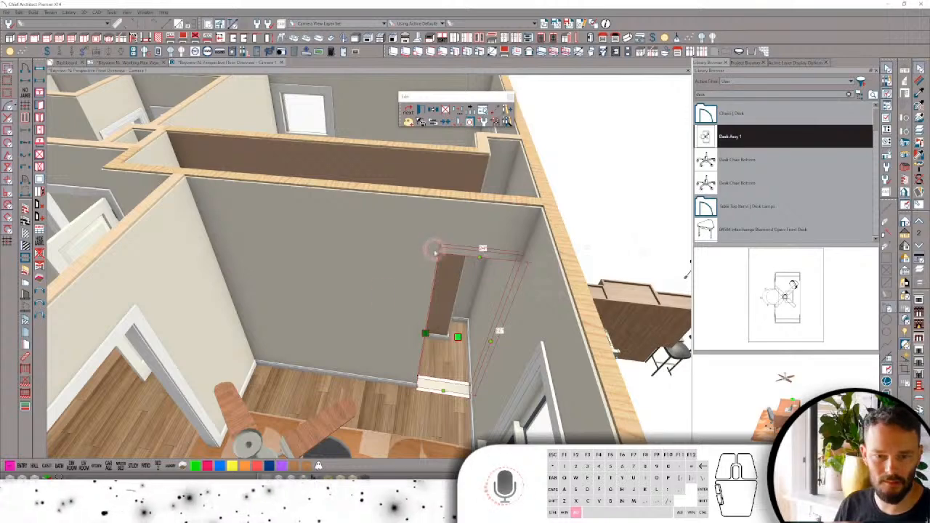
# Set the Study closet doorway's Floor to Bottom height to 0 in its specification.
pyautogui.moveTo(449, 318); pyautogui.dragTo(472, 317, button='middle')
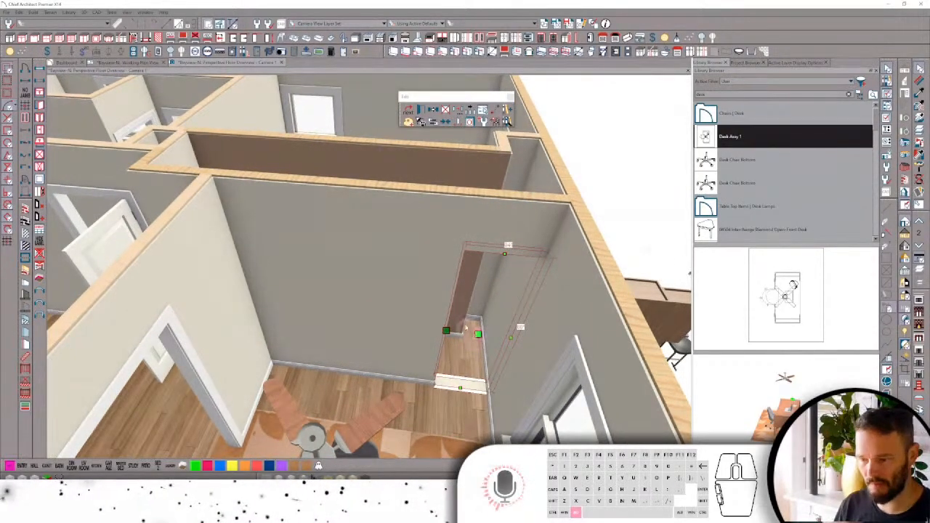
pyautogui.hotkey('alt', 'e')
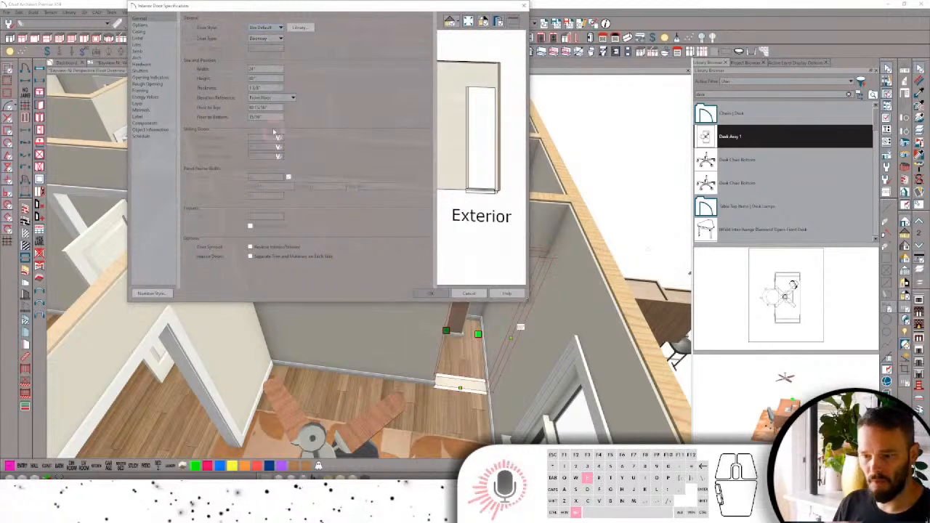
pyautogui.write('0')
pyautogui.press('Return')
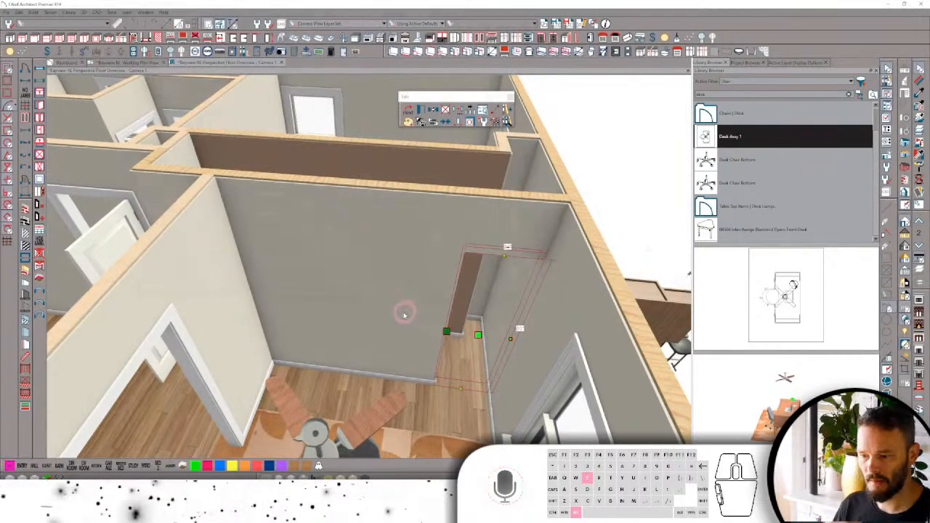
# Mirror a copy of the closet doorway about the Study's centre, onto the other end of the closet wall.
pyautogui.hotkey('alt', 'e')
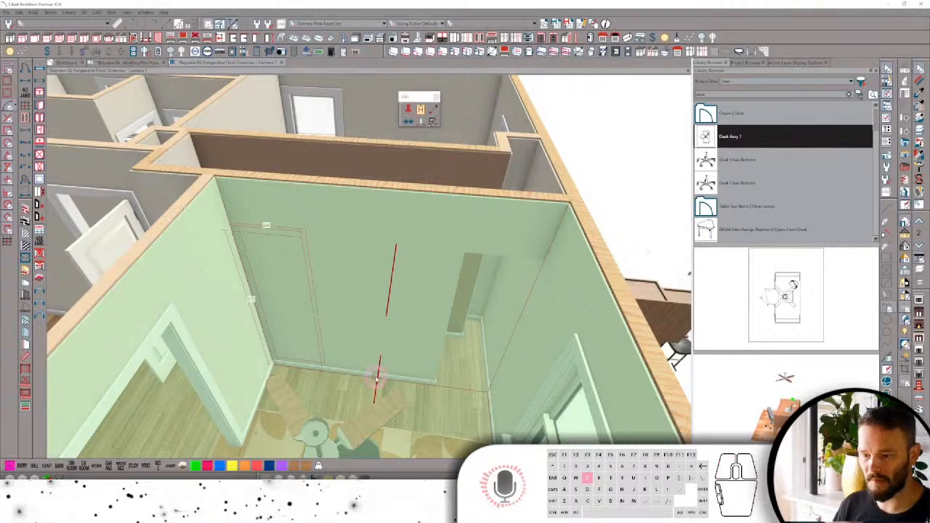
pyautogui.click(375, 377)
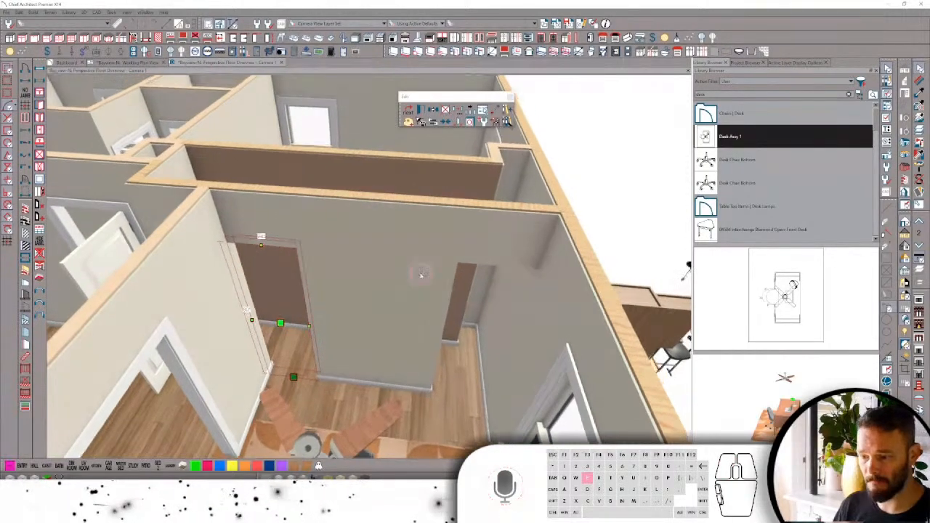
pyautogui.click(362, 338)
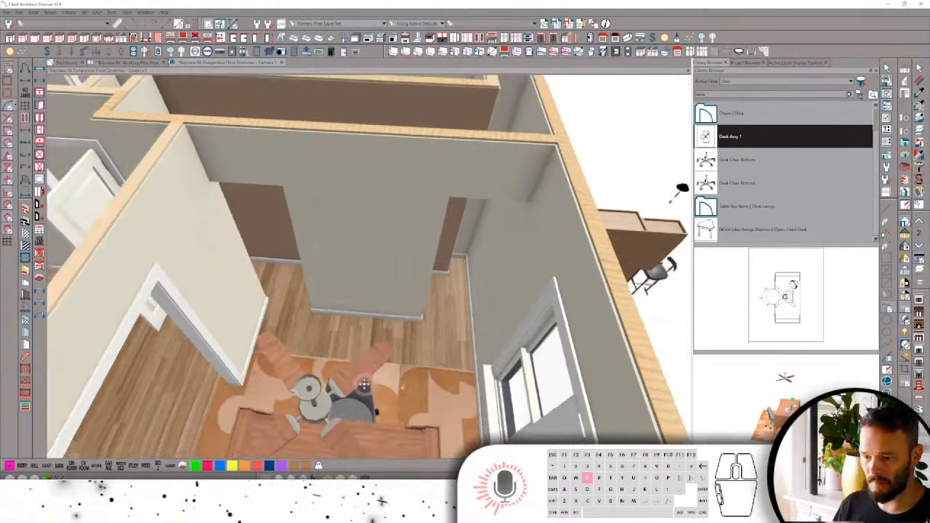
# Select the desk assembly with its rug and ceiling fan and move it out of the Study, beyond the double-window wall.
pyautogui.moveTo(415, 333); pyautogui.dragTo(378, 335, button='middle')
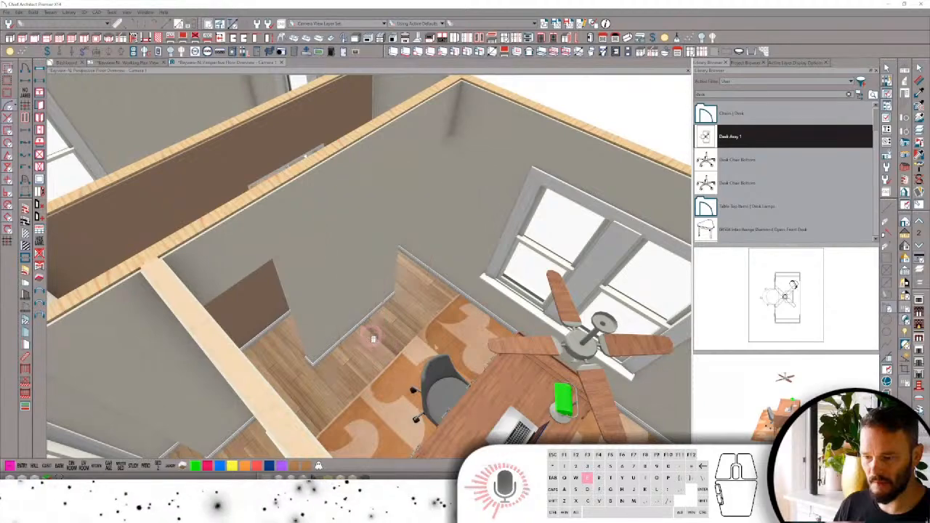
pyautogui.click(401, 373)
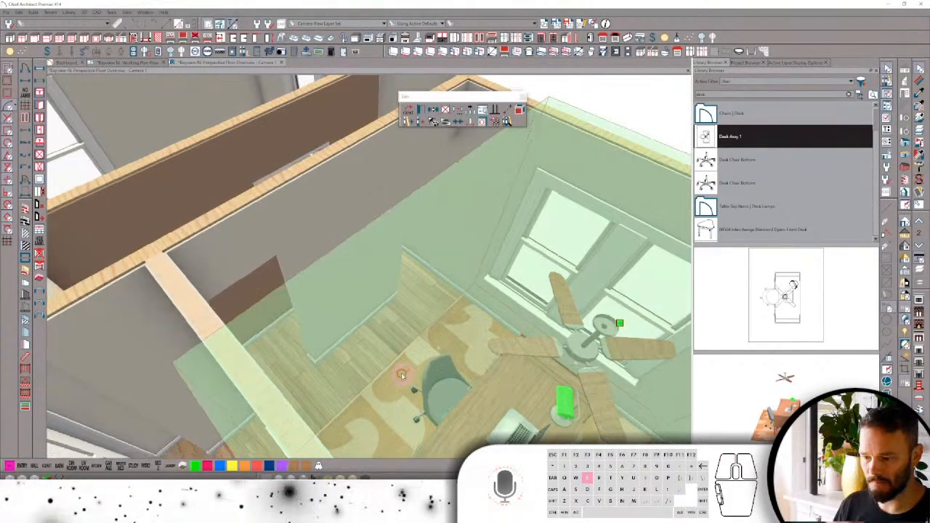
pyautogui.press('e')
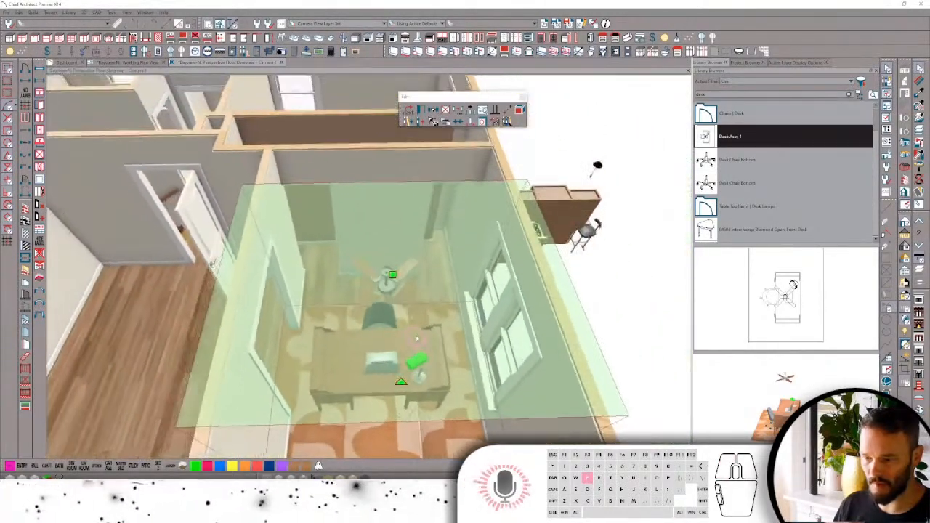
pyautogui.moveTo(372, 293); pyautogui.dragTo(649, 295)
pyautogui.press('Tab')
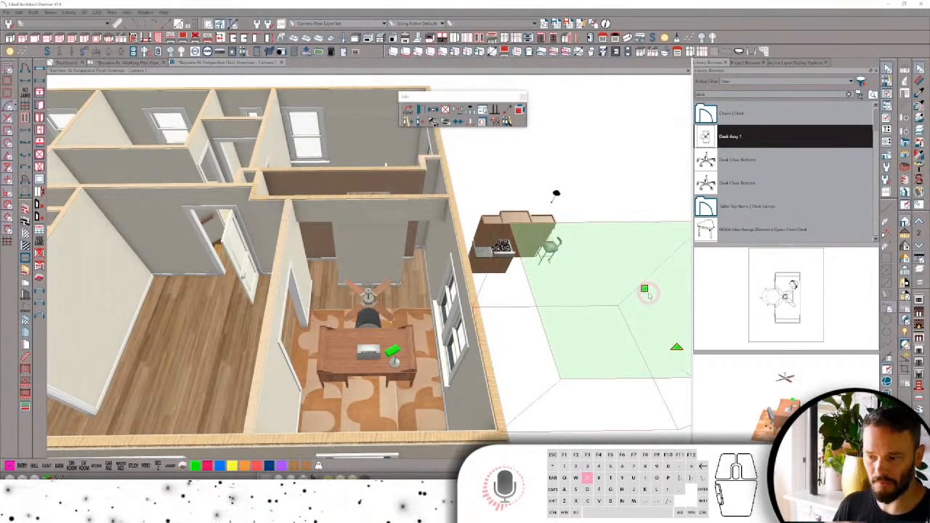
pyautogui.moveTo(634, 290); pyautogui.dragTo(426, 341)
pyautogui.click(527, 347)
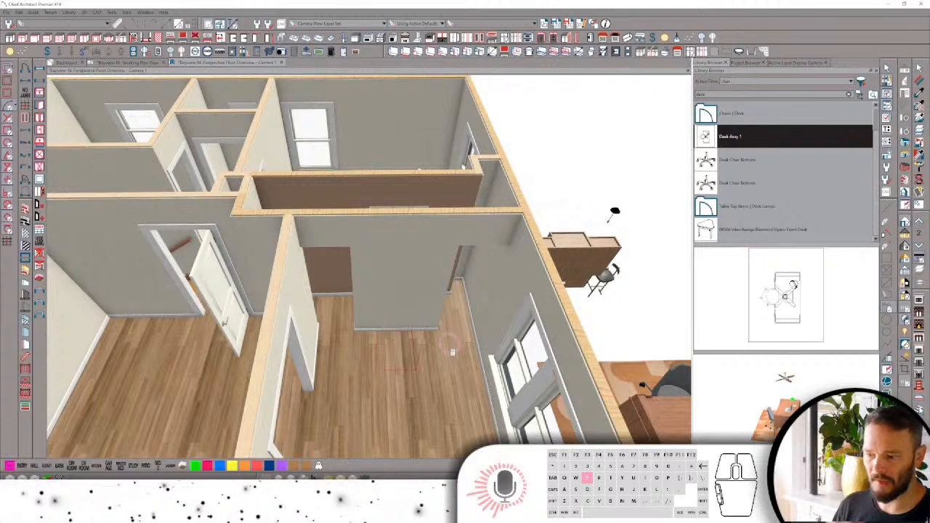
# Place a full-height box against the closet wall between the two doorways and select it.
pyautogui.click(393, 328)
pyautogui.moveTo(411, 320); pyautogui.dragTo(378, 270)
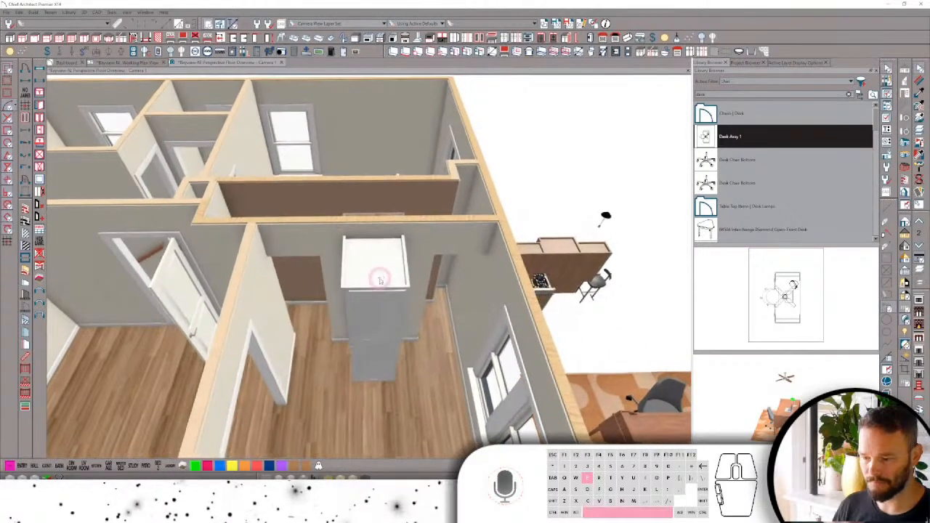
pyautogui.click(377, 275)
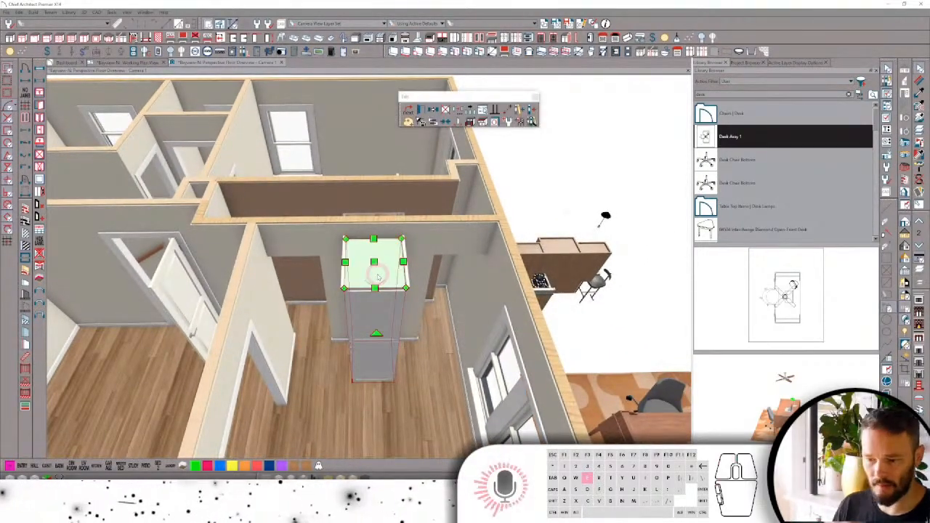
# Move the selected box back through the closet wall using the Move option of Transform/Replicate Object.
pyautogui.moveTo(377, 274); pyautogui.dragTo(366, 120)
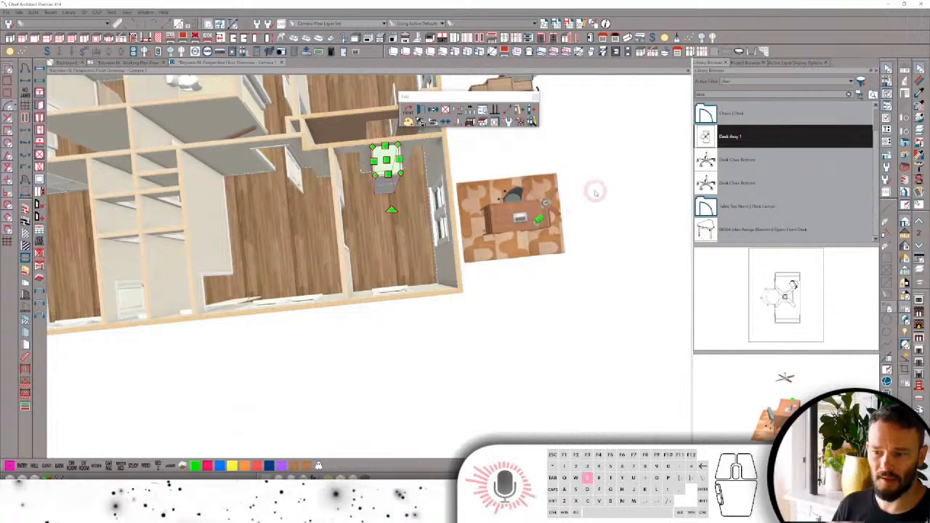
pyautogui.moveTo(595, 192); pyautogui.dragTo(556, 182)
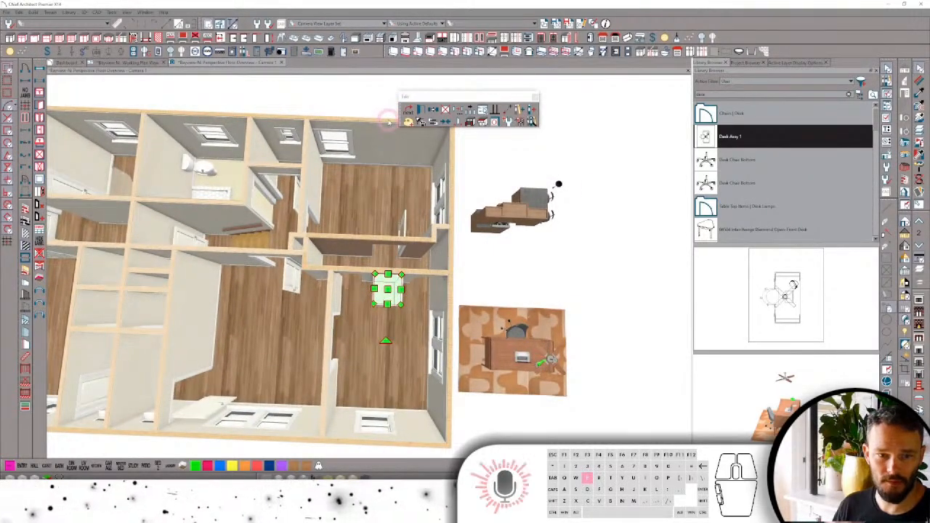
pyautogui.moveTo(388, 119); pyautogui.dragTo(415, 156)
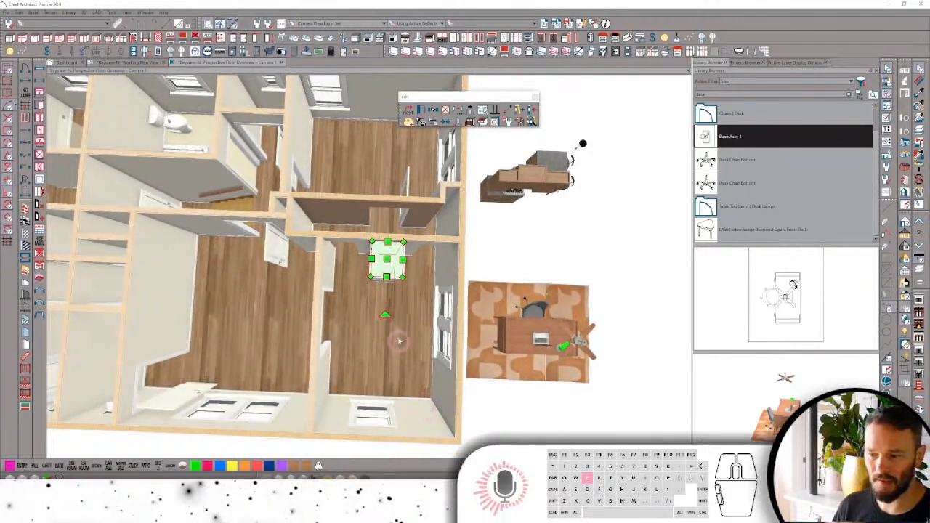
pyautogui.scroll(6, 398, 341)
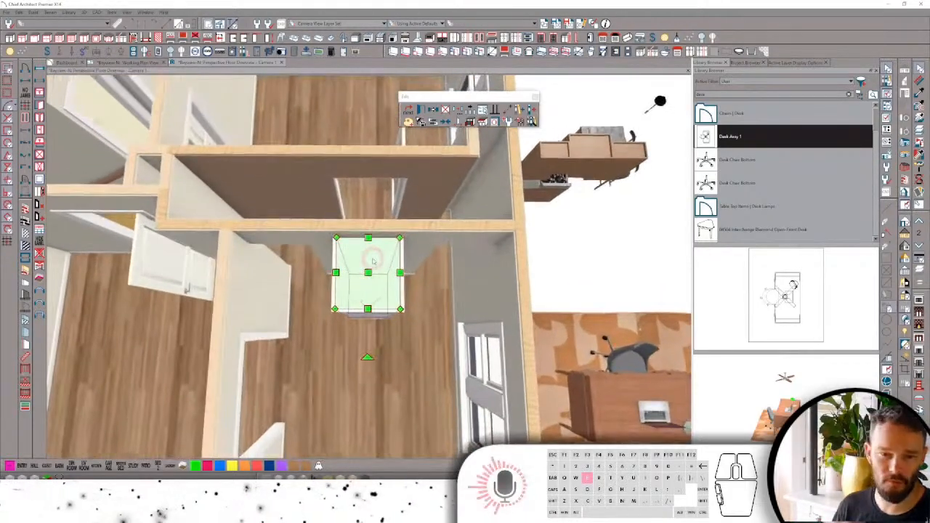
pyautogui.scroll(1, 373, 261)
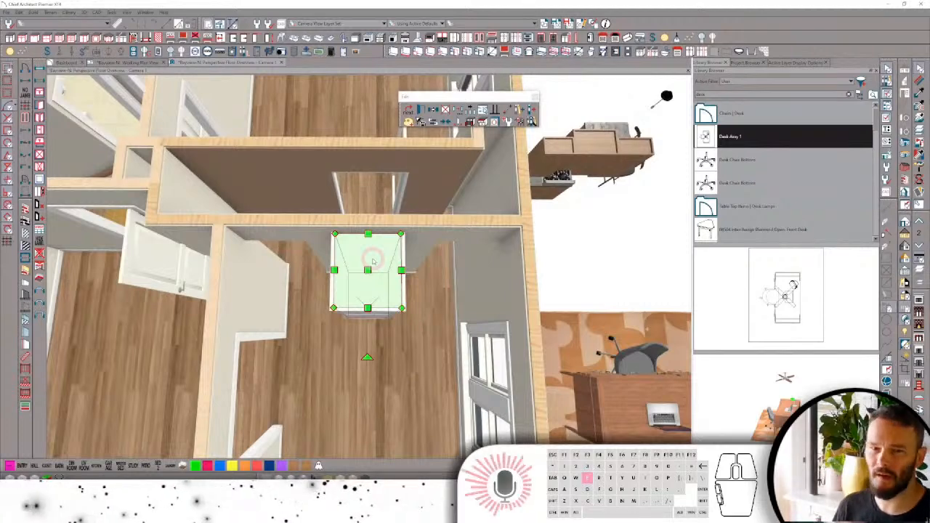
pyautogui.scroll(2, 373, 261)
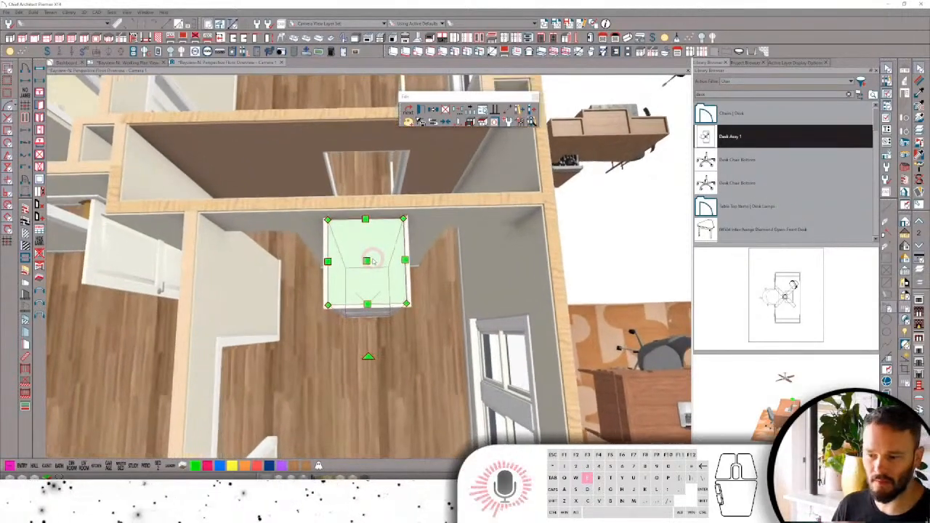
pyautogui.scroll(1, 373, 261)
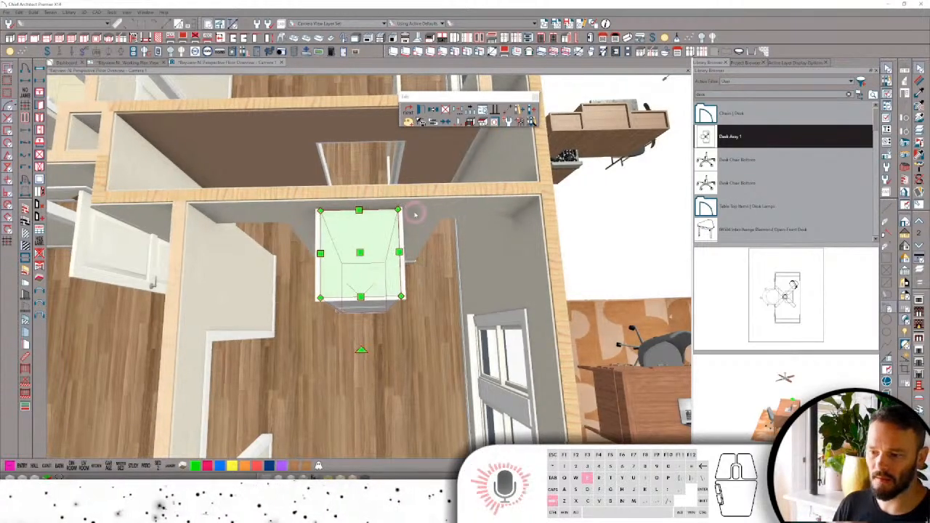
pyautogui.hotkey('alt', 'e')
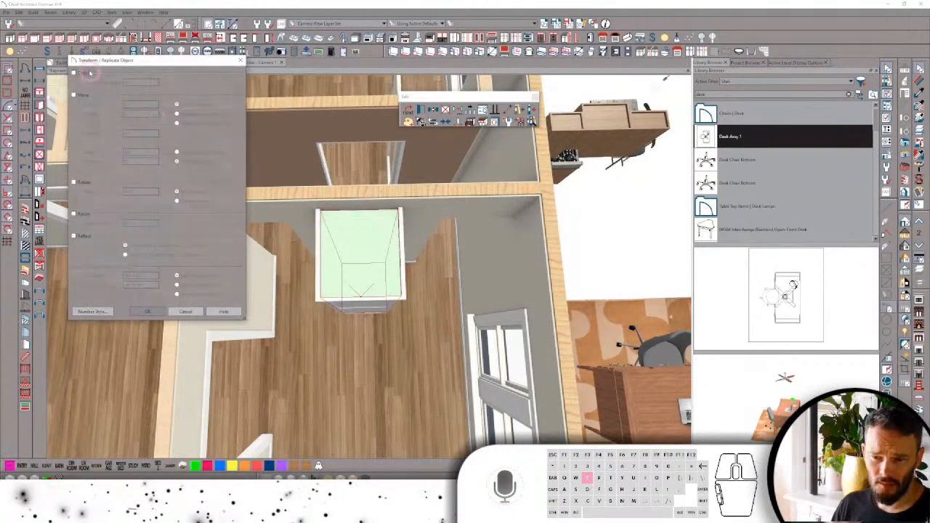
pyautogui.click(75, 96)
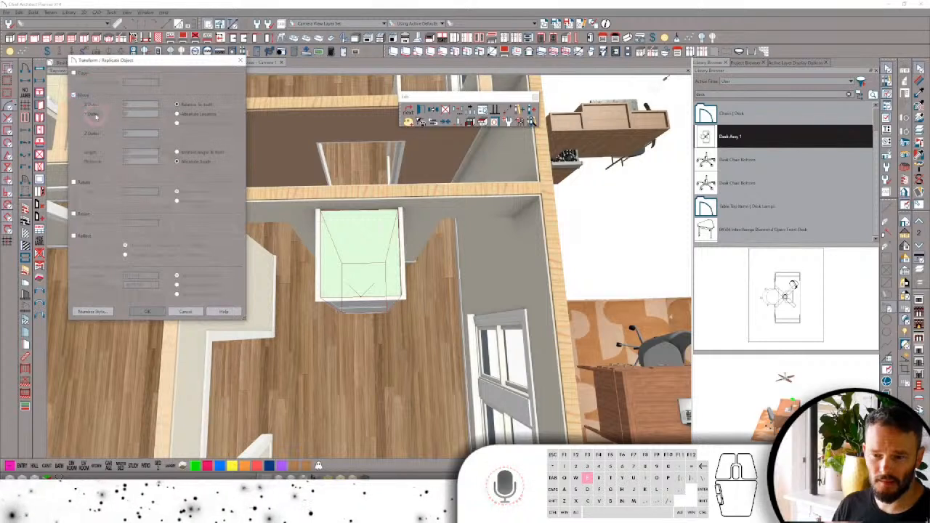
pyautogui.click(78, 114)
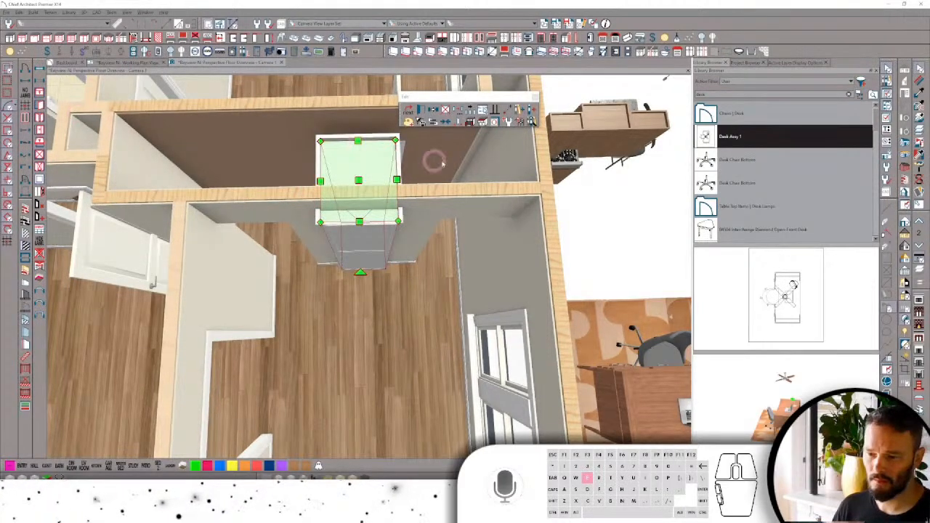
# Push the box's front face back toward the closet by an exact distance of 6 inches.
pyautogui.moveTo(458, 158); pyautogui.dragTo(691, 104, button='middle')
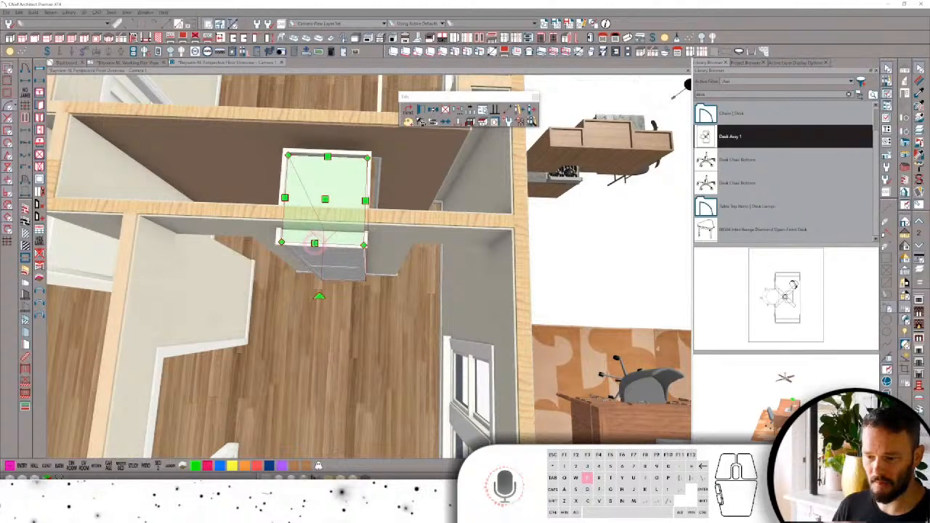
pyautogui.moveTo(314, 243); pyautogui.dragTo(319, 235)
pyautogui.press('Tab')
pyautogui.write('6')
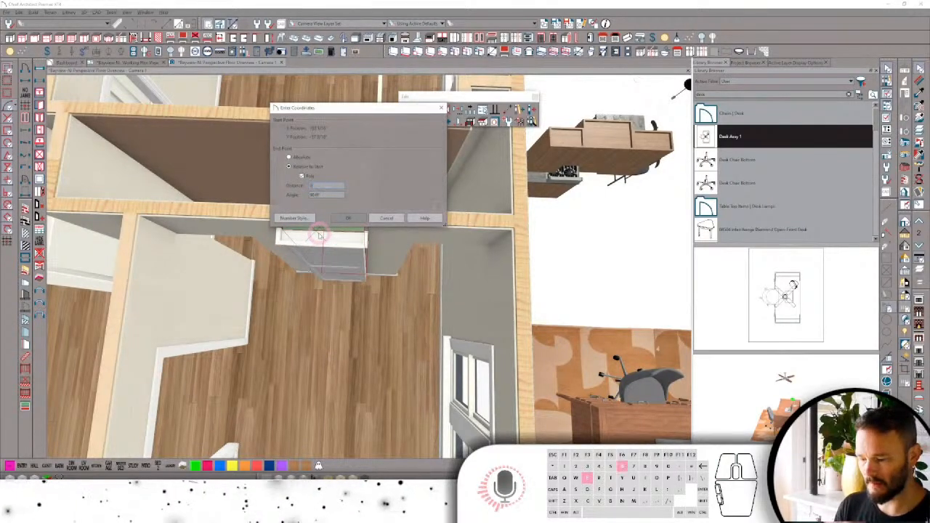
pyautogui.press('Return')
pyautogui.moveTo(319, 235); pyautogui.dragTo(332, 251, button='middle')
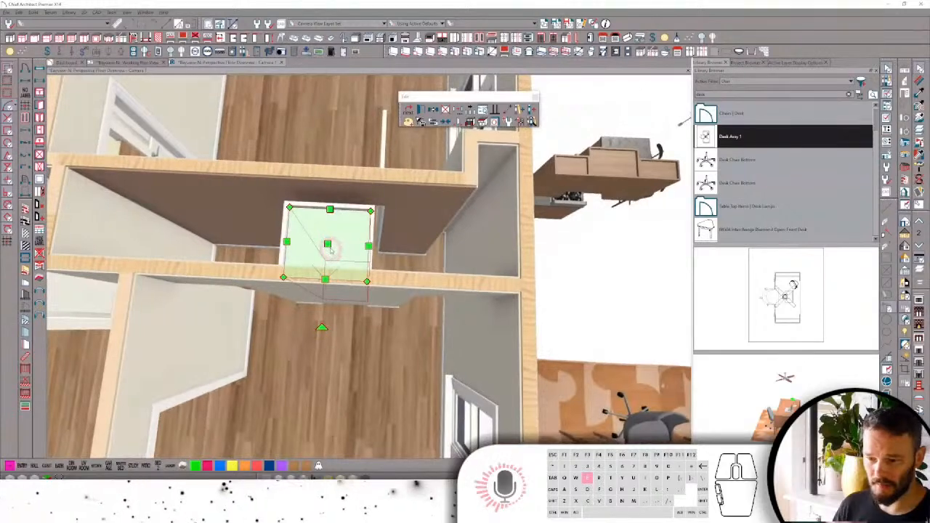
# Shift the box slightly toward the Study, then delete it from the closet wall.
pyautogui.moveTo(328, 245); pyautogui.dragTo(327, 255)
pyautogui.moveTo(327, 255); pyautogui.dragTo(420, 264, button='middle')
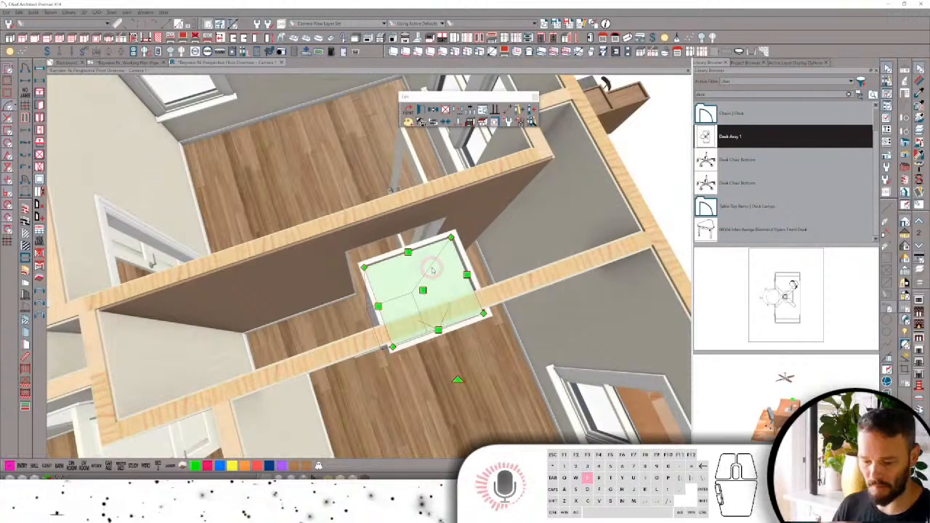
pyautogui.press('Delete')
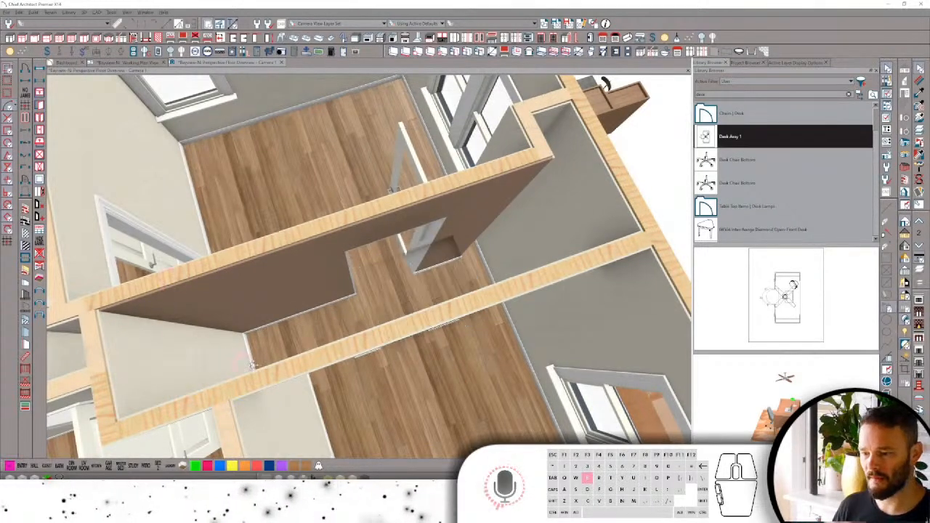
# Place a new full-height box against the closet wall between the two doorways and select it.
pyautogui.moveTo(358, 368); pyautogui.dragTo(356, 300, button='middle')
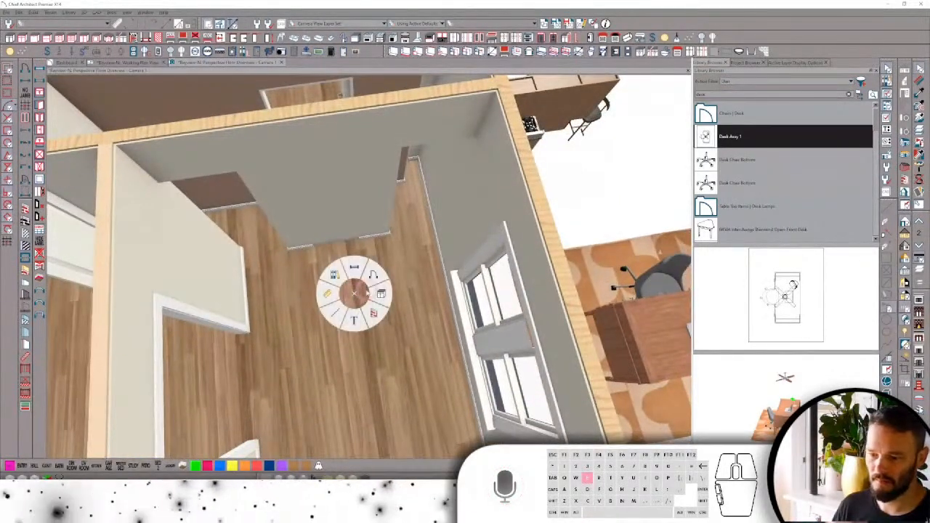
pyautogui.click(381, 293)
pyautogui.click(328, 218)
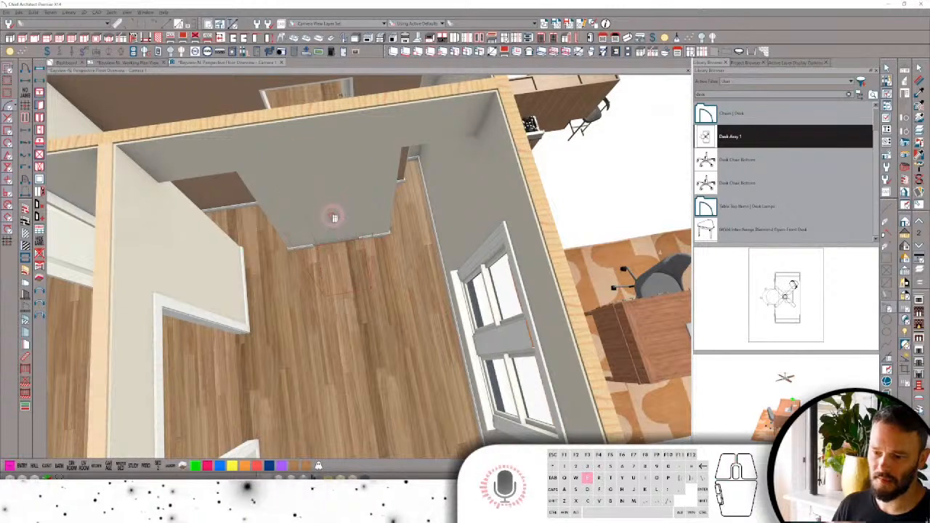
pyautogui.click(328, 215)
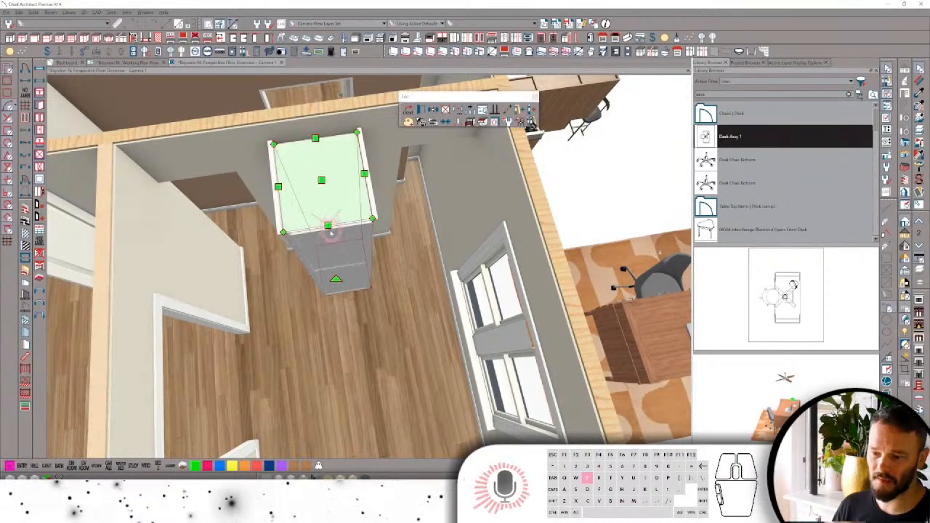
# Reduce the new box's depth by moving its front face toward the closet wall with an exact relative distance.
pyautogui.moveTo(328, 227); pyautogui.dragTo(325, 178)
pyautogui.press('Tab')
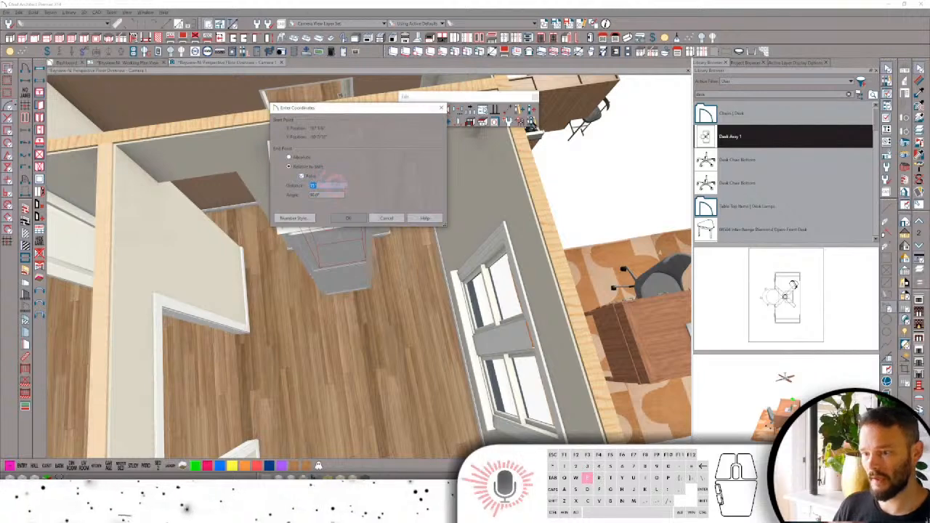
pyautogui.click(329, 186)
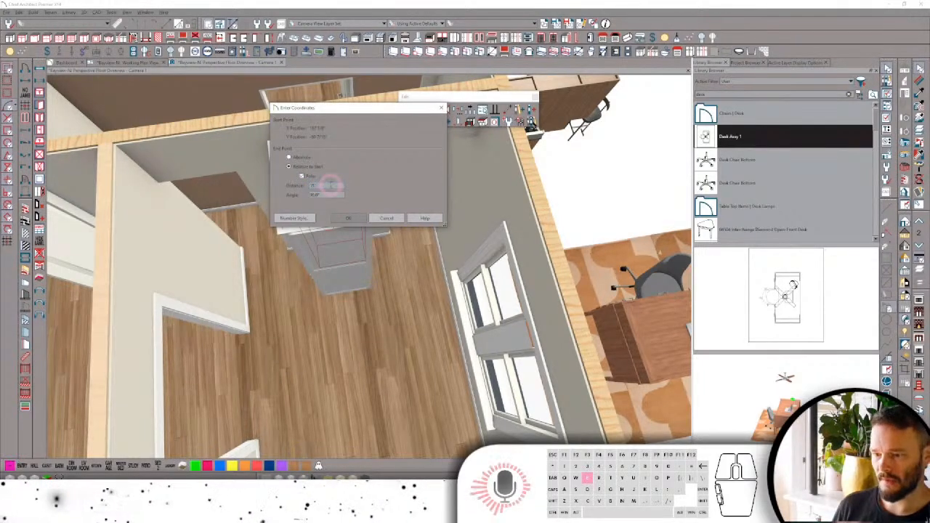
pyautogui.click(353, 218)
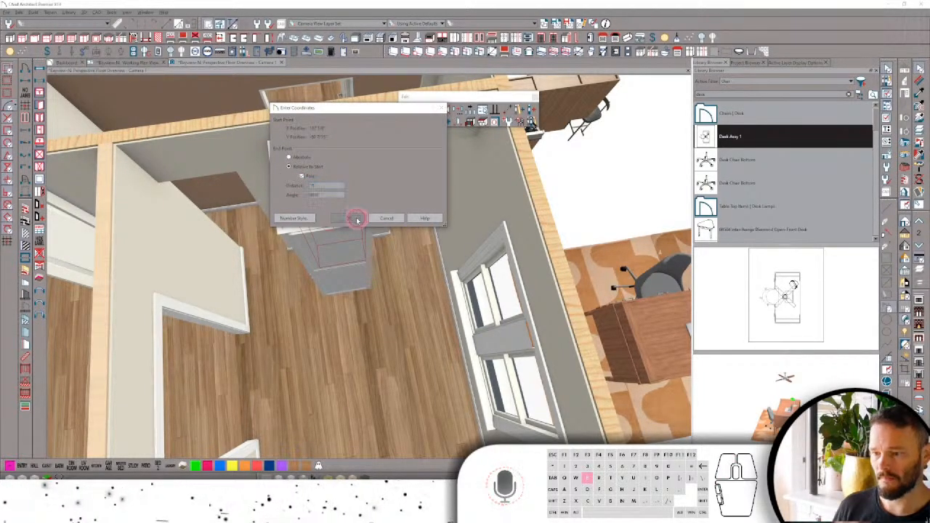
pyautogui.moveTo(355, 215); pyautogui.dragTo(353, 206, button='middle')
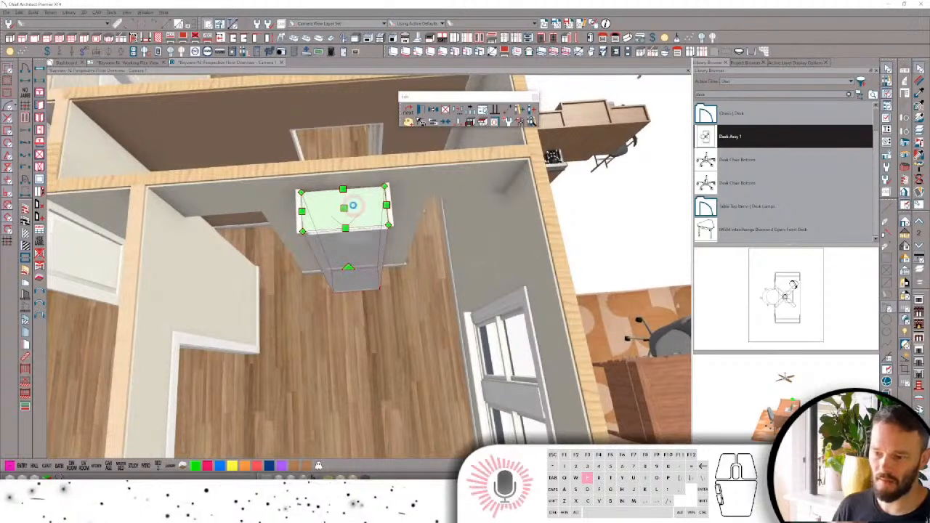
# Move the full-height cabinet 11.25 inches along the Y axis, back into the closet wall, with Transform/Replicate.
pyautogui.press('shift')
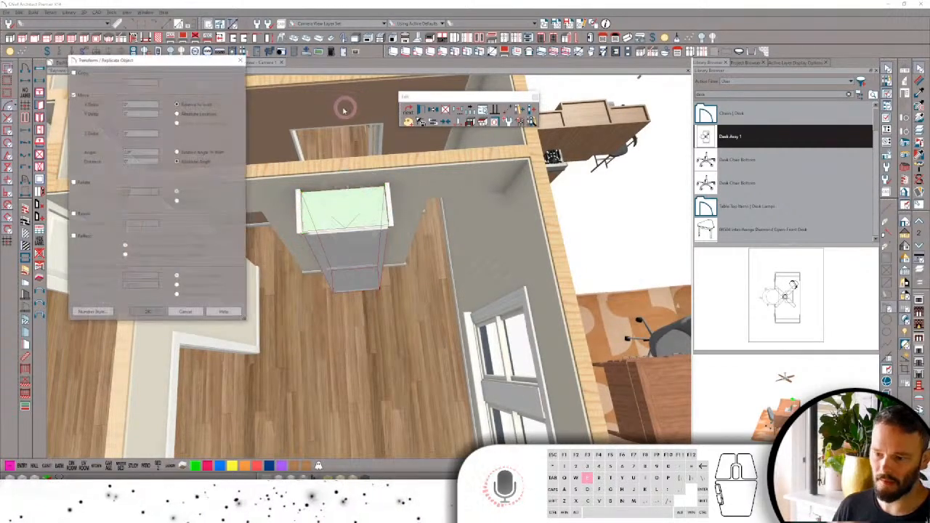
pyautogui.moveTo(141, 114); pyautogui.dragTo(95, 110)
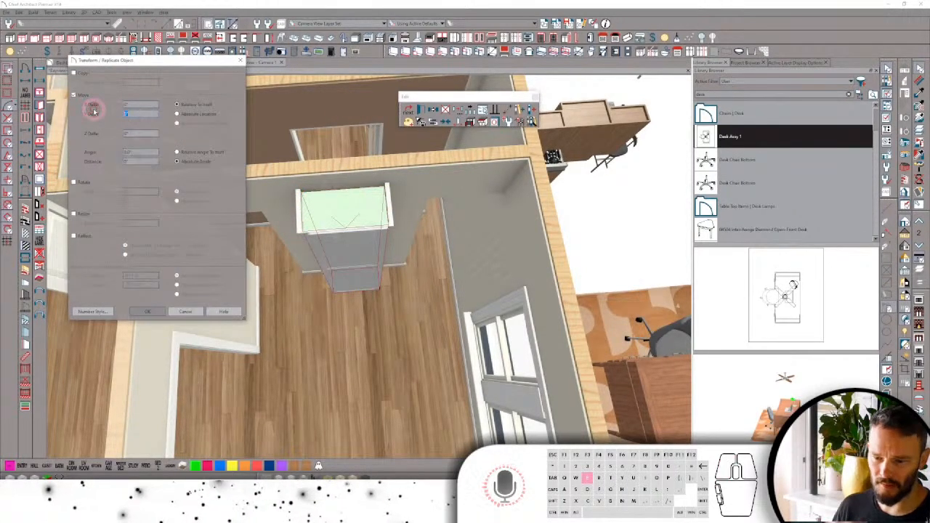
pyautogui.write('11.25')
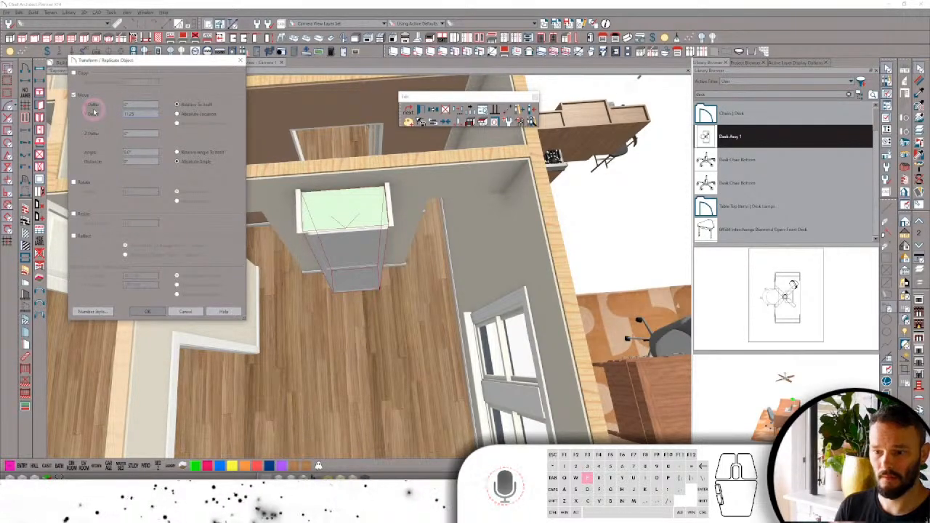
pyautogui.press('Return')
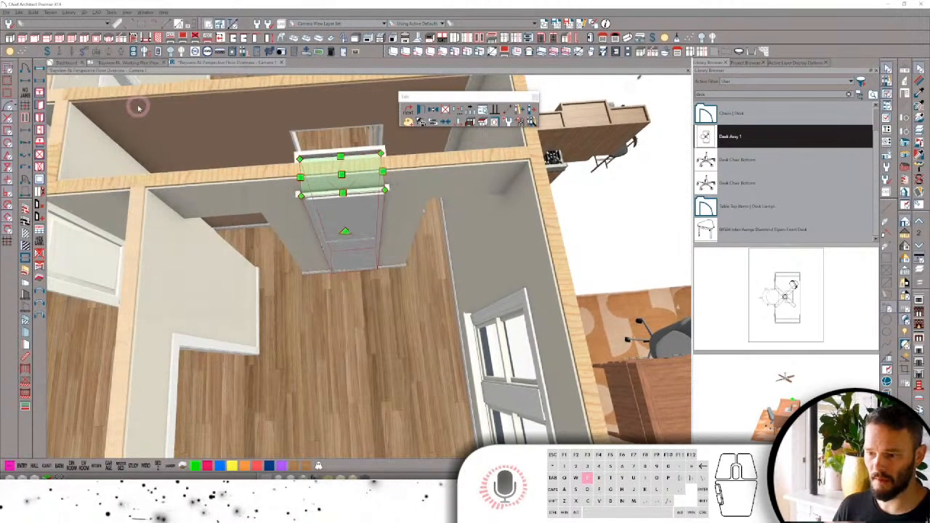
# Delete face items from the full-height cabinet's front until one door remains, and change that door to an opening.
pyautogui.moveTo(340, 127); pyautogui.dragTo(321, 188, button='middle')
pyautogui.moveTo(319, 233); pyautogui.dragTo(481, 239)
pyautogui.moveTo(476, 243); pyautogui.dragTo(419, 239, button='middle')
pyautogui.click(419, 239)
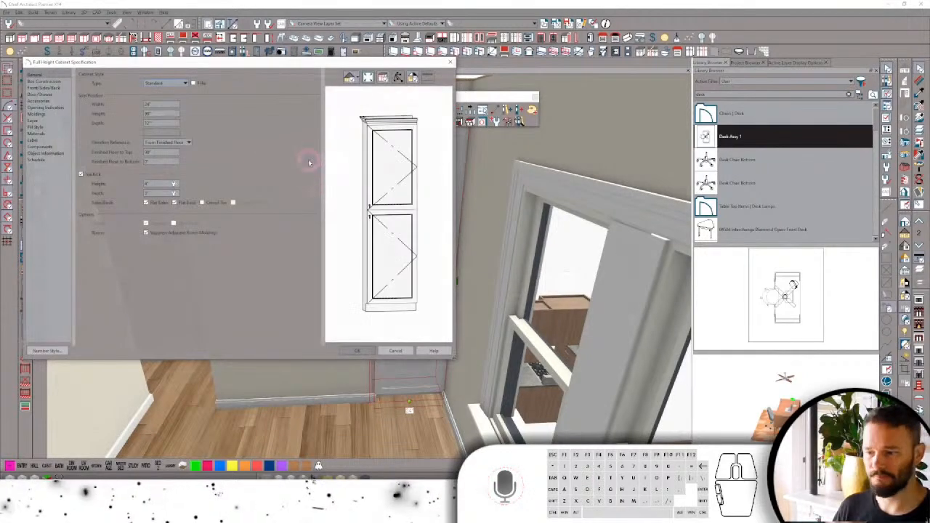
pyautogui.click(395, 174)
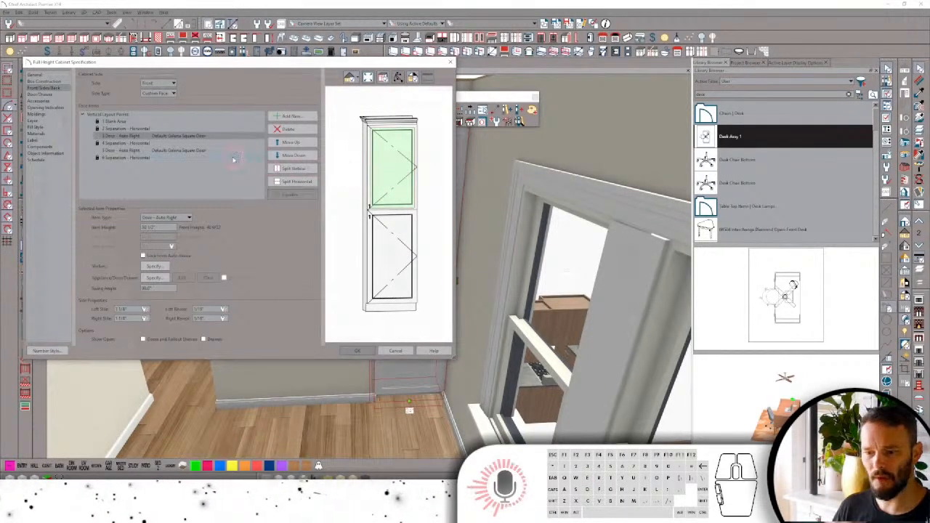
pyautogui.click(287, 131)
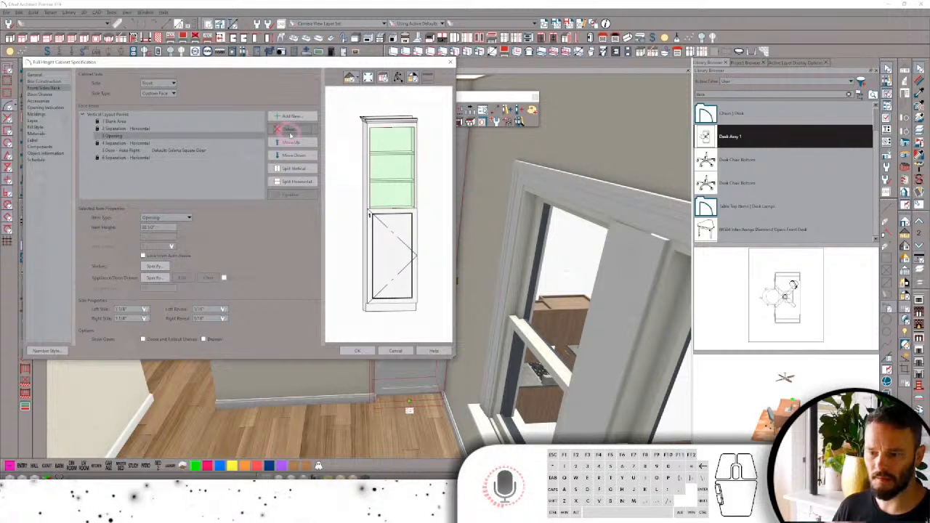
pyautogui.click(289, 131)
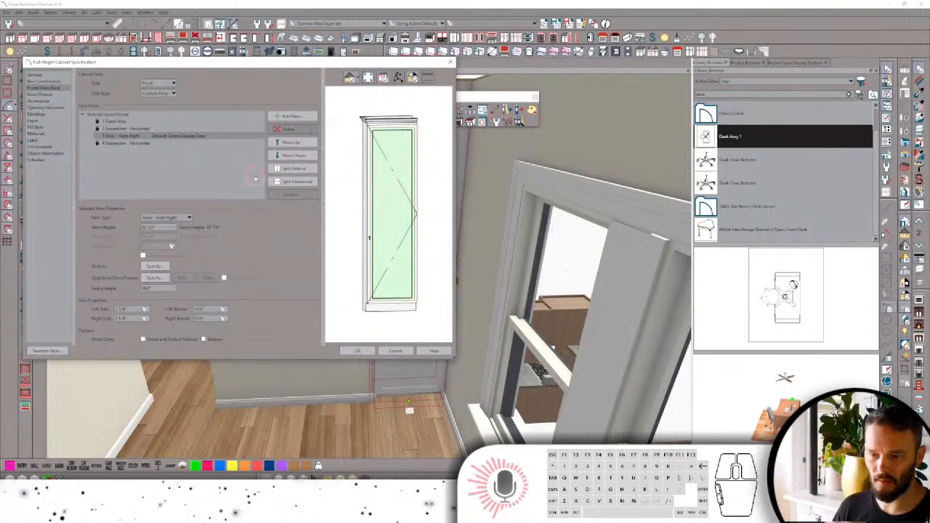
pyautogui.click(172, 218)
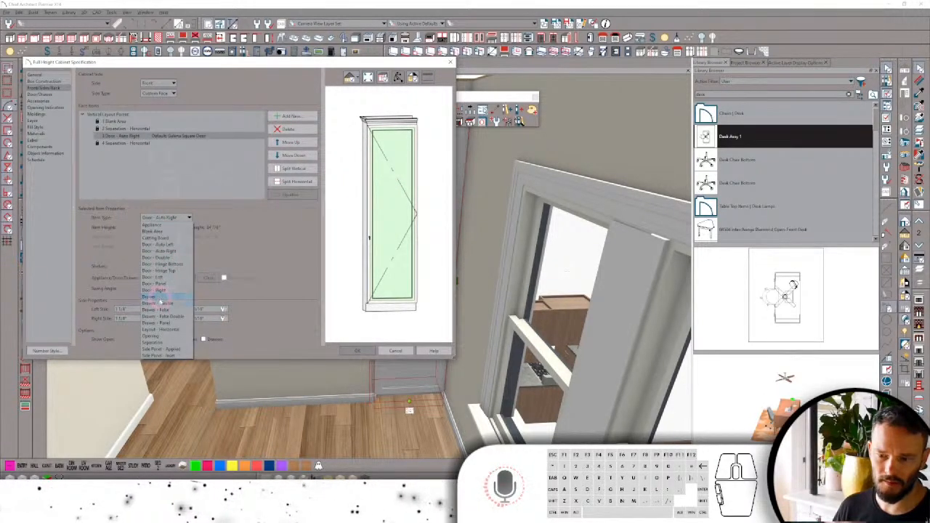
pyautogui.click(167, 337)
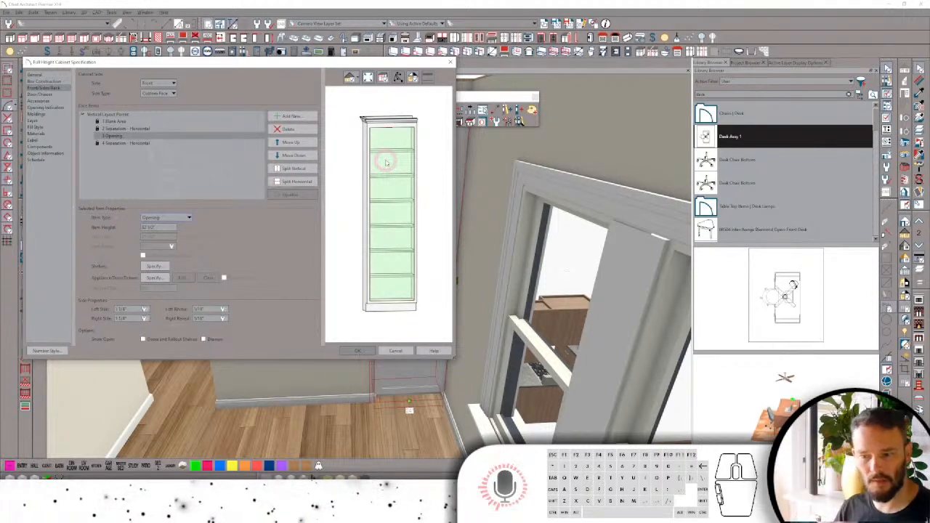
# Switch the opening's shelves to manual and assign a 1.5 inch shelf from the library to all shelves.
pyautogui.click(153, 266)
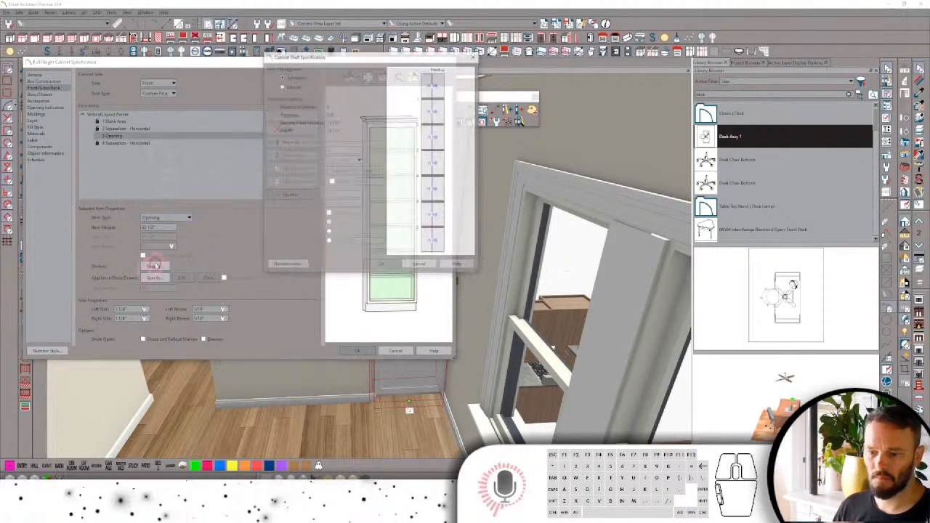
pyautogui.click(291, 87)
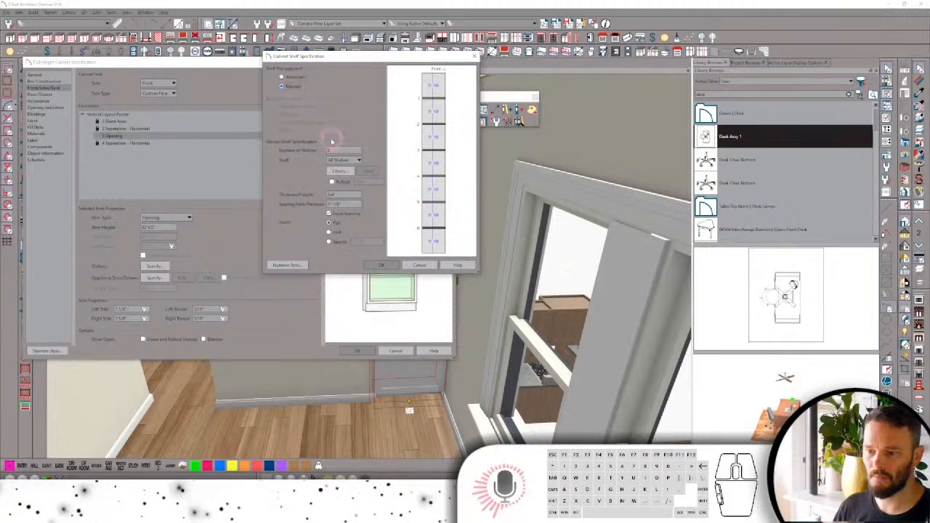
pyautogui.click(348, 168)
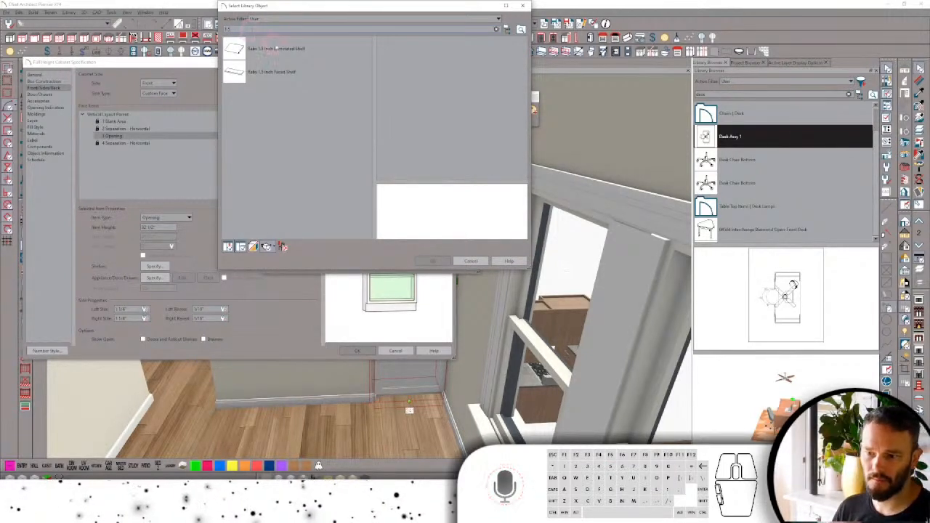
pyautogui.click(262, 74)
pyautogui.click(268, 59)
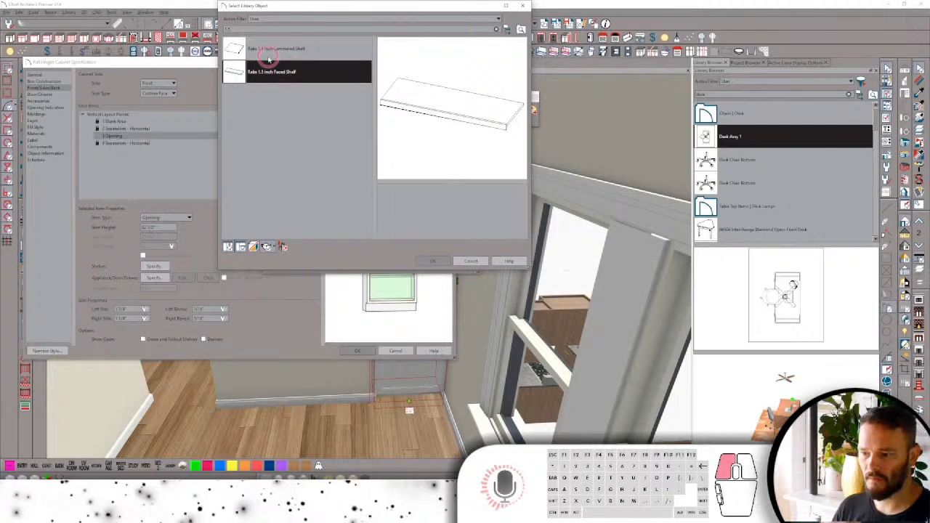
pyautogui.click(432, 261)
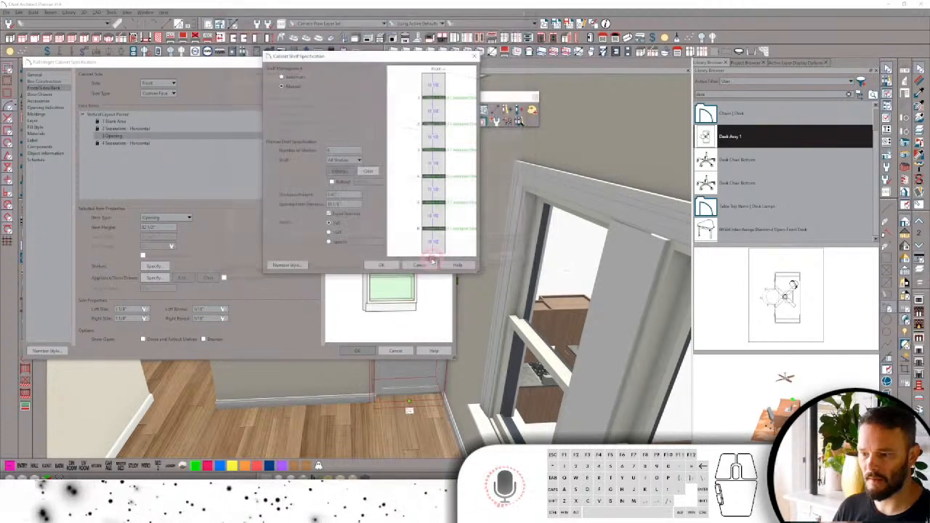
pyautogui.click(393, 266)
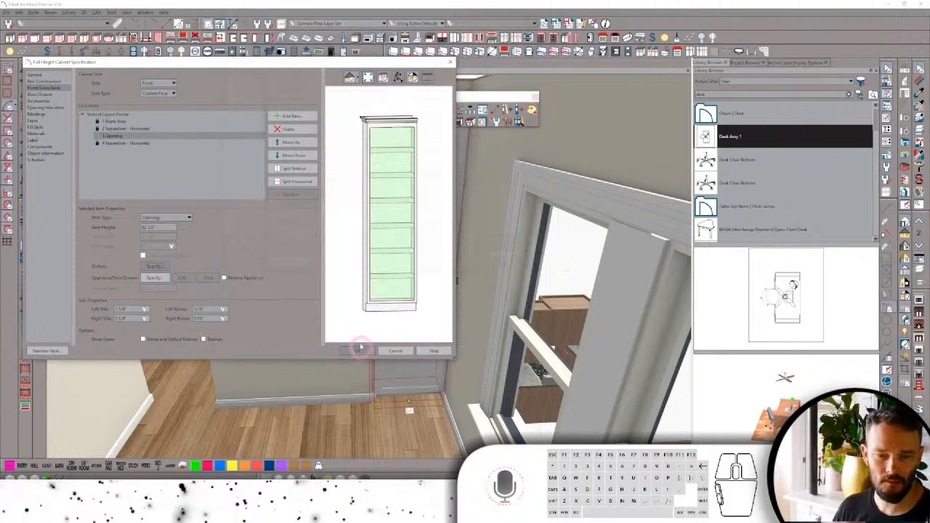
# Delete the CA-F2 molding from the cabinet and apply the bookcase specification, dismissing the missing files notice.
pyautogui.click(36, 114)
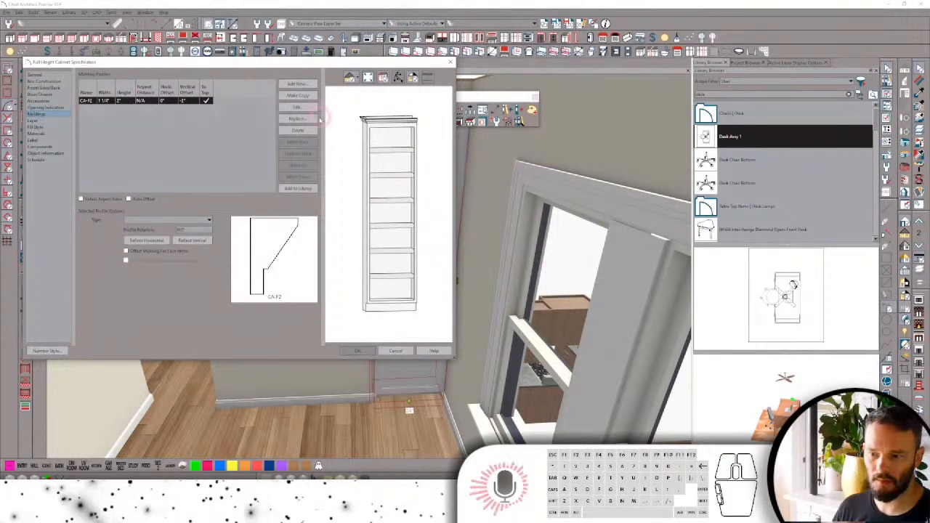
pyautogui.click(298, 130)
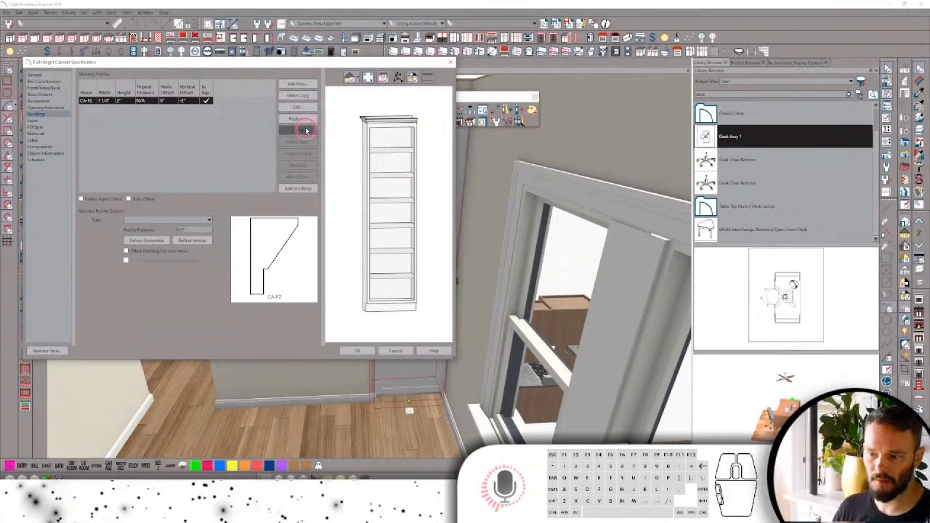
pyautogui.click(364, 352)
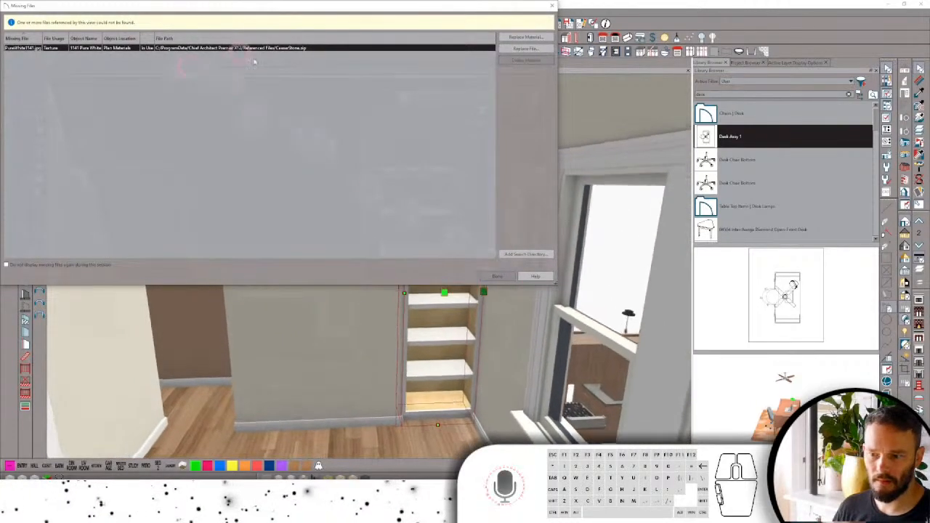
pyautogui.click(497, 277)
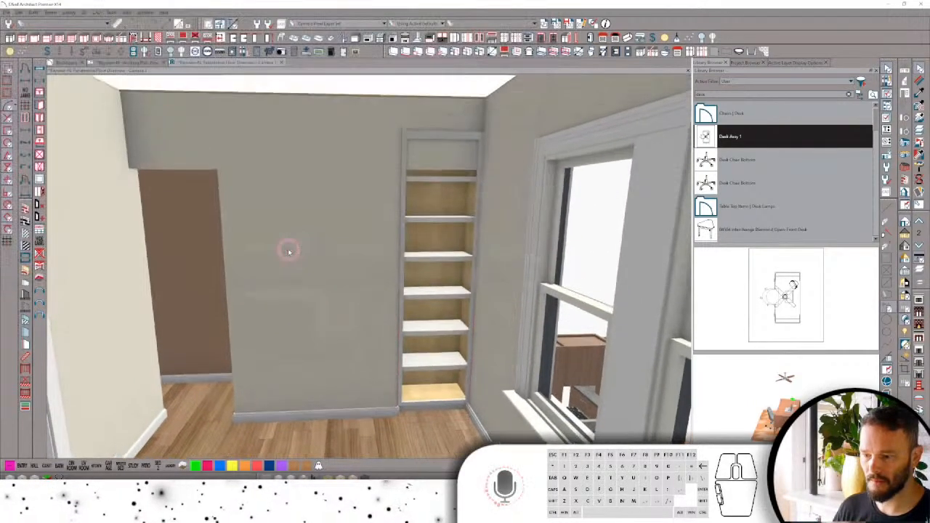
# Raise the head of the doorway around the bookcase with an exact distance so it lines up with the cabinet's top.
pyautogui.click(421, 148)
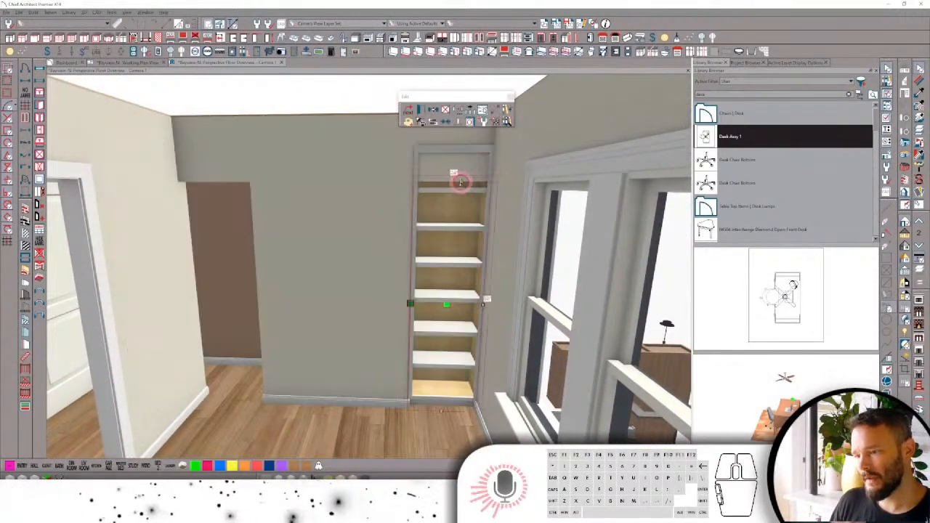
pyautogui.moveTo(461, 181); pyautogui.dragTo(459, 161)
pyautogui.press('Tab')
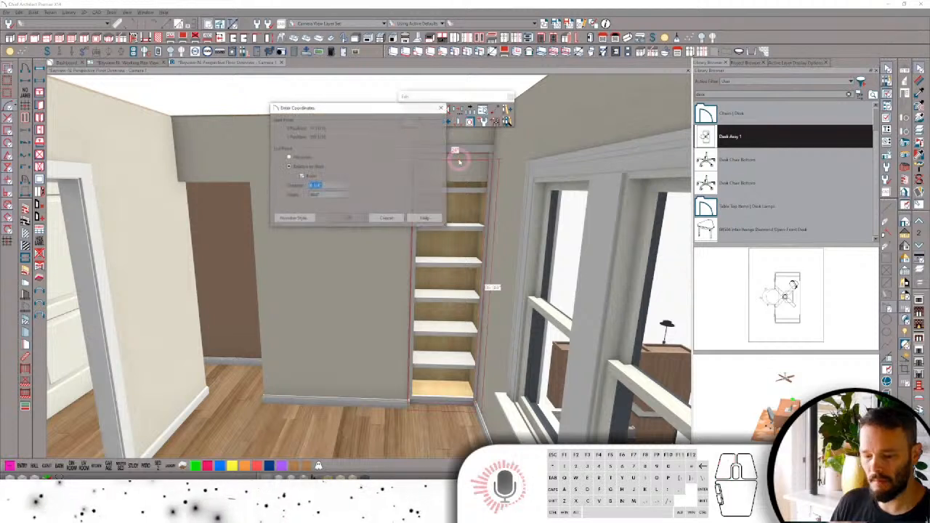
pyautogui.write('1')
pyautogui.press('Return')
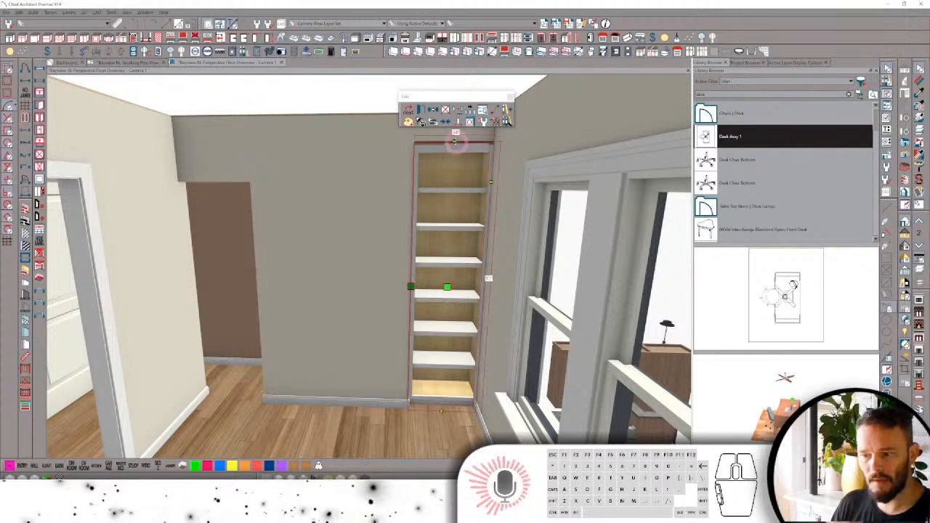
pyautogui.click(462, 148)
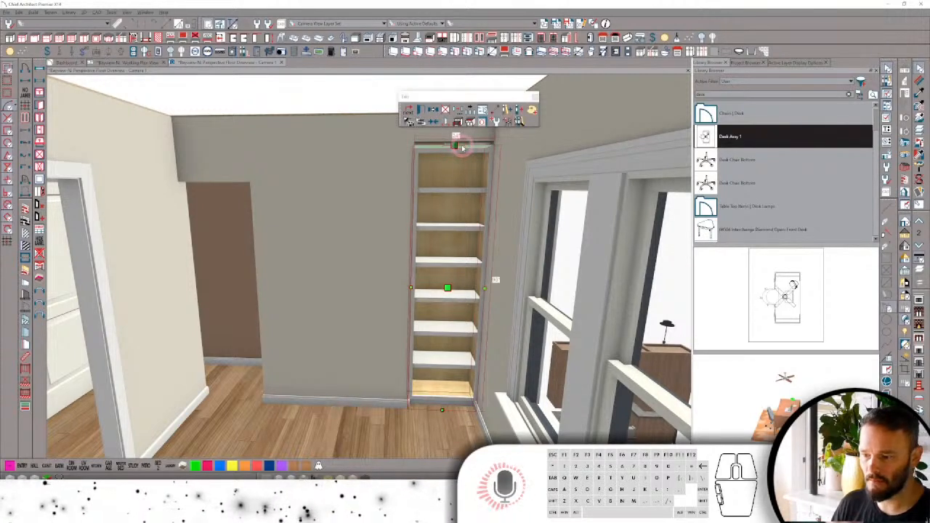
pyautogui.click(440, 139)
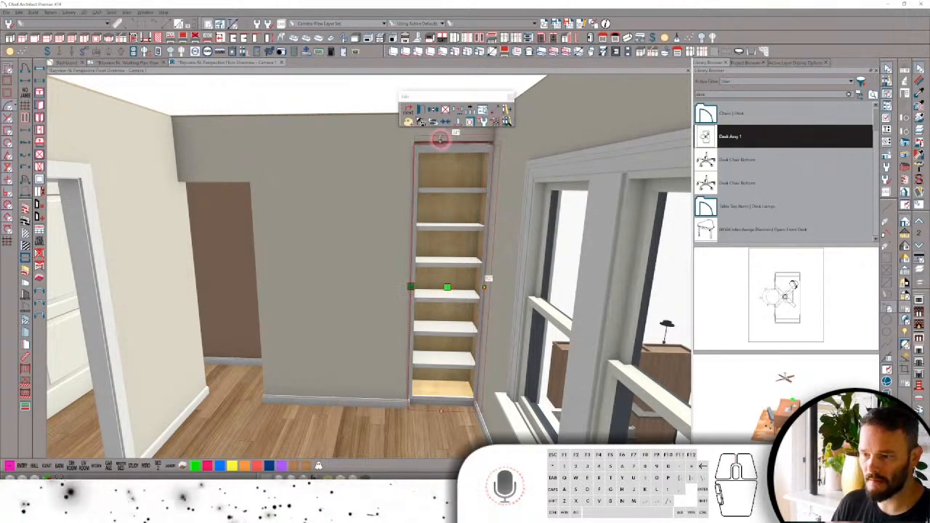
pyautogui.click(441, 140)
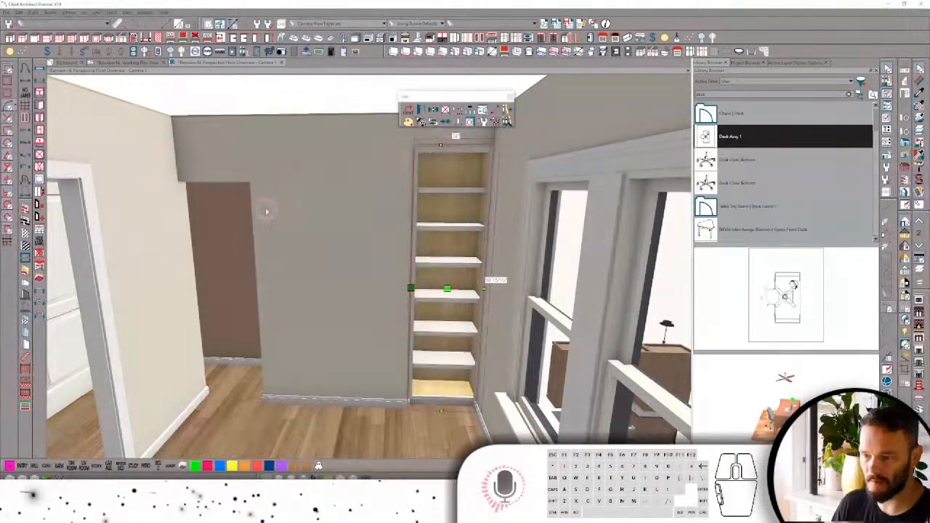
# Delete the doorway at the wall's other end and replace it with a mirrored copy of the bookcase's doorway.
pyautogui.click(218, 182)
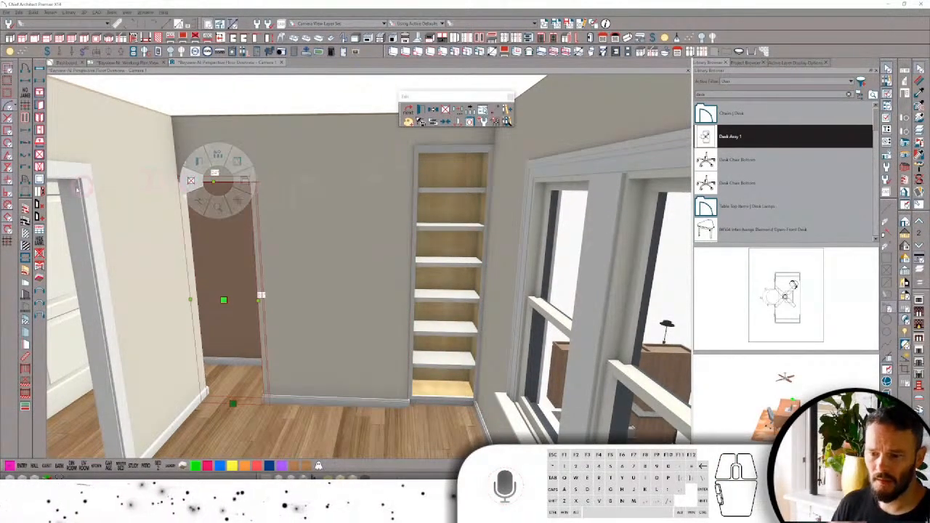
pyautogui.press('Delete')
pyautogui.click(415, 169)
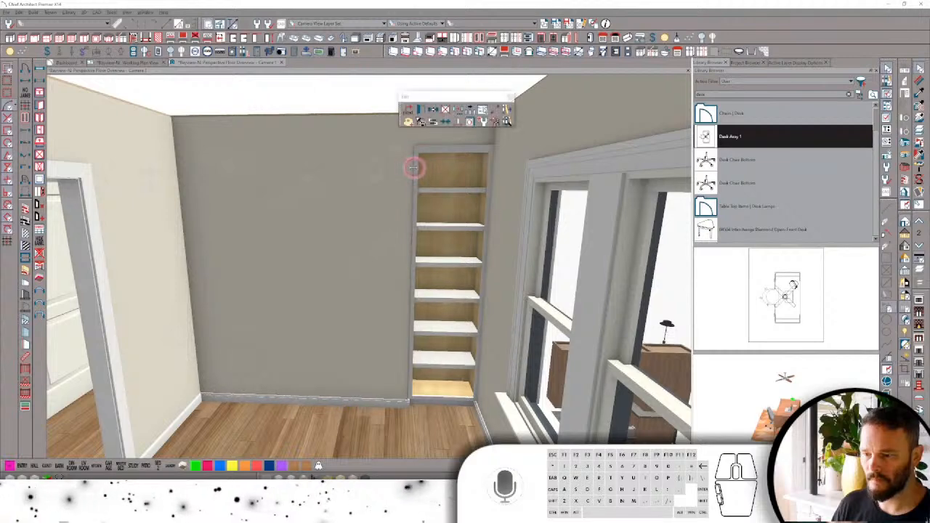
pyautogui.scroll(-3, 423, 218)
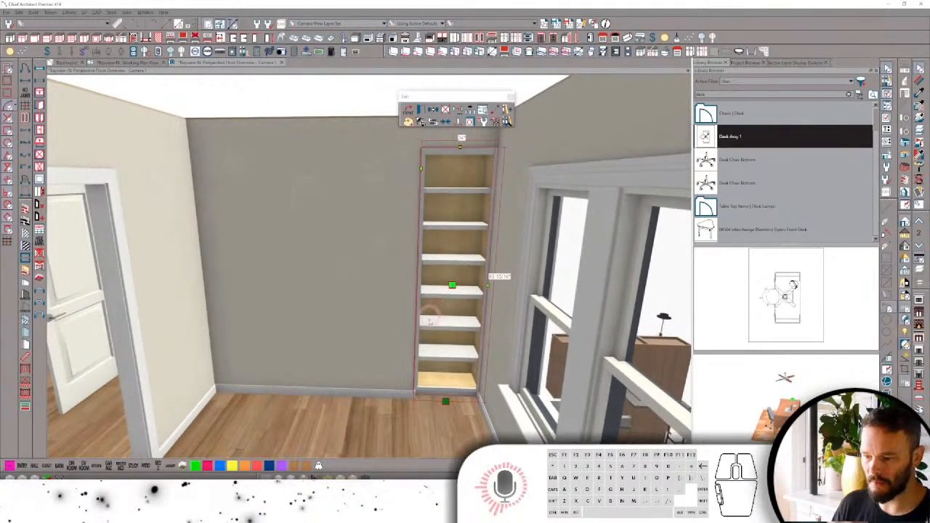
pyautogui.hotkey('alt', 'c')
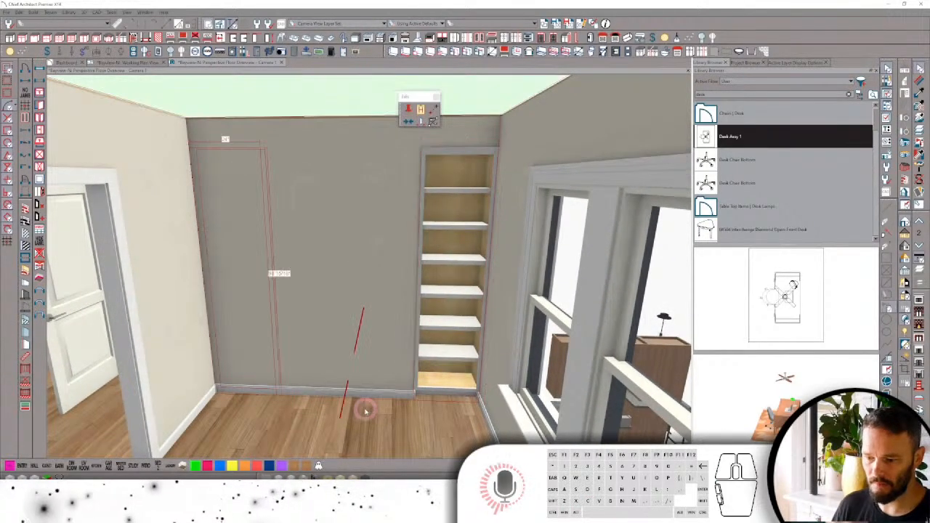
pyautogui.click(366, 411)
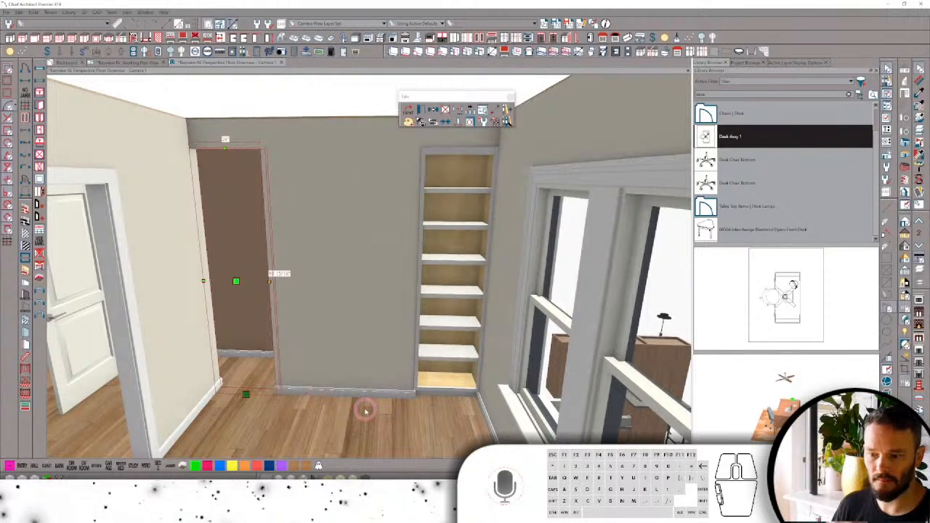
# Switch to Gmail in the browser and look through the emailed reference photos of built-in bookshelves.
pyautogui.click(458, 235)
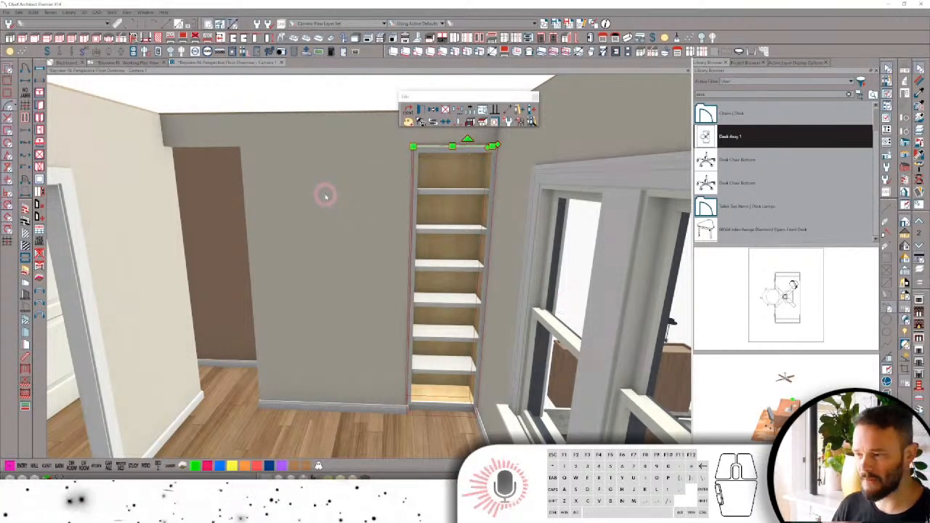
pyautogui.click(864, 95)
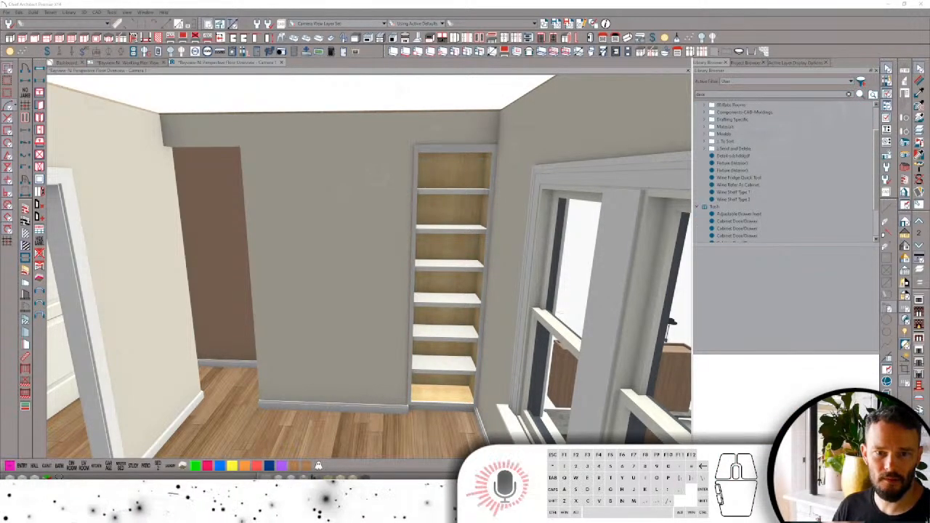
pyautogui.moveTo(0, 10); pyautogui.dragTo(501, 89)
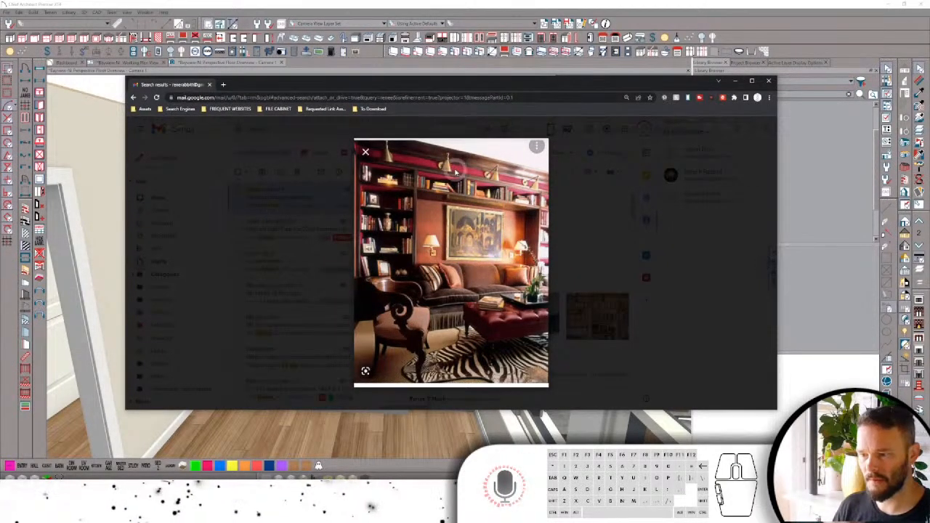
pyautogui.click(140, 262)
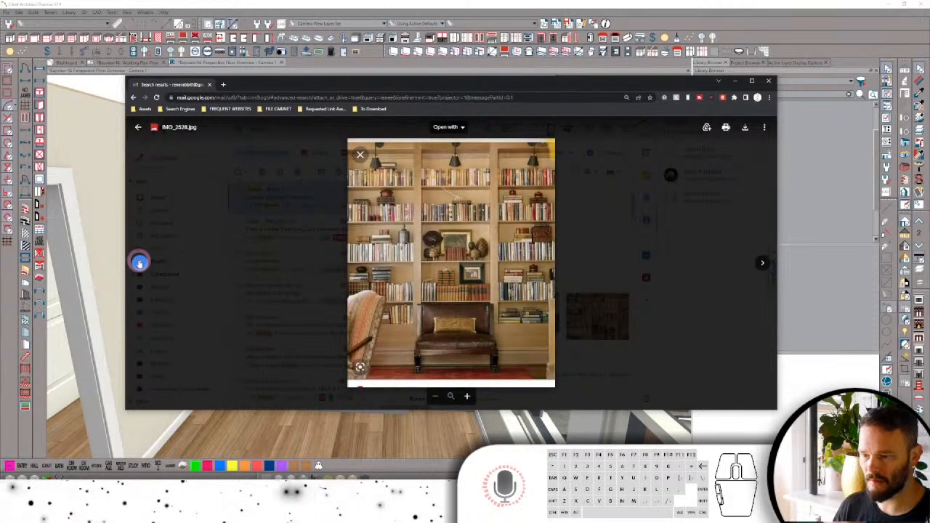
# Browse through the remaining emailed bookshelf reference photos and close the image preview.
pyautogui.click(139, 262)
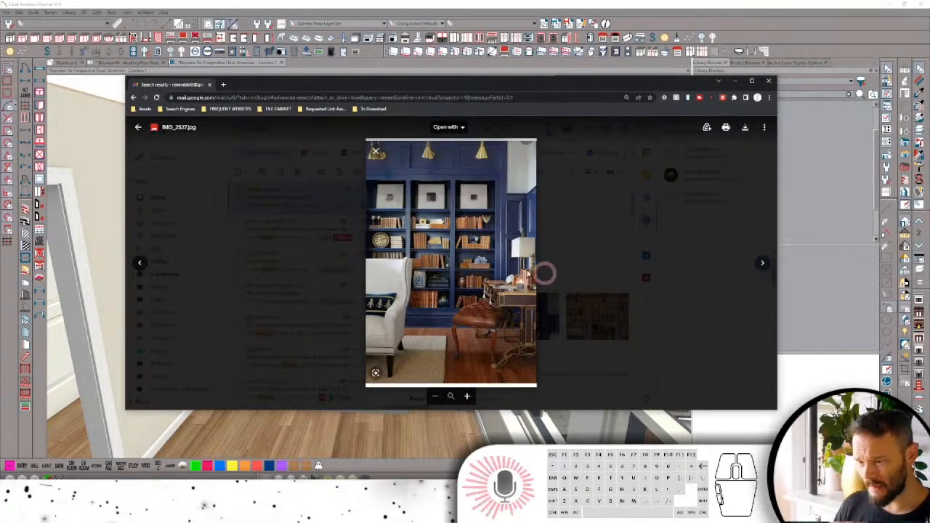
pyautogui.click(763, 262)
pyautogui.click(764, 263)
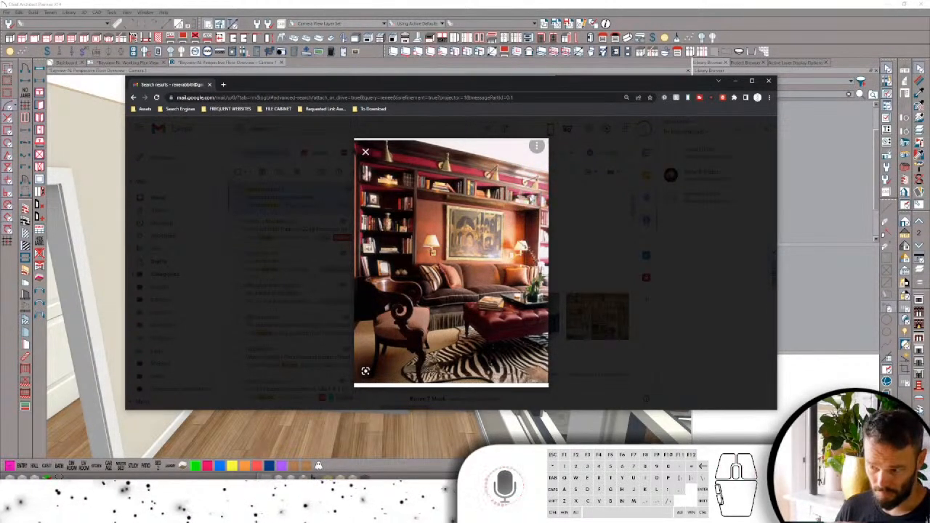
pyautogui.click(600, 199)
# Download the first library photo attachment into the Bayview CA folder 220706-DRVC-V2-Bayview-RR, naming the file Image Reference.
pyautogui.moveTo(586, 333)
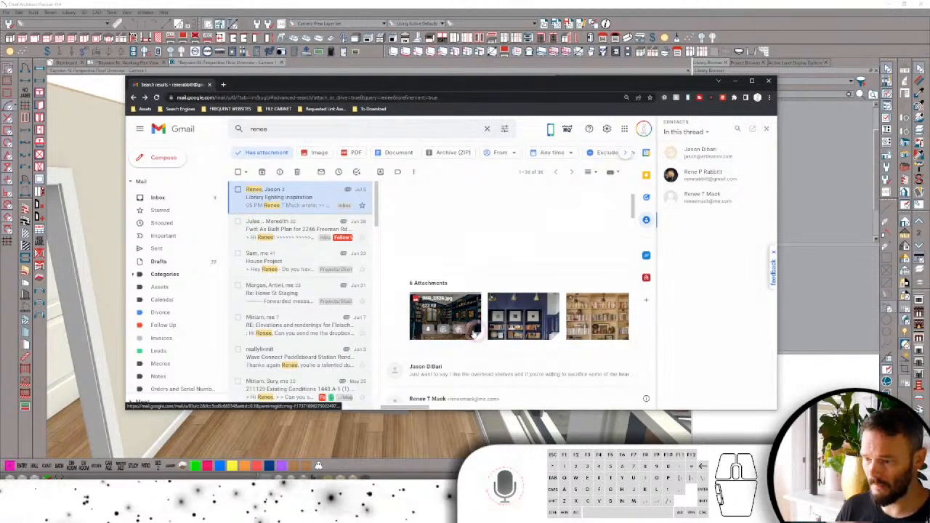
pyautogui.click(428, 331)
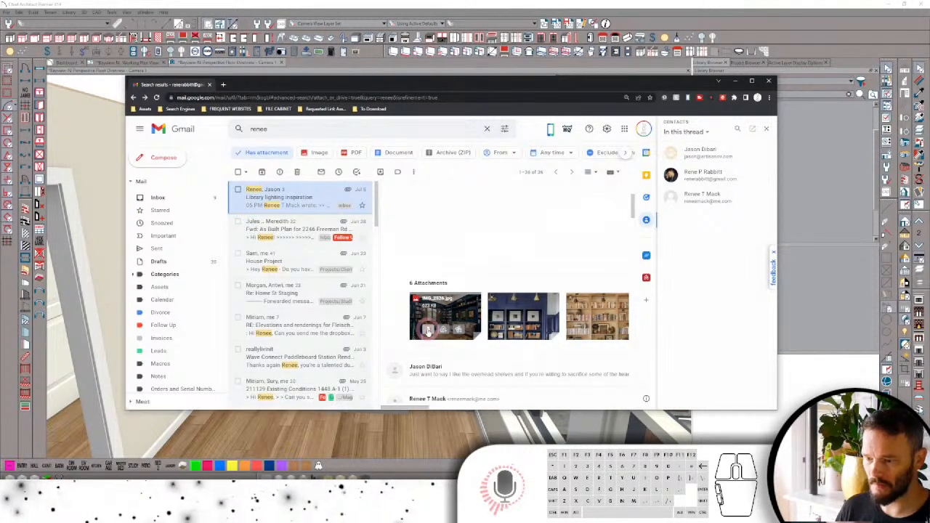
pyautogui.click(428, 332)
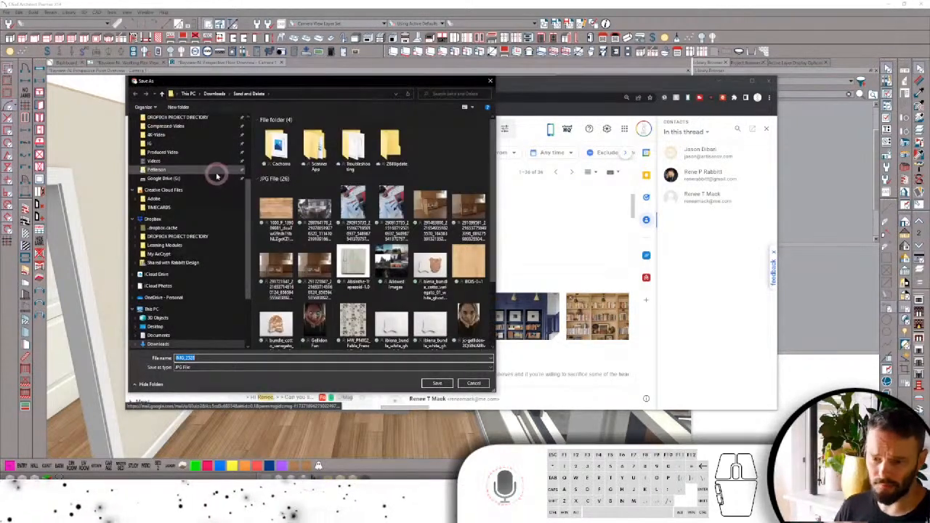
pyautogui.click(183, 236)
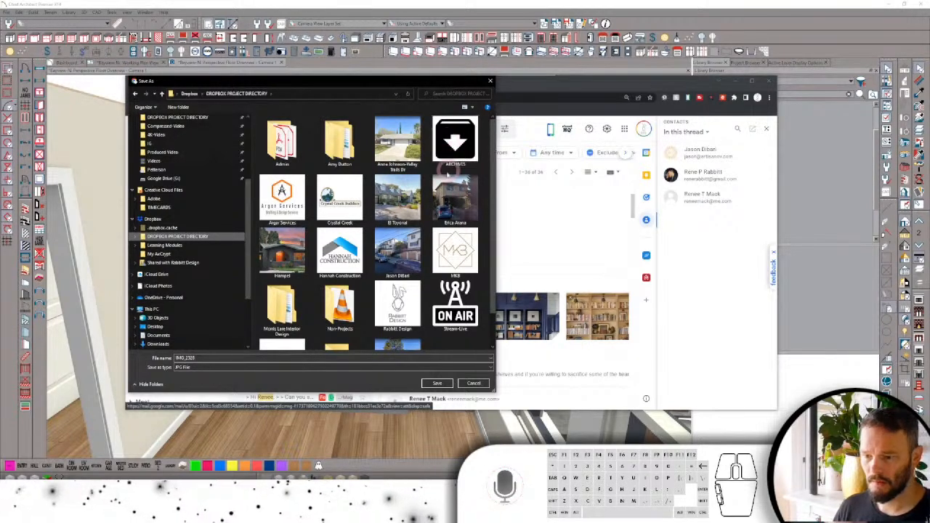
pyautogui.doubleClick(420, 250)
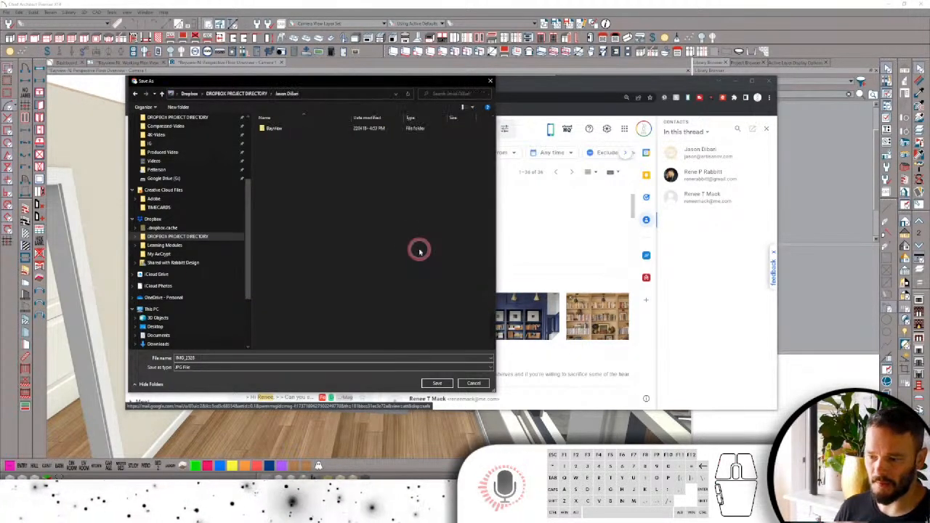
pyautogui.doubleClick(291, 128)
pyautogui.doubleClick(278, 130)
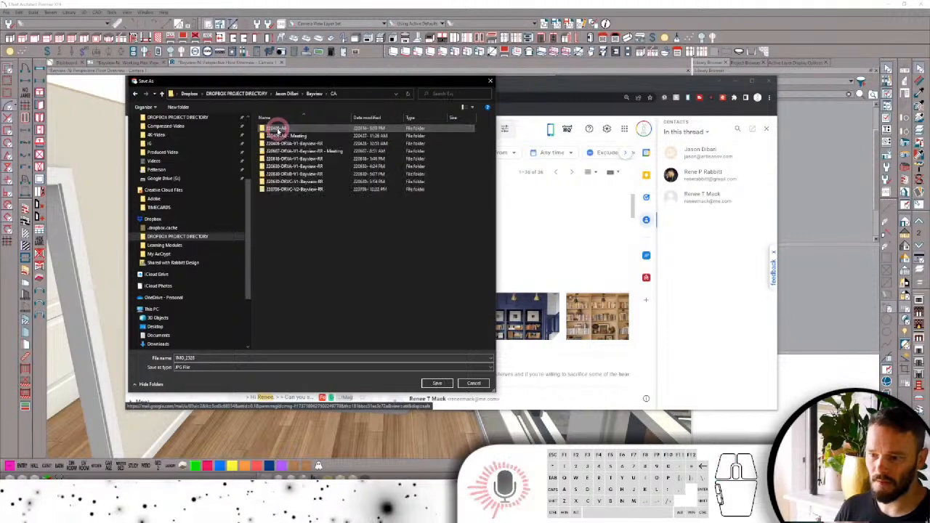
pyautogui.doubleClick(305, 191)
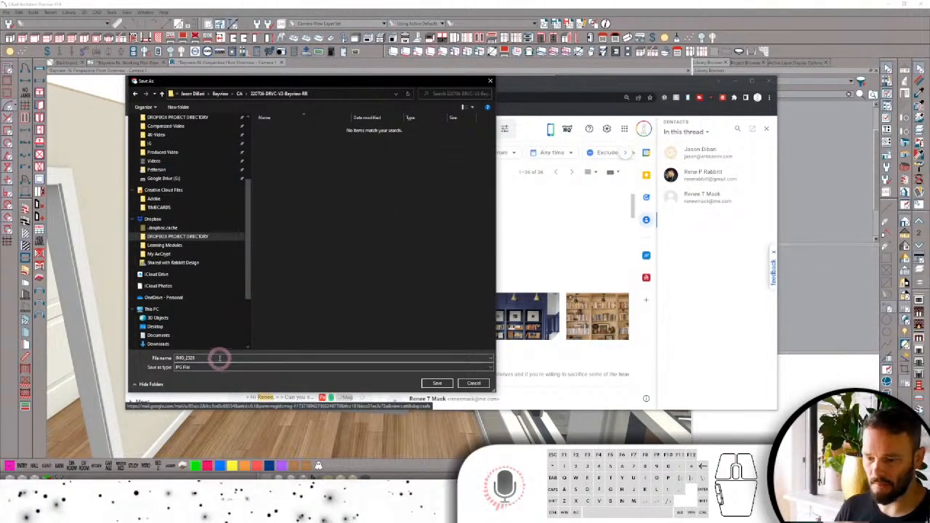
pyautogui.doubleClick(220, 358)
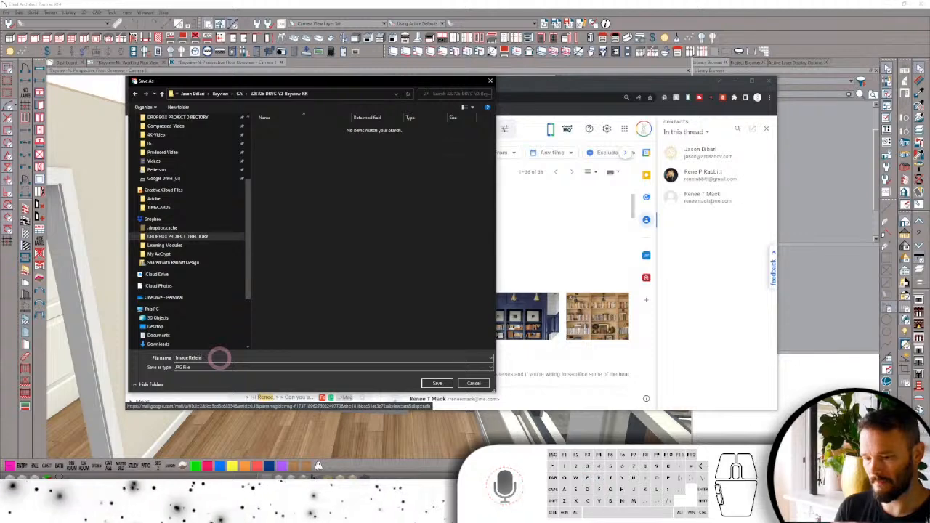
pyautogui.write('Image Reference')
pyautogui.press('Return')
# Switch back to Chief Architect and start a new image item in the library's User Catalog.
pyautogui.click(733, 6)
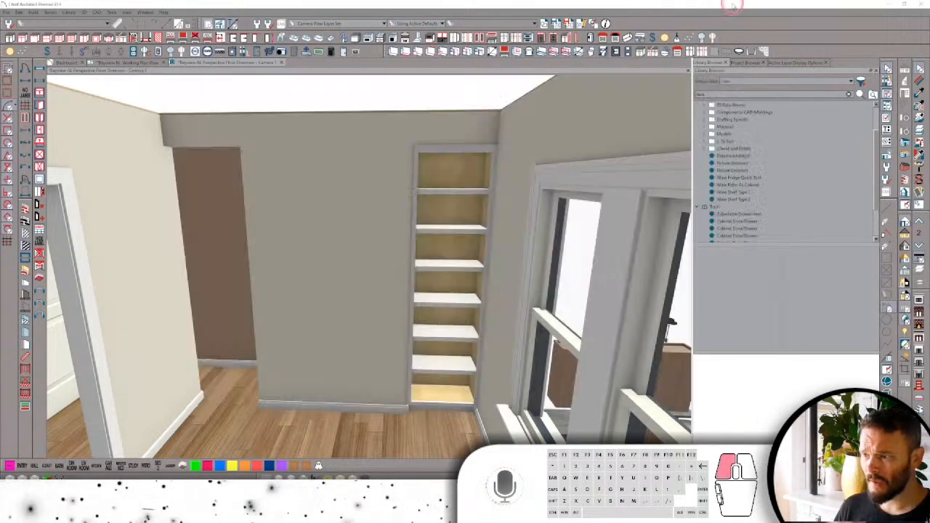
pyautogui.scroll(2, 738, 156)
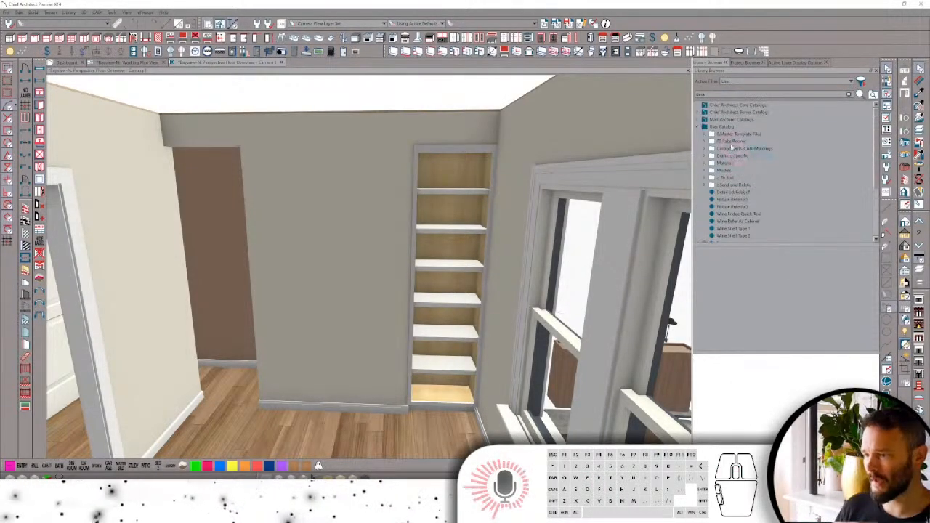
pyautogui.rightClick(726, 128)
pyautogui.moveTo(762, 155)
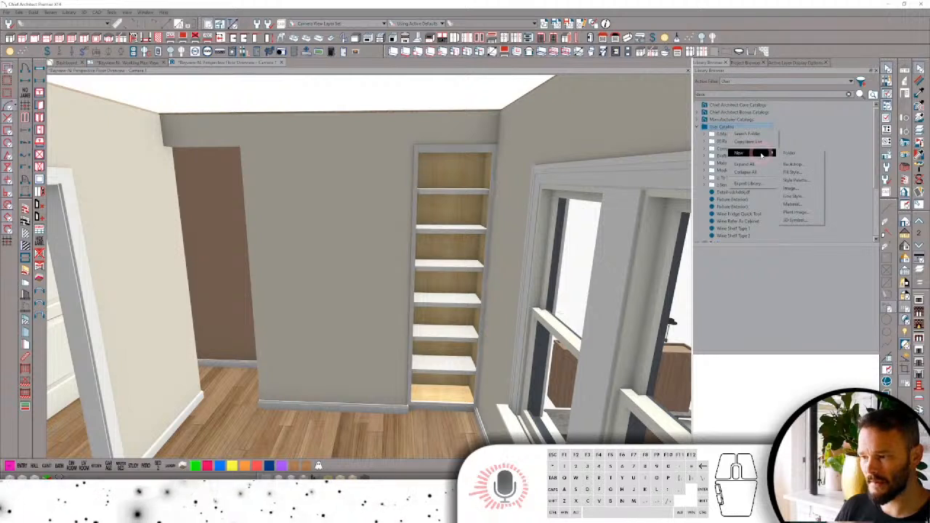
pyautogui.click(798, 188)
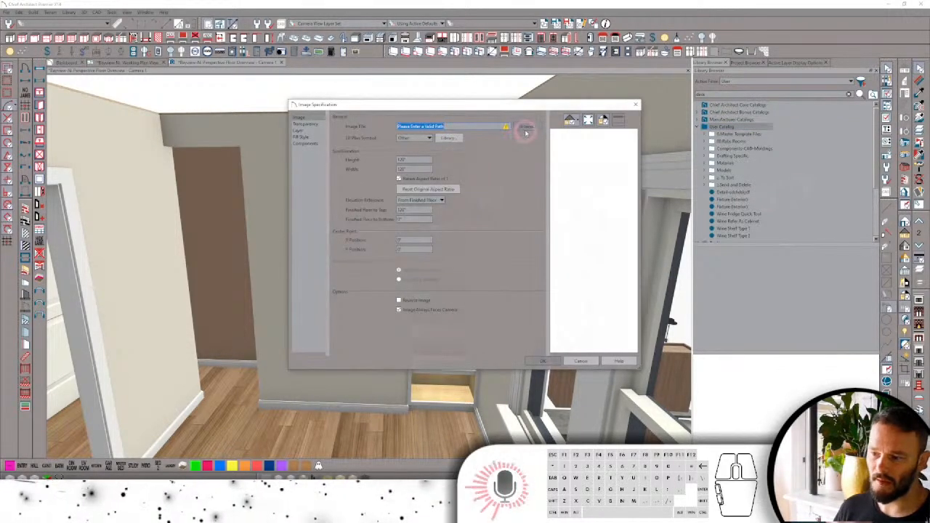
# Load Image Reference from the Bayview CA folder 220706-DRVC-V2-Bayview-RR as the new item's image file.
pyautogui.click(526, 128)
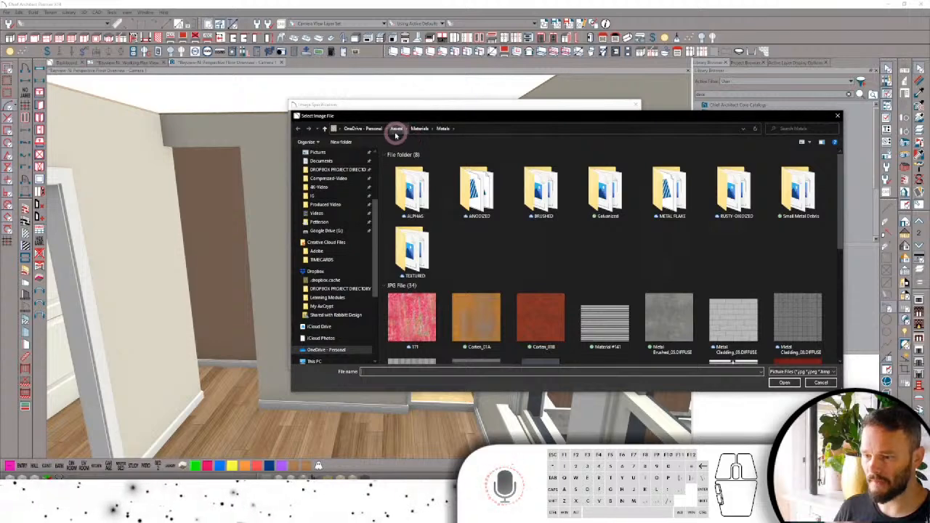
pyautogui.click(339, 289)
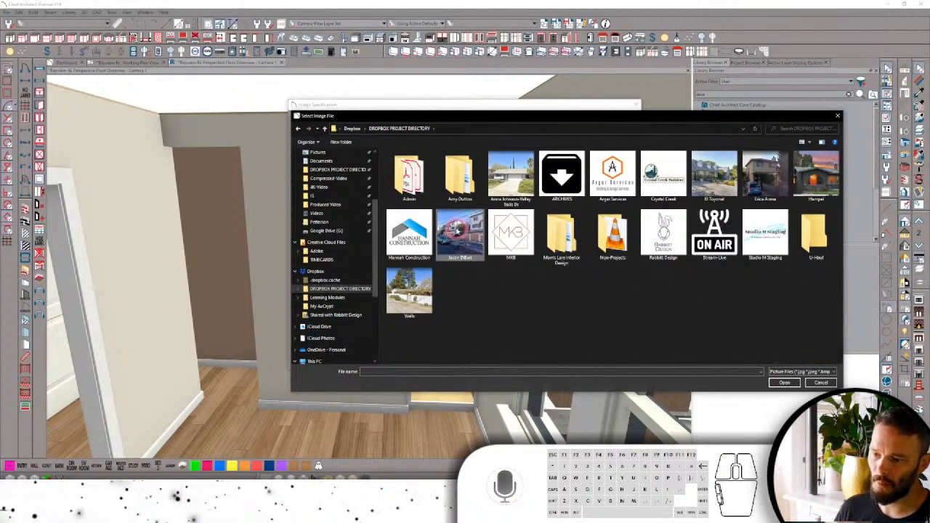
pyautogui.doubleClick(459, 229)
pyautogui.doubleClick(393, 163)
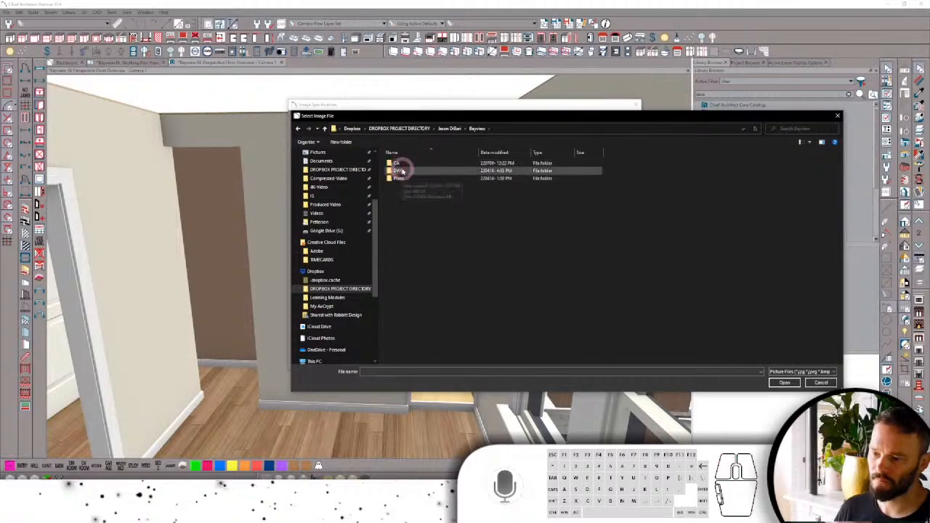
pyautogui.doubleClick(396, 163)
pyautogui.doubleClick(415, 223)
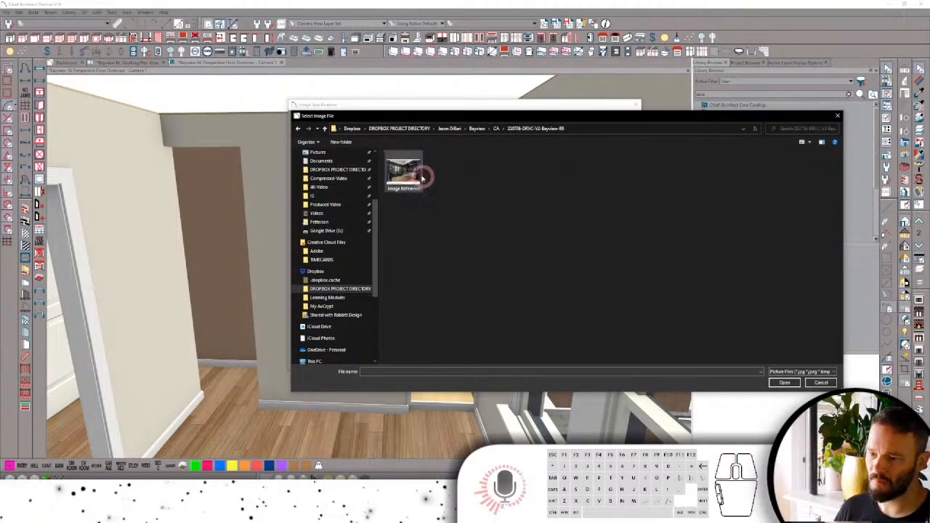
pyautogui.doubleClick(422, 178)
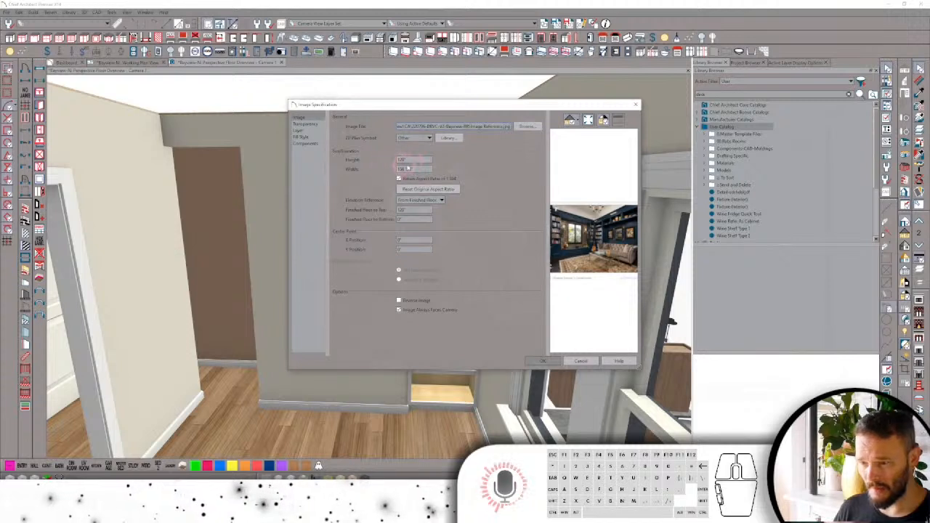
# Set the image's height to 60" with its aspect ratio retained and accept the image specification.
pyautogui.doubleClick(420, 159)
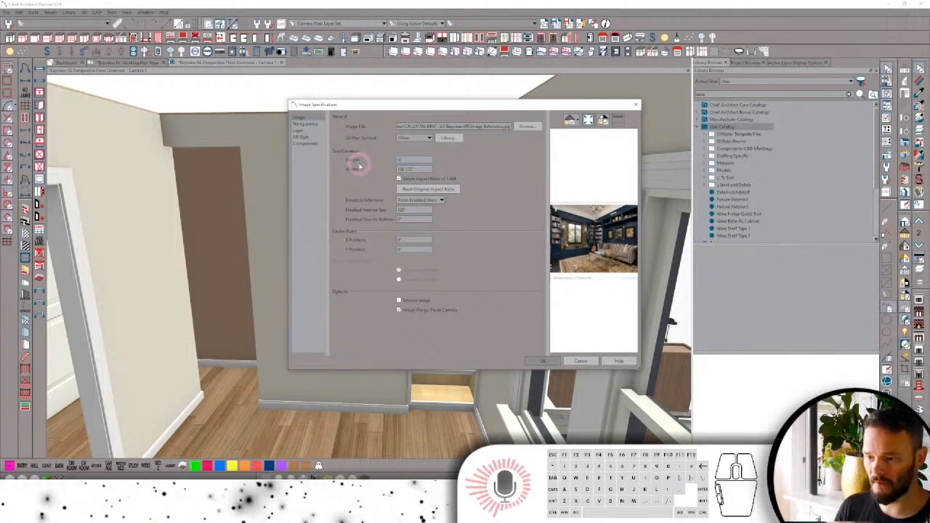
pyautogui.click(402, 219)
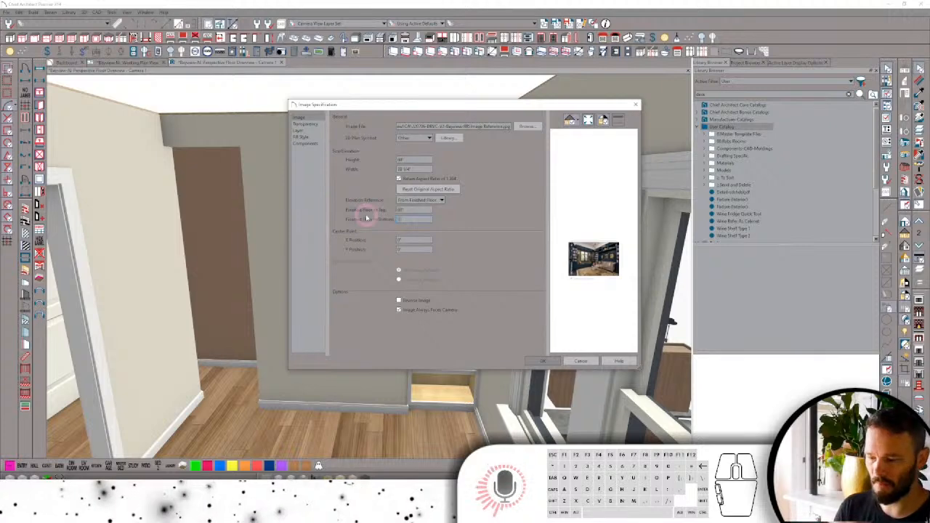
pyautogui.click(542, 361)
# Place the Image Reference item on the study floor near the closet wall's open doorway and select it.
pyautogui.click(232, 429)
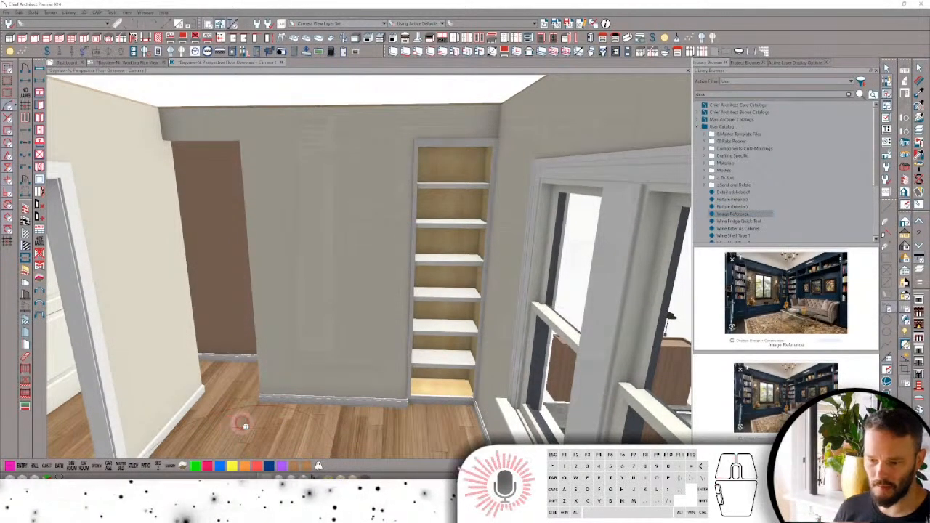
pyautogui.press('space')
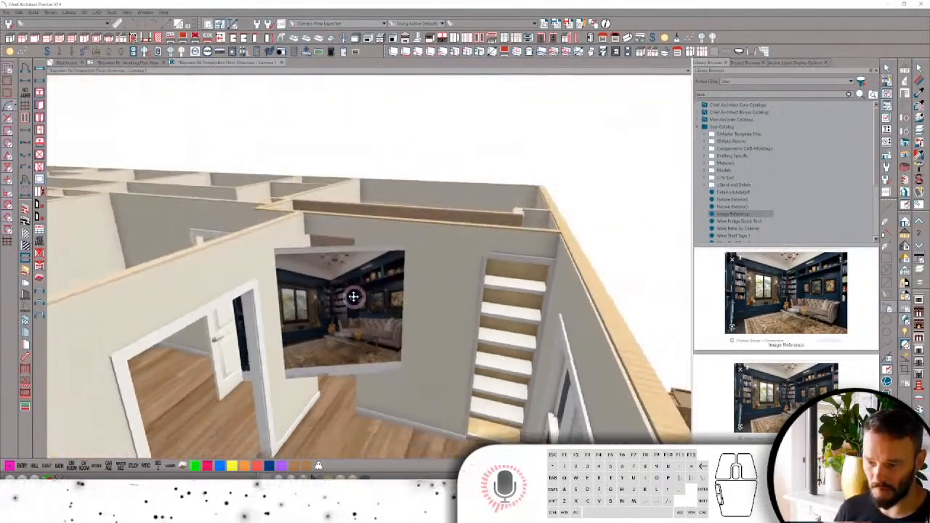
pyautogui.click(338, 287)
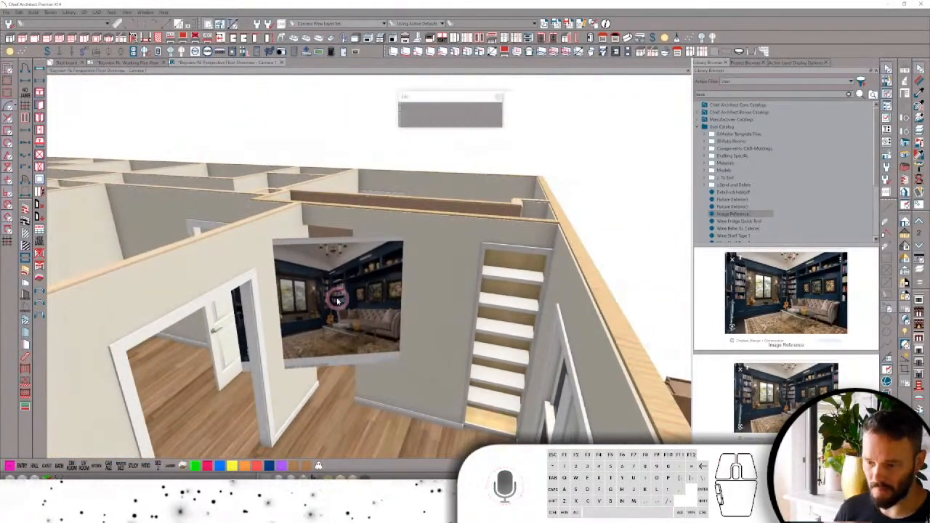
# Reposition the reference image in front of the closet wall, beside the study's entry doorway.
pyautogui.moveTo(291, 314); pyautogui.dragTo(662, 315)
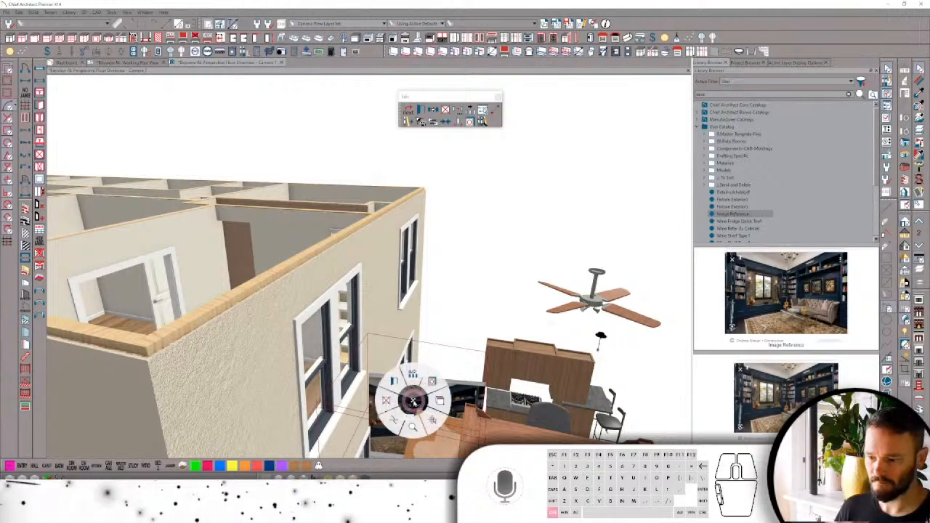
pyautogui.hotkey('ctrl', 'e')
pyautogui.moveTo(395, 425); pyautogui.dragTo(222, 287)
pyautogui.click(280, 358)
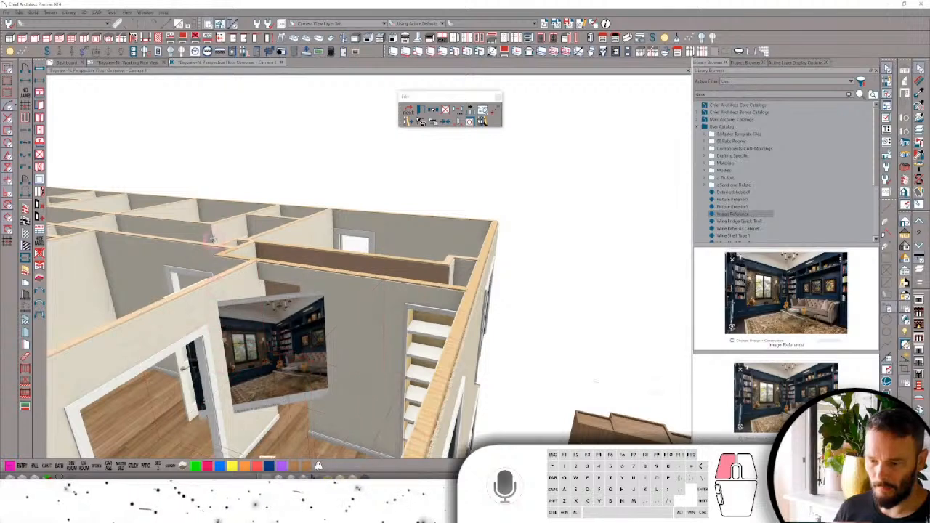
pyautogui.moveTo(213, 231); pyautogui.dragTo(217, 237)
# Shift the reference image vertically with a Z Delta in Transform/Replicate Object.
pyautogui.rightClick(247, 274)
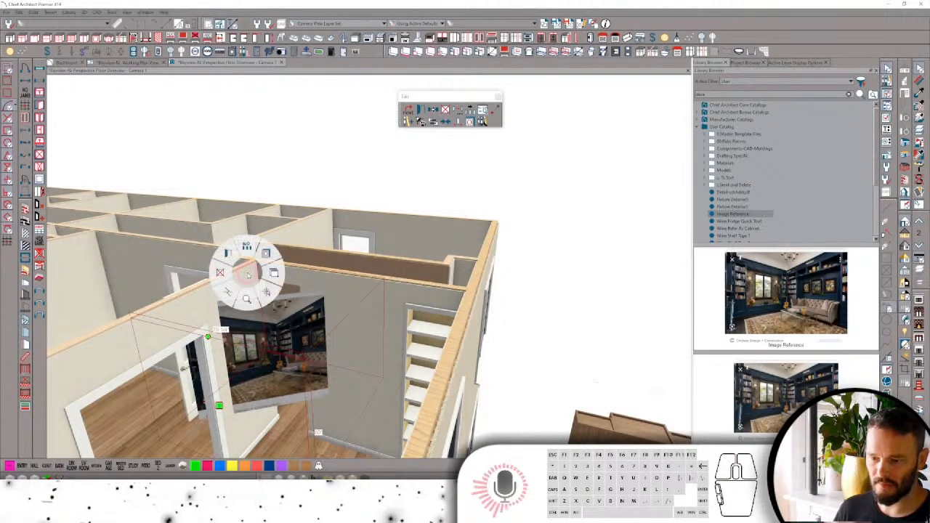
pyautogui.click(248, 274)
pyautogui.press('ctrl')
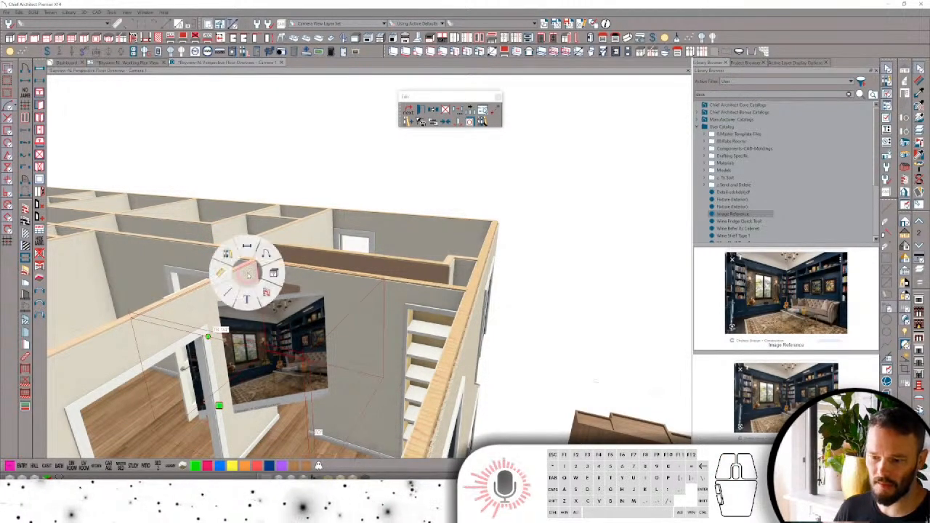
pyautogui.press('ctrl')
pyautogui.click(247, 247)
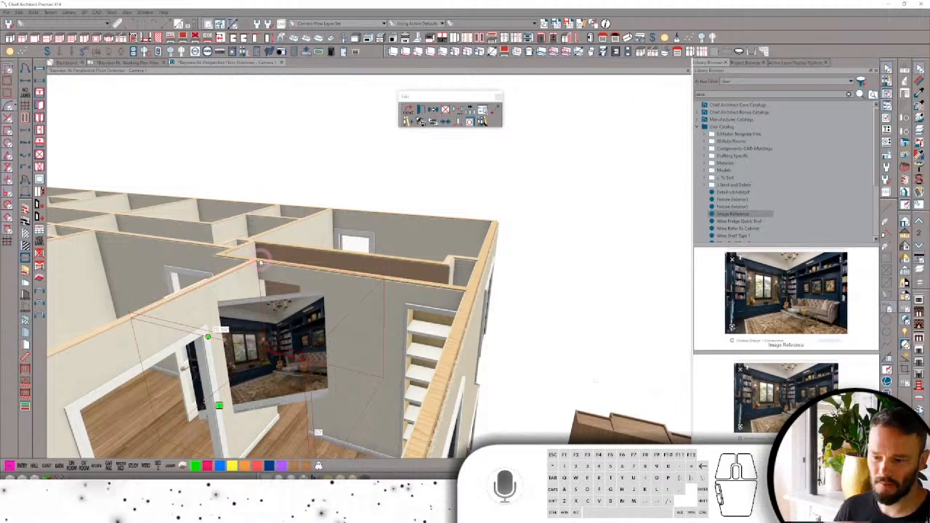
pyautogui.rightClick(260, 261)
pyautogui.click(259, 200)
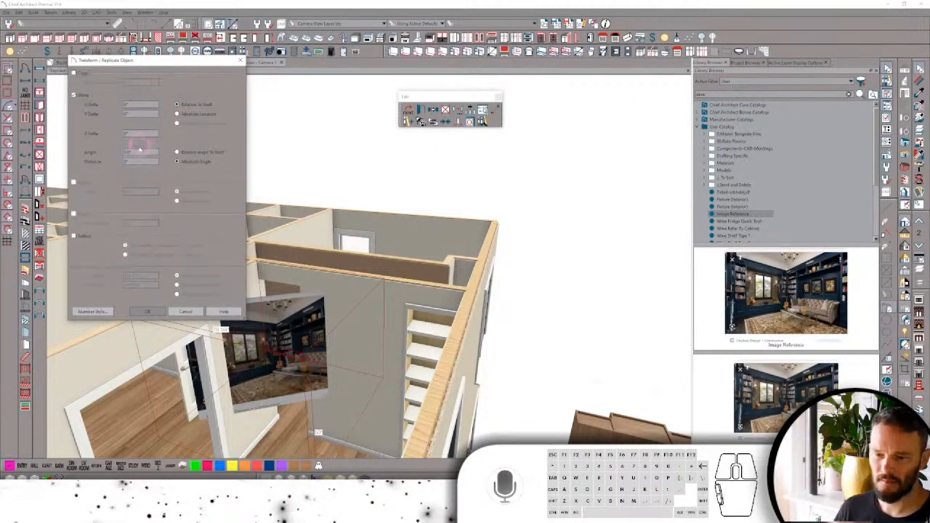
pyautogui.click(107, 134)
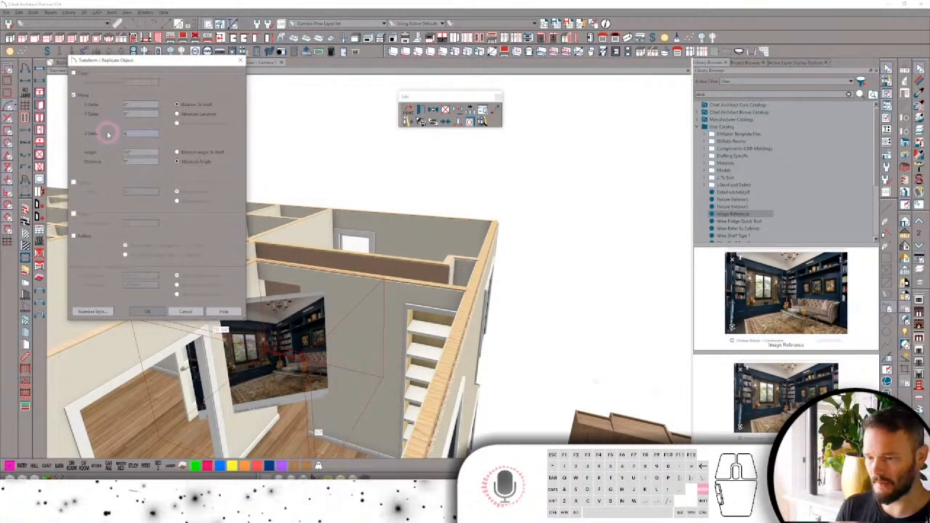
pyautogui.press('Return')
# Move the reference image by a Z Delta of 6' so it floats above the study walls.
pyautogui.press('shift')
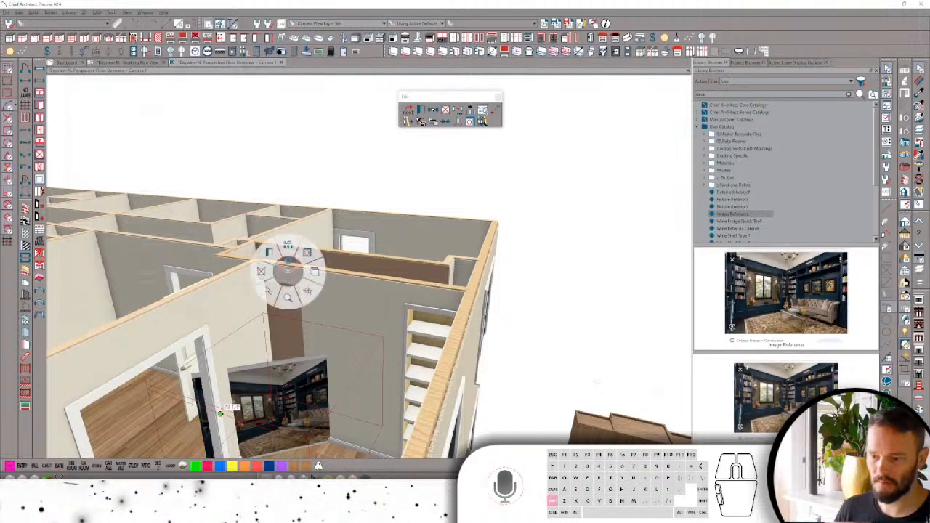
pyautogui.click(291, 177)
pyautogui.click(104, 134)
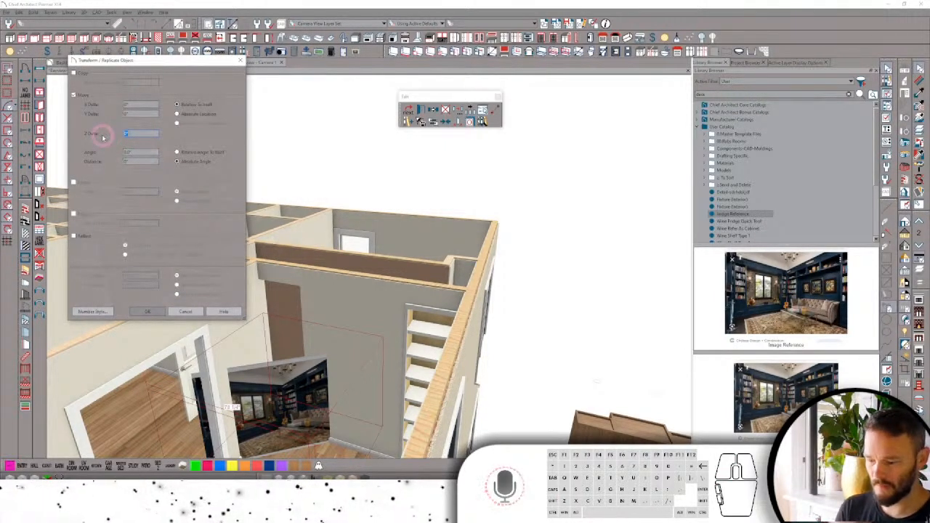
pyautogui.write("6'")
pyautogui.press('Return')
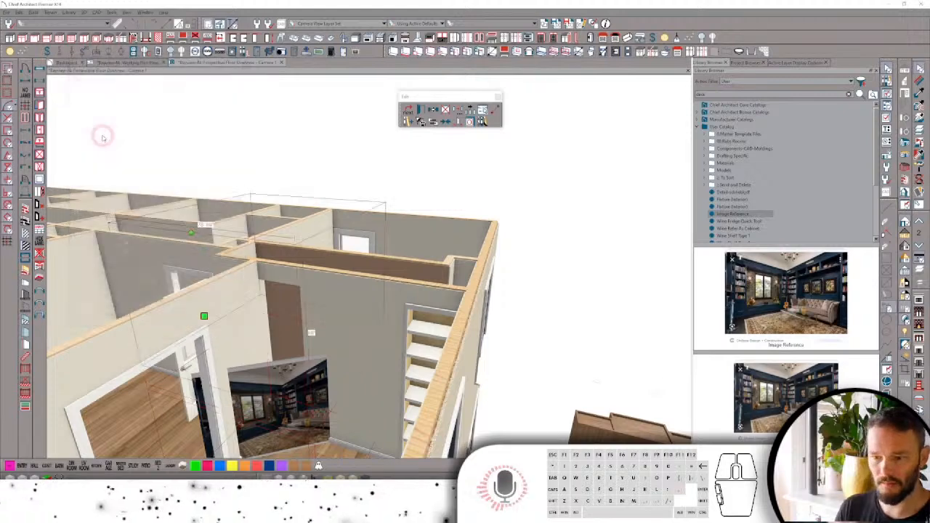
pyautogui.moveTo(328, 219); pyautogui.dragTo(208, 303, button='middle')
pyautogui.moveTo(211, 302); pyautogui.dragTo(197, 183)
pyautogui.moveTo(264, 287); pyautogui.dragTo(351, 290, button='middle')
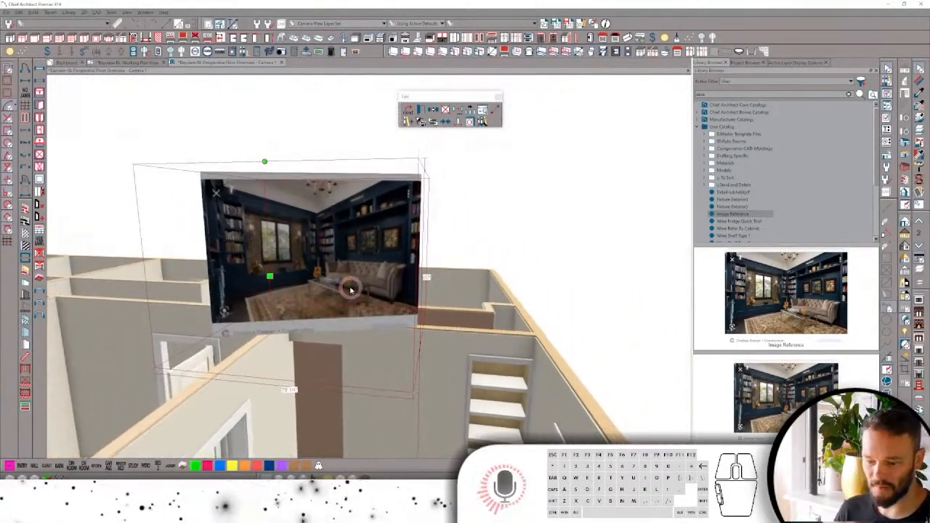
# Enlarge the reference image floating above the study walls.
pyautogui.moveTo(265, 161); pyautogui.dragTo(187, 11)
pyautogui.scroll(-2, 288, 283)
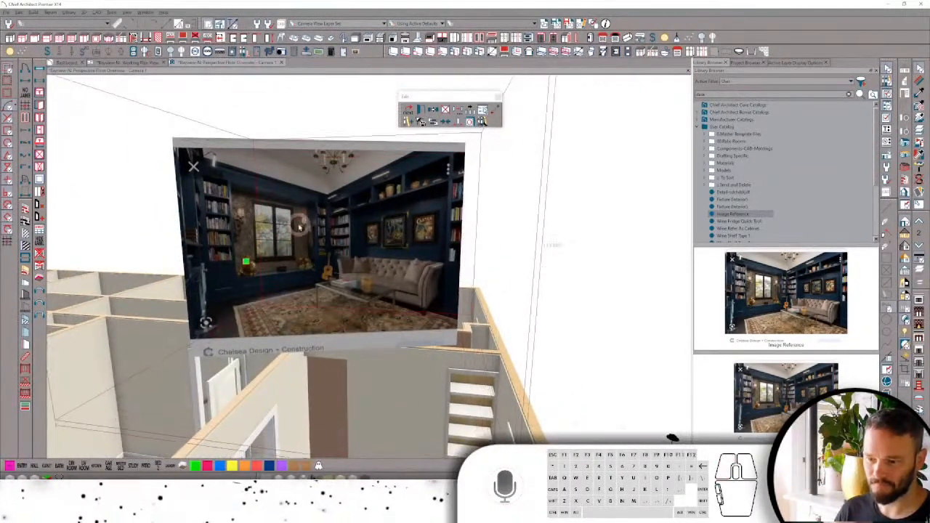
# Split the recessed bookcase's front opening horizontally into two openings and select the lower one.
pyautogui.scroll(3, 359, 351)
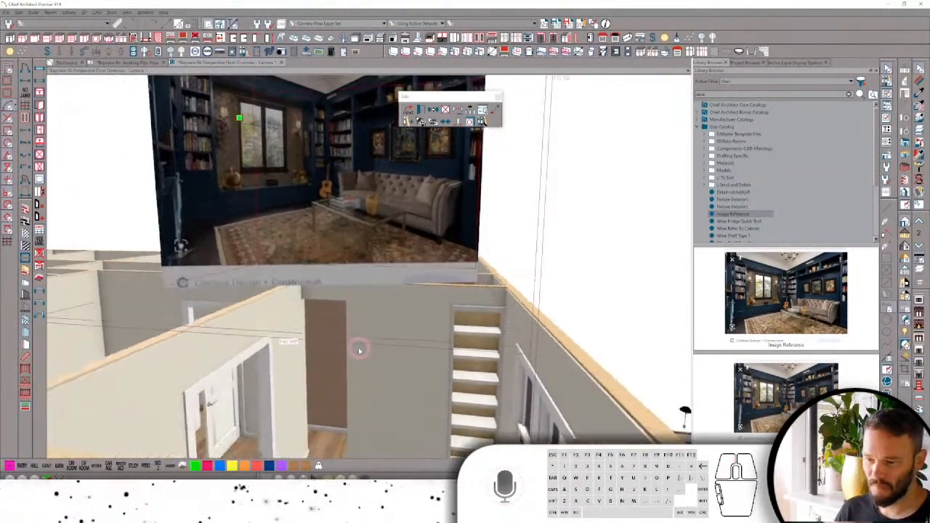
pyautogui.scroll(3, 359, 351)
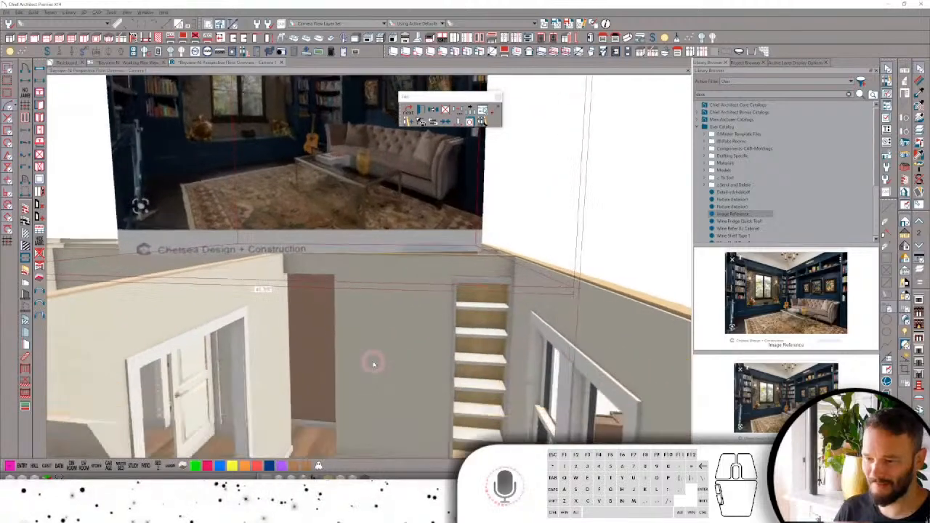
pyautogui.scroll(3, 373, 363)
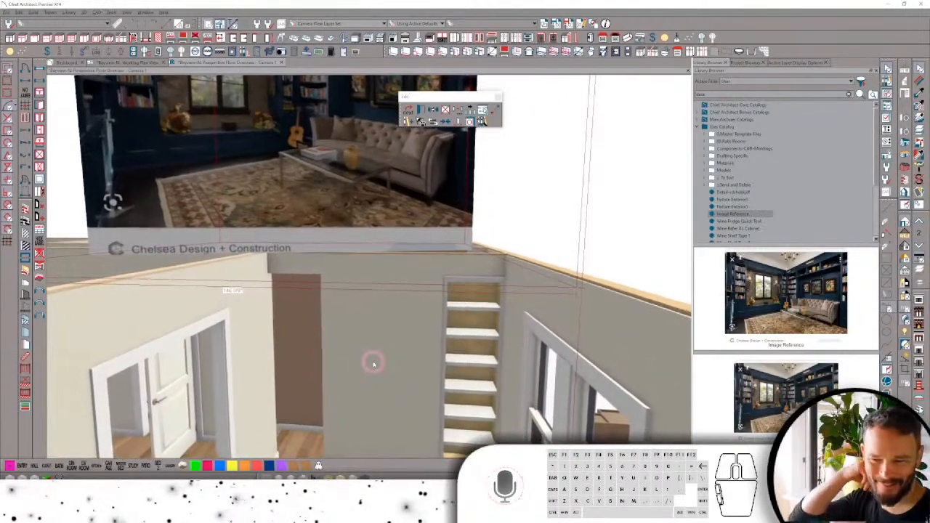
pyautogui.moveTo(336, 202); pyautogui.dragTo(445, 329, button='middle')
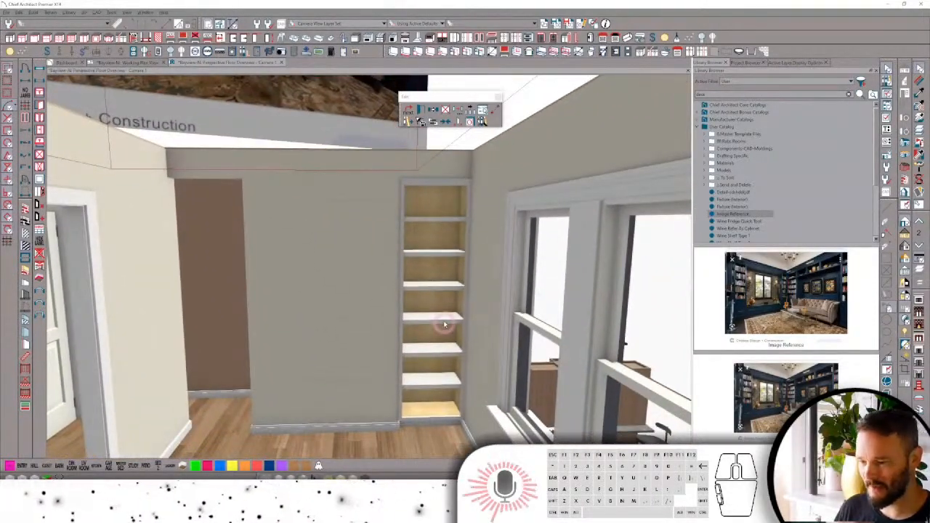
pyautogui.click(445, 324)
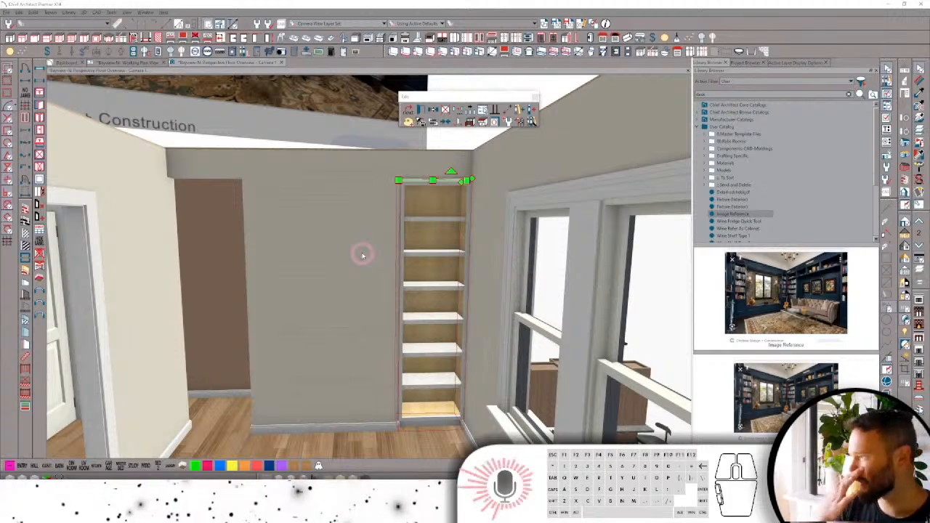
pyautogui.hotkey('ctrl', 'e')
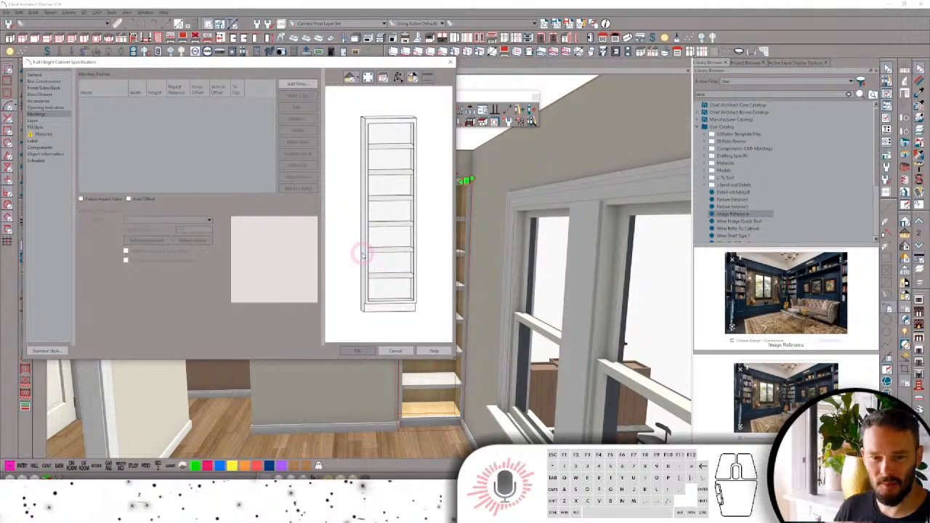
pyautogui.click(387, 246)
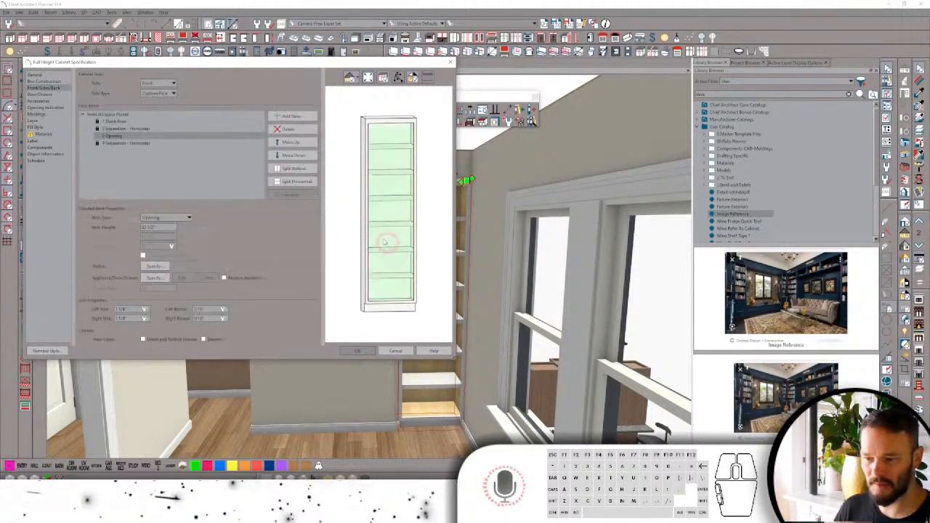
pyautogui.click(293, 181)
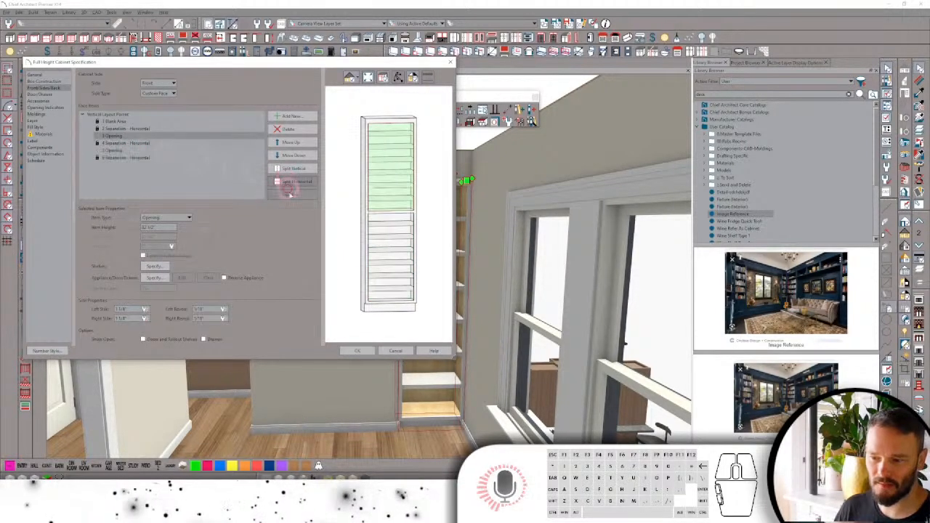
pyautogui.click(383, 268)
pyautogui.click(175, 245)
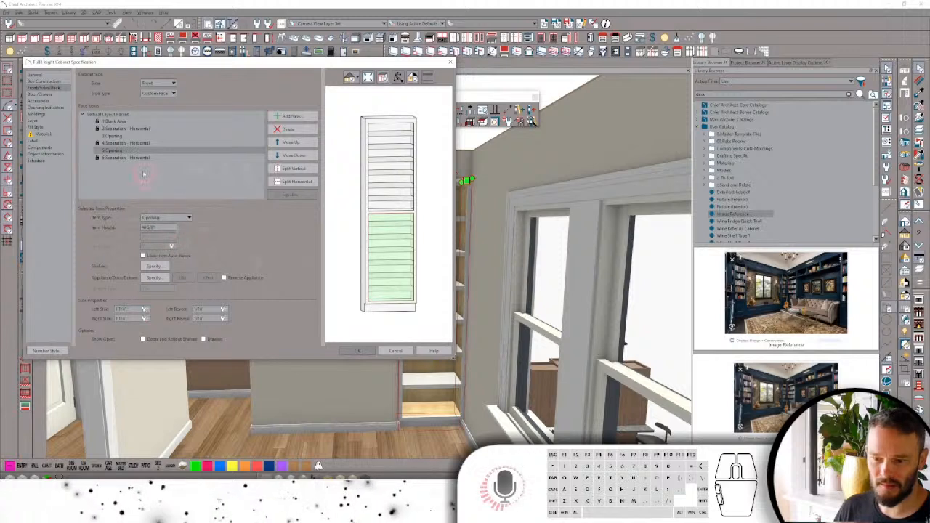
# Change the bookcase's lower opening to a Door - Auto Right item and set its item height to 30".
pyautogui.click(166, 218)
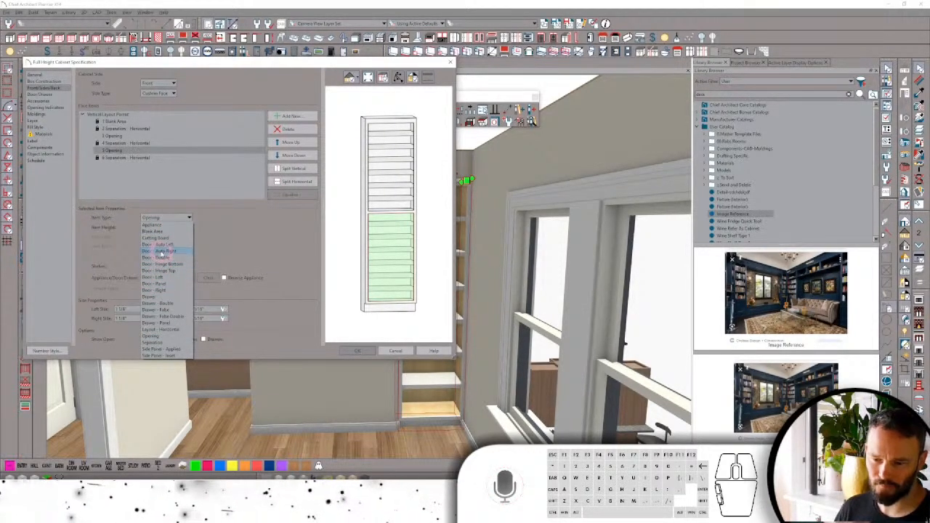
pyautogui.click(162, 252)
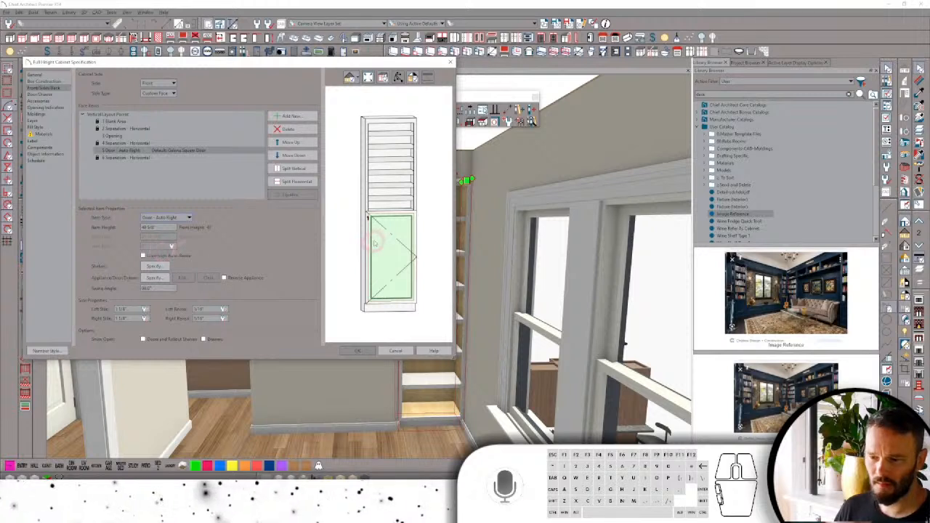
pyautogui.moveTo(154, 227); pyautogui.dragTo(120, 229)
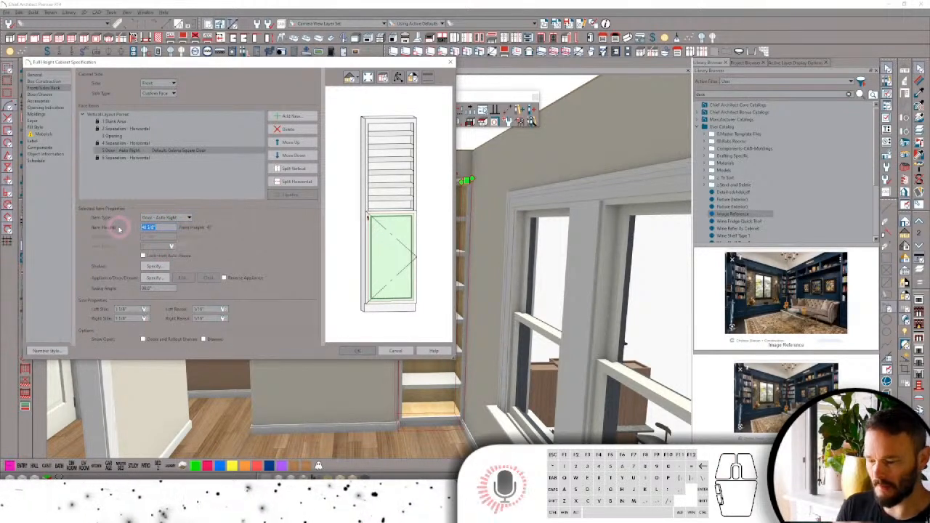
pyautogui.write('2')
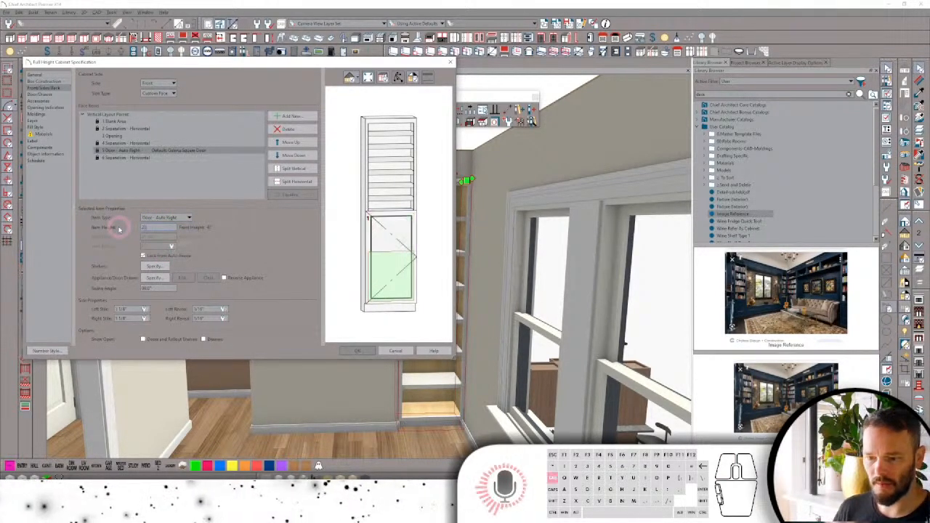
pyautogui.write('0')
pyautogui.click(122, 227)
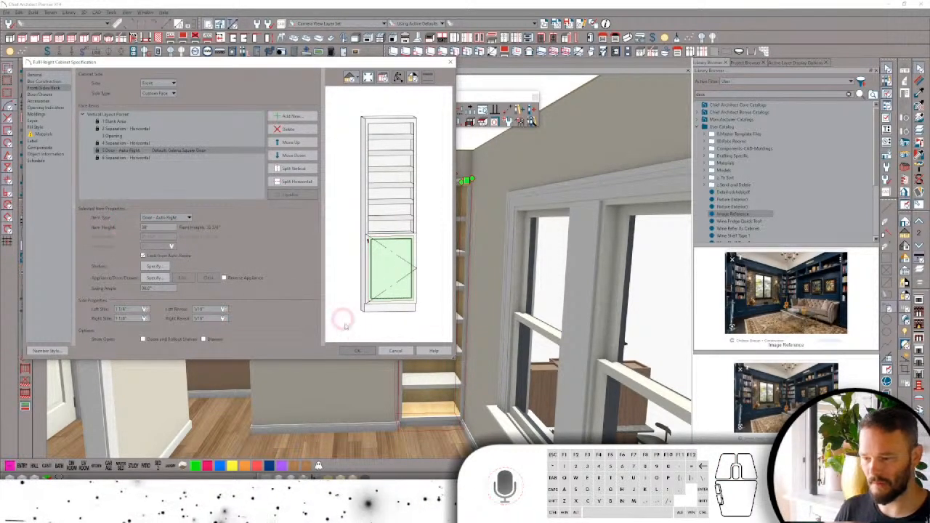
# Review the bookcase's toe kick depth and apply the cabinet specification changes.
pyautogui.click(361, 352)
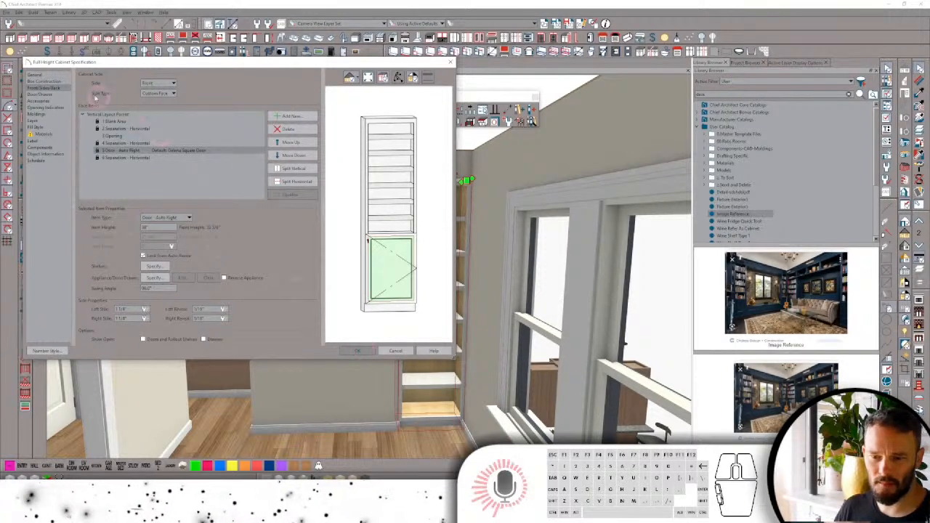
pyautogui.click(36, 76)
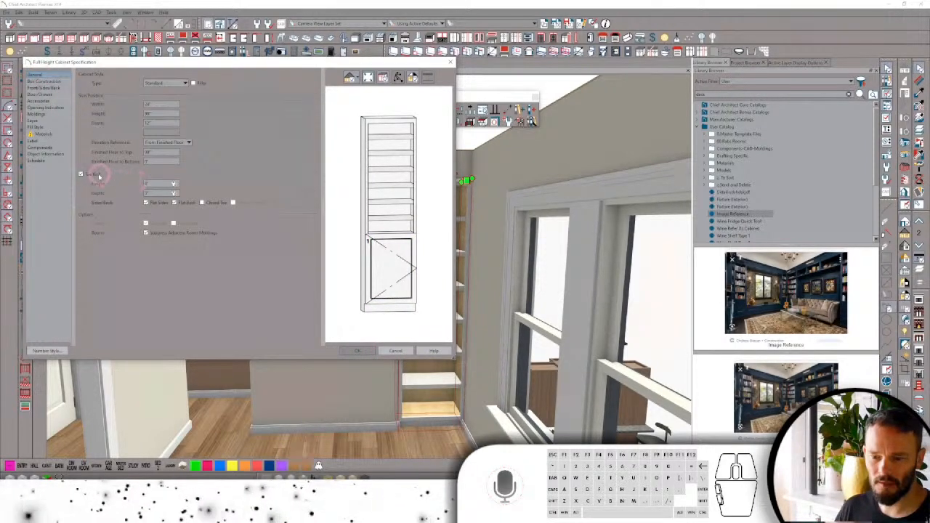
pyautogui.click(154, 193)
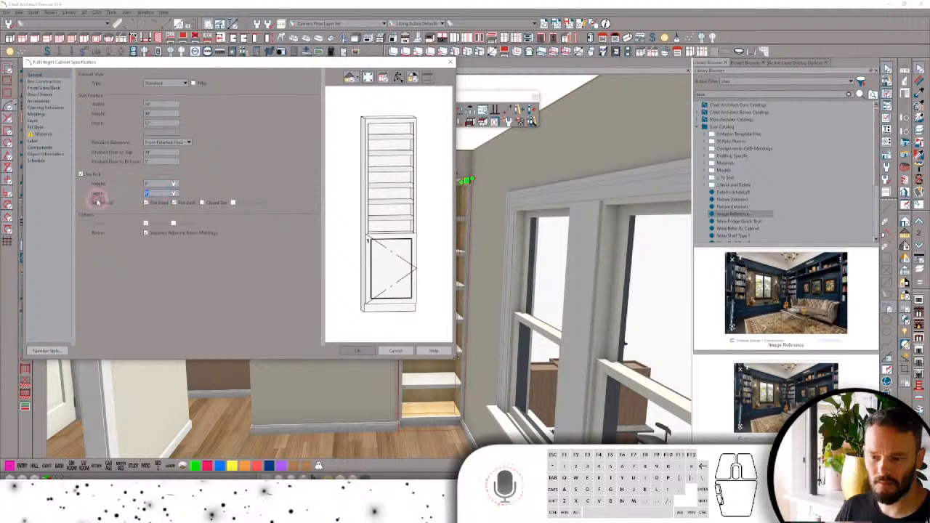
pyautogui.click(359, 350)
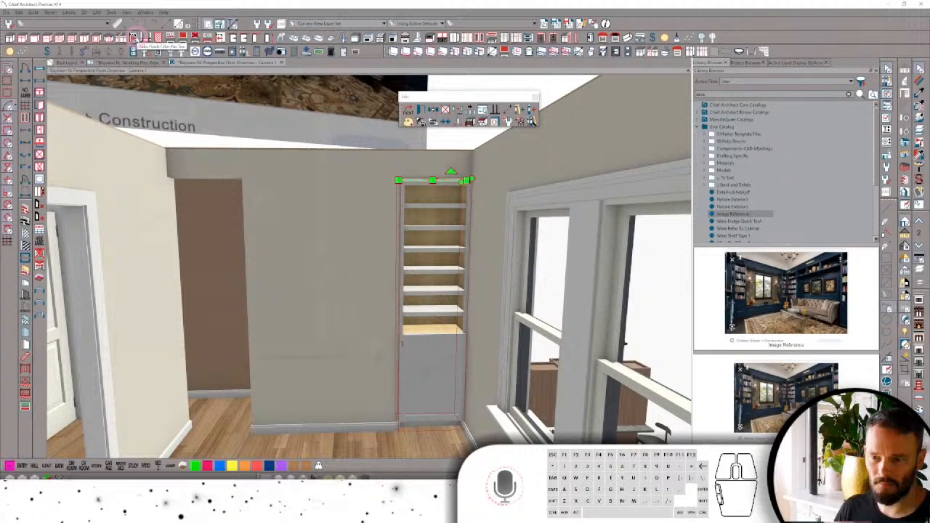
# Paint the bookcase's door and face frame, its interior and its shelves with the Neon Teal material.
pyautogui.click(222, 38)
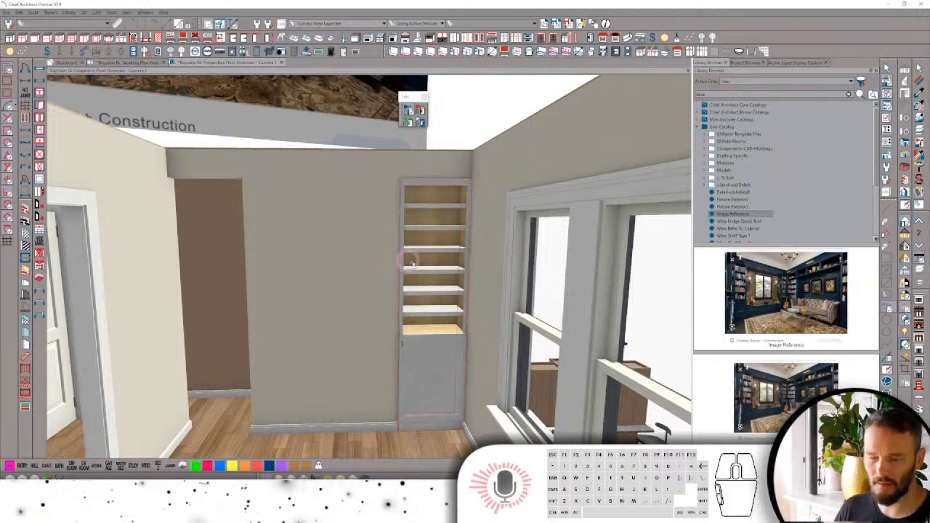
pyautogui.press('space')
pyautogui.moveTo(382, 329); pyautogui.dragTo(384, 289, button='middle')
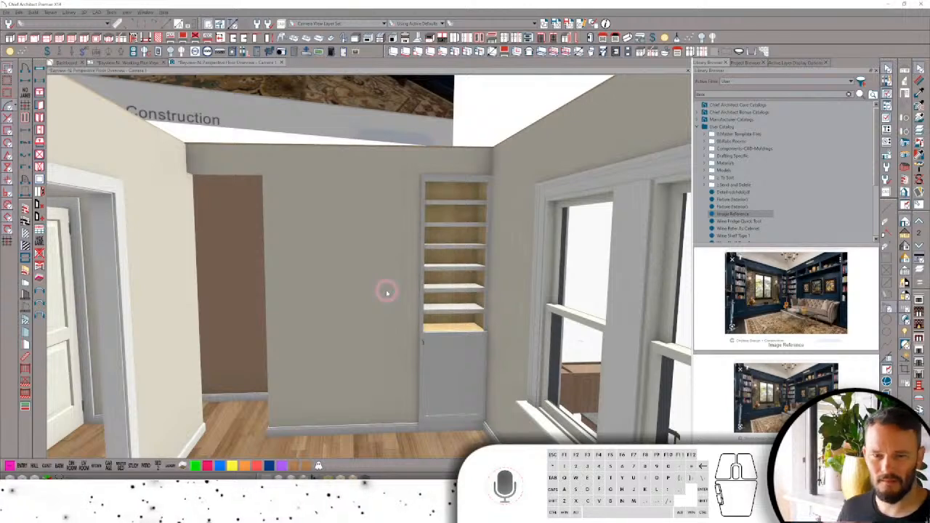
pyautogui.moveTo(406, 291); pyautogui.dragTo(476, 359, button='middle')
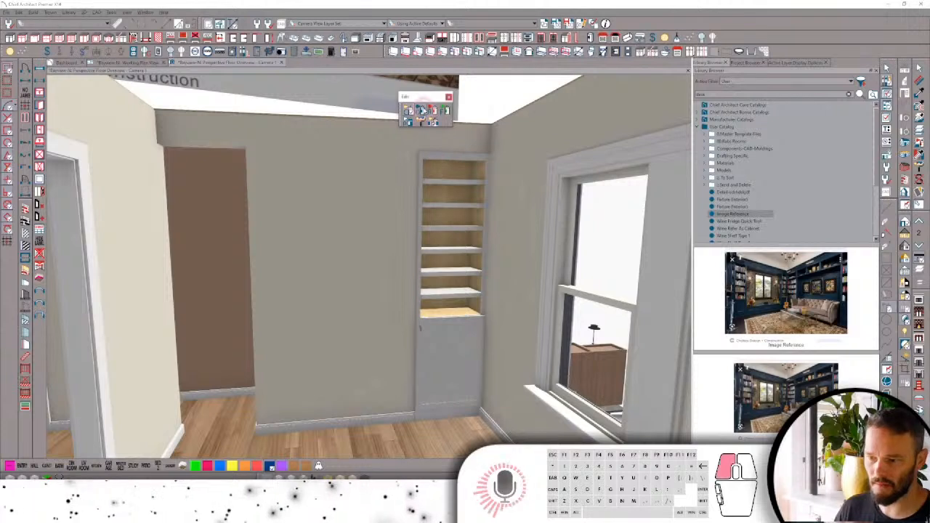
pyautogui.click(456, 333)
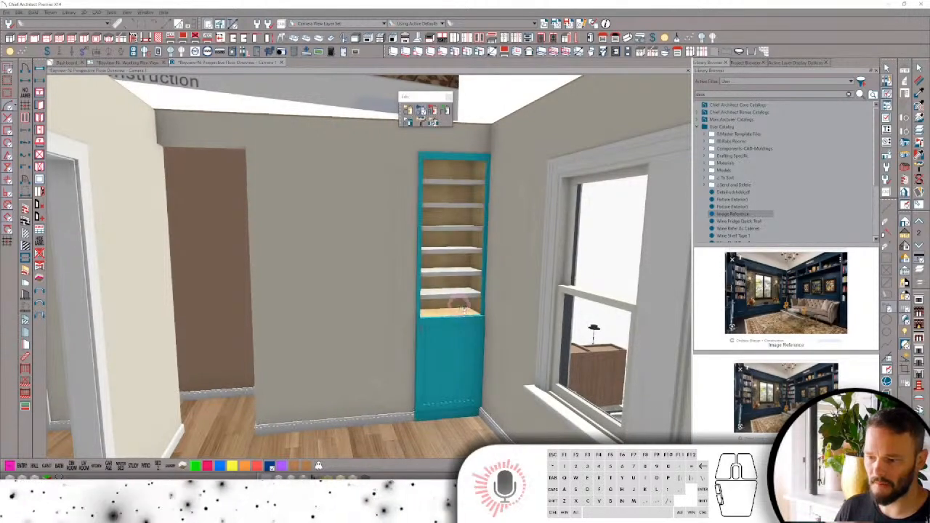
pyautogui.click(462, 311)
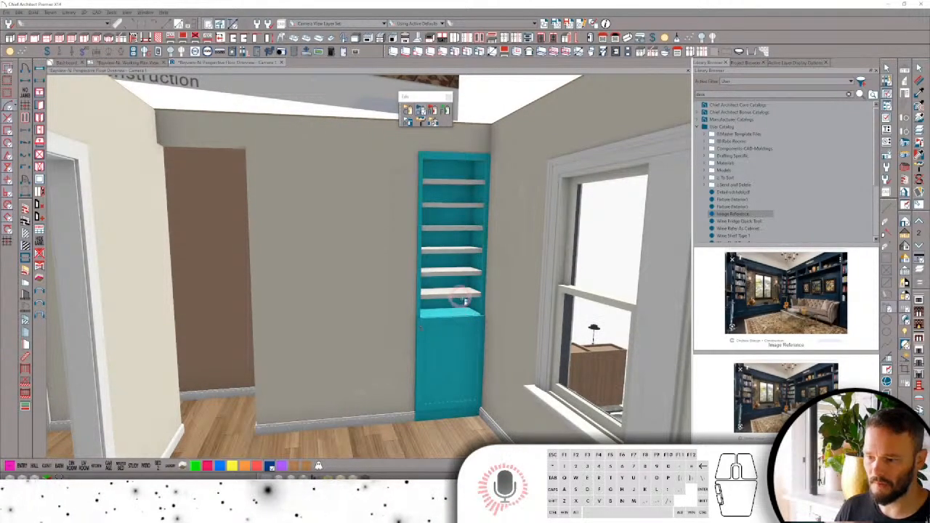
pyautogui.click(462, 299)
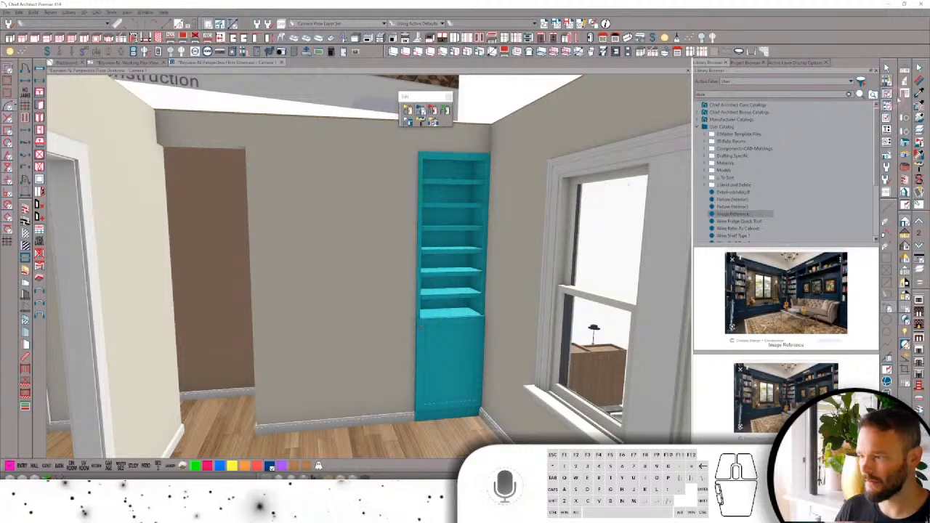
# Open the bookcase's teal material for editing and rename it Built-ins.
pyautogui.click(449, 343)
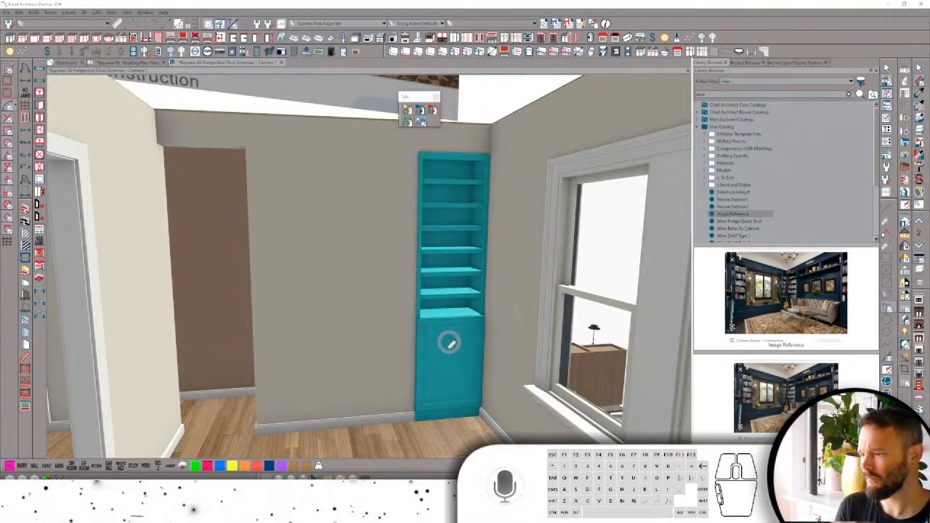
pyautogui.click(449, 343)
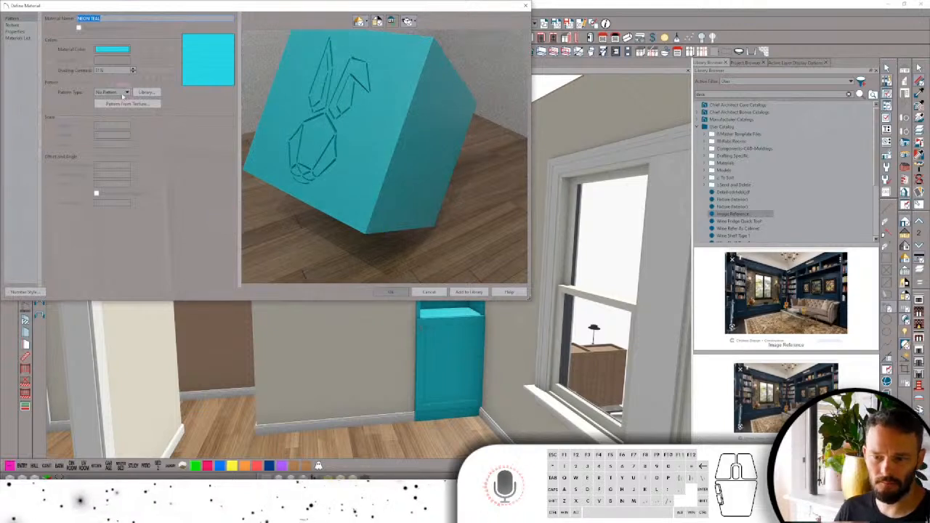
pyautogui.click(116, 20)
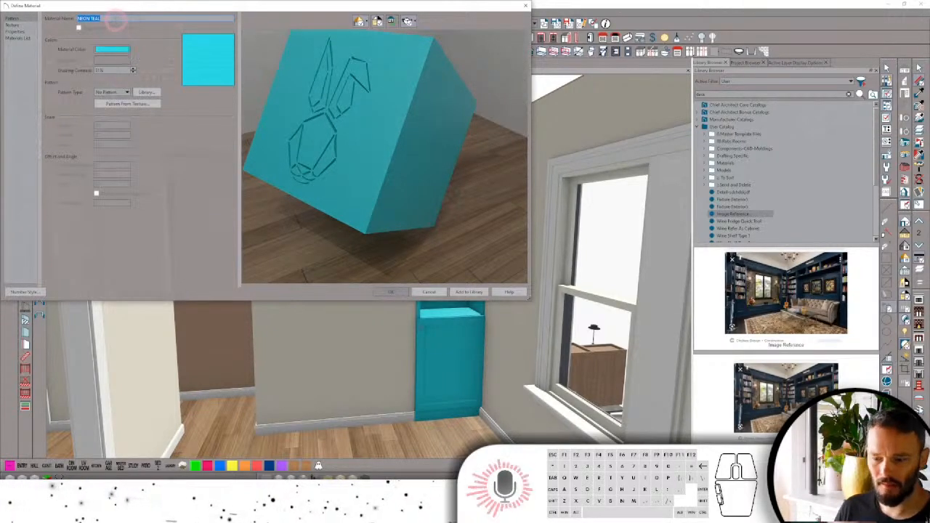
pyautogui.press('BackSpace')
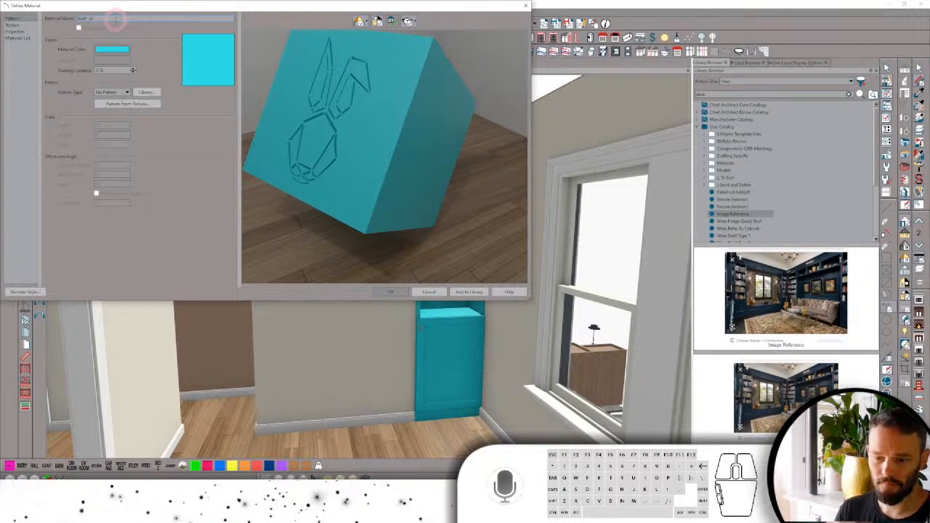
# Change the Built-ins material's color to the dark navy blue basic color.
pyautogui.click(112, 50)
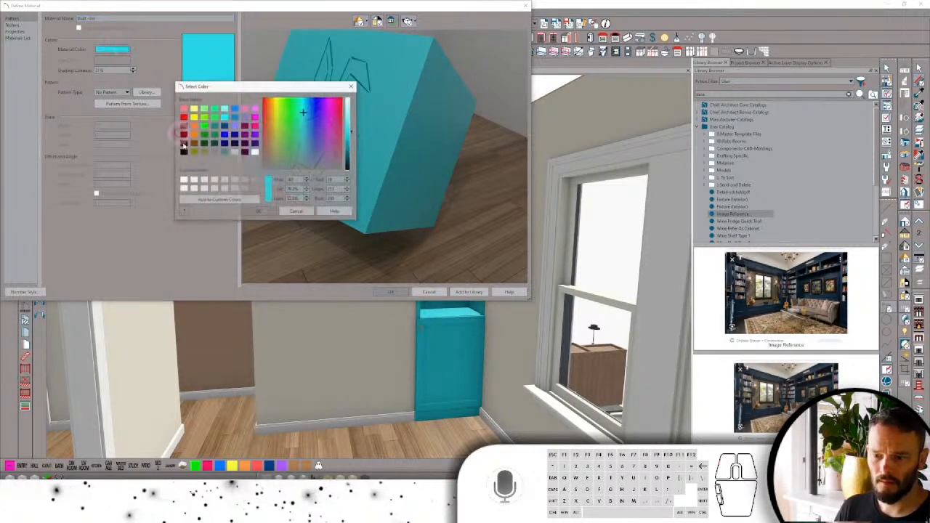
pyautogui.click(234, 143)
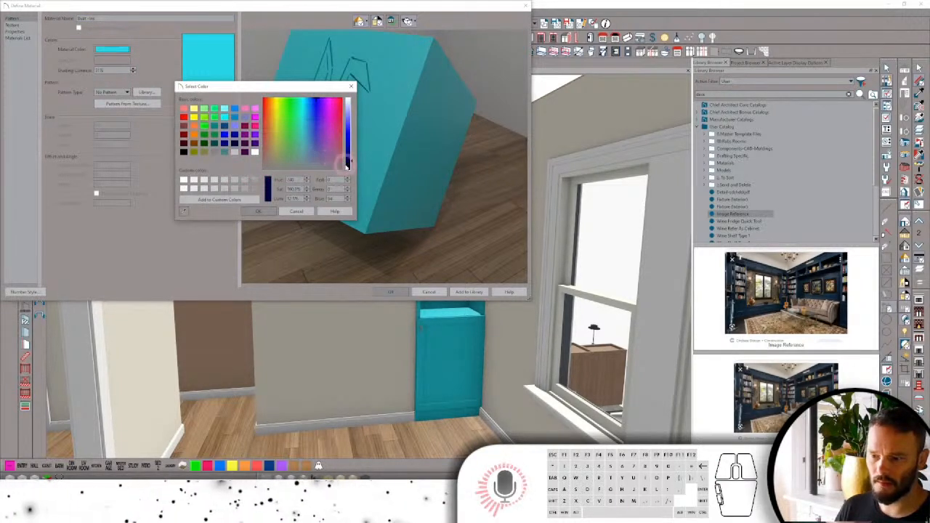
pyautogui.click(258, 210)
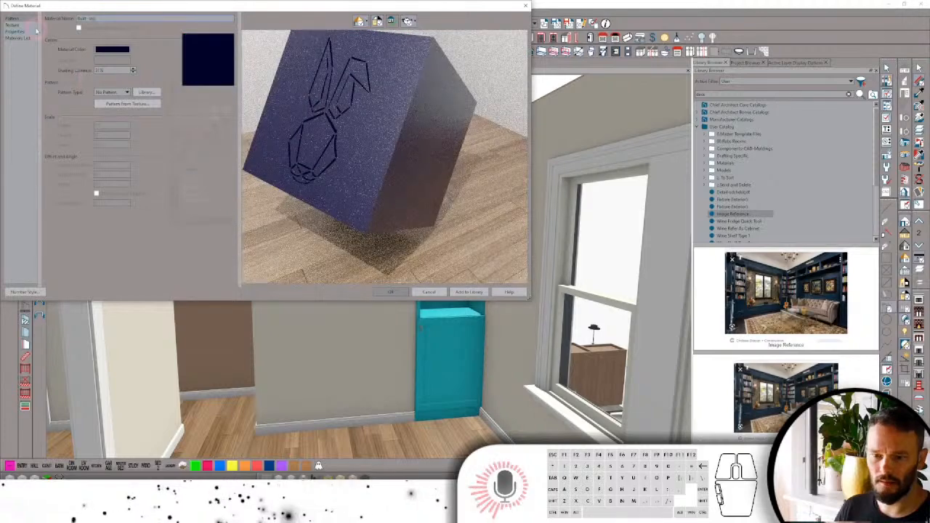
# Assign the Soft Beech-V2 image from the Wood materials' Bump-Normals folder as the Built-ins material's roughness map and inspect the preview.
pyautogui.click(23, 34)
pyautogui.click(220, 117)
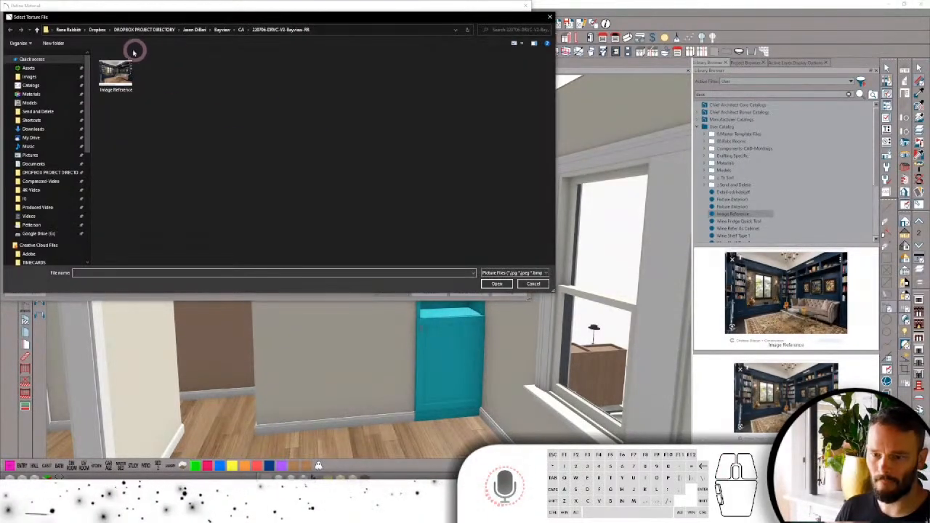
pyautogui.click(31, 94)
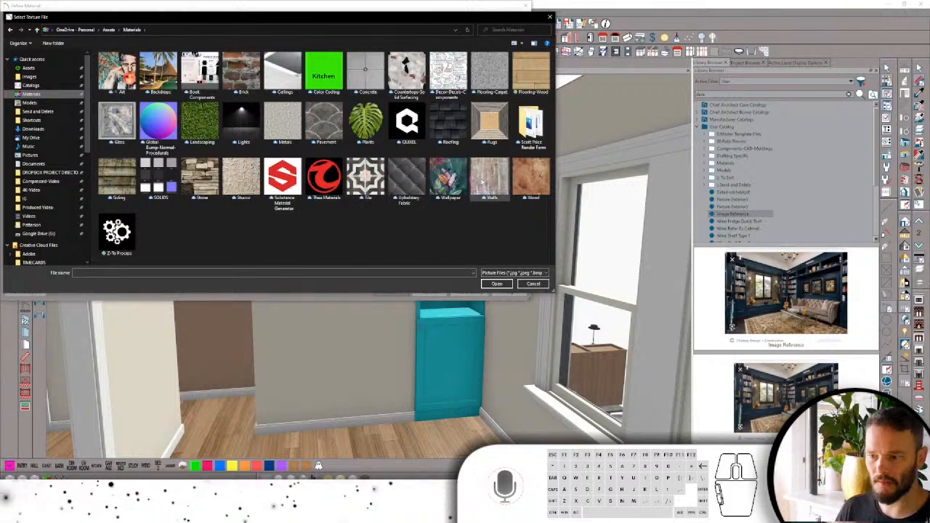
pyautogui.doubleClick(532, 176)
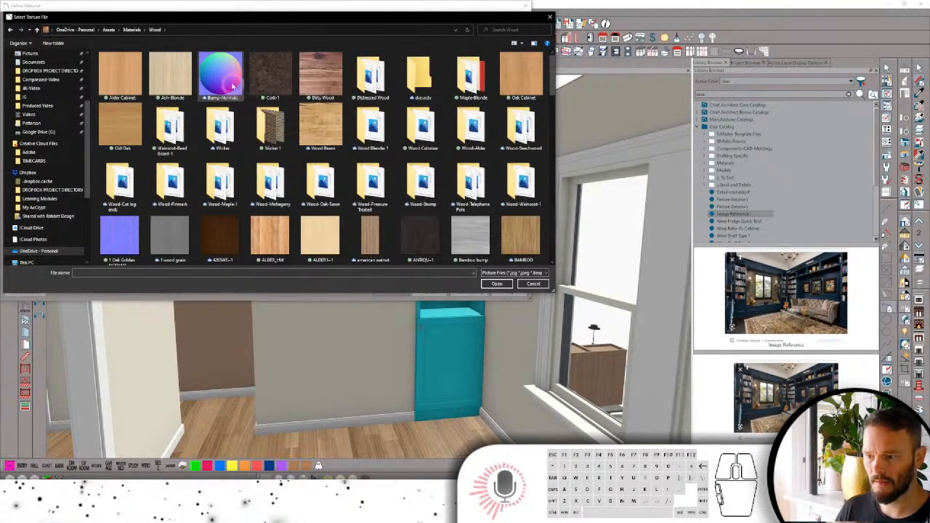
pyautogui.click(230, 81)
pyautogui.doubleClick(230, 81)
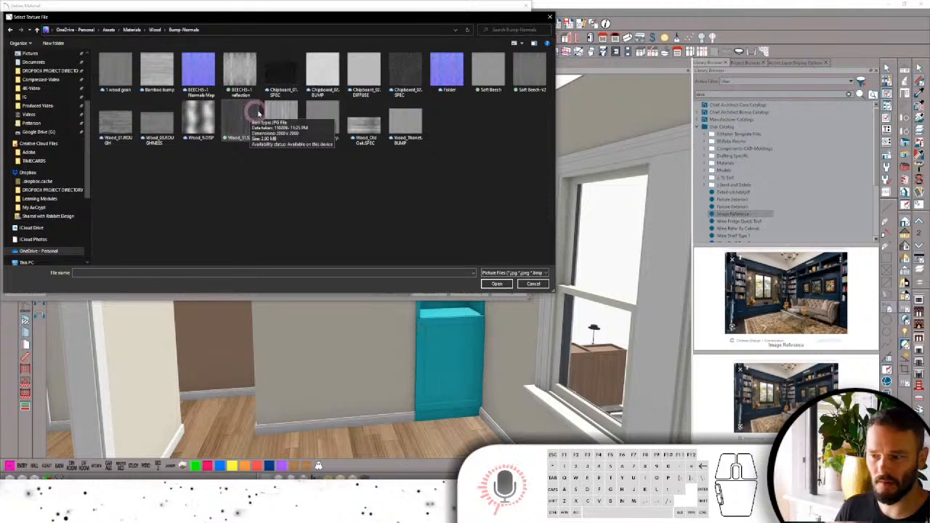
pyautogui.doubleClick(521, 78)
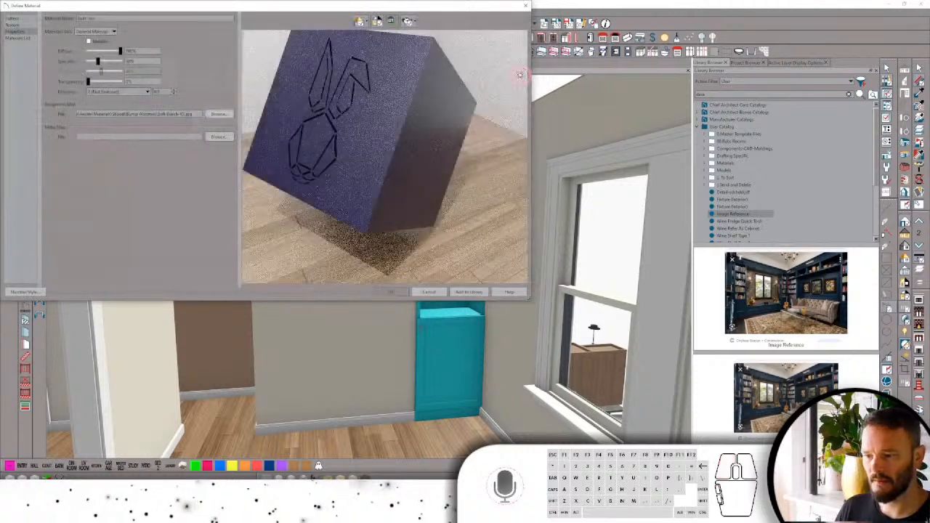
pyautogui.scroll(5, 391, 133)
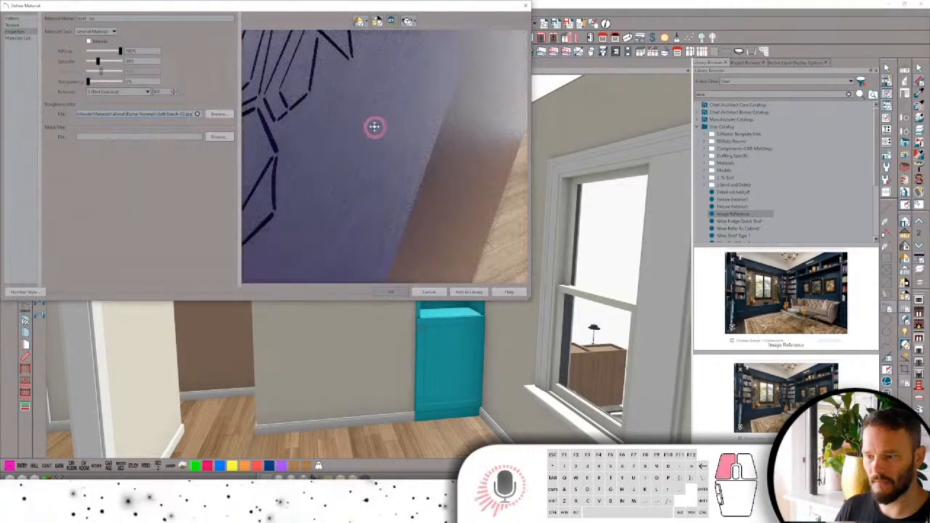
pyautogui.moveTo(373, 124)
pyautogui.mouseDown()
pyautogui.moveTo(434, 109)
pyautogui.moveTo(411, 149)
pyautogui.moveTo(426, 125)
pyautogui.moveTo(445, 127)
pyautogui.moveTo(394, 145)
pyautogui.moveTo(438, 174)
pyautogui.moveTo(331, 136)
pyautogui.moveTo(370, 116)
pyautogui.mouseUp()
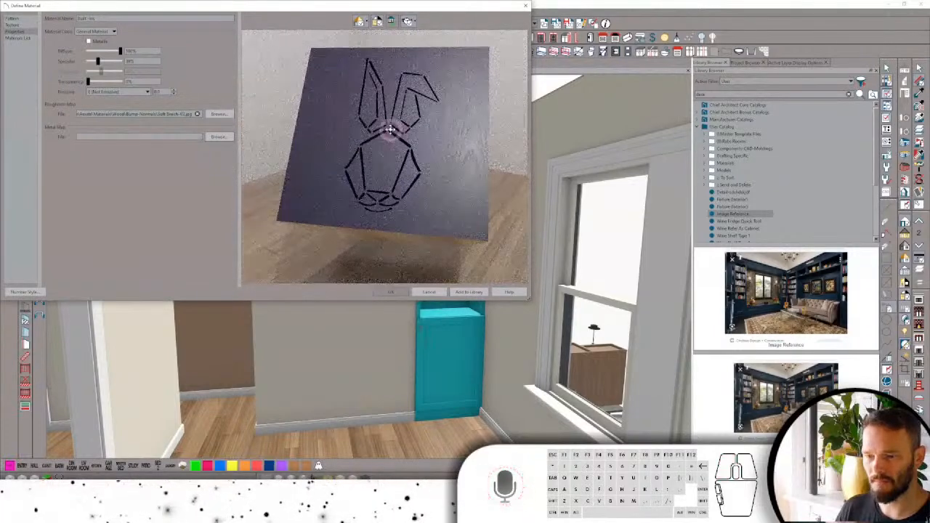
# Fine-tune the brightness of the Built-ins material's navy color and apply the material changes.
pyautogui.click(15, 19)
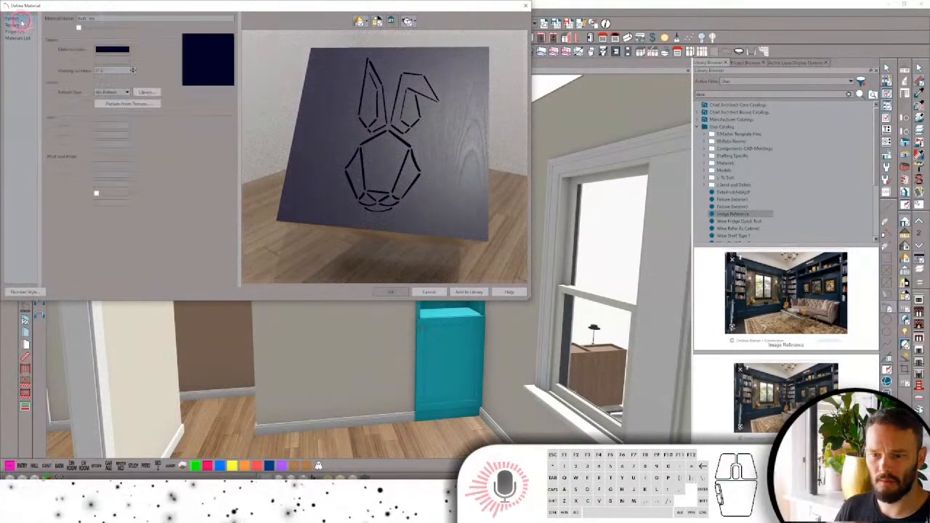
pyautogui.click(116, 49)
pyautogui.click(348, 165)
pyautogui.click(348, 166)
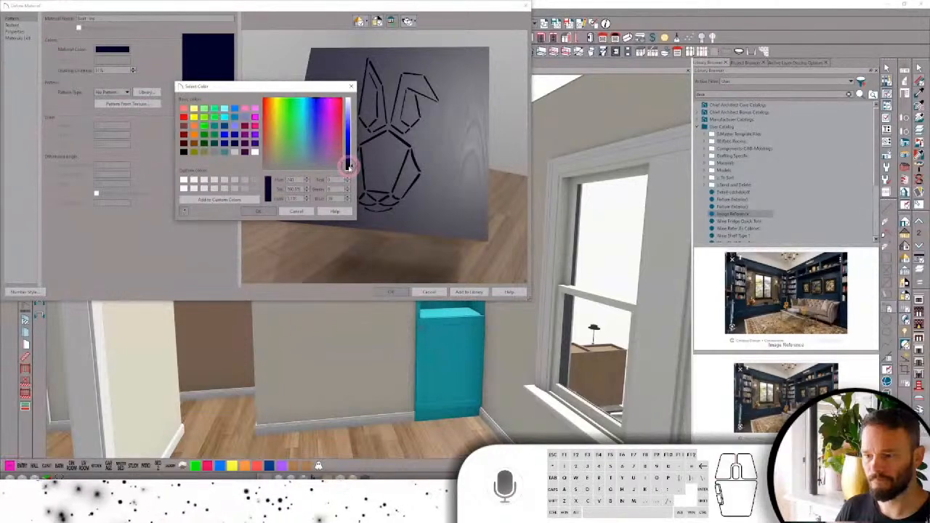
pyautogui.click(256, 211)
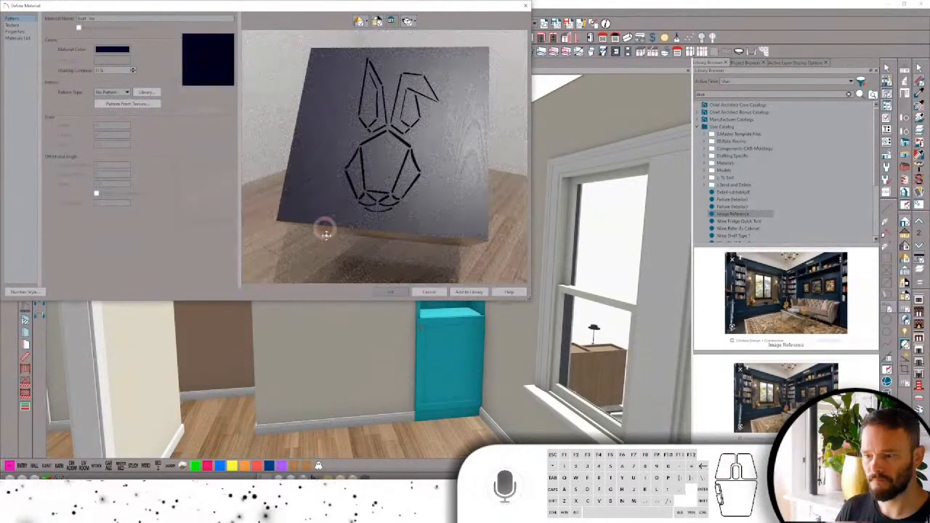
pyautogui.click(403, 292)
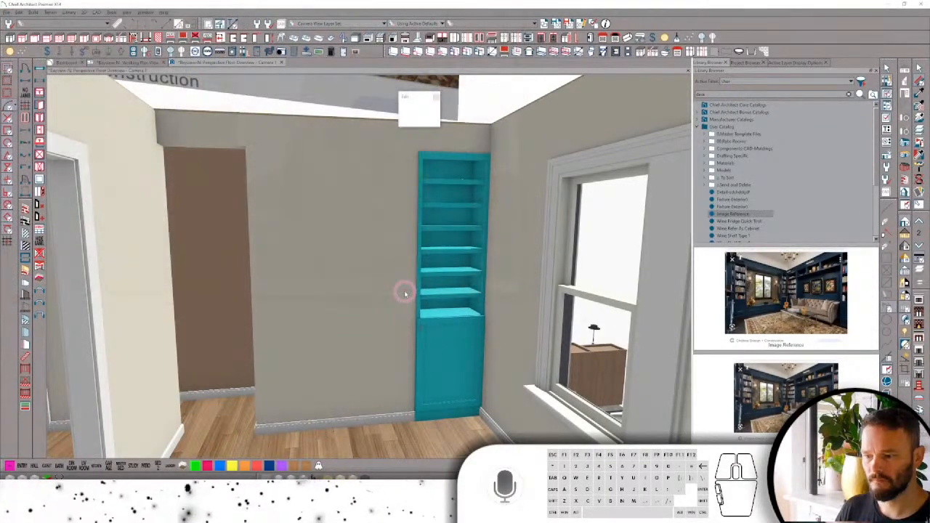
# Set the number of shelves in the bookcase's upper opening to 3.
pyautogui.click(442, 269)
pyautogui.press('`')
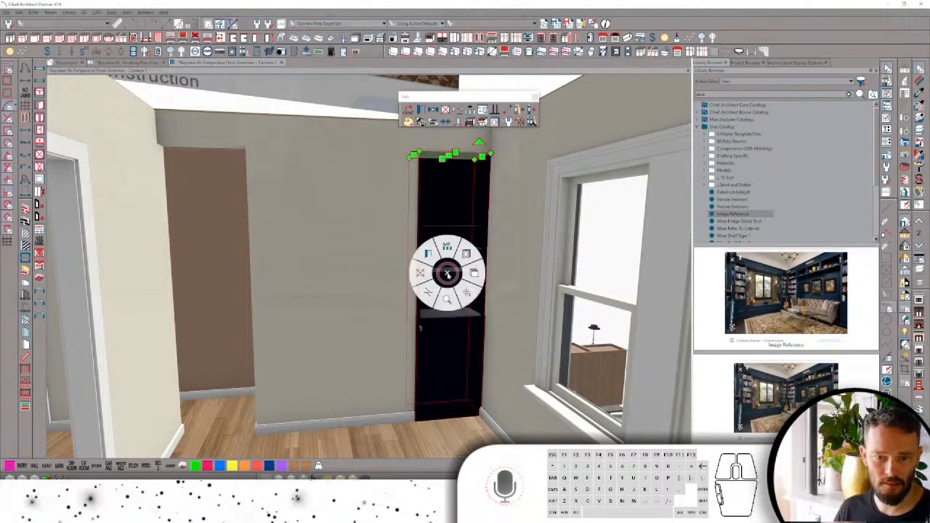
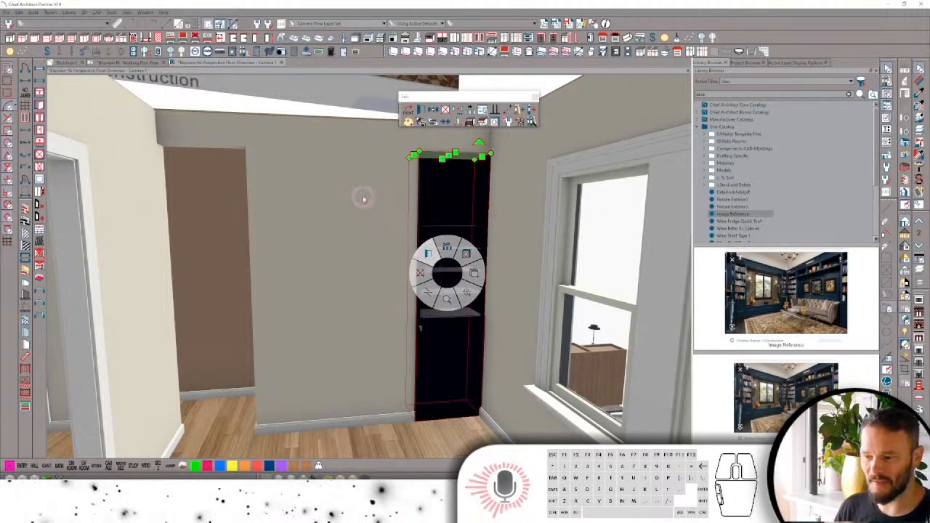
pyautogui.doubleClick(436, 254)
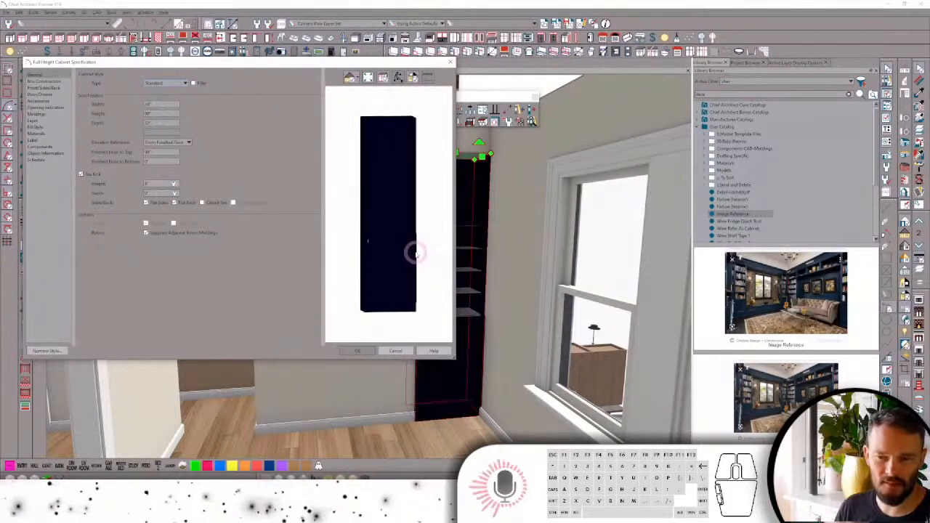
pyautogui.click(369, 182)
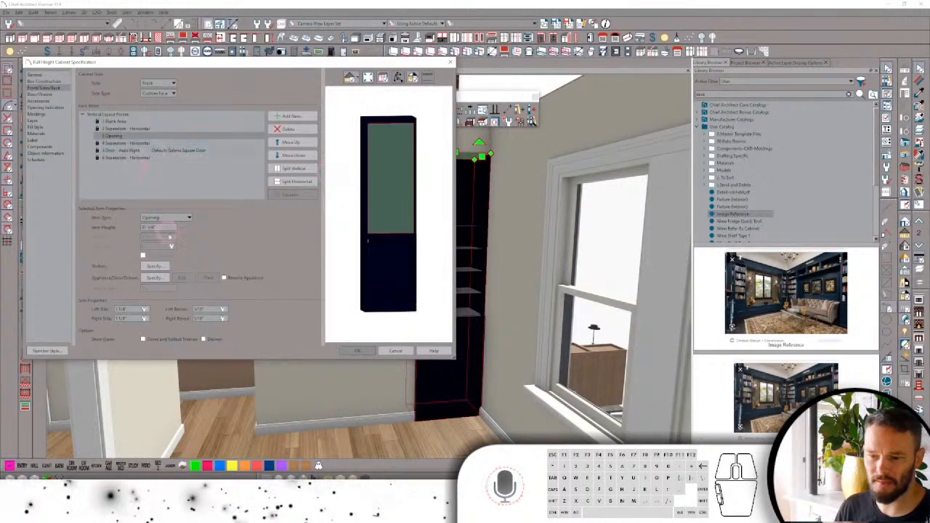
pyautogui.click(156, 268)
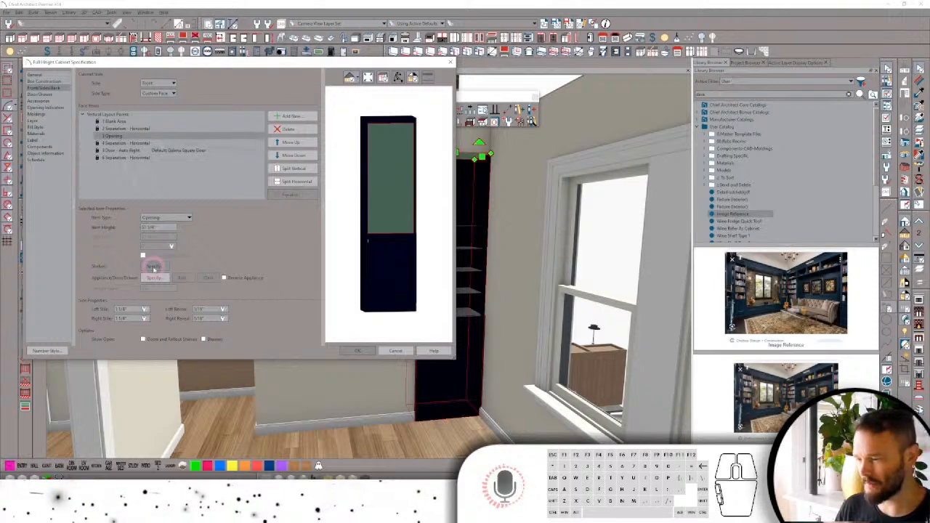
pyautogui.click(154, 269)
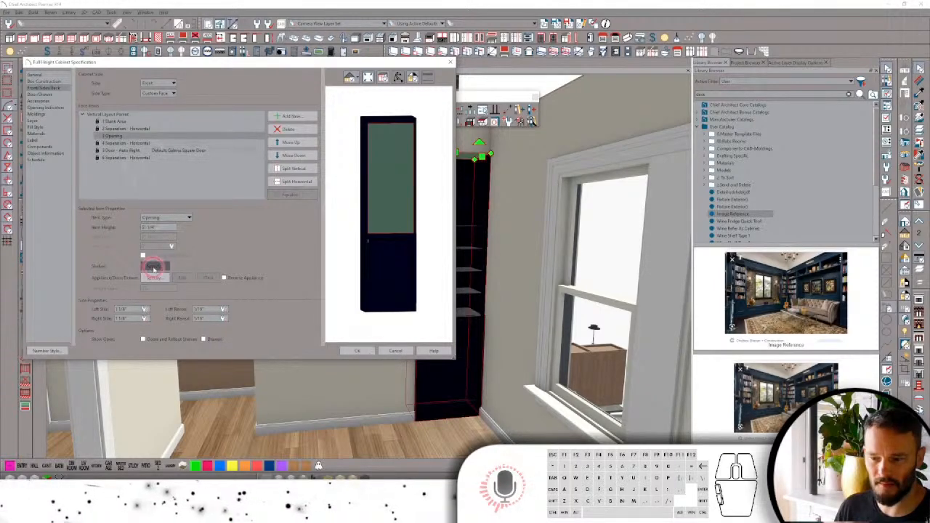
pyautogui.moveTo(337, 151); pyautogui.dragTo(308, 154)
pyautogui.write('4')
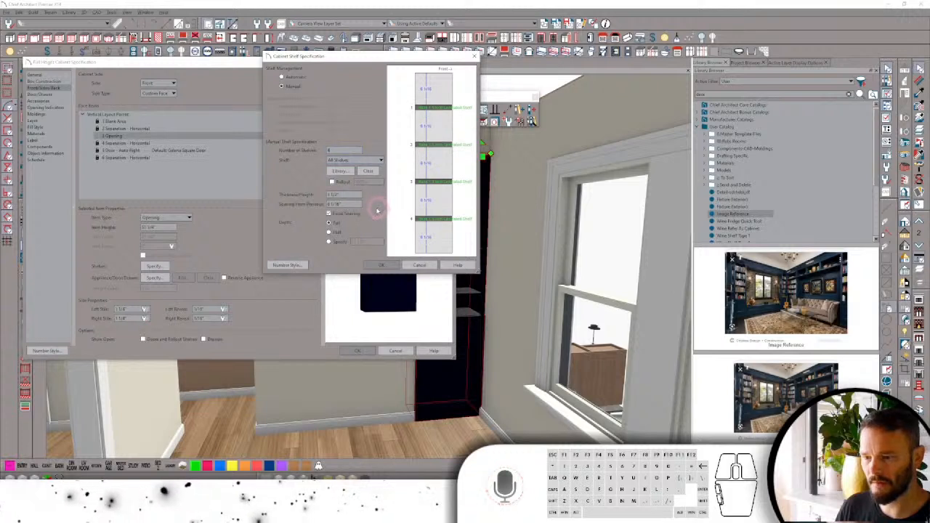
pyautogui.click(387, 265)
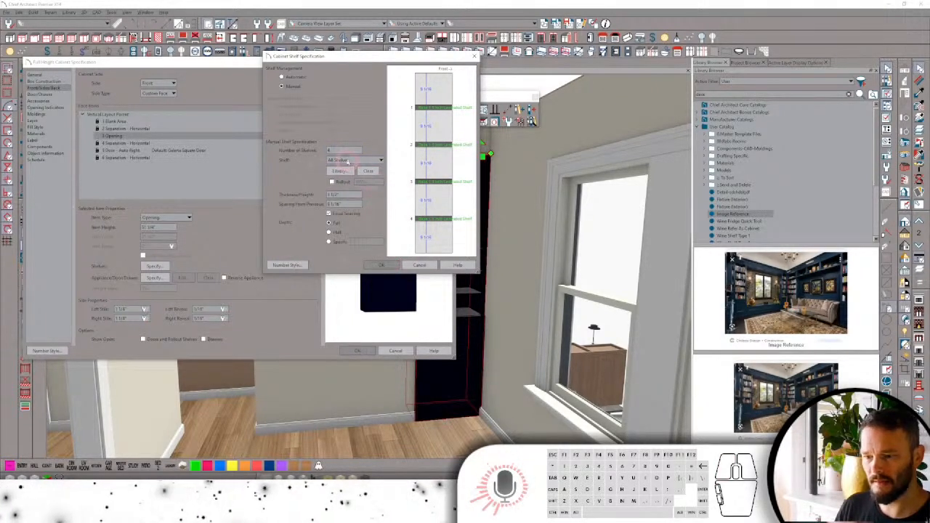
pyautogui.moveTo(339, 150); pyautogui.dragTo(280, 151)
pyautogui.write('3')
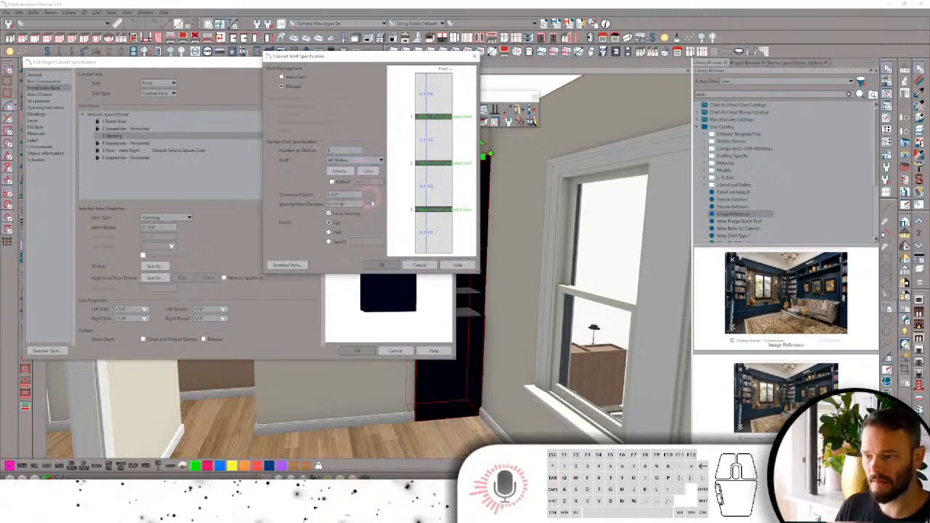
pyautogui.click(387, 265)
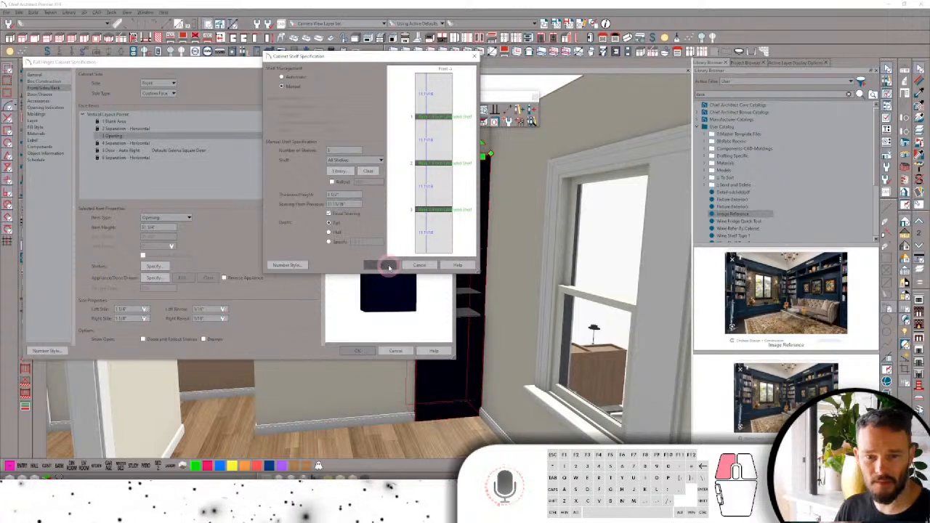
# Specify a custom depth for all shelves in the bookcase's upper opening and apply the cabinet changes.
pyautogui.click(344, 261)
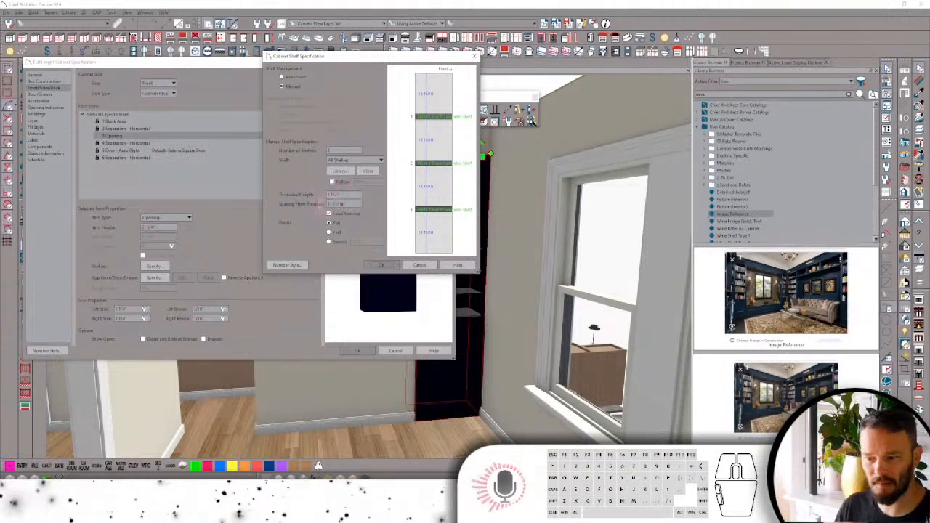
pyautogui.click(338, 233)
pyautogui.click(338, 225)
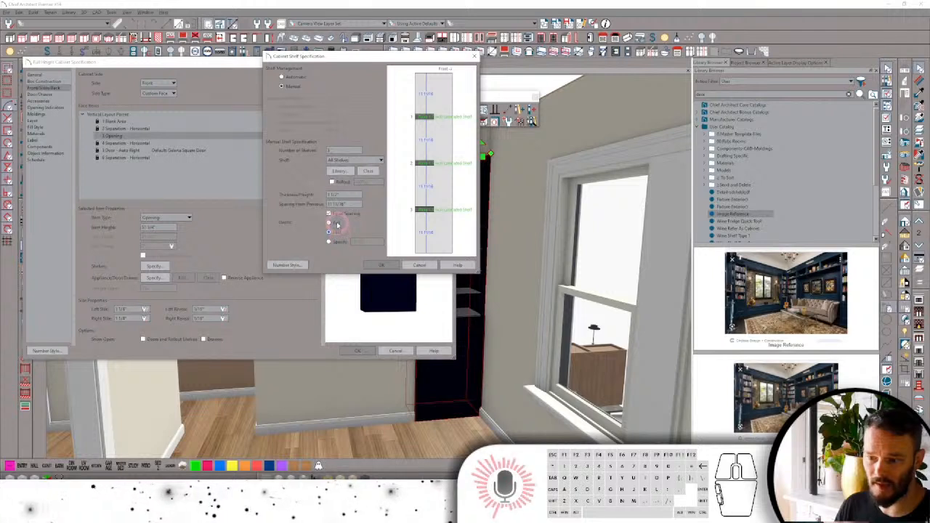
pyautogui.click(337, 241)
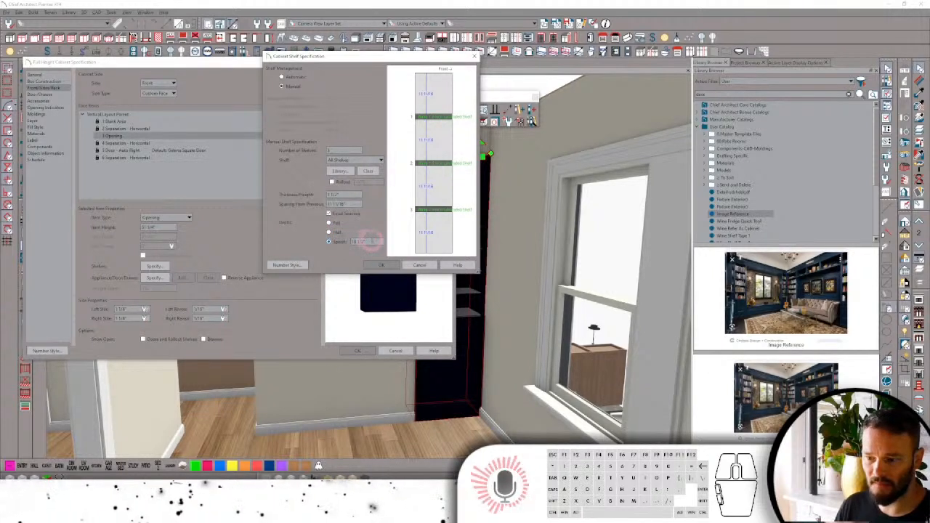
pyautogui.moveTo(374, 242); pyautogui.dragTo(339, 241)
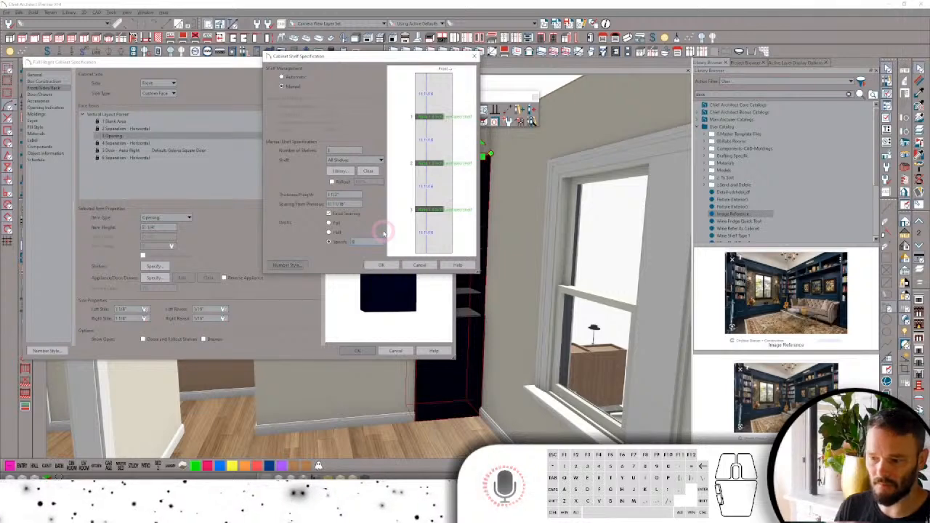
pyautogui.click(382, 265)
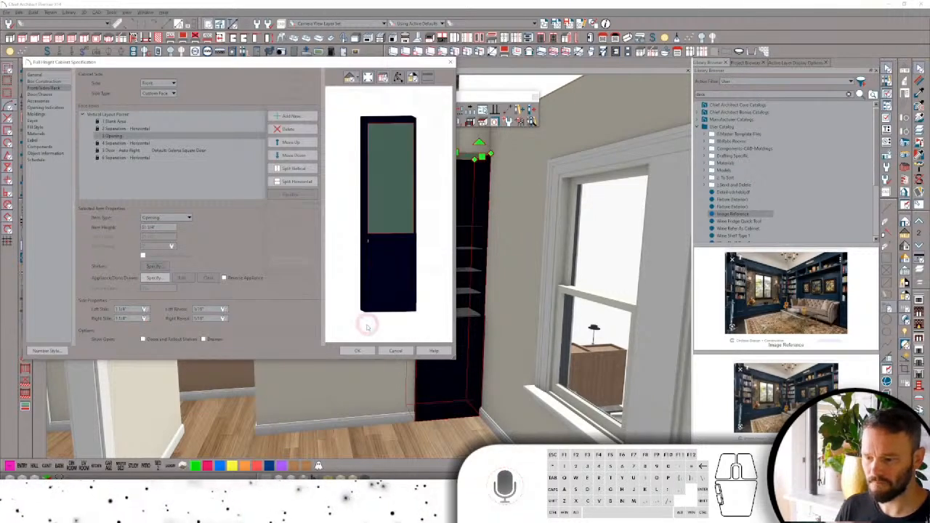
pyautogui.click(356, 349)
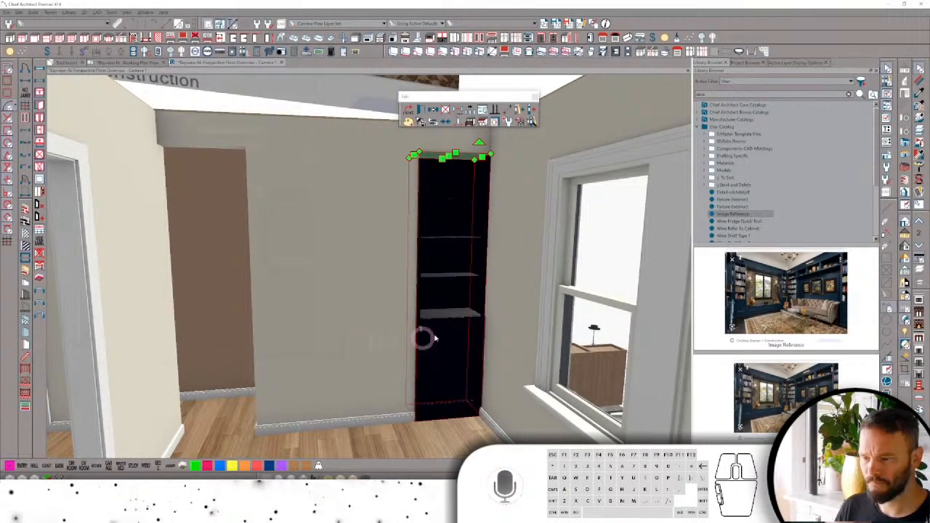
# Try the grayscale and vector looks on the perspective overview, ending with the gray clay-style rendering.
pyautogui.click(906, 284)
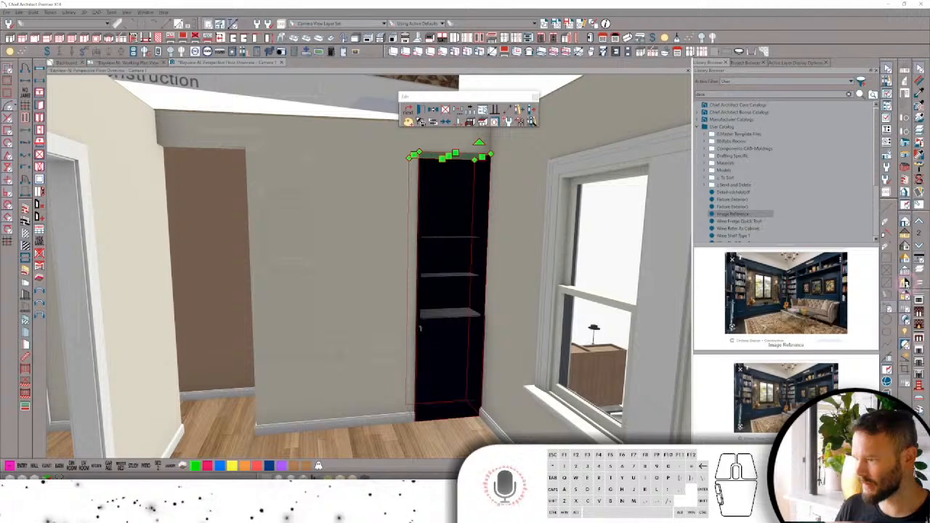
pyautogui.click(905, 283)
pyautogui.click(905, 283)
pyautogui.click(905, 284)
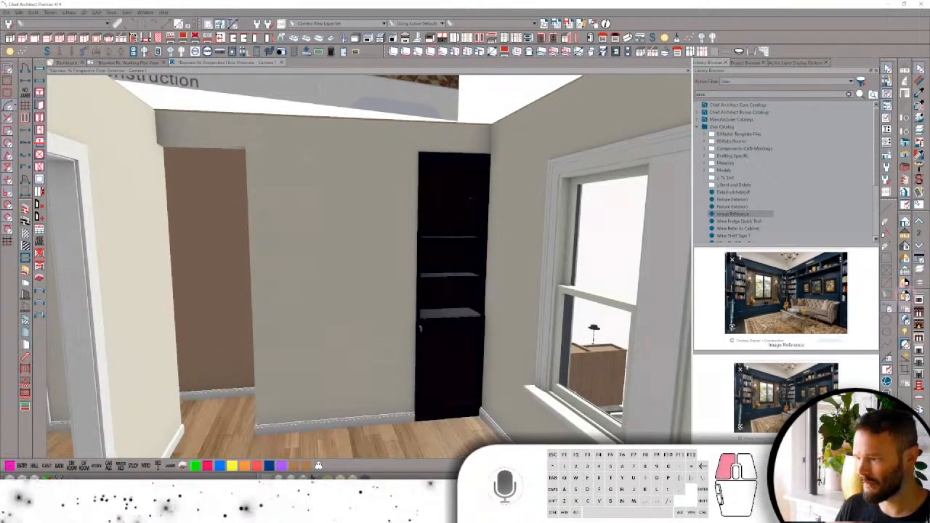
pyautogui.click(906, 284)
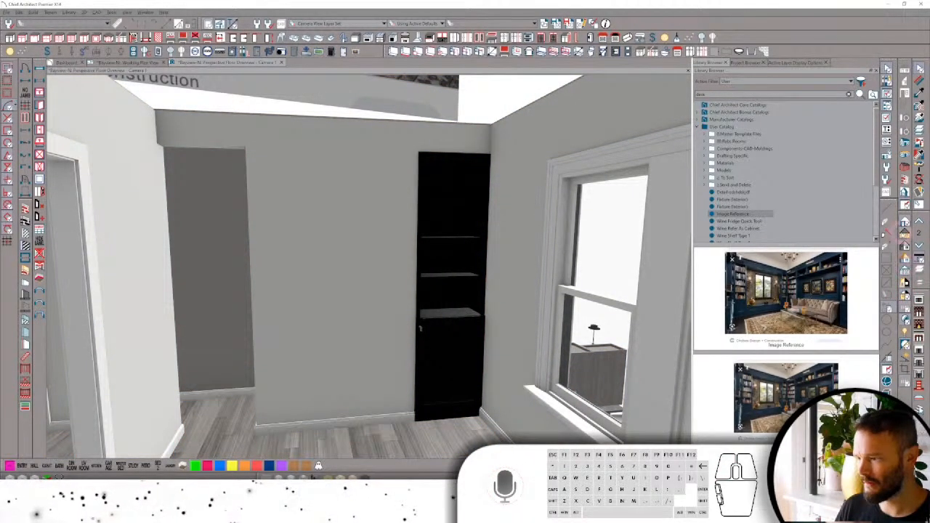
pyautogui.click(905, 232)
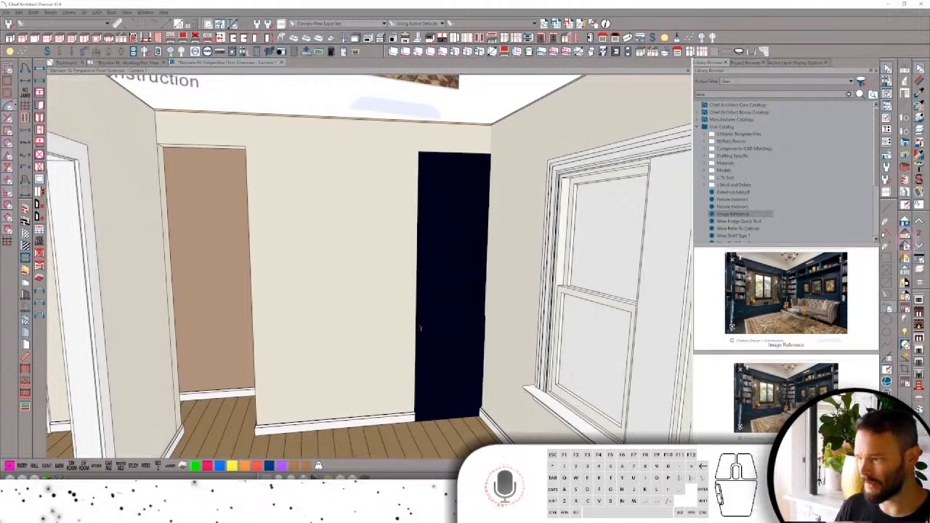
pyautogui.click(905, 247)
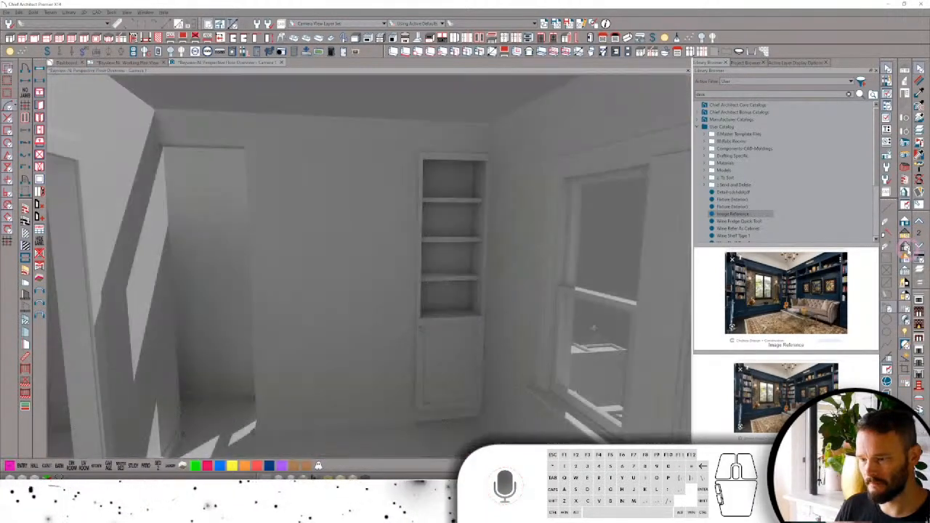
# Copy the recessed bookcase cabinet into the empty recess at the other end of the same wall.
pyautogui.scroll(-3, 496, 253)
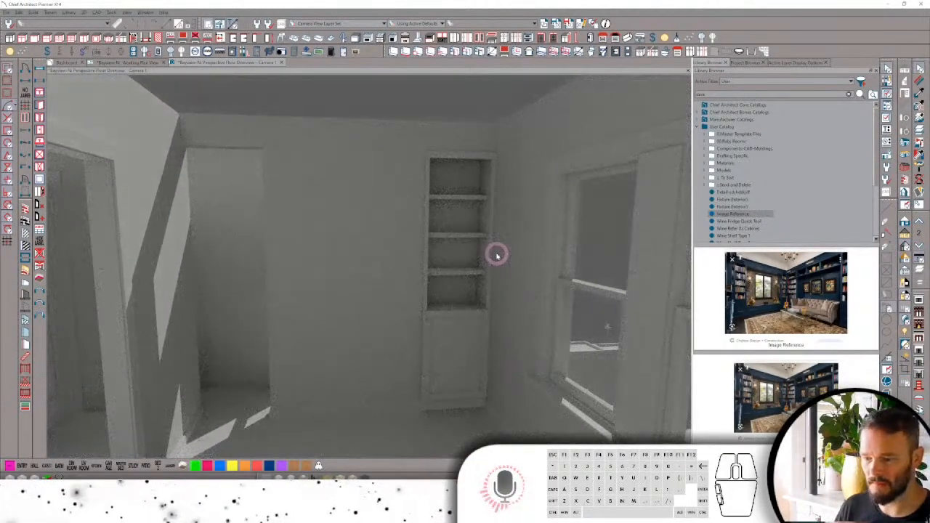
pyautogui.moveTo(497, 255); pyautogui.dragTo(472, 322)
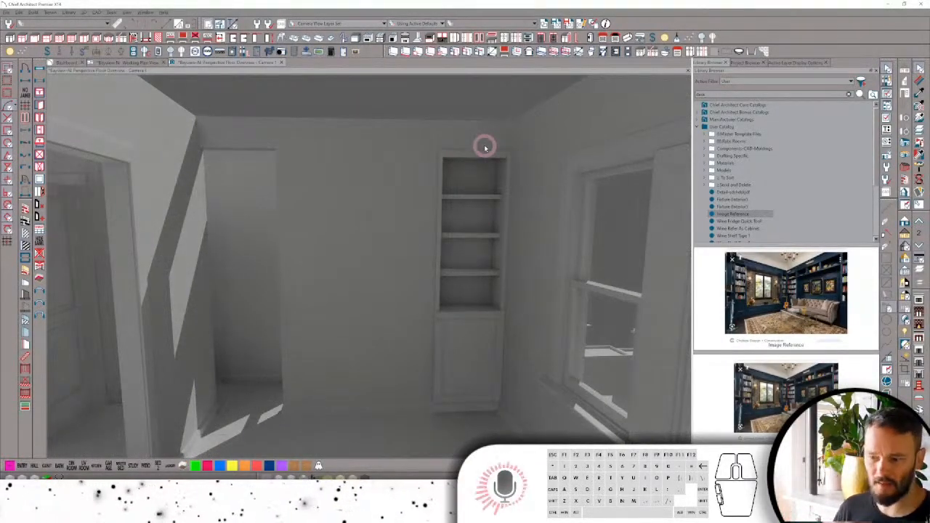
pyautogui.click(477, 342)
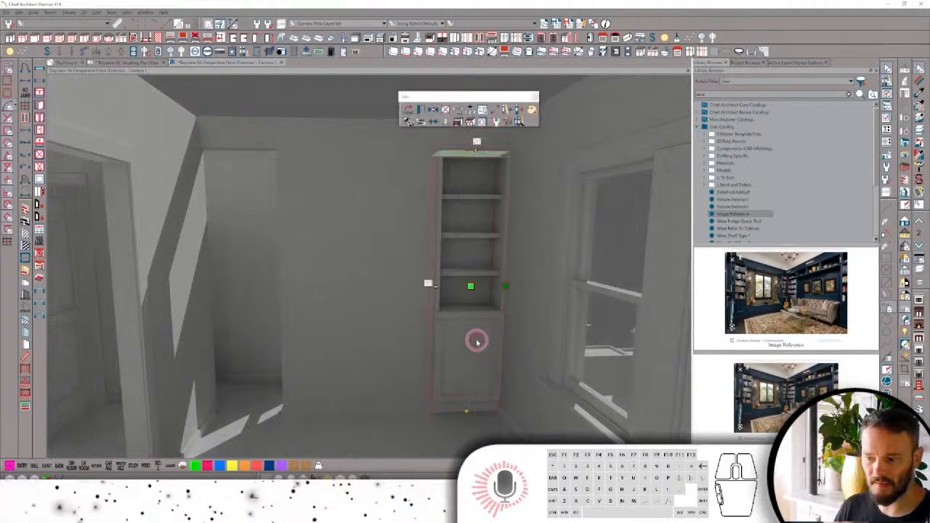
pyautogui.click(366, 403)
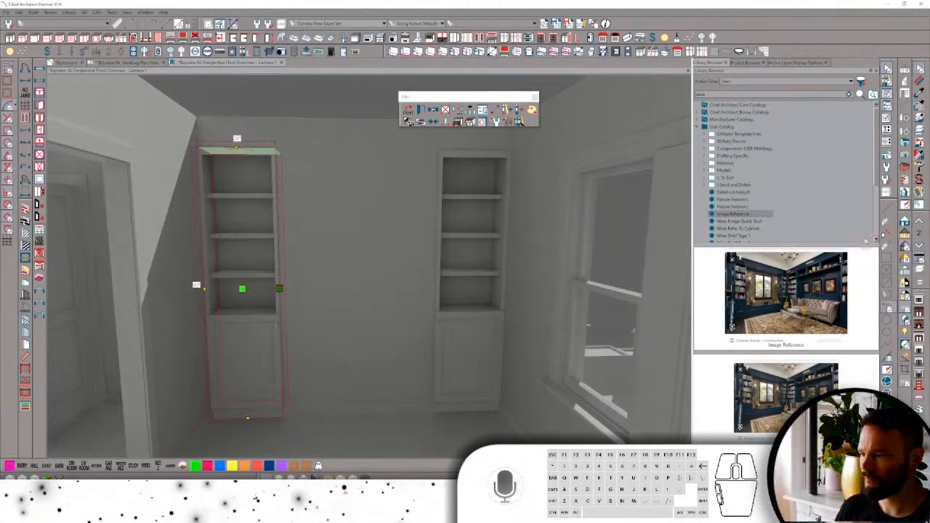
# Return the perspective overview to the standard color rendering and check the bookcases against the client's reference photo.
pyautogui.moveTo(654, 284); pyautogui.dragTo(521, 327, button='middle')
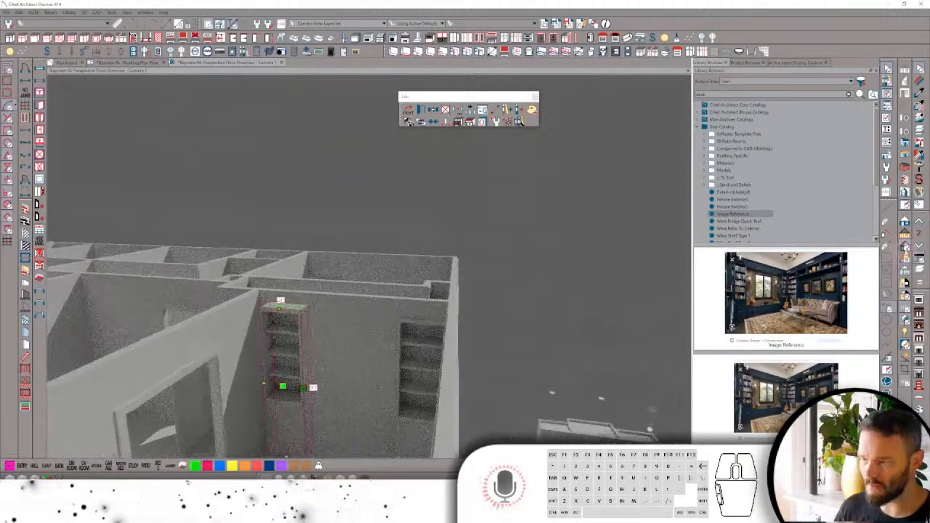
pyautogui.click(905, 223)
pyautogui.click(382, 380)
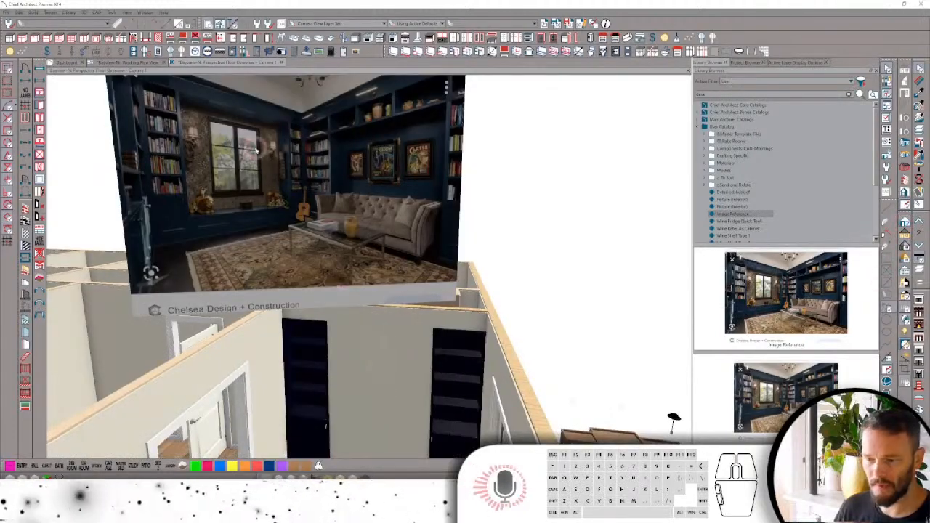
pyautogui.moveTo(266, 168); pyautogui.dragTo(325, 195, button='middle')
pyautogui.click(322, 208)
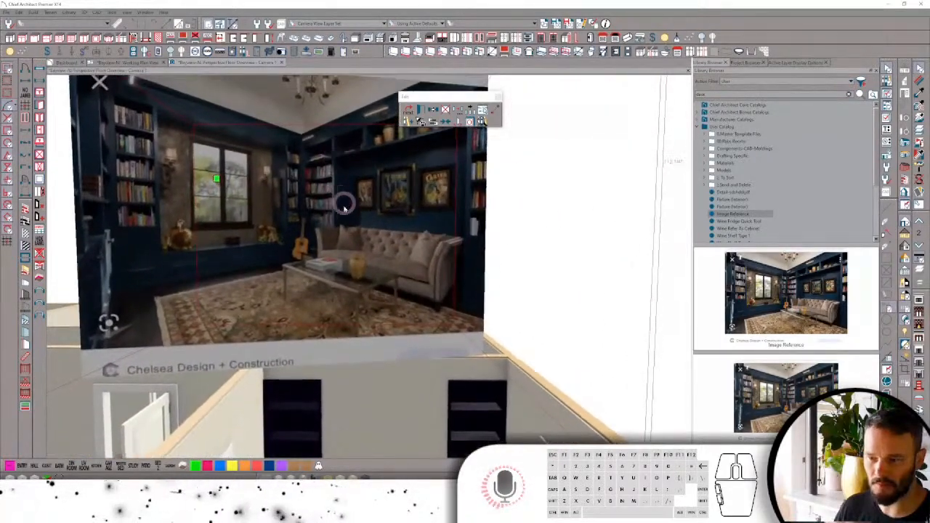
pyautogui.moveTo(344, 208); pyautogui.dragTo(377, 264)
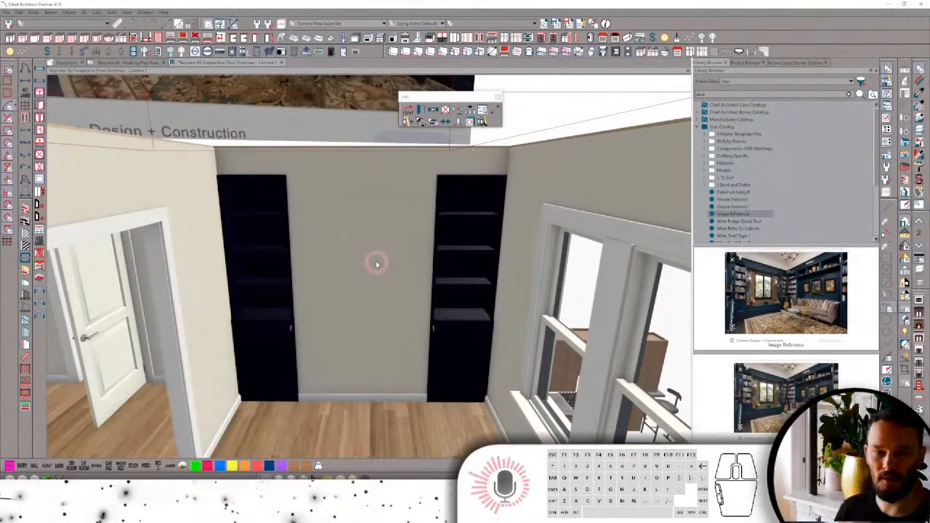
# Place a full-height cabinet in front of the wall between the two navy bookcases.
pyautogui.press('`')
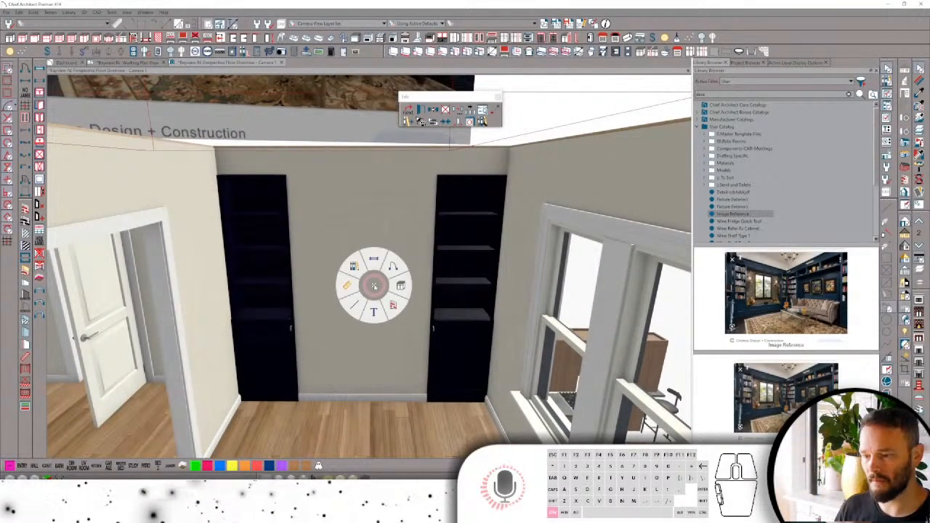
pyautogui.click(401, 285)
pyautogui.click(358, 314)
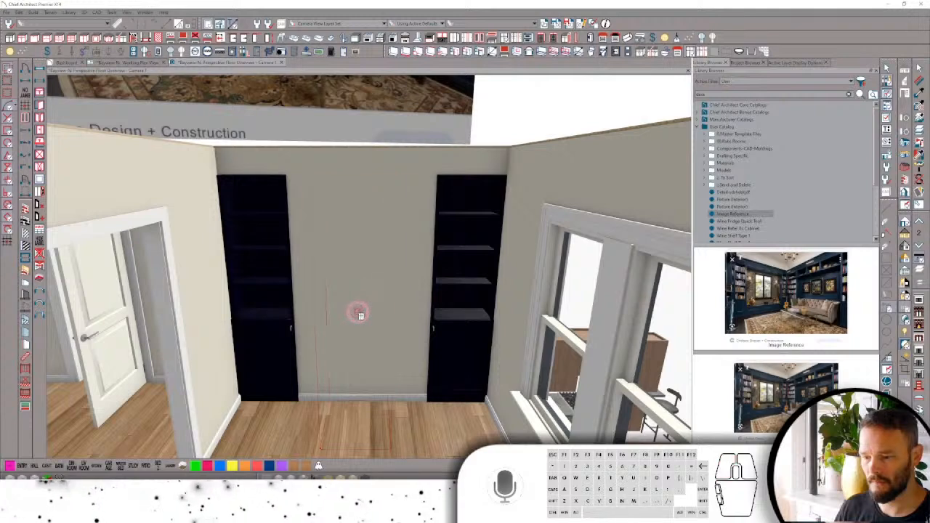
pyautogui.click(361, 273)
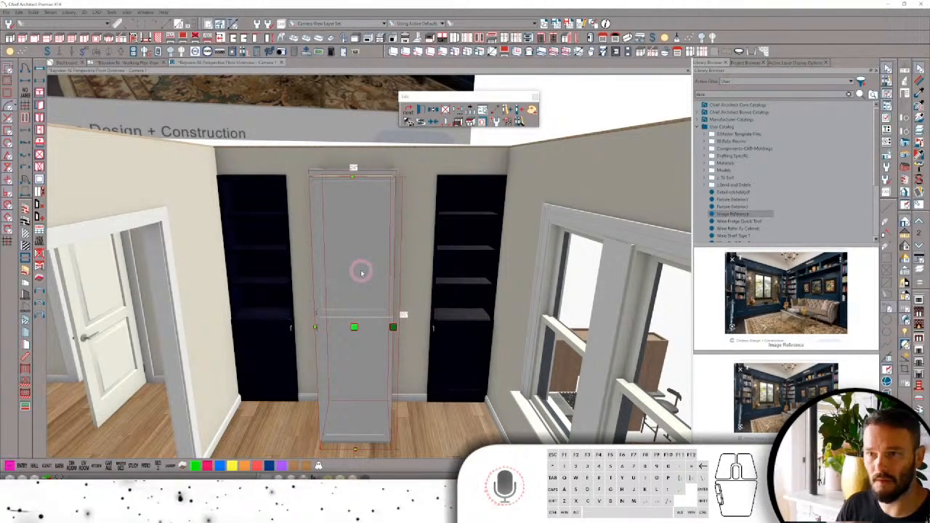
# Delete the crown molding profile from the new full-height cabinet's specification.
pyautogui.moveTo(361, 273); pyautogui.dragTo(339, 246, button='right')
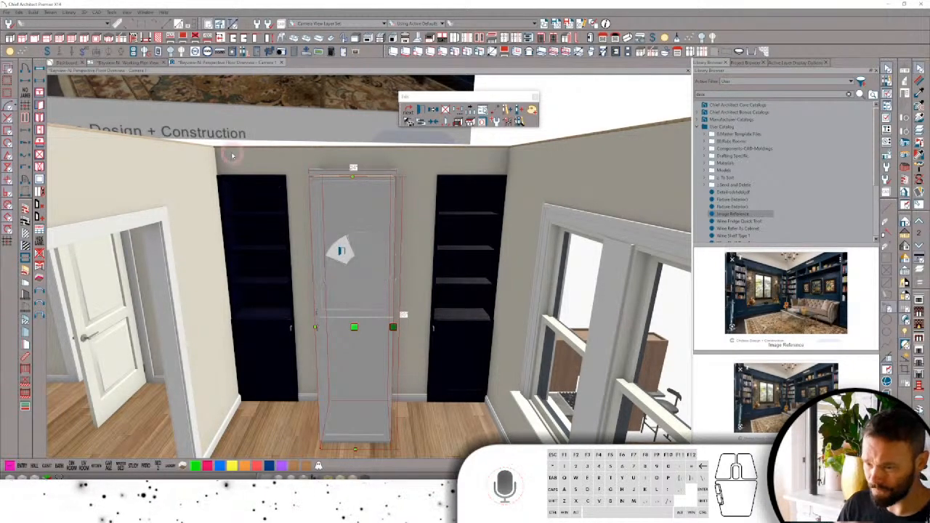
pyautogui.click(36, 115)
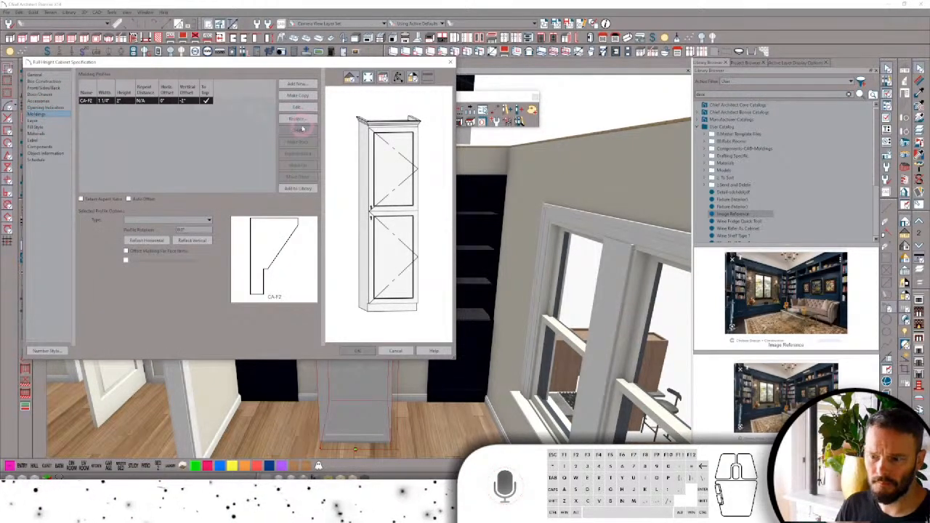
pyautogui.click(298, 129)
pyautogui.click(387, 150)
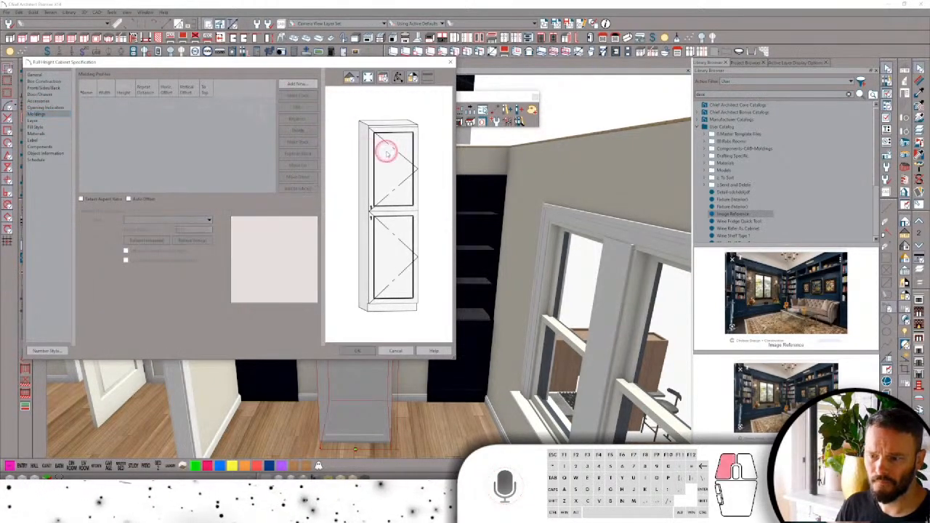
# Reduce the full-height cabinet's depth to a thin wall panel and apply the cabinet changes.
pyautogui.click(36, 74)
pyautogui.moveTo(161, 122); pyautogui.dragTo(109, 123)
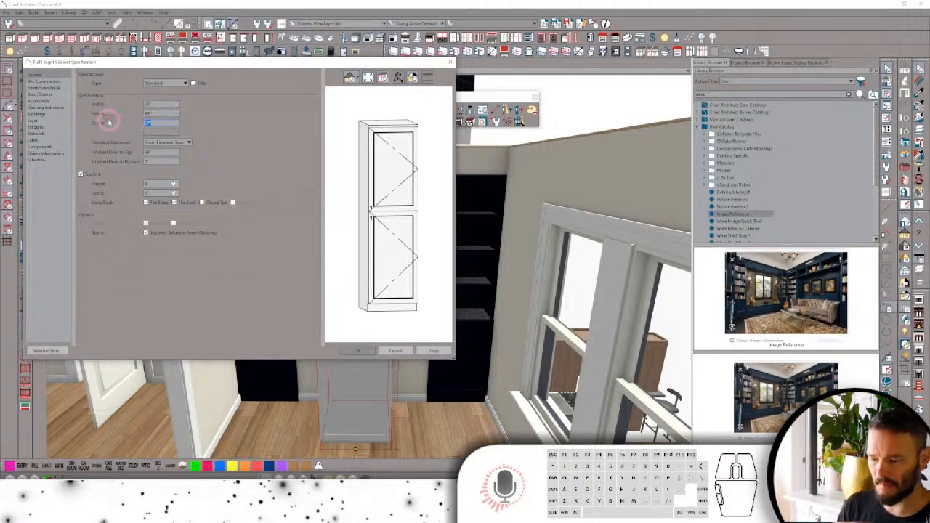
pyautogui.press('Tab')
pyautogui.press('capslock')
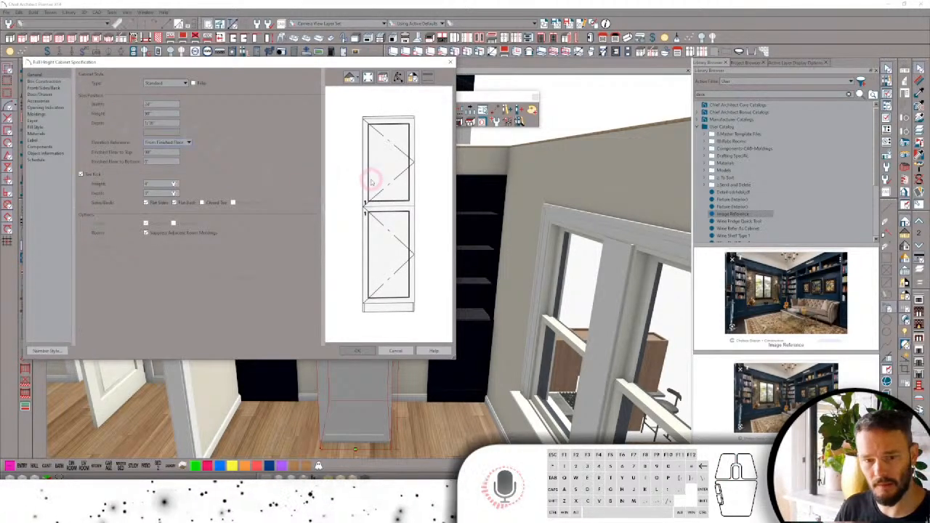
pyautogui.click(364, 350)
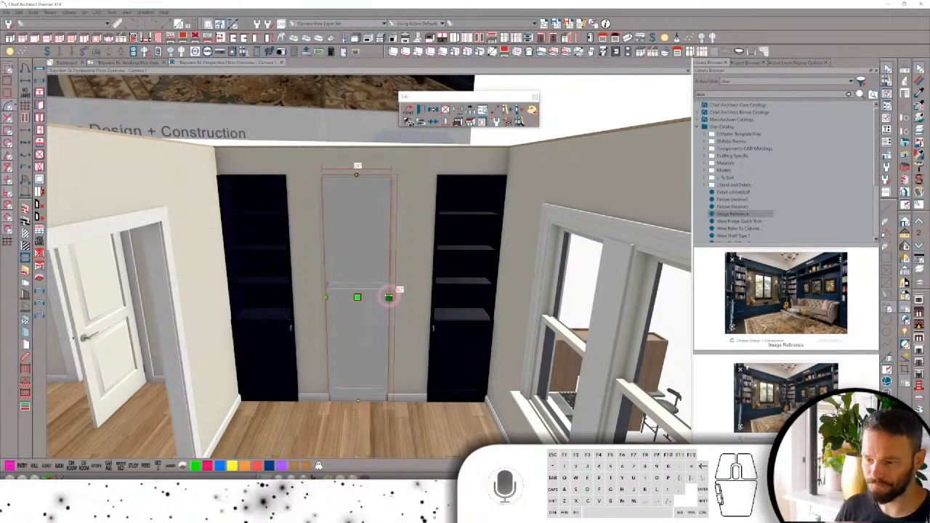
# Center the thin full-height cabinet on the wall and widen it to fill the space between the two bookcases.
pyautogui.press('i')
pyautogui.click(362, 411)
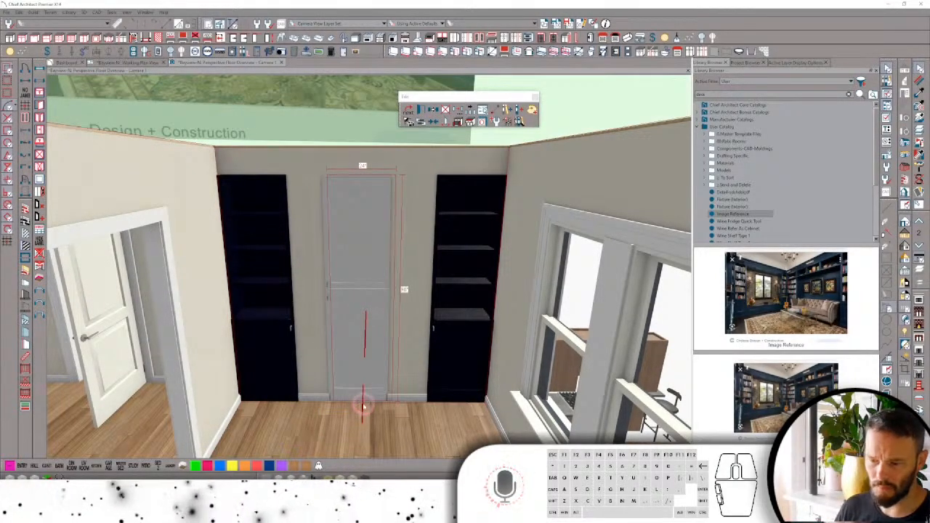
pyautogui.press('c')
pyautogui.moveTo(393, 298); pyautogui.dragTo(429, 297)
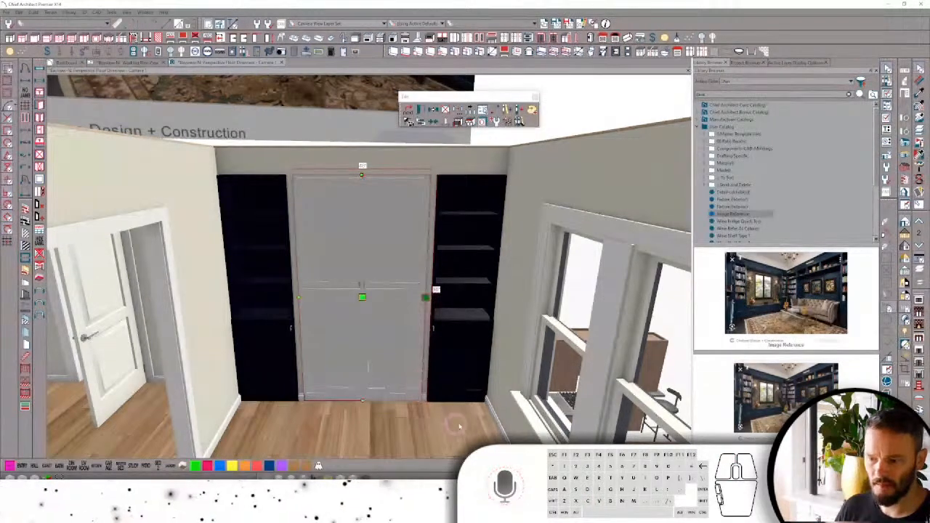
pyautogui.moveTo(459, 425); pyautogui.dragTo(412, 359, button='middle')
pyautogui.press('c')
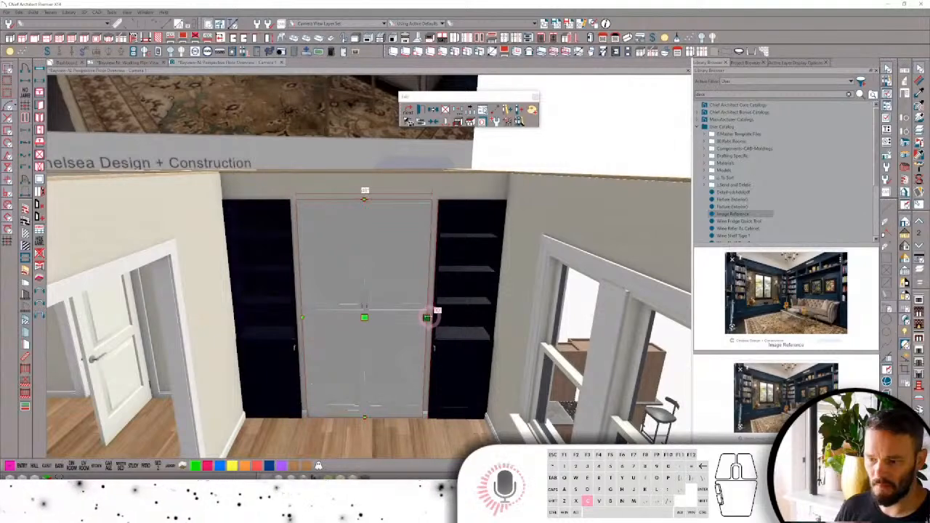
pyautogui.click(431, 317)
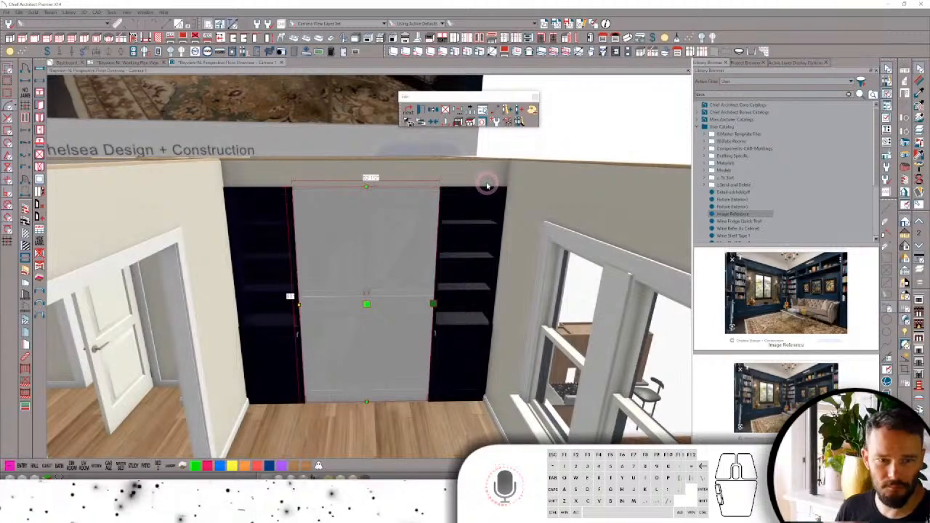
# Change the middle cabinet's upper front door item to Door - Panel with an item height of 12".
pyautogui.scroll(2, 365, 264)
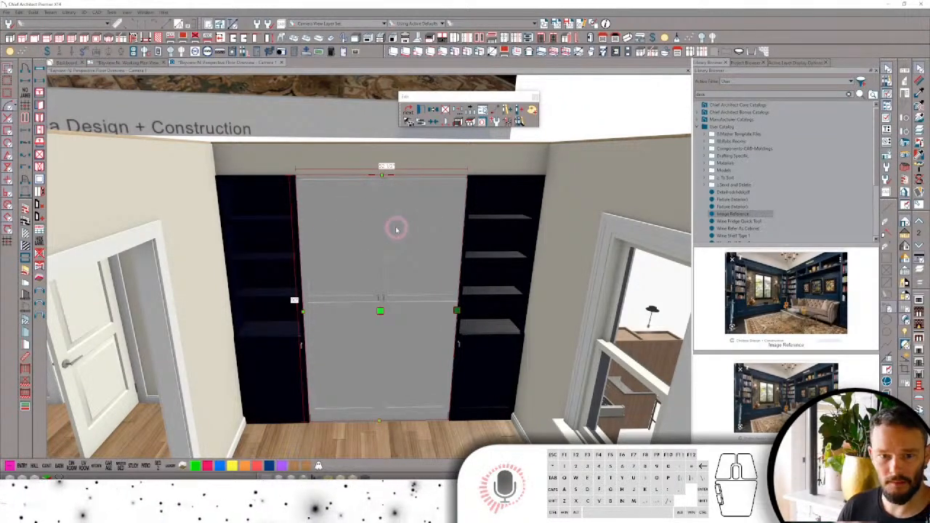
pyautogui.click(397, 240)
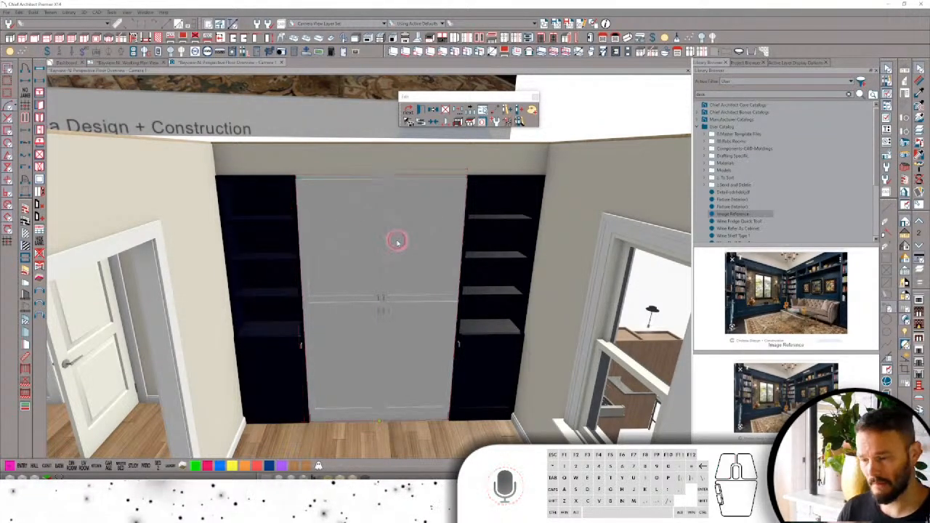
pyautogui.doubleClick(398, 241)
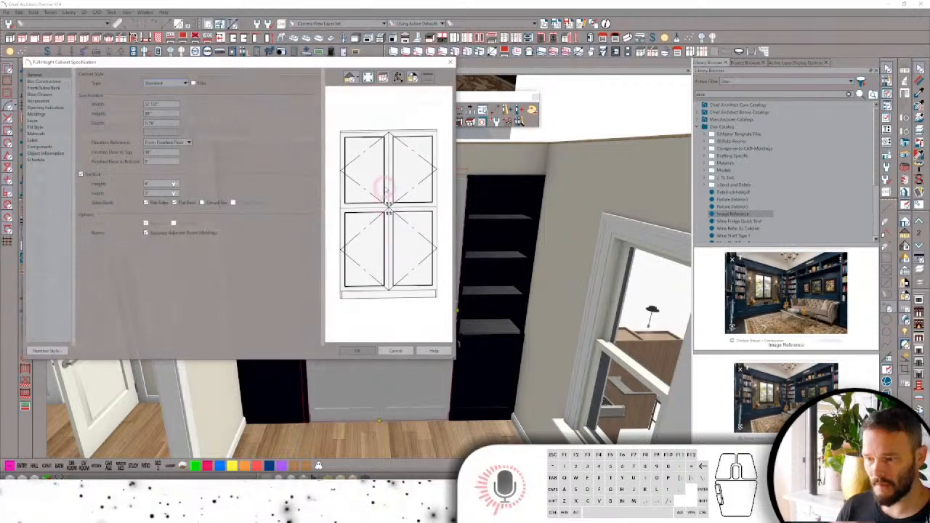
pyautogui.click(385, 183)
pyautogui.click(391, 223)
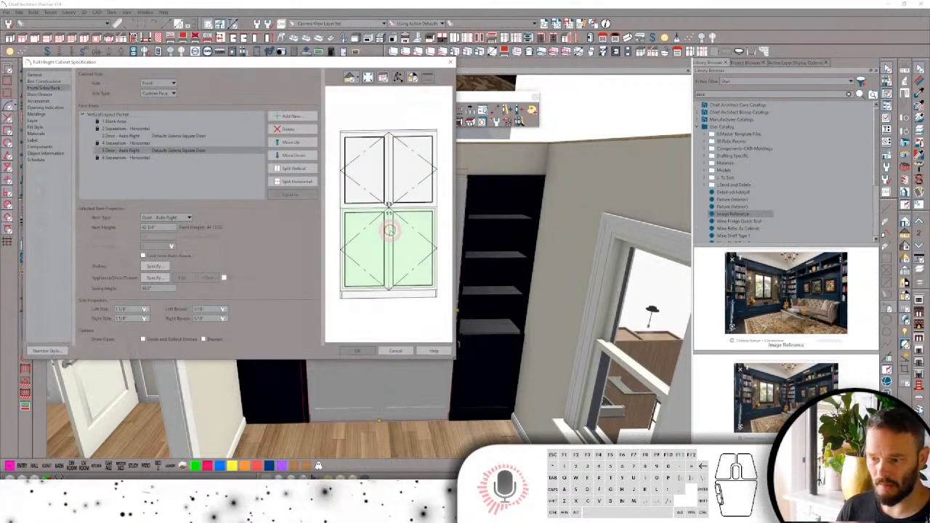
pyautogui.click(392, 171)
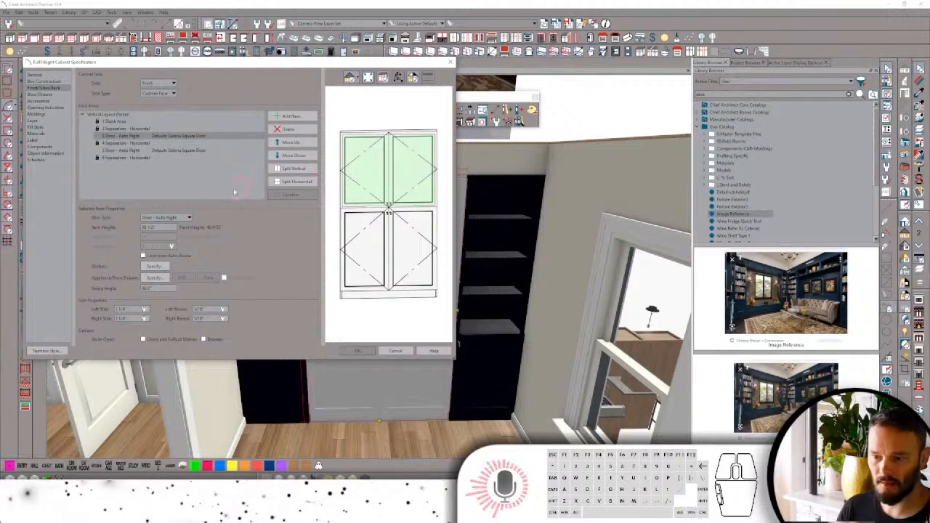
pyautogui.click(166, 217)
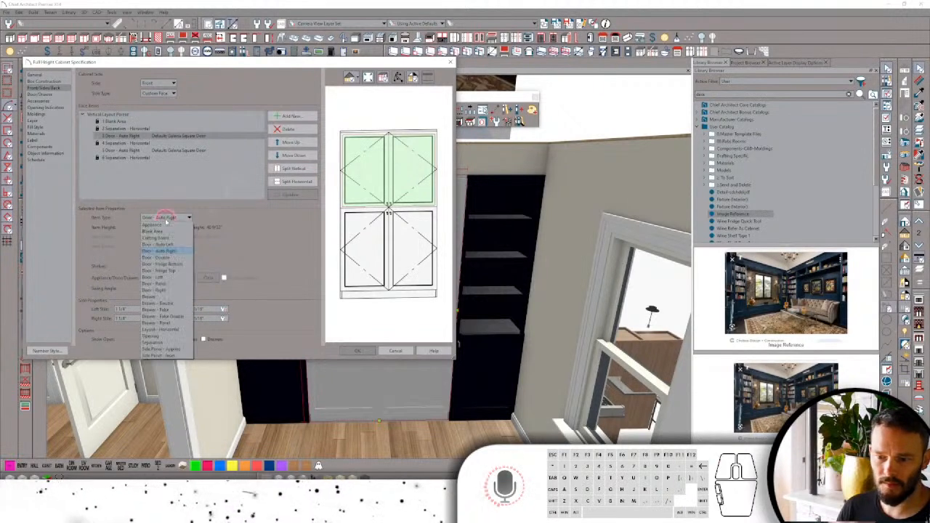
pyautogui.click(163, 284)
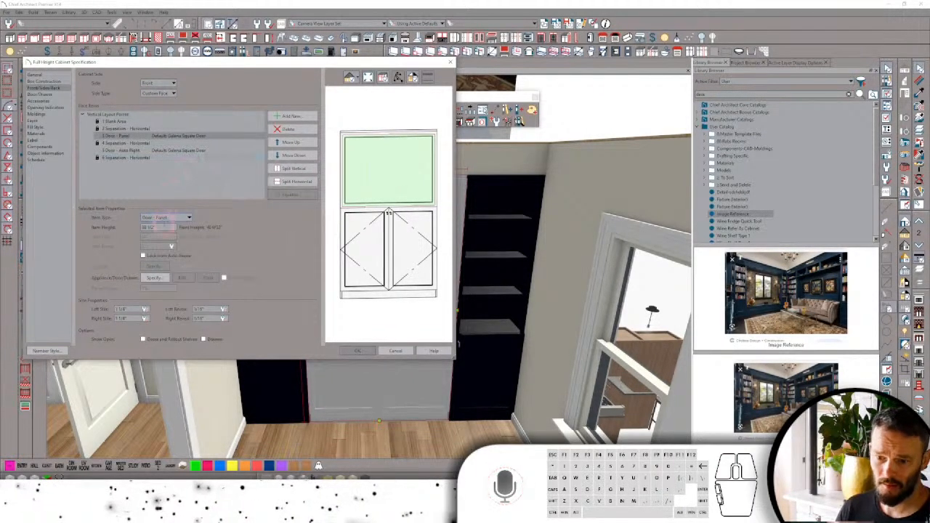
pyautogui.moveTo(161, 228); pyautogui.dragTo(122, 227)
pyautogui.press('Tab')
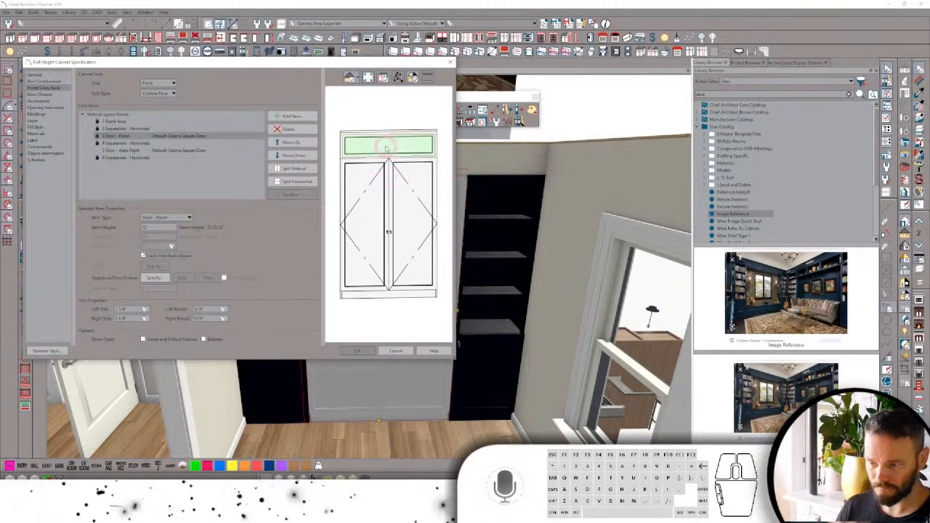
# Split the top door panel horizontally and set the upper piece's height to 12".
pyautogui.click(294, 181)
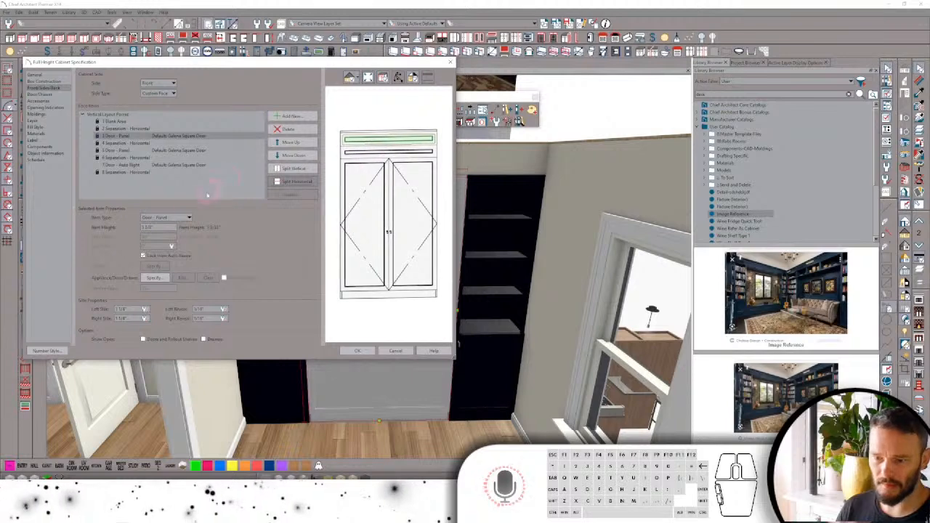
pyautogui.moveTo(165, 227); pyautogui.dragTo(134, 232)
pyautogui.write('12')
pyautogui.press('Tab')
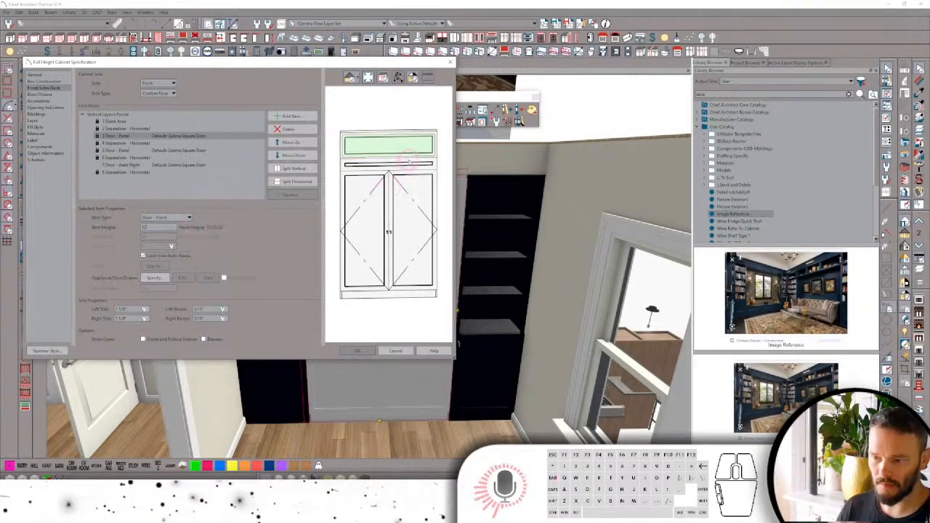
# Set the item height of the narrow door panel below the 12" top panel to 54".
pyautogui.click(402, 167)
pyautogui.click(402, 167)
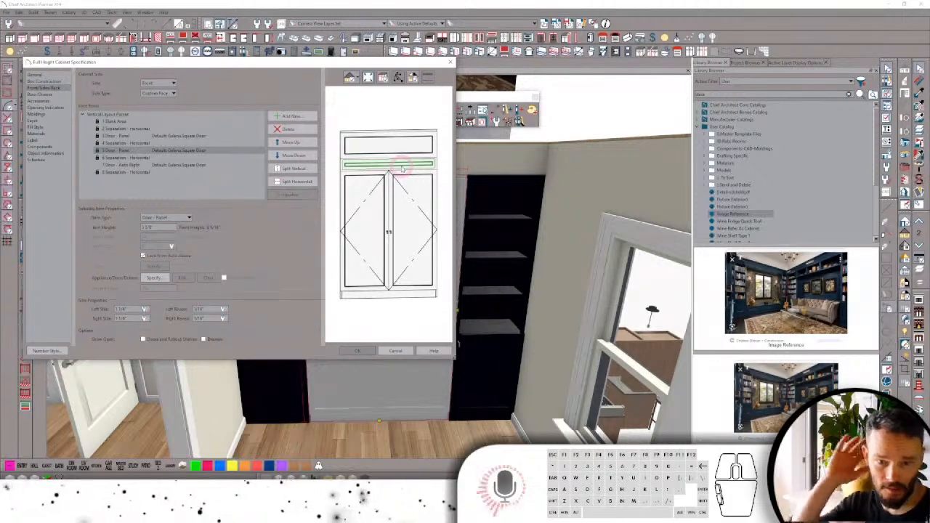
pyautogui.press('Tab')
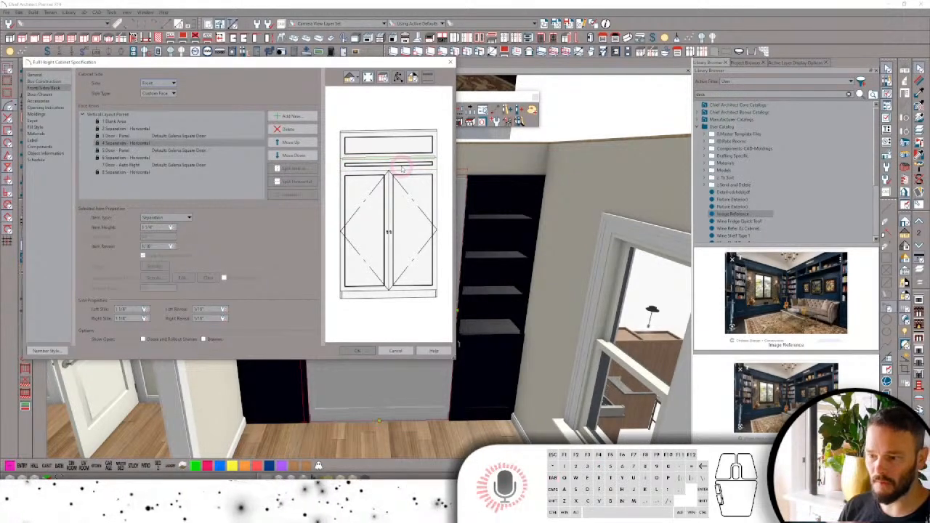
pyautogui.click(386, 167)
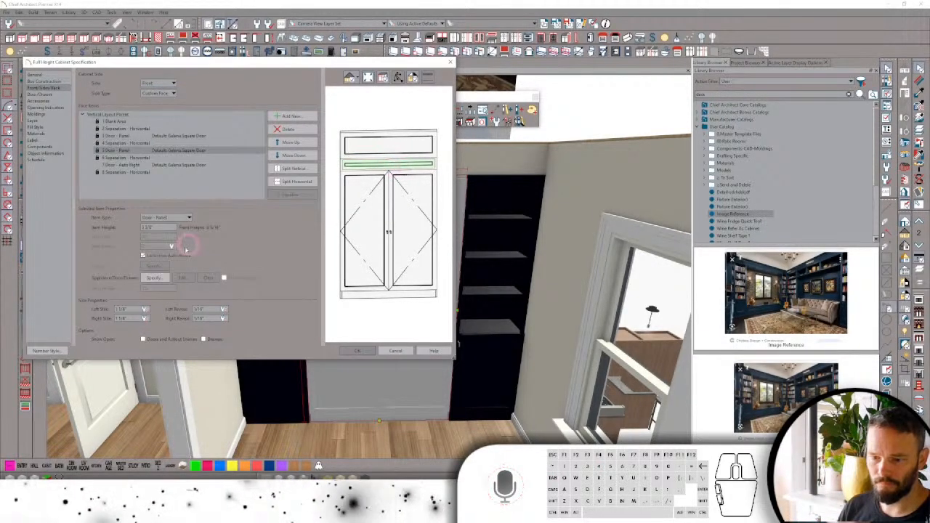
pyautogui.click(380, 223)
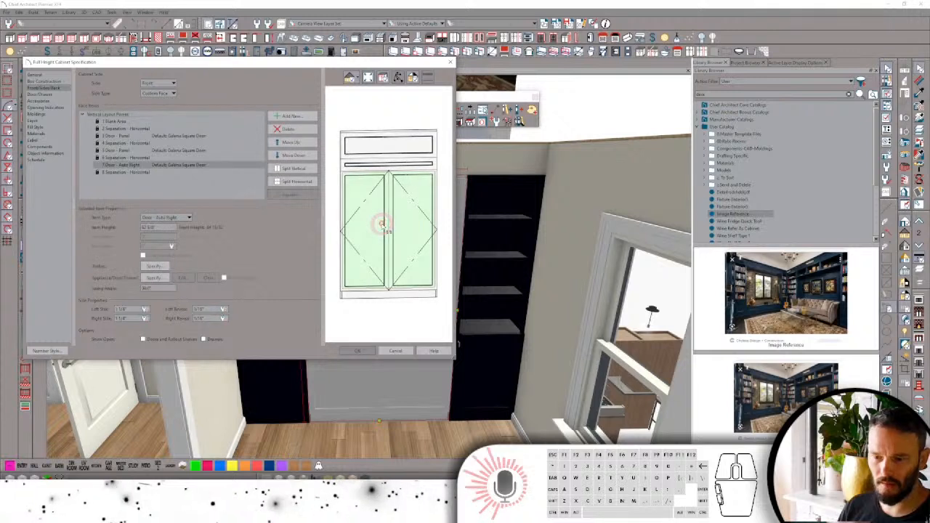
pyautogui.click(367, 165)
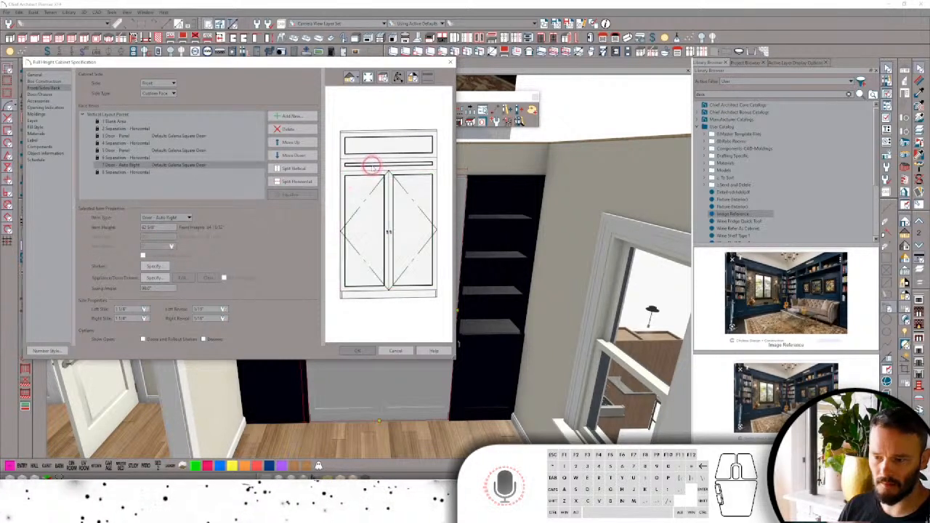
pyautogui.doubleClick(148, 228)
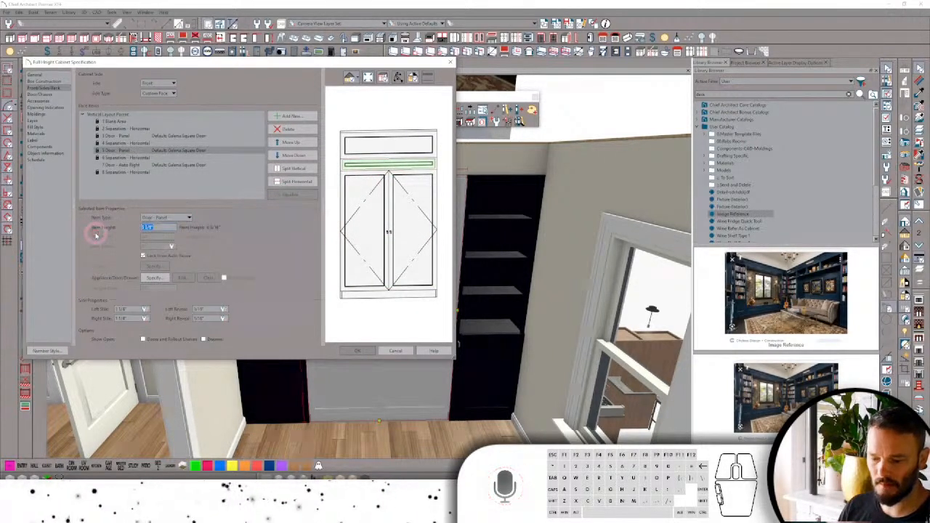
pyautogui.write('24')
pyautogui.press('Tab')
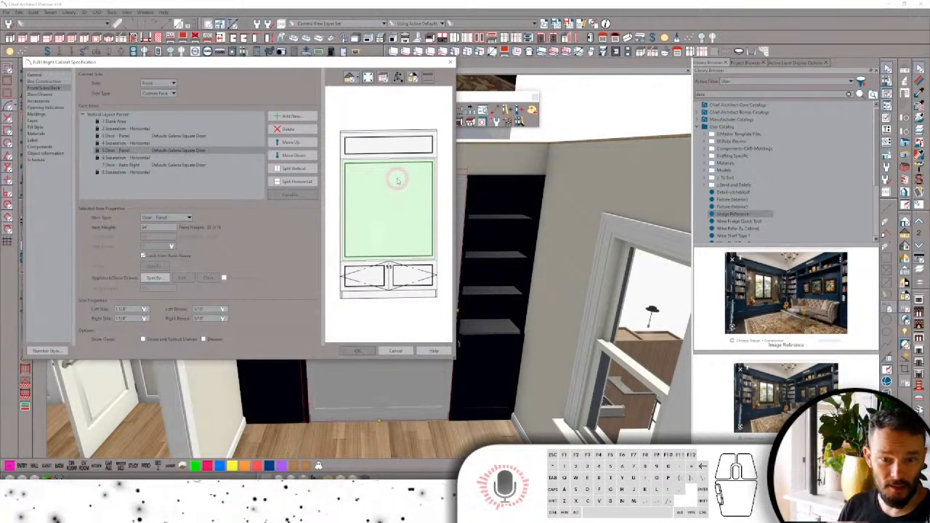
# Change the bottom door item to Door - Panel and split it vertically into two panels.
pyautogui.click(399, 274)
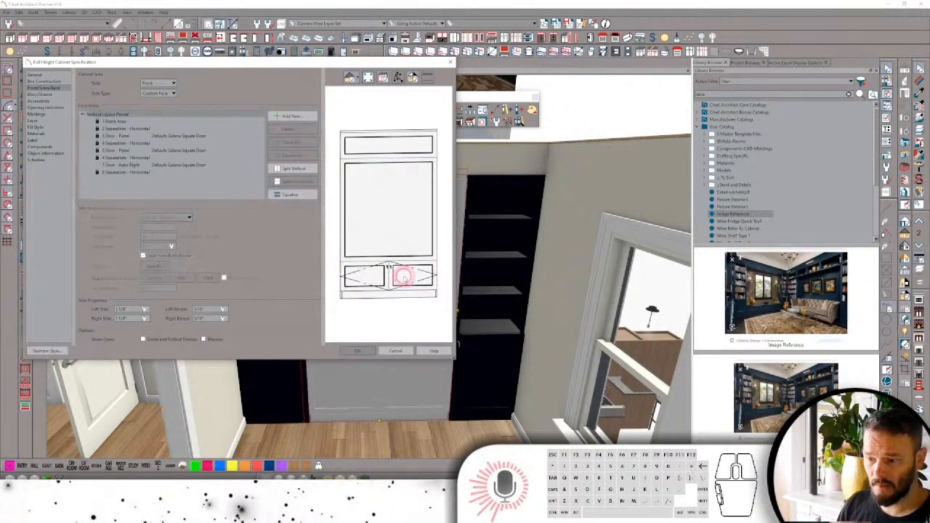
pyautogui.click(167, 220)
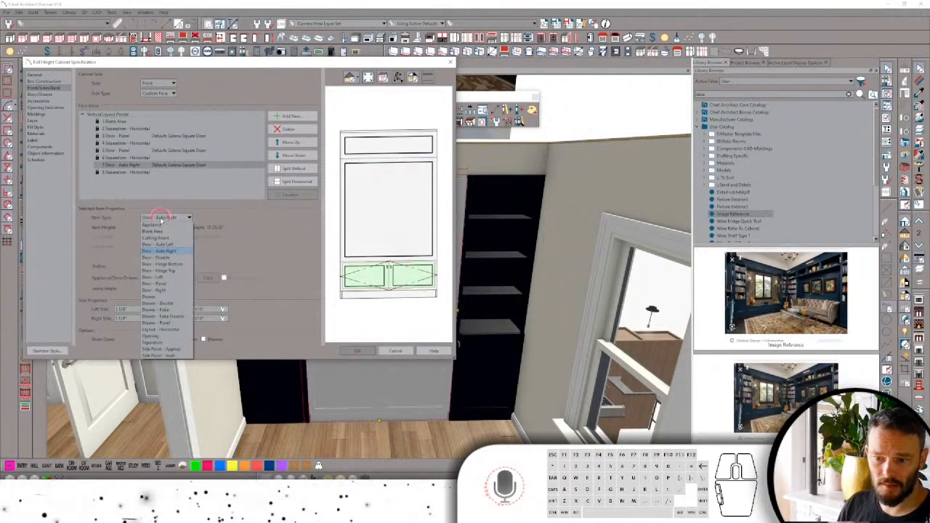
pyautogui.click(172, 283)
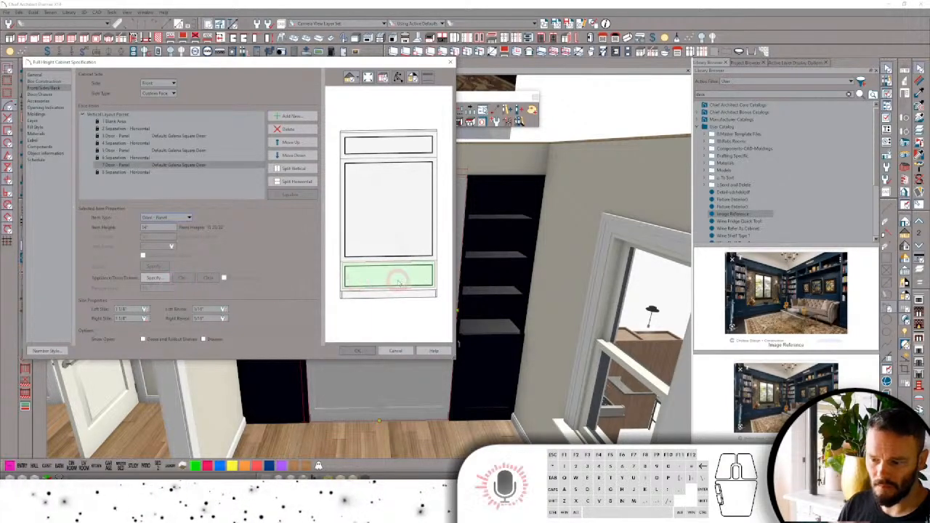
pyautogui.click(289, 169)
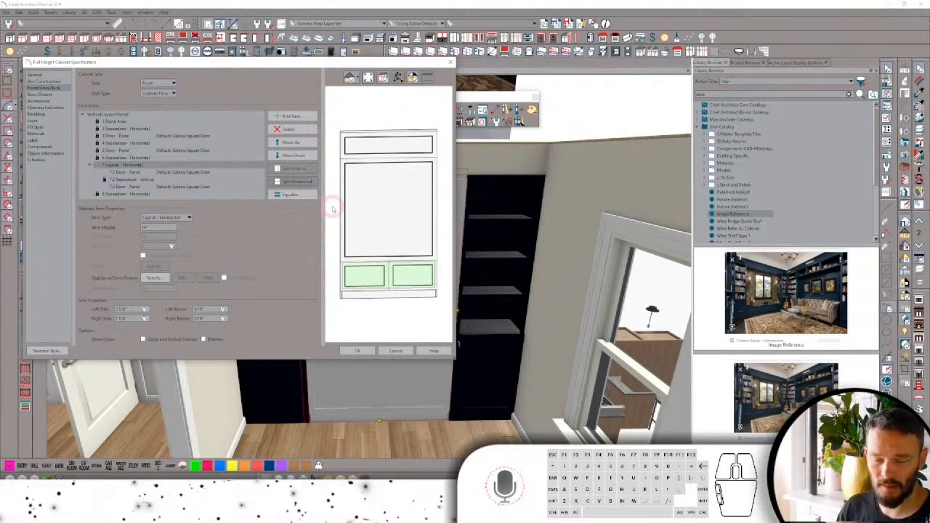
# Split the tall middle door panel vertically in two, then split its left half vertically again.
pyautogui.click(409, 204)
pyautogui.click(404, 184)
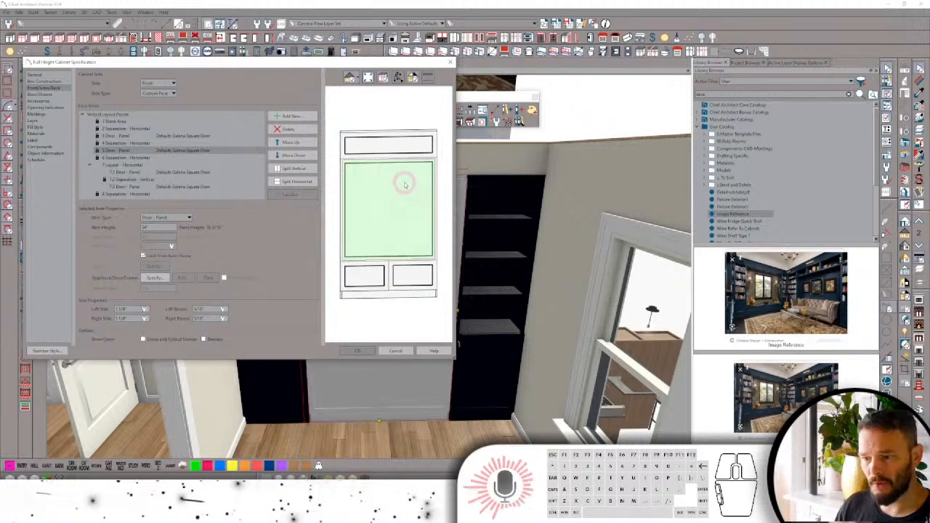
pyautogui.click(362, 178)
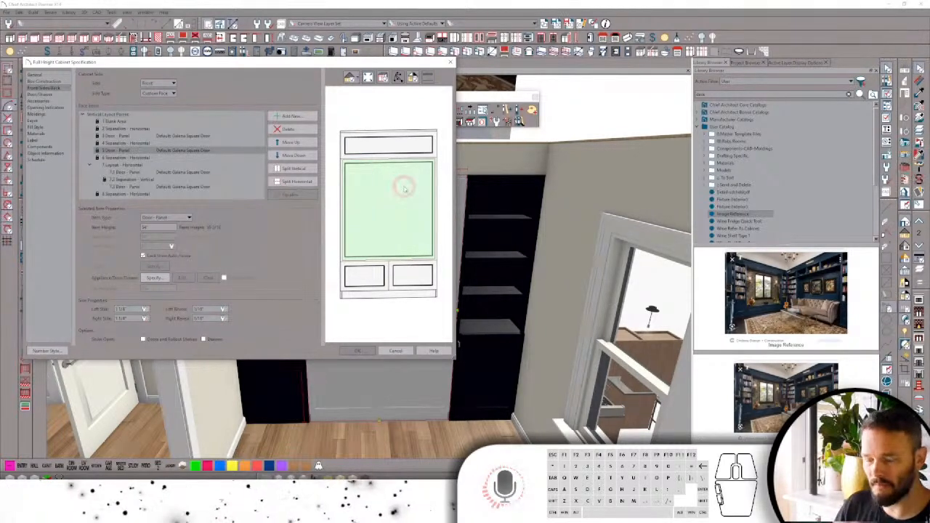
pyautogui.click(288, 169)
pyautogui.click(358, 189)
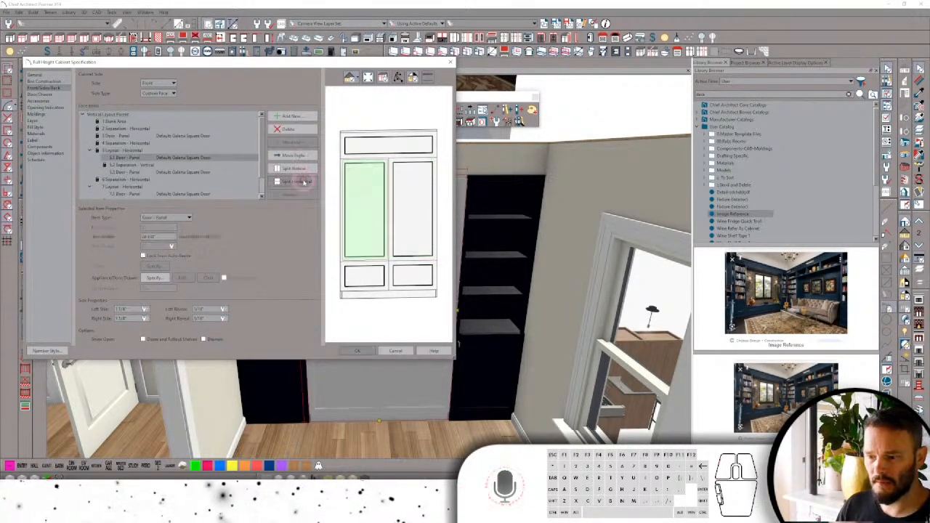
pyautogui.click(291, 169)
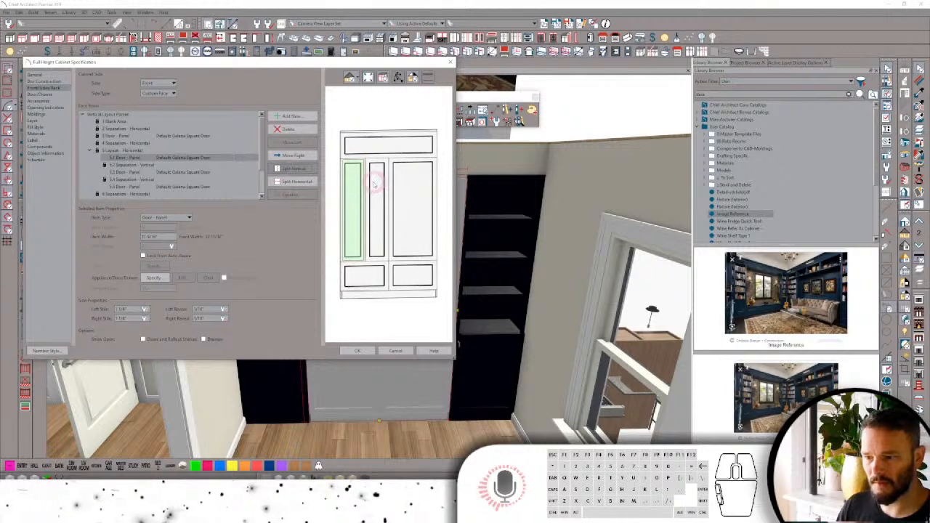
# Move the wide right door panel left so it sits between the two narrow panels.
pyautogui.click(423, 190)
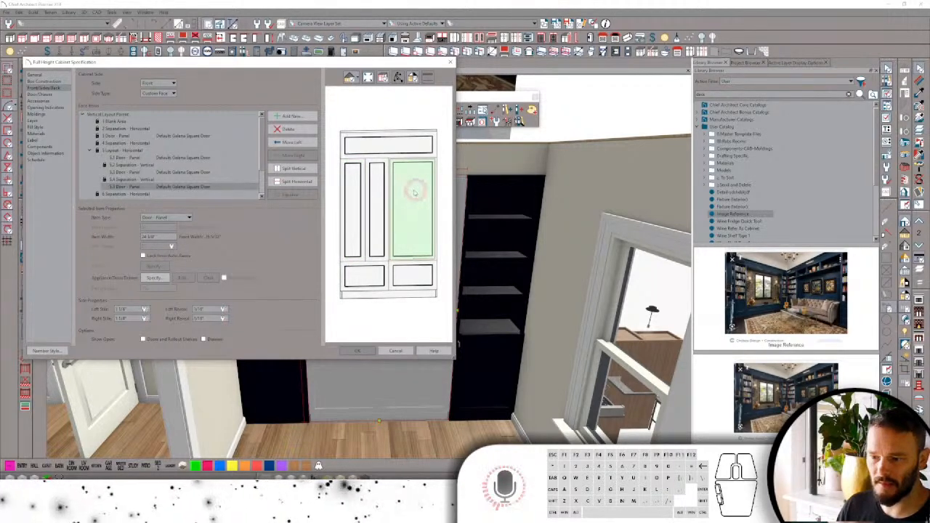
pyautogui.click(285, 148)
pyautogui.click(286, 145)
pyautogui.click(285, 146)
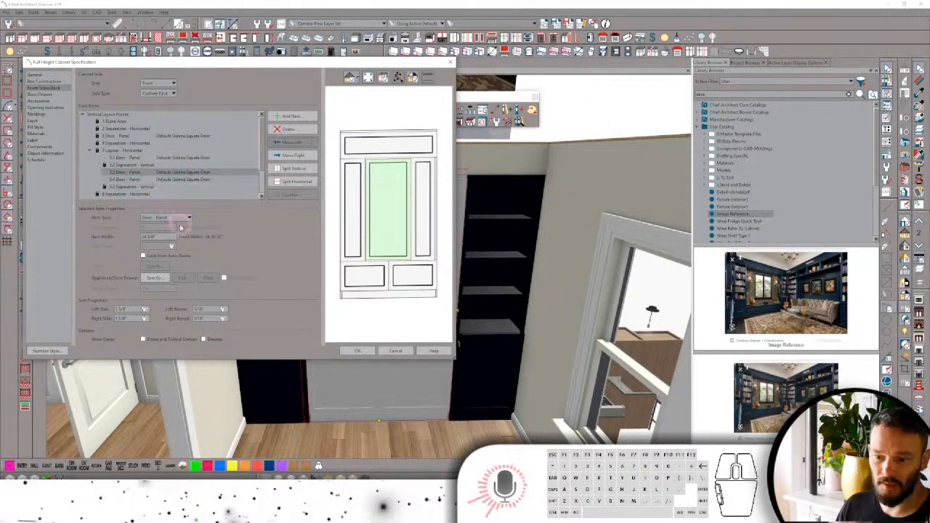
# Set the item width of the wide center door panel to 46".
pyautogui.moveTo(165, 237); pyautogui.dragTo(110, 238)
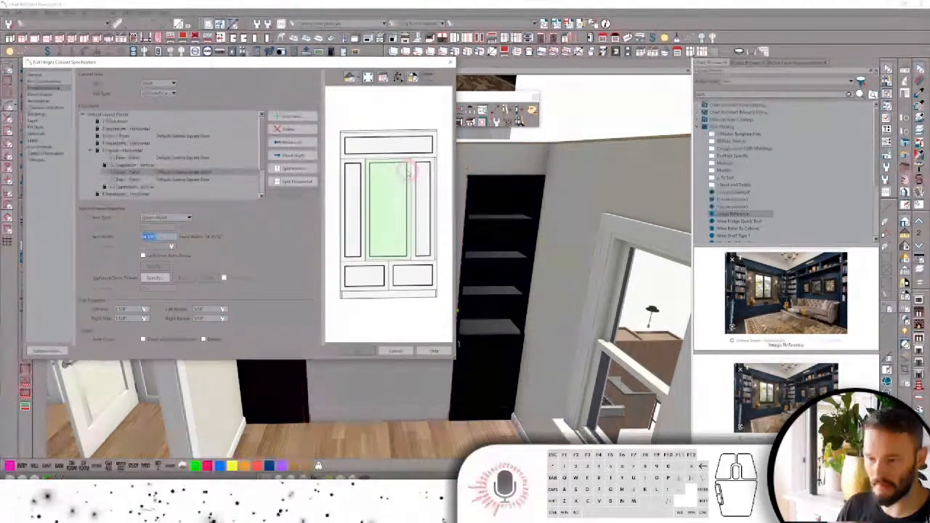
pyautogui.click(45, 75)
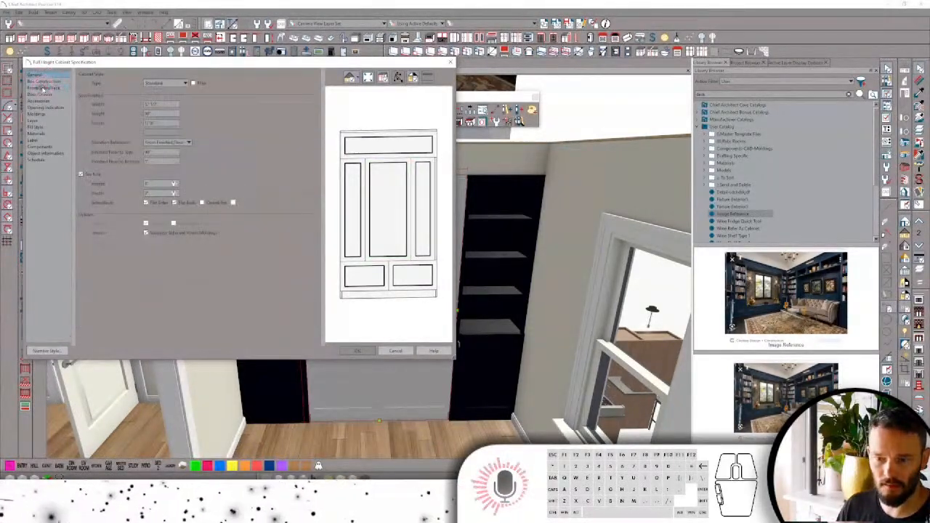
pyautogui.click(44, 88)
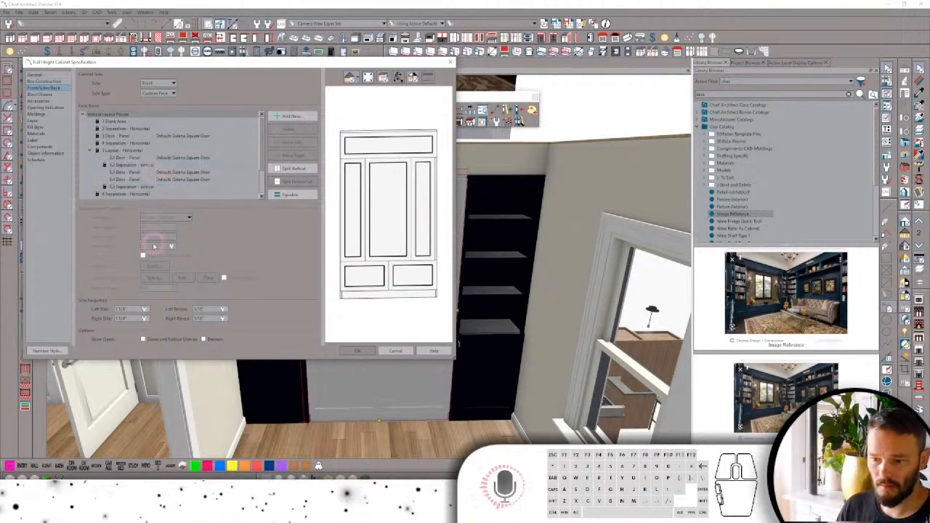
pyautogui.click(394, 187)
pyautogui.moveTo(163, 238); pyautogui.dragTo(144, 238)
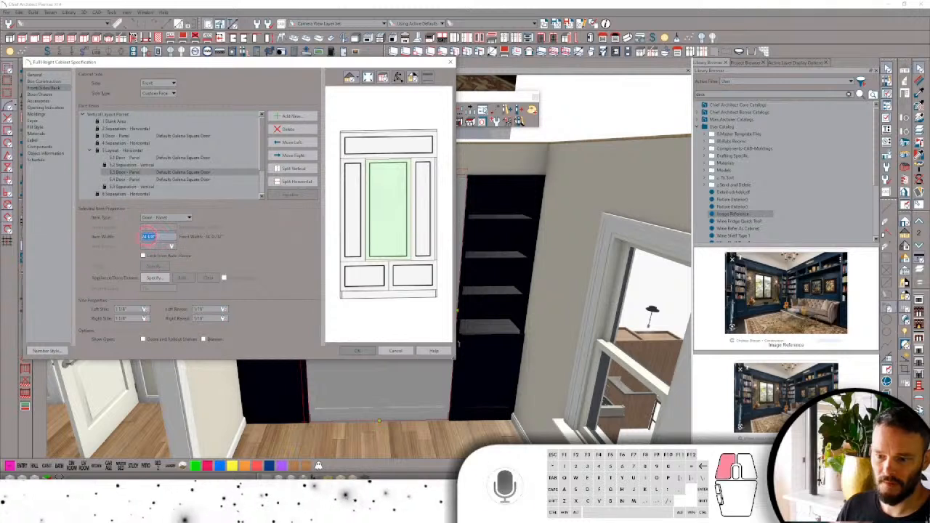
pyautogui.write('48')
pyautogui.press('Tab')
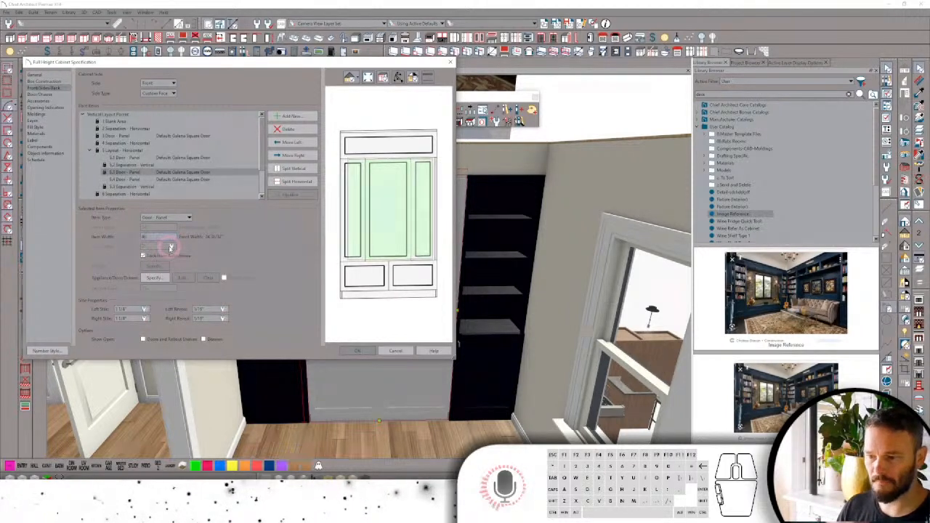
# Try to equalize the items in the horizontal layout of the tall middle section.
pyautogui.click(432, 189)
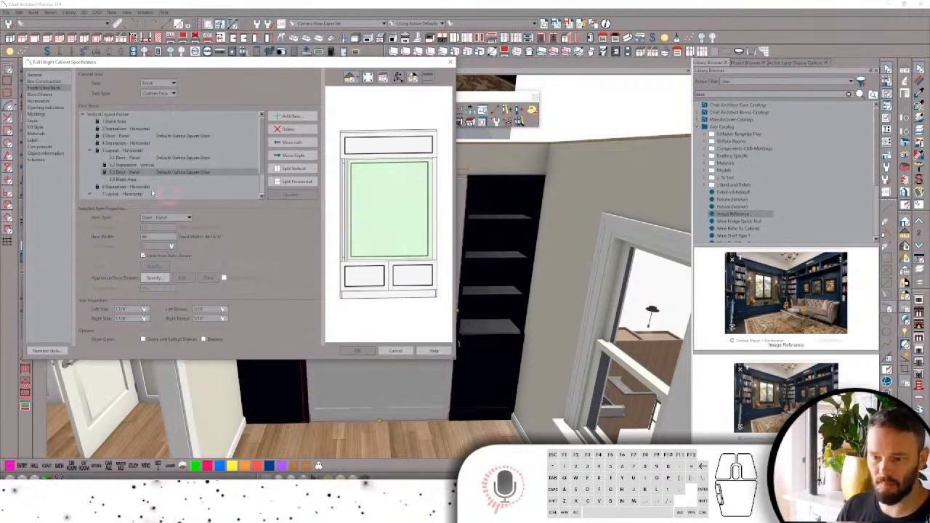
pyautogui.click(129, 150)
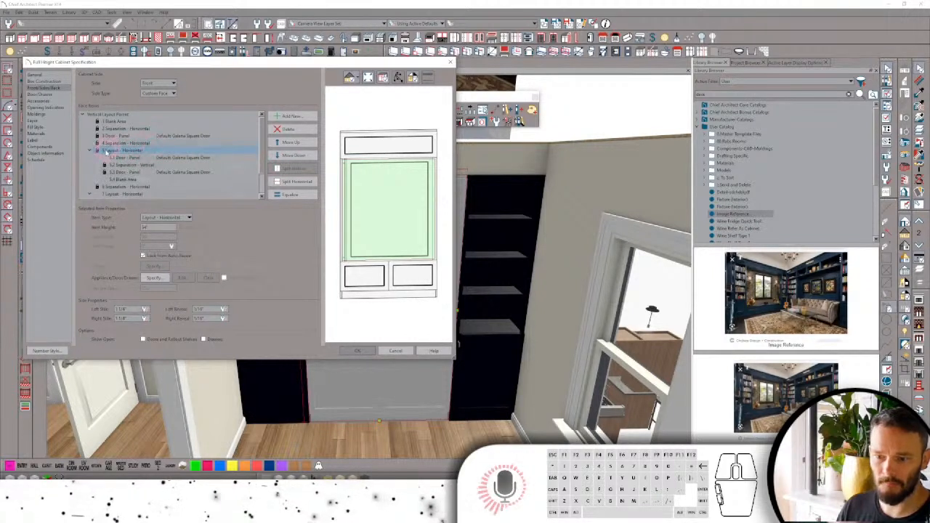
pyautogui.click(287, 195)
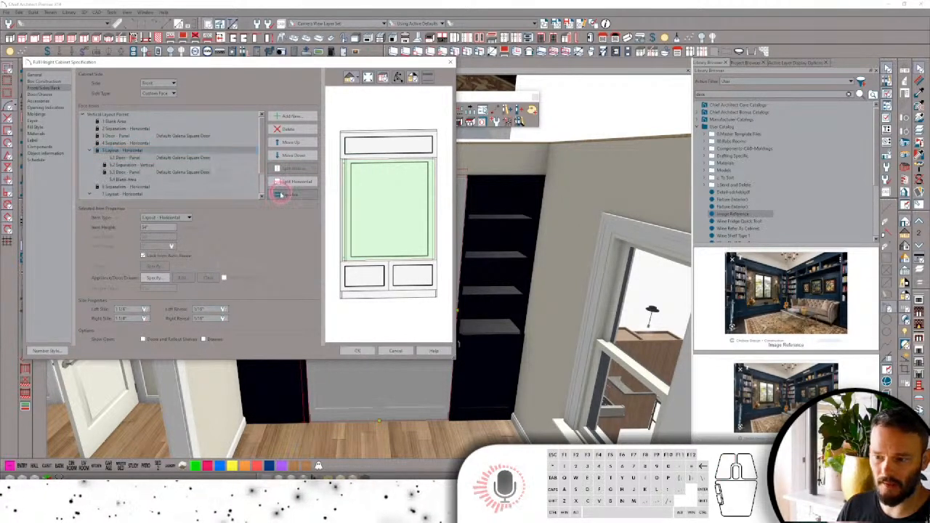
# Reduce the item width of the wide door panel in the middle section to 42".
pyautogui.click(375, 209)
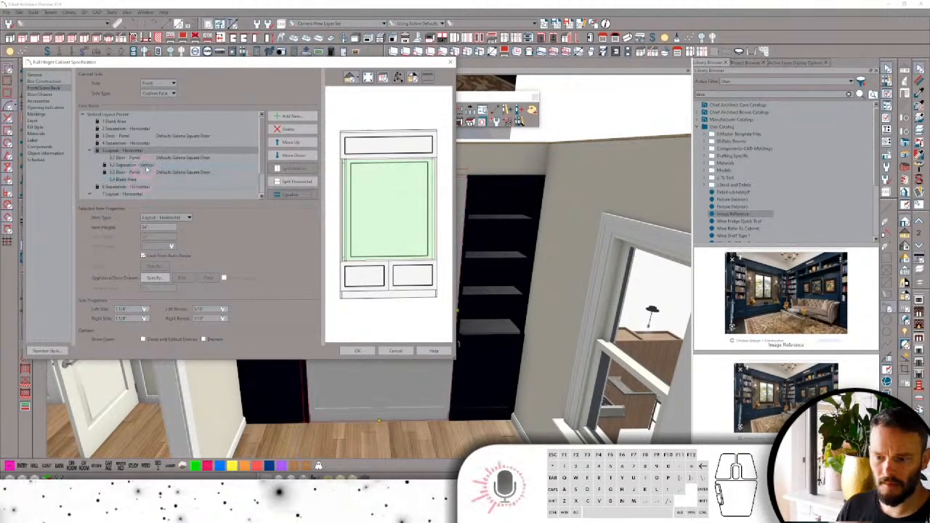
pyautogui.click(146, 172)
pyautogui.click(371, 190)
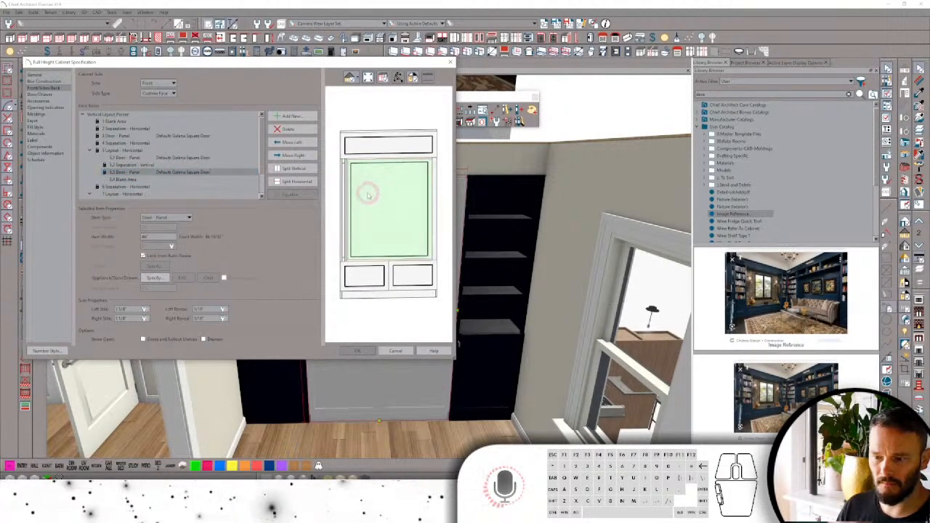
pyautogui.click(148, 236)
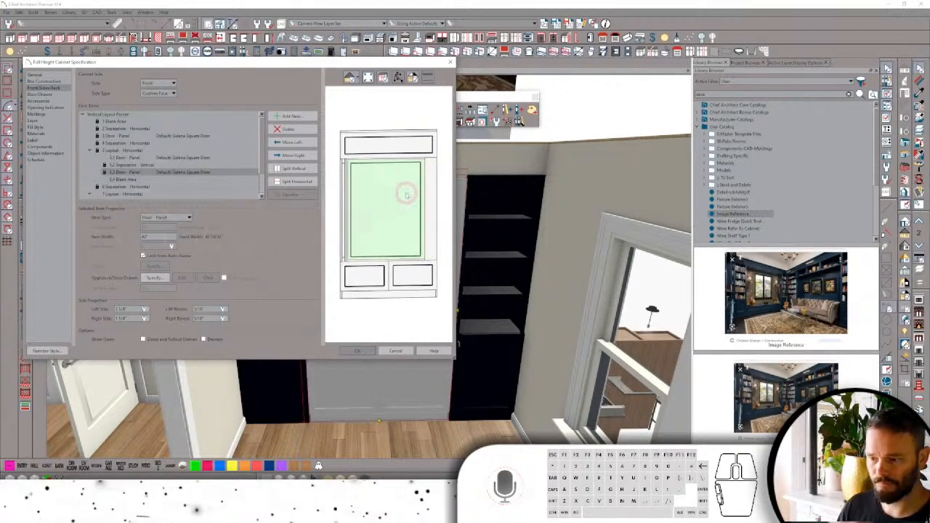
# Move the wide door panel right past the blank area, then move it back left.
pyautogui.click(429, 175)
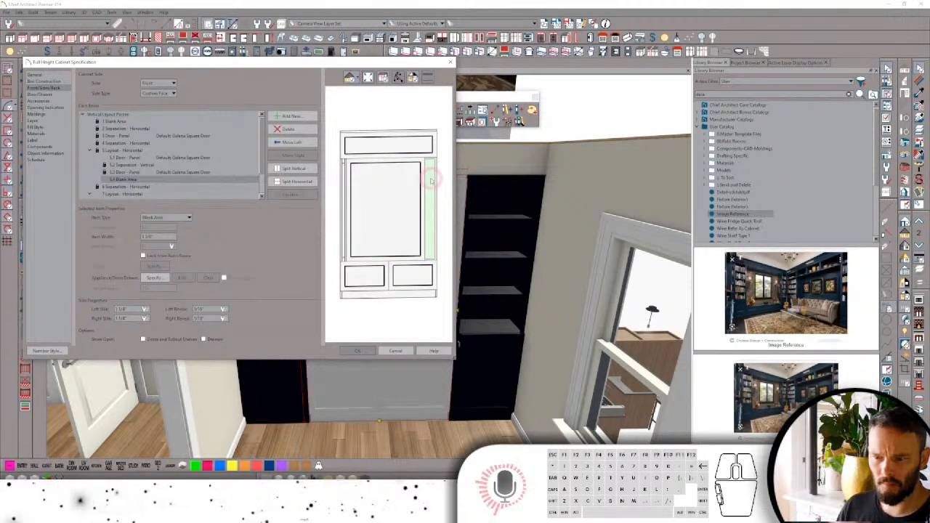
pyautogui.click(134, 172)
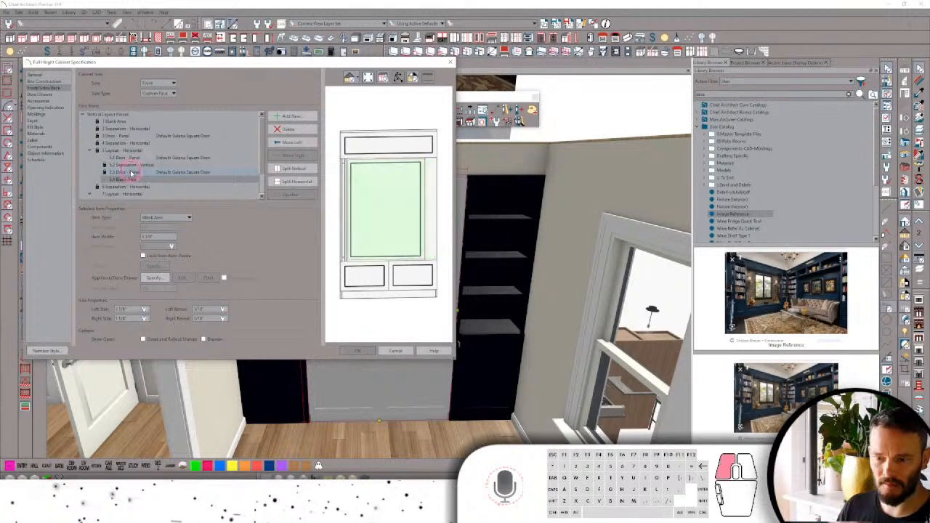
pyautogui.click(290, 156)
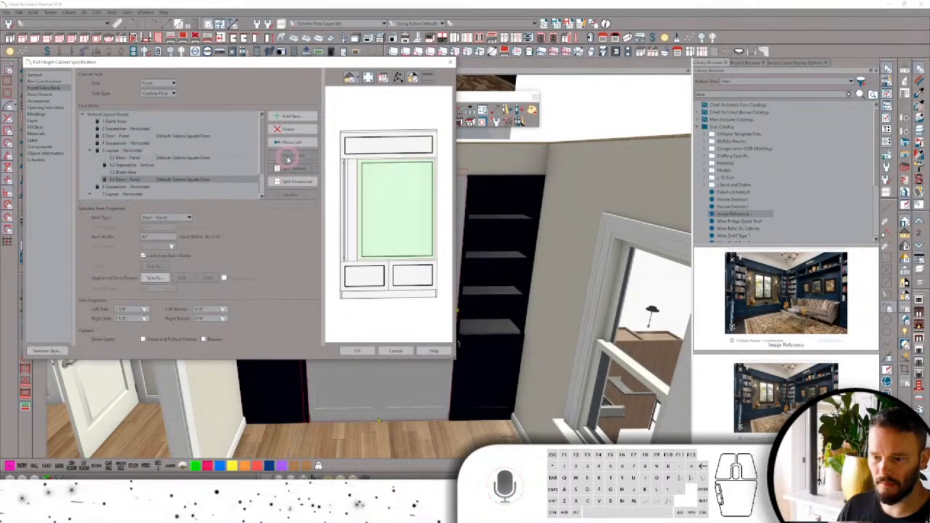
pyautogui.click(291, 142)
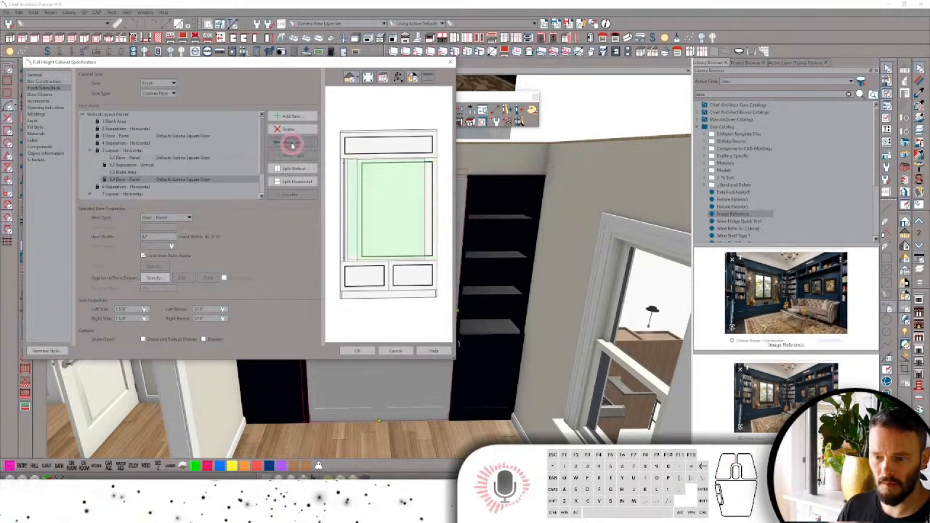
# Delete the vertical separation between the narrow left door panel and the wide door panel.
pyautogui.click(131, 158)
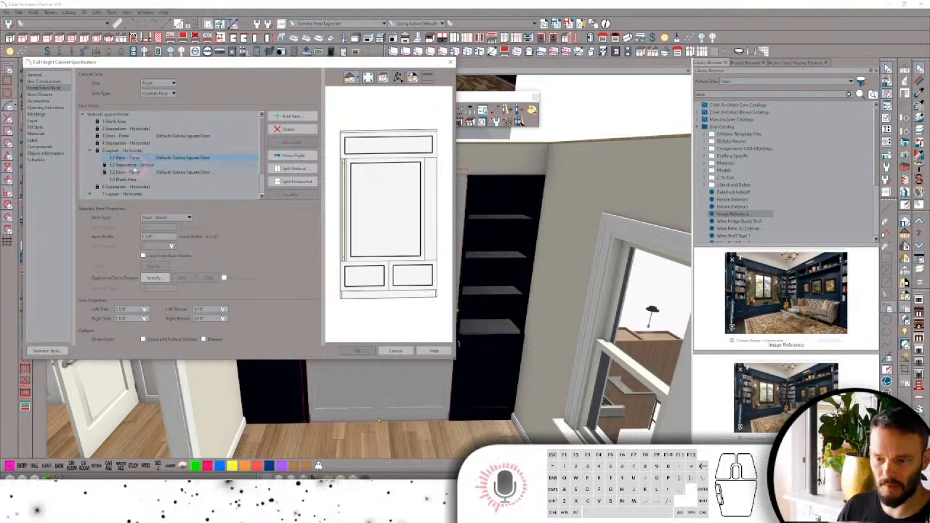
pyautogui.click(131, 165)
pyautogui.click(287, 129)
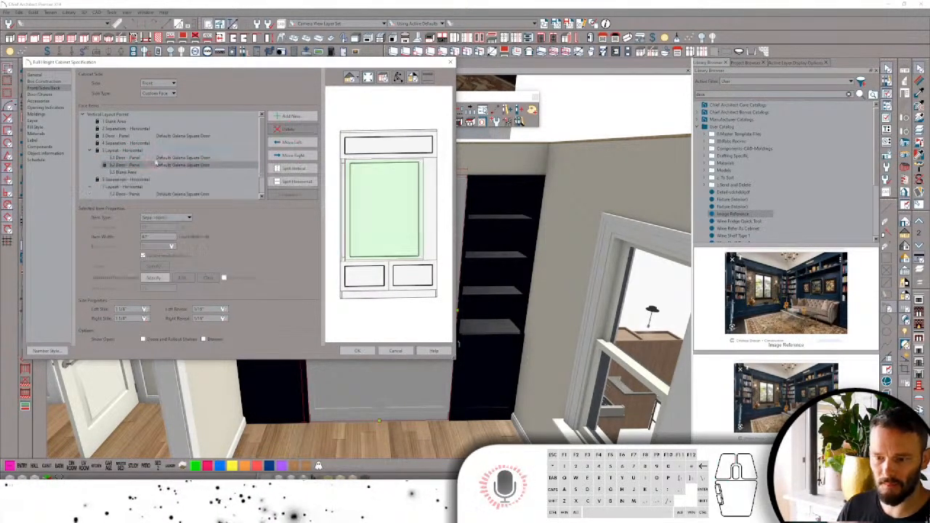
# Change the blank area beside the wide door panel in the tall middle section to a door panel.
pyautogui.click(131, 172)
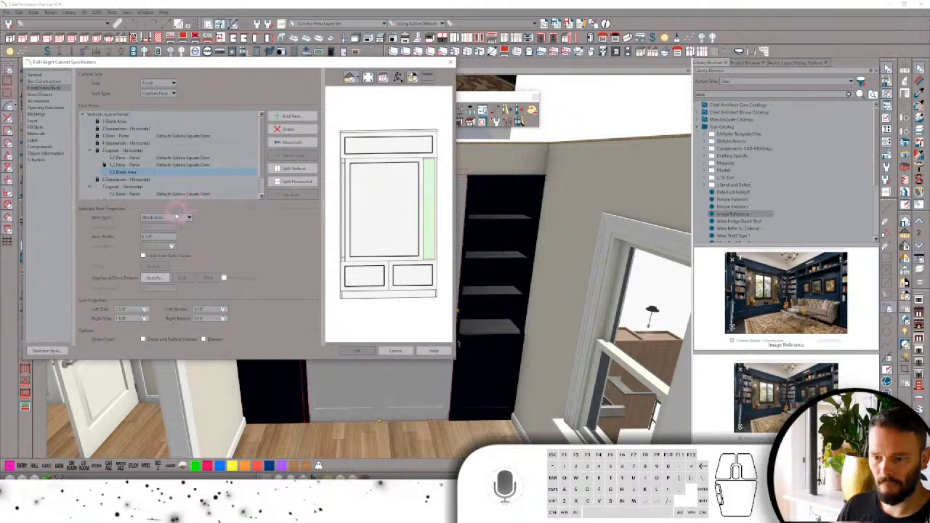
pyautogui.click(176, 217)
pyautogui.click(164, 287)
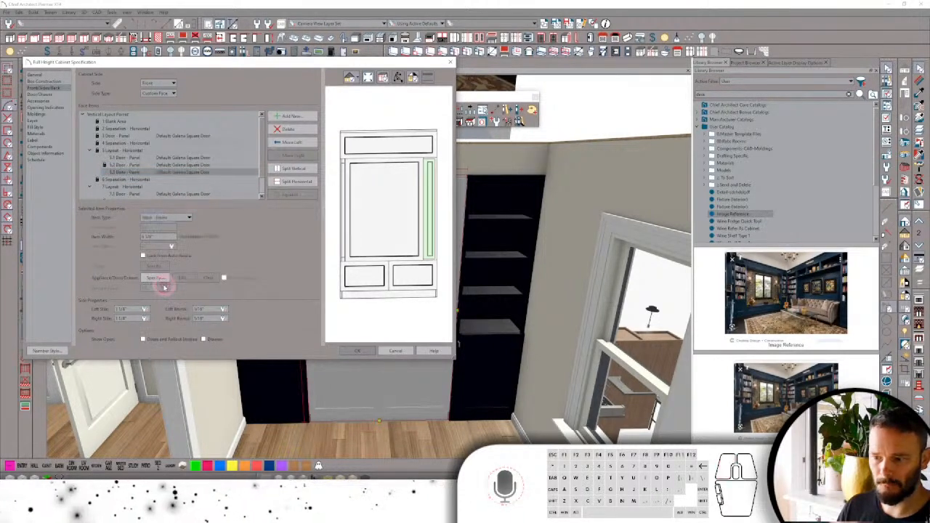
# Equalize the items in the tall middle section's horizontal layout so both narrow side panels match around the wide panel.
pyautogui.click(127, 151)
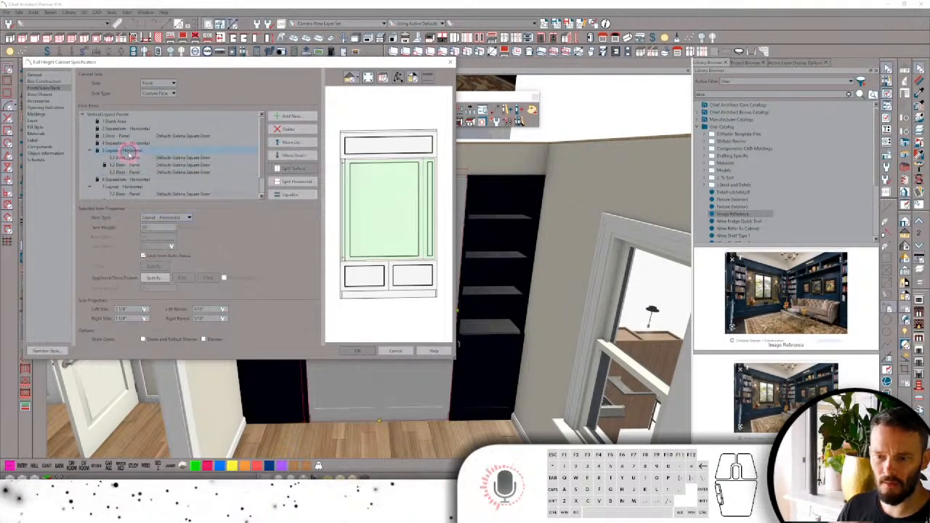
pyautogui.click(125, 158)
pyautogui.click(127, 172)
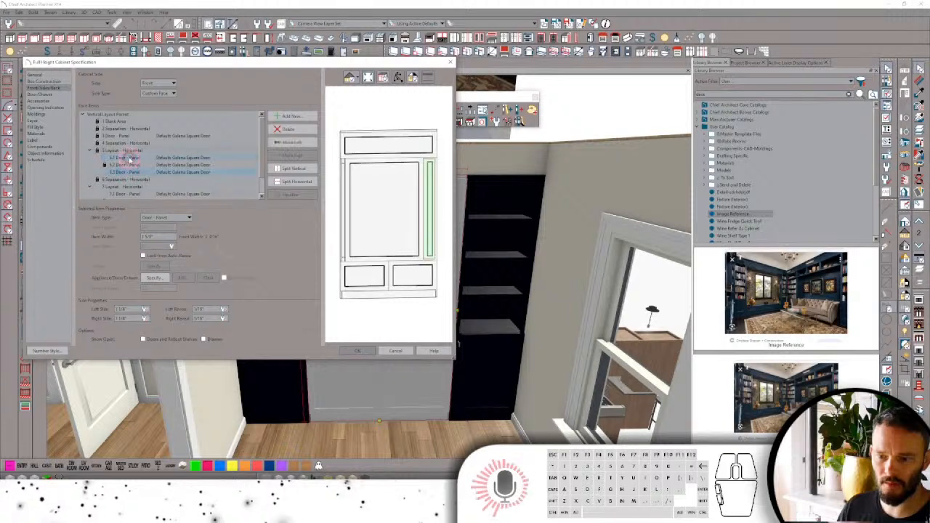
pyautogui.click(129, 151)
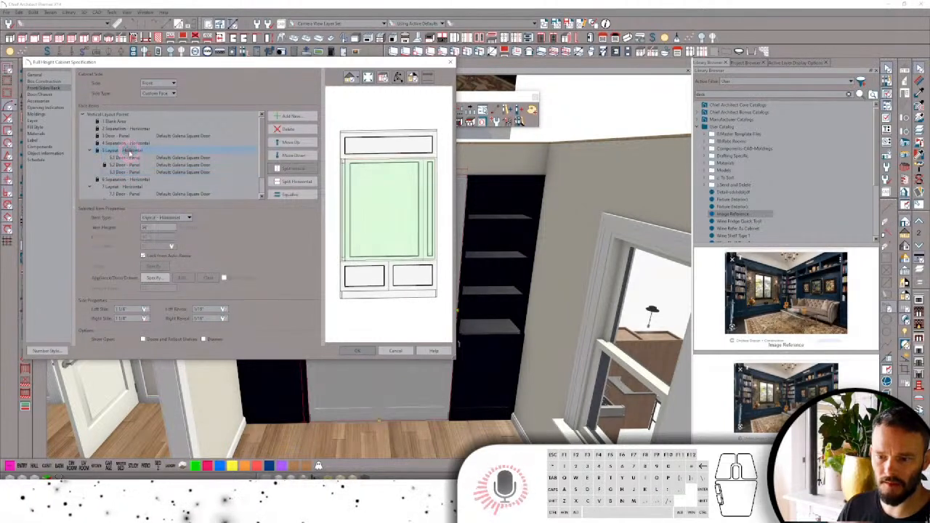
pyautogui.click(289, 193)
# Examine the proportions of the wide door panel and its narrow side panels in the cabinet preview.
pyautogui.click(389, 186)
pyautogui.click(418, 197)
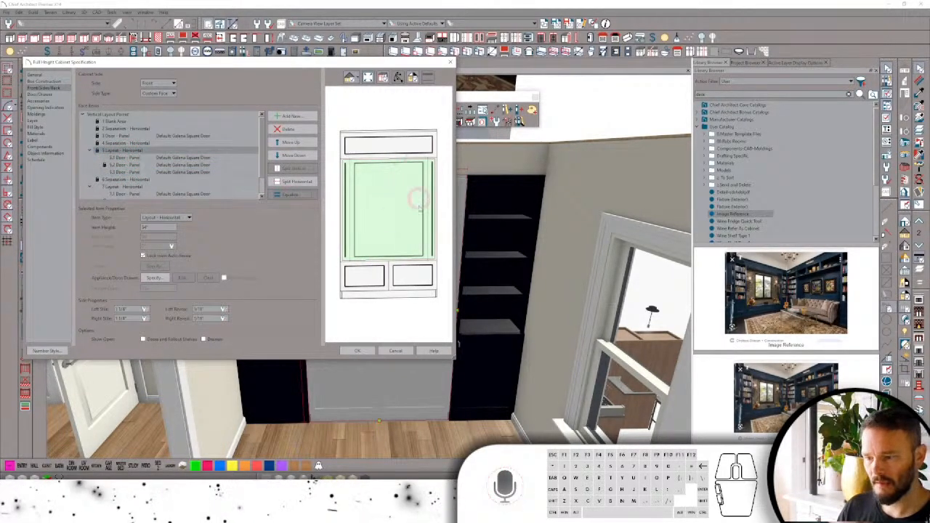
pyautogui.click(426, 167)
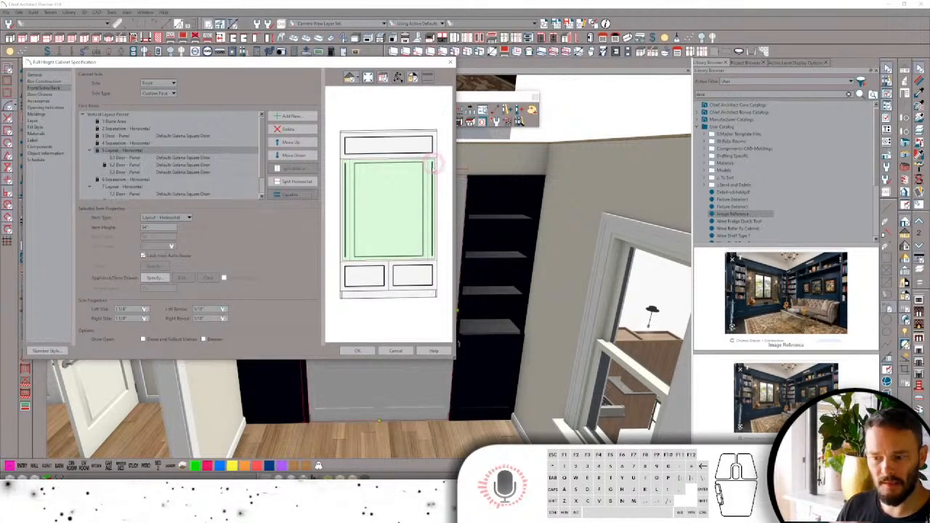
pyautogui.click(409, 213)
pyautogui.click(397, 179)
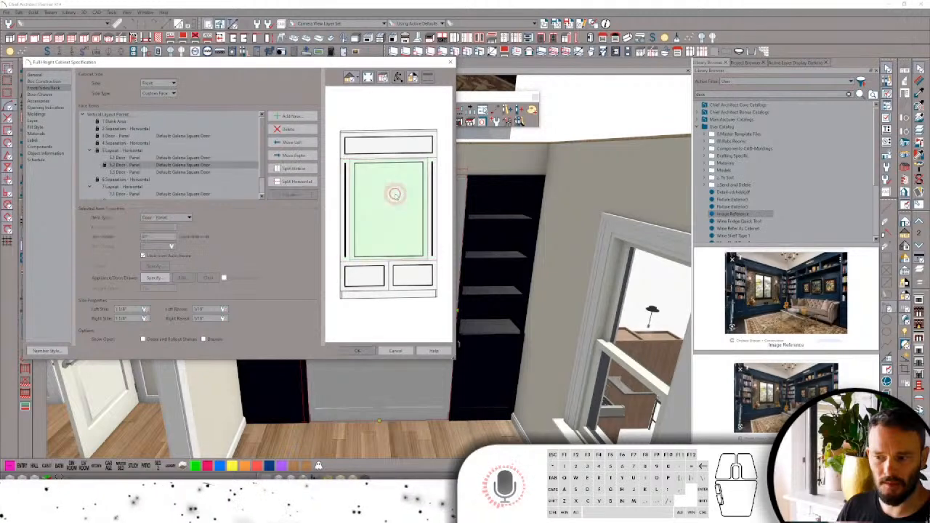
pyautogui.click(372, 204)
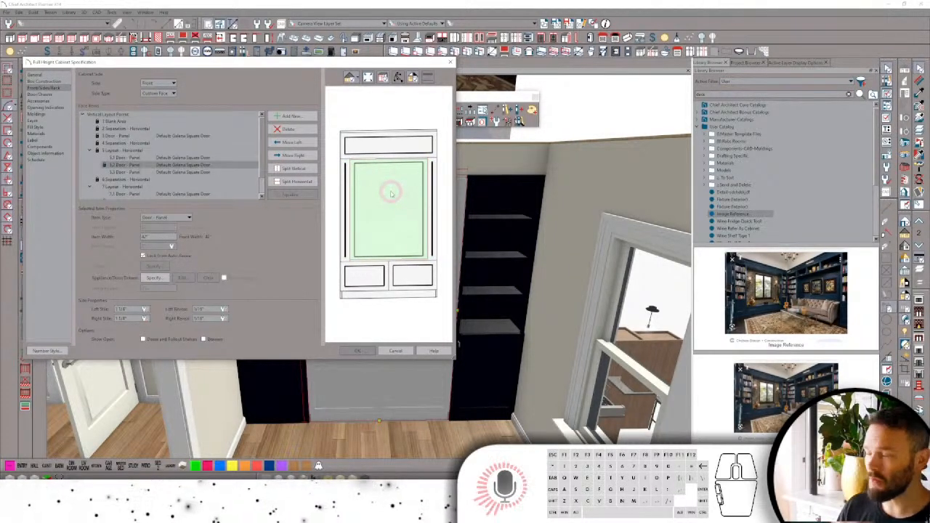
pyautogui.click(415, 204)
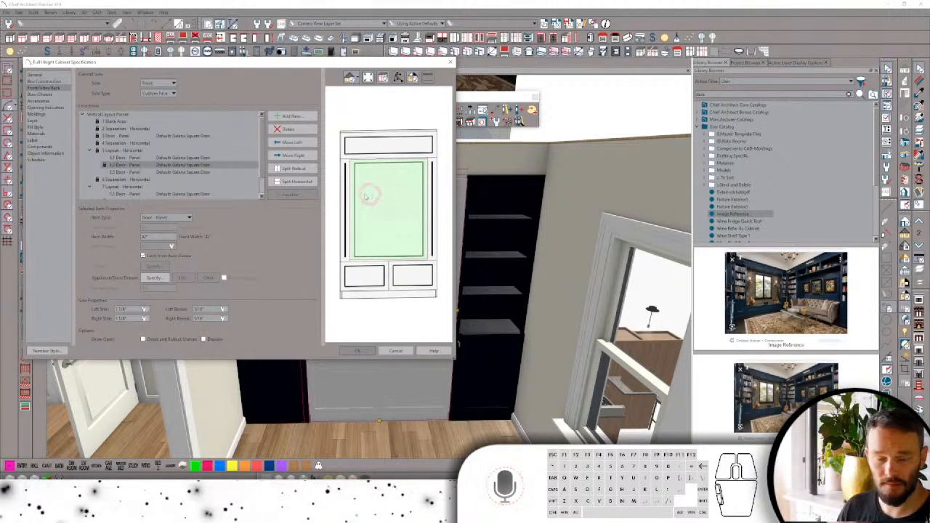
pyautogui.click(386, 191)
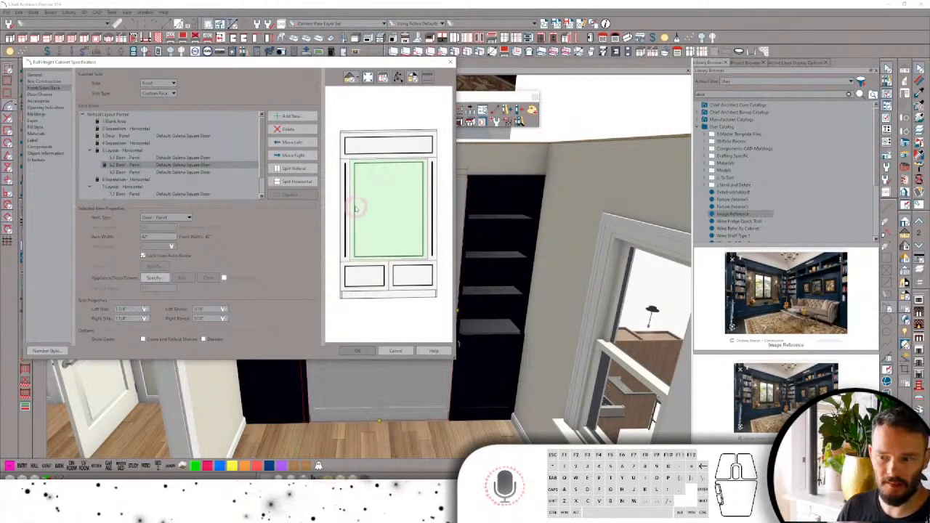
# Set the door style of the narrow panel left of the wide door panel to Slab.
pyautogui.click(344, 173)
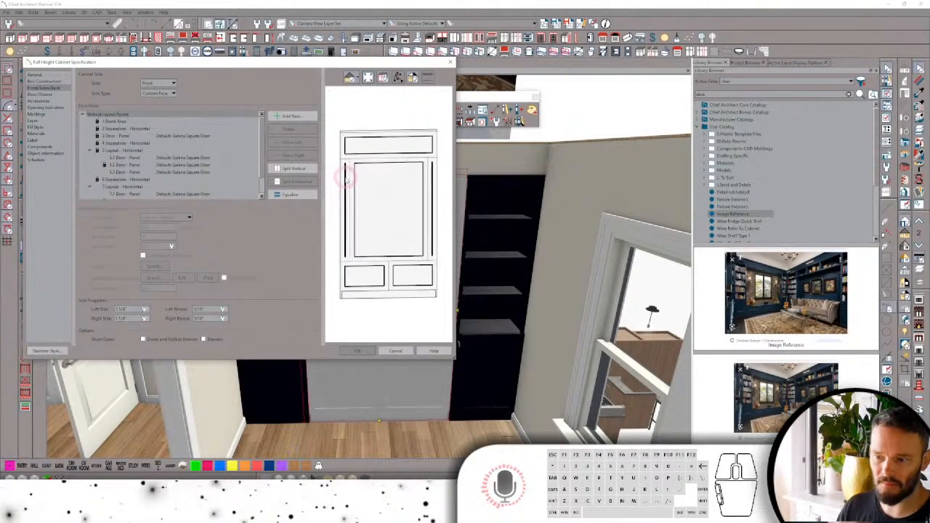
pyautogui.click(345, 176)
pyautogui.click(153, 279)
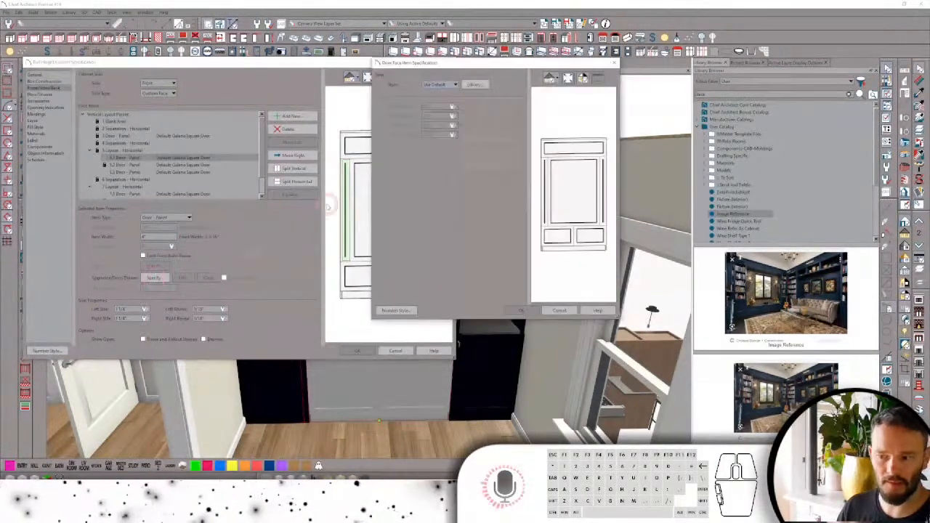
pyautogui.click(450, 84)
pyautogui.click(438, 97)
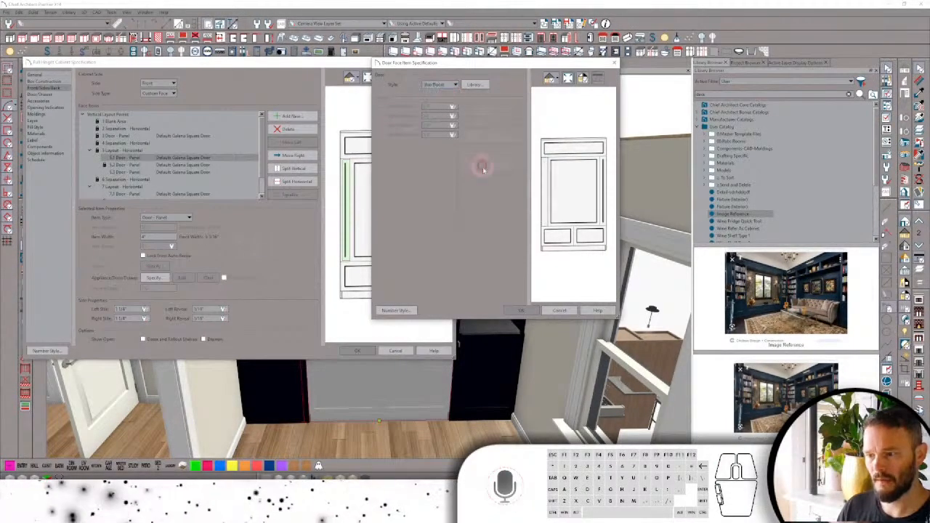
pyautogui.click(533, 311)
# Select the narrow door panel on the right side of the wide panel in the cabinet face.
pyautogui.click(436, 183)
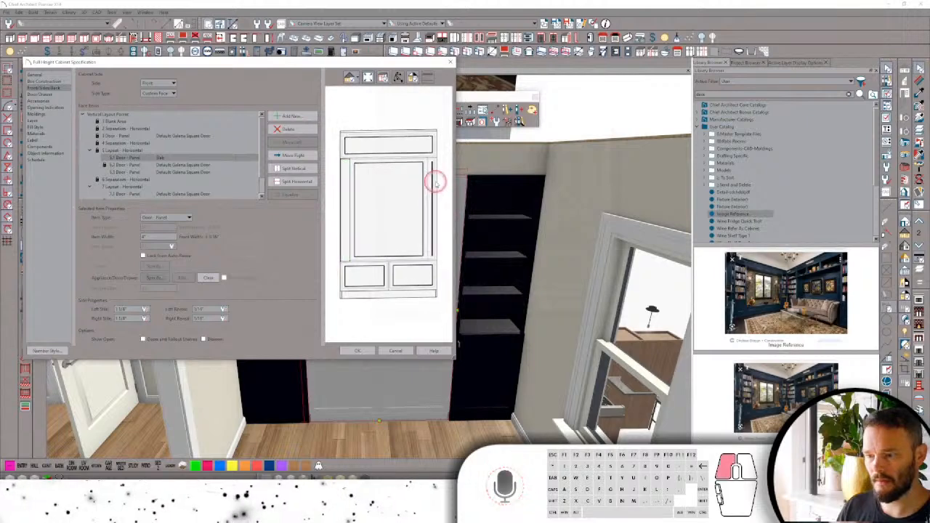
pyautogui.click(432, 186)
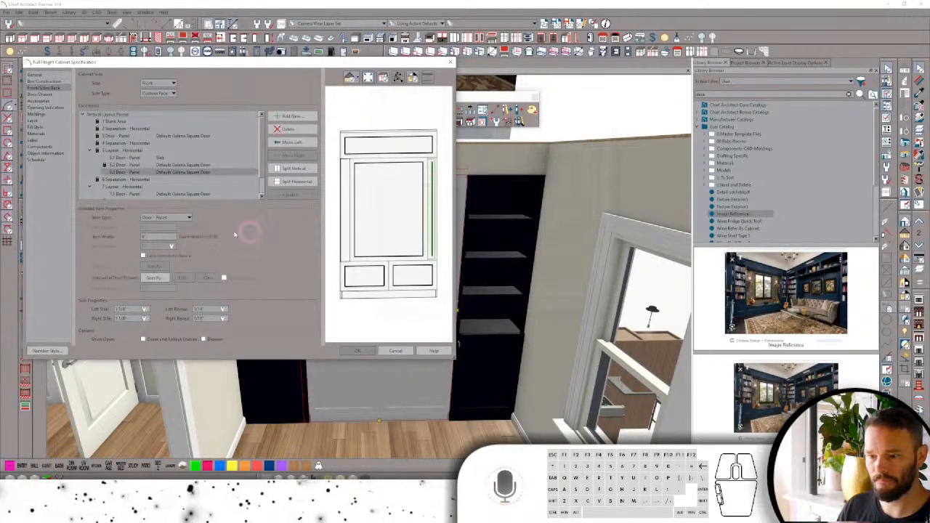
# Set the door style of the narrow vertical panel right of the cabinet's large centre panel to Slab.
pyautogui.click(153, 278)
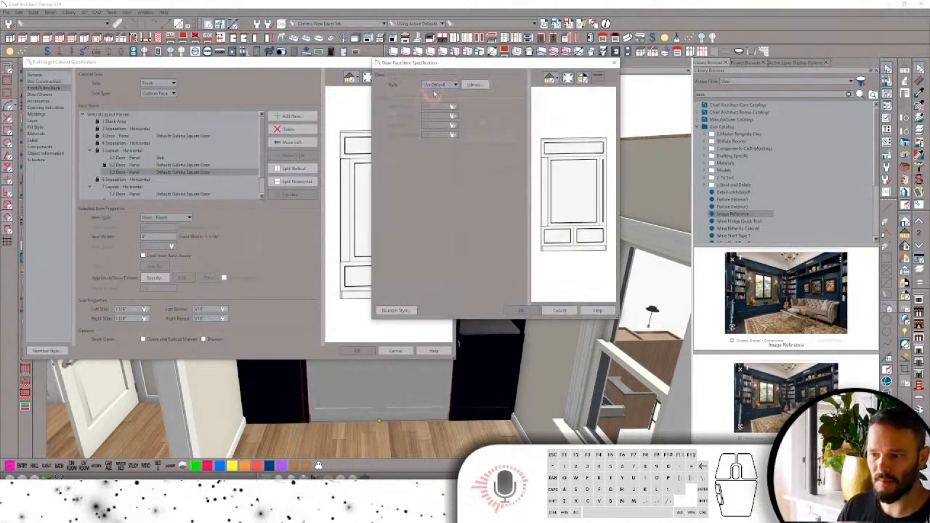
pyautogui.click(439, 85)
pyautogui.click(434, 98)
pyautogui.click(493, 282)
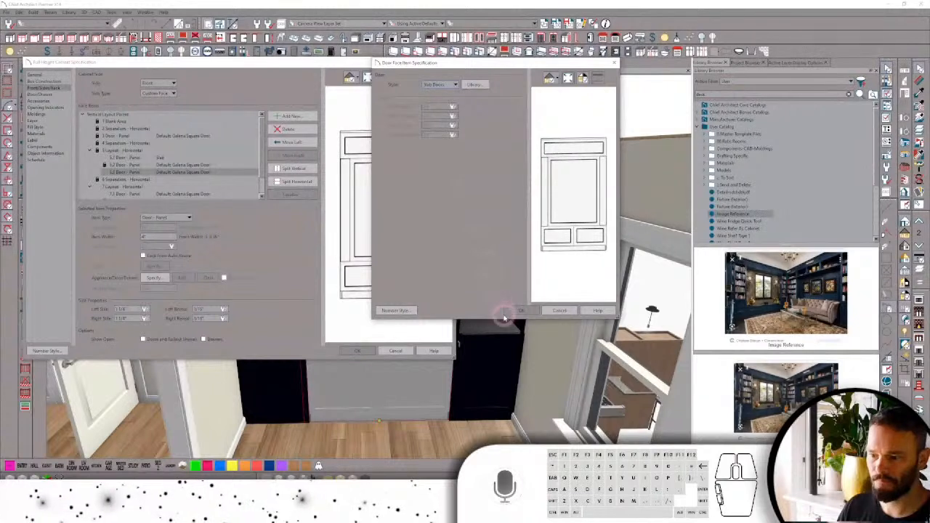
pyautogui.click(510, 309)
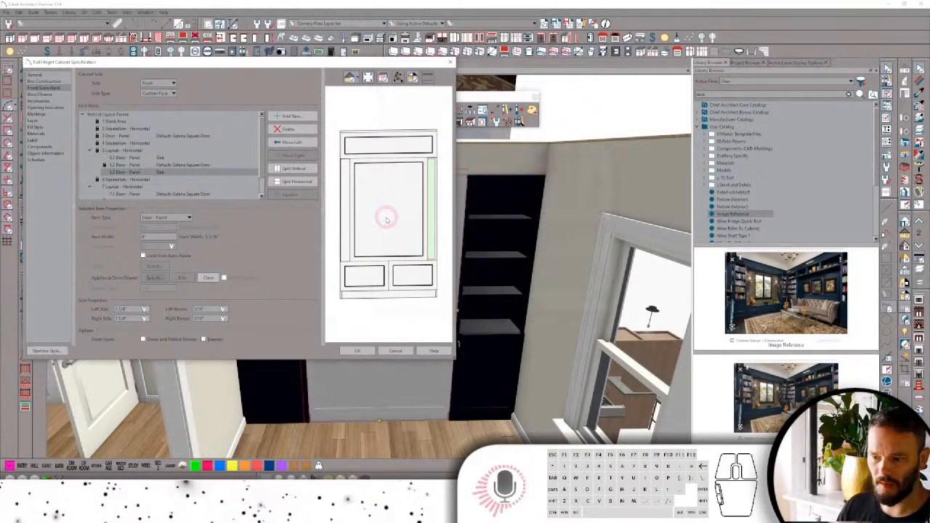
# Split the cabinet's large centre door panel horizontally, and split the resulting upper panel horizontally again.
pyautogui.click(388, 242)
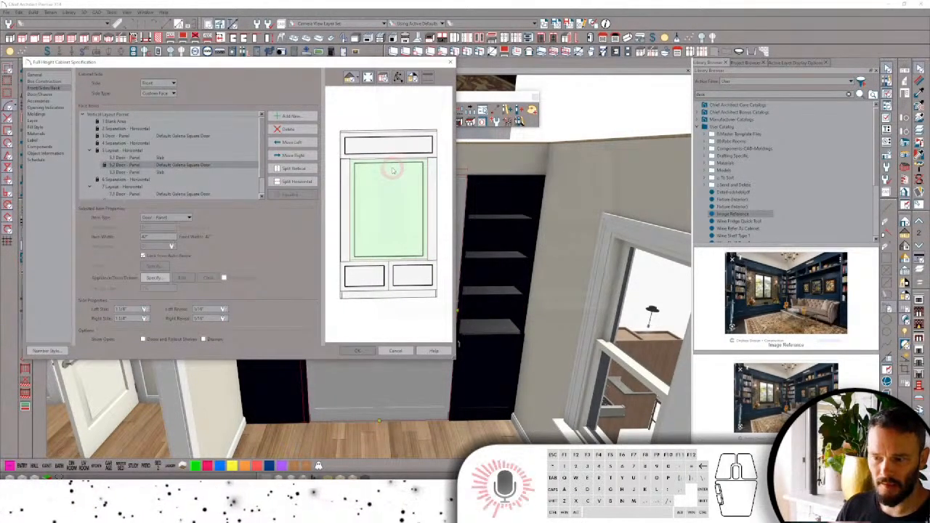
pyautogui.click(303, 184)
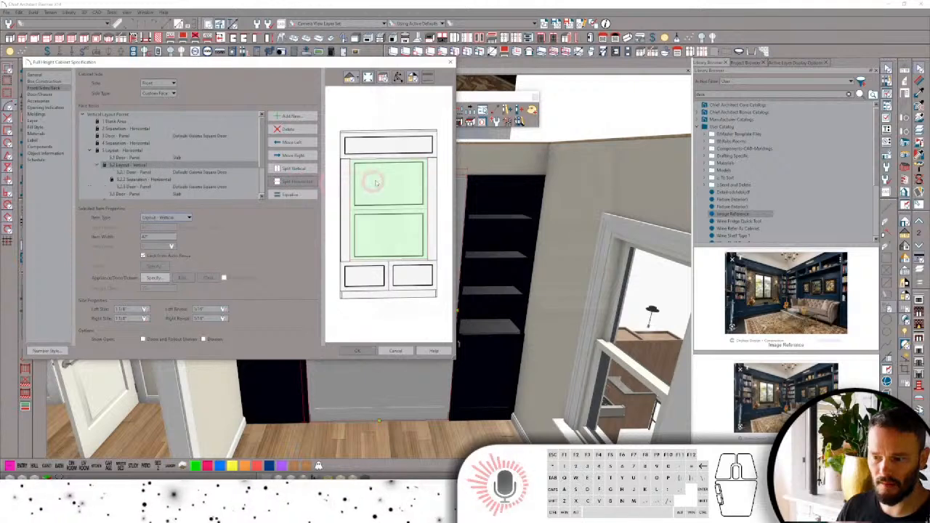
pyautogui.click(393, 178)
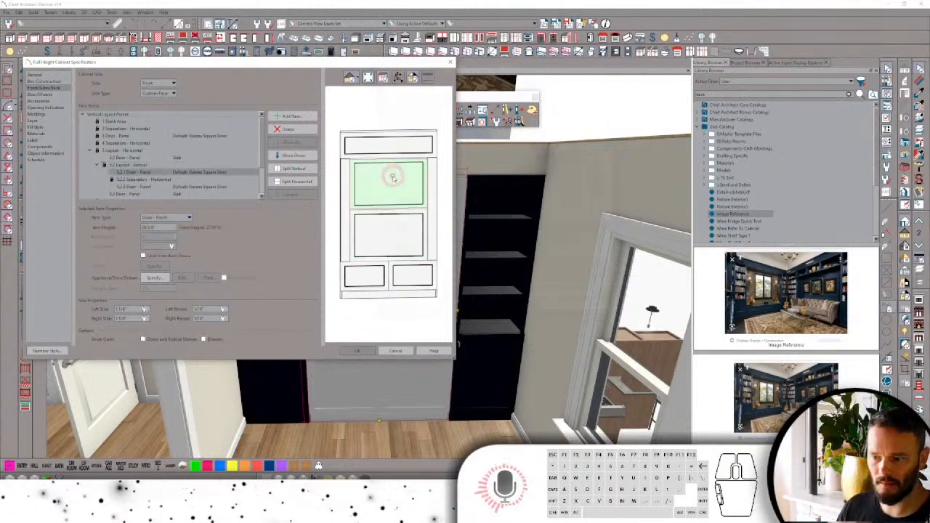
pyautogui.click(303, 182)
# Increase the item height of the lowest centre door panel and move it up between the two smaller panels.
pyautogui.click(388, 234)
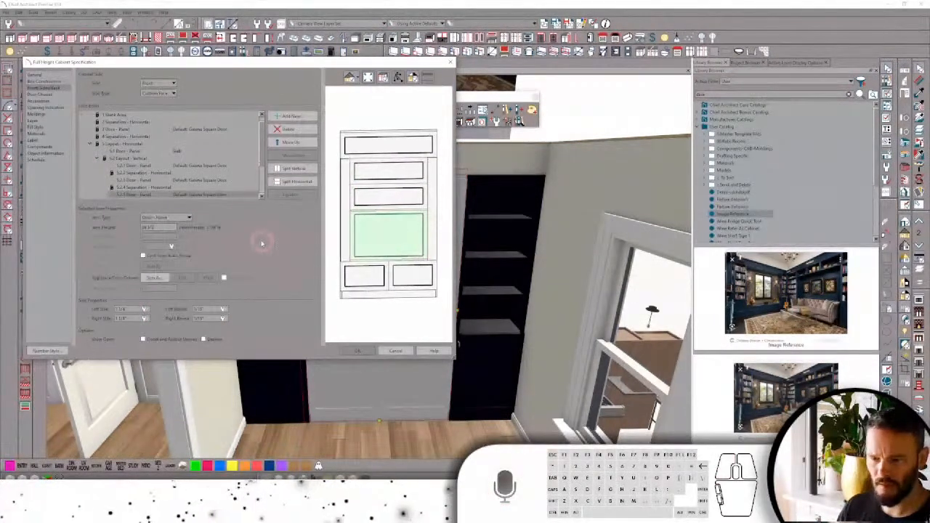
pyautogui.moveTo(154, 227); pyautogui.dragTo(120, 228)
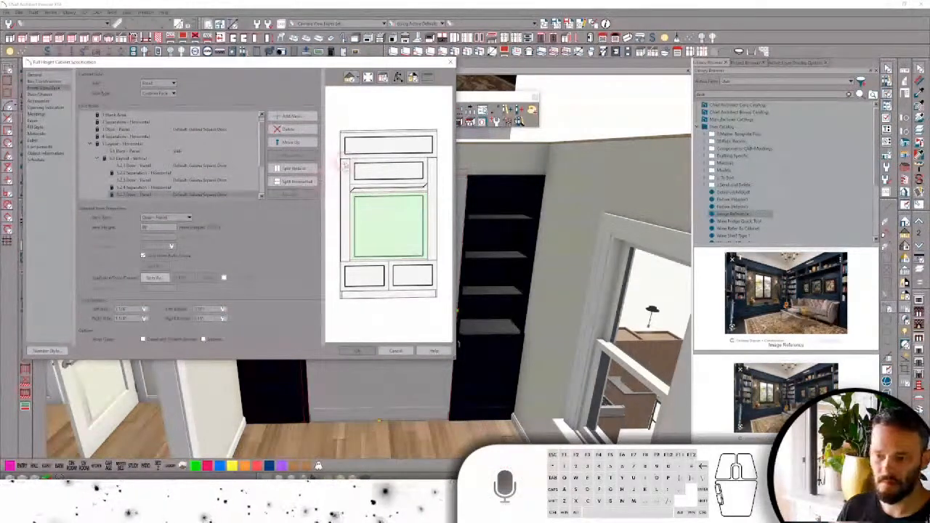
pyautogui.click(285, 143)
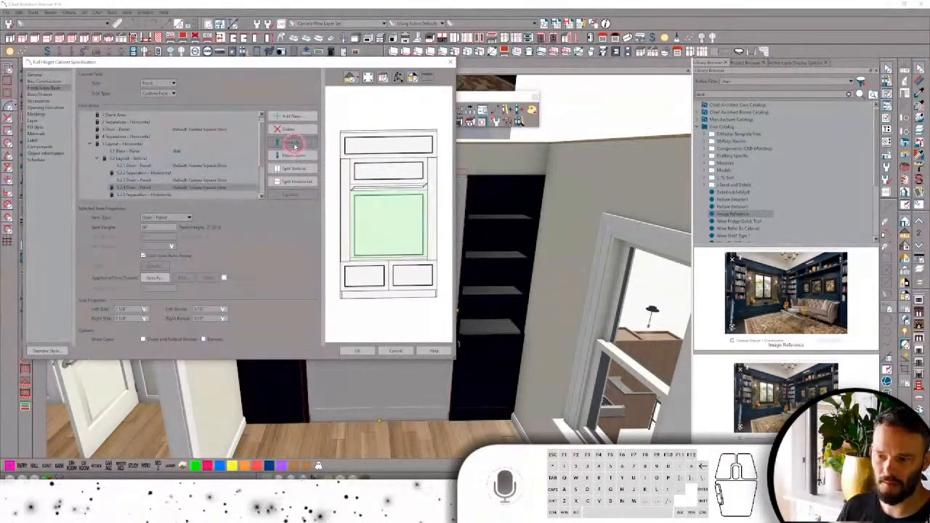
pyautogui.click(284, 142)
# Equalize the panels within the centre vertical layout and apply the cabinet specification changes.
pyautogui.click(117, 158)
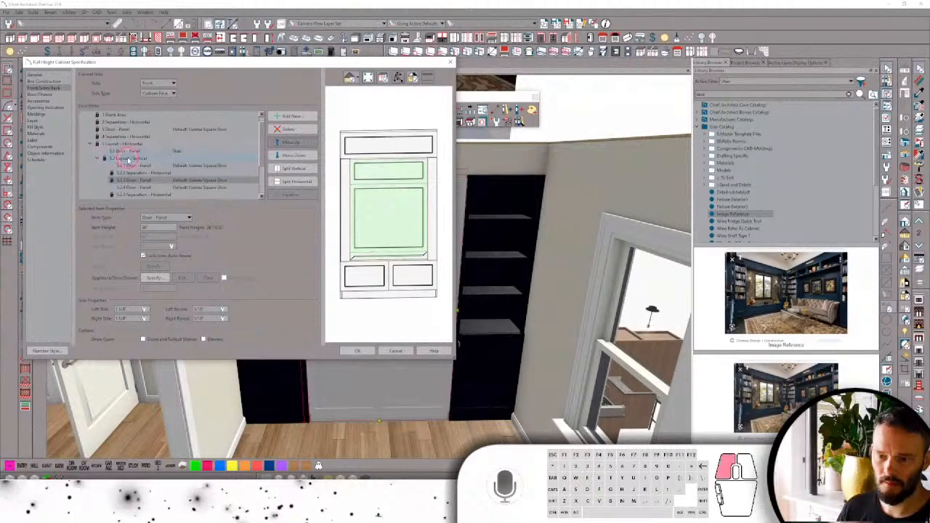
pyautogui.click(293, 195)
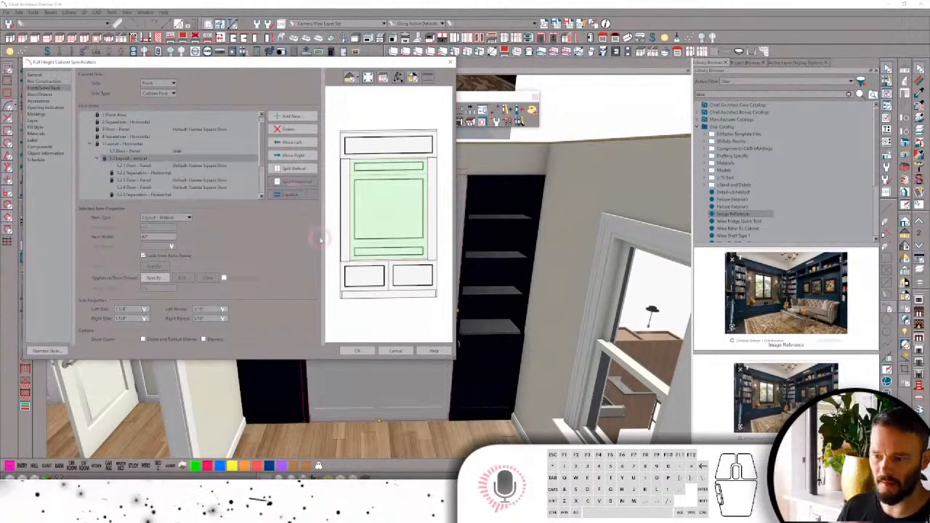
pyautogui.click(373, 354)
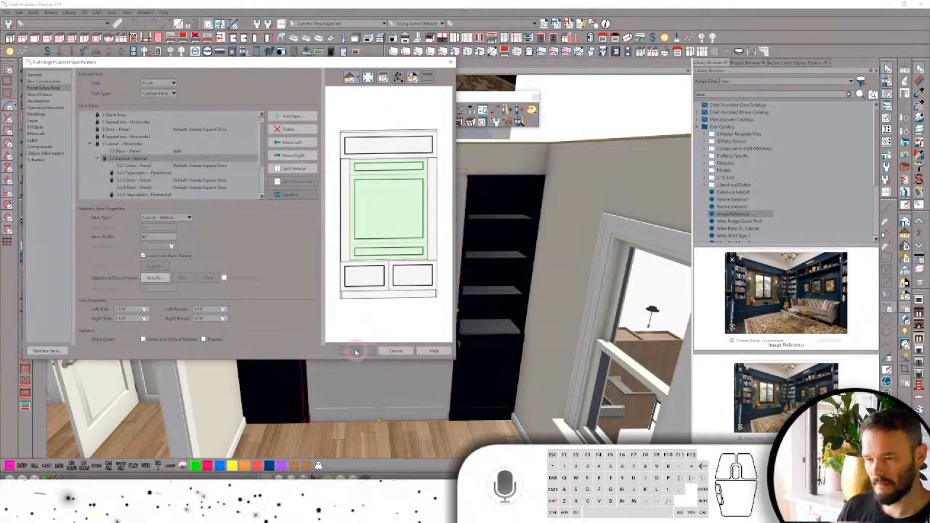
pyautogui.click(358, 353)
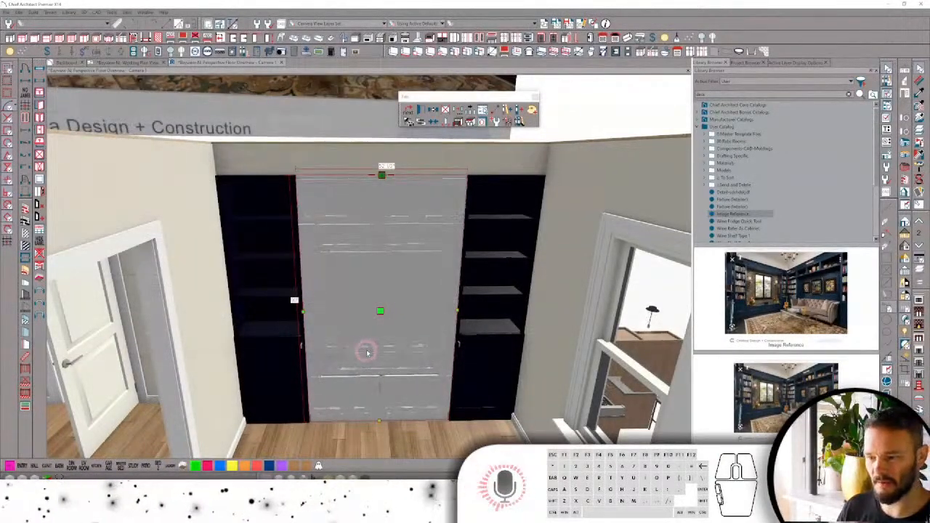
# Copy the dark navy material from the side bookcase onto the grey centre cabinet.
pyautogui.moveTo(481, 313); pyautogui.dragTo(481, 302, button='middle')
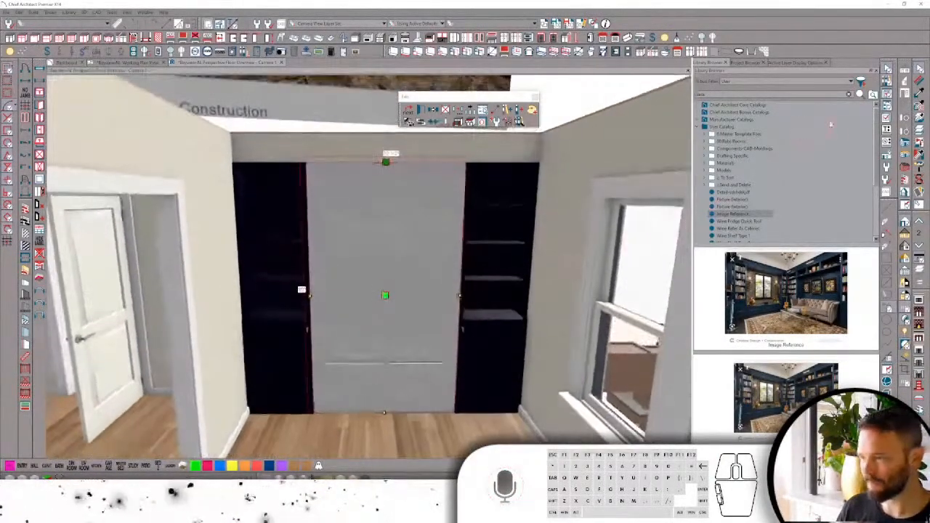
pyautogui.click(919, 91)
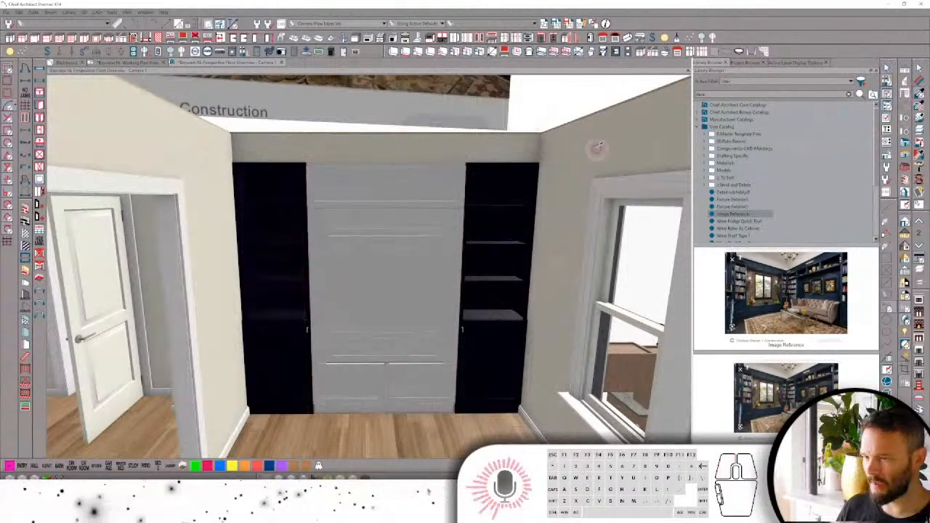
pyautogui.click(512, 181)
pyautogui.click(410, 202)
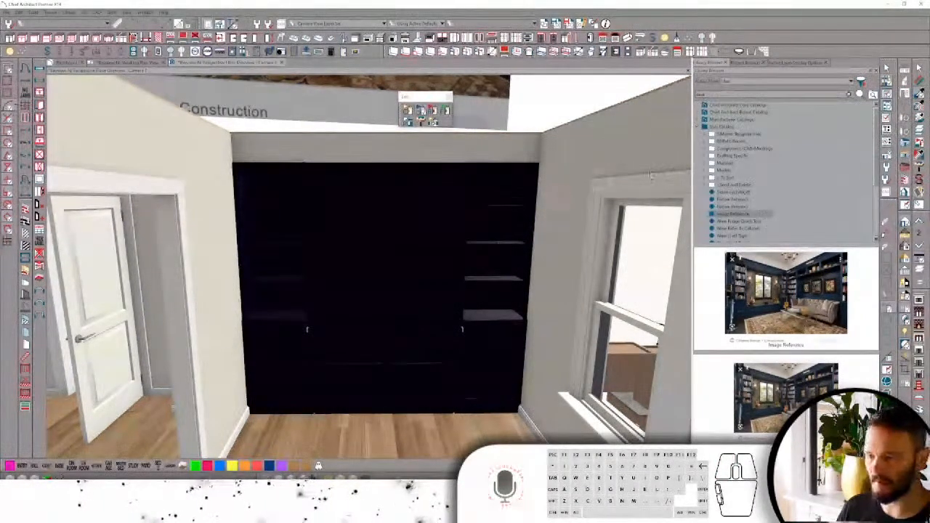
# Search the library for picture frames and place the Gold Beaded Frame on the front of the centre cabinet.
pyautogui.moveTo(727, 94); pyautogui.dragTo(676, 94)
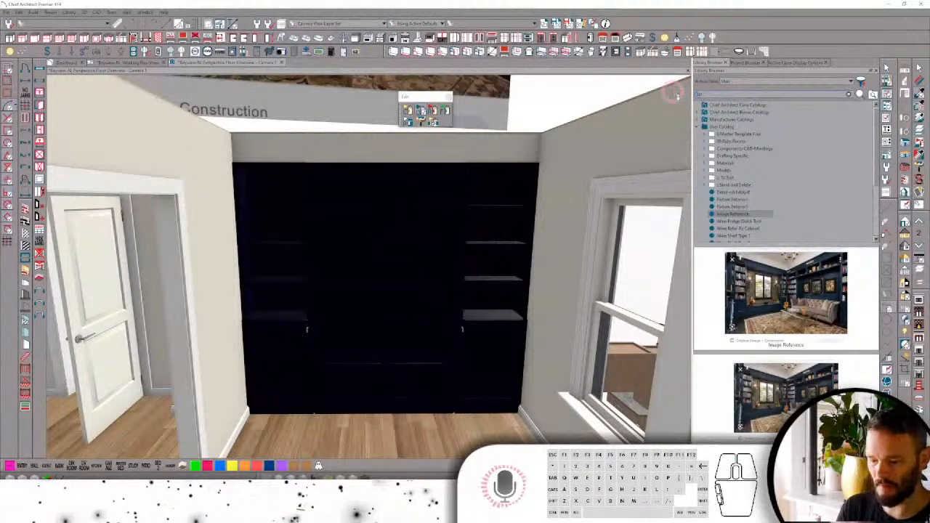
pyautogui.write('picture')
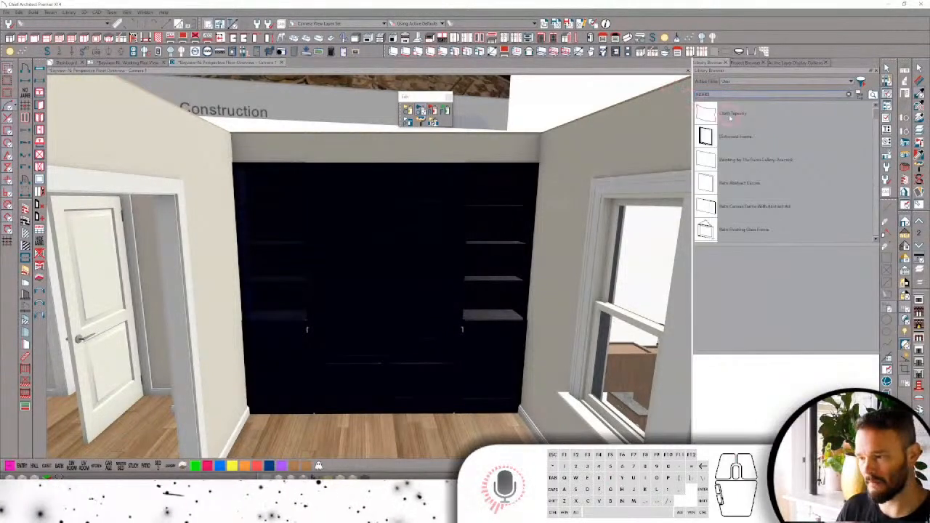
pyautogui.click(718, 186)
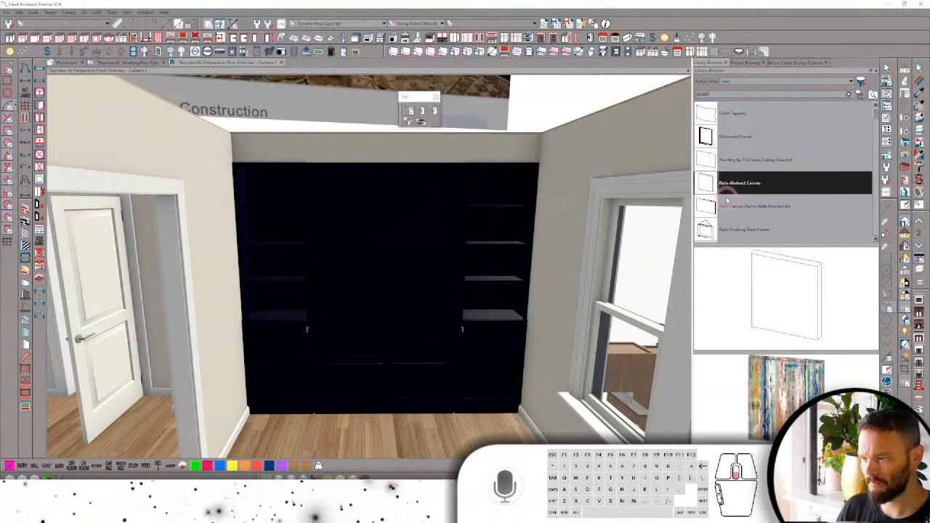
pyautogui.scroll(-1, 727, 198)
pyautogui.click(718, 138)
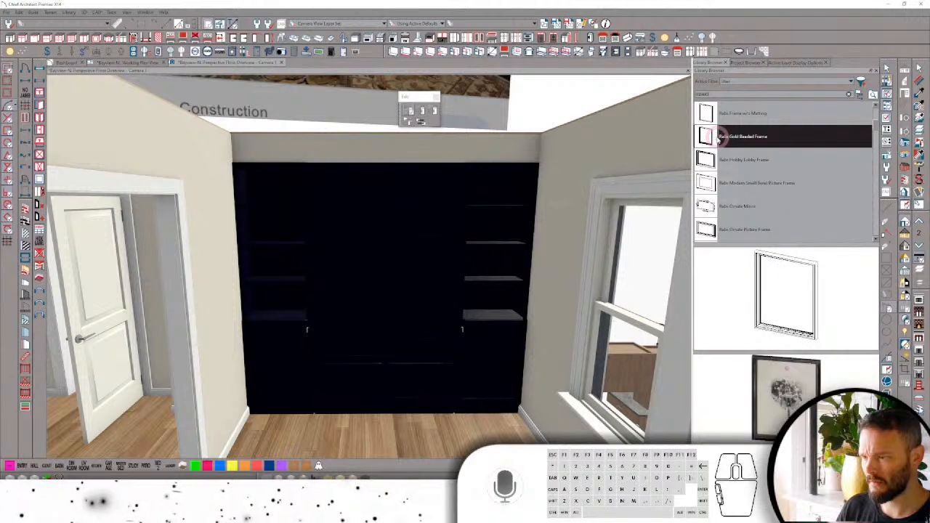
pyautogui.click(397, 192)
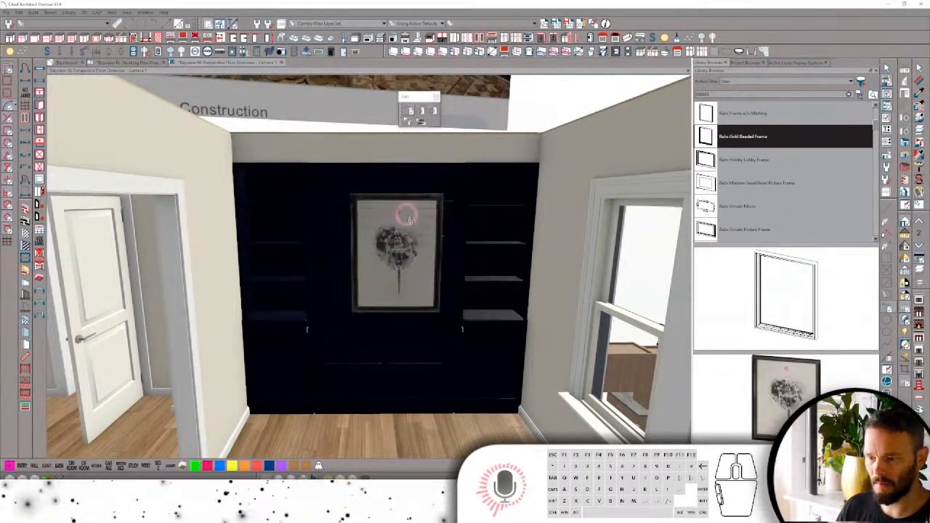
# Move the framed picture slightly lower and centre it on the middle cabinet.
pyautogui.click(401, 250)
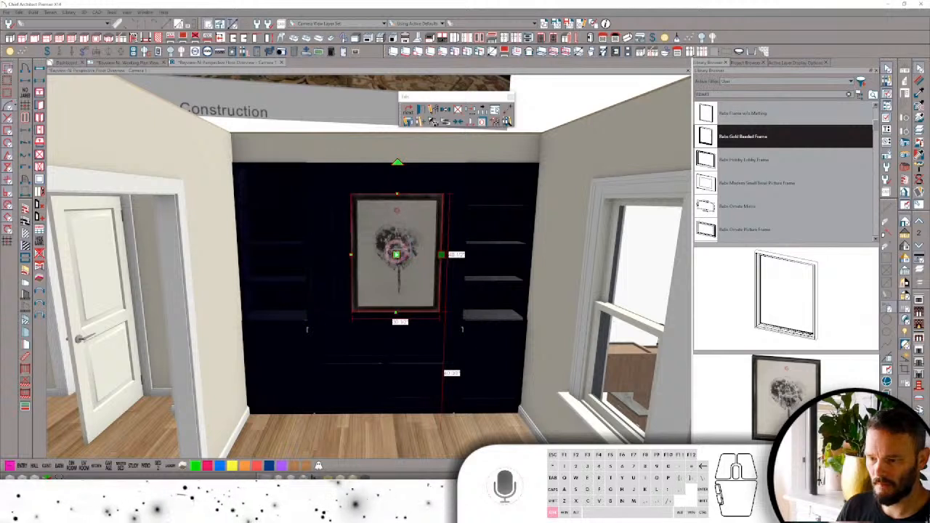
pyautogui.moveTo(396, 253); pyautogui.dragTo(387, 262)
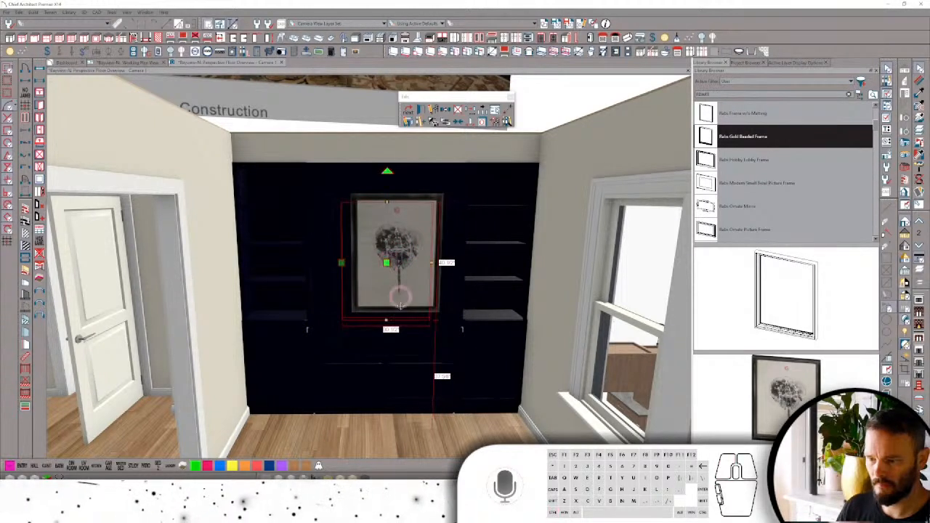
pyautogui.press('c')
pyautogui.click(387, 430)
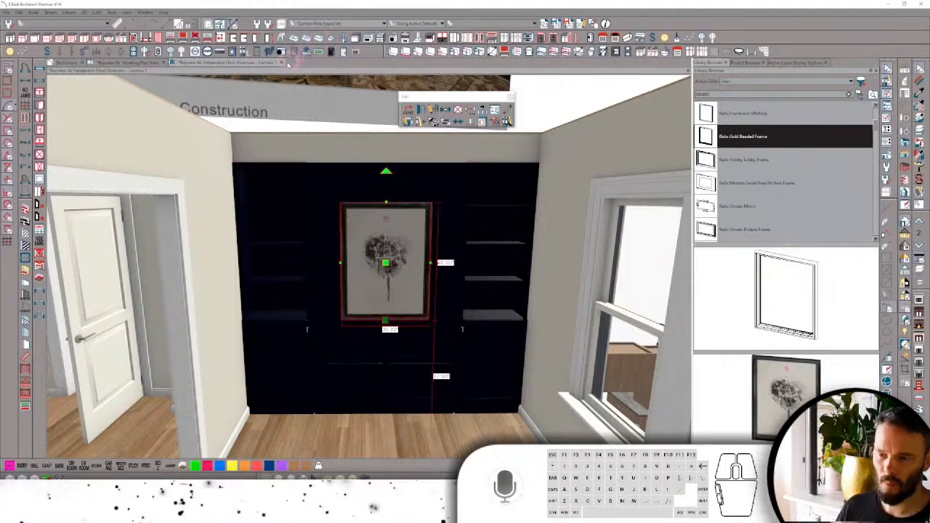
# Close the overview camera and create a full camera view in the Study floor plan looking toward the bookcase wall.
pyautogui.click(282, 62)
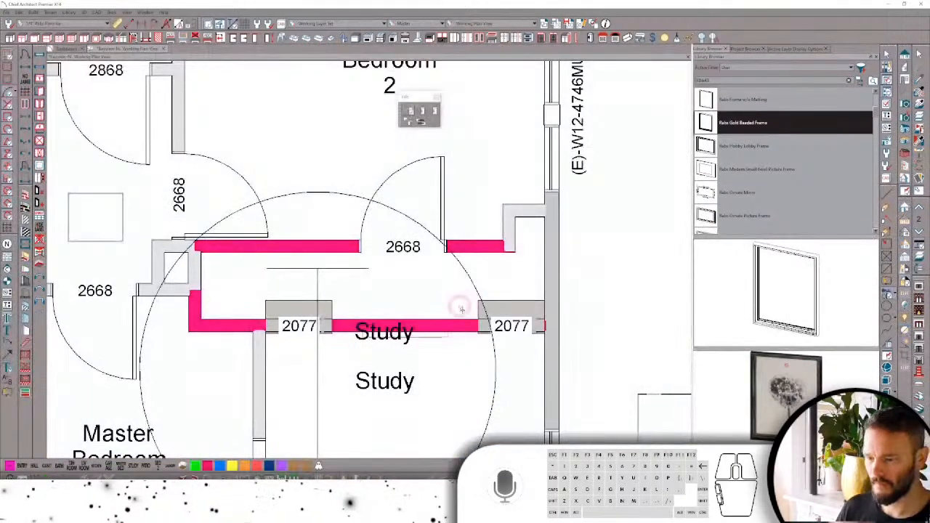
pyautogui.scroll(-4, 460, 309)
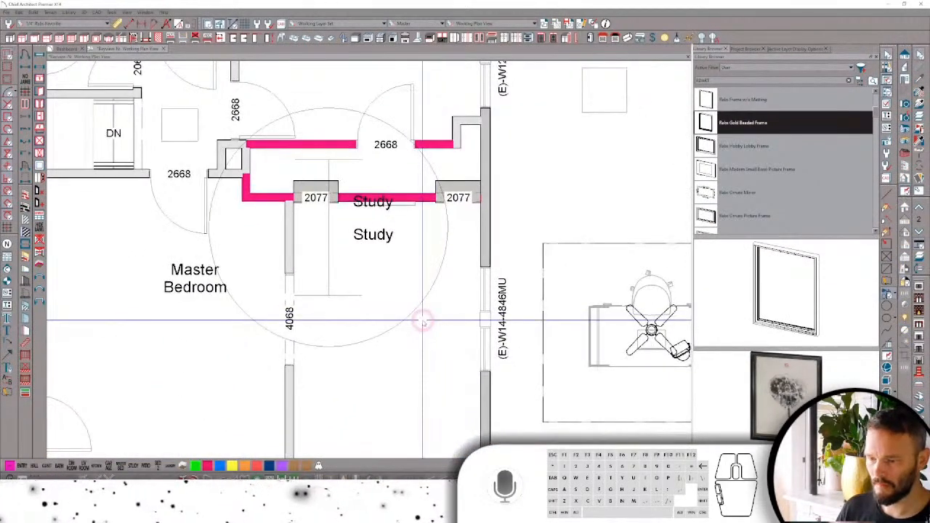
pyautogui.scroll(-1, 422, 320)
pyautogui.rightClick(372, 356)
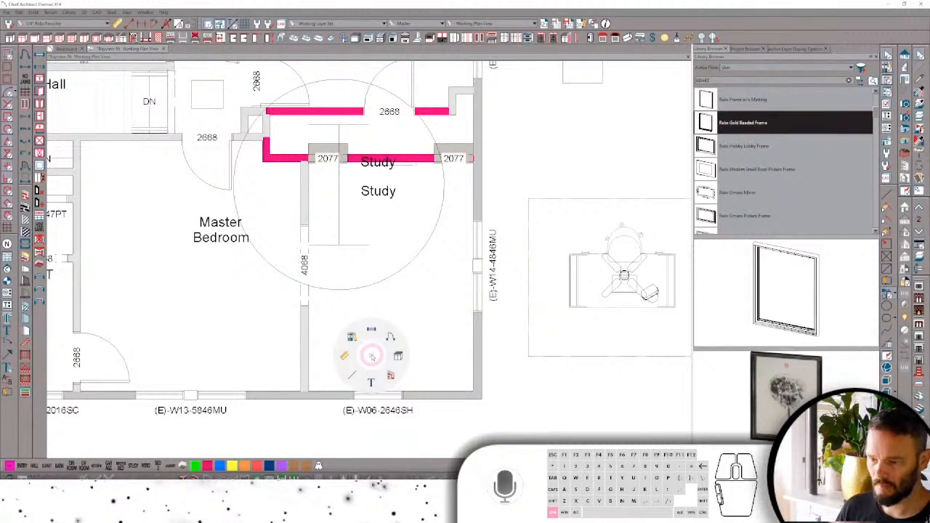
pyautogui.click(370, 325)
pyautogui.moveTo(333, 358); pyautogui.dragTo(349, 309)
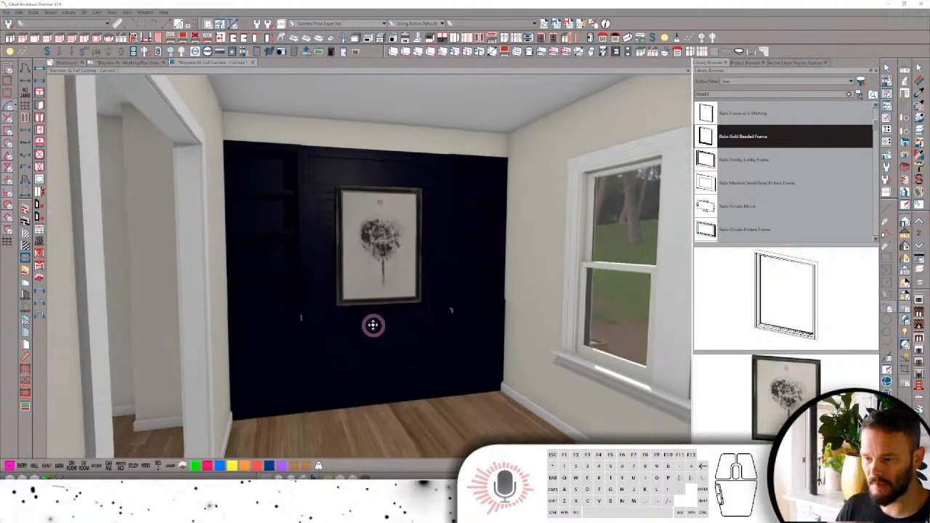
# Place a recessed ceiling light in front of the left bookcase and mirror a copy to the right side.
pyautogui.rightClick(411, 258)
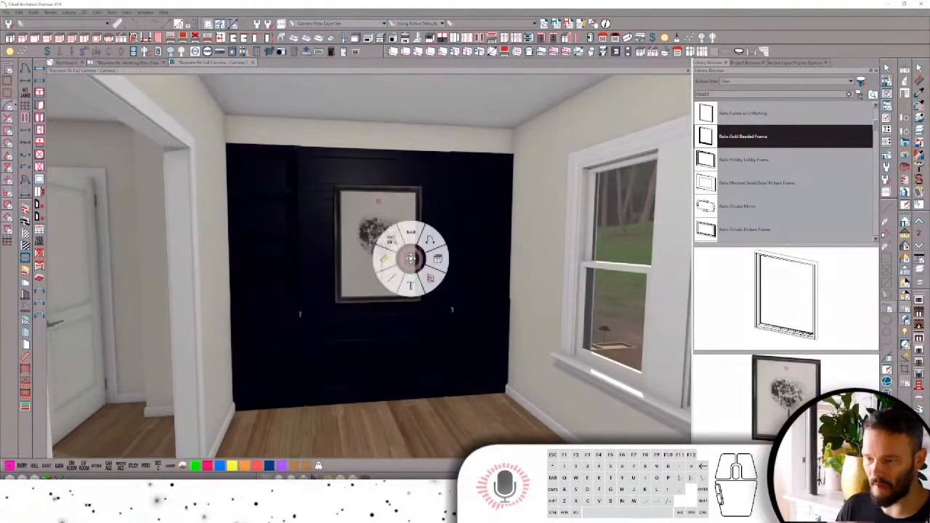
pyautogui.click(392, 278)
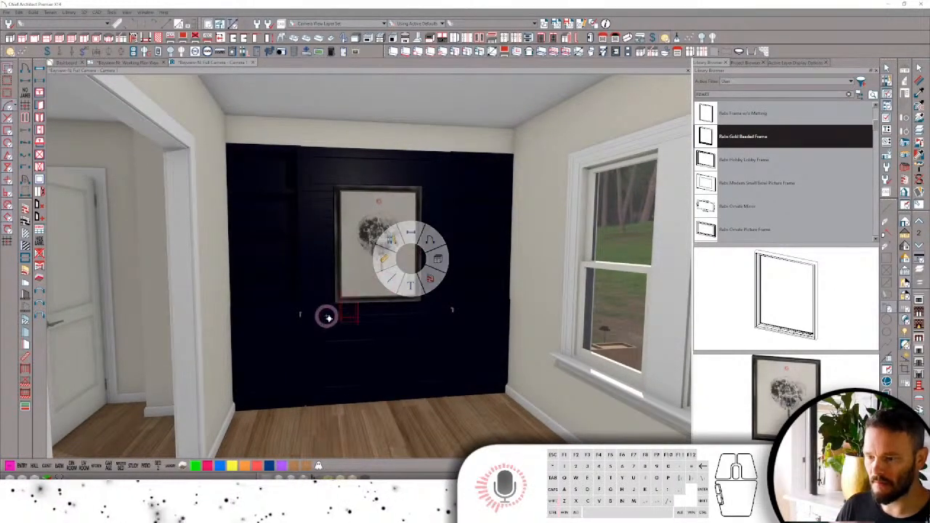
pyautogui.click(268, 94)
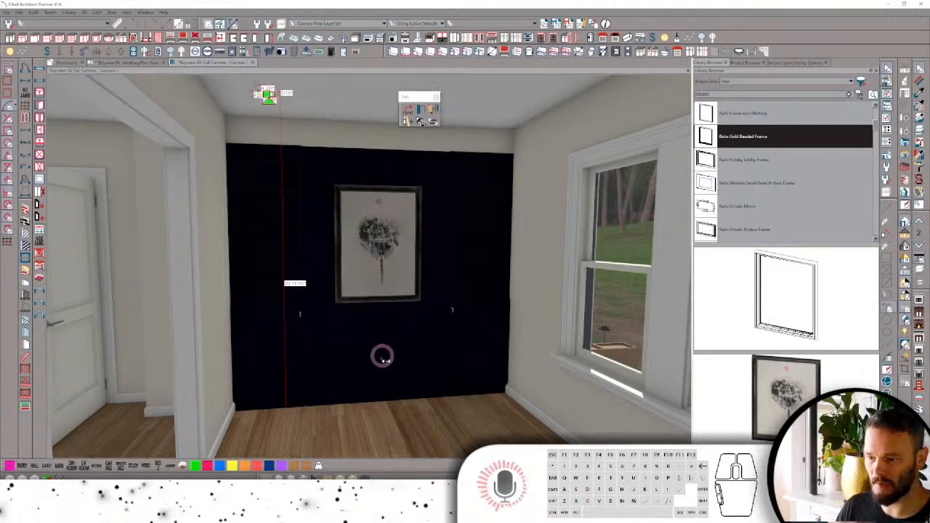
pyautogui.click(377, 417)
pyautogui.click(389, 402)
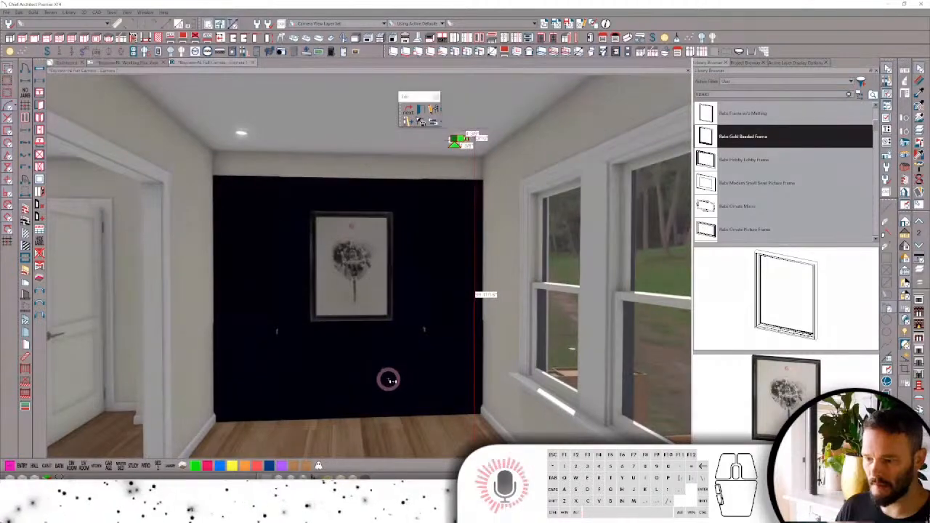
# Add a third recessed light midway between the two existing ones and mirror the row of three to the opposite end of the Study.
pyautogui.click(357, 432)
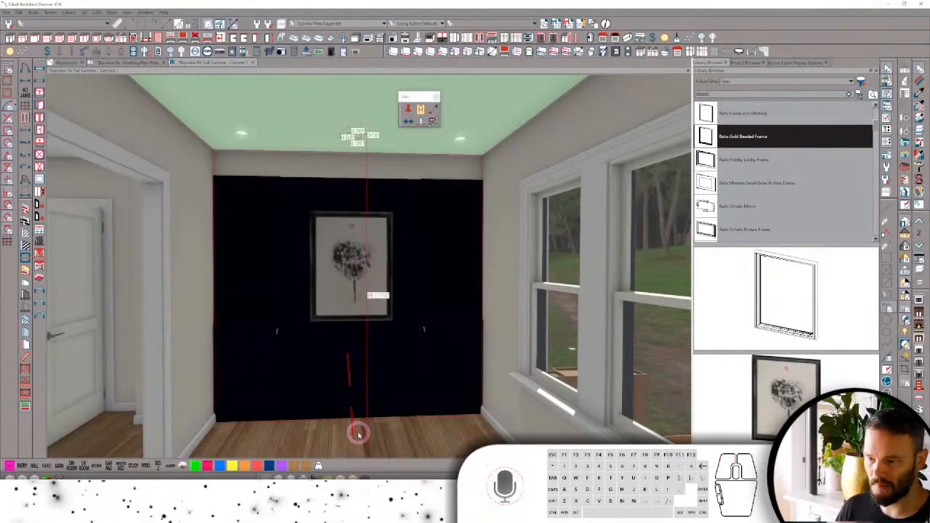
pyautogui.click(357, 434)
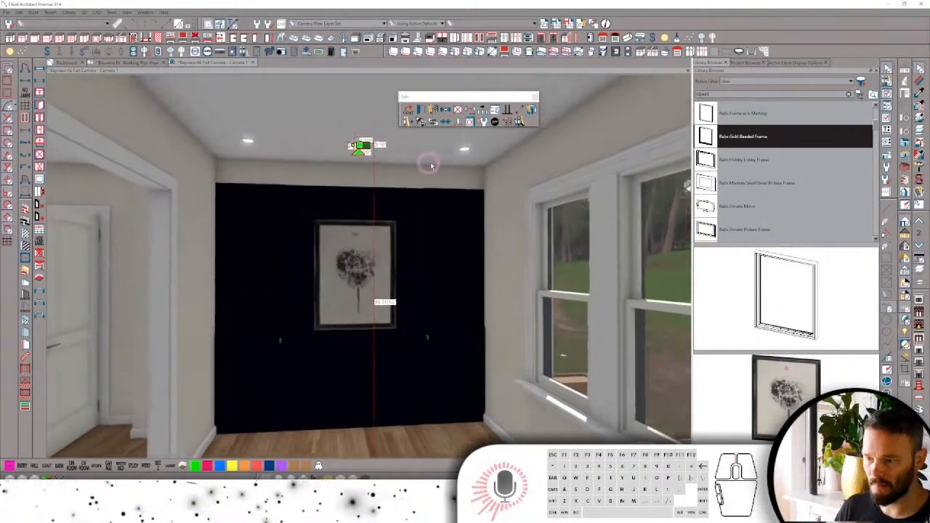
pyautogui.click(452, 155)
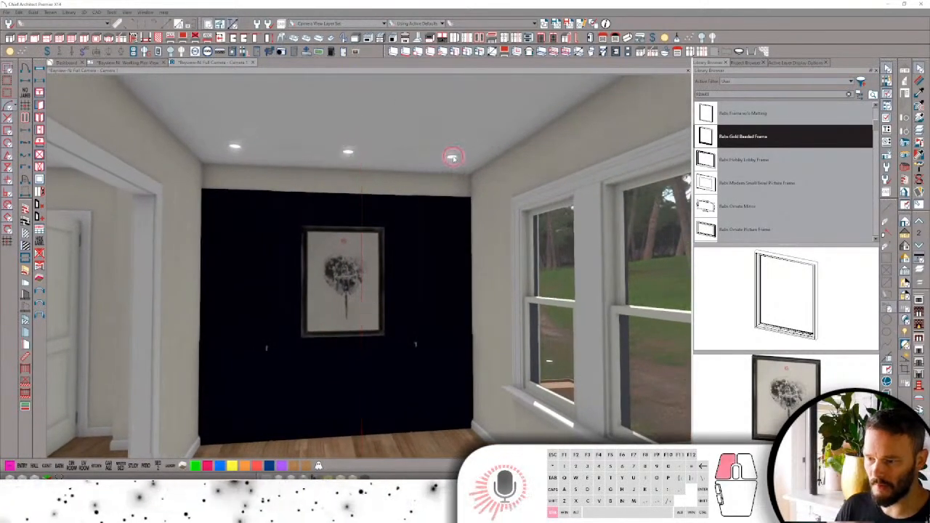
pyautogui.keyDown('ctrl'); pyautogui.click(236, 149); pyautogui.keyUp('ctrl')
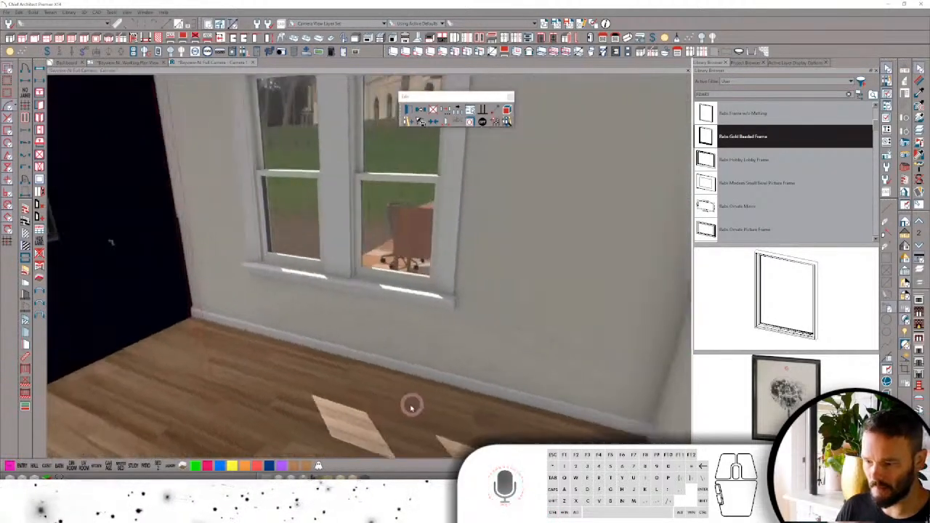
pyautogui.click(399, 391)
pyautogui.click(395, 388)
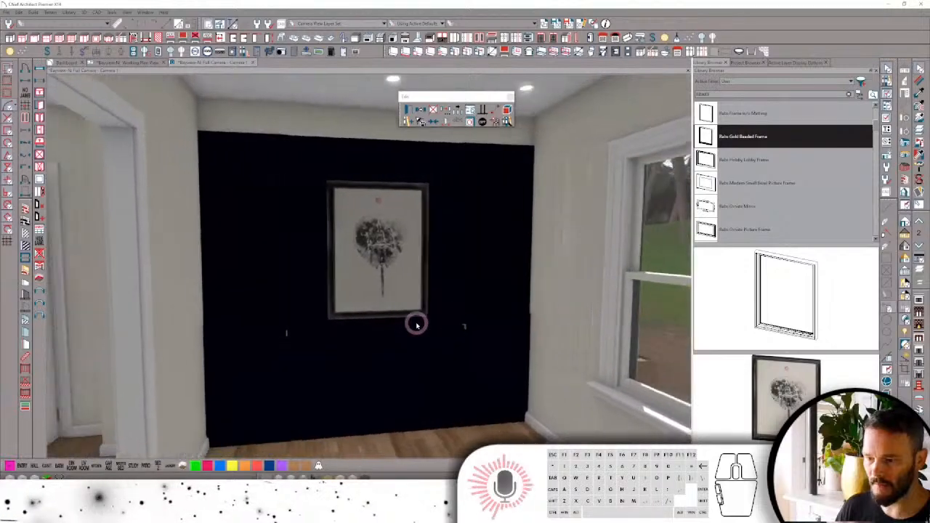
# Switch the Study camera to a photorealistic rendering and frame the bookcase wall.
pyautogui.click(813, 256)
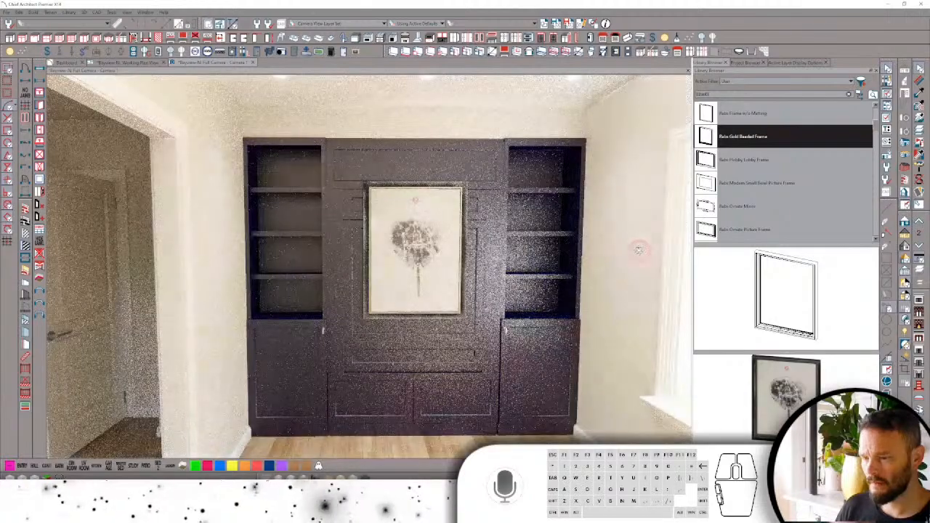
pyautogui.moveTo(639, 250); pyautogui.dragTo(640, 252, button='middle')
pyautogui.moveTo(640, 252); pyautogui.dragTo(620, 252)
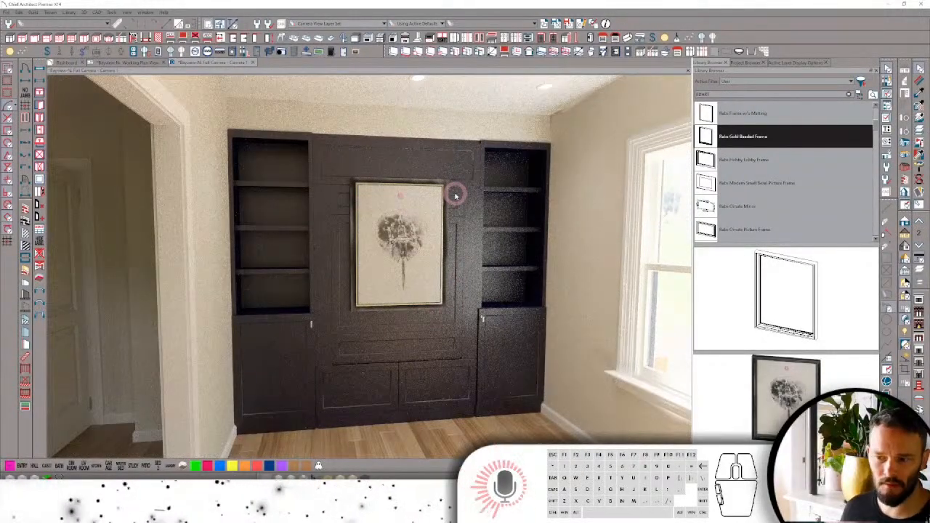
# In the centre cabinet's front layout, delete the separation above the top door panel and the narrow top panel of the inner vertical layout.
pyautogui.click(421, 163)
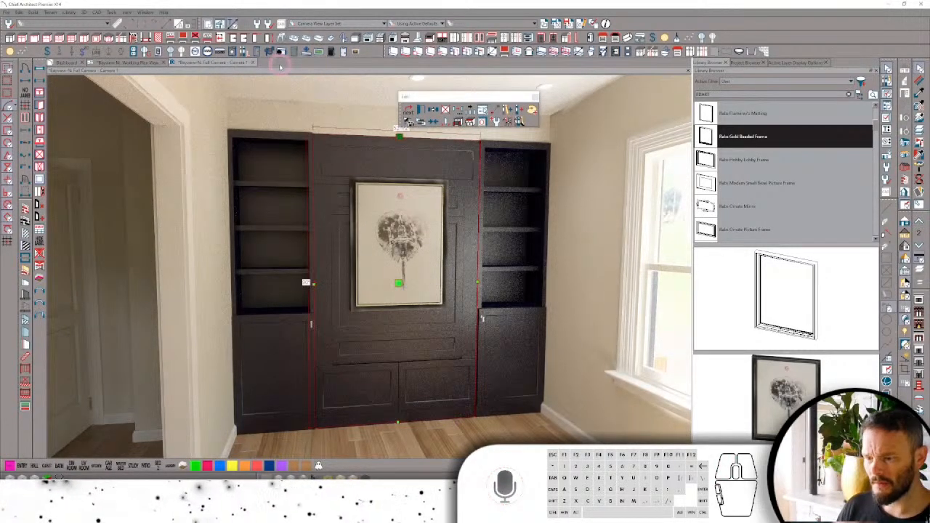
pyautogui.click(279, 64)
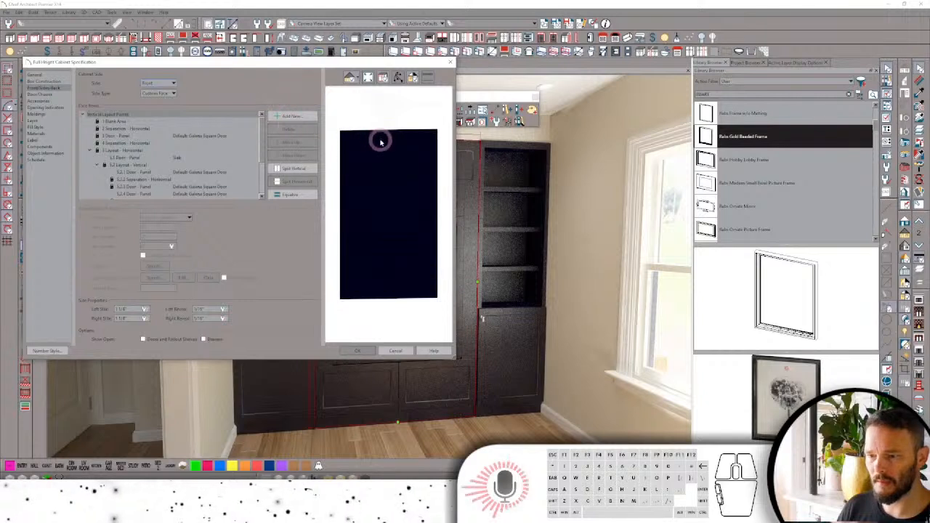
pyautogui.click(381, 135)
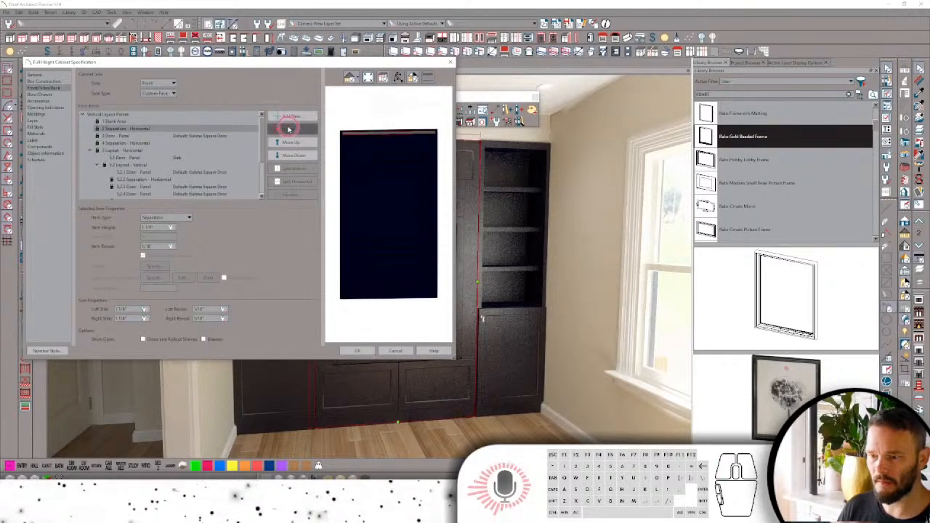
pyautogui.click(305, 134)
pyautogui.click(394, 166)
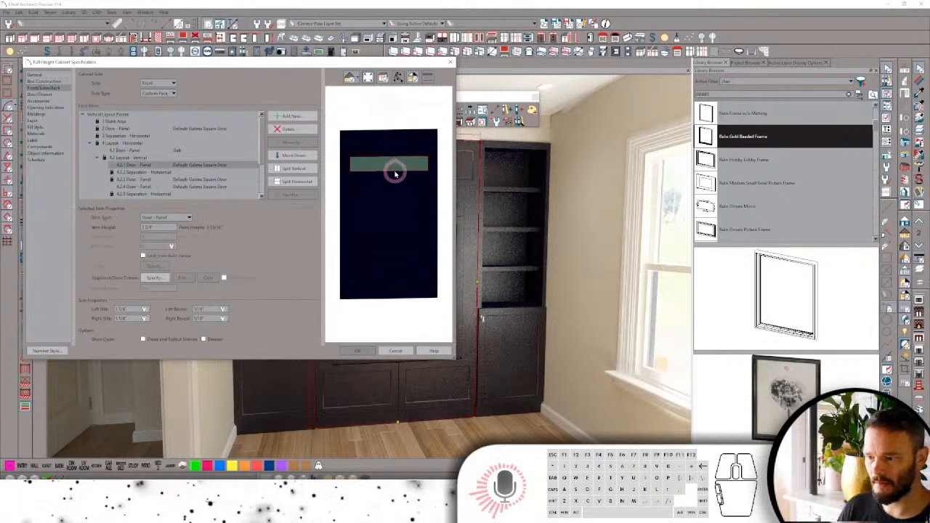
pyautogui.click(292, 131)
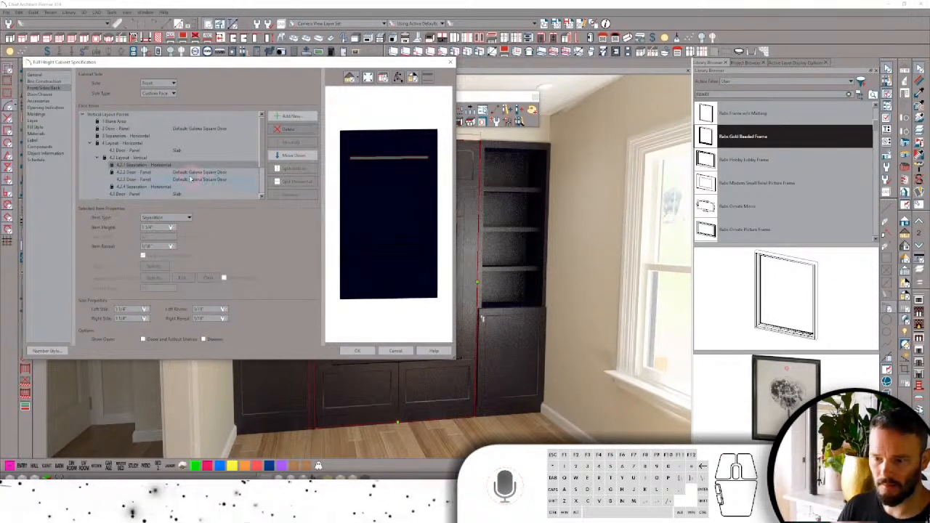
# Set the height of the large door panel in the centre cabinet's inner vertical layout to 42 inches and apply the change.
pyautogui.click(165, 173)
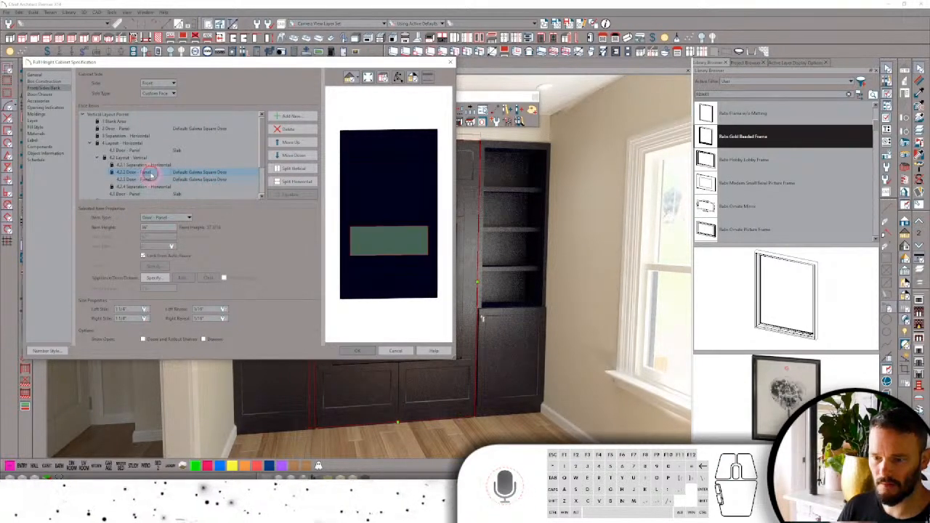
pyautogui.click(148, 165)
pyautogui.click(151, 173)
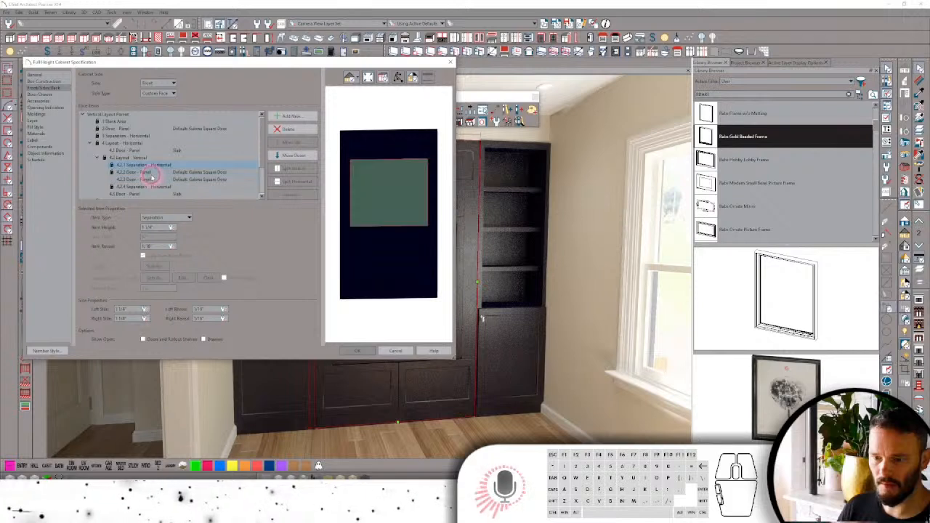
pyautogui.click(150, 179)
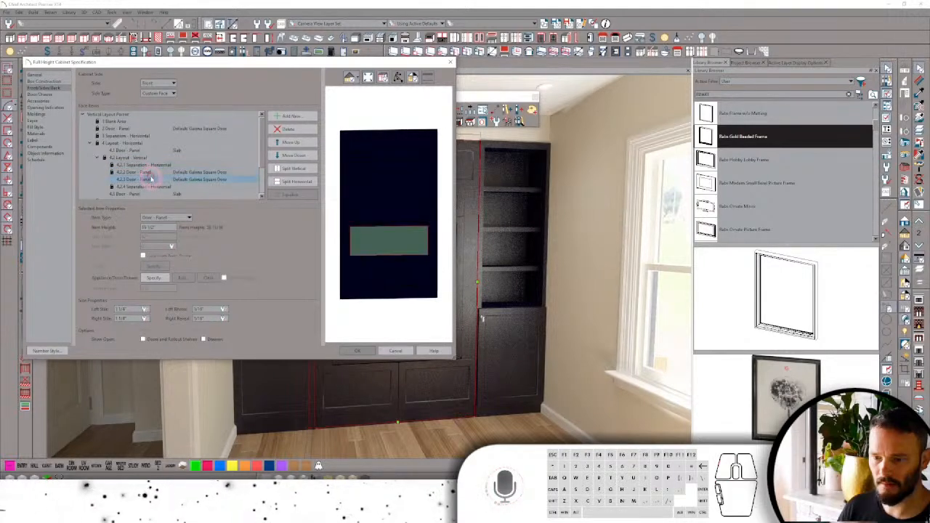
pyautogui.click(149, 173)
pyautogui.click(160, 228)
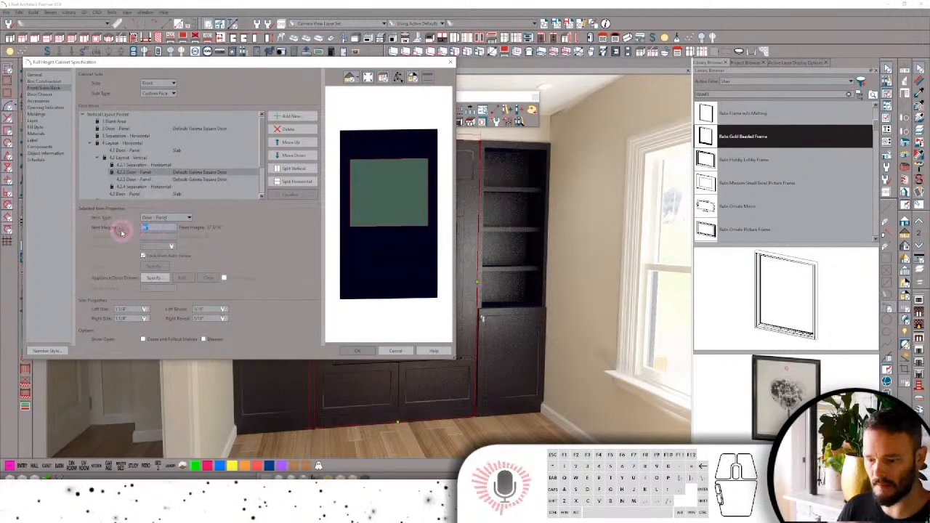
pyautogui.write('42')
pyautogui.click(356, 350)
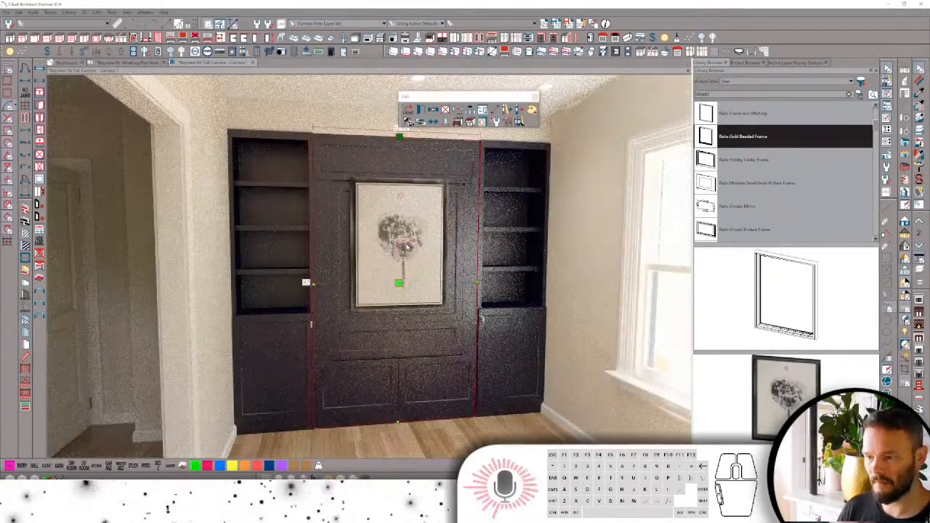
# Shorten the framed picture on the centre cabinet by lowering its upper edge.
pyautogui.click(408, 237)
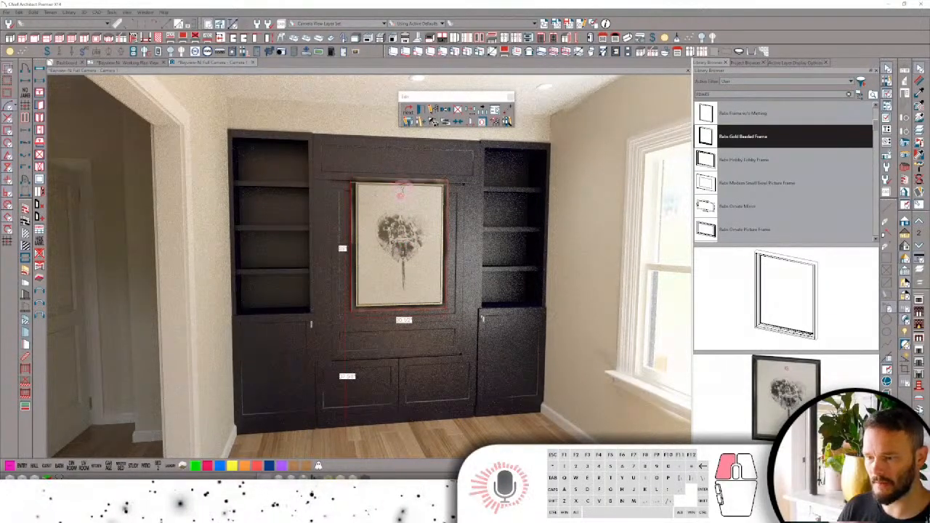
pyautogui.moveTo(401, 196); pyautogui.dragTo(402, 203)
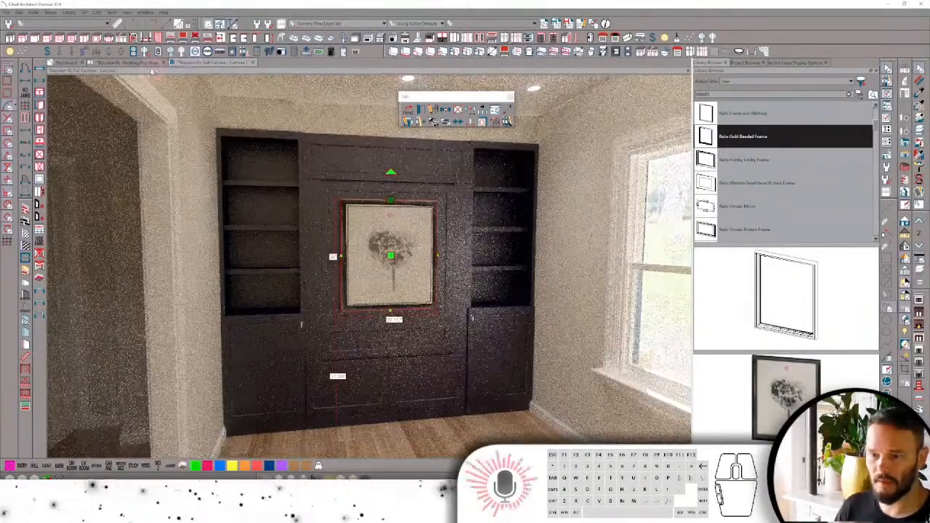
# In the floor plan, move the desk, chair and ceiling fan block from outside the house to the middle of the Study.
pyautogui.click(143, 64)
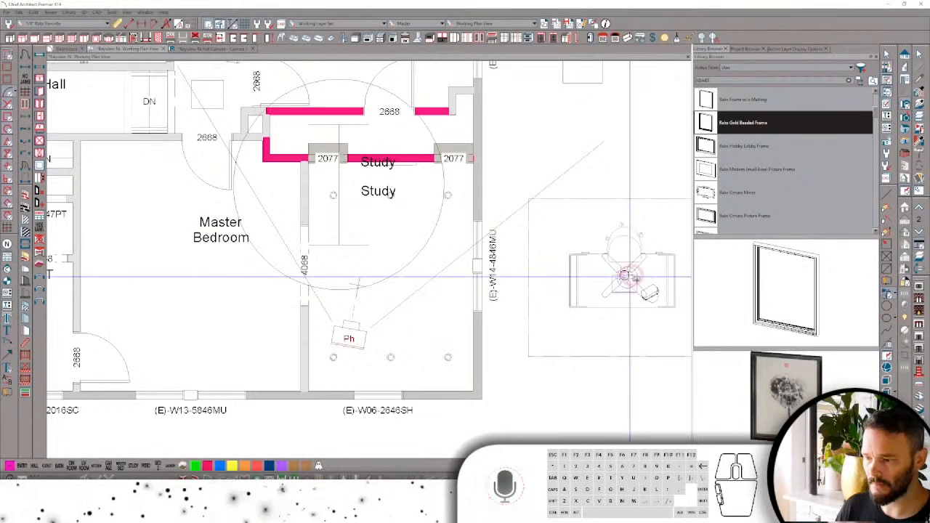
pyautogui.click(616, 278)
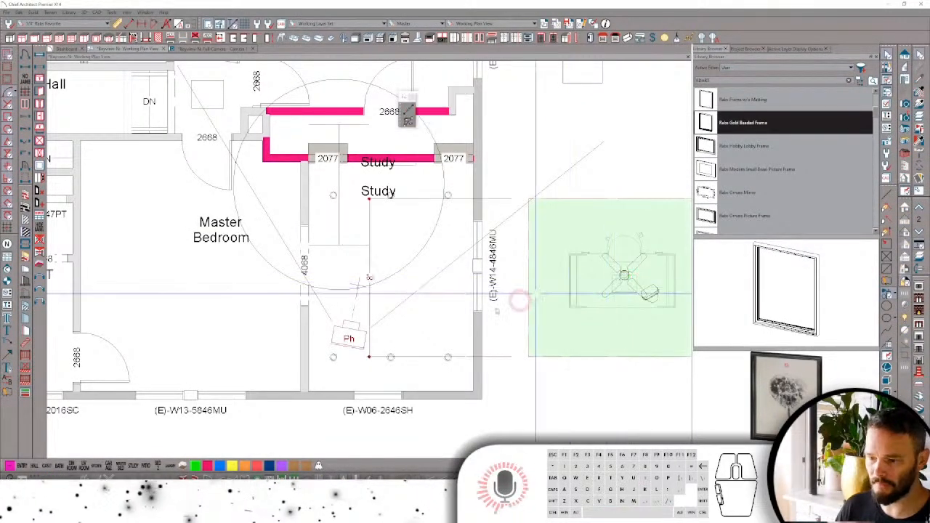
pyautogui.moveTo(615, 278); pyautogui.dragTo(390, 276)
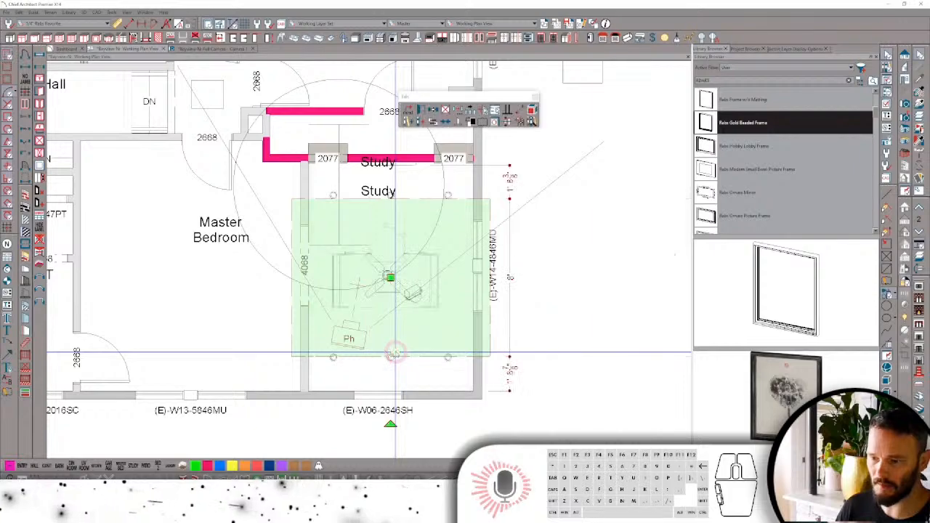
# Pull the Study camera back beyond the end window and enable hiding of camera-facing exterior walls, framing the desk and bookcase.
pyautogui.click(212, 50)
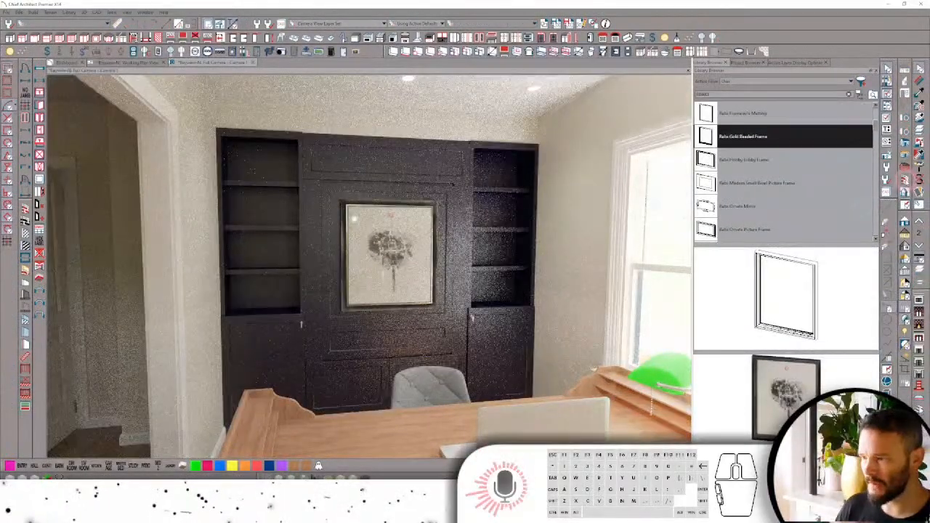
pyautogui.scroll(-3, 544, 272)
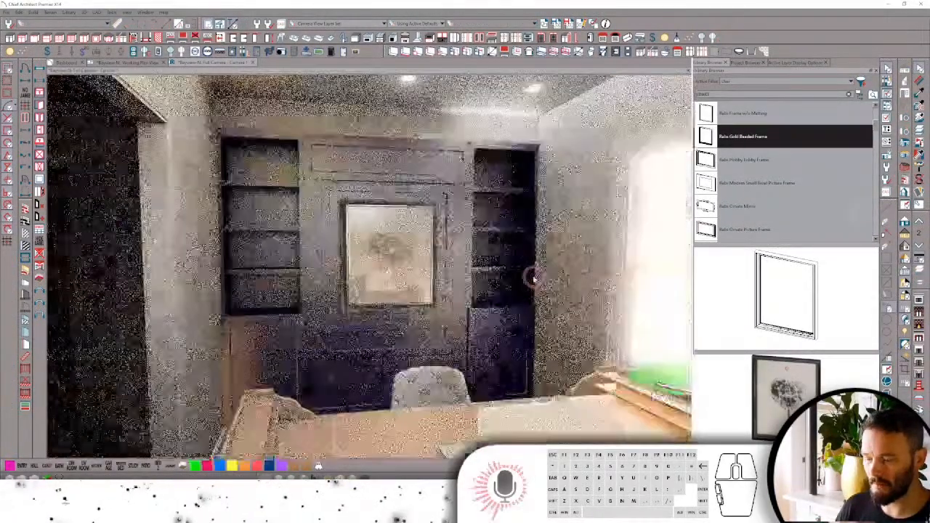
pyautogui.scroll(-5, 533, 276)
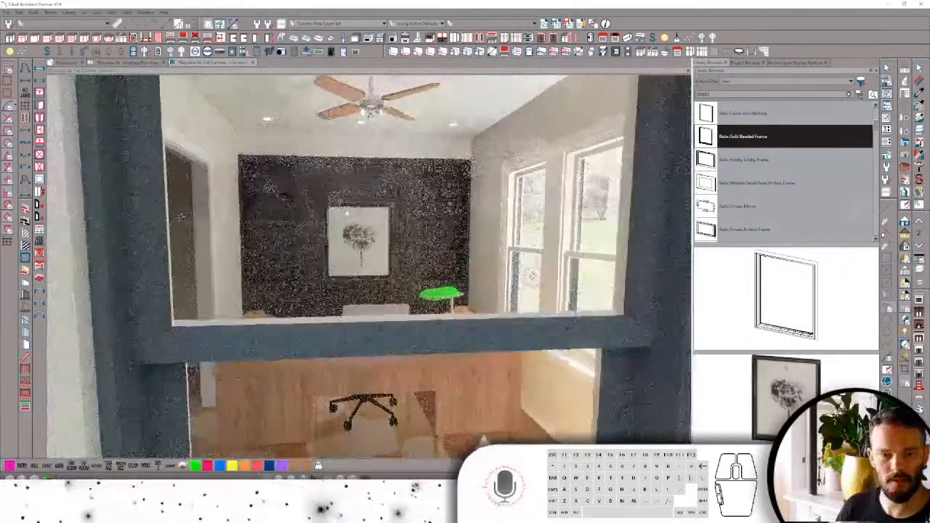
pyautogui.scroll(-3, 533, 277)
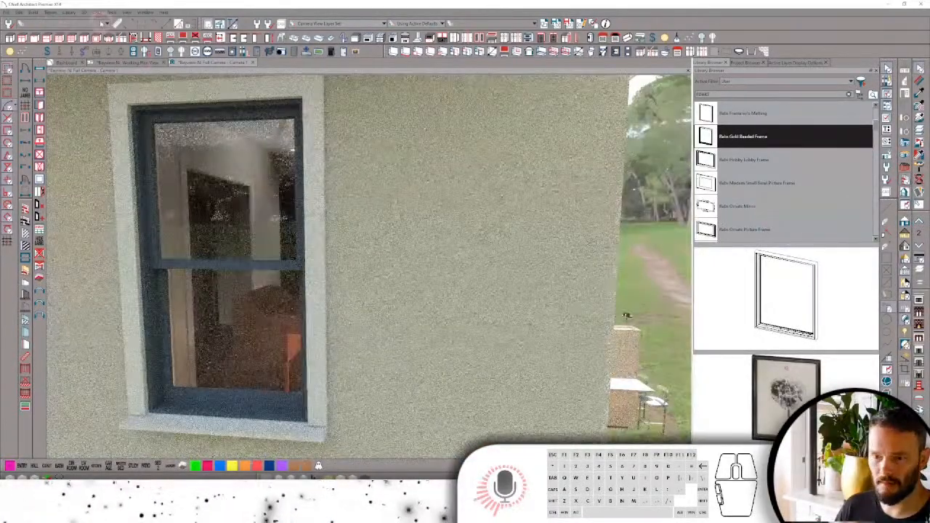
pyautogui.click(84, 13)
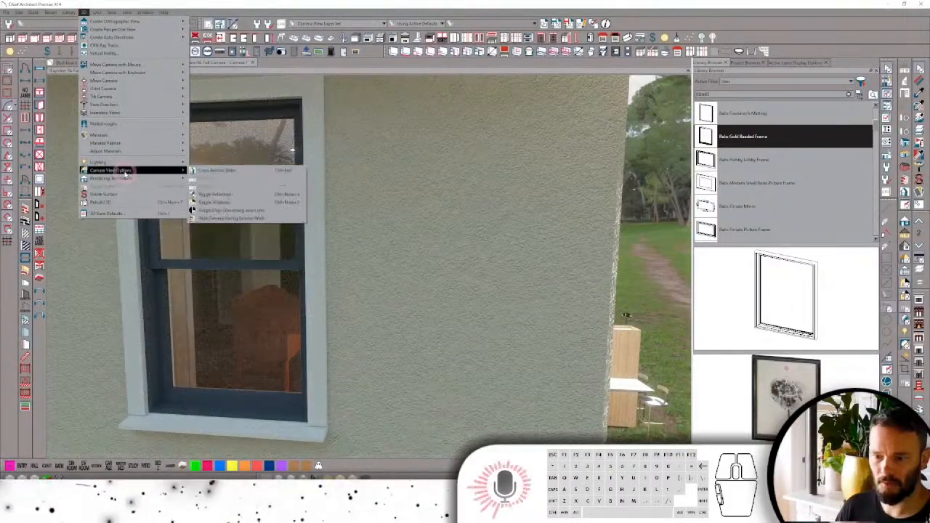
pyautogui.click(215, 218)
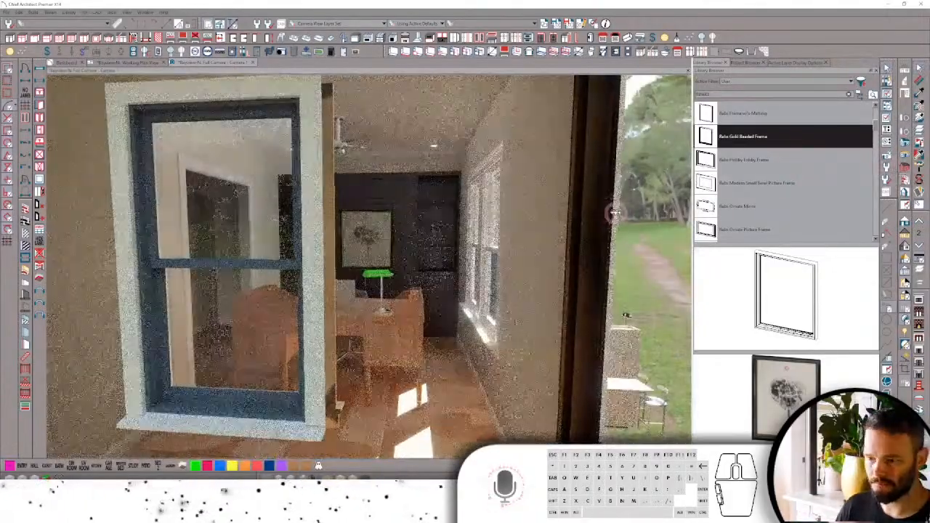
pyautogui.moveTo(676, 241); pyautogui.dragTo(616, 214, button='middle')
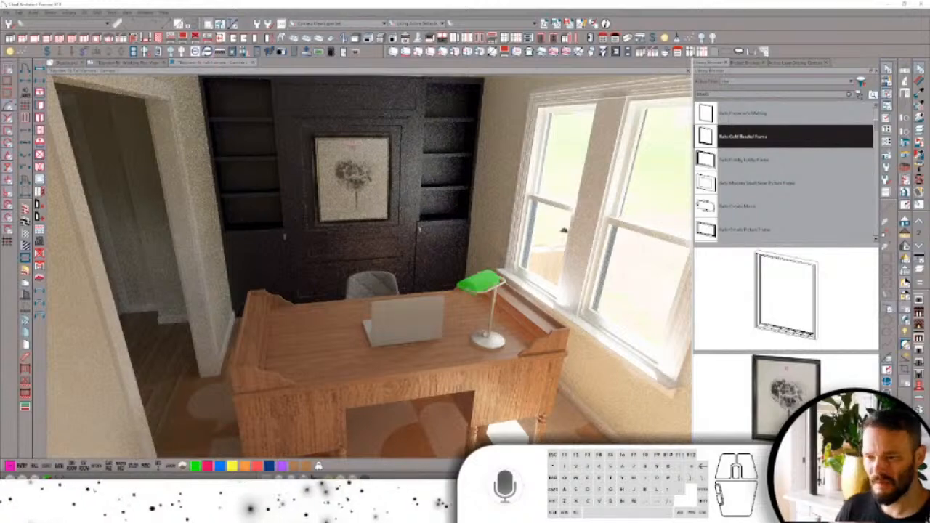
# Examine the floor plan around the bookcase wall between the Study and Bedroom 2 and compare it with the camera view.
pyautogui.click(138, 63)
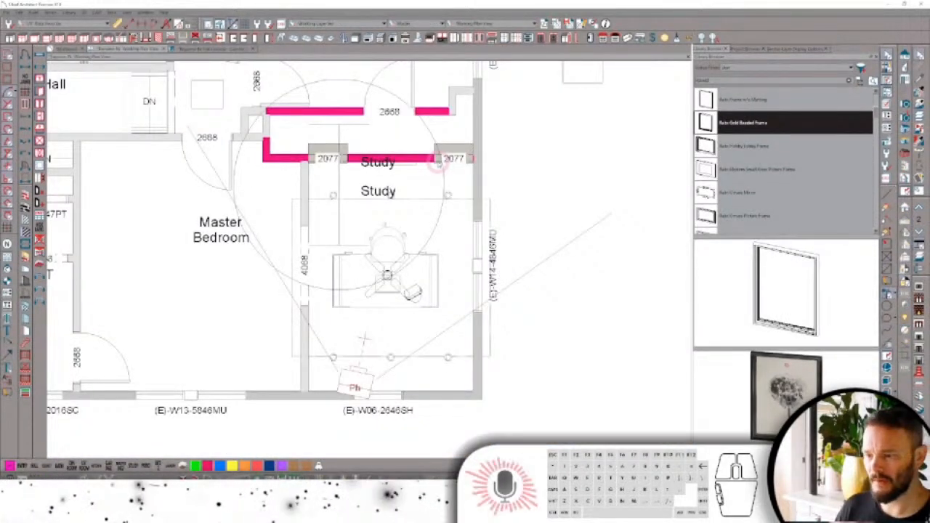
pyautogui.scroll(-1, 430, 143)
pyautogui.scroll(2, 429, 143)
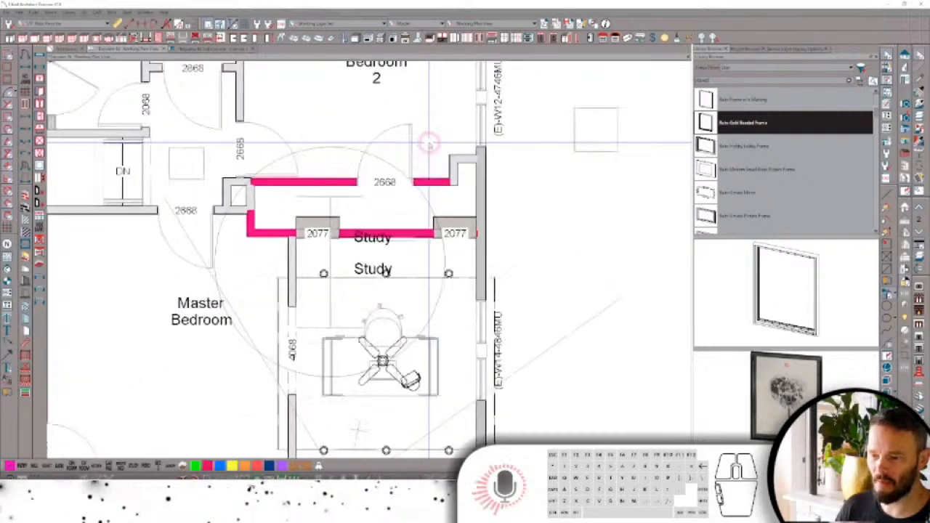
pyautogui.scroll(3, 430, 143)
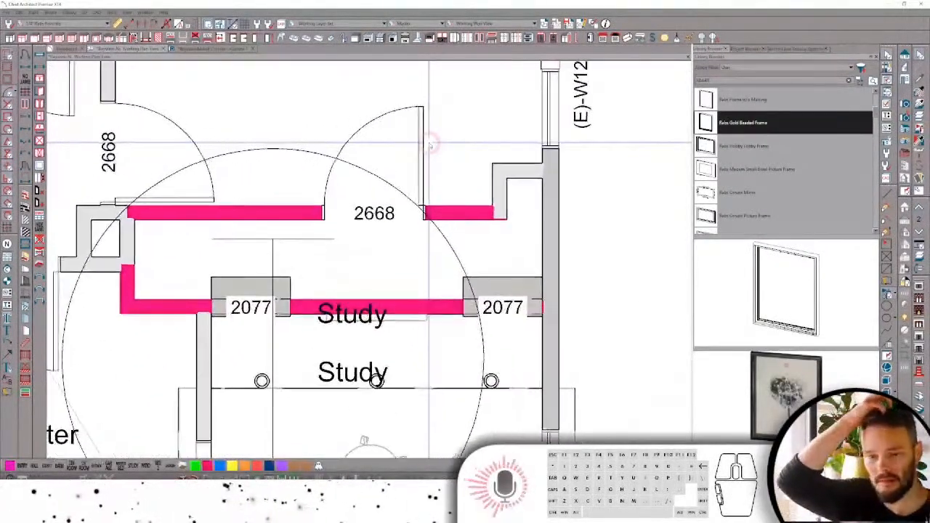
pyautogui.scroll(2, 429, 143)
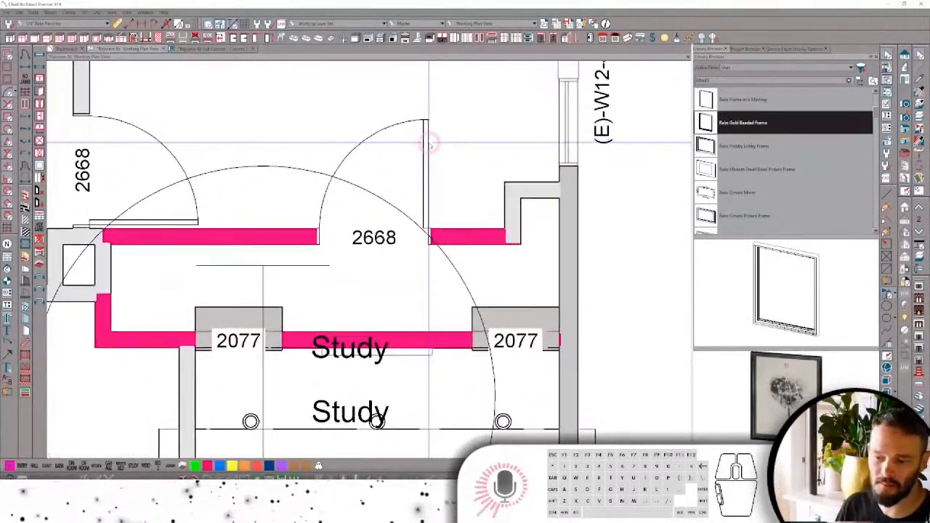
pyautogui.click(258, 81)
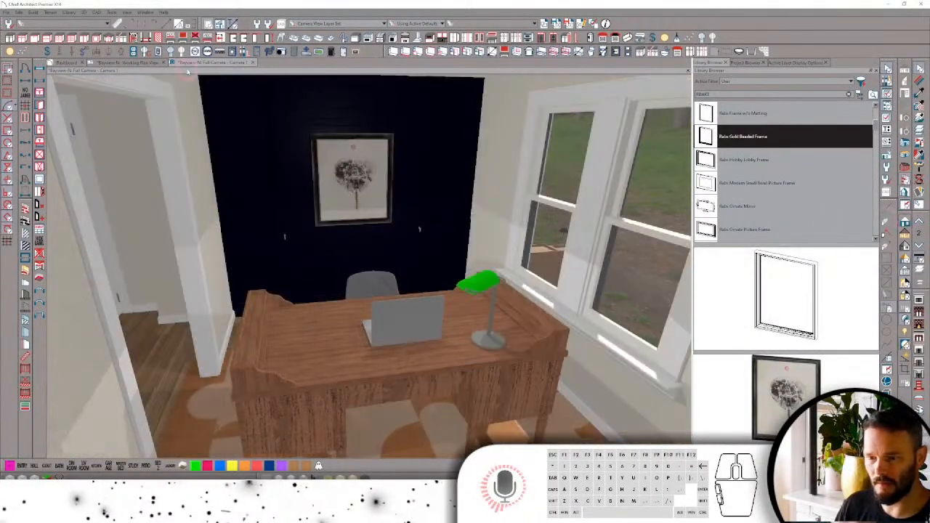
pyautogui.click(134, 63)
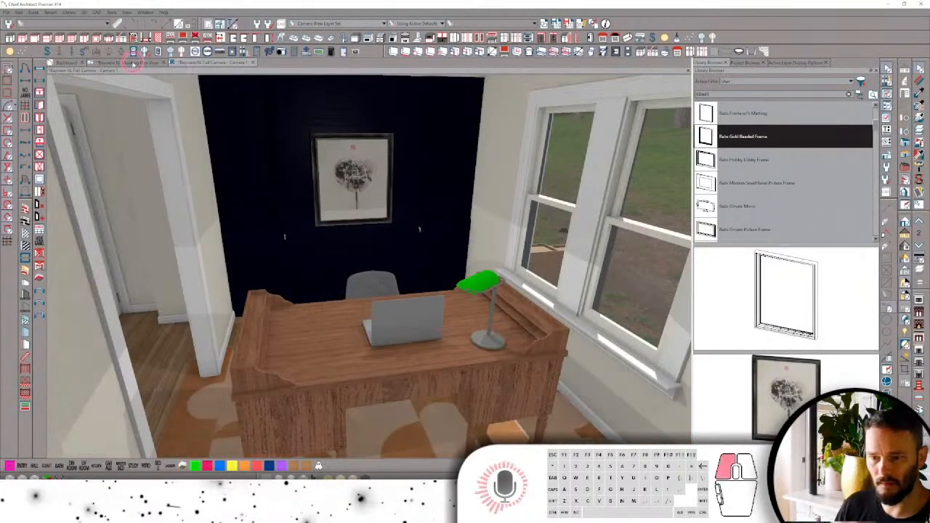
# In the floor plan, draw a partition wall across the closet space behind the bookcase wall, beside the left bookcase.
pyautogui.scroll(-3, 519, 269)
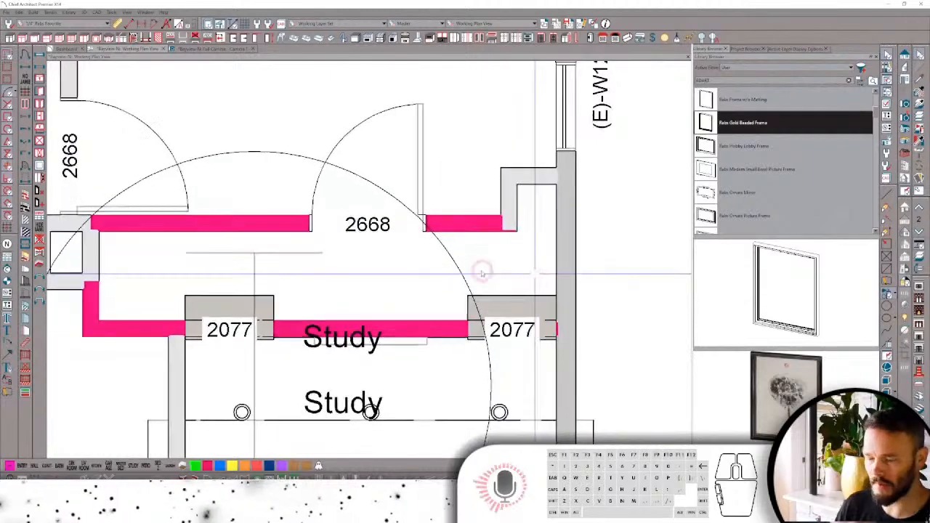
pyautogui.scroll(2, 412, 274)
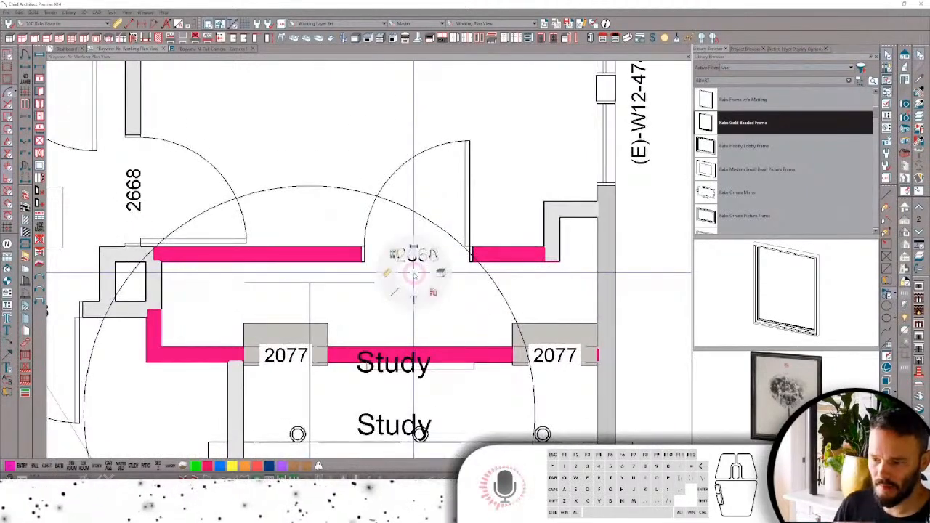
pyautogui.moveTo(331, 349); pyautogui.dragTo(329, 262)
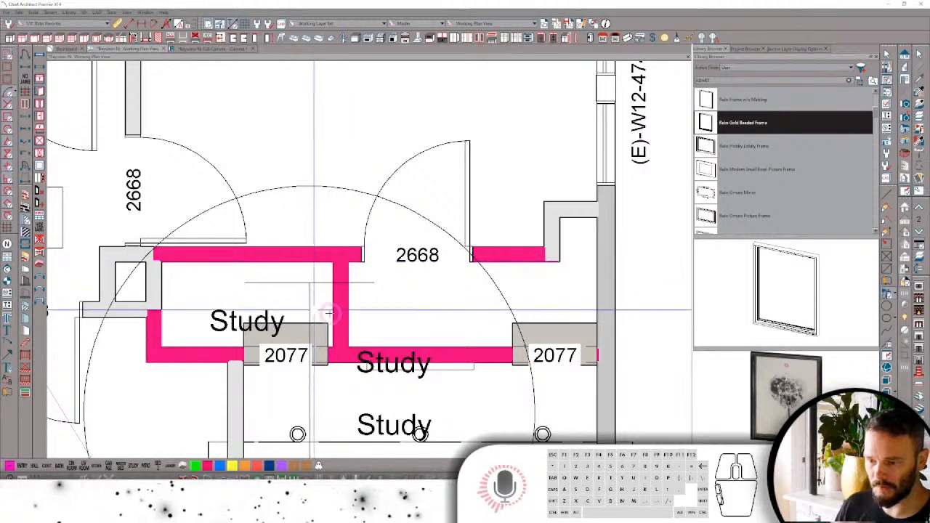
# Draw an L-shaped wall from the right end of the Bedroom 2 closet wall down and across to the exterior wall.
pyautogui.scroll(-1, 492, 315)
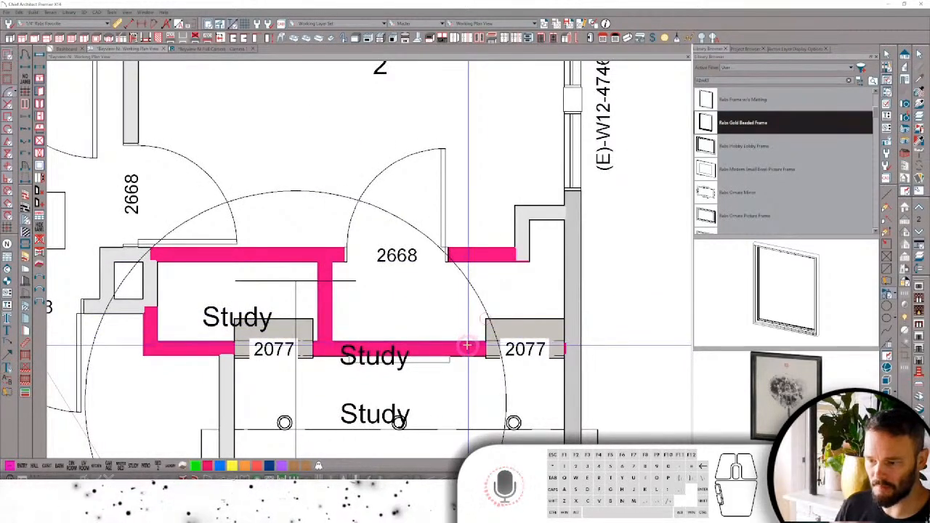
pyautogui.moveTo(474, 347); pyautogui.dragTo(472, 349, button='middle')
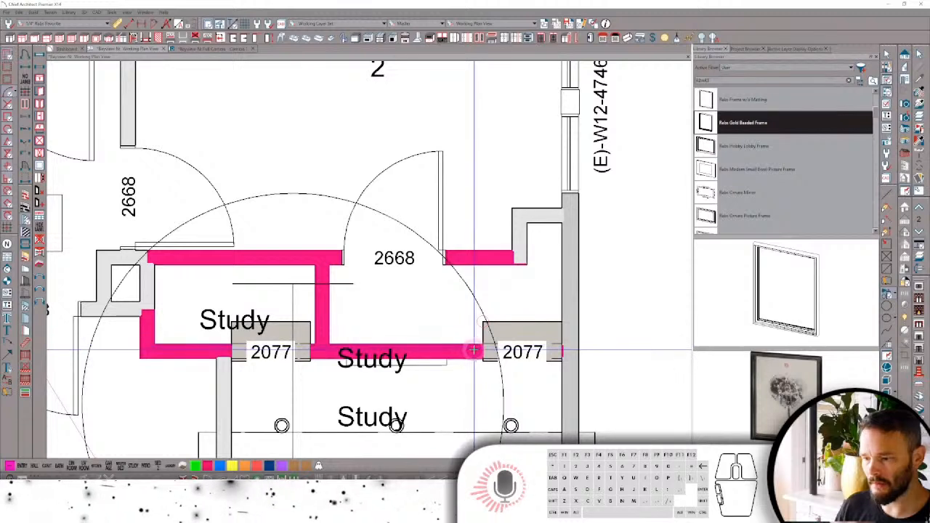
pyautogui.moveTo(518, 255); pyautogui.dragTo(566, 307)
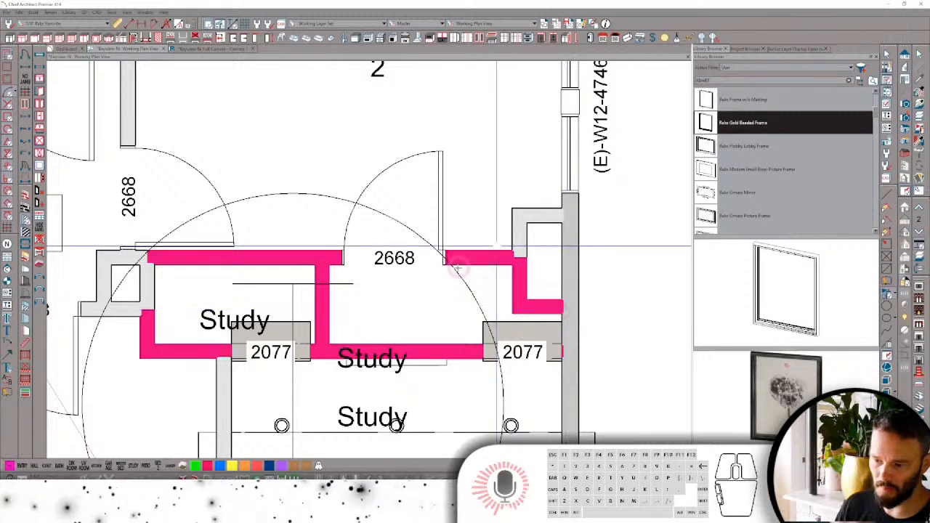
# Shorten the closet partition from its Bedroom 2 end so it is about 1' long beside the left bookcase.
pyautogui.click(431, 261)
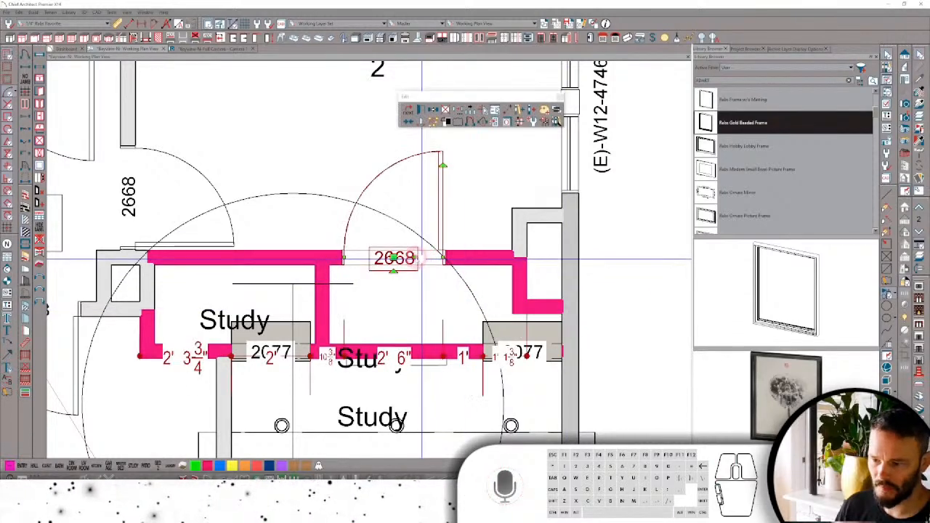
pyautogui.click(326, 289)
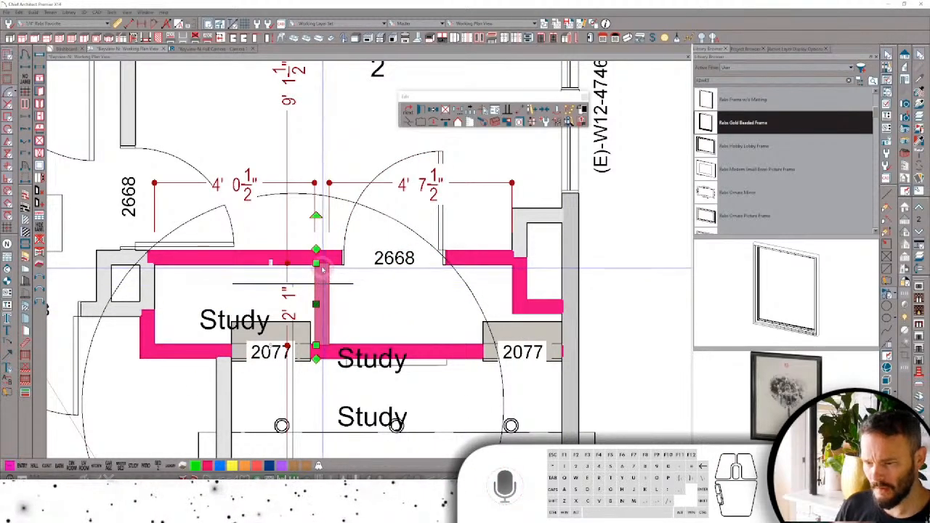
pyautogui.moveTo(327, 289); pyautogui.dragTo(314, 305)
pyautogui.scroll(-2, 288, 278)
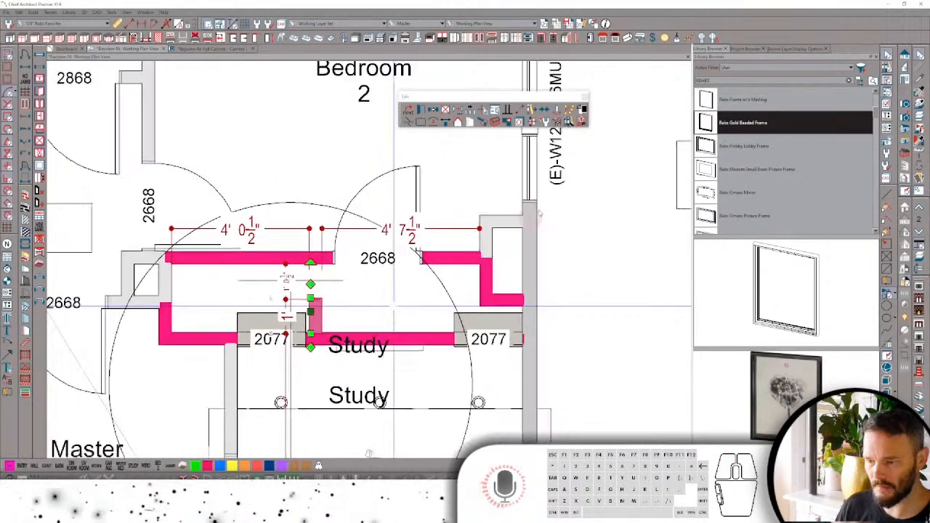
# Search the library for closet items.
pyautogui.moveTo(685, 85); pyautogui.dragTo(670, 88)
pyautogui.write('RO')
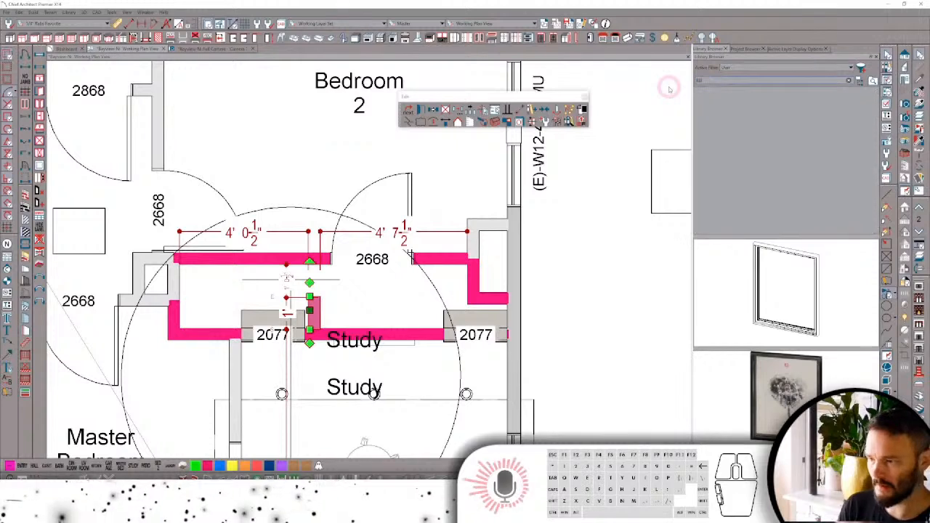
pyautogui.write('DCLOSET')
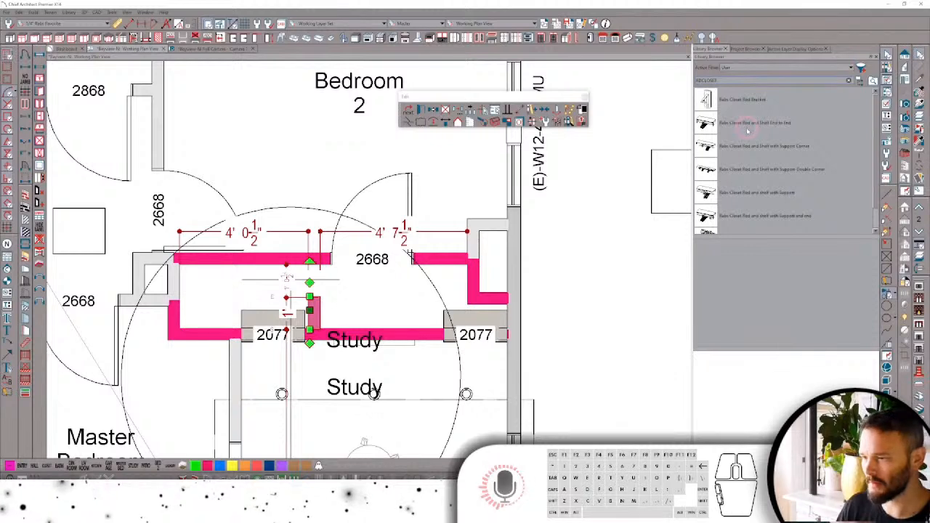
# Place a Closet Rod and Shelf End to End against the short partition and try to shift the partition toward the left bookcase.
pyautogui.click(739, 125)
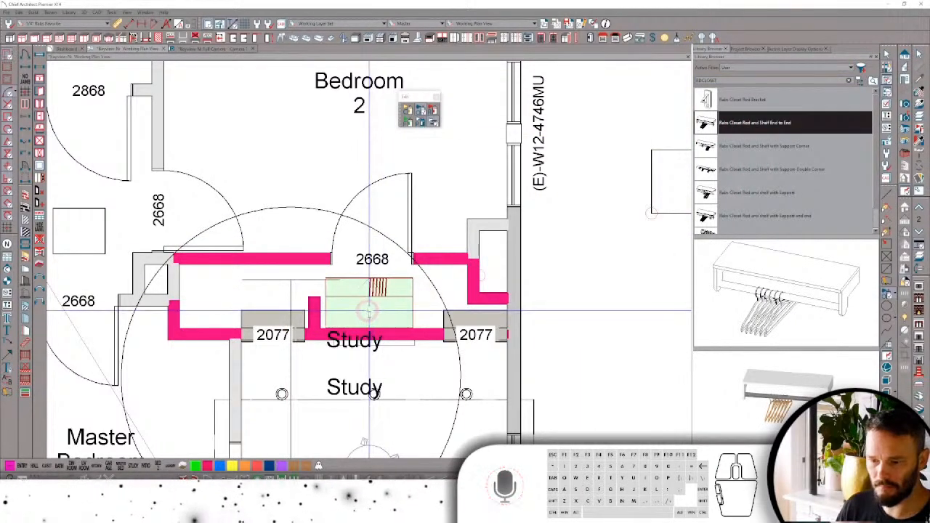
pyautogui.click(369, 311)
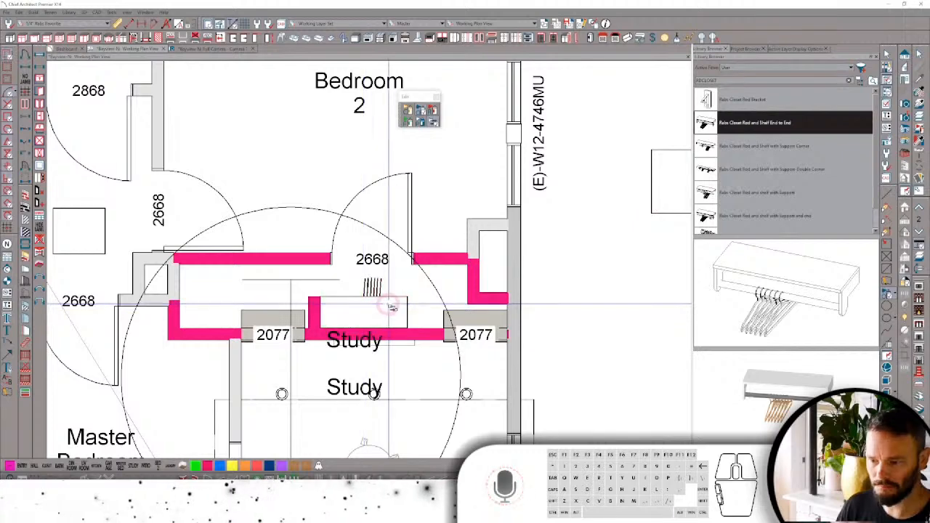
pyautogui.click(317, 314)
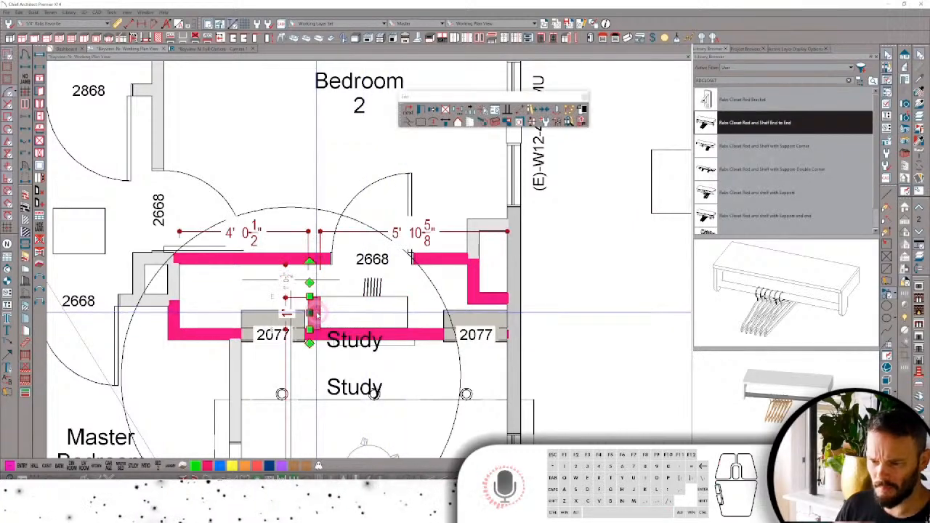
pyautogui.scroll(2, 313, 316)
pyautogui.scroll(1, 300, 322)
pyautogui.moveTo(282, 331); pyautogui.dragTo(276, 331)
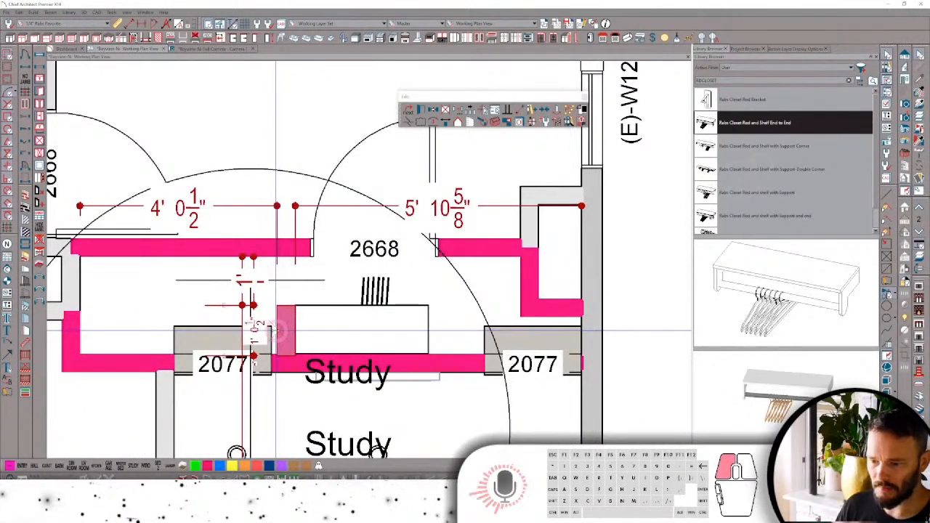
# Delete the end-to-end closet rod and shelf and the short partition wall beside it.
pyautogui.click(399, 338)
pyautogui.rightClick(399, 338)
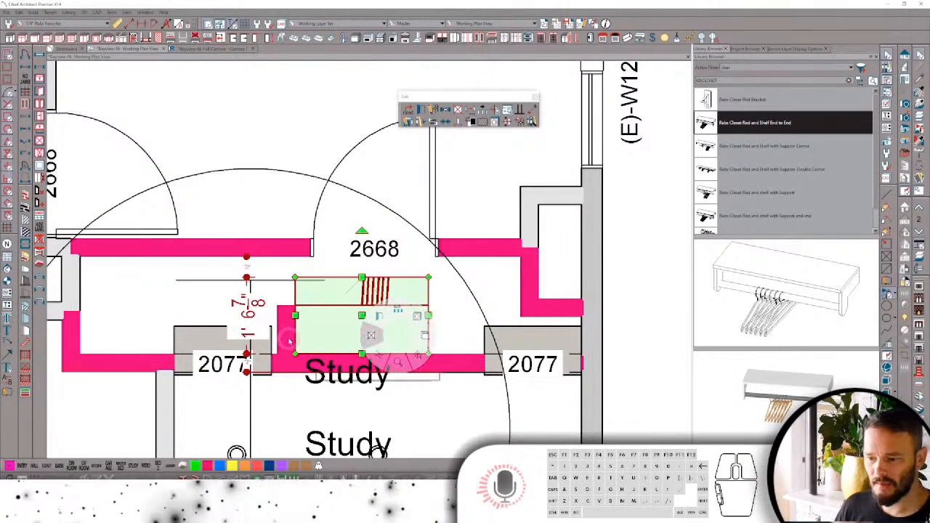
pyautogui.click(371, 335)
pyautogui.click(291, 330)
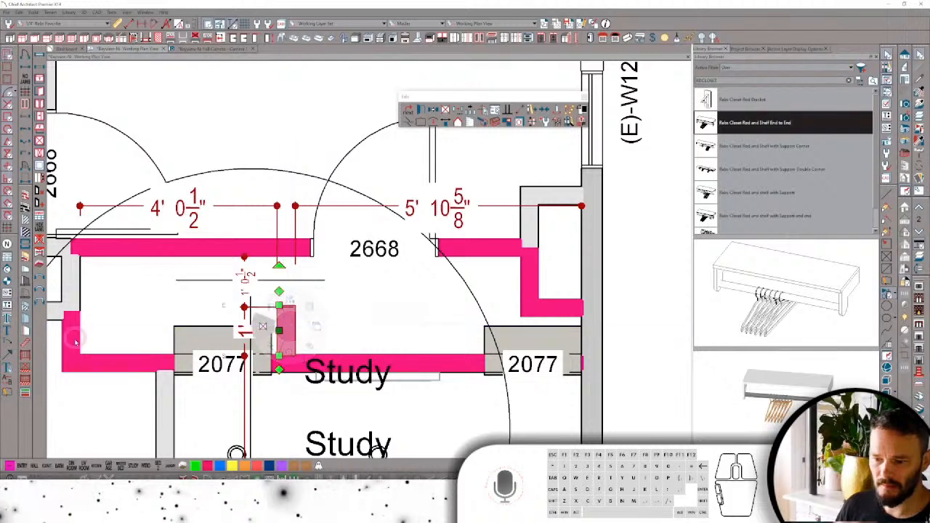
pyautogui.press('Delete')
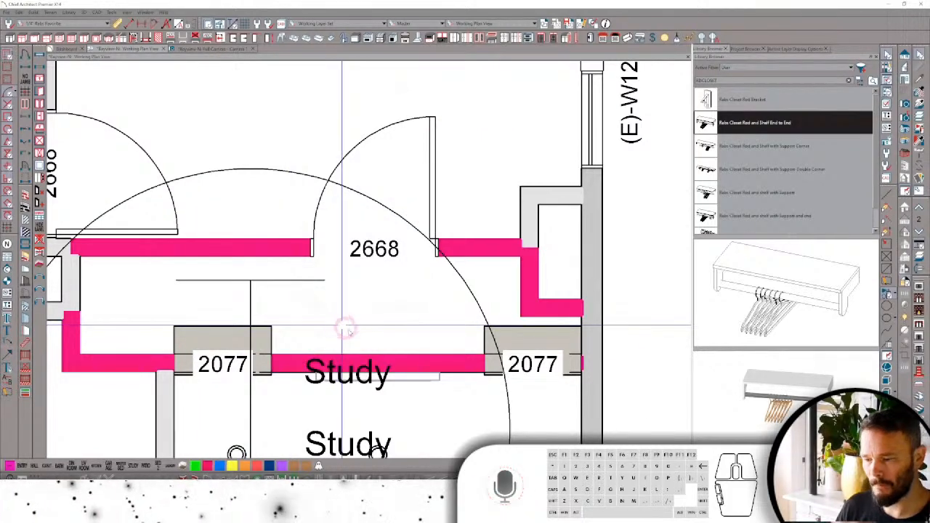
# Place a Closet Rod and Shelf with Support on the closet's back wall and a Closet Rod Bracket beside it.
pyautogui.hscroll(3, 513, 332)
pyautogui.hscroll(1, 513, 334)
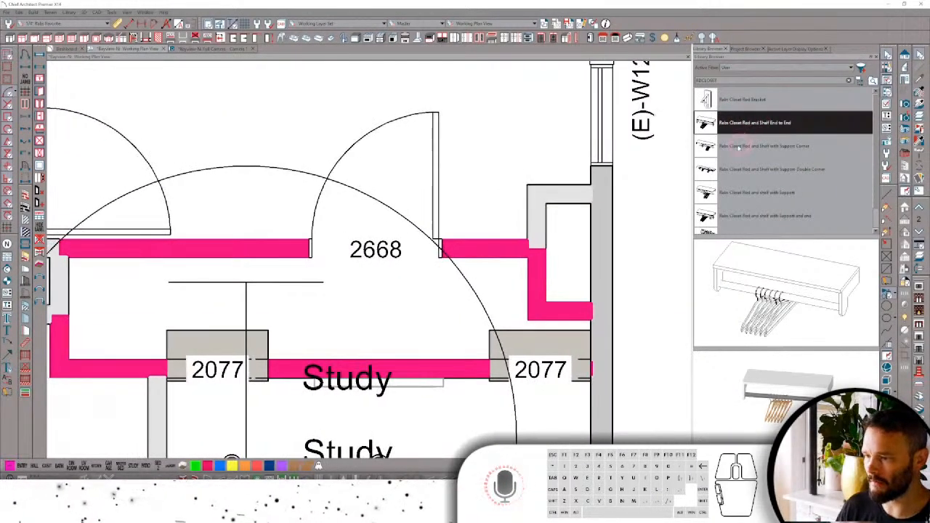
pyautogui.click(738, 192)
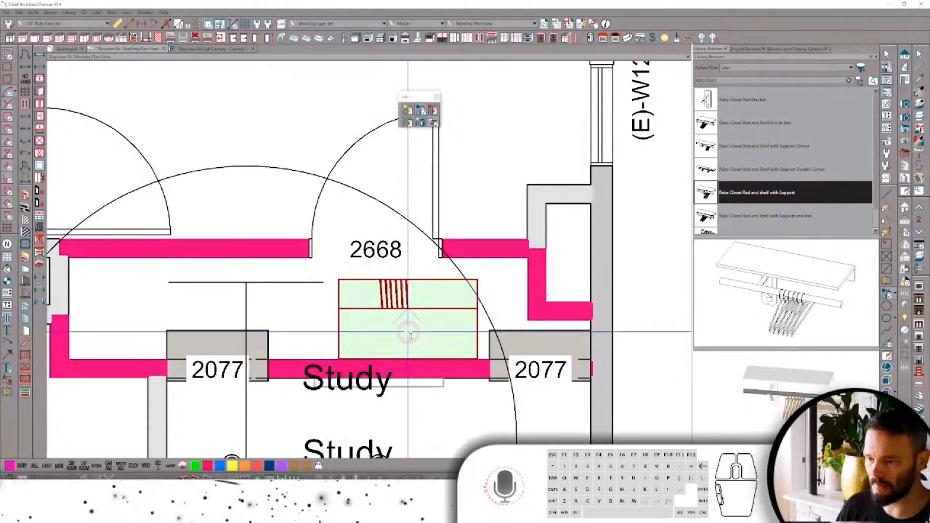
pyautogui.click(408, 333)
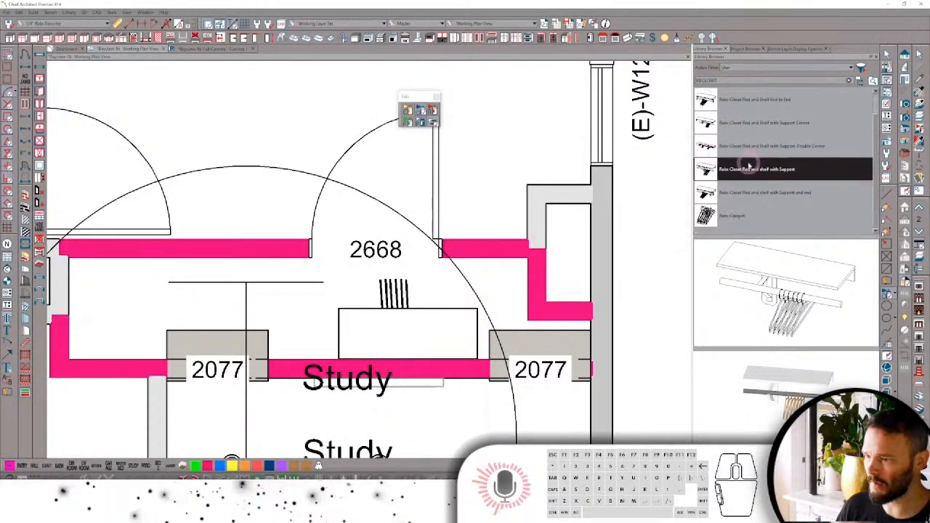
pyautogui.click(719, 100)
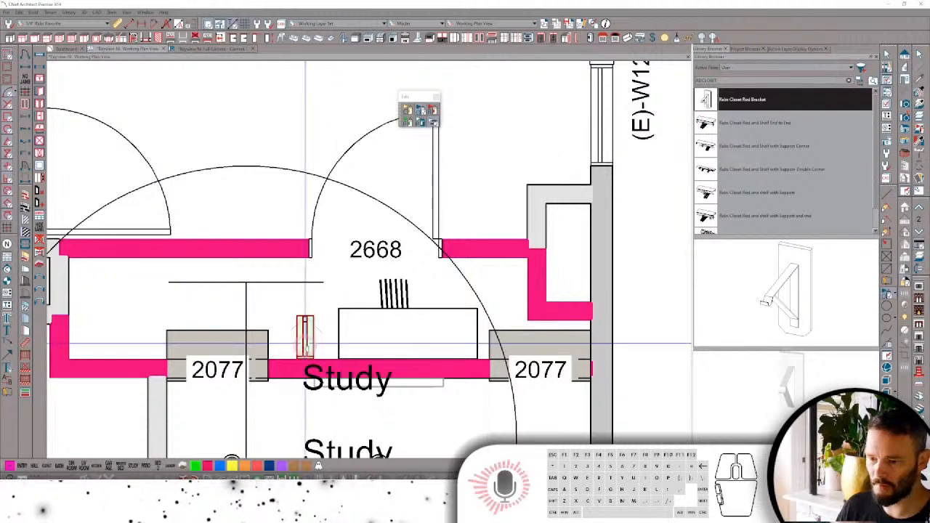
pyautogui.click(299, 336)
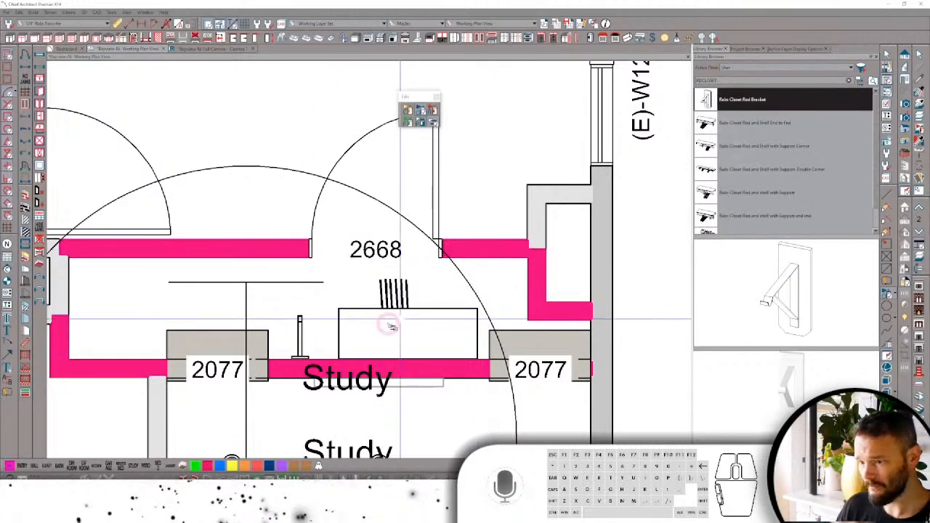
# Stretch both ends of the closet rod and shelf to the neighbouring bookcases, making it about 4' 4 3/8" wide.
pyautogui.click(356, 329)
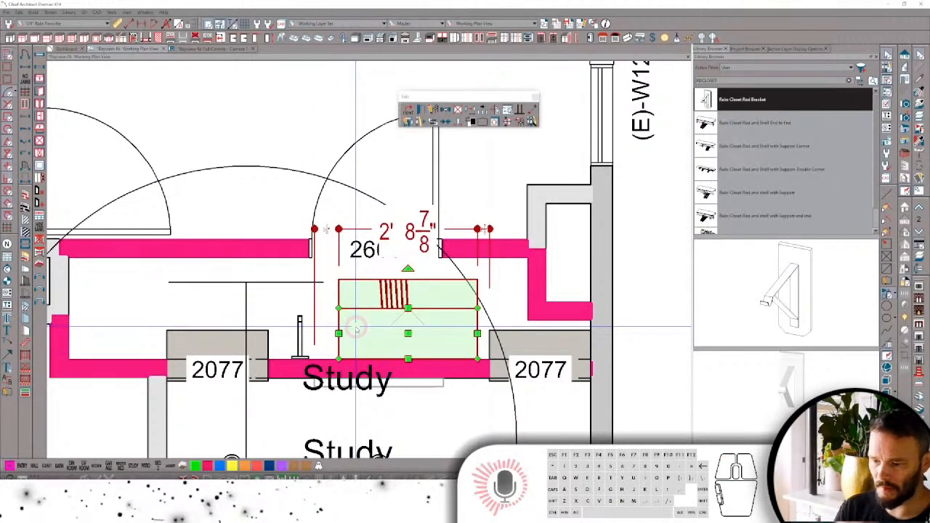
pyautogui.moveTo(339, 333); pyautogui.dragTo(270, 337)
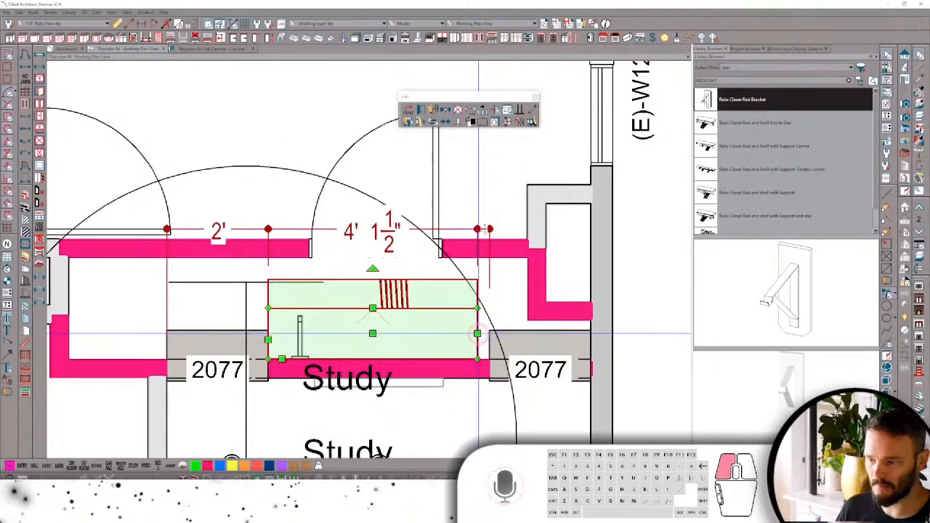
pyautogui.moveTo(478, 334); pyautogui.dragTo(489, 332)
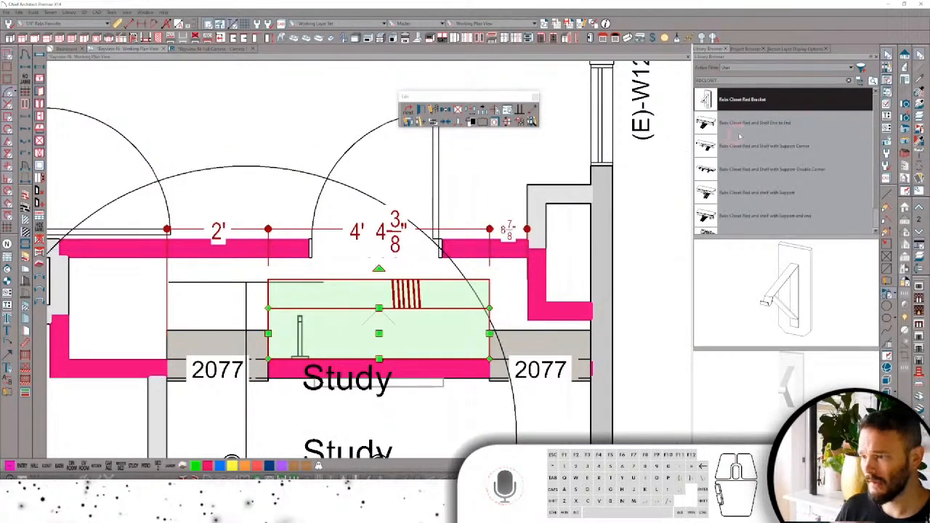
# Search the library for clothes and place the Hanging Clothes symbol in Bedroom 2.
pyautogui.click(729, 80)
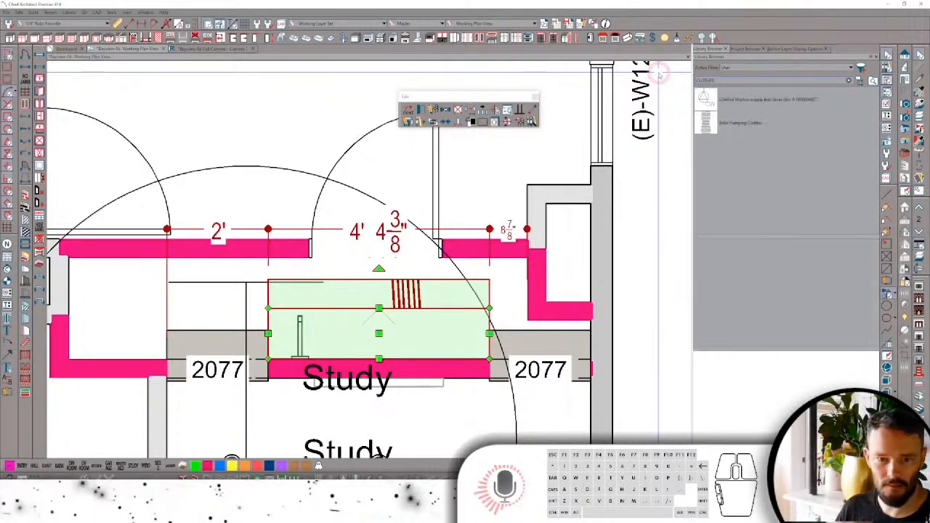
pyautogui.click(732, 122)
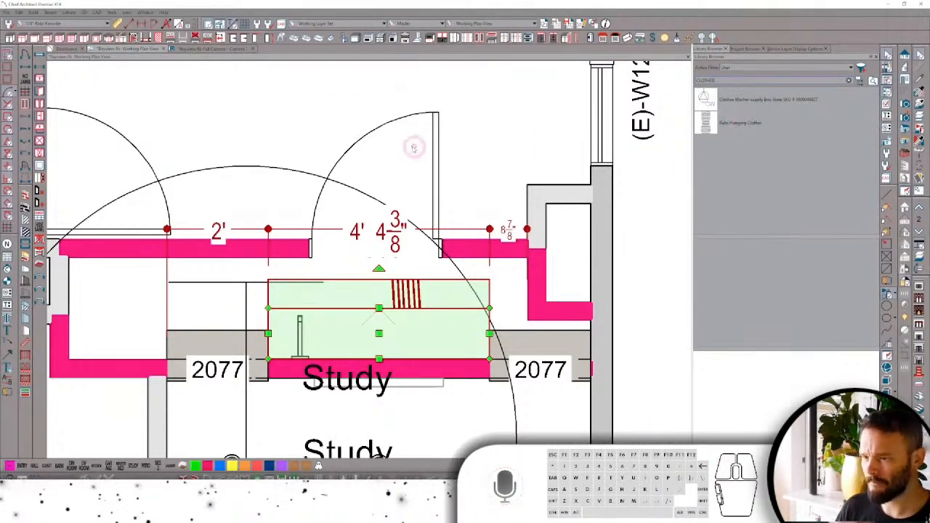
pyautogui.scroll(-4, 381, 146)
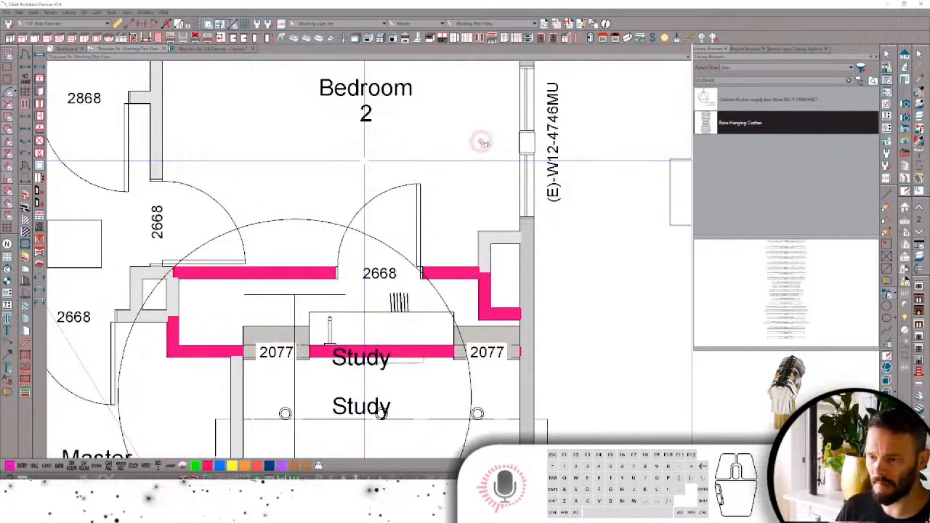
pyautogui.scroll(-1, 372, 271)
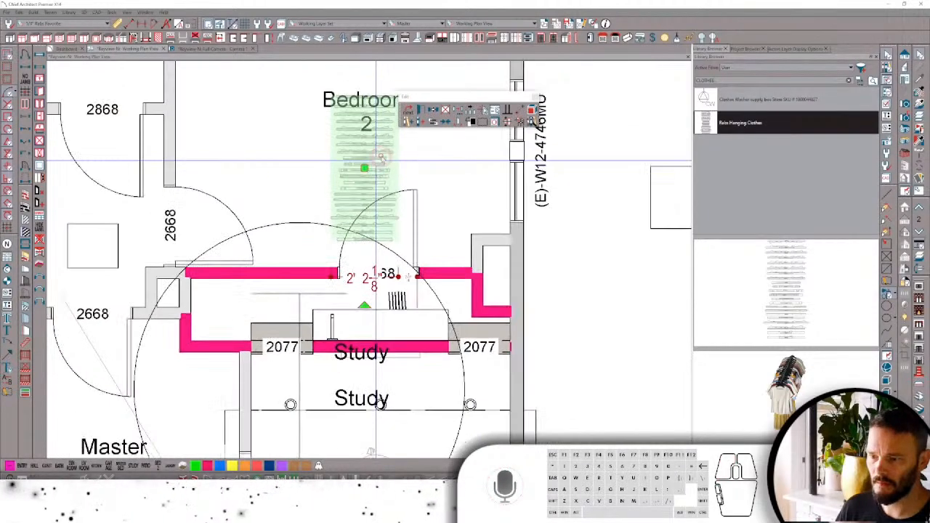
# Rotate the hanging clothes parallel to the closet wall and move them onto the closet rod between the bookcases.
pyautogui.click(423, 276)
pyautogui.moveTo(238, 189); pyautogui.dragTo(233, 173)
pyautogui.keyDown('ctrl'); pyautogui.moveTo(366, 171); pyautogui.dragTo(378, 306); pyautogui.keyUp('ctrl')
pyautogui.scroll(1, 361, 204)
pyautogui.moveTo(361, 204); pyautogui.dragTo(362, 177, button='middle')
pyautogui.press('space')
# Copy the left bookcase unit and place the copy directly behind the original, inside the closet.
pyautogui.scroll(3, 410, 316)
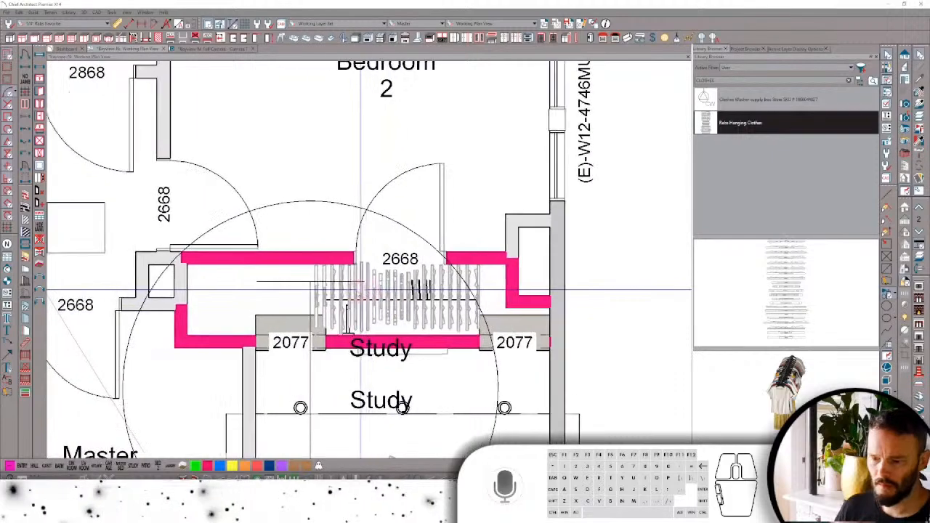
pyautogui.scroll(3, 333, 263)
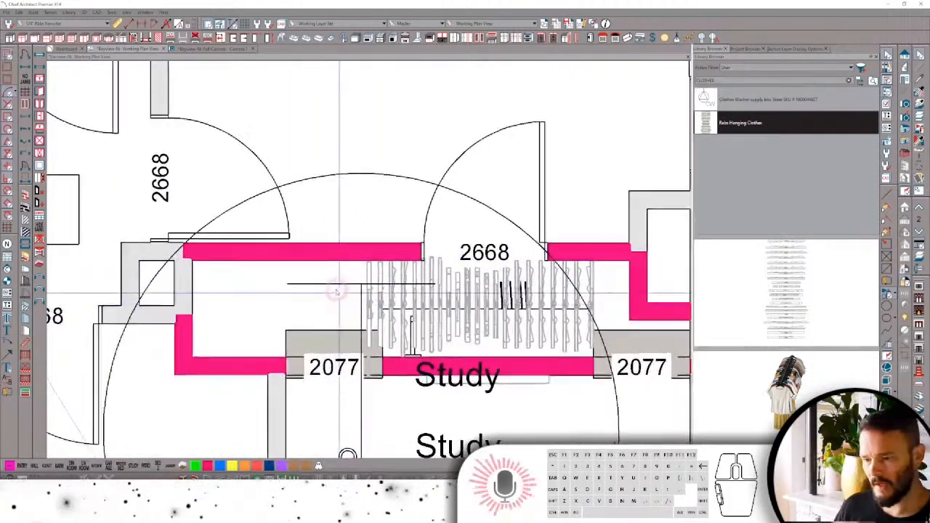
pyautogui.click(330, 346)
pyautogui.scroll(-1, 330, 345)
pyautogui.hotkey('ctrl', 'c')
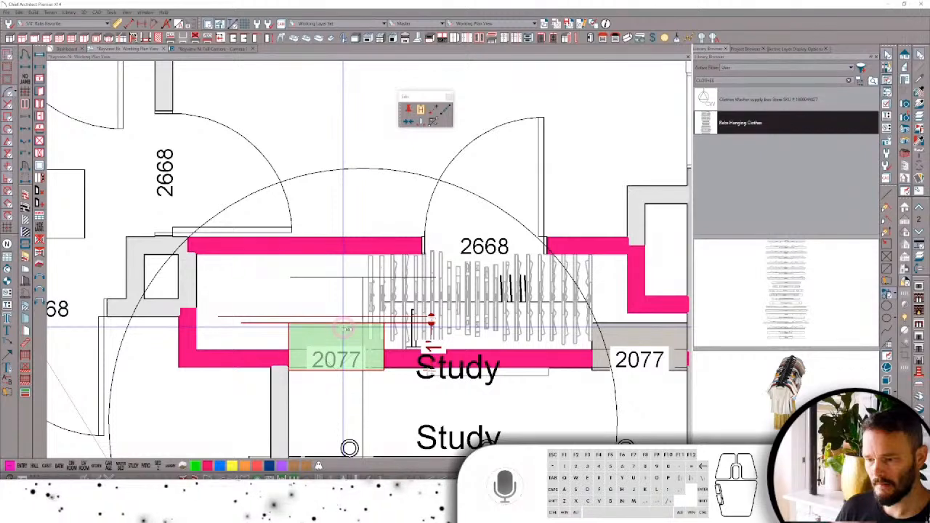
pyautogui.click(343, 327)
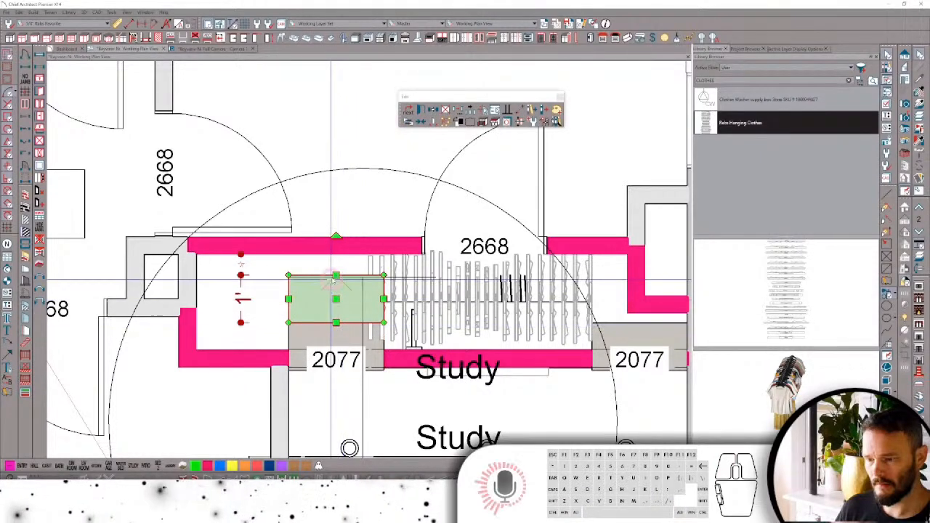
# Widen the 2668 closet door opening from Bedroom 2 toward the copied bookcase unit, making it a 5068 double door.
pyautogui.click(435, 245)
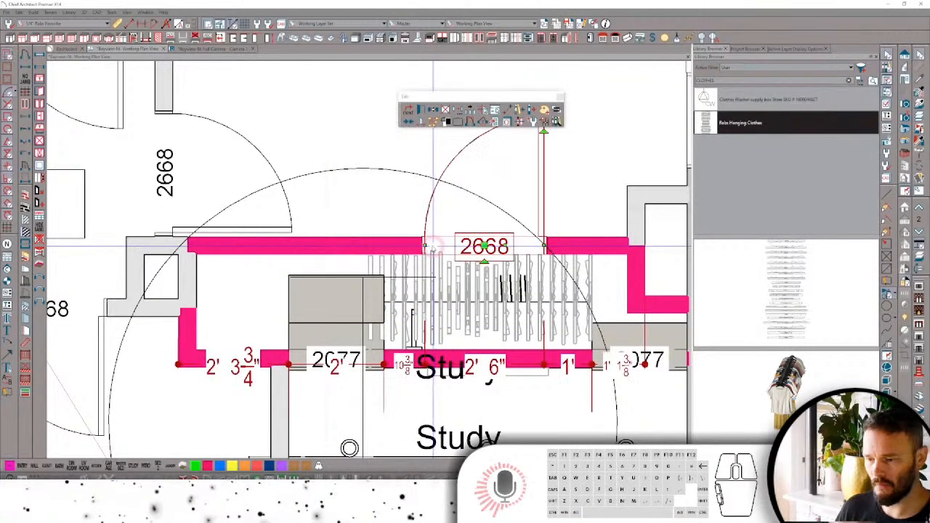
pyautogui.moveTo(427, 245); pyautogui.dragTo(293, 246)
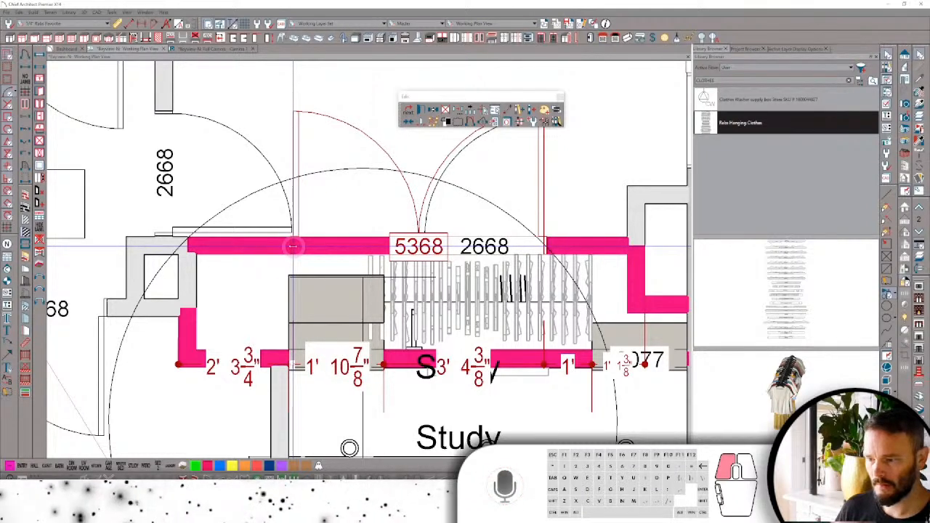
pyautogui.press('Tab')
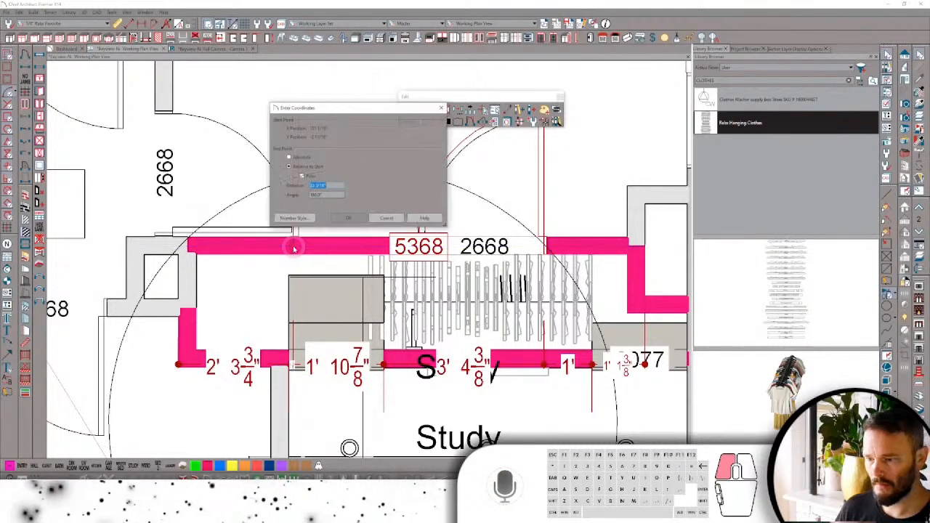
pyautogui.click(349, 218)
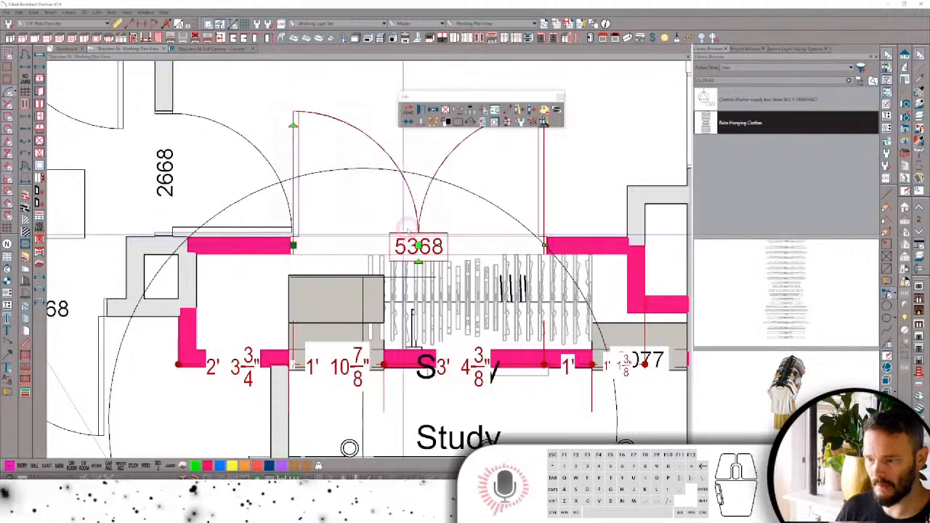
pyautogui.scroll(-5, 320, 290)
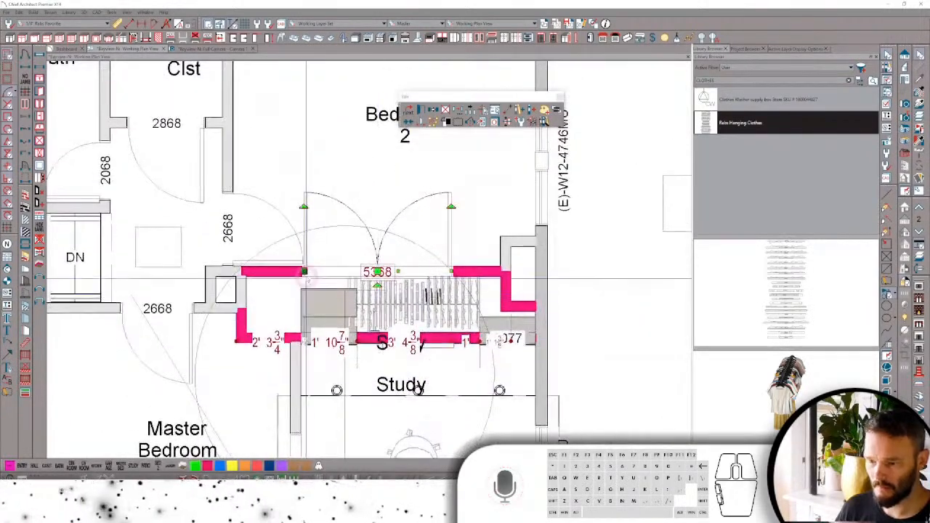
pyautogui.click(304, 271)
pyautogui.click(375, 188)
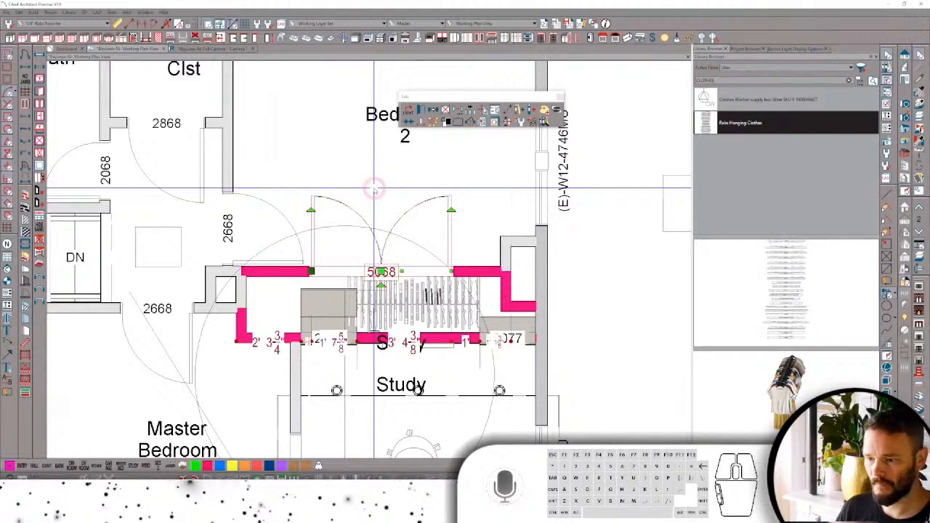
# Extend the opposite side of the closet double door outward by 12 inches, making it 6068.
pyautogui.scroll(3, 402, 225)
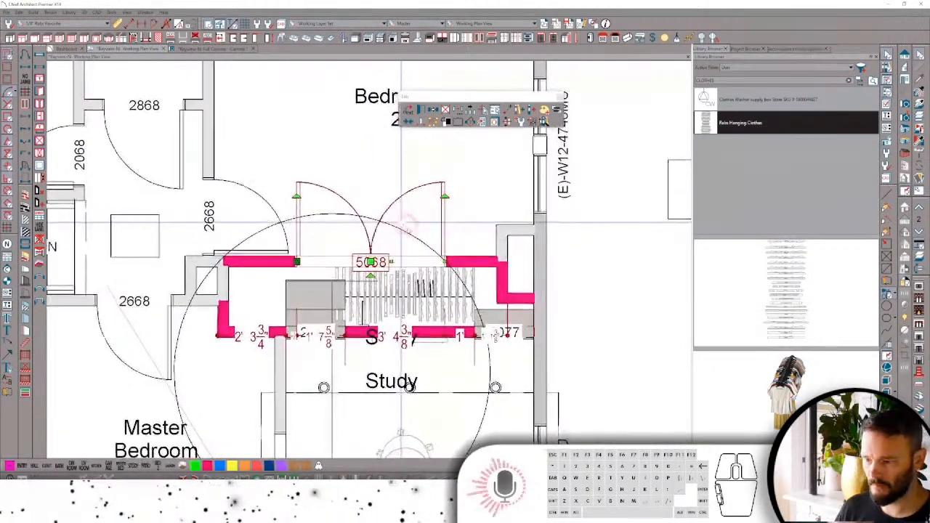
pyautogui.moveTo(441, 260); pyautogui.dragTo(460, 260)
pyautogui.press('Tab')
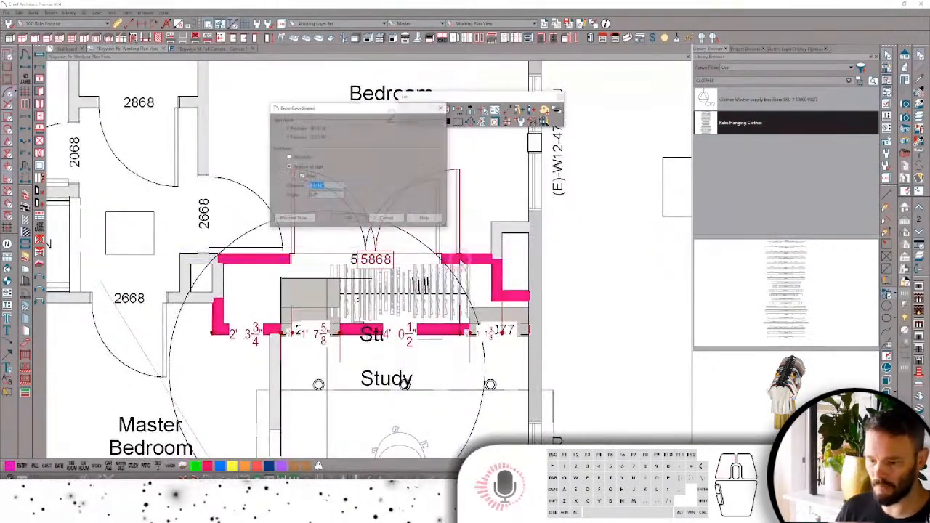
pyautogui.write('12')
pyautogui.press('Return')
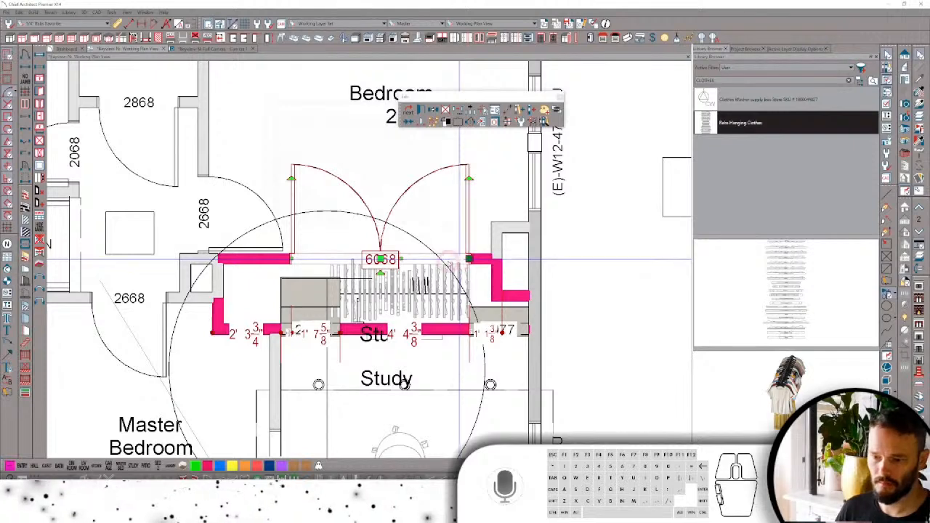
pyautogui.scroll(-2, 417, 243)
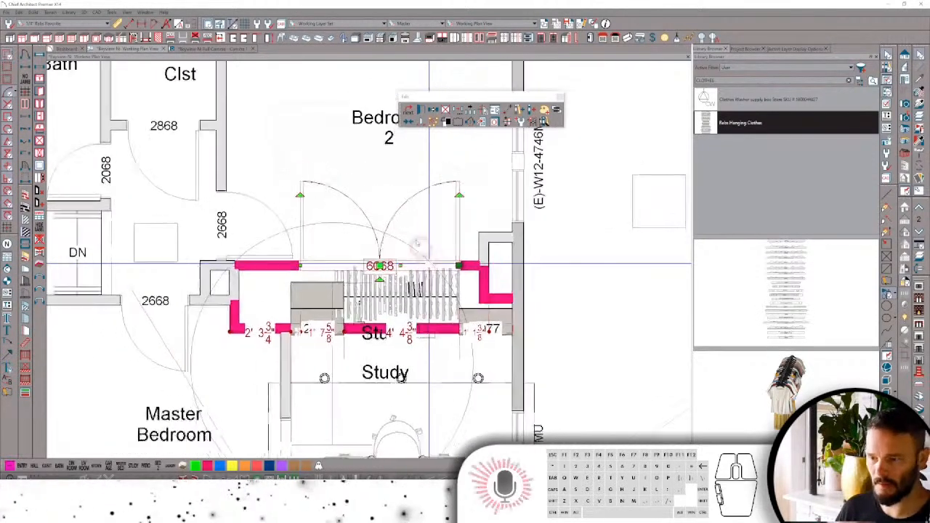
pyautogui.scroll(-1, 418, 243)
# Switch to the camera view of the closet and apply the shelf's white material to the copied navy bookcase unit.
pyautogui.click(213, 48)
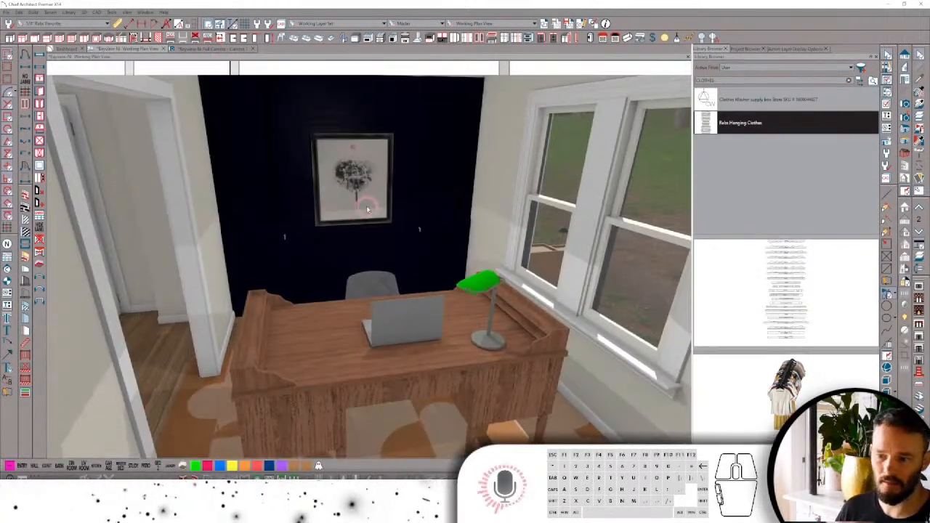
pyautogui.moveTo(362, 206); pyautogui.dragTo(362, 207, button='middle')
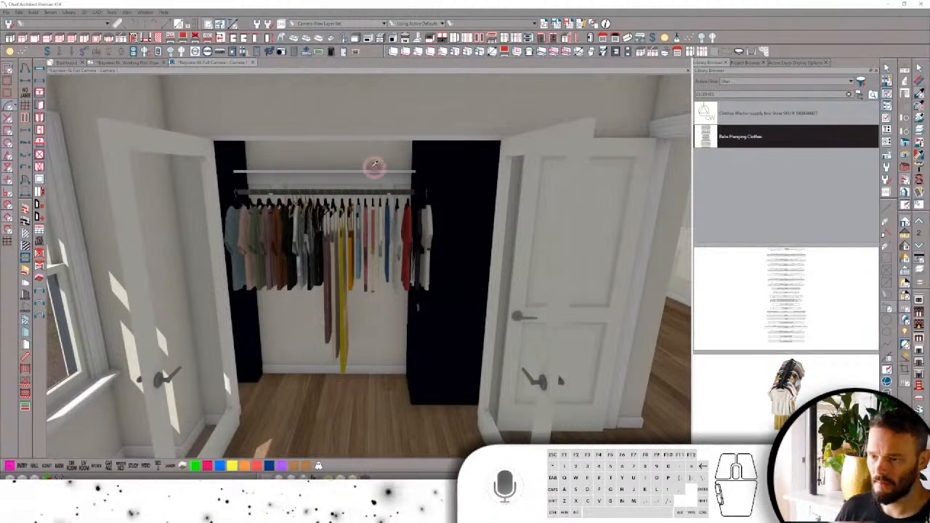
pyautogui.click(451, 155)
pyautogui.press('Escape')
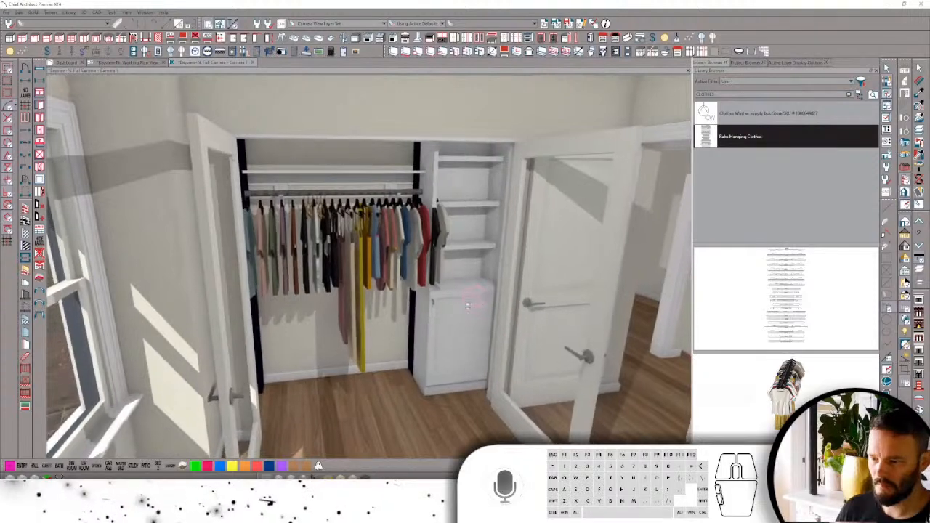
# Select the outermost garments at both ends of the closet rod that run into the side units, and delete them.
pyautogui.press('e')
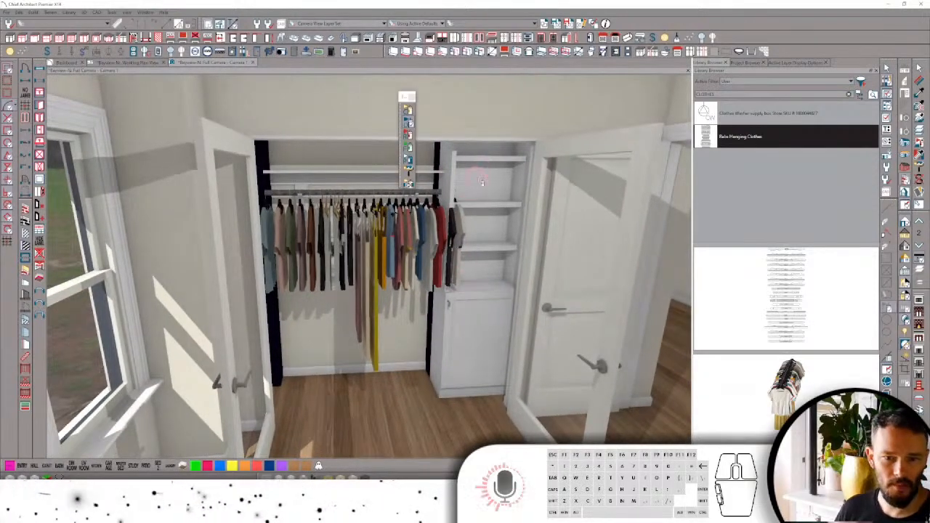
pyautogui.moveTo(436, 195); pyautogui.dragTo(440, 227, button='middle')
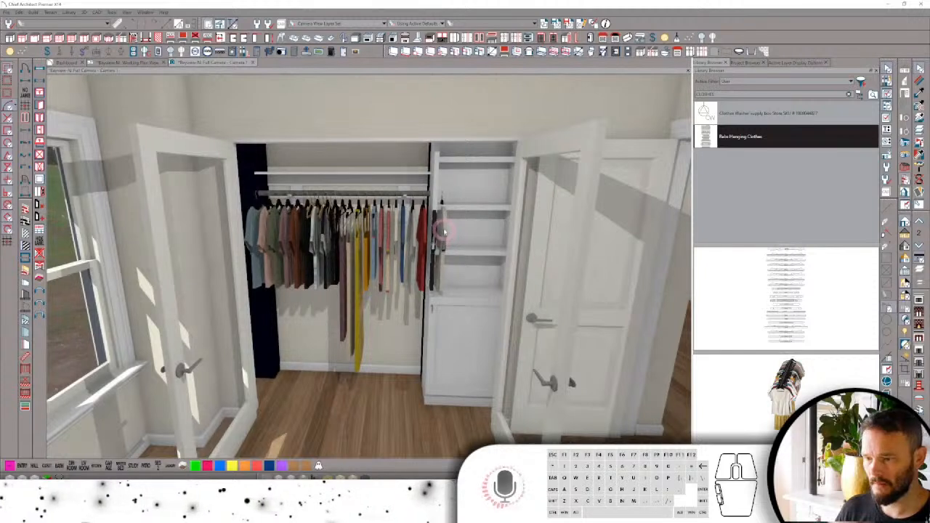
pyautogui.click(444, 231)
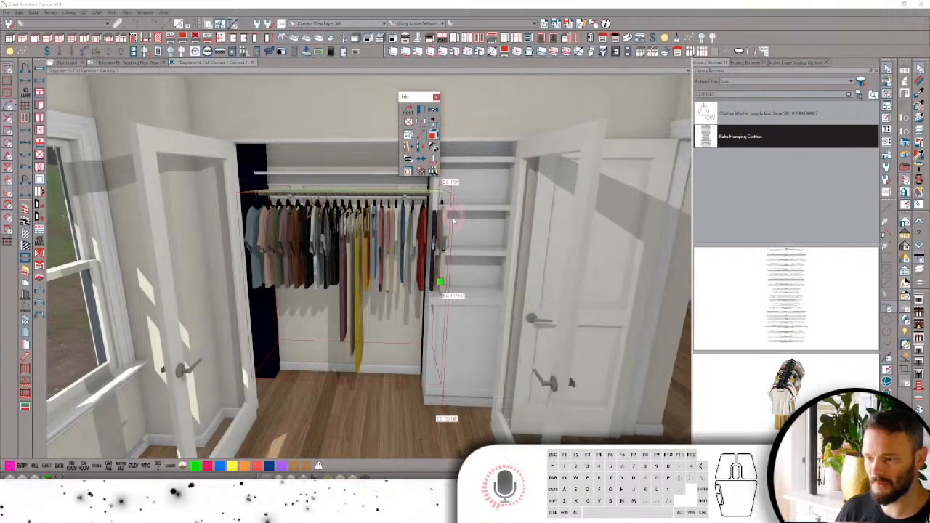
pyautogui.click(450, 218)
pyautogui.keyDown('ctrl'); pyautogui.click(447, 219); pyautogui.keyUp('ctrl')
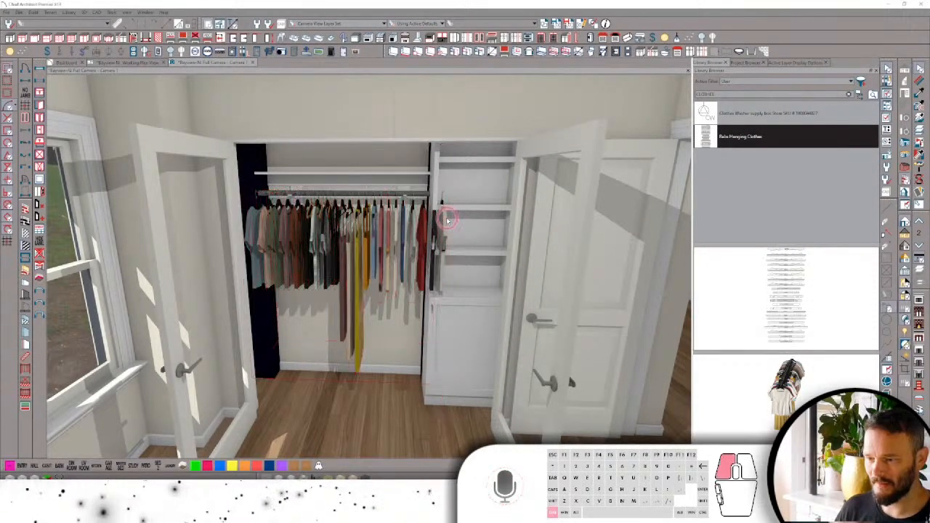
pyautogui.keyDown('ctrl'); pyautogui.click(436, 221); pyautogui.keyUp('ctrl')
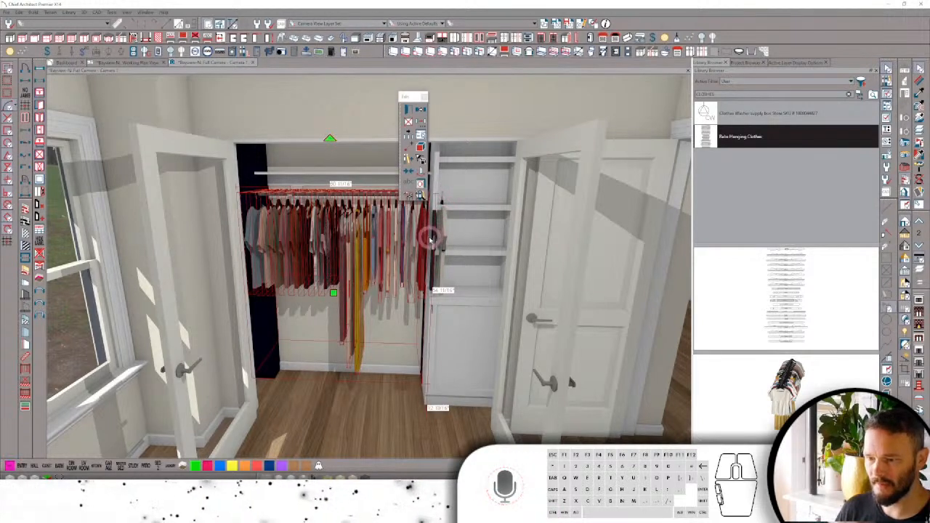
pyautogui.keyDown('ctrl'); pyautogui.click(251, 224); pyautogui.keyUp('ctrl')
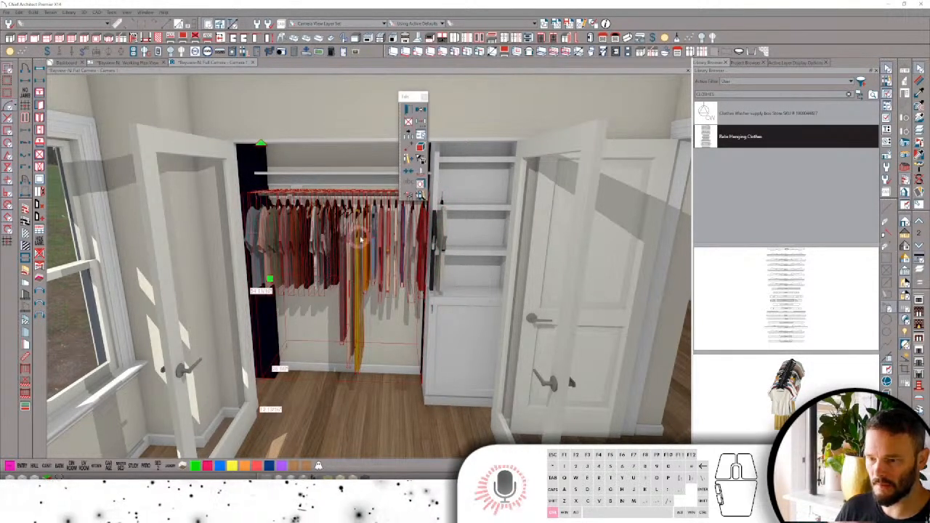
pyautogui.click(426, 231)
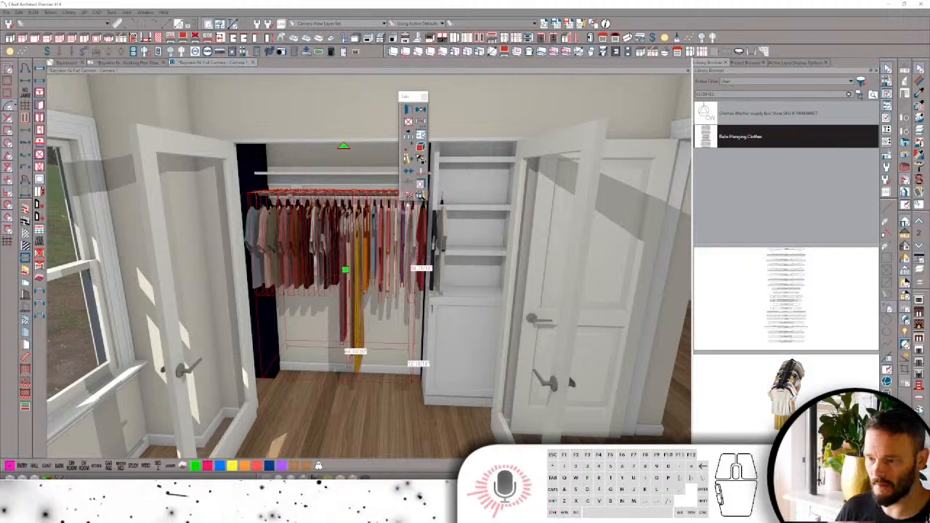
pyautogui.click(420, 148)
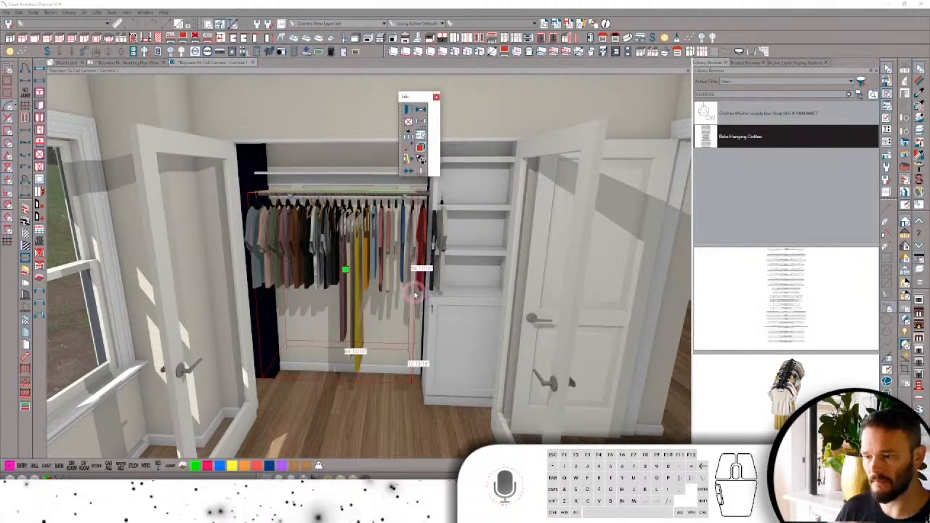
pyautogui.click(422, 217)
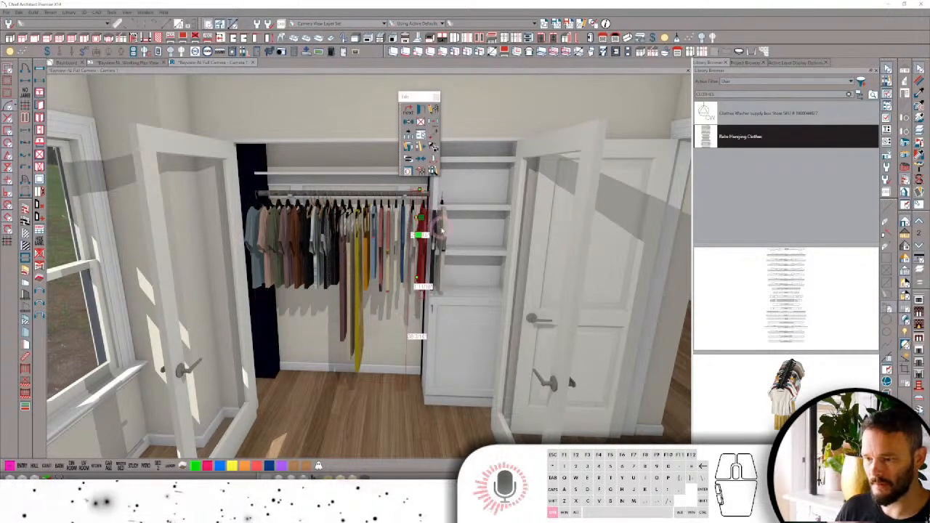
pyautogui.click(436, 226)
pyautogui.click(432, 225)
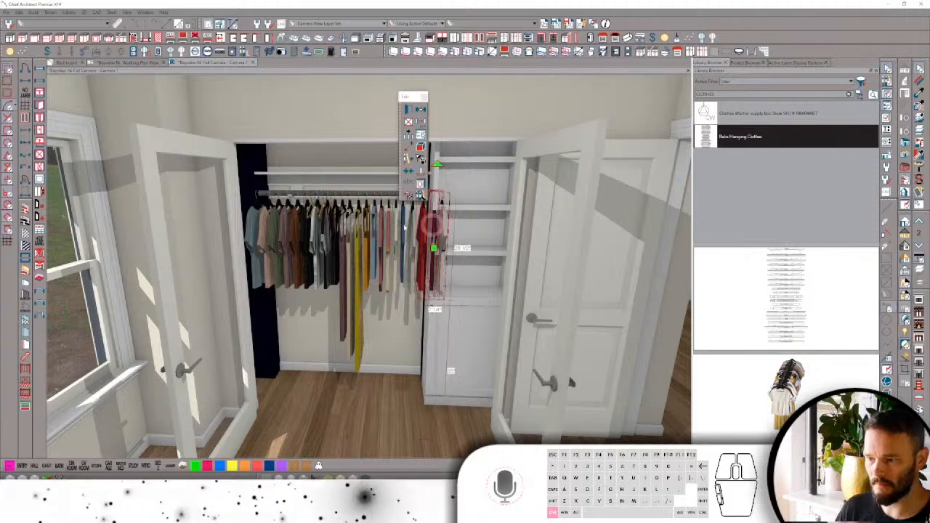
pyautogui.hotkey('ctrl', 'x')
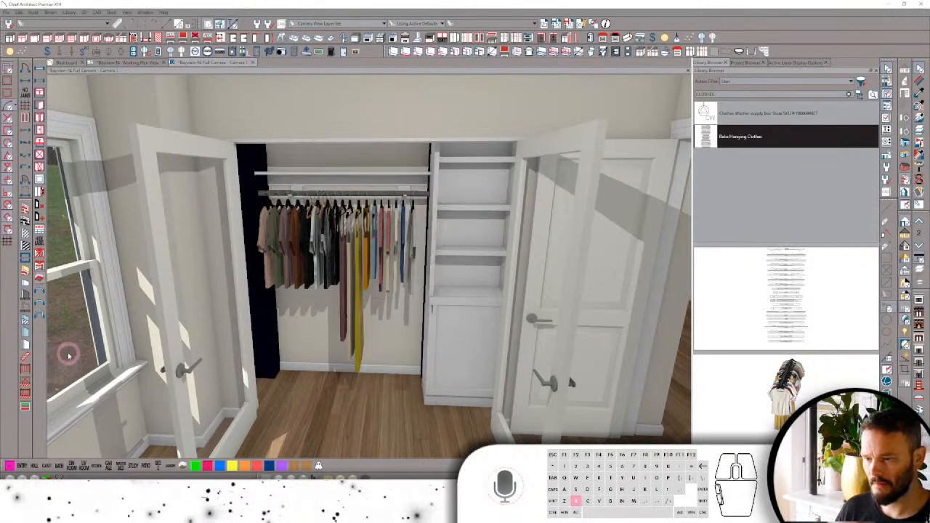
# Examine the remaining clothes, the closet shelf and the white shelving unit from several angles through the open doors.
pyautogui.moveTo(260, 344); pyautogui.dragTo(261, 343, button='middle')
pyautogui.moveTo(313, 305); pyautogui.dragTo(340, 285, button='middle')
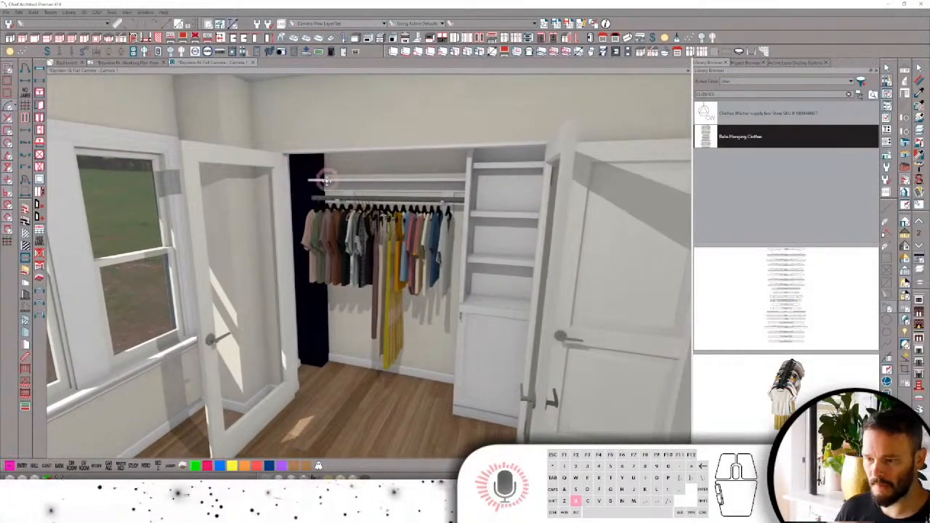
pyautogui.moveTo(325, 179); pyautogui.dragTo(523, 207, button='middle')
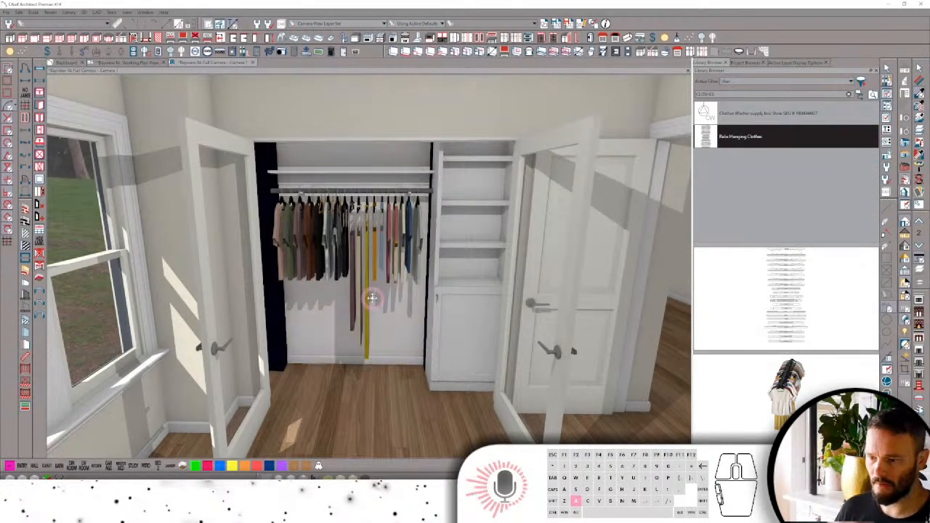
pyautogui.press('x')
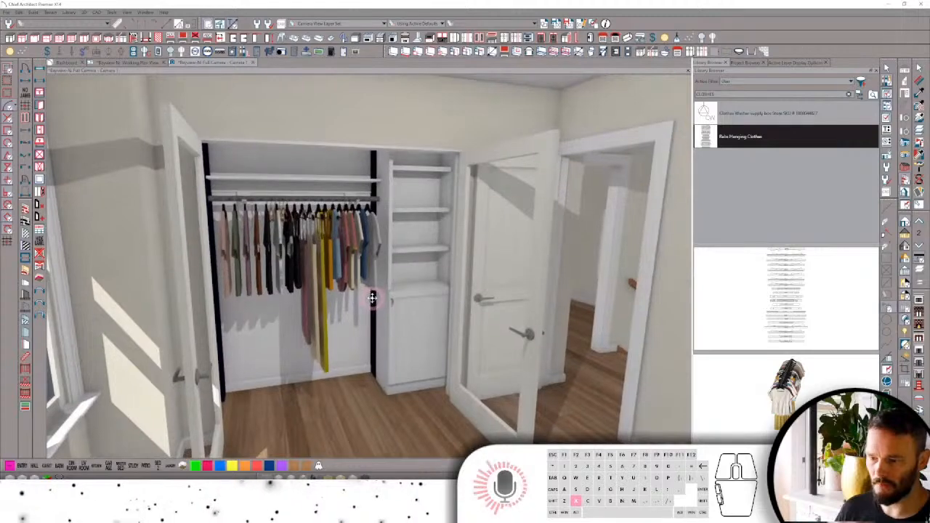
pyautogui.press('x')
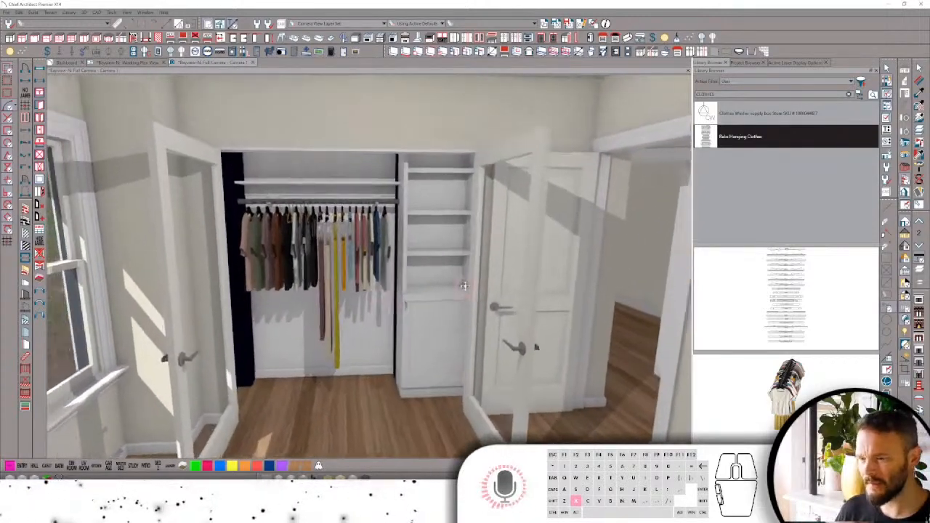
pyautogui.press('x')
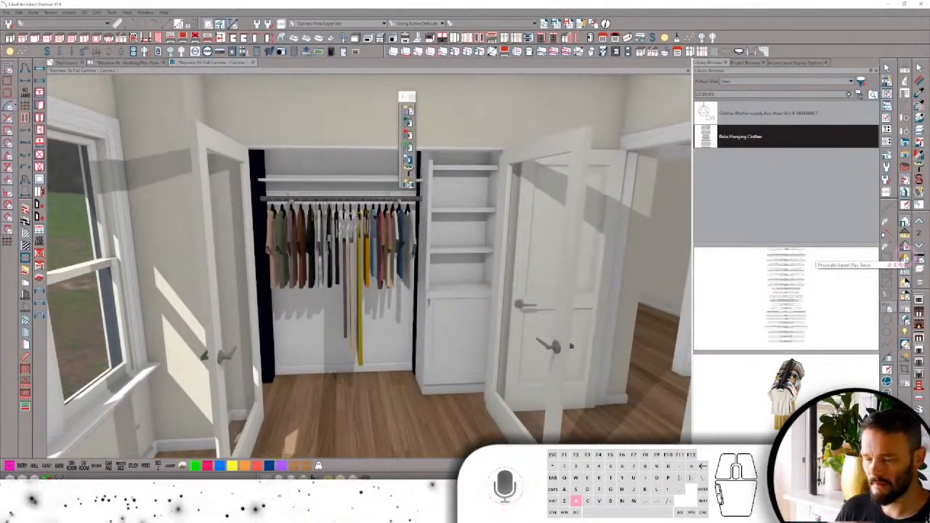
# Add a light inside the closet on the wall above the door opening, positioned over the hanging clothes.
pyautogui.hotkey('ctrl', 'shift', 'x')
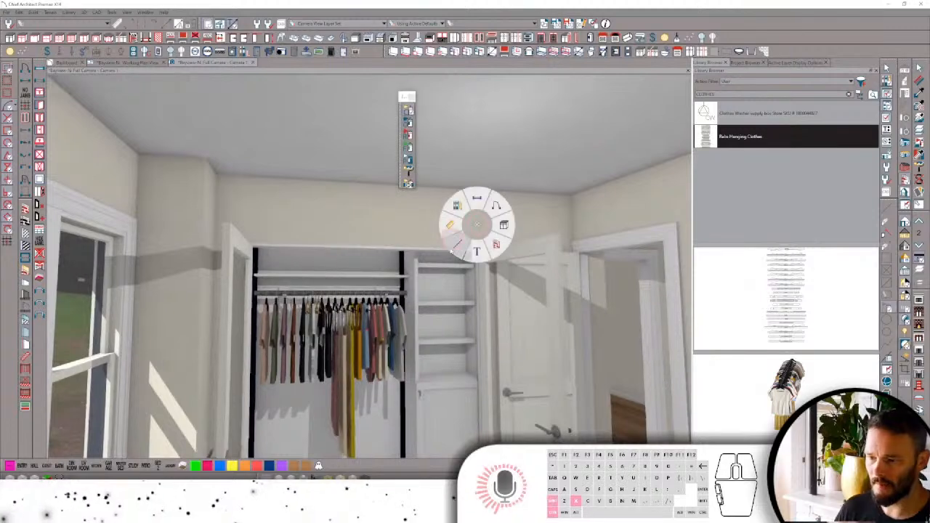
pyautogui.click(453, 250)
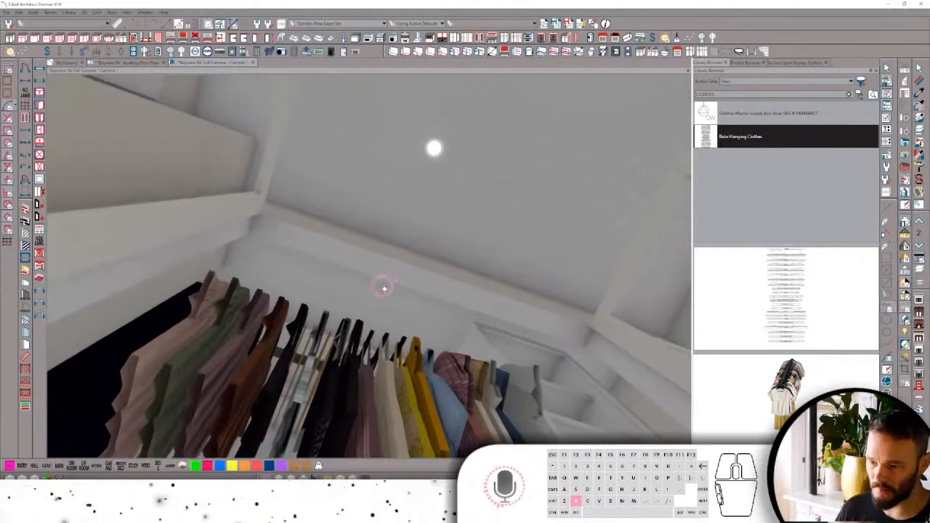
pyautogui.press('x')
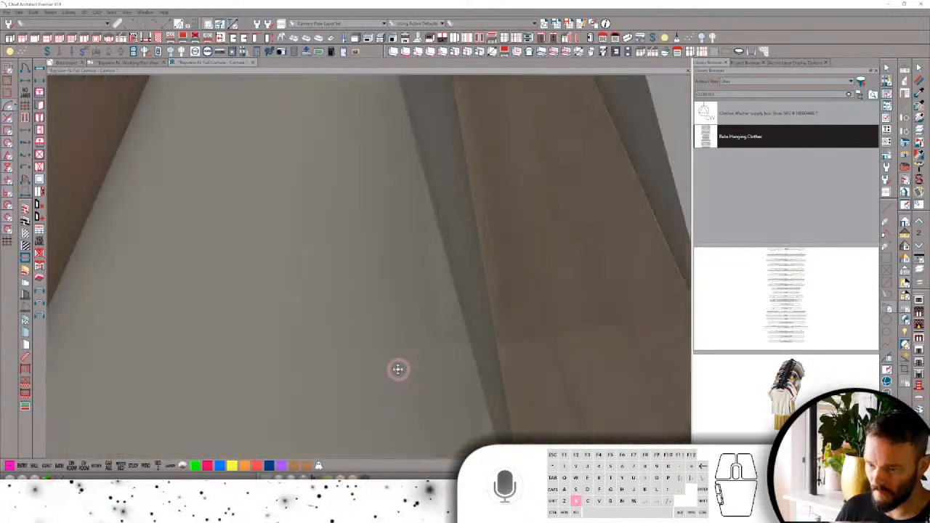
pyautogui.moveTo(399, 369); pyautogui.dragTo(420, 313, button='middle')
pyautogui.click(385, 247)
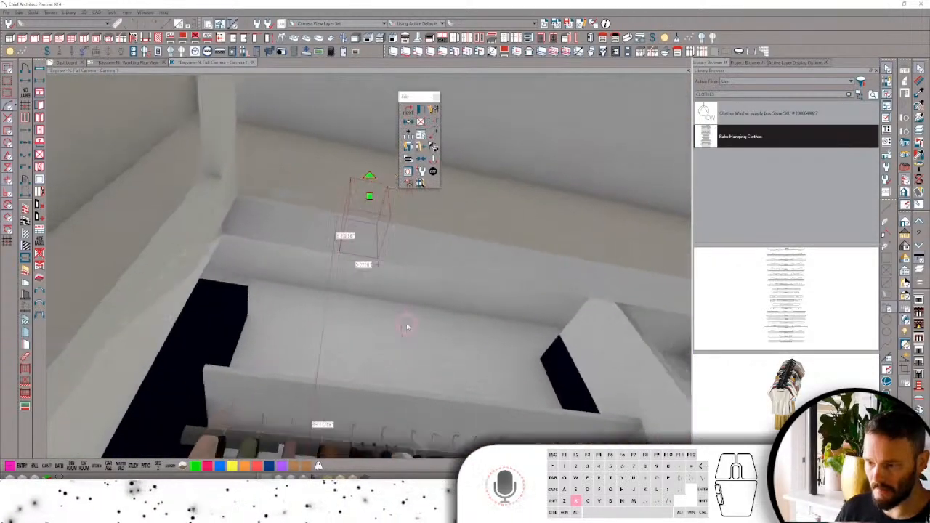
pyautogui.press('x')
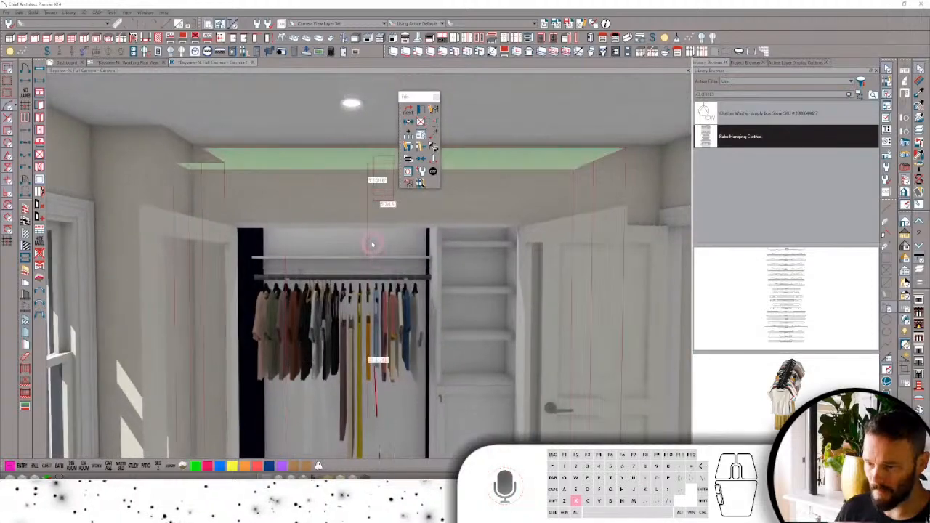
pyautogui.click(376, 228)
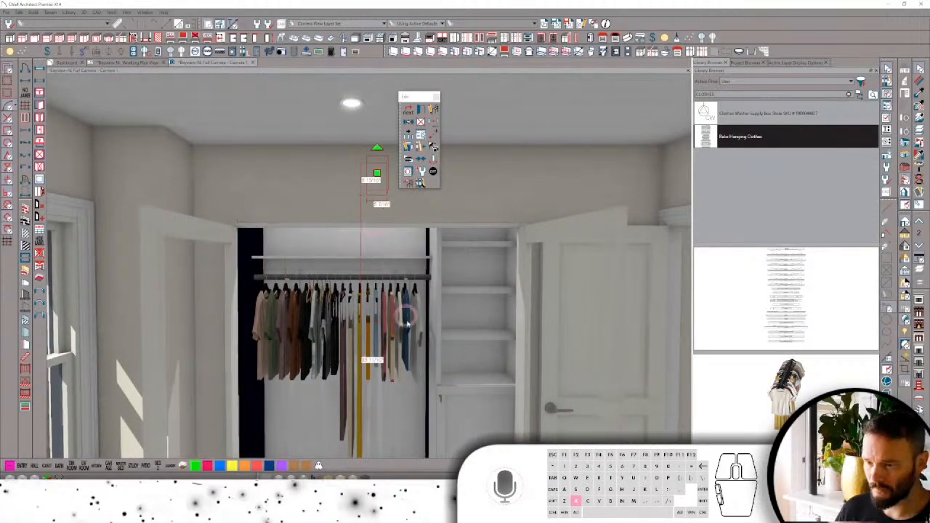
pyautogui.scroll(-5, 412, 329)
pyautogui.scroll(-5, 525, 352)
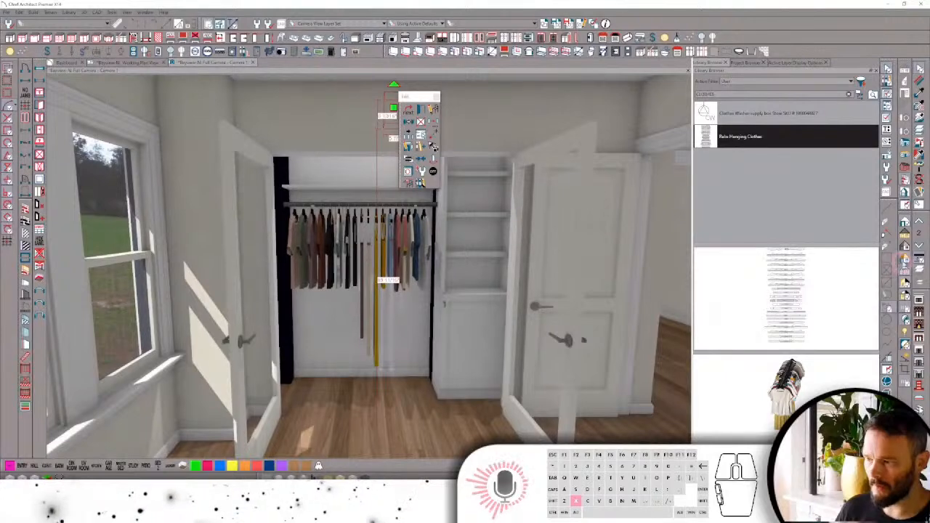
pyautogui.press('x')
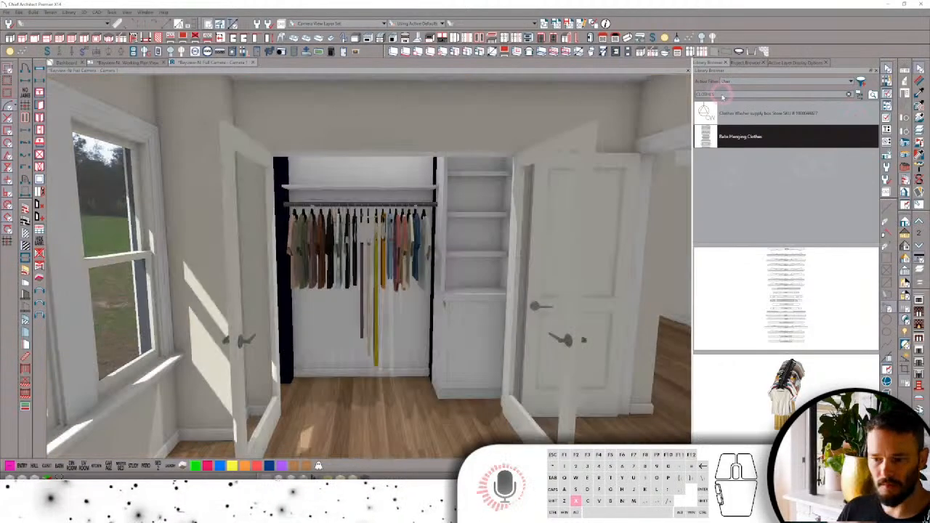
# Search the unfiltered library for mirror and select the Mirror material.
pyautogui.click(720, 96)
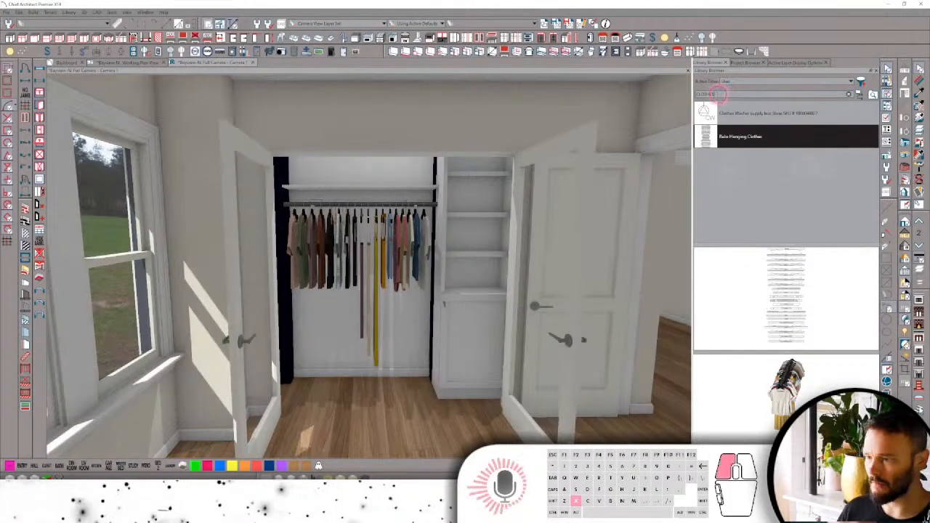
pyautogui.write('shir')
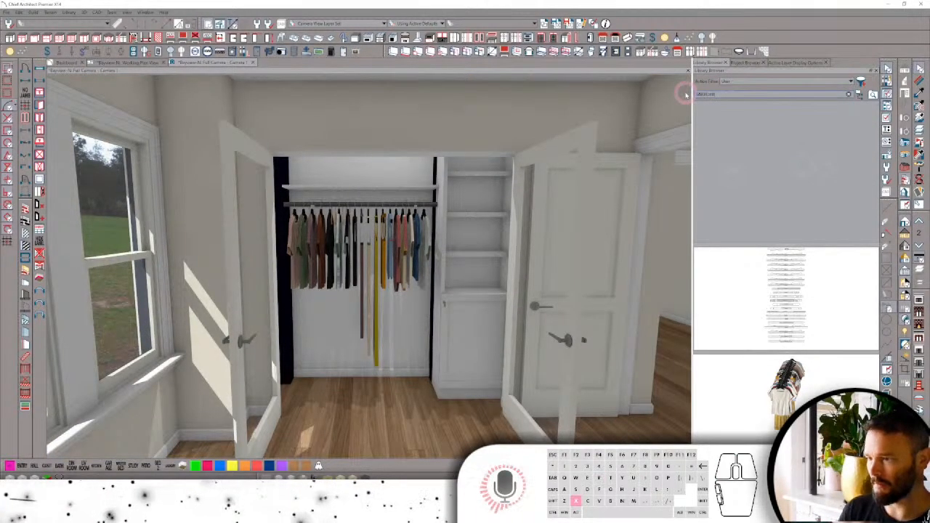
pyautogui.press('BackSpace')
pyautogui.press('BackSpace')
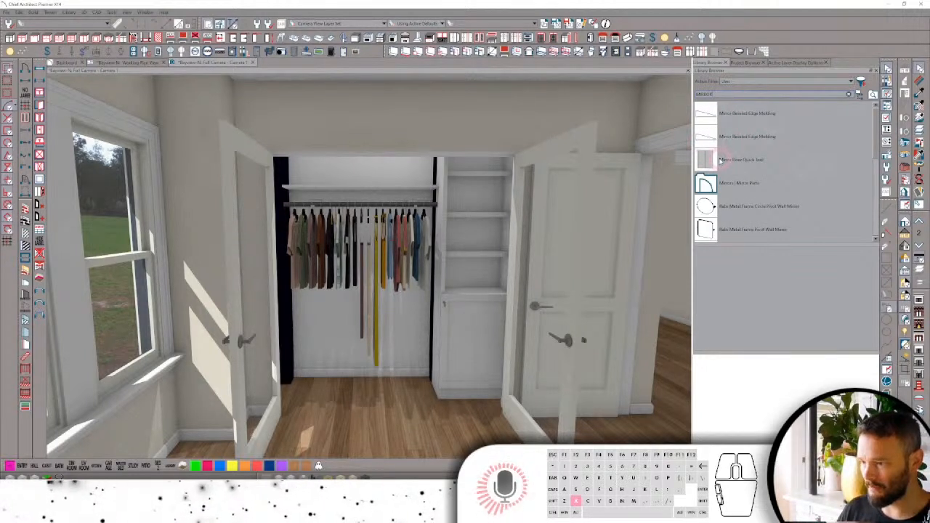
pyautogui.scroll(-3, 737, 153)
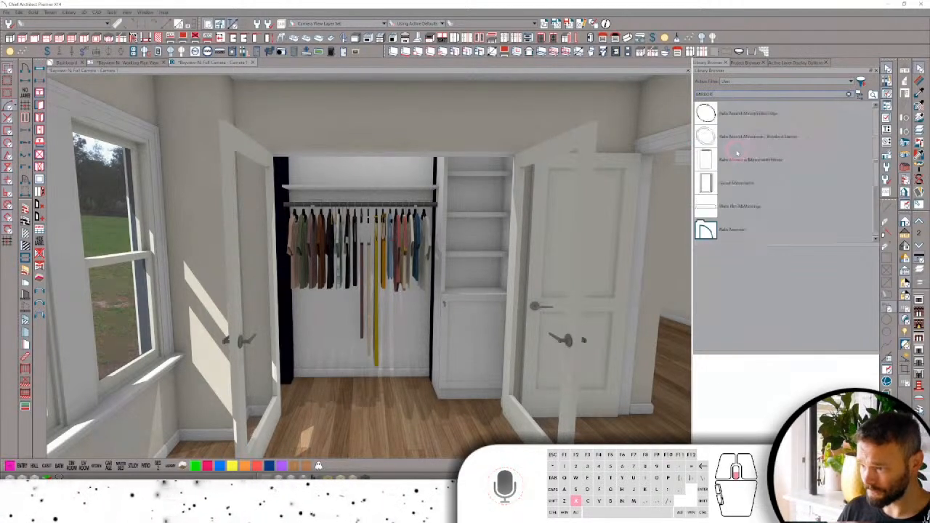
pyautogui.click(736, 85)
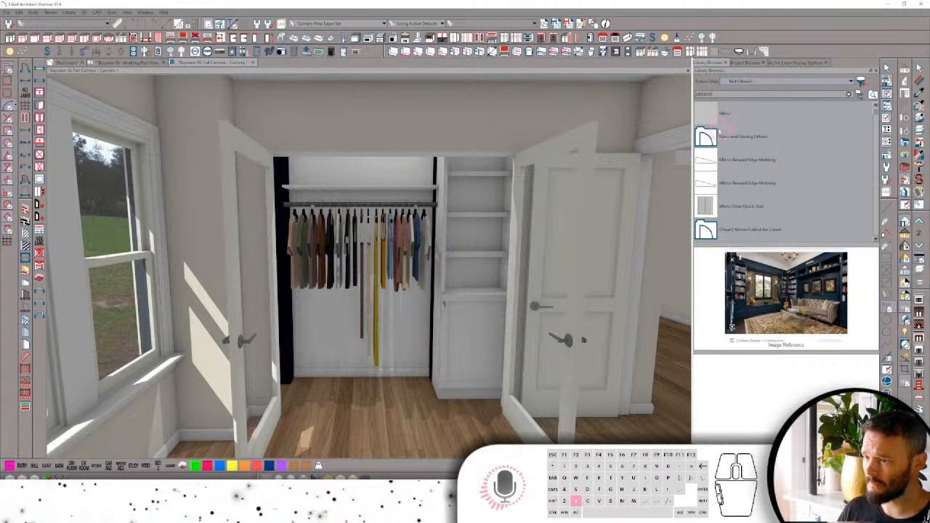
pyautogui.click(703, 120)
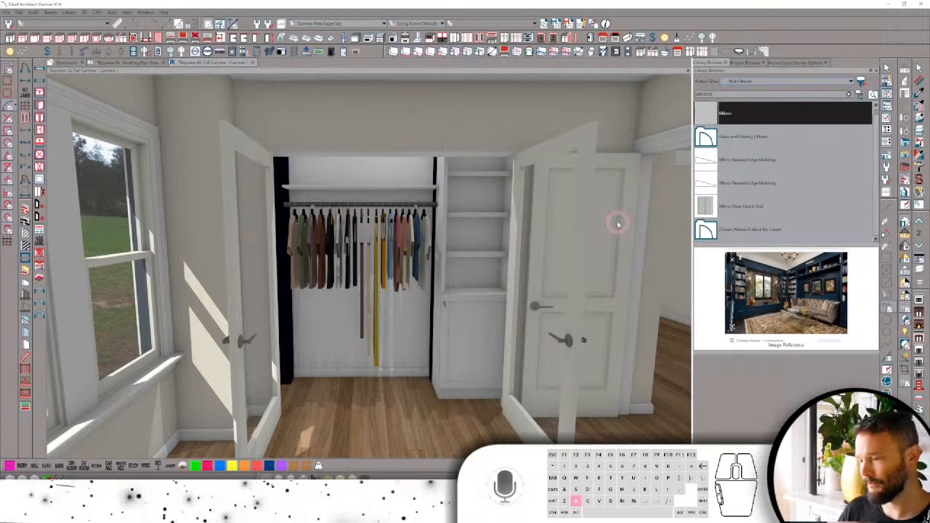
# Apply the Mirror material to the glass panels of the closet's double doors.
pyautogui.scroll(1, 617, 221)
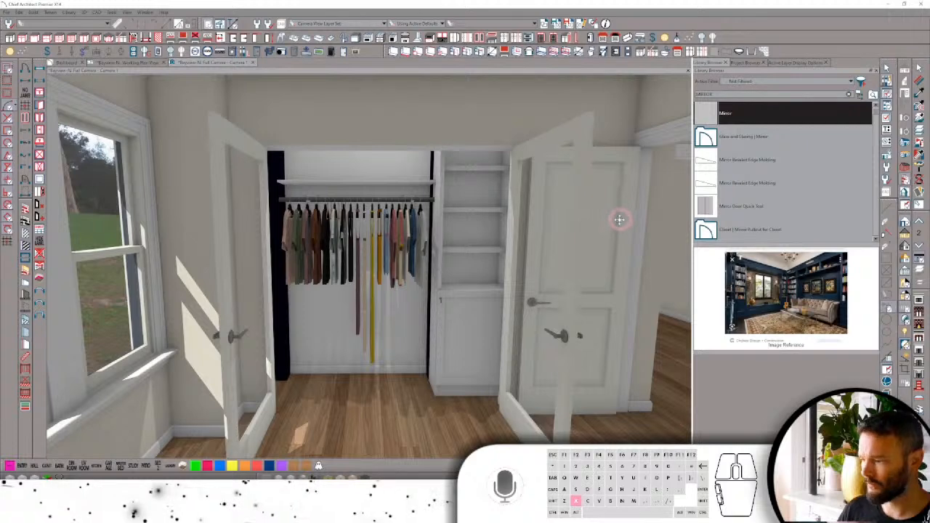
pyautogui.moveTo(626, 233); pyautogui.dragTo(498, 210, button='middle')
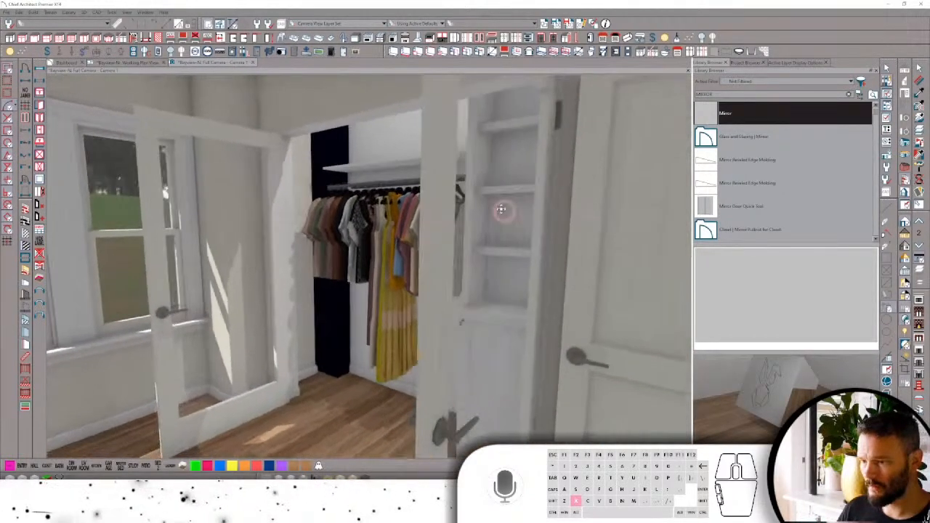
pyautogui.click(491, 318)
pyautogui.moveTo(492, 314); pyautogui.dragTo(499, 221)
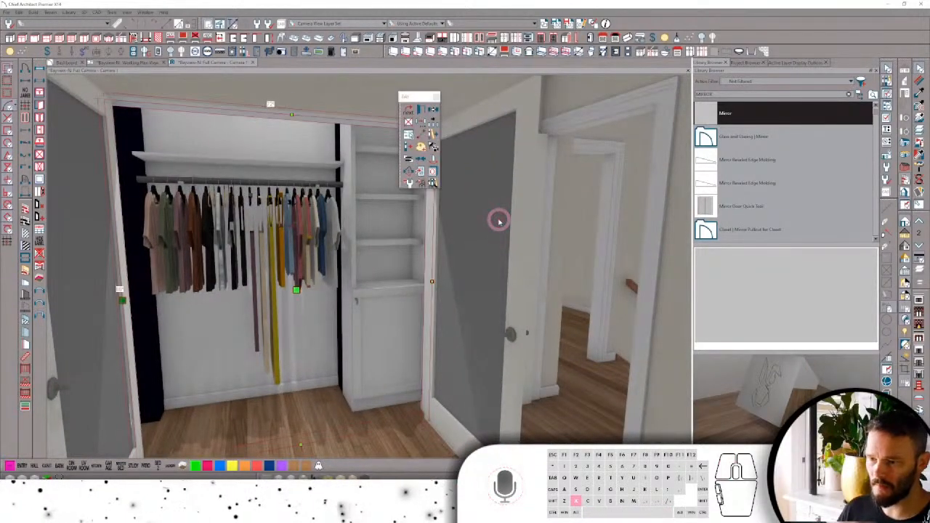
# Repaint the closet's double door panels with the white material of the door frame and check both doors.
pyautogui.press('`')
pyautogui.click(478, 200)
pyautogui.click(433, 146)
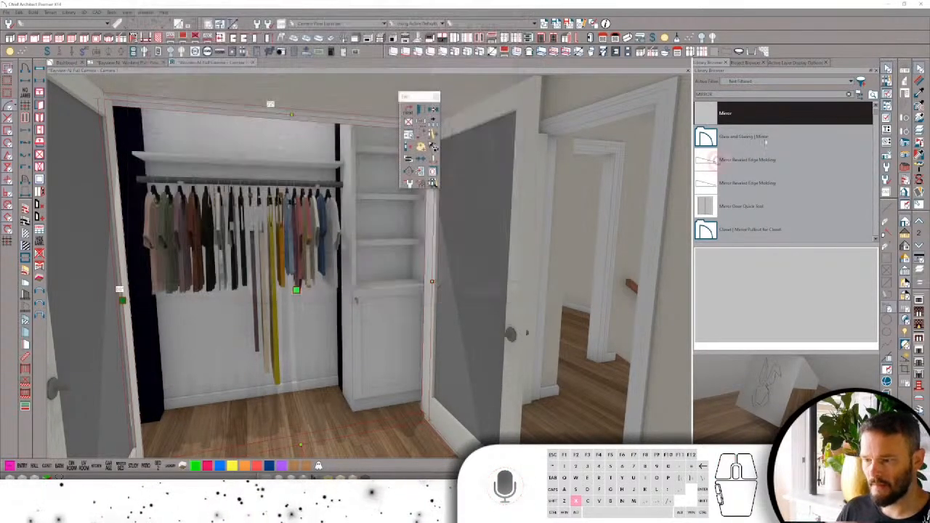
pyautogui.click(619, 118)
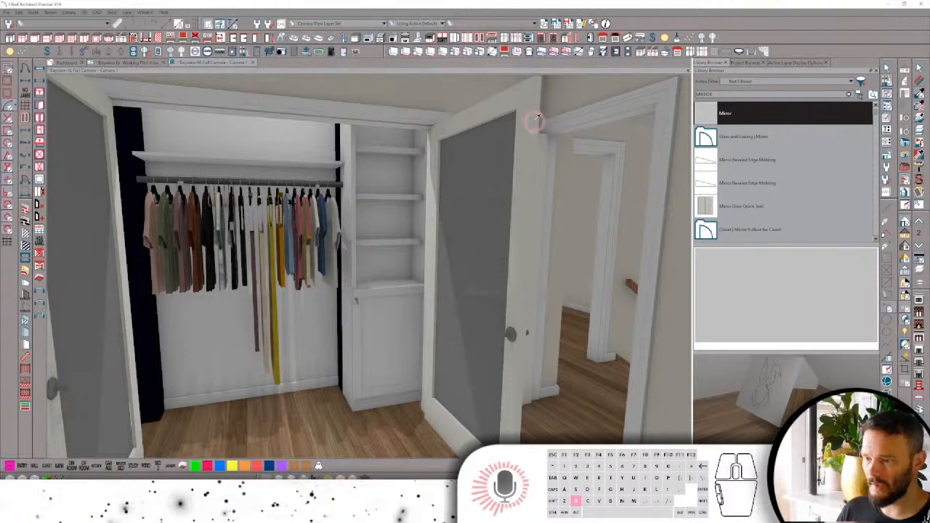
pyautogui.click(509, 144)
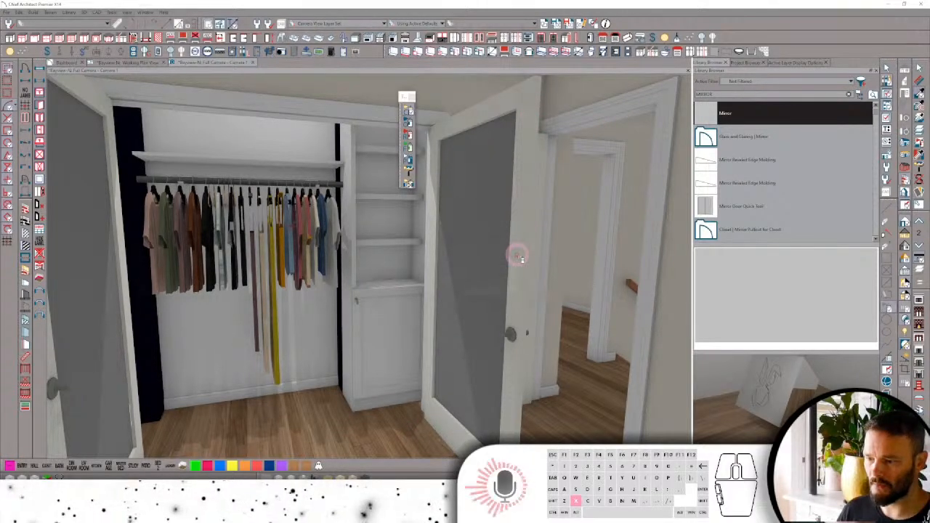
pyautogui.scroll(8, 517, 256)
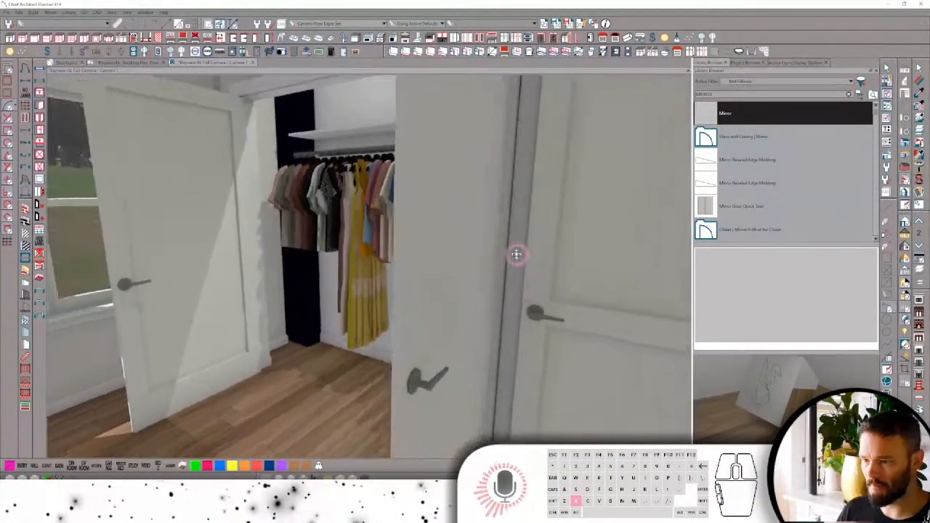
pyautogui.scroll(-8, 516, 253)
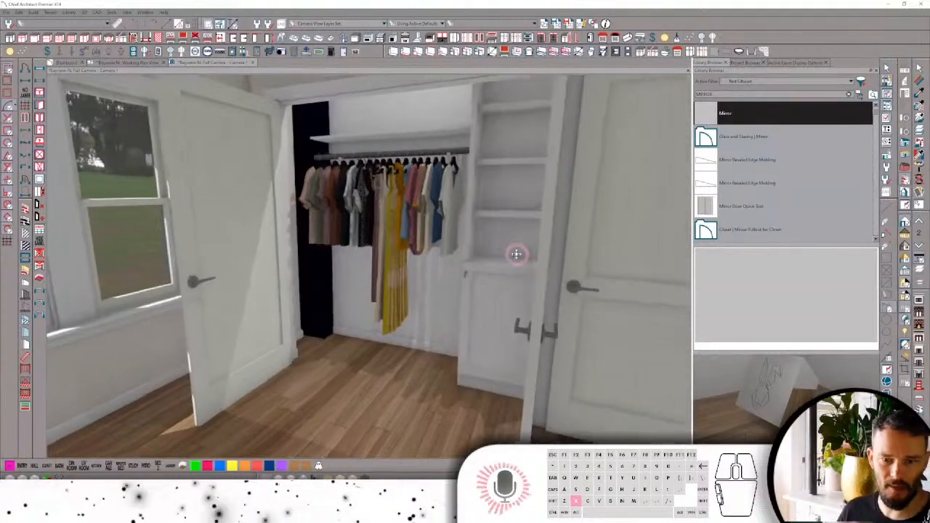
pyautogui.scroll(-8, 516, 254)
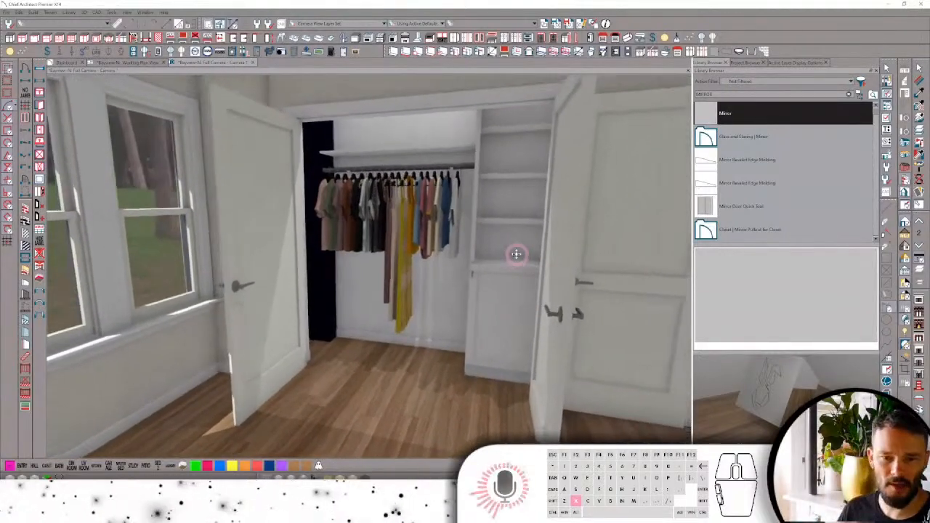
pyautogui.scroll(-5, 516, 253)
pyautogui.scroll(3, 516, 254)
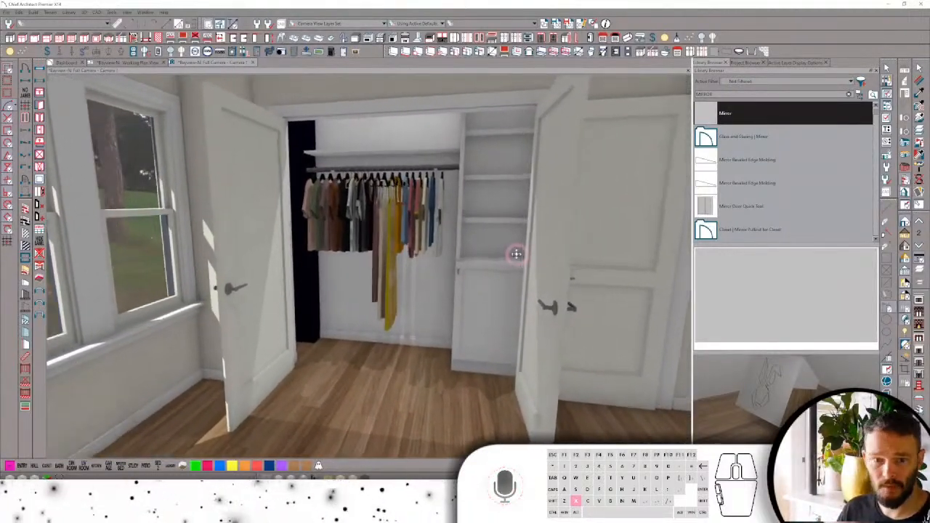
pyautogui.scroll(2, 516, 254)
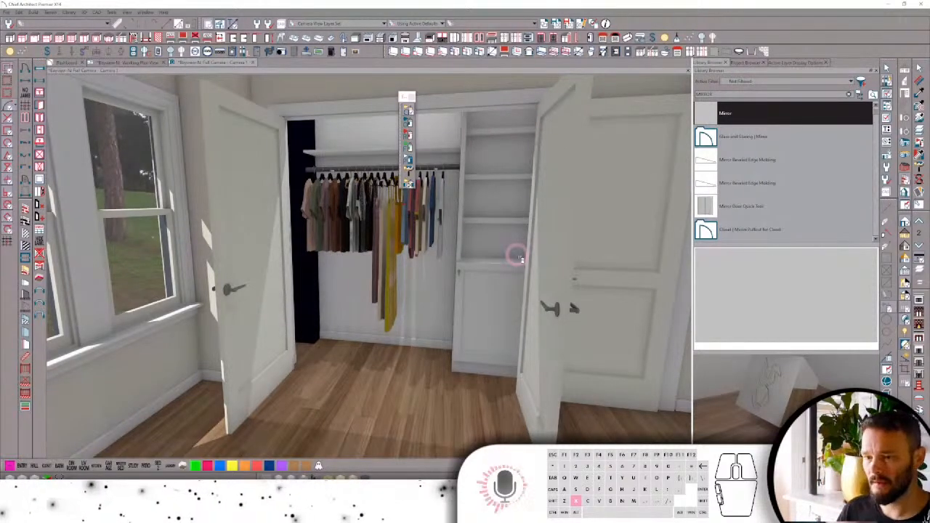
# Switch to an untitled plan with a square room and draw a horizontal interior wall ending at its left wall.
pyautogui.click(519, 256)
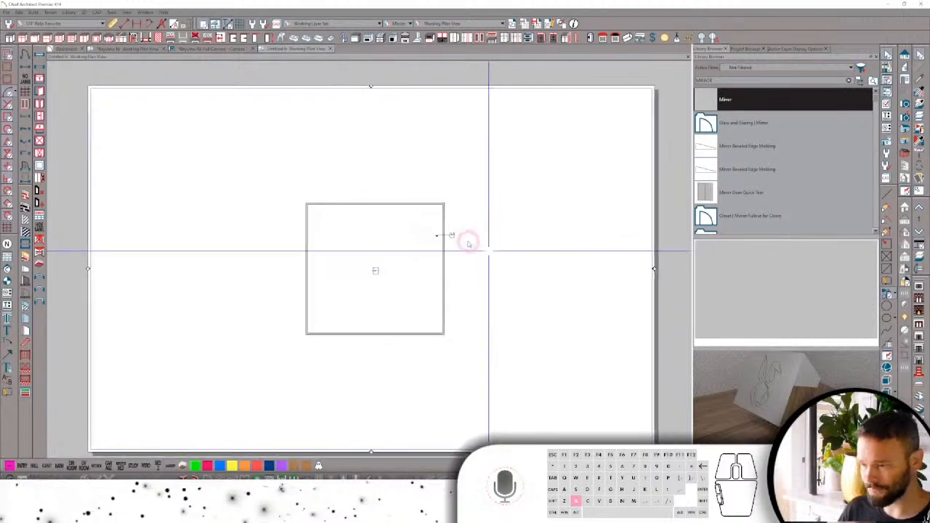
pyautogui.scroll(4, 429, 250)
pyautogui.press('`')
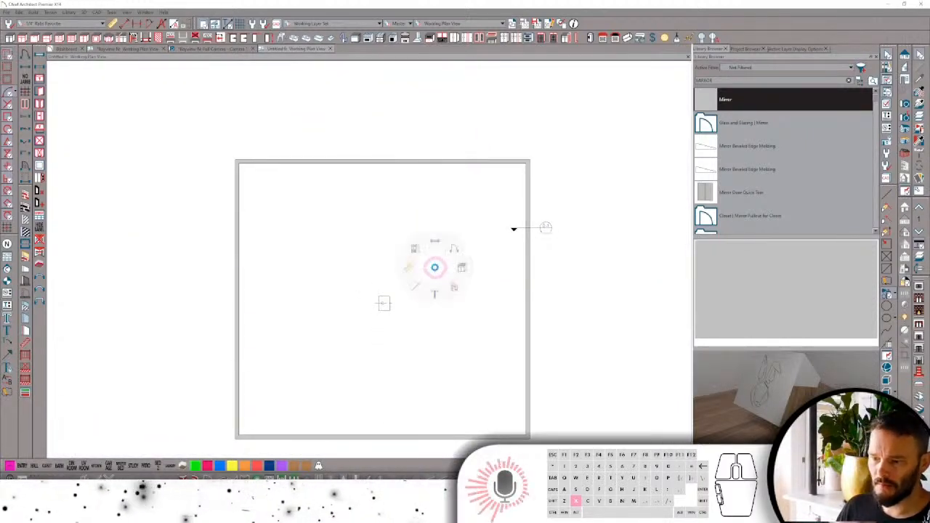
pyautogui.moveTo(434, 233); pyautogui.dragTo(238, 234)
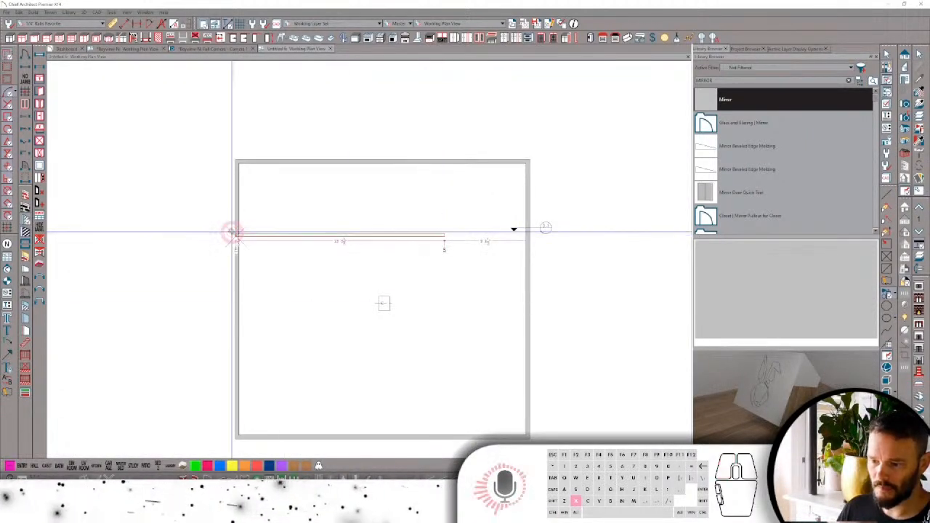
pyautogui.scroll(3, 419, 239)
# Place a hinged door near the middle of the new interior wall.
pyautogui.press('`')
pyautogui.click(411, 233)
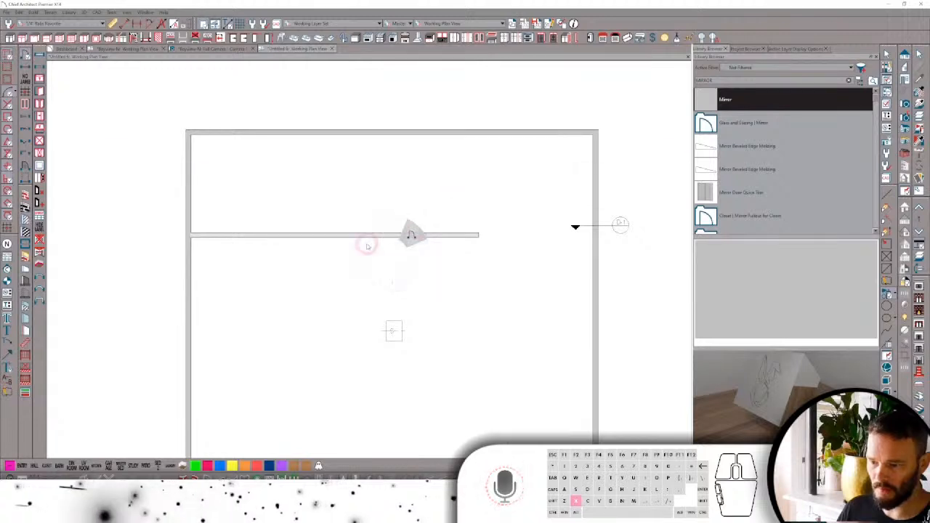
pyautogui.click(367, 239)
# Create a full camera view inside the square room looking towards the new door.
pyautogui.scroll(-3, 436, 204)
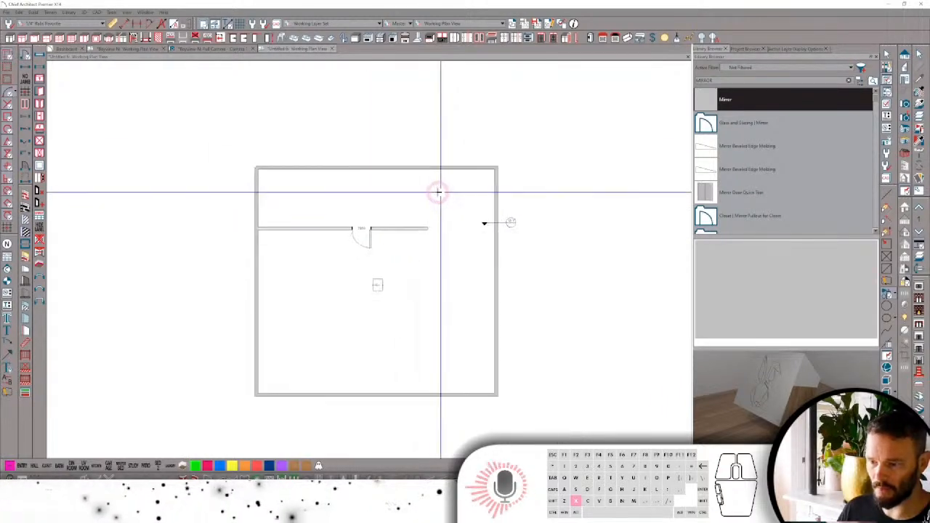
pyautogui.press('`')
pyautogui.click(391, 336)
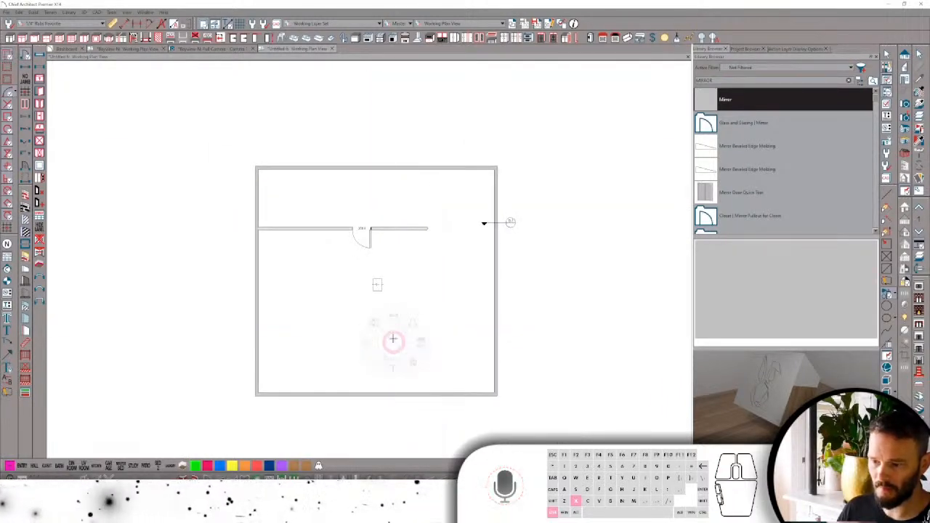
pyautogui.moveTo(393, 320); pyautogui.dragTo(412, 276)
pyautogui.moveTo(426, 343); pyautogui.dragTo(369, 271)
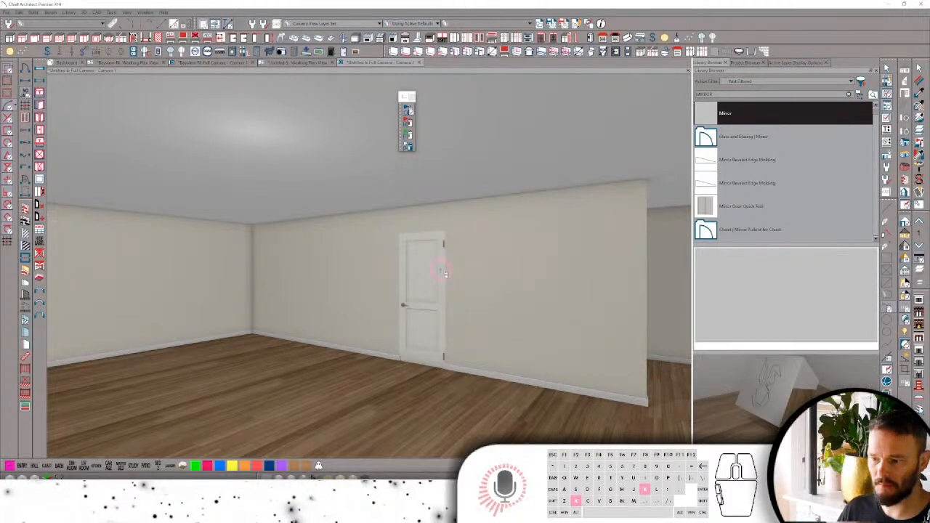
# Set the test door's hinges to Hidden and both its interior and exterior handles to None.
pyautogui.scroll(3, 440, 273)
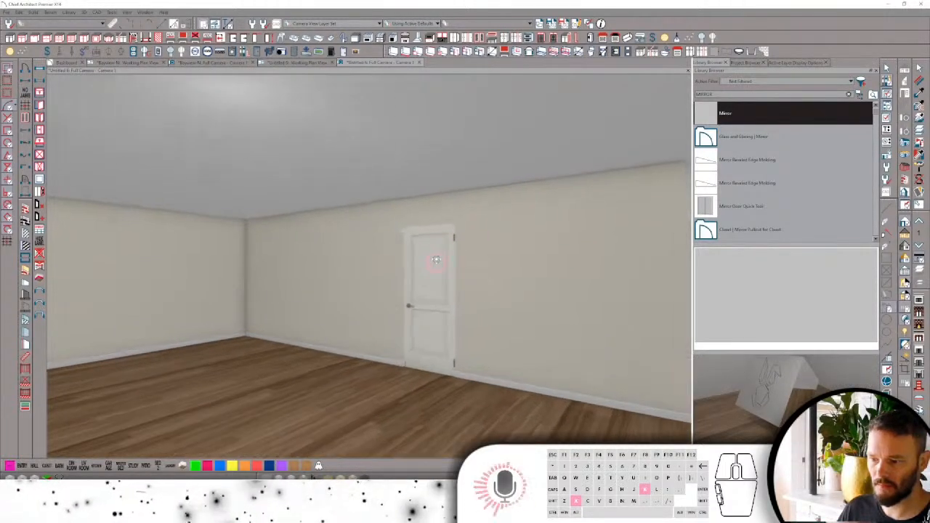
pyautogui.click(439, 272)
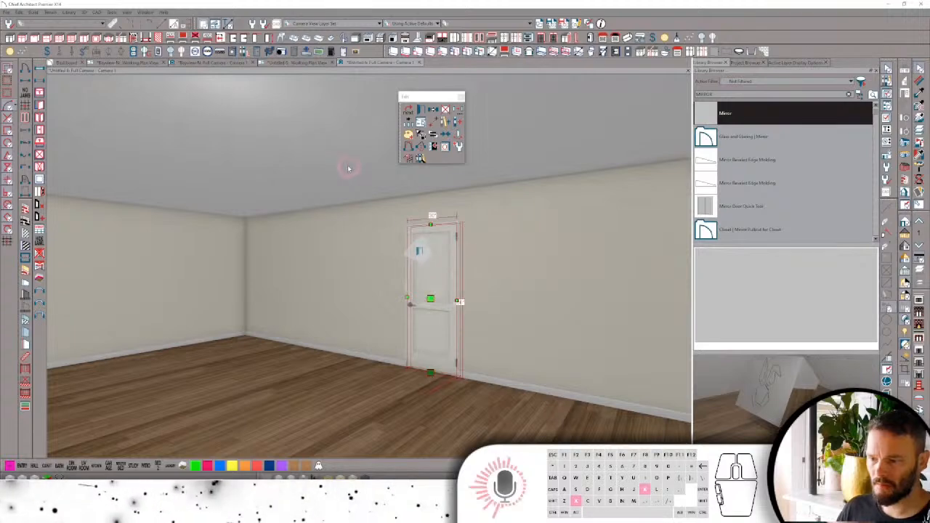
pyautogui.hotkey('ctrl', 'e')
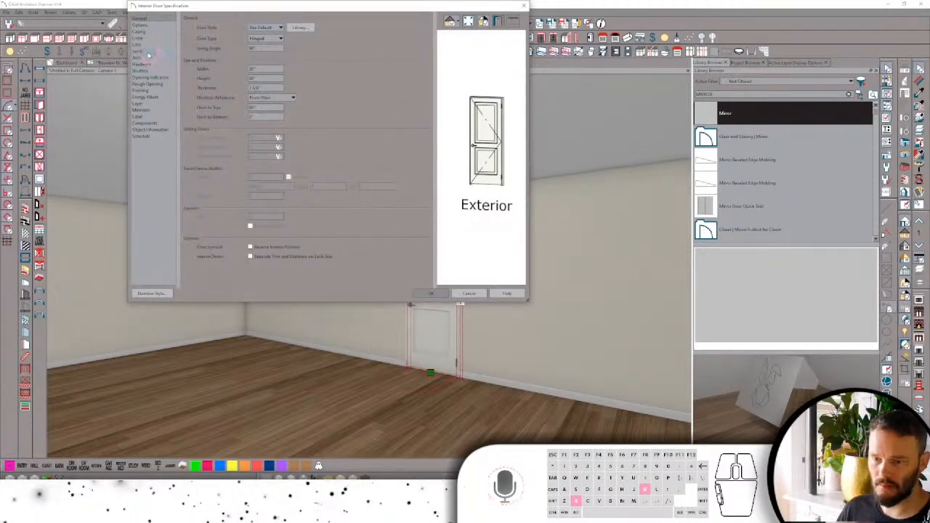
pyautogui.click(145, 52)
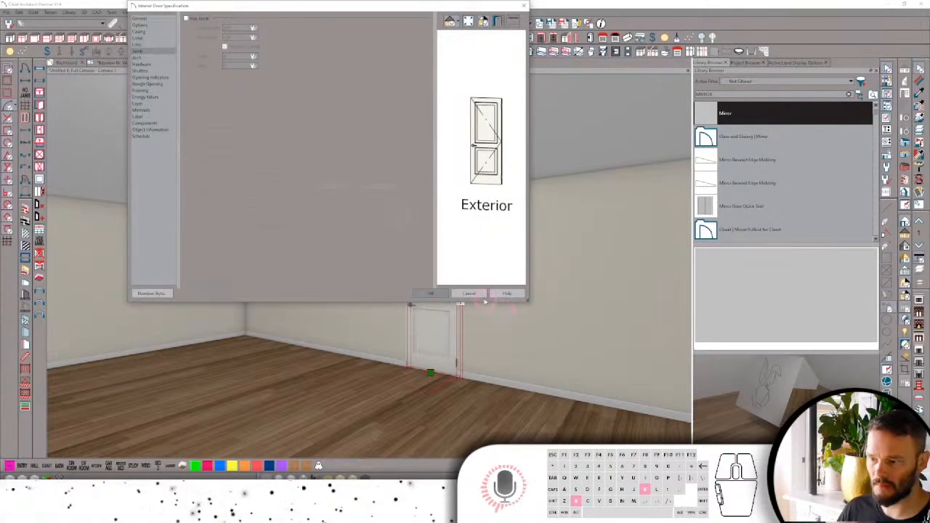
pyautogui.click(145, 64)
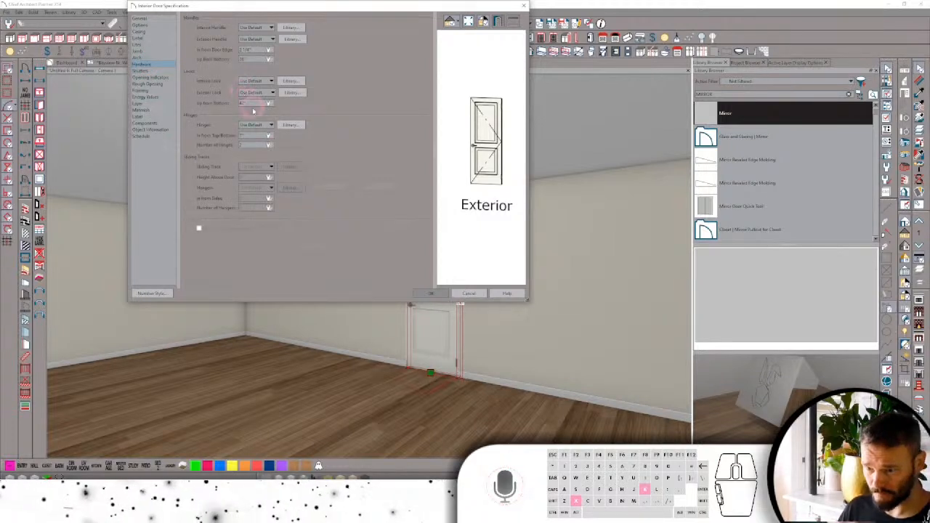
pyautogui.click(258, 125)
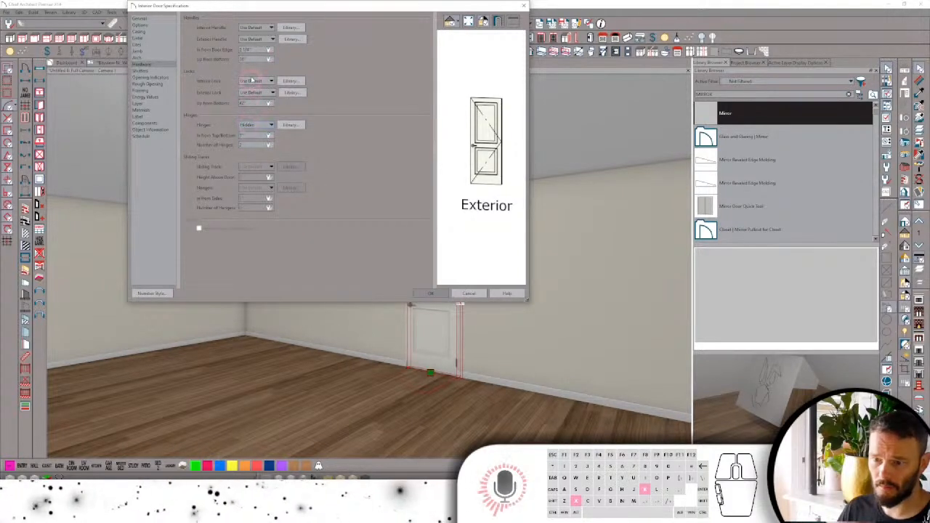
pyautogui.click(254, 27)
pyautogui.click(251, 42)
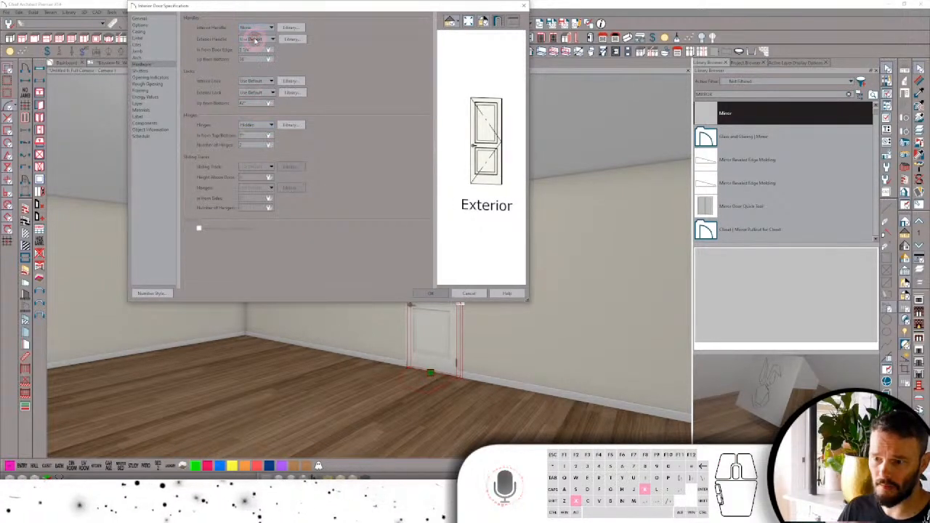
pyautogui.click(256, 39)
pyautogui.click(260, 54)
pyautogui.click(409, 255)
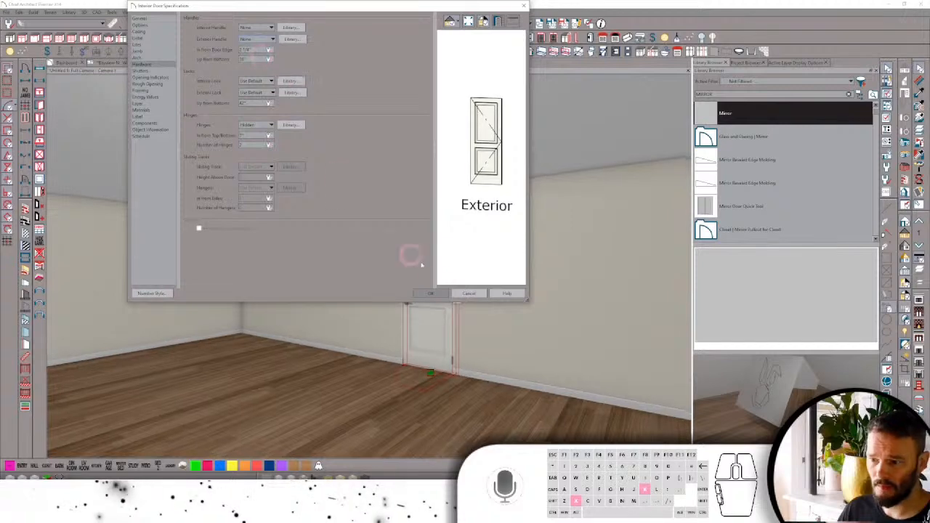
pyautogui.click(439, 293)
# Change the test door's style to the rectangular panel door Door P02 from the library.
pyautogui.scroll(5, 499, 276)
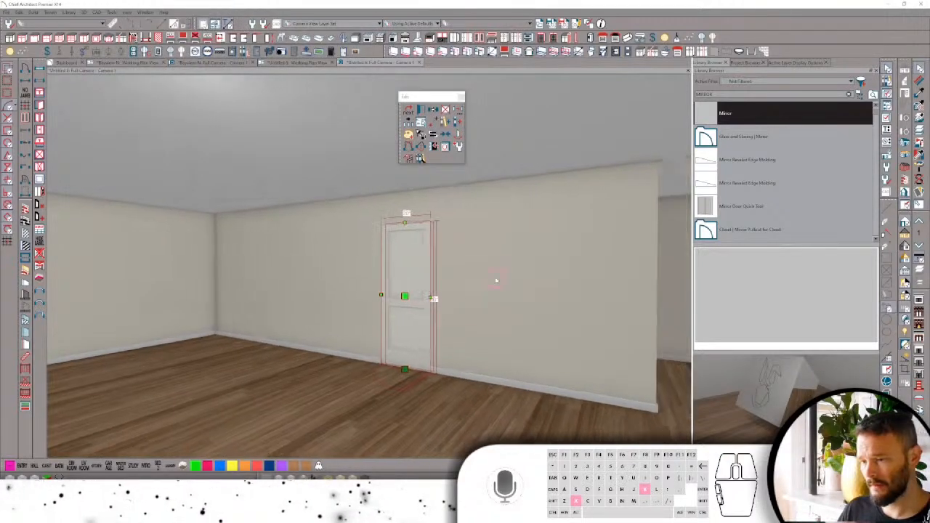
pyautogui.scroll(2, 421, 241)
pyautogui.moveTo(361, 254); pyautogui.dragTo(435, 233, button='middle')
pyautogui.scroll(2, 422, 240)
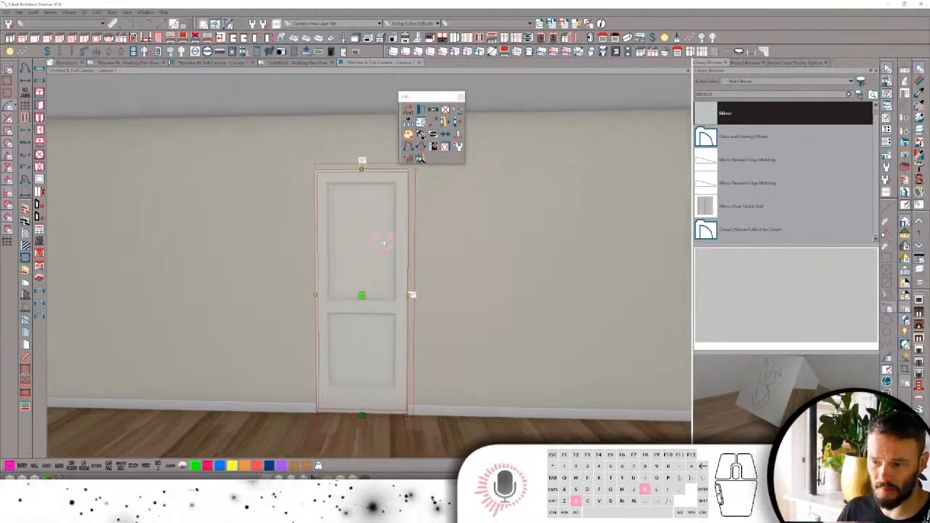
pyautogui.hotkey('ctrl', 'e')
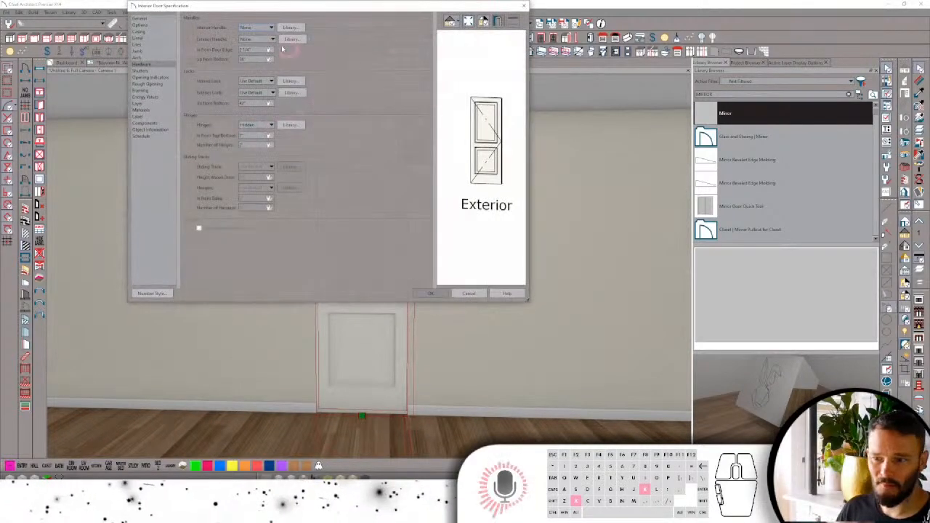
pyautogui.click(141, 18)
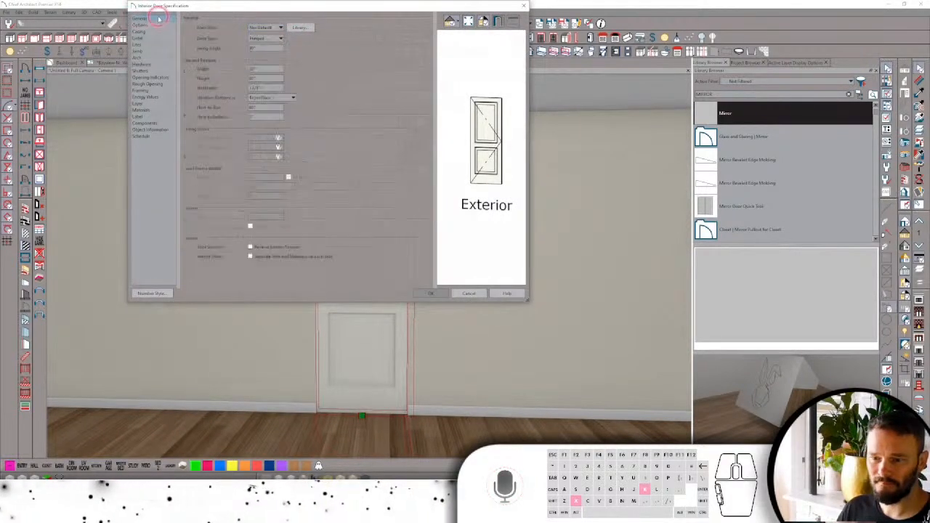
pyautogui.click(302, 28)
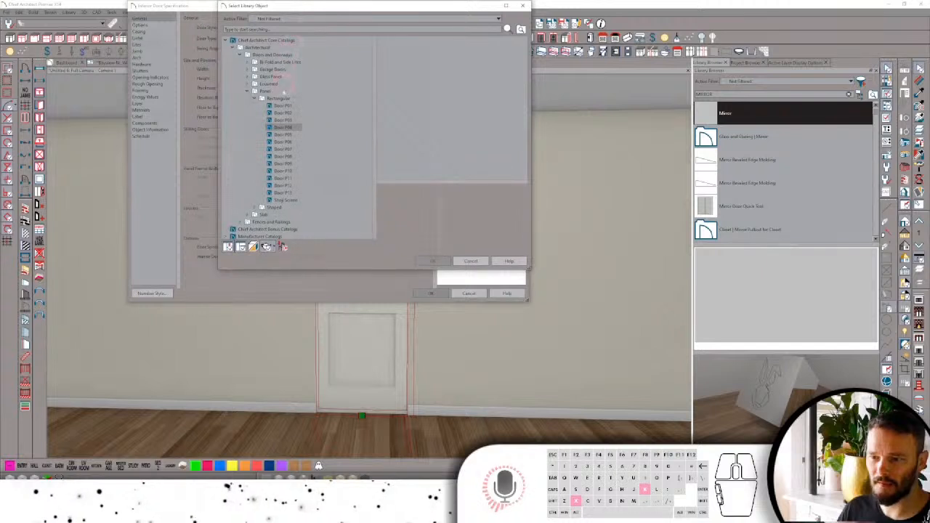
pyautogui.click(278, 98)
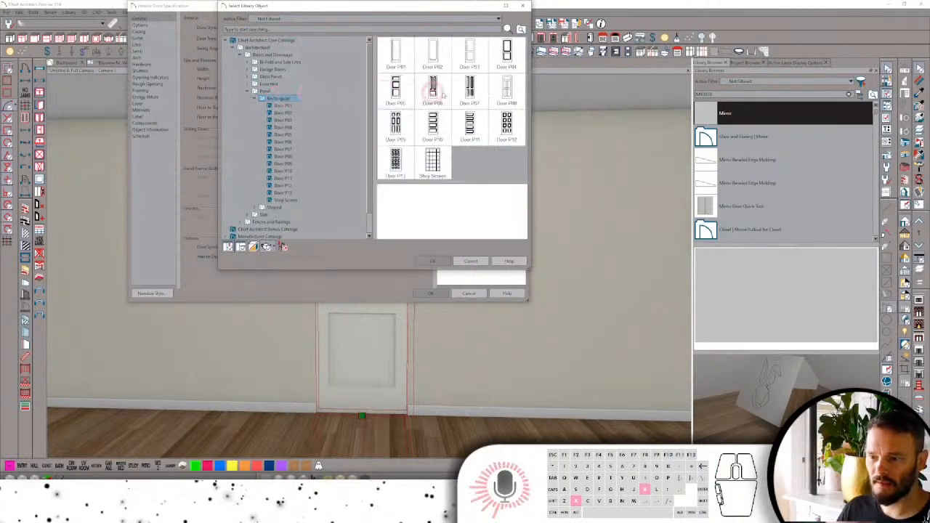
pyautogui.click(400, 53)
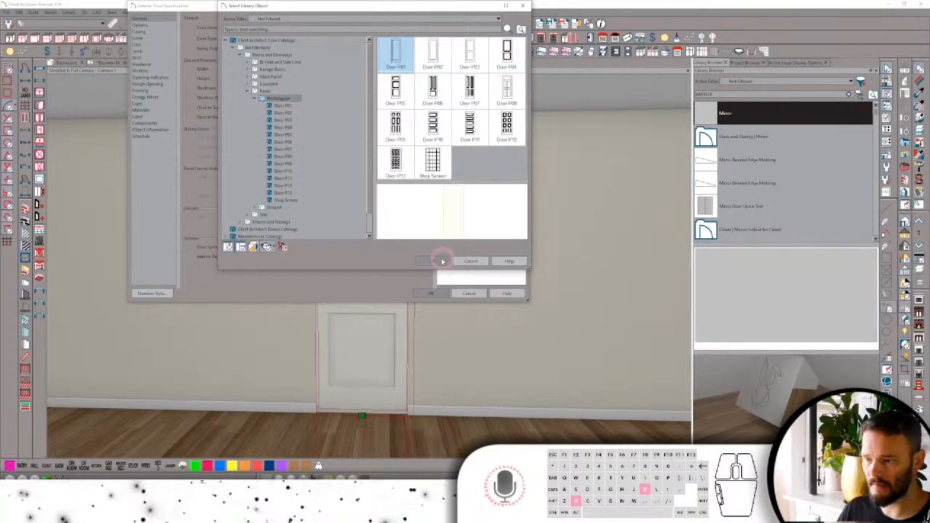
pyautogui.click(435, 55)
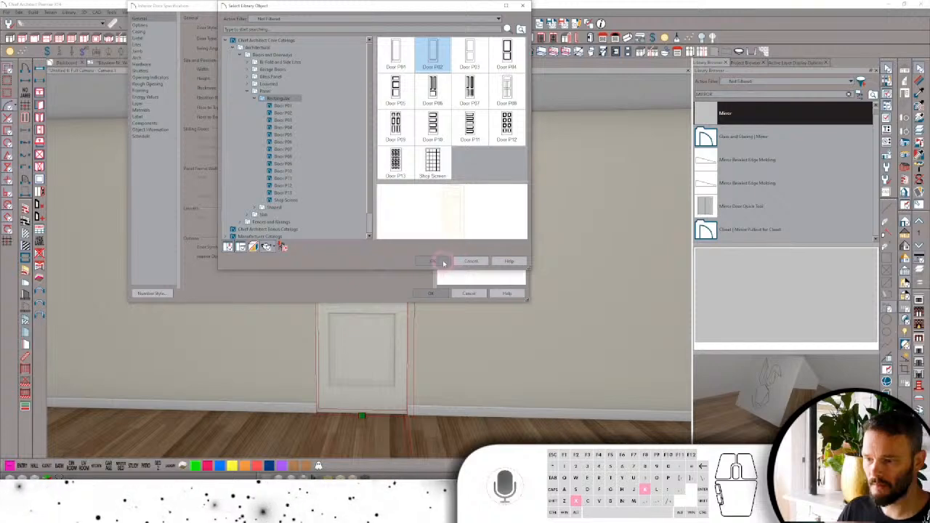
pyautogui.click(438, 262)
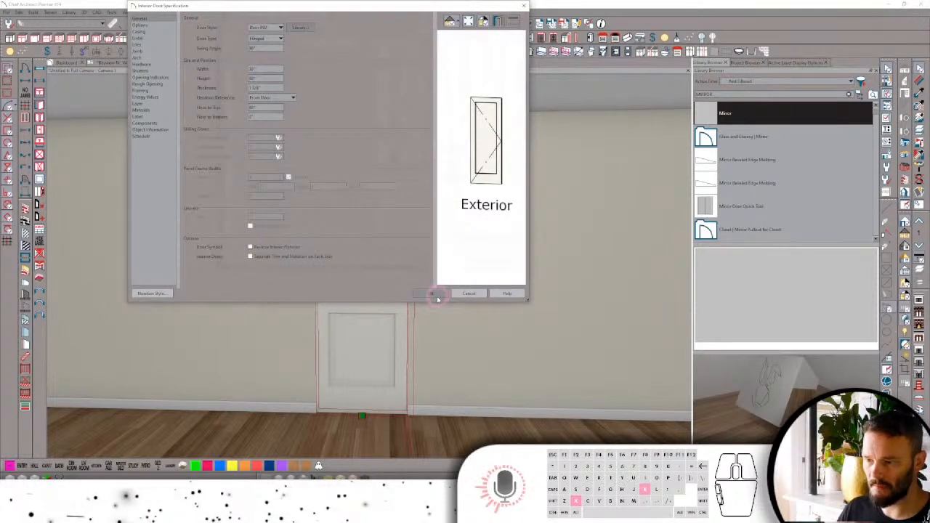
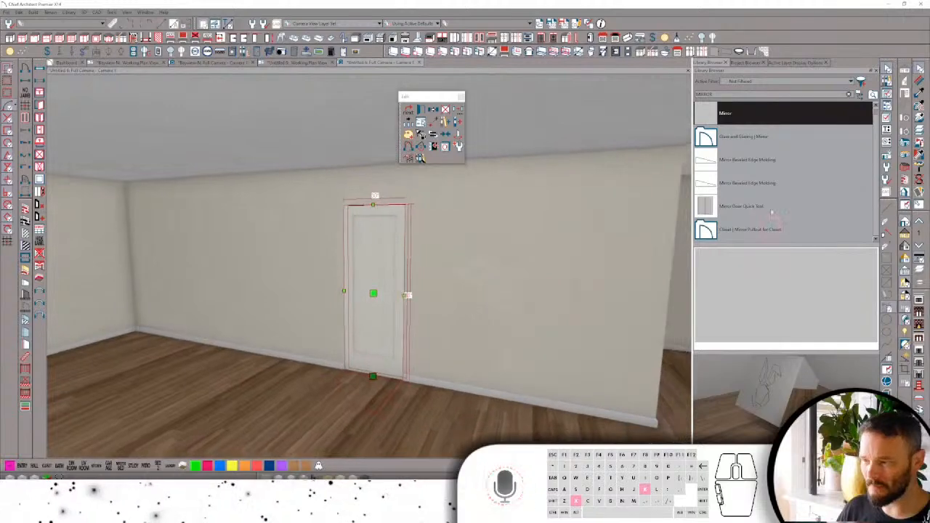
# Delete the wall, casing, baseboard, floor and ceiling surfaces from the camera view, leaving only the door slab.
pyautogui.click(920, 132)
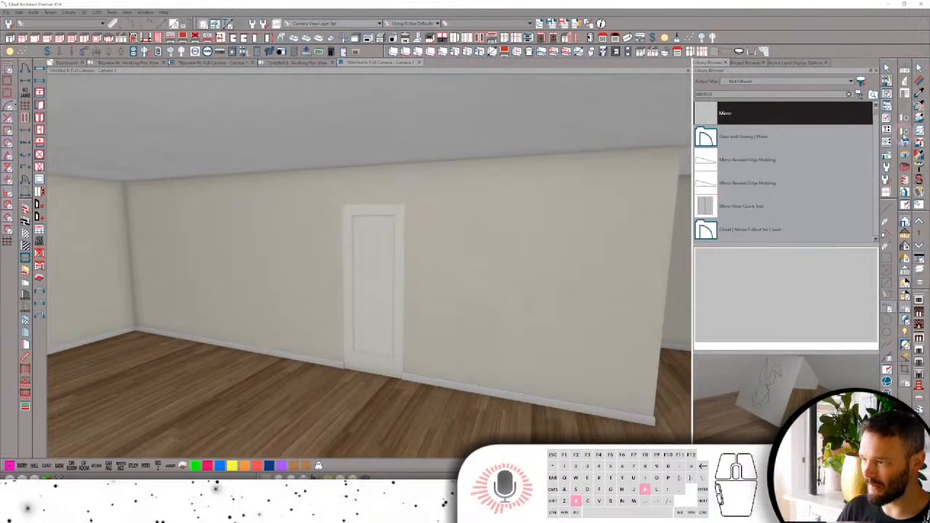
pyautogui.click(582, 237)
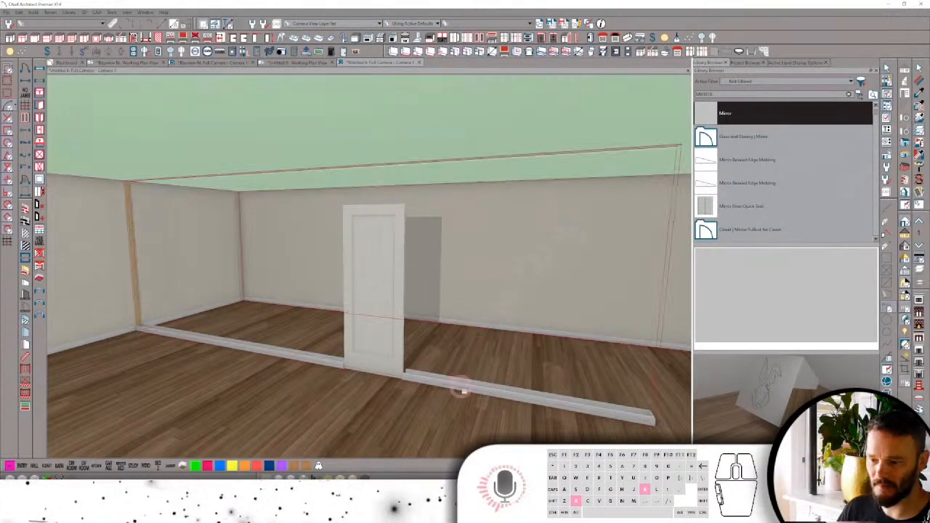
pyautogui.click(461, 390)
pyautogui.click(484, 346)
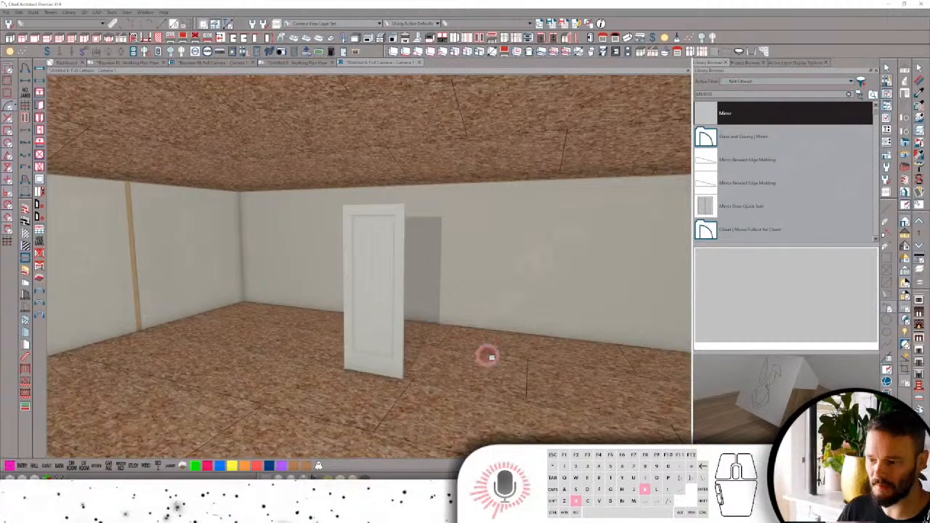
pyautogui.click(499, 353)
pyautogui.click(509, 303)
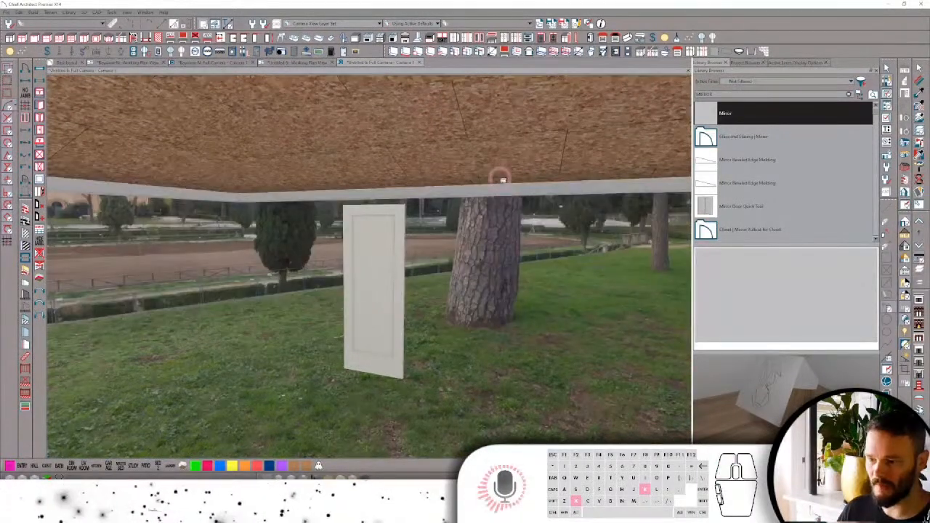
pyautogui.click(481, 171)
pyautogui.click(439, 191)
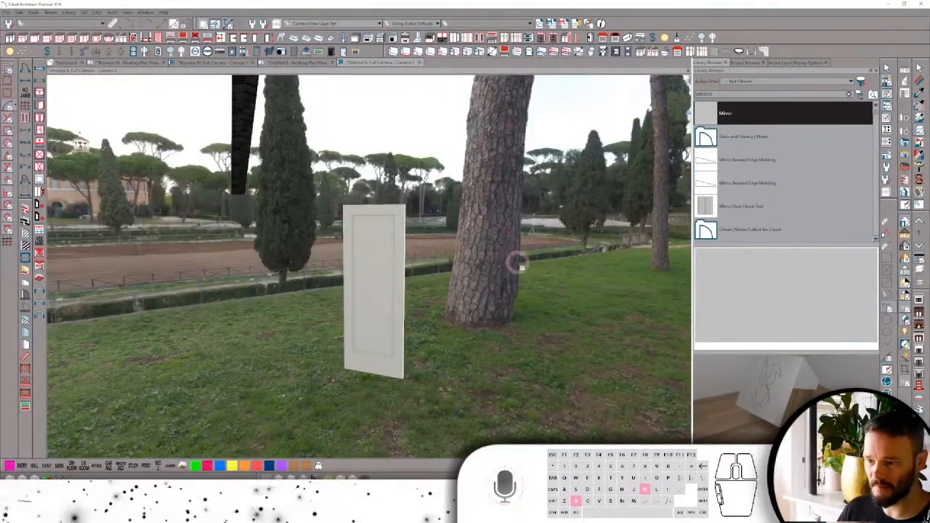
pyautogui.click(378, 141)
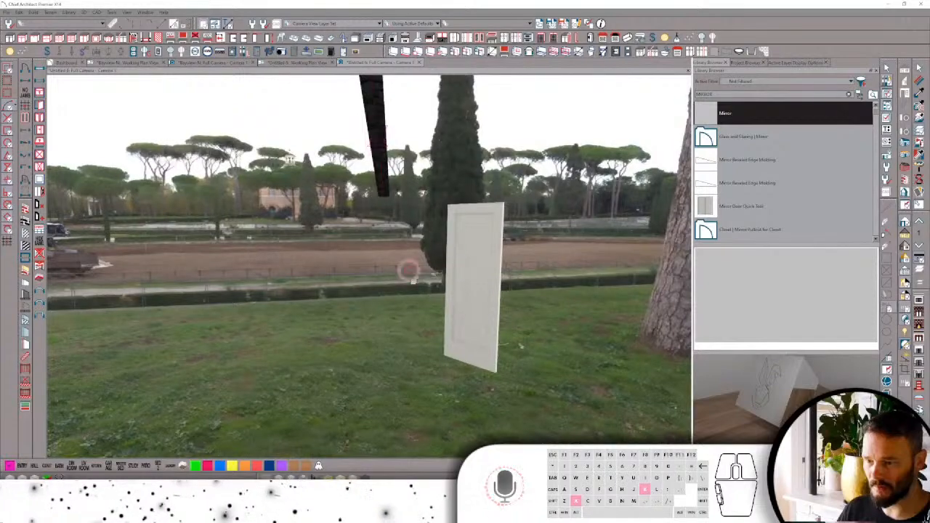
pyautogui.moveTo(412, 301); pyautogui.dragTo(683, 218, button='middle')
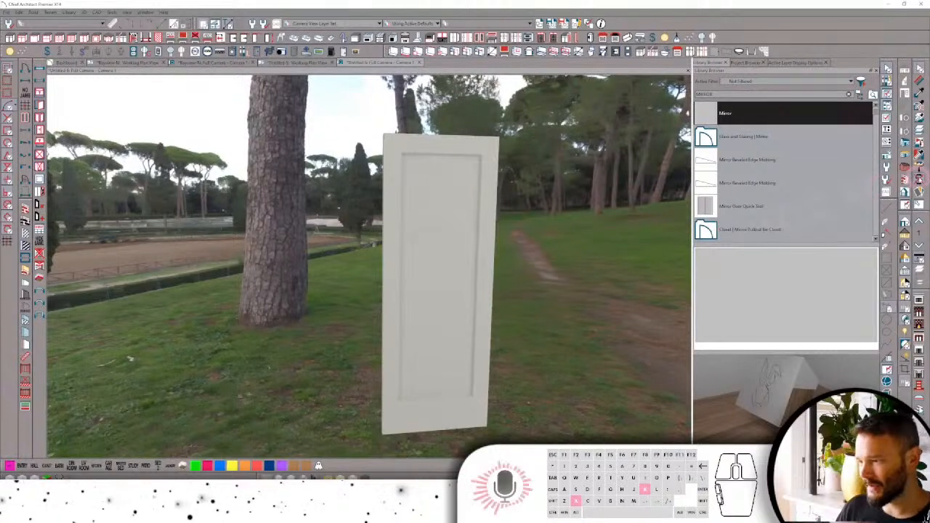
# Delete the surfaces of the door's outer frame, including its bottom edge, to isolate the centre panel.
pyautogui.click(496, 170)
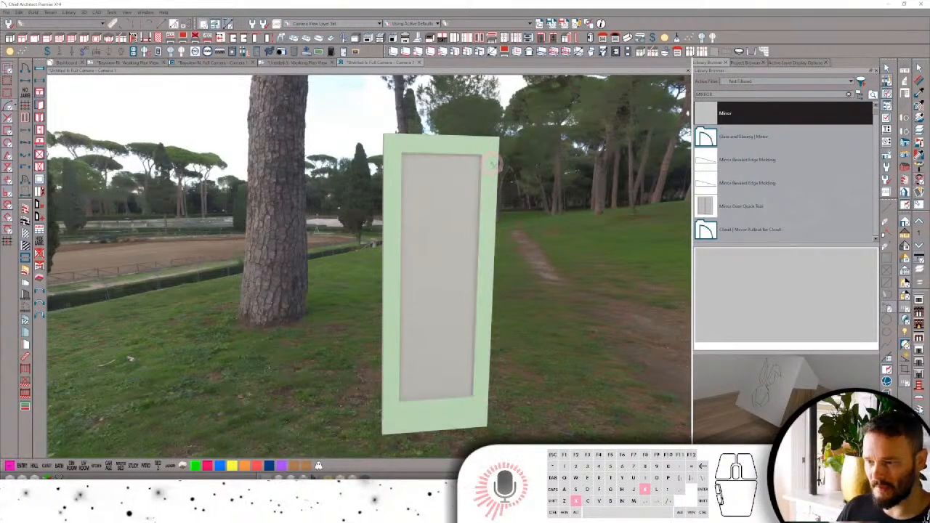
pyautogui.click(491, 159)
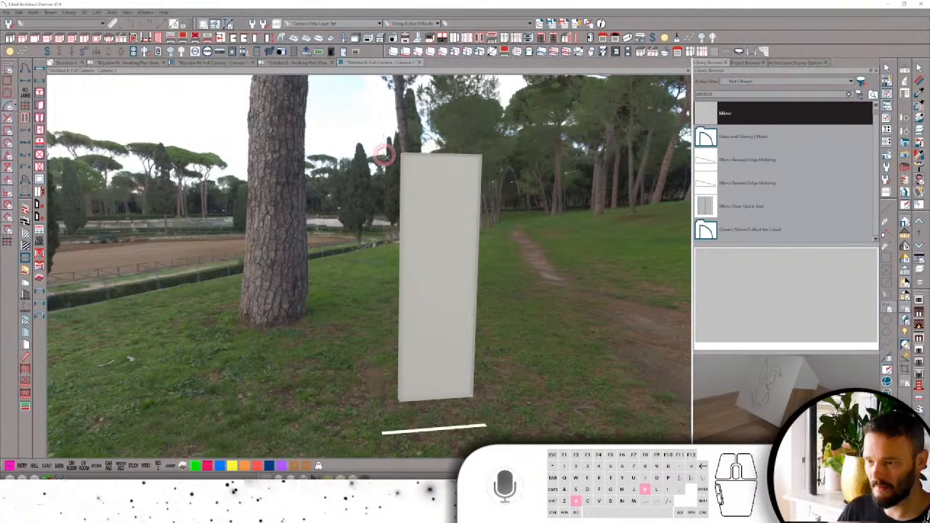
pyautogui.click(436, 423)
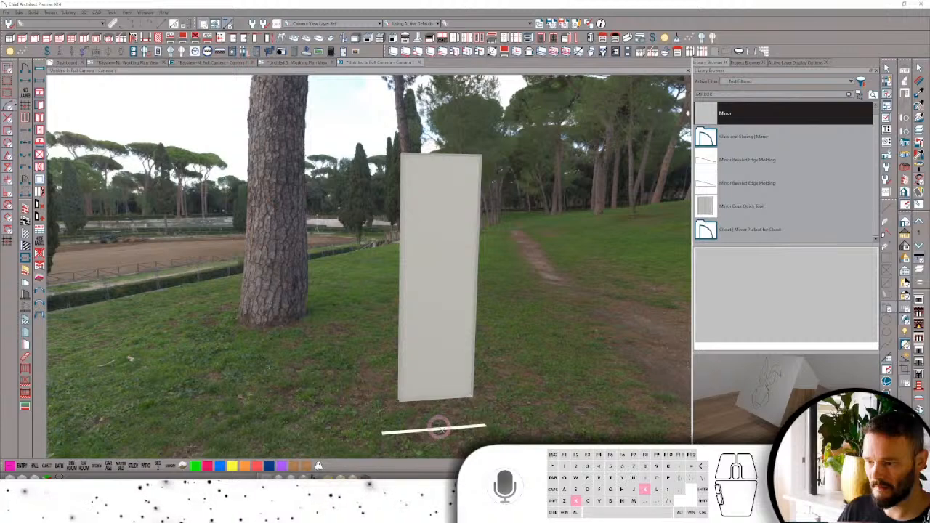
pyautogui.moveTo(449, 371); pyautogui.dragTo(344, 193, button='middle')
pyautogui.click(320, 157)
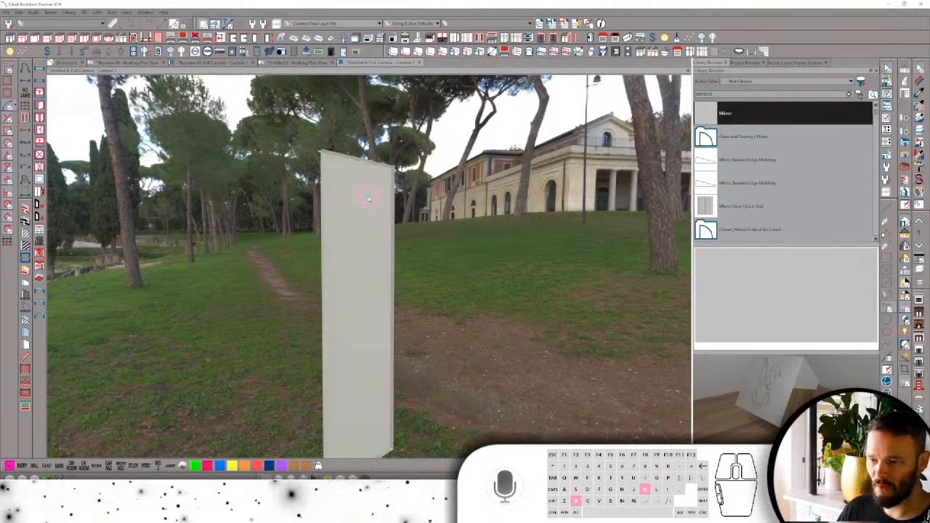
pyautogui.moveTo(482, 286); pyautogui.dragTo(465, 261, button='middle')
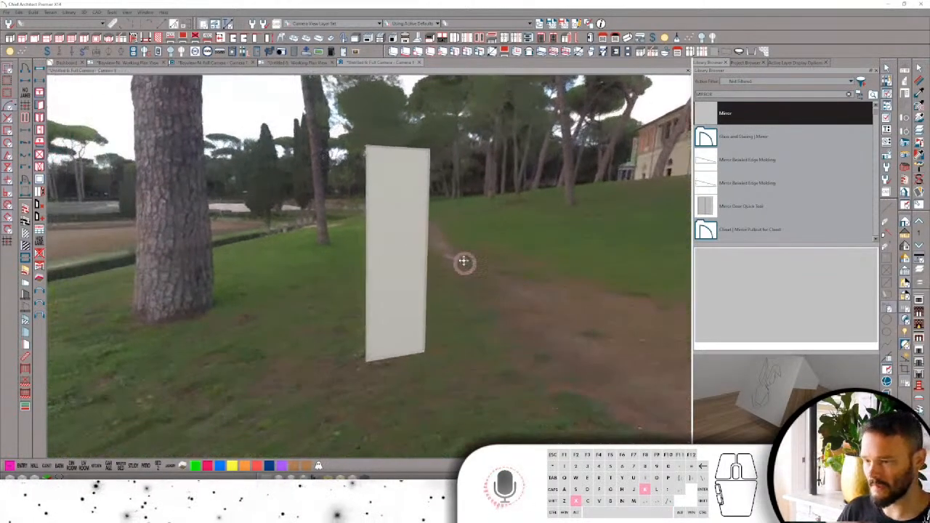
# Reopen and accept the door's specification unchanged to restore the deleted frame surfaces.
pyautogui.click(419, 232)
pyautogui.doubleClick(420, 234)
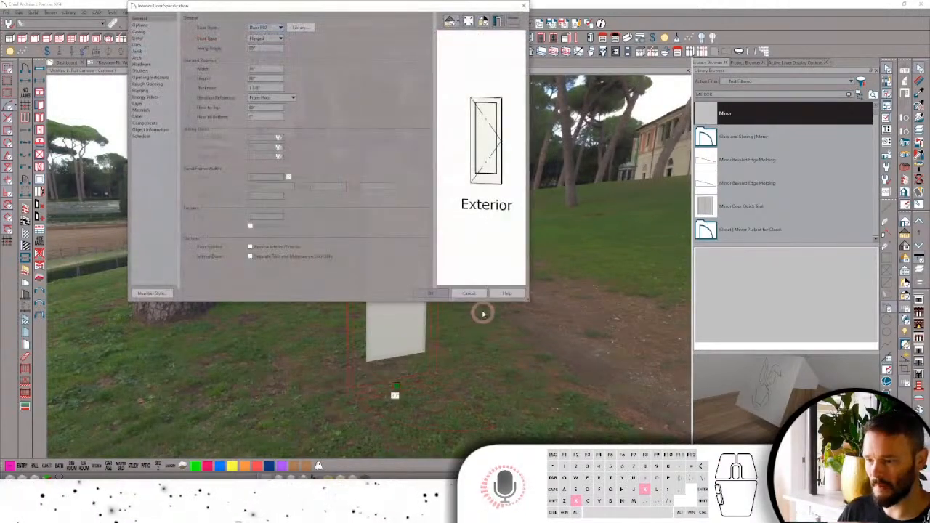
pyautogui.click(439, 296)
pyautogui.moveTo(426, 263); pyautogui.dragTo(386, 256, button='middle')
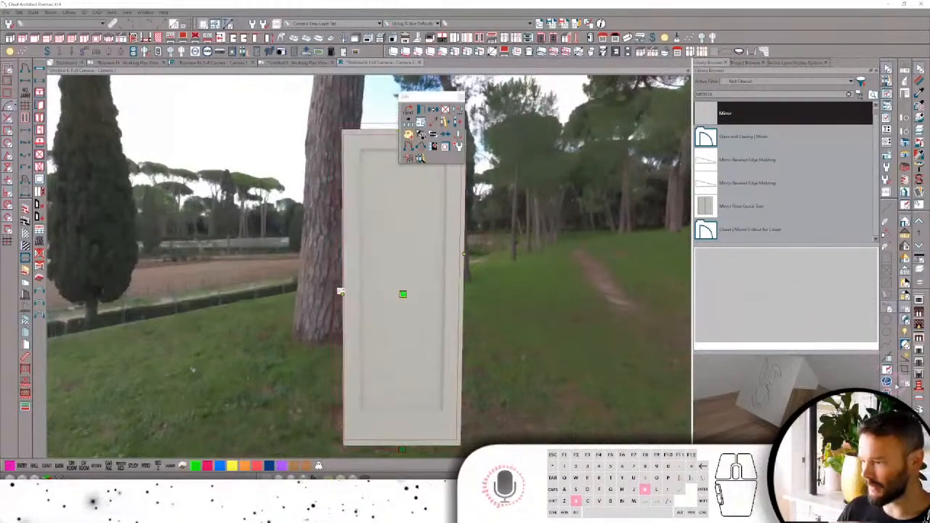
pyautogui.click(565, 210)
pyautogui.scroll(2, 565, 210)
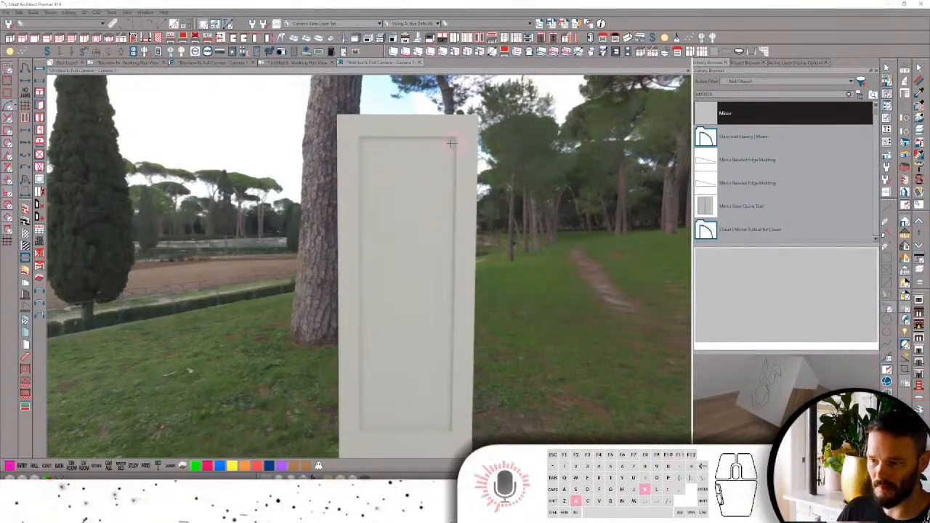
# Return from the camera view to the untitled plan's Working Plan View.
pyautogui.moveTo(362, 317); pyautogui.dragTo(391, 279)
pyautogui.rightClick(391, 279)
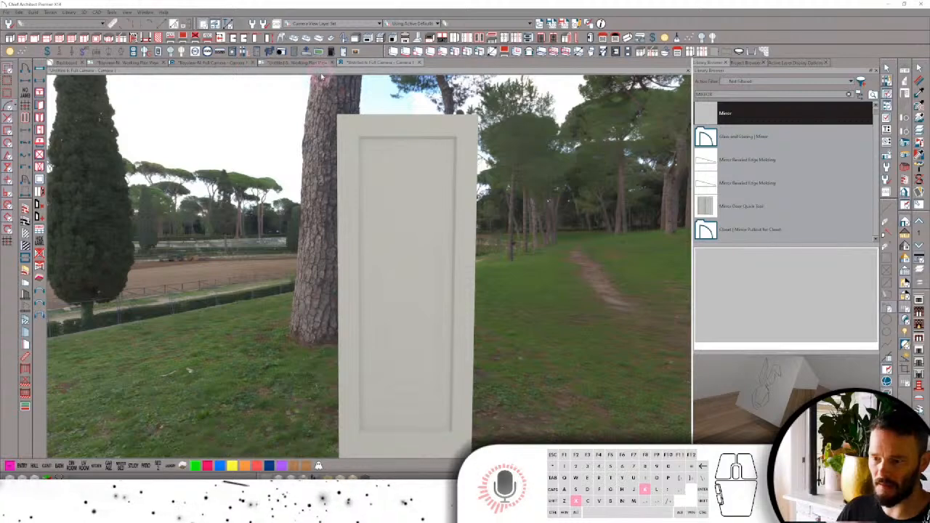
pyautogui.click(364, 102)
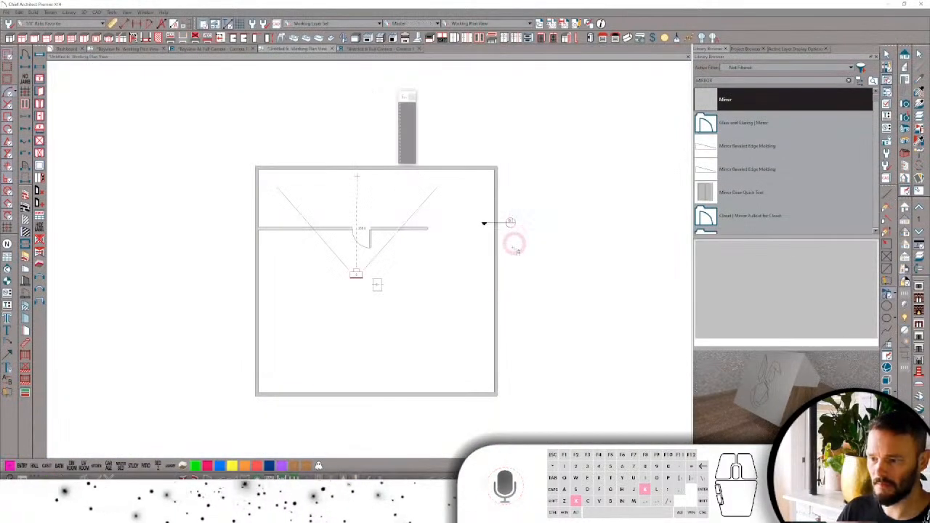
# Create a cross section/elevation view in the untitled plan facing the interior wall that holds the panel door.
pyautogui.scroll(3, 399, 327)
pyautogui.press('ctrl')
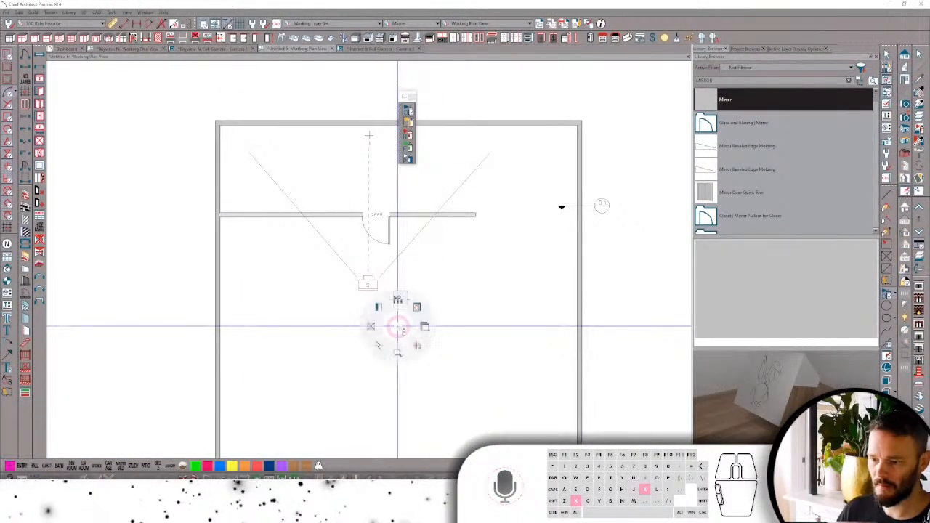
pyautogui.click(398, 300)
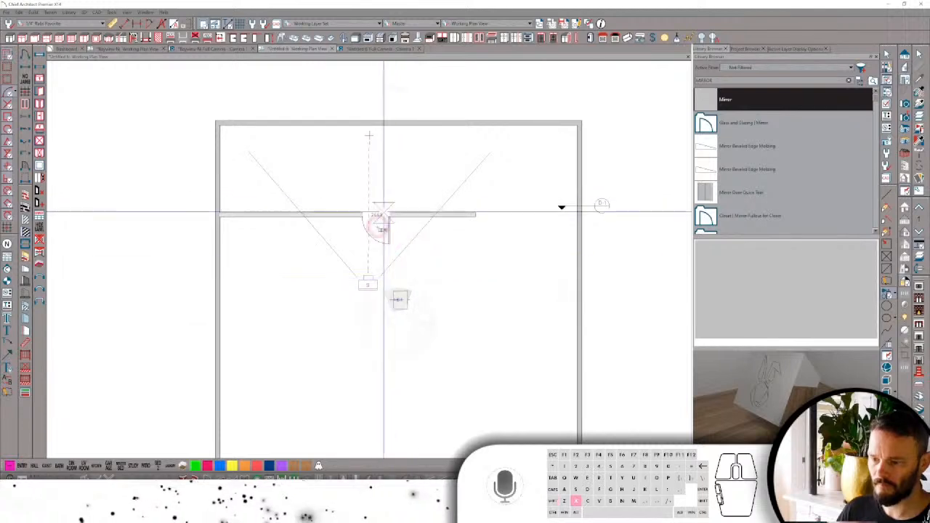
pyautogui.click(365, 215)
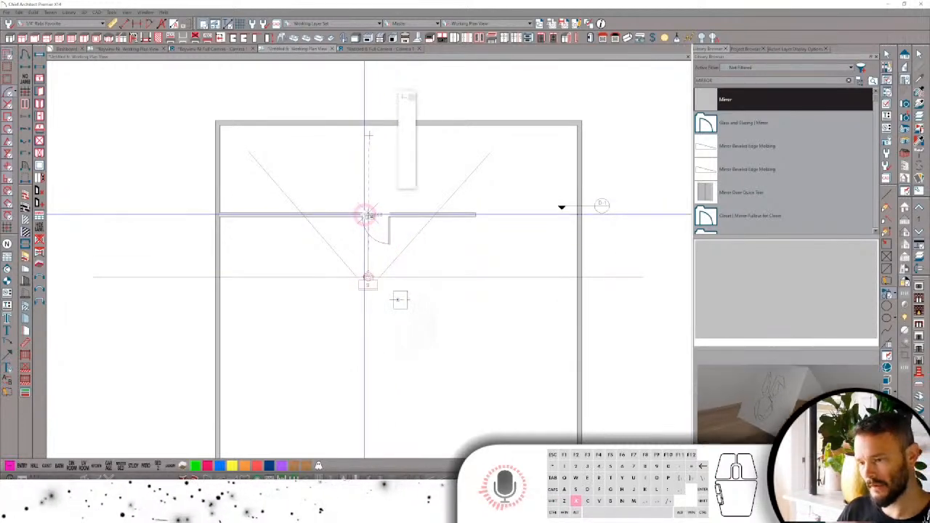
pyautogui.scroll(10, 365, 266)
pyautogui.scroll(4, 369, 283)
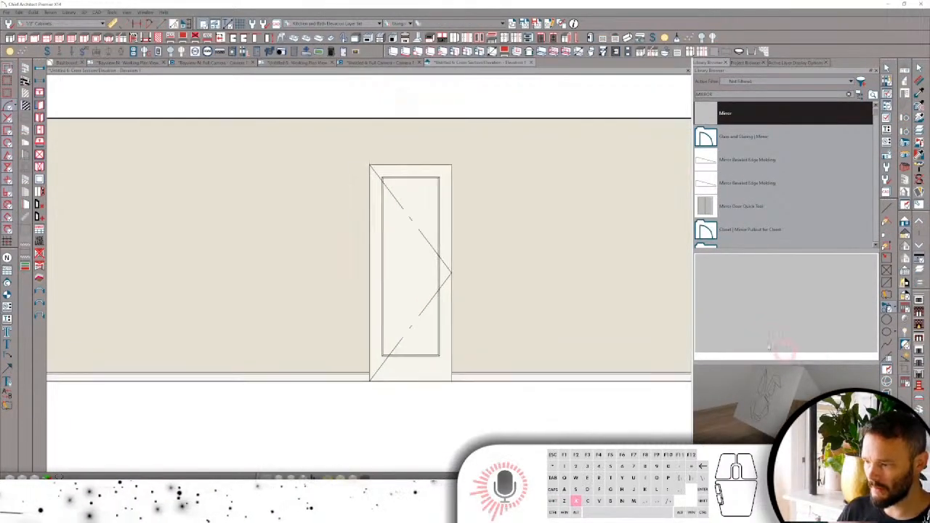
# Draw a rectangular solid filling the door's centre panel from its lower inner corner to the opposite upper inner corner.
pyautogui.press('F6')
pyautogui.press('shift')
pyautogui.click(563, 322)
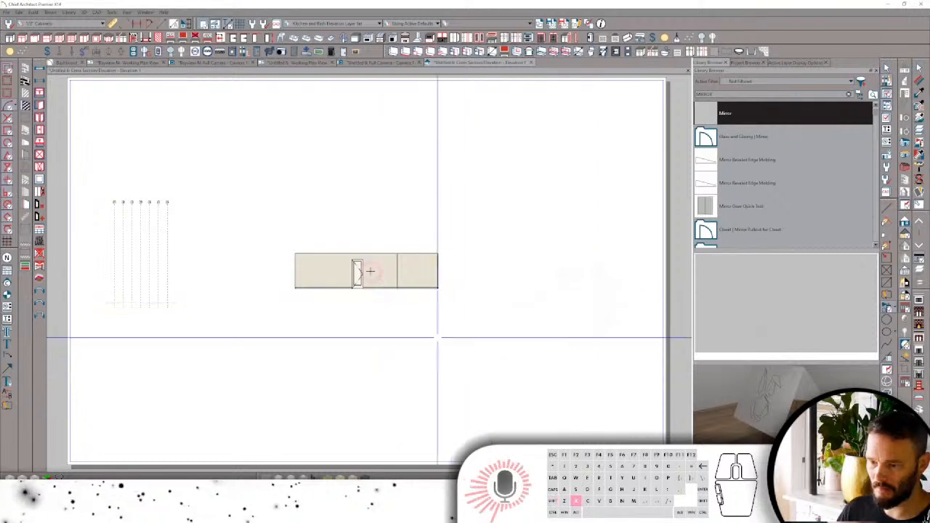
pyautogui.scroll(8, 360, 269)
pyautogui.scroll(5, 407, 333)
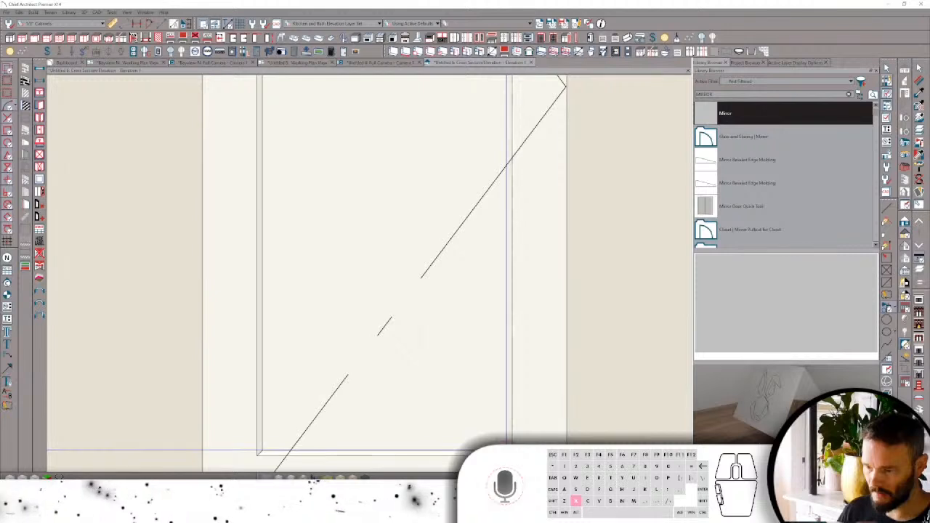
pyautogui.scroll(-3, 400, 259)
pyautogui.moveTo(473, 383); pyautogui.dragTo(335, 188)
pyautogui.scroll(4, 346, 163)
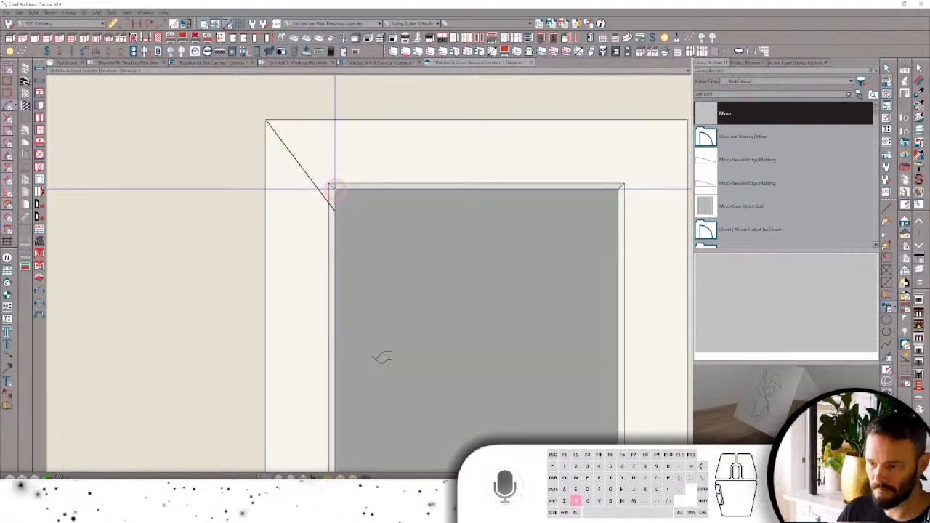
pyautogui.scroll(-1, 444, 223)
# Edit the rectangular solid's specification to set it back within the door's centre panel.
pyautogui.click(444, 239)
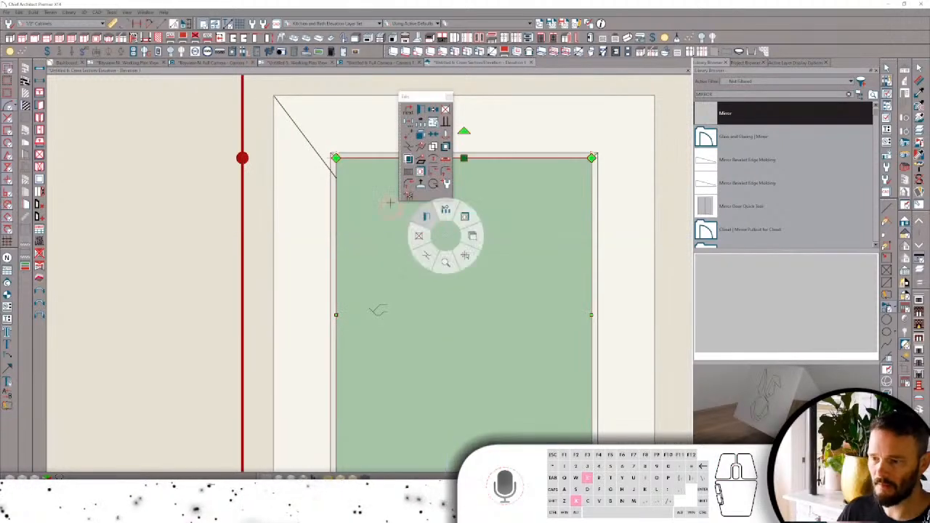
pyautogui.doubleClick(308, 140)
pyautogui.click(273, 45)
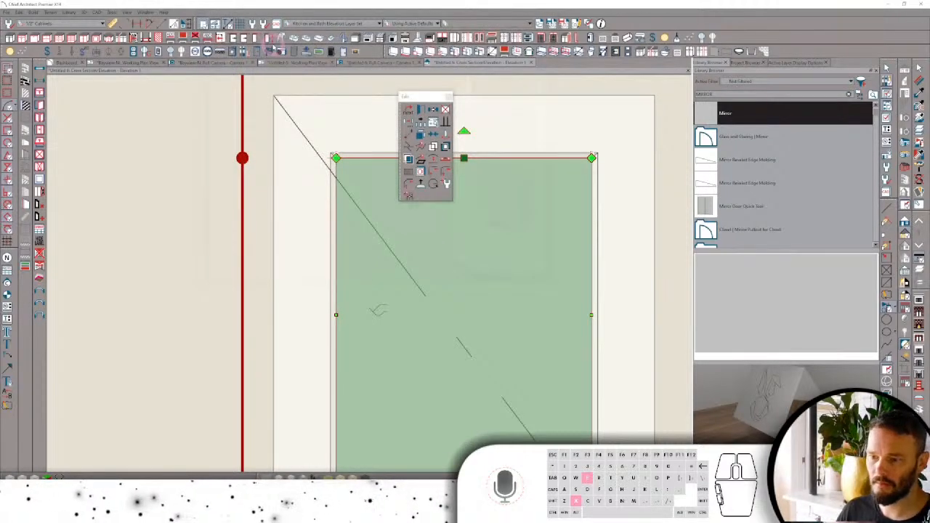
# Apply the Mirror material to the rectangular solid in the door's centre panel in the untitled plan's camera view.
pyautogui.press('`')
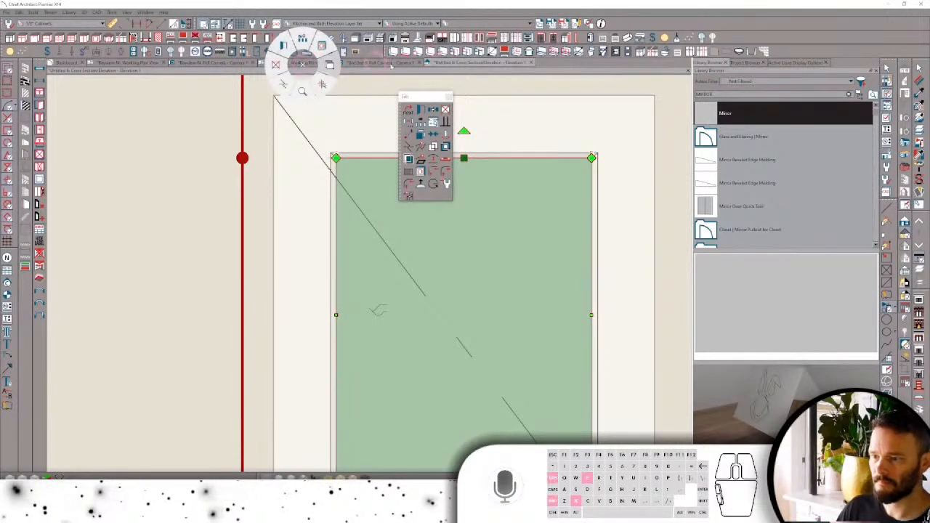
pyautogui.click(303, 62)
pyautogui.moveTo(510, 157); pyautogui.dragTo(550, 181)
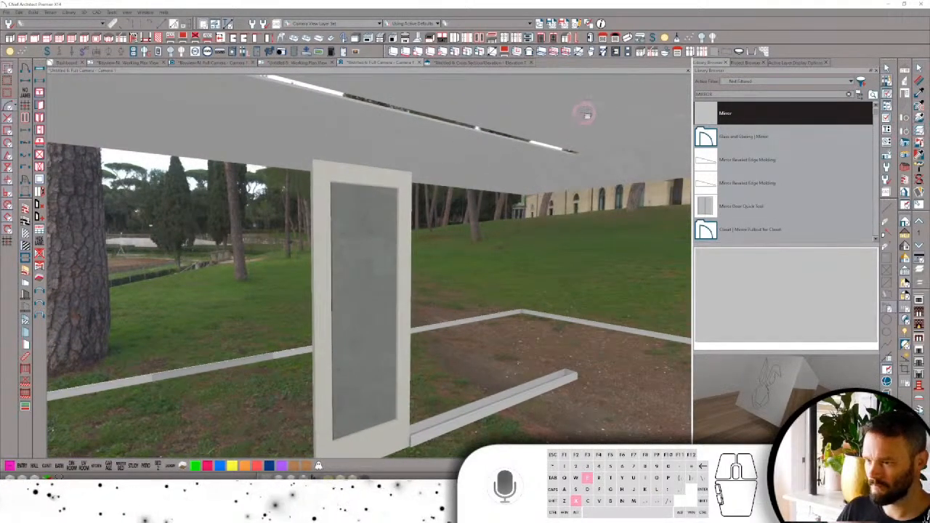
pyautogui.moveTo(586, 114); pyautogui.dragTo(495, 160)
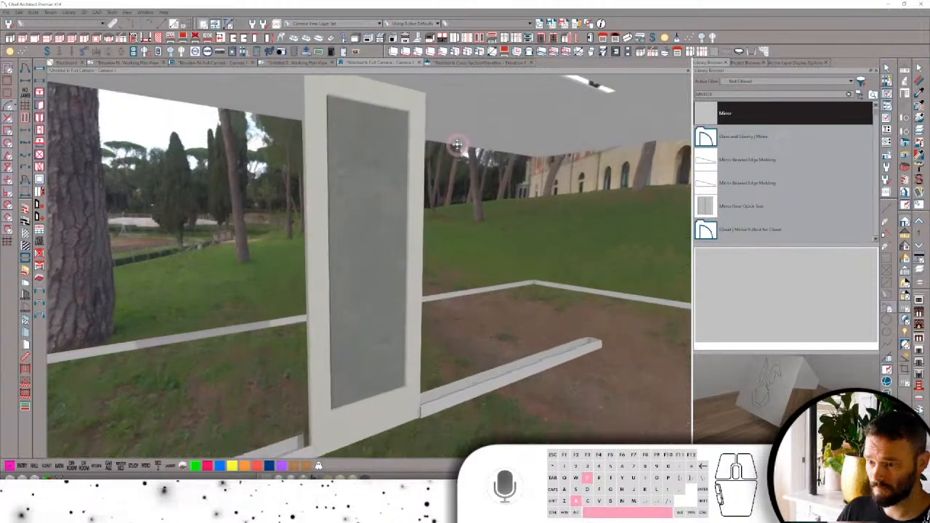
pyautogui.click(388, 172)
pyautogui.moveTo(388, 173); pyautogui.dragTo(468, 82)
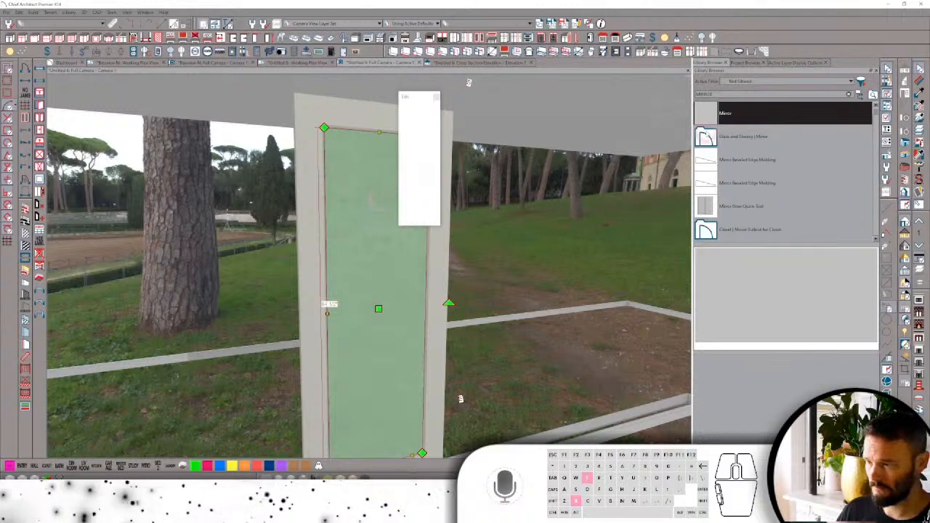
pyautogui.click(572, 156)
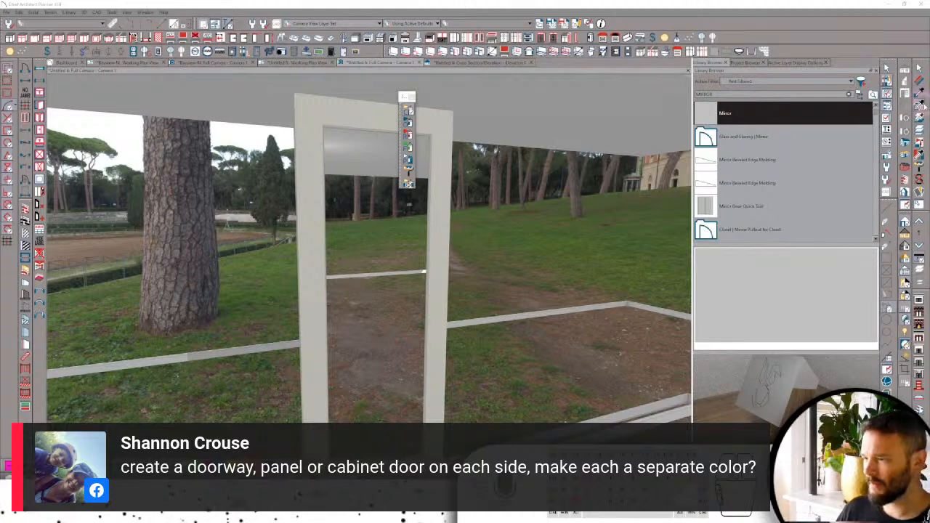
# Select the mirror panel together with the door and convert them to a symbol in the Door category.
pyautogui.click(919, 94)
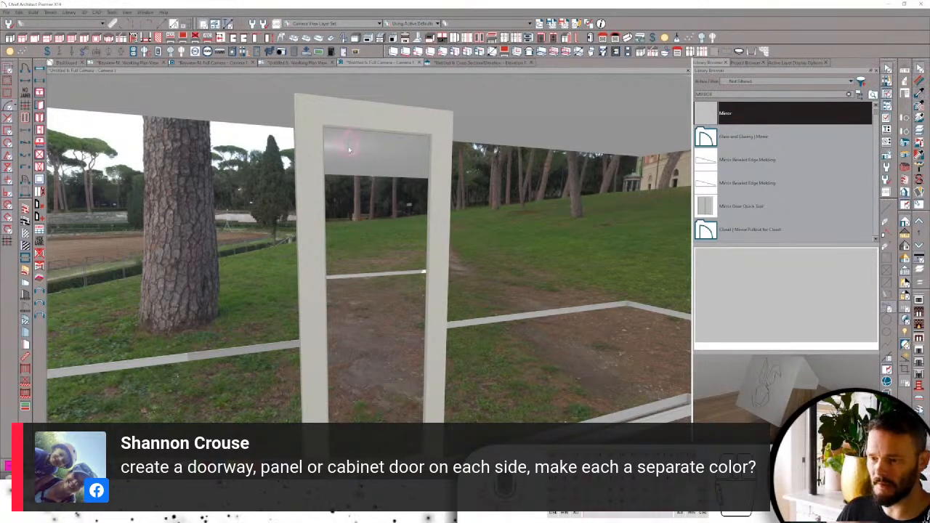
pyautogui.click(361, 165)
pyautogui.click(340, 108)
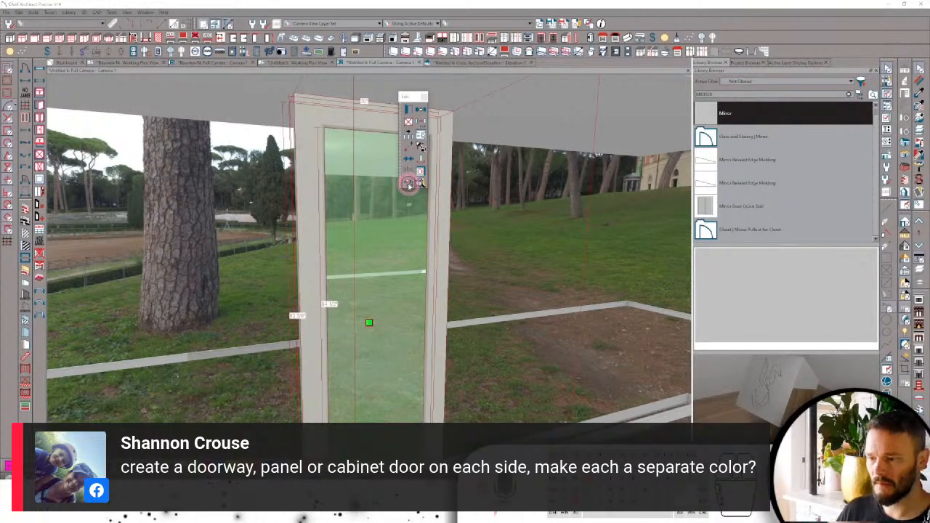
pyautogui.click(410, 185)
pyautogui.click(274, 136)
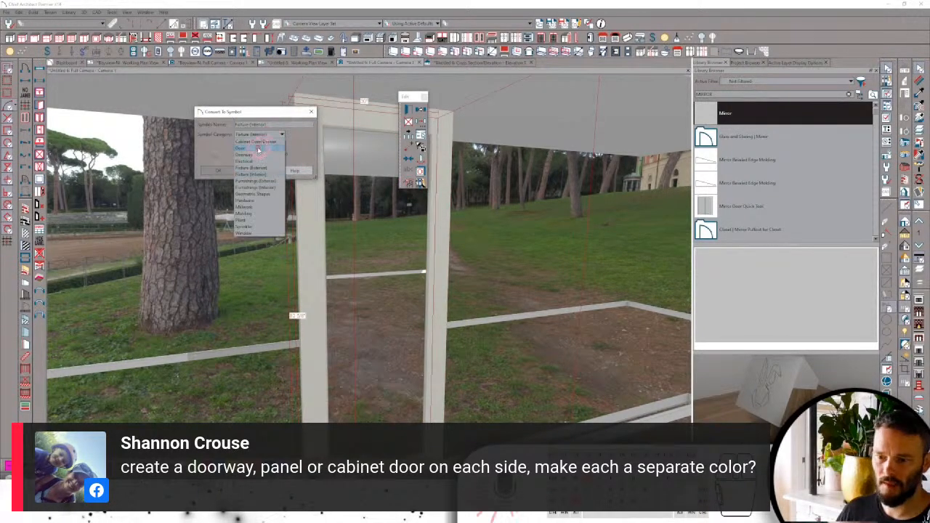
pyautogui.click(258, 149)
pyautogui.click(220, 172)
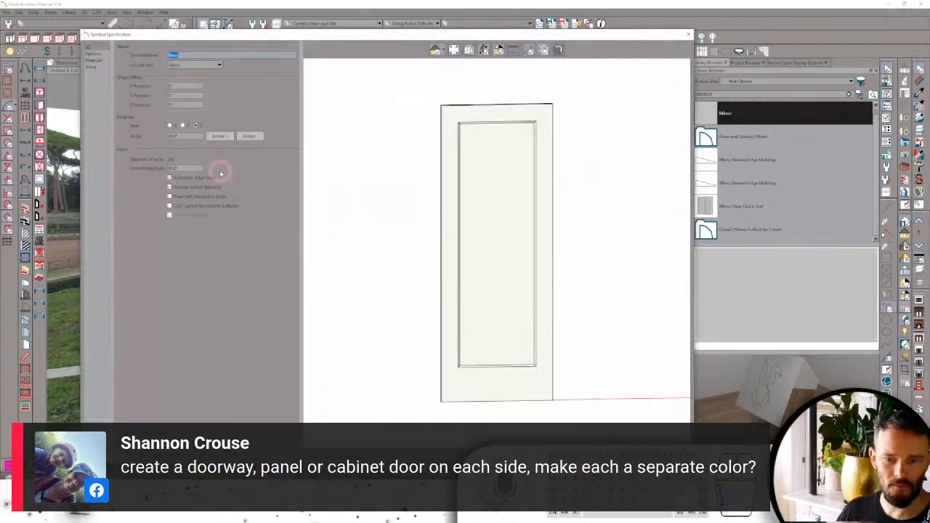
# Enable a uniform width stretch zone for the door symbol with planes at -8" and 8".
pyautogui.moveTo(496, 175); pyautogui.dragTo(347, 144)
pyautogui.click(93, 60)
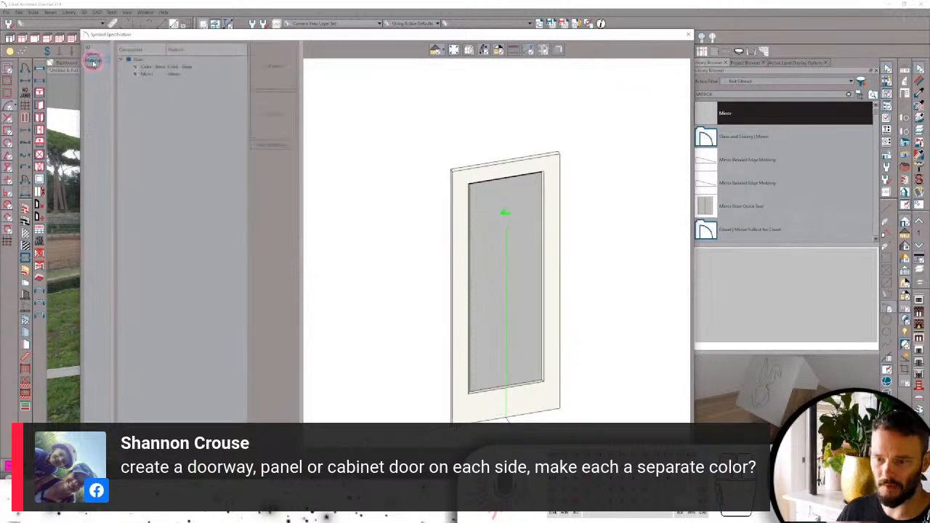
pyautogui.click(91, 67)
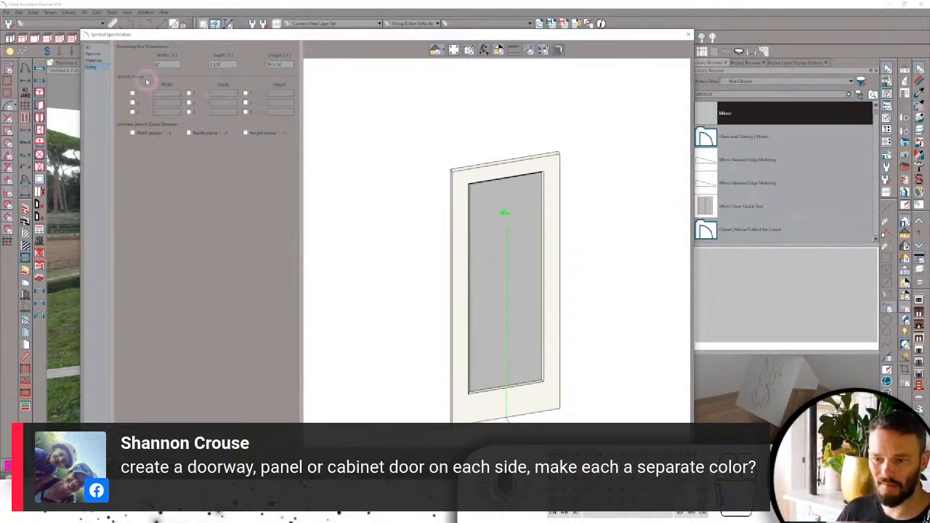
pyautogui.click(133, 133)
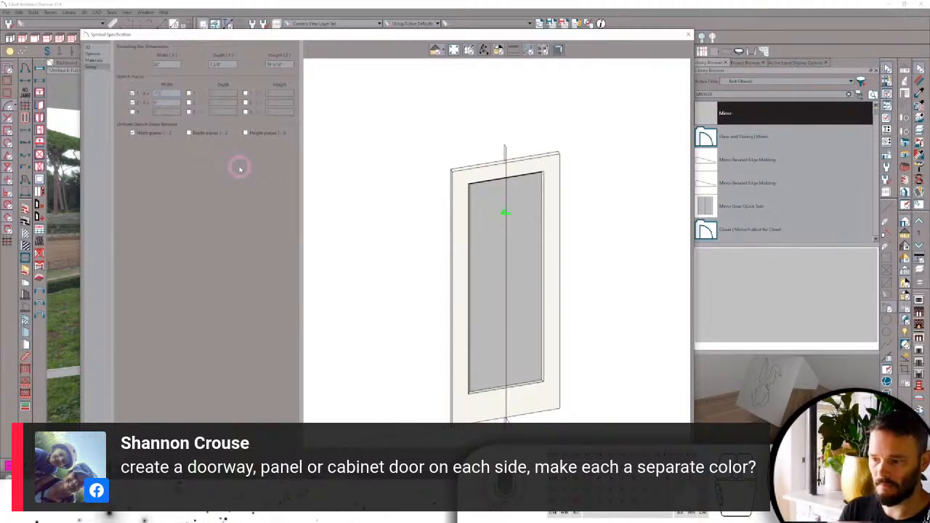
pyautogui.press('Tab')
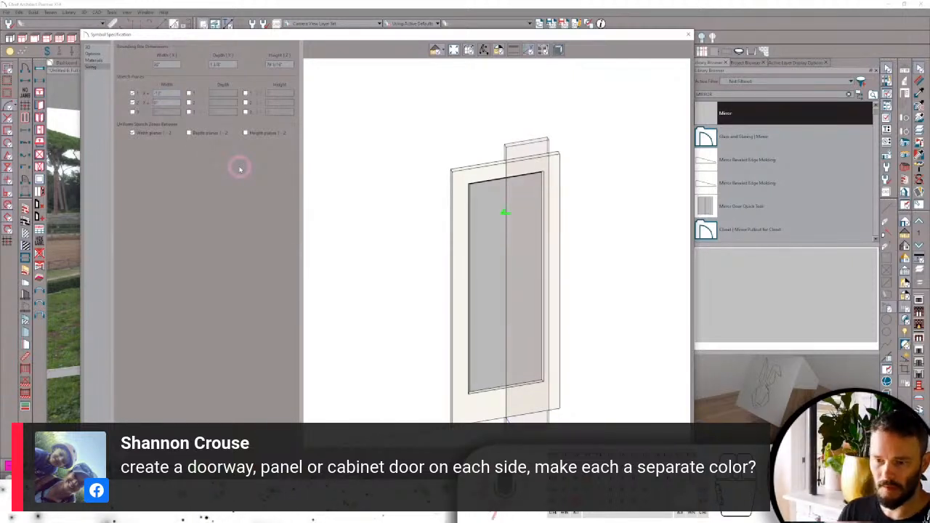
pyautogui.write('-')
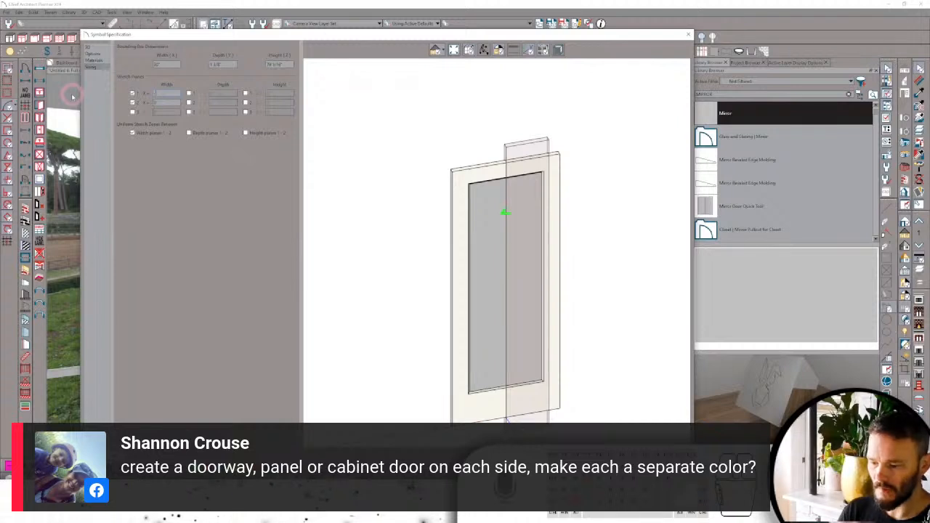
pyautogui.write('8')
pyautogui.press('Tab')
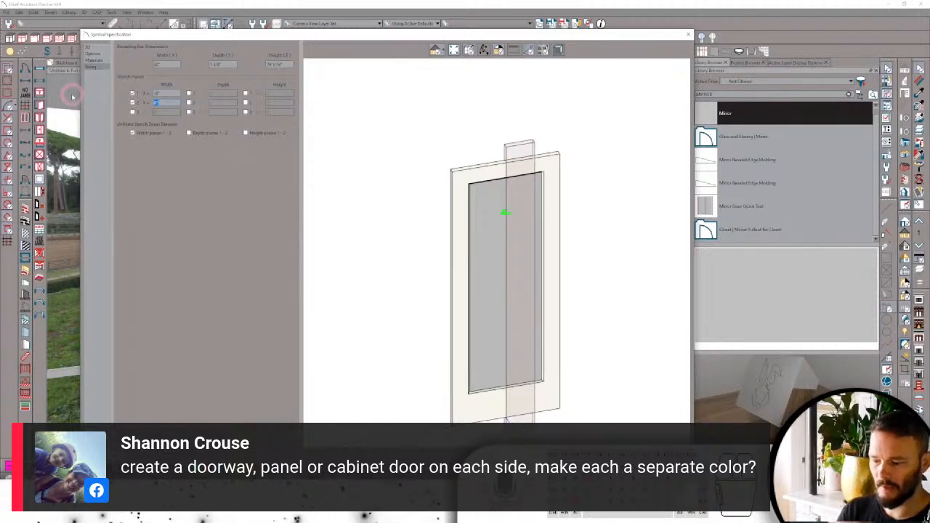
pyautogui.write('8')
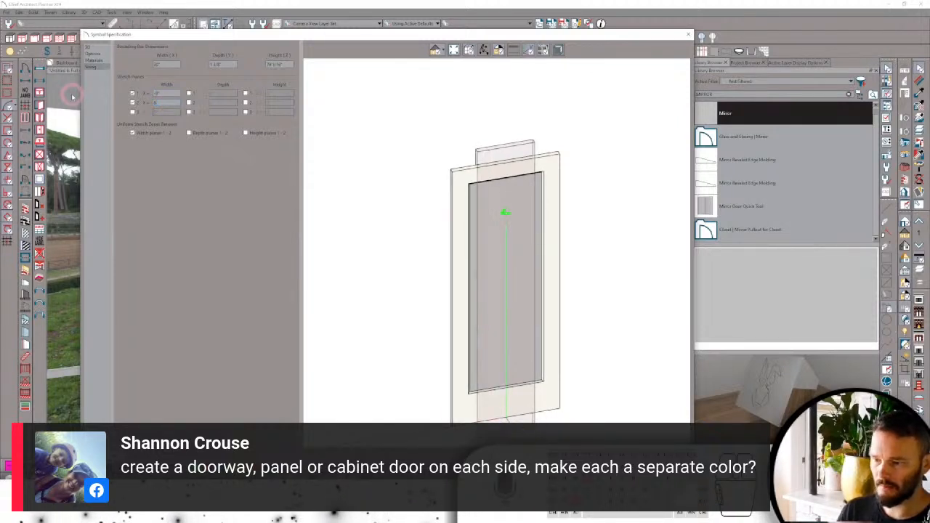
# Enable a uniform height stretch zone with planes at 12" and 70", and accept the door symbol.
pyautogui.click(256, 133)
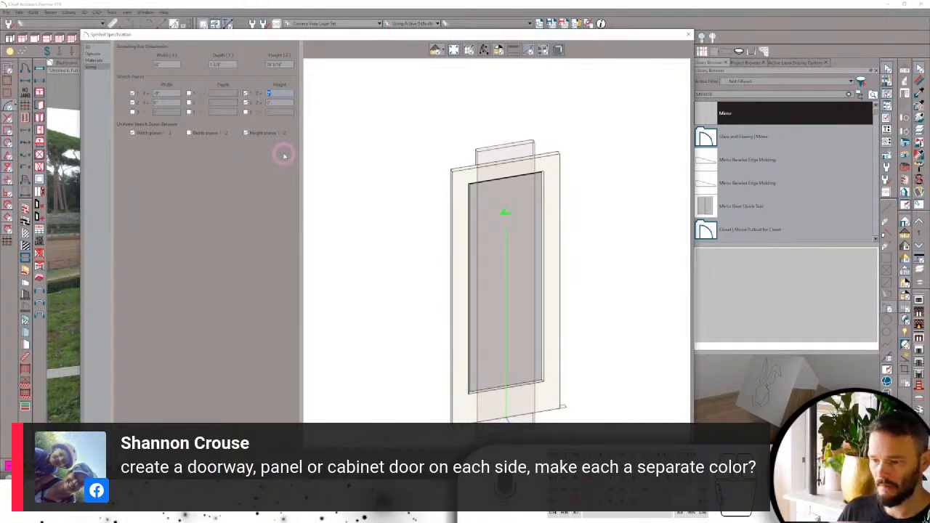
pyautogui.click(280, 101)
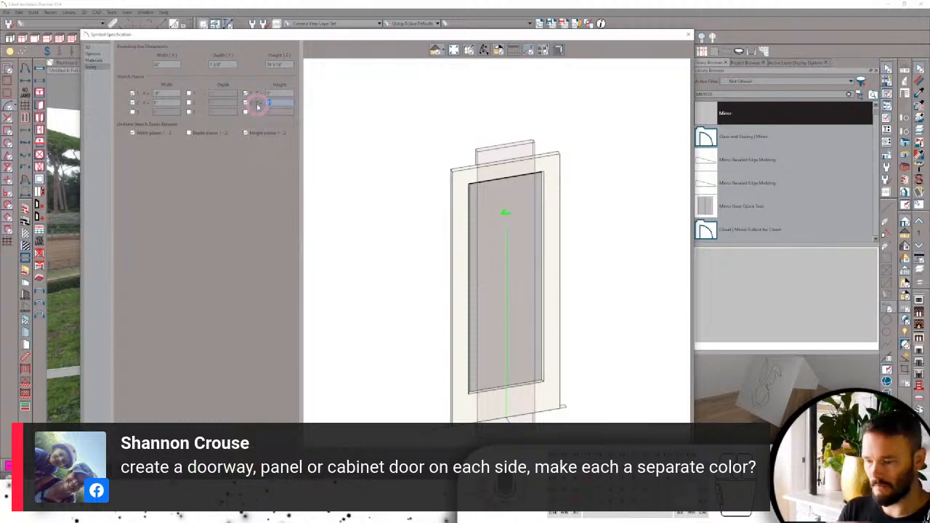
pyautogui.click(257, 107)
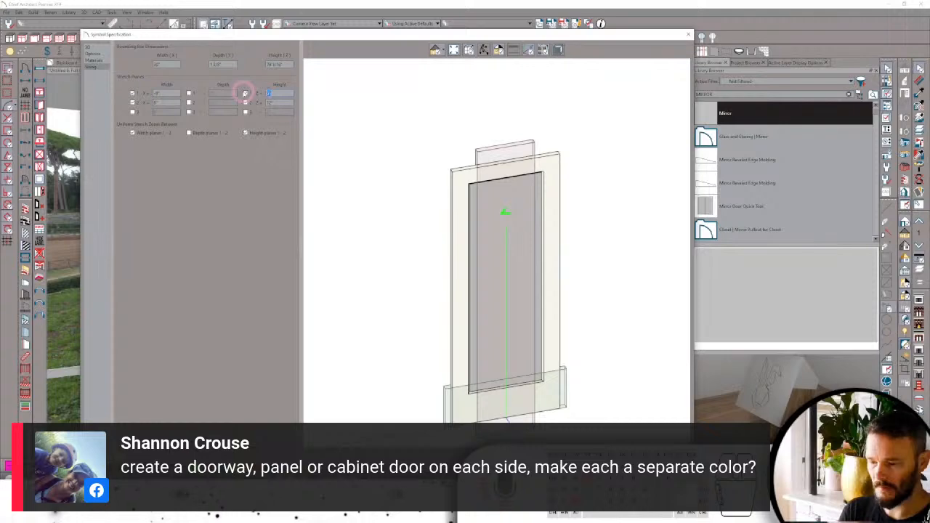
pyautogui.write('70')
pyautogui.press('Tab')
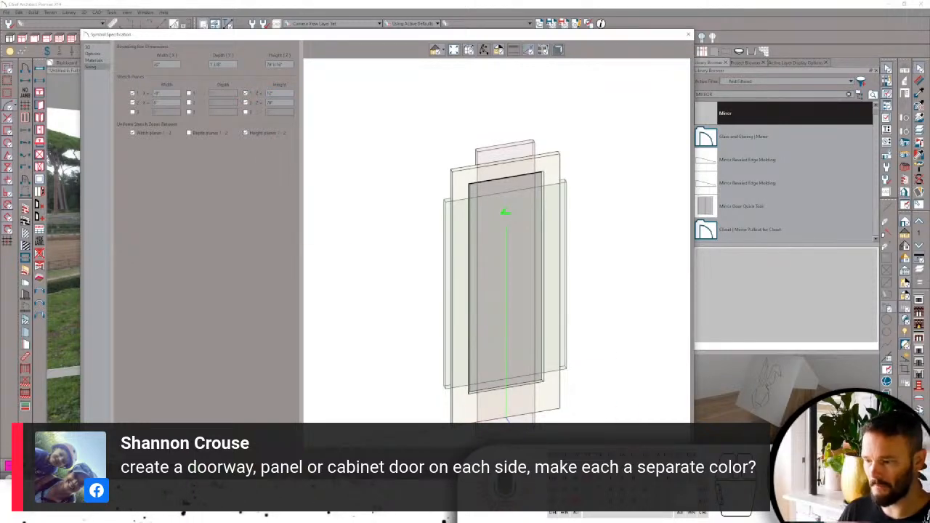
pyautogui.press('Return')
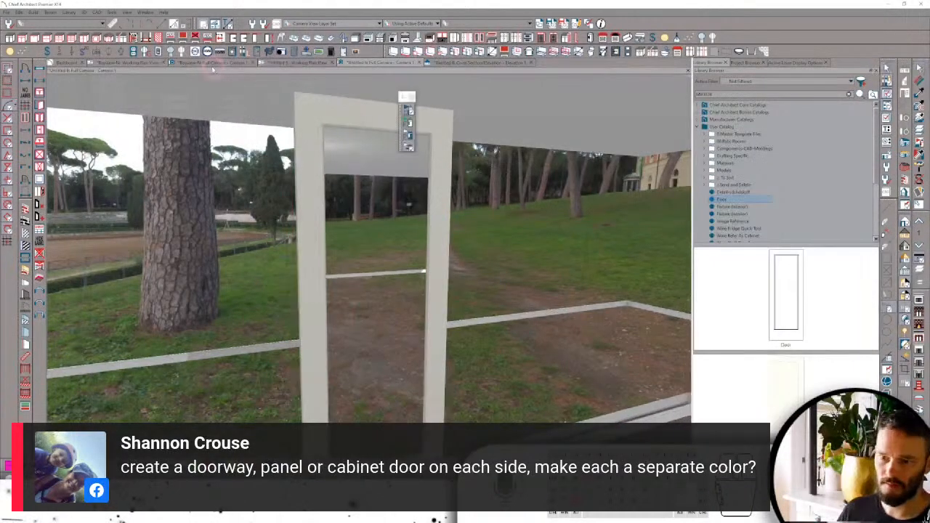
# Switch to the furnished plan's full camera view and bring the mirrored closet doors into view.
pyautogui.click(207, 64)
pyautogui.click(541, 187)
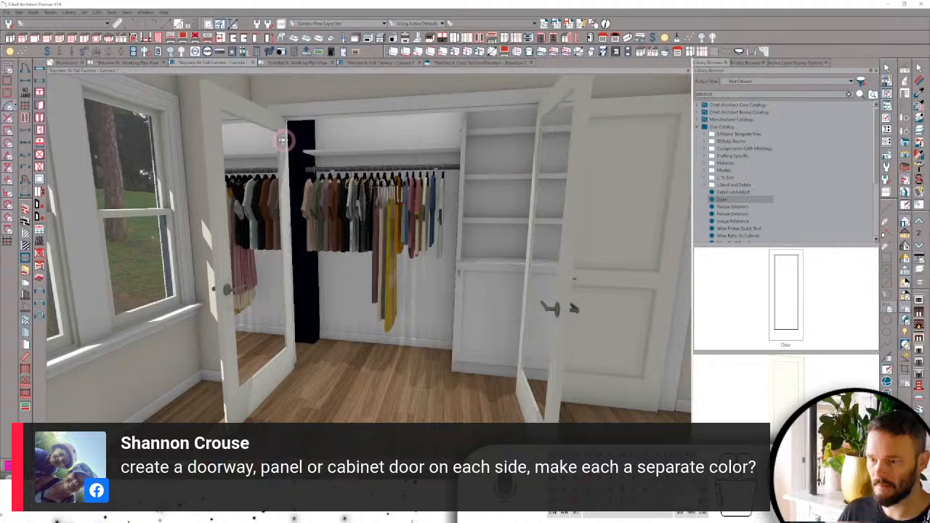
pyautogui.moveTo(284, 141); pyautogui.dragTo(774, 194, button='middle')
# Open the specification of the custom Door symbol in the user library and rotate it 180 degrees about the Z axis.
pyautogui.rightClick(763, 199)
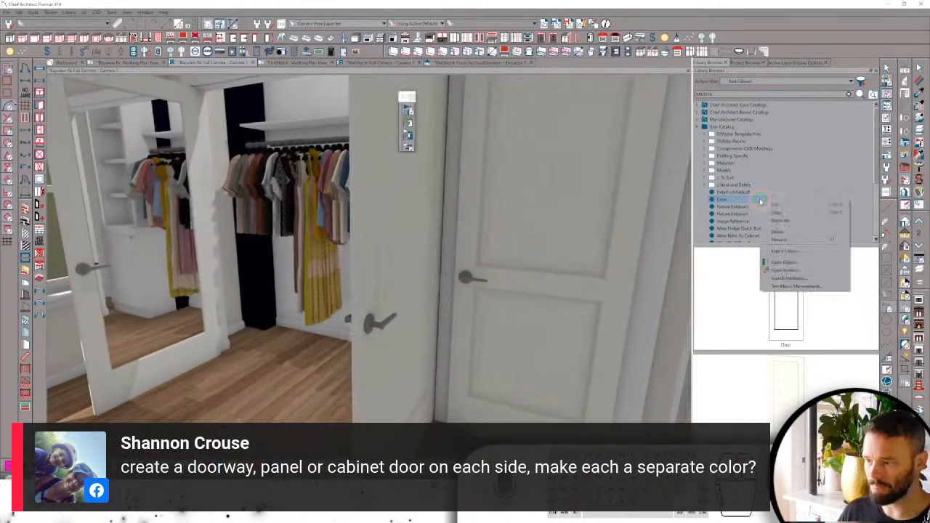
pyautogui.click(785, 270)
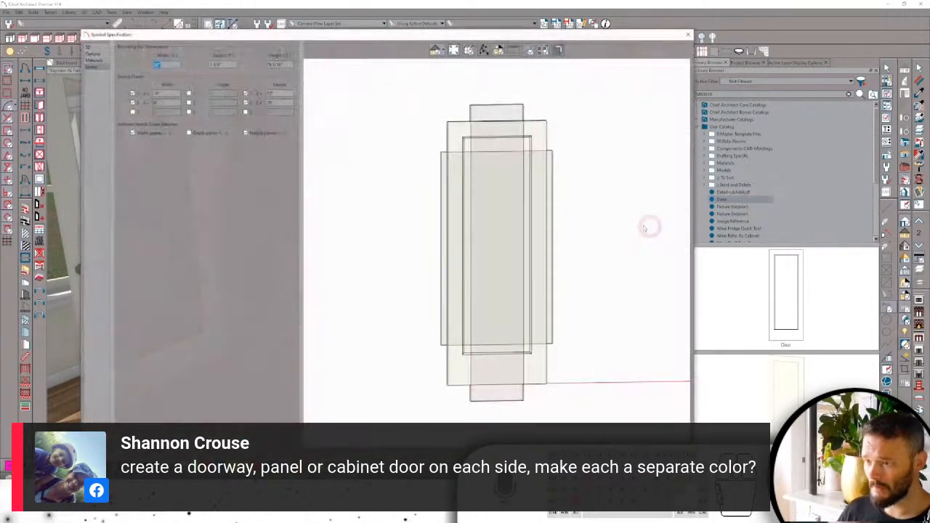
pyautogui.click(90, 49)
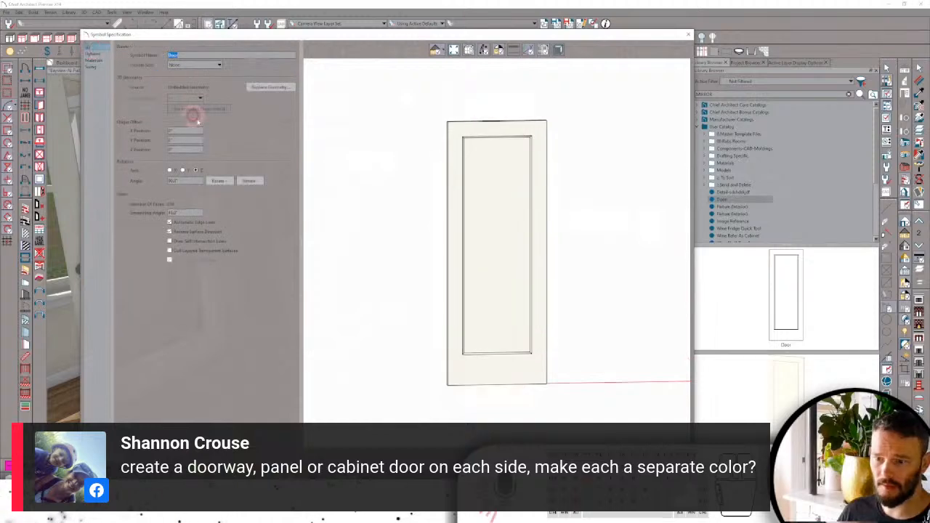
pyautogui.click(245, 181)
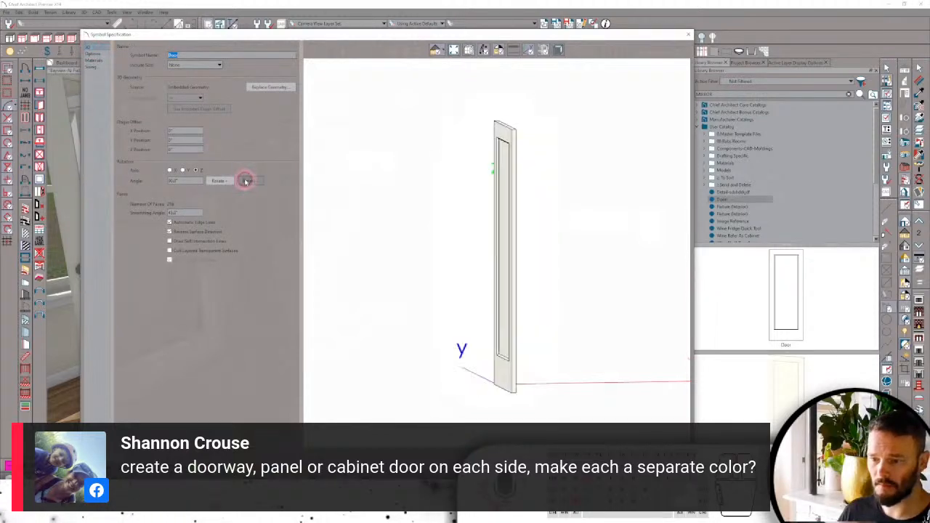
pyautogui.click(245, 181)
pyautogui.press('Return')
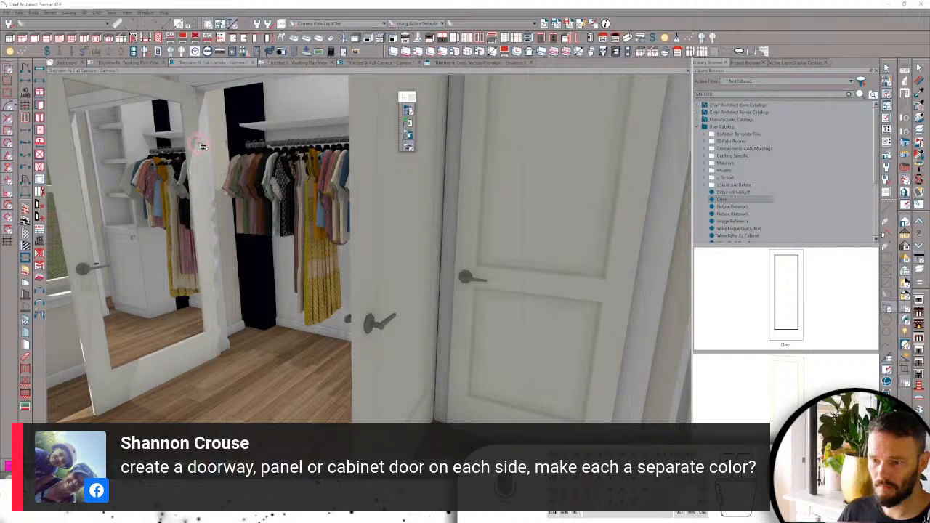
# Apply the rotated mirrored door symbol to the Bedroom 2 closet's double doors in the camera view.
pyautogui.click(199, 144)
pyautogui.moveTo(232, 220); pyautogui.dragTo(422, 272, button='middle')
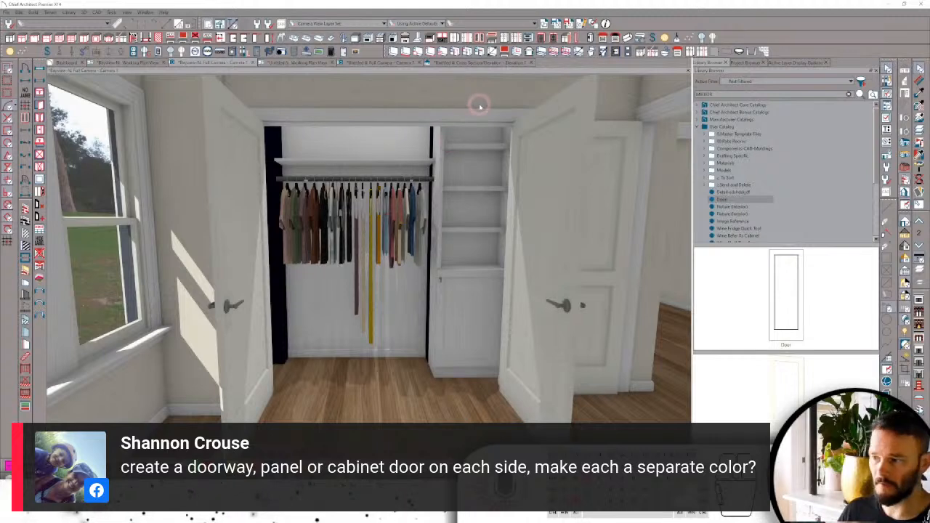
pyautogui.moveTo(623, 205); pyautogui.dragTo(588, 219, button='middle')
# Toggle the closet doors closed to examine their room-side faces, and open them again to view the closet interior.
pyautogui.click(522, 253)
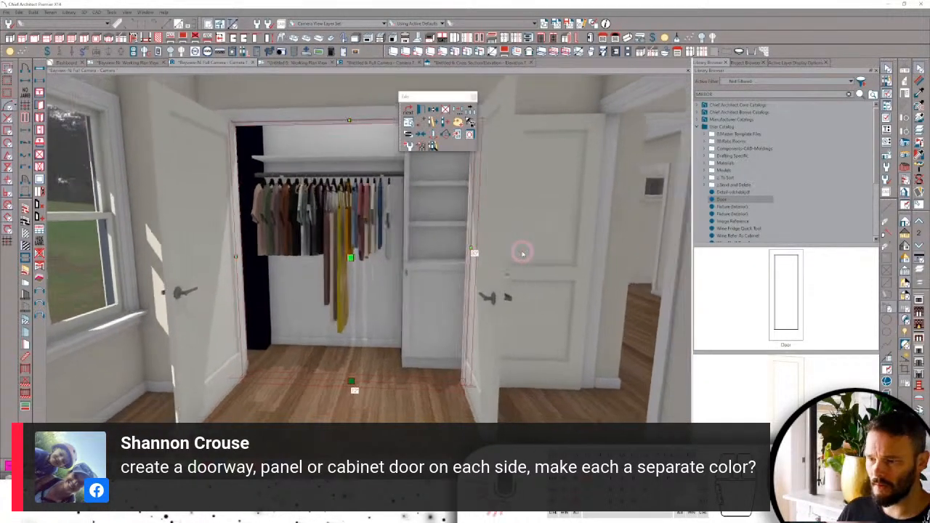
pyautogui.click(458, 135)
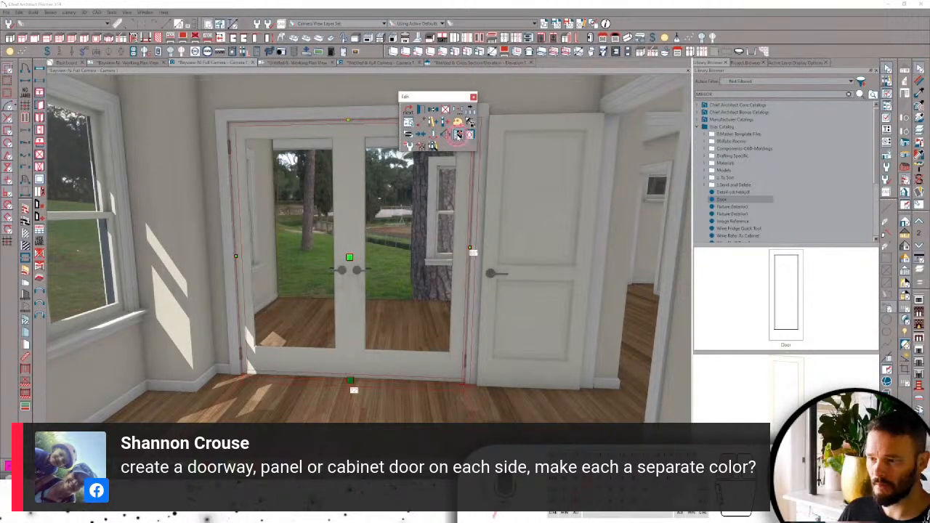
pyautogui.click(457, 135)
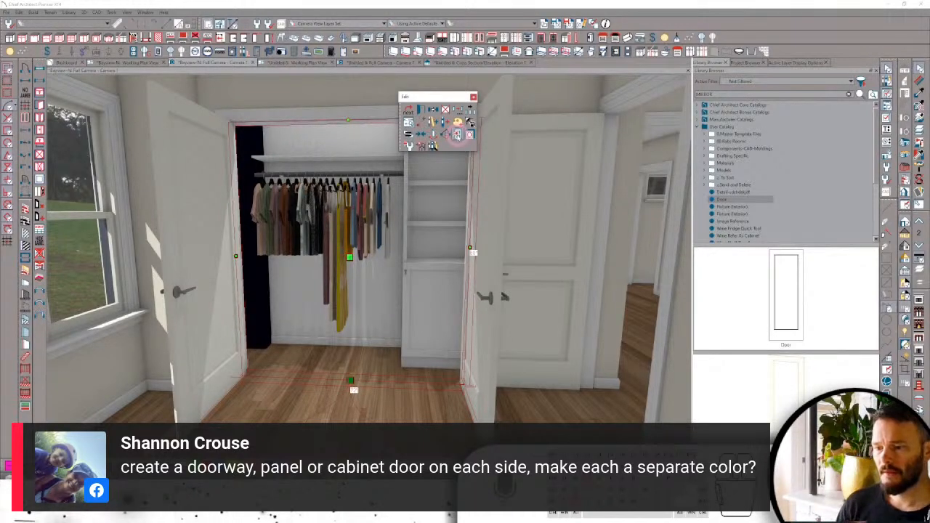
pyautogui.moveTo(462, 135); pyautogui.dragTo(487, 302, button='middle')
pyautogui.scroll(3, 396, 319)
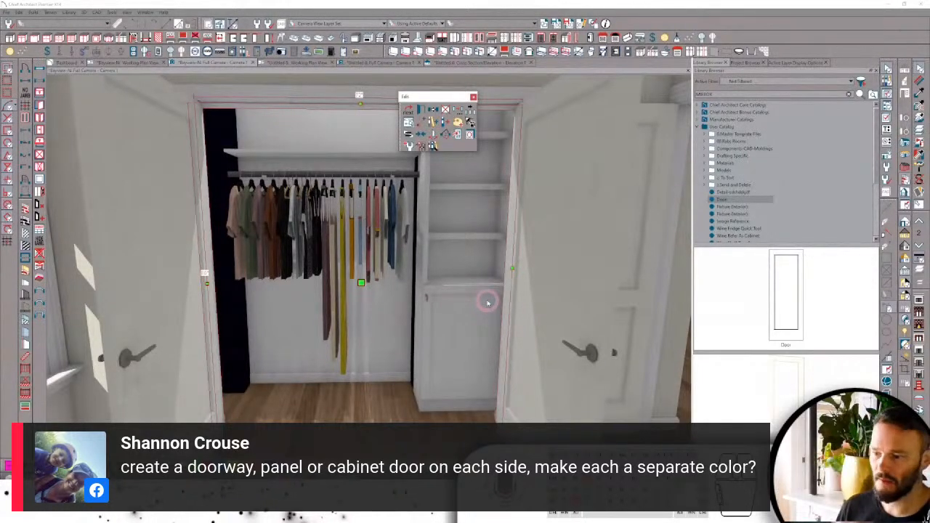
pyautogui.click(488, 302)
pyautogui.moveTo(488, 302); pyautogui.dragTo(420, 274, button='middle')
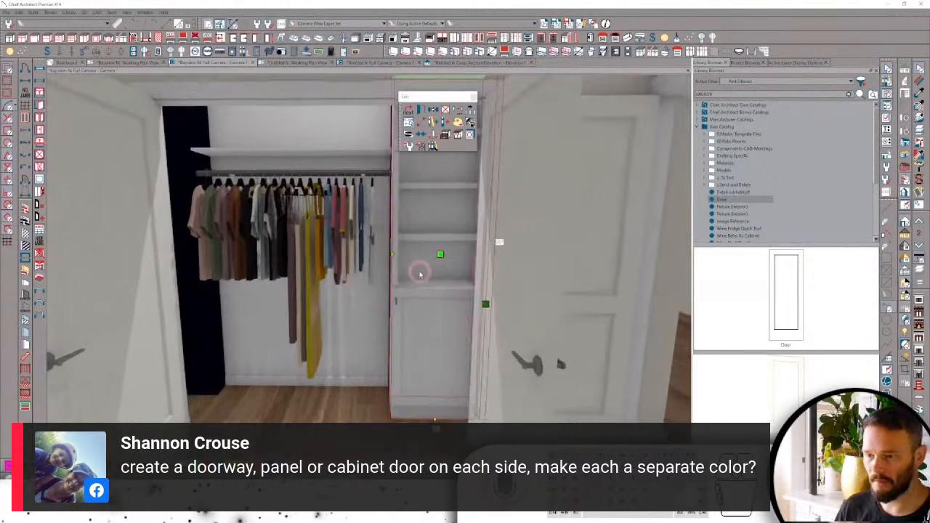
# Close the untitled test plan with its views and switch to the furnished house's working plan view.
pyautogui.click(333, 63)
pyautogui.click(474, 260)
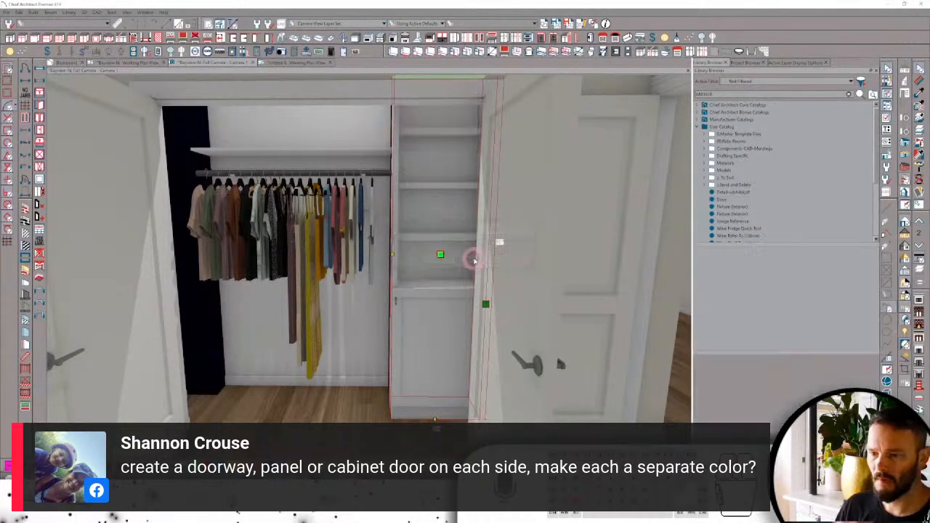
pyautogui.click(500, 259)
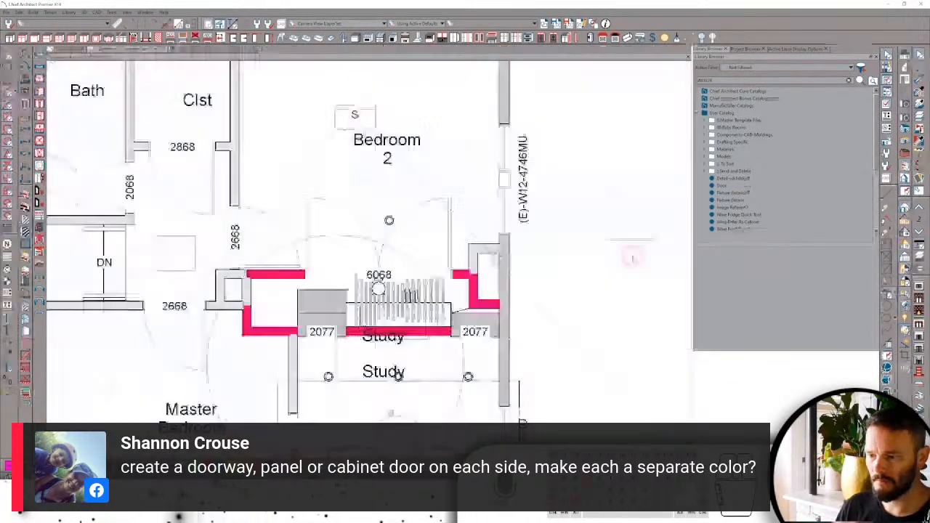
# Remove the pink wall segment west of the left 2077 opening and extend the Study's west wall up toward the closet.
pyautogui.scroll(5, 583, 278)
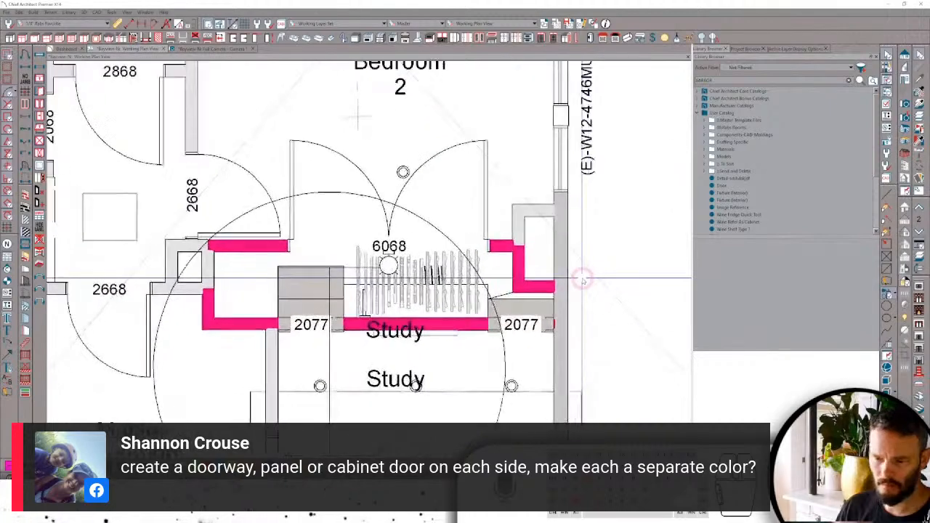
pyautogui.scroll(1, 437, 253)
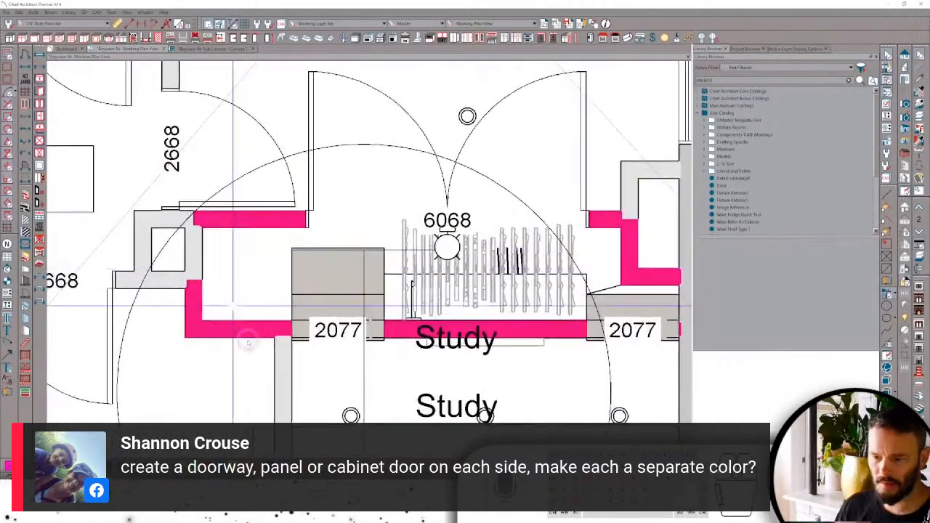
pyautogui.click(215, 334)
pyautogui.moveTo(215, 333); pyautogui.dragTo(292, 268)
pyautogui.click(290, 398)
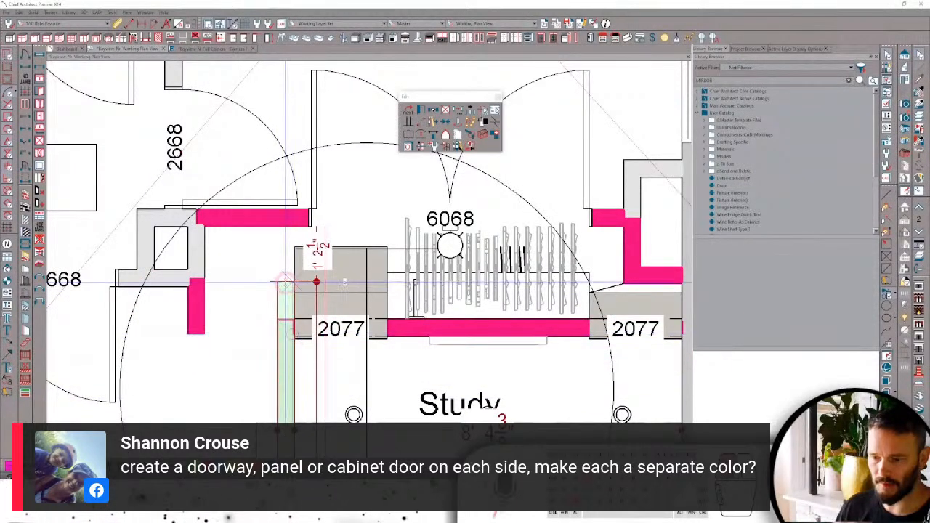
# Extend the hallway wall east to meet the Study's west wall and delete the leftover short pink wall.
pyautogui.click(171, 284)
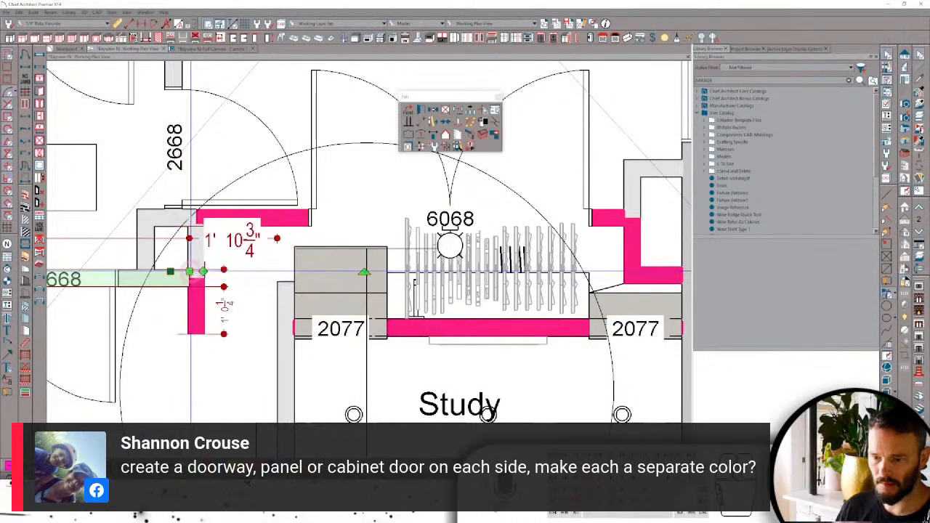
pyautogui.moveTo(189, 278); pyautogui.dragTo(290, 279)
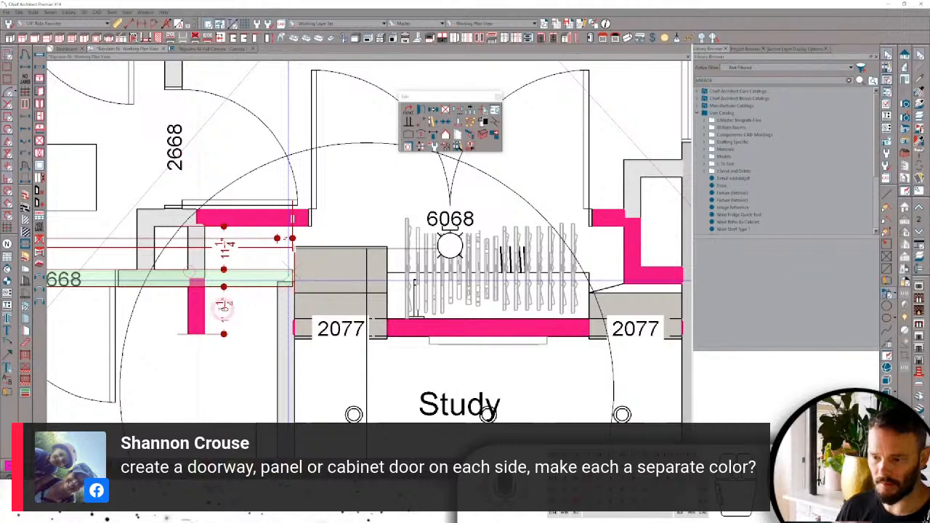
pyautogui.scroll(-1, 223, 320)
pyautogui.click(210, 312)
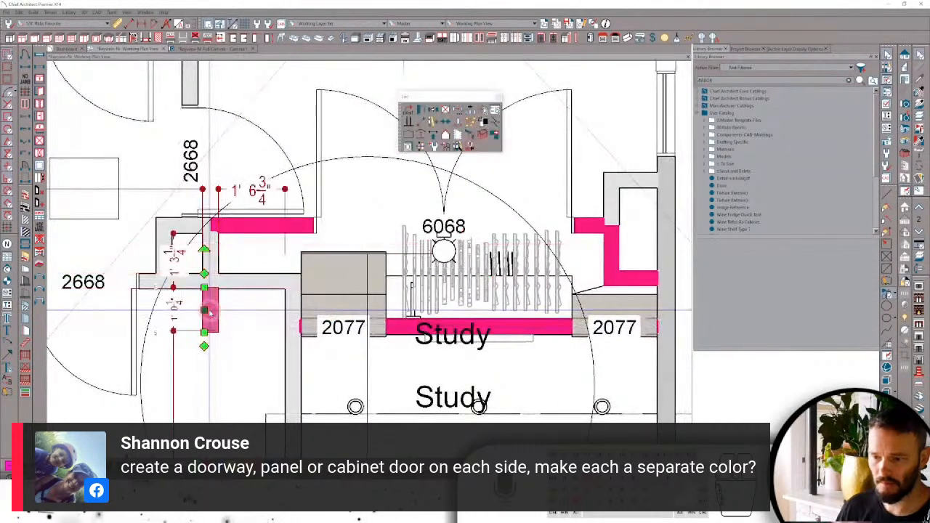
pyautogui.press('Delete')
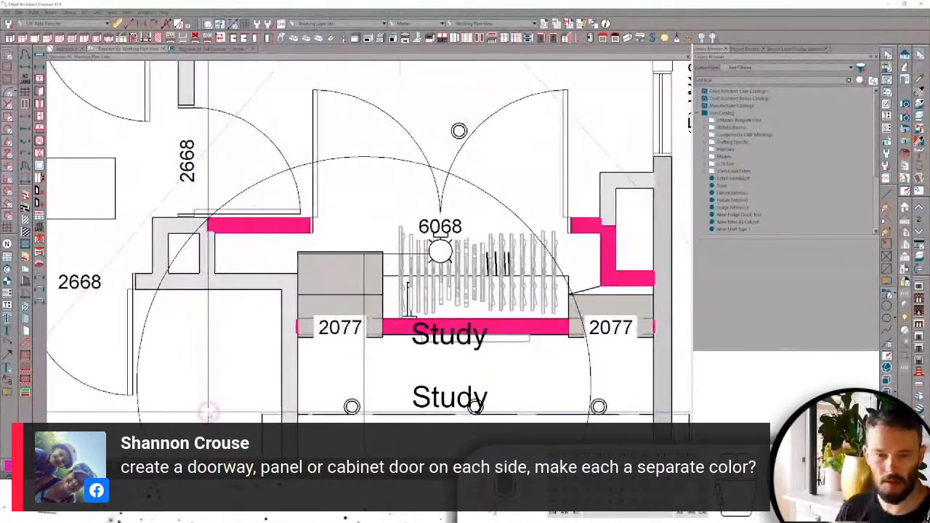
# Narrow the cabinet in the Bedroom 2 closet to 1' 3" wide by moving in its west side.
pyautogui.hscroll(3, 208, 413)
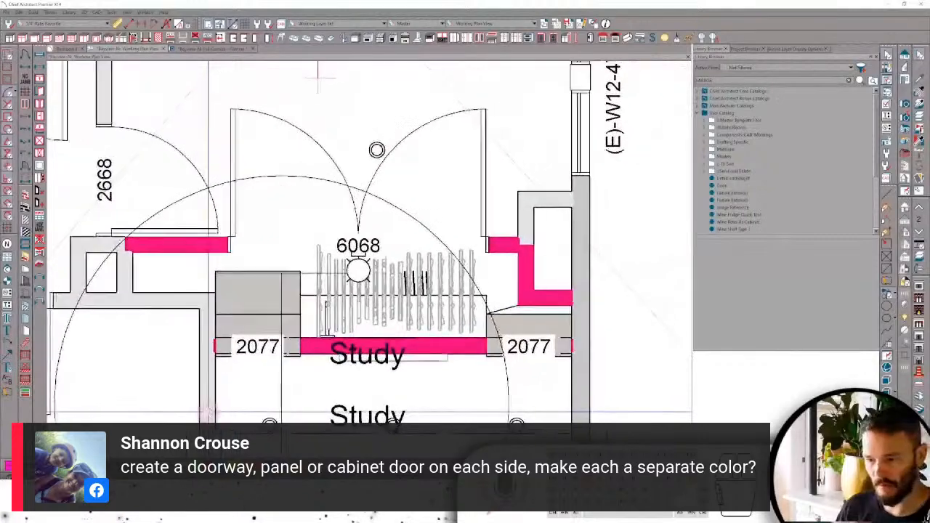
pyautogui.hscroll(1, 209, 412)
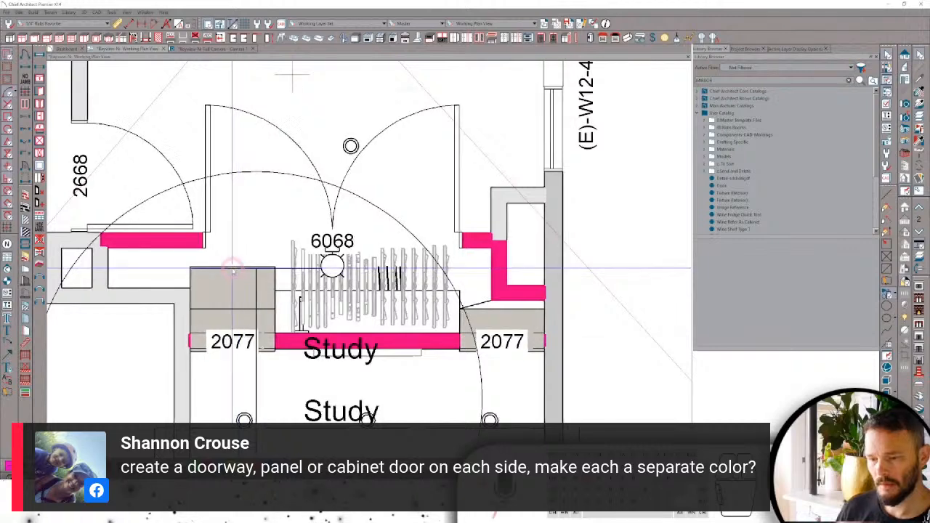
pyautogui.hscroll(-1, 226, 263)
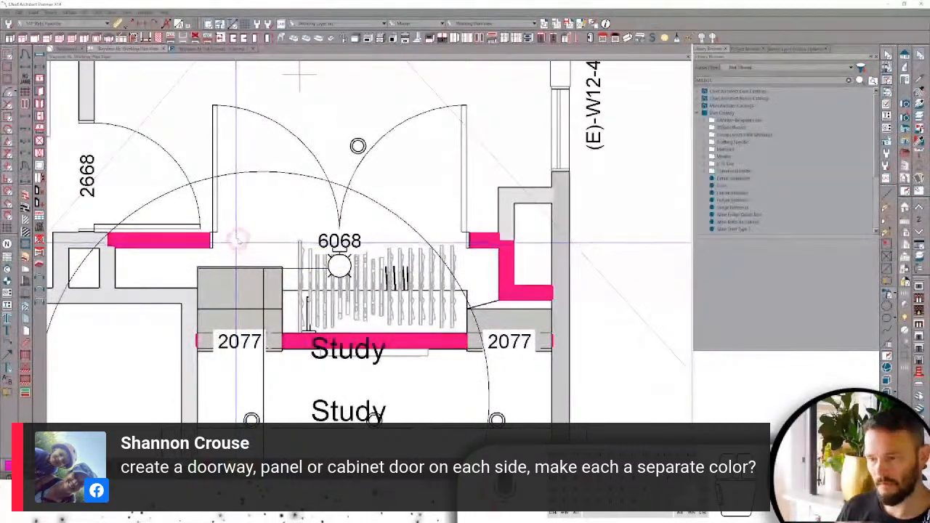
pyautogui.click(238, 239)
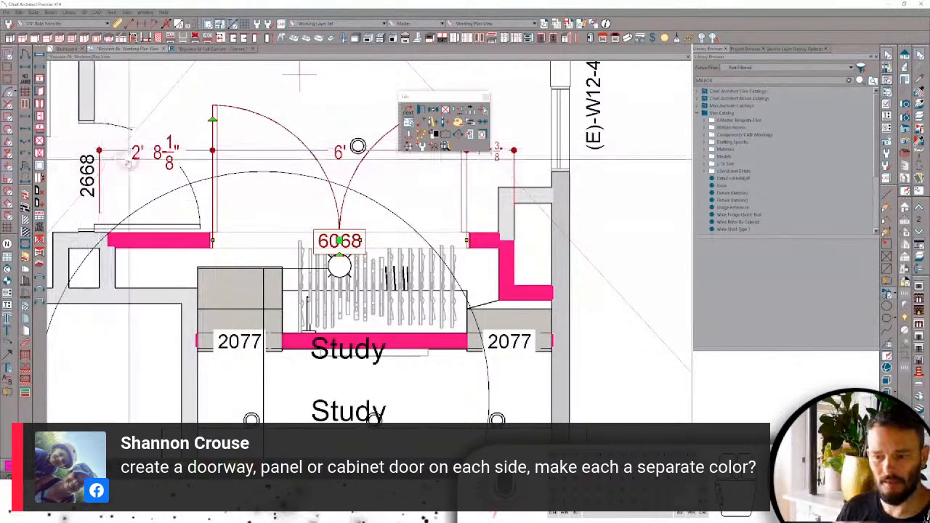
pyautogui.click(237, 288)
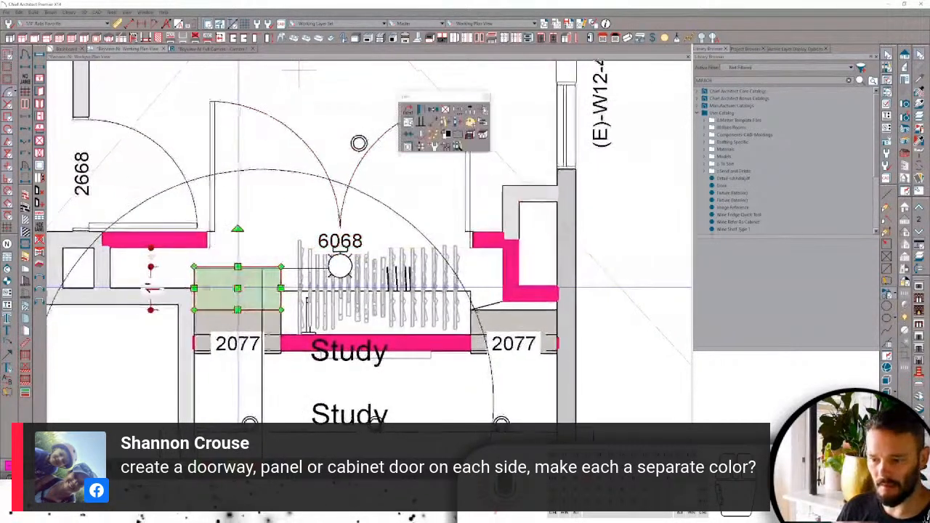
pyautogui.moveTo(193, 289); pyautogui.dragTo(228, 288)
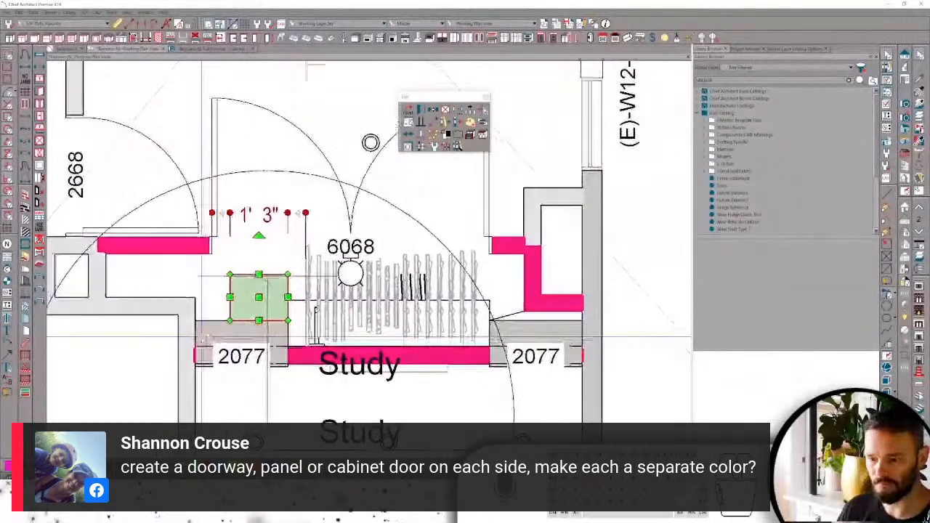
pyautogui.moveTo(202, 337); pyautogui.dragTo(207, 337, button='middle')
# Draw a new closet side wall from the top end of the Study's west wall up to the closet's front wall.
pyautogui.click(197, 322)
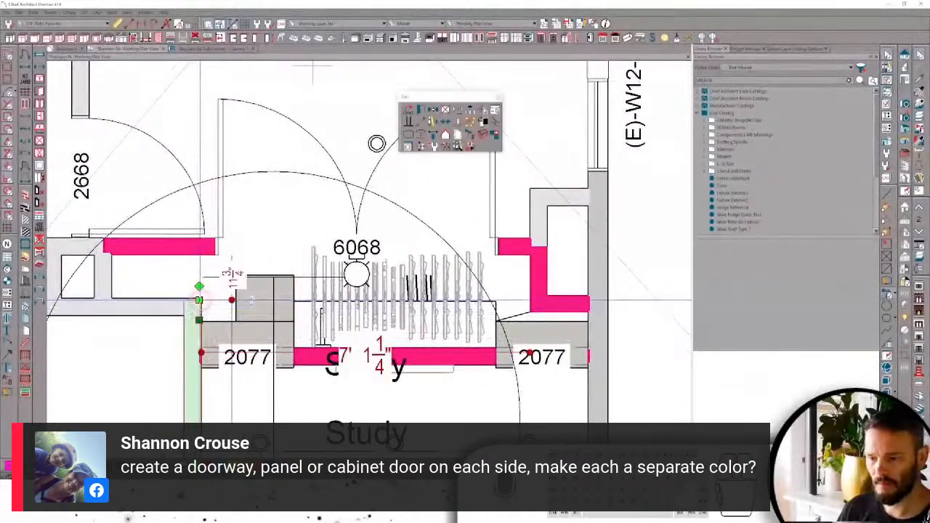
pyautogui.moveTo(199, 300); pyautogui.dragTo(193, 301, button='middle')
pyautogui.scroll(1, 192, 300)
pyautogui.moveTo(194, 300); pyautogui.dragTo(193, 299)
pyautogui.rightClick(207, 311)
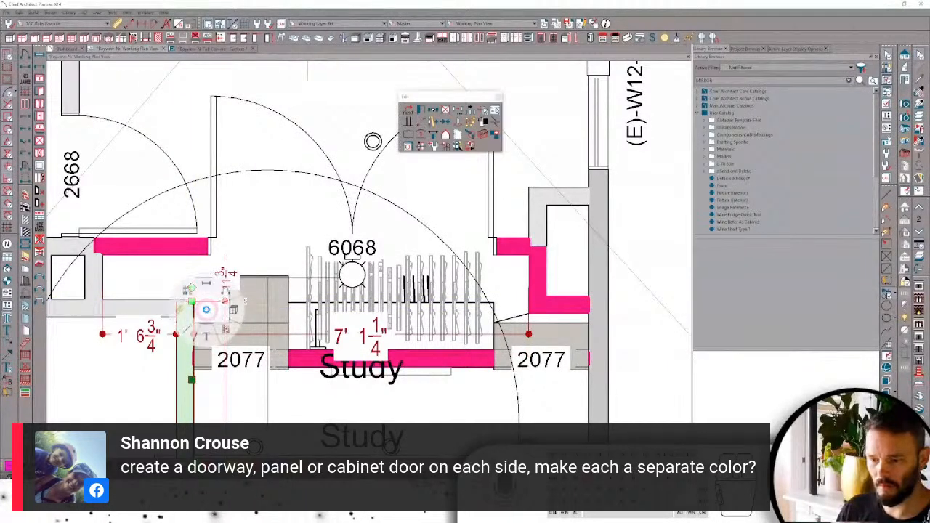
pyautogui.click(226, 329)
pyautogui.moveTo(185, 308); pyautogui.dragTo(185, 251)
pyautogui.scroll(-3, 155, 246)
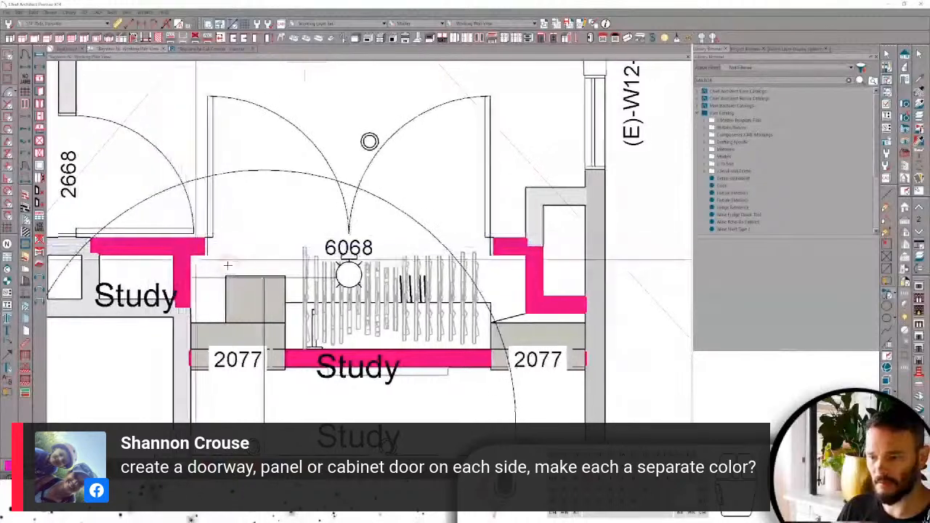
# Remove the Study room label from the small enclosed space west of the closet.
pyautogui.moveTo(234, 277); pyautogui.dragTo(306, 278, button='middle')
pyautogui.click(223, 284)
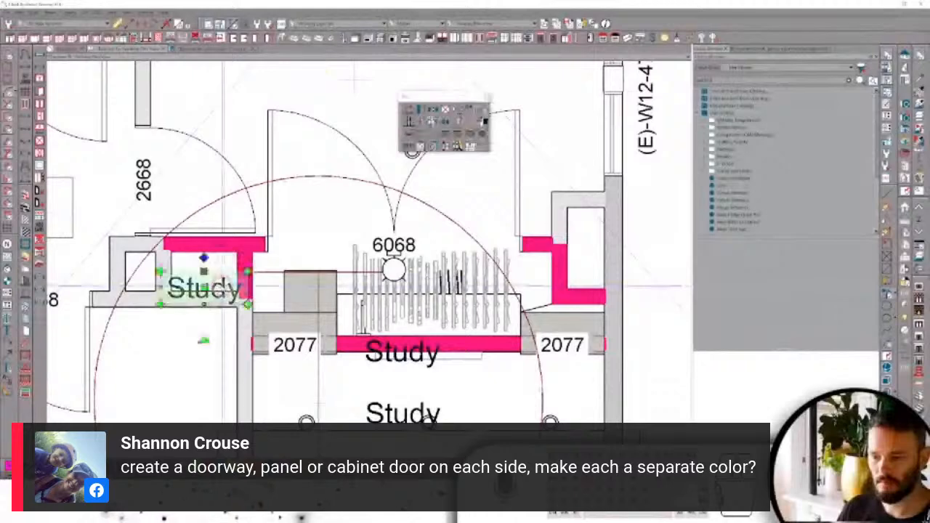
pyautogui.press('Escape')
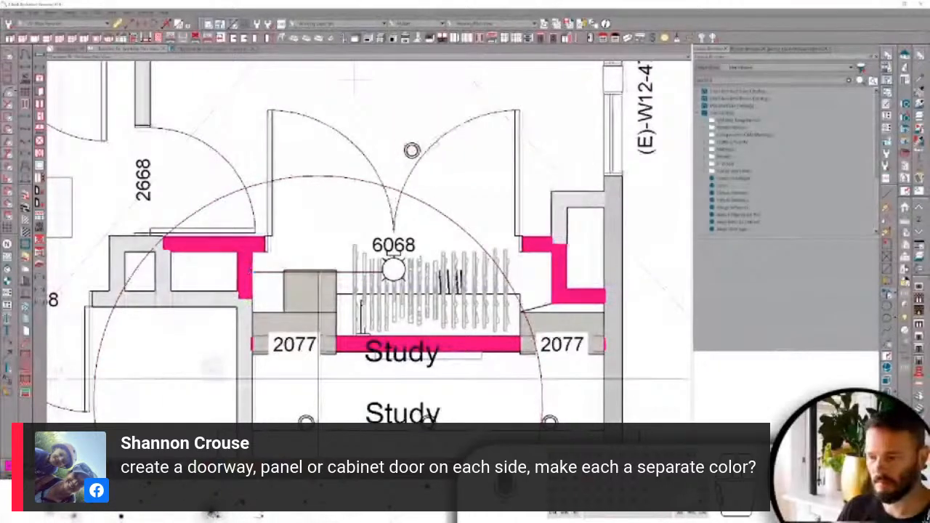
# Deepen the narrowed closet cabinet by extending its front edge toward the closet doors.
pyautogui.moveTo(311, 290); pyautogui.dragTo(214, 291, button='middle')
pyautogui.click(215, 291)
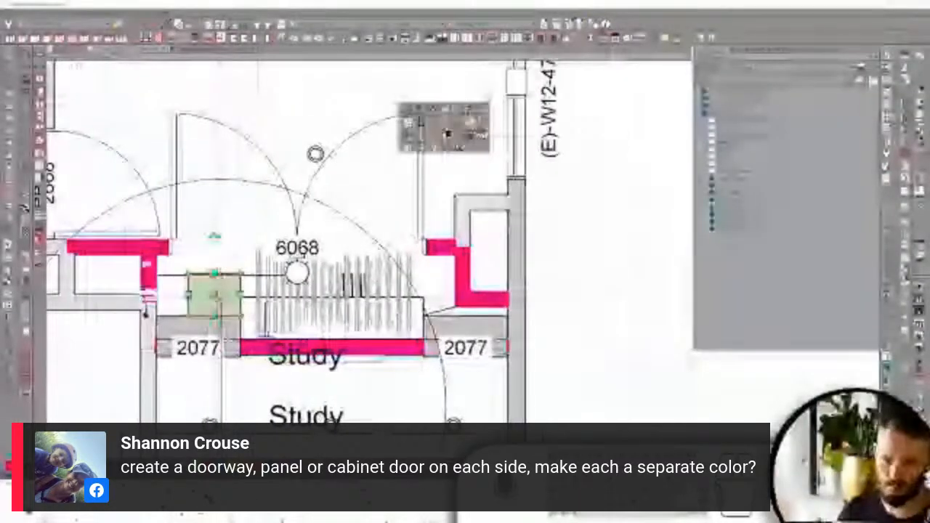
pyautogui.scroll(1, 316, 82)
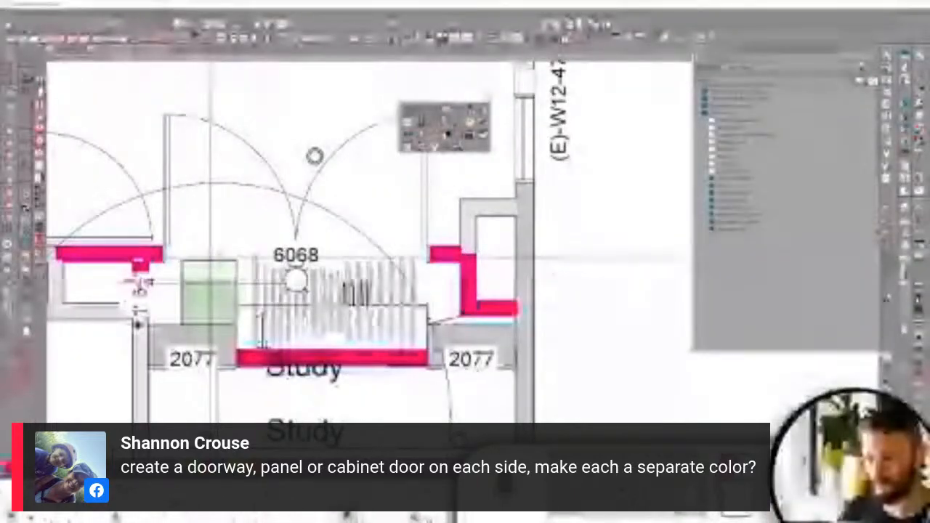
pyautogui.scroll(1, 137, 254)
pyautogui.scroll(3, 239, 222)
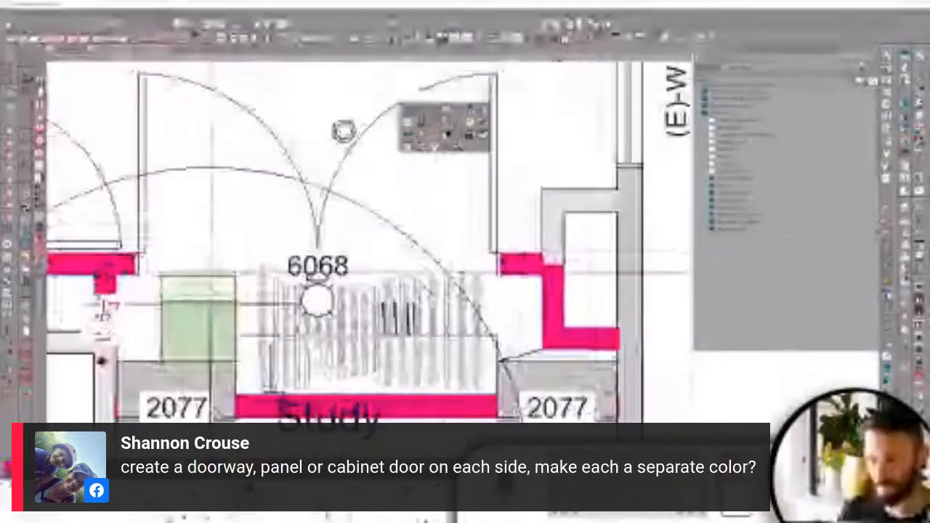
pyautogui.moveTo(212, 273); pyautogui.dragTo(216, 272, button='middle')
pyautogui.click(214, 275)
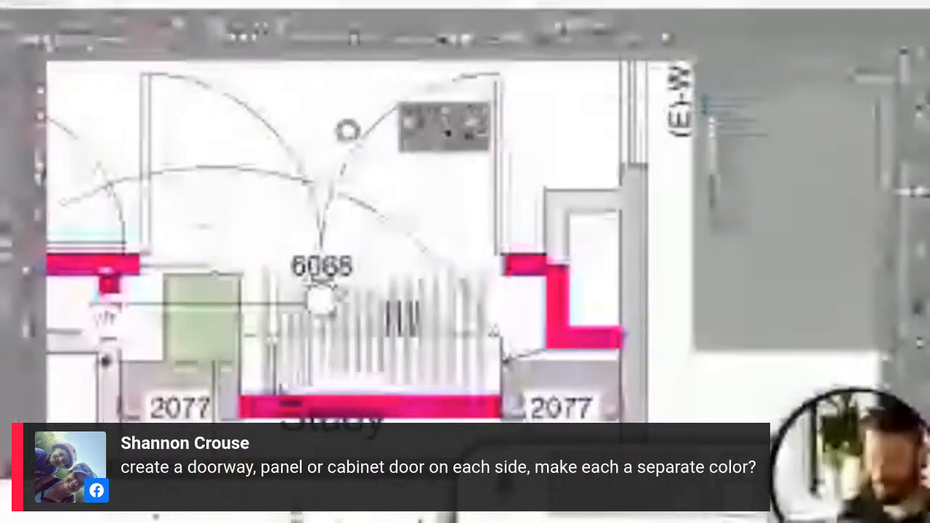
pyautogui.doubleClick(214, 274)
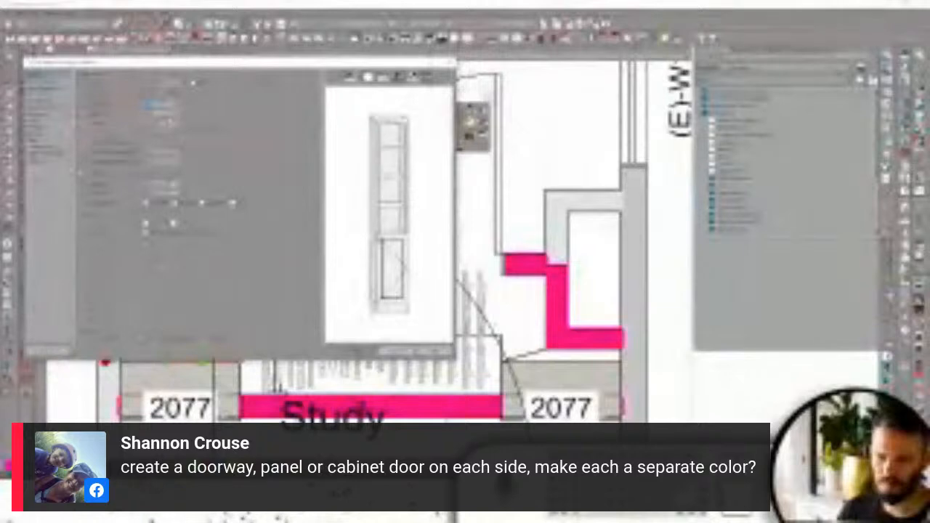
pyautogui.press('Escape')
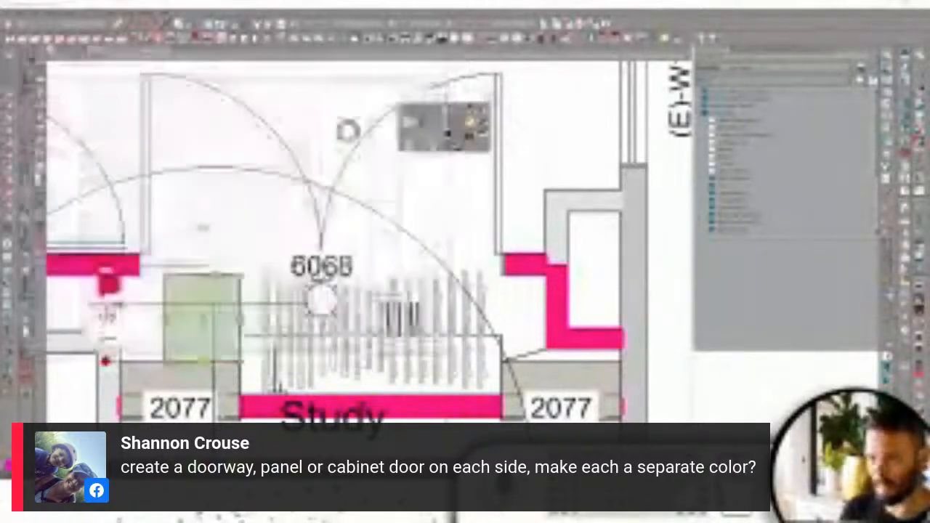
pyautogui.scroll(-1, 251, 231)
pyautogui.scroll(-2, 355, 201)
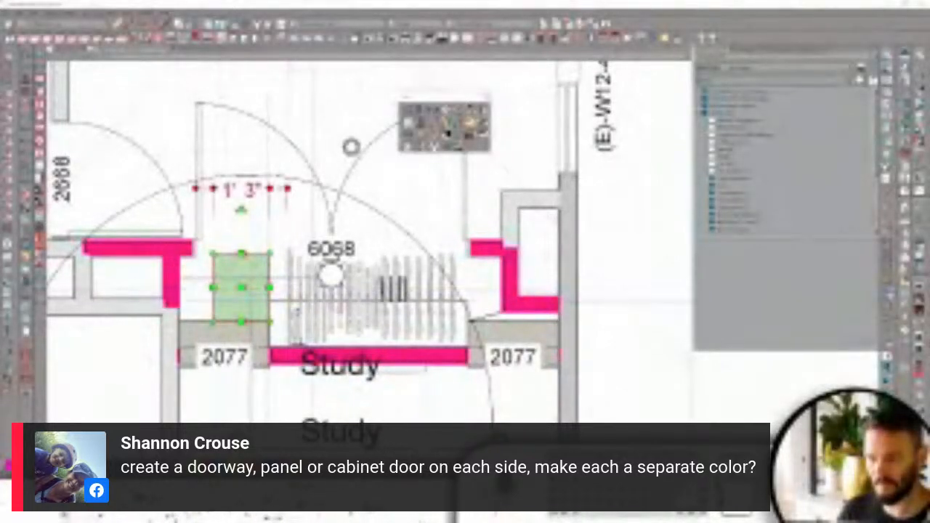
pyautogui.scroll(1, 335, 300)
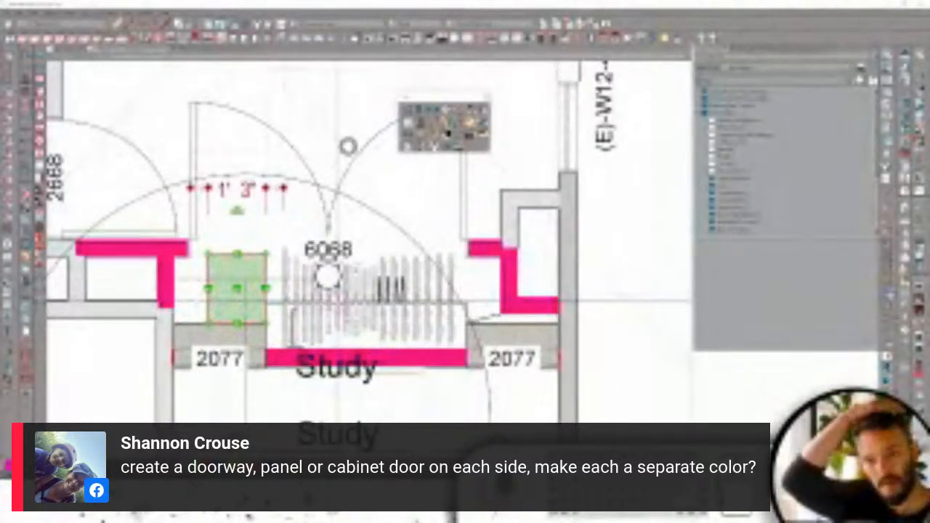
pyautogui.scroll(2, 336, 299)
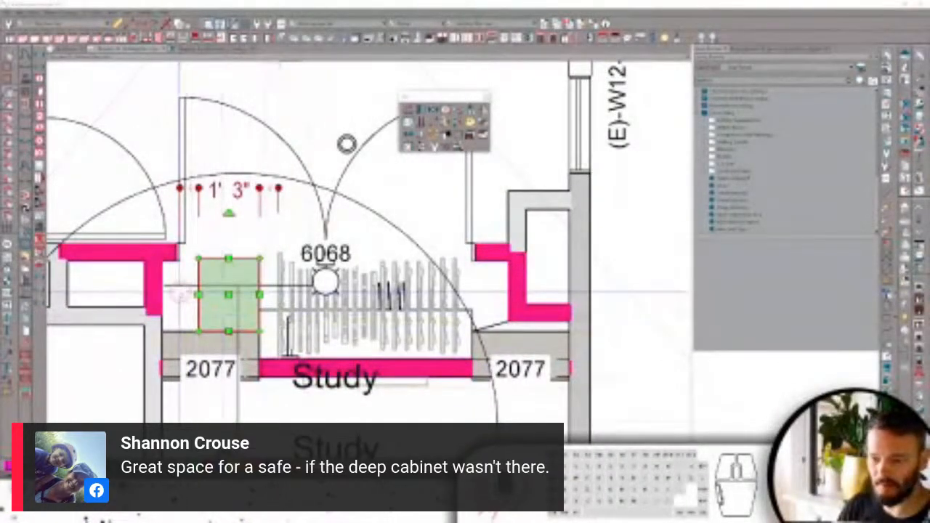
# Mark the two enclosed spaces west of the Bedroom 2 closet as voids with crossed boxes fitted between their walls.
pyautogui.click(235, 246)
pyautogui.scroll(-1, 234, 245)
pyautogui.moveTo(235, 245); pyautogui.dragTo(395, 257, button='middle')
pyautogui.scroll(2, 172, 232)
pyautogui.press('Escape')
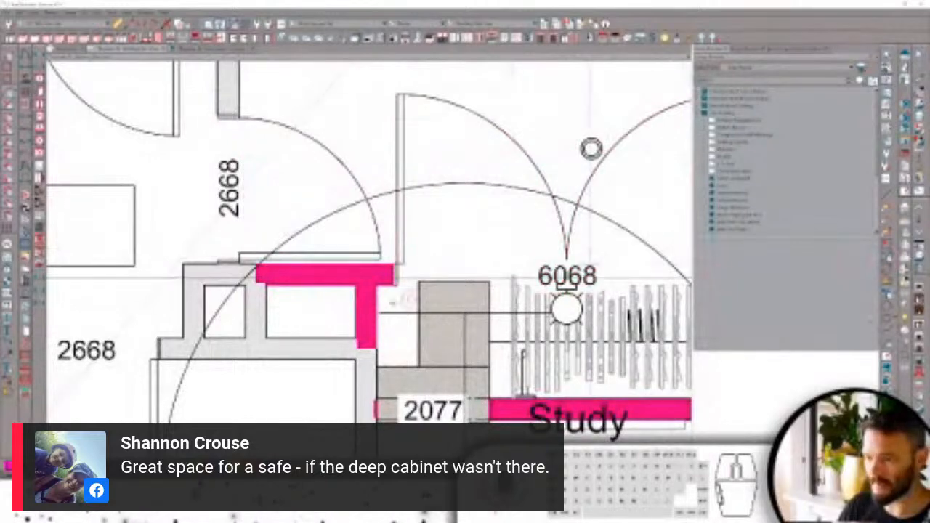
pyautogui.click(272, 295)
pyautogui.moveTo(273, 296); pyautogui.dragTo(267, 286)
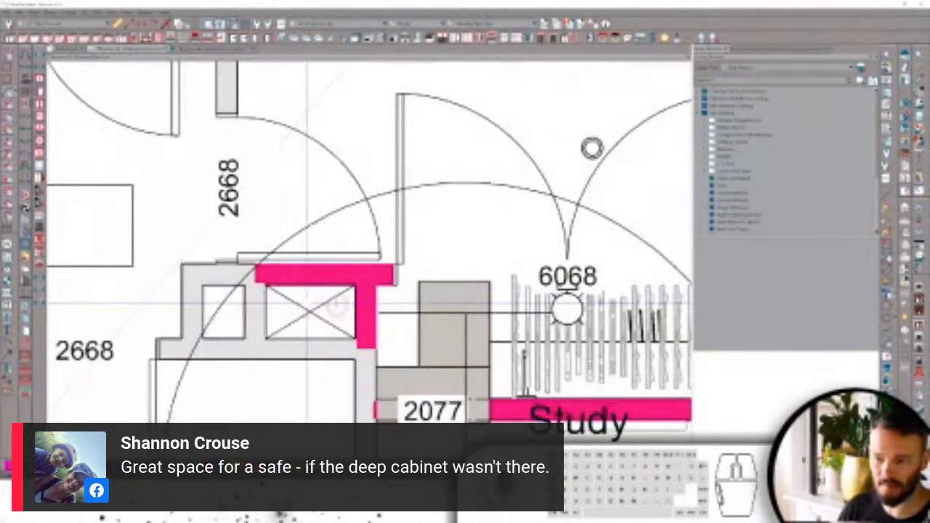
pyautogui.scroll(1, 311, 313)
pyautogui.moveTo(238, 345); pyautogui.dragTo(194, 287)
pyautogui.moveTo(339, 325); pyautogui.dragTo(268, 320, button='middle')
pyautogui.scroll(-2, 432, 320)
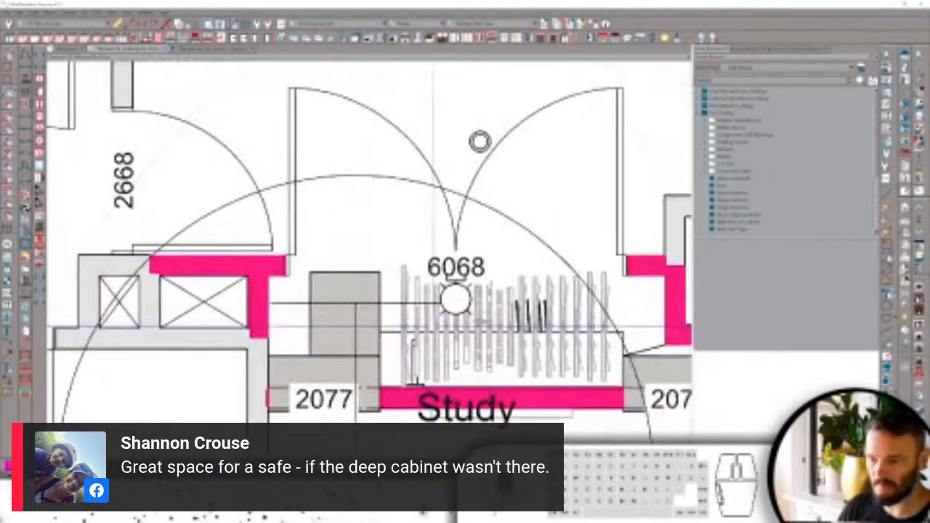
# Add a crossed box filling the enclosed space east of the closet doors.
pyautogui.moveTo(682, 323); pyautogui.dragTo(528, 319, button='middle')
pyautogui.moveTo(503, 316); pyautogui.dragTo(544, 218)
pyautogui.scroll(-1, 340, 312)
pyautogui.scroll(-4, 509, 238)
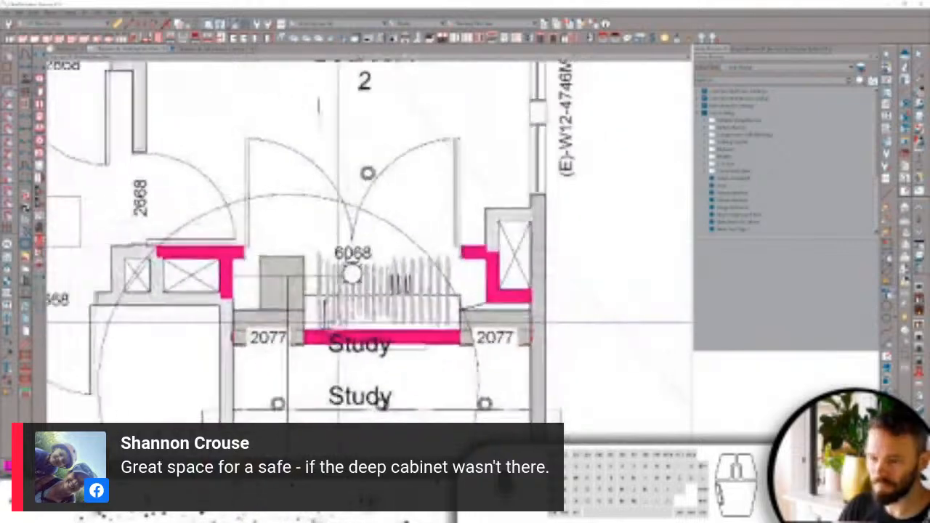
pyautogui.scroll(1, 508, 371)
pyautogui.scroll(1, 332, 321)
pyautogui.moveTo(333, 322); pyautogui.dragTo(251, 298, button='middle')
pyautogui.scroll(1, 249, 294)
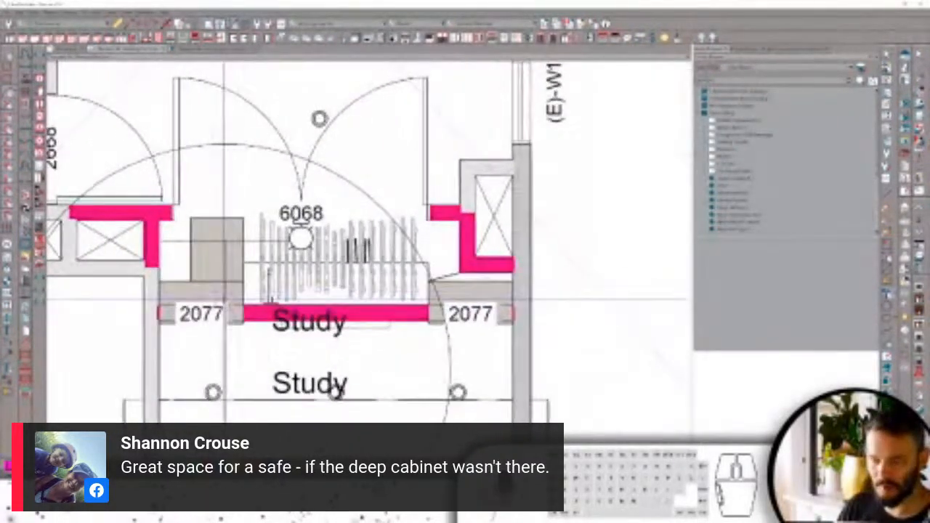
pyautogui.scroll(1, 251, 298)
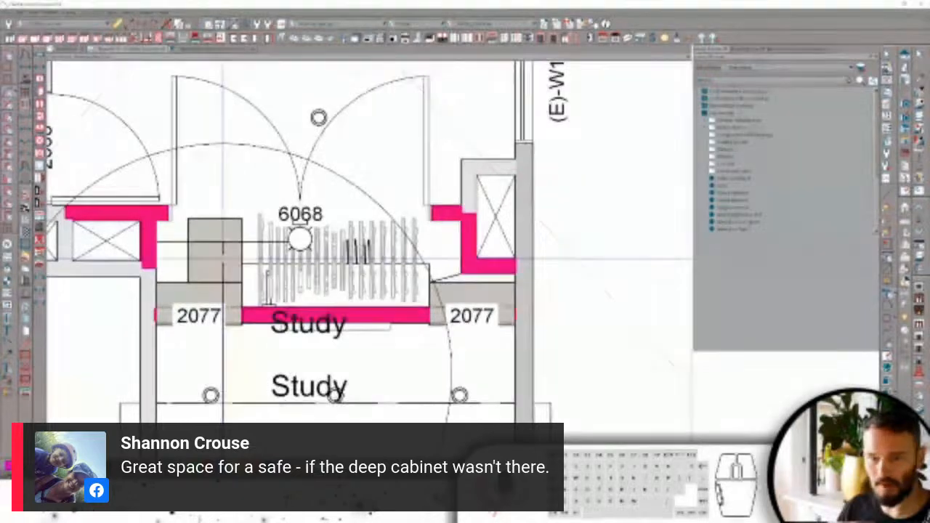
pyautogui.scroll(1, 223, 258)
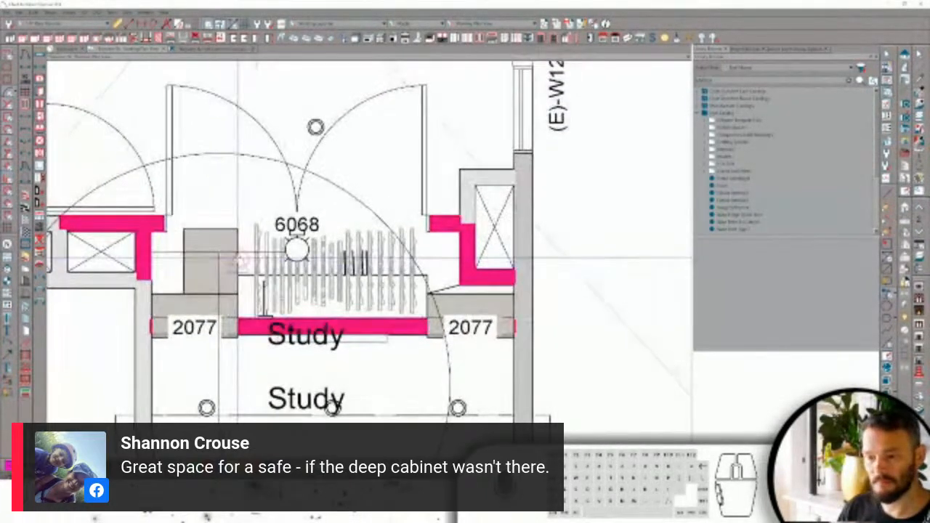
# In the closet's camera view, remove the lower door and its adjoining separation from the tall cabinet's front layout.
pyautogui.click(211, 51)
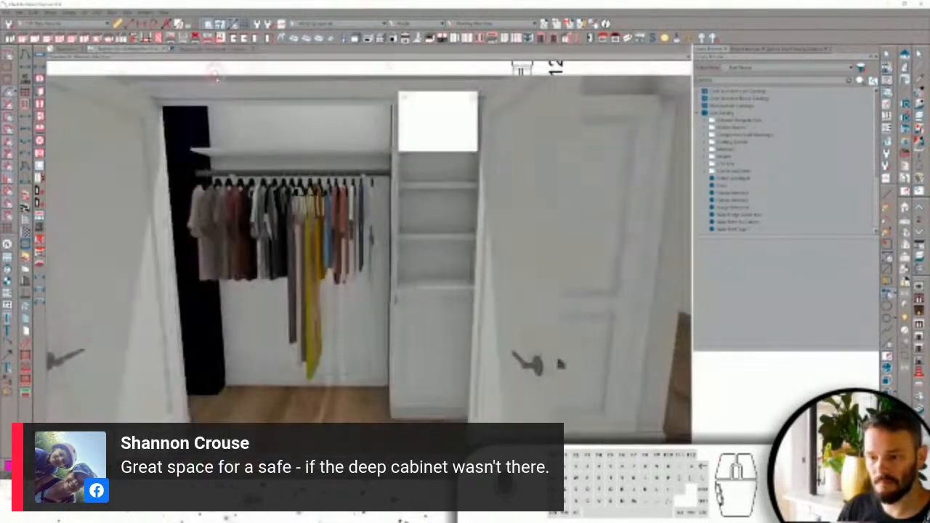
pyautogui.click(452, 336)
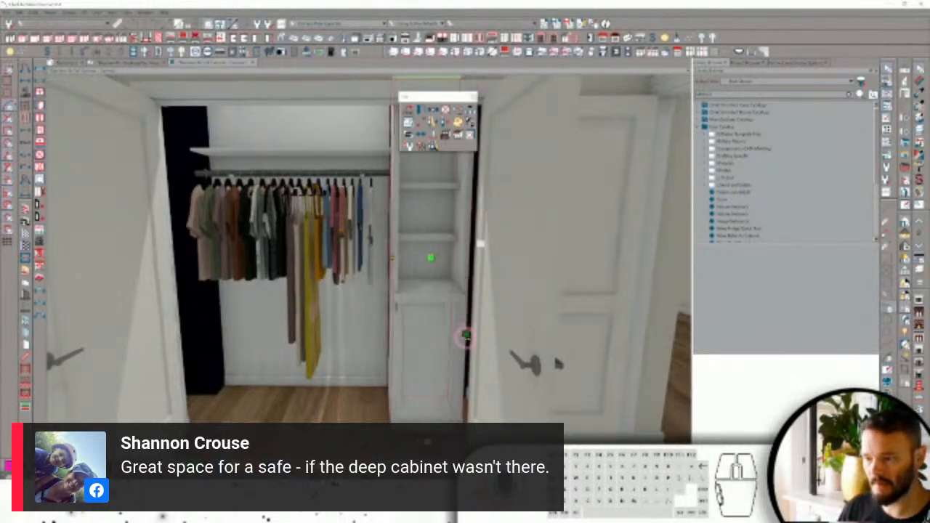
pyautogui.moveTo(464, 334); pyautogui.dragTo(473, 243, button='middle')
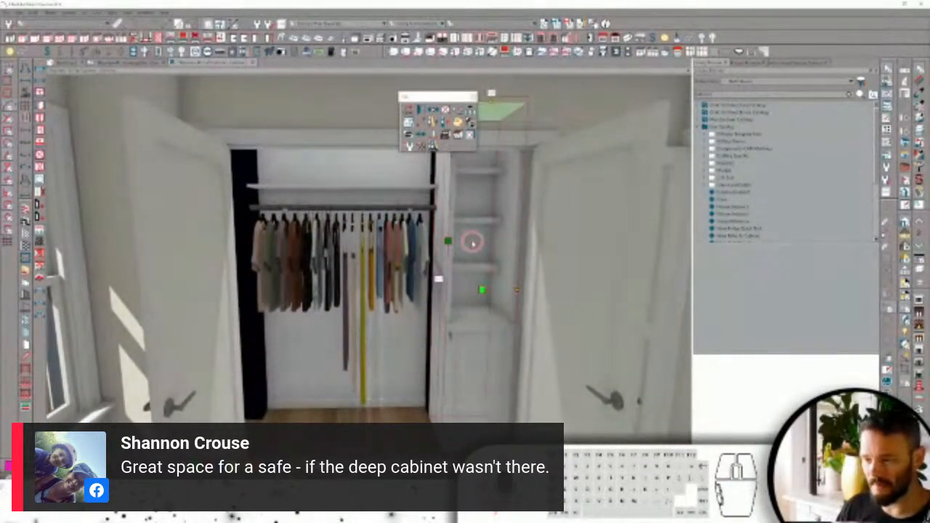
pyautogui.click(472, 243)
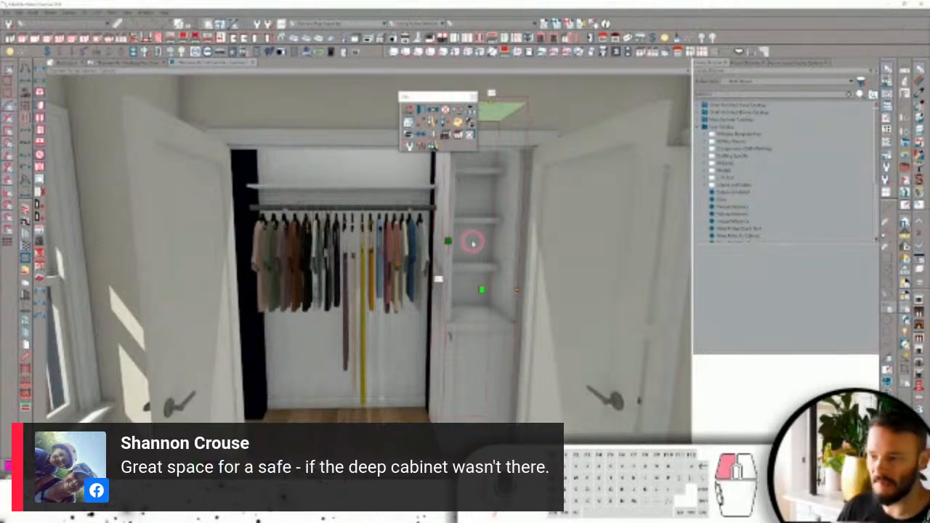
pyautogui.doubleClick(472, 244)
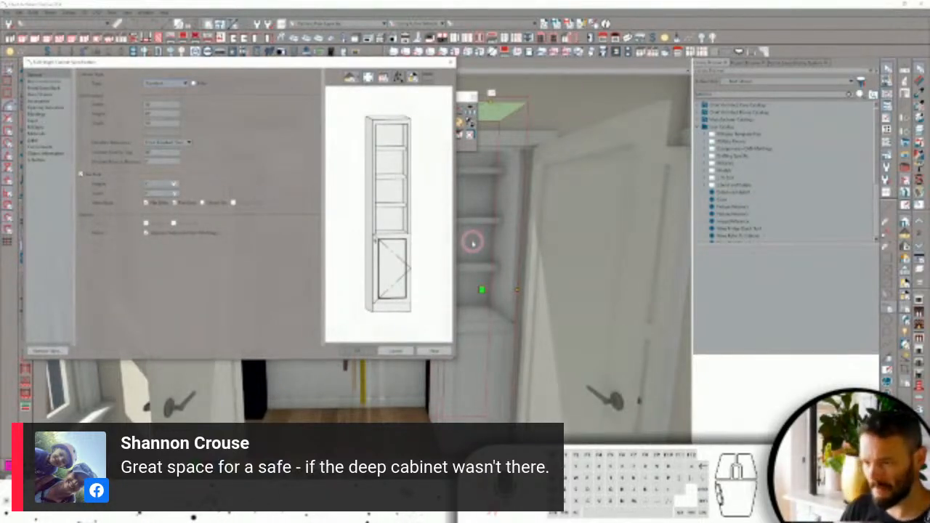
pyautogui.click(393, 259)
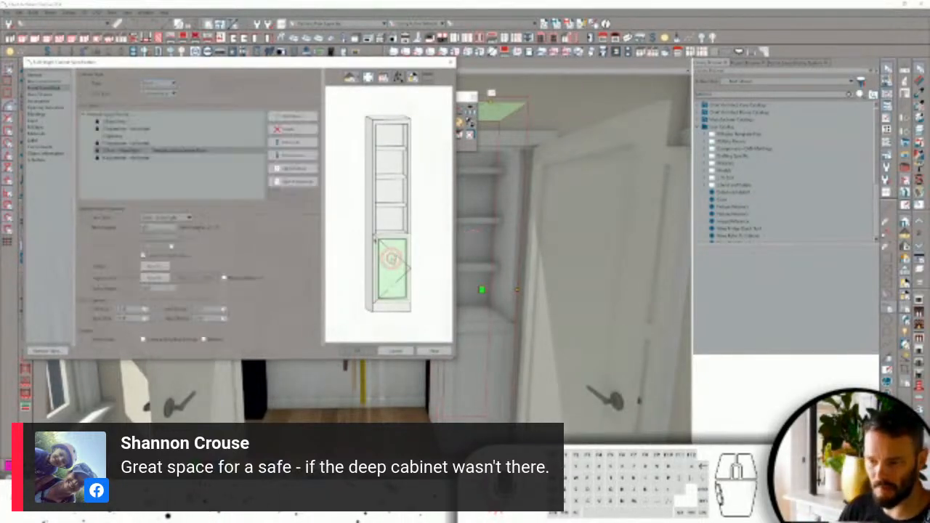
pyautogui.click(289, 129)
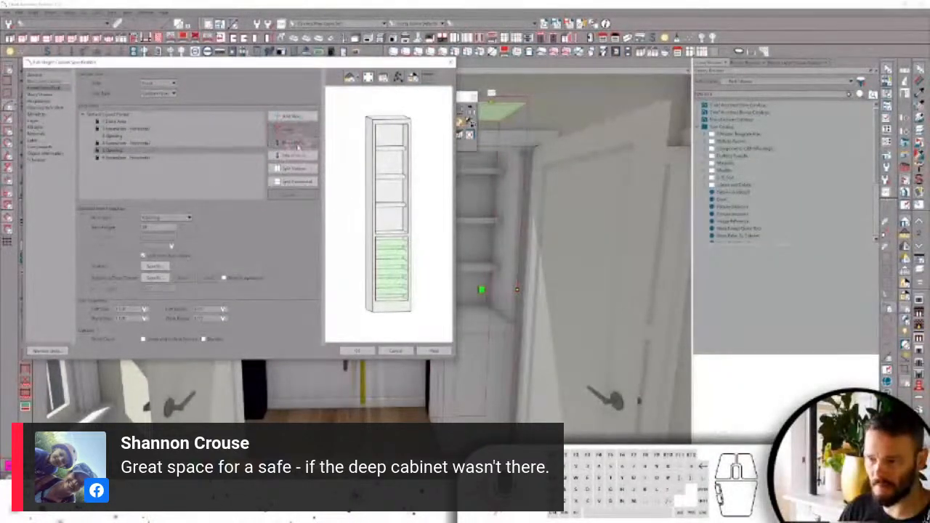
pyautogui.click(296, 129)
# Fit the tall cabinet's opening with 7 full-depth shelves.
pyautogui.click(394, 231)
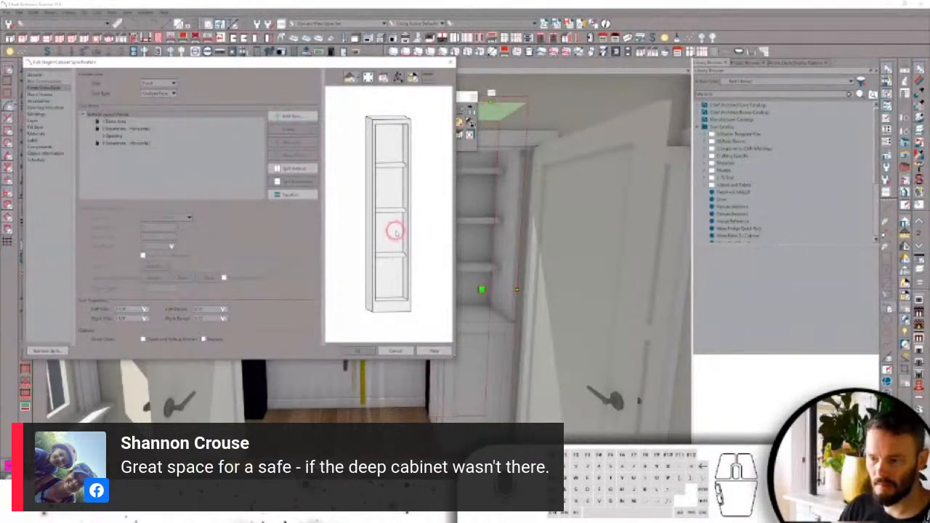
pyautogui.click(143, 157)
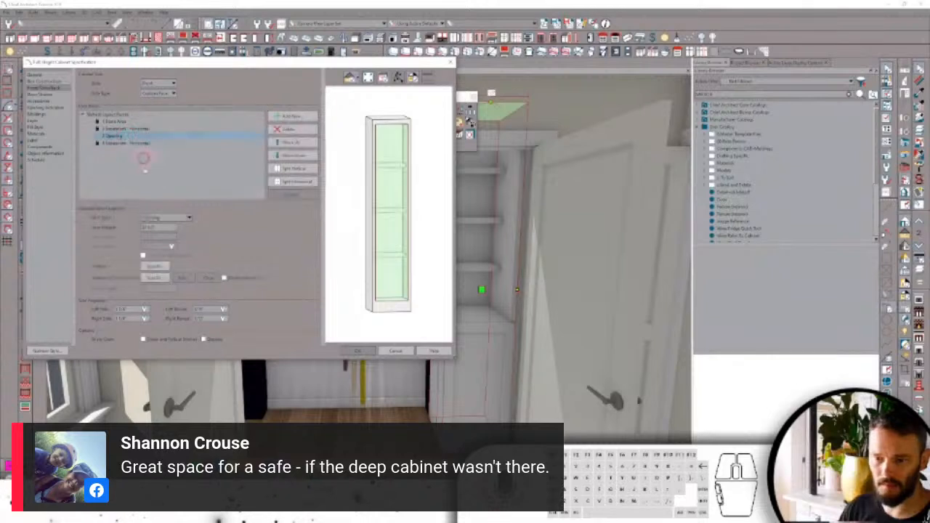
pyautogui.click(156, 266)
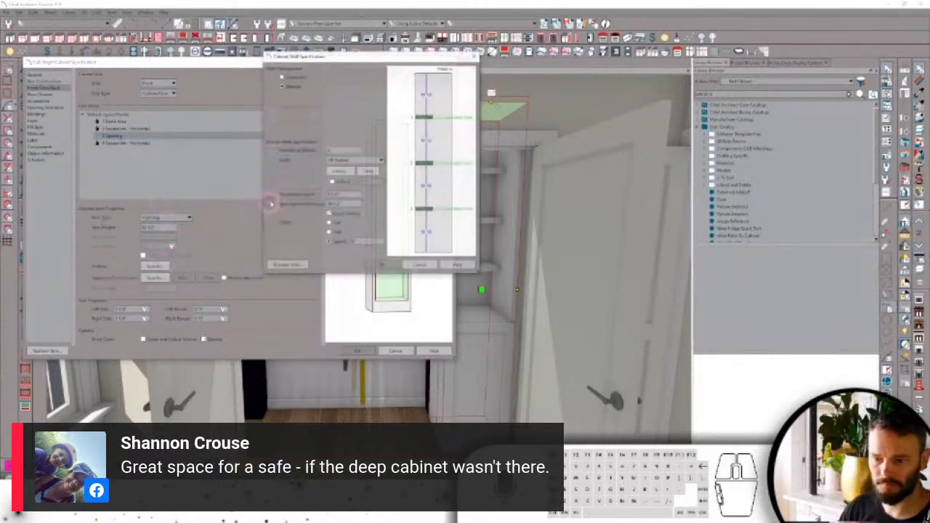
pyautogui.click(334, 224)
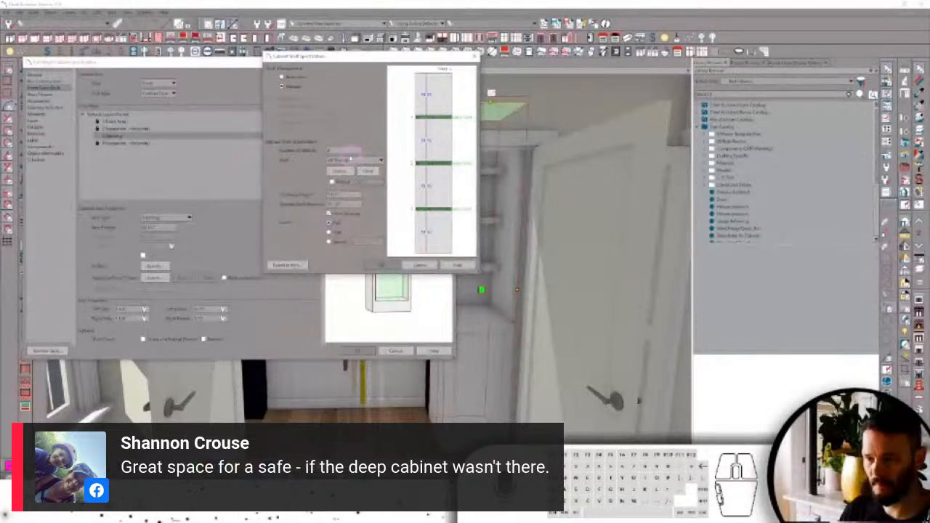
pyautogui.moveTo(349, 152); pyautogui.dragTo(305, 152)
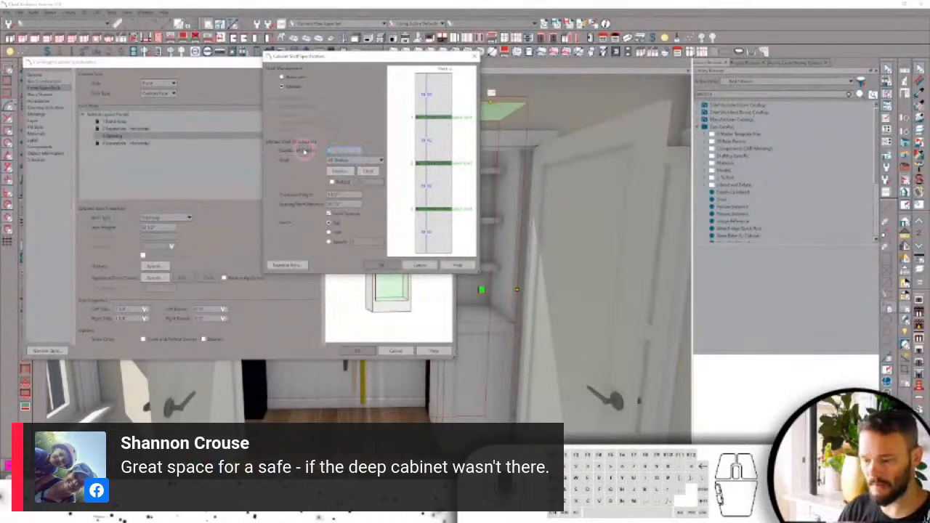
pyautogui.write('7')
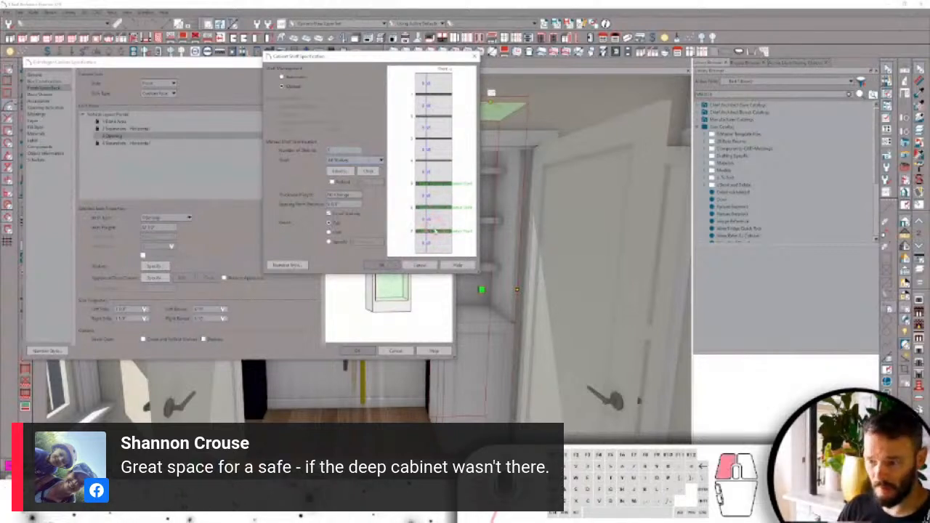
pyautogui.click(434, 241)
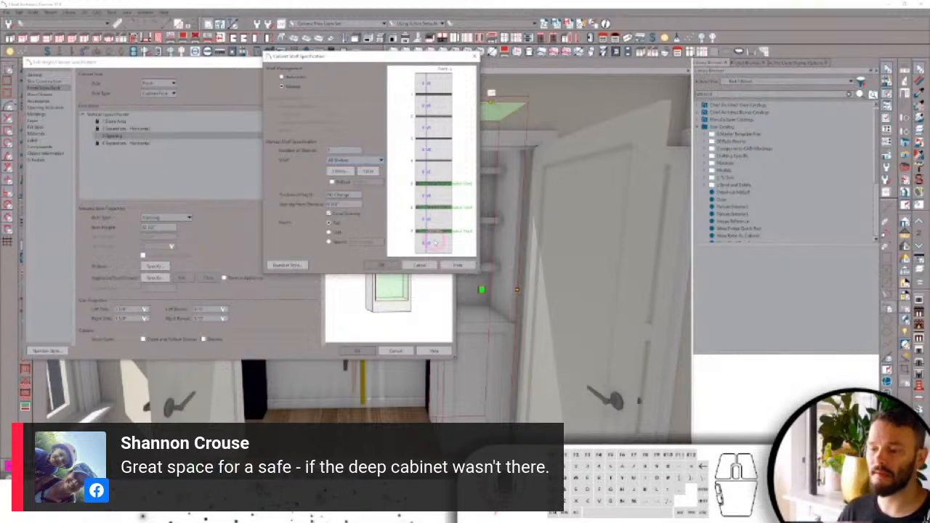
pyautogui.click(387, 264)
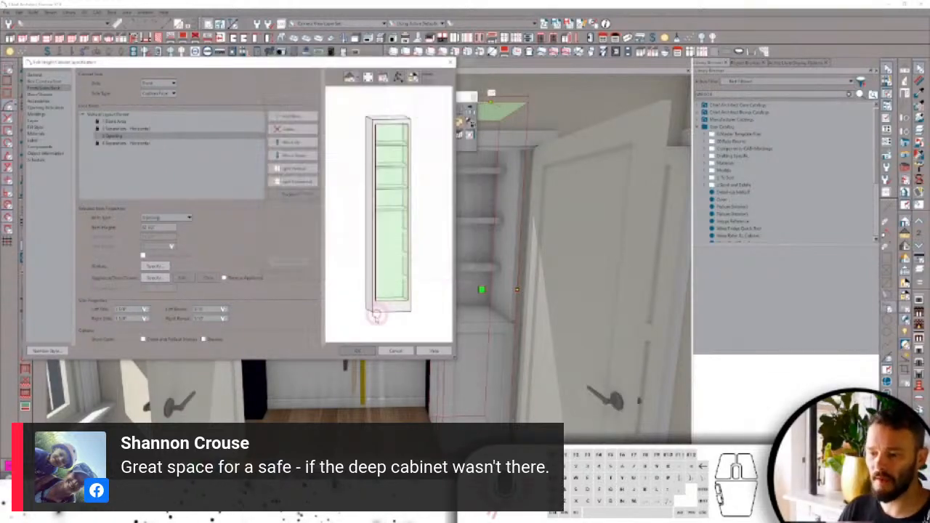
pyautogui.click(357, 350)
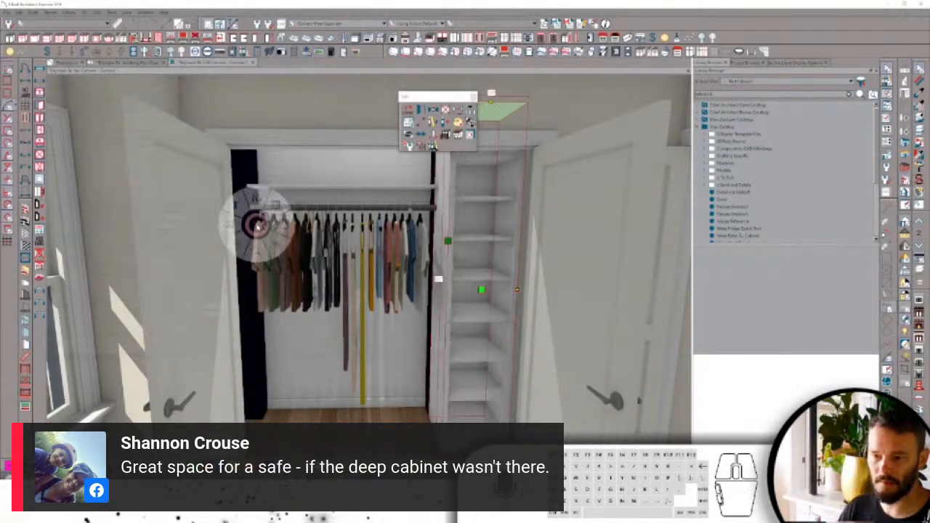
# Return to the working plan view and examine the layout of the closet's cabinets, hanging clothes and side walls.
pyautogui.hotkey('ctrl', 'Tab')
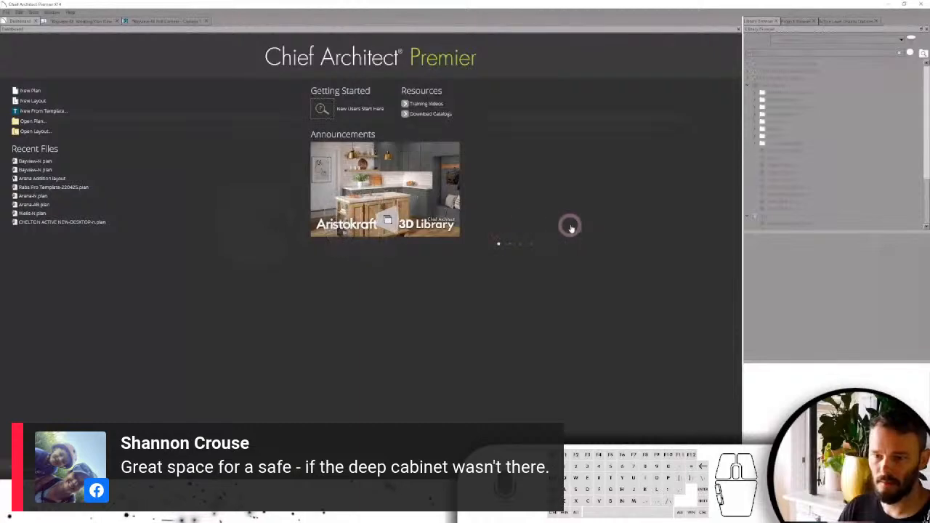
pyautogui.hotkey('ctrl', 'Tab')
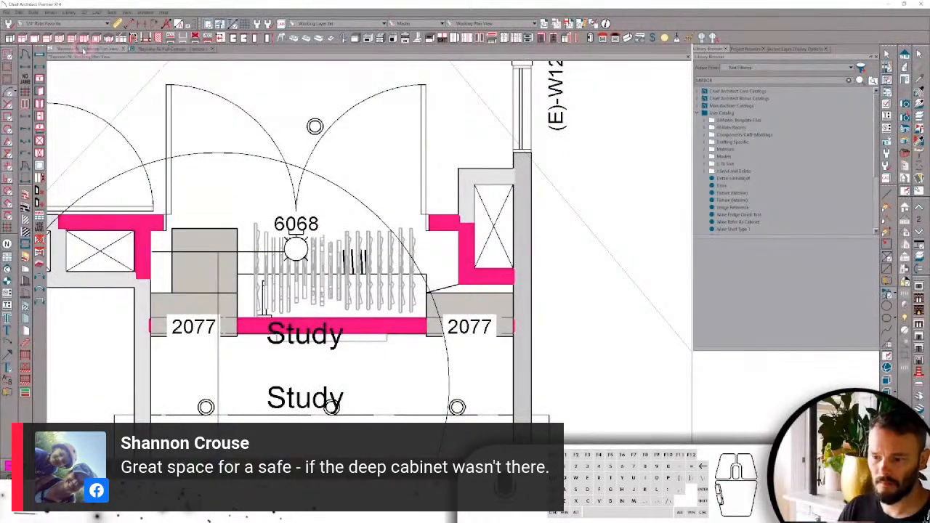
pyautogui.moveTo(226, 251); pyautogui.dragTo(295, 262, button='middle')
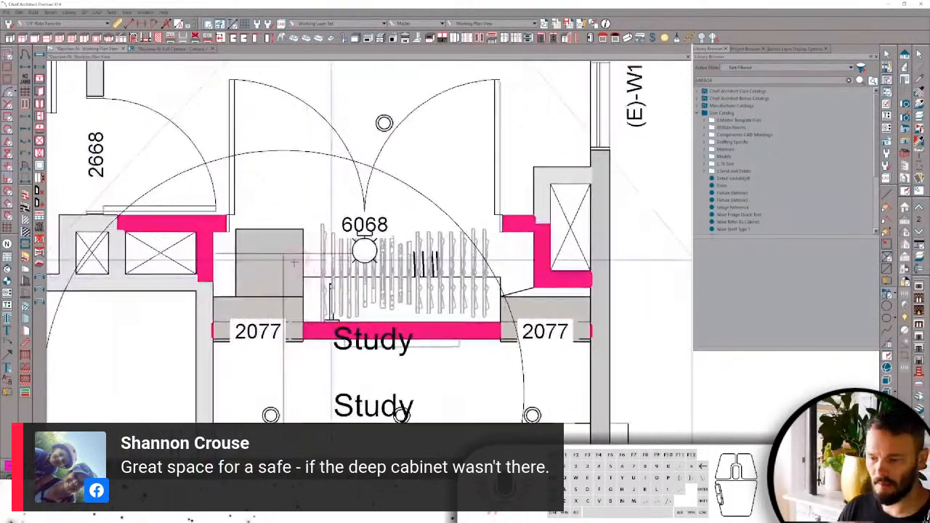
pyautogui.scroll(1, 295, 262)
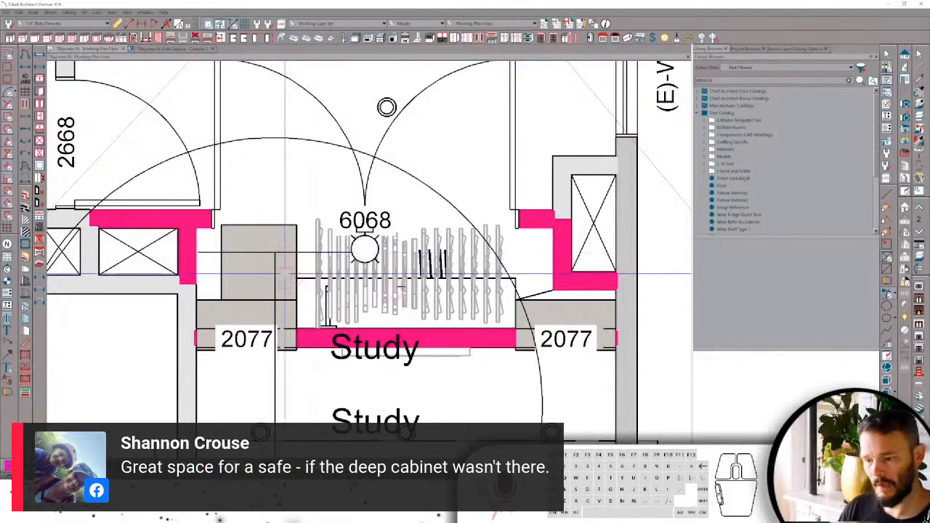
pyautogui.scroll(1, 559, 343)
pyautogui.moveTo(558, 346); pyautogui.dragTo(534, 336, button='middle')
pyautogui.moveTo(534, 336); pyautogui.dragTo(529, 336)
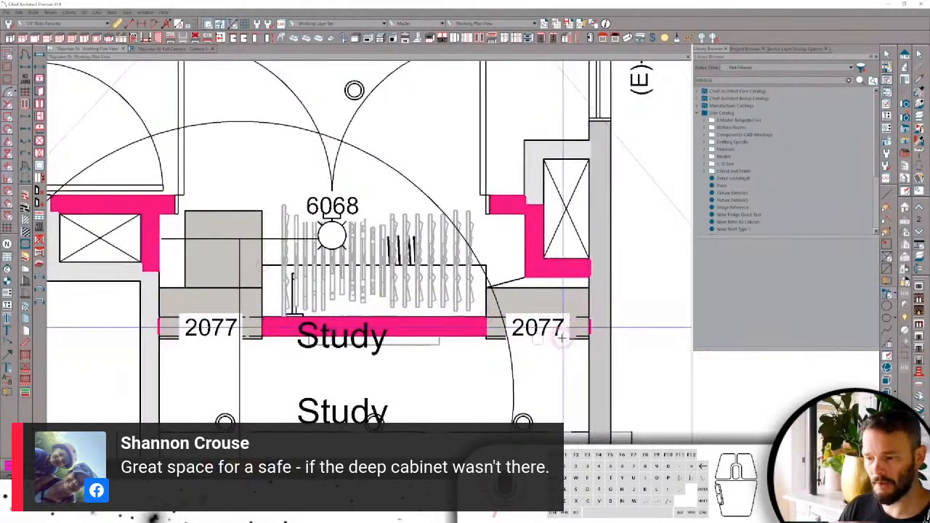
pyautogui.scroll(-1, 563, 331)
pyautogui.moveTo(563, 331); pyautogui.dragTo(549, 314, button='middle')
pyautogui.moveTo(458, 263); pyautogui.dragTo(462, 305, button='middle')
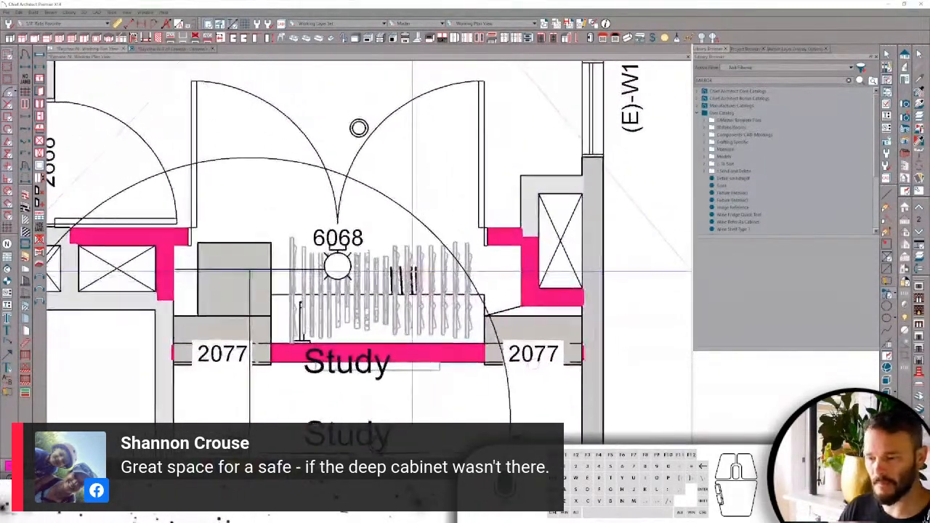
pyautogui.scroll(1, 411, 269)
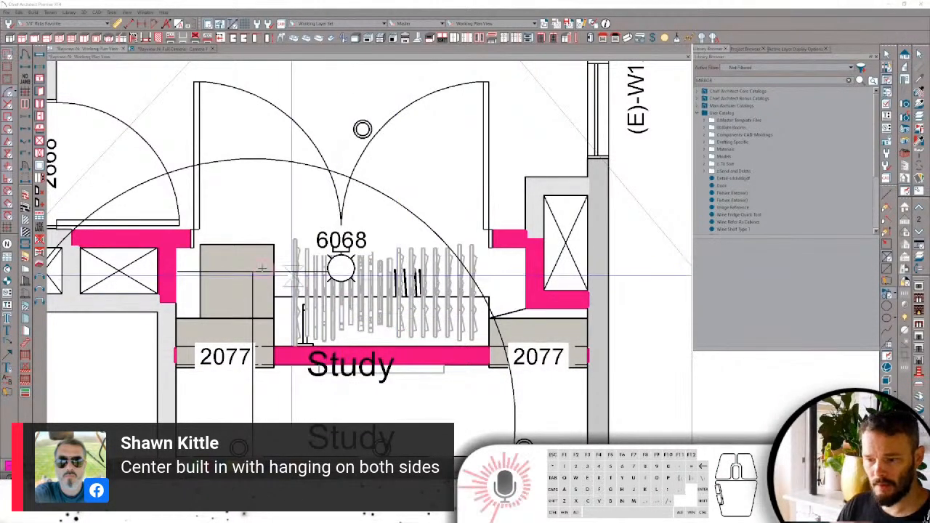
pyautogui.scroll(1, 243, 258)
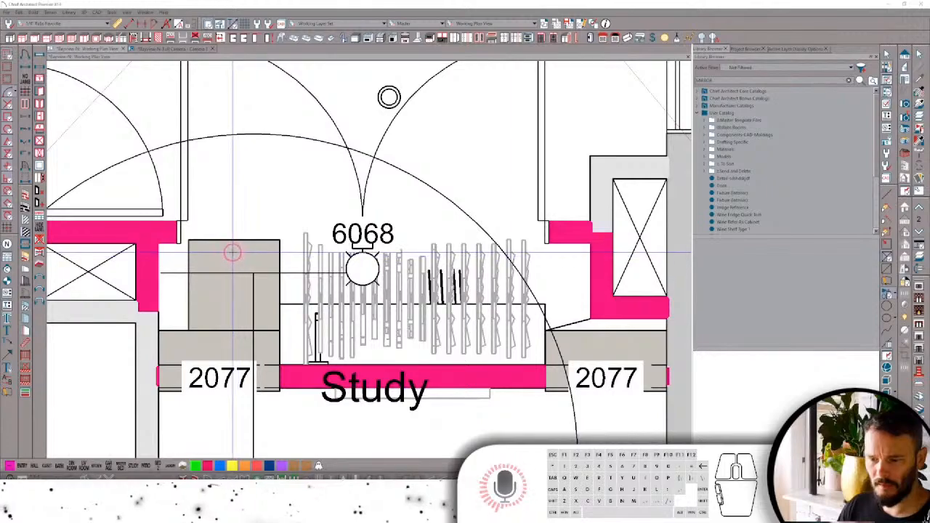
pyautogui.click(252, 260)
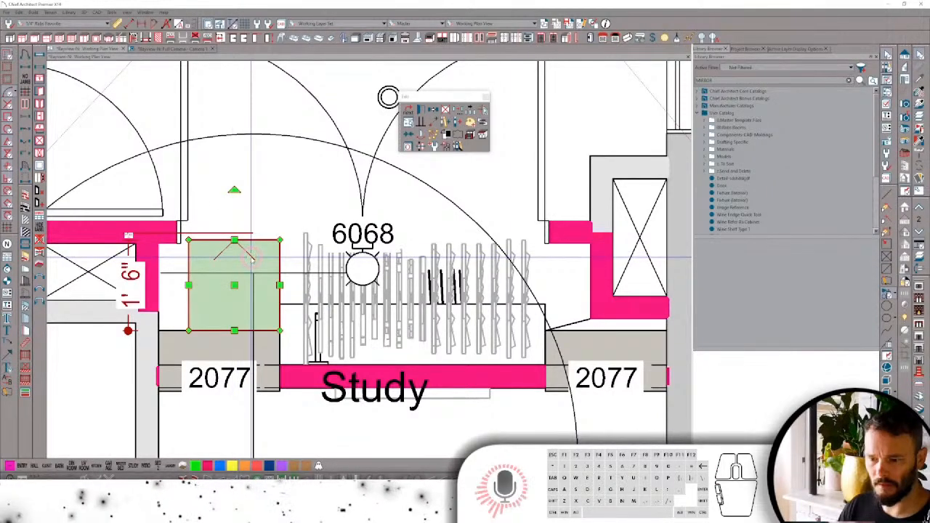
# Search the library for beds and place the metal-framed panel bed against Bedroom 2's north wall.
pyautogui.moveTo(511, 247); pyautogui.dragTo(414, 234, button='middle')
pyautogui.scroll(-3, 393, 272)
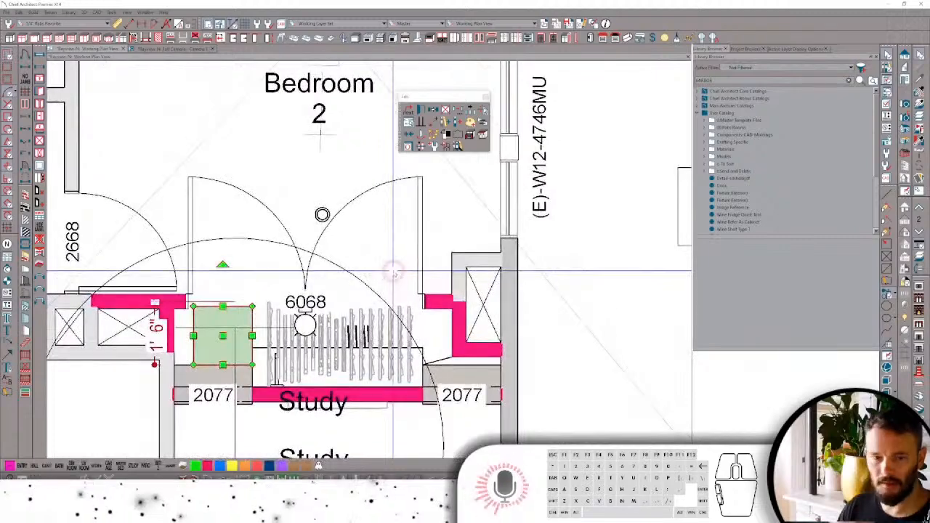
pyautogui.scroll(-2, 393, 272)
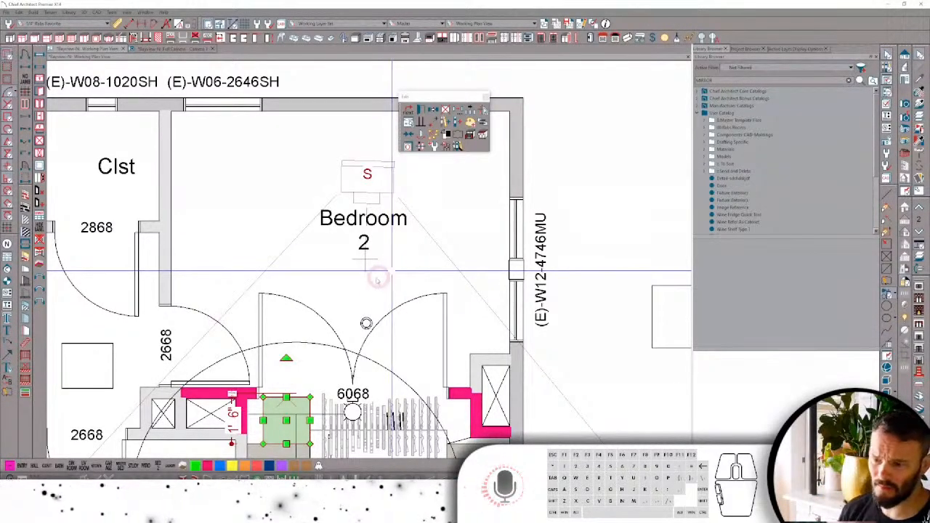
pyautogui.click(719, 81)
pyautogui.moveTo(719, 81); pyautogui.dragTo(641, 90)
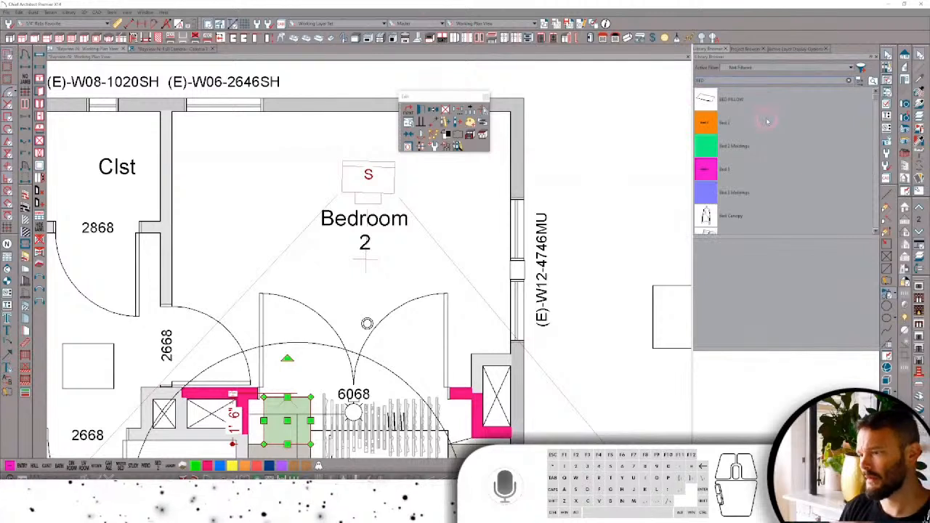
pyautogui.scroll(-1, 748, 142)
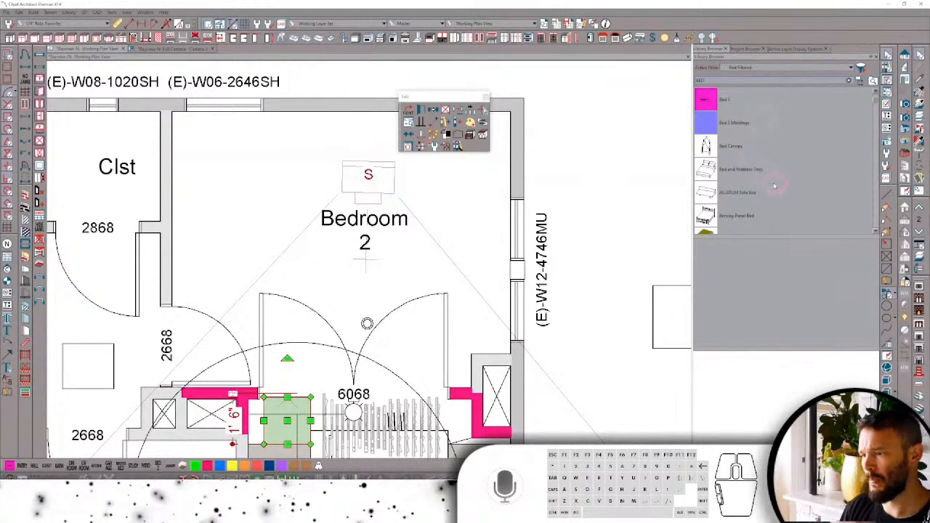
pyautogui.click(725, 170)
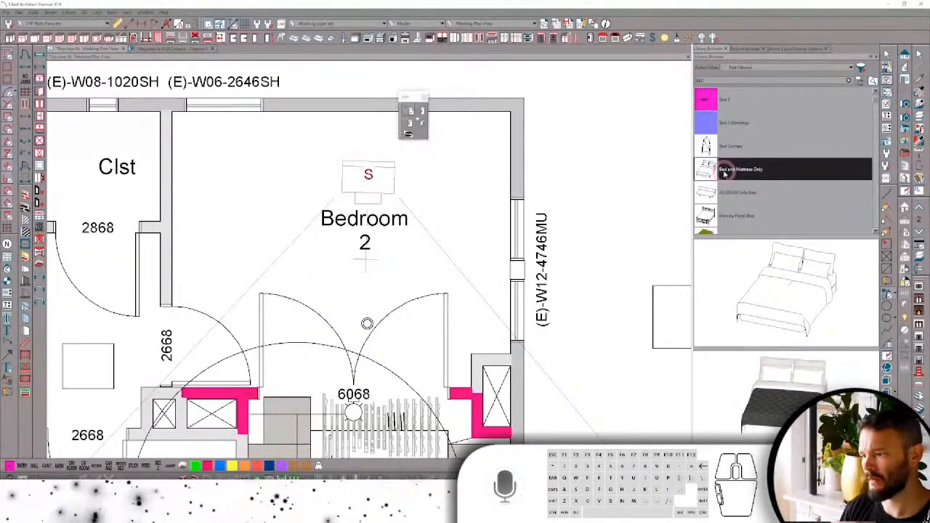
pyautogui.scroll(-1, 736, 200)
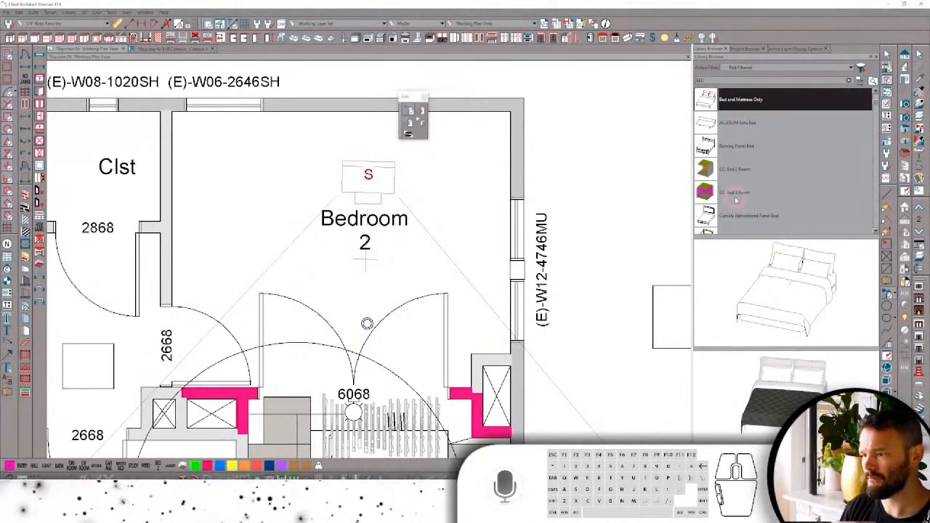
pyautogui.click(727, 146)
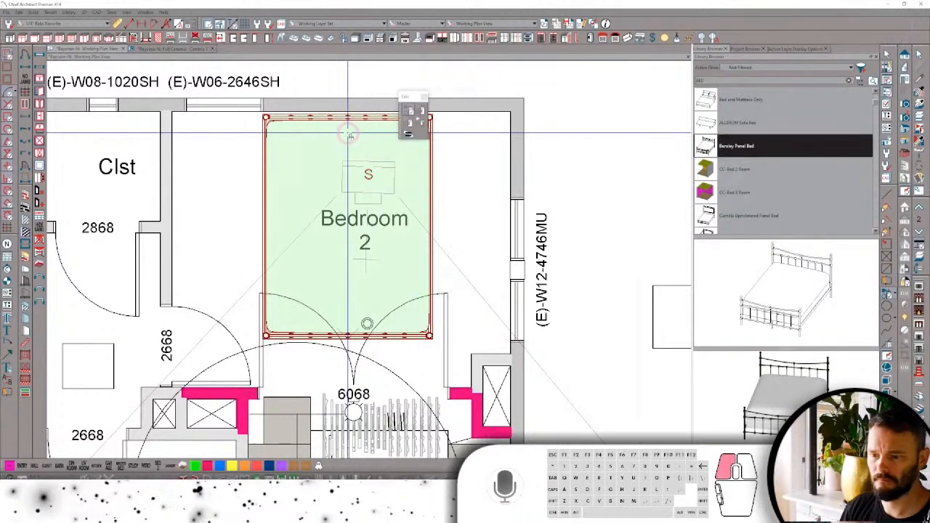
pyautogui.click(347, 133)
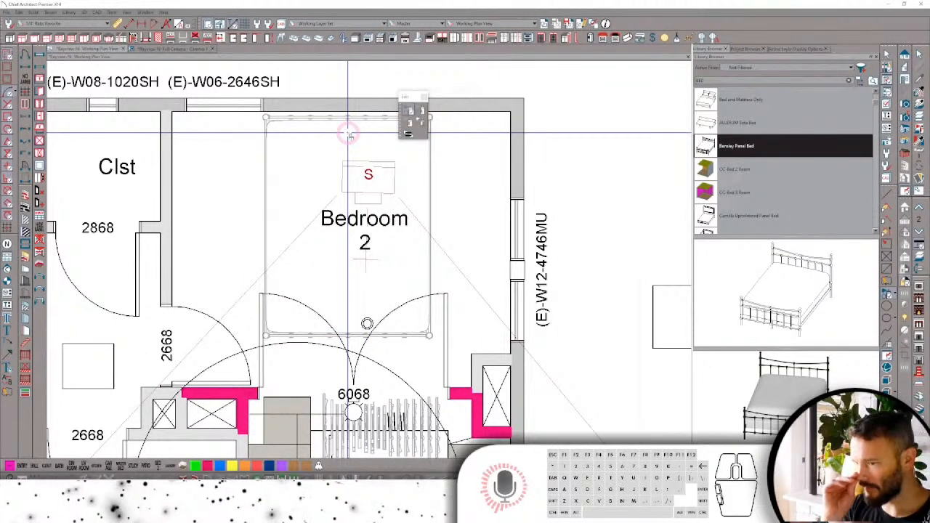
# Rotate the bed a quarter turn and move it up to Bedroom 2's east wall, with its foot pointing west.
pyautogui.click(349, 172)
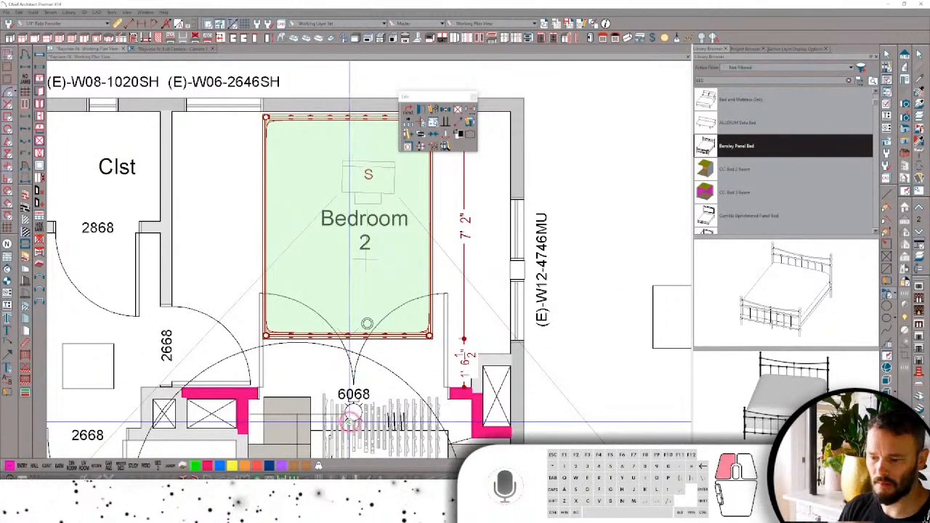
pyautogui.moveTo(367, 323); pyautogui.dragTo(192, 237)
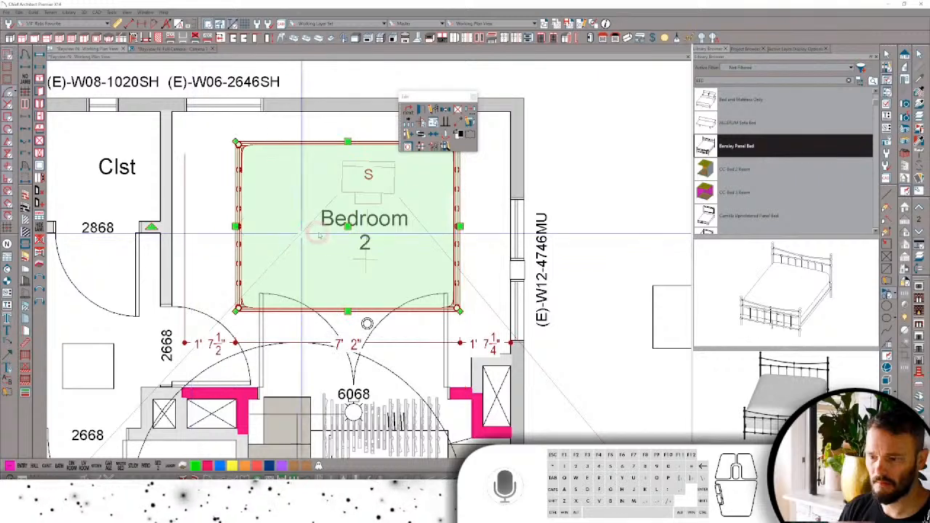
pyautogui.moveTo(355, 234); pyautogui.dragTo(397, 227)
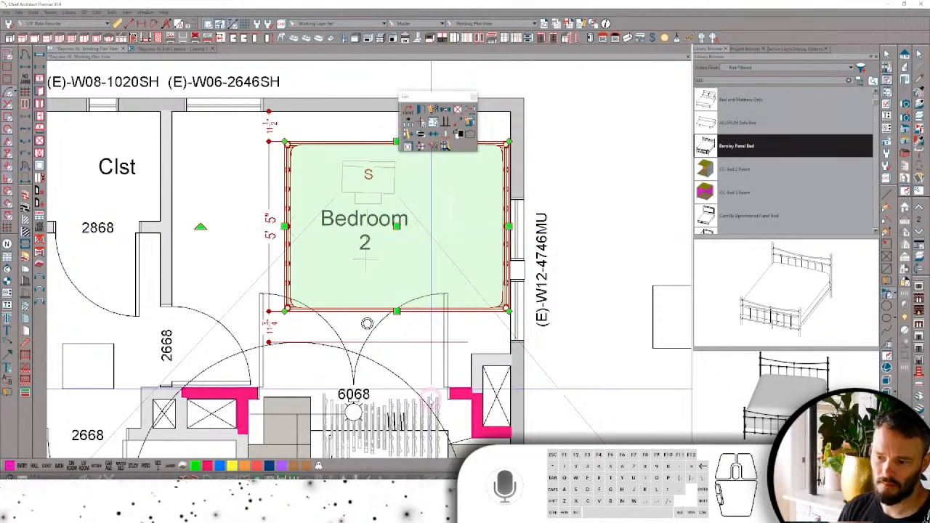
pyautogui.press('space')
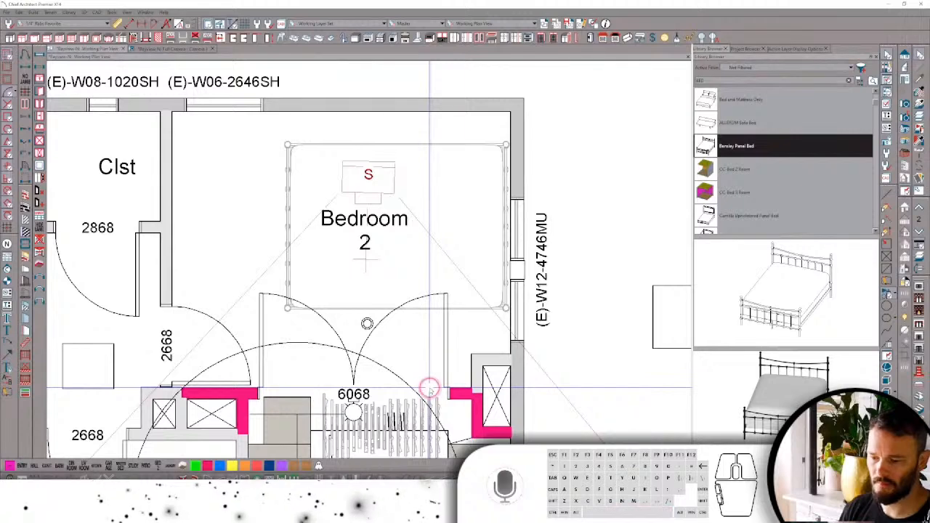
# Change Bedroom 2's 6068 closet doors from hinged to bifold and show them 100% open.
pyautogui.click(430, 390)
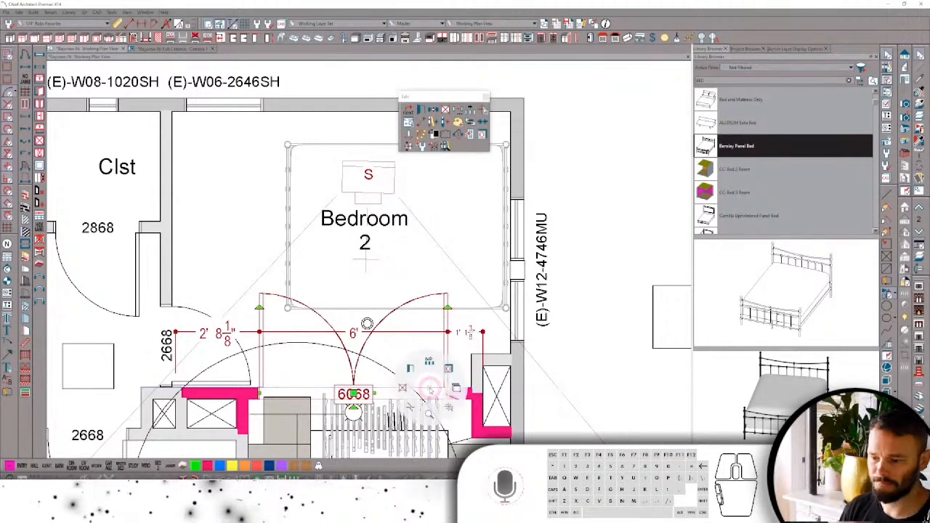
pyautogui.press('e')
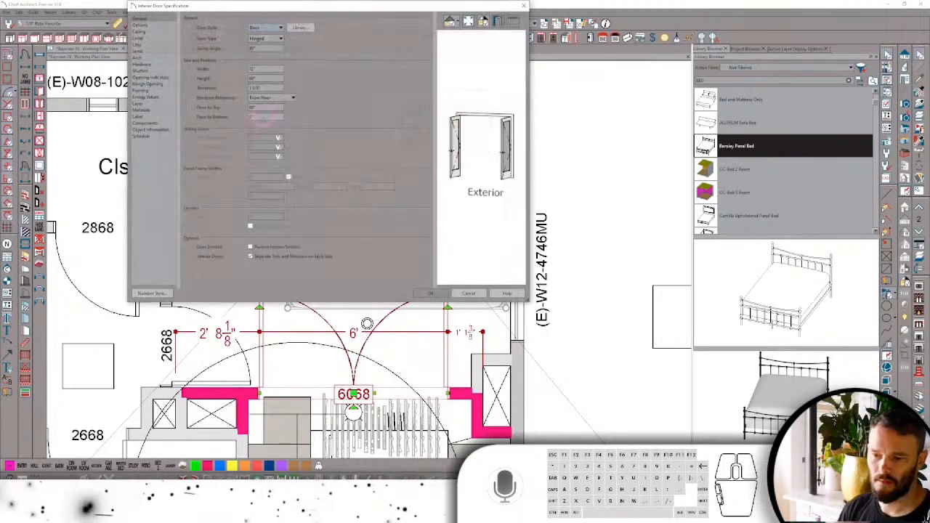
pyautogui.click(267, 38)
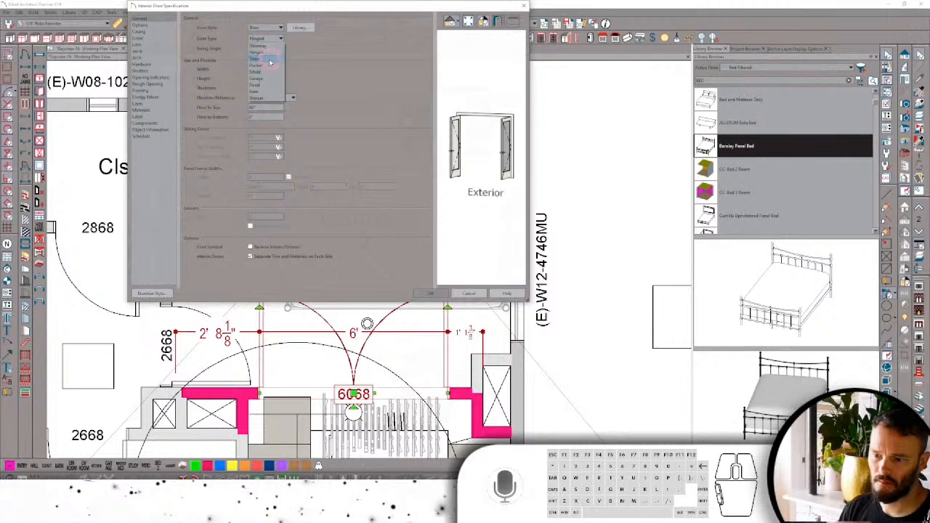
pyautogui.click(266, 71)
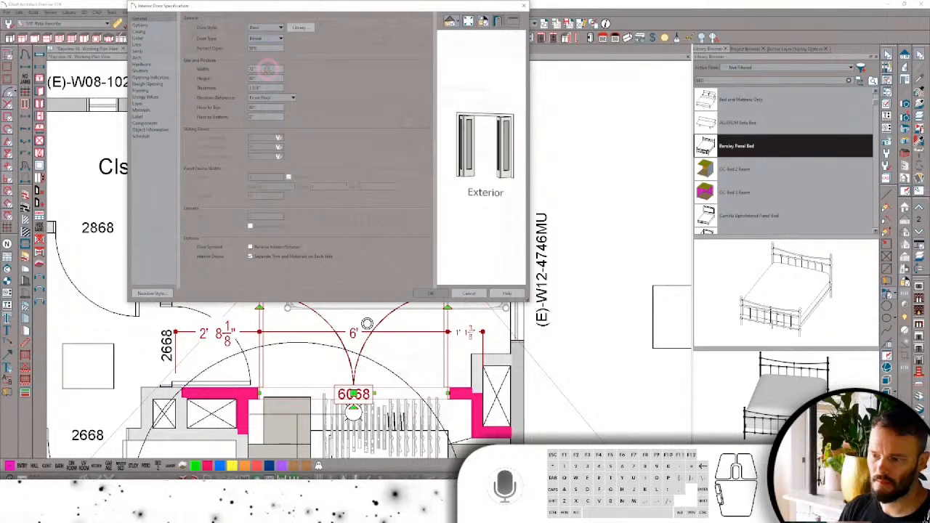
pyautogui.click(440, 294)
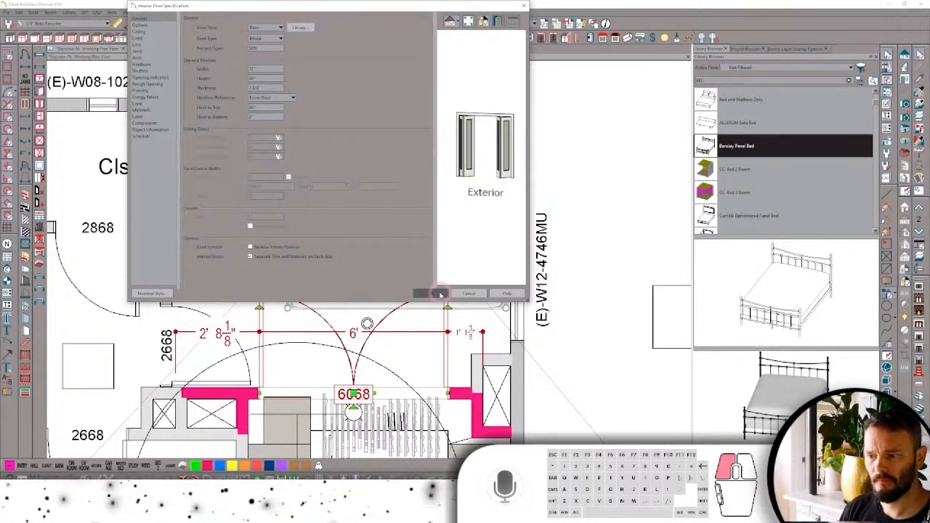
pyautogui.click(218, 49)
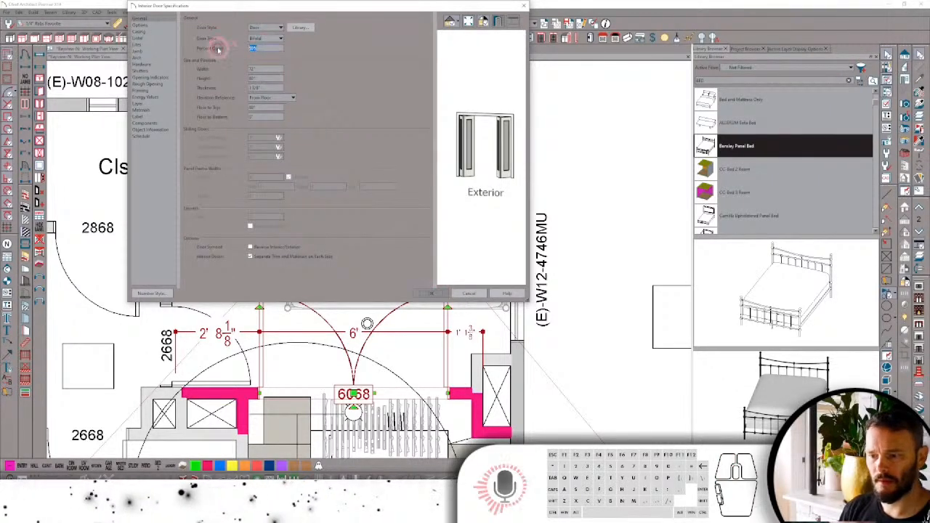
pyautogui.write('100')
pyautogui.press('Return')
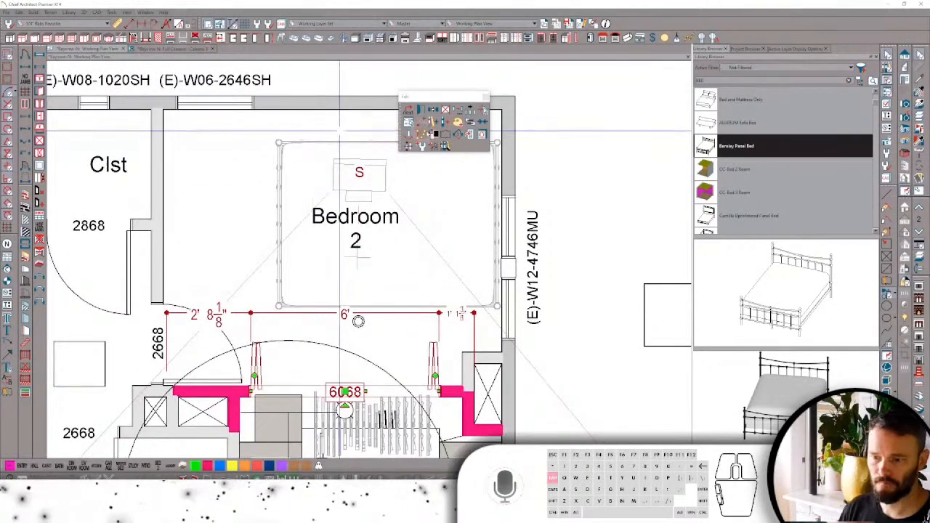
# Switch to the closet's camera view and examine the open closet, its doors and the bed from several viewpoints.
pyautogui.hotkey('ctrl', 'Tab')
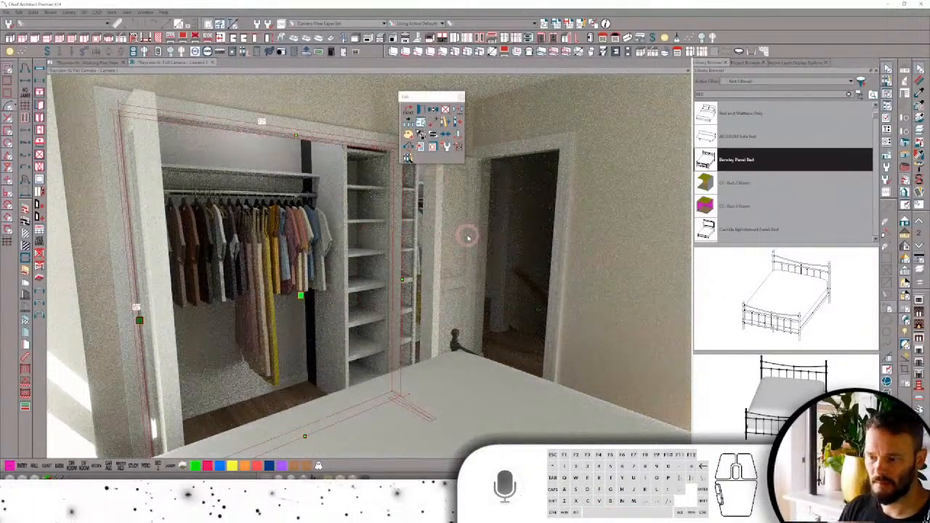
pyautogui.scroll(3, 470, 242)
pyautogui.scroll(3, 473, 246)
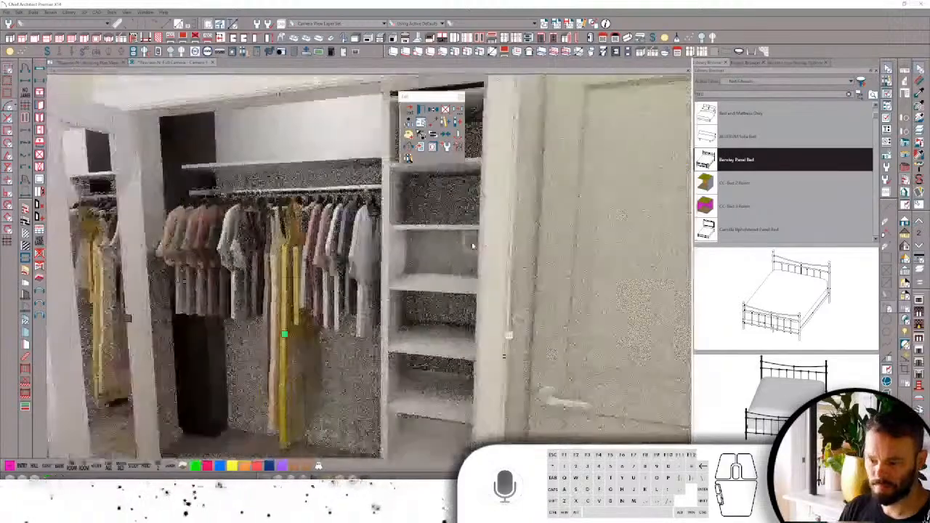
pyautogui.scroll(5, 472, 246)
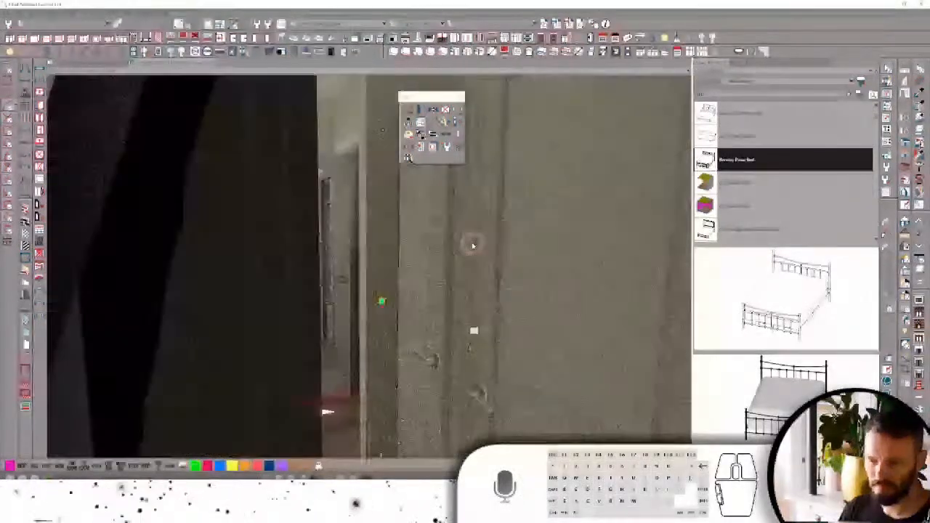
pyautogui.scroll(3, 472, 247)
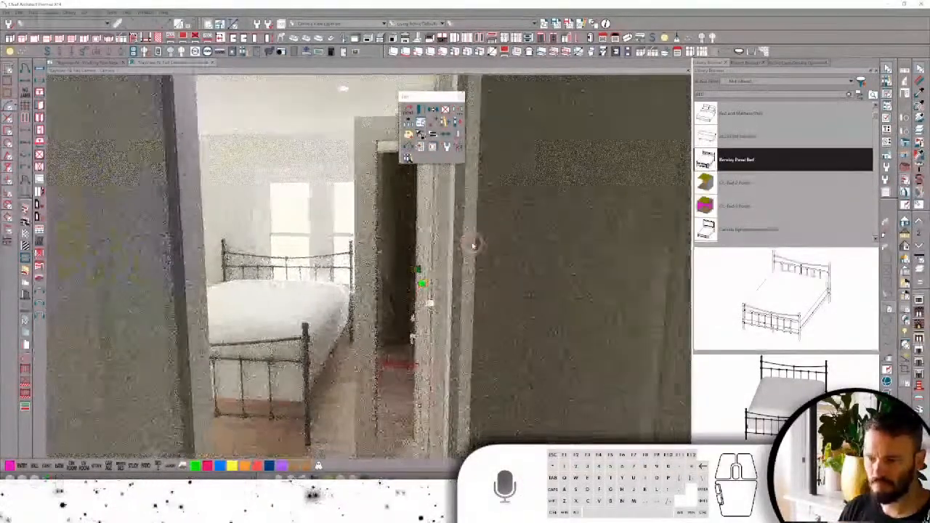
pyautogui.scroll(3, 473, 246)
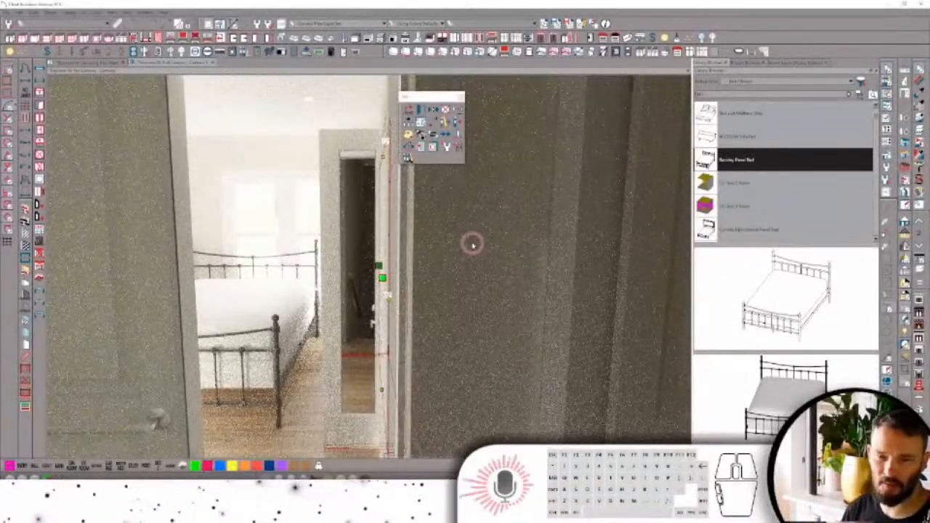
# Walk the camera into the Study and face the dark built-in wall across the desk to examine it.
pyautogui.press('Right')
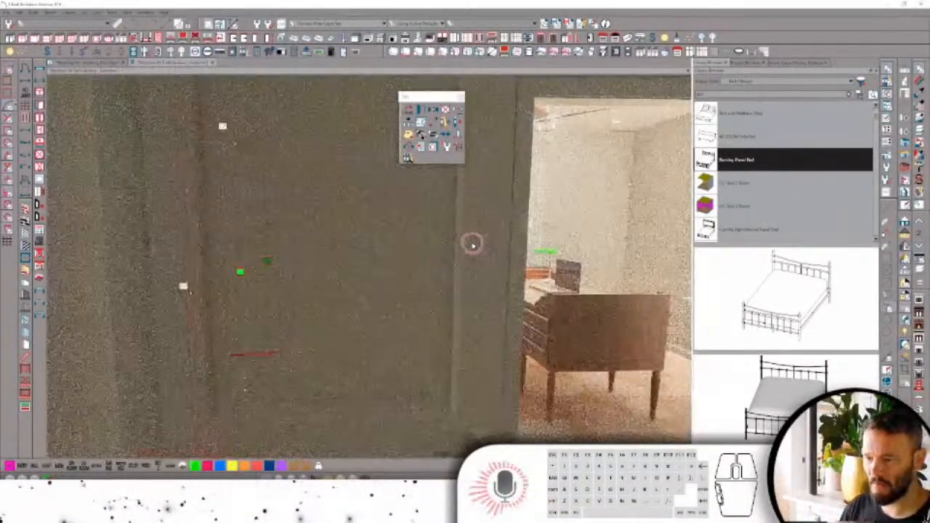
pyautogui.press('Right')
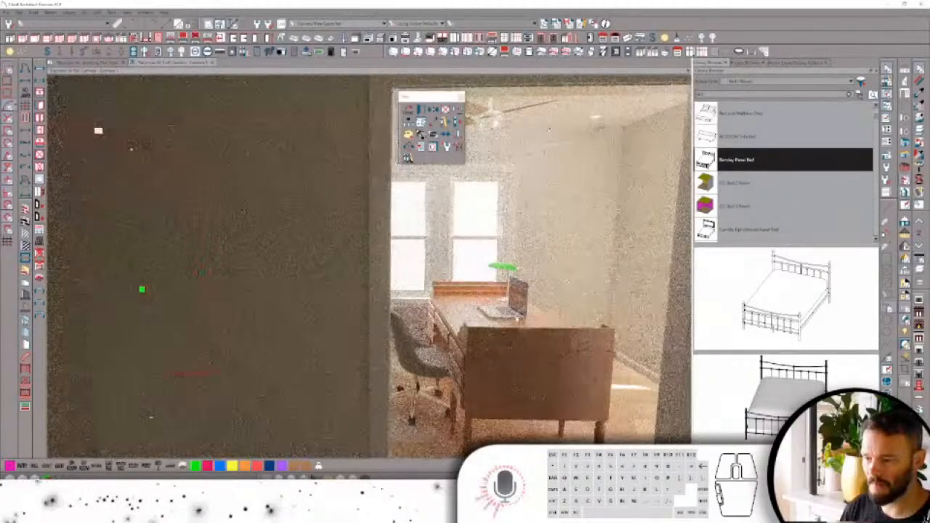
pyautogui.press('Right')
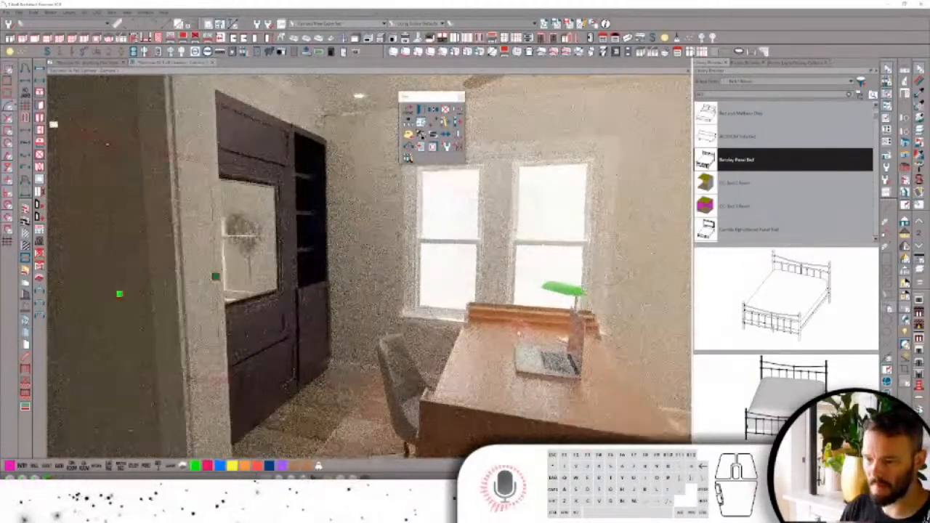
pyautogui.press('Left')
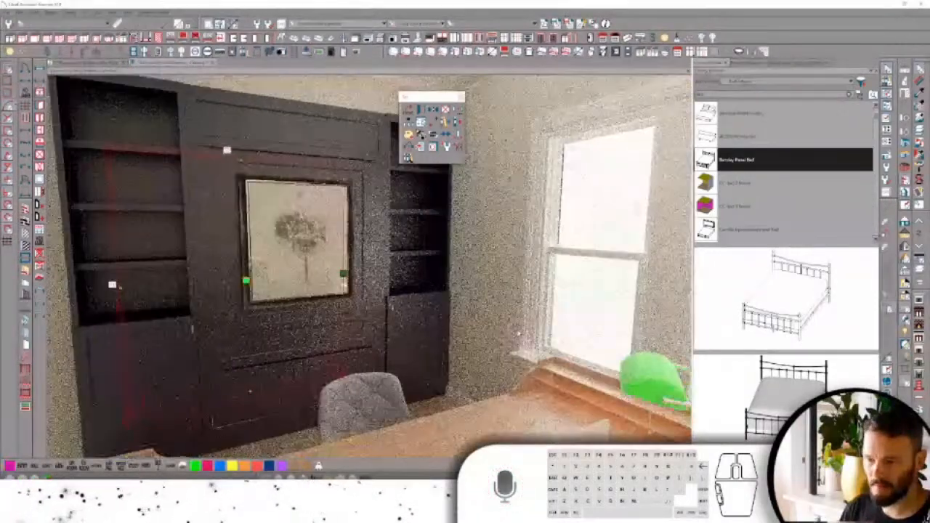
pyautogui.press('Left')
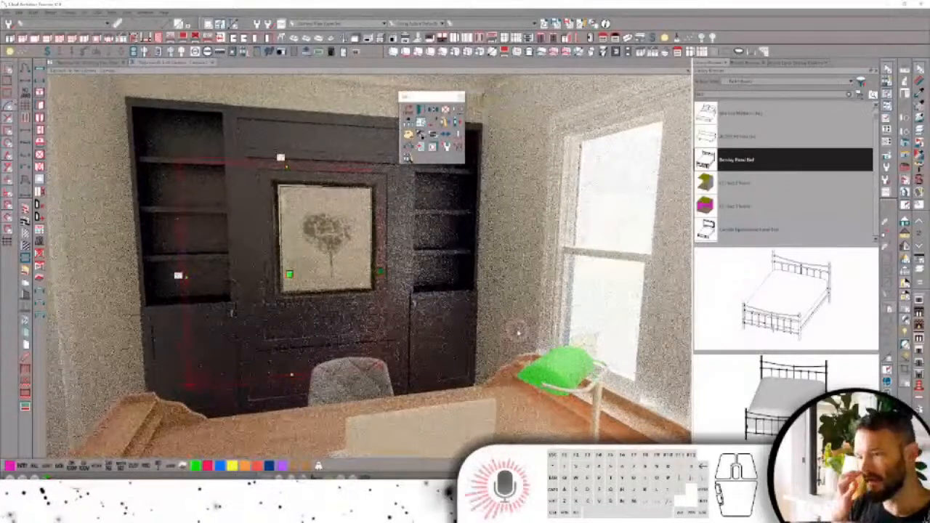
pyautogui.press('Left')
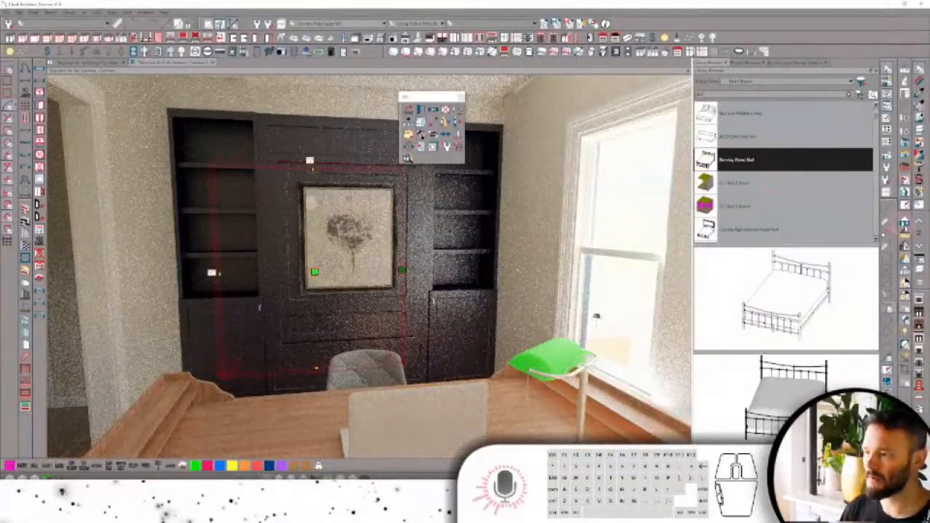
# Recolor the Study's beige wall drywall material to a cool mid-gray.
pyautogui.click(920, 117)
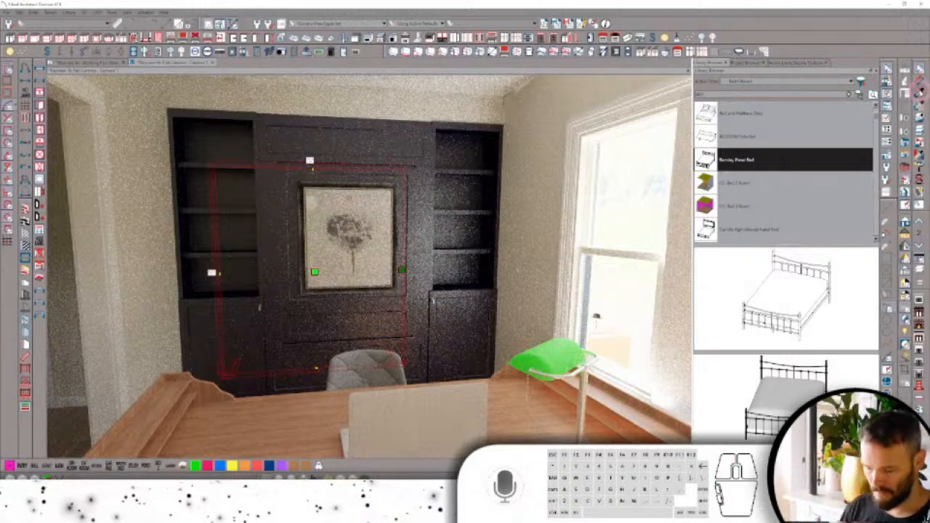
pyautogui.click(919, 91)
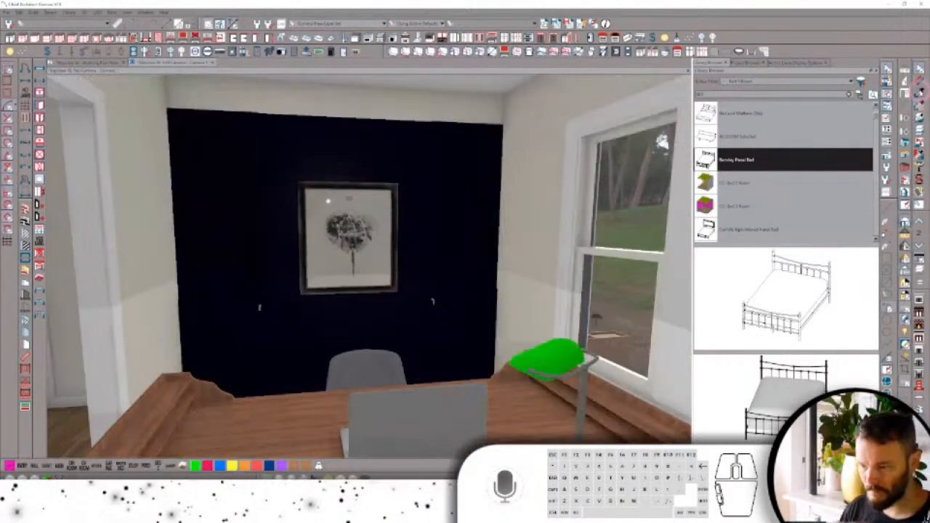
pyautogui.click(529, 111)
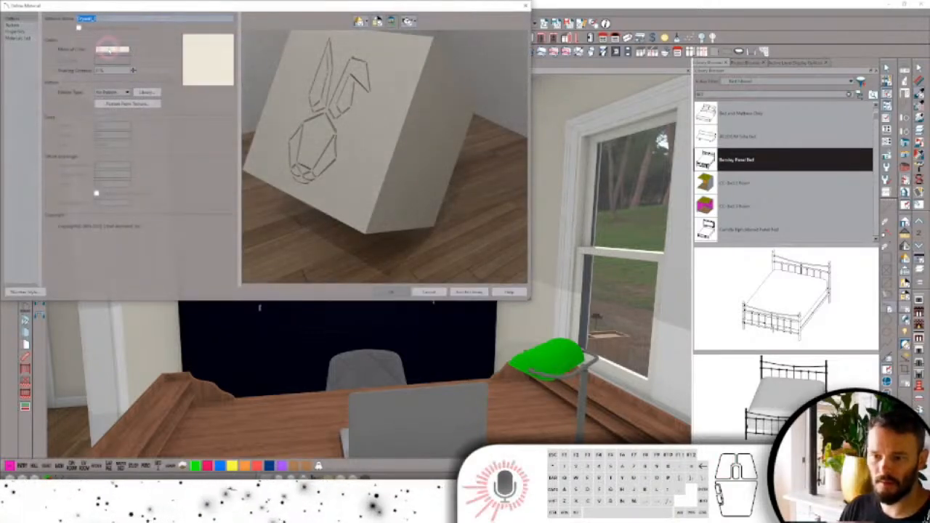
pyautogui.click(109, 49)
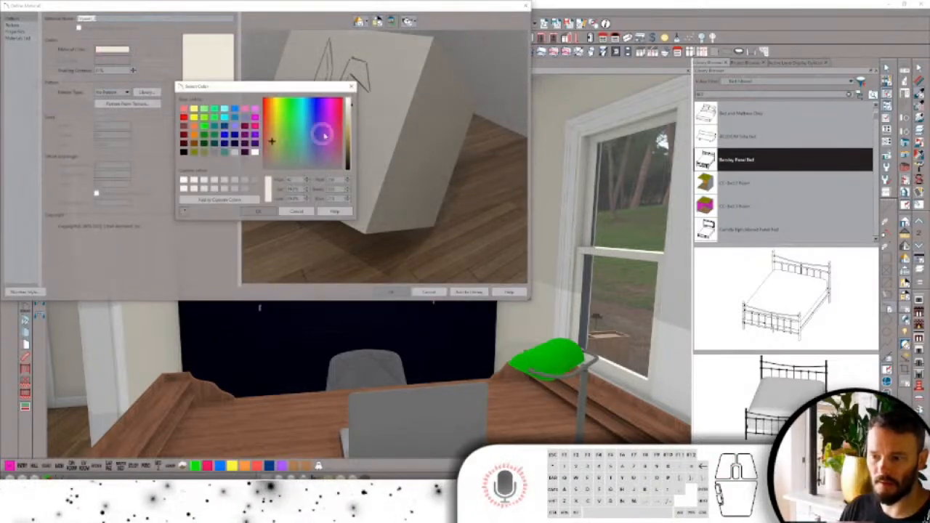
pyautogui.click(271, 148)
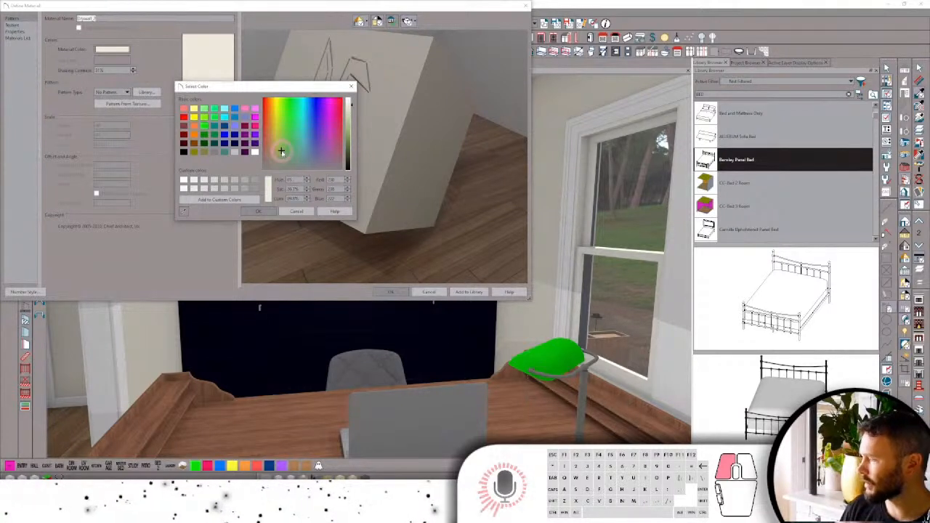
pyautogui.click(347, 122)
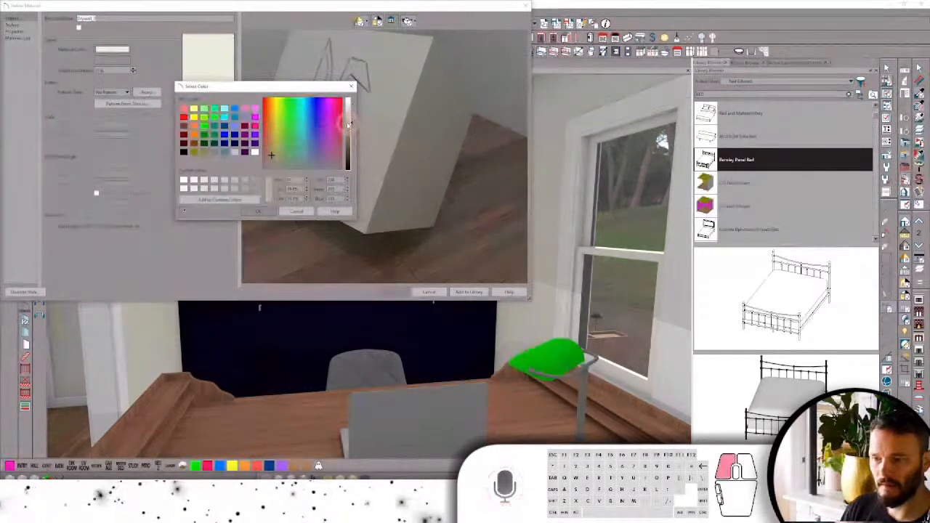
pyautogui.click(274, 155)
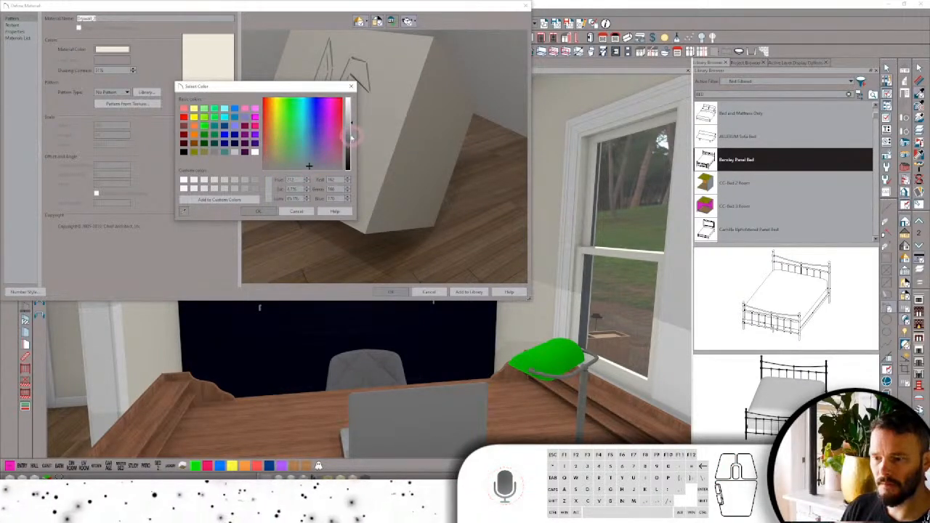
pyautogui.click(267, 212)
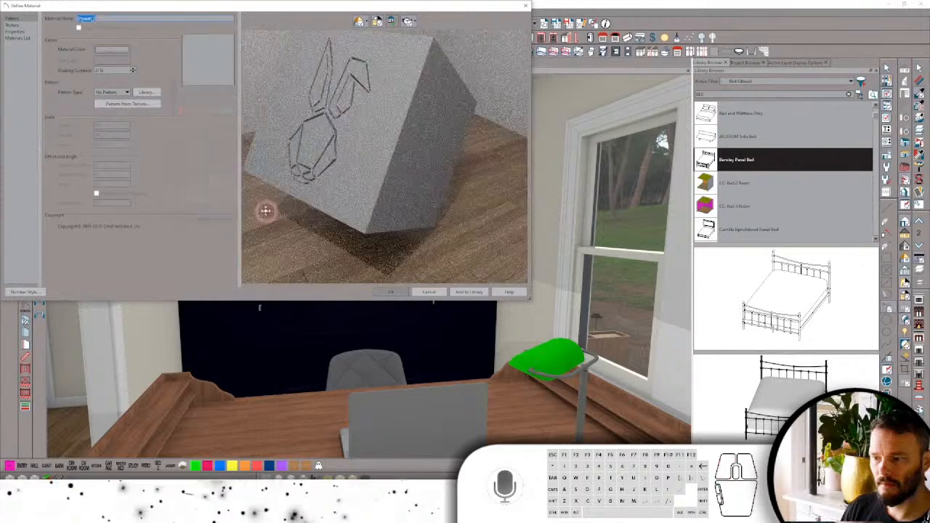
pyautogui.click(390, 293)
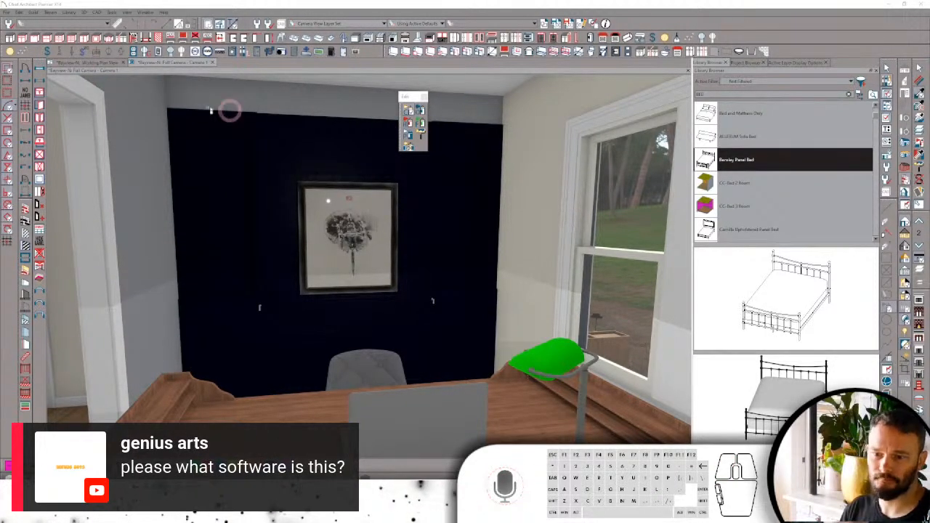
# Add automatic exterior dimensions around the house in the floor plan, and undo them.
pyautogui.click(82, 63)
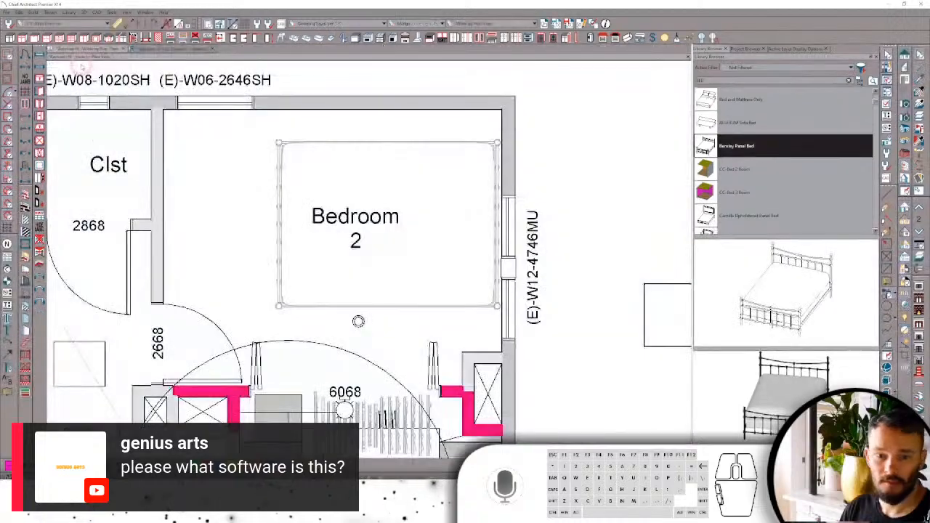
pyautogui.scroll(-5, 382, 250)
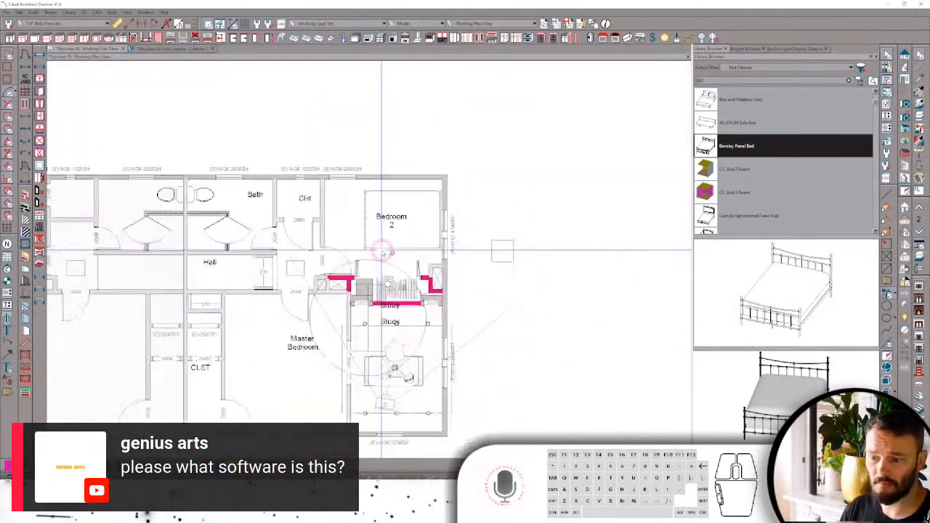
pyautogui.scroll(3, 594, 214)
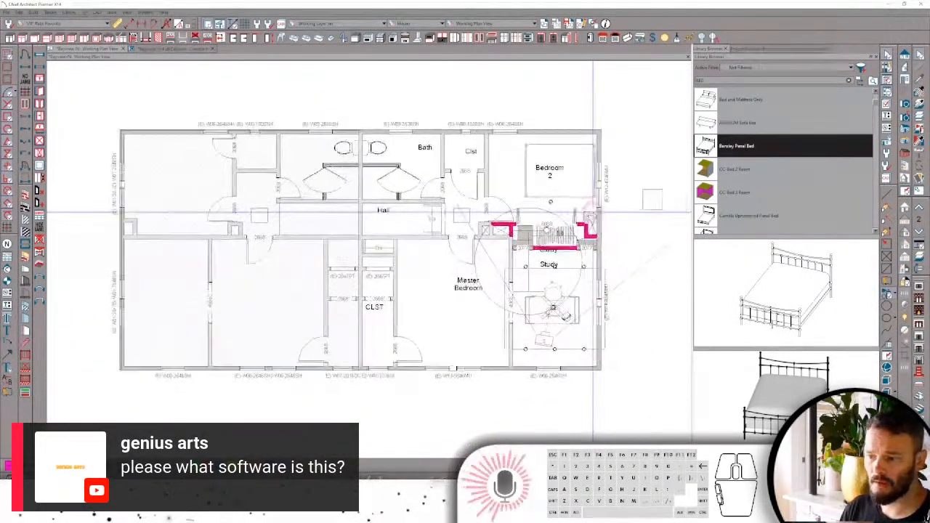
pyautogui.click(167, 25)
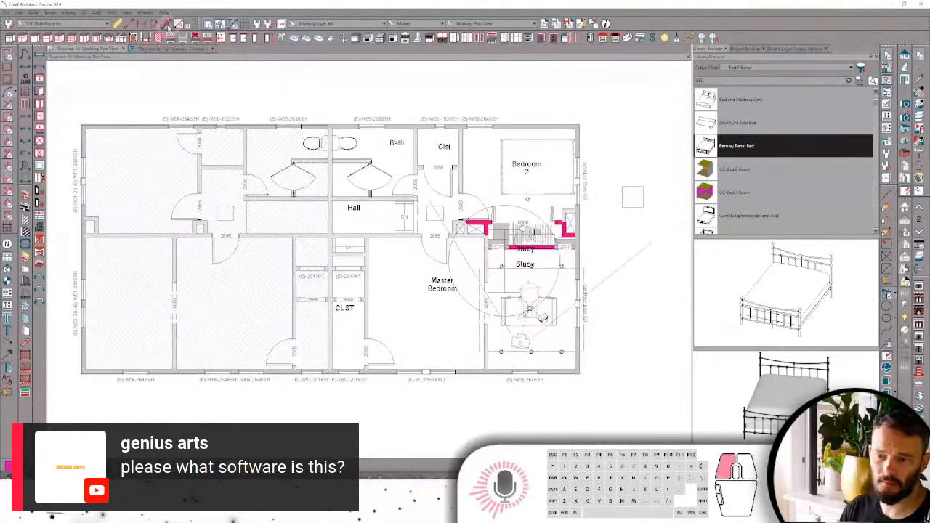
pyautogui.press('F6')
pyautogui.scroll(-1, 497, 189)
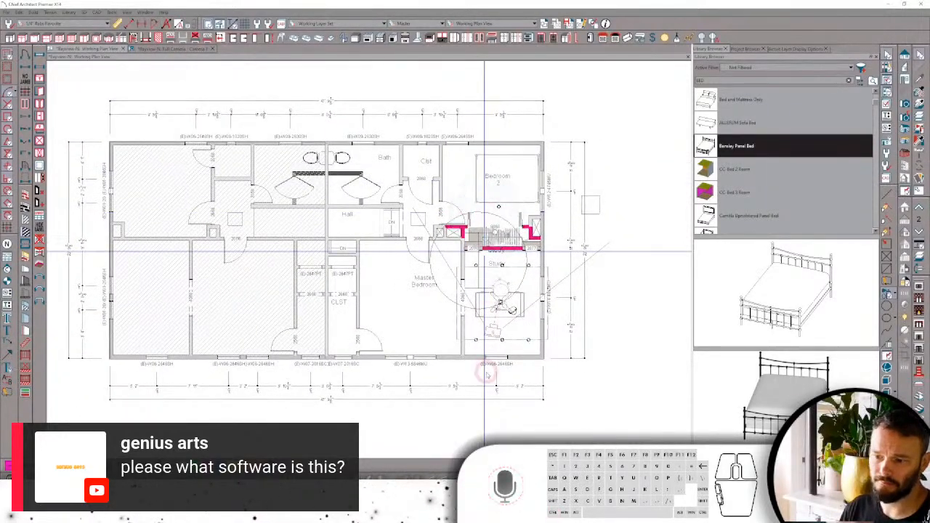
pyautogui.hotkey('ctrl', 'z')
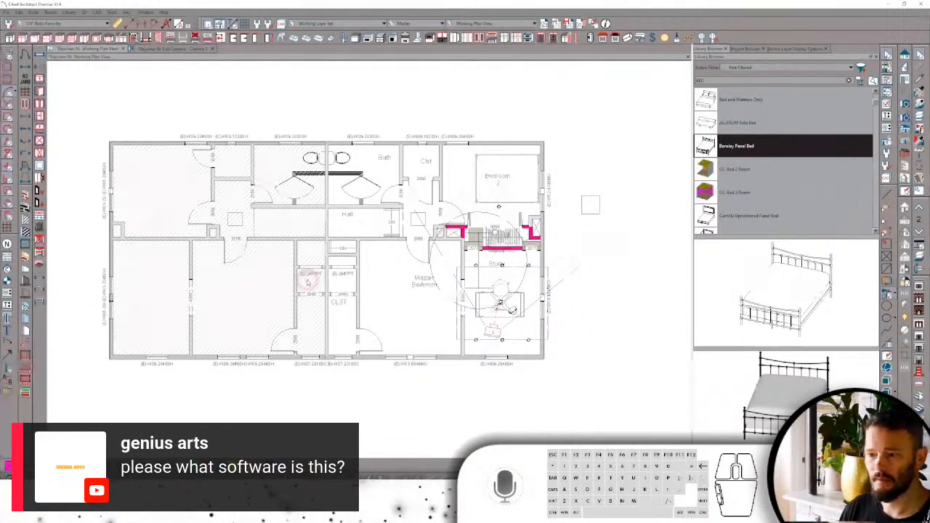
# Create a perspective full overview, examine the front of the house around the Study window, and return to the Study camera view.
pyautogui.hotkey('ctrl', 'z')
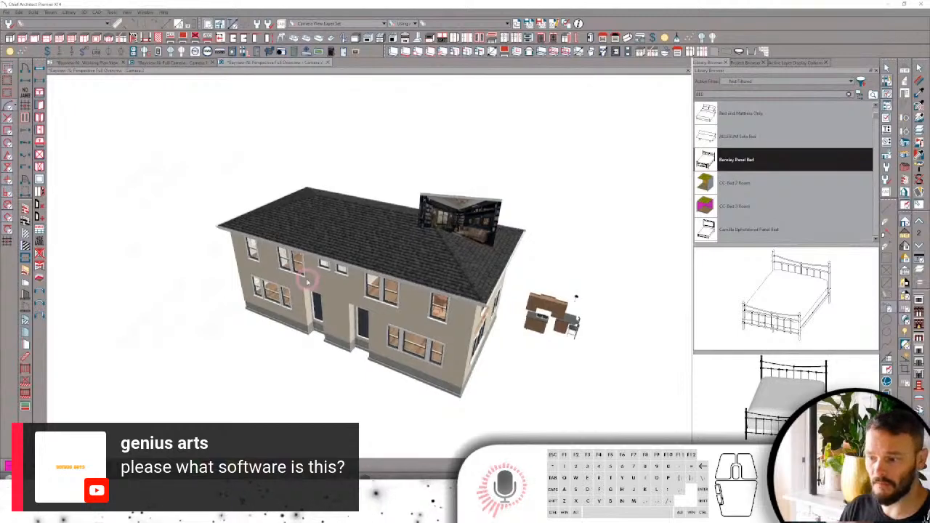
pyautogui.moveTo(307, 282); pyautogui.dragTo(313, 279, button='middle')
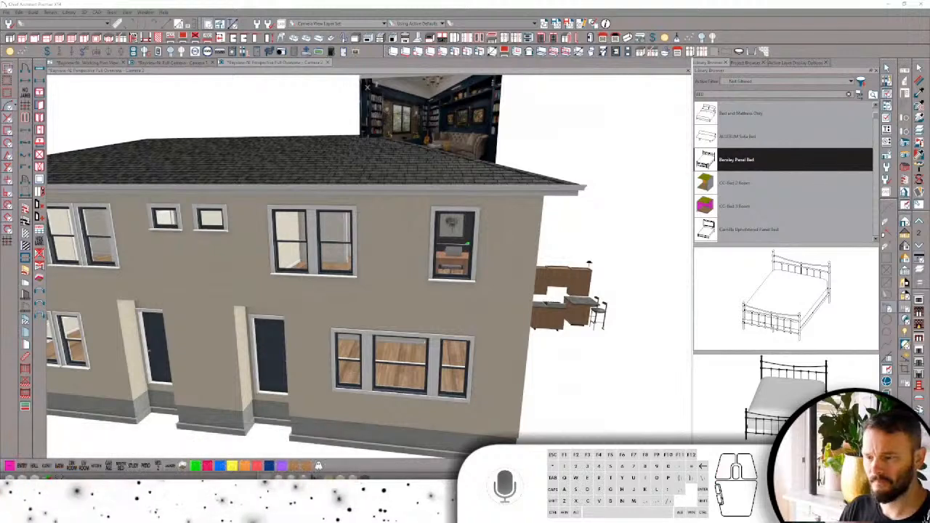
pyautogui.click(183, 64)
pyautogui.scroll(3, 504, 235)
pyautogui.scroll(-3, 502, 234)
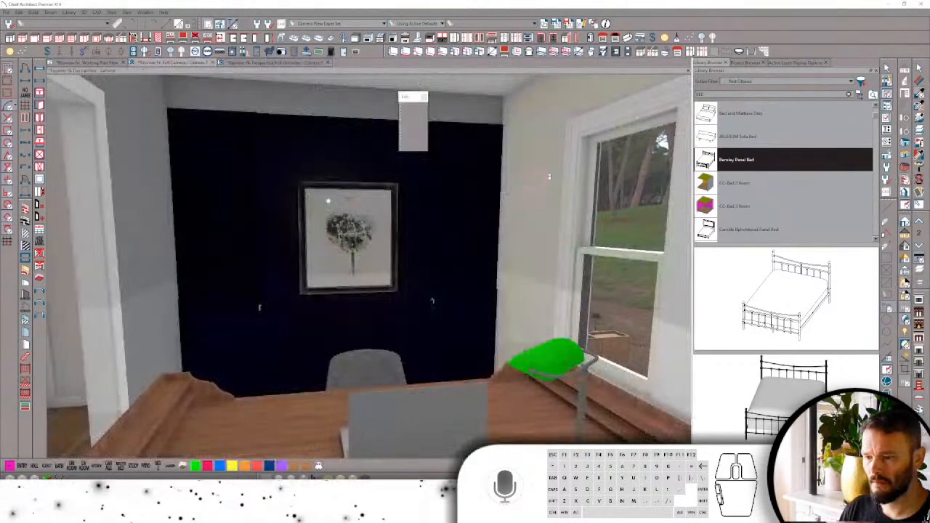
# Paint the Study's window wall with the same cool gray material used on the adjoining built-in wall.
pyautogui.click(567, 135)
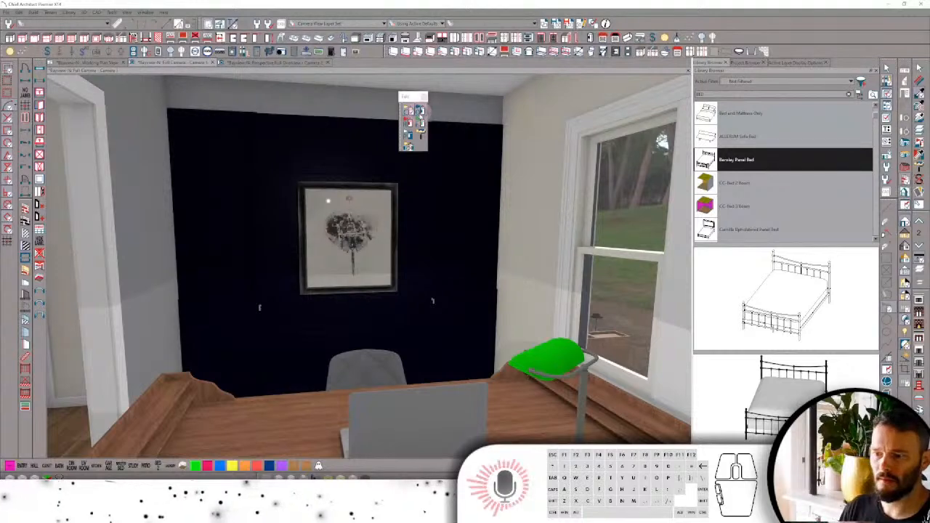
pyautogui.click(419, 110)
pyautogui.click(521, 118)
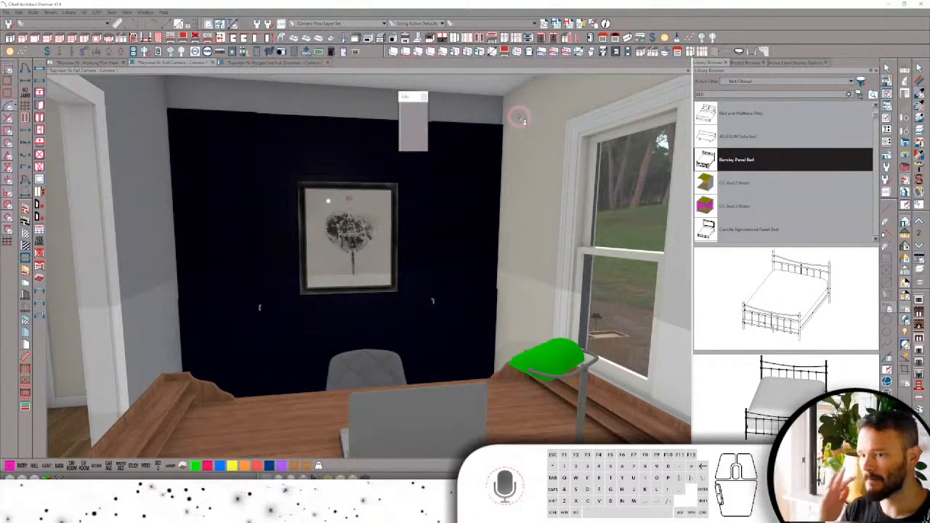
pyautogui.moveTo(519, 117); pyautogui.dragTo(472, 142, button='middle')
pyautogui.click(473, 143)
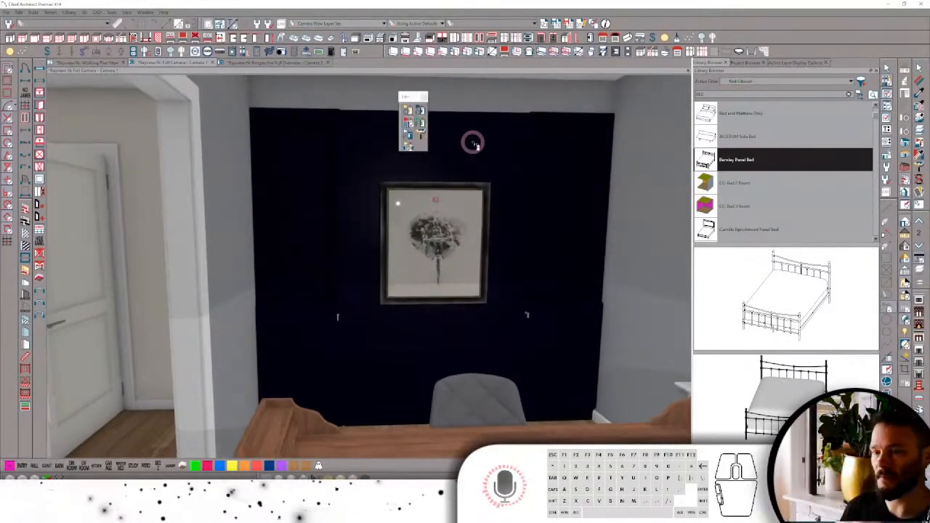
# Create a new plan and search the library for "VANITY LIGHT".
pyautogui.click(7, 13)
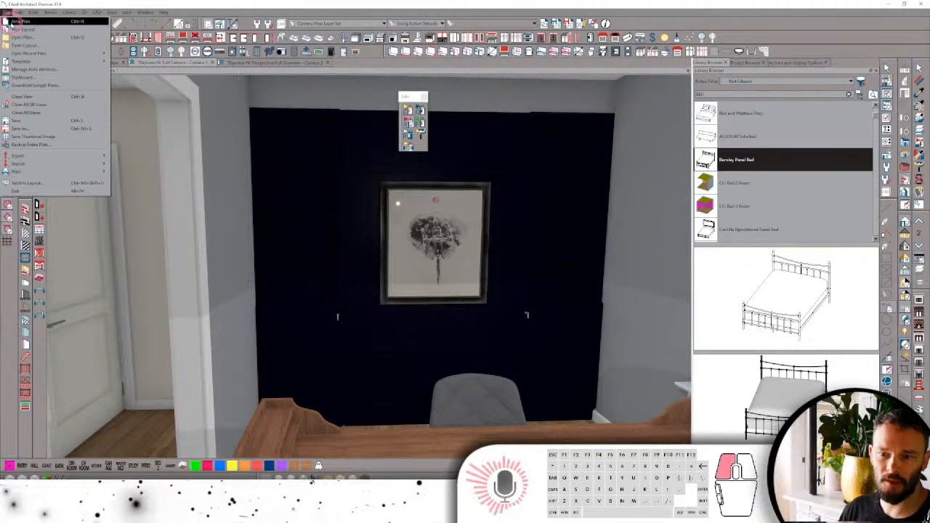
pyautogui.click(7, 21)
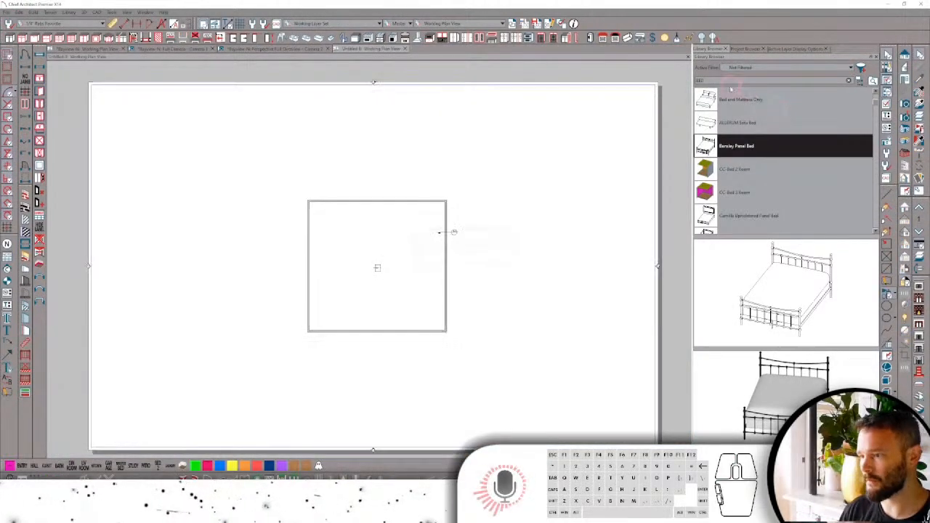
pyautogui.moveTo(727, 81); pyautogui.dragTo(667, 82)
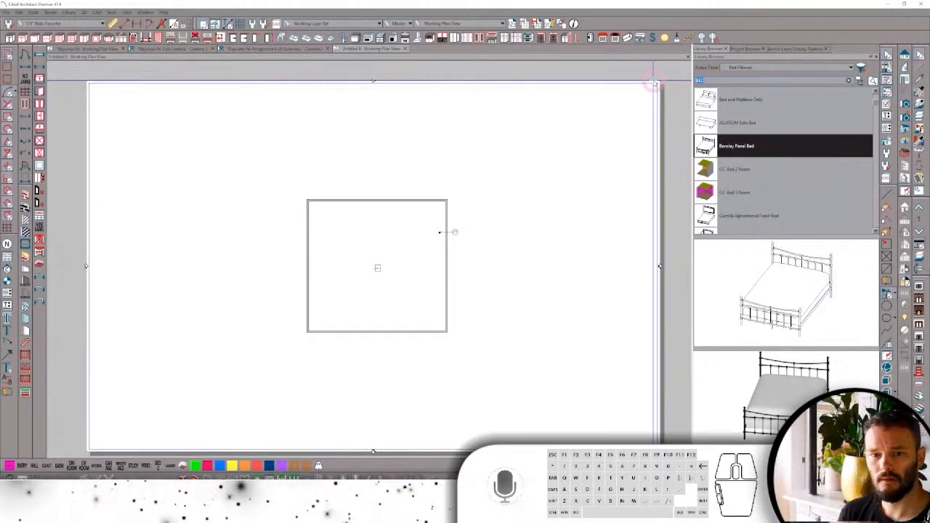
pyautogui.write('anity')
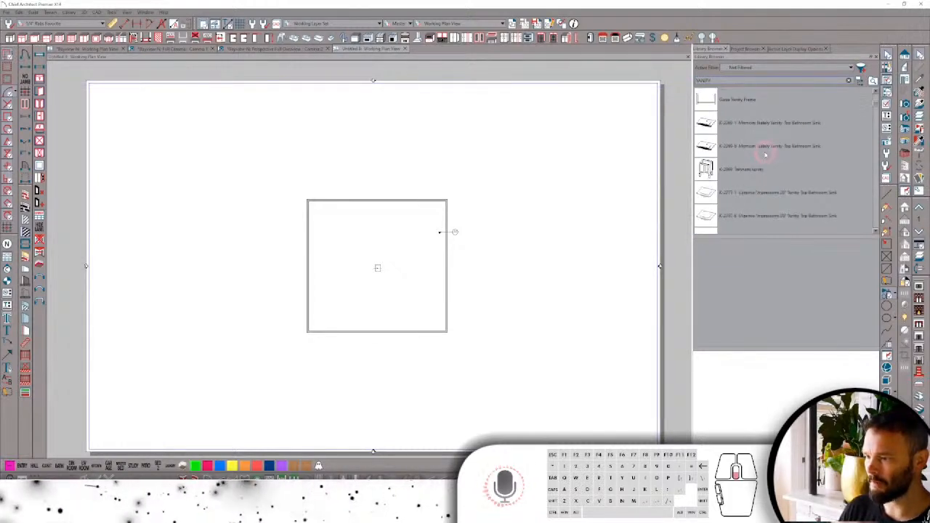
pyautogui.click(729, 83)
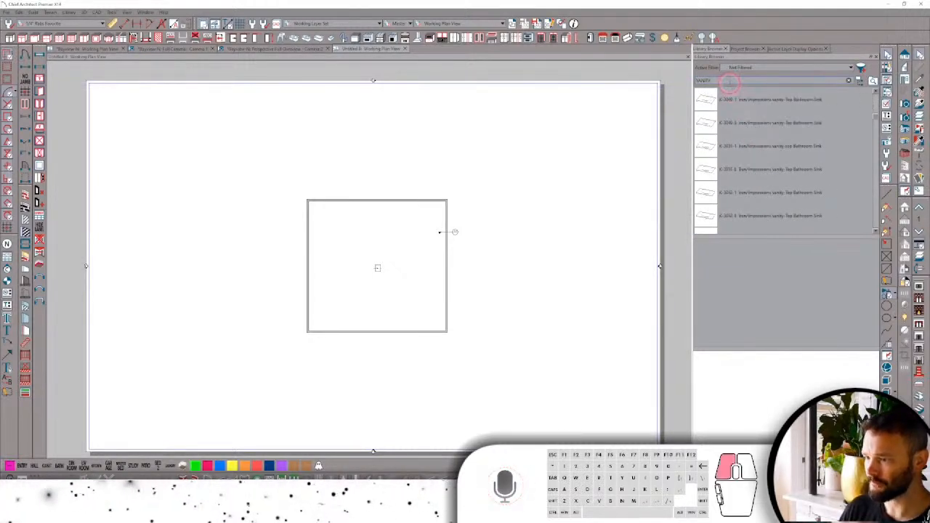
pyautogui.write('LIGHT')
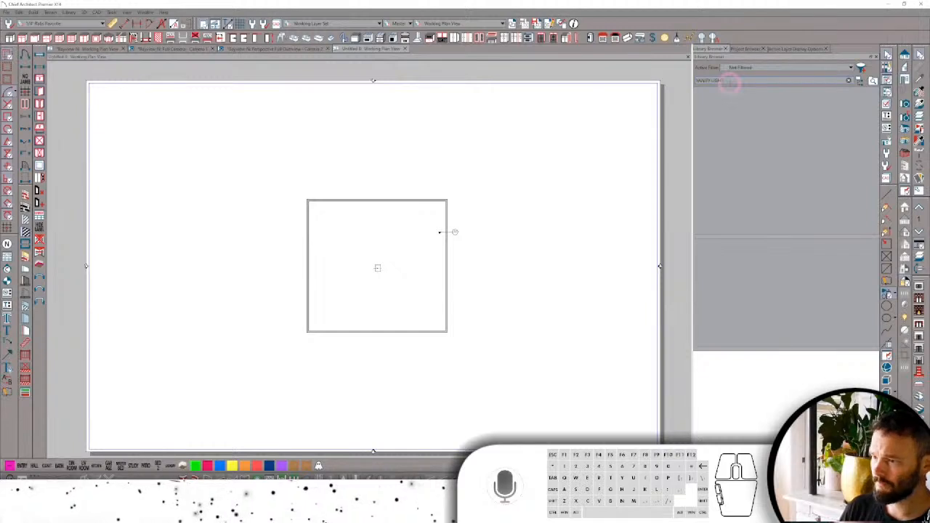
# Place the modern vanity light with three black shades on the room's upper wall and examine its plan symbol up close.
pyautogui.click(734, 192)
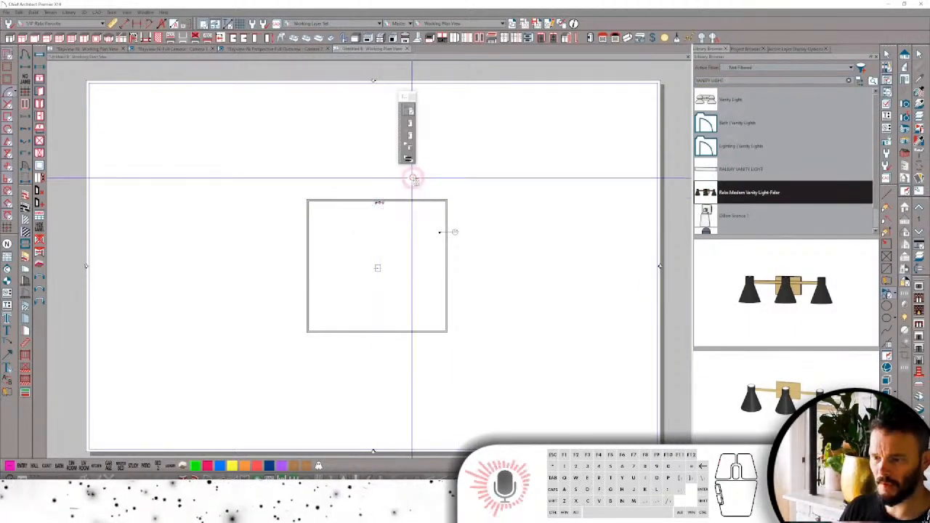
pyautogui.scroll(5, 413, 178)
pyautogui.scroll(2, 413, 179)
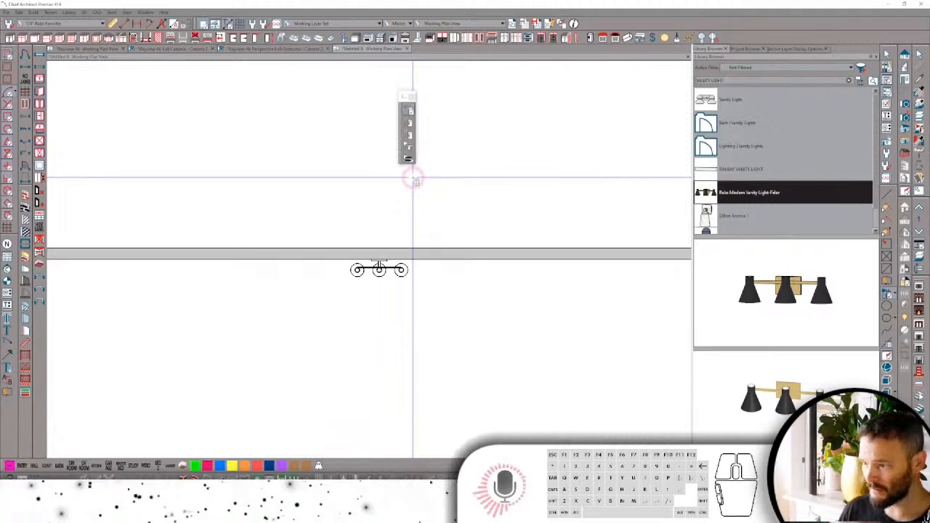
pyautogui.scroll(4, 473, 233)
pyautogui.scroll(-10, 566, 263)
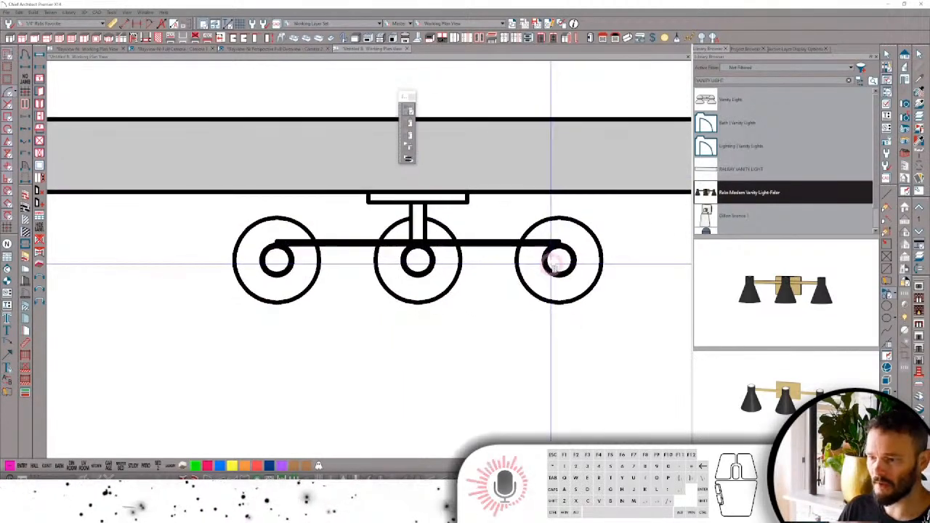
pyautogui.scroll(1, 421, 257)
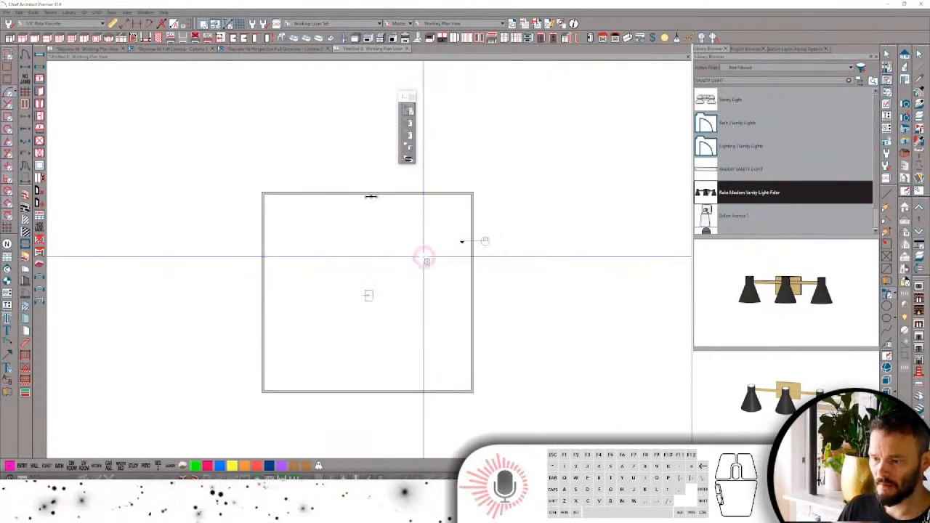
pyautogui.press('`')
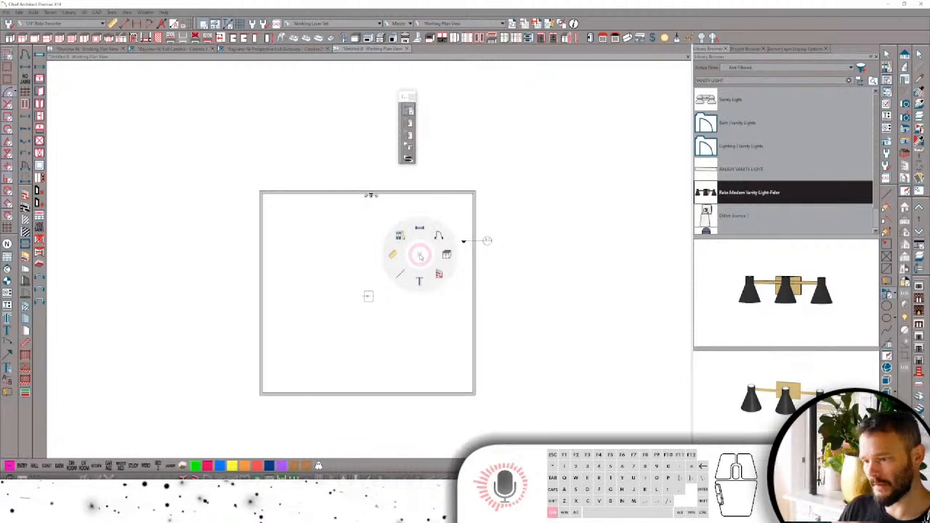
pyautogui.click(421, 256)
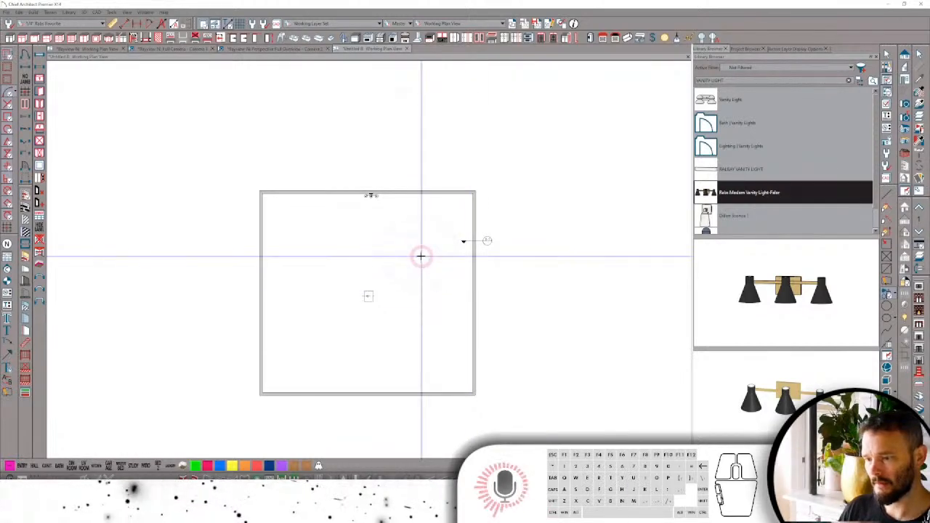
pyautogui.press('`')
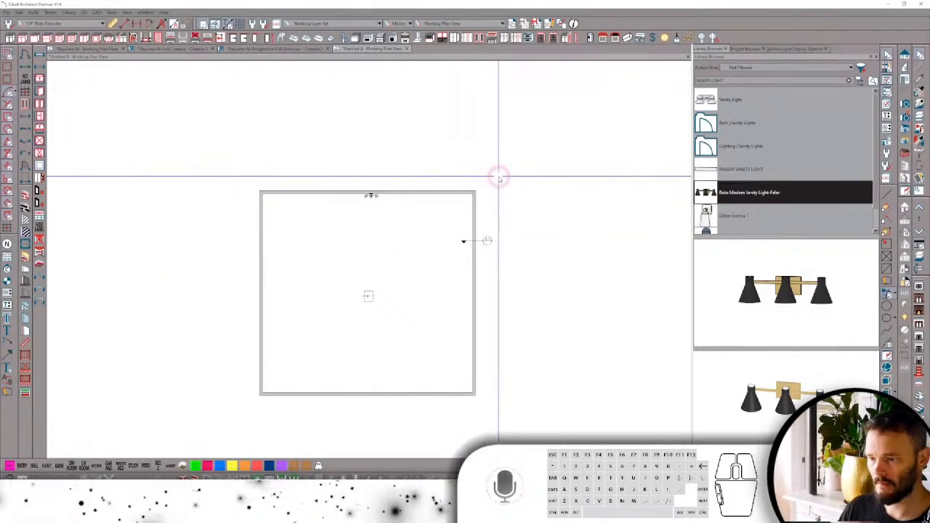
pyautogui.press('`')
pyautogui.click(498, 252)
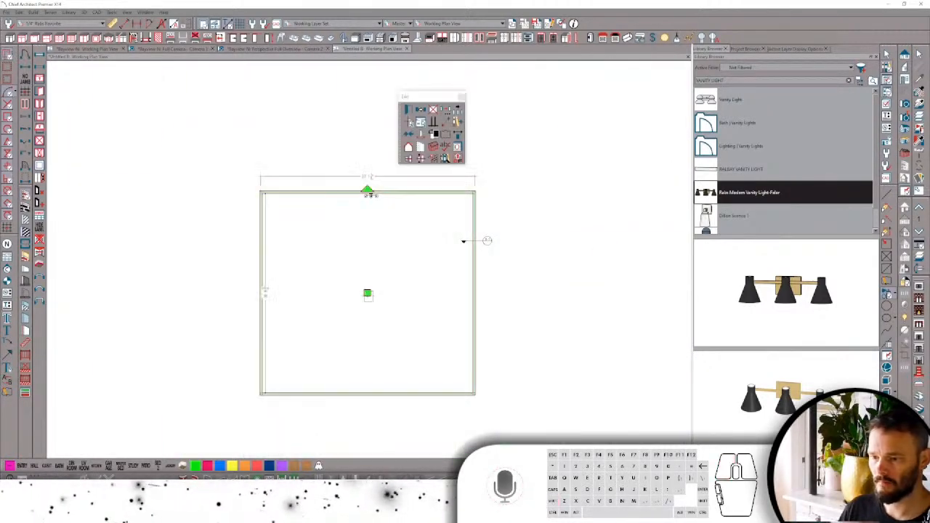
pyautogui.press('Delete')
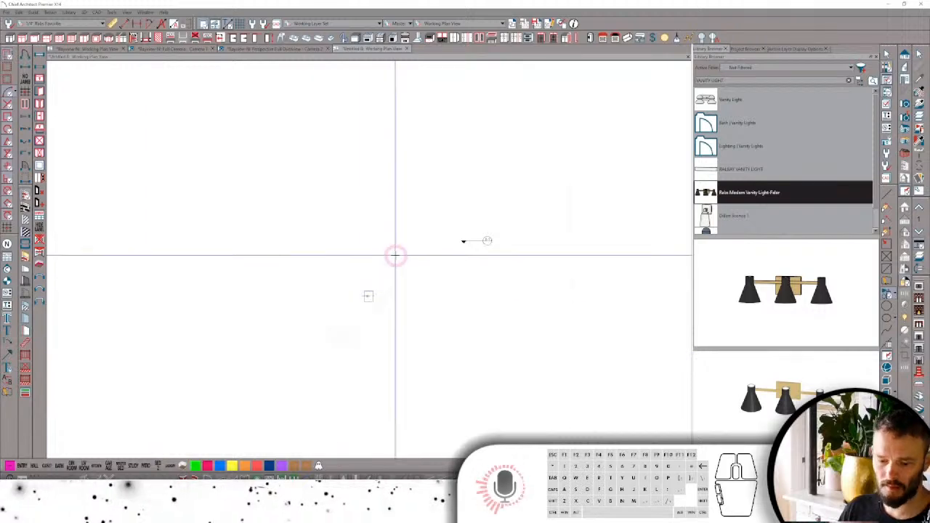
pyautogui.hotkey('ctrl', 'z')
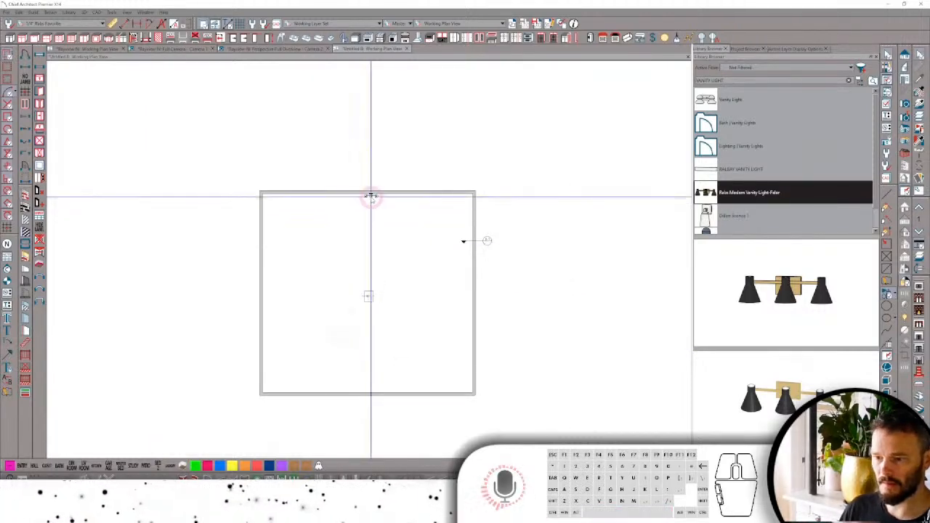
# Set the vanity light's placement to Floor Mounted and move it off the upper wall into the room.
pyautogui.click(371, 194)
pyautogui.click(371, 195)
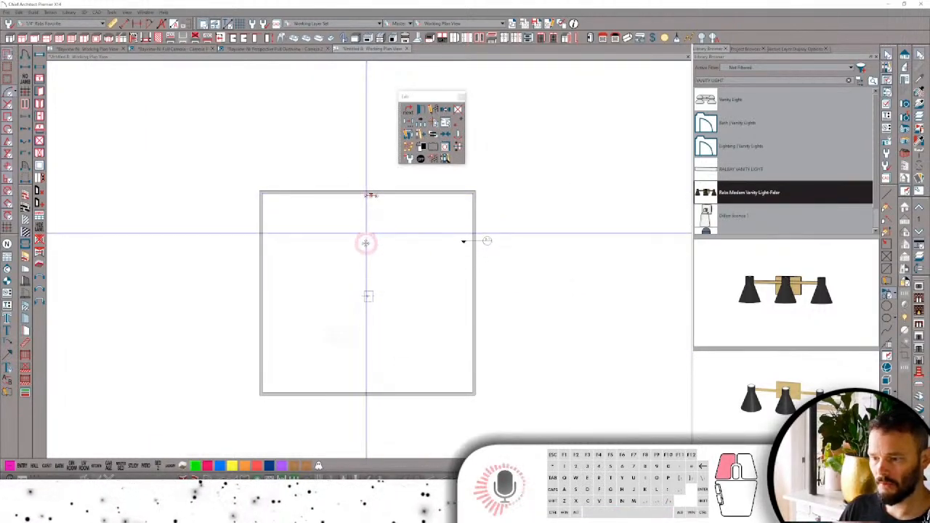
pyautogui.press('`')
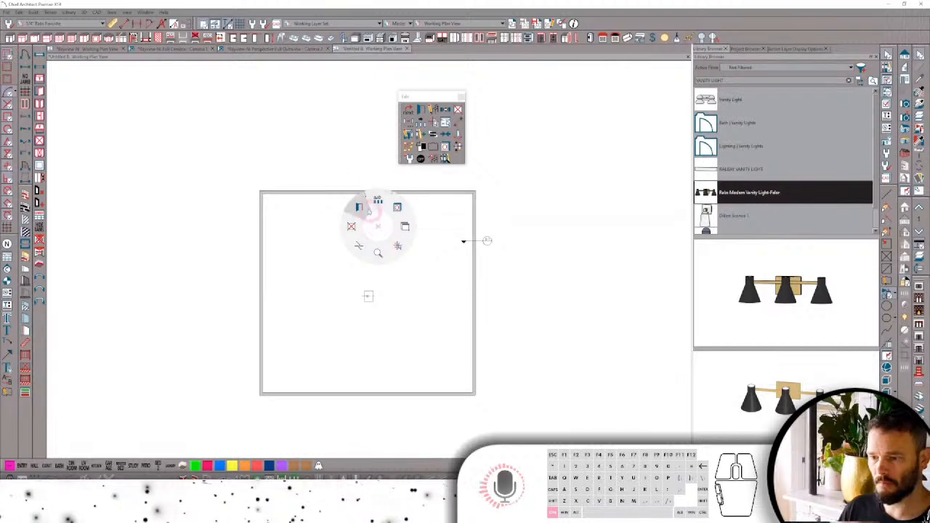
pyautogui.click(356, 207)
pyautogui.click(85, 86)
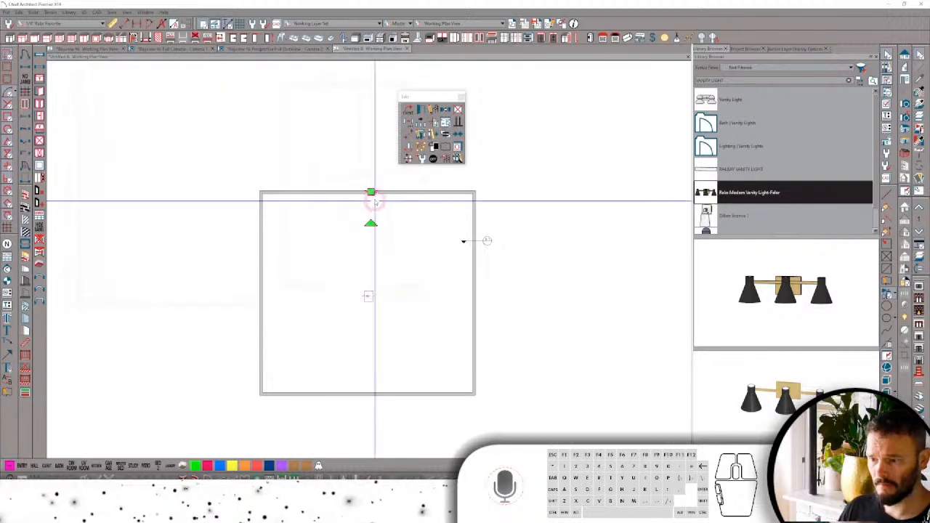
pyautogui.moveTo(372, 193); pyautogui.dragTo(396, 240)
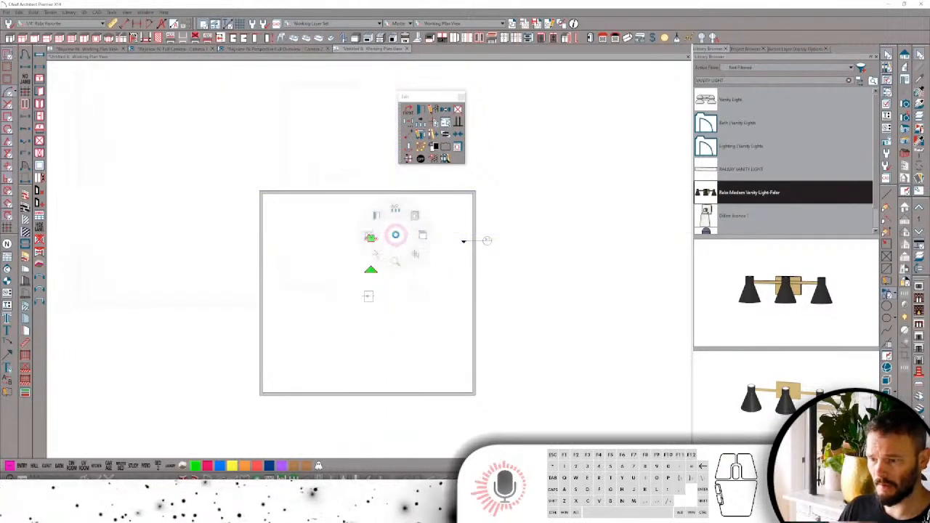
# Delete the room's four walls, keeping the vanity light in the plan.
pyautogui.click(560, 349)
pyautogui.click(452, 192)
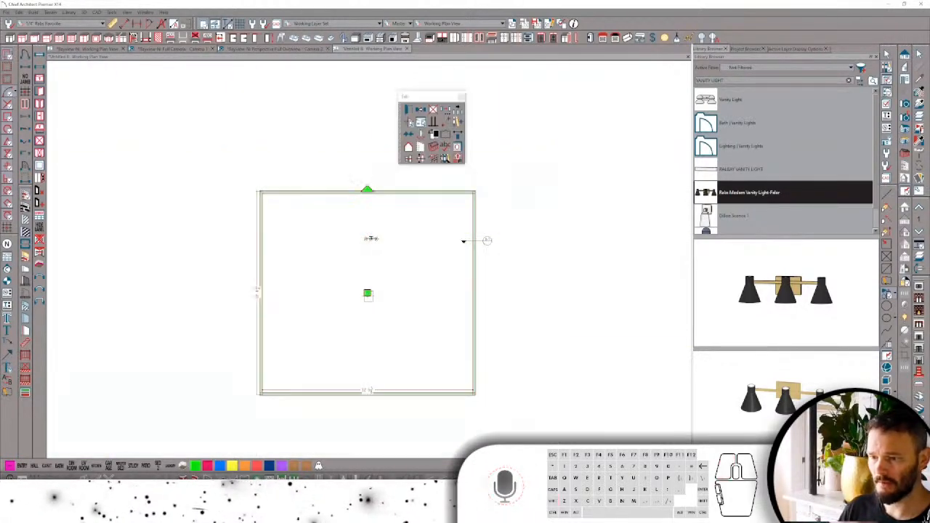
pyautogui.press('Delete')
# Create a full camera view from the lower-left area of the plan and bring the vanity light into sight.
pyautogui.press('/')
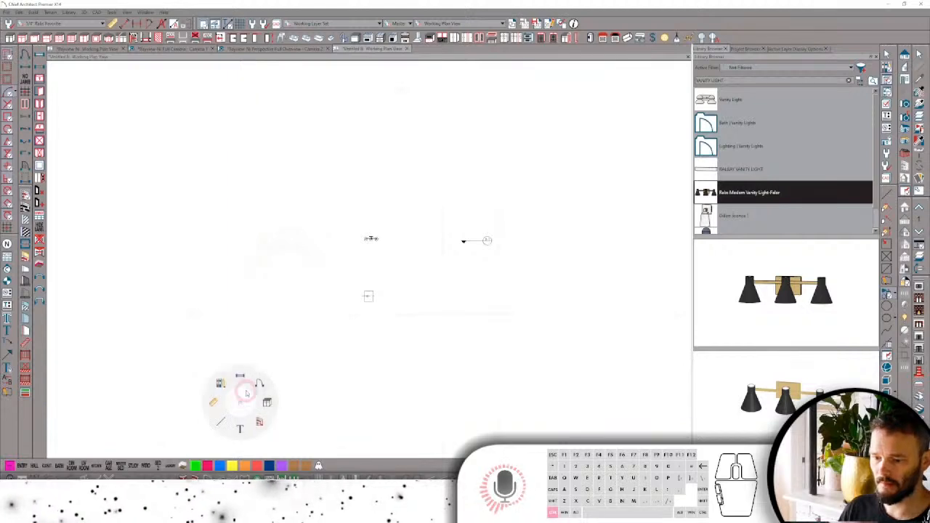
pyautogui.moveTo(274, 376); pyautogui.dragTo(323, 267)
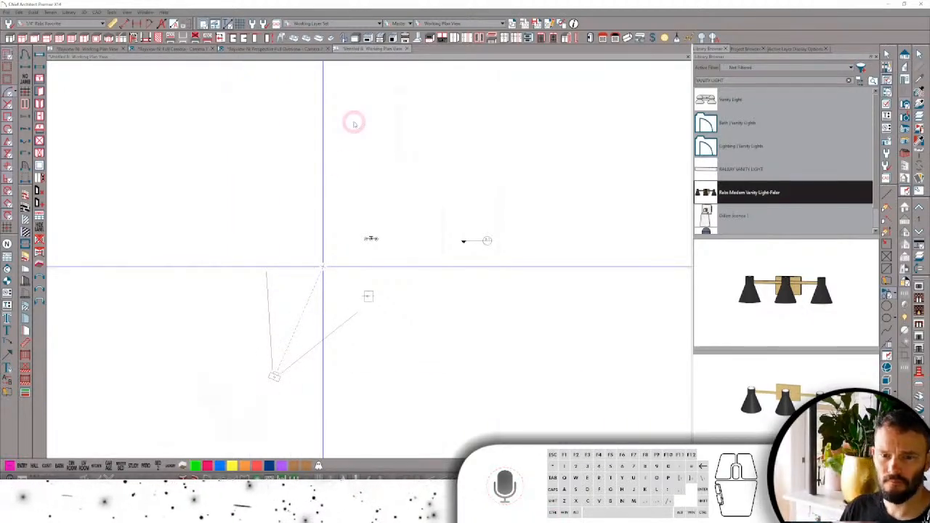
pyautogui.click(481, 136)
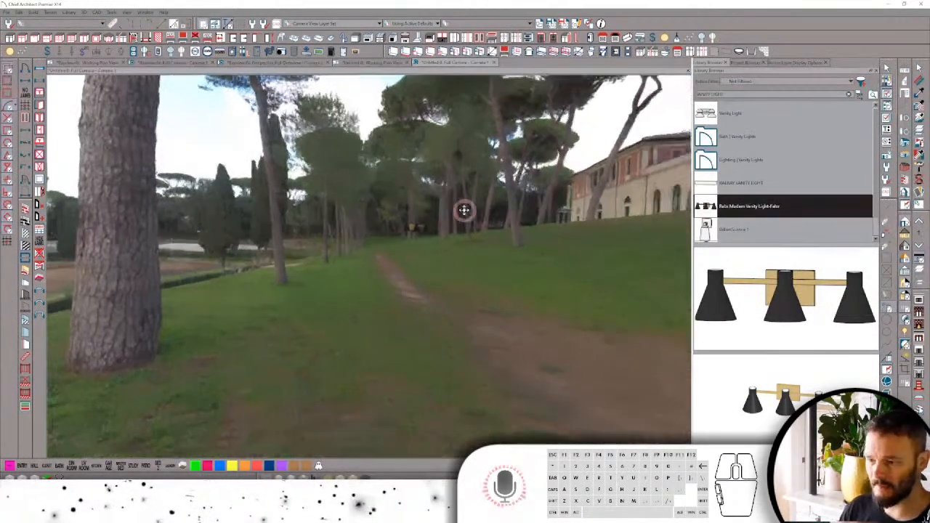
pyautogui.click(443, 236)
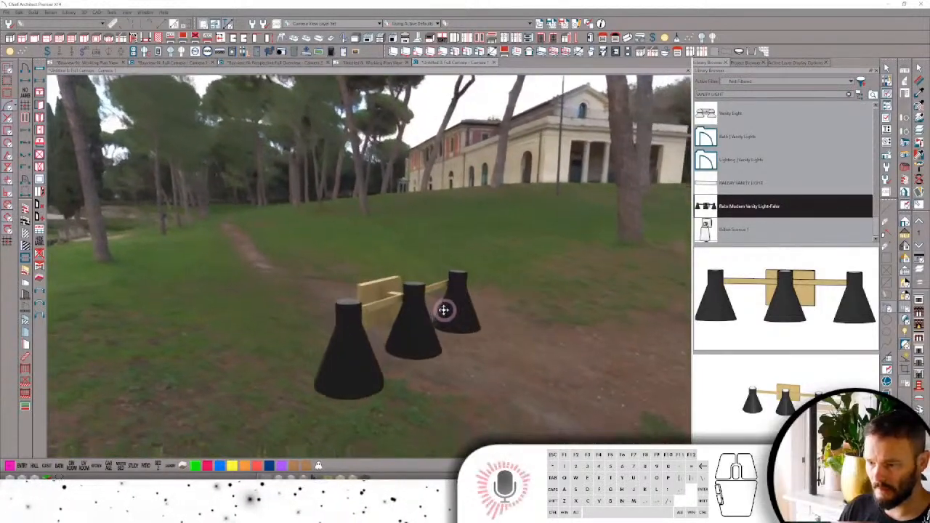
# Open the vanity light's symbol specification and review its placement, 3D geometry and smoothing angle settings.
pyautogui.press('space')
pyautogui.click(425, 332)
pyautogui.press('`')
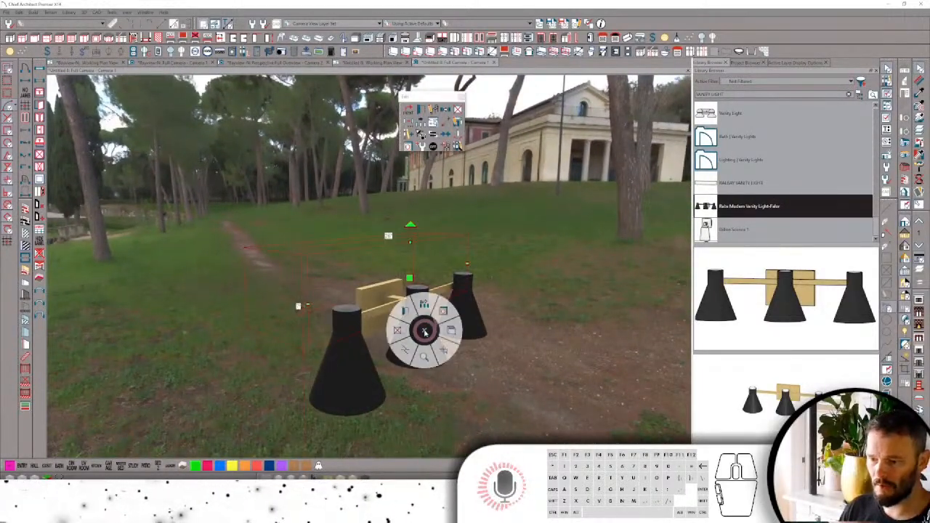
pyautogui.click(133, 171)
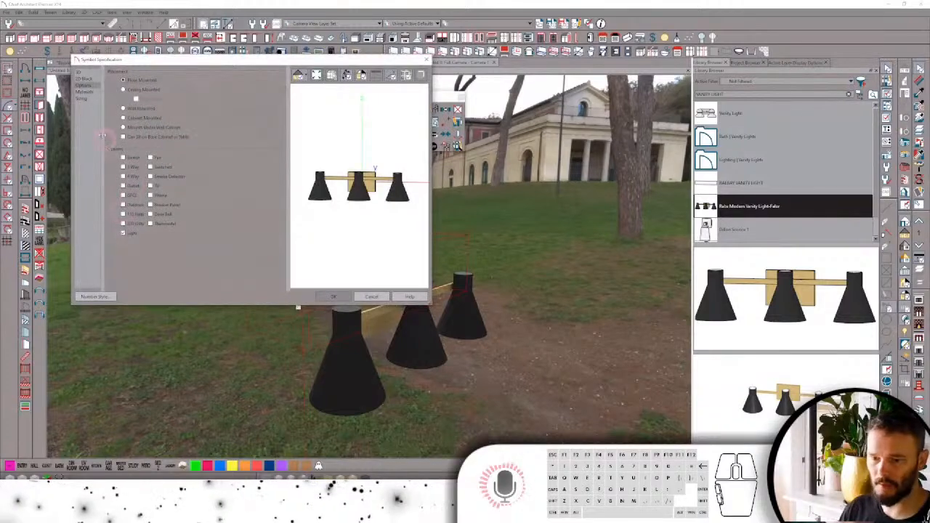
pyautogui.click(80, 72)
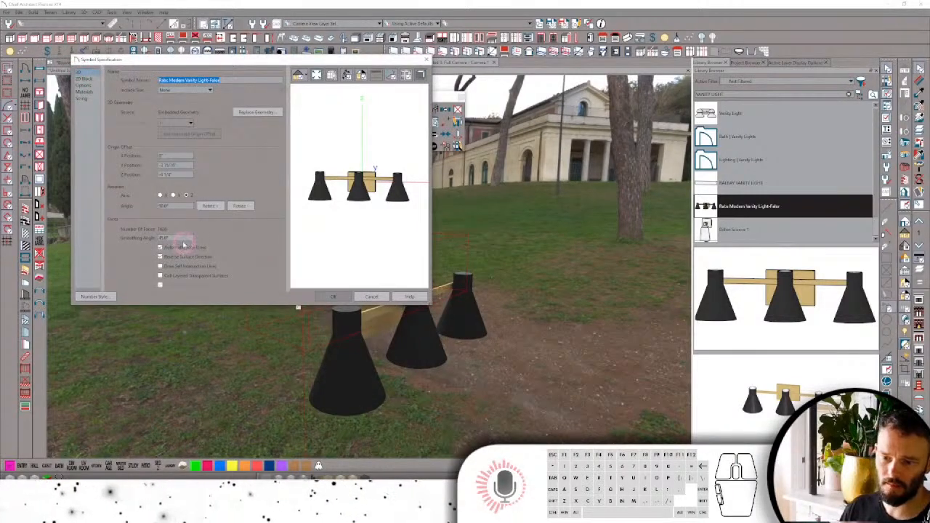
pyautogui.press('Return')
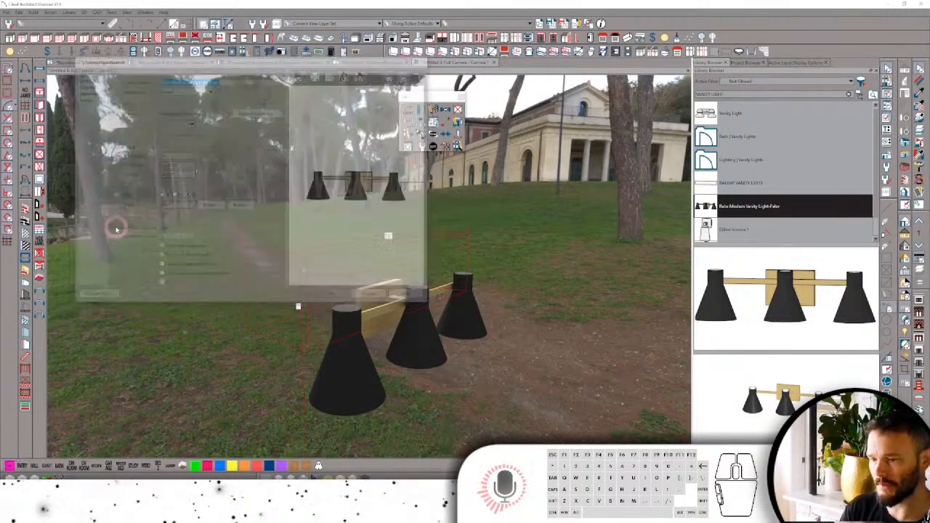
pyautogui.rightClick(116, 229)
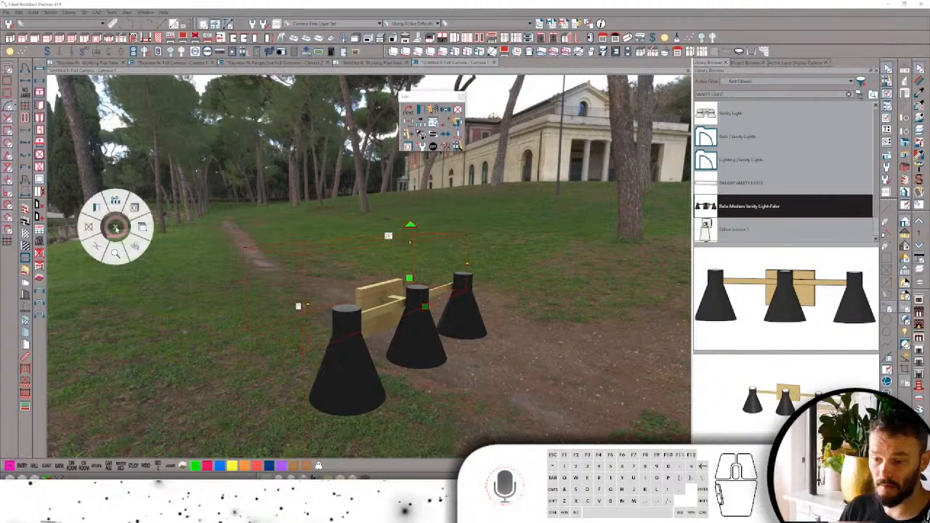
pyautogui.click(142, 226)
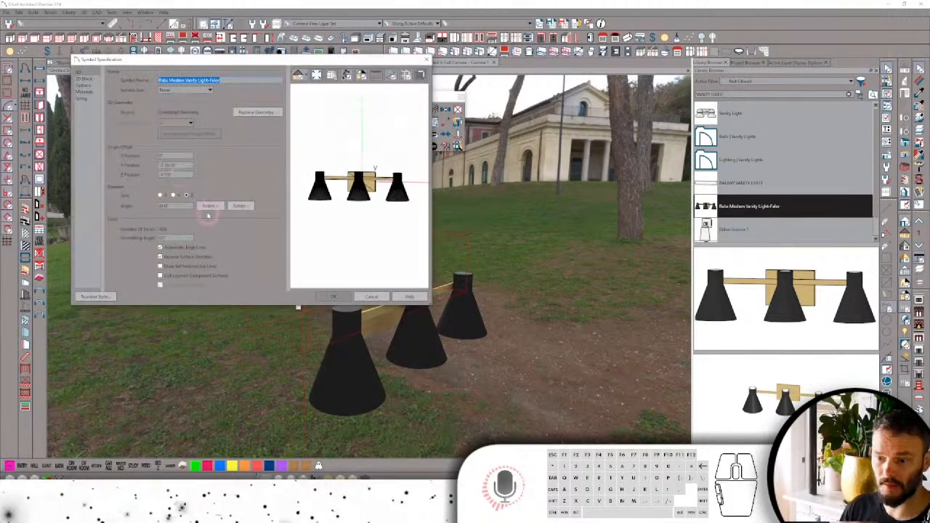
pyautogui.doubleClick(183, 237)
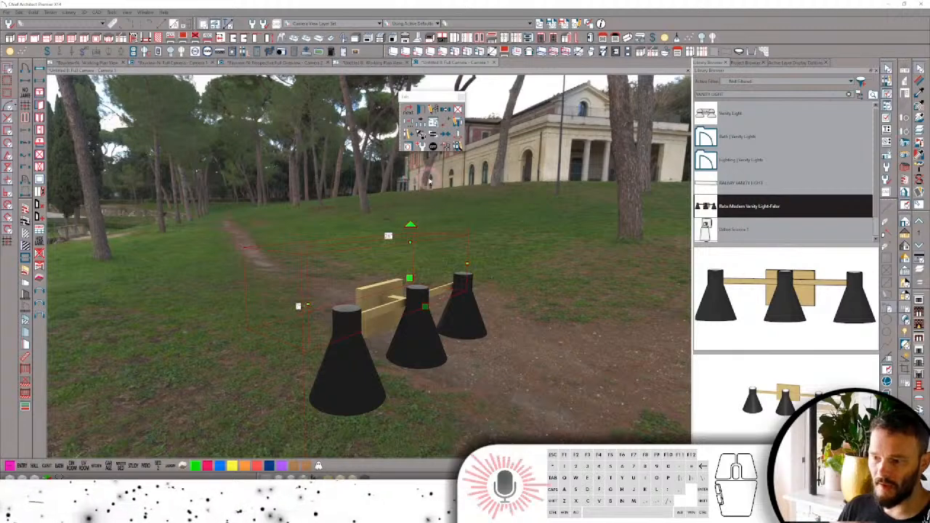
# Delete the front surfaces of the vanity light's gold back plate one face at a time.
pyautogui.click(476, 271)
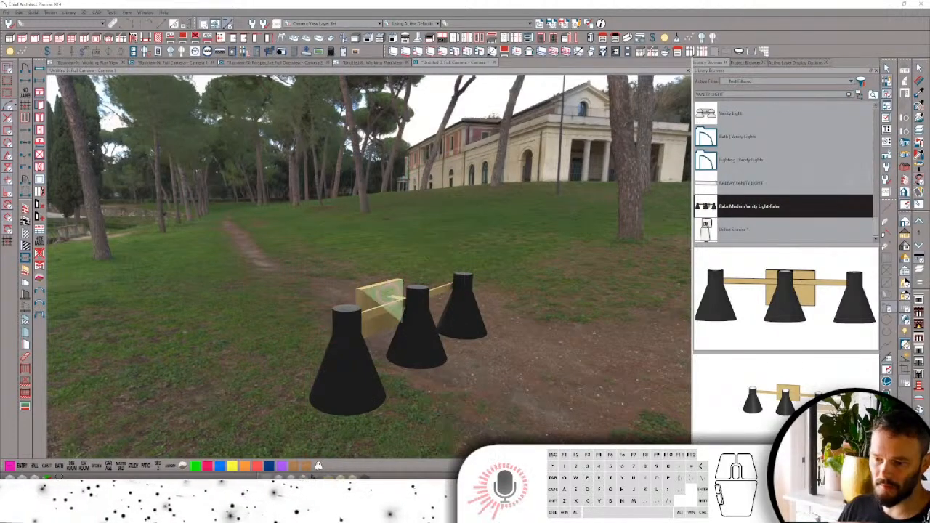
pyautogui.click(387, 294)
pyautogui.click(364, 303)
pyautogui.click(370, 301)
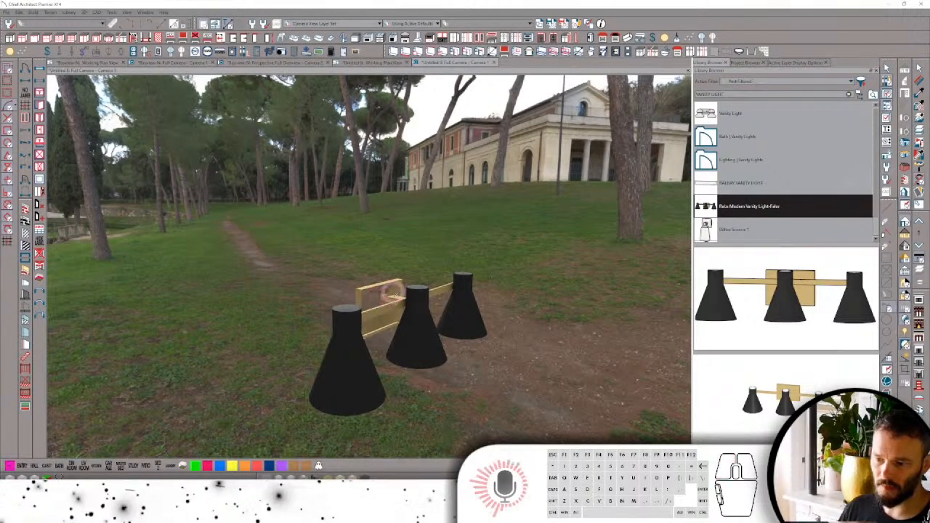
pyautogui.click(400, 290)
pyautogui.click(395, 300)
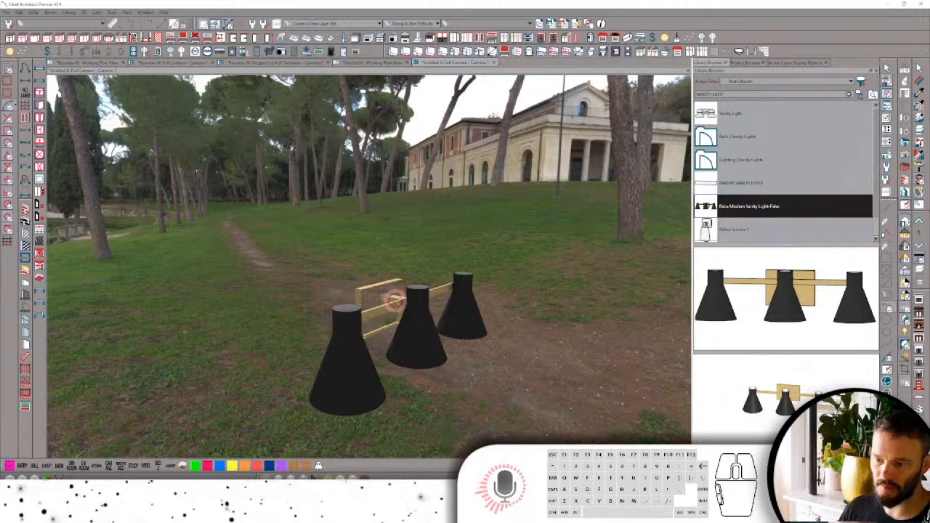
pyautogui.click(398, 299)
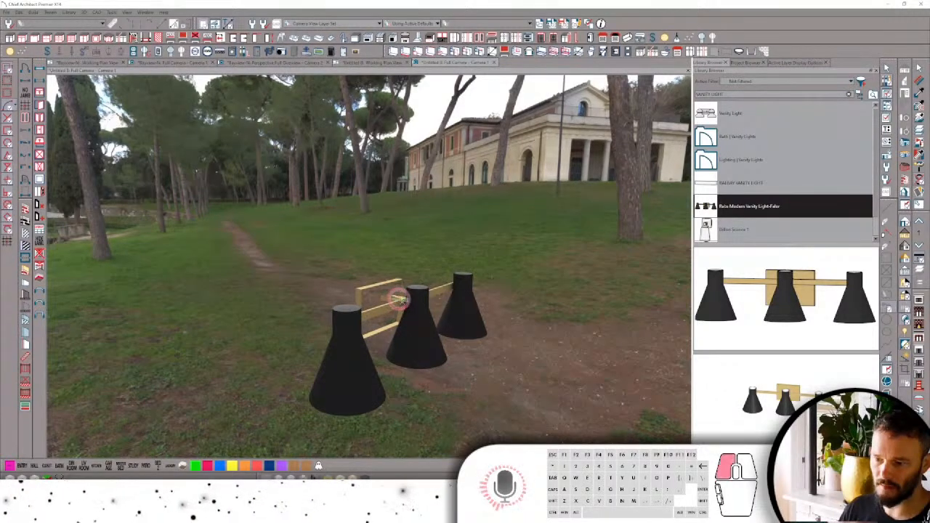
pyautogui.click(400, 298)
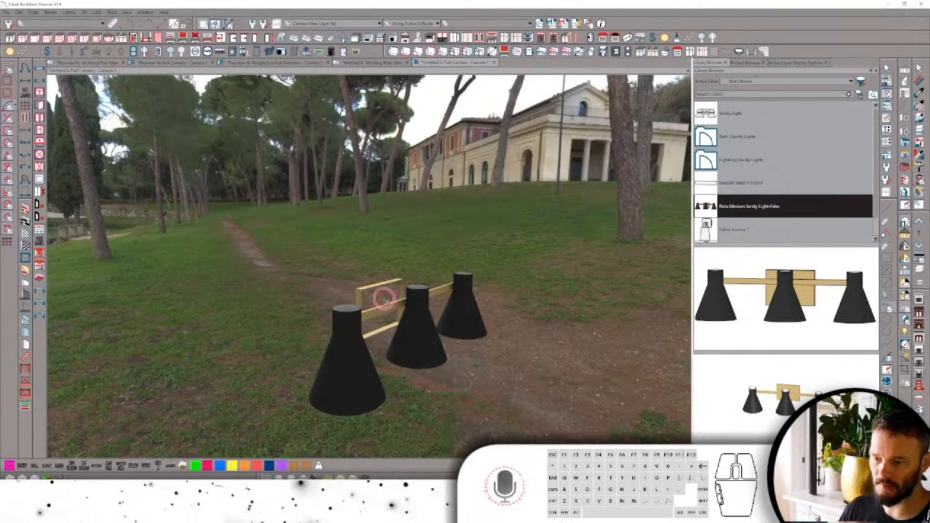
# Remove further faces along the upper edge and side of the gold back plate.
pyautogui.moveTo(385, 297); pyautogui.dragTo(425, 354, button='middle')
pyautogui.click(389, 345)
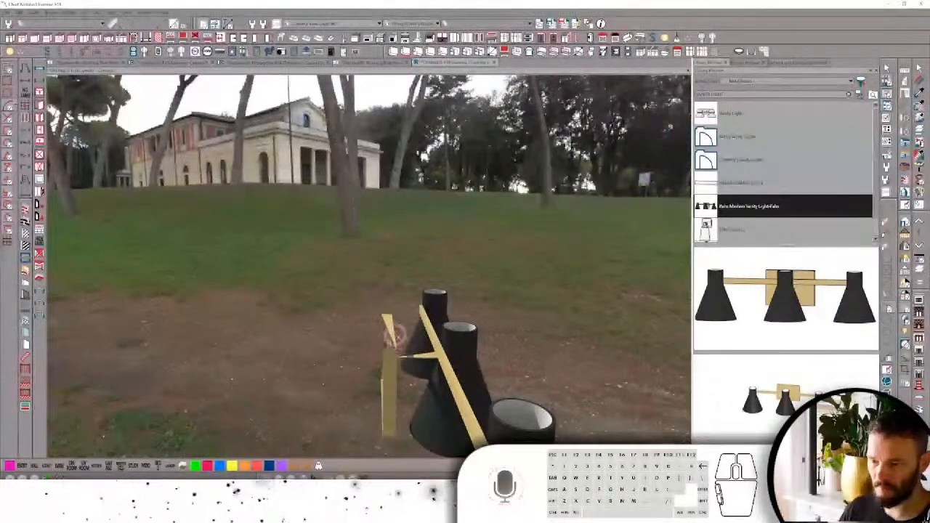
pyautogui.click(396, 333)
pyautogui.moveTo(417, 336); pyautogui.dragTo(307, 332, button='middle')
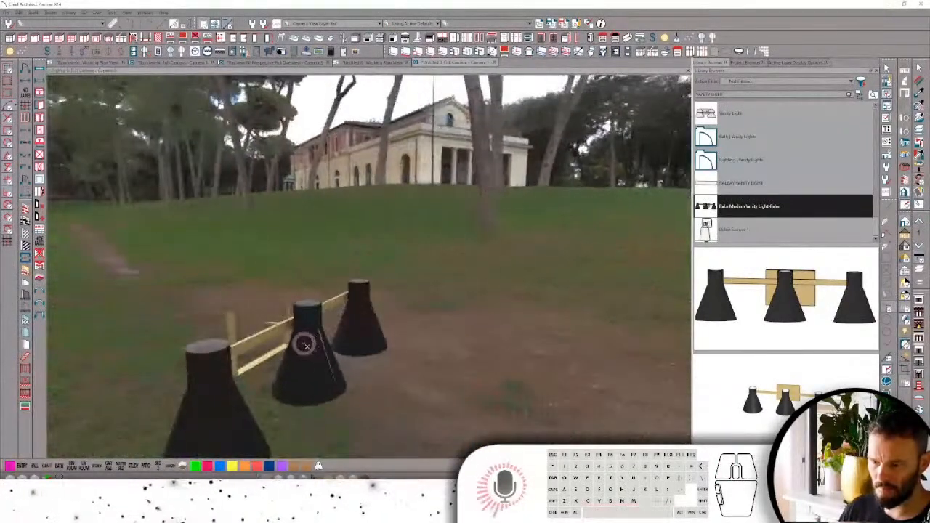
# Set the smoothing angle of the vanity light's symbol to 20 degrees.
pyautogui.click(315, 336)
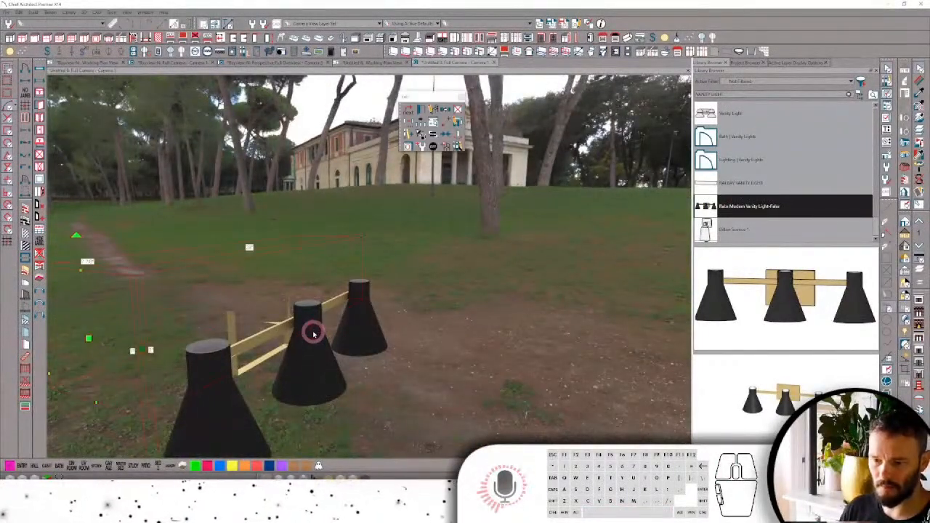
pyautogui.rightClick(313, 334)
pyautogui.click(294, 313)
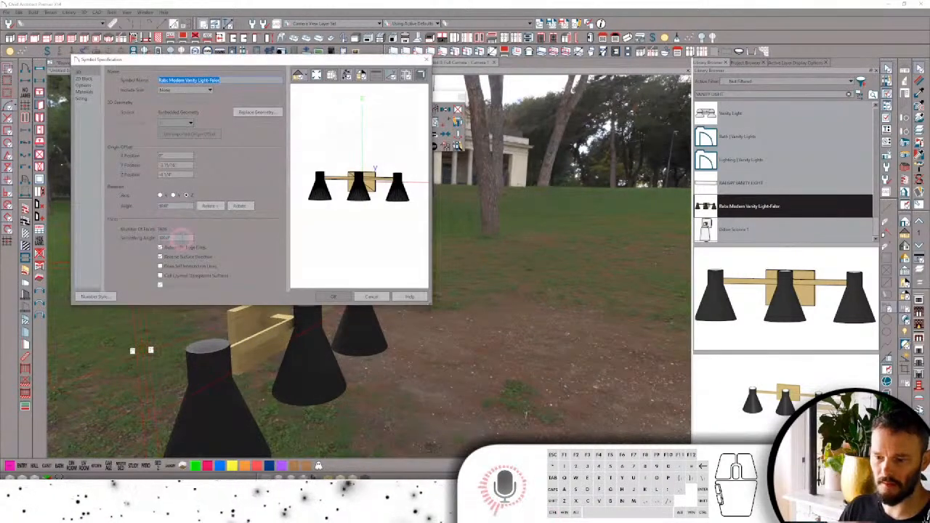
pyautogui.moveTo(182, 238); pyautogui.dragTo(122, 236)
pyautogui.write('20')
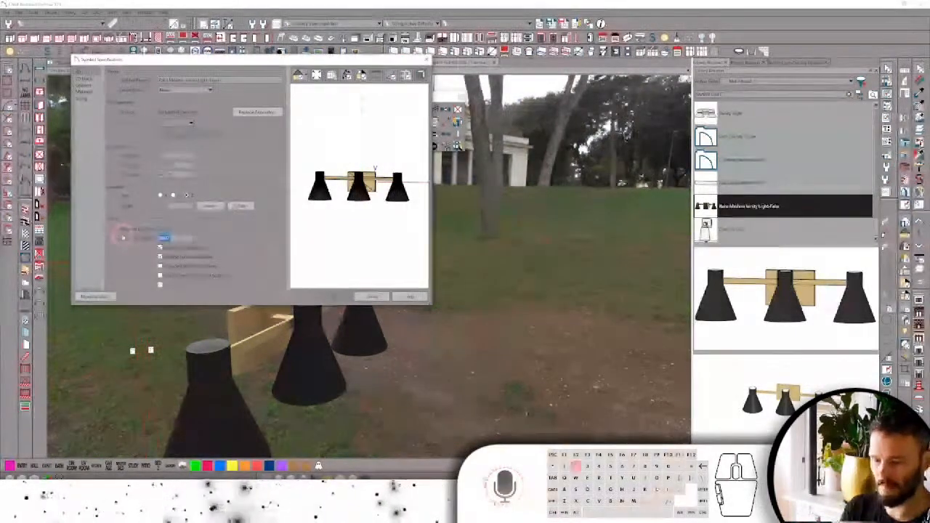
pyautogui.press('Return')
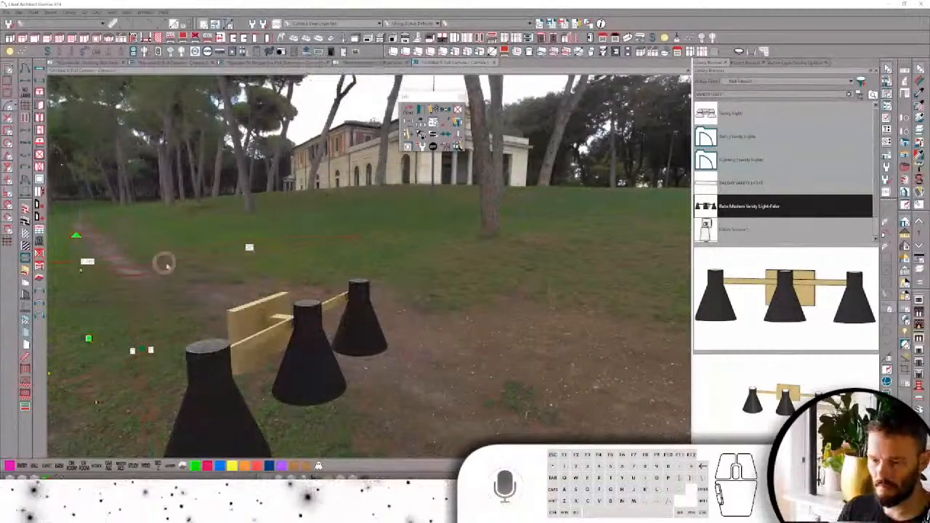
# Delete the surfaces of the vanity light's brass wall plate one triangle at a time.
pyautogui.moveTo(346, 318); pyautogui.dragTo(681, 320, button='middle')
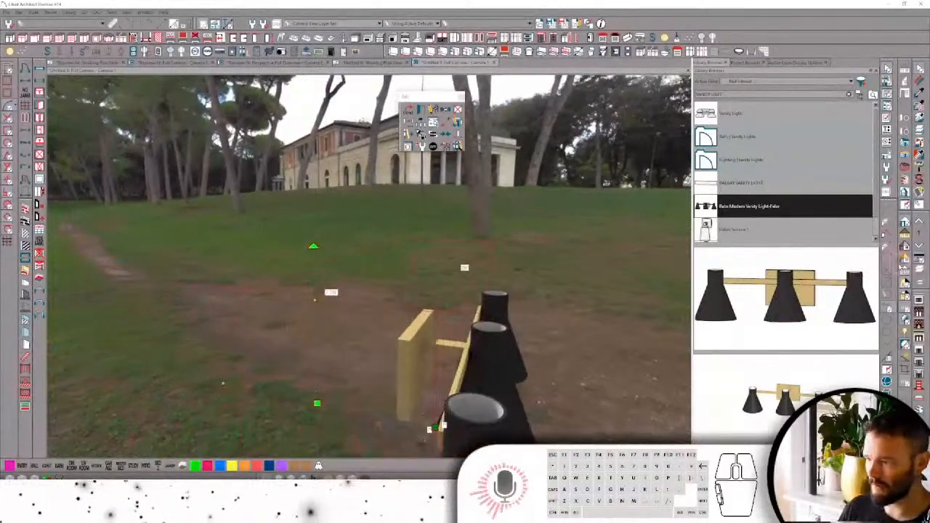
pyautogui.press('Escape')
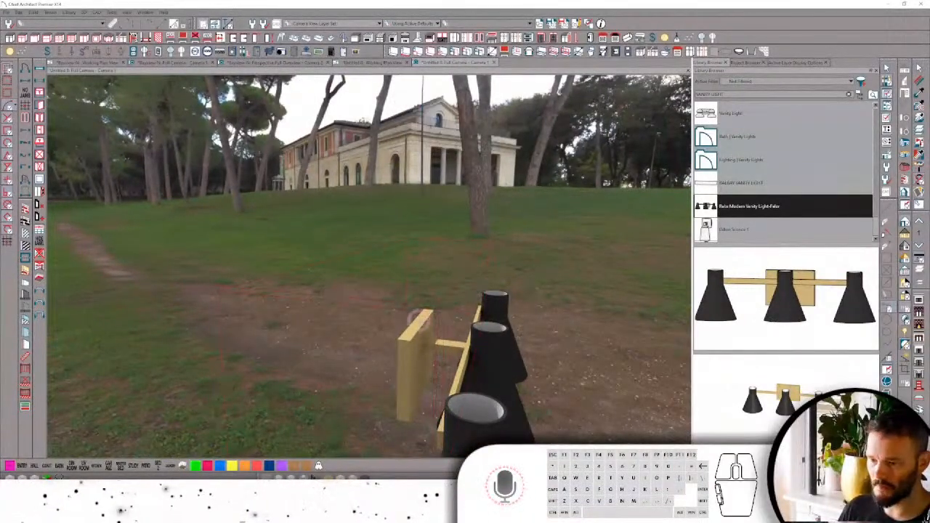
pyautogui.click(418, 329)
pyautogui.click(409, 326)
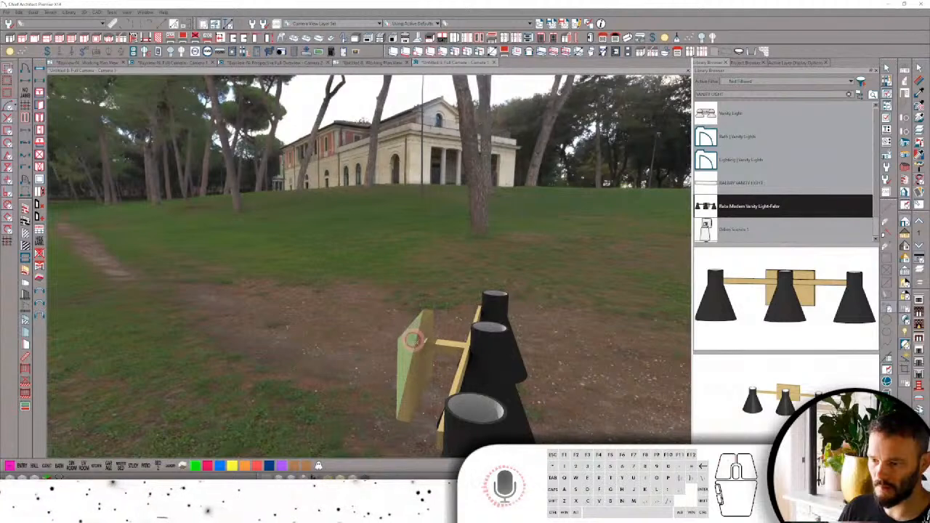
pyautogui.click(417, 337)
pyautogui.click(427, 361)
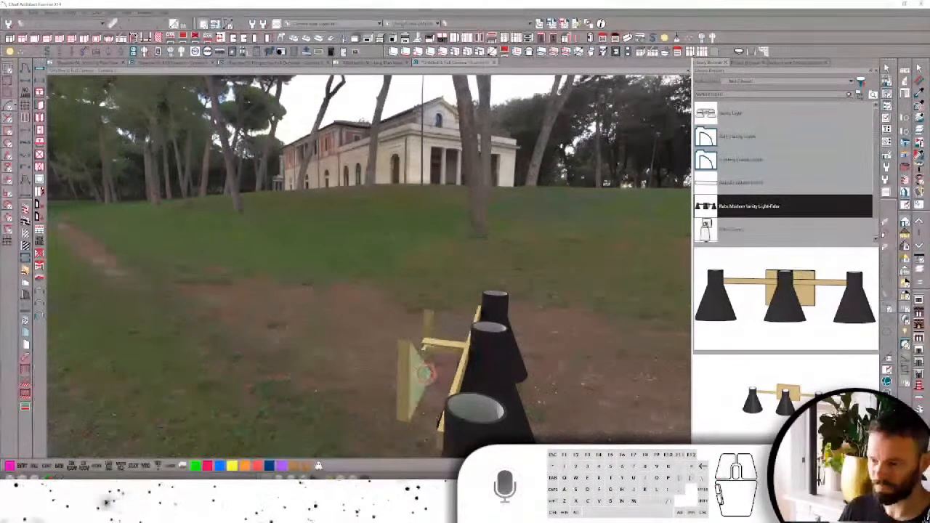
pyautogui.click(421, 381)
pyautogui.click(400, 404)
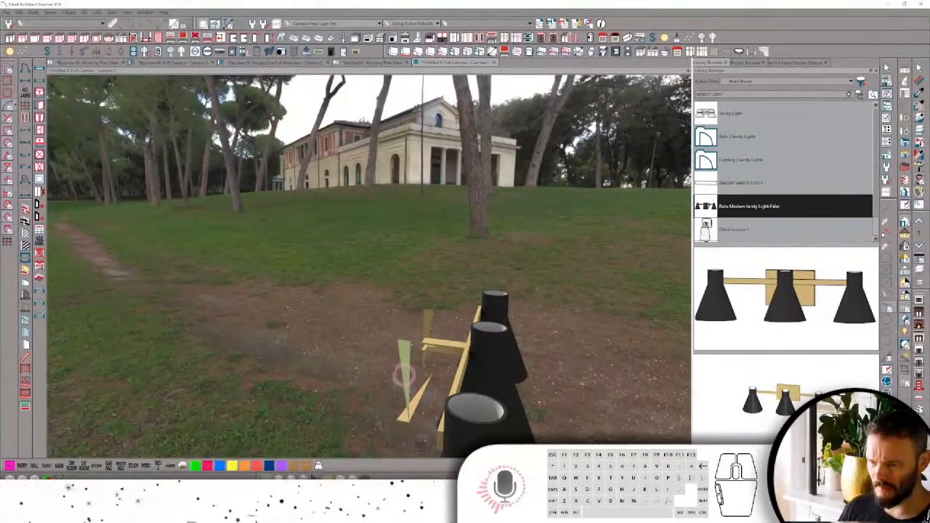
pyautogui.click(410, 399)
pyautogui.click(412, 404)
pyautogui.click(426, 322)
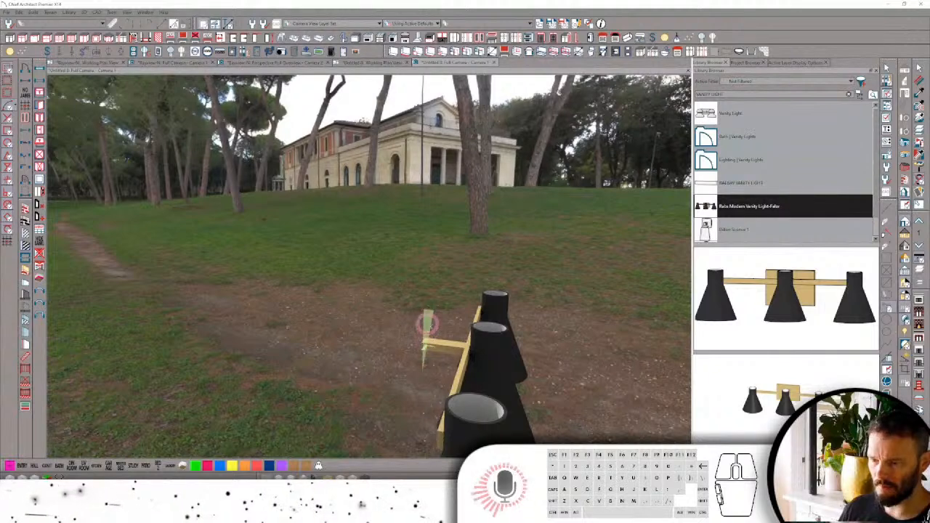
pyautogui.click(429, 344)
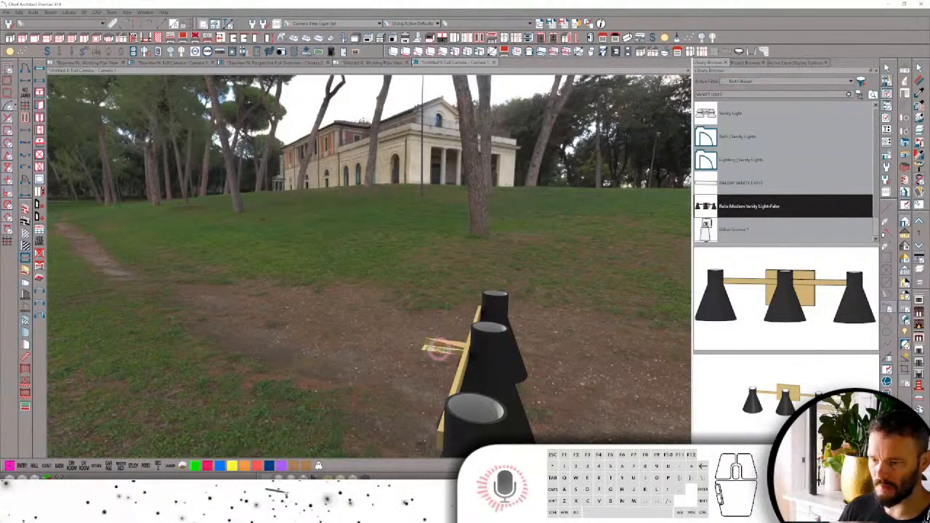
# Delete the surfaces of the short brass arm joining the wall plate to the crossbar.
pyautogui.click(436, 350)
pyautogui.click(447, 344)
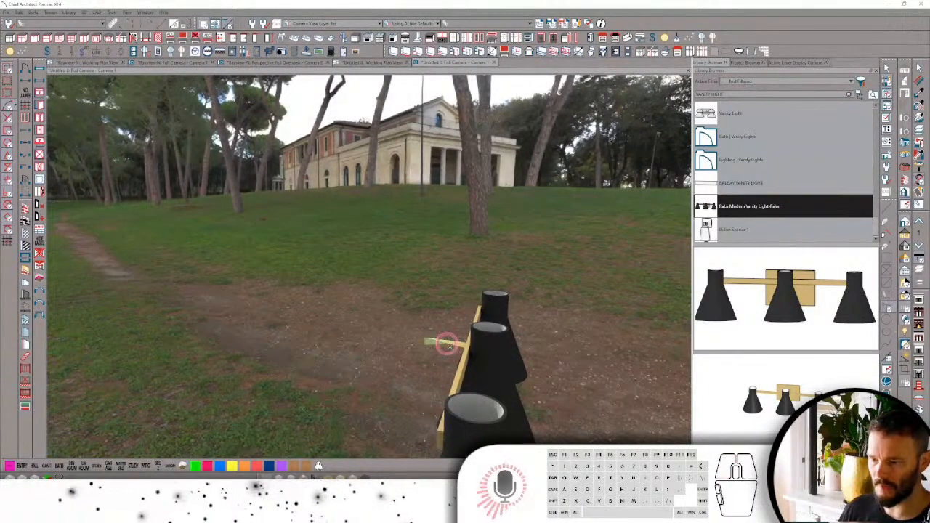
pyautogui.click(456, 346)
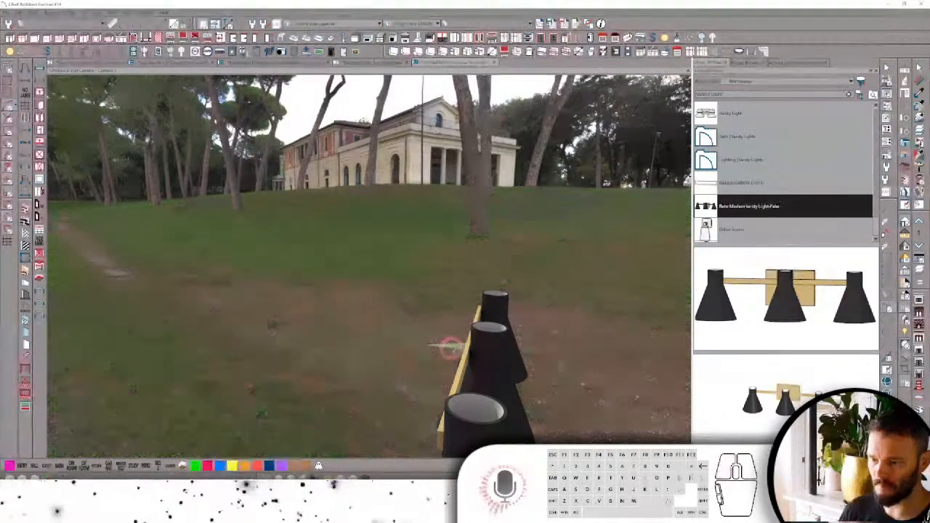
# Restore the vanity light's deleted surfaces by opening its specification and closing it without changes.
pyautogui.moveTo(449, 348); pyautogui.dragTo(421, 333, button='middle')
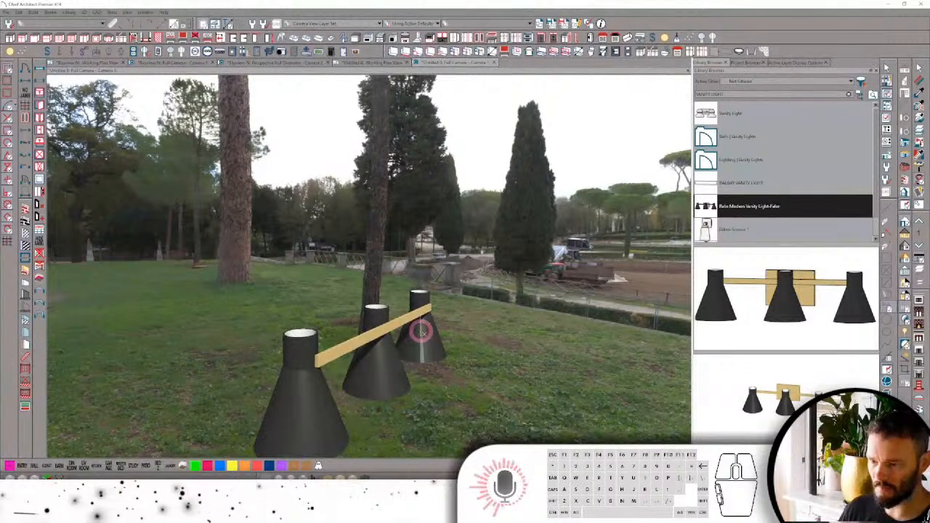
pyautogui.click(433, 348)
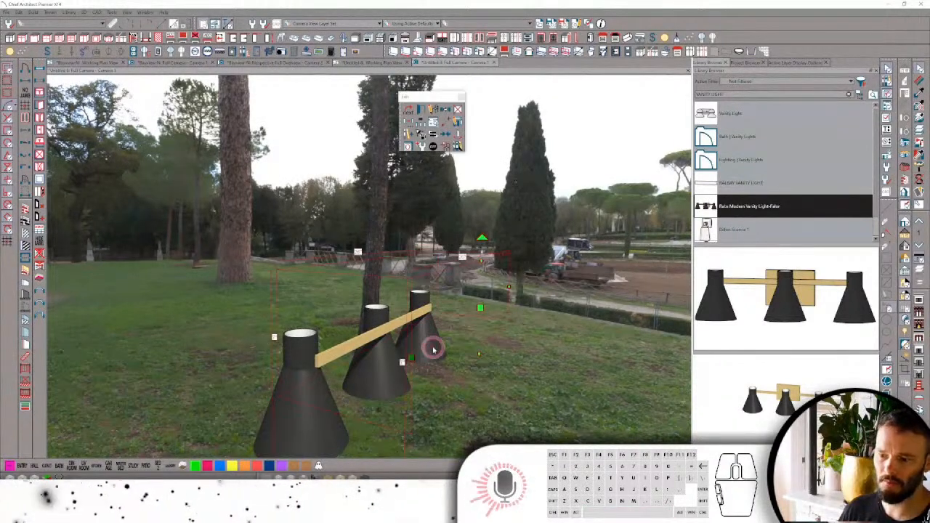
pyautogui.doubleClick(432, 348)
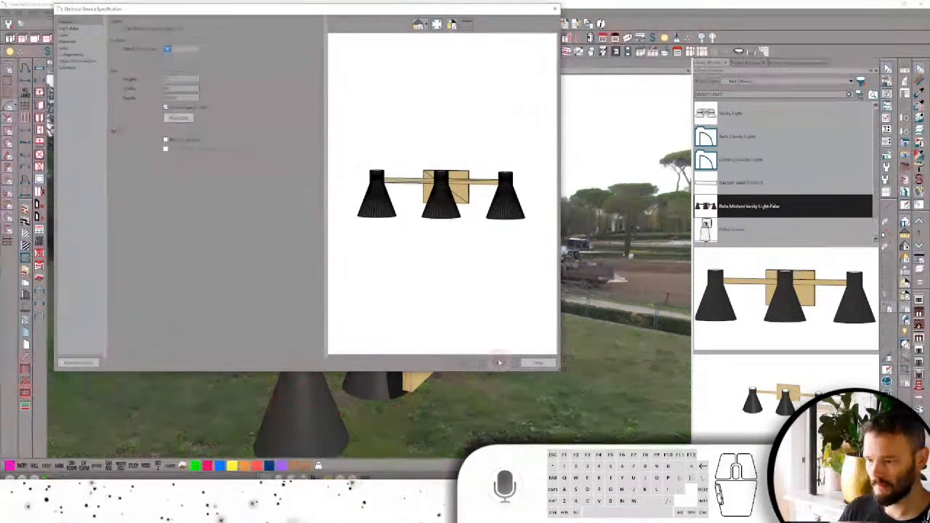
pyautogui.click(499, 362)
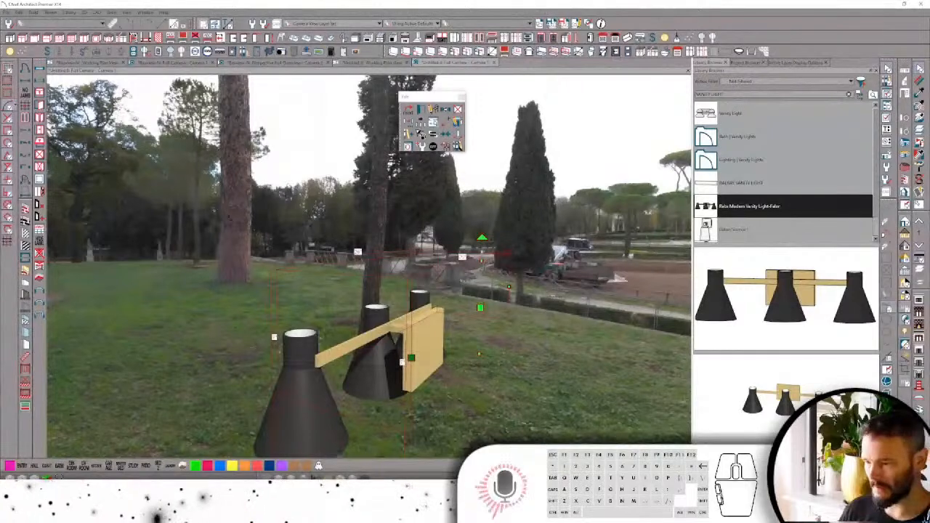
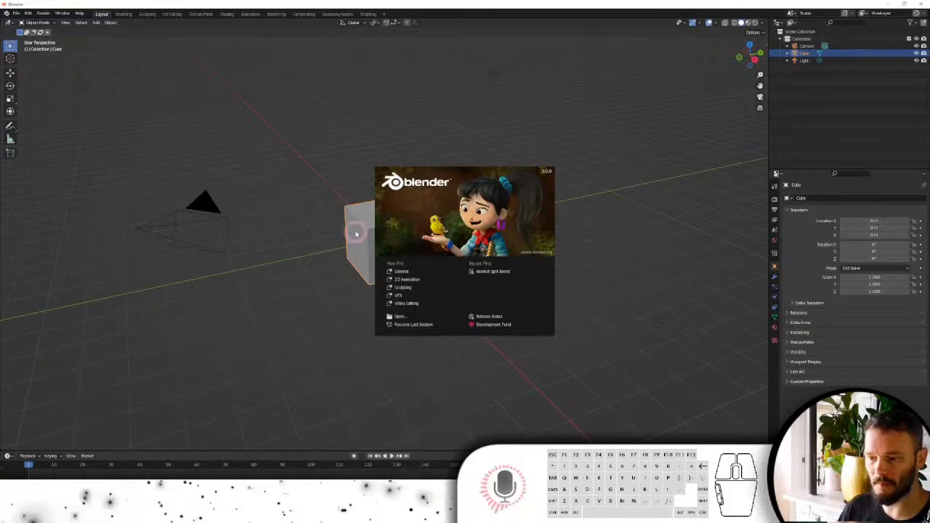
# Switch to Blender, dismiss the splash screen and delete the default cube from the scene.
pyautogui.click(356, 232)
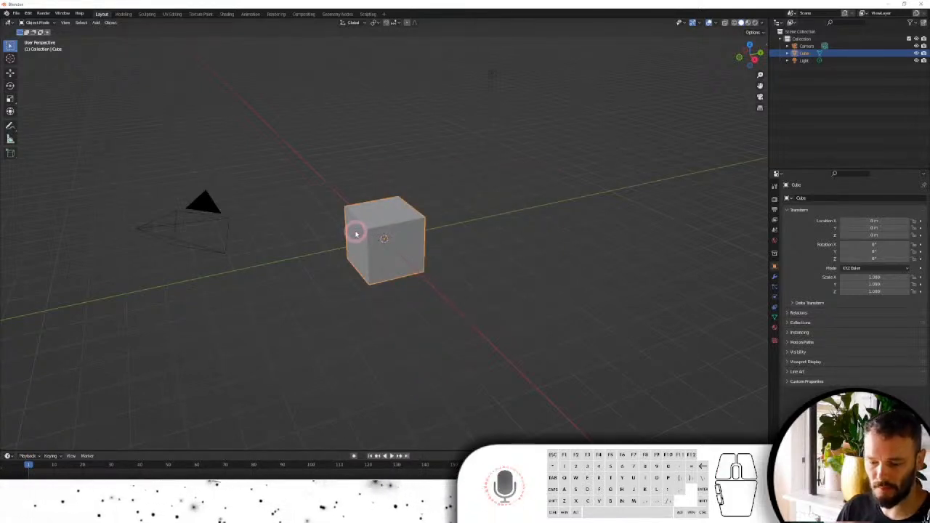
pyautogui.press('x')
pyautogui.click(349, 232)
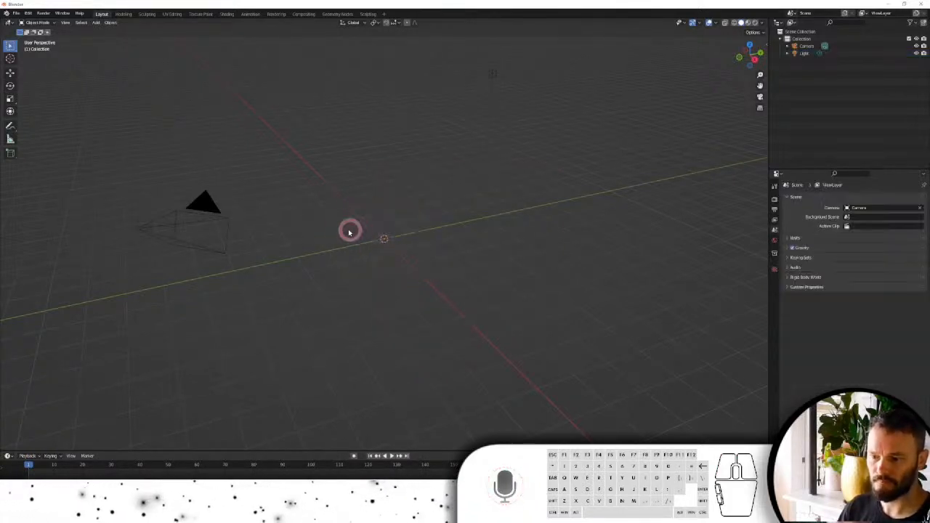
pyautogui.click(16, 13)
pyautogui.moveTo(40, 115)
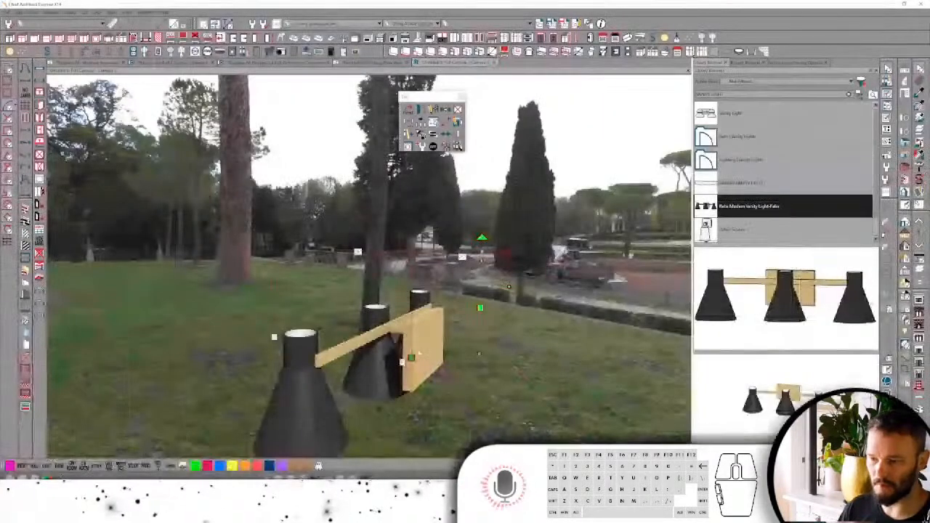
# Switch to Chief Architect and export the vanity light as a COLLADA (DAE) model named VANITY LIGHT in the Send and Delete folder.
pyautogui.moveTo(356, 349); pyautogui.dragTo(166, 184)
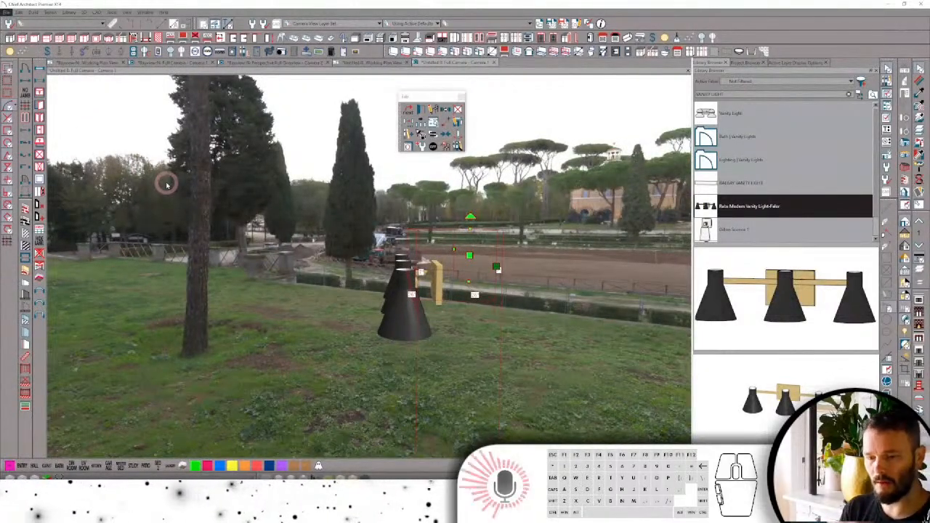
pyautogui.hotkey('alt', 'f')
pyautogui.press('e')
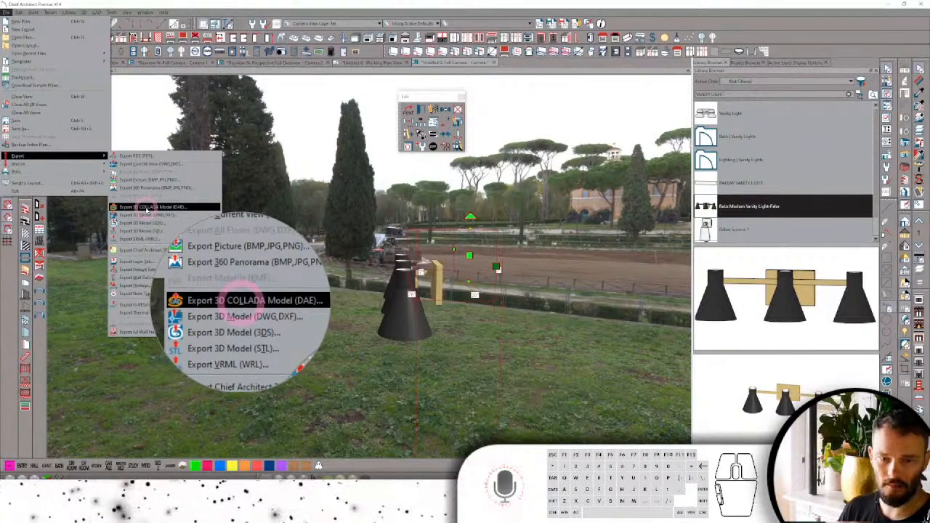
pyautogui.click(145, 207)
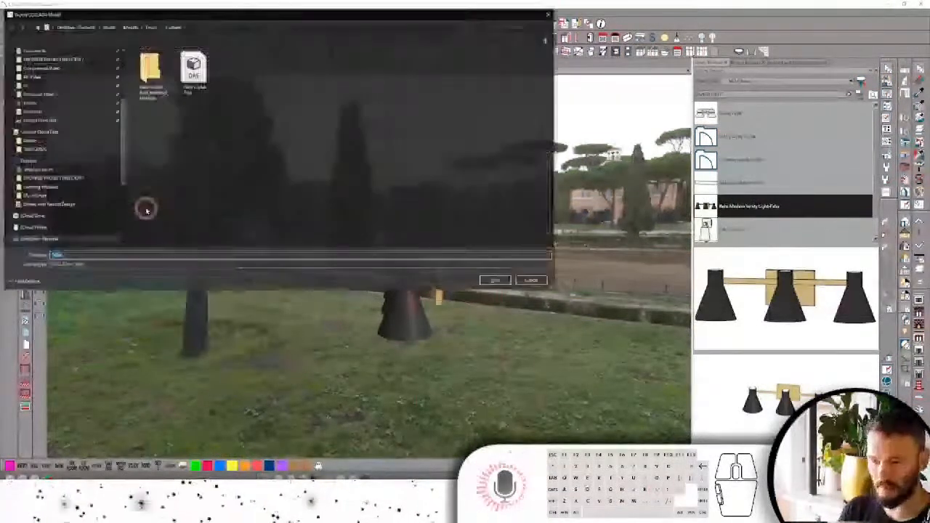
pyautogui.scroll(2, 47, 89)
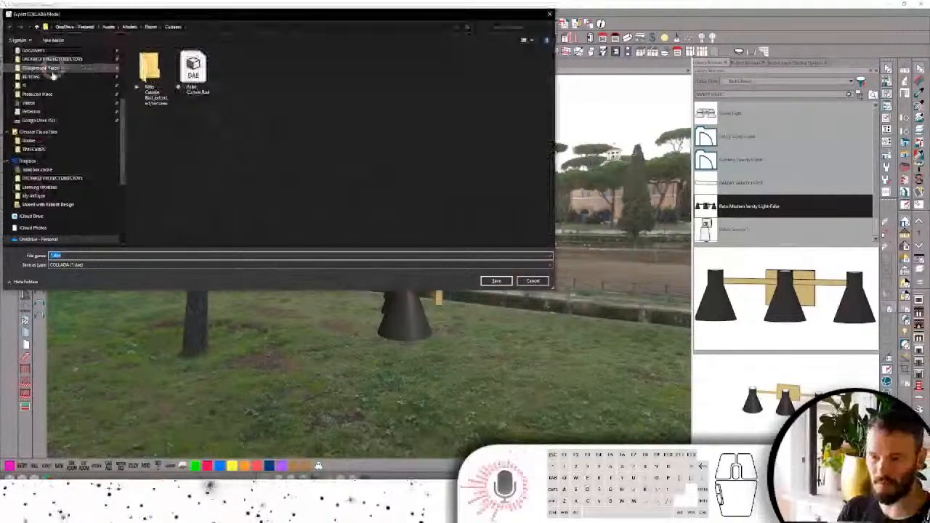
pyautogui.scroll(4, 47, 88)
pyautogui.click(42, 108)
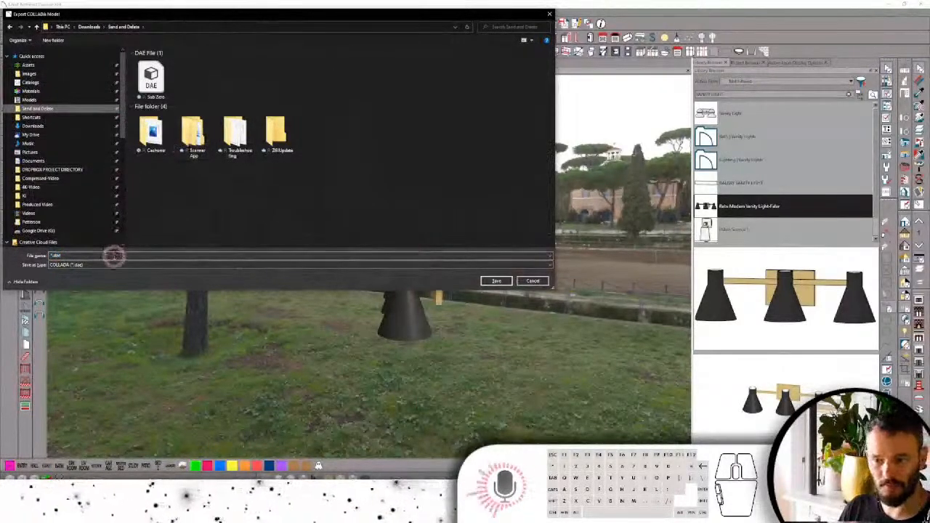
pyautogui.click(115, 256)
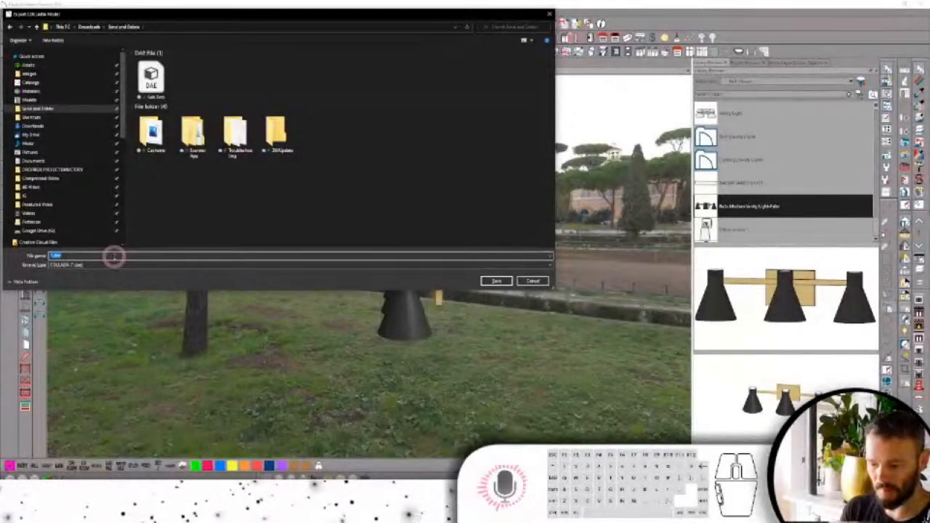
pyautogui.write('vani')
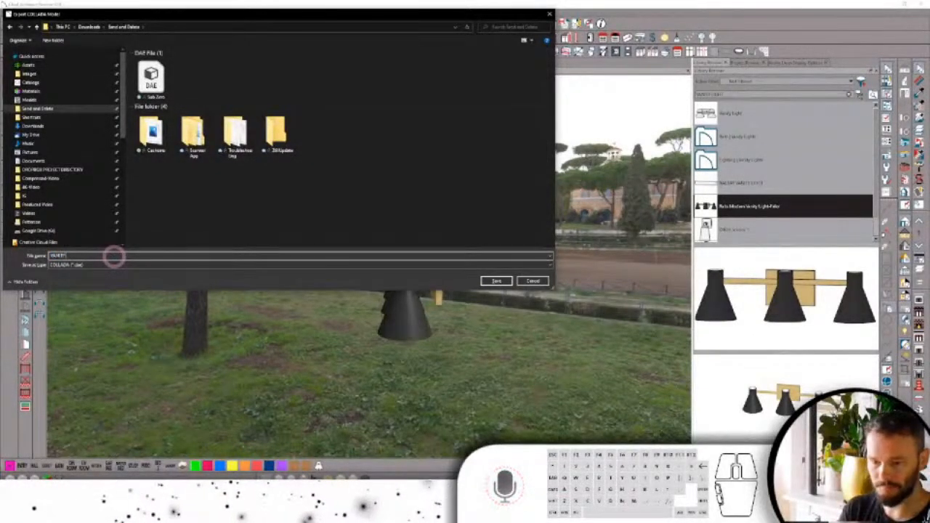
pyautogui.press('Return')
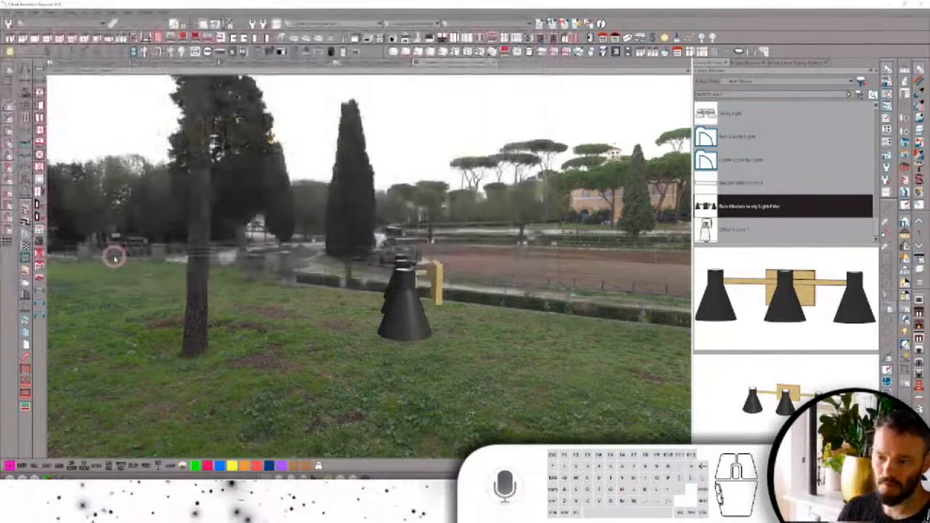
# Switch to Blender and import the COLLADA file VANITY LIGHT.dae from the Send and Delete folder.
pyautogui.hotkey('alt', 'Tab')
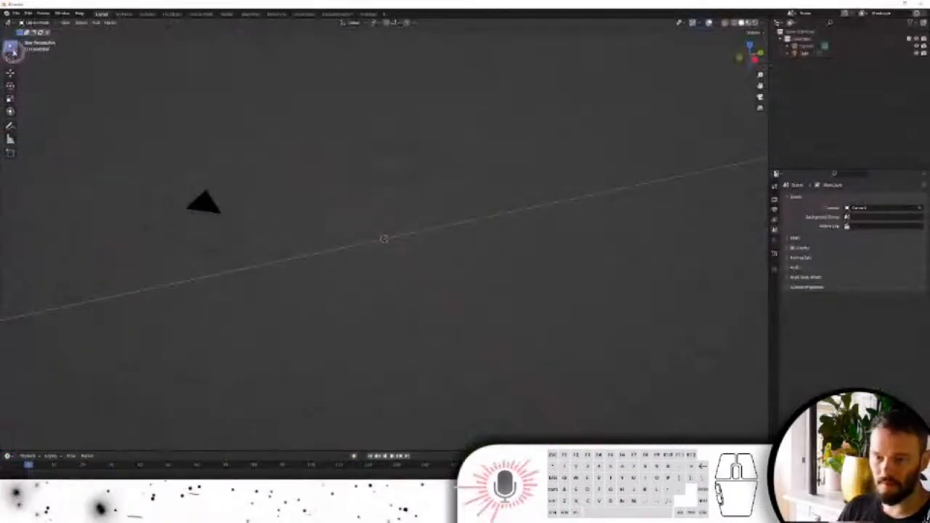
pyautogui.click(15, 13)
pyautogui.moveTo(37, 111)
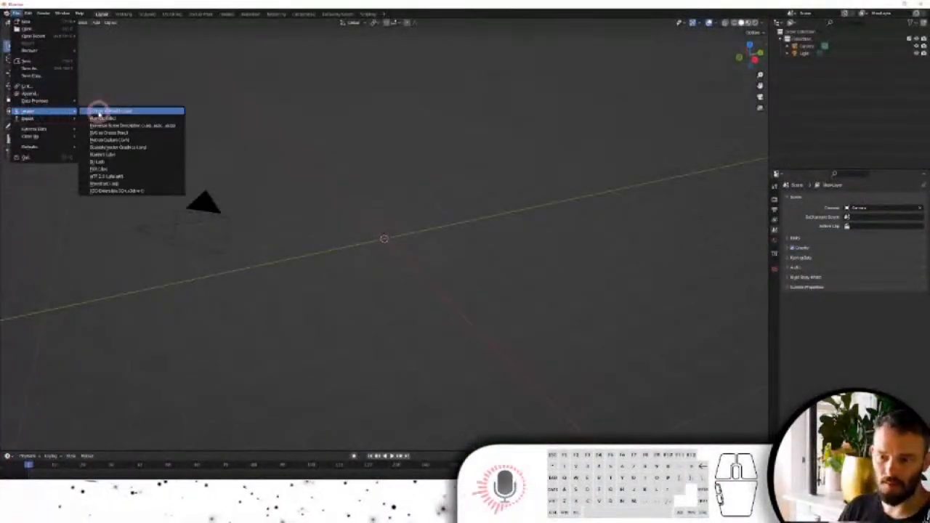
pyautogui.click(122, 114)
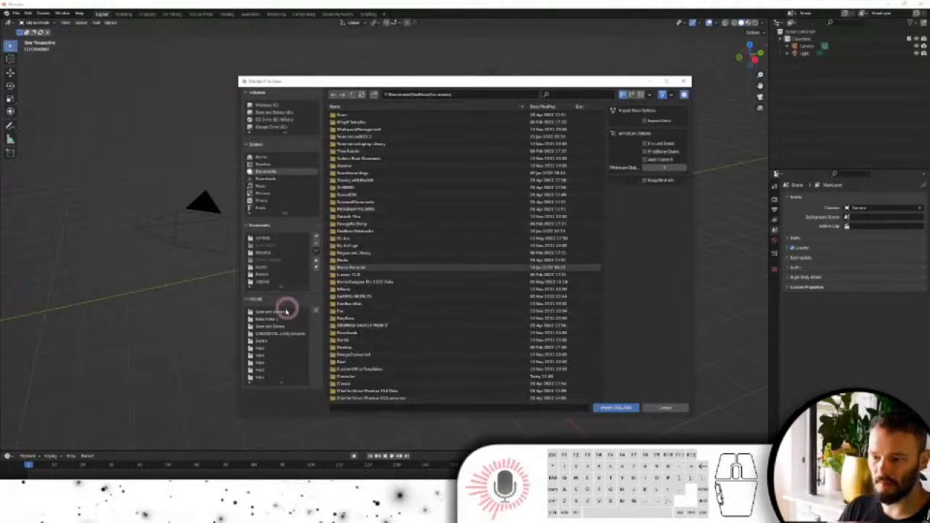
pyautogui.click(278, 311)
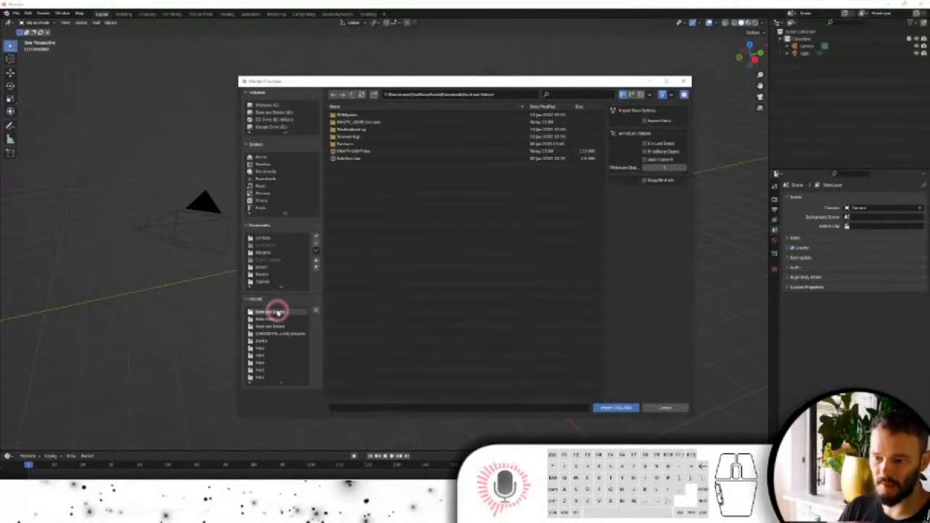
pyautogui.doubleClick(355, 152)
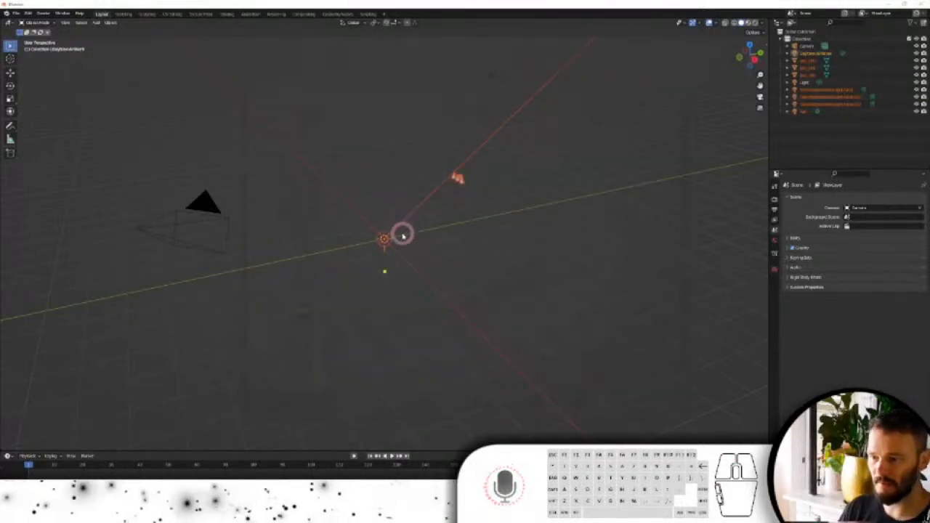
pyautogui.scroll(7, 398, 236)
pyautogui.scroll(-2, 453, 190)
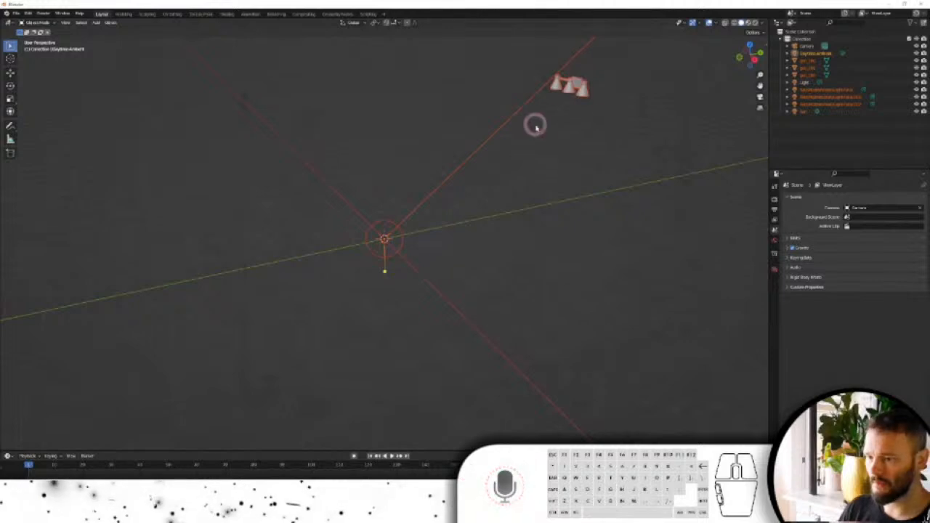
# Move the imported vanity light objects about 2.63 m along negative Y and about 1.78 m down, to the world origin.
pyautogui.moveTo(529, 108); pyautogui.dragTo(298, 112, button='middle')
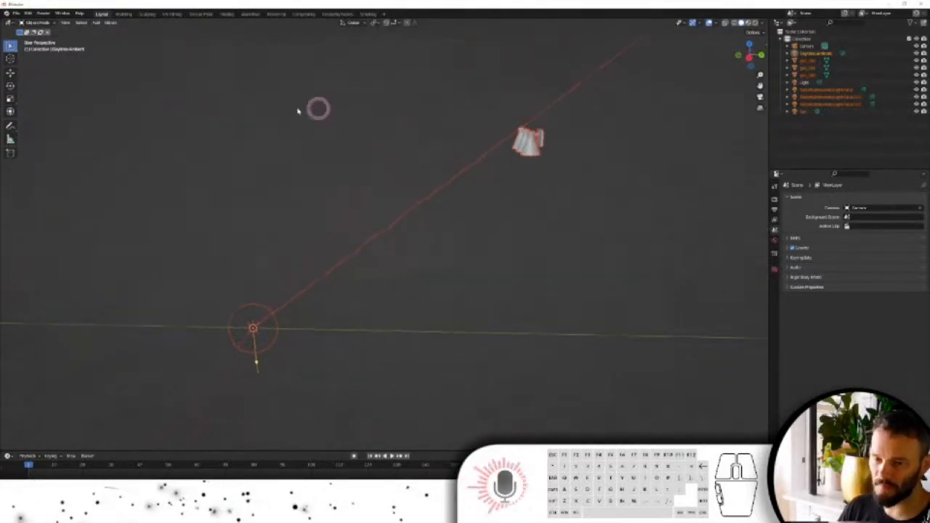
pyautogui.click(11, 74)
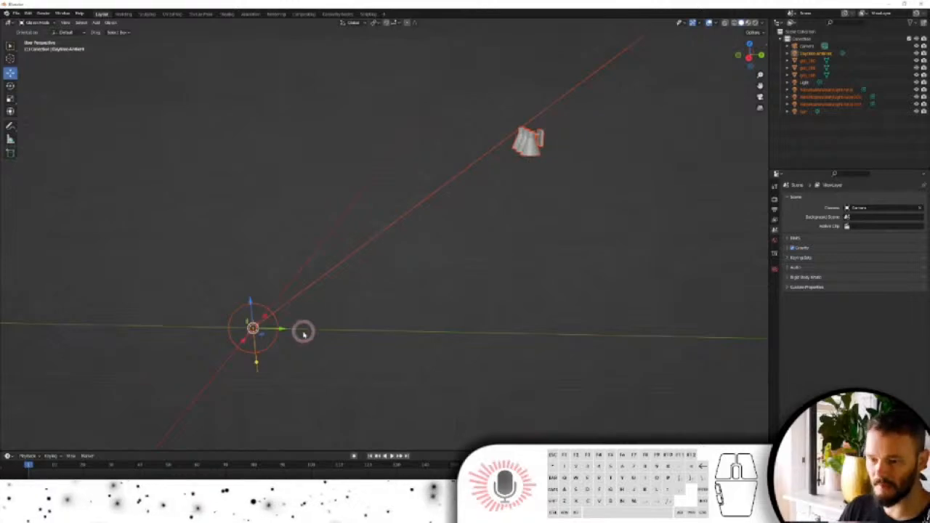
pyautogui.moveTo(284, 330); pyautogui.dragTo(48, 313)
pyautogui.moveTo(135, 307); pyautogui.dragTo(138, 307, button='middle')
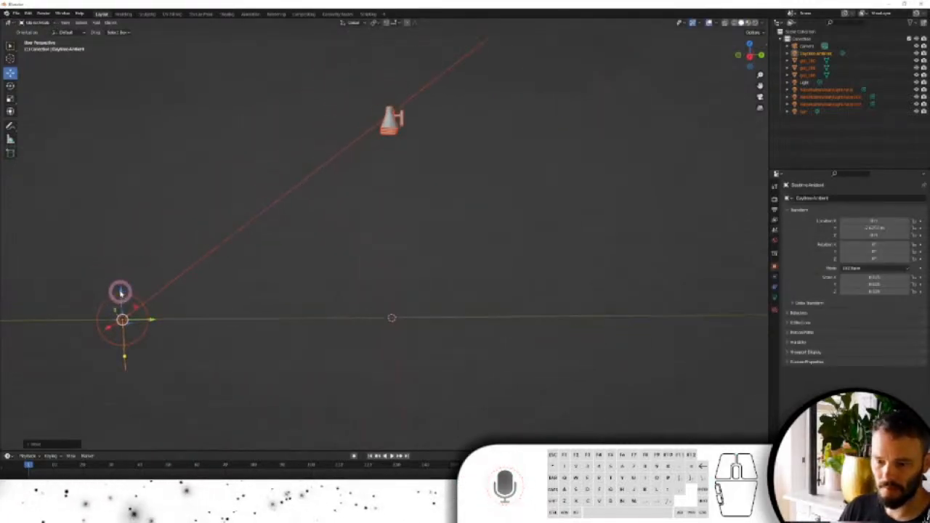
pyautogui.press('g')
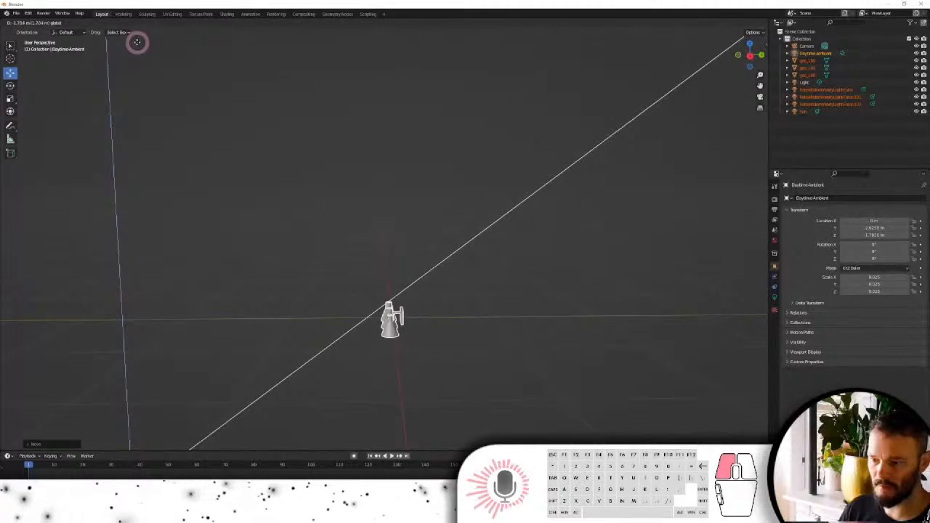
pyautogui.moveTo(433, 277); pyautogui.dragTo(748, 87, button='middle')
# Delete the mesh that forms the vanity light's wall bracket and arm, leaving the three shades.
pyautogui.click(827, 57)
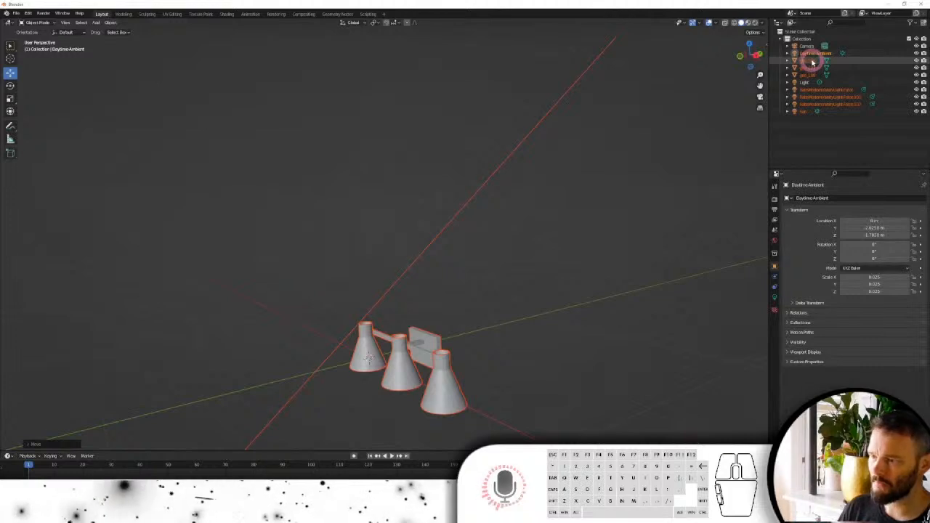
pyautogui.click(804, 61)
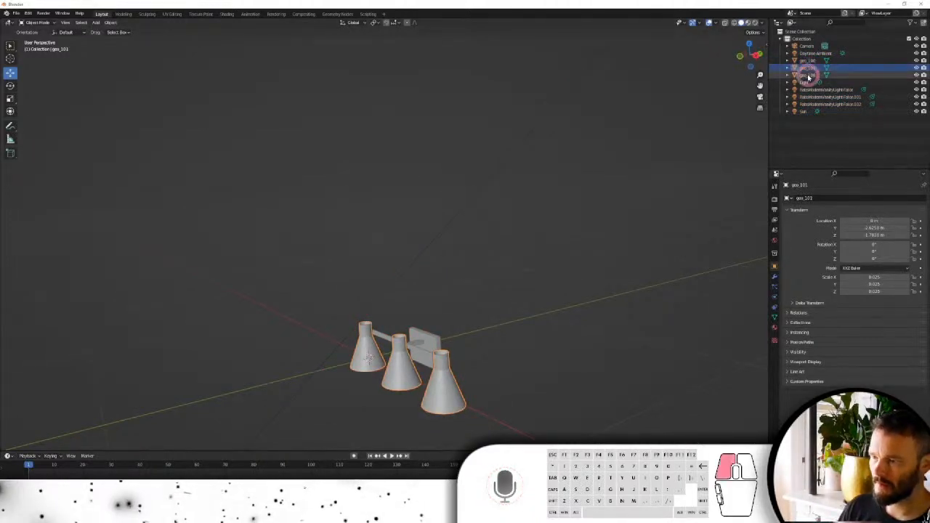
pyautogui.rightClick(809, 77)
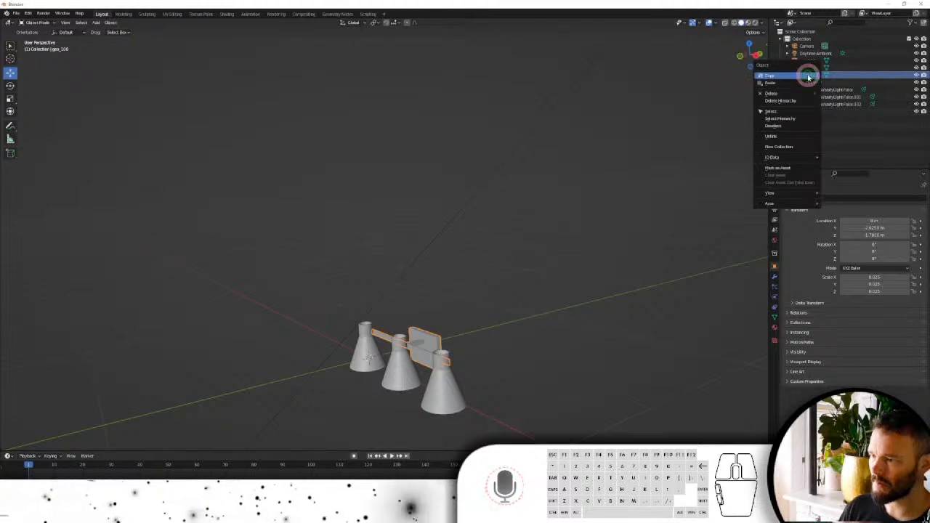
pyautogui.click(796, 95)
pyautogui.click(808, 75)
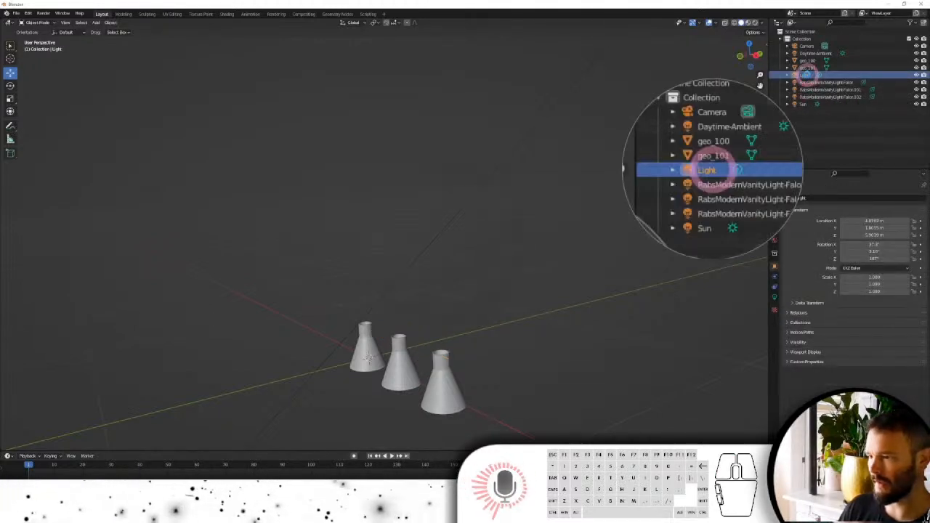
pyautogui.press('F12')
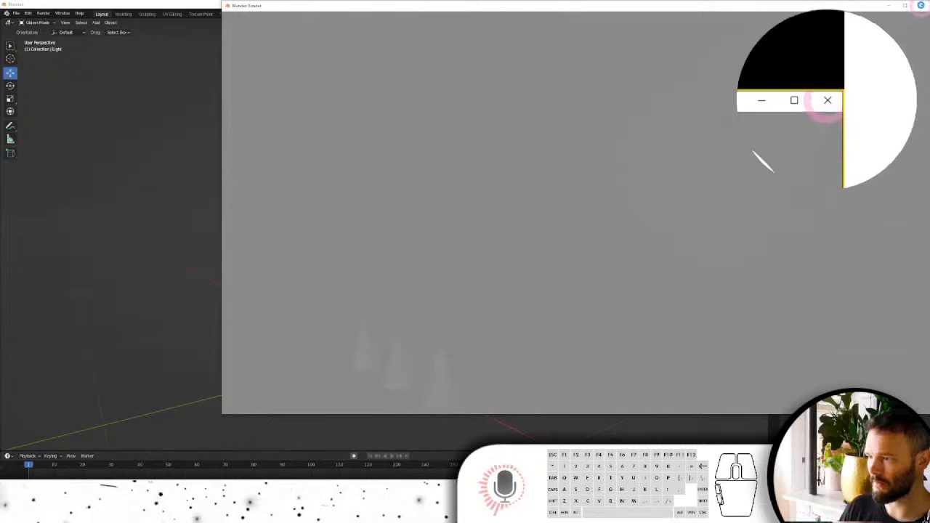
pyautogui.click(682, 8)
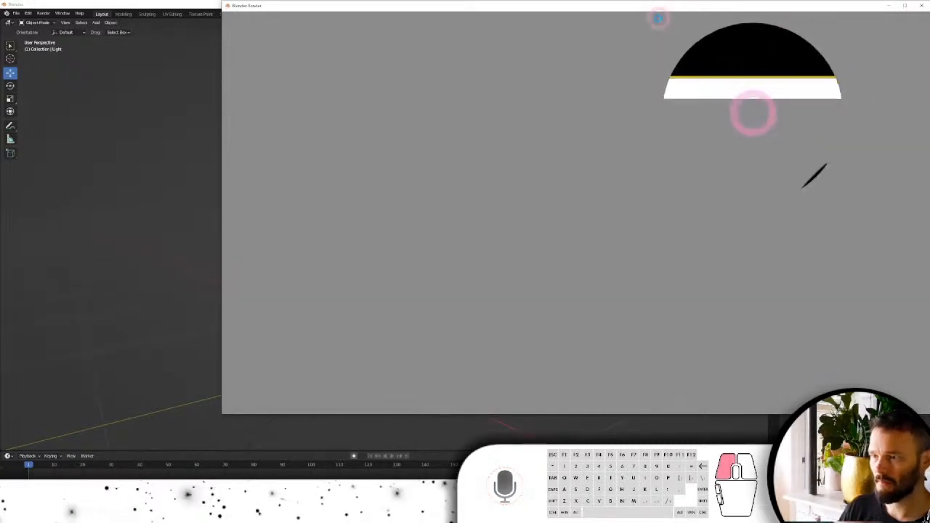
pyautogui.moveTo(674, 6); pyautogui.dragTo(675, 10)
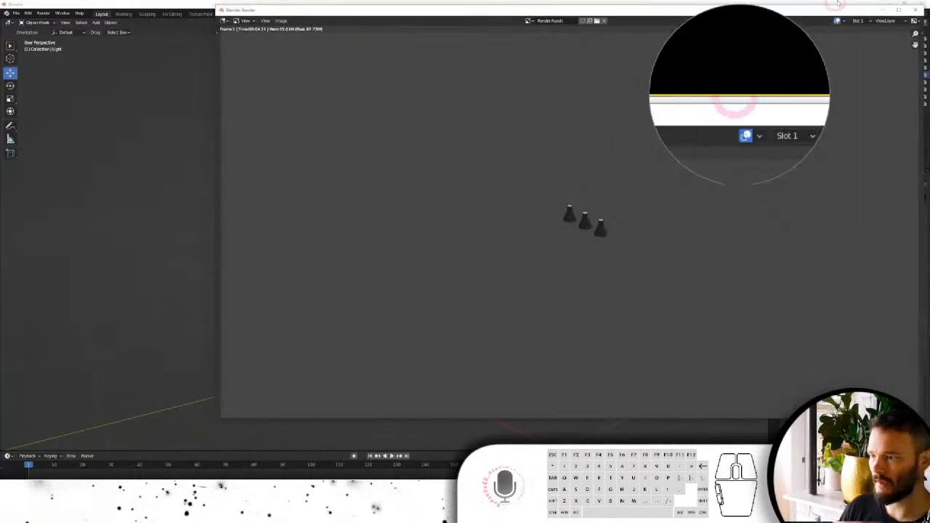
pyautogui.click(918, 10)
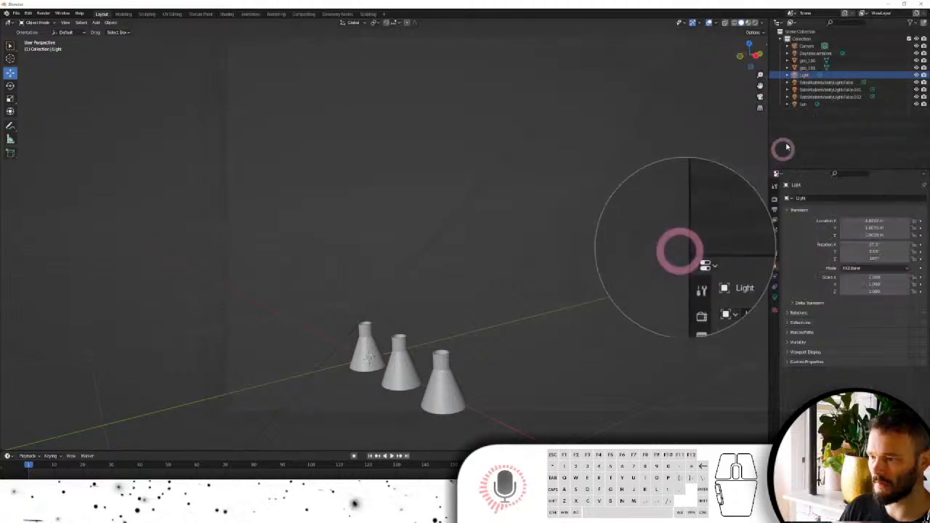
# Delete the Light object and the three RabsModernVanityLight light sources from the scene collection.
pyautogui.click(803, 75)
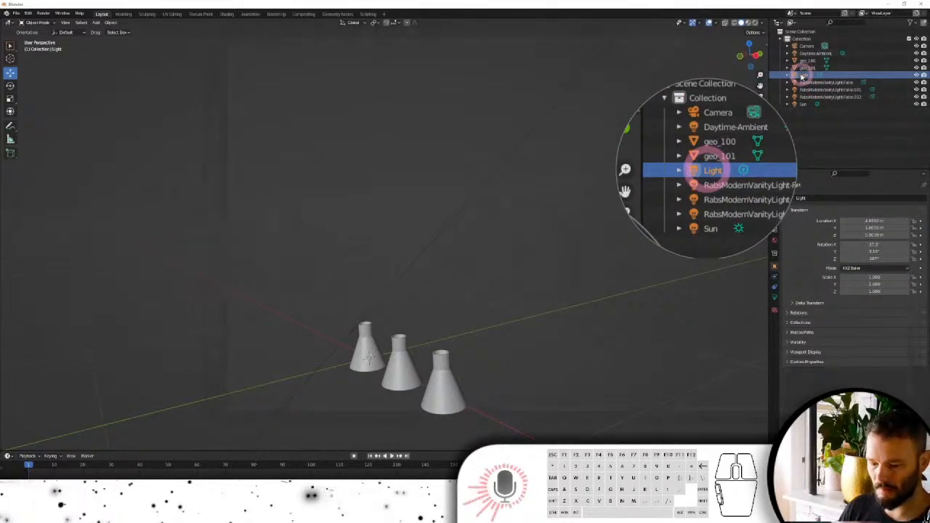
pyautogui.press('x')
pyautogui.click(803, 75)
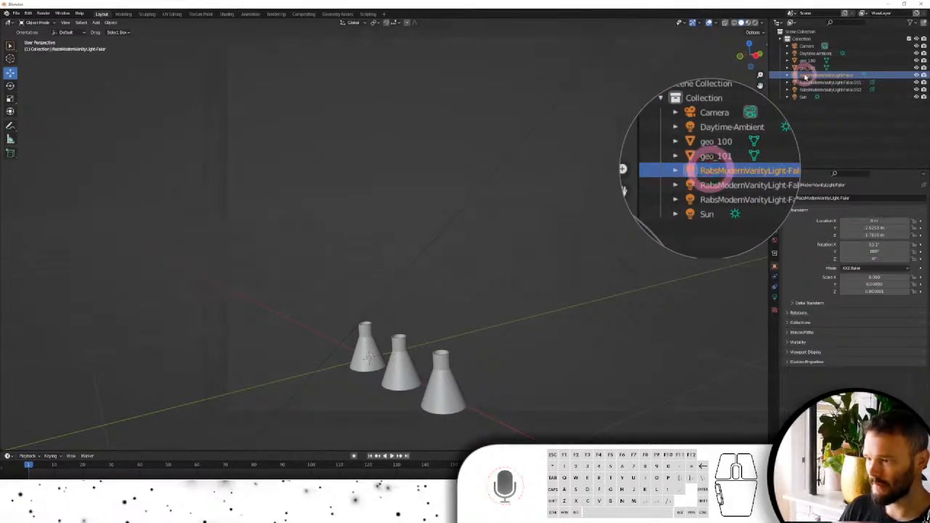
pyautogui.press('x')
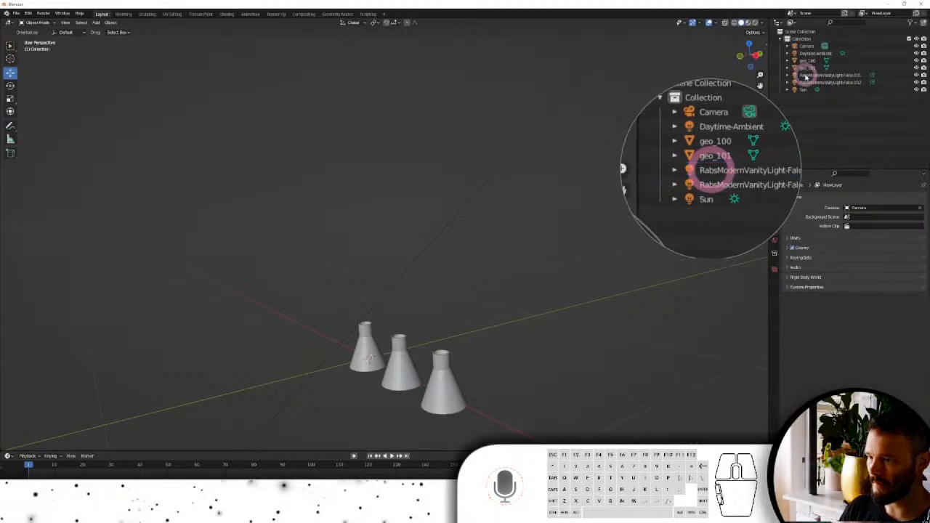
pyautogui.click(807, 76)
pyautogui.press('x')
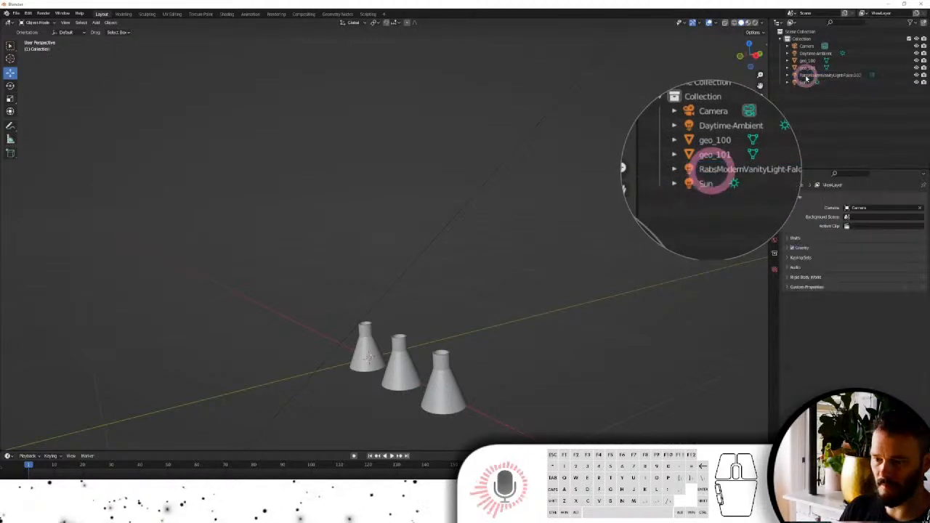
pyautogui.click(807, 75)
pyautogui.press('x')
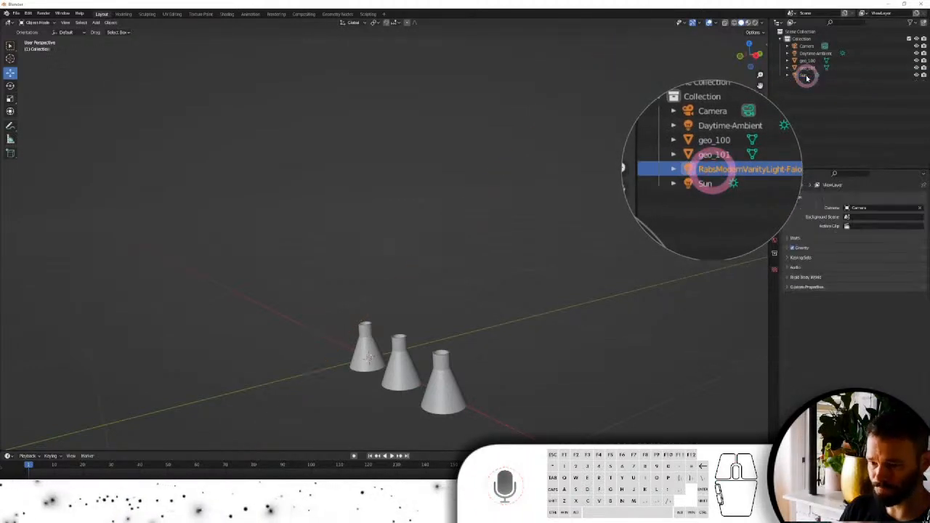
# Delete the Sun, Daytime-Ambient and Camera objects so that only the meshes geo_100 and geo_101 are left.
pyautogui.click(807, 75)
pyautogui.press('x')
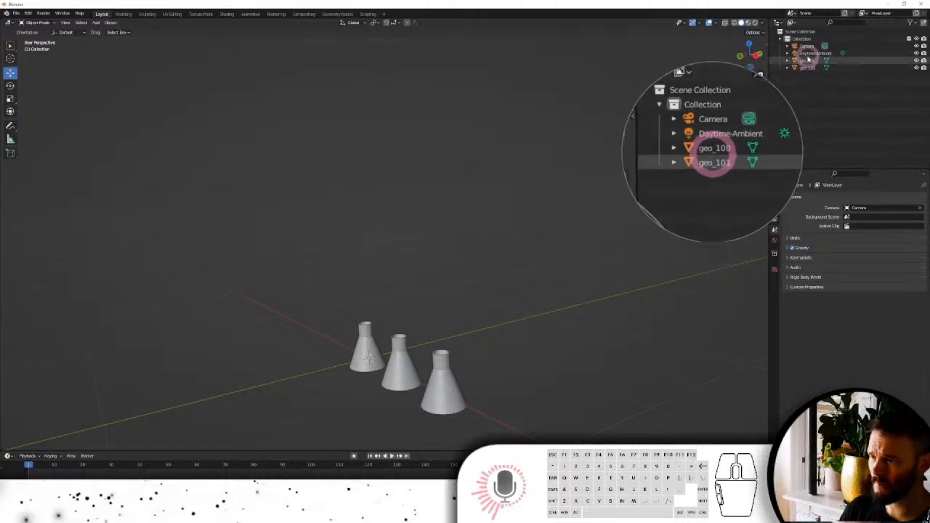
pyautogui.click(808, 53)
pyautogui.press('x')
pyautogui.click(806, 47)
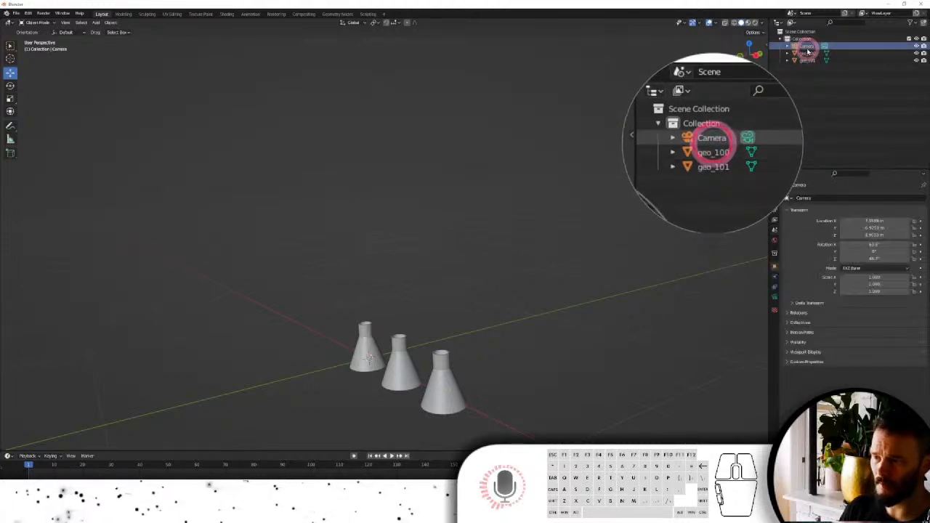
pyautogui.press('x')
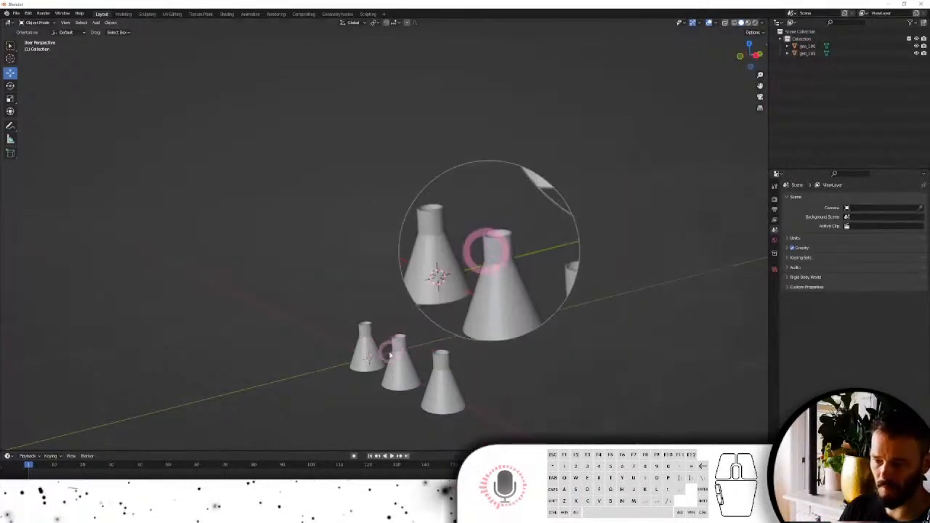
# Put the shade mesh geo_100 into Edit Mode.
pyautogui.click(447, 373)
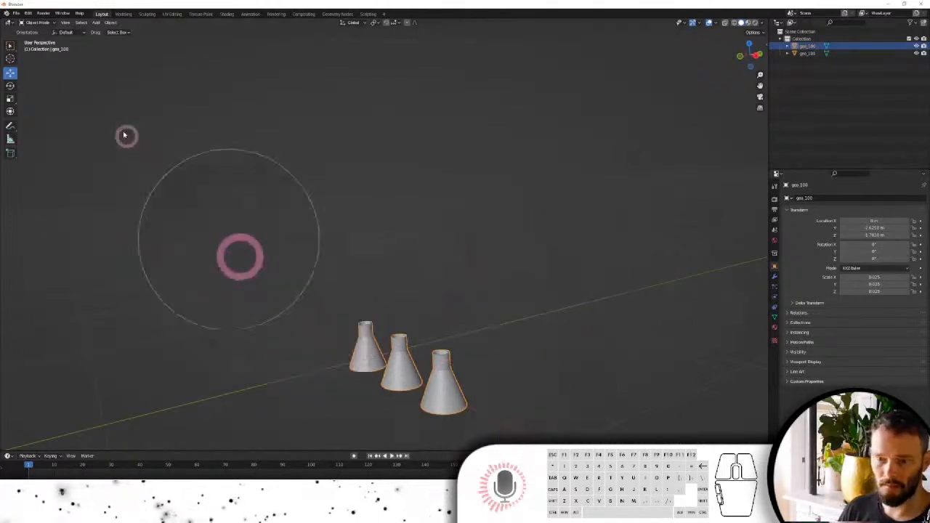
pyautogui.click(36, 22)
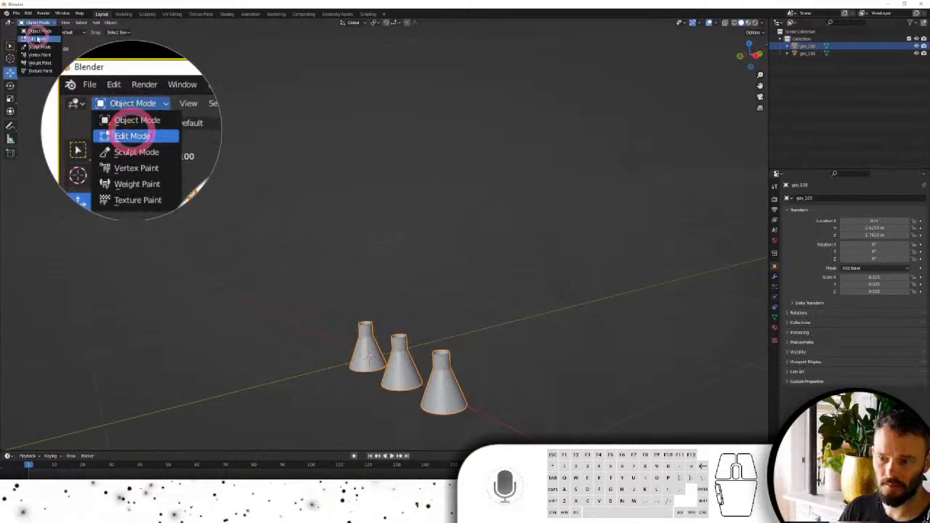
pyautogui.click(37, 38)
# Delete the vertices of the geo_100 shade farthest from the world origin, repeating the box selection over the whole shade.
pyautogui.moveTo(491, 376); pyautogui.dragTo(444, 305, button='middle')
pyautogui.moveTo(404, 396); pyautogui.dragTo(373, 400)
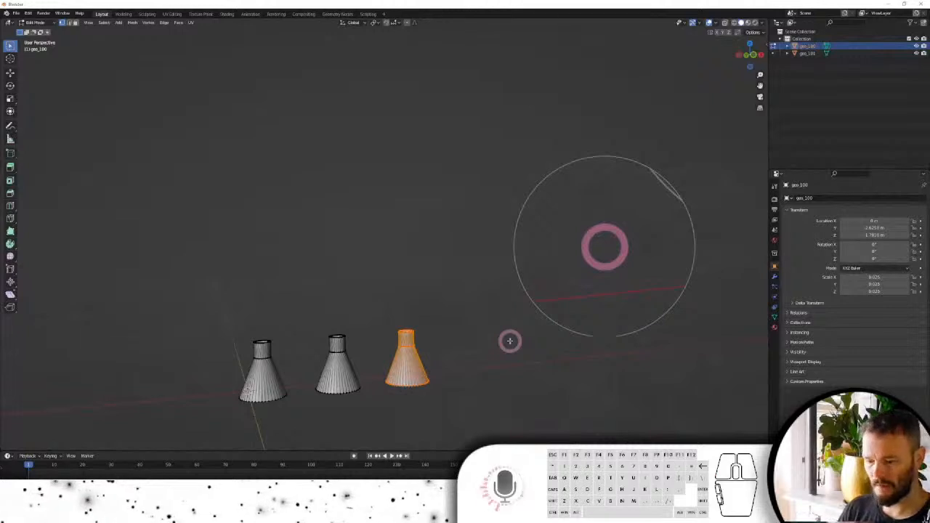
pyautogui.click(509, 340)
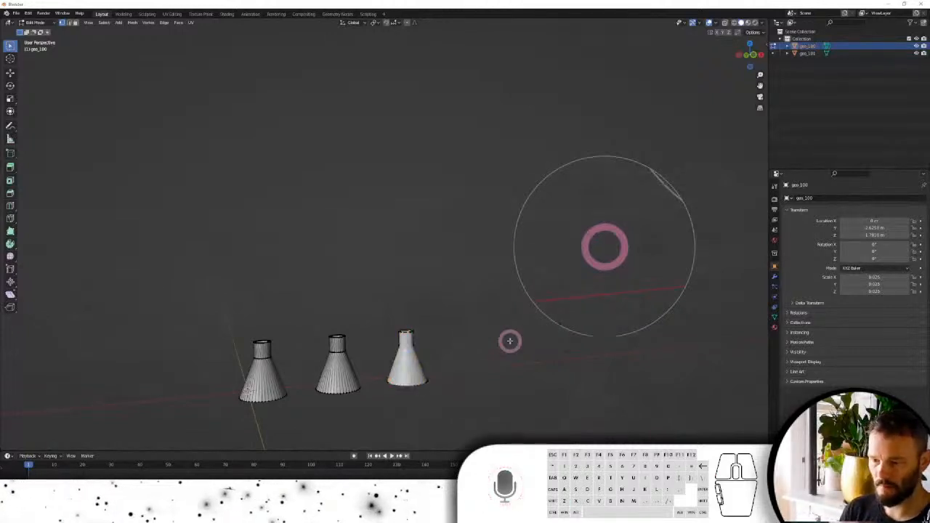
pyautogui.moveTo(402, 411); pyautogui.dragTo(375, 439)
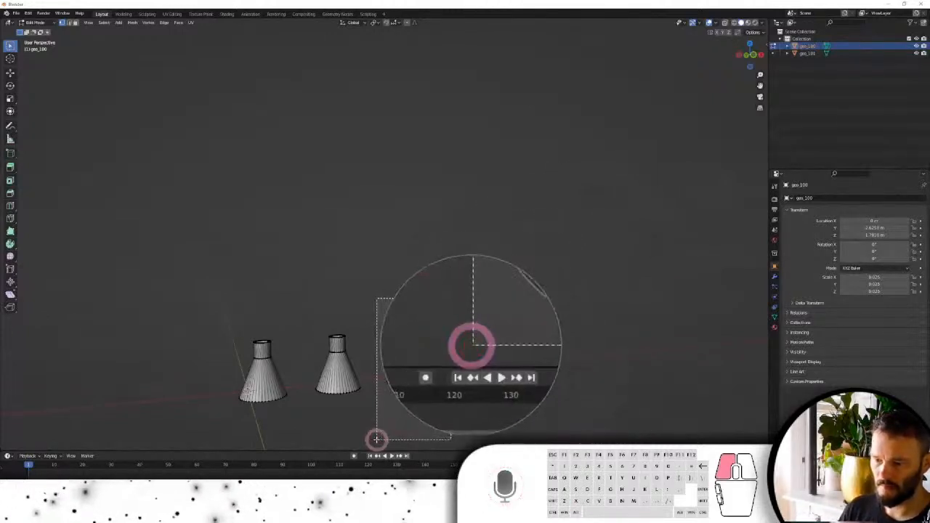
pyautogui.press('x')
pyautogui.click(516, 352)
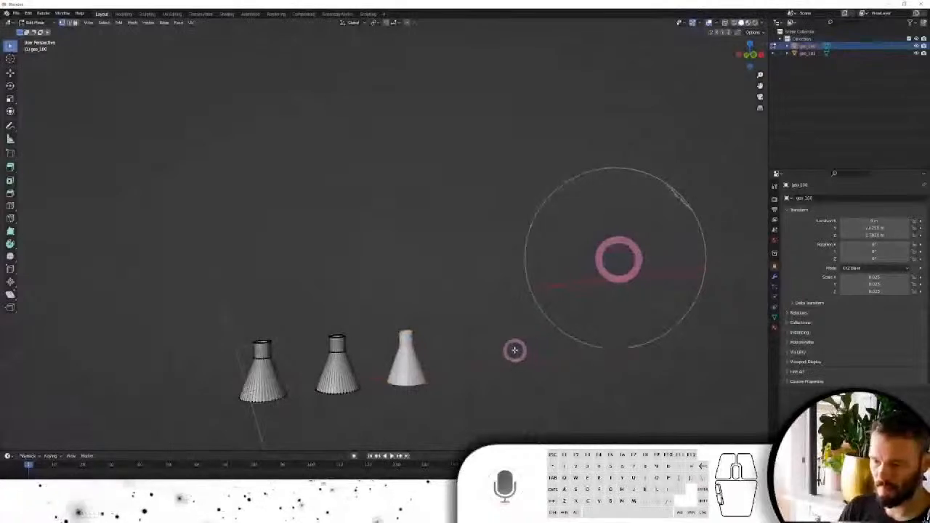
# Enable X-ray display and delete all geo_100 vertices of the middle shade as well.
pyautogui.click(725, 23)
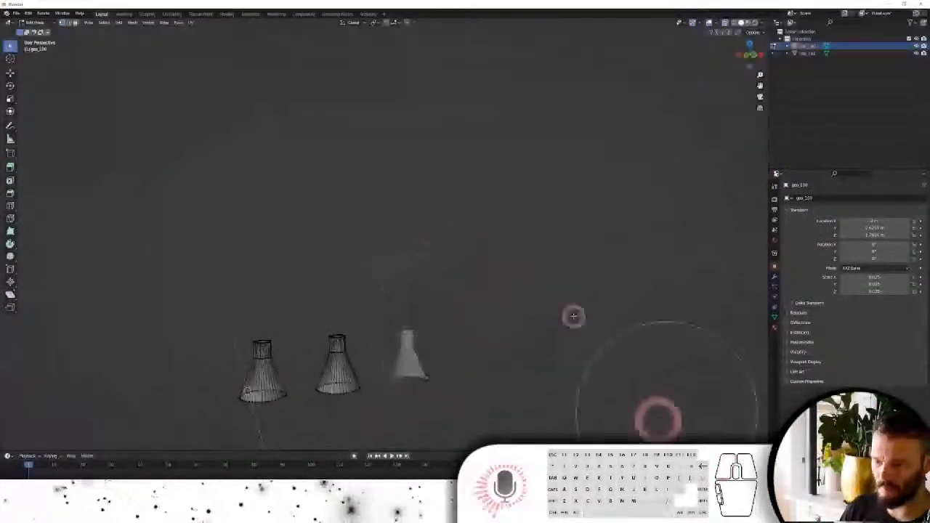
pyautogui.press('x')
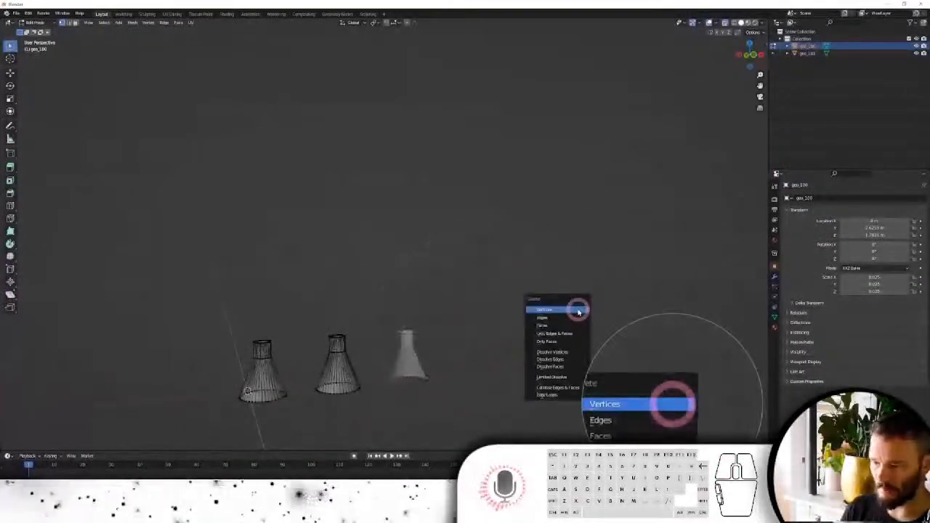
pyautogui.click(579, 311)
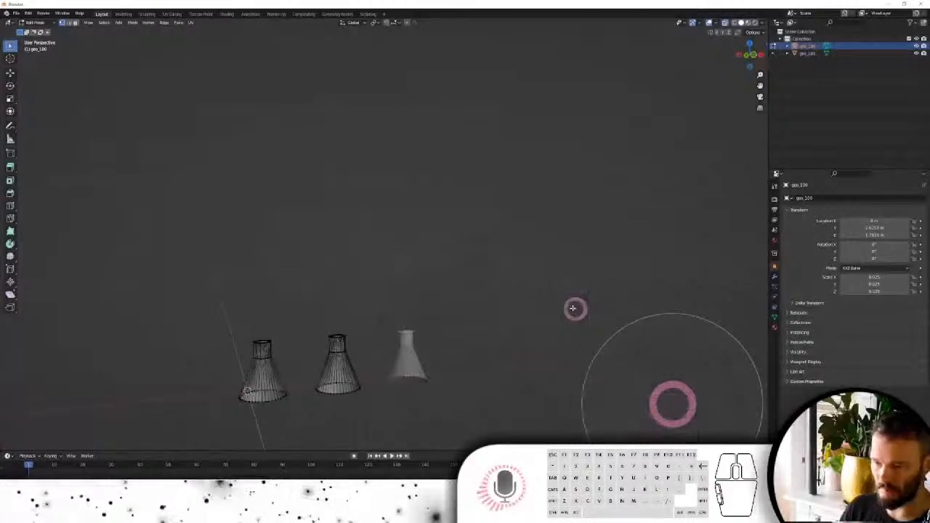
pyautogui.moveTo(383, 304); pyautogui.dragTo(299, 430)
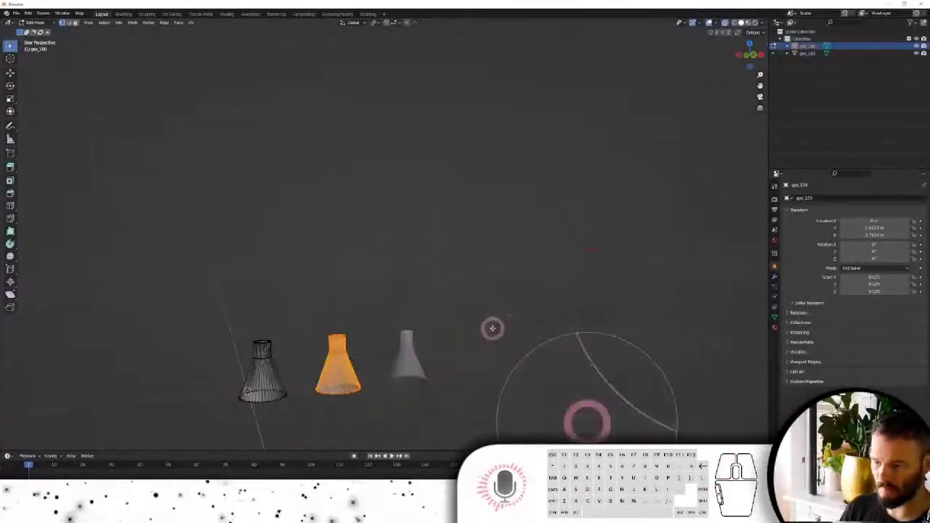
pyautogui.press('x')
pyautogui.click(493, 329)
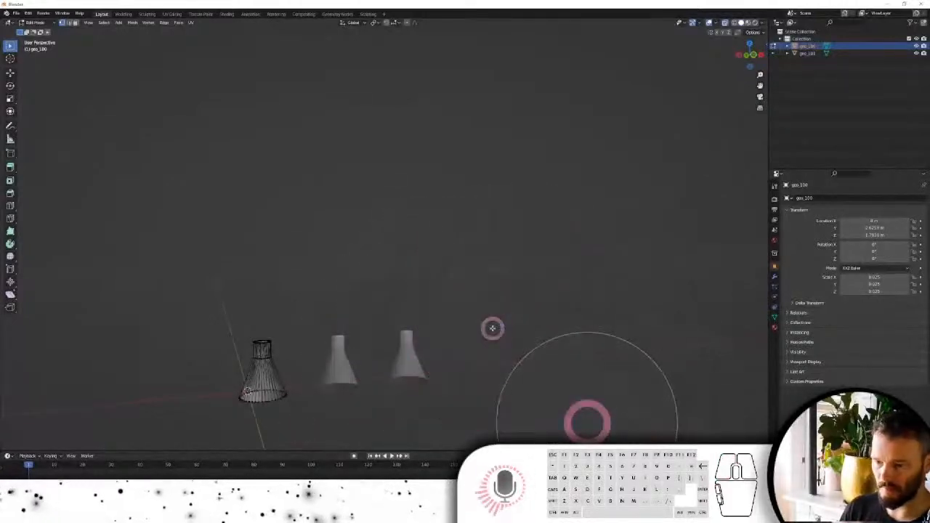
# Try to select the mesh geo_101 for editing while geo_100 is still in Edit Mode.
pyautogui.click(806, 53)
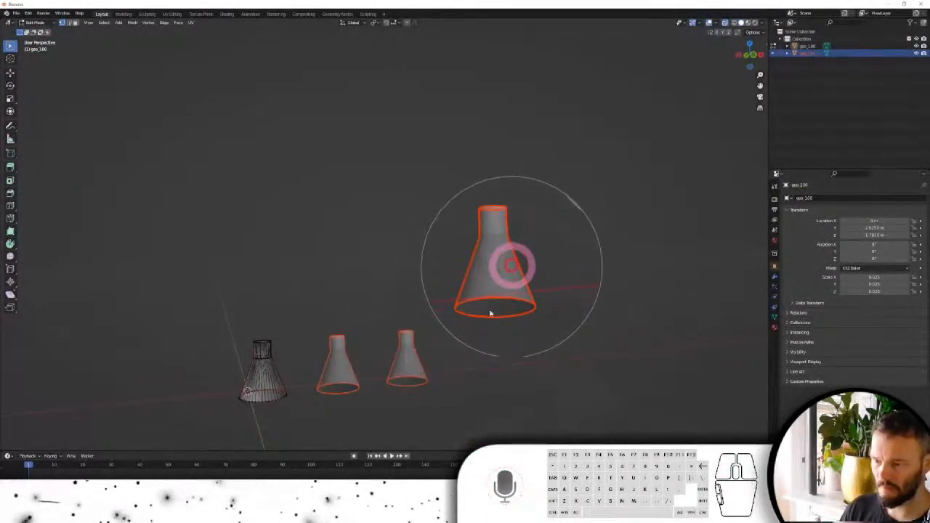
pyautogui.click(787, 53)
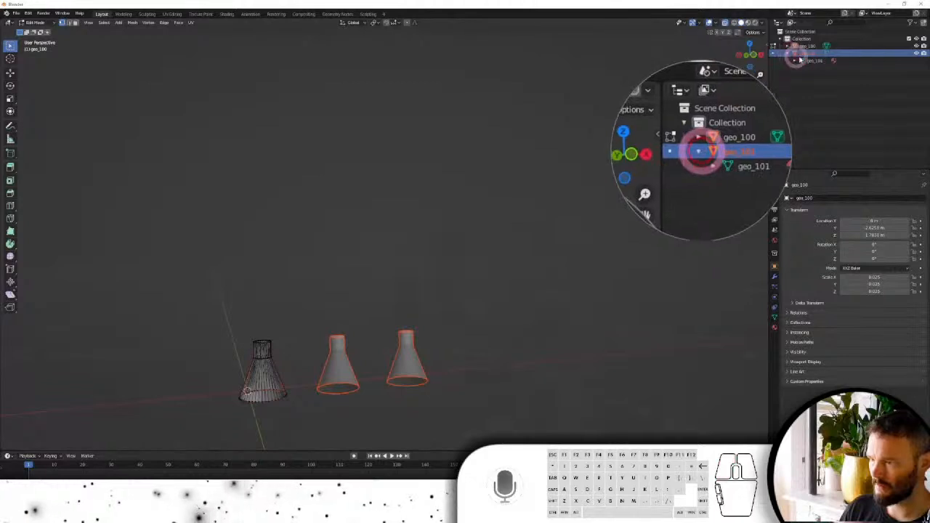
pyautogui.click(803, 61)
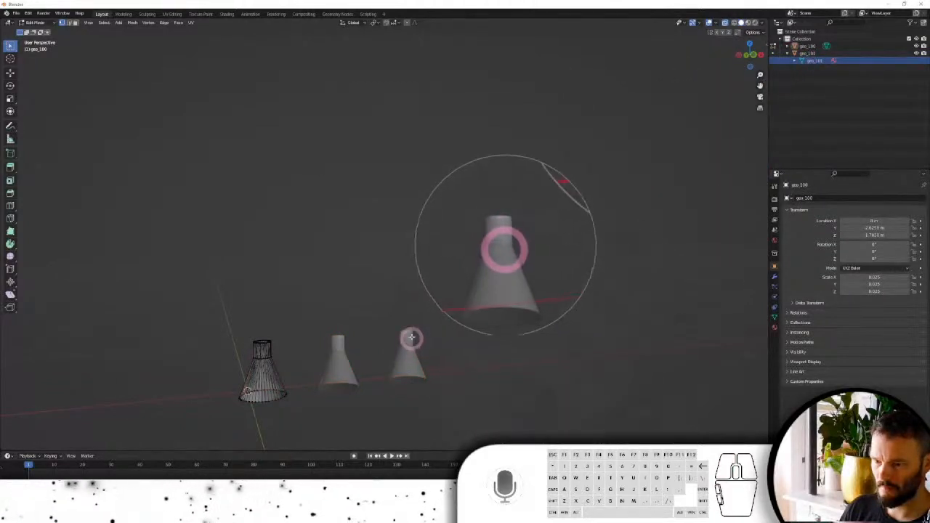
pyautogui.click(813, 45)
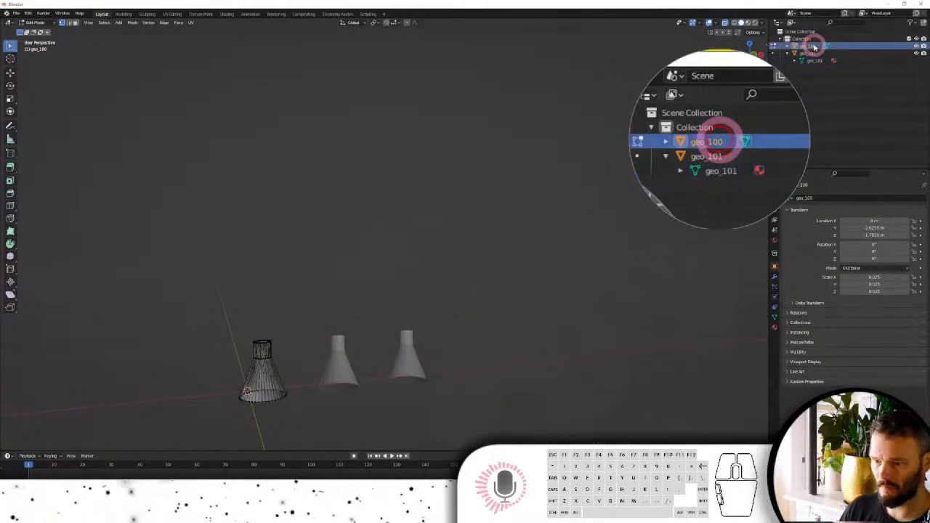
pyautogui.click(809, 55)
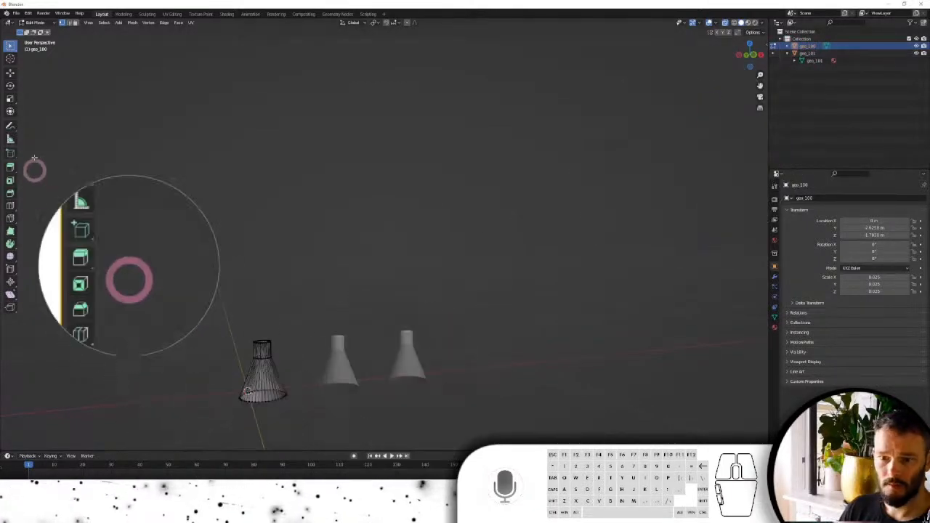
# Return geo_100 to Object Mode, then select geo_101 and put it into Edit Mode.
pyautogui.click(37, 23)
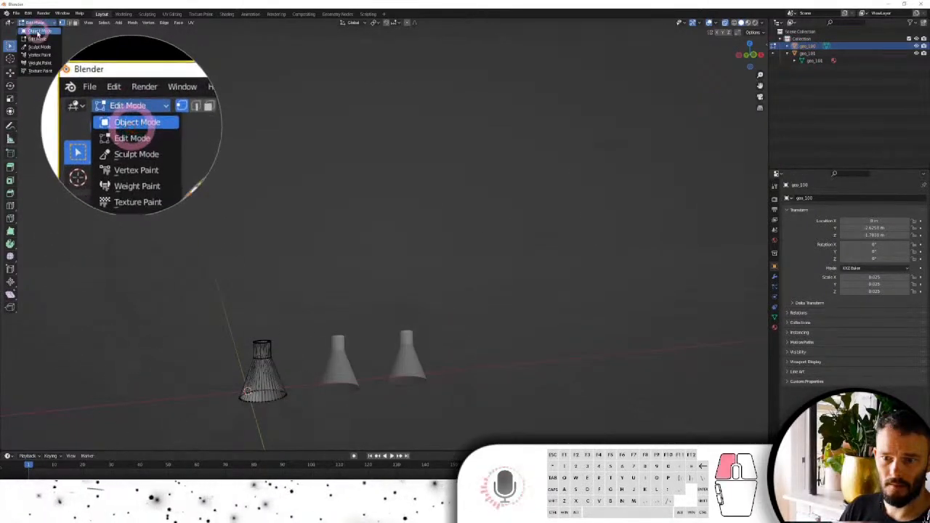
pyautogui.click(36, 32)
pyautogui.keyDown('shift'); pyautogui.click(338, 350); pyautogui.keyUp('shift')
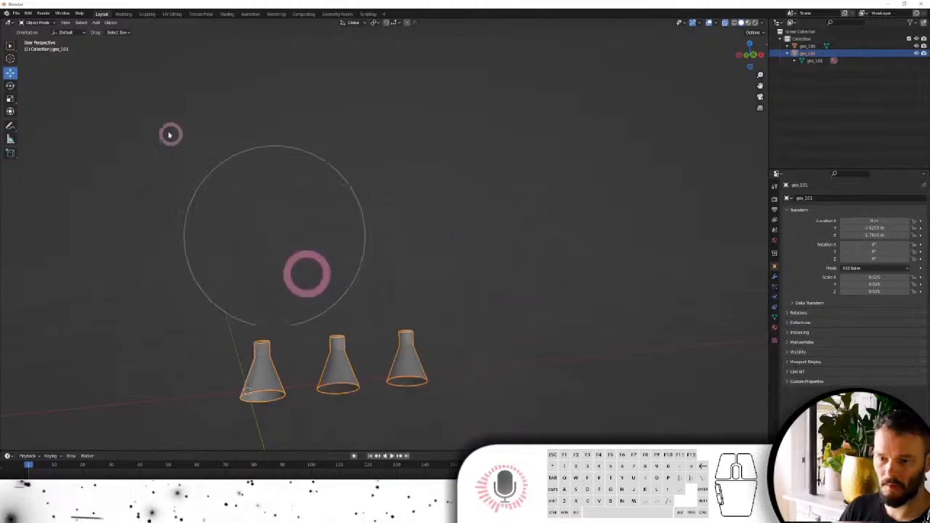
pyautogui.click(49, 24)
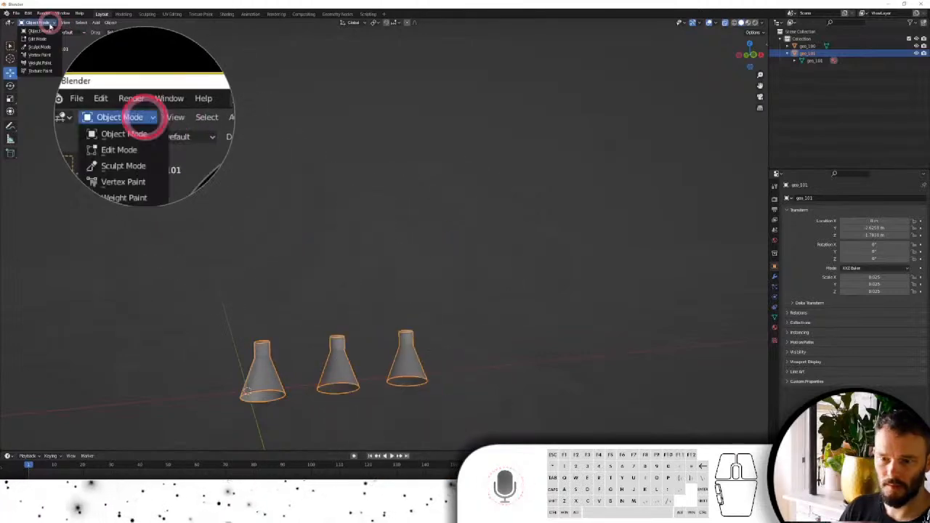
pyautogui.click(36, 39)
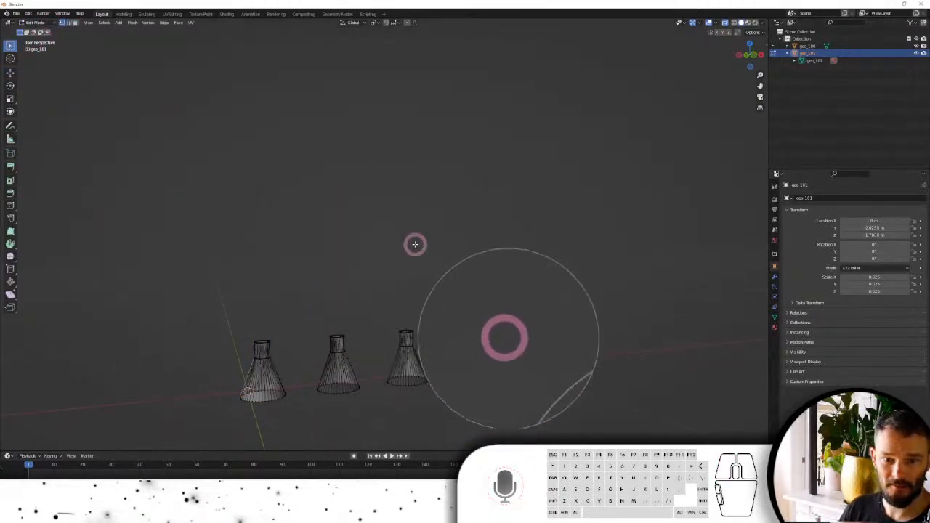
# Delete all geo_101 vertices of the two shades farther from the world origin and return to Object Mode.
pyautogui.moveTo(465, 276); pyautogui.dragTo(298, 424)
pyautogui.press('x')
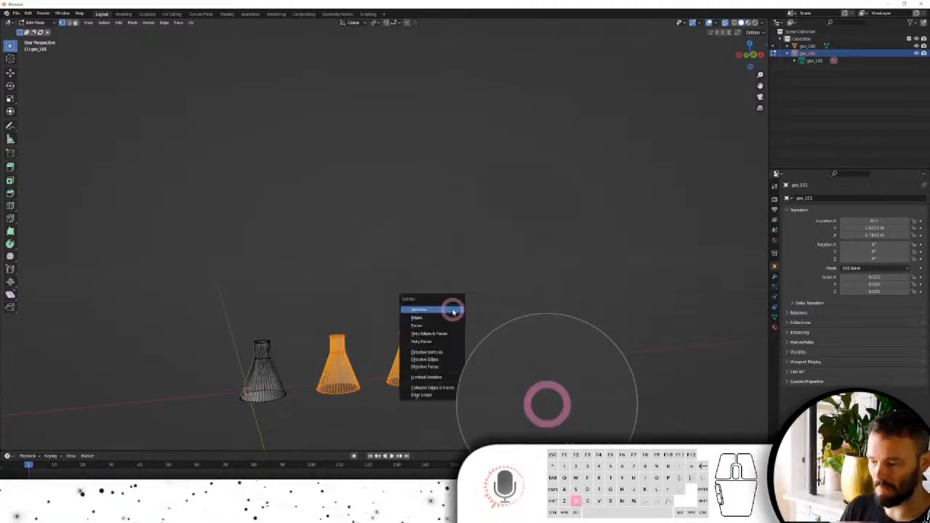
pyautogui.click(453, 312)
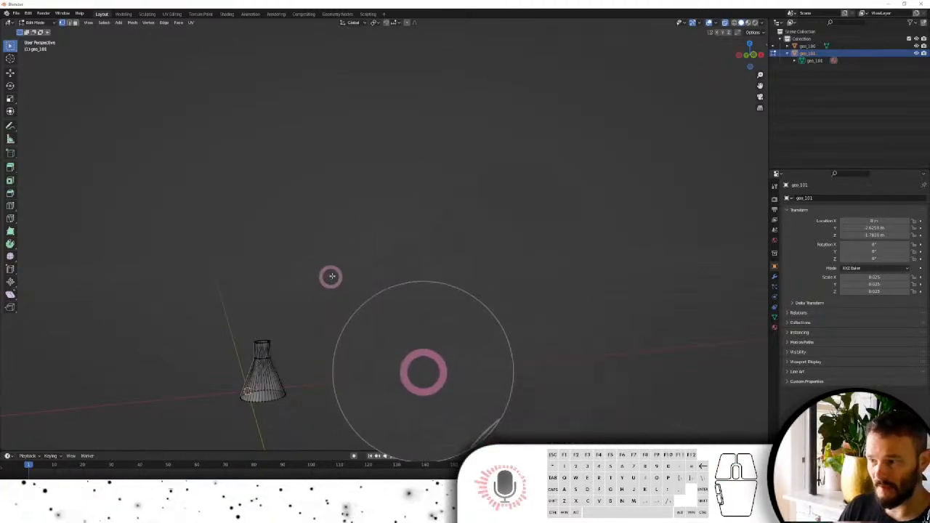
pyautogui.click(43, 23)
pyautogui.click(41, 32)
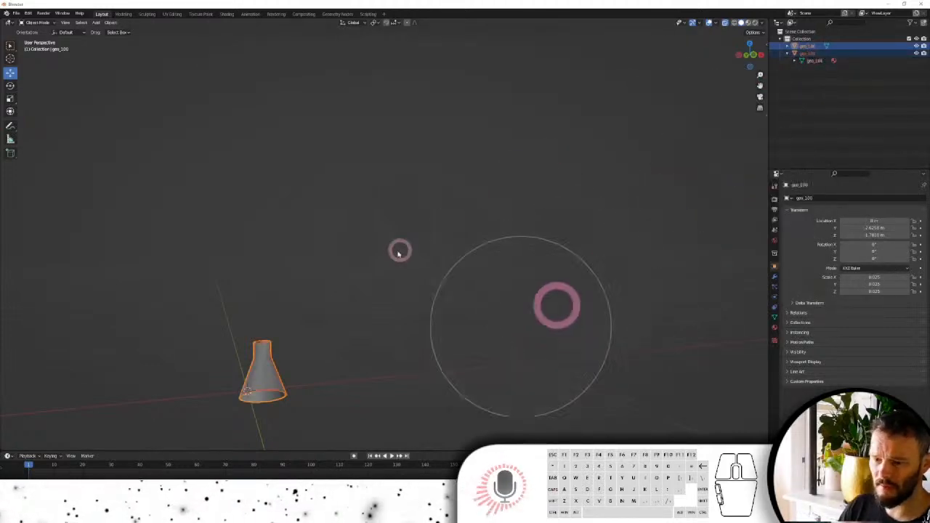
# Set the origin of the selected meshes geo_100 and geo_101 to the 3D cursor.
pyautogui.click(12, 74)
pyautogui.moveTo(308, 250); pyautogui.dragTo(304, 303, button='middle')
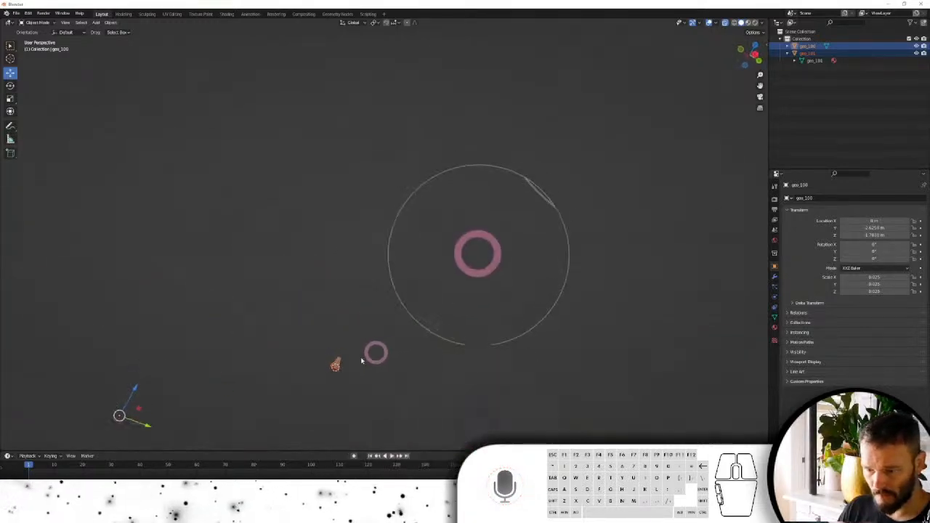
pyautogui.moveTo(362, 361); pyautogui.dragTo(323, 384, button='middle')
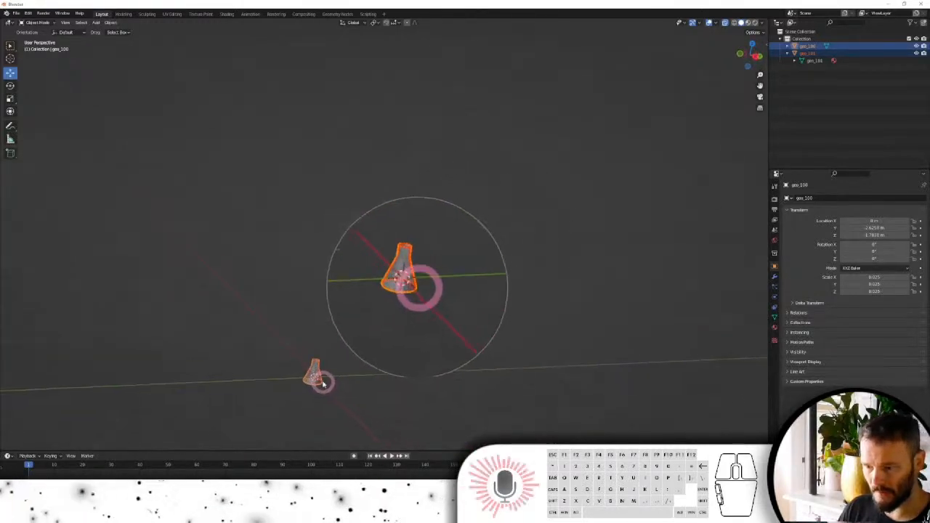
pyautogui.rightClick(323, 385)
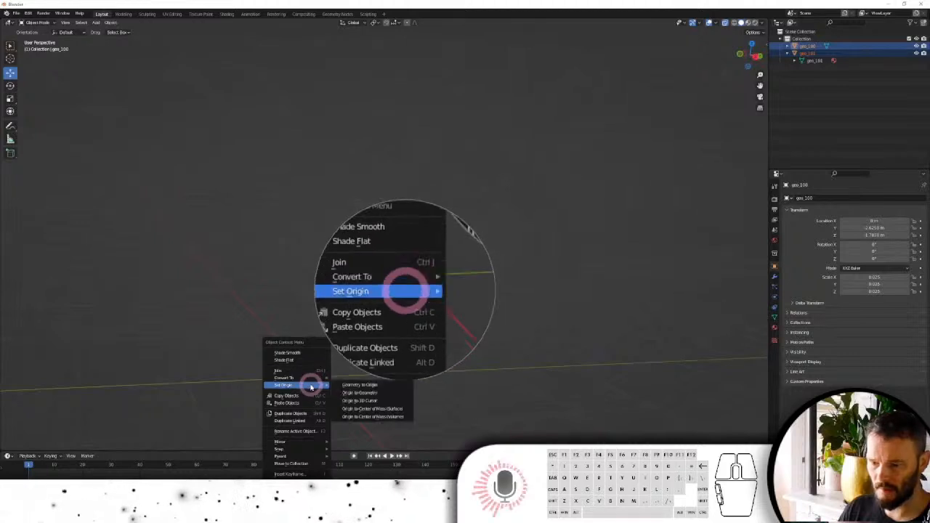
pyautogui.moveTo(320, 386)
pyautogui.click(372, 401)
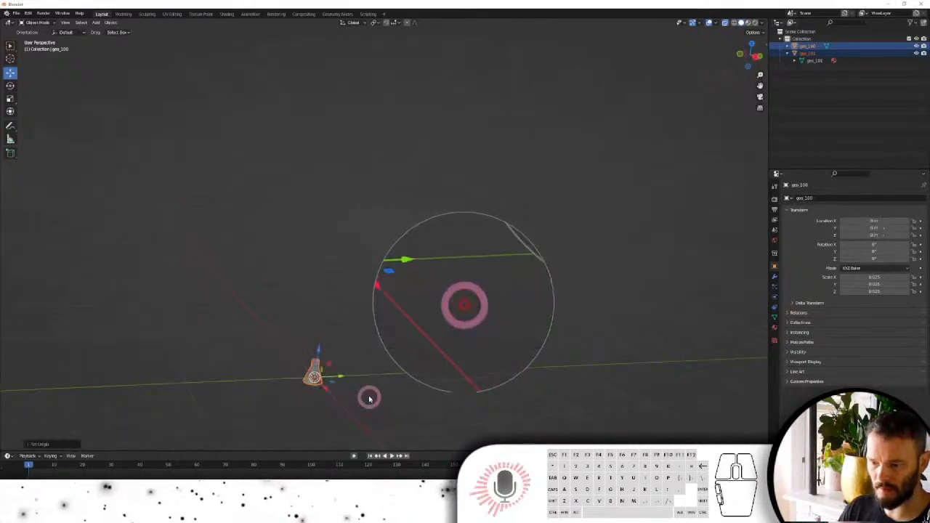
# Move both shade meshes about 0.045 m along negative X and 0.023 m along Y to centre them on the world origin.
pyautogui.moveTo(368, 397); pyautogui.dragTo(226, 427, button='middle')
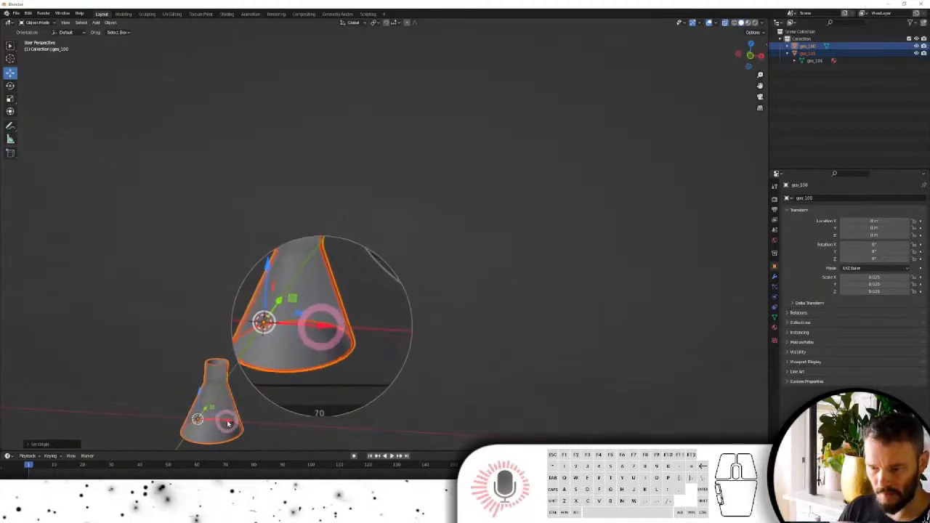
pyautogui.press('g')
pyautogui.press('x')
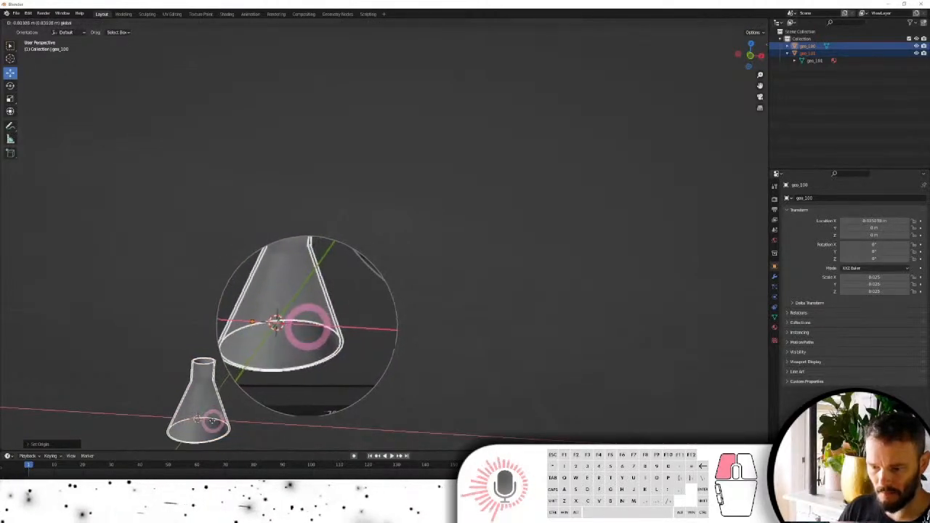
pyautogui.moveTo(208, 424); pyautogui.dragTo(508, 381, button='middle')
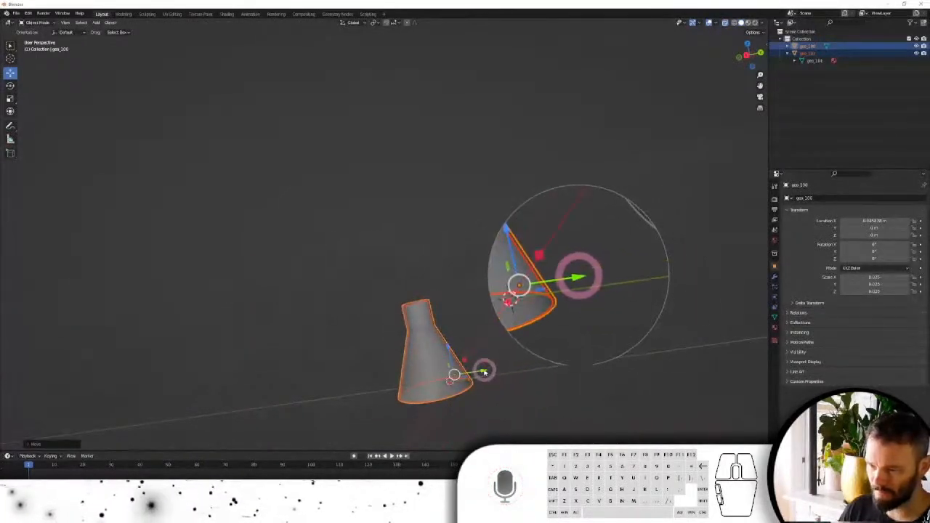
pyautogui.moveTo(484, 371); pyautogui.dragTo(498, 371)
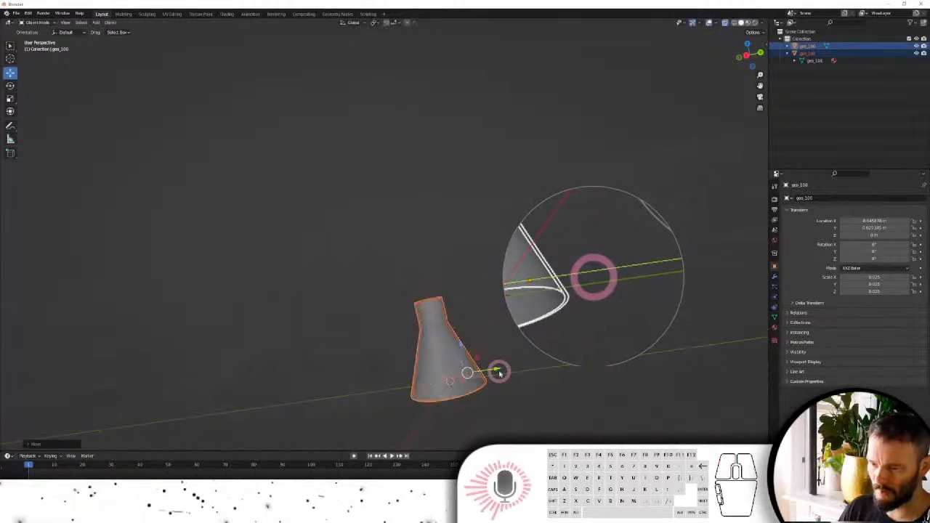
# Reset the origin of both moved shade meshes to the 3D cursor.
pyautogui.moveTo(498, 370); pyautogui.dragTo(453, 368, button='middle')
pyautogui.rightClick(343, 378)
pyautogui.moveTo(360, 381)
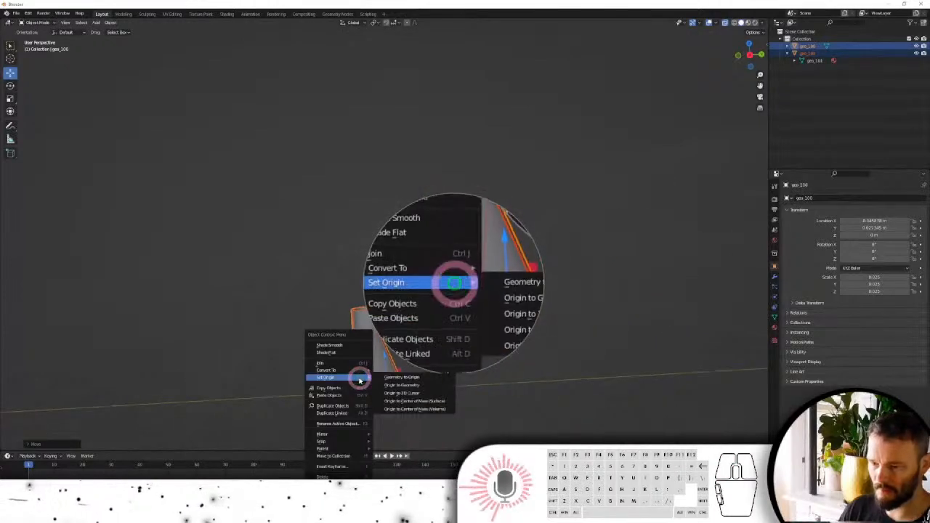
pyautogui.click(402, 395)
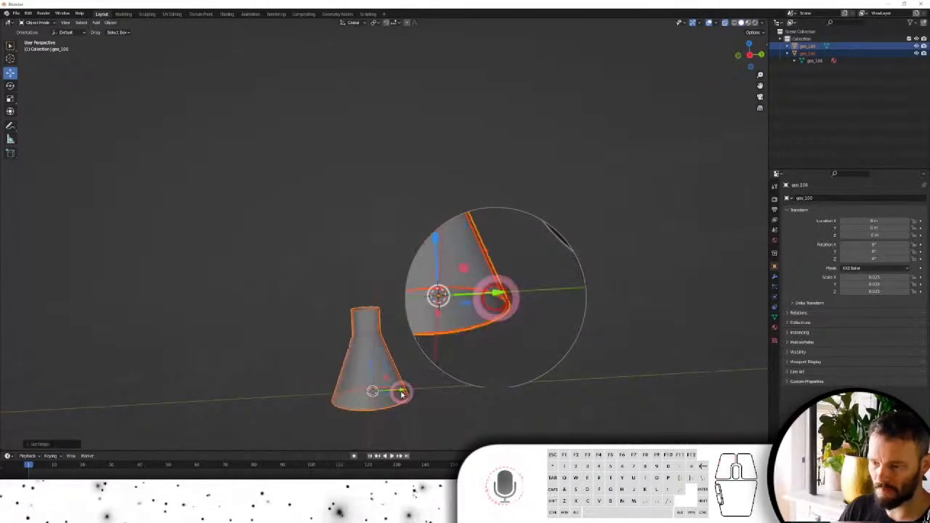
pyautogui.moveTo(446, 365); pyautogui.dragTo(347, 298, button='middle')
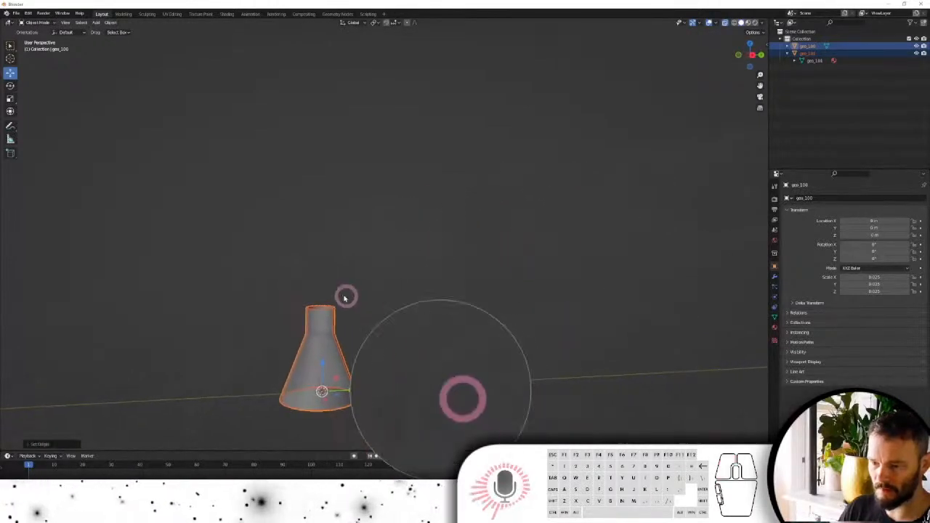
pyautogui.click(15, 13)
pyautogui.moveTo(53, 116)
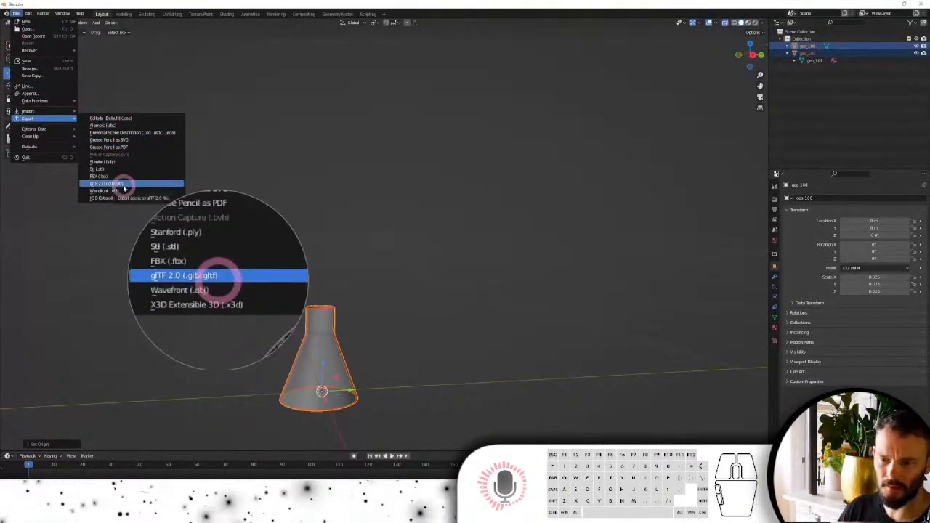
pyautogui.click(124, 184)
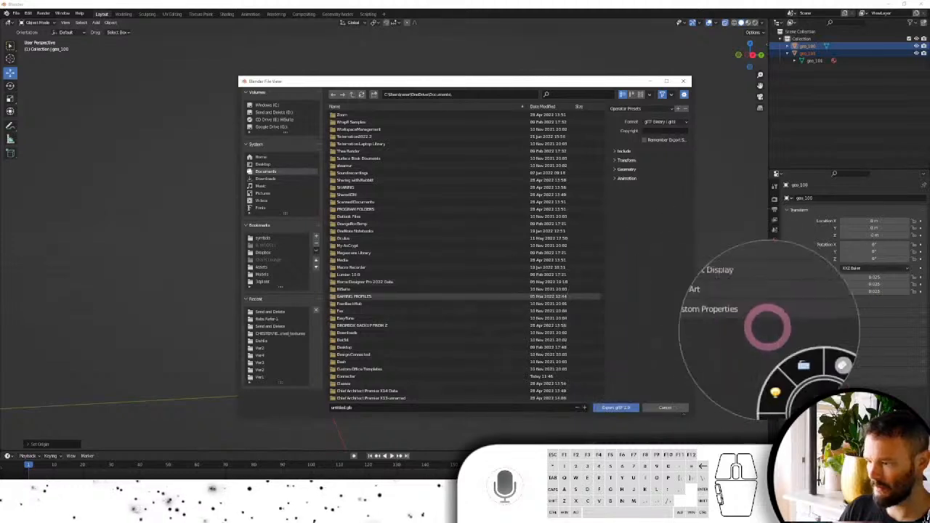
pyautogui.click(688, 396)
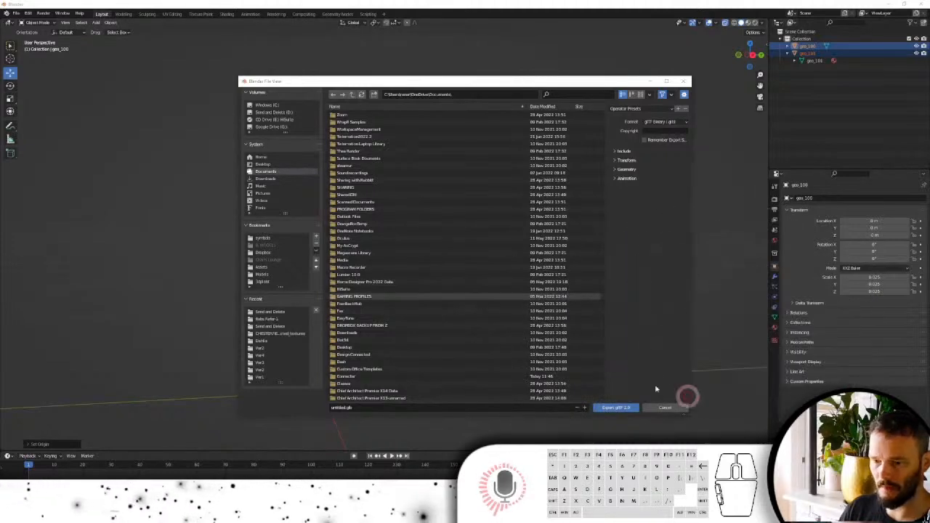
pyautogui.click(262, 327)
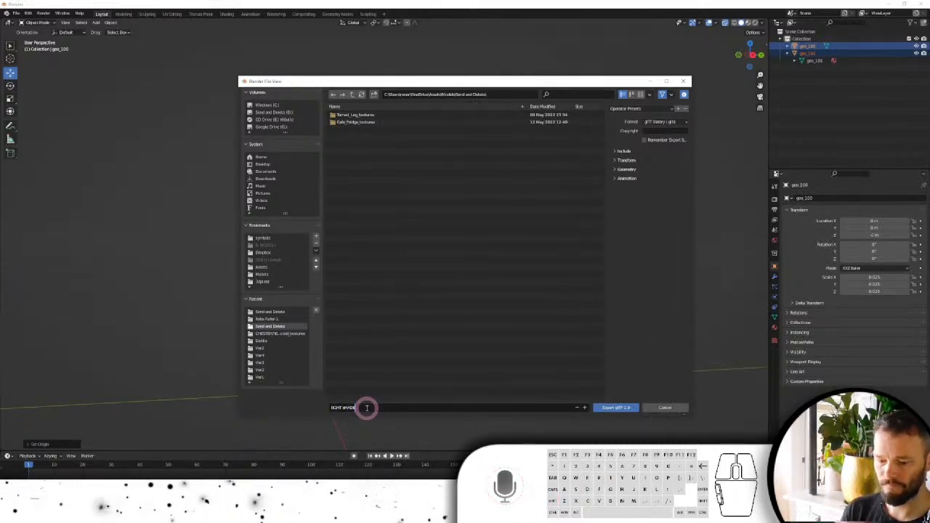
pyautogui.click(631, 407)
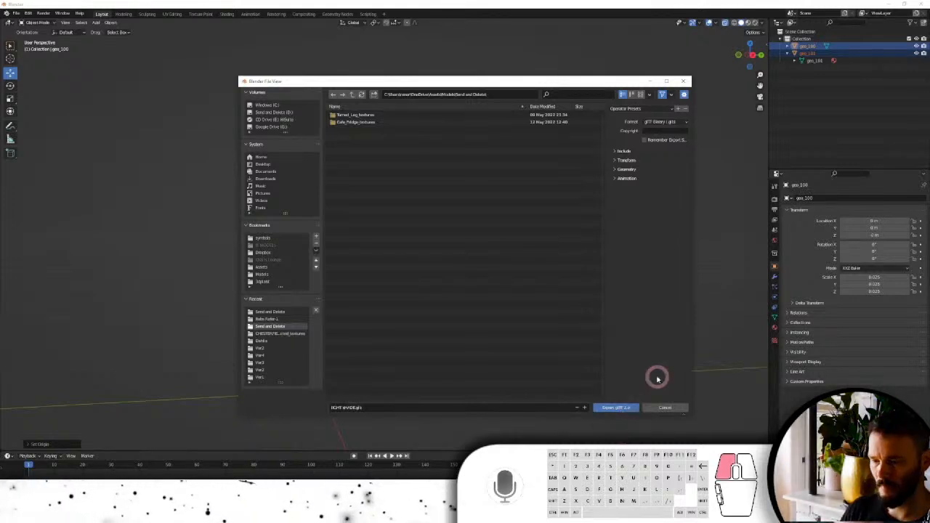
pyautogui.click(665, 407)
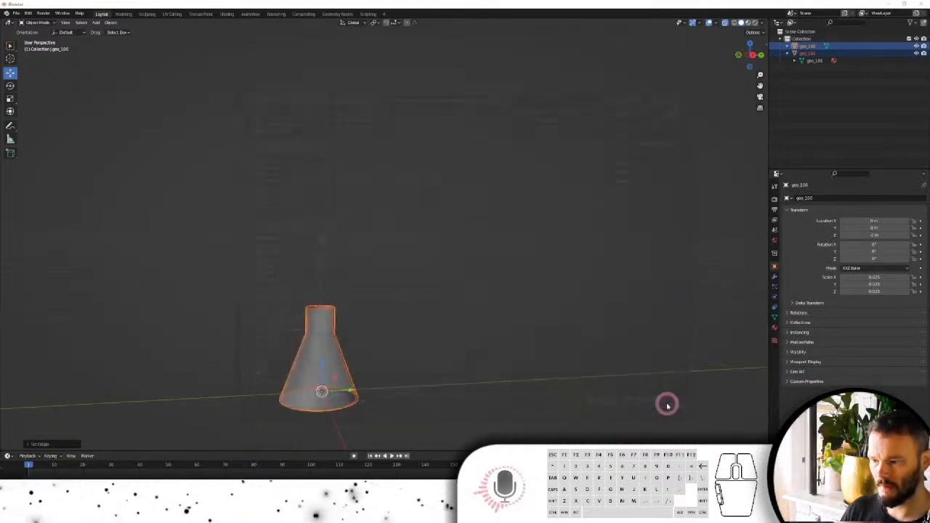
# Export the single light shade as a Wavefront OBJ file into the Send and Delete folder in Downloads.
pyautogui.click(15, 14)
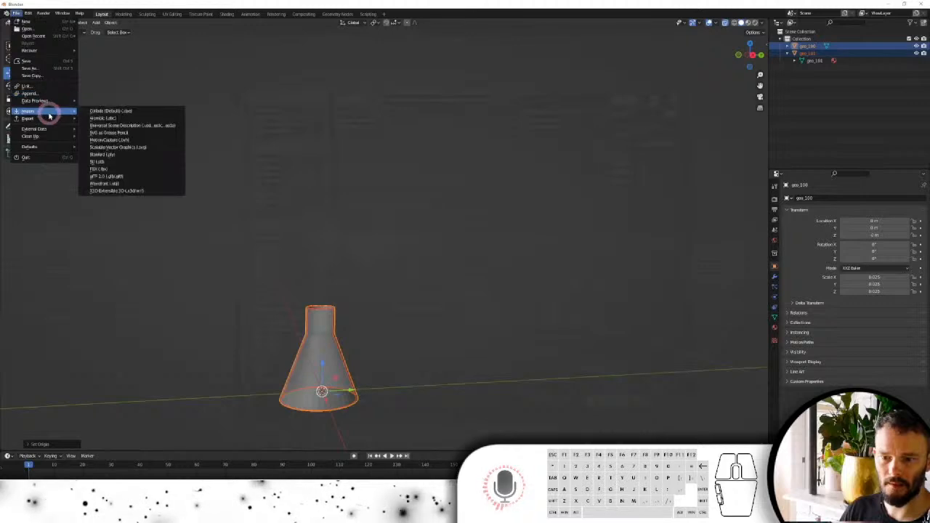
pyautogui.moveTo(49, 118)
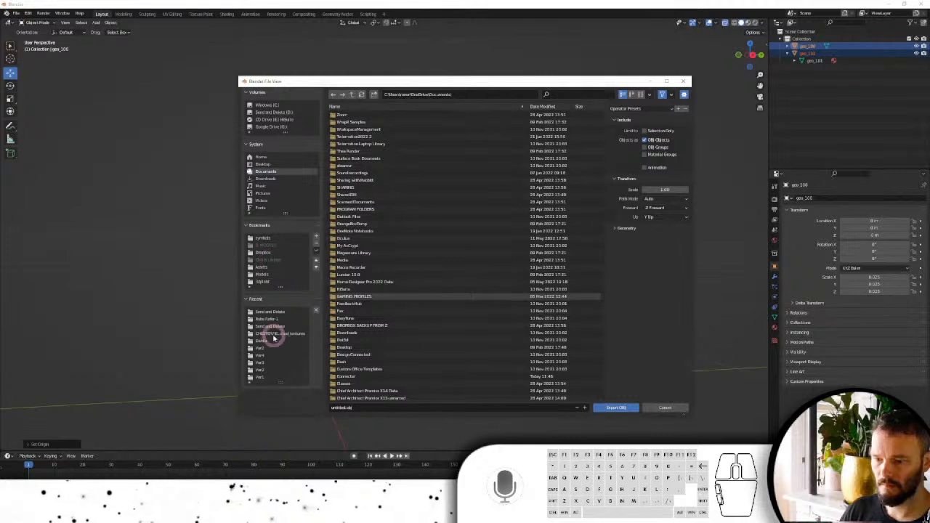
pyautogui.click(271, 311)
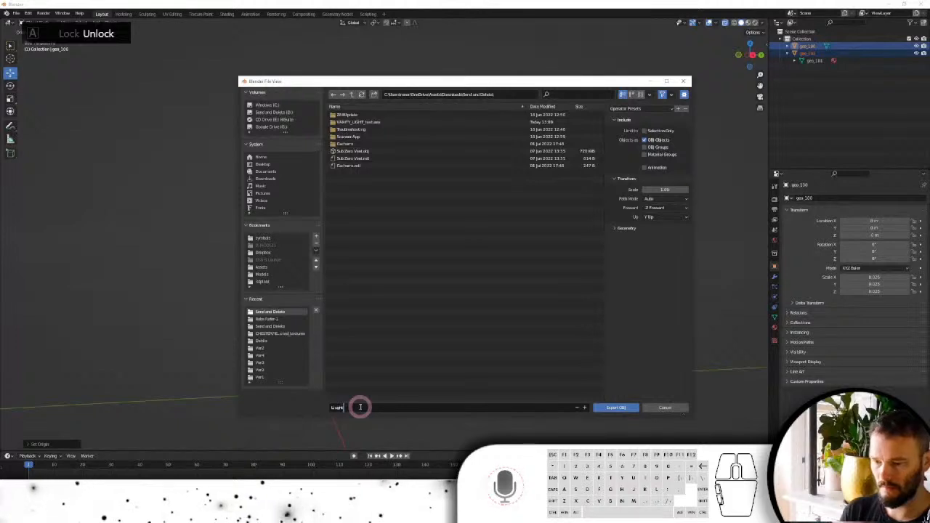
pyautogui.press('BackSpace')
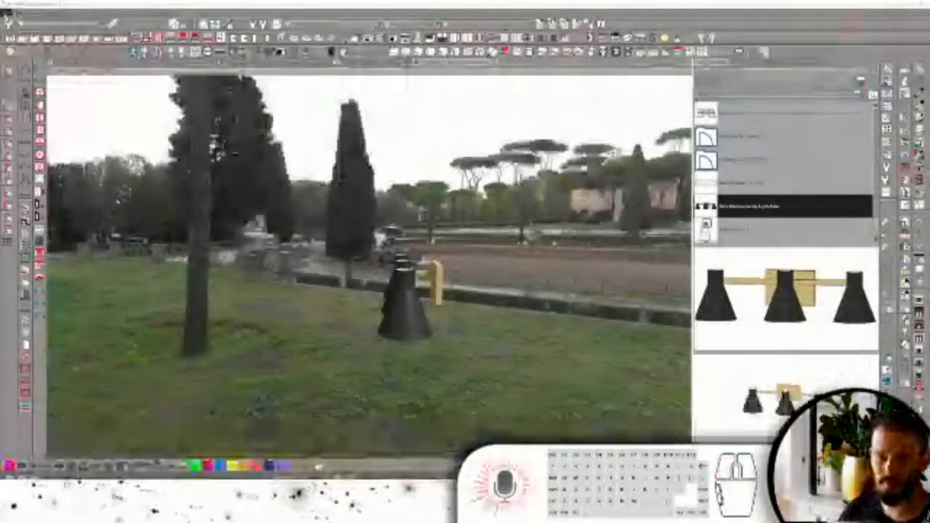
# Import the exported light shade OBJ from the Send and Delete folder as a 3D symbol, choosing its symbol type.
pyautogui.click(7, 14)
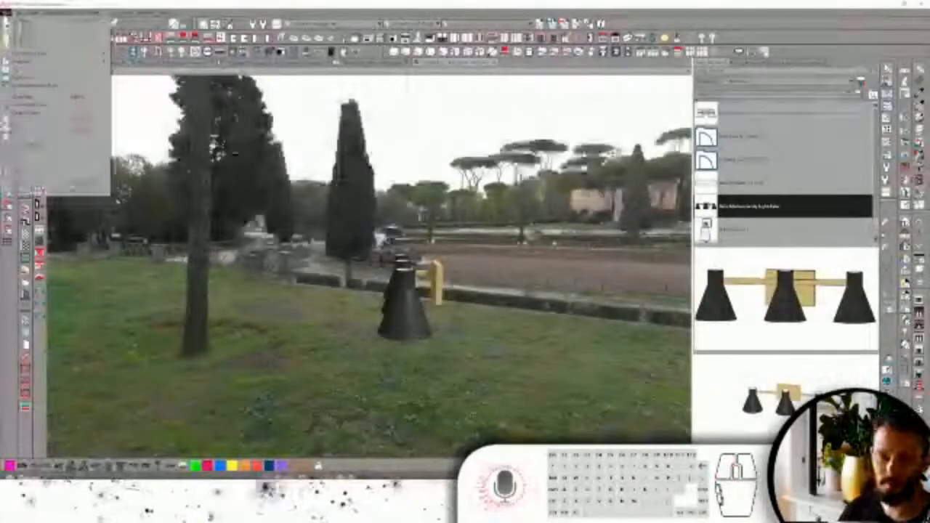
pyautogui.moveTo(44, 163)
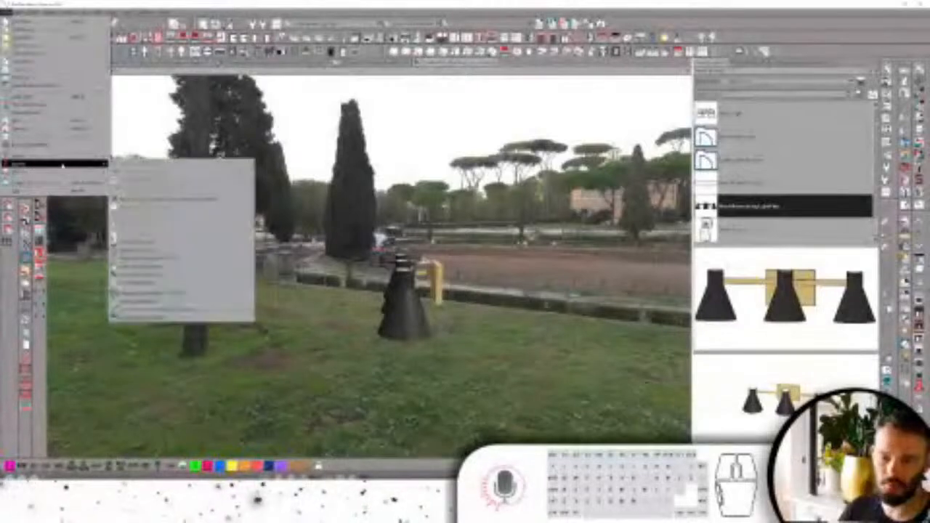
pyautogui.click(150, 202)
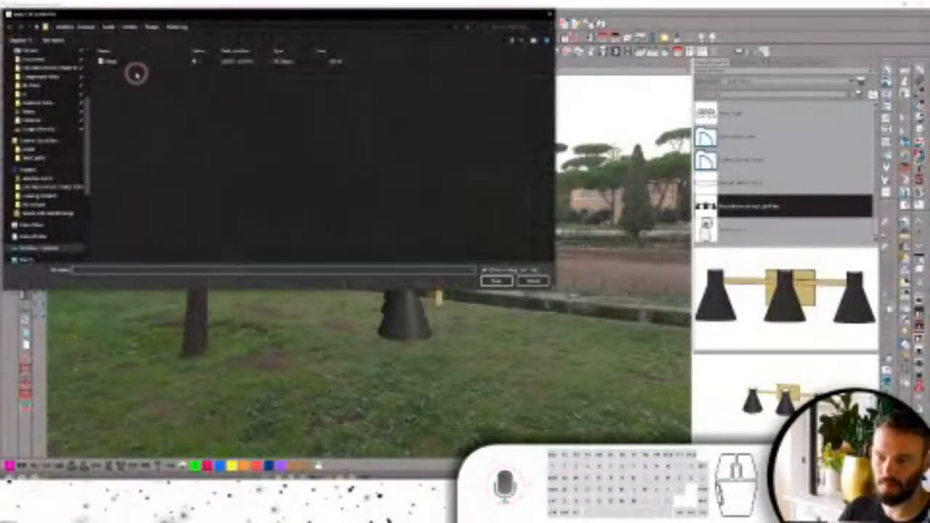
pyautogui.scroll(5, 46, 104)
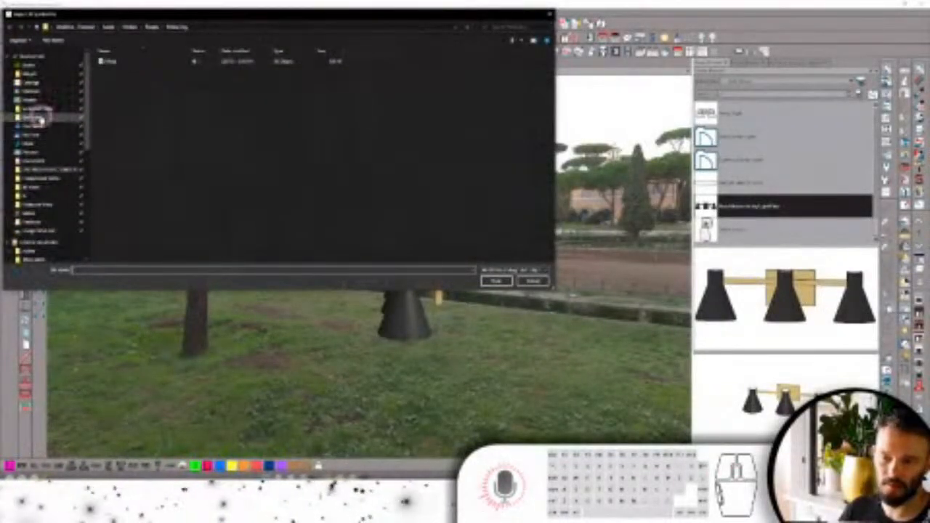
pyautogui.click(35, 109)
pyautogui.click(114, 76)
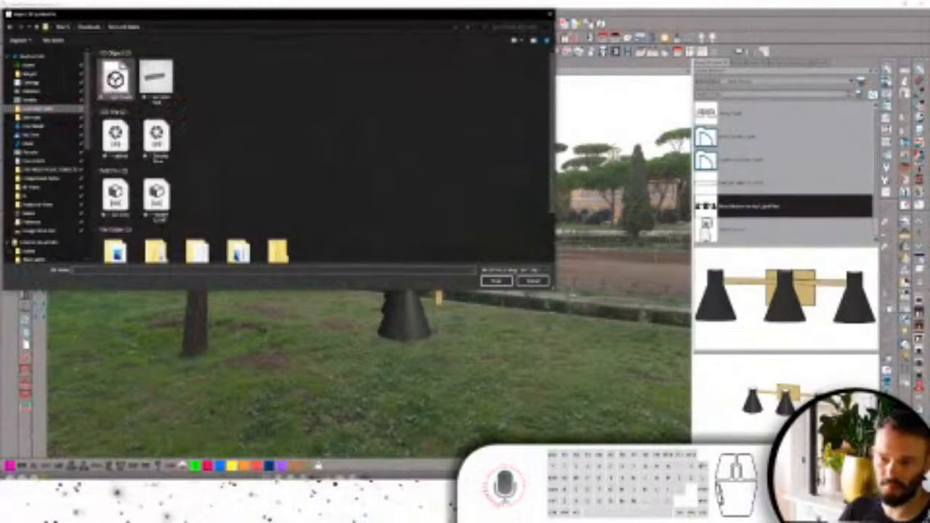
pyautogui.doubleClick(115, 76)
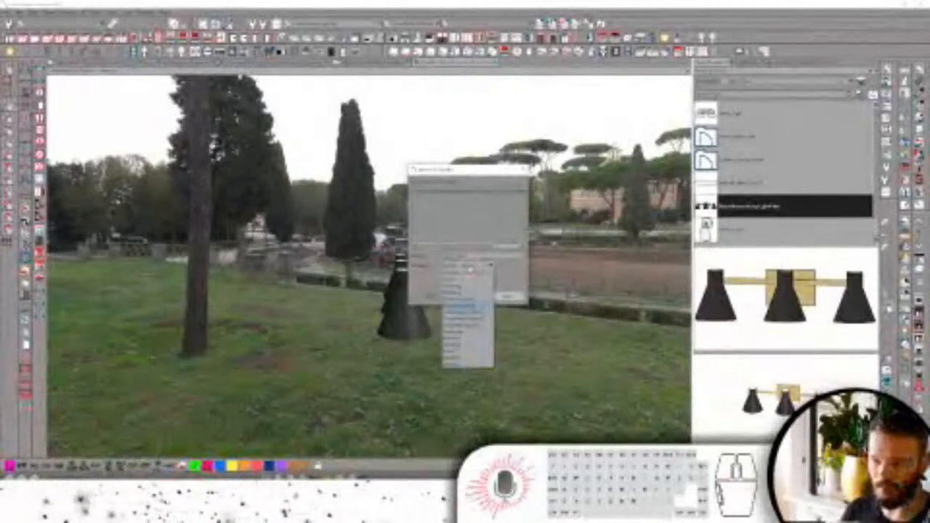
pyautogui.click(465, 306)
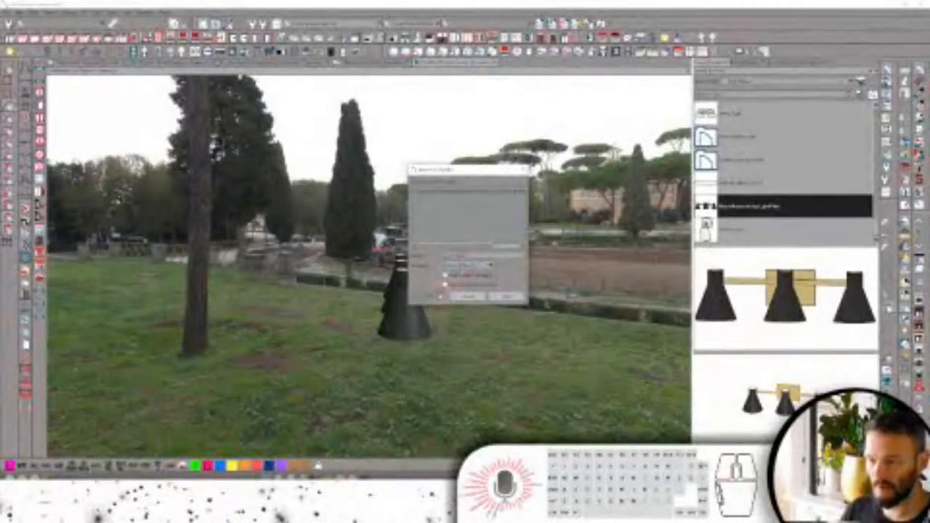
pyautogui.click(467, 297)
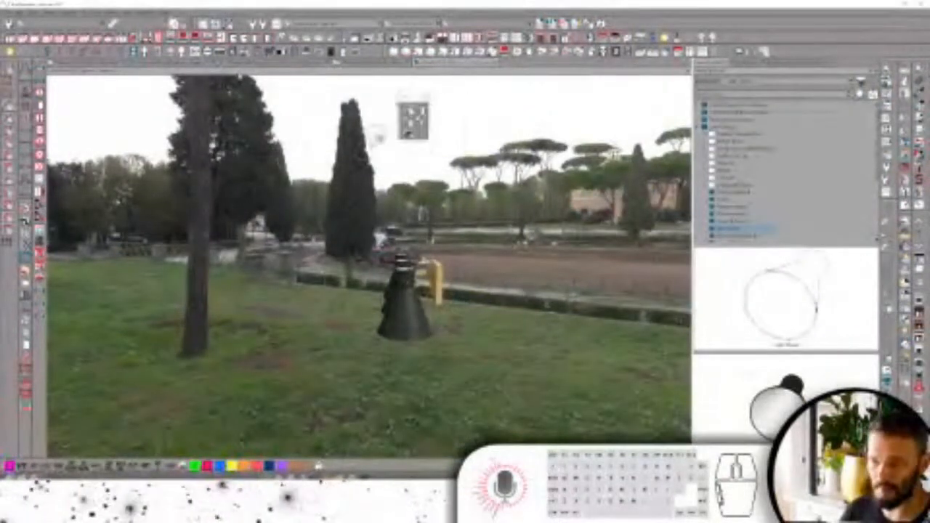
# Place the imported Light Shade symbol in the plan view, beside the three-shade vanity light.
pyautogui.press('shift')
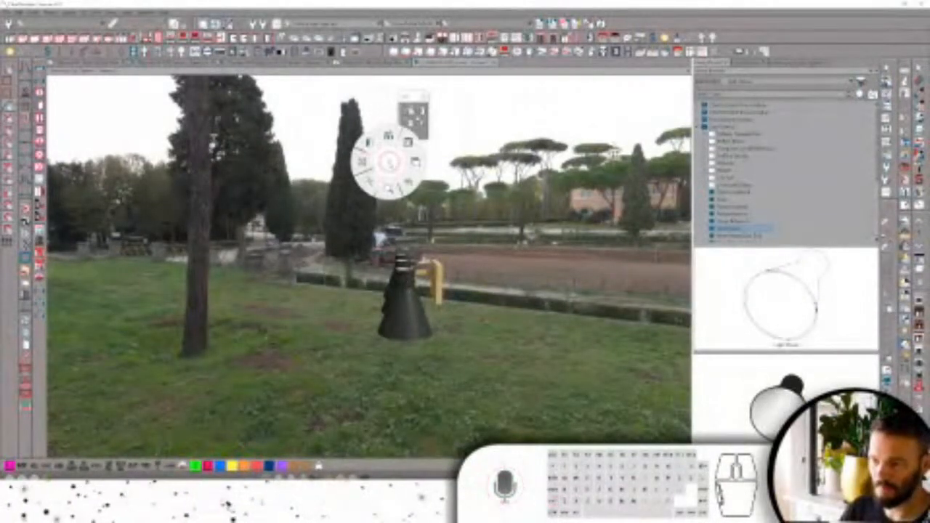
pyautogui.click(390, 162)
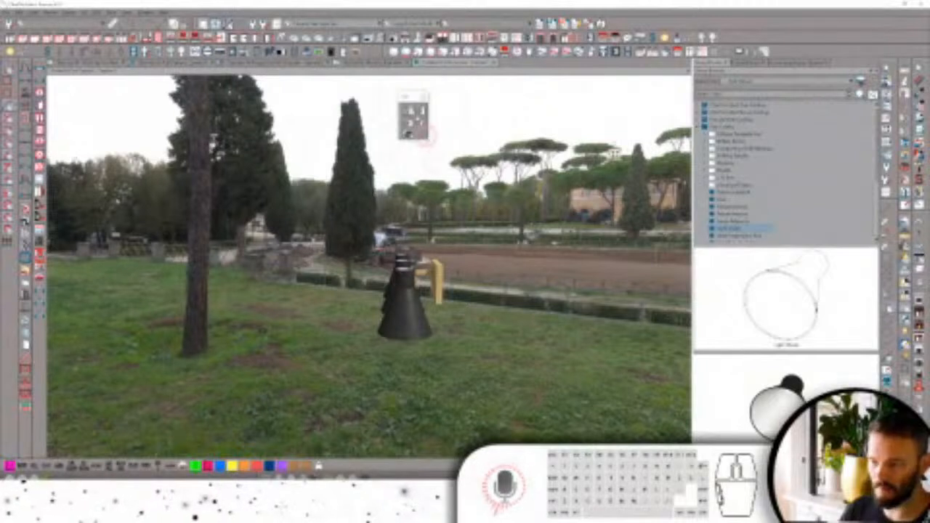
pyautogui.click(409, 139)
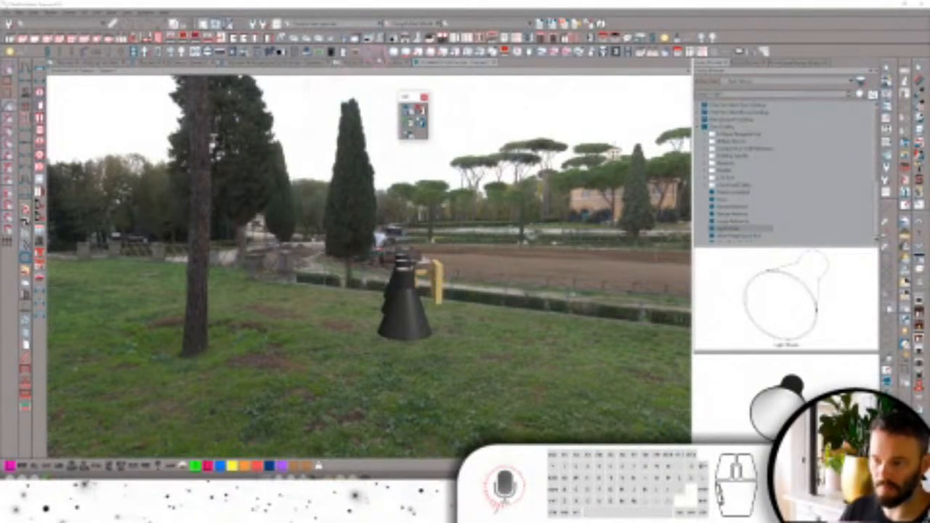
pyautogui.click(378, 63)
pyautogui.scroll(1, 356, 243)
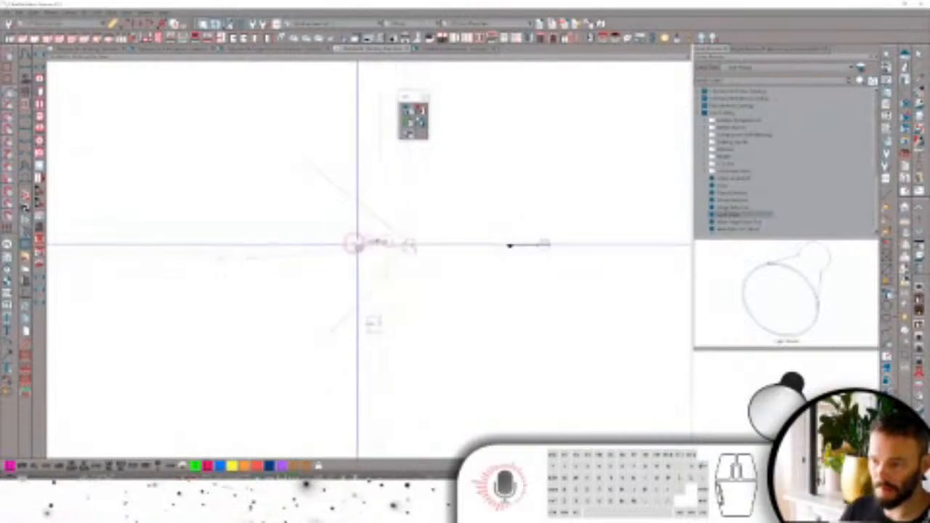
pyautogui.scroll(1, 356, 244)
pyautogui.scroll(1, 398, 275)
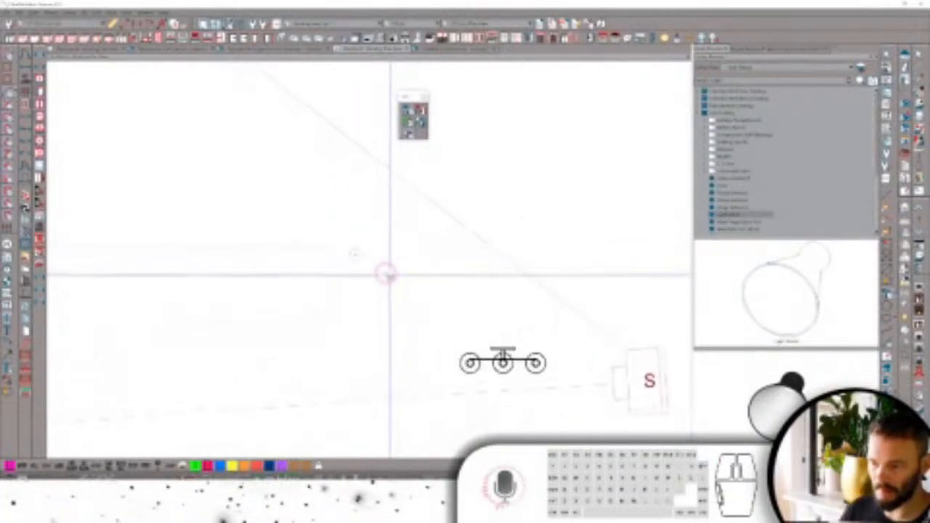
pyautogui.click(355, 255)
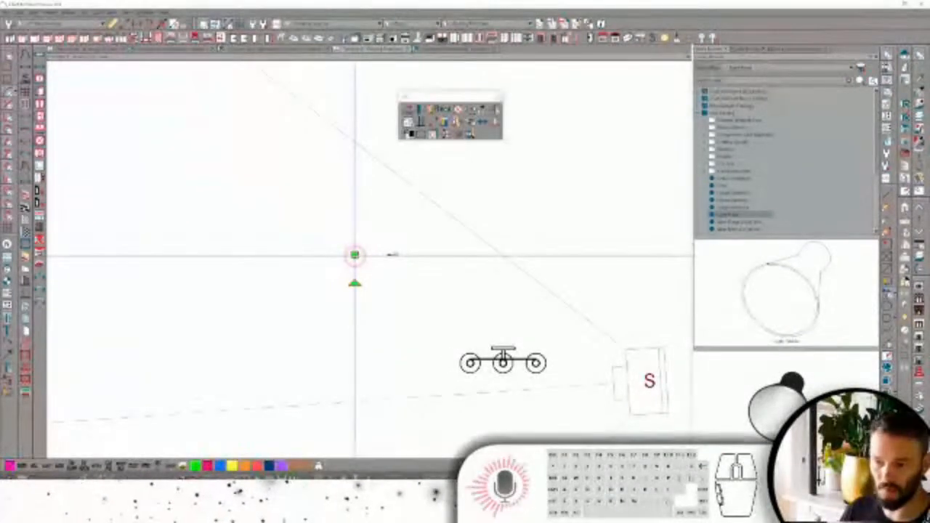
# Open the placed shade's symbol specification and replace its 3D geometry with the OBJ file from the Send and Delete folder.
pyautogui.click(355, 255)
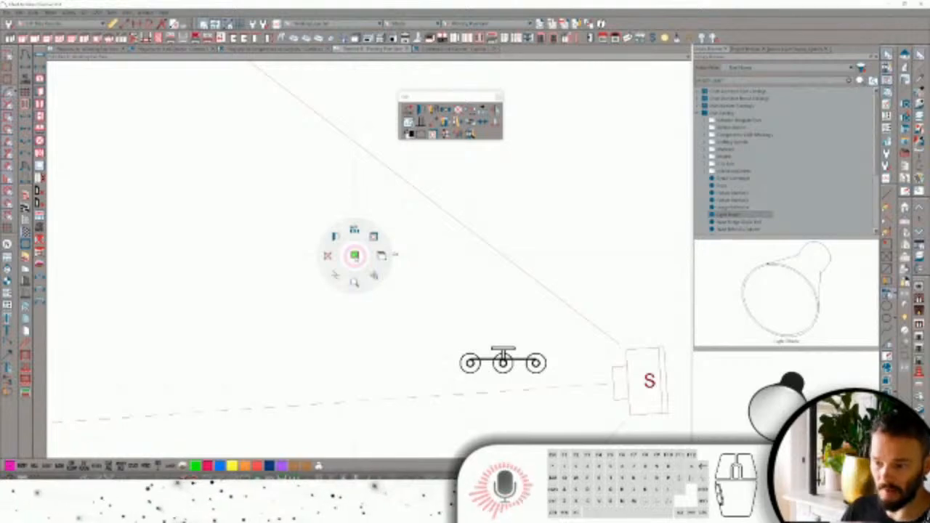
pyautogui.click(392, 254)
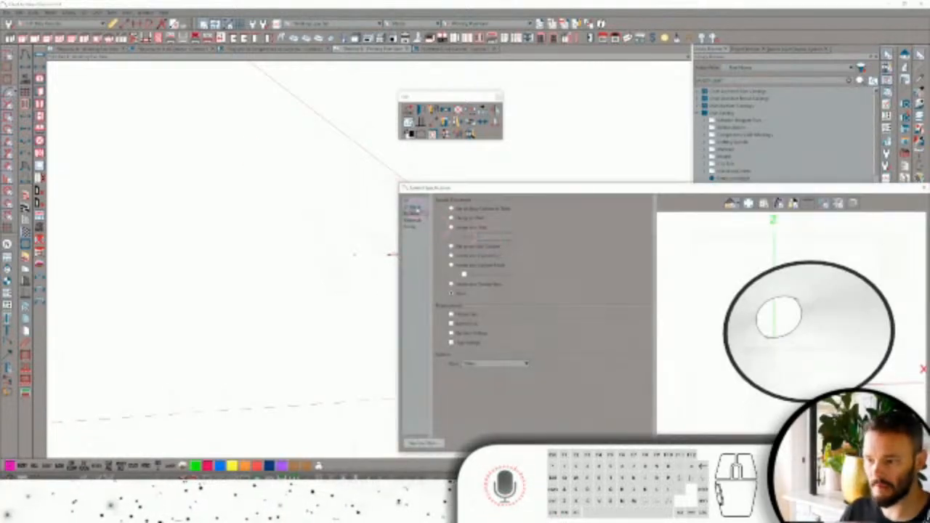
pyautogui.click(411, 204)
pyautogui.click(609, 239)
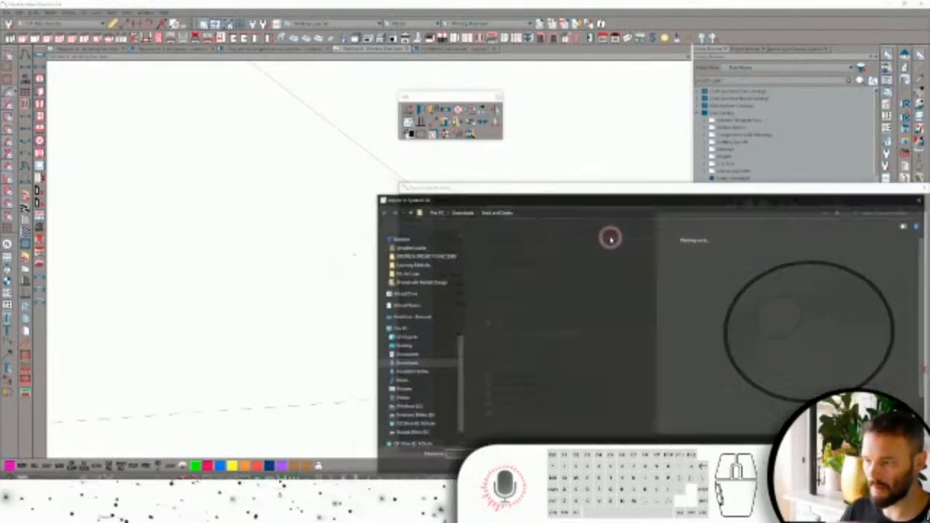
pyautogui.click(487, 263)
pyautogui.doubleClick(493, 271)
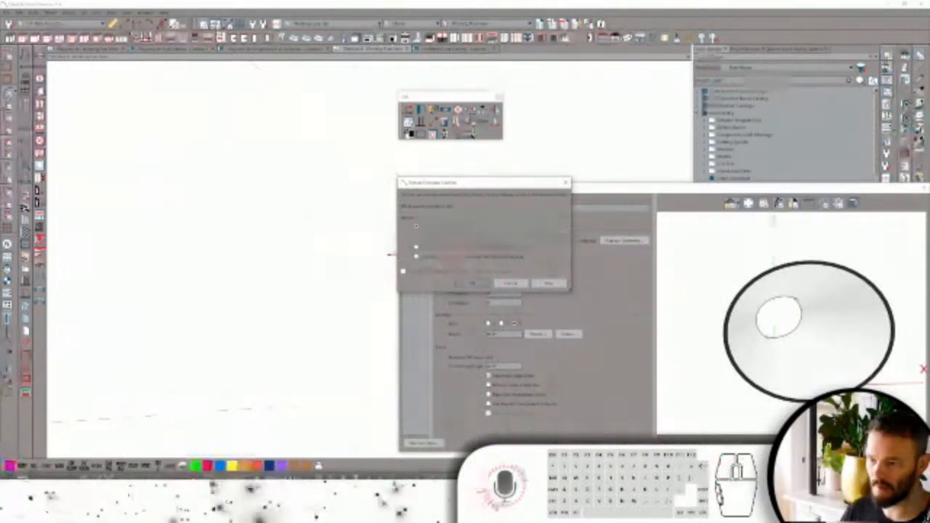
pyautogui.click(473, 283)
# Change the drawing unit of the shade symbol's geometry, check its sizing settings and fit the model in the preview.
pyautogui.click(508, 252)
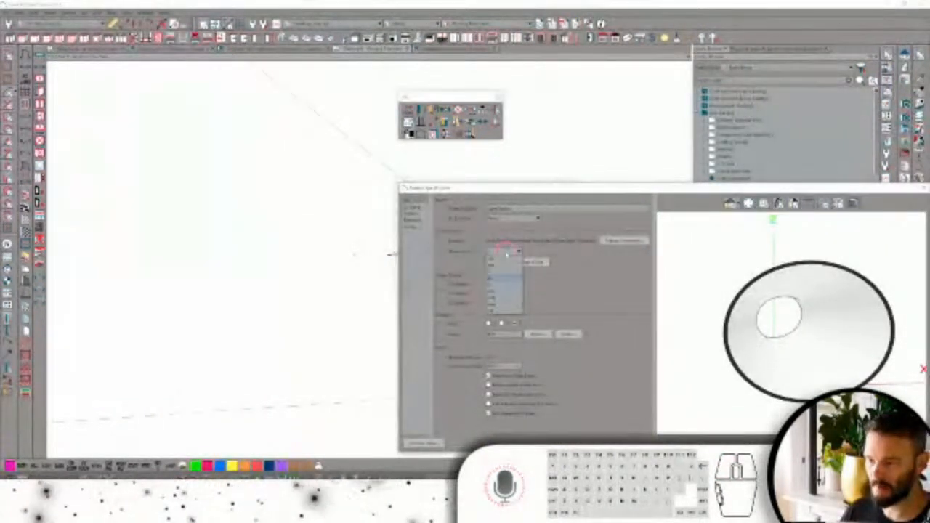
pyautogui.click(498, 287)
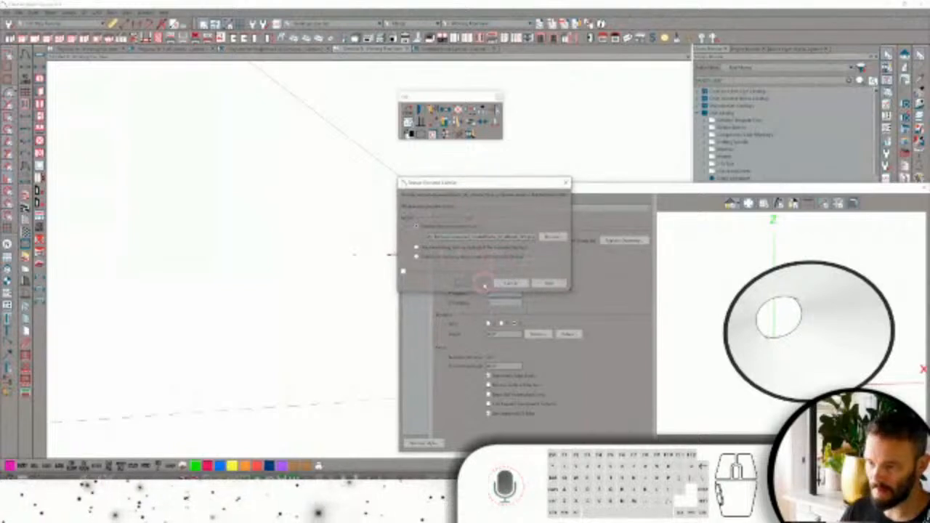
pyautogui.click(482, 283)
pyautogui.click(414, 226)
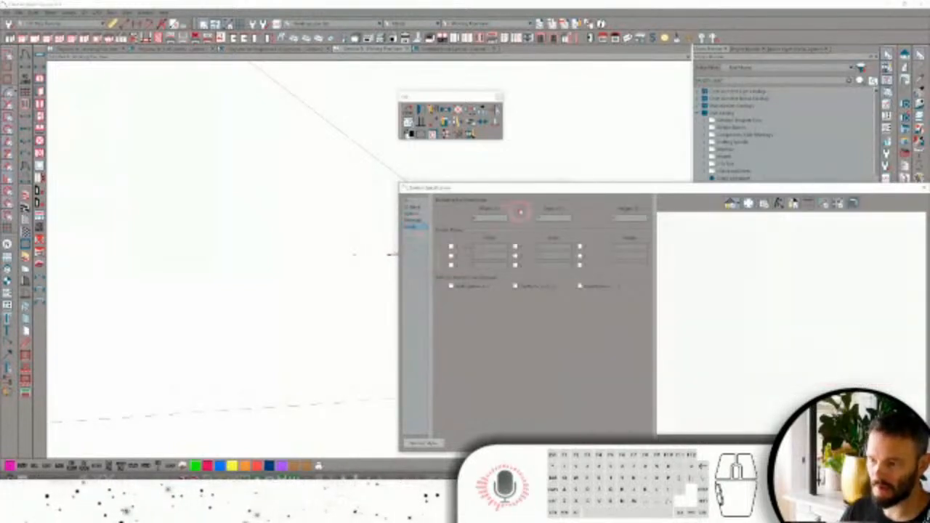
pyautogui.moveTo(574, 190); pyautogui.dragTo(355, 141)
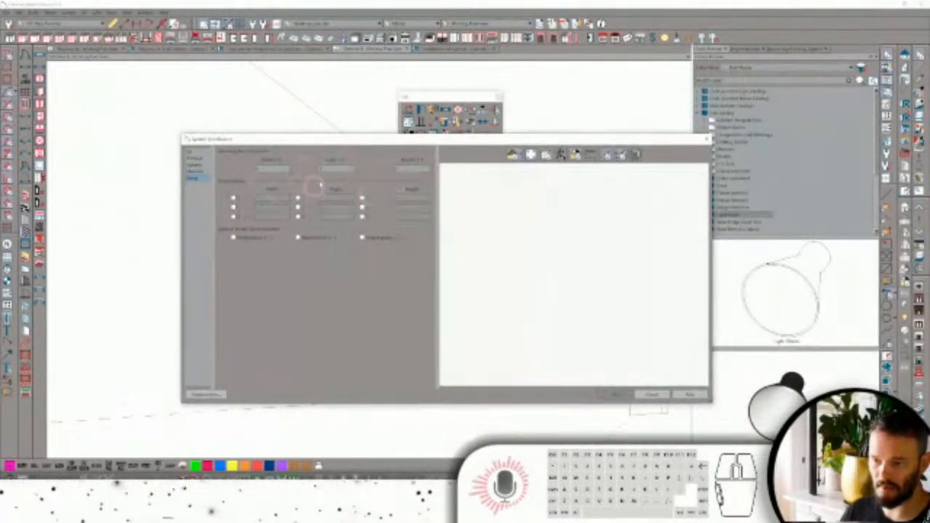
pyautogui.click(191, 167)
pyautogui.click(190, 152)
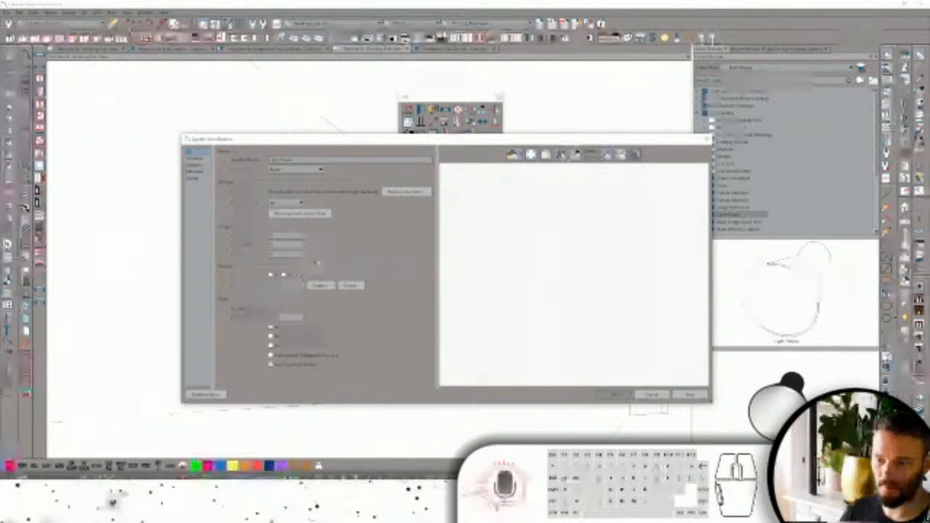
pyautogui.click(531, 155)
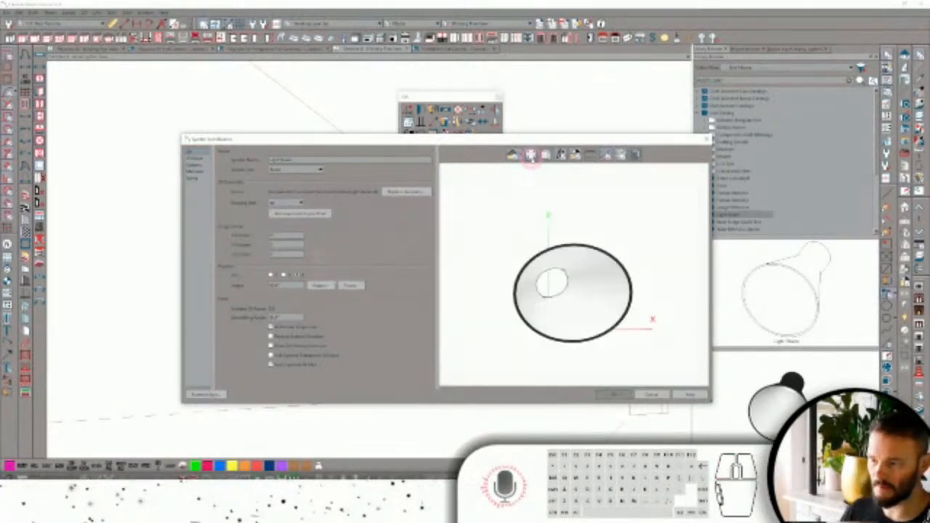
# Rotate the shade symbol 90° about its X axis so it stands upright with the wide opening facing down.
pyautogui.click(354, 288)
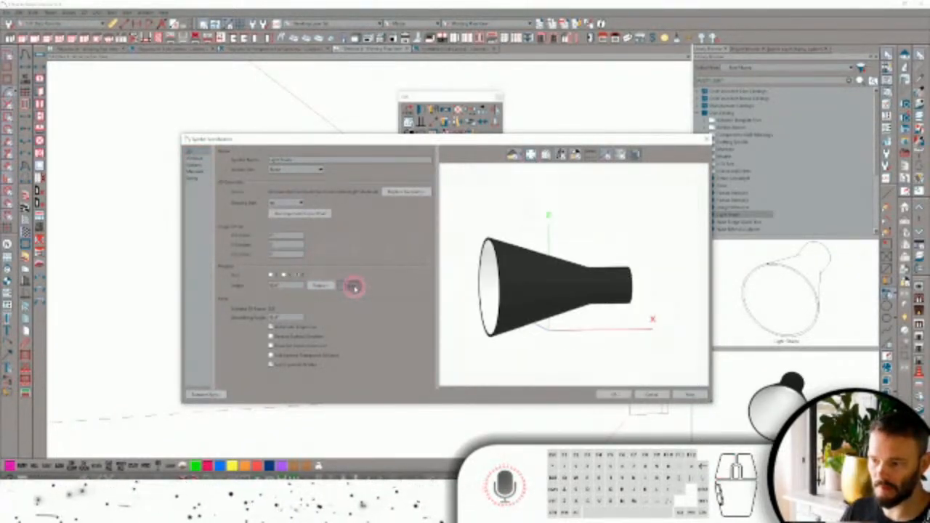
pyautogui.click(319, 285)
pyautogui.click(271, 274)
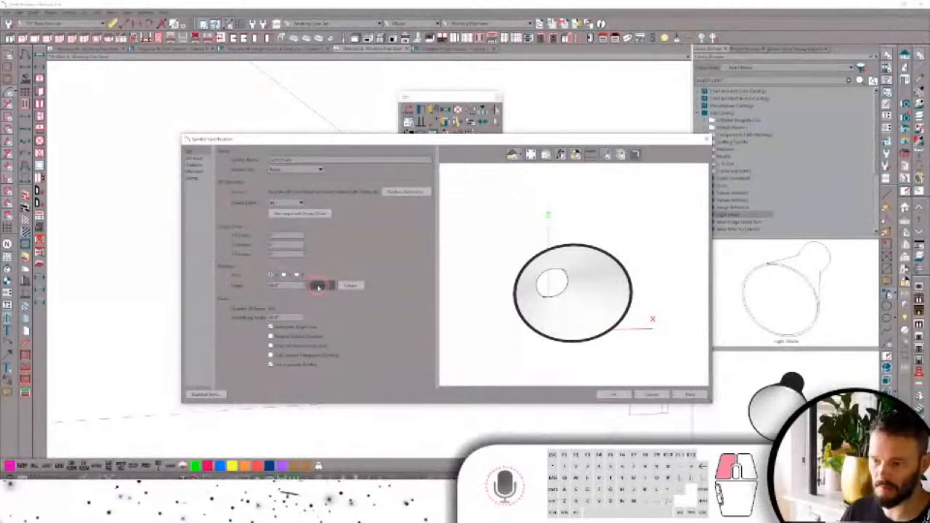
pyautogui.click(320, 285)
pyautogui.click(617, 394)
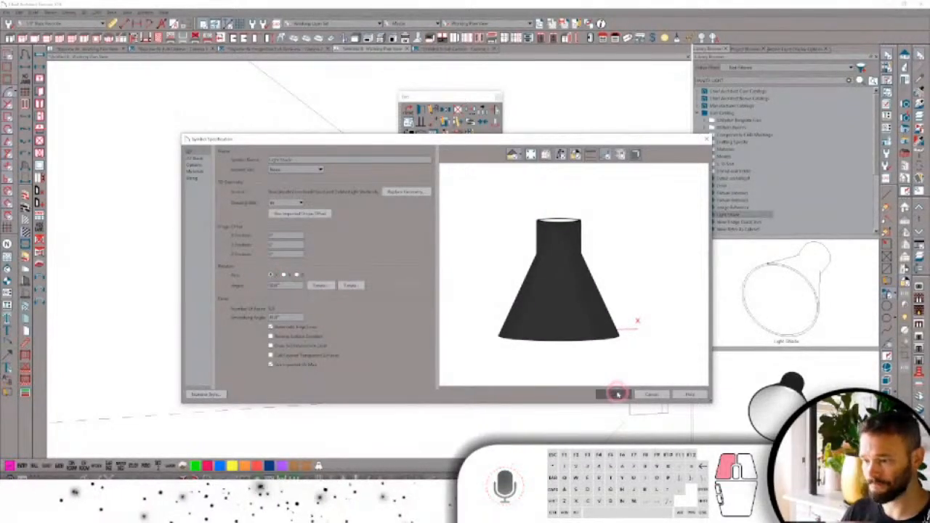
# Generate a new 2D block for the Light Shade symbol and apply the symbol specification.
pyautogui.click(197, 159)
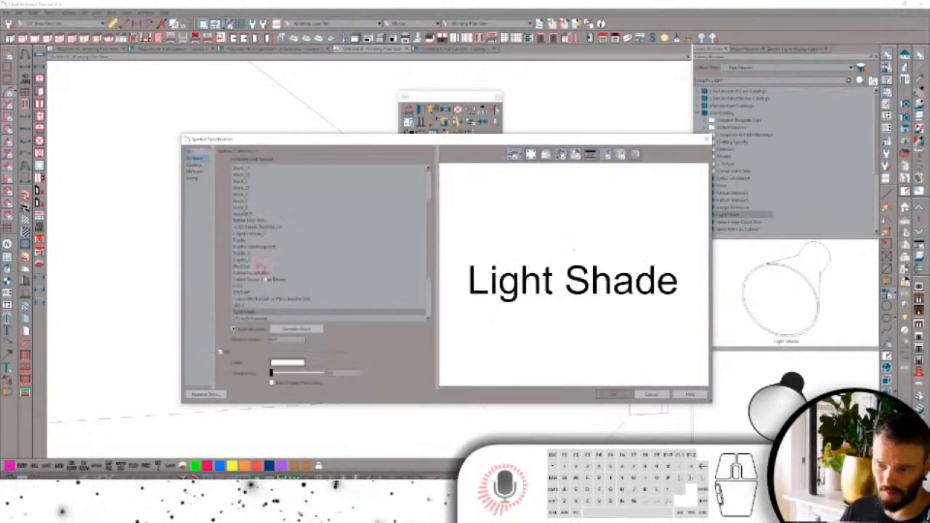
pyautogui.click(287, 331)
pyautogui.click(617, 394)
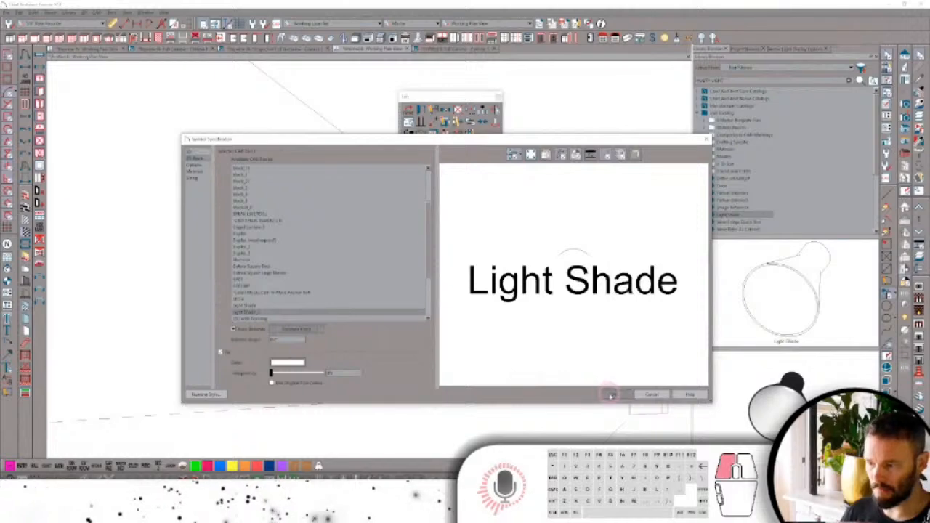
# Draw a circle about 2 1/2" in diameter just outside the light shade in plan.
pyautogui.click(354, 263)
pyautogui.scroll(4, 326, 224)
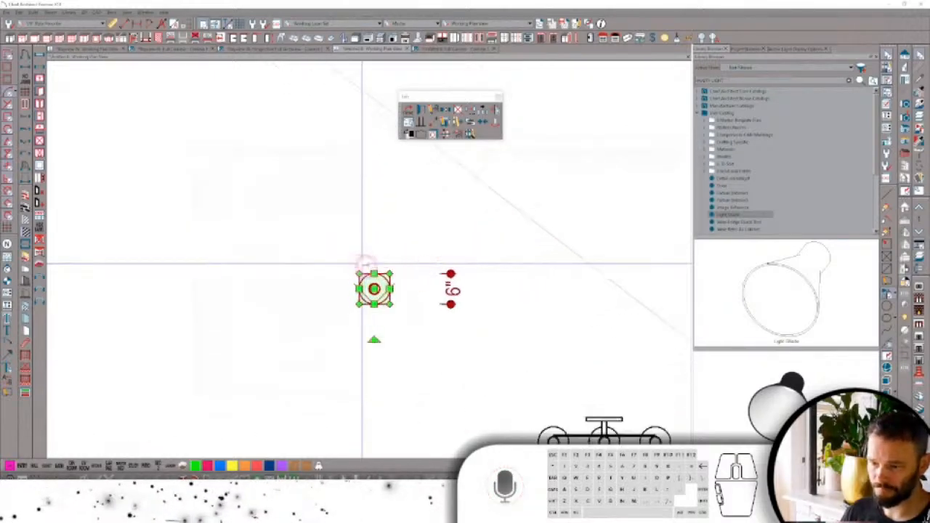
pyautogui.moveTo(384, 303); pyautogui.dragTo(455, 321)
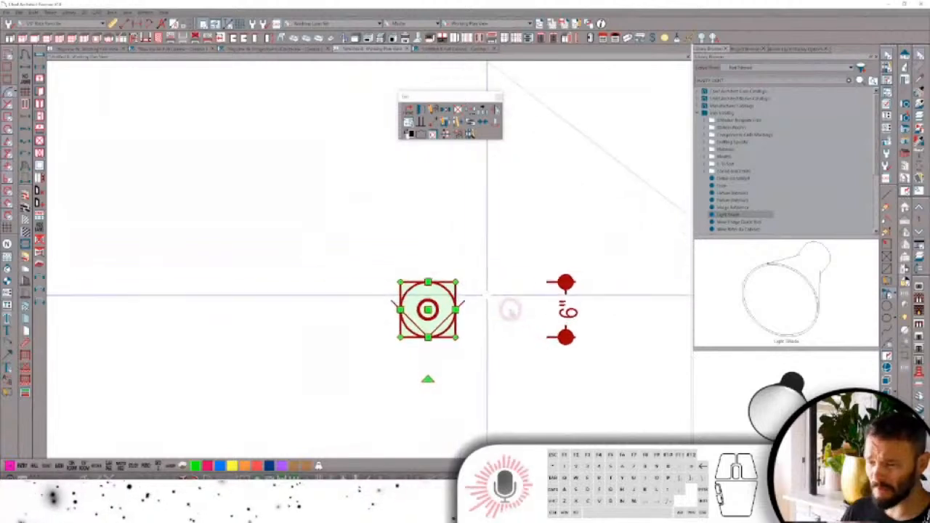
pyautogui.scroll(3, 509, 308)
pyautogui.scroll(2, 485, 291)
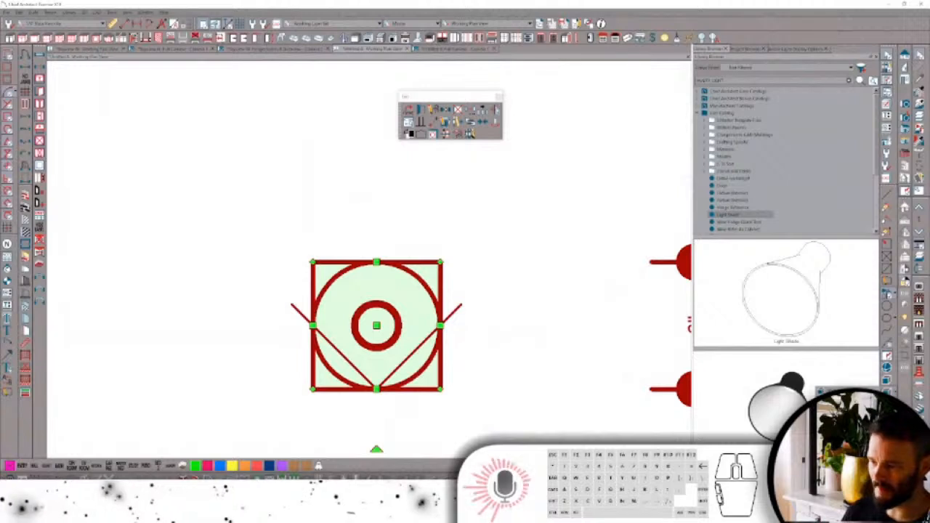
pyautogui.press('Escape')
pyautogui.moveTo(447, 225); pyautogui.dragTo(428, 205)
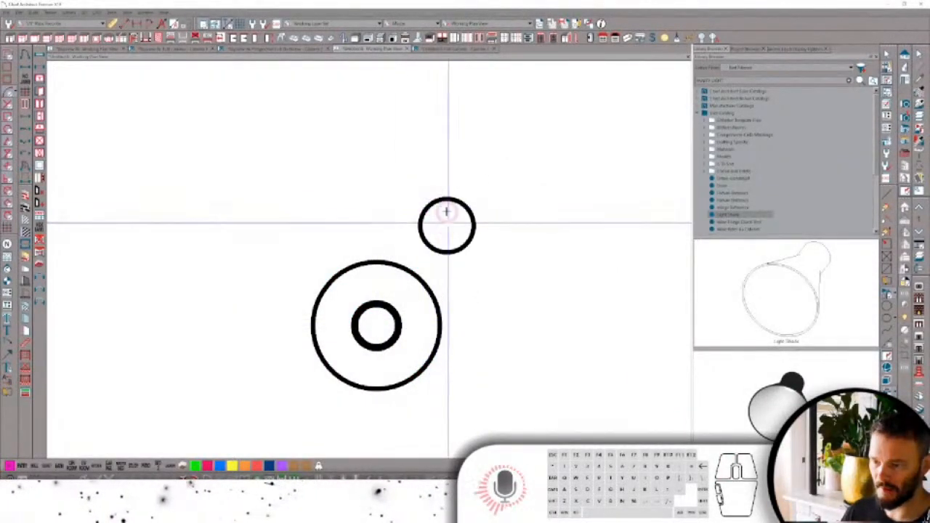
# Move the new circle onto the light shade in plan so that it is centred on the shade's opening.
pyautogui.click(442, 199)
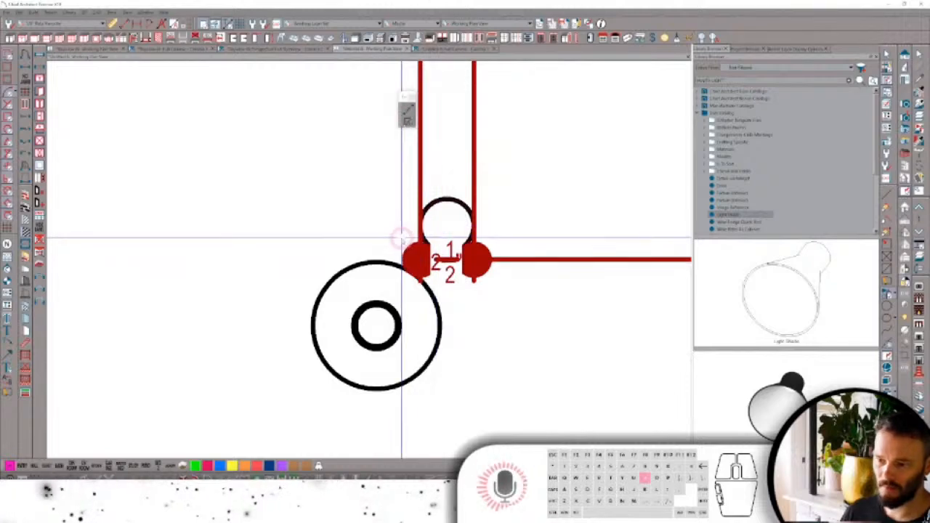
pyautogui.click(372, 289)
pyautogui.press('i')
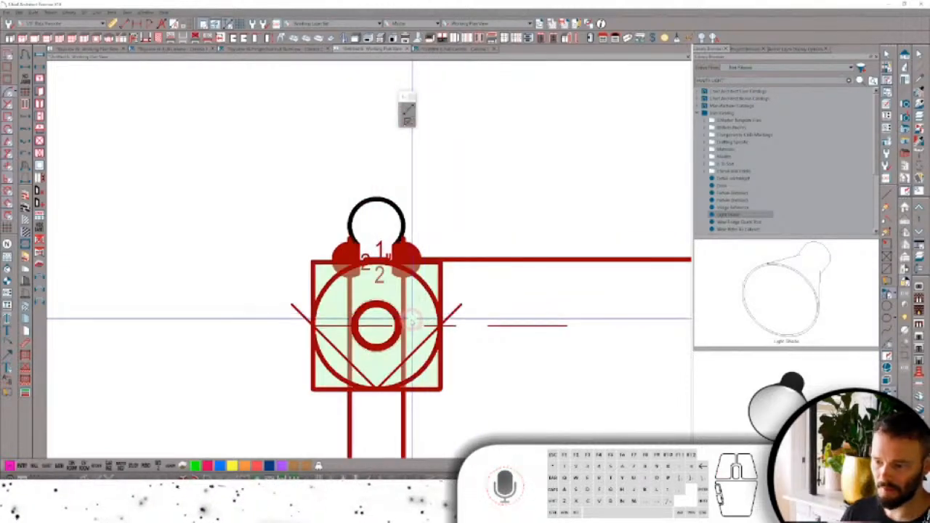
pyautogui.click(405, 321)
pyautogui.scroll(5, 389, 311)
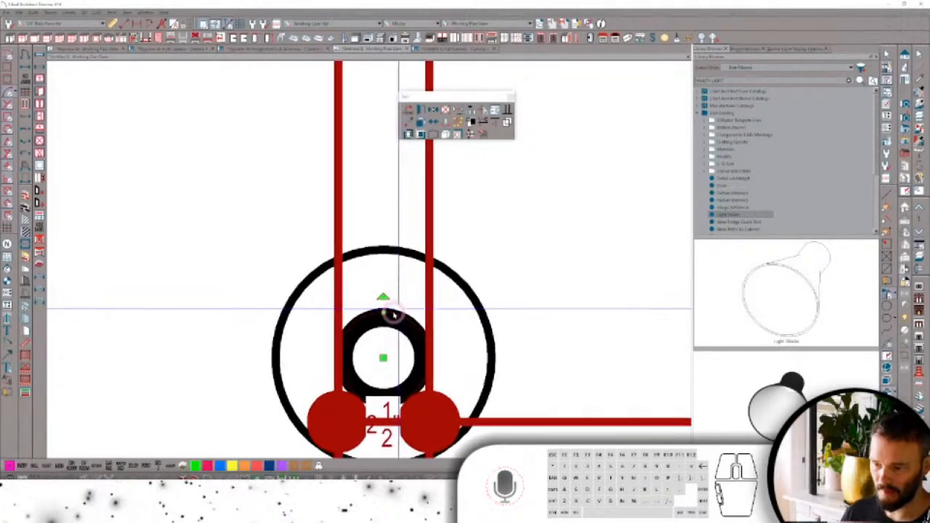
# Shrink the circle inside the shade's neck to a diameter of about 7/8" for the rod.
pyautogui.moveTo(391, 314); pyautogui.dragTo(376, 326)
pyautogui.moveTo(380, 295); pyautogui.dragTo(386, 253, button='middle')
pyautogui.scroll(-3, 341, 138)
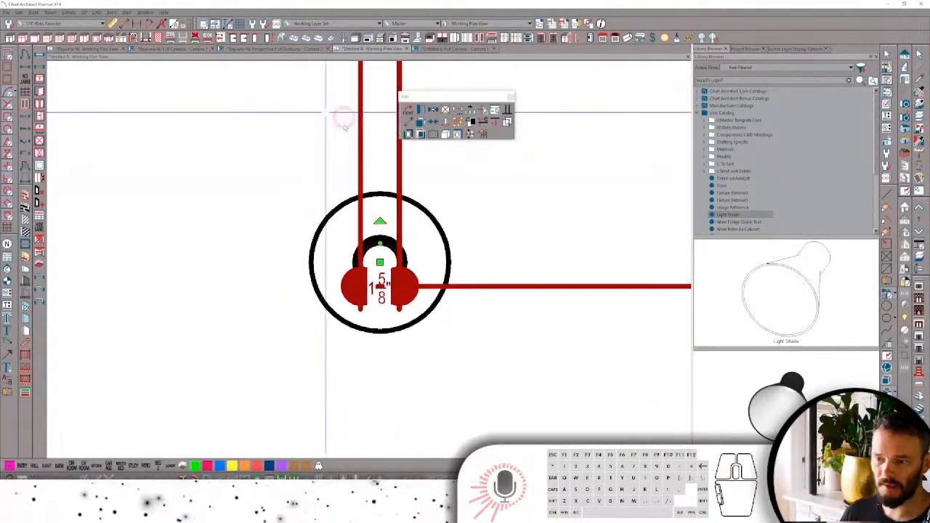
pyautogui.scroll(-1, 359, 192)
pyautogui.scroll(3, 384, 253)
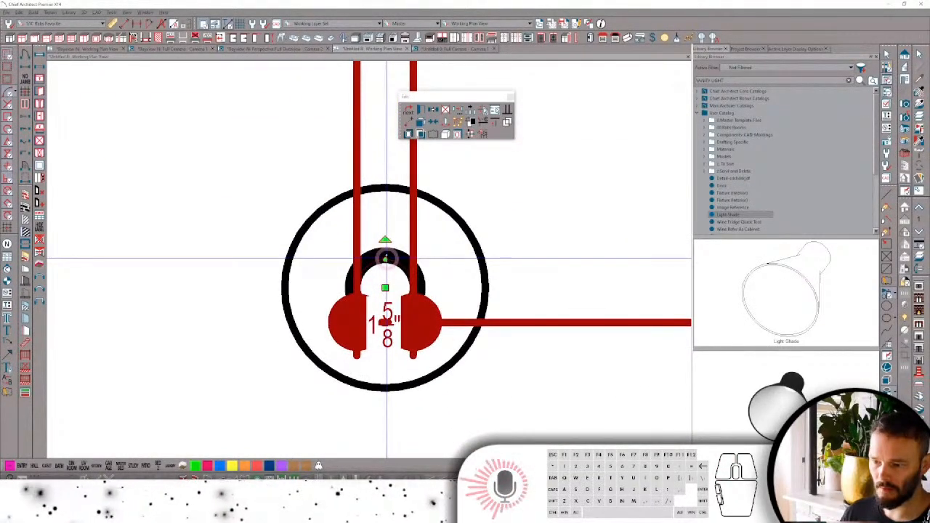
pyautogui.press('Escape')
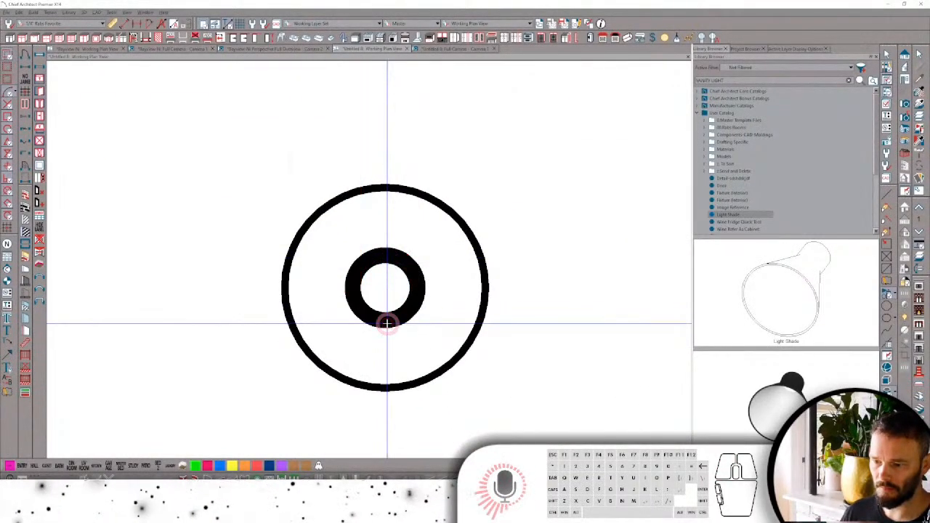
pyautogui.click(383, 255)
pyautogui.moveTo(387, 263); pyautogui.dragTo(382, 273)
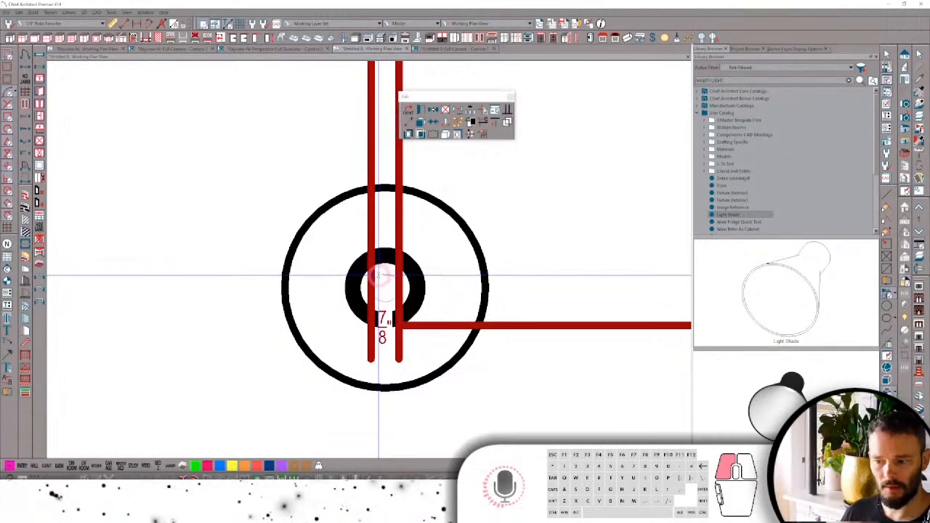
pyautogui.moveTo(377, 278); pyautogui.dragTo(381, 270)
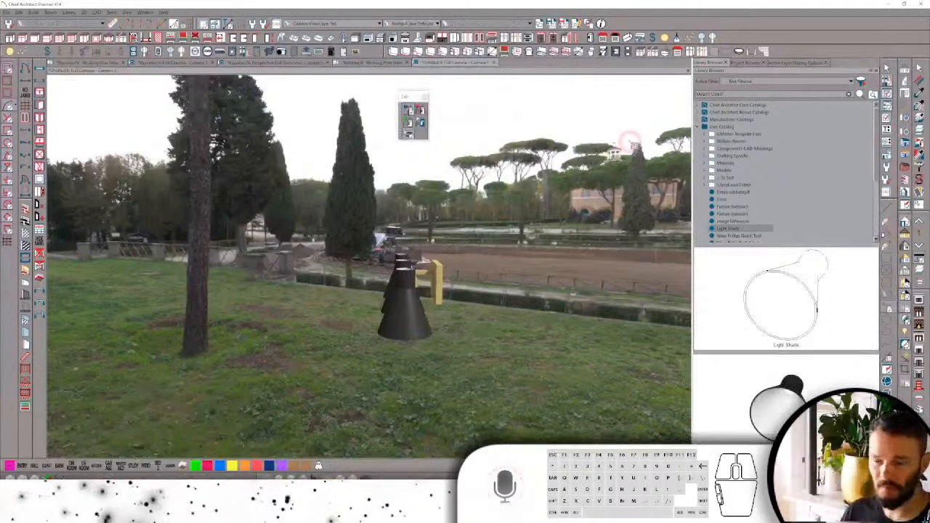
# Stretch the cylinder inside the shade upward in the camera view, with its base at the shade's neck, to form a vertical rod.
pyautogui.moveTo(418, 312); pyautogui.dragTo(397, 227, button='middle')
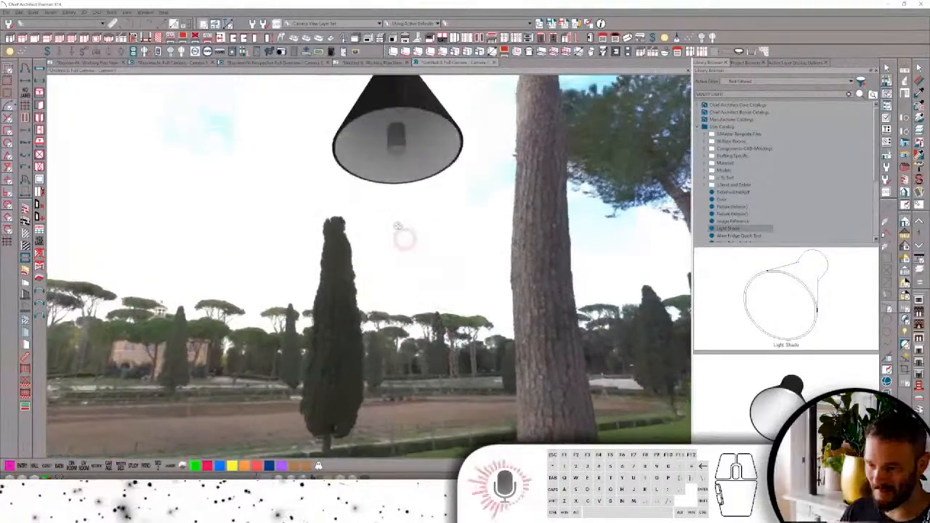
pyautogui.click(401, 132)
pyautogui.moveTo(423, 169); pyautogui.dragTo(400, 296, button='middle')
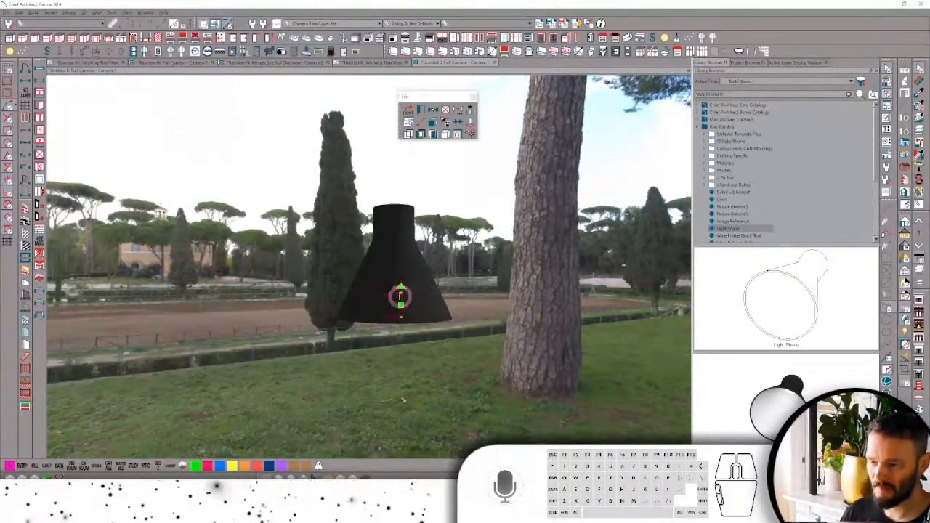
pyautogui.moveTo(401, 175); pyautogui.dragTo(401, 170)
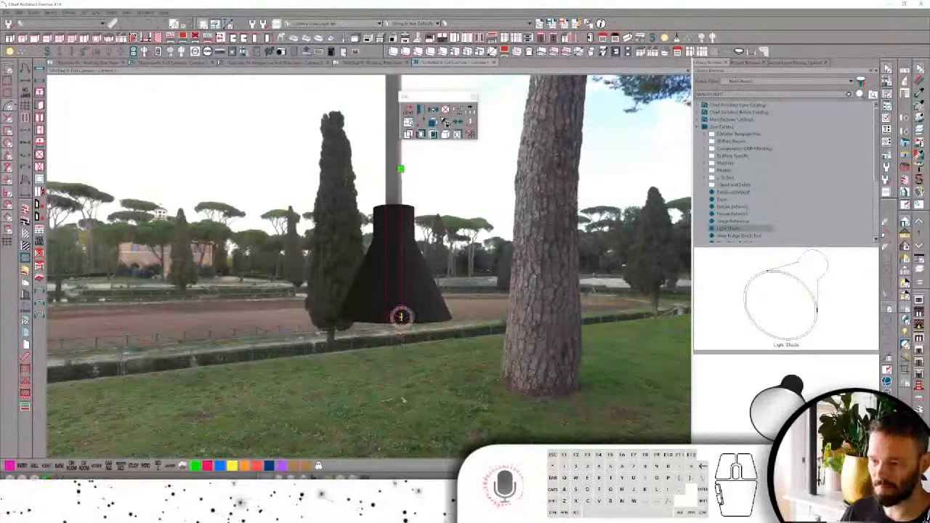
pyautogui.moveTo(400, 259); pyautogui.dragTo(357, 285, button='middle')
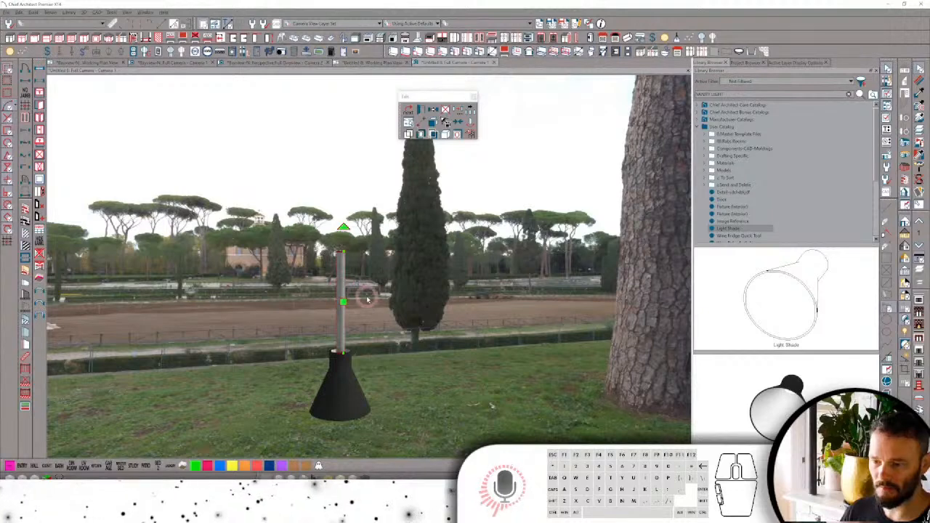
pyautogui.moveTo(367, 299); pyautogui.dragTo(415, 236, button='middle')
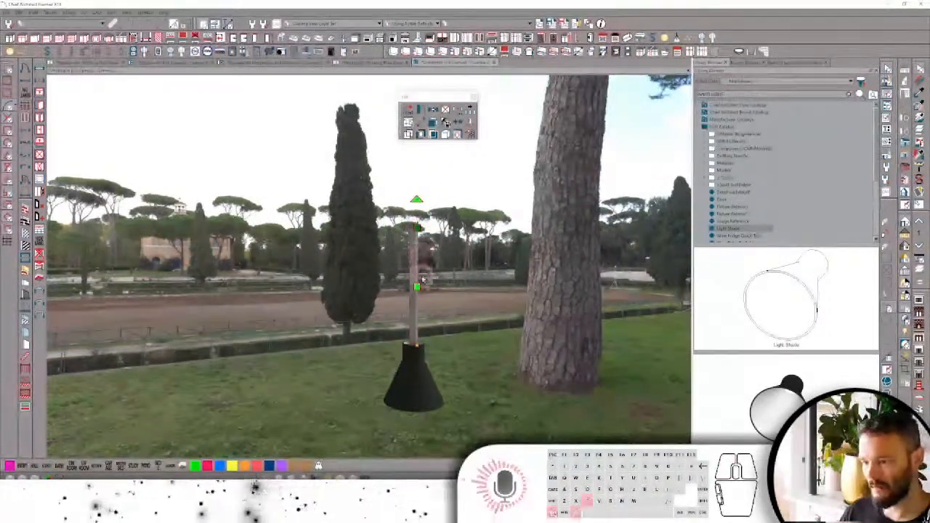
# Copy the rod cylinder straight up so the copy stands directly on top of the original rod.
pyautogui.click(419, 286)
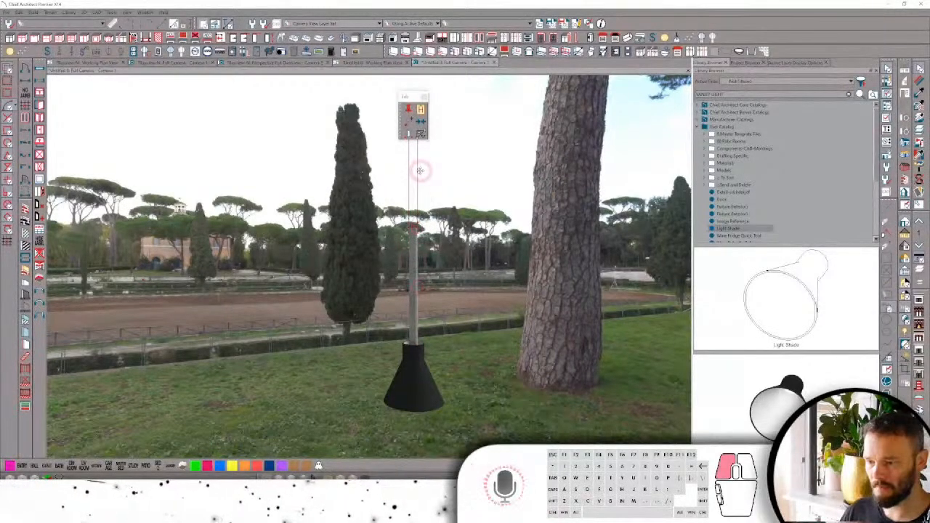
pyautogui.moveTo(420, 173); pyautogui.dragTo(422, 173)
pyautogui.moveTo(421, 174)
pyautogui.mouseDown(button='middle')
pyautogui.moveTo(422, 187)
pyautogui.moveTo(411, 187)
pyautogui.mouseUp(button='middle')
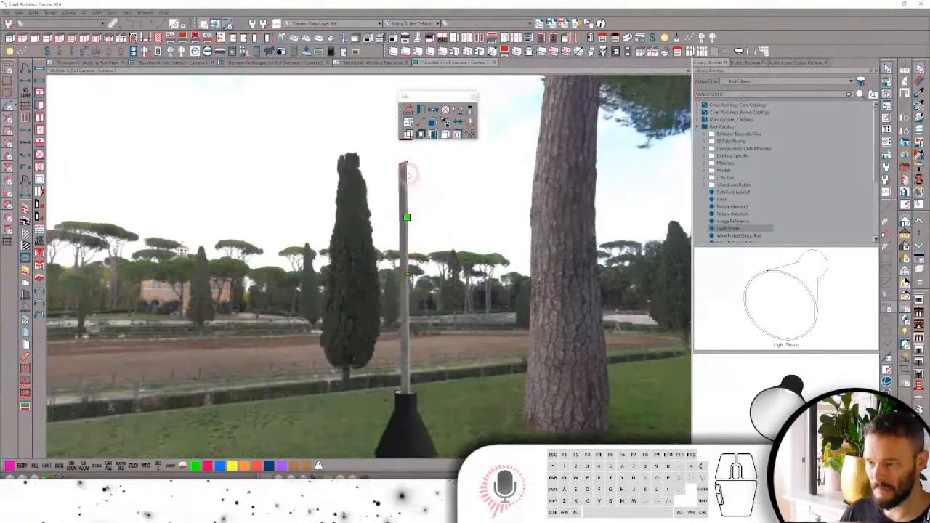
# Shorten the copied upper cylinder to a thin disc and enlarge its radius to form the fixture's ceiling canopy.
pyautogui.click(412, 247)
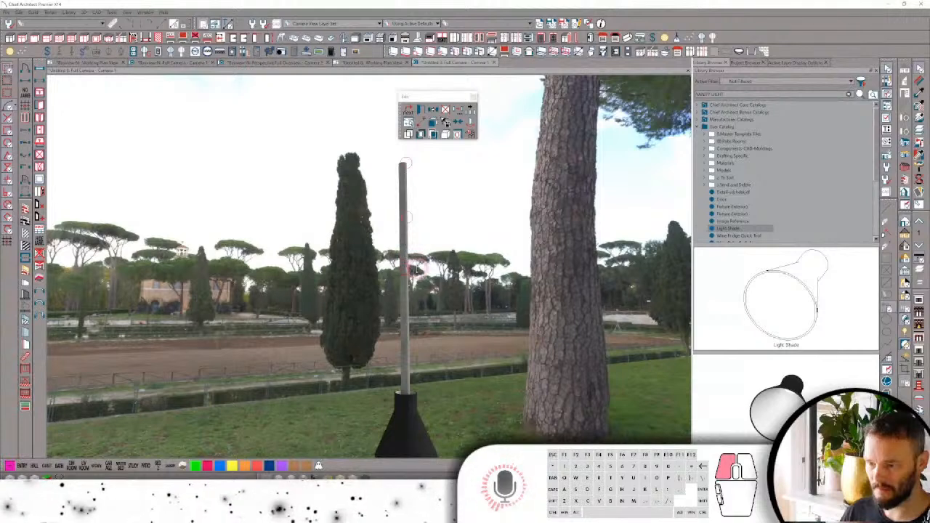
pyautogui.moveTo(416, 272); pyautogui.dragTo(417, 271)
pyautogui.moveTo(346, 191); pyautogui.dragTo(320, 163, button='right')
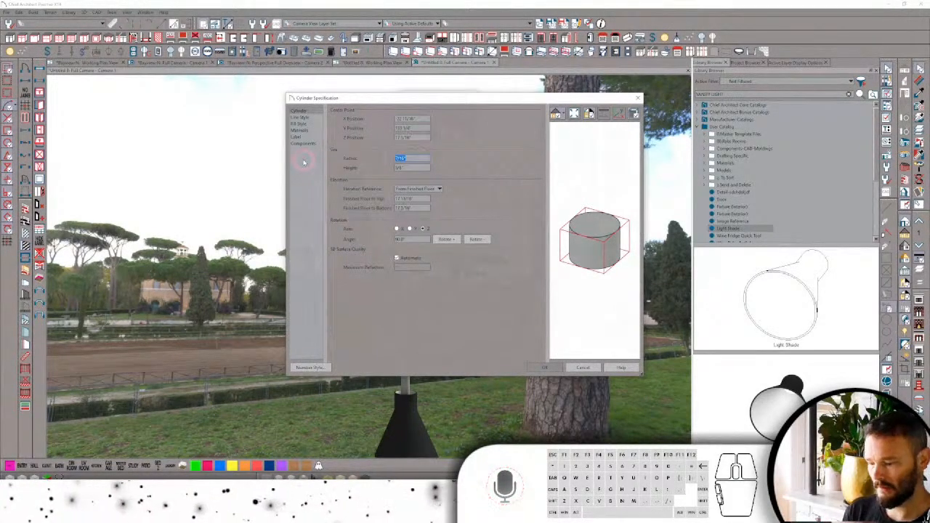
pyautogui.write('3')
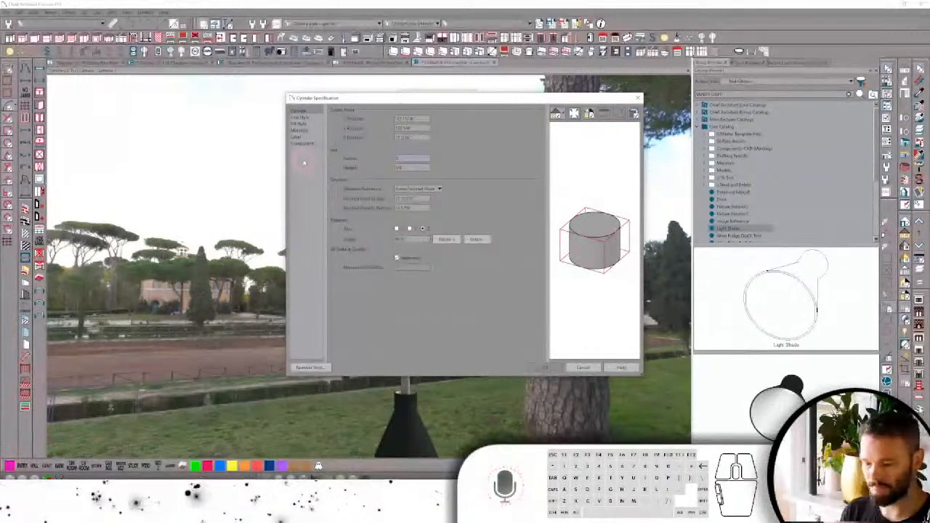
pyautogui.press('Tab')
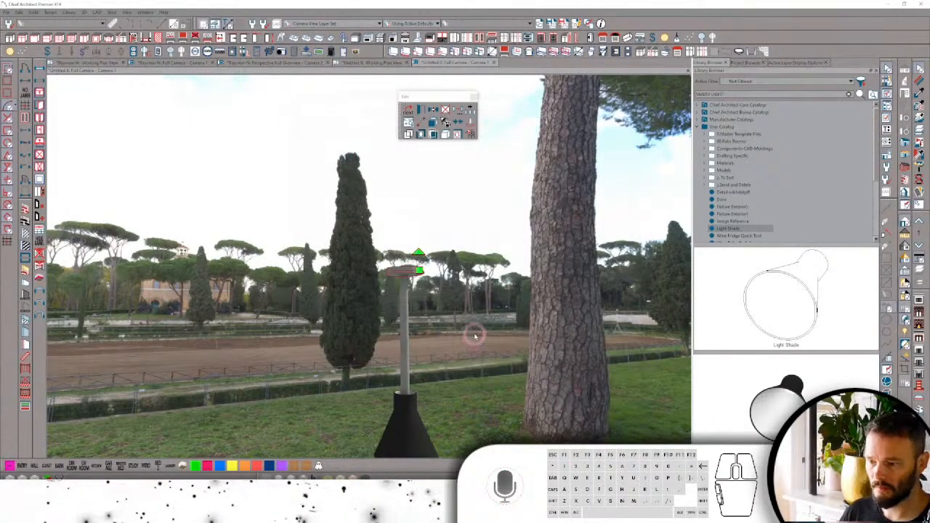
# Apply the gold metal material to the rod and to the canopy disc on top of it.
pyautogui.moveTo(475, 337); pyautogui.dragTo(520, 407, button='middle')
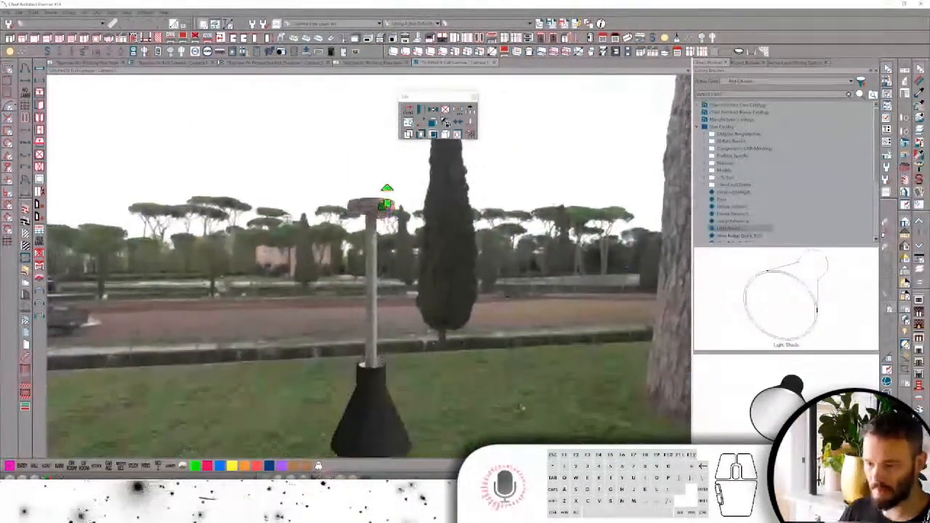
pyautogui.click(446, 122)
pyautogui.click(372, 315)
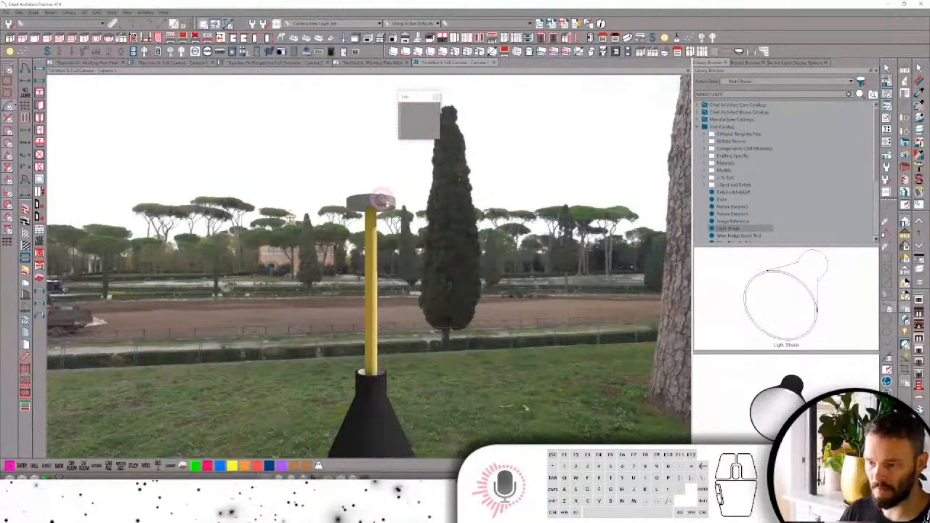
pyautogui.click(385, 201)
pyautogui.moveTo(407, 276)
pyautogui.mouseDown(button='middle')
pyautogui.moveTo(392, 211)
pyautogui.moveTo(400, 206)
pyautogui.mouseUp(button='middle')
pyautogui.click(399, 206)
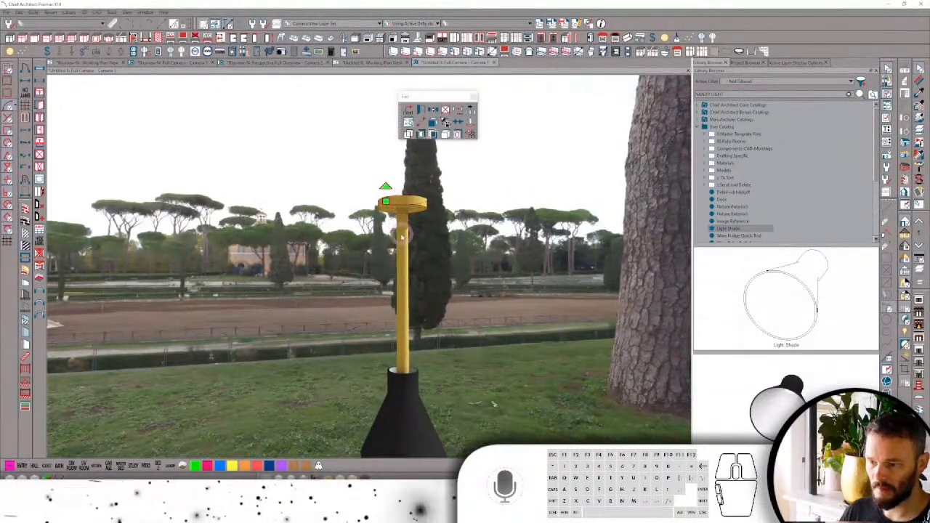
# Reduce the radius of the gold rod so it is thinner between the canopy and the shade.
pyautogui.click(402, 237)
pyautogui.doubleClick(404, 239)
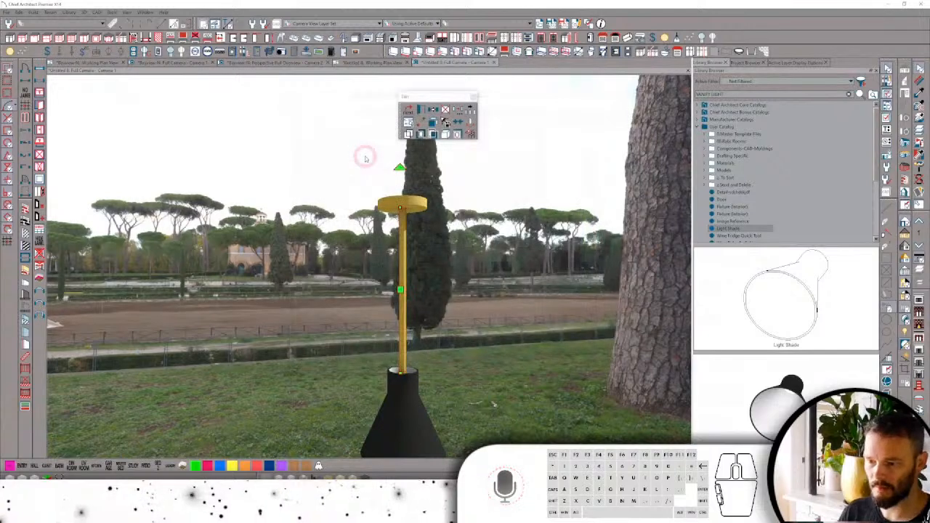
pyautogui.scroll(-1, 500, 250)
pyautogui.moveTo(500, 250); pyautogui.dragTo(532, 227, button='middle')
pyautogui.scroll(-2, 518, 282)
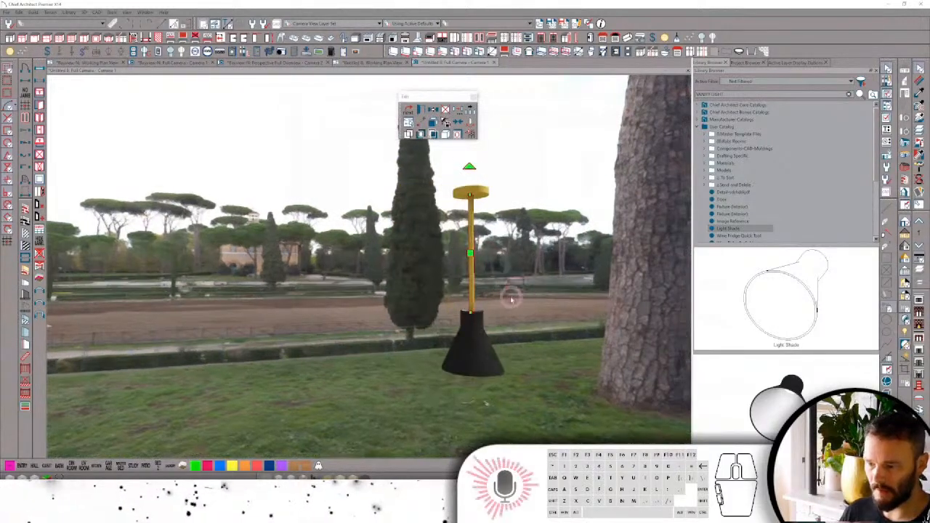
pyautogui.scroll(1, 507, 295)
pyautogui.moveTo(475, 210); pyautogui.dragTo(442, 187, button='middle')
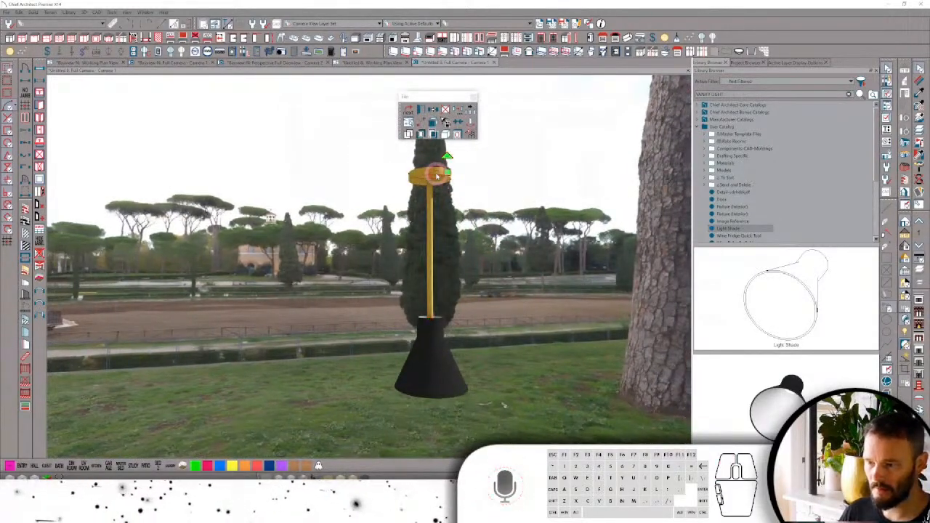
# Copy the gold canopy disc straight down the rod onto the top of the shade's neck.
pyautogui.click(449, 178)
pyautogui.moveTo(448, 165); pyautogui.dragTo(445, 316)
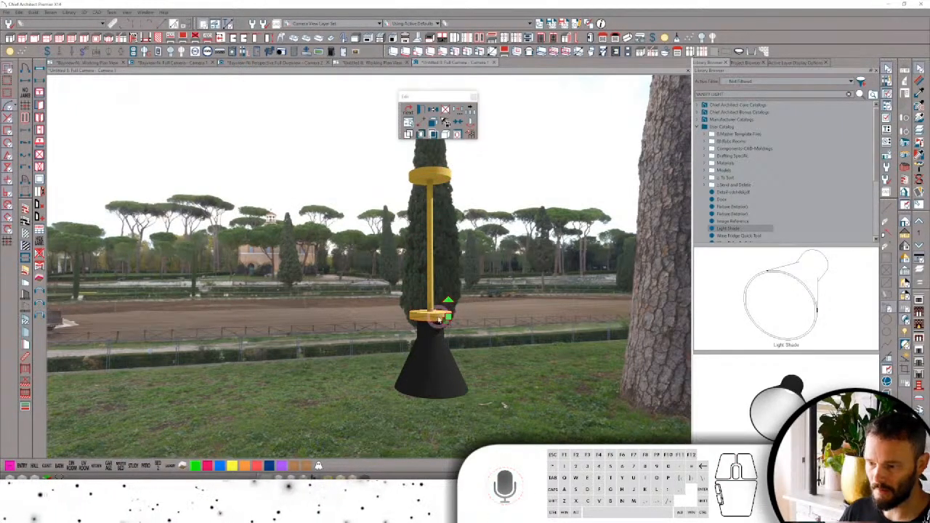
pyautogui.scroll(2, 426, 312)
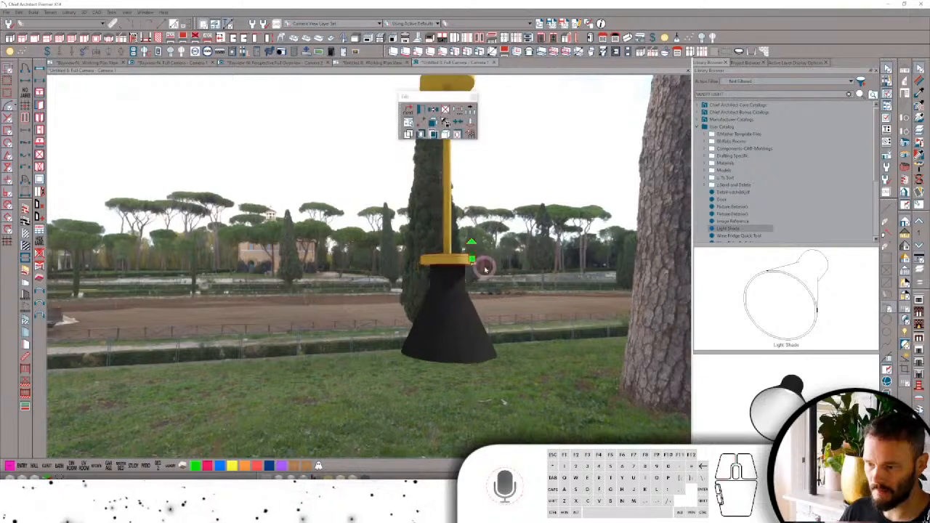
pyautogui.scroll(3, 483, 268)
# Reduce the height and radius of the lower gold disc so it forms a thin cap fitting the shade's neck.
pyautogui.click(368, 234)
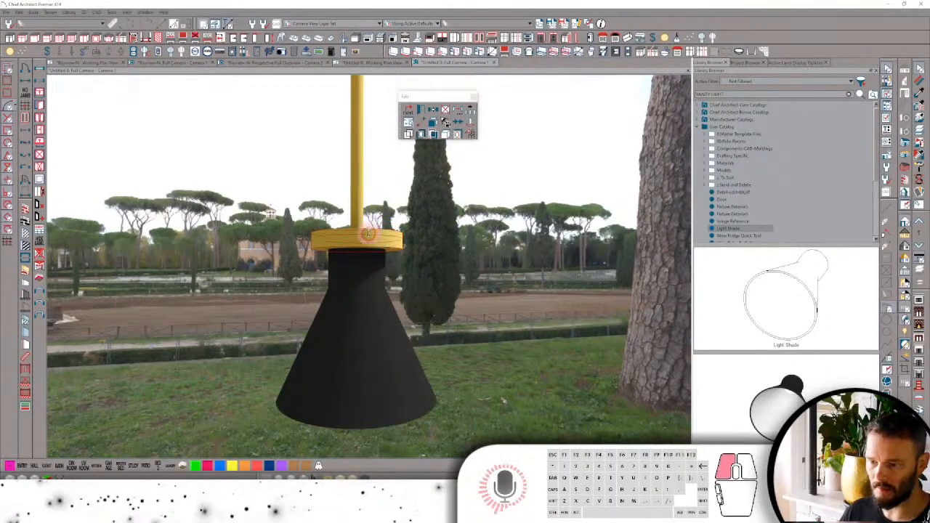
pyautogui.doubleClick(364, 234)
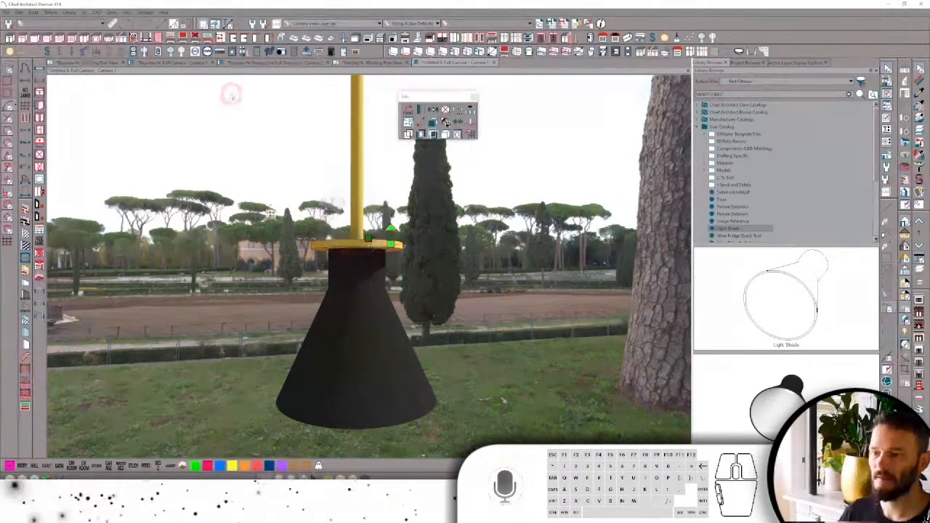
pyautogui.click(373, 157)
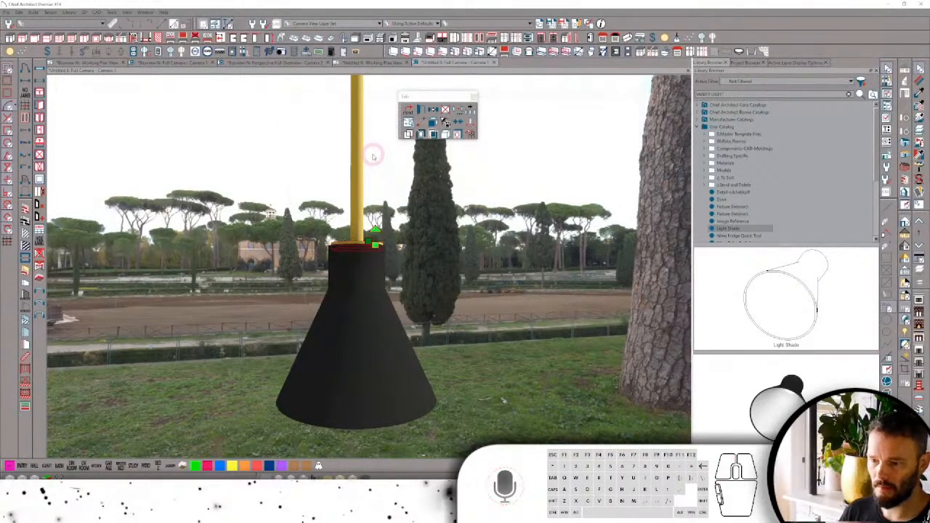
pyautogui.click(370, 193)
pyautogui.scroll(3, 439, 249)
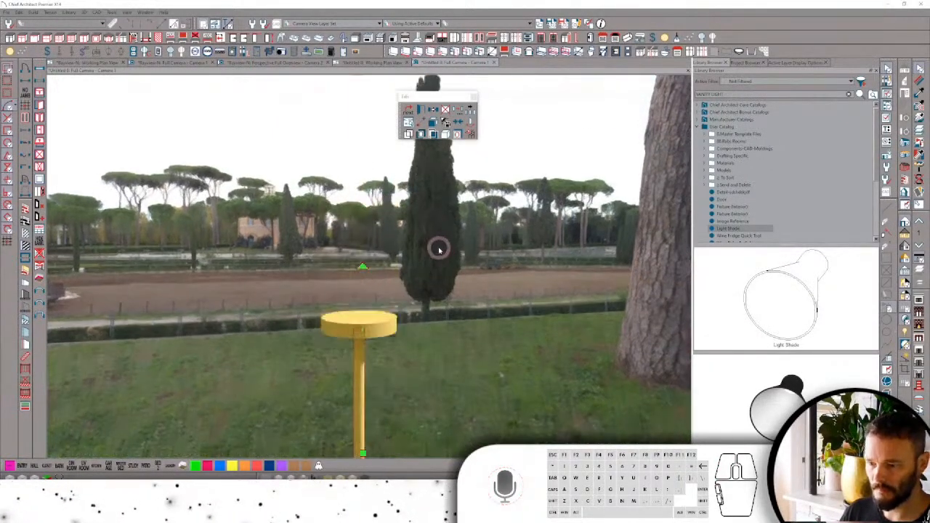
pyautogui.scroll(-4, 439, 249)
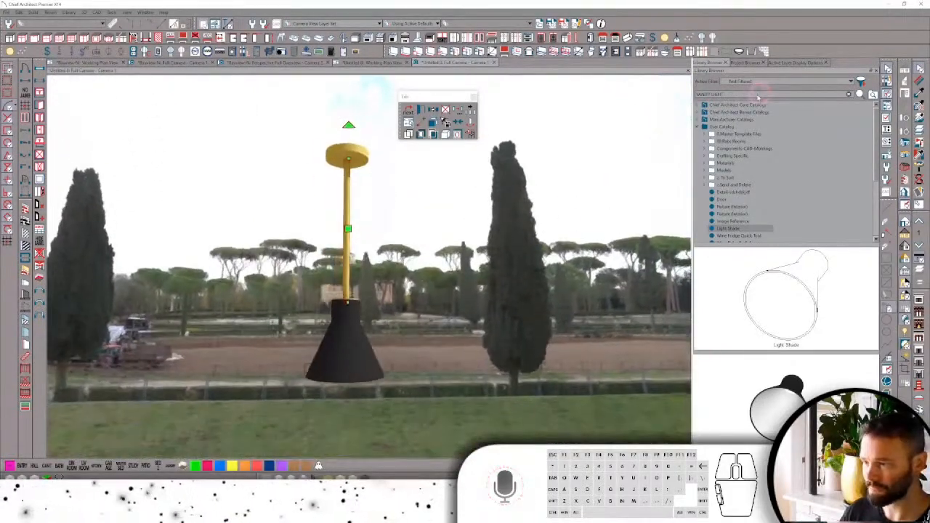
# Search the library for "light bulb" and select the first Bare Bulb fixture.
pyautogui.click(745, 95)
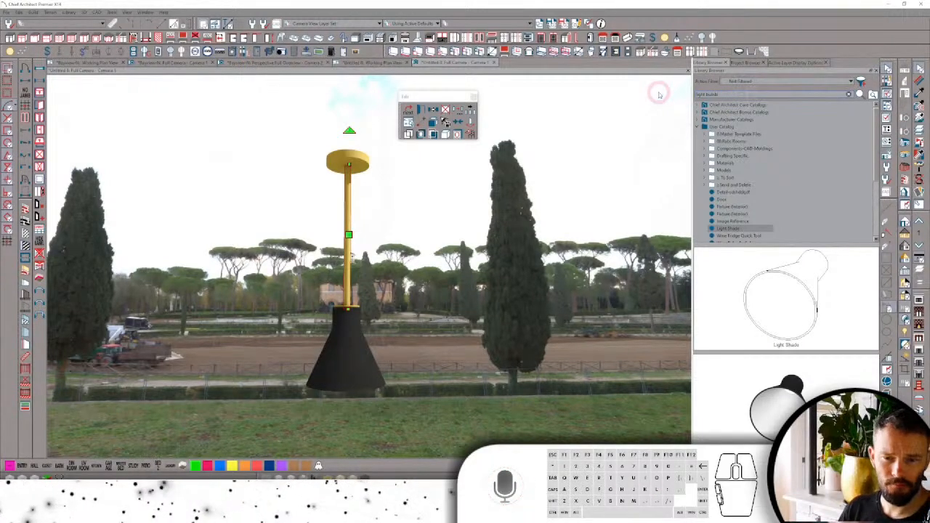
pyautogui.press('Return')
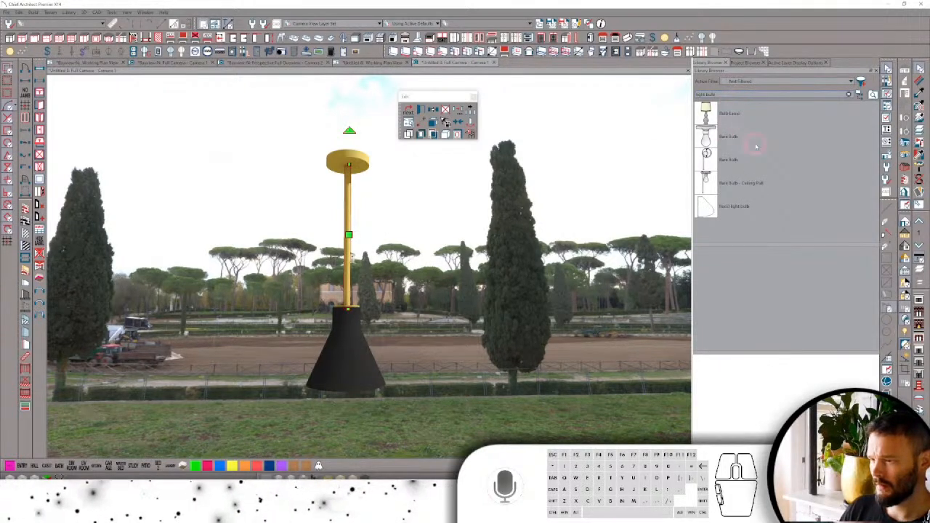
pyautogui.click(716, 144)
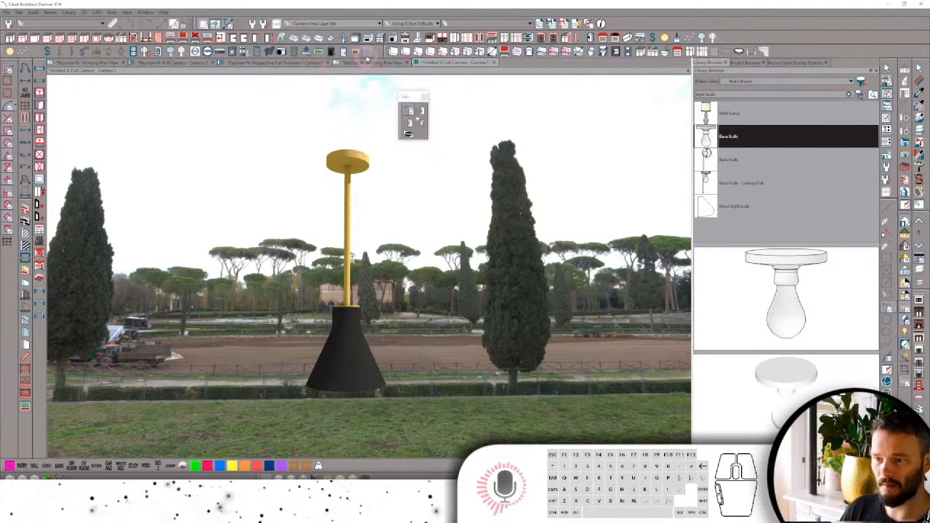
# Place a bare bulb fixture in the plan beside the pendant and locate it in the 3D camera view.
pyautogui.click(369, 62)
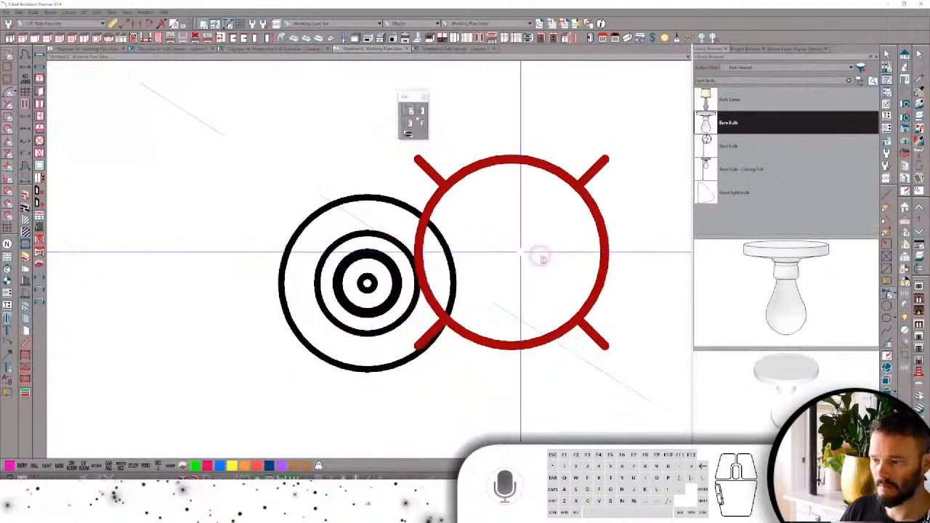
pyautogui.click(541, 255)
pyautogui.click(429, 50)
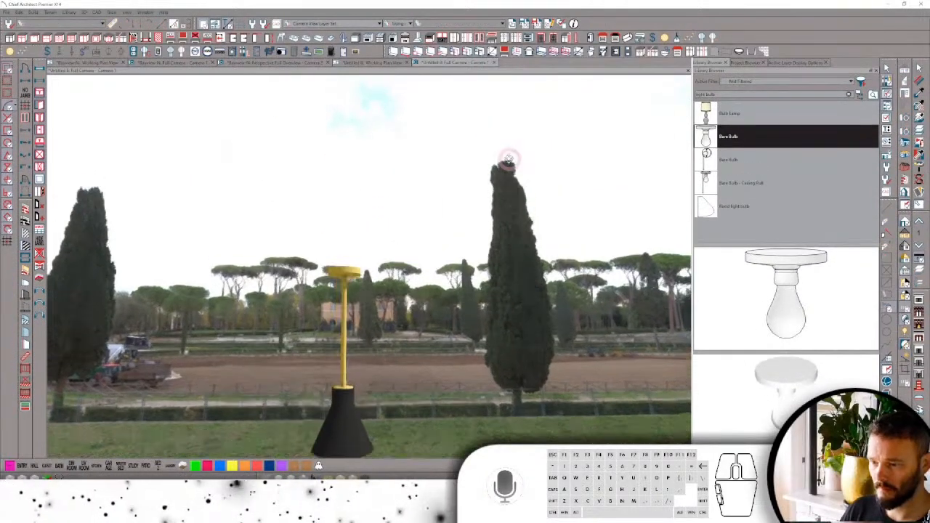
pyautogui.moveTo(509, 159); pyautogui.dragTo(512, 163, button='middle')
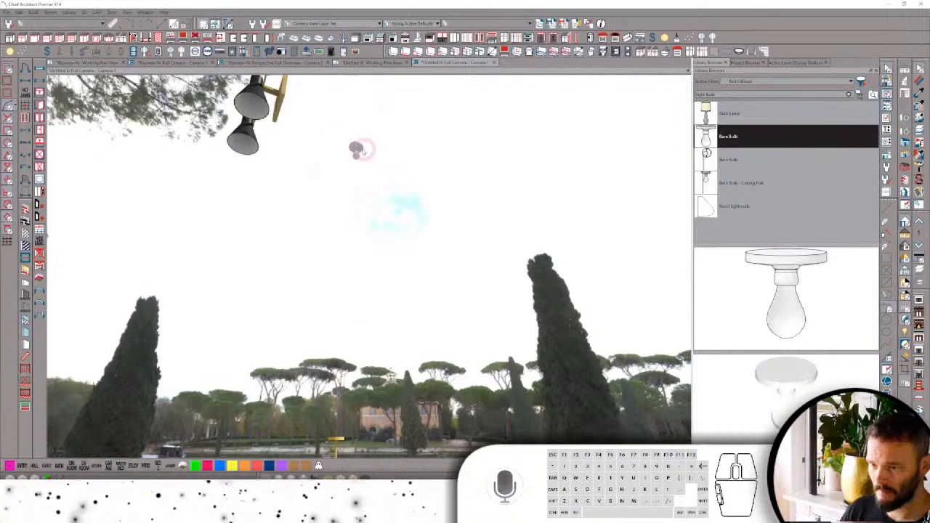
pyautogui.click(357, 149)
pyautogui.scroll(3, 386, 179)
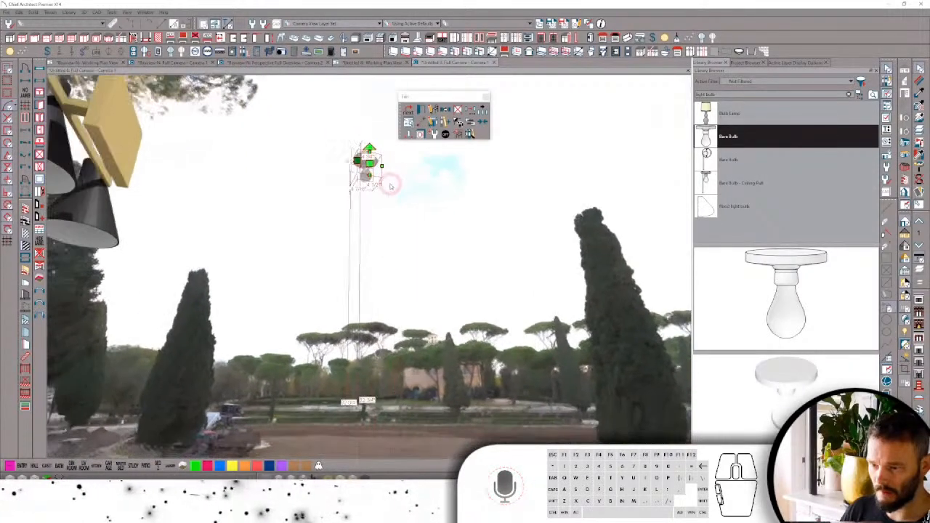
pyautogui.moveTo(390, 186); pyautogui.dragTo(297, 375, button='middle')
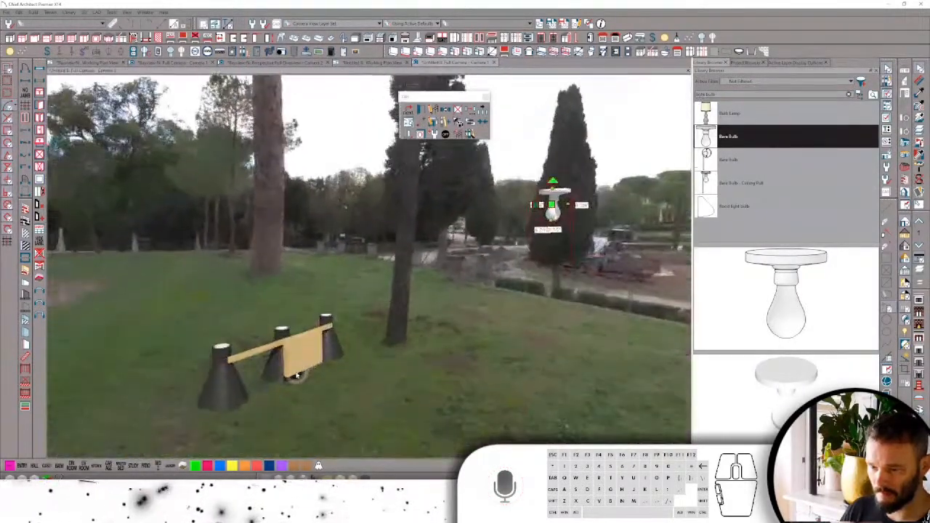
# Delete the leftover gold panel model with its lamp shades and the bare bulb fixture from the scene.
pyautogui.click(296, 375)
pyautogui.press('Delete')
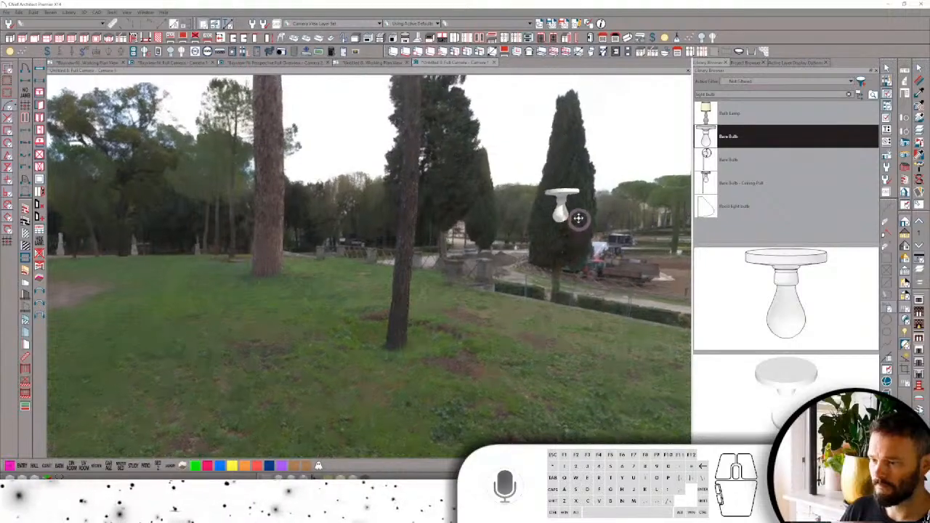
pyautogui.moveTo(577, 218); pyautogui.dragTo(505, 156, button='middle')
pyautogui.click(450, 181)
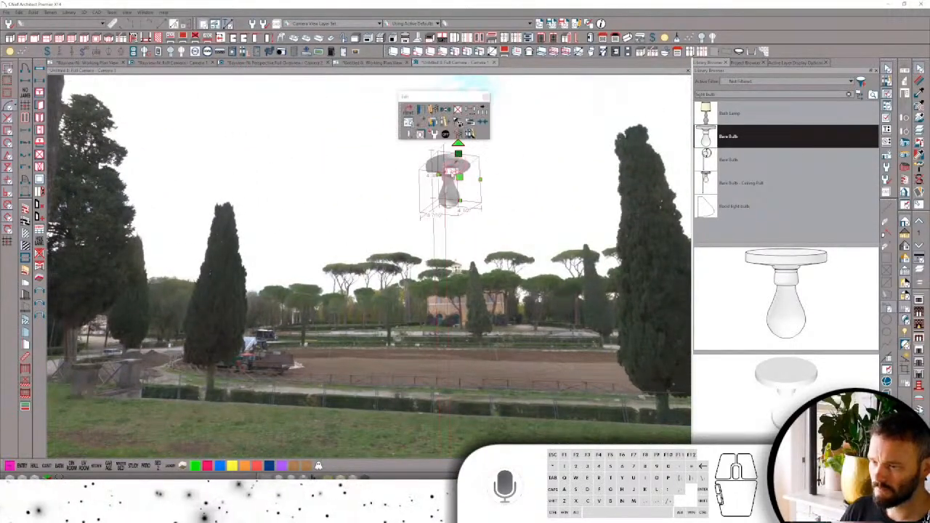
pyautogui.press('Delete')
# Select the pendant's shade, rod, canopy and neck cap together and convert them to a symbol.
pyautogui.moveTo(363, 181); pyautogui.dragTo(432, 287, button='middle')
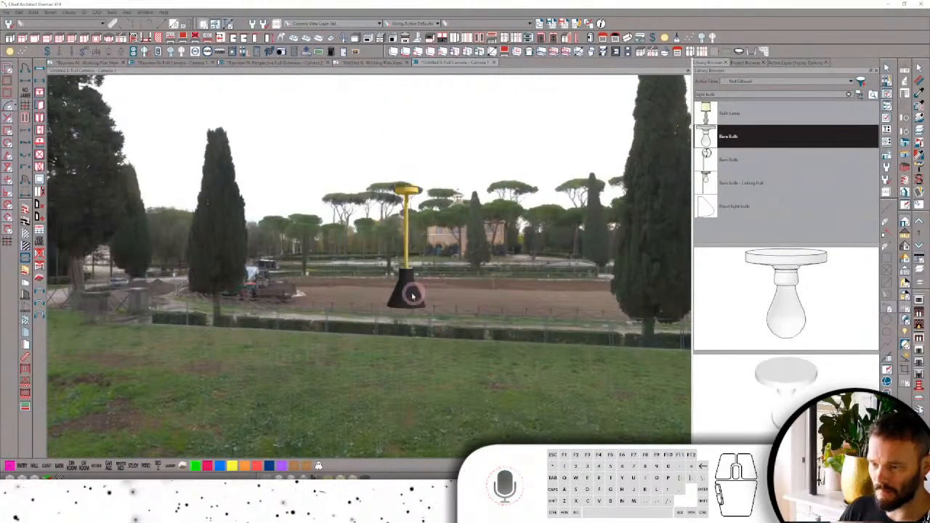
pyautogui.click(410, 295)
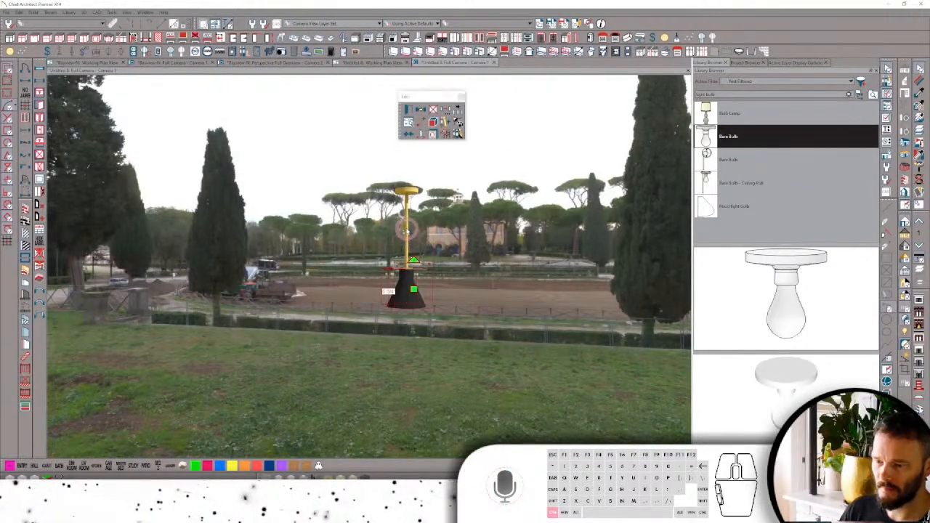
pyautogui.click(406, 229)
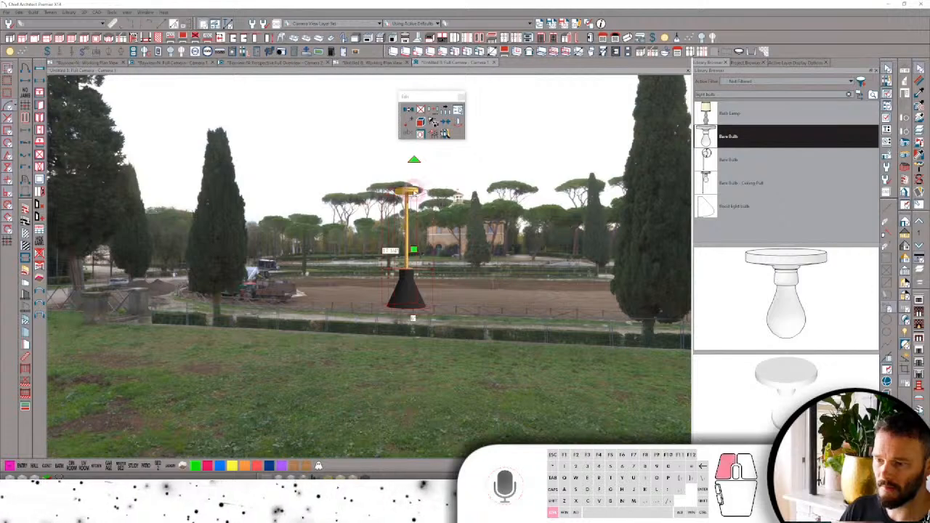
pyautogui.scroll(2, 438, 278)
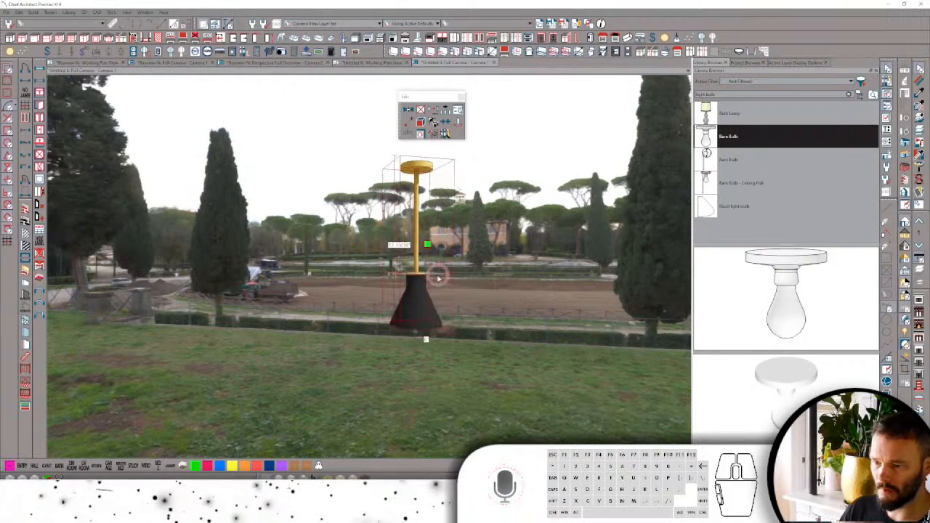
pyautogui.scroll(3, 438, 279)
pyautogui.click(414, 292)
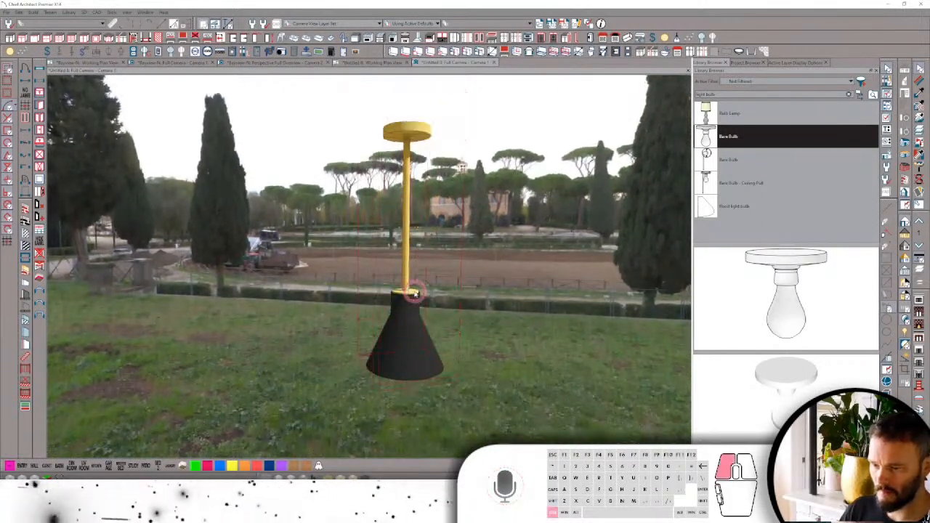
pyautogui.scroll(-3, 409, 283)
pyautogui.click(448, 133)
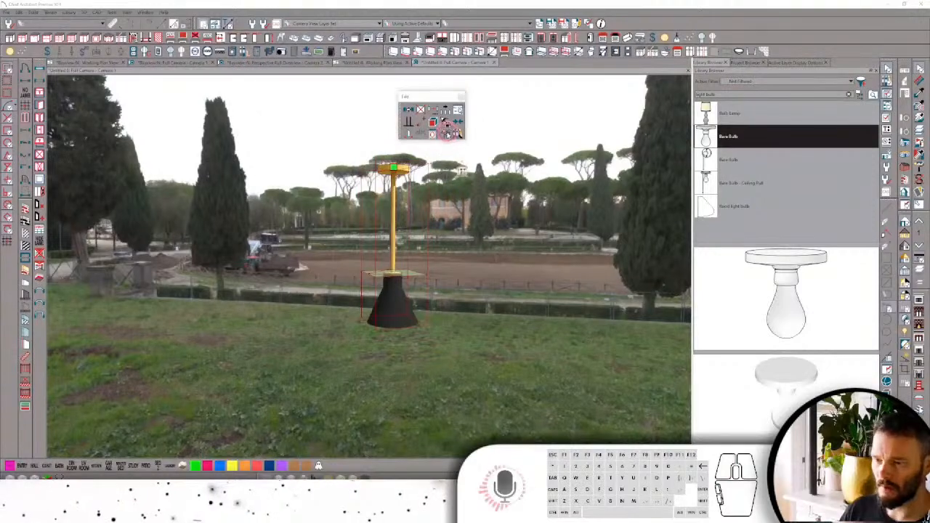
pyautogui.click(260, 134)
pyautogui.click(247, 154)
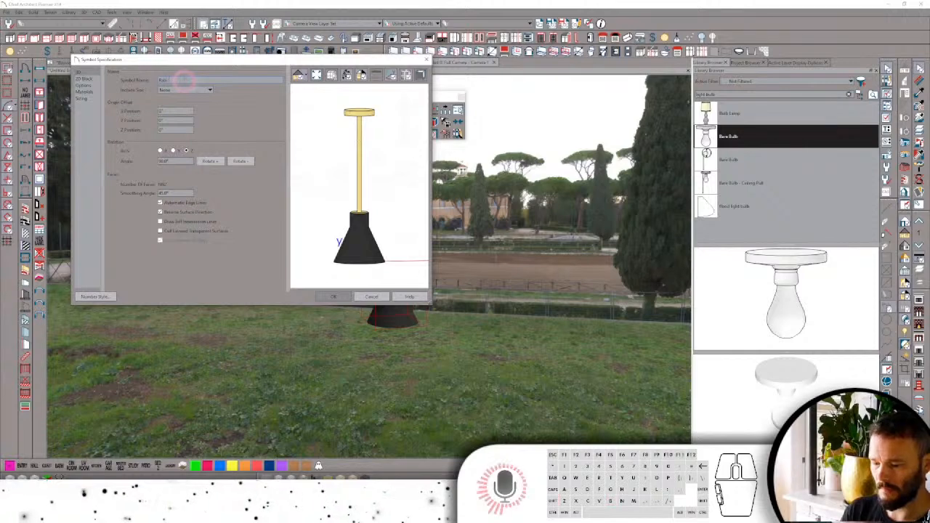
# Name the symbol "Rabs Drop Pendant" and set its options to Light and Ceiling Mounted.
pyautogui.click(184, 80)
pyautogui.write('Rabs D')
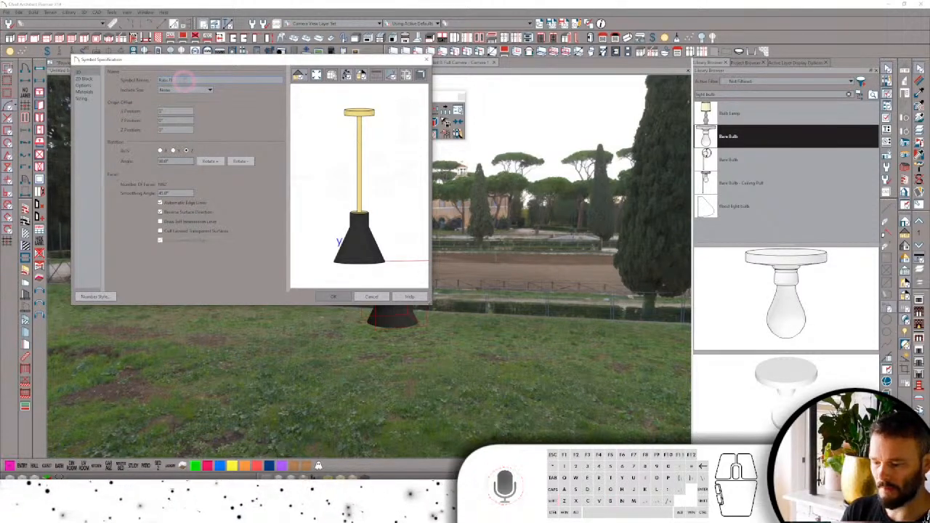
pyautogui.write('rop Pendant')
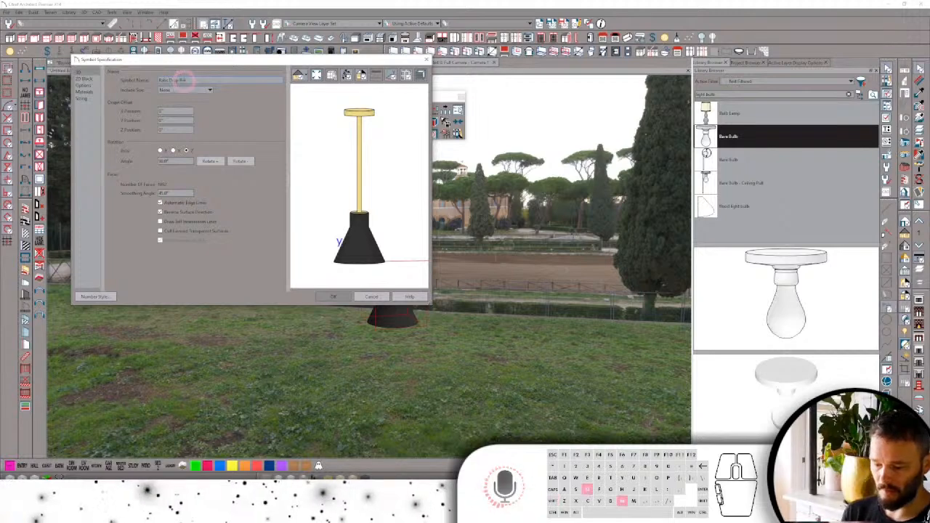
pyautogui.click(85, 85)
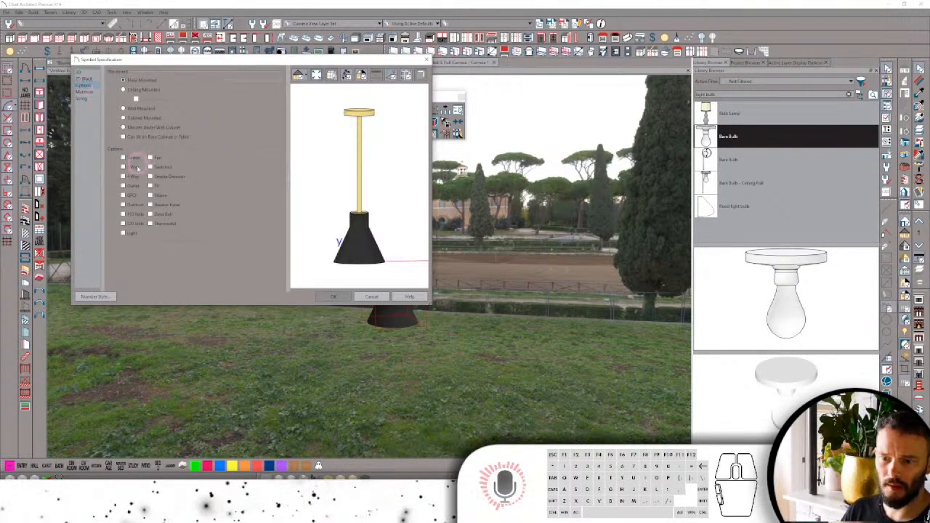
pyautogui.click(125, 234)
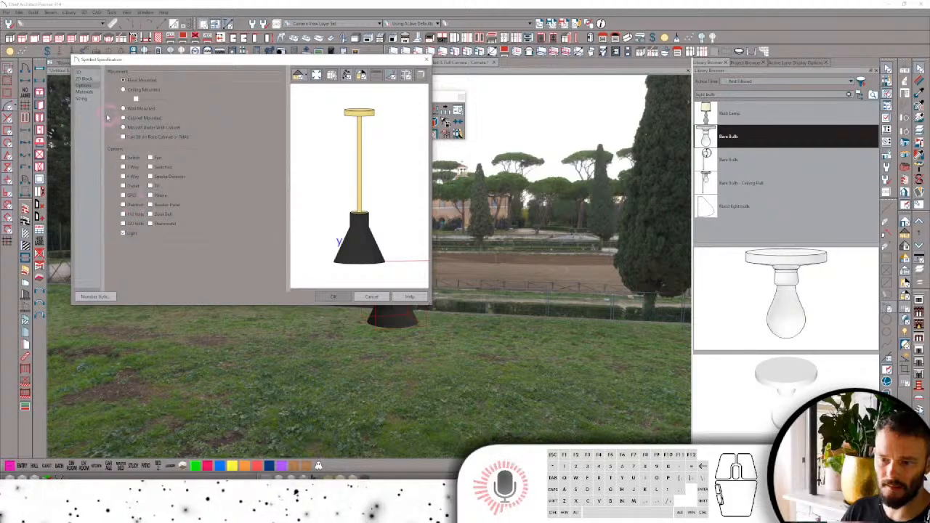
pyautogui.click(142, 89)
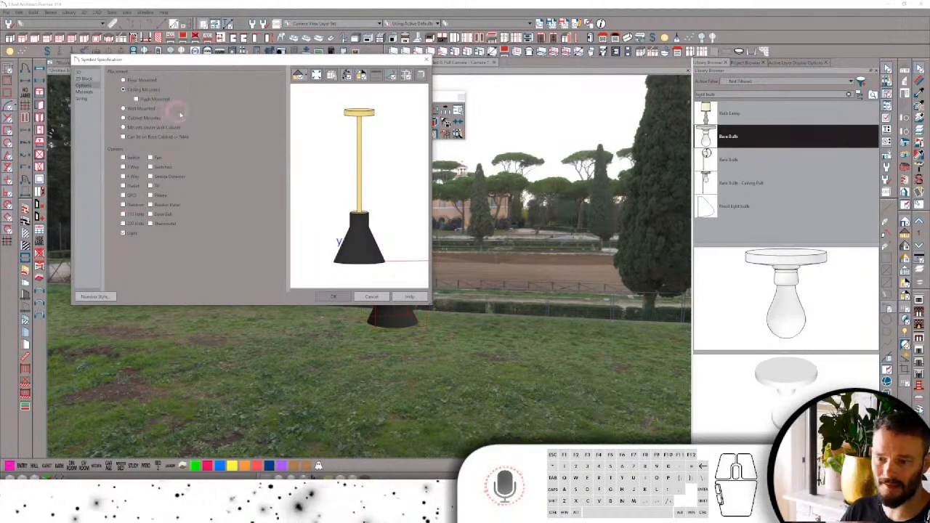
# Set the symbol's Z origin offset to 0" so the origin sits at the top of the canopy.
pyautogui.click(81, 75)
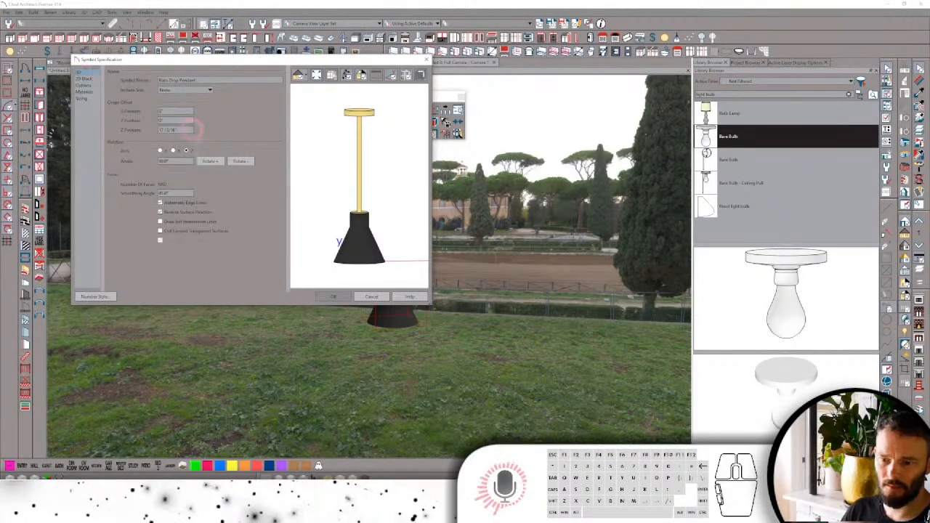
pyautogui.doubleClick(181, 130)
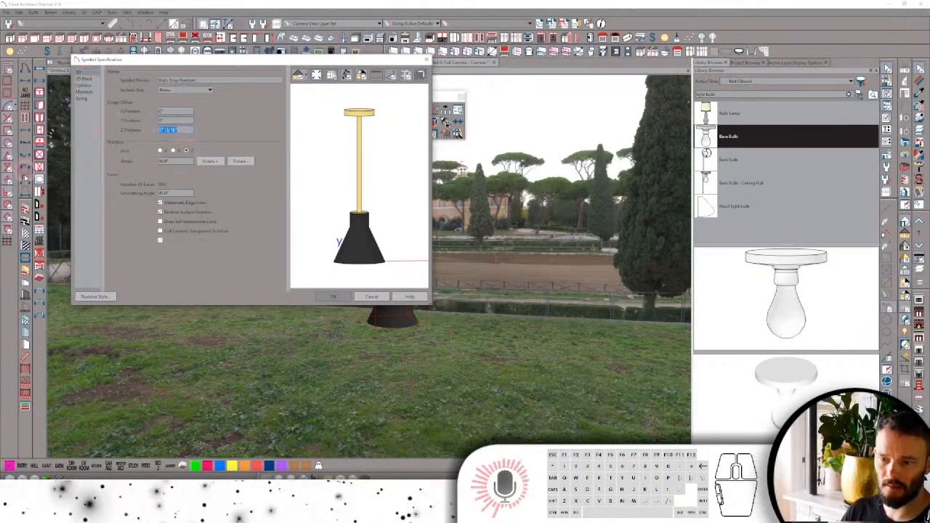
pyautogui.click(194, 279)
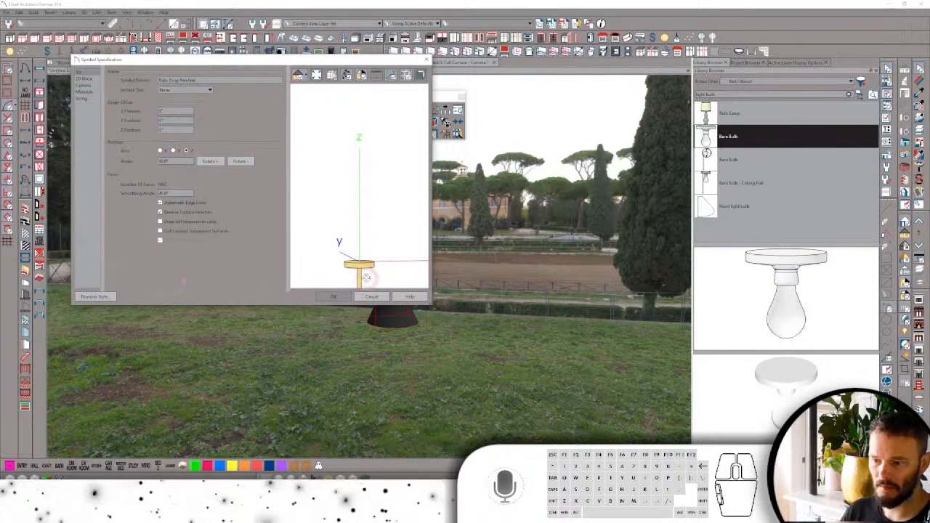
pyautogui.scroll(3, 358, 263)
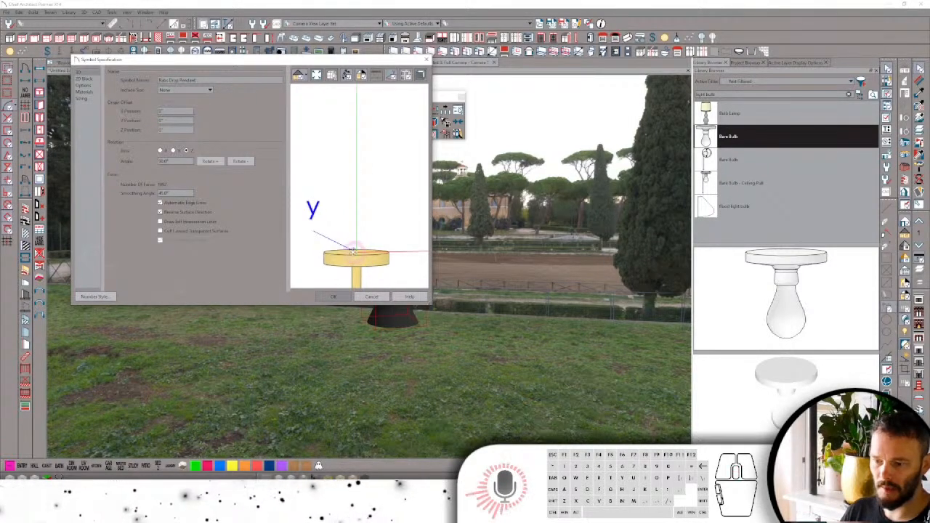
# Enable a uniform stretch zone between height planes 1 and 2 along the rod, with the lower plane at -10", and create the symbol.
pyautogui.click(90, 98)
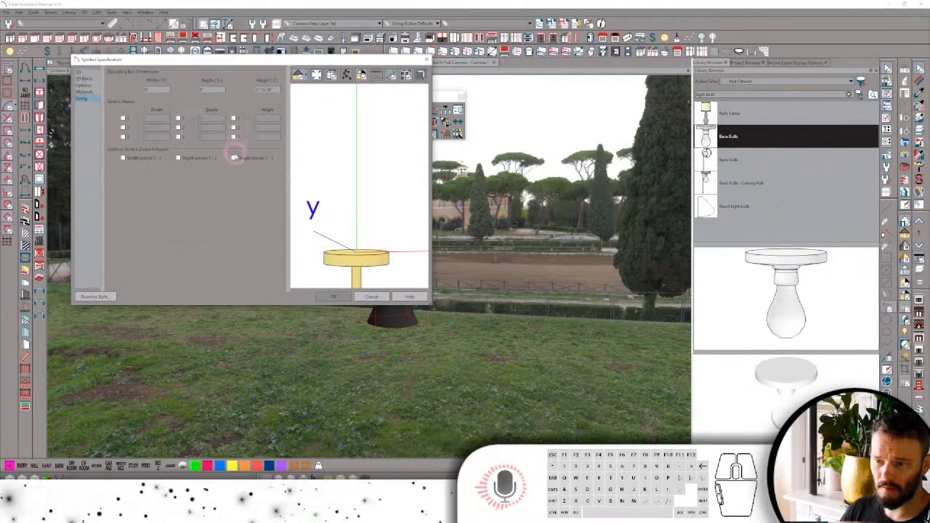
pyautogui.click(233, 158)
pyautogui.scroll(-5, 383, 198)
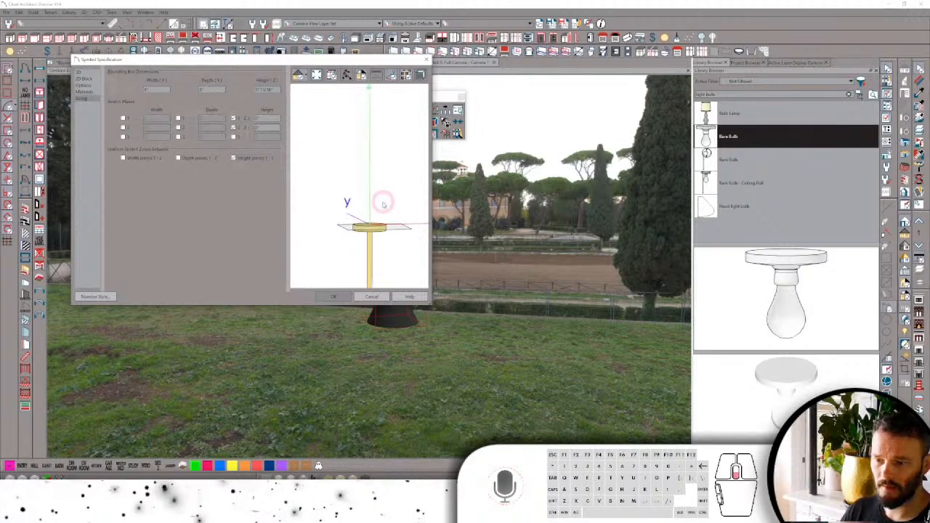
pyautogui.scroll(-3, 383, 204)
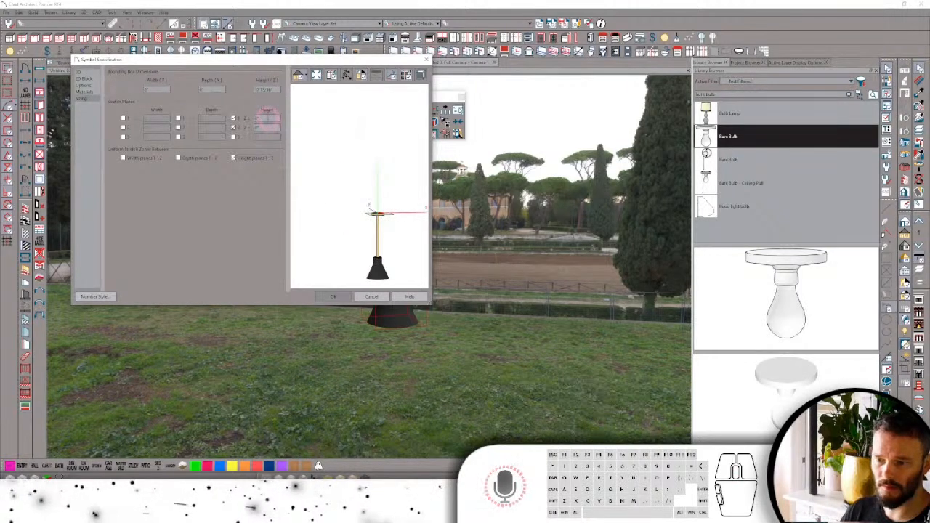
pyautogui.click(247, 119)
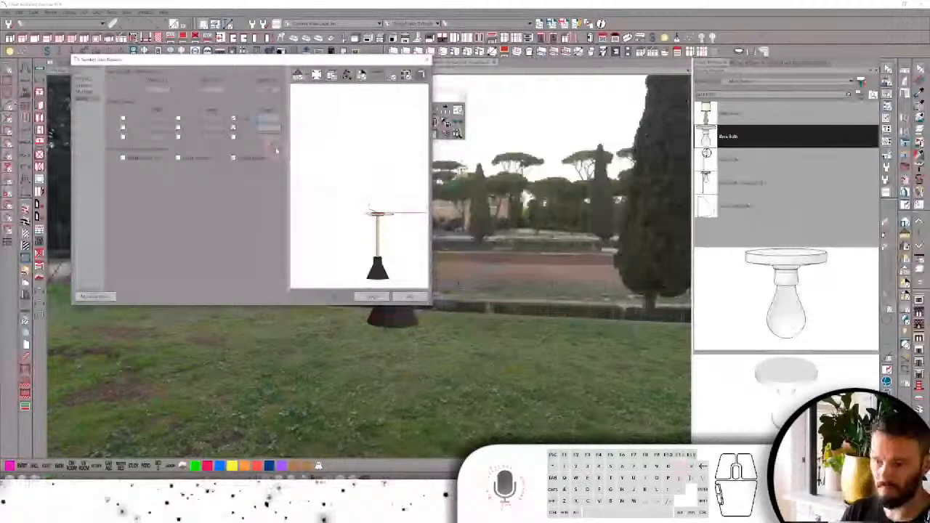
pyautogui.press('Tab')
pyautogui.click(271, 128)
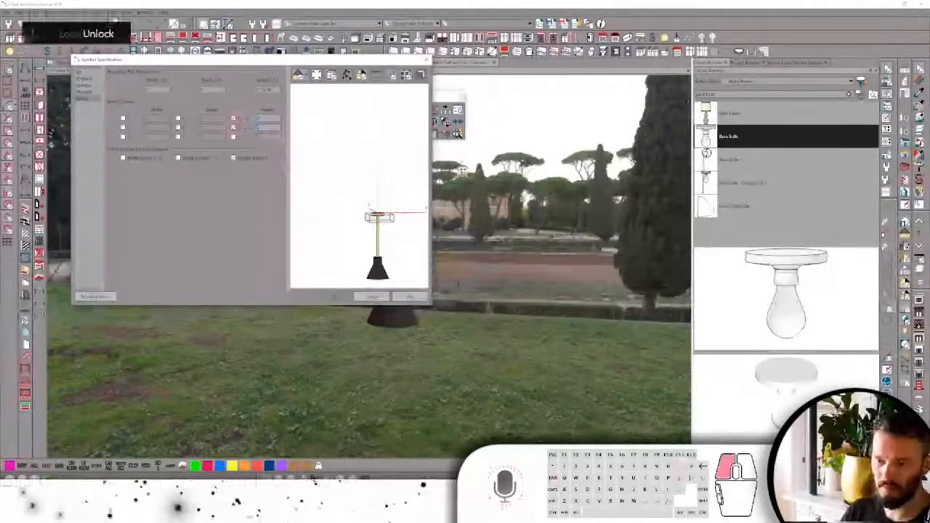
pyautogui.write('-8')
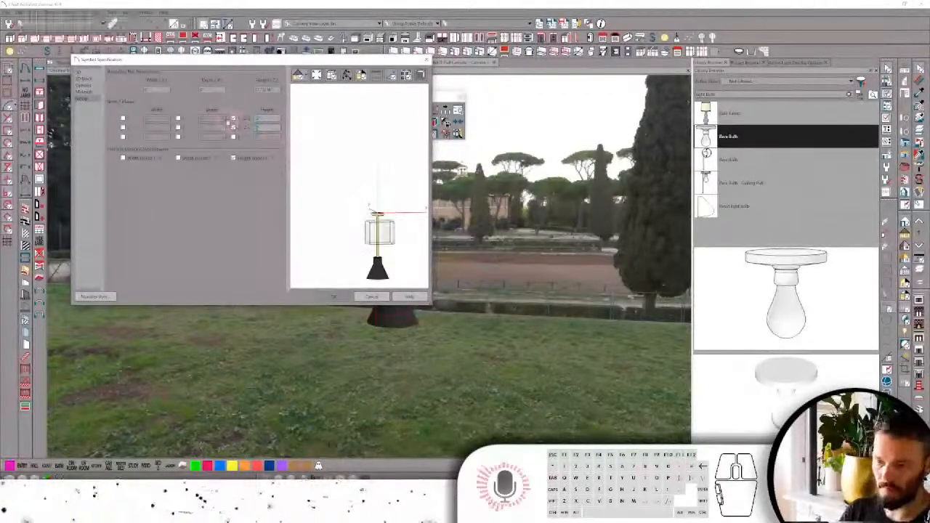
pyautogui.moveTo(272, 118); pyautogui.dragTo(257, 118)
pyautogui.write('-10')
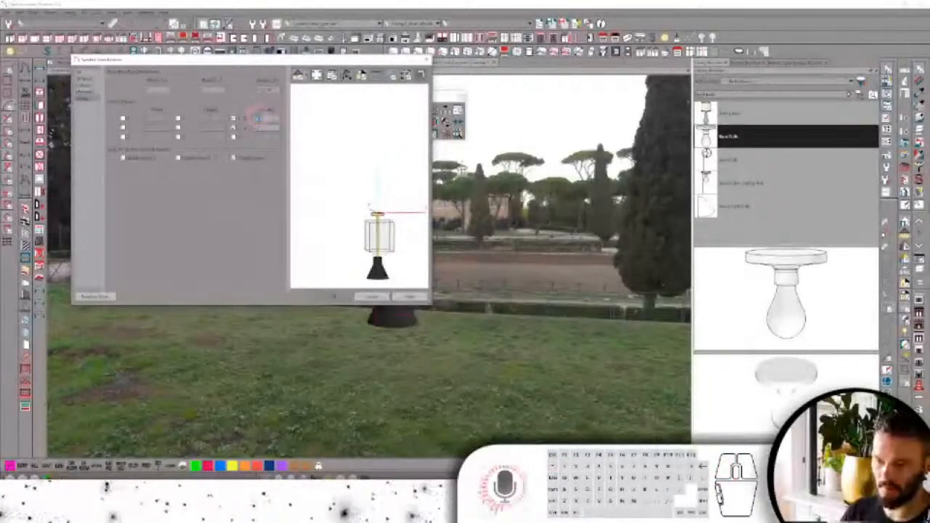
pyautogui.click(336, 297)
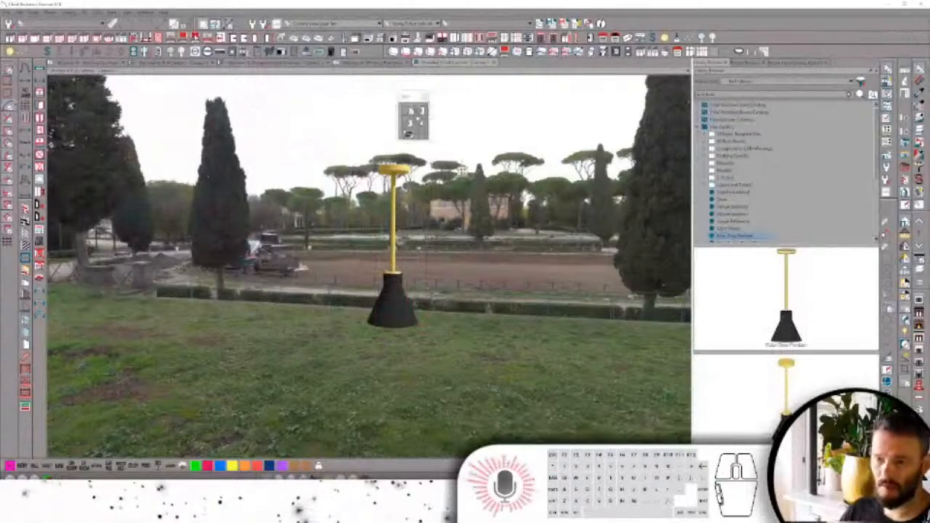
# Switch to the room camera and place a Rabs Drop Pendant on the ceiling at each of the two outer recessed lights.
pyautogui.click(164, 64)
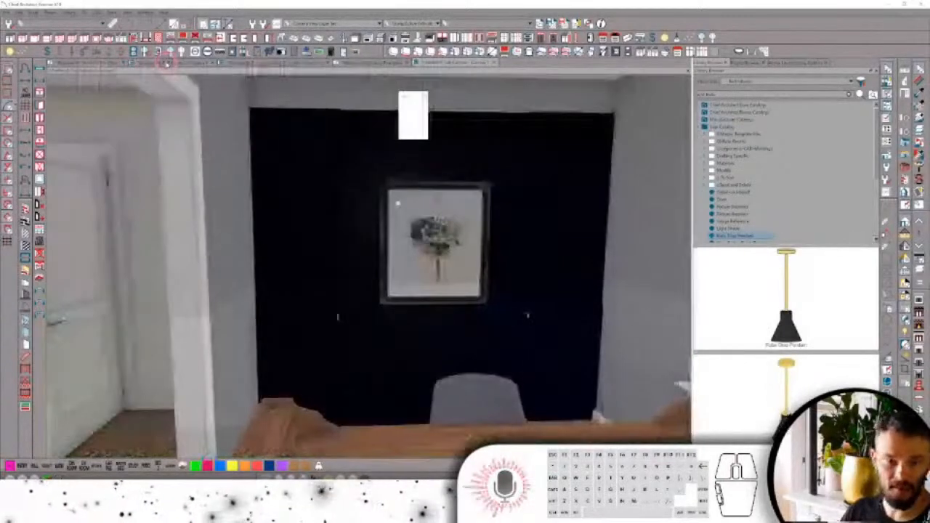
pyautogui.moveTo(353, 148); pyautogui.dragTo(480, 189, button='middle')
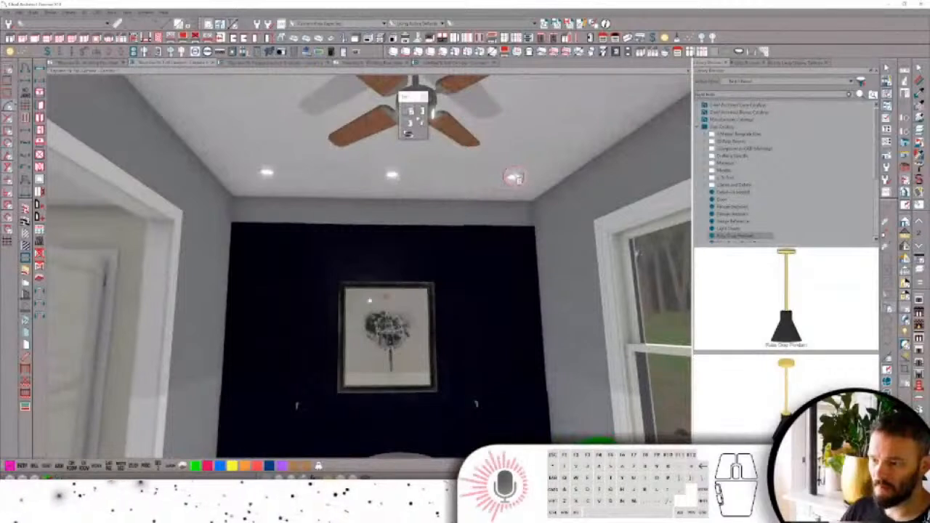
pyautogui.click(408, 136)
pyautogui.click(514, 177)
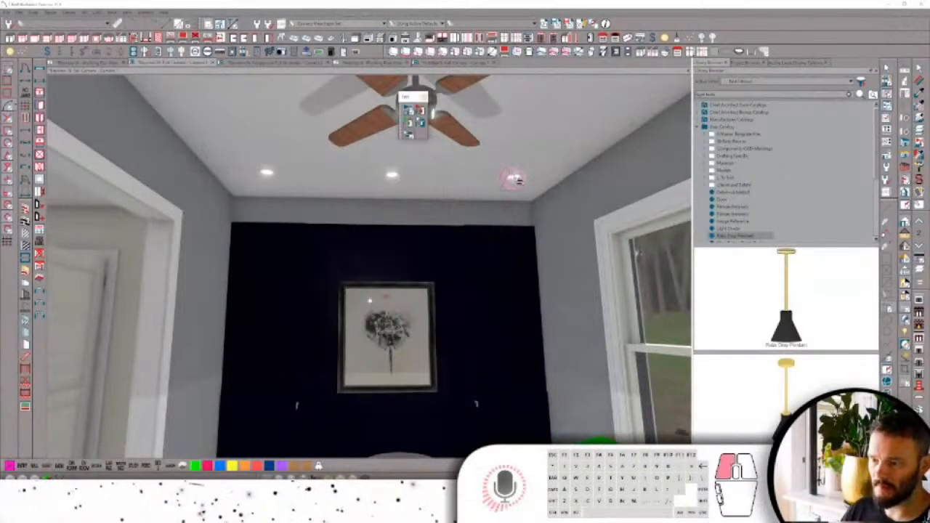
pyautogui.click(268, 171)
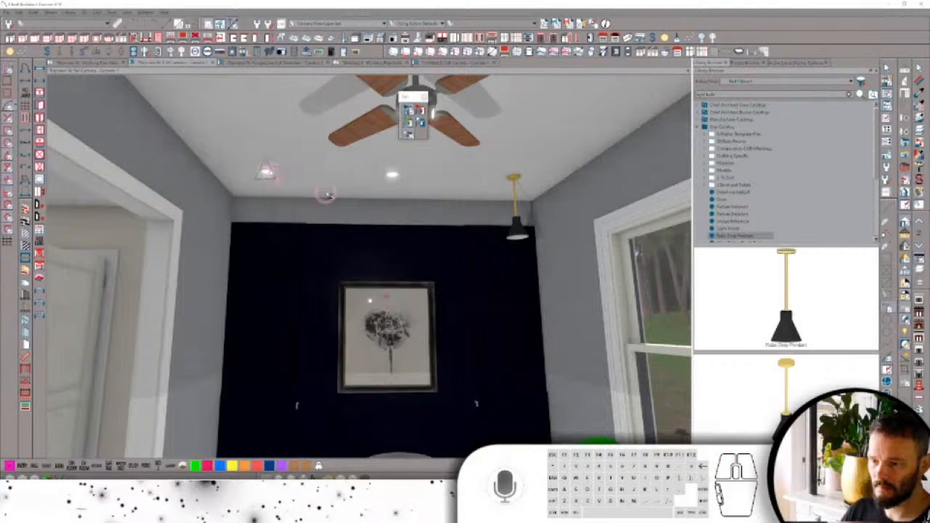
pyautogui.press('space')
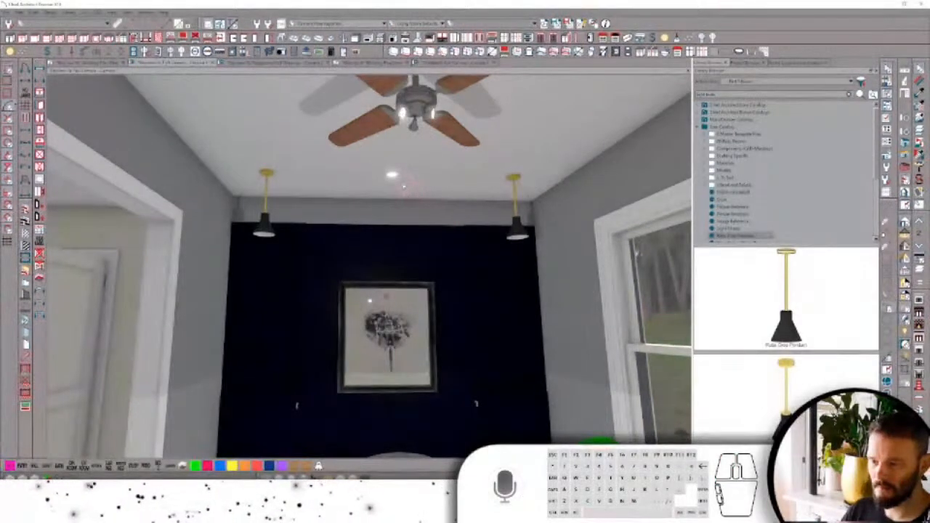
# Delete the middle recessed light and render the view of the desk and pendants with ray tracing.
pyautogui.click(396, 176)
pyautogui.press('Delete')
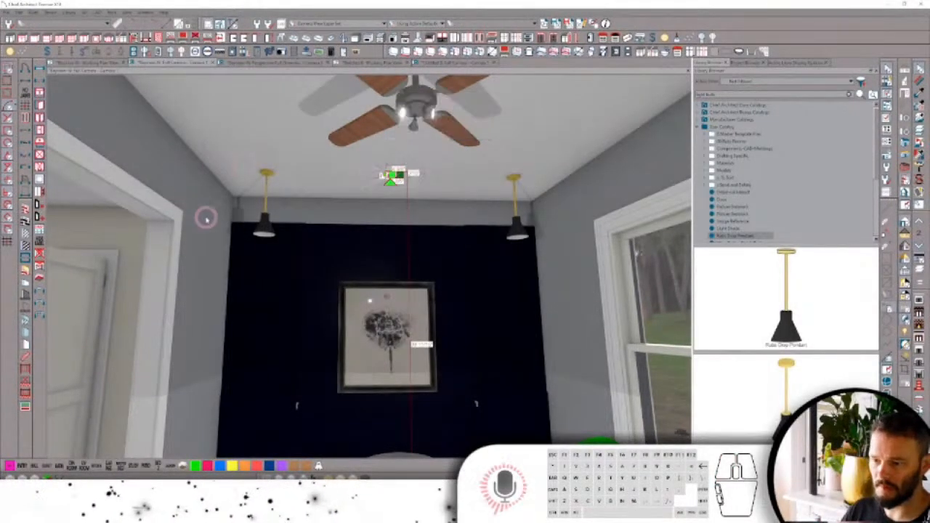
pyautogui.moveTo(384, 229)
pyautogui.mouseDown(button='middle')
pyautogui.moveTo(378, 252)
pyautogui.moveTo(388, 221)
pyautogui.moveTo(397, 228)
pyautogui.mouseUp(button='middle')
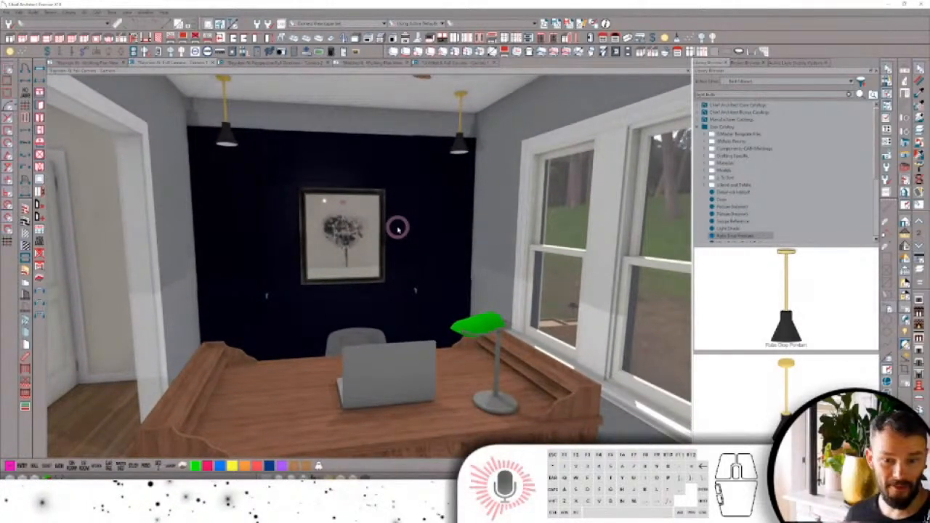
pyautogui.moveTo(398, 228); pyautogui.dragTo(426, 240, button='middle')
pyautogui.click(907, 261)
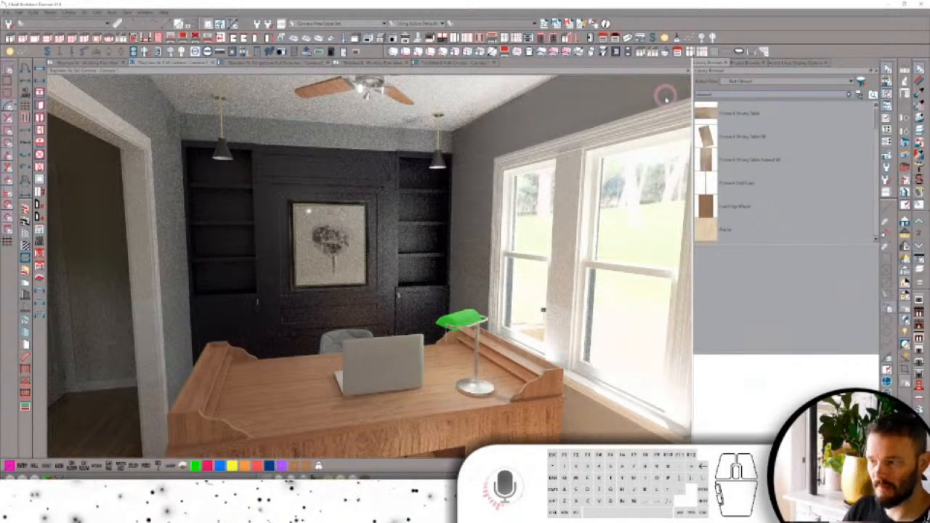
# Apply the Rabs Oak Cabinet library material to the wooden desk.
pyautogui.click(709, 227)
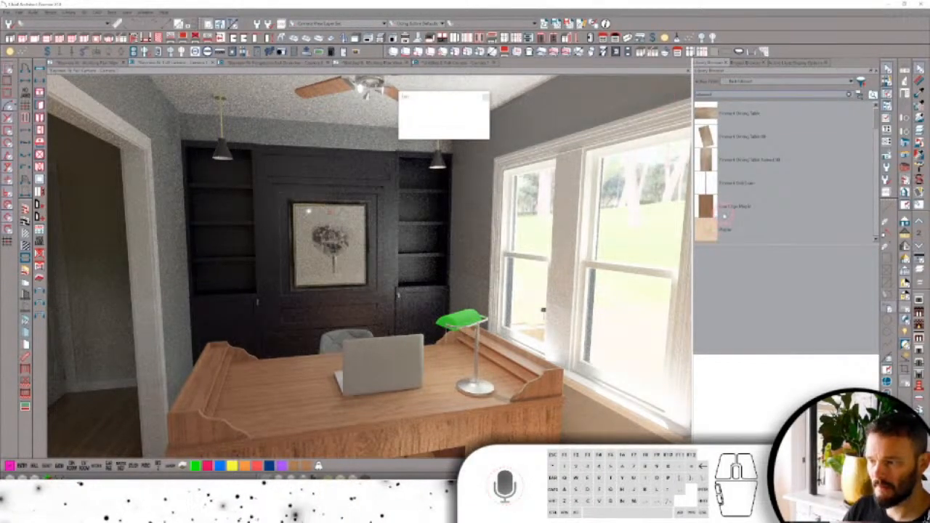
pyautogui.scroll(-1, 724, 217)
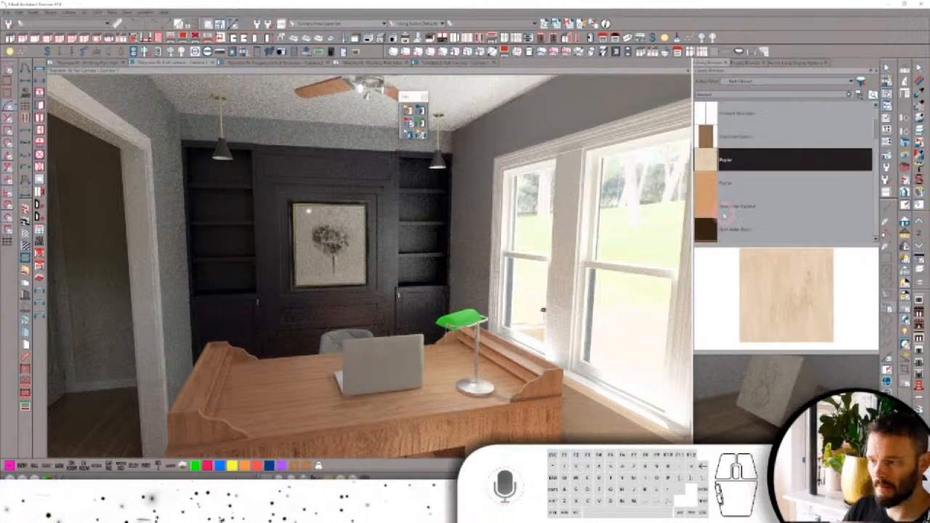
pyautogui.scroll(-3, 725, 212)
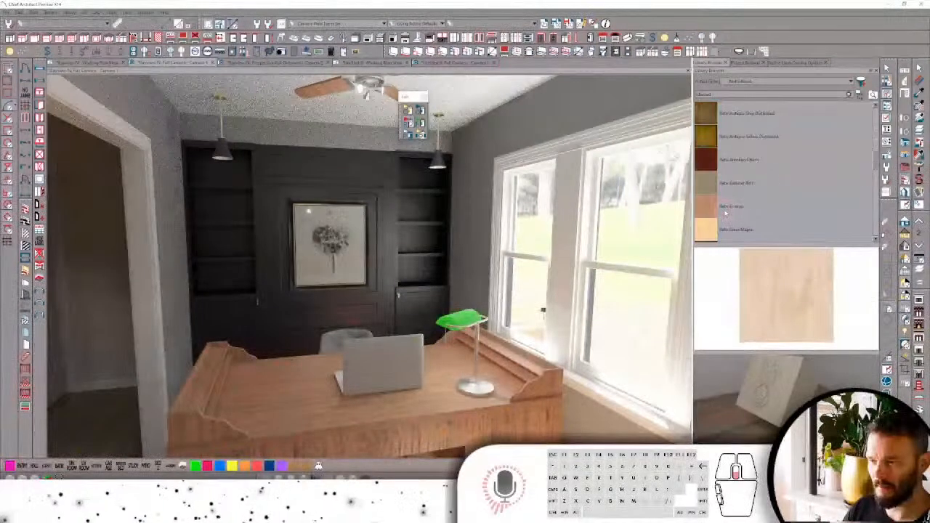
pyautogui.scroll(-3, 725, 212)
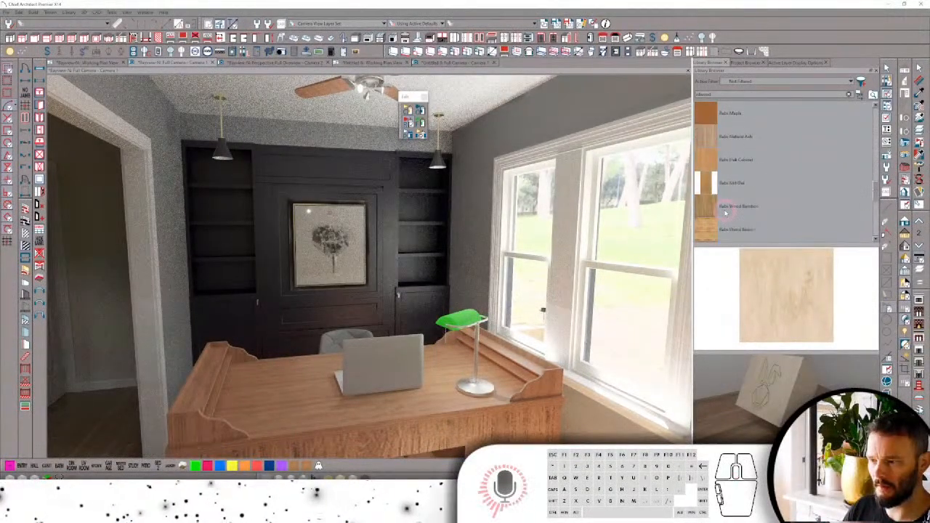
pyautogui.click(712, 166)
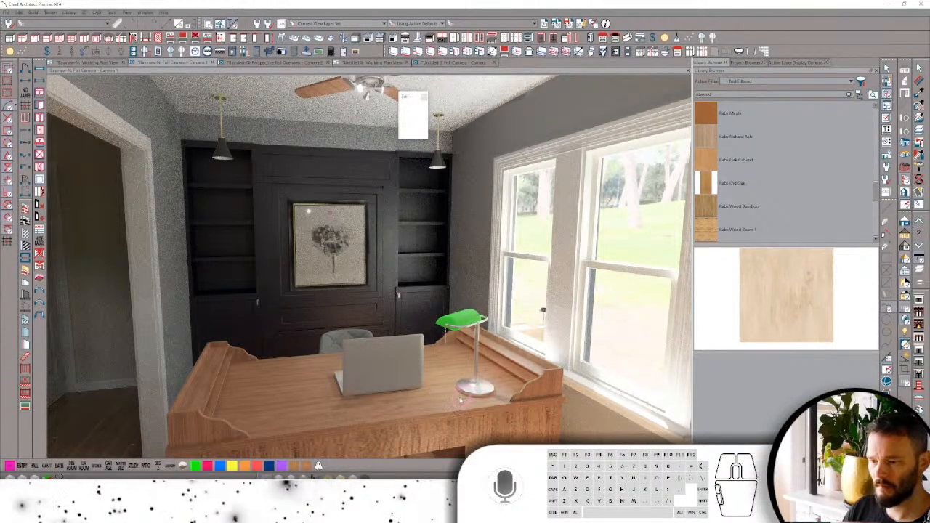
pyautogui.click(446, 407)
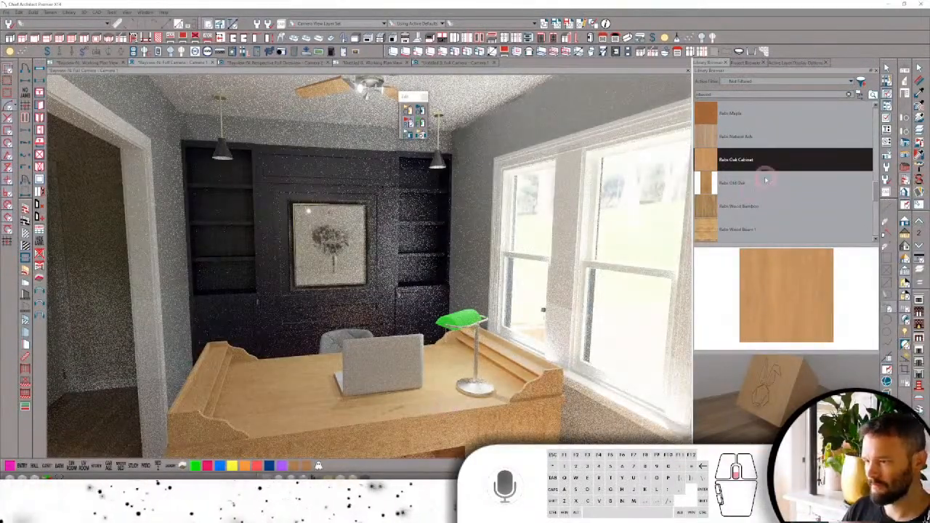
# Apply the Rabs Antique Yellow Distressed library material to the wooden desk.
pyautogui.scroll(-5, 765, 181)
pyautogui.scroll(6, 765, 181)
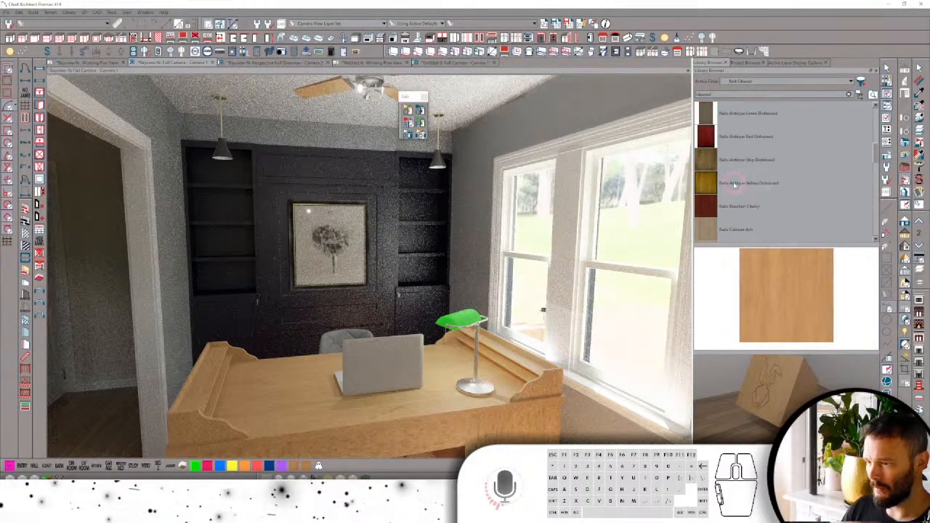
pyautogui.click(439, 401)
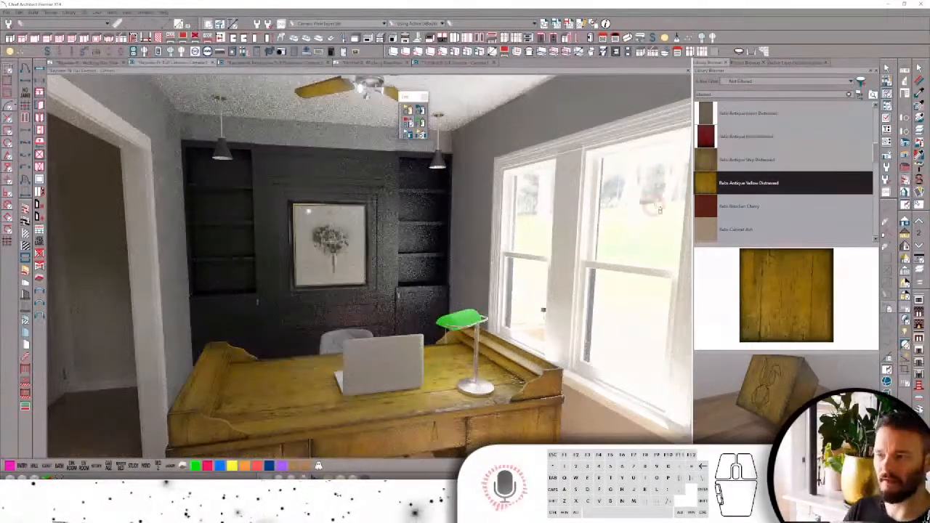
# Search the library for "book" and look through the book models, previewing Books.
pyautogui.click(716, 93)
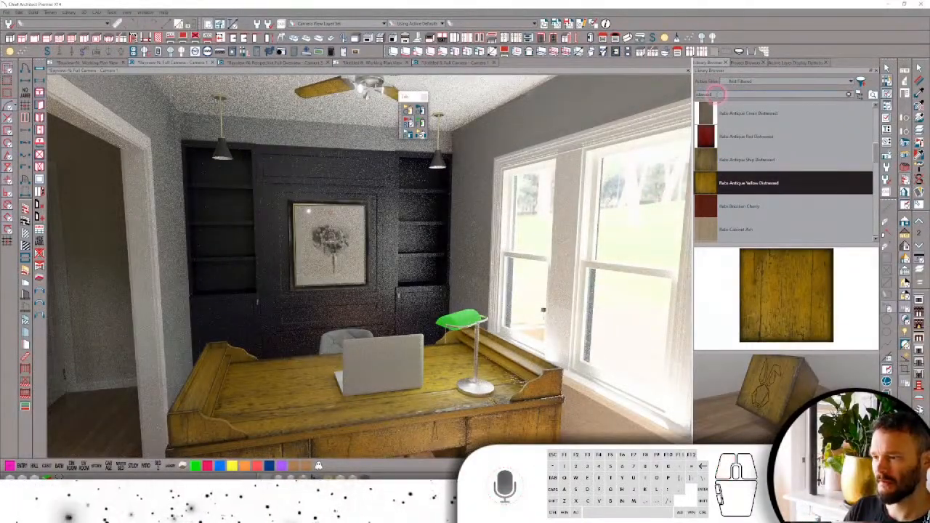
pyautogui.write('wood')
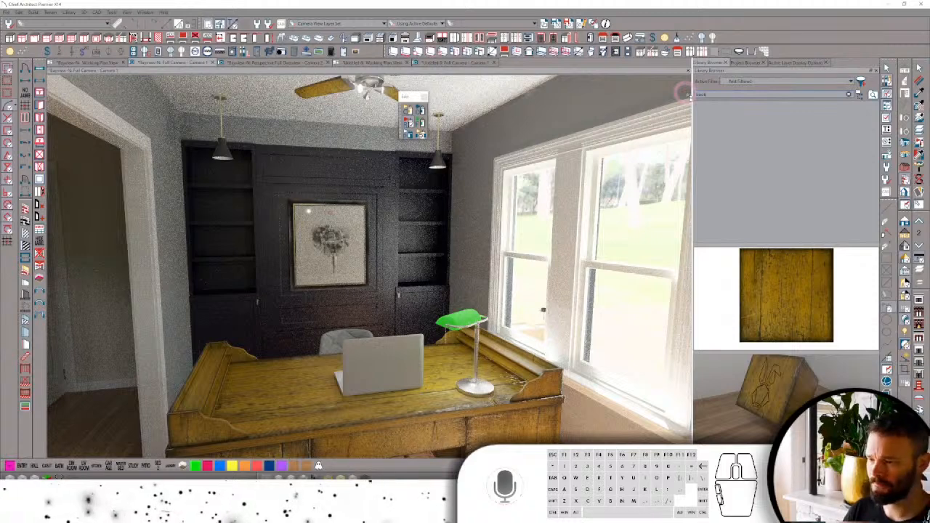
pyautogui.click(761, 136)
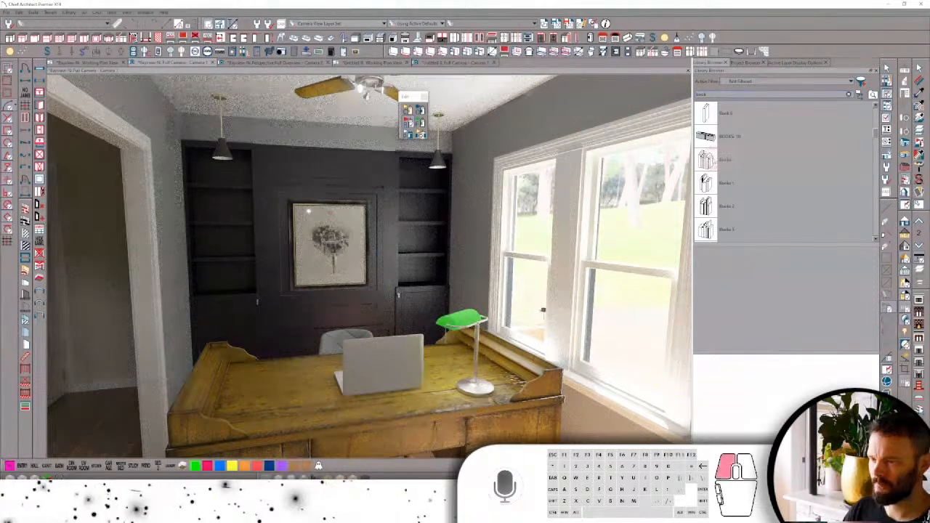
pyautogui.click(718, 159)
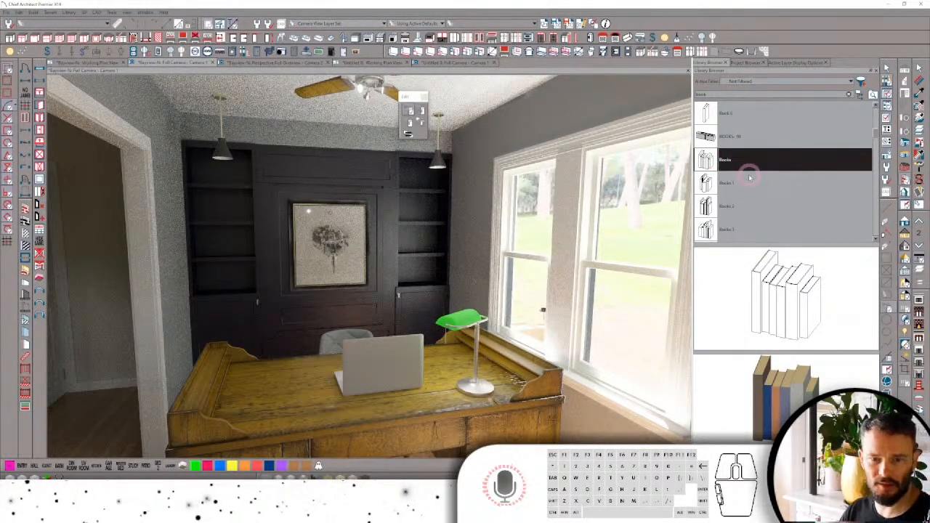
pyautogui.scroll(-2, 750, 177)
pyautogui.scroll(-1, 750, 176)
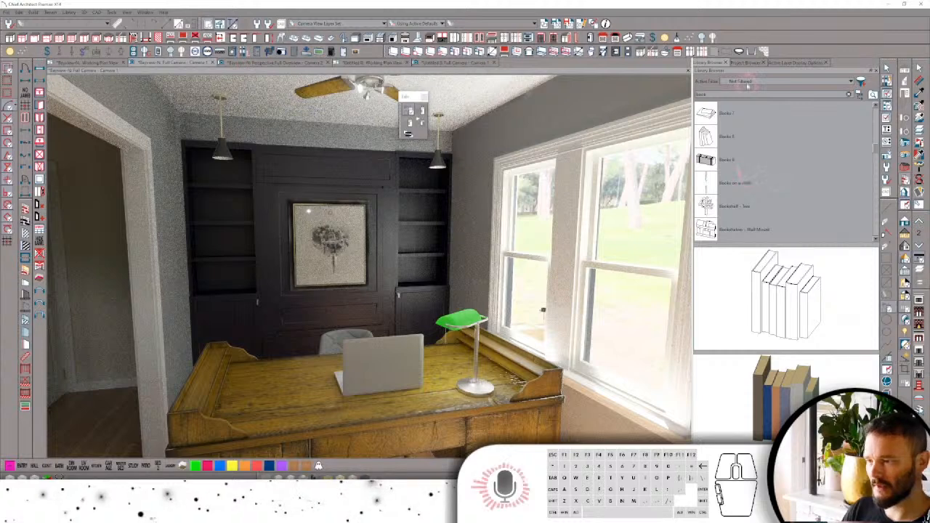
# Filter the library search to the User catalog and preview the Book 3 model.
pyautogui.click(752, 82)
pyautogui.click(743, 102)
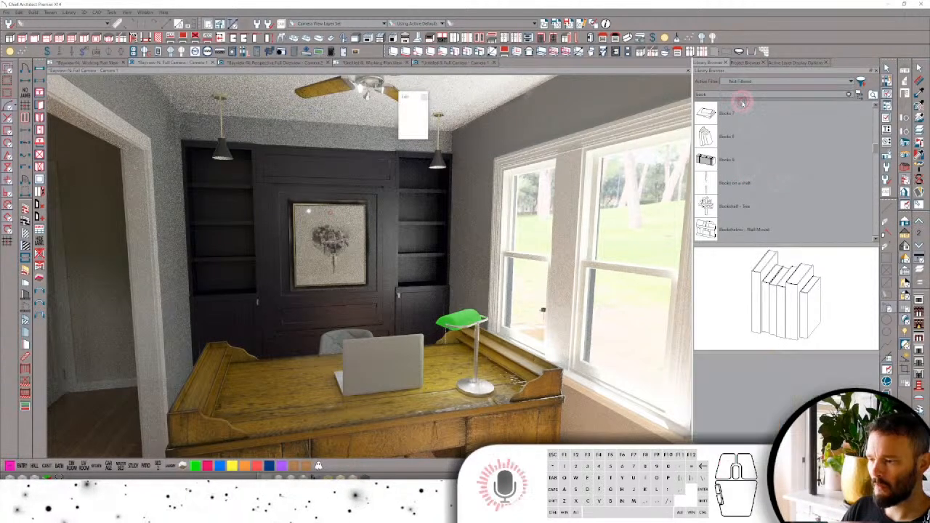
pyautogui.click(724, 159)
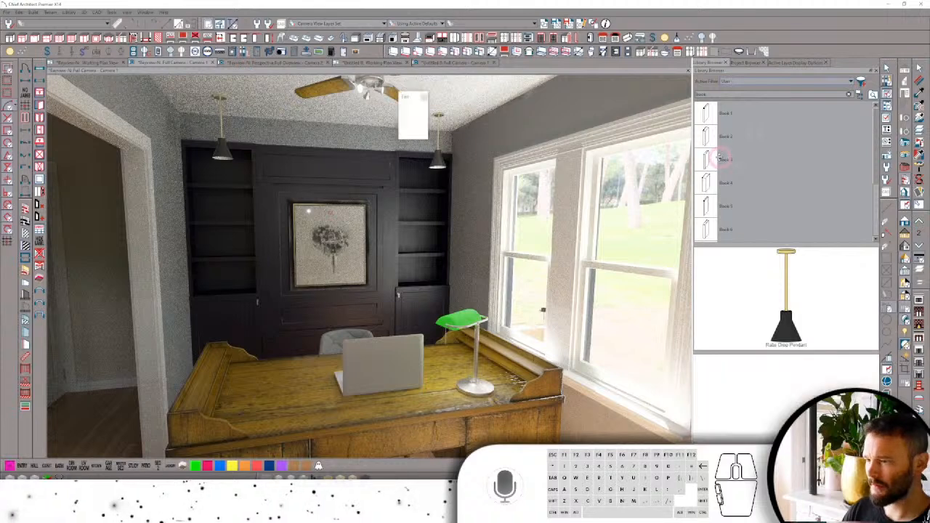
pyautogui.click(721, 158)
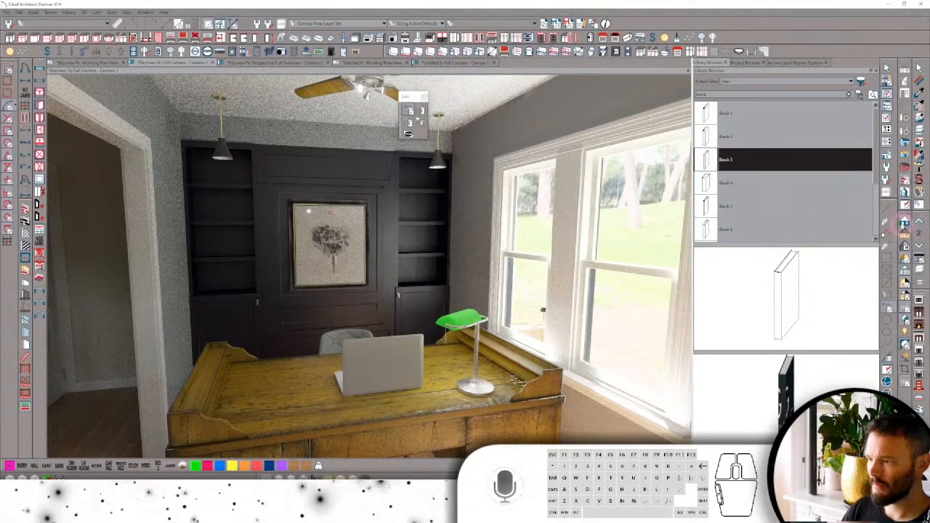
# Return the room view to the standard rendering and open the object specification of the Rabs Drop Pendant in the User Catalog.
pyautogui.click(878, 221)
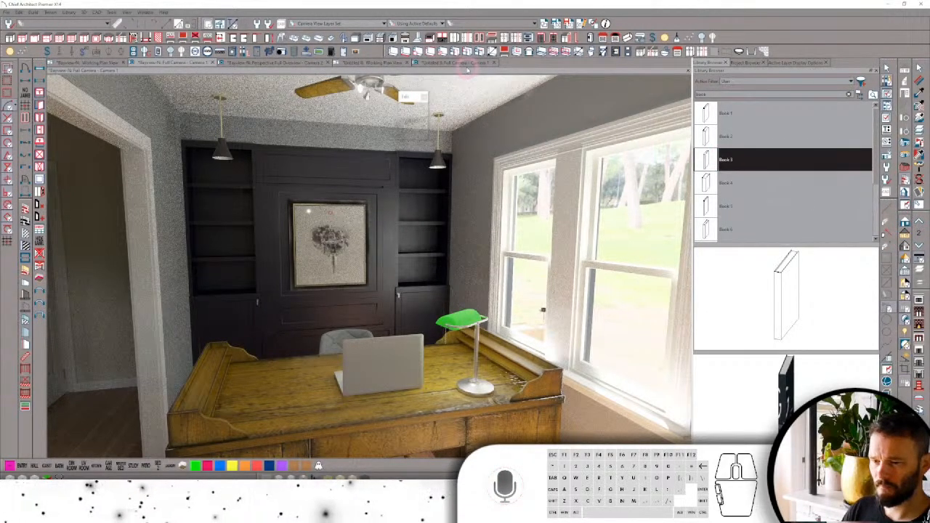
pyautogui.click(468, 64)
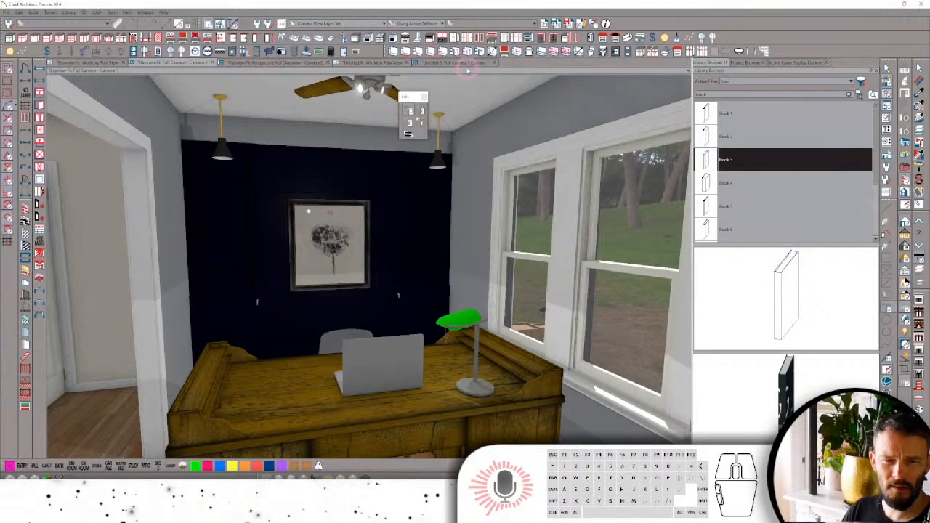
pyautogui.click(859, 94)
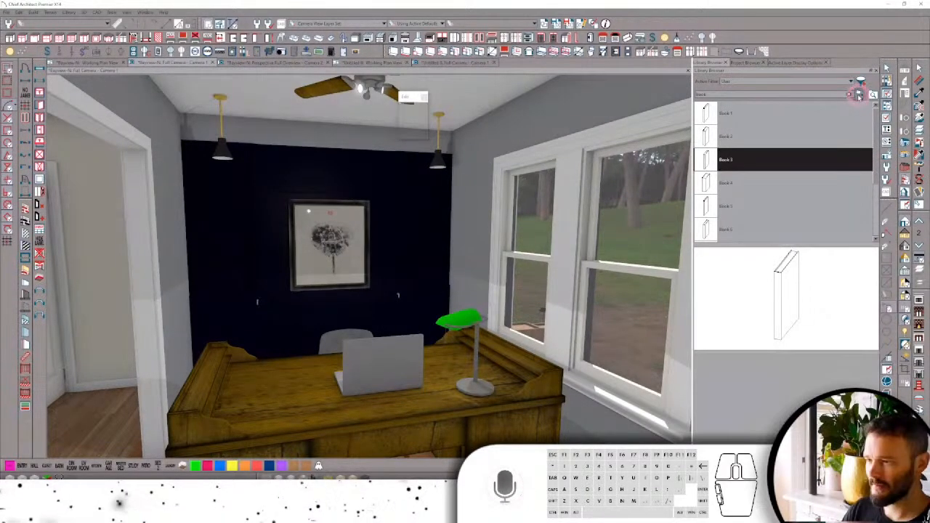
pyautogui.rightClick(730, 236)
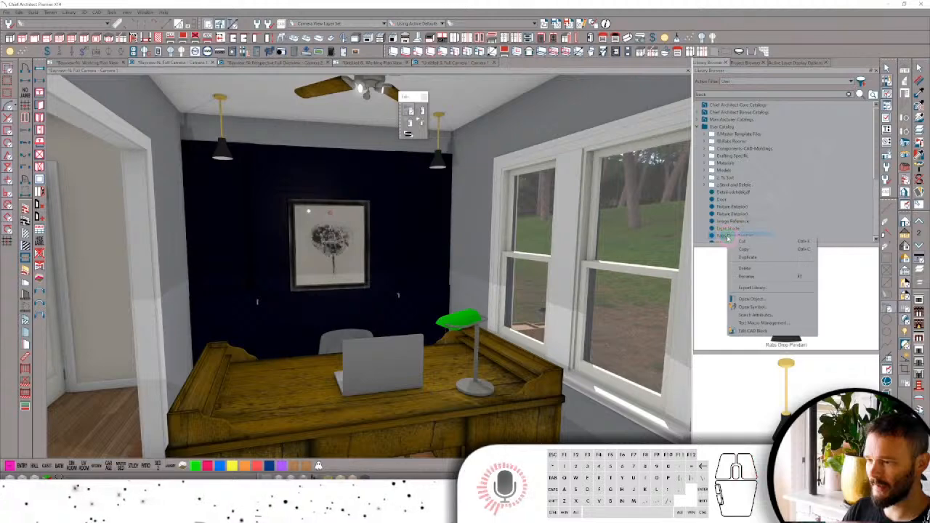
pyautogui.click(756, 309)
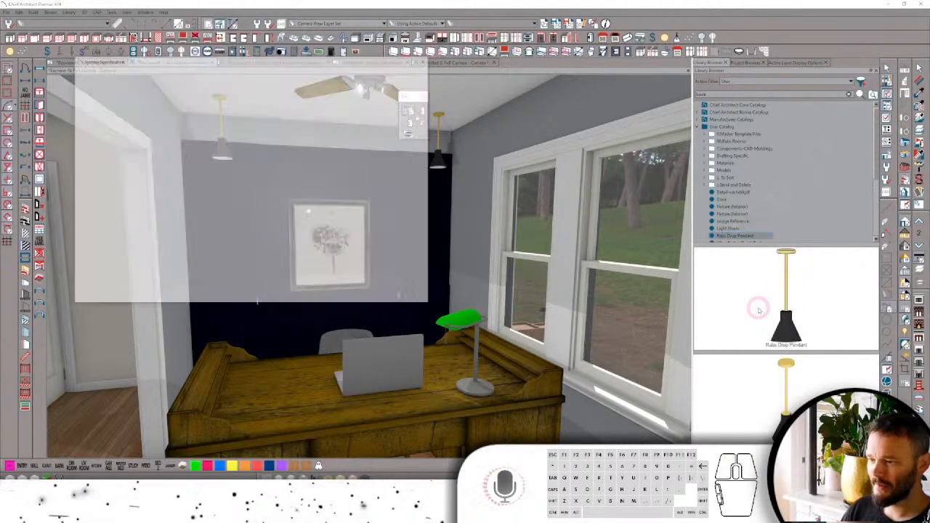
pyautogui.rightClick(763, 236)
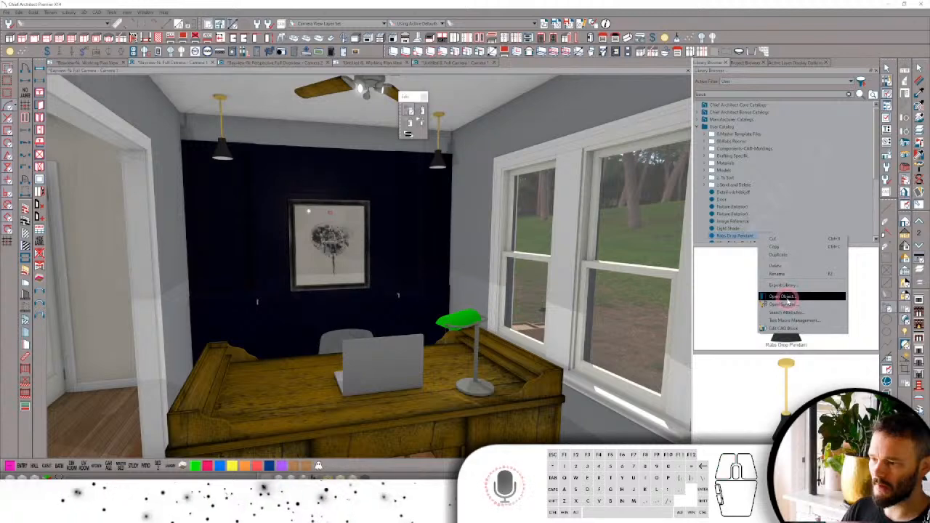
pyautogui.click(787, 297)
# In the pendant's light data, enable showing the light position in camera views and orbit the preview to see inside the shade.
pyautogui.click(69, 27)
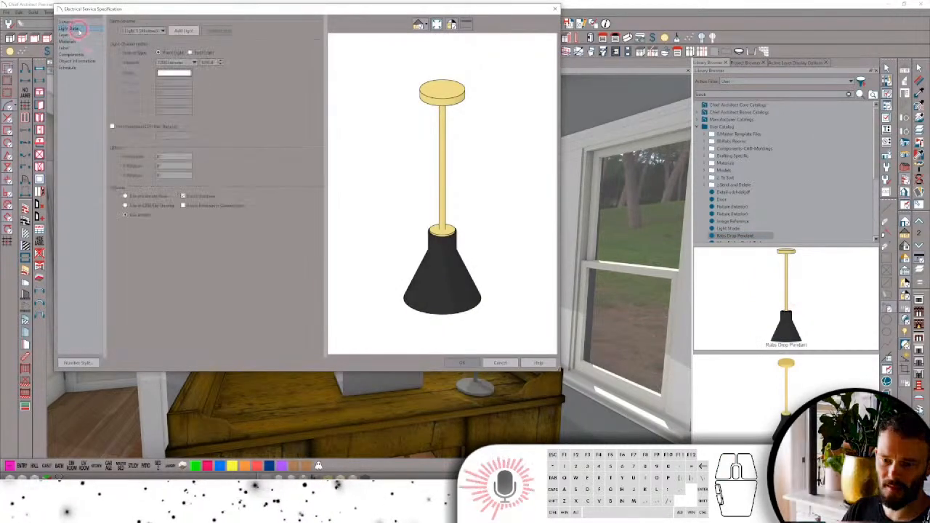
pyautogui.click(186, 196)
pyautogui.click(191, 205)
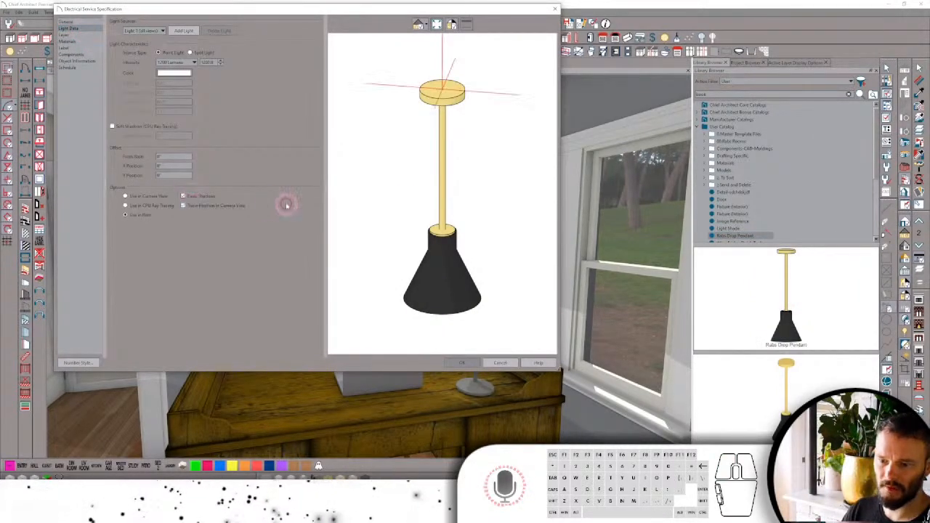
pyautogui.moveTo(436, 196); pyautogui.dragTo(410, 127)
pyautogui.scroll(-3, 414, 134)
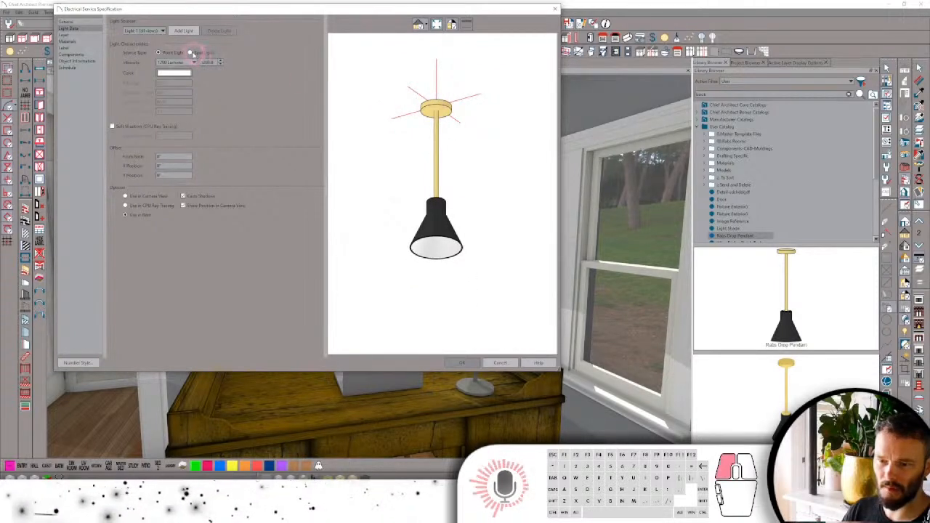
# Change the pendant's light source to a spot light with a tilt angle of -90° so it points straight down.
pyautogui.click(190, 53)
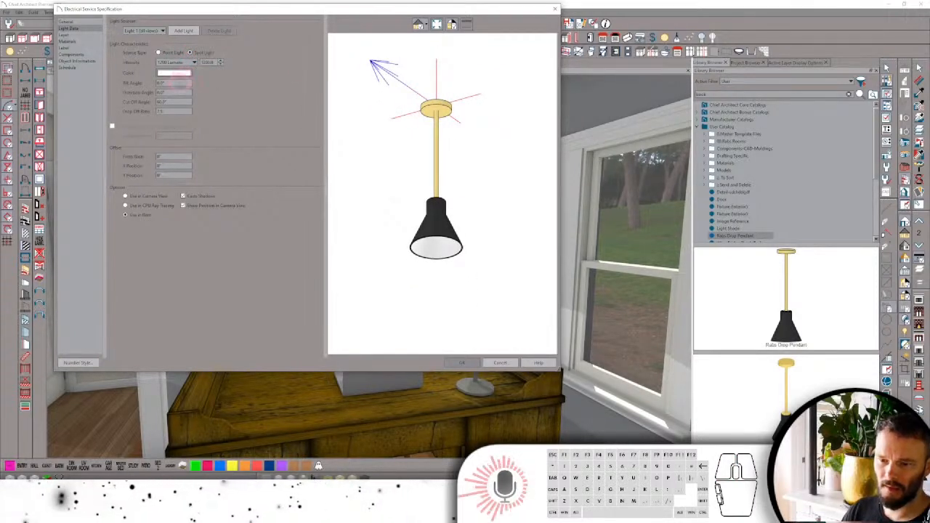
pyautogui.click(175, 83)
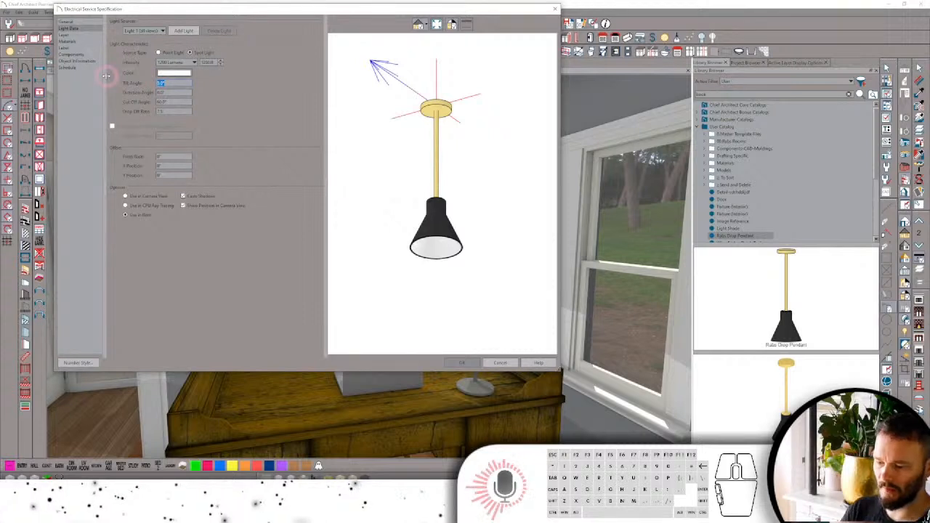
pyautogui.press('Tab')
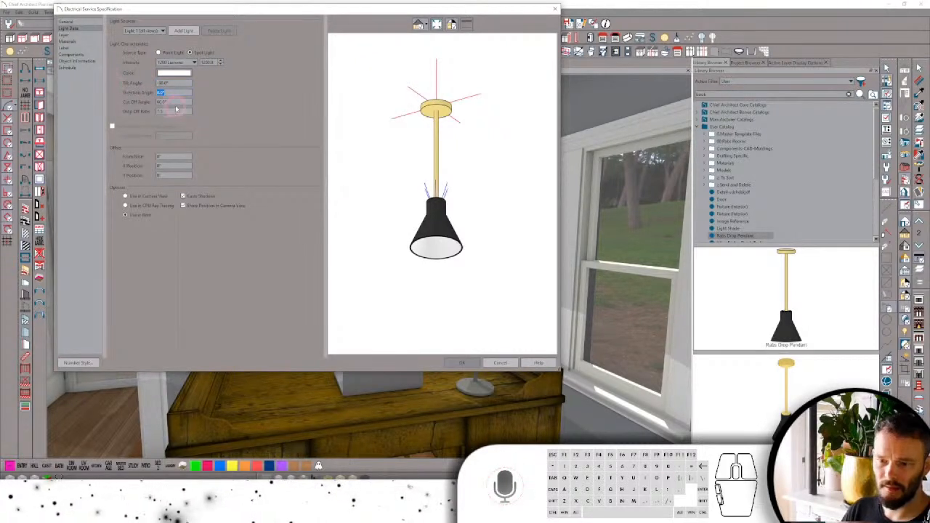
# Offset the light source 16 inches downward from the fixture's base so it sits inside the shade.
pyautogui.click(173, 157)
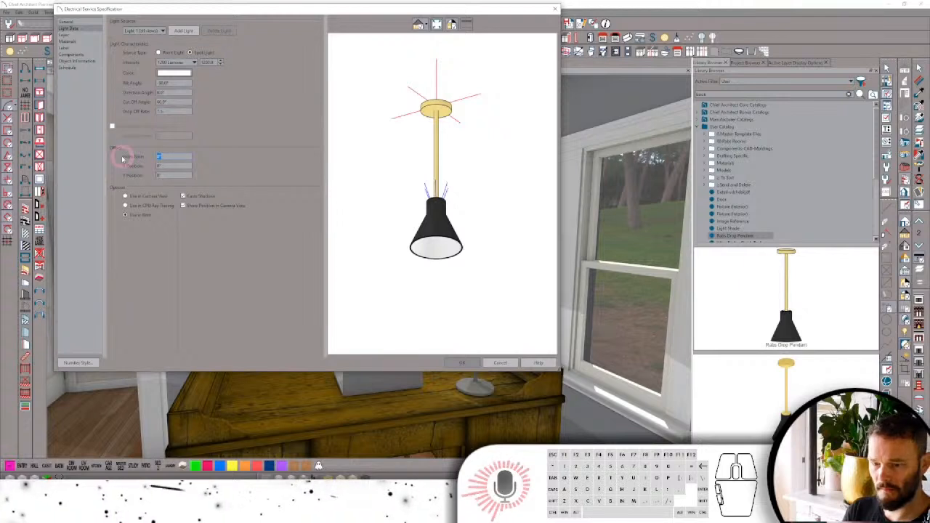
pyautogui.click(90, 24)
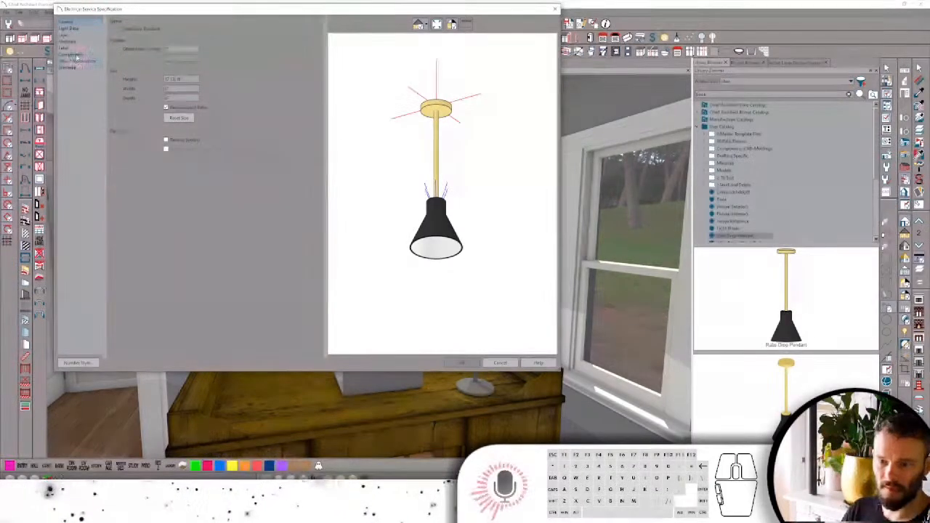
pyautogui.click(70, 28)
pyautogui.click(153, 167)
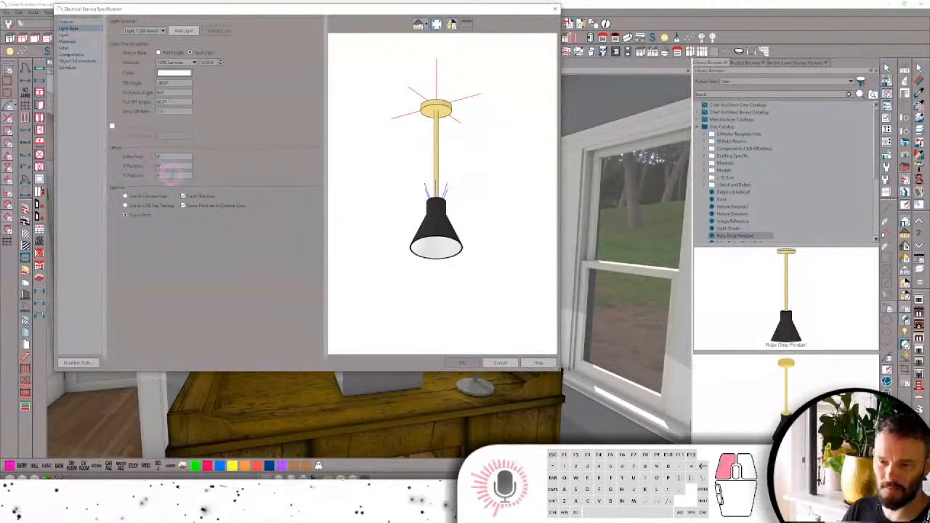
pyautogui.click(141, 154)
pyautogui.write('16')
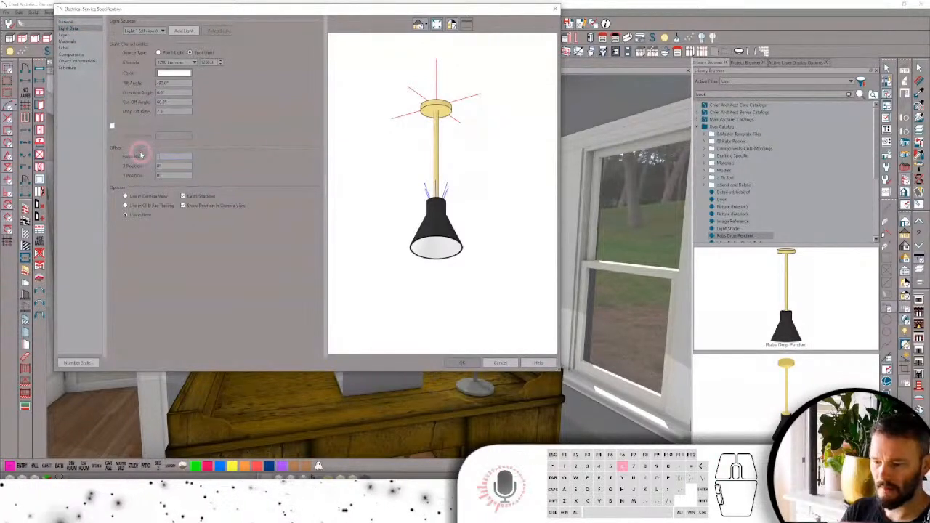
pyautogui.press('Tab')
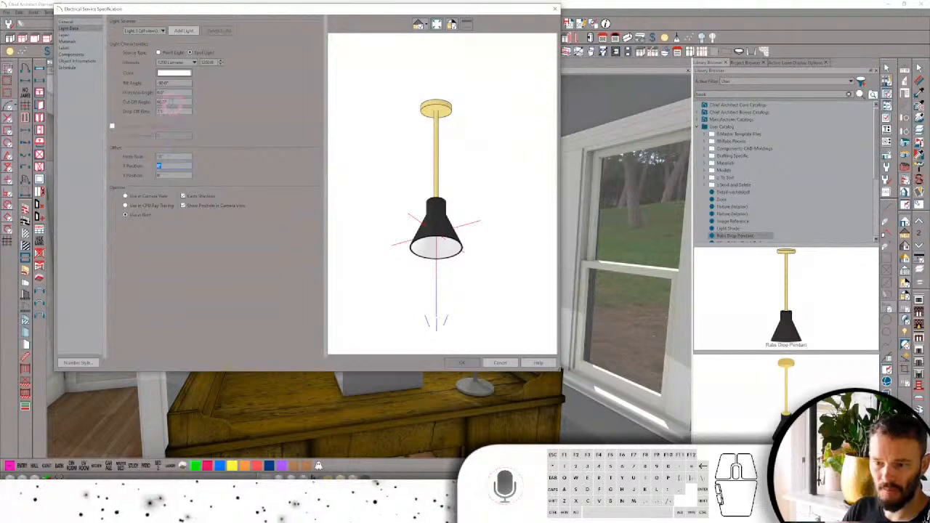
# Set the spot light's cut off angle to 120°, turn off showing its position in camera views and accept the specification.
pyautogui.moveTo(172, 102); pyautogui.dragTo(123, 100)
pyautogui.write('20')
pyautogui.press('Tab')
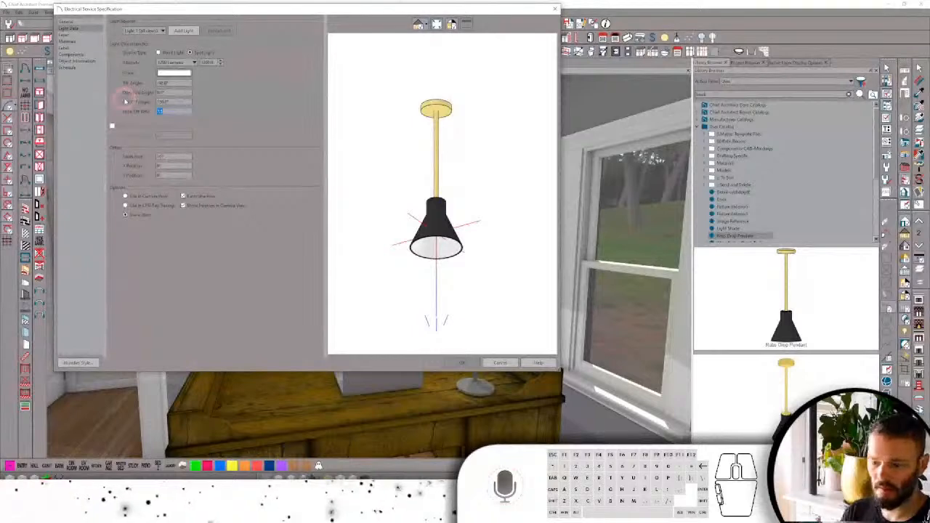
pyautogui.press('Tab')
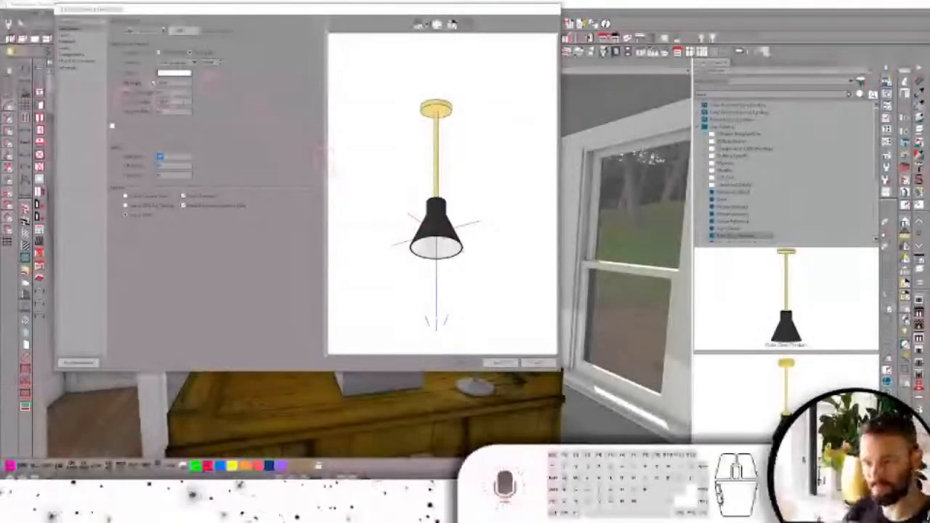
pyautogui.click(227, 209)
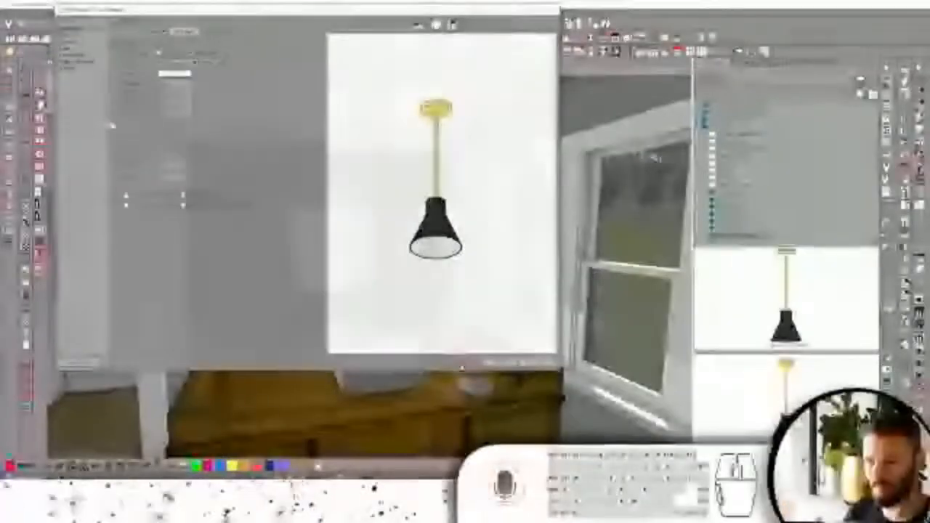
pyautogui.click(462, 363)
# Select the pendant near the windows and switch the room's camera view to photorealistic rendering.
pyautogui.click(436, 159)
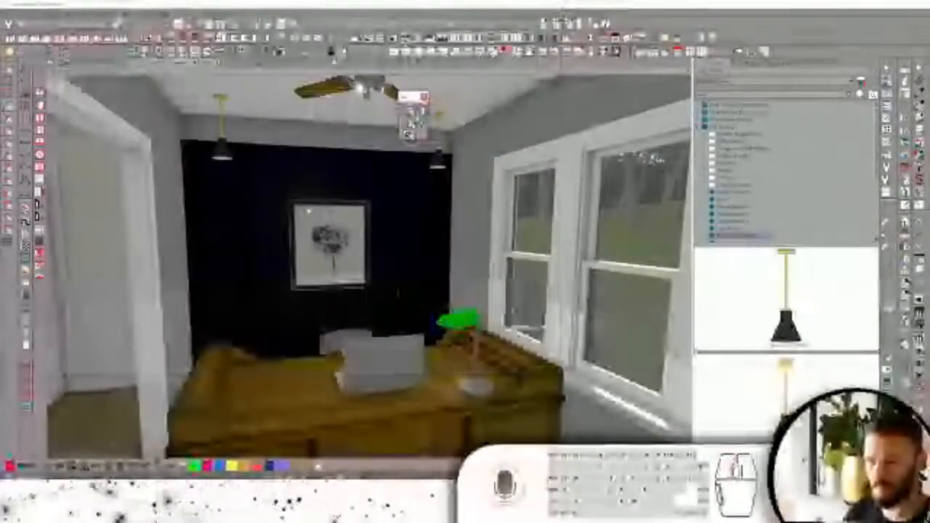
pyautogui.click(436, 161)
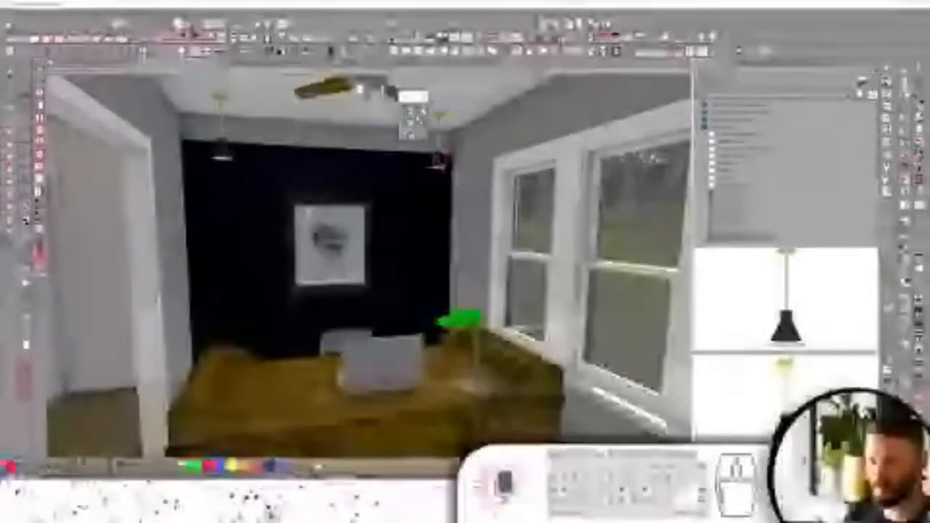
pyautogui.click(906, 257)
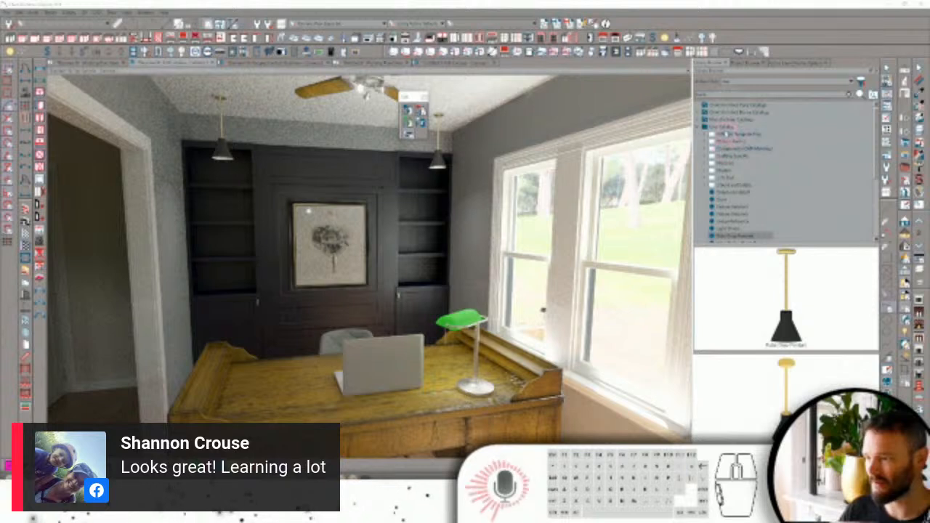
# Set the library filter to Not Filtered and view the contents of the first cabinetry line in the Wellborn manufacturer catalog.
pyautogui.click(704, 120)
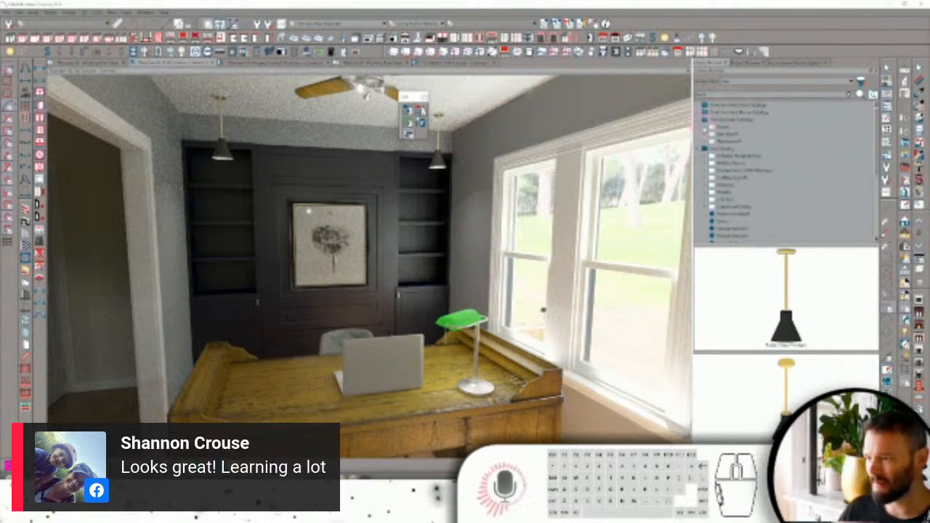
pyautogui.click(731, 86)
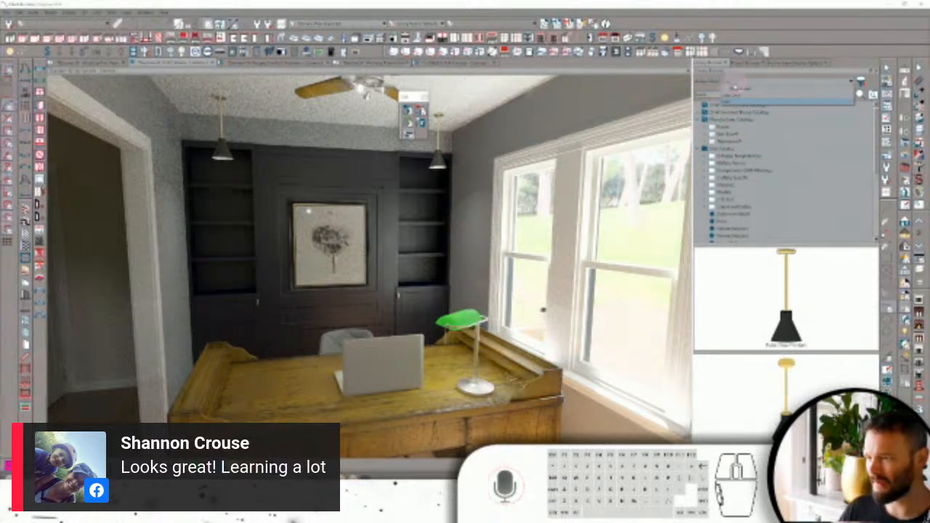
pyautogui.click(732, 90)
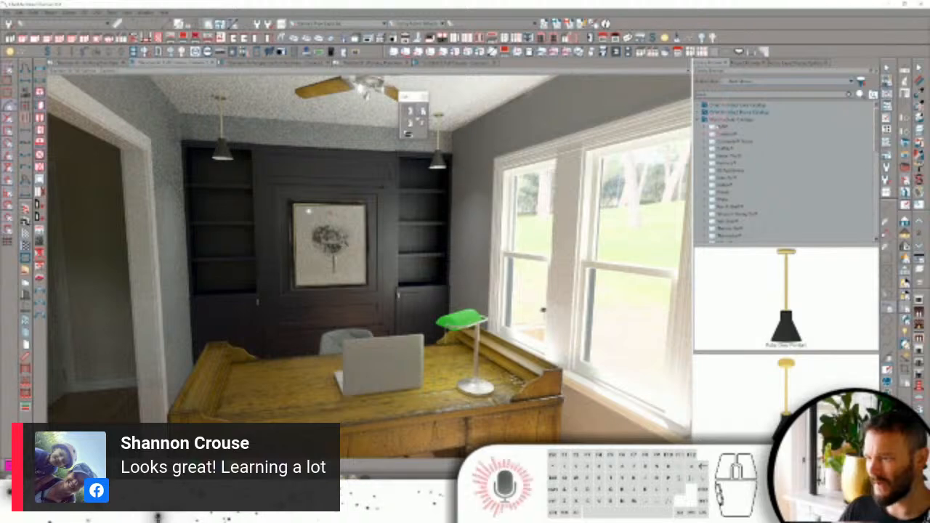
pyautogui.scroll(-3, 734, 186)
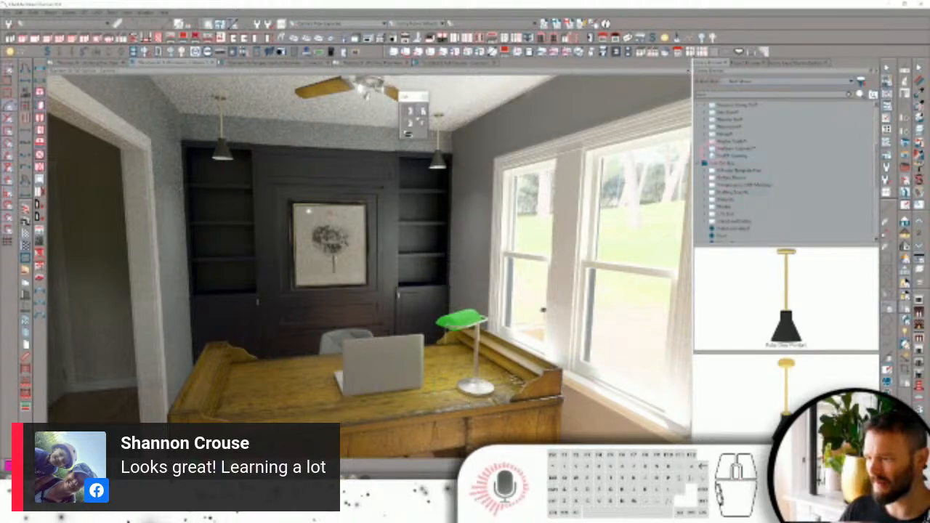
pyautogui.click(707, 149)
pyautogui.click(726, 157)
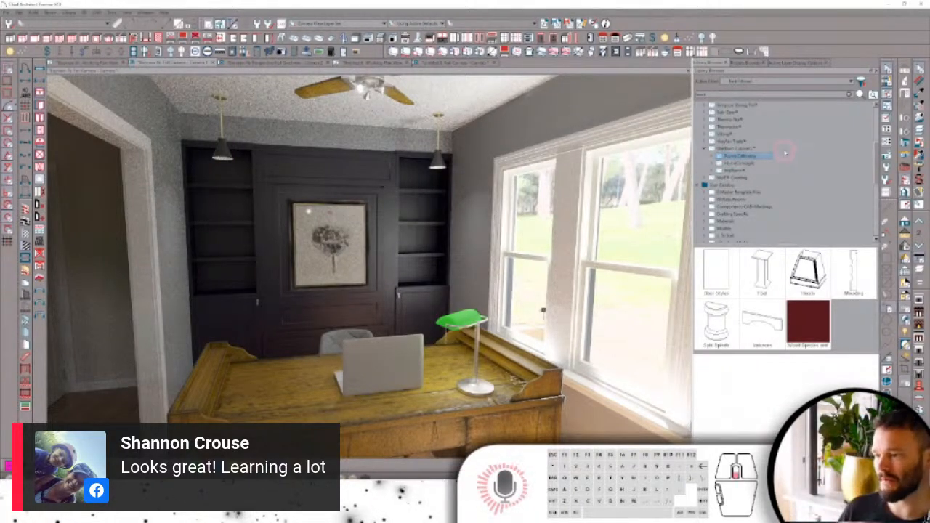
# Browse the User Catalog's architectural models to the Fireplace Dynamic Tools components and show the face panel doors.
pyautogui.scroll(-2, 785, 153)
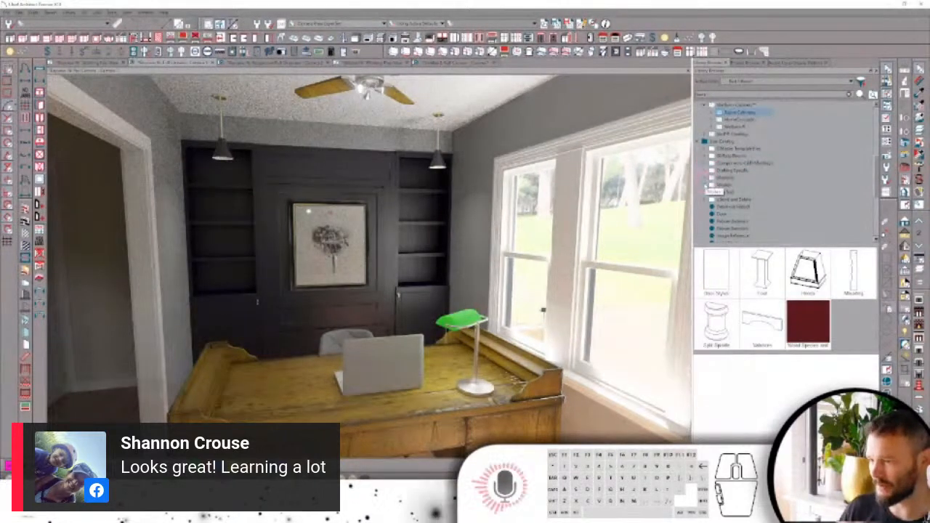
pyautogui.click(705, 185)
pyautogui.scroll(-2, 732, 181)
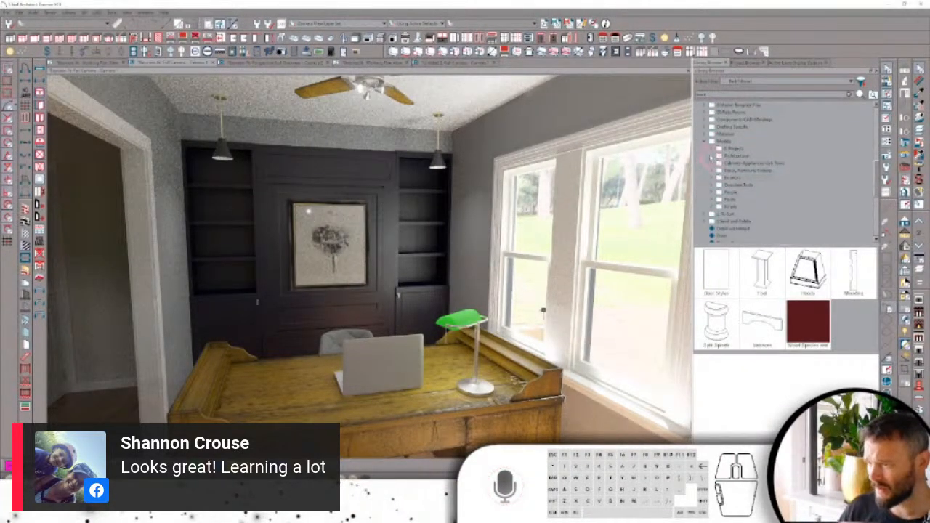
pyautogui.click(712, 155)
pyautogui.scroll(-4, 726, 178)
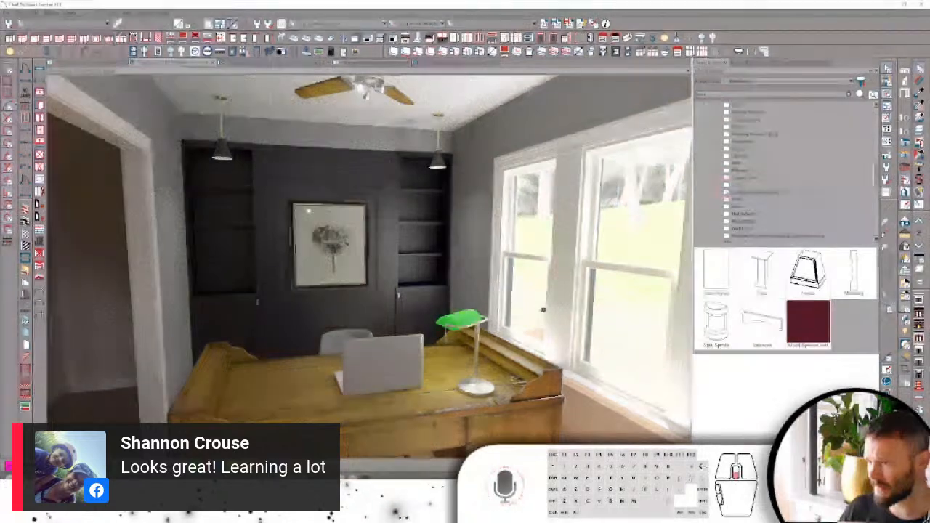
pyautogui.click(721, 112)
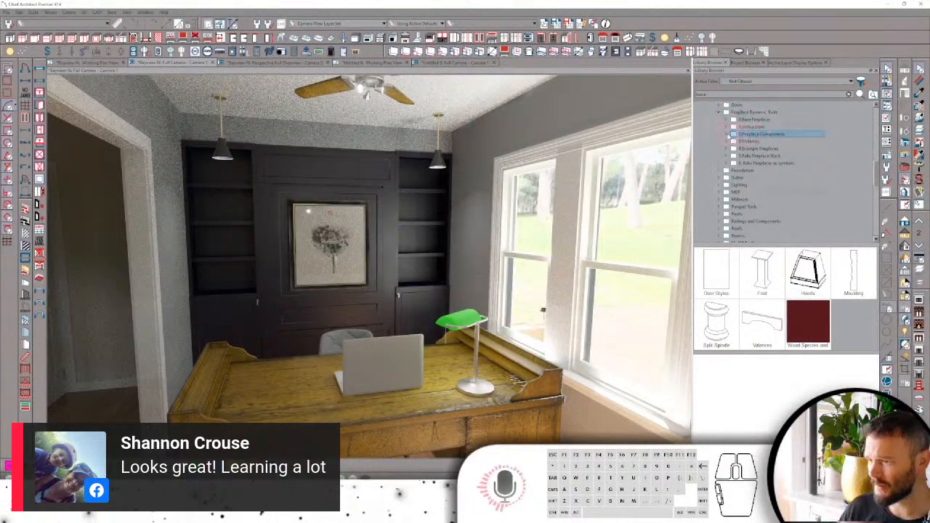
pyautogui.click(724, 133)
pyautogui.click(760, 148)
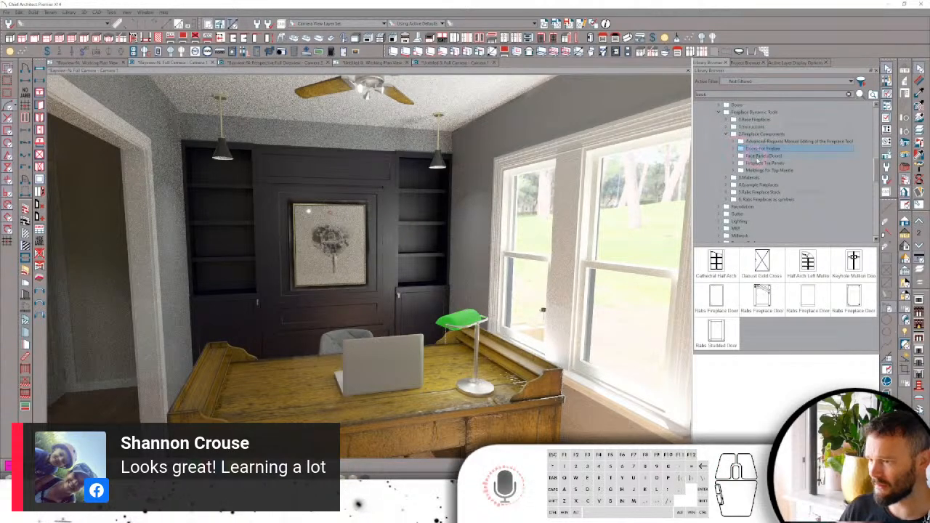
pyautogui.click(761, 155)
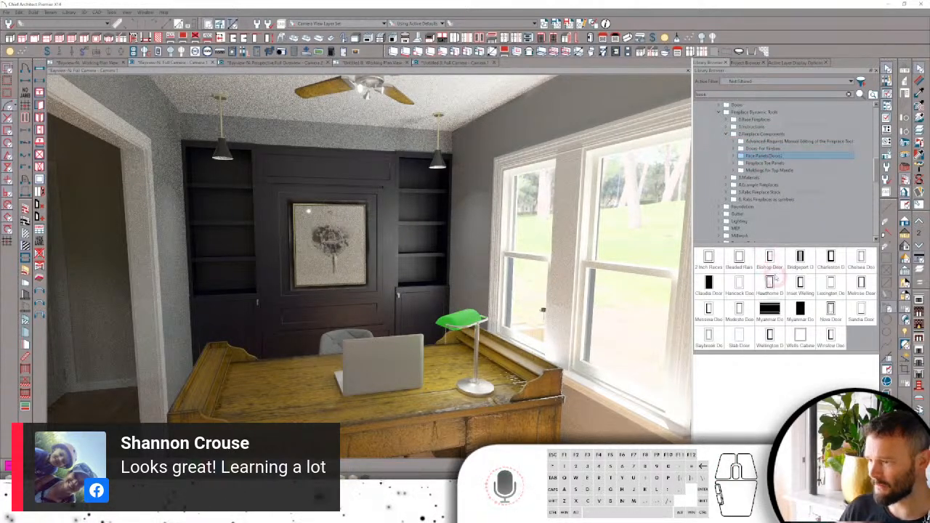
# Expand the face panel doors folder and preview the Nova, Sandia and Saybrook doors.
pyautogui.click(739, 258)
pyautogui.doubleClick(712, 261)
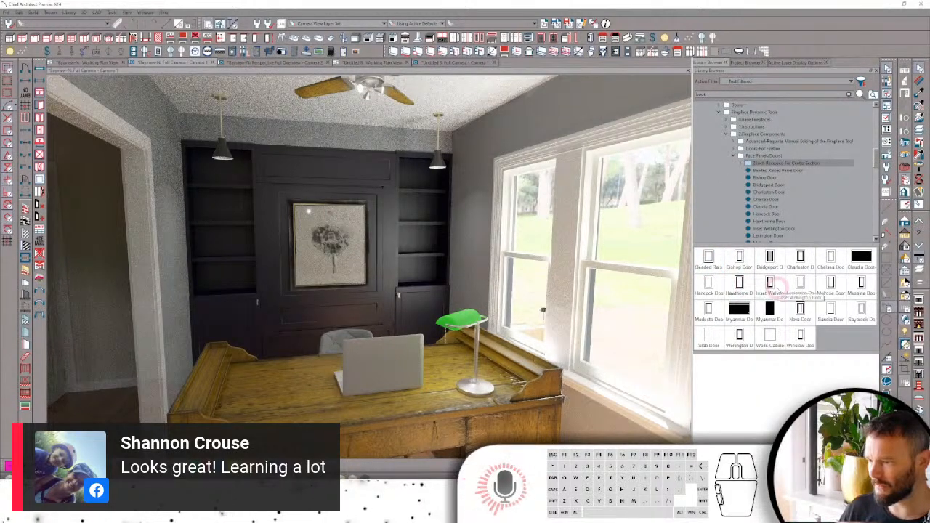
pyautogui.click(800, 310)
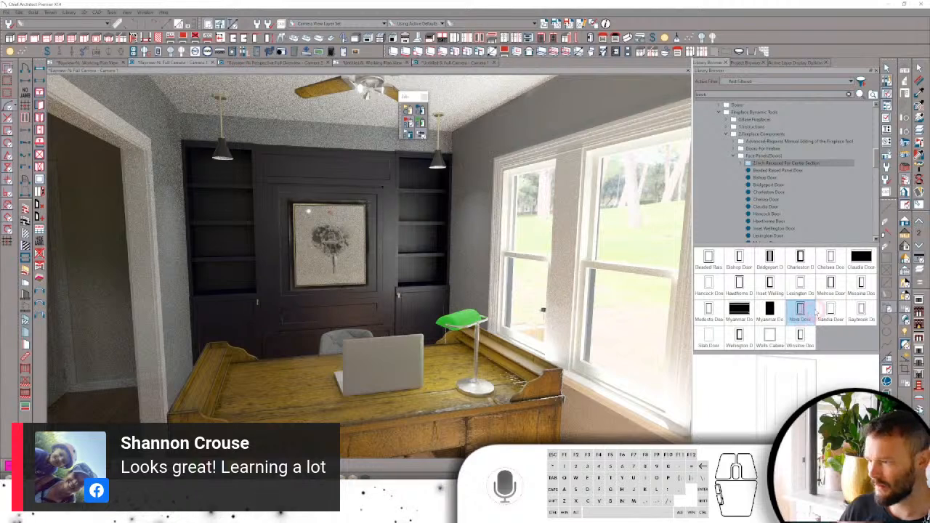
pyautogui.click(831, 310)
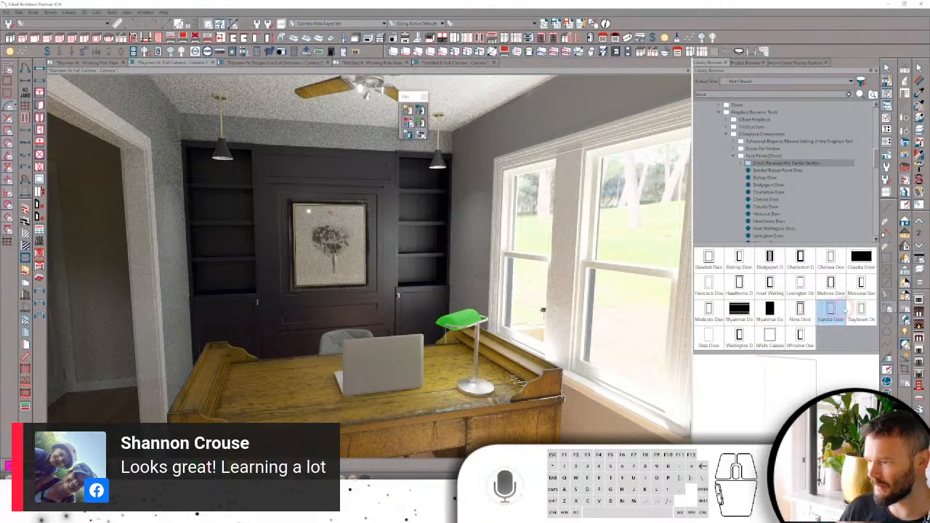
pyautogui.click(862, 310)
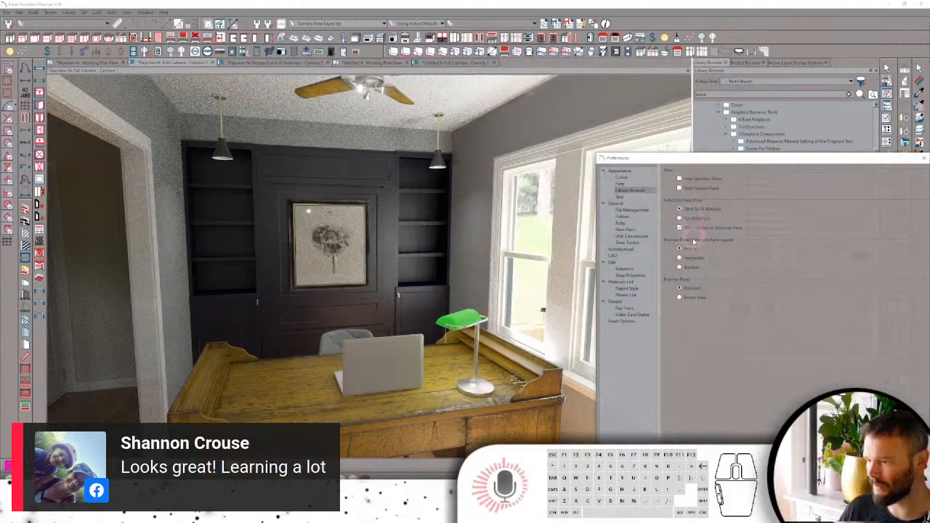
# Set the library browser's preview pane to Vector View in the preferences and preview the Saybrook door again.
pyautogui.click(683, 297)
pyautogui.moveTo(706, 157); pyautogui.dragTo(507, 105)
pyautogui.click(487, 245)
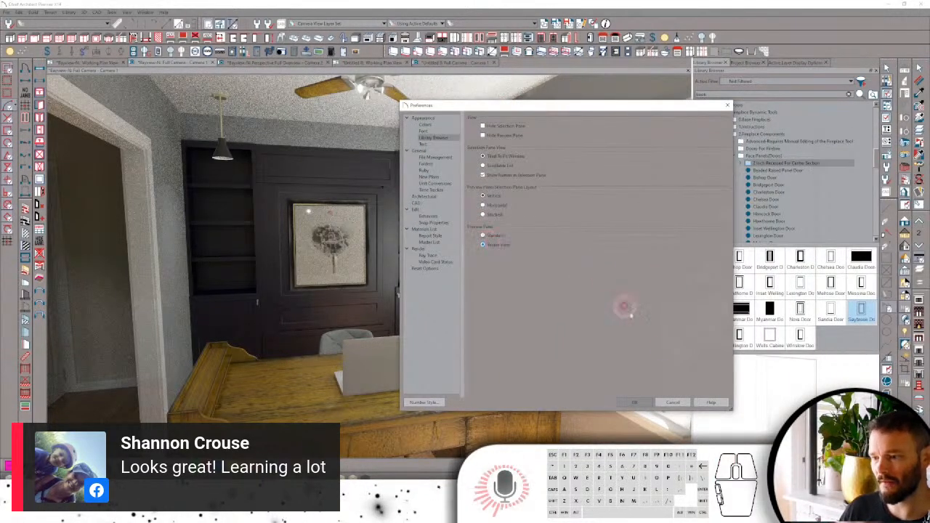
pyautogui.click(673, 402)
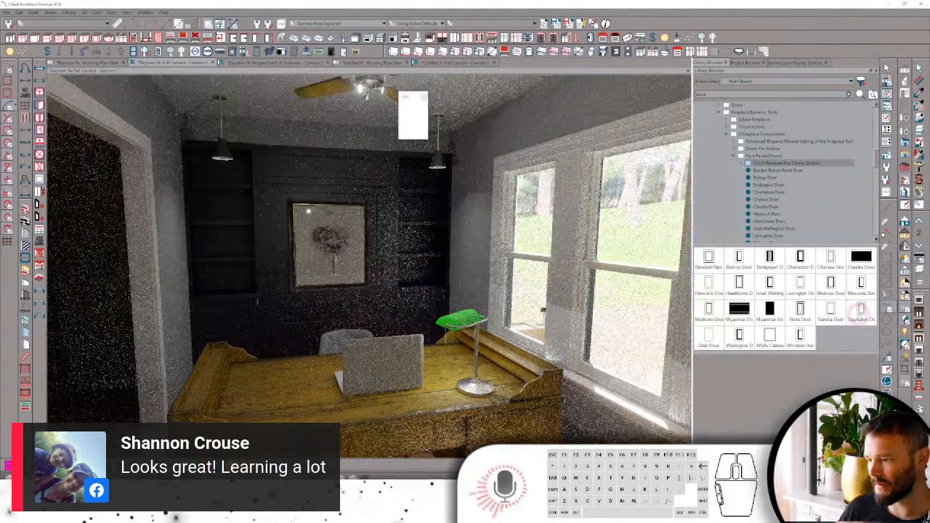
pyautogui.click(861, 313)
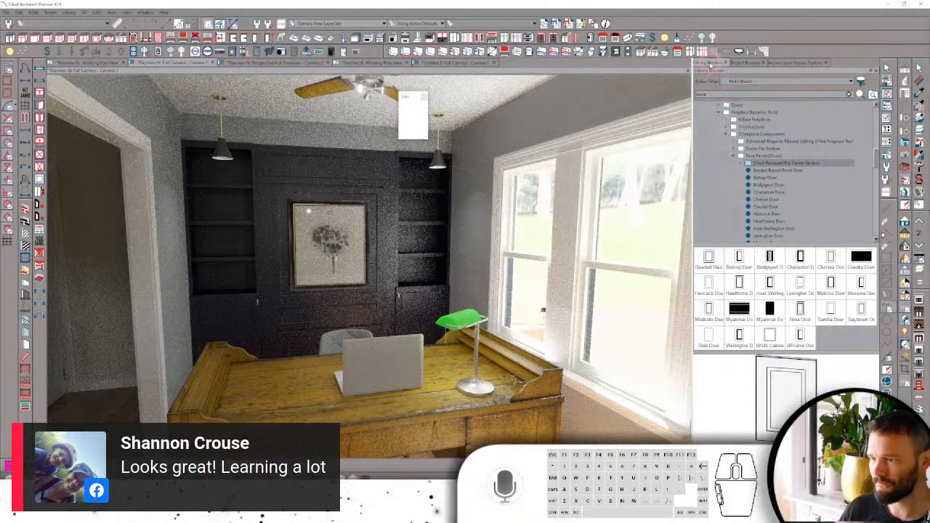
# Undock the library browser as a floating window over the camera view and enlarge its preview pane.
pyautogui.click(214, 133)
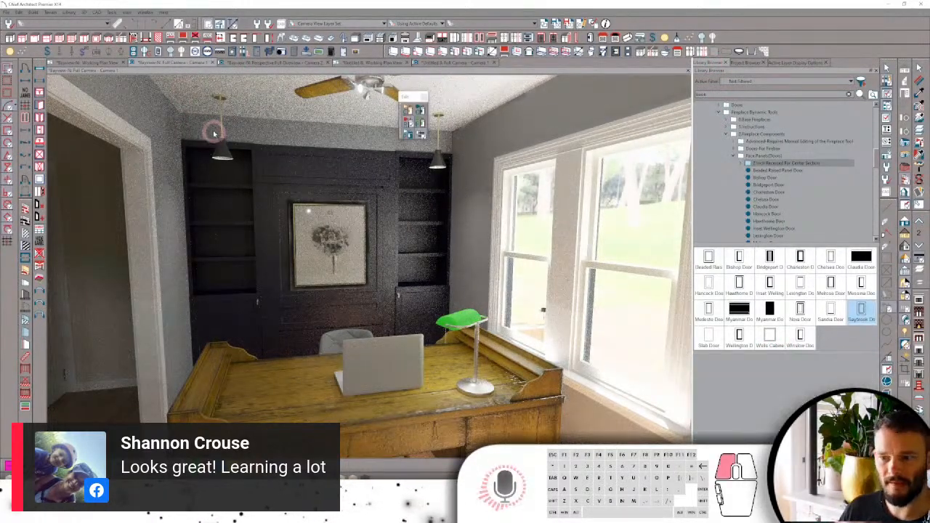
pyautogui.moveTo(214, 133); pyautogui.dragTo(224, 88)
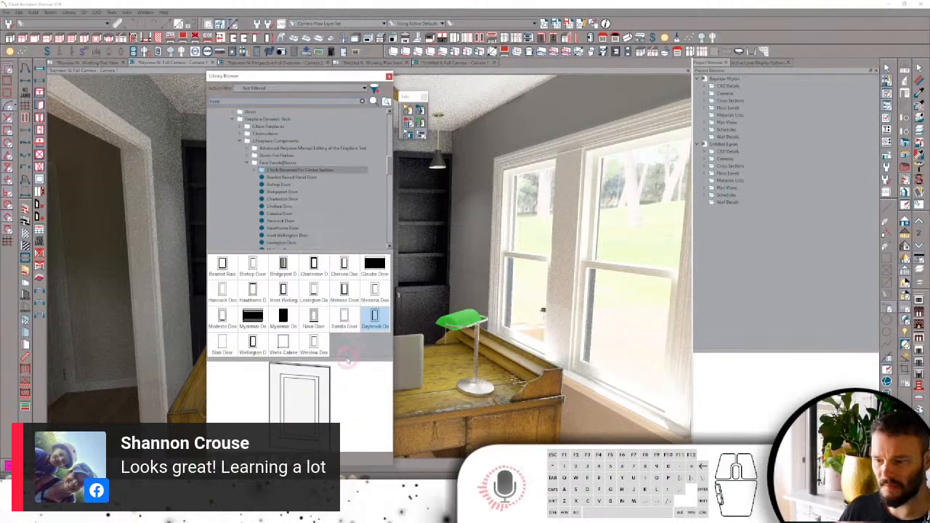
pyautogui.moveTo(347, 359); pyautogui.dragTo(349, 336)
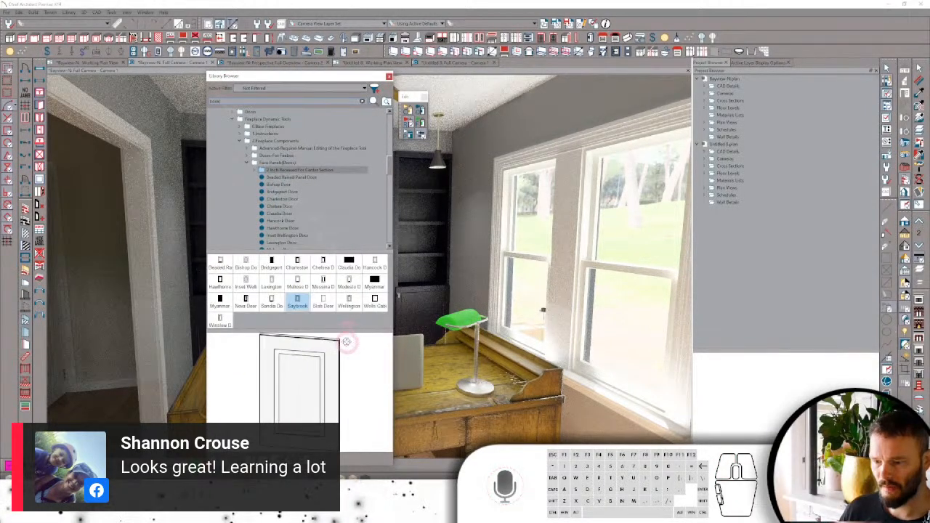
# Shorten the floating library browser and preview the Winslow, Wellington, Chelsea, Hancock, Hawthorne and Bishop doors.
pyautogui.moveTo(358, 452); pyautogui.dragTo(359, 426)
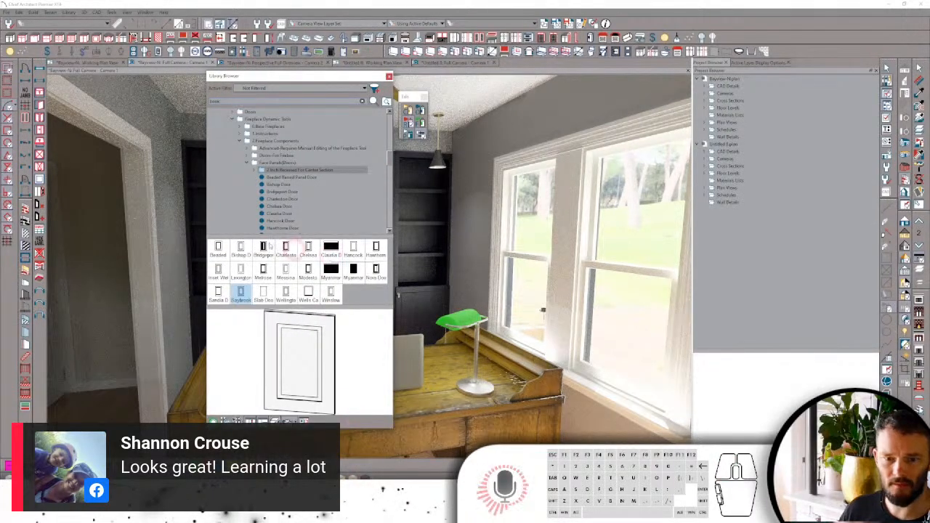
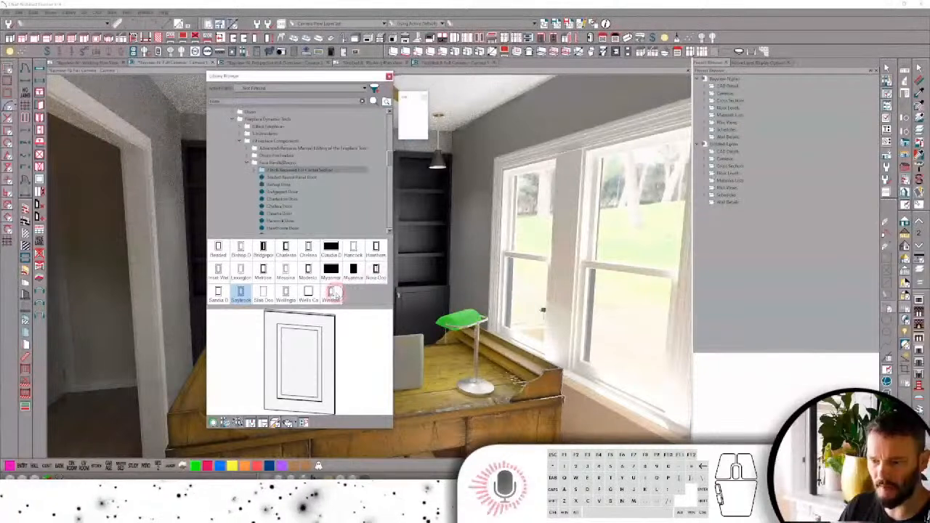
pyautogui.click(332, 292)
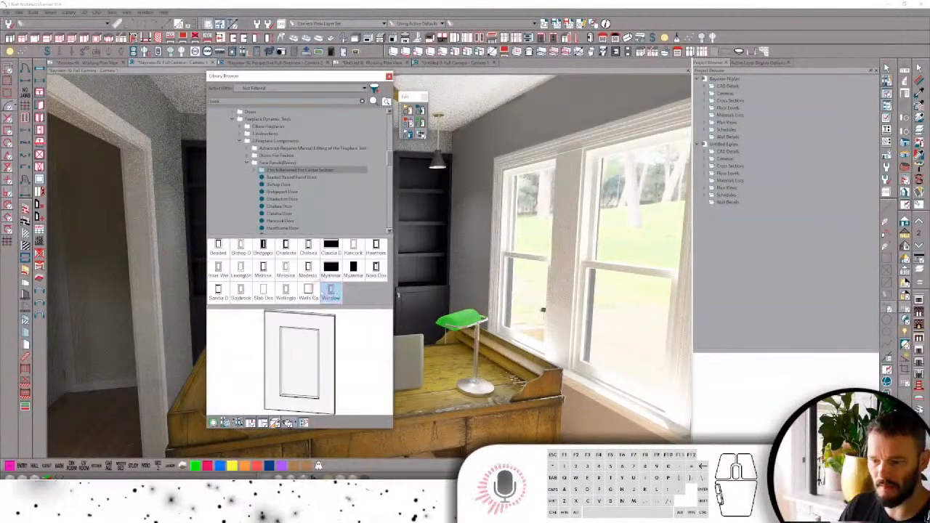
pyautogui.click(288, 292)
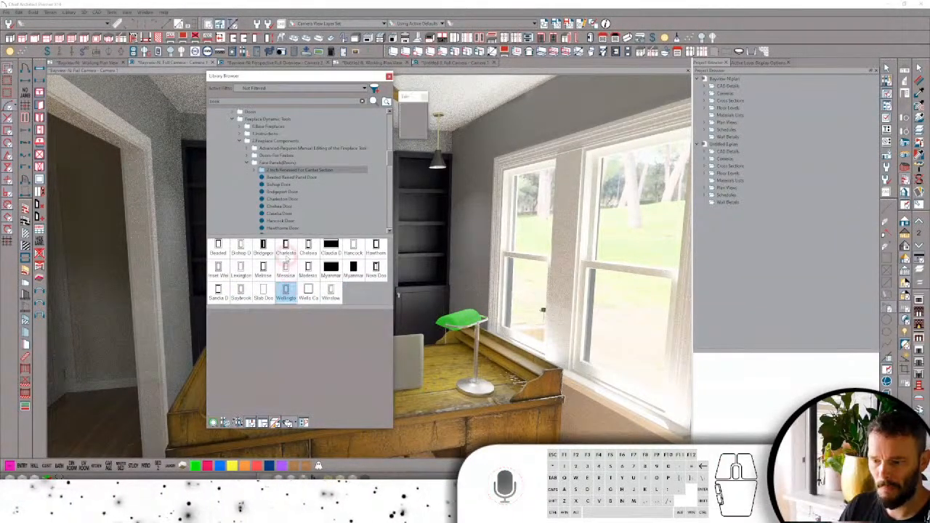
pyautogui.click(306, 247)
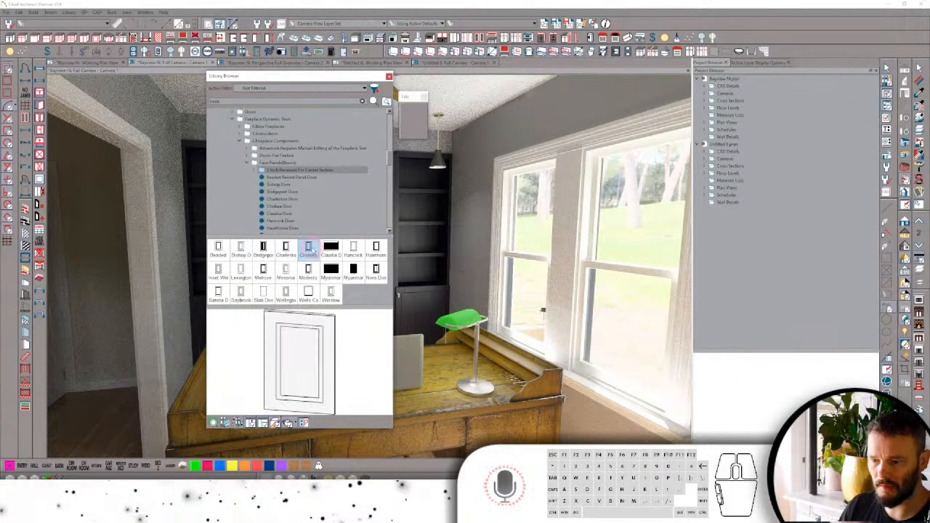
pyautogui.click(354, 247)
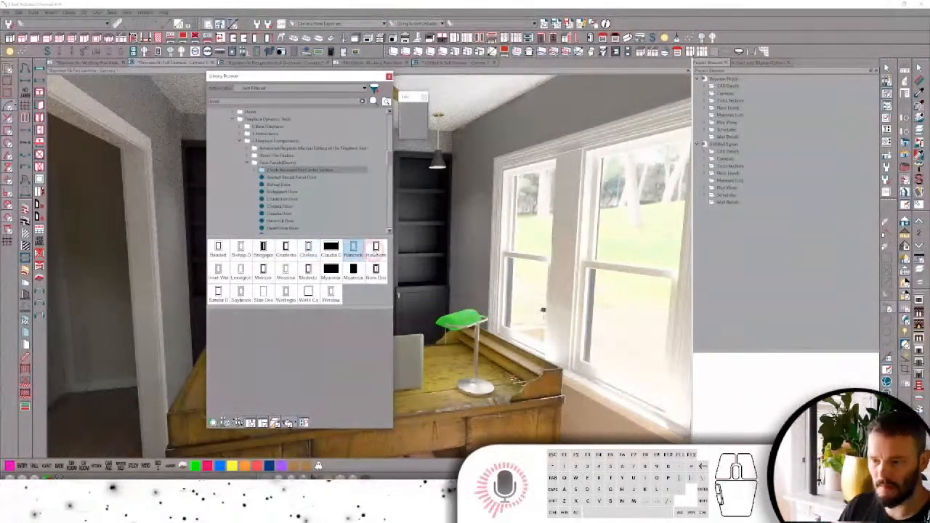
pyautogui.click(268, 255)
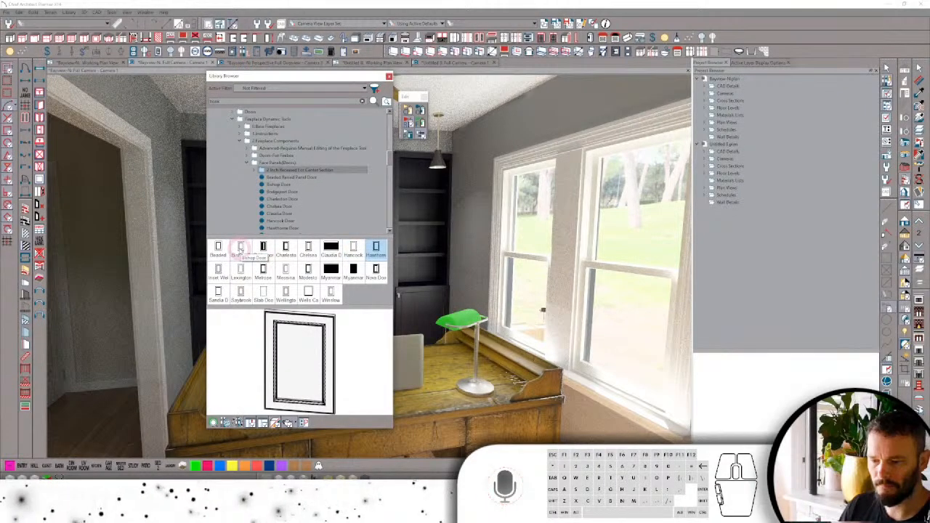
pyautogui.click(219, 249)
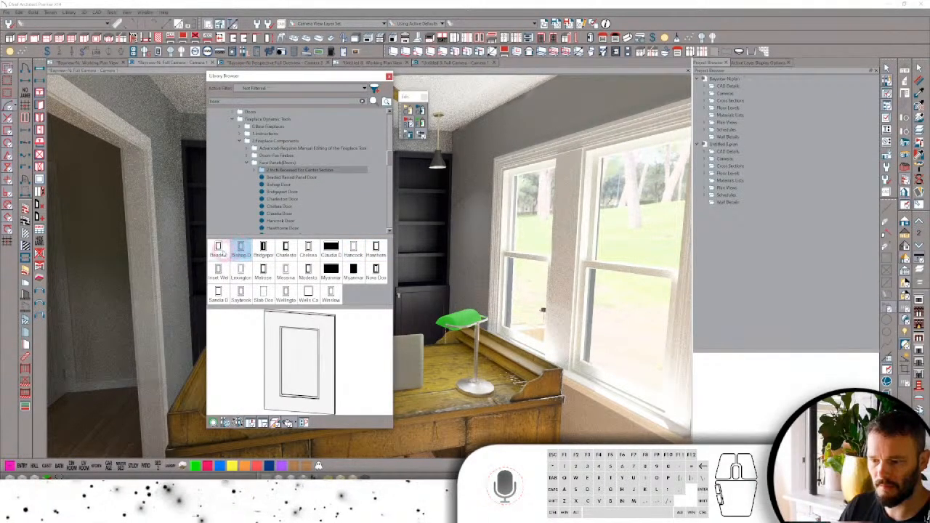
# Preview the inset, Lexington, Sandia, Saybrook, Slab and Melrose doors, and move the library browser clear of the built-in cabinets.
pyautogui.click(218, 271)
pyautogui.click(242, 273)
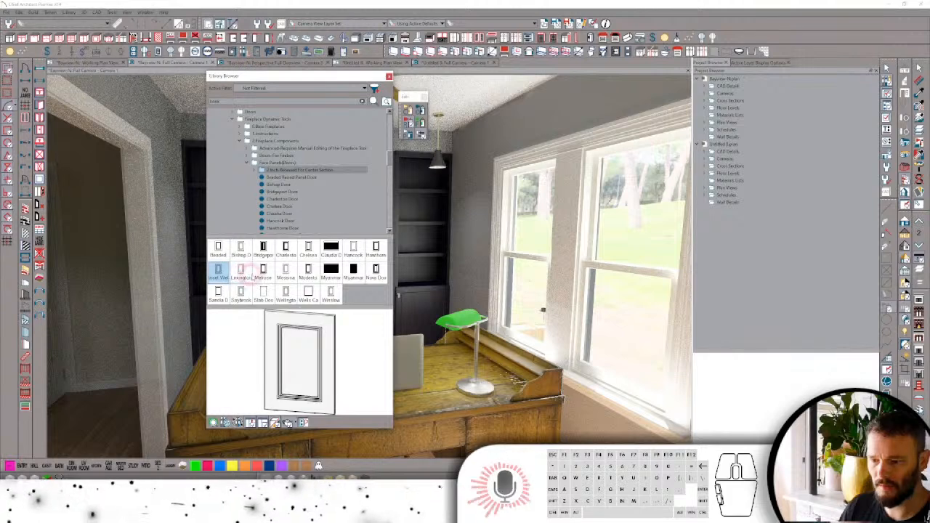
pyautogui.click(228, 291)
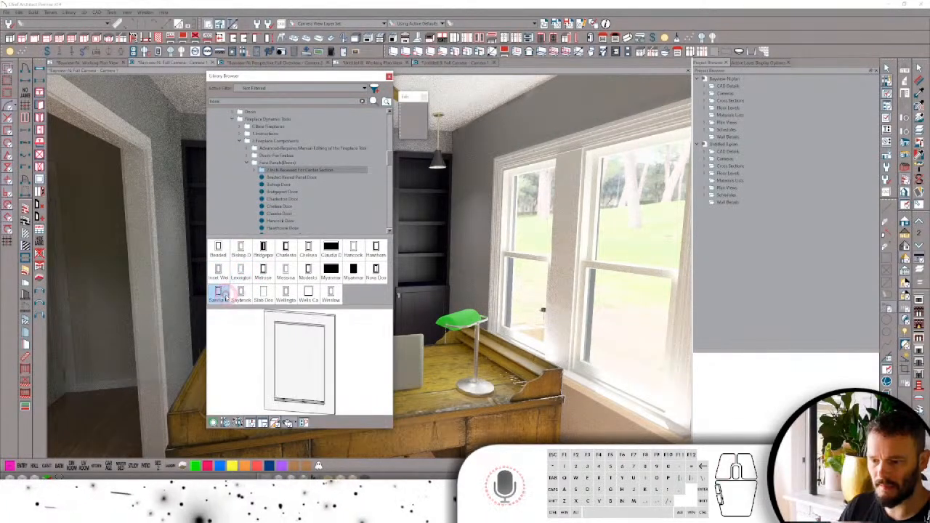
pyautogui.click(242, 292)
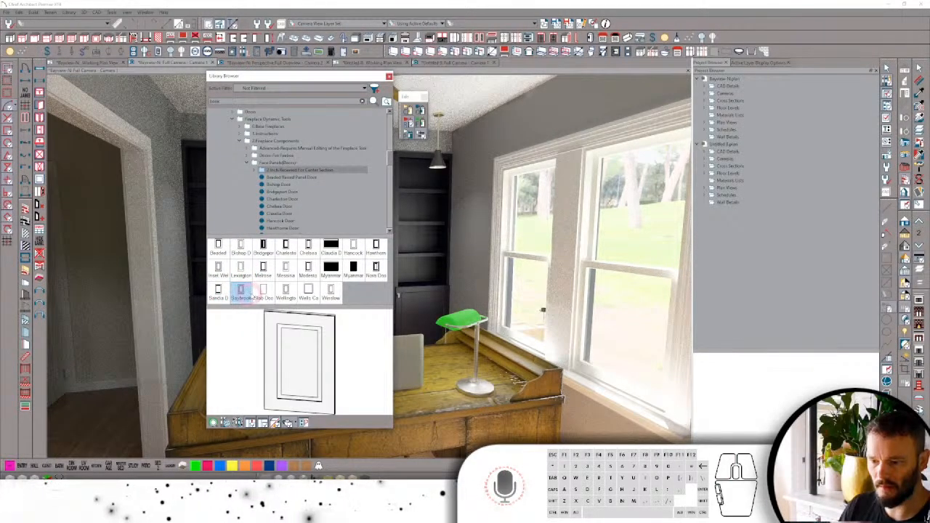
pyautogui.click(264, 291)
pyautogui.click(263, 269)
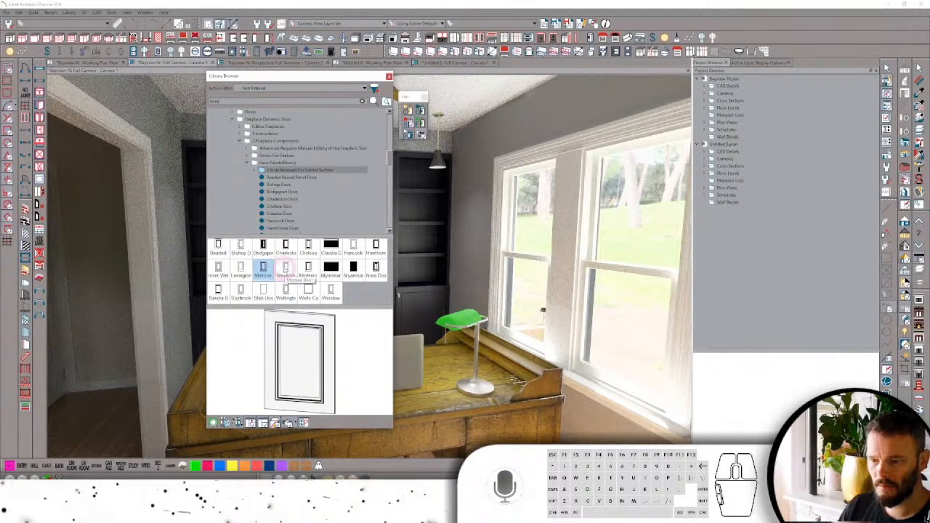
pyautogui.moveTo(296, 85); pyautogui.dragTo(557, 96)
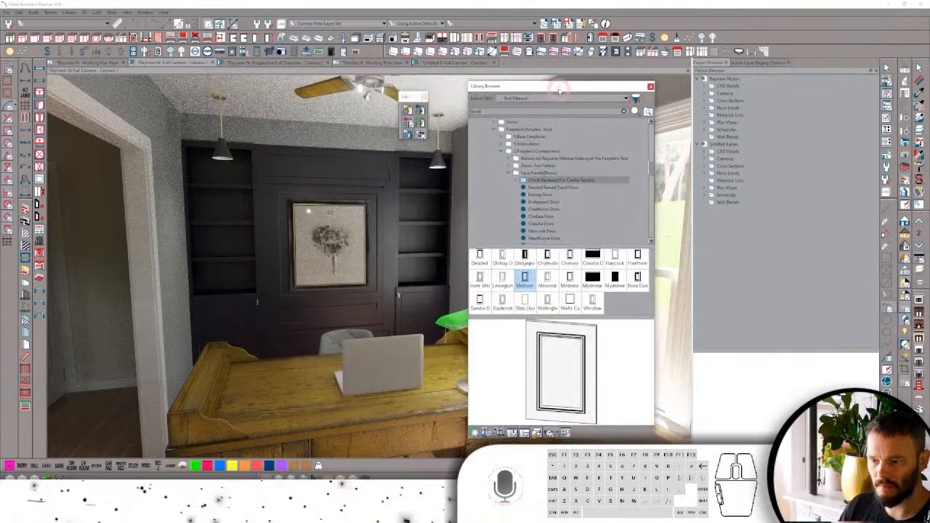
# Try the Melrose door on the built-in's center panels, select the Messina door, and undo the door replacement.
pyautogui.click(367, 176)
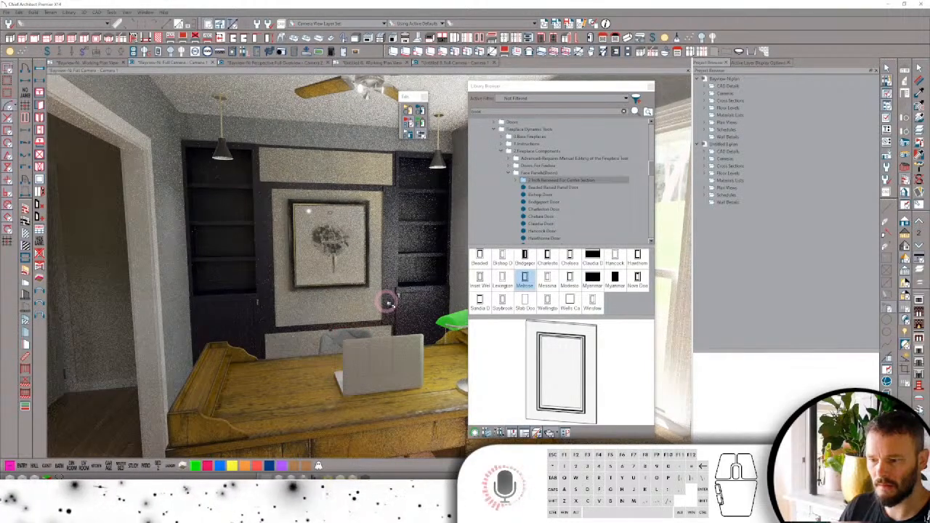
pyautogui.click(554, 280)
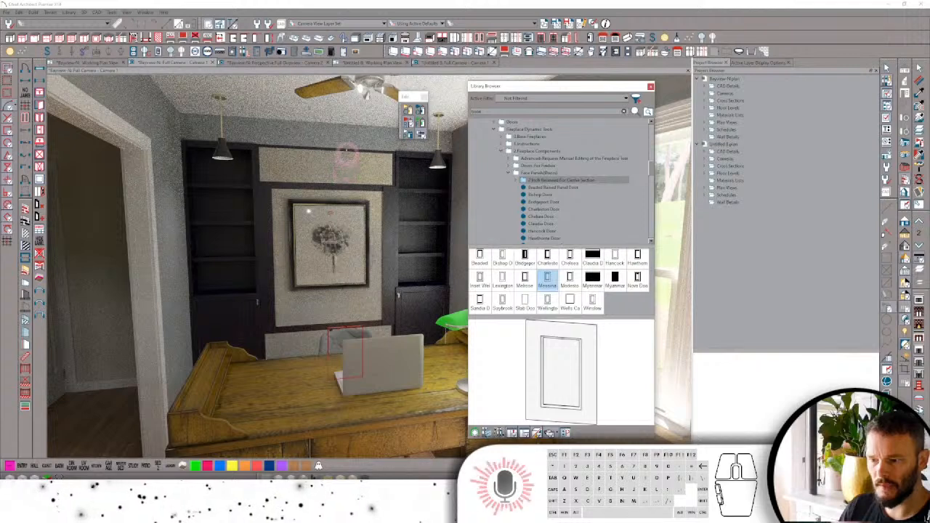
pyautogui.click(17, 13)
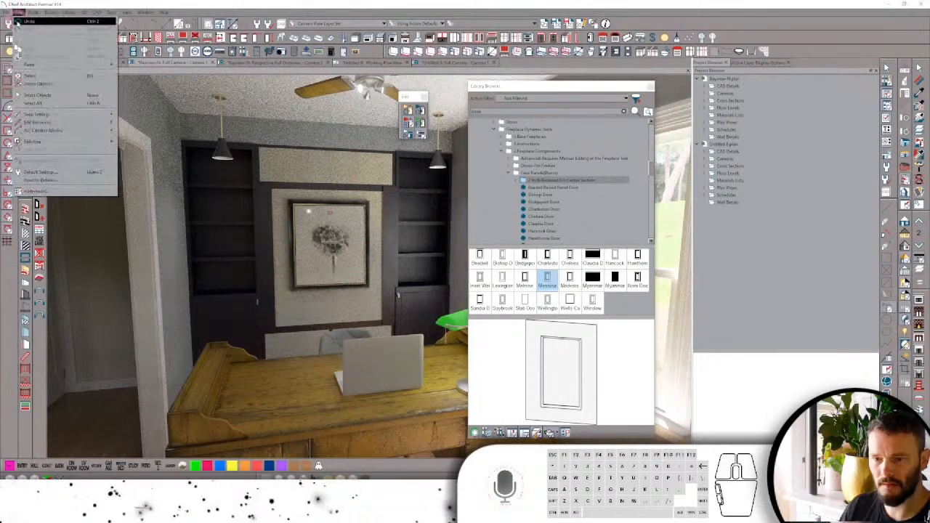
pyautogui.click(22, 22)
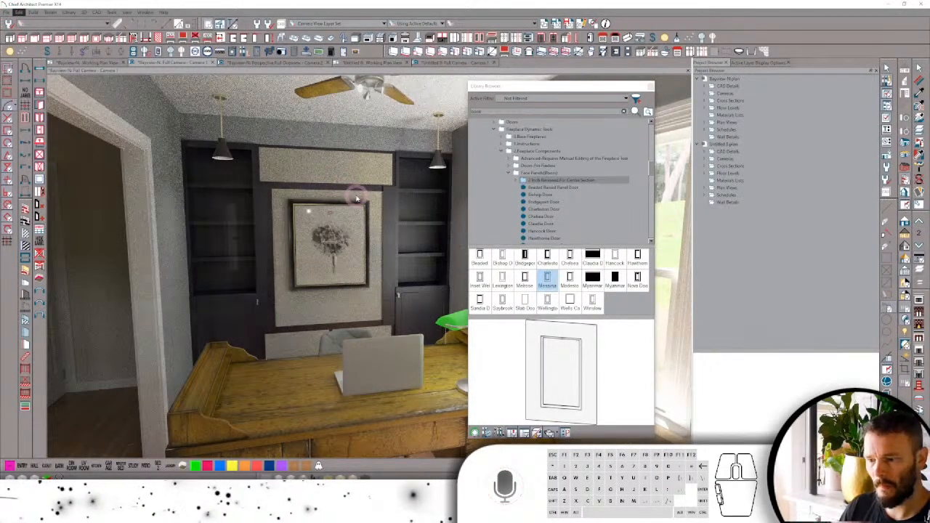
pyautogui.hotkey('ctrl', 'z')
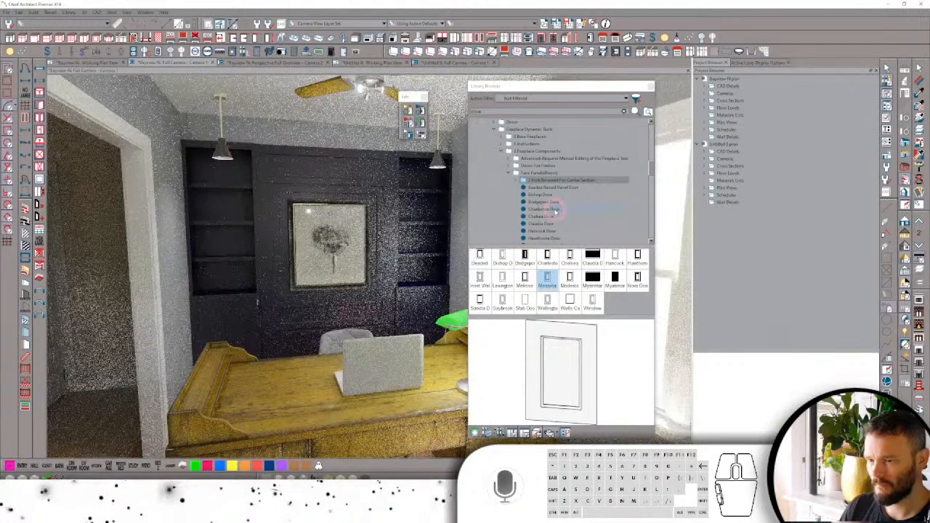
# Show the door styles of Aspect Cabinetry in the Wellborn Cabinets catalog and turn off the camera view's ray-traced rendering.
pyautogui.scroll(8, 518, 157)
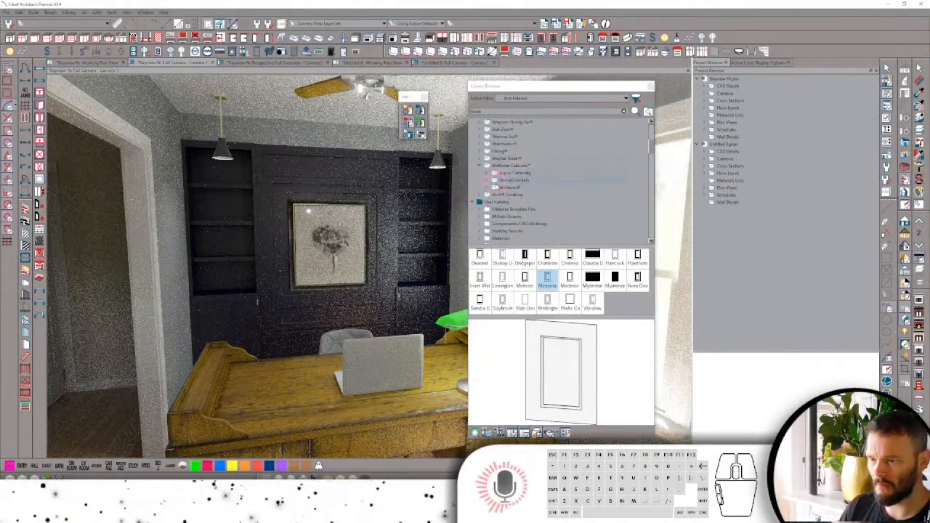
pyautogui.click(496, 187)
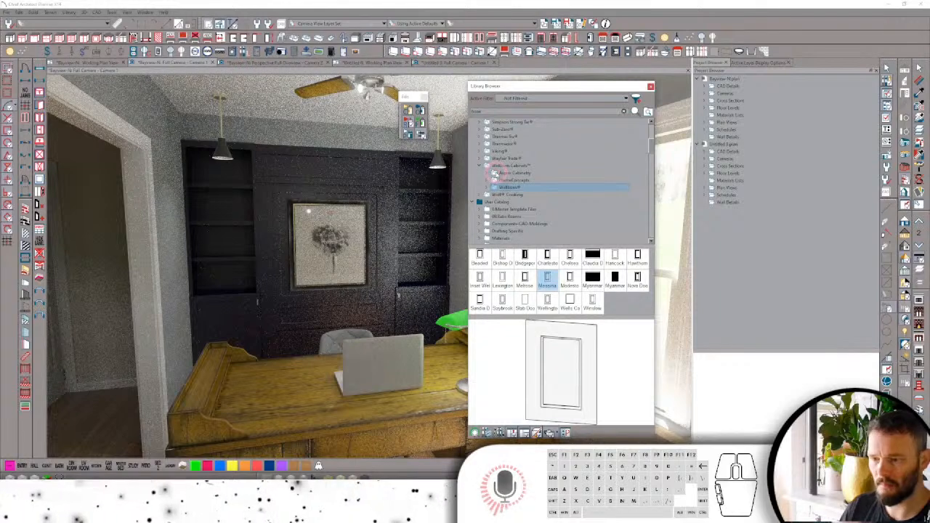
pyautogui.click(495, 174)
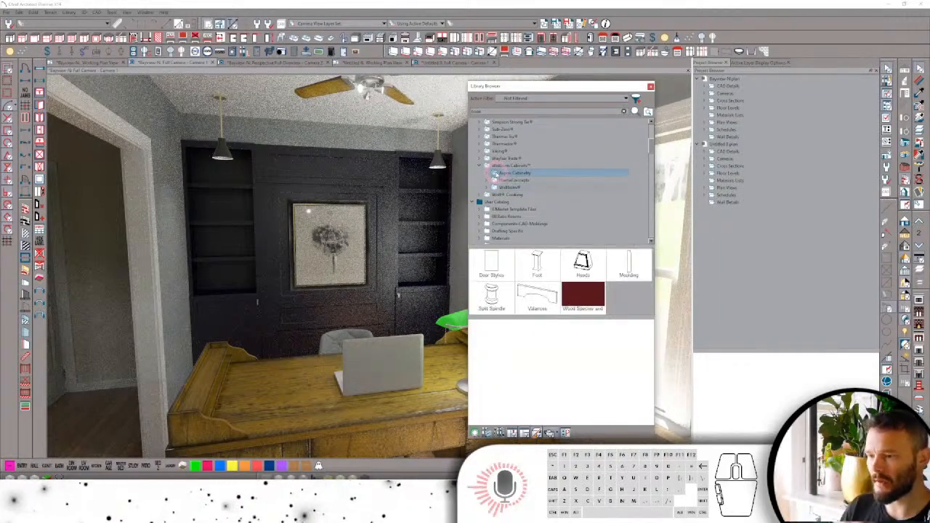
pyautogui.click(493, 173)
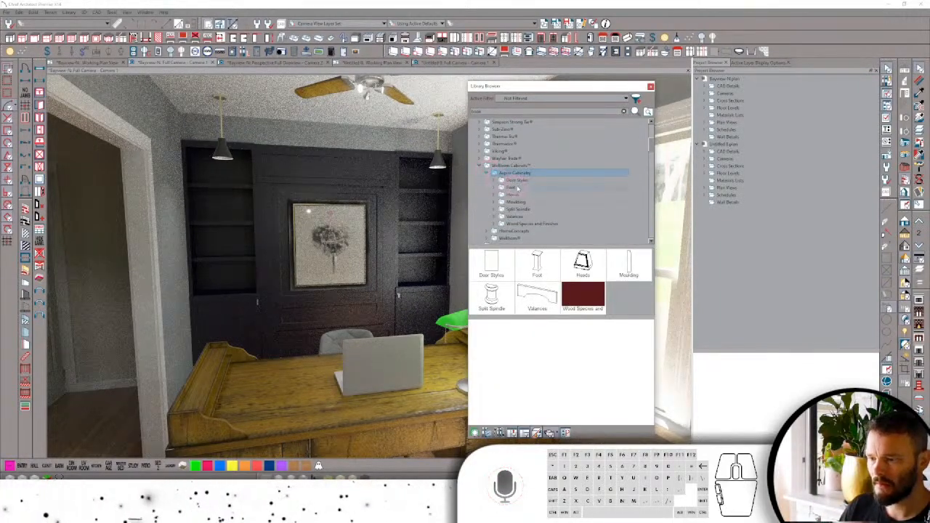
pyautogui.click(512, 180)
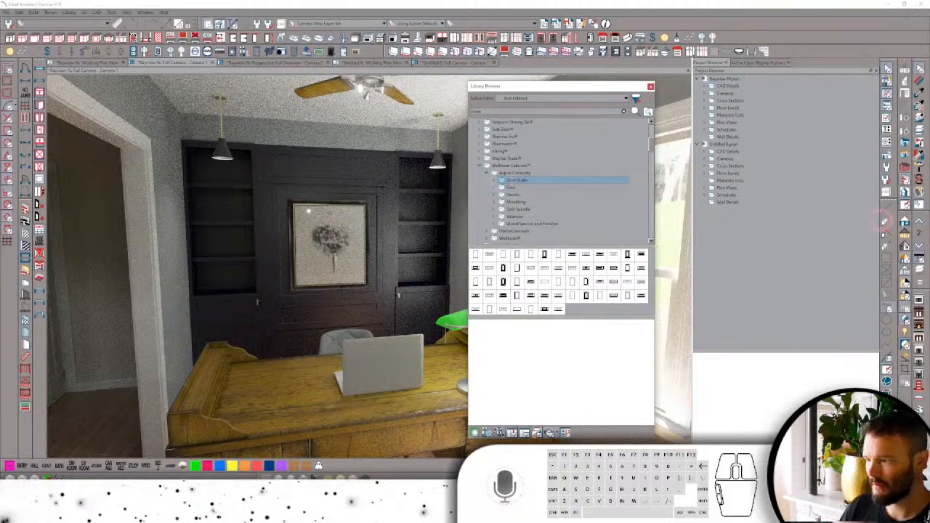
pyautogui.click(870, 223)
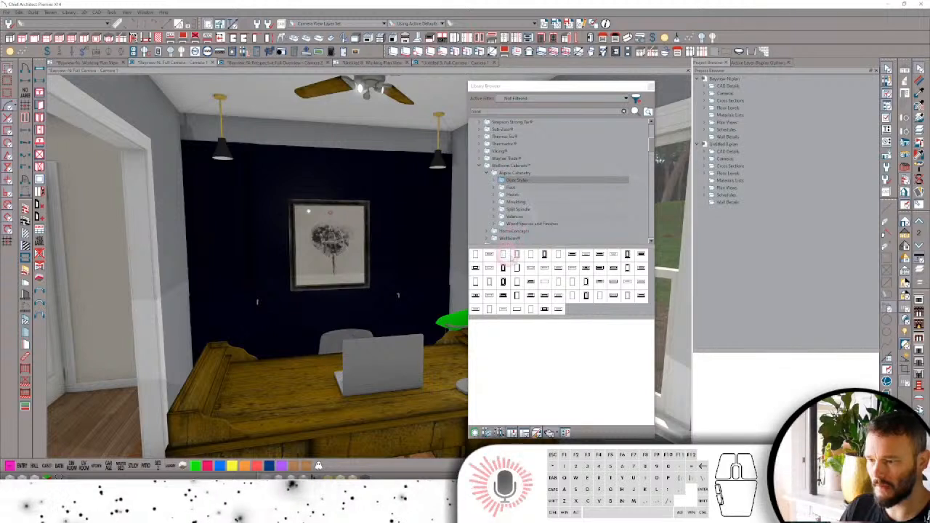
# Browse the Monterey, Milan and Messina door style folders and show the contents of the Melrose folder.
pyautogui.doubleClick(613, 279)
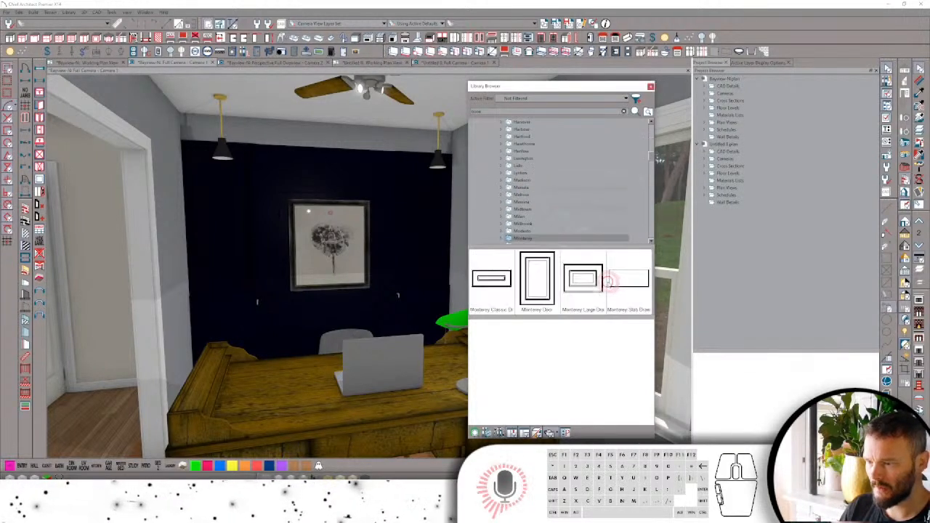
pyautogui.click(518, 224)
pyautogui.click(520, 218)
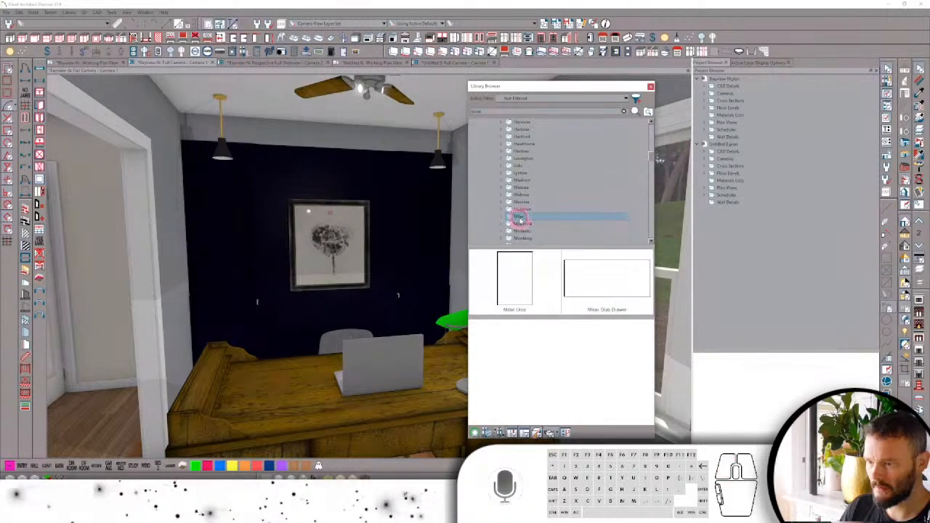
pyautogui.click(520, 209)
pyautogui.click(521, 202)
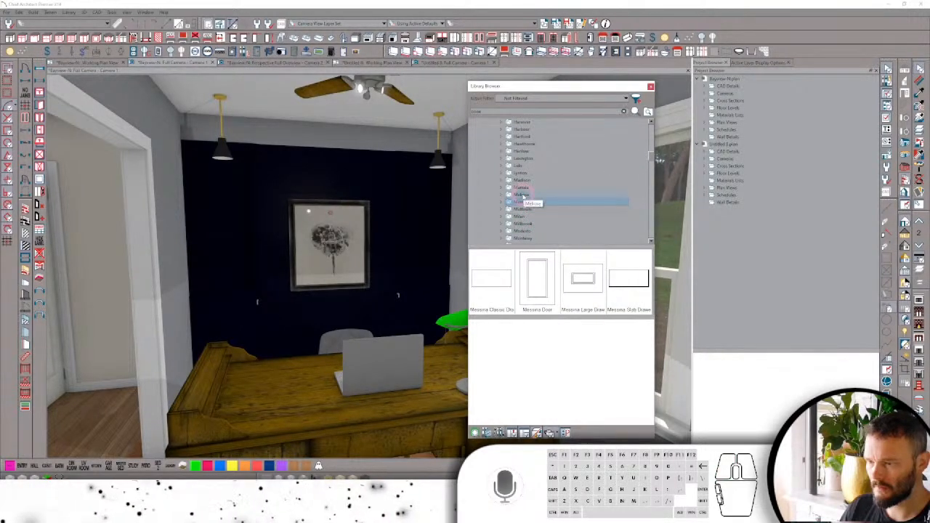
pyautogui.click(523, 195)
# Preview the Melrose Door from another angle and apply it to the built-in's center panels and lower cabinet doors.
pyautogui.click(539, 274)
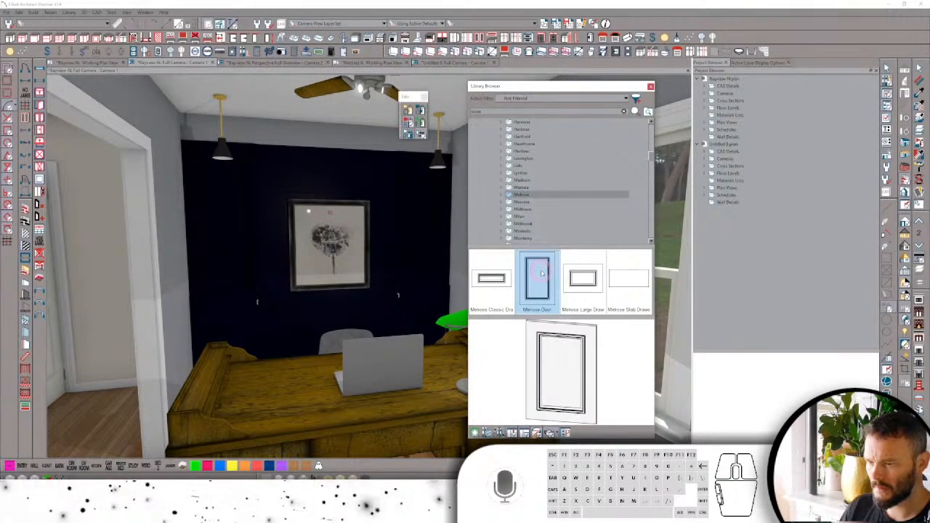
pyautogui.moveTo(580, 337); pyautogui.dragTo(497, 310)
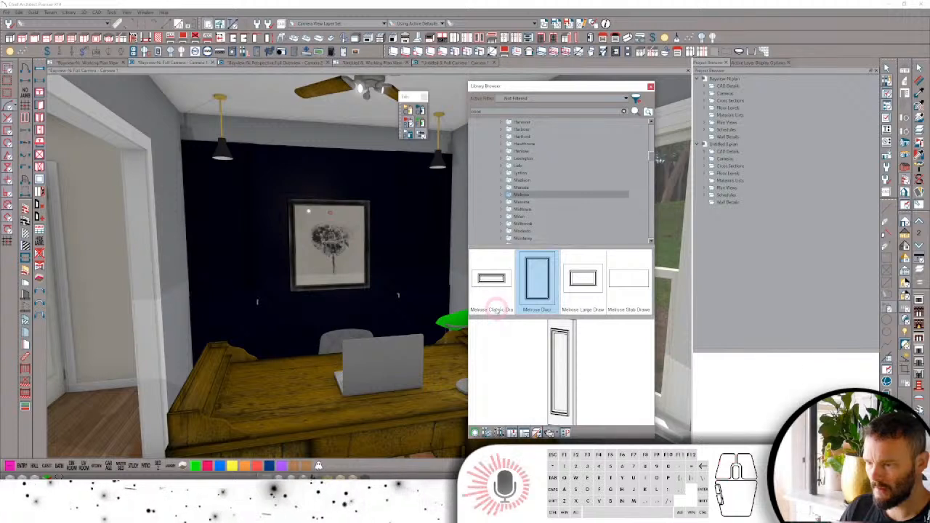
pyautogui.click(342, 181)
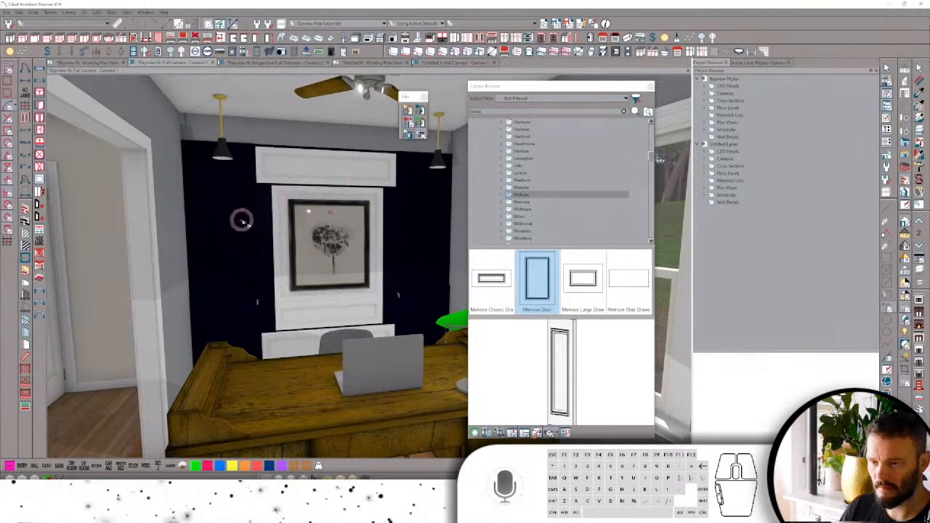
pyautogui.click(231, 317)
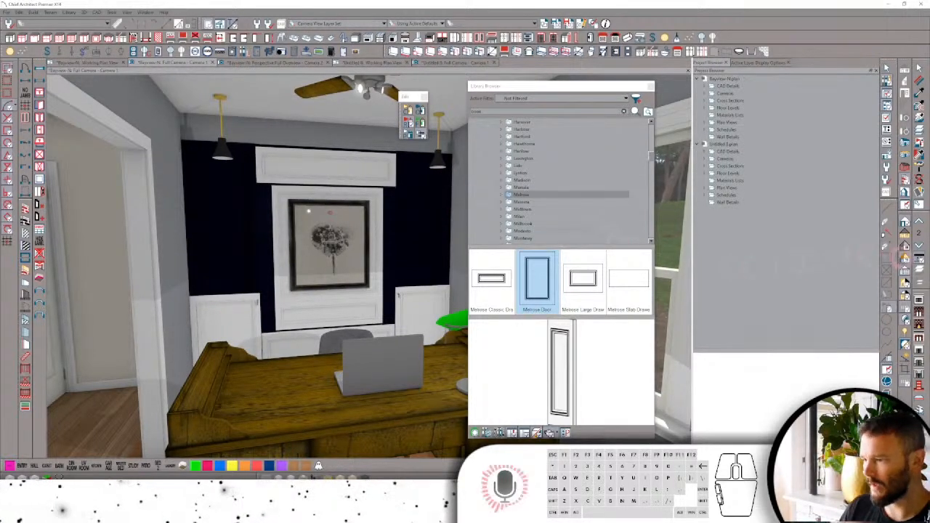
# Restore the ray-traced camera view and apply the dark bookshelf material to the built-in's white center panels.
pyautogui.click(904, 259)
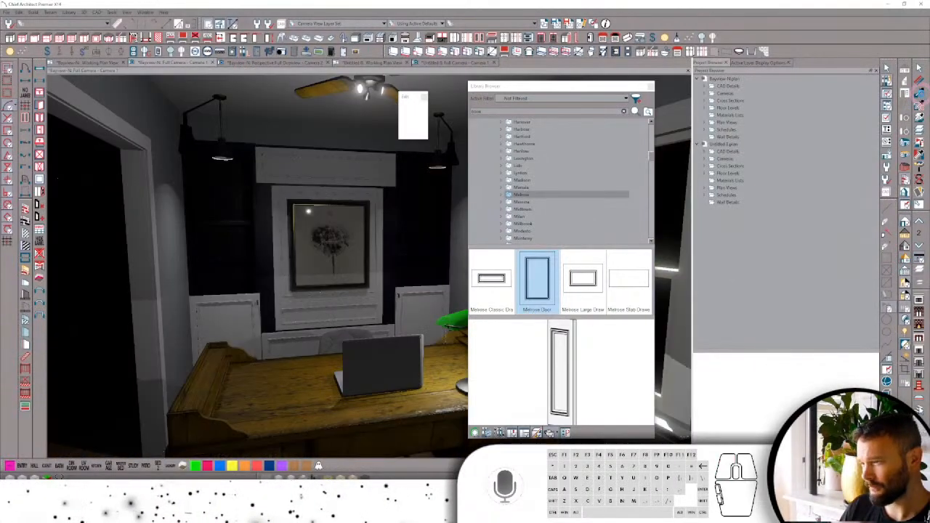
pyautogui.click(921, 94)
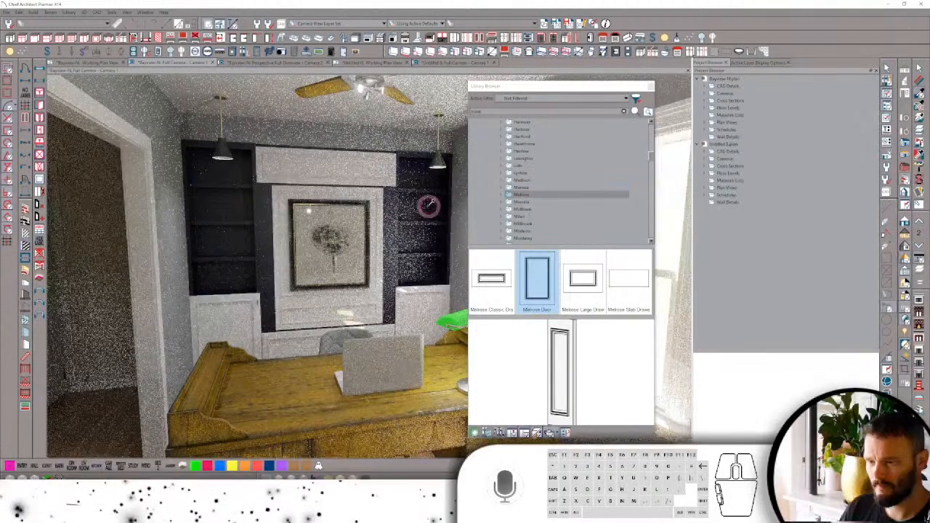
pyautogui.click(423, 205)
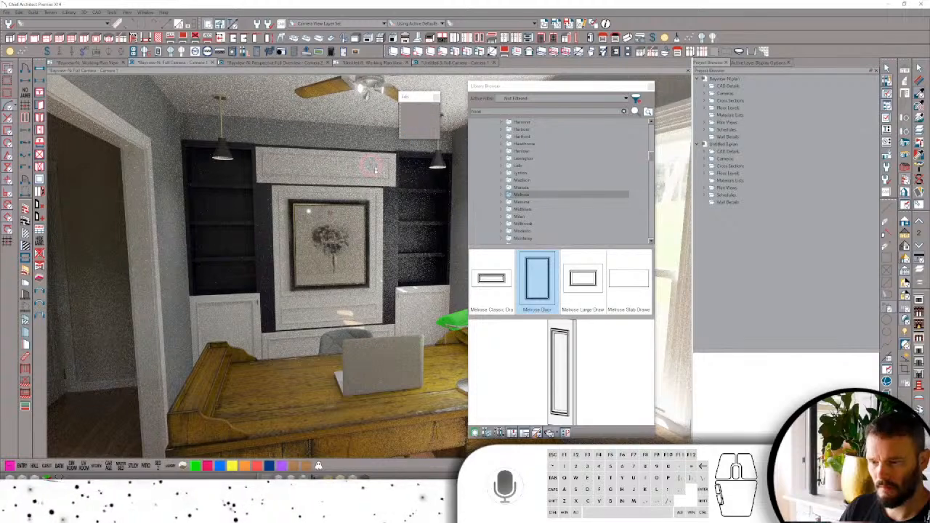
pyautogui.click(371, 167)
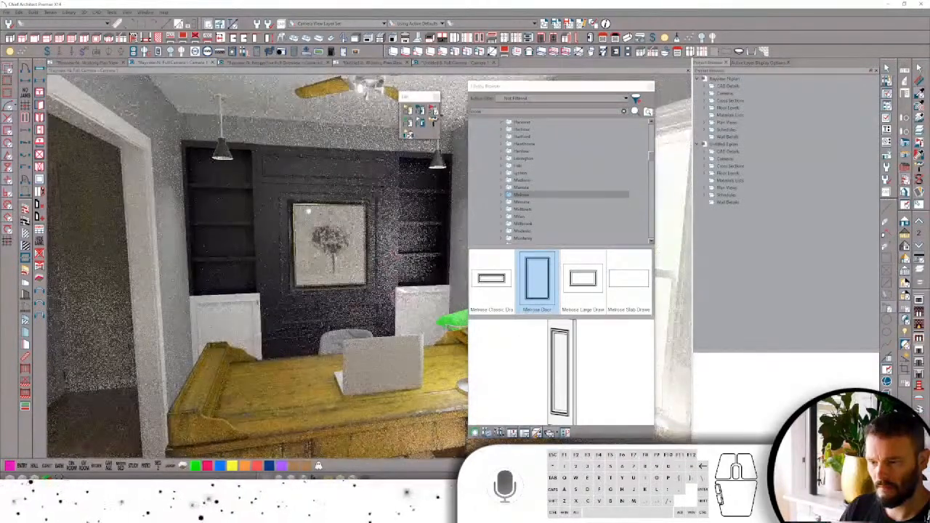
# Apply the dark bookshelf material to the built-in's white lower cabinets and dock the Library Browser with the Project Browser.
pyautogui.click(419, 312)
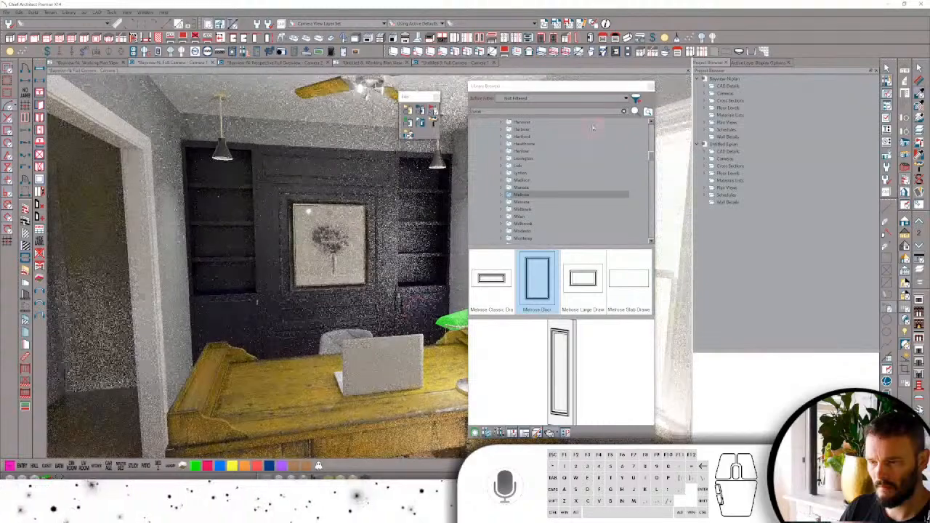
pyautogui.moveTo(629, 89); pyautogui.dragTo(830, 136)
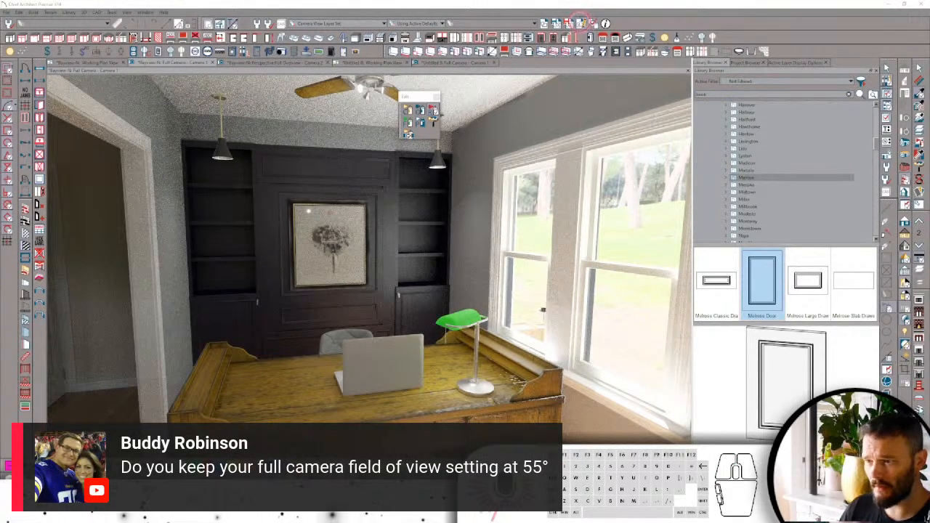
# Open the active camera's specification and examine its field of view setting.
pyautogui.click(403, 190)
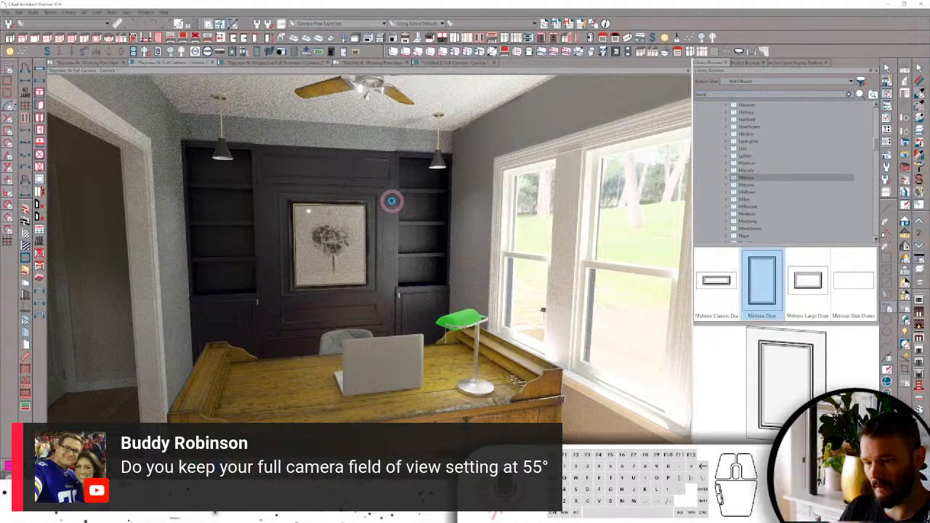
pyautogui.doubleClick(392, 203)
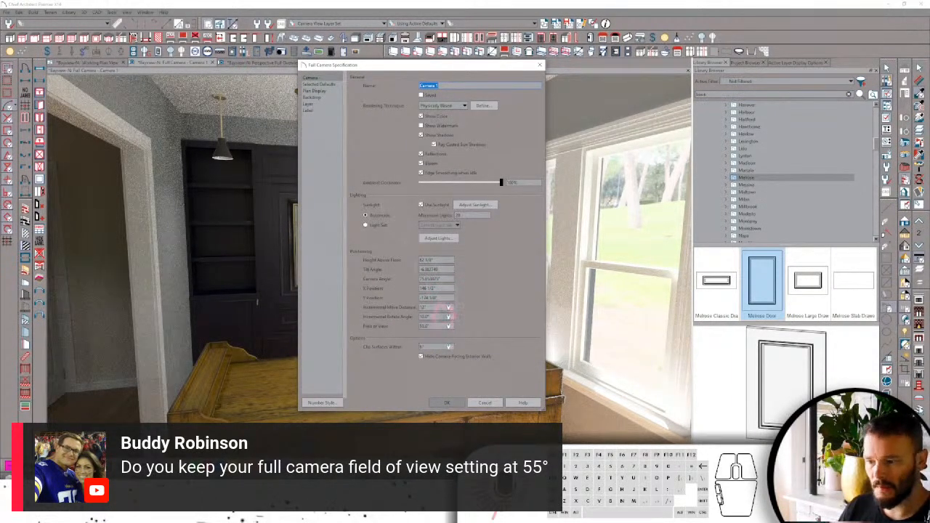
pyautogui.doubleClick(426, 326)
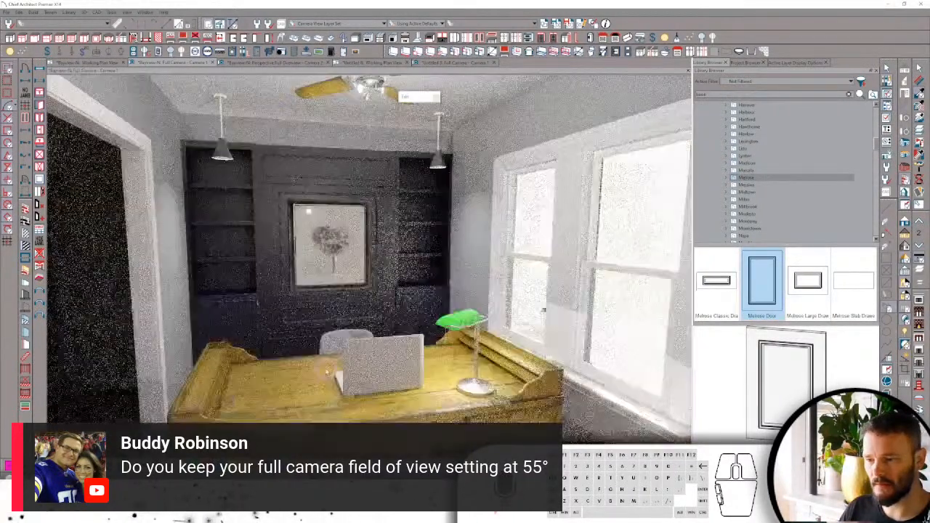
# Switch the office camera to standard rendering and pull it back until it sits behind the window facing the built-in.
pyautogui.scroll(4, 326, 368)
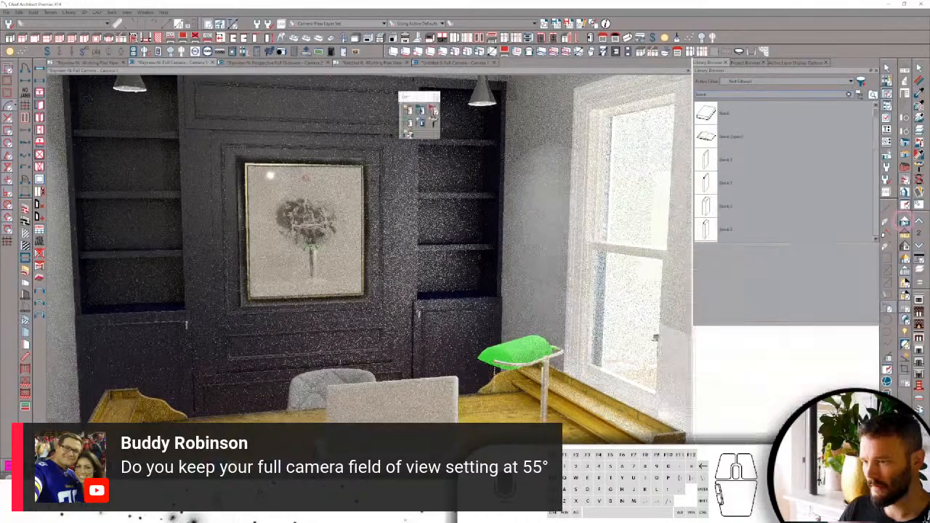
pyautogui.click(517, 263)
pyautogui.click(484, 263)
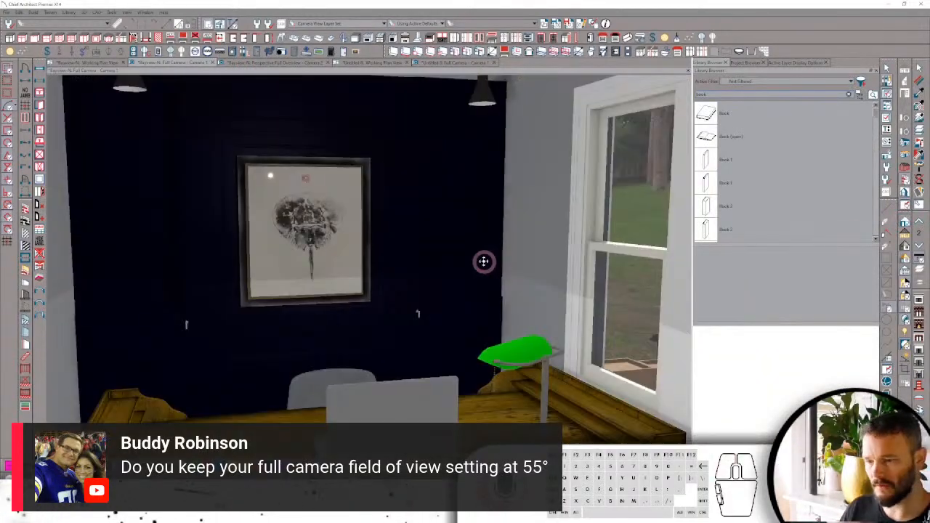
pyautogui.scroll(-4, 484, 263)
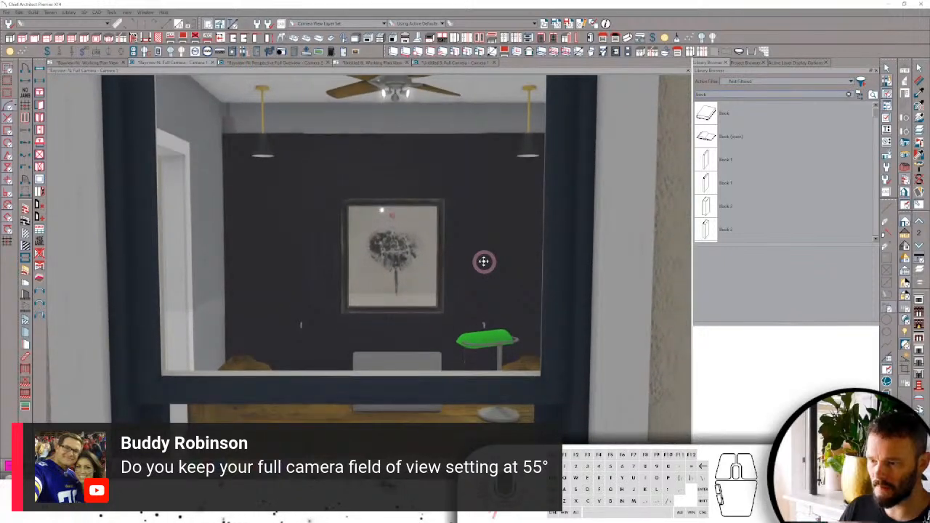
pyautogui.click(483, 262)
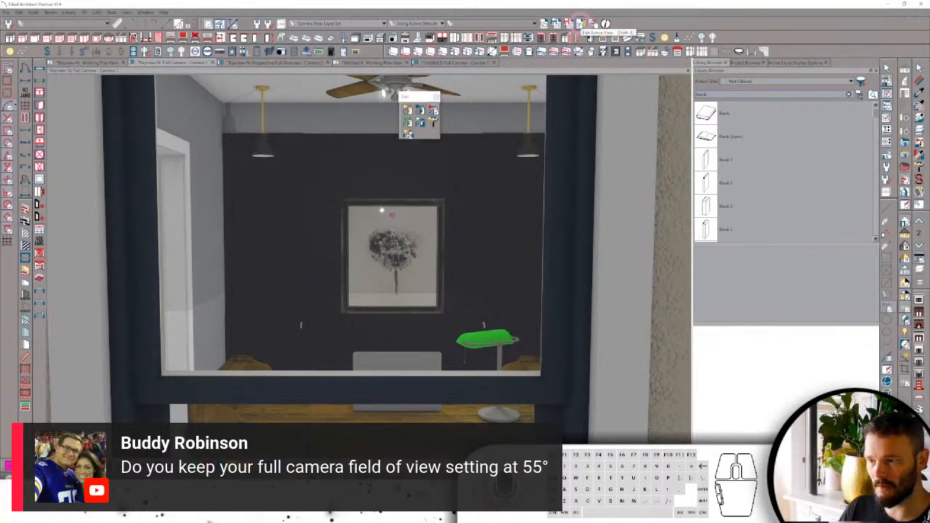
# Increase the camera's Clip Surfaces Within distance until the window and wall in front of the desk are cut away.
pyautogui.click(581, 24)
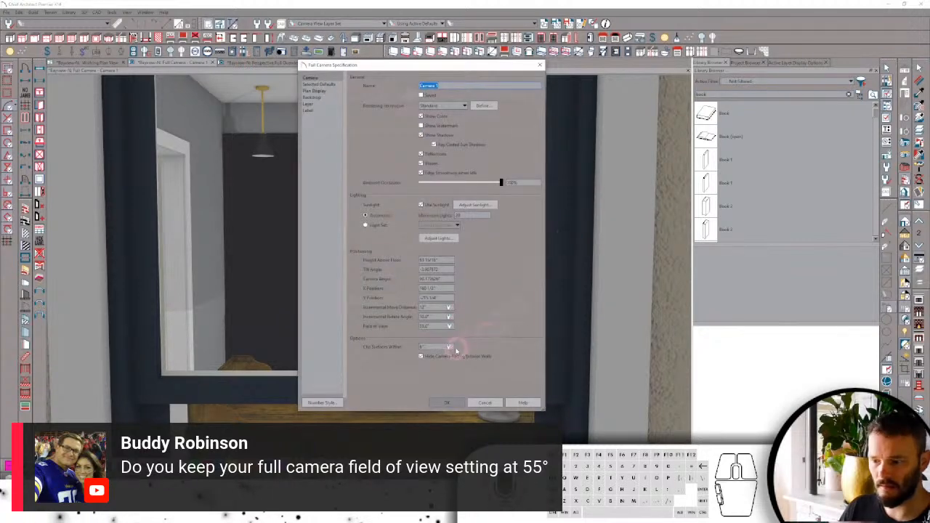
pyautogui.moveTo(441, 346); pyautogui.dragTo(369, 342)
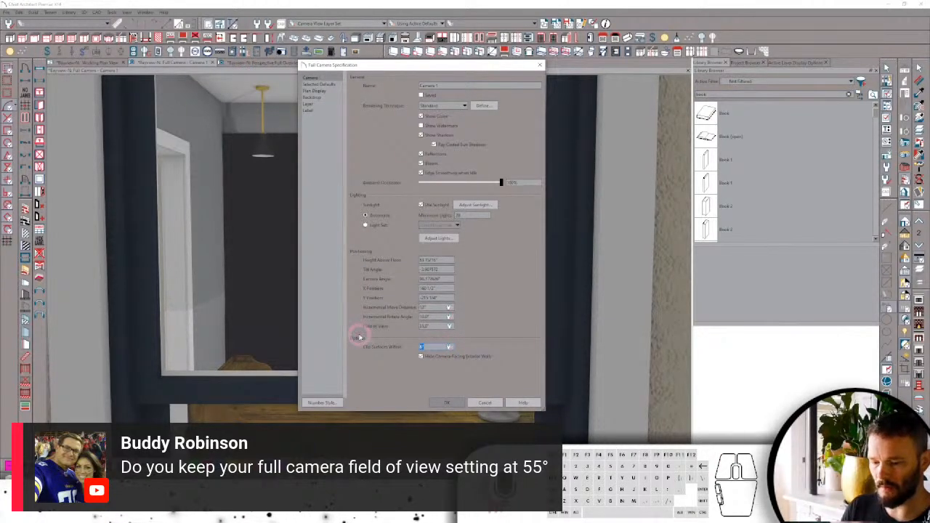
pyautogui.write('3')
pyautogui.press('Return')
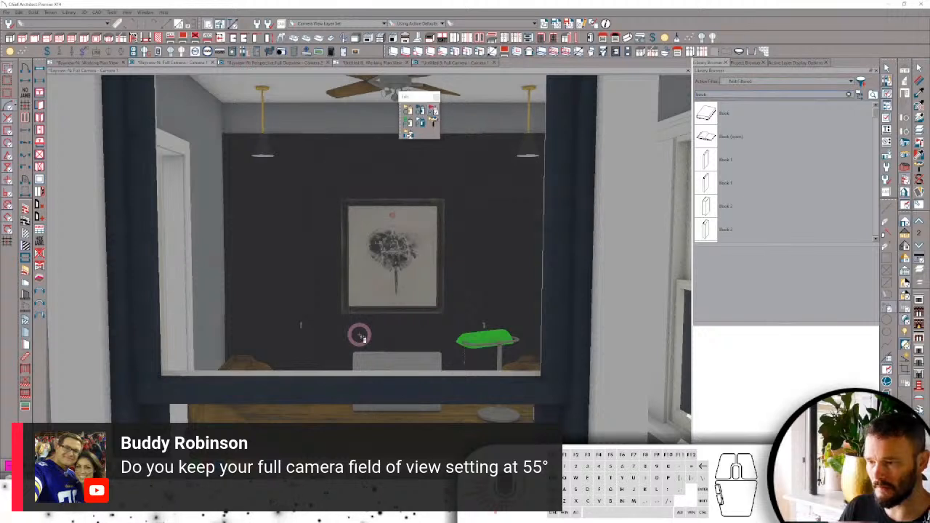
pyautogui.click(582, 24)
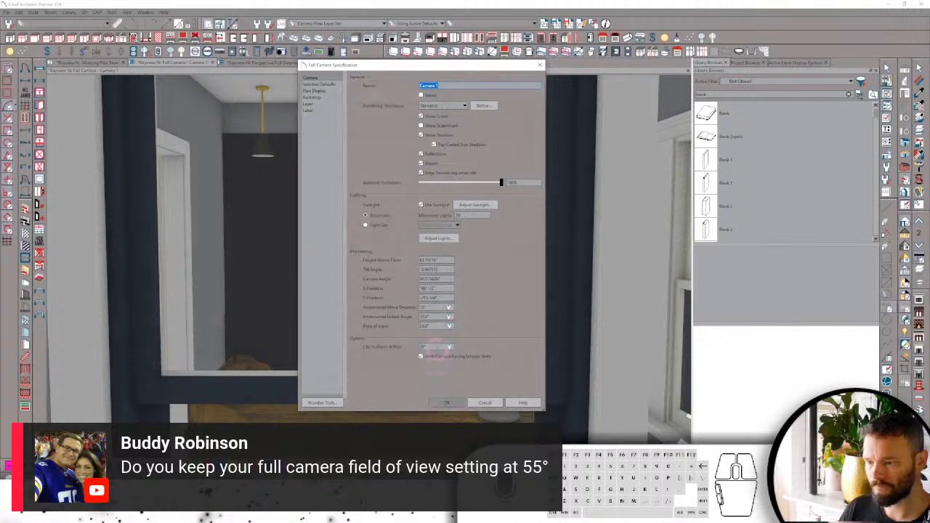
pyautogui.moveTo(438, 347); pyautogui.dragTo(391, 347)
pyautogui.write('4')
pyautogui.press('Return')
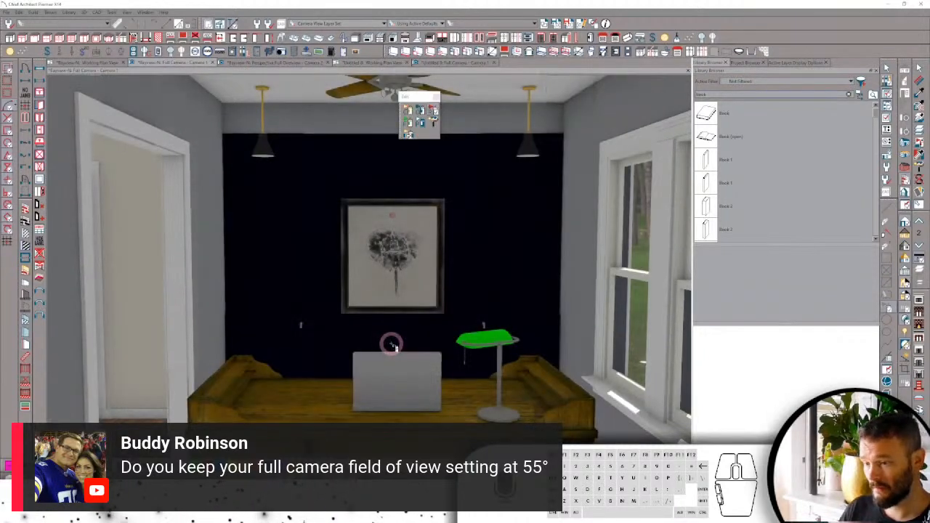
# Show the pulled-back office view with Physically Based rendering and return it to Standard rendering.
pyautogui.click(906, 258)
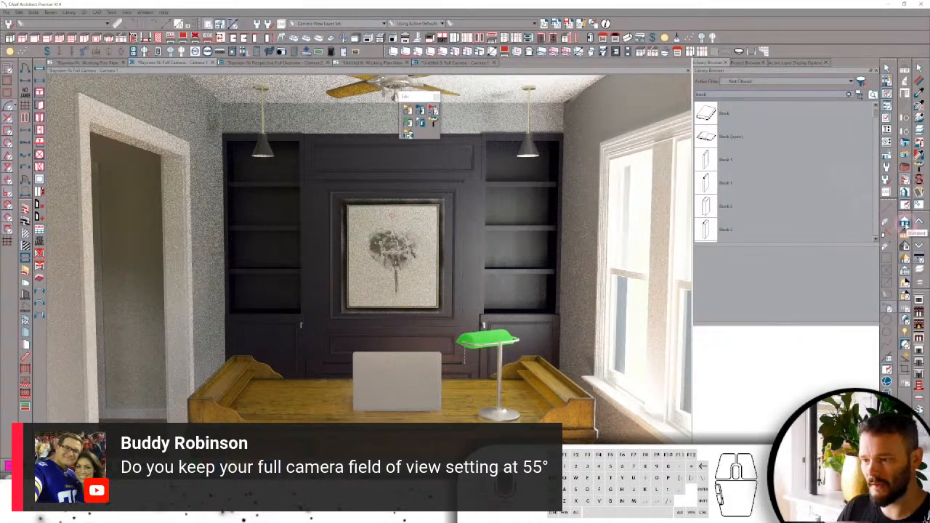
pyautogui.click(906, 224)
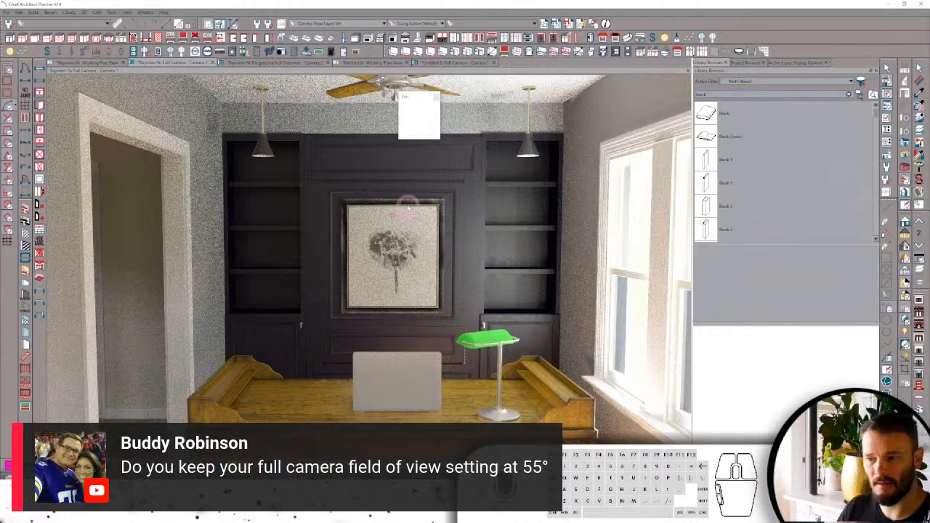
pyautogui.click(907, 223)
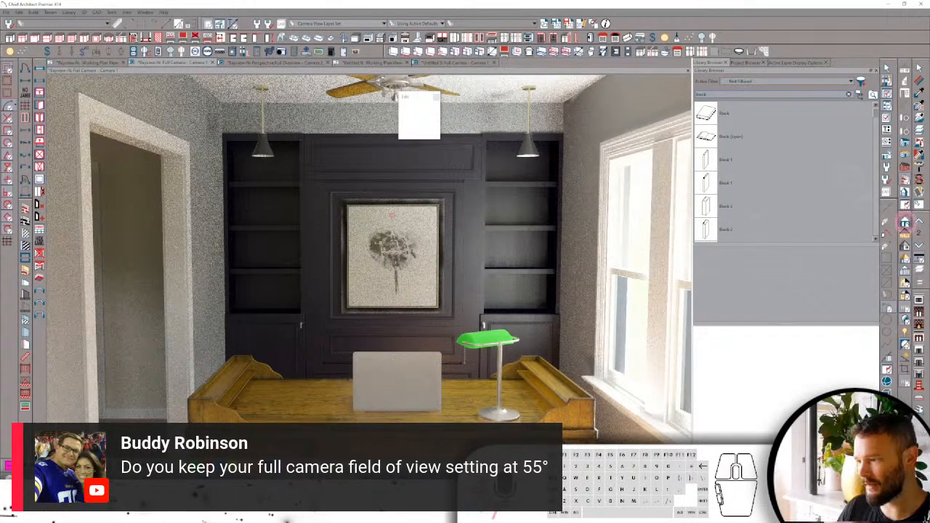
# Try Line Drawing on Top in the Standard rendering technique options, turn it off again and close the options.
pyautogui.click(906, 270)
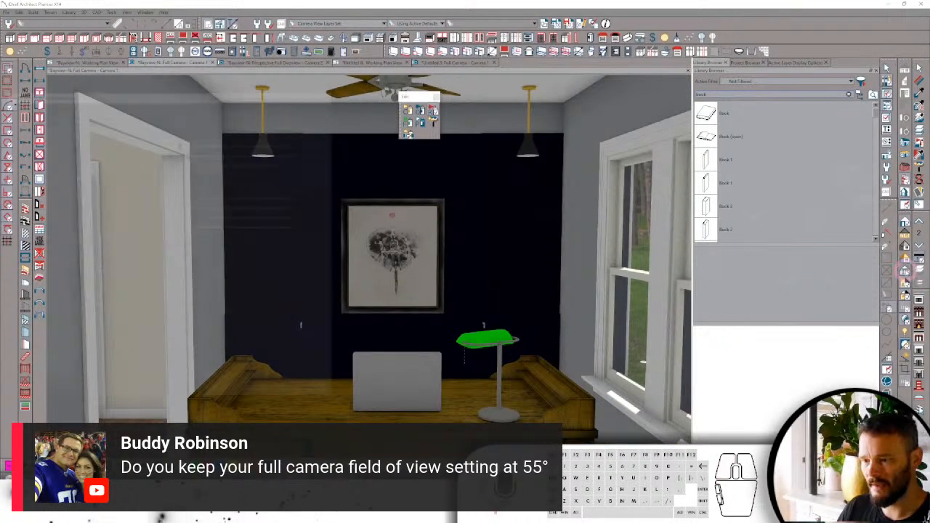
pyautogui.click(75, 177)
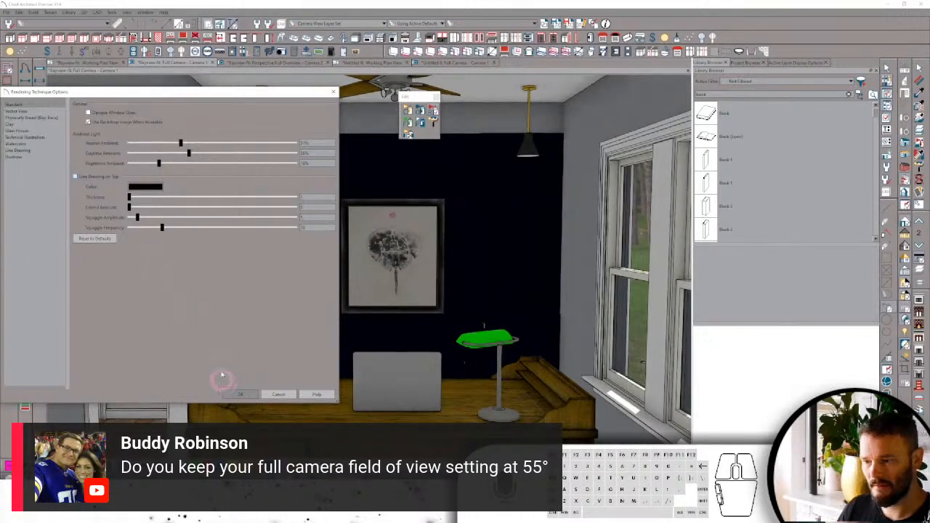
pyautogui.click(85, 178)
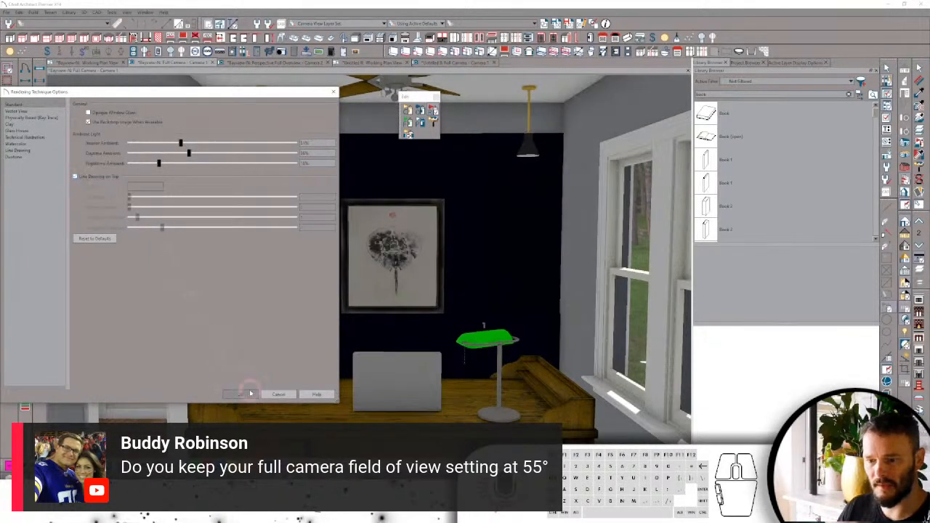
pyautogui.click(275, 395)
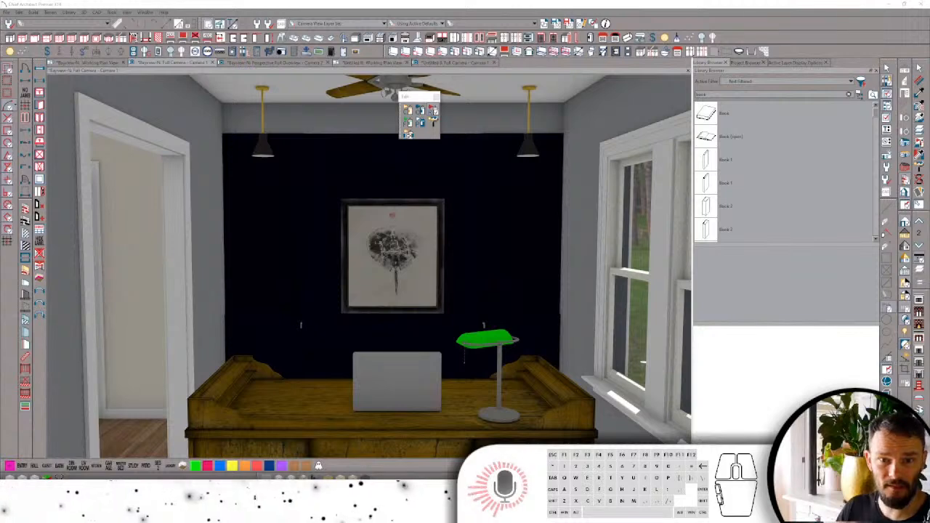
# Switch to a new Chrome window, maximize it and open The Rabbitt Design Feed group on Facebook.
pyautogui.moveTo(0, 80); pyautogui.dragTo(421, 66)
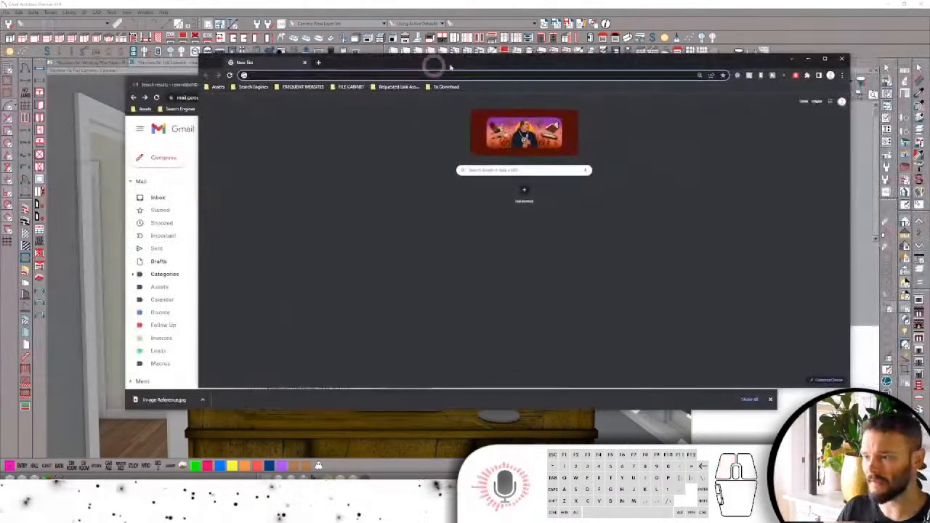
pyautogui.click(825, 59)
pyautogui.write('fa')
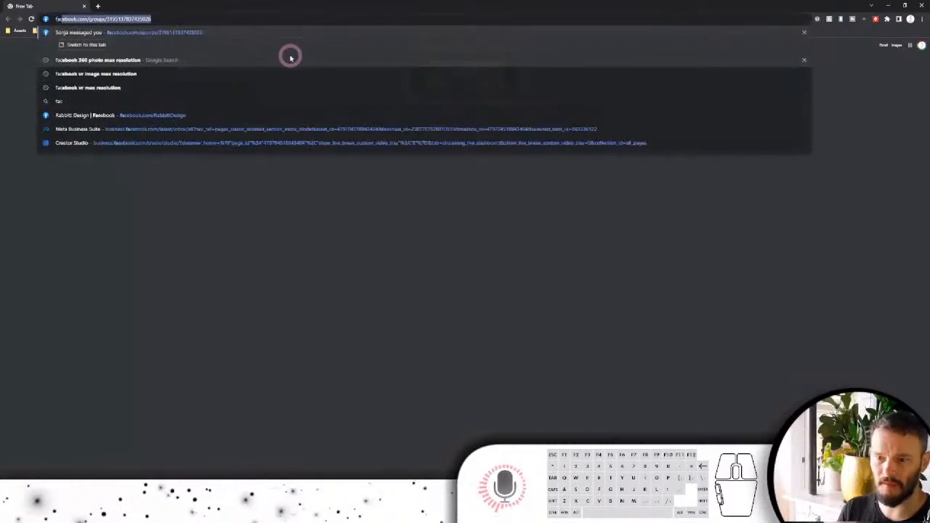
pyautogui.press('Return')
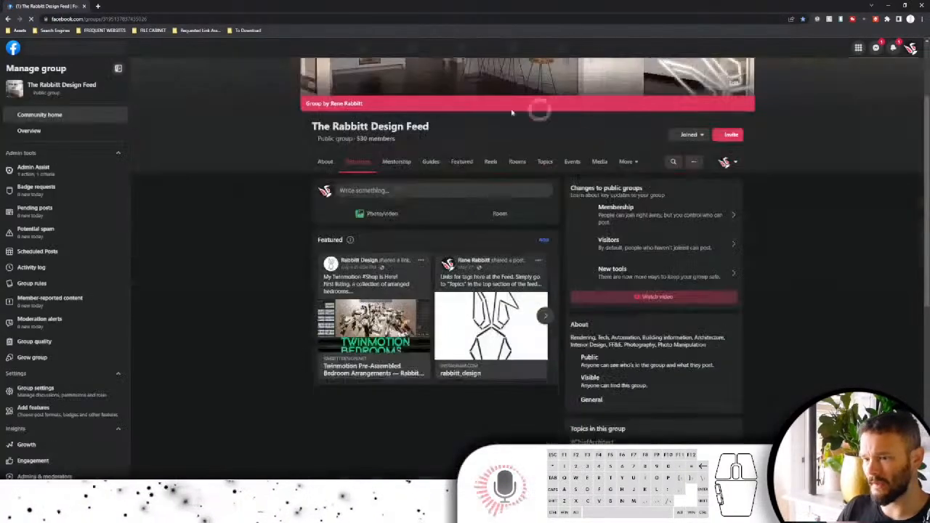
# Show the list of managed Facebook groups and browse the feed to the red-lit Chief Architect X-14 360° image, rotating it.
pyautogui.click(44, 87)
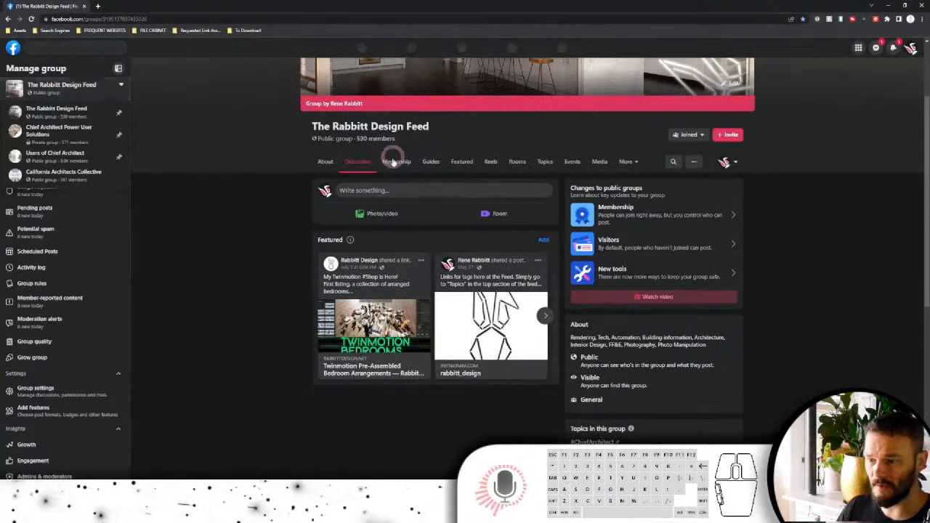
pyautogui.click(490, 164)
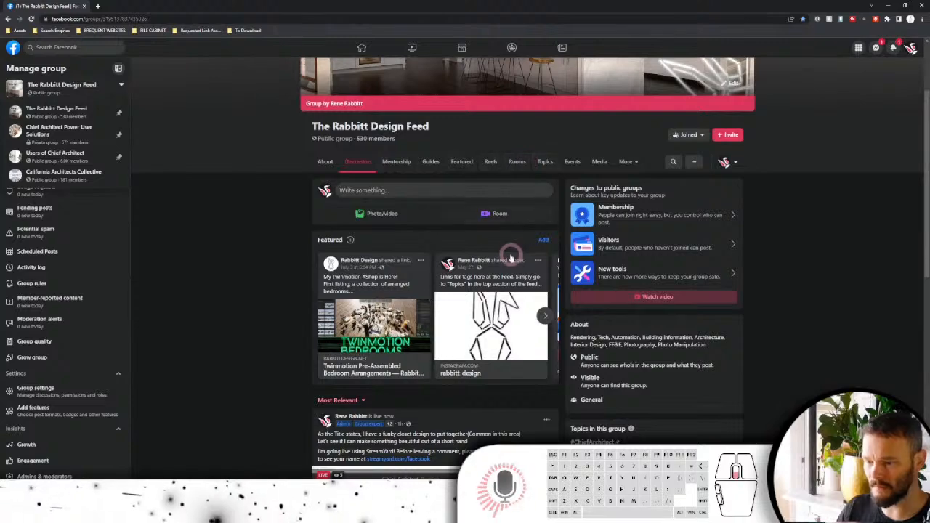
pyautogui.scroll(-5, 508, 259)
pyautogui.scroll(-15, 511, 258)
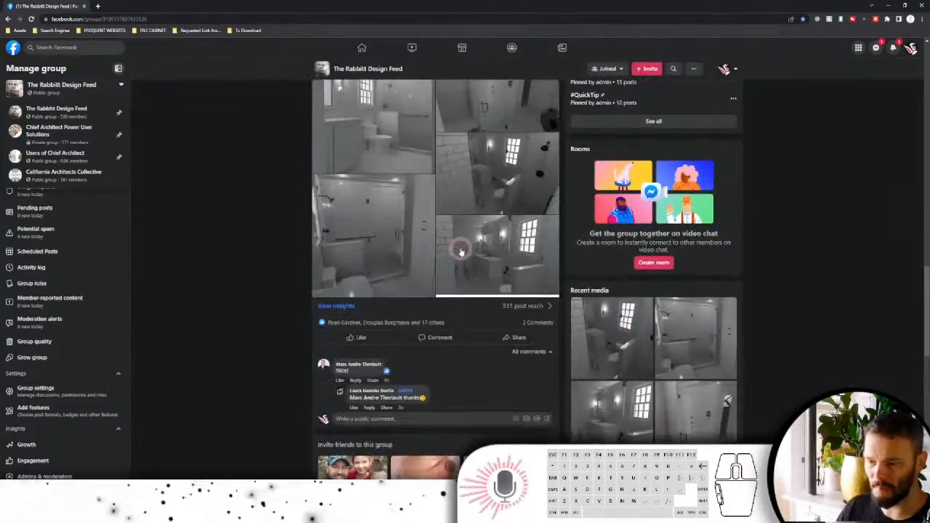
pyautogui.scroll(-5, 452, 222)
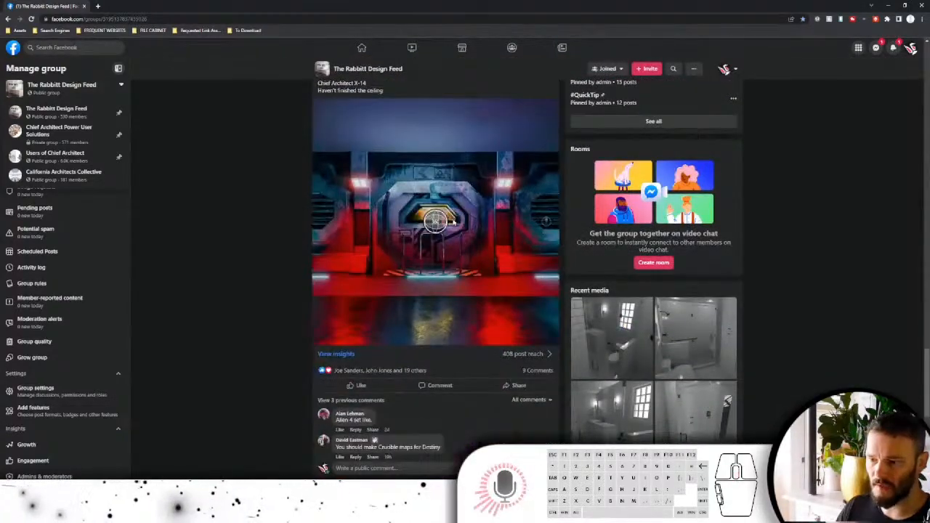
pyautogui.moveTo(434, 222); pyautogui.dragTo(373, 207)
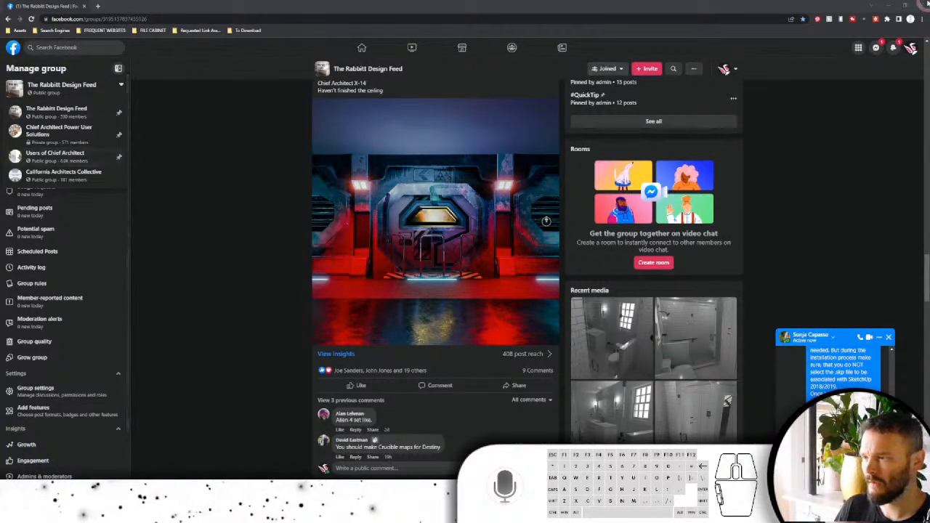
# Put away the Facebook and Gmail windows and return to the office camera view in Chief Architect.
pyautogui.click(876, 12)
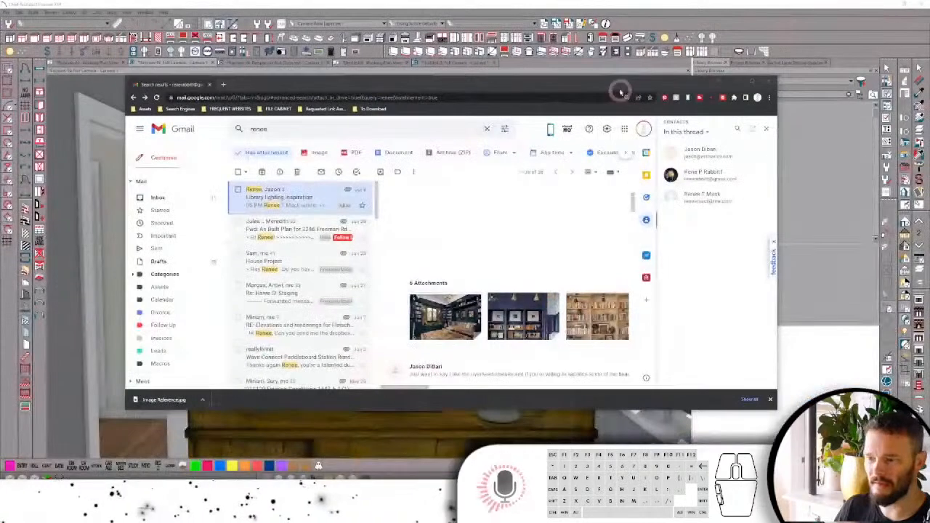
pyautogui.click(716, 11)
pyautogui.click(434, 182)
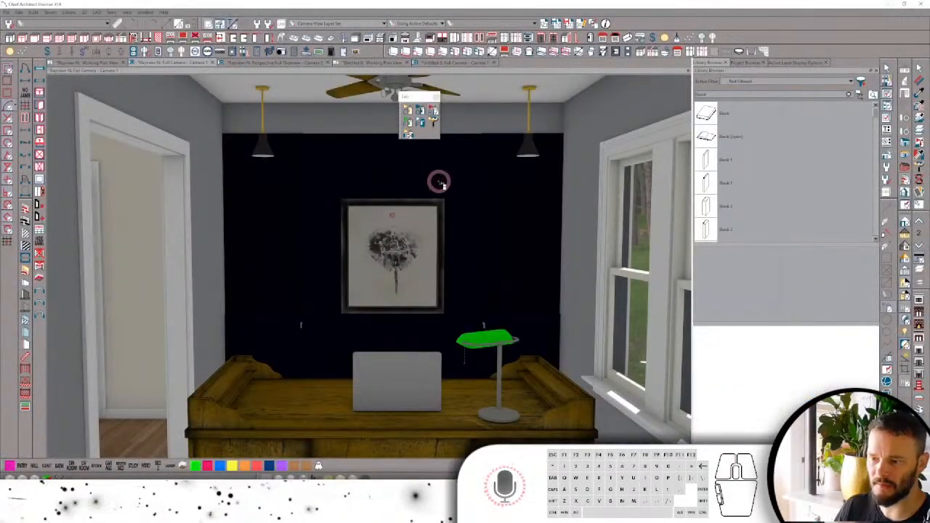
# Open the specification of the full-height cabinet behind the framed picture and review the stile width and full overlay reveal in its box construction.
pyautogui.click(421, 184)
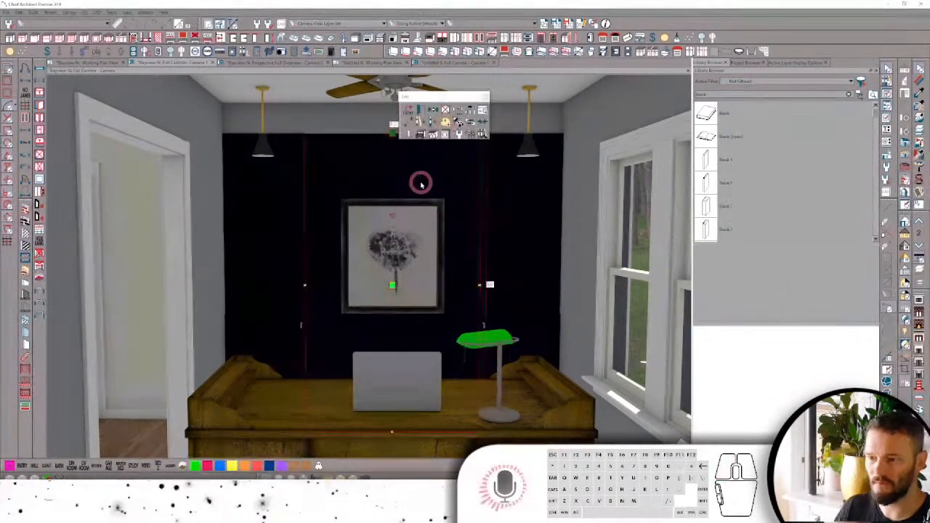
pyautogui.doubleClick(420, 183)
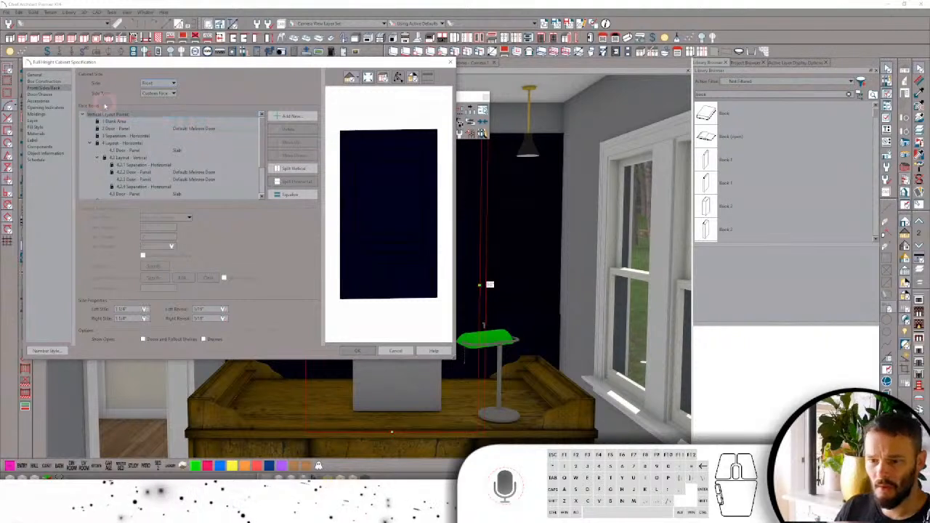
pyautogui.click(36, 75)
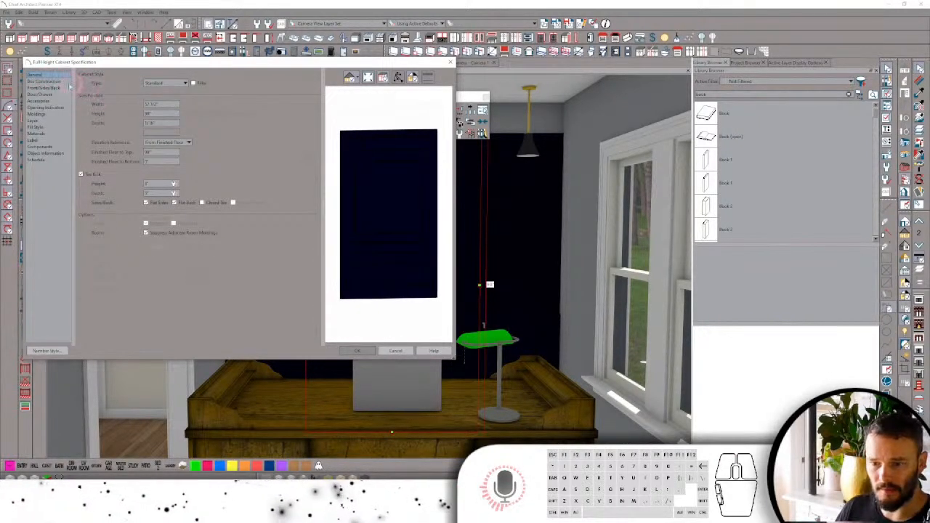
pyautogui.click(55, 81)
pyautogui.click(142, 96)
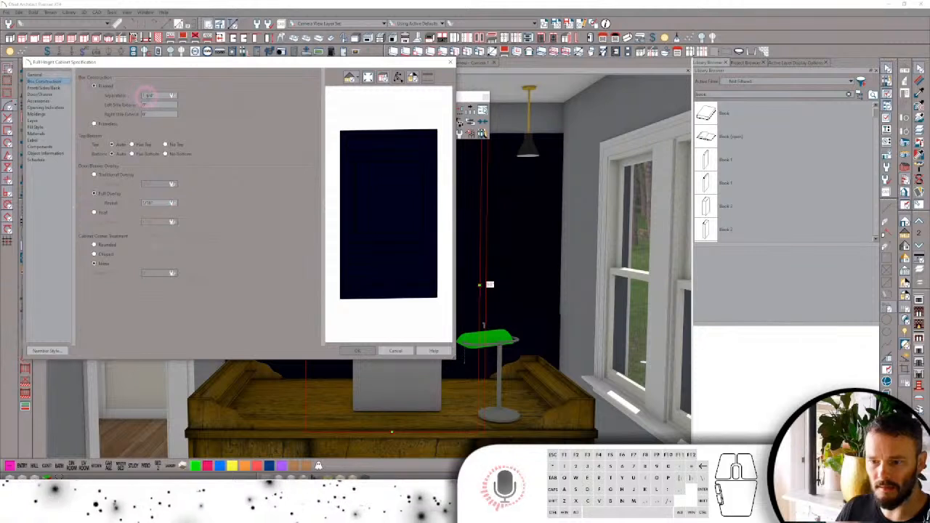
pyautogui.doubleClick(149, 203)
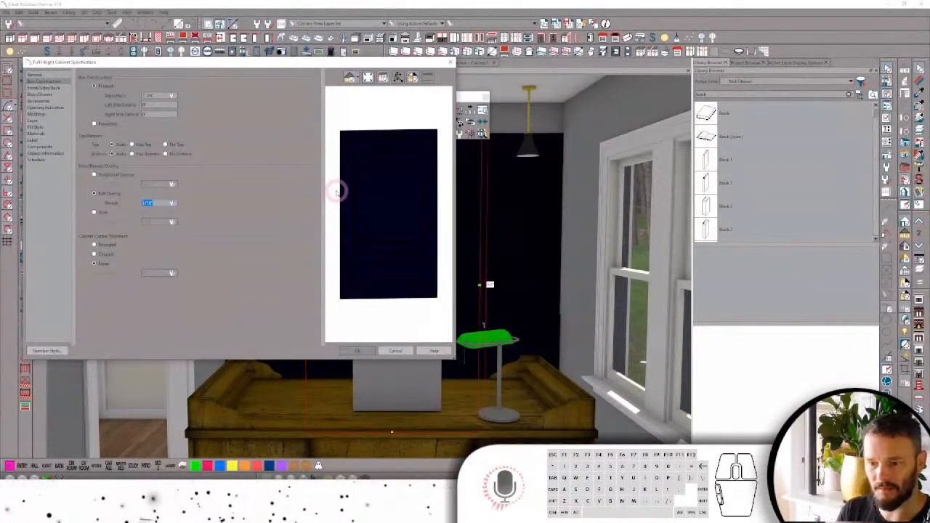
# Try a narrower left stile on the cabinet's front, restore it, and set the left reveal to 1/16" before closing the specification.
pyautogui.click(350, 261)
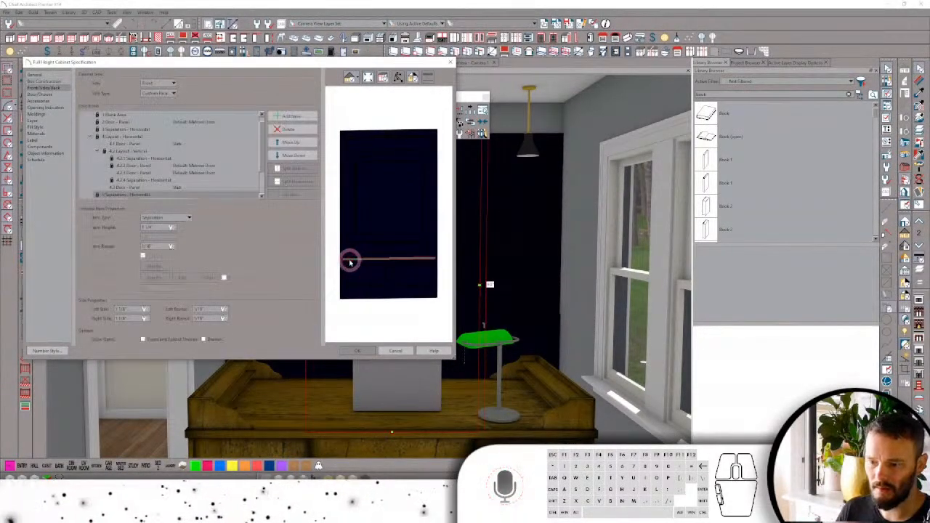
pyautogui.press('Delete')
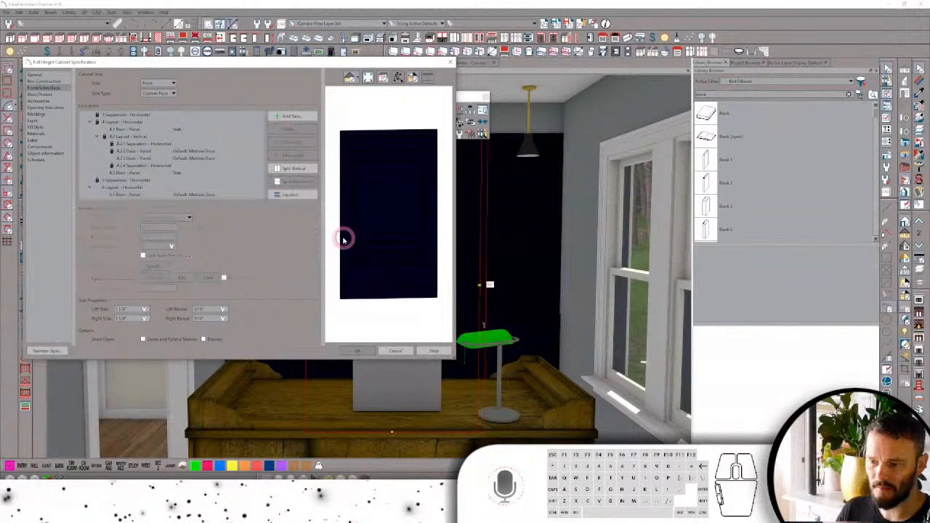
pyautogui.click(344, 236)
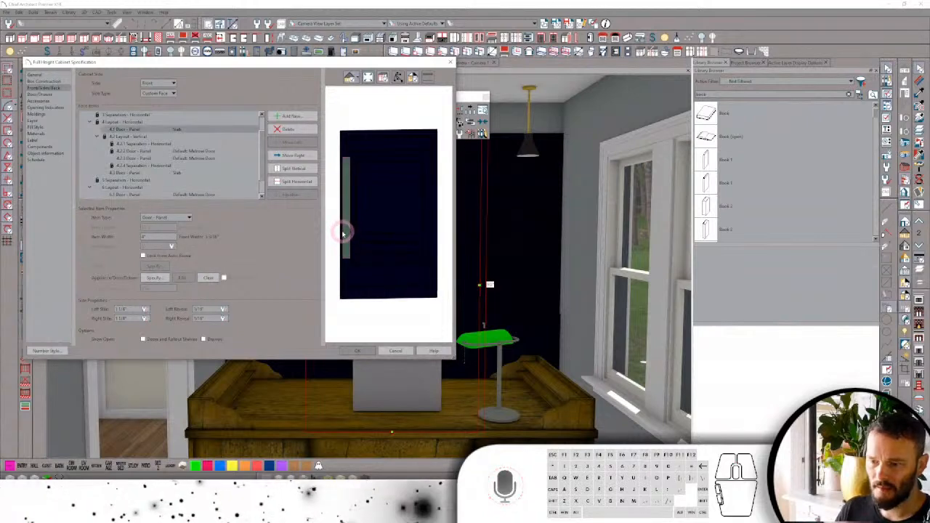
pyautogui.click(135, 308)
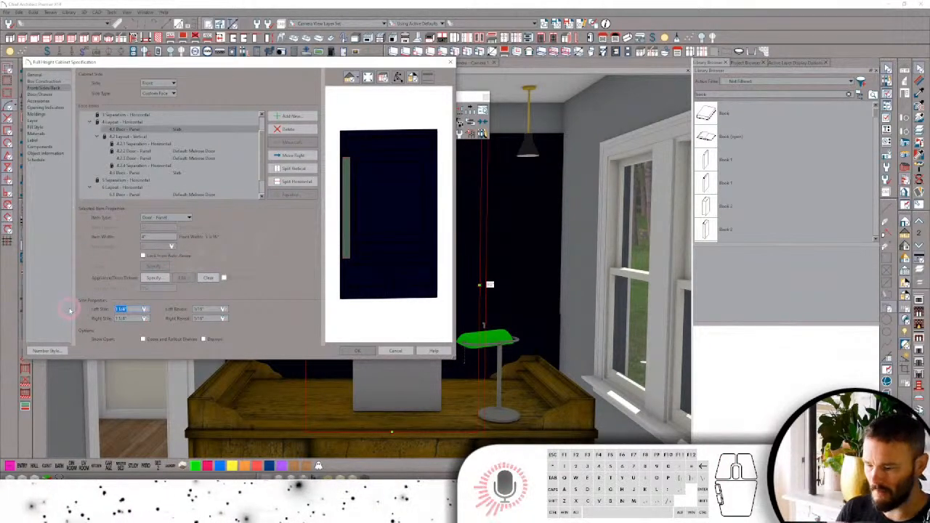
pyautogui.press('Tab')
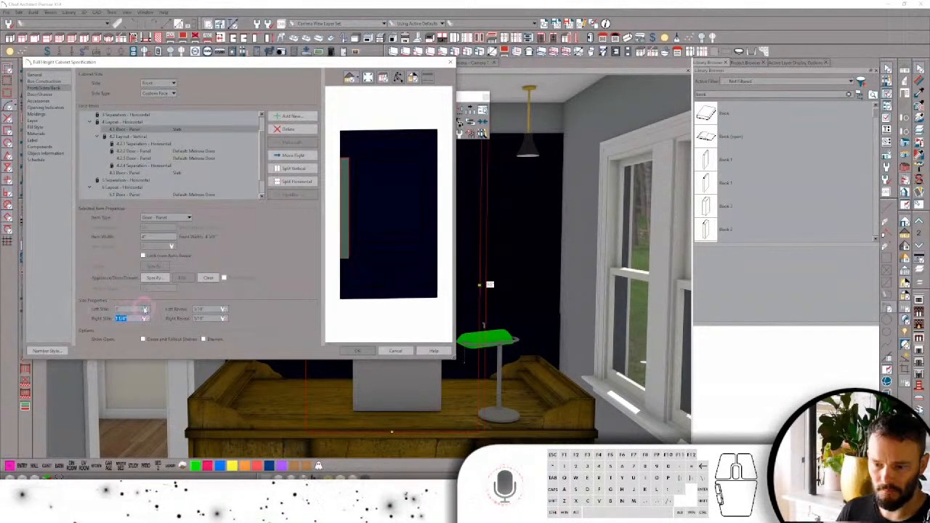
pyautogui.press('Tab')
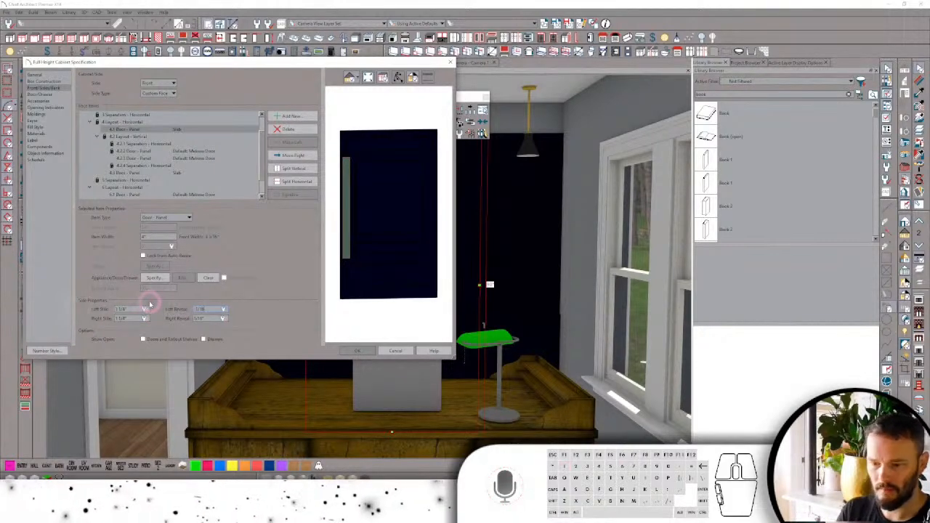
pyautogui.click(266, 280)
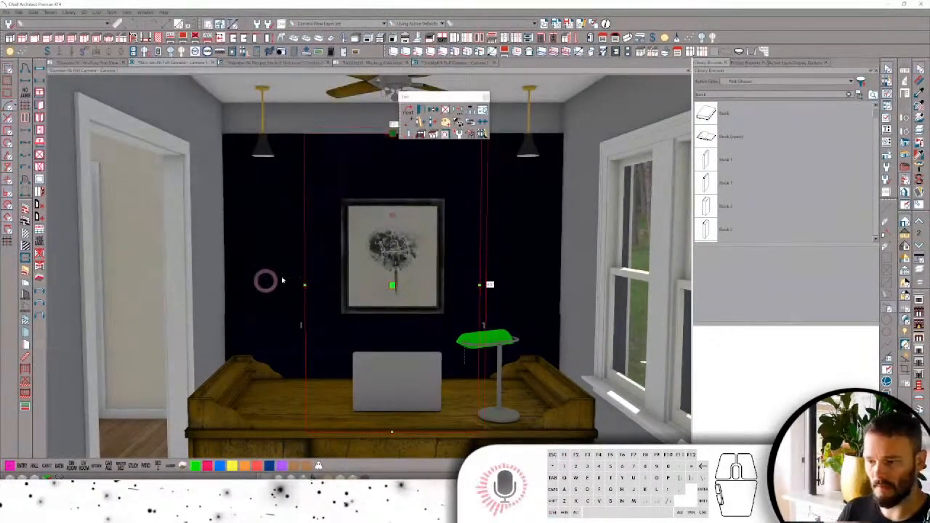
pyautogui.click(362, 237)
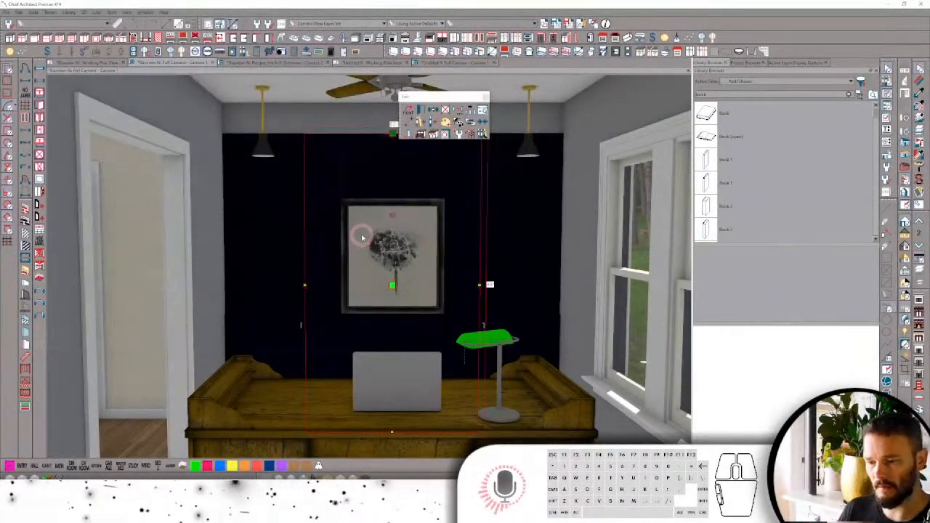
# Reopen the cabinet's front face settings, check the top, side and lower door panels, and set the right reveal to 1/16".
pyautogui.doubleClick(373, 187)
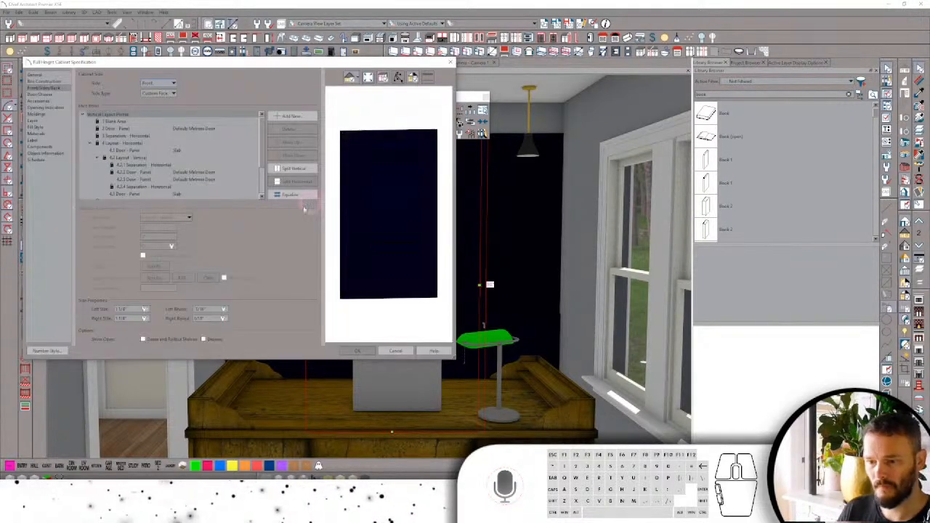
pyautogui.moveTo(210, 309); pyautogui.dragTo(112, 299)
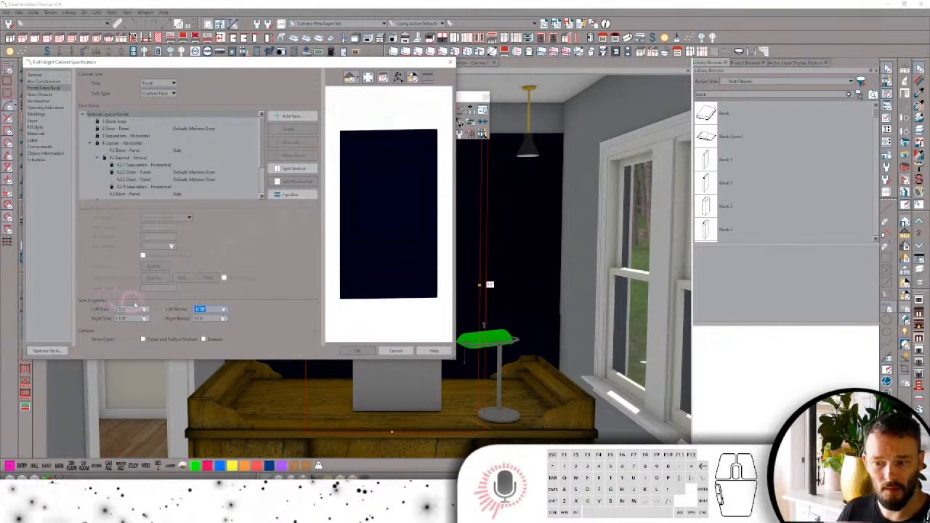
pyautogui.moveTo(209, 318); pyautogui.dragTo(150, 318)
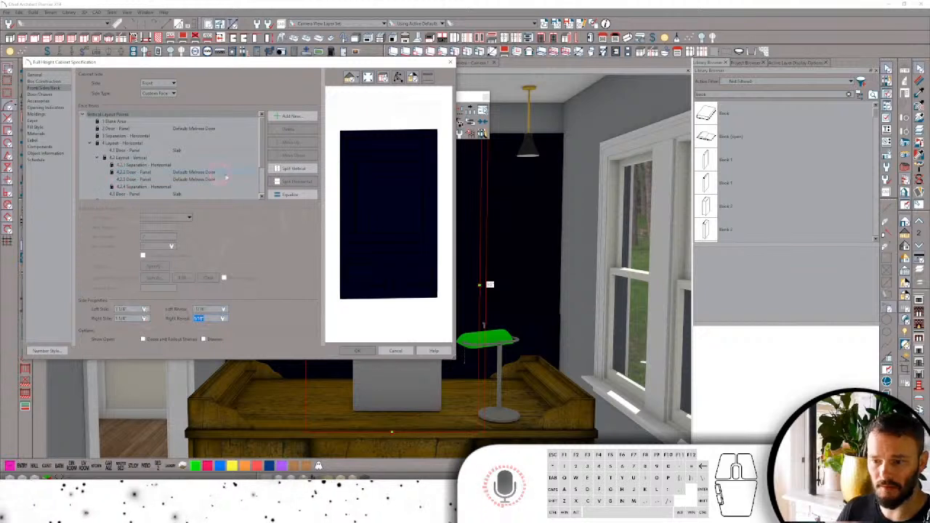
pyautogui.click(347, 151)
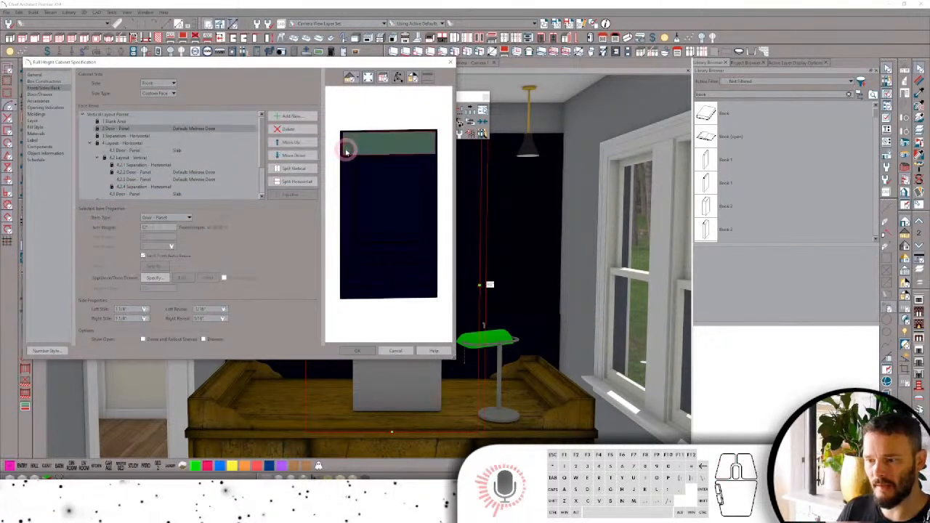
pyautogui.click(346, 280)
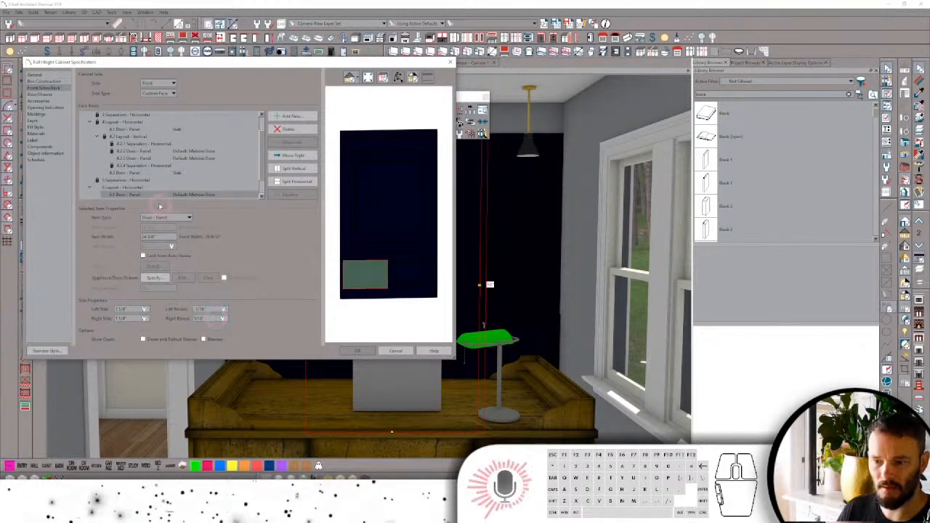
pyautogui.click(346, 244)
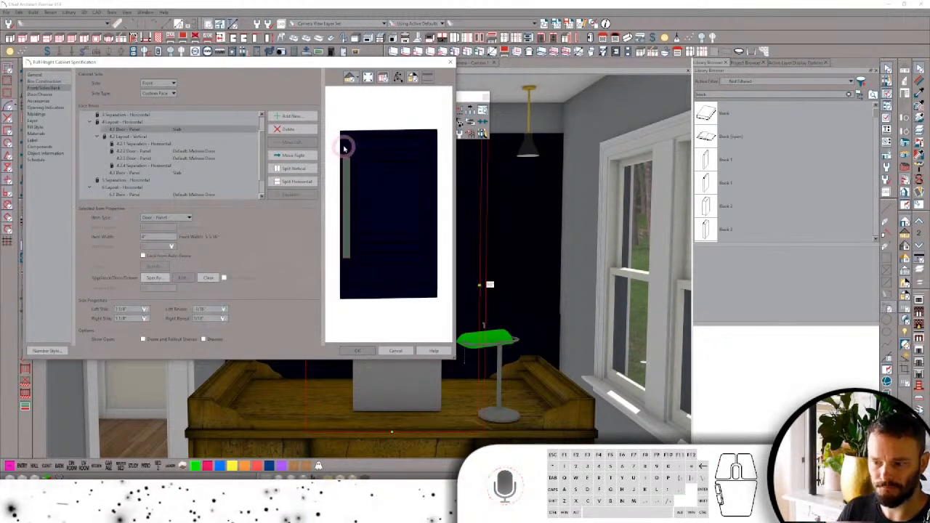
pyautogui.click(346, 145)
pyautogui.moveTo(217, 319); pyautogui.dragTo(167, 317)
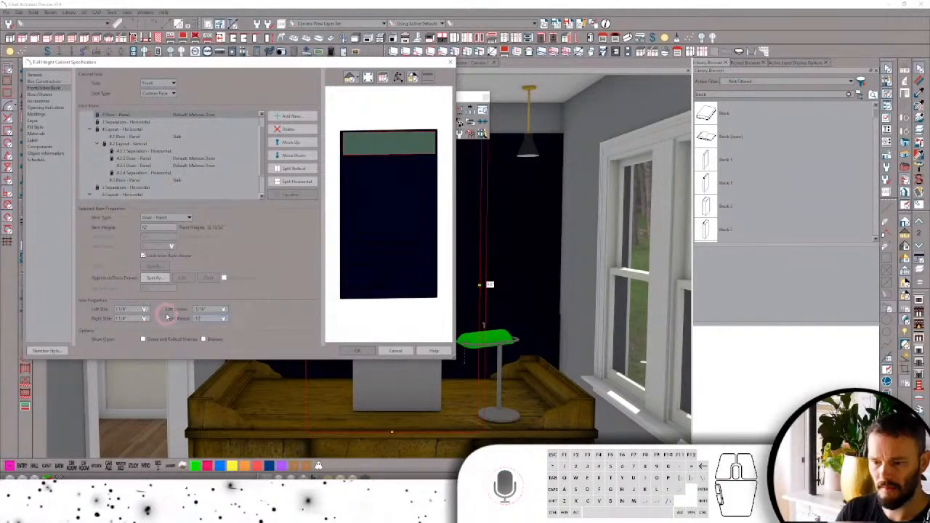
pyautogui.press('Tab')
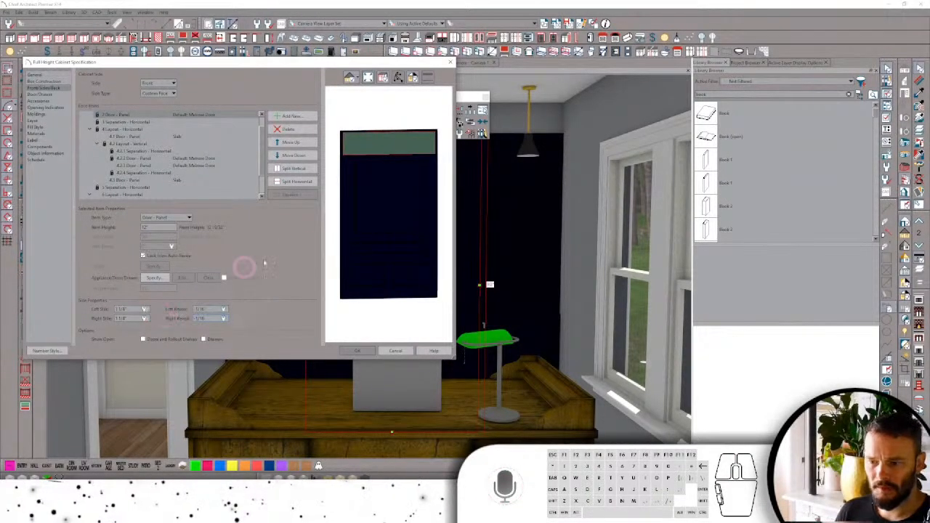
# Change how the cabinet preview is rendered and examine the door panels and outer edge up close.
pyautogui.click(363, 198)
pyautogui.scroll(3, 354, 174)
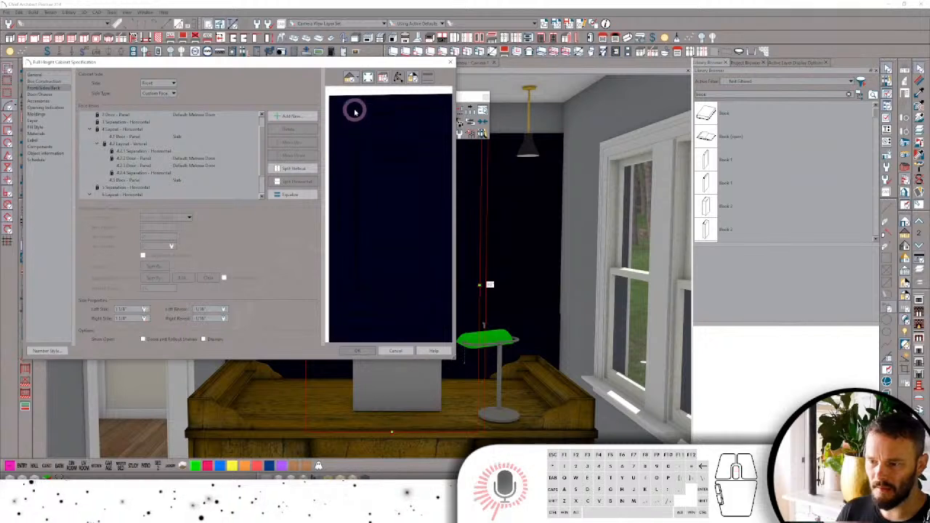
pyautogui.click(350, 77)
pyautogui.click(357, 90)
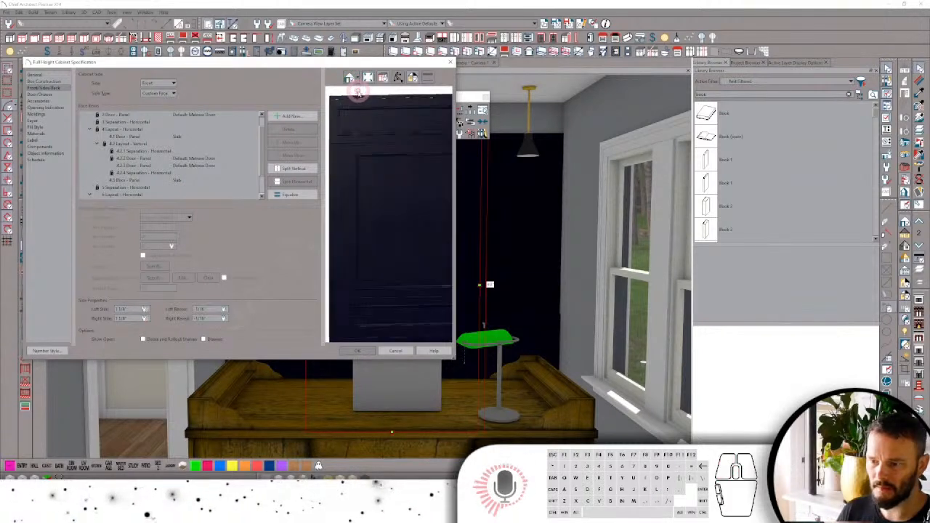
pyautogui.scroll(3, 356, 156)
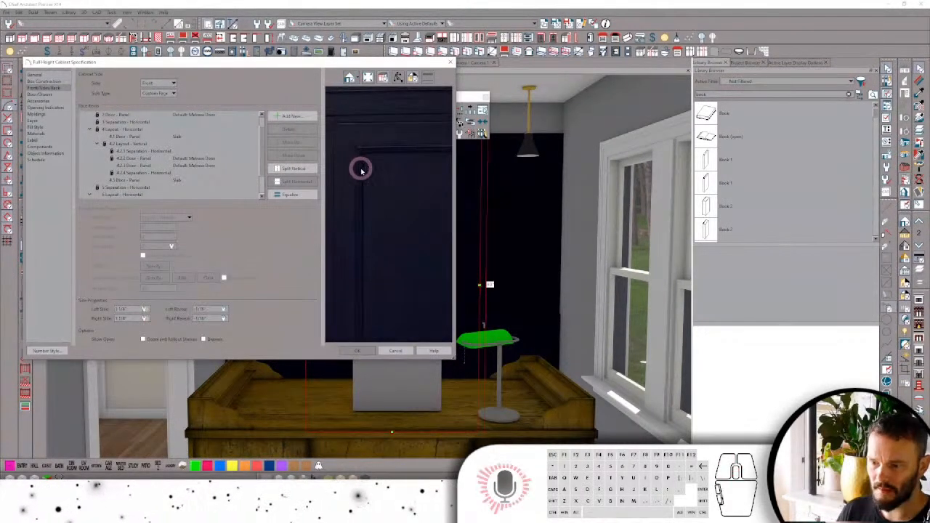
pyautogui.click(399, 78)
pyautogui.moveTo(351, 180); pyautogui.dragTo(293, 172)
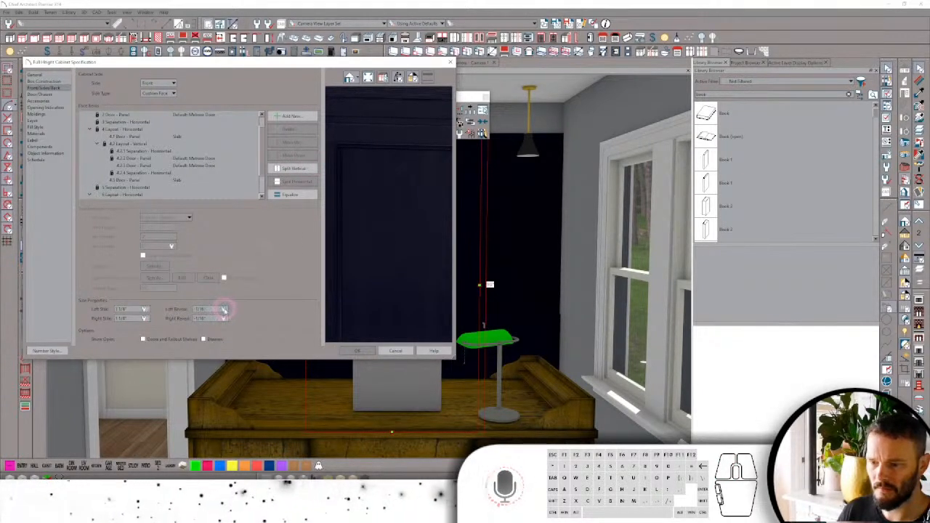
# Reset the left and right reveals to their default 5/16" and check the door edges in the preview.
pyautogui.click(223, 310)
pyautogui.click(223, 320)
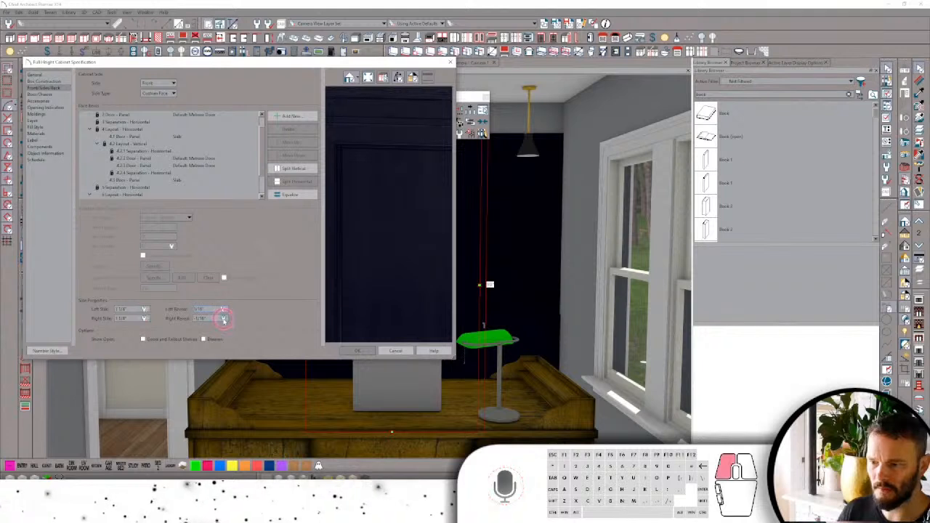
pyautogui.moveTo(356, 185); pyautogui.dragTo(434, 186)
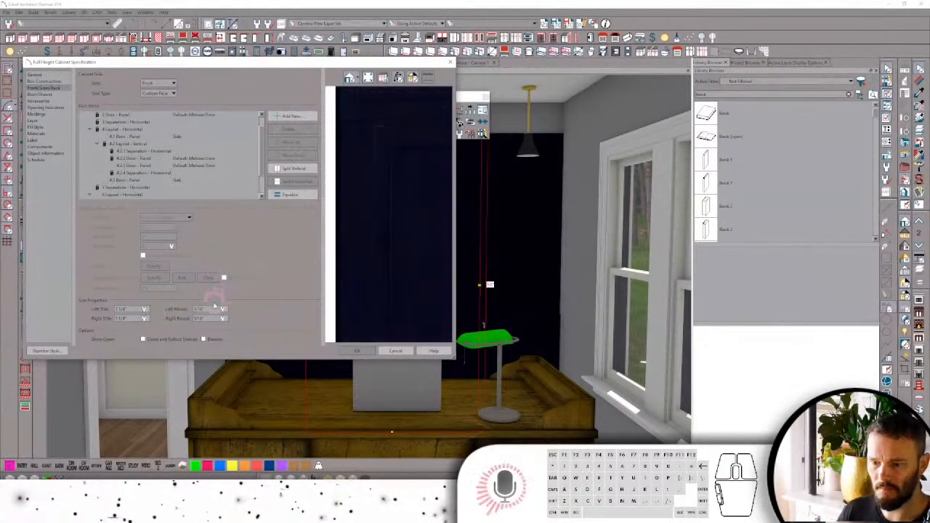
# Set both the left and right reveals of the cabinet front to 1/16" and check the doors in the preview.
pyautogui.click(149, 310)
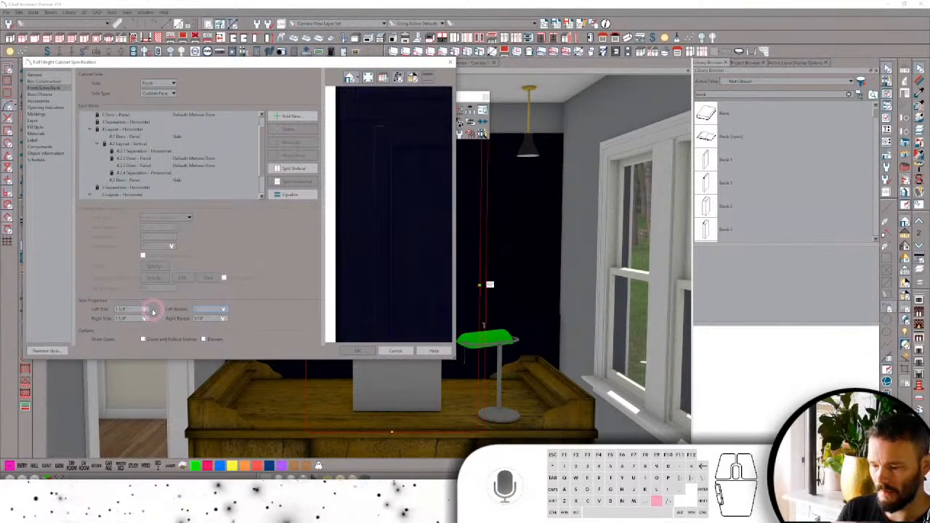
pyautogui.press('Tab')
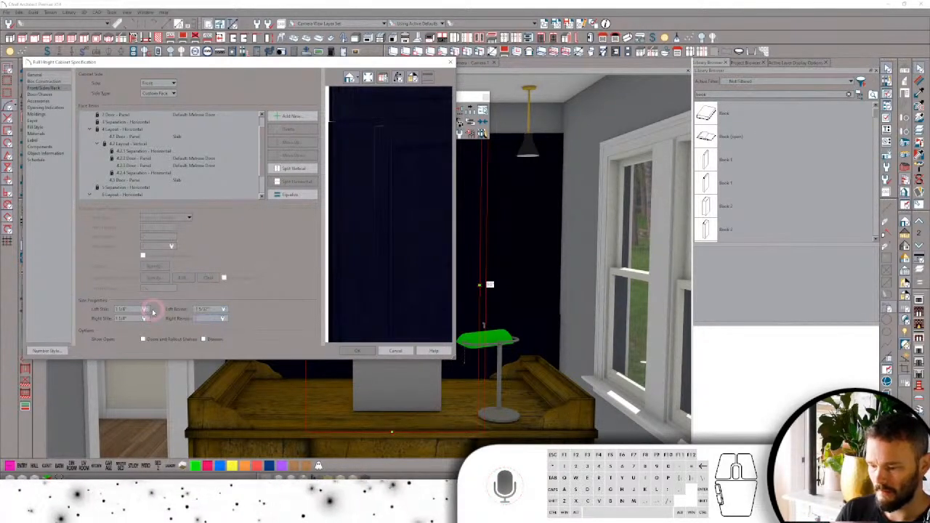
pyautogui.write('1/16')
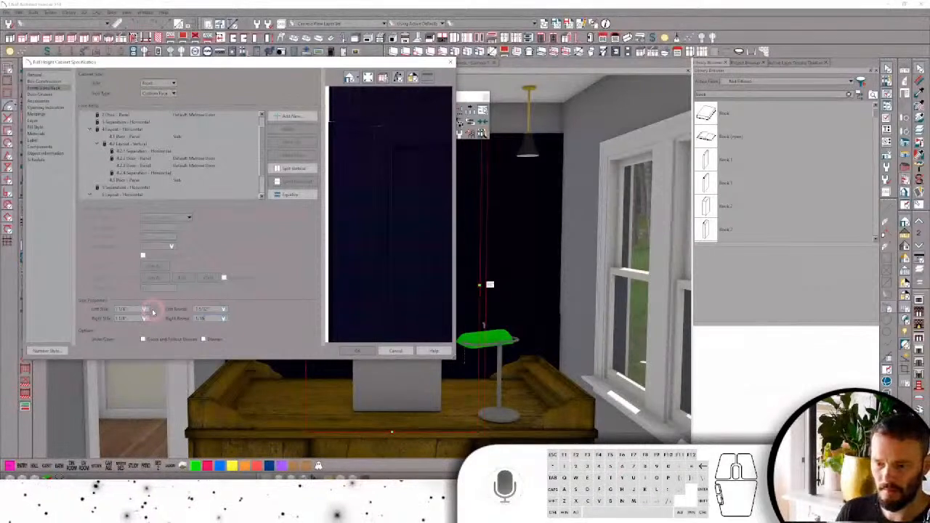
pyautogui.click(175, 307)
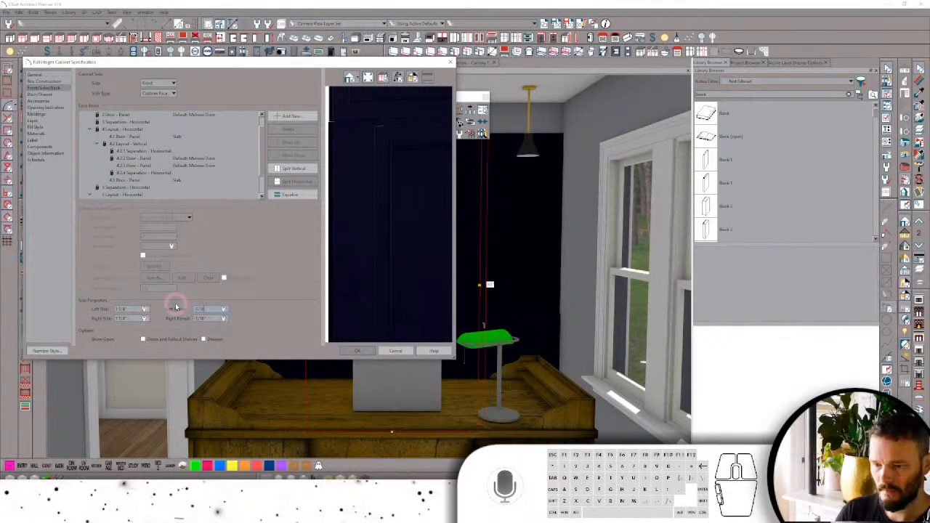
pyautogui.press('Tab')
pyautogui.scroll(-4, 347, 223)
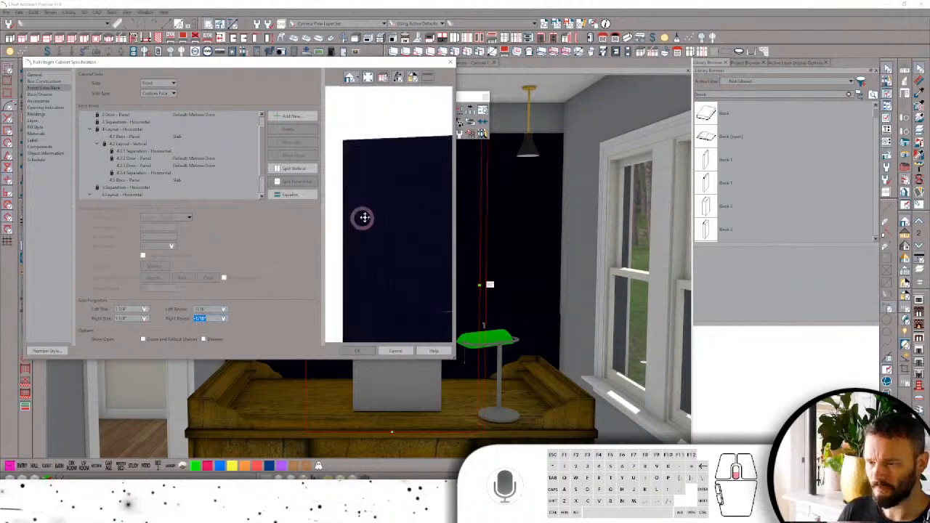
pyautogui.moveTo(365, 218); pyautogui.dragTo(332, 207)
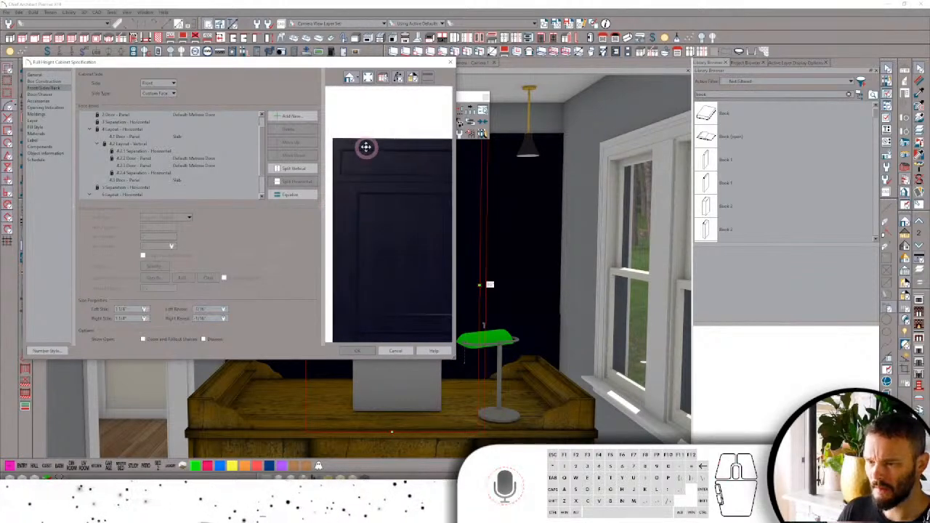
pyautogui.scroll(1, 173, 131)
# Delete the blank area above the uppermost door panel from the cabinet's front face items.
pyautogui.click(141, 122)
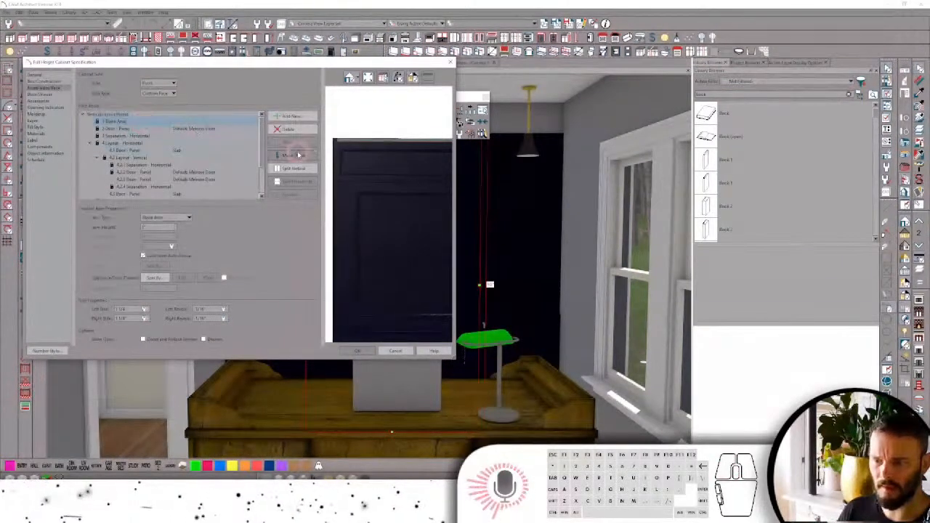
pyautogui.click(297, 131)
pyautogui.scroll(-1, 389, 193)
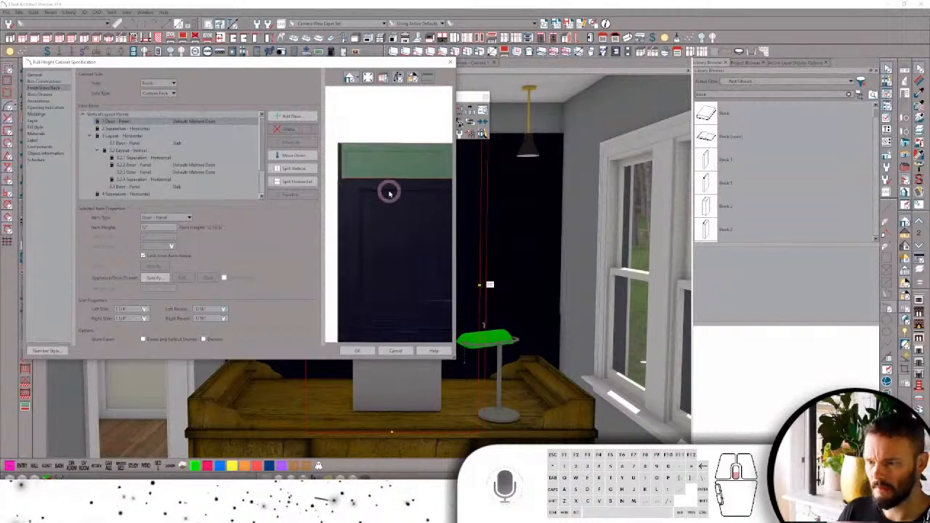
# Examine the uppermost panel and outer door edges in the cabinet preview from several angles, and accept the cabinet changes.
pyautogui.scroll(3, 385, 187)
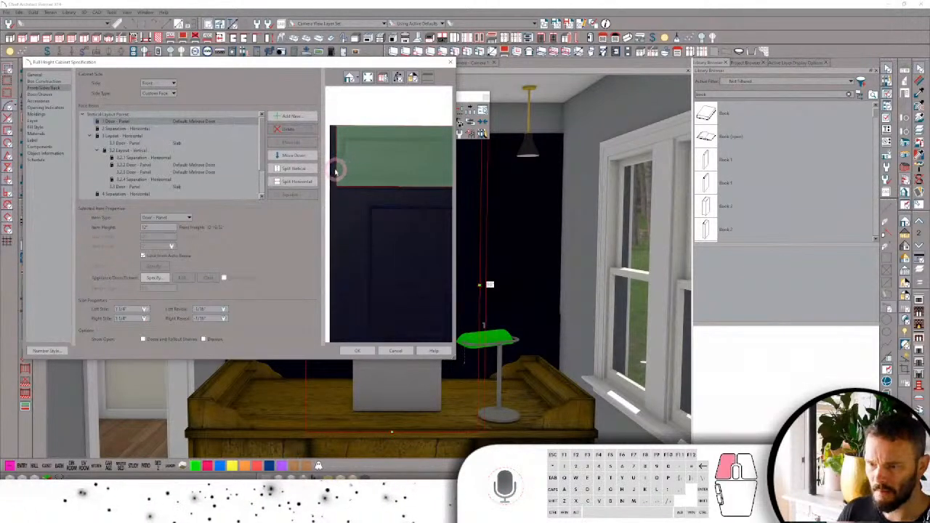
pyautogui.click(336, 169)
pyautogui.scroll(-2, 351, 226)
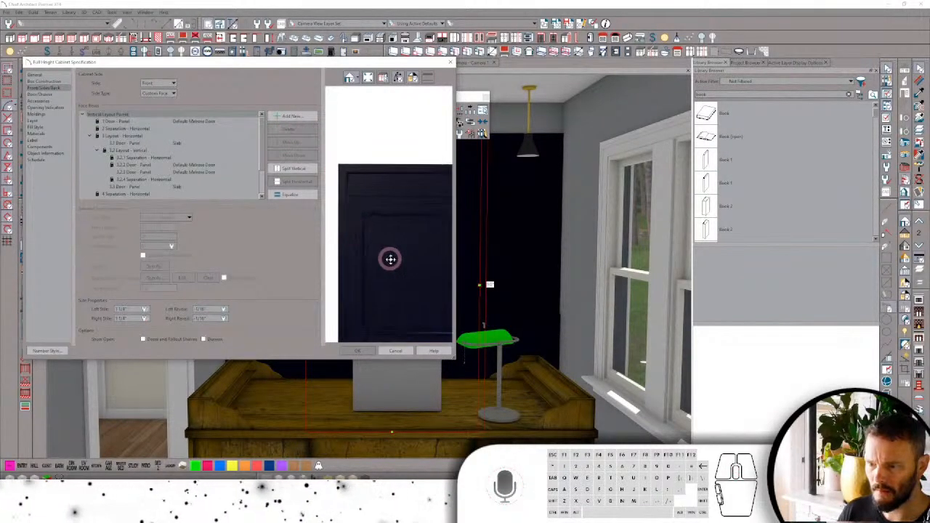
pyautogui.scroll(-1, 390, 260)
pyautogui.moveTo(395, 264); pyautogui.dragTo(426, 322)
pyautogui.scroll(2, 416, 308)
pyautogui.moveTo(395, 283)
pyautogui.mouseDown()
pyautogui.moveTo(332, 260)
pyautogui.moveTo(353, 312)
pyautogui.moveTo(384, 308)
pyautogui.moveTo(423, 272)
pyautogui.moveTo(409, 293)
pyautogui.mouseUp()
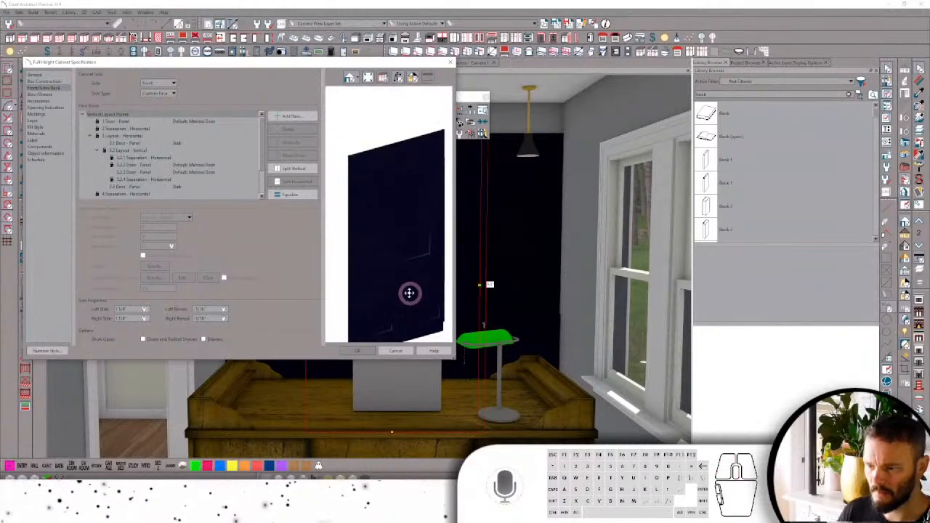
pyautogui.click(357, 351)
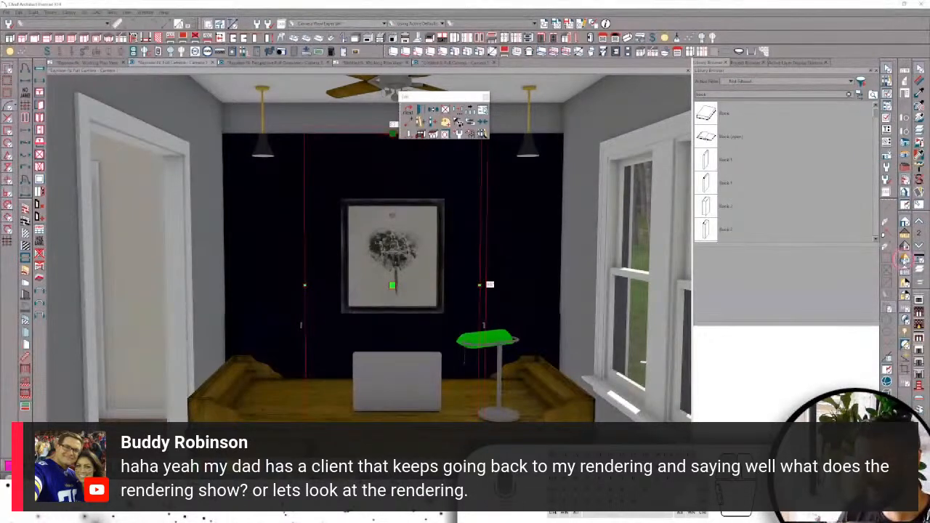
# Ray trace the office camera view and reopen the central cabinet's specification to check its front in the preview, without keeping changes.
pyautogui.press('Escape')
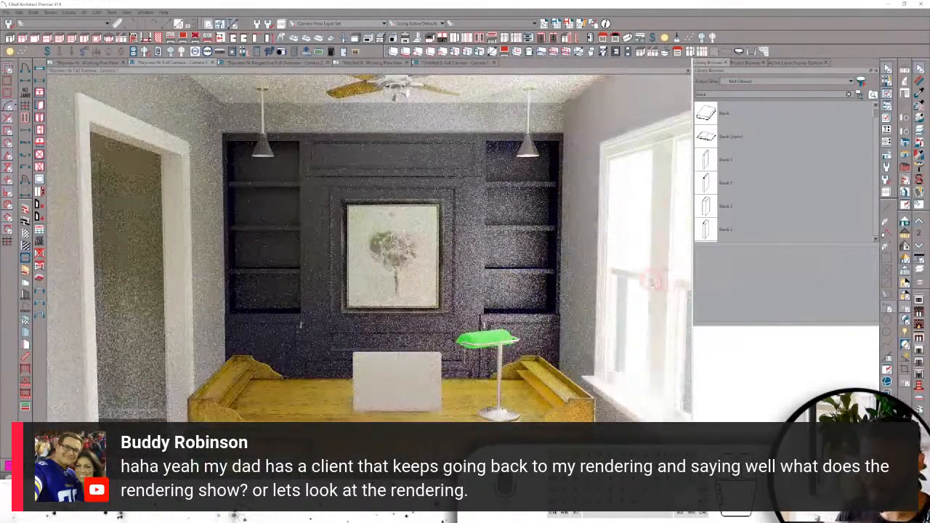
pyautogui.click(409, 184)
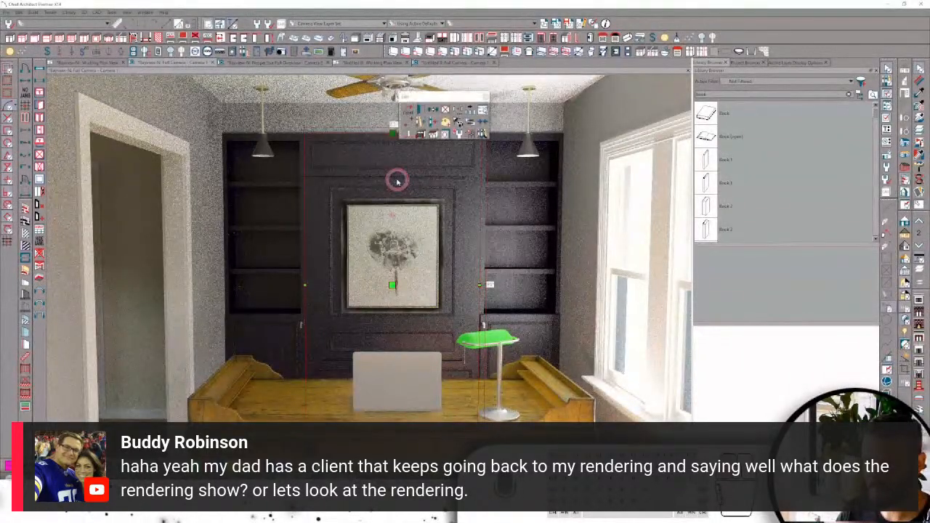
pyautogui.doubleClick(400, 189)
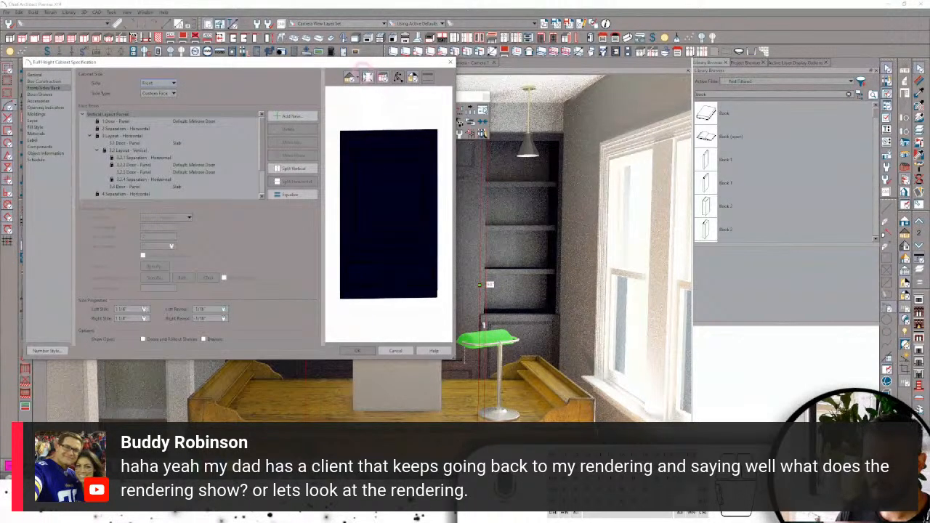
pyautogui.click(353, 77)
pyautogui.click(363, 112)
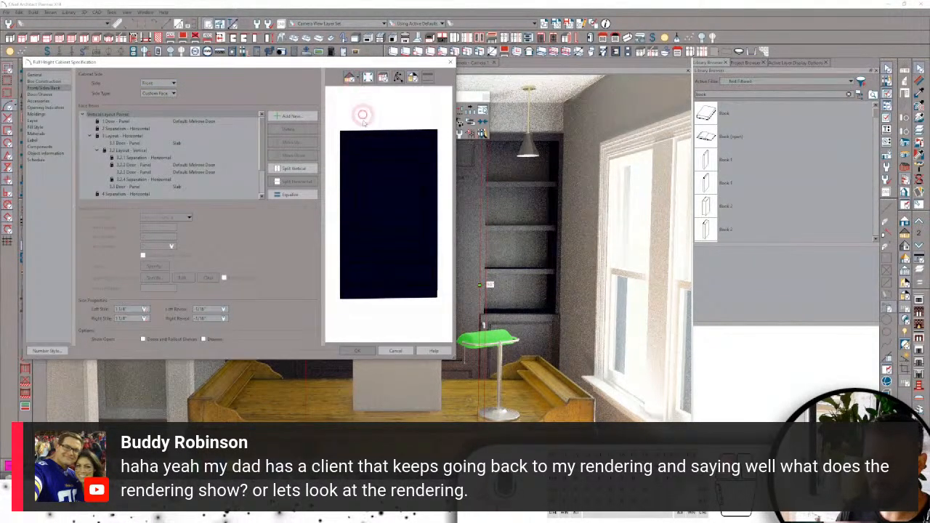
pyautogui.click(395, 351)
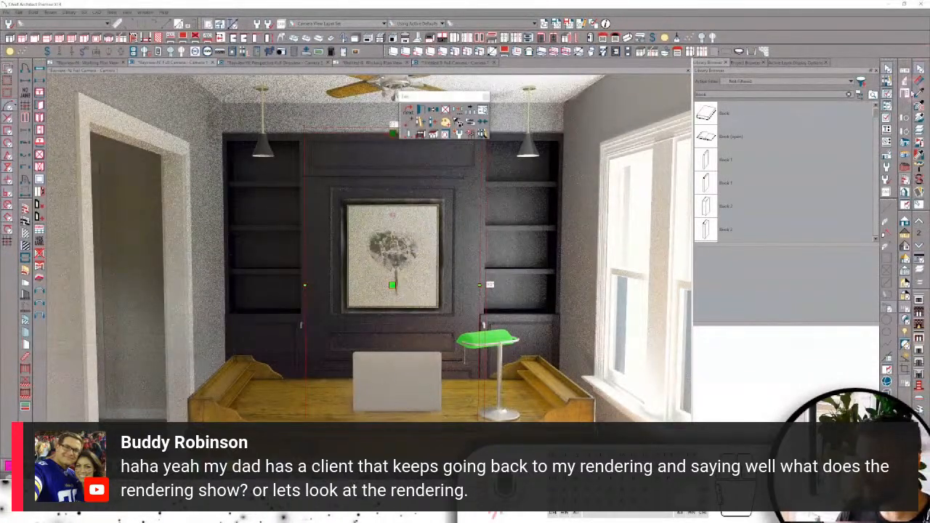
# Apply a white material to the central cabinet and reopen its specification.
pyautogui.click(405, 164)
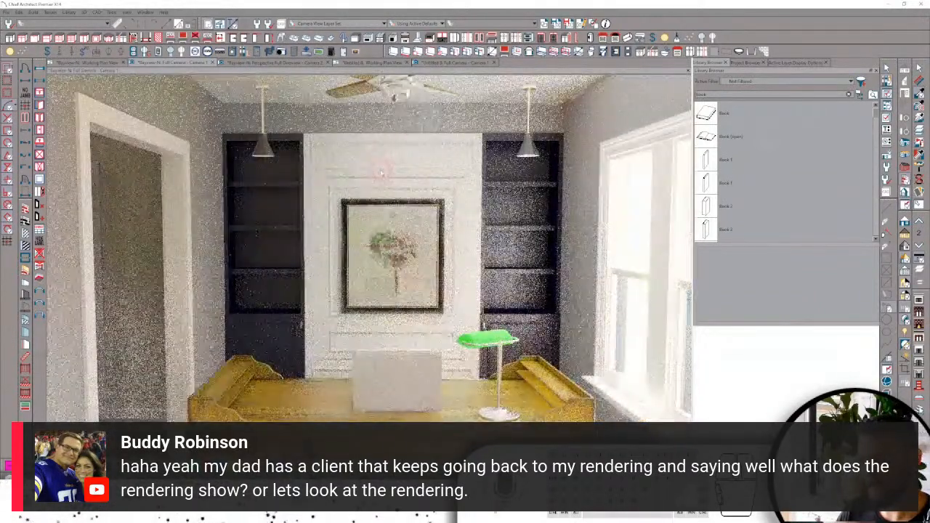
pyautogui.click(381, 173)
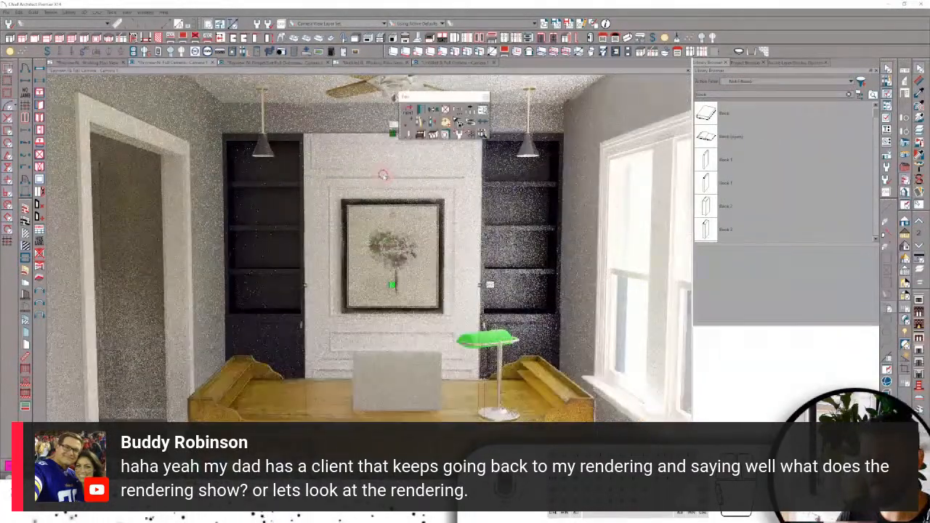
pyautogui.click(420, 110)
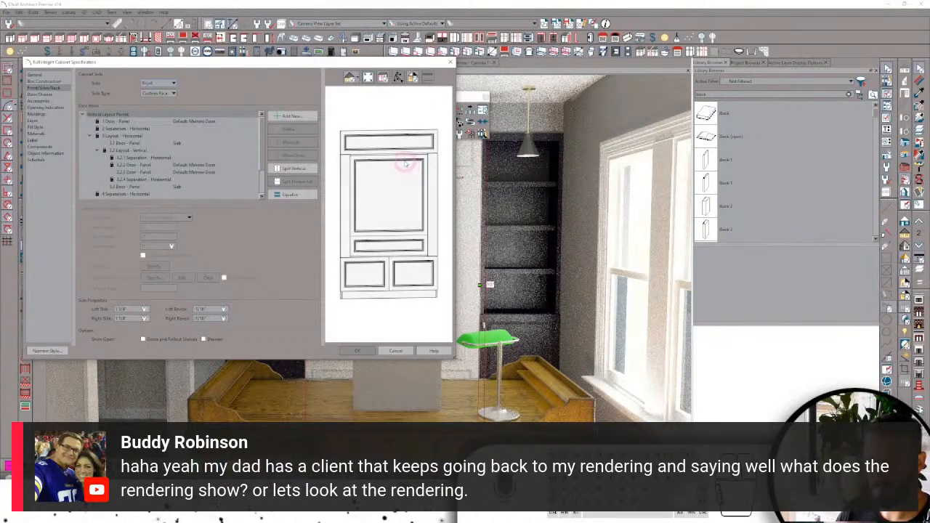
# Examine the side slab panel, the nested vertical layout and the two horizontal separations above the large central panel.
pyautogui.scroll(3, 400, 161)
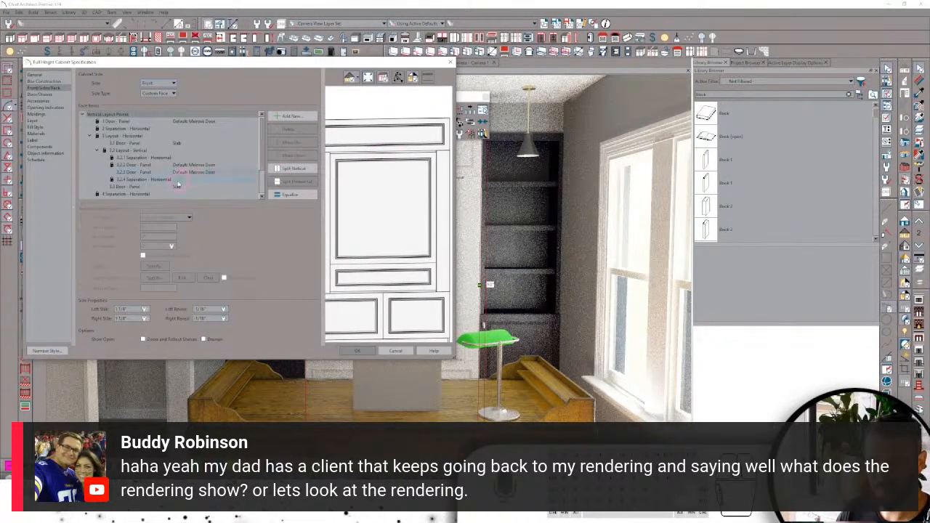
pyautogui.click(134, 143)
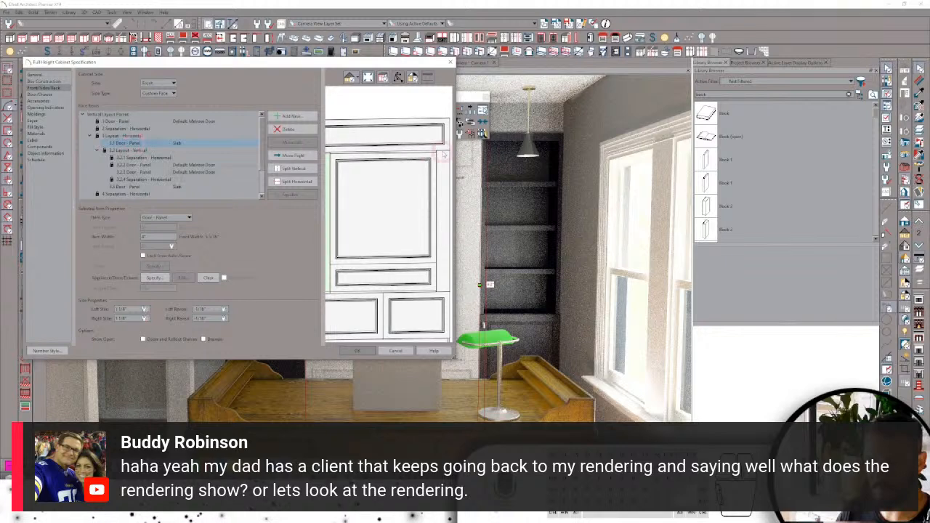
pyautogui.click(410, 156)
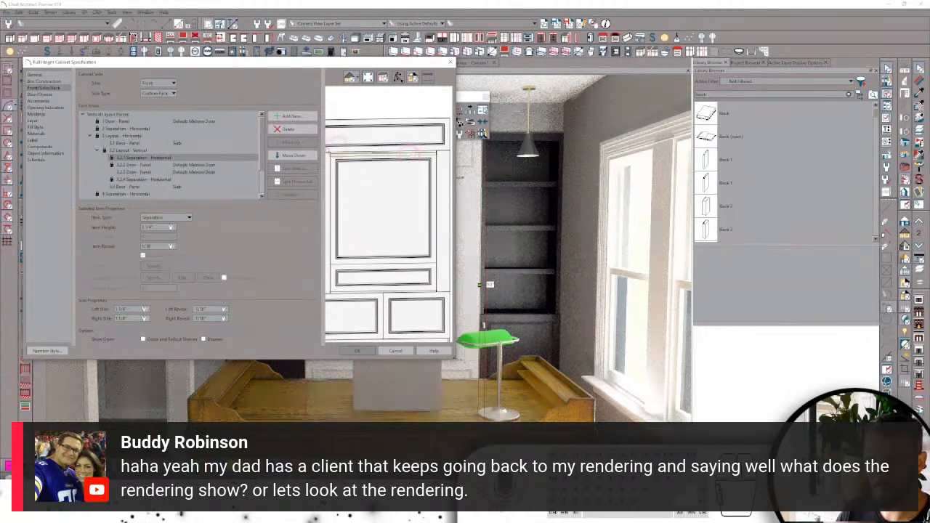
pyautogui.click(138, 150)
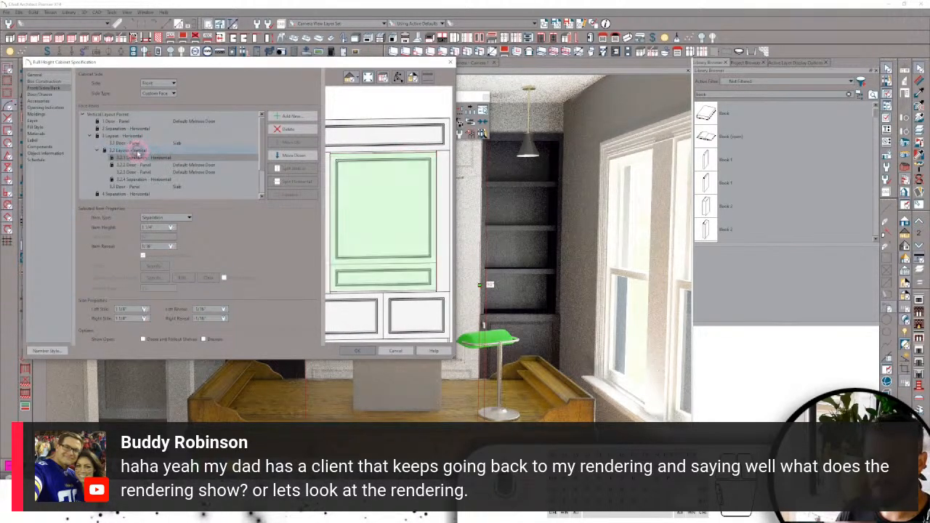
pyautogui.click(388, 154)
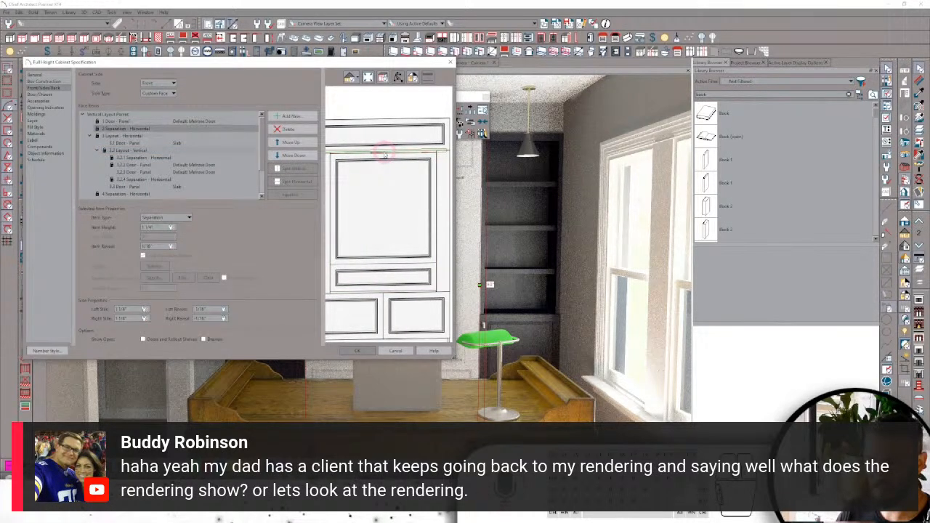
pyautogui.click(388, 155)
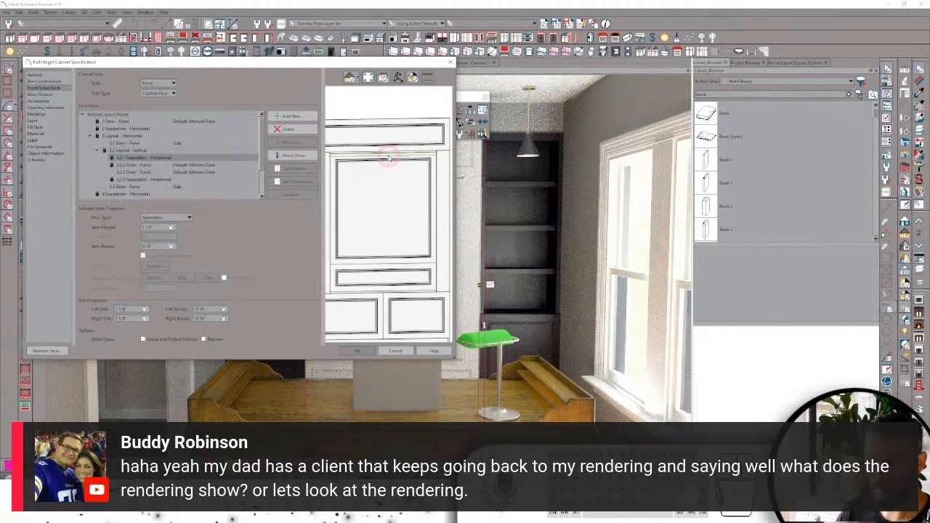
pyautogui.click(128, 150)
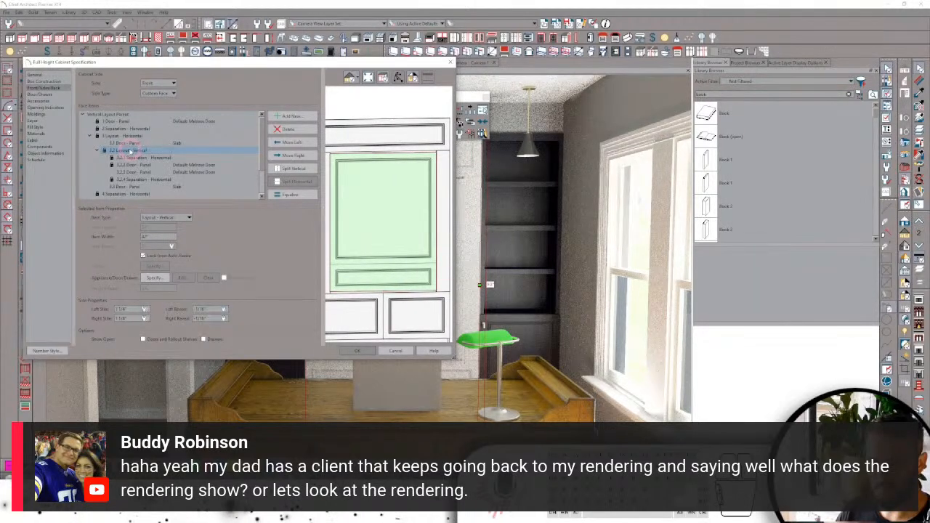
# Compare the right slab panel and nested vertical layout with the horizontal separation beneath the uppermost panel.
pyautogui.click(447, 160)
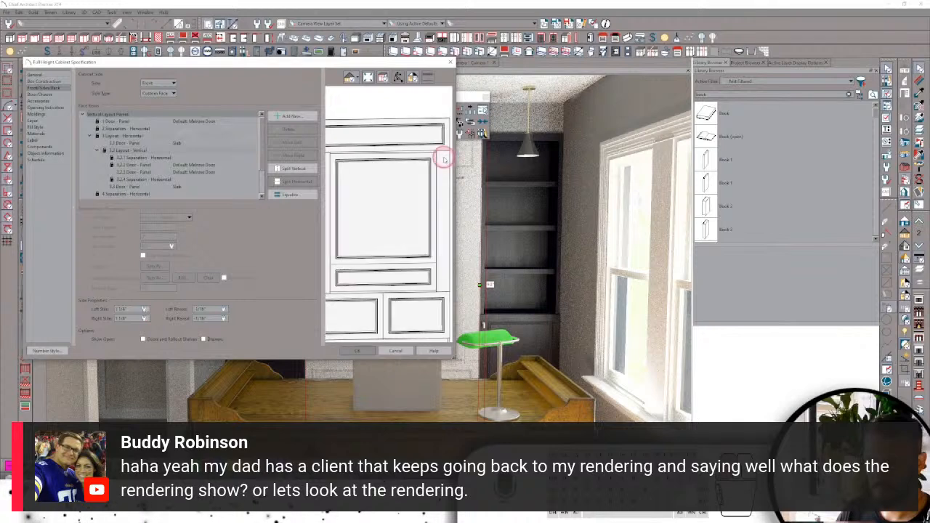
pyautogui.click(444, 159)
pyautogui.click(444, 159)
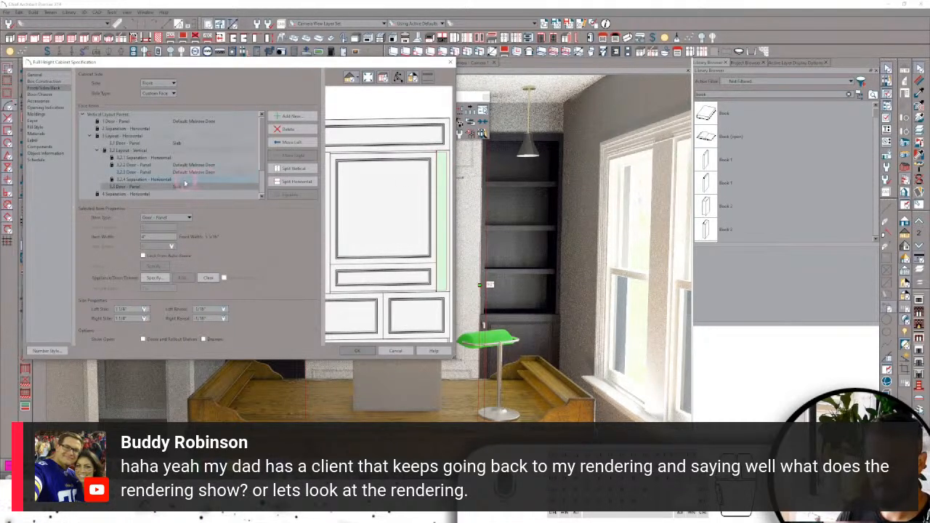
pyautogui.click(127, 151)
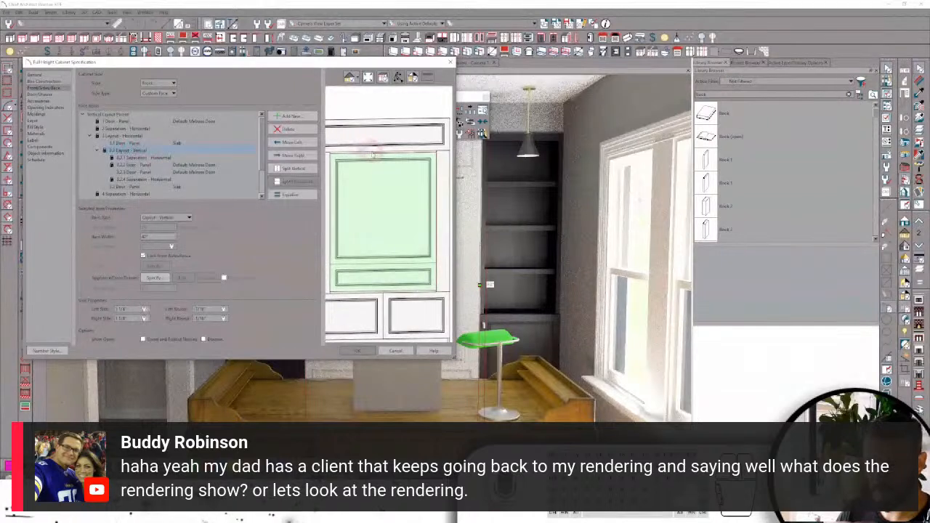
pyautogui.click(377, 153)
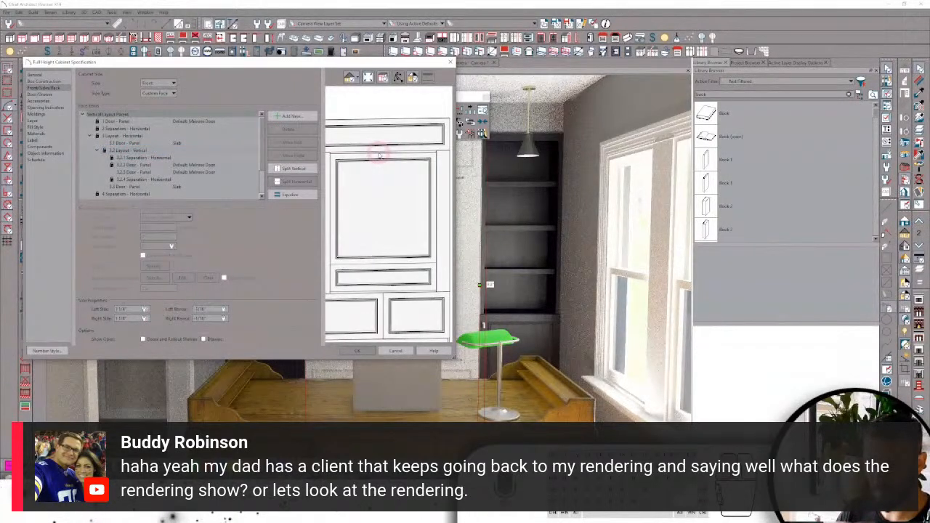
pyautogui.click(378, 152)
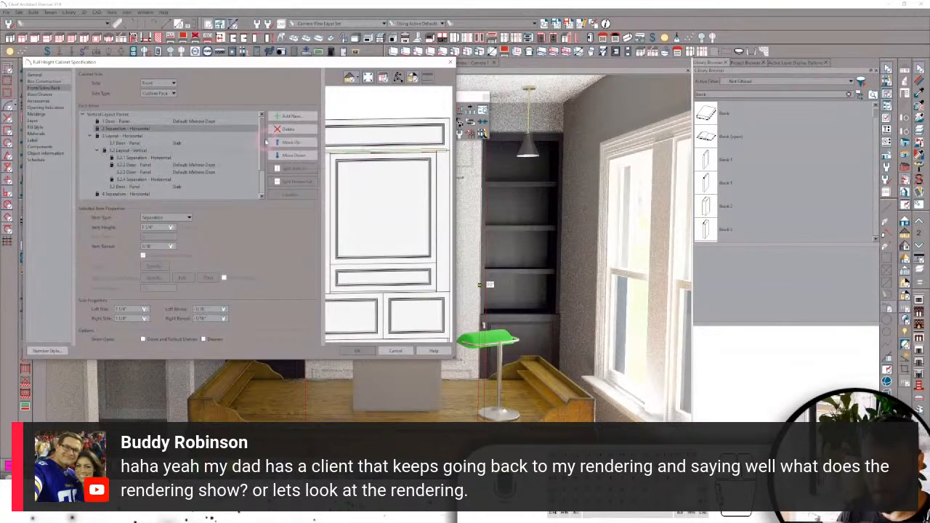
# Delete the horizontal separation below the cabinet's top panel and both separations inside the centre vertical layout, and apply the changes.
pyautogui.click(289, 131)
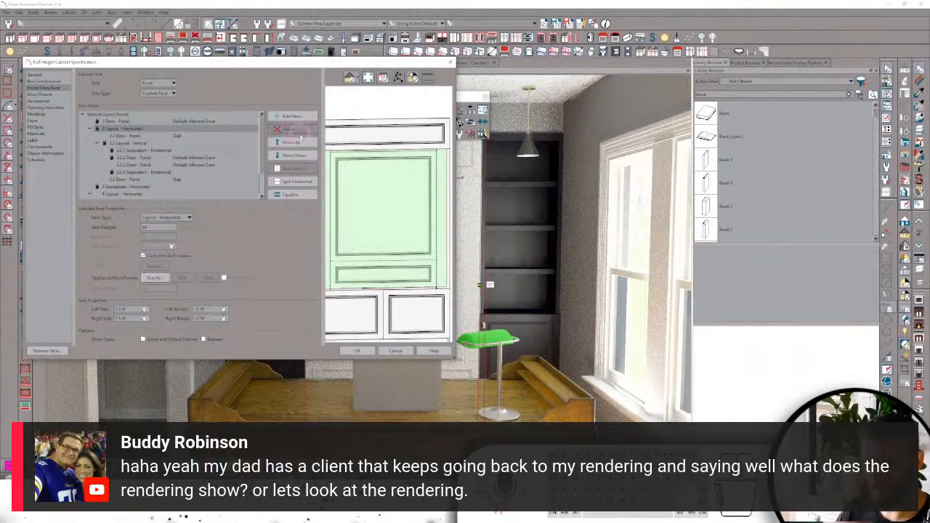
pyautogui.click(389, 157)
pyautogui.click(390, 156)
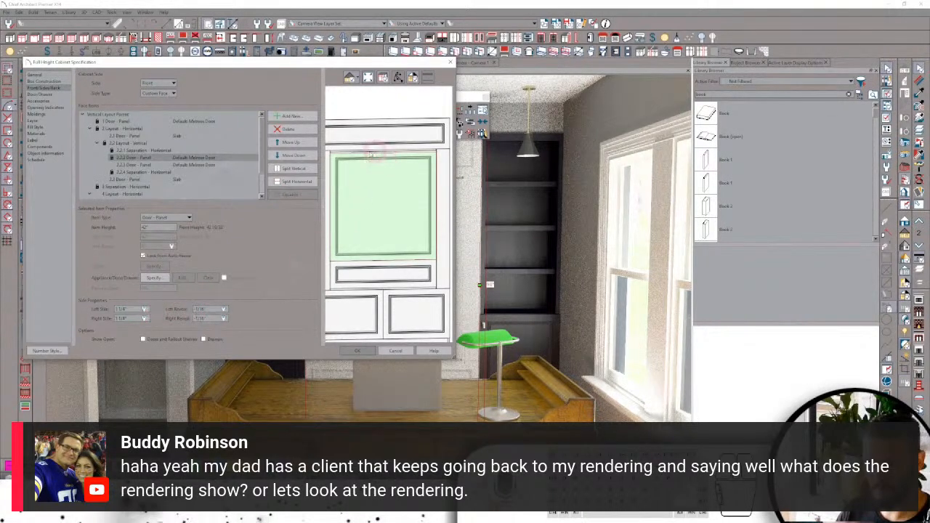
pyautogui.click(165, 150)
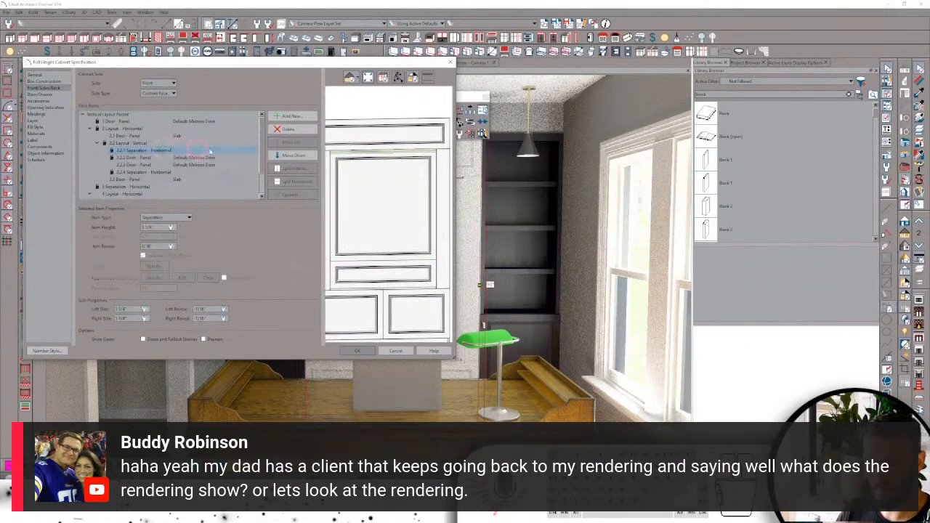
pyautogui.click(288, 129)
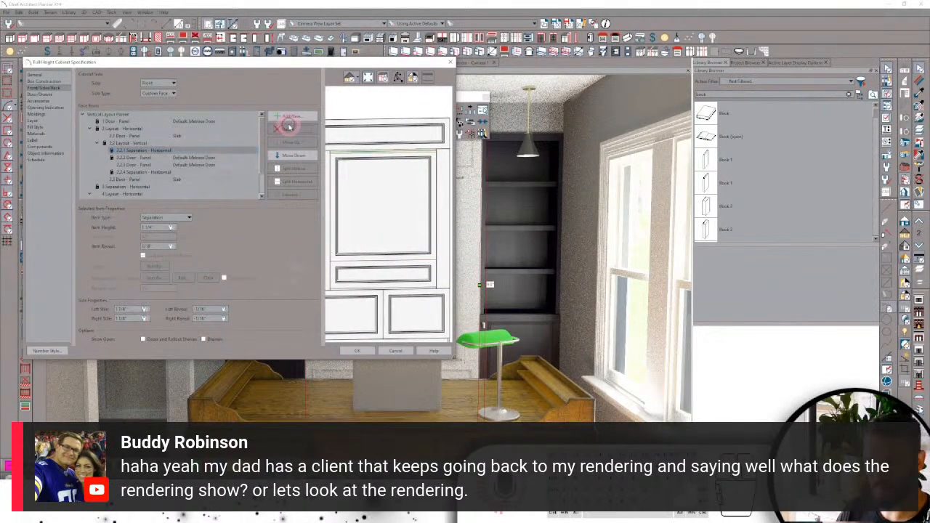
pyautogui.click(399, 291)
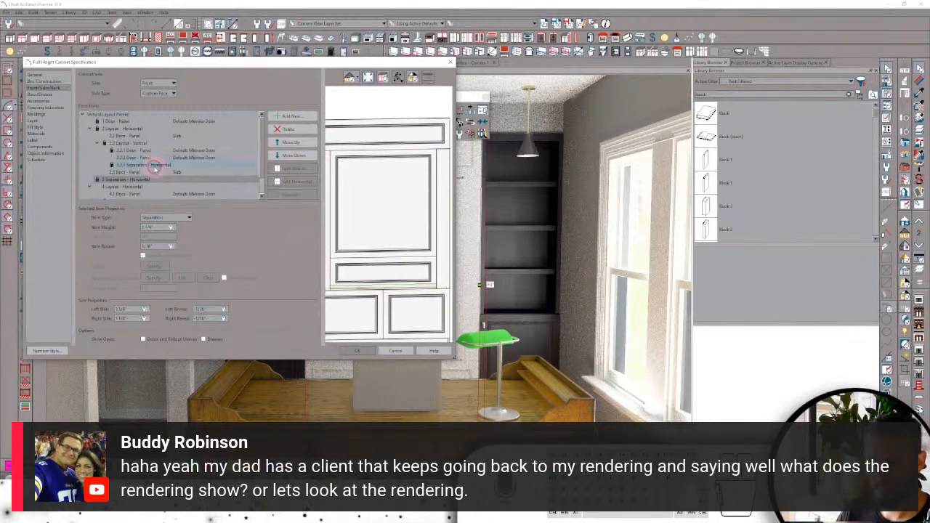
pyautogui.click(157, 166)
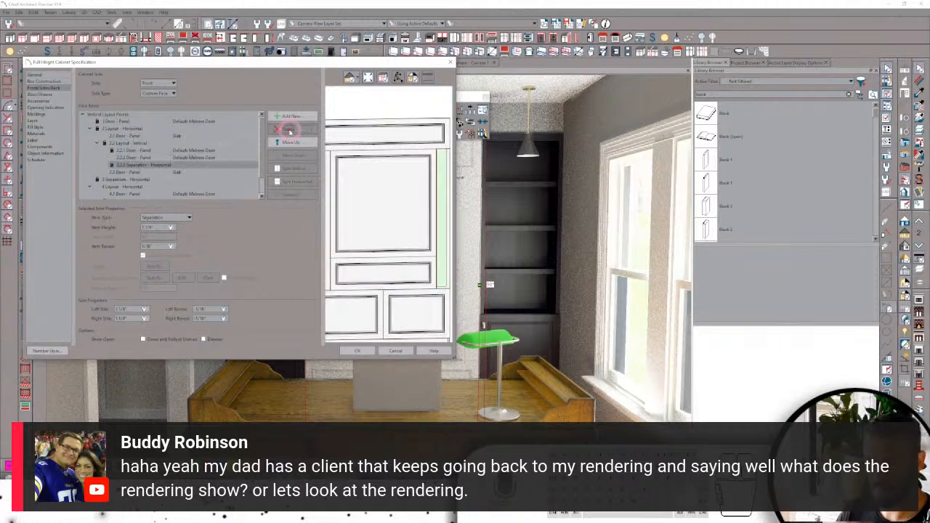
pyautogui.click(288, 131)
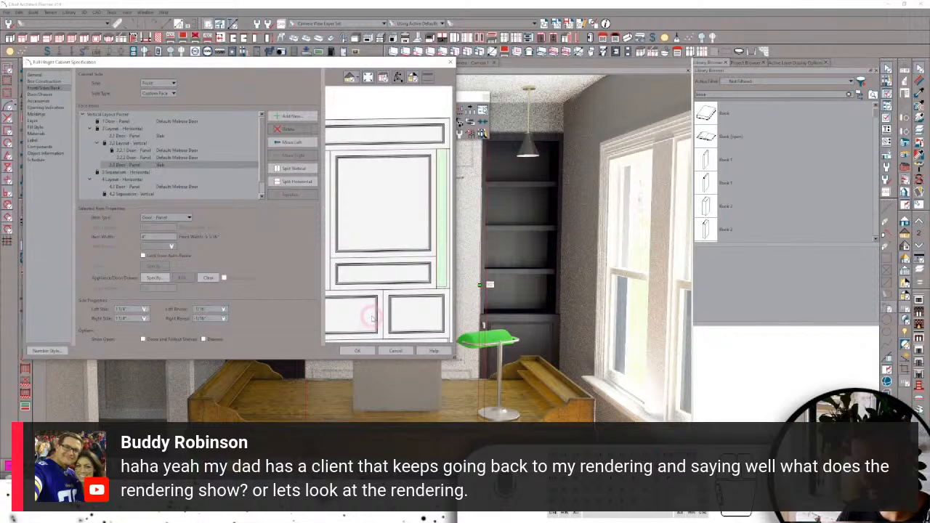
pyautogui.click(358, 352)
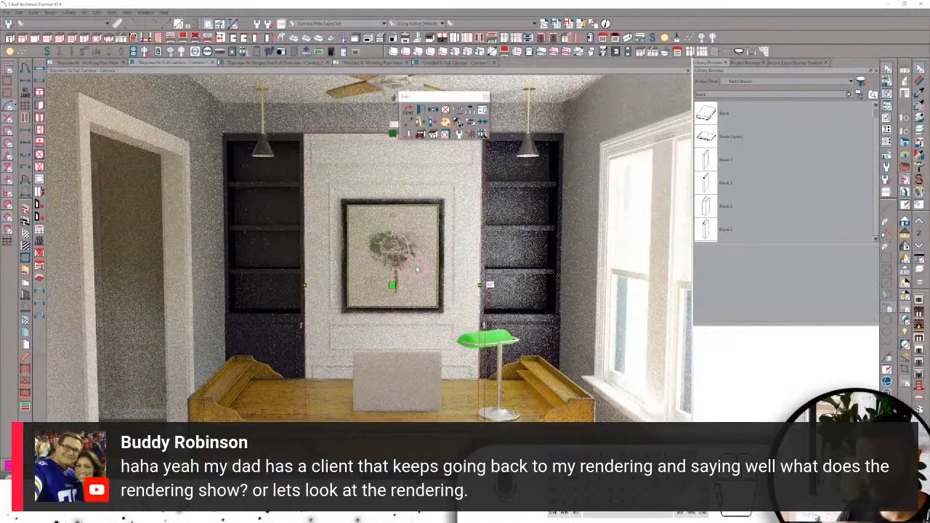
# Move the framed picture up to the middle of the large wall panel behind the desk.
pyautogui.click(417, 269)
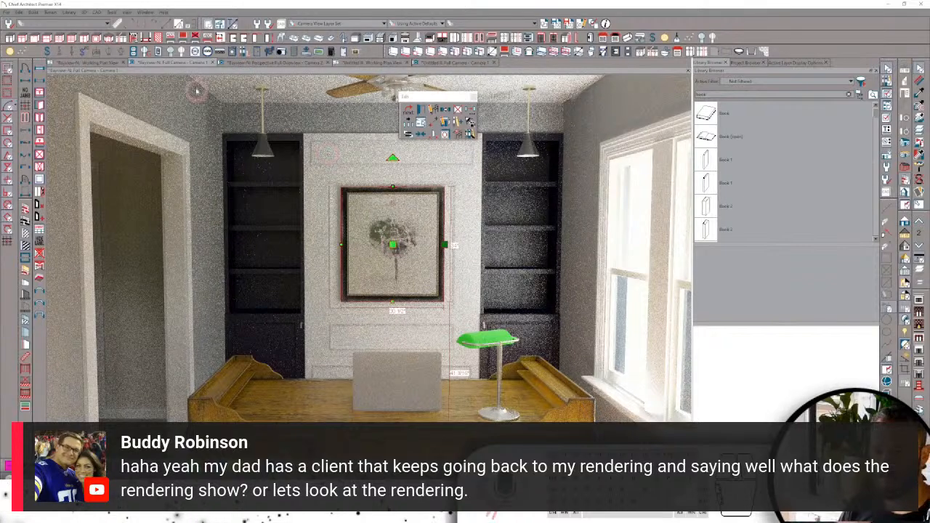
# In the working plan view, draw a new wall across the front of the closet beside Bedroom 2, along its 2868 door.
pyautogui.click(106, 63)
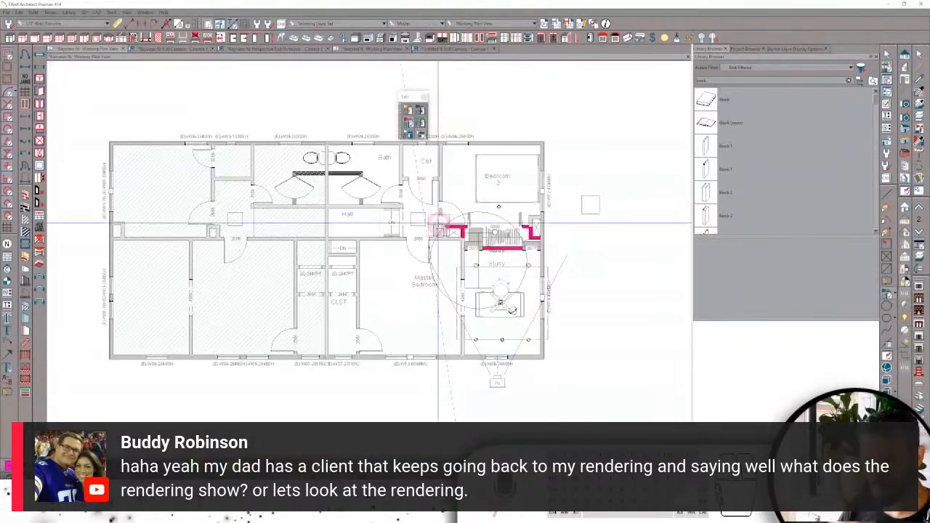
pyautogui.scroll(5, 548, 220)
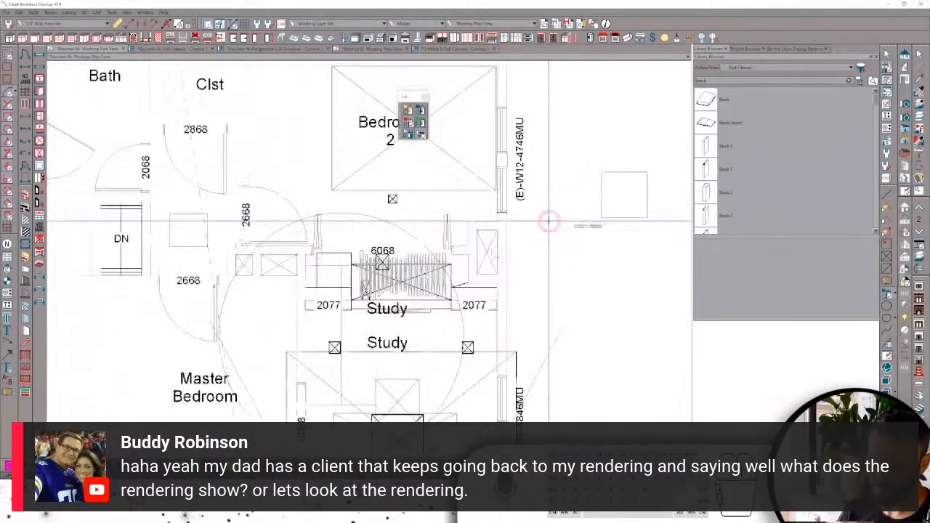
pyautogui.scroll(-3, 501, 194)
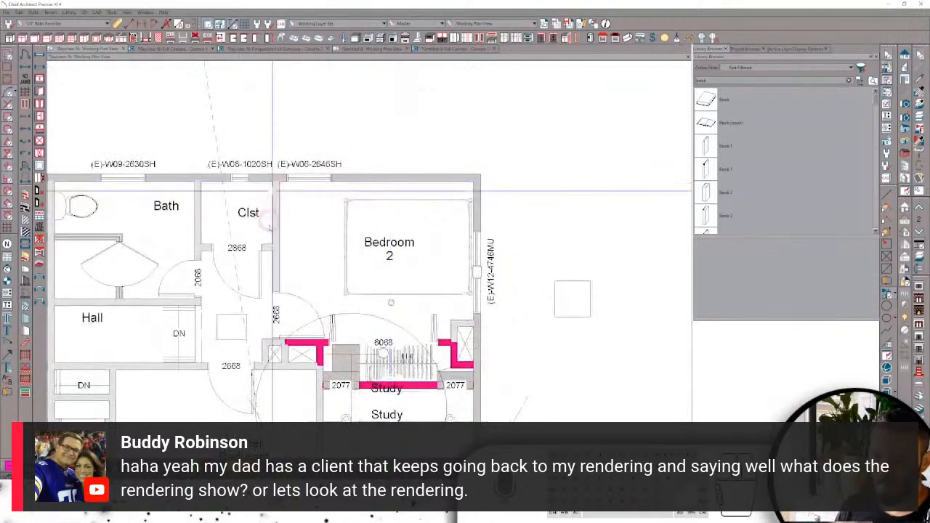
pyautogui.click(249, 249)
pyautogui.press('m')
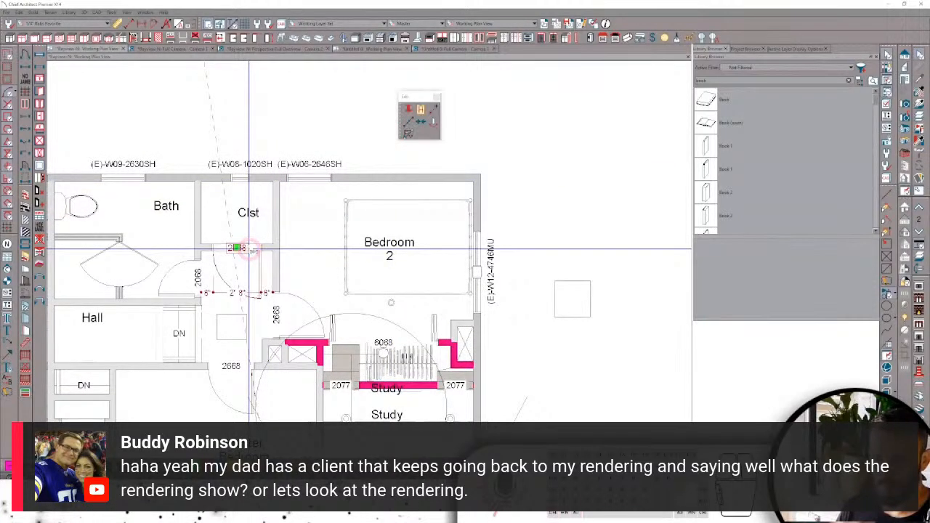
pyautogui.rightClick(261, 248)
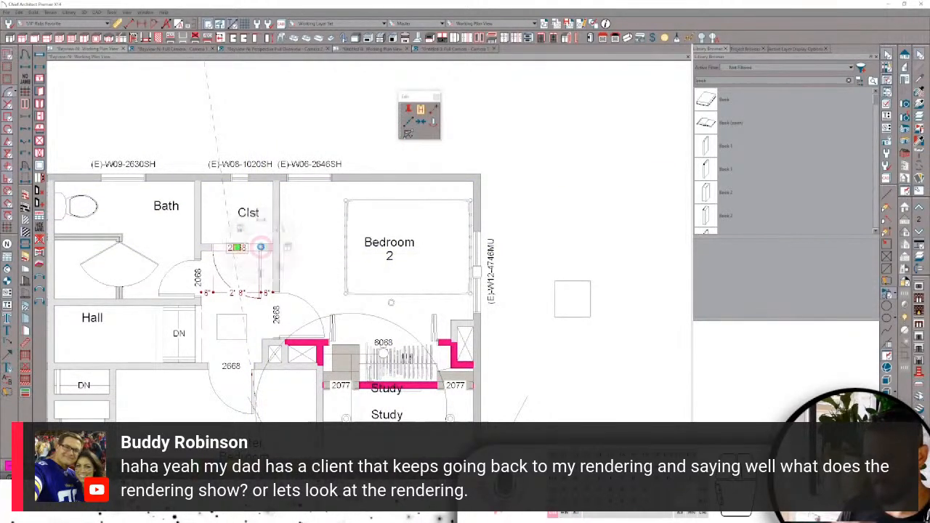
pyautogui.click(280, 266)
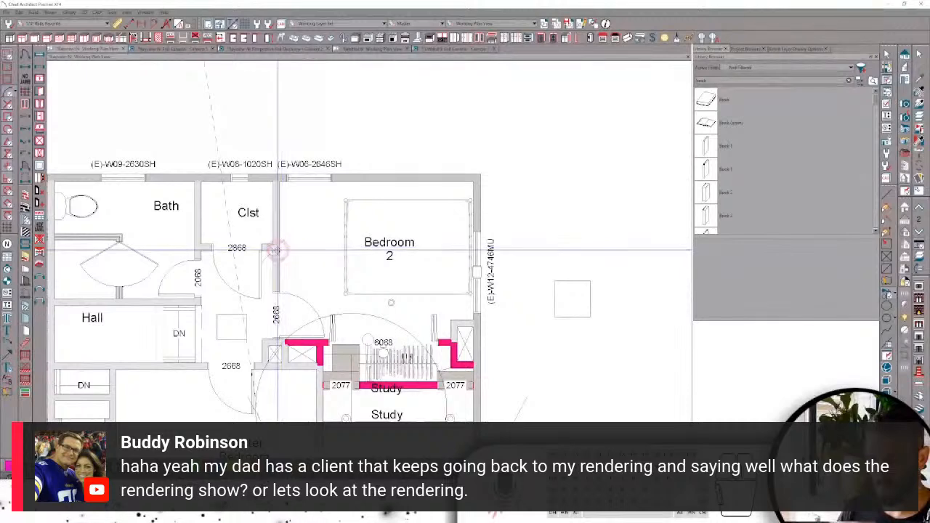
pyautogui.click(208, 249)
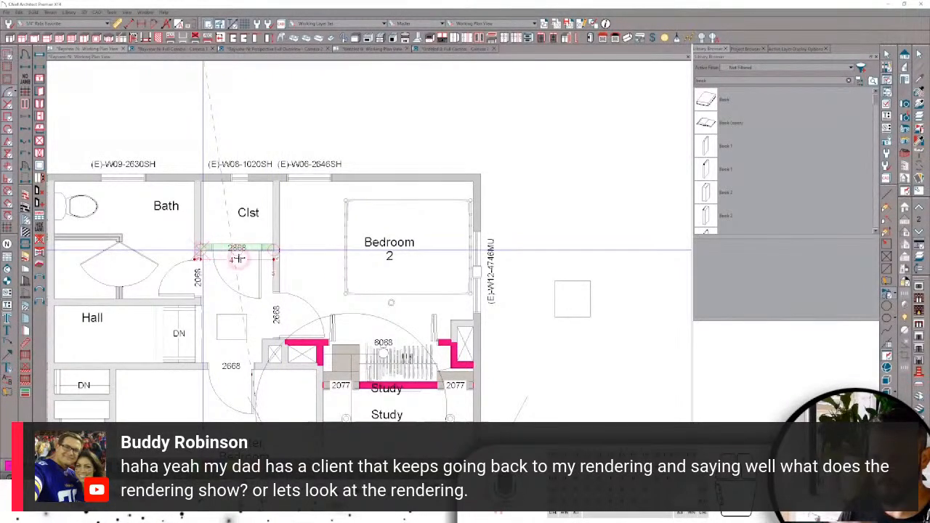
pyautogui.click(240, 255)
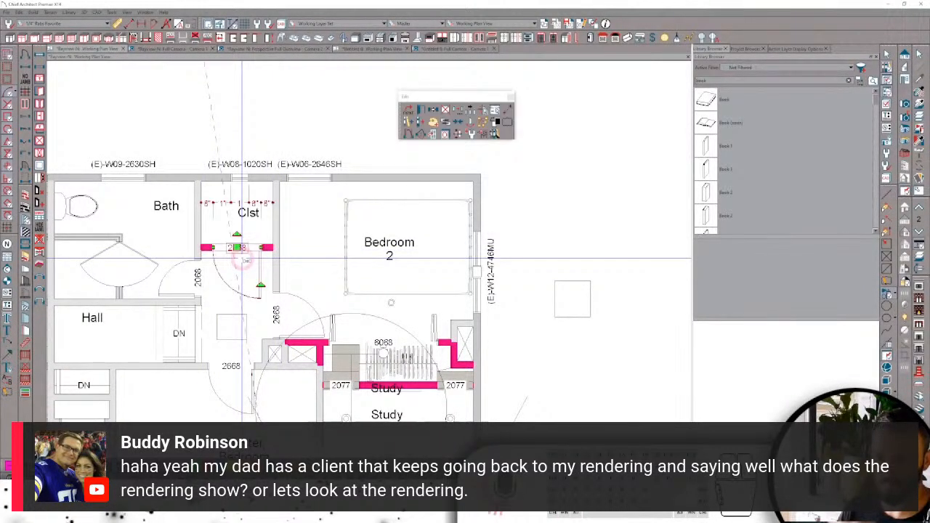
pyautogui.moveTo(240, 212); pyautogui.dragTo(296, 258, button='middle')
pyautogui.press('Escape')
pyautogui.click(305, 260)
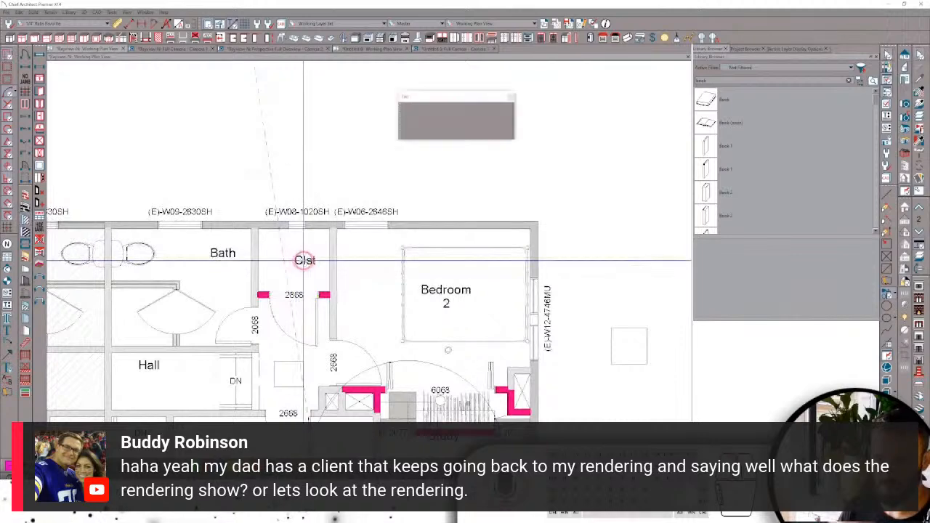
# Set the room type of the closet beside Bedroom 2 to Laundry.
pyautogui.click(310, 242)
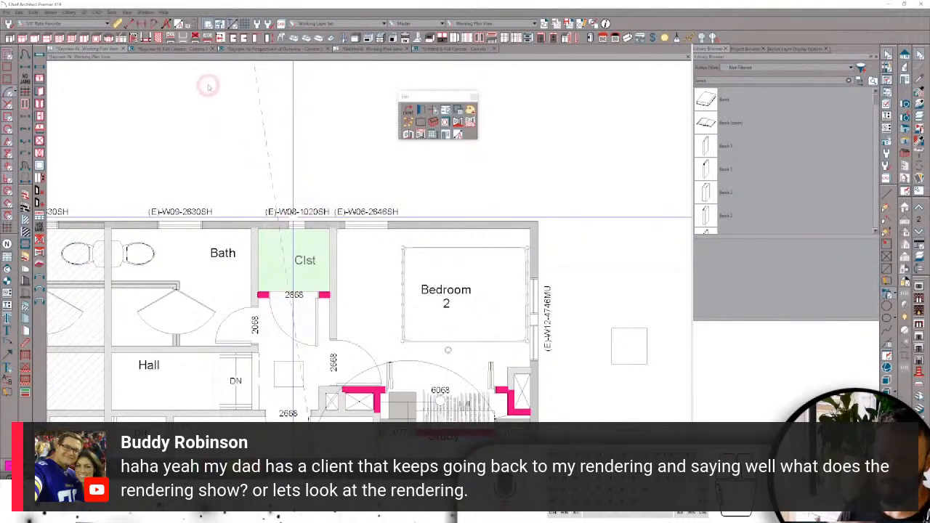
pyautogui.hotkey('ctrl', 'e')
pyautogui.click(257, 28)
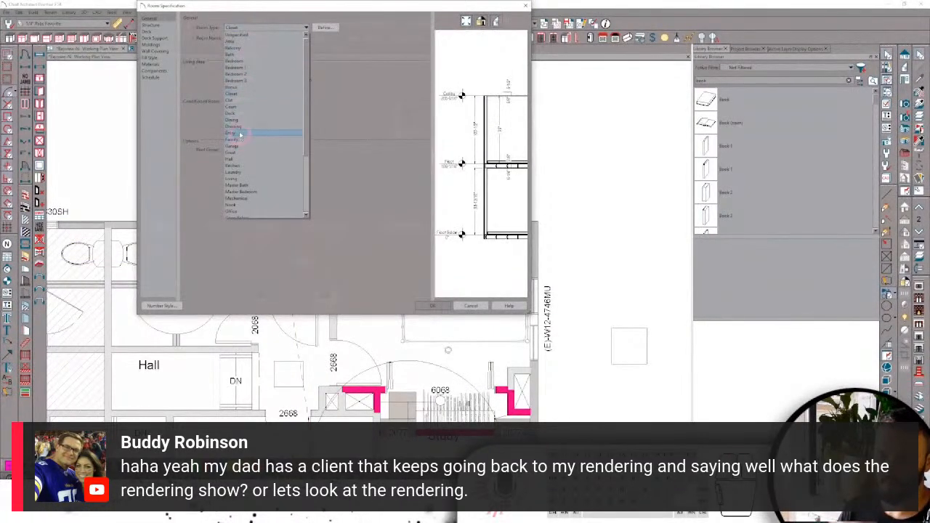
pyautogui.click(238, 172)
pyautogui.click(435, 305)
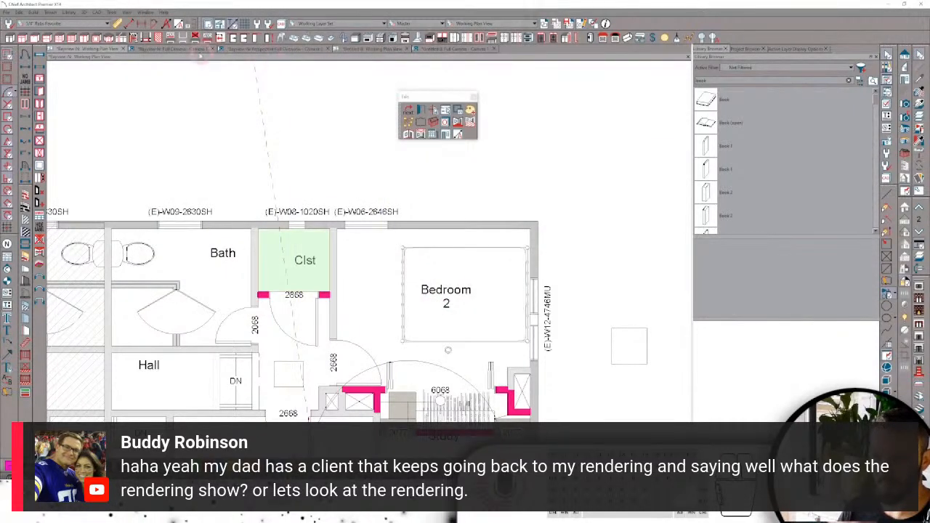
# Check the study's full camera view and return to the working floor plan.
pyautogui.click(177, 50)
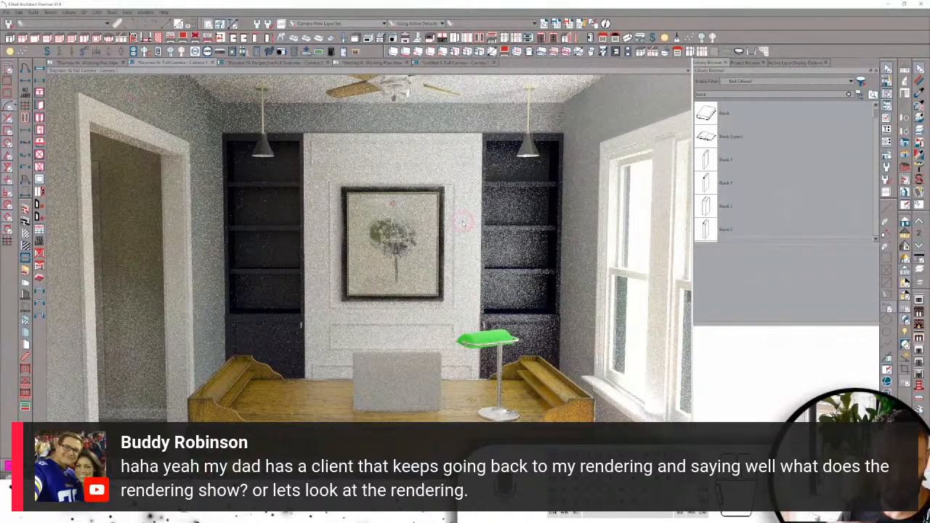
pyautogui.hotkey('ctrl', 'Tab')
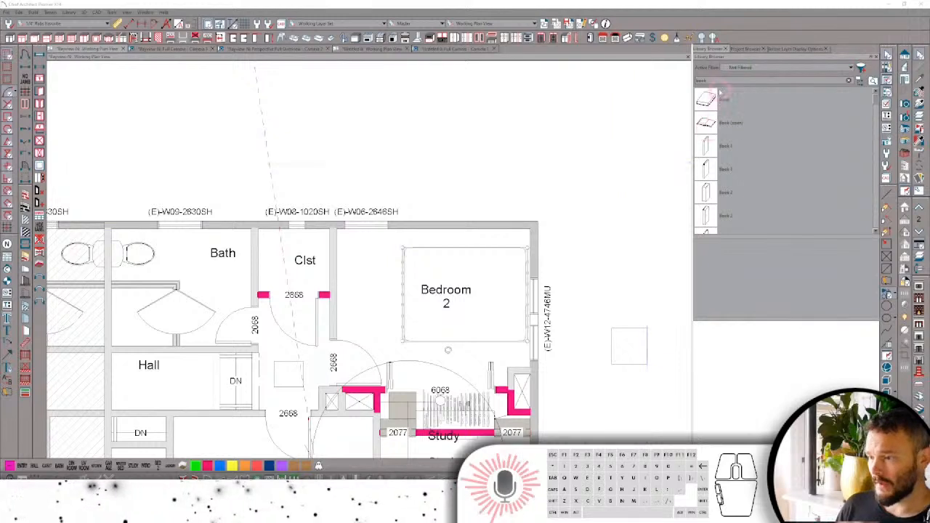
# Search the library for stackable items and place a Stackable Clothes Dryer in Bedroom 2 beside the bed.
pyautogui.moveTo(720, 82); pyautogui.dragTo(656, 84)
pyautogui.write('rug')
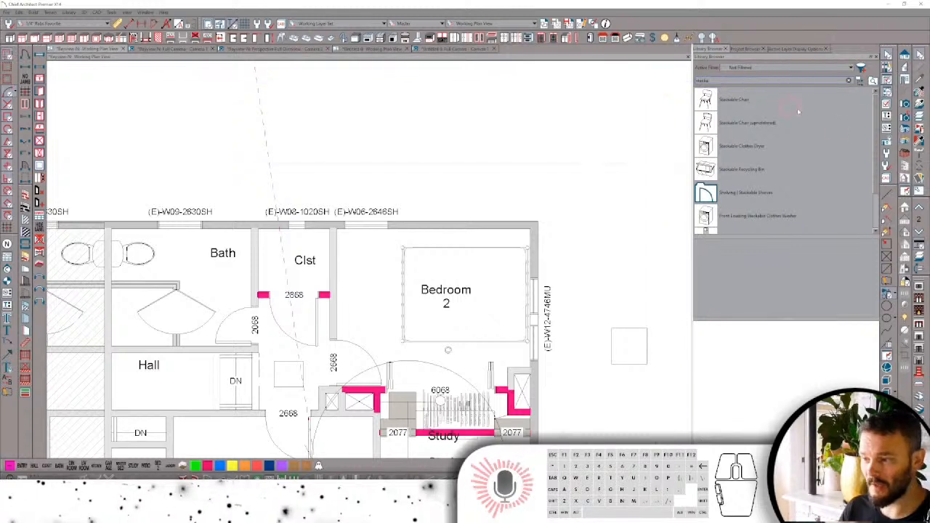
pyautogui.click(722, 147)
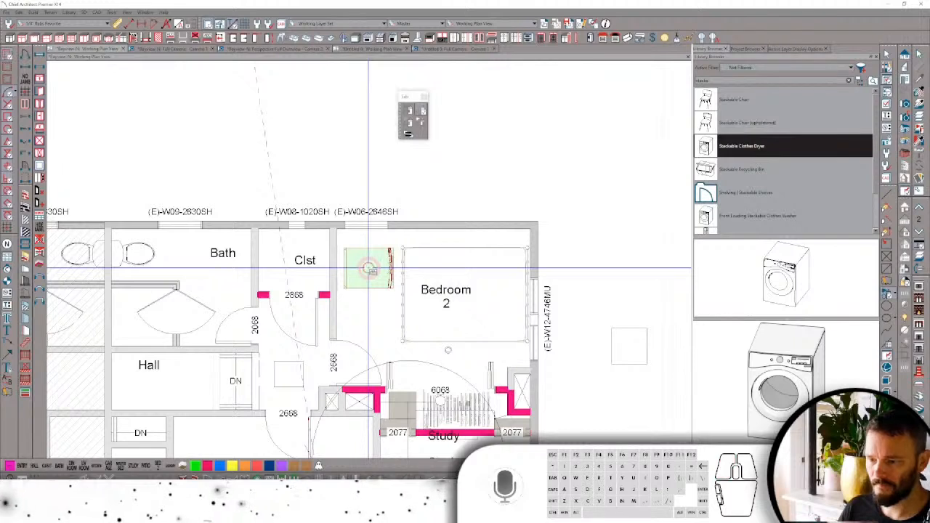
pyautogui.click(371, 270)
# Place a Front Loading Stackable Clothes Washer from the library next to the dryer in Bedroom 2.
pyautogui.scroll(-1, 760, 172)
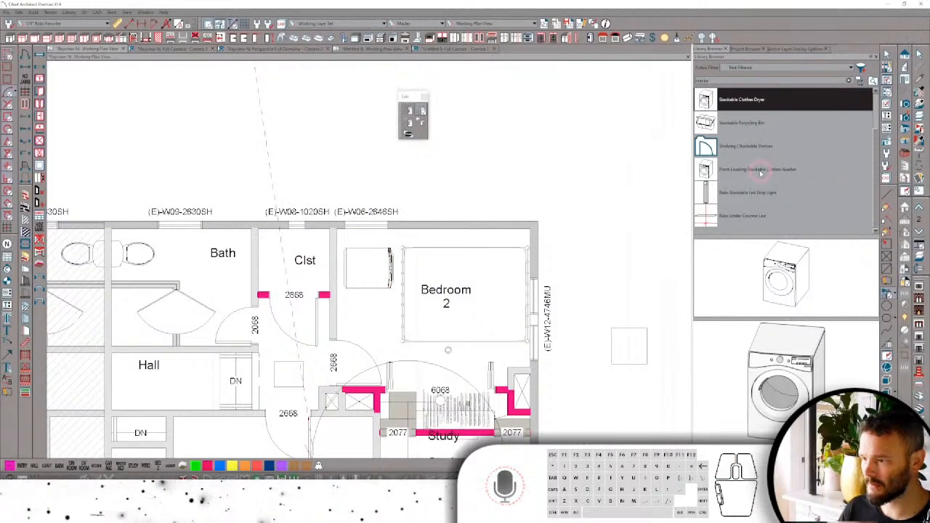
pyautogui.click(760, 170)
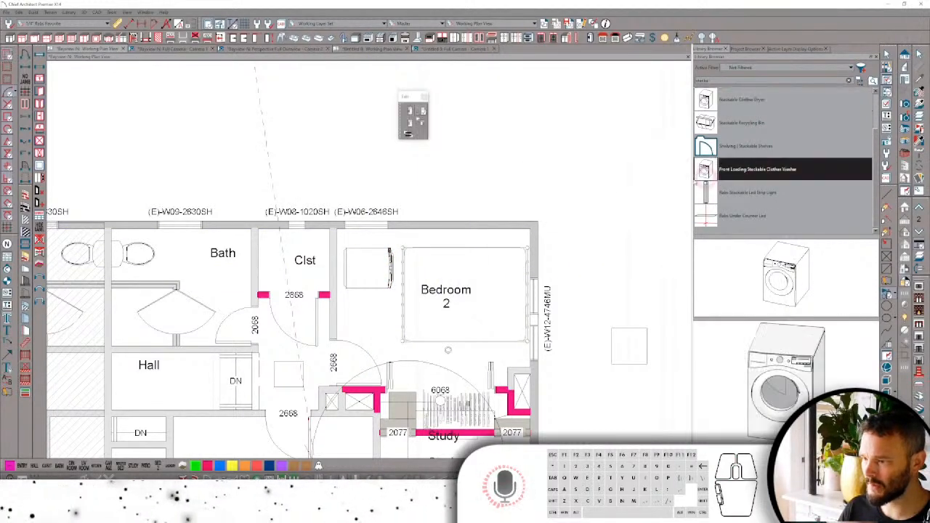
pyautogui.click(366, 263)
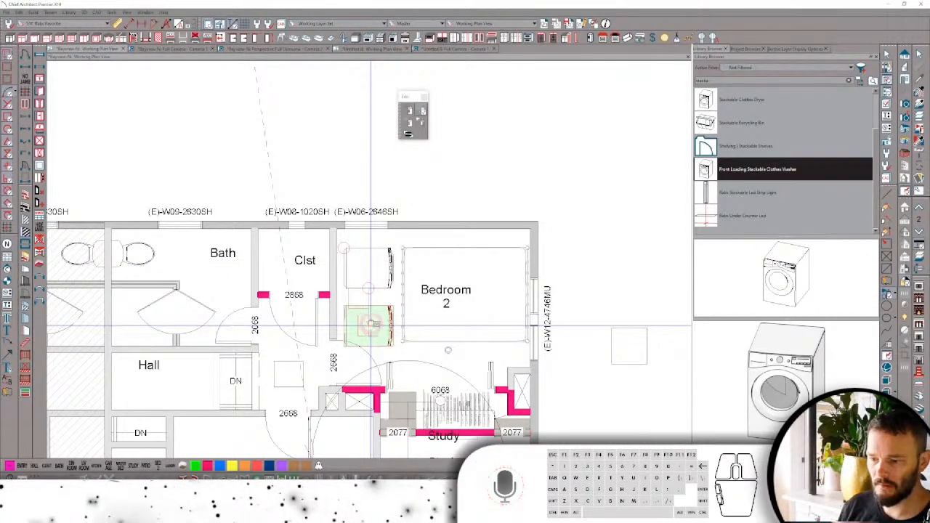
# Examine the Front Loading Stackable Clothes Washer's size and floor-to-top height in its fixture specification.
pyautogui.click(376, 280)
pyautogui.scroll(2, 378, 280)
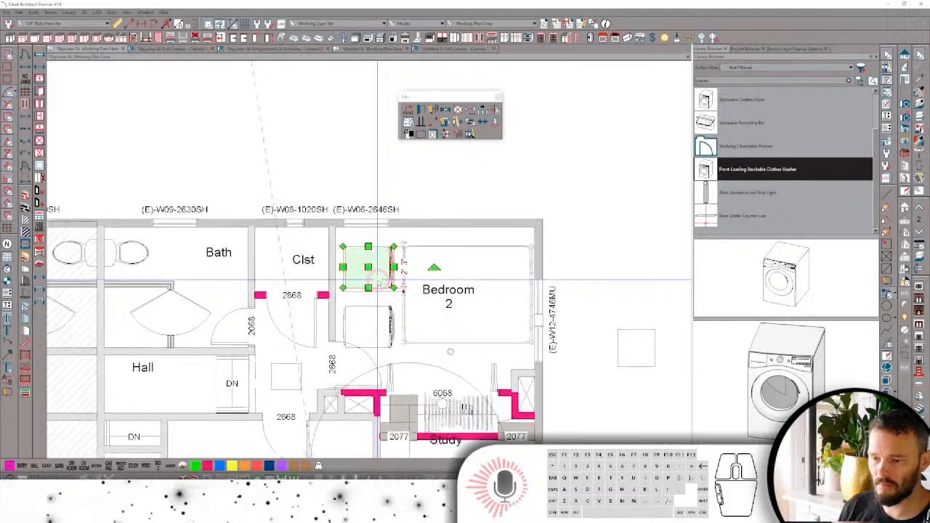
pyautogui.scroll(3, 377, 280)
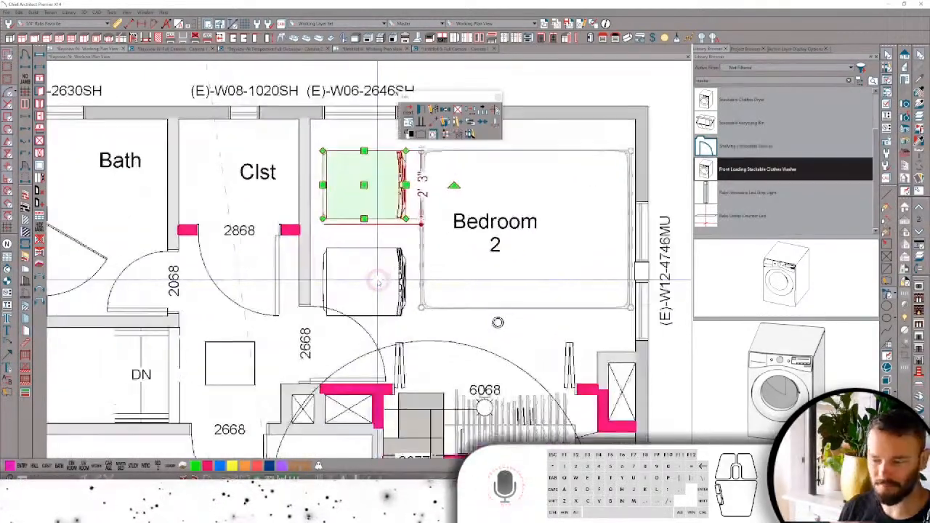
pyautogui.click(377, 281)
pyautogui.middleClick(377, 281)
pyautogui.hotkey('ctrl', 'e')
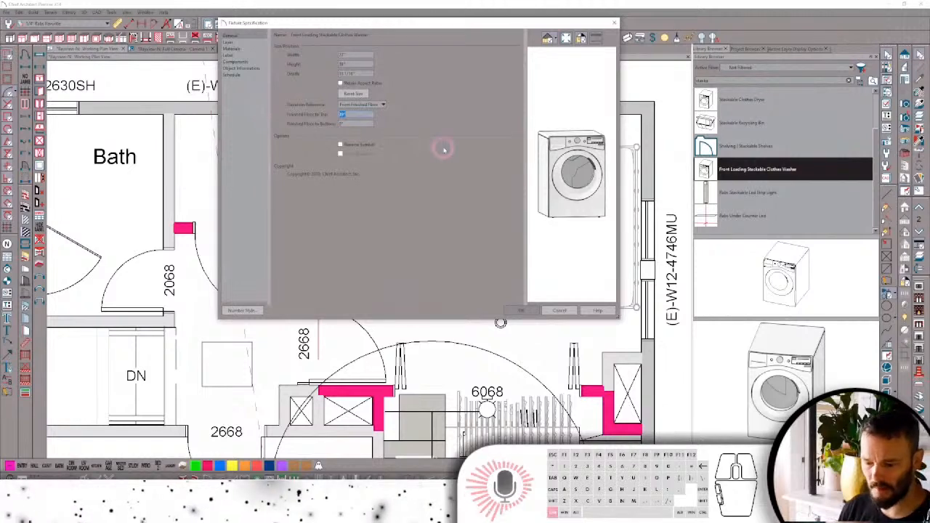
pyautogui.click(375, 169)
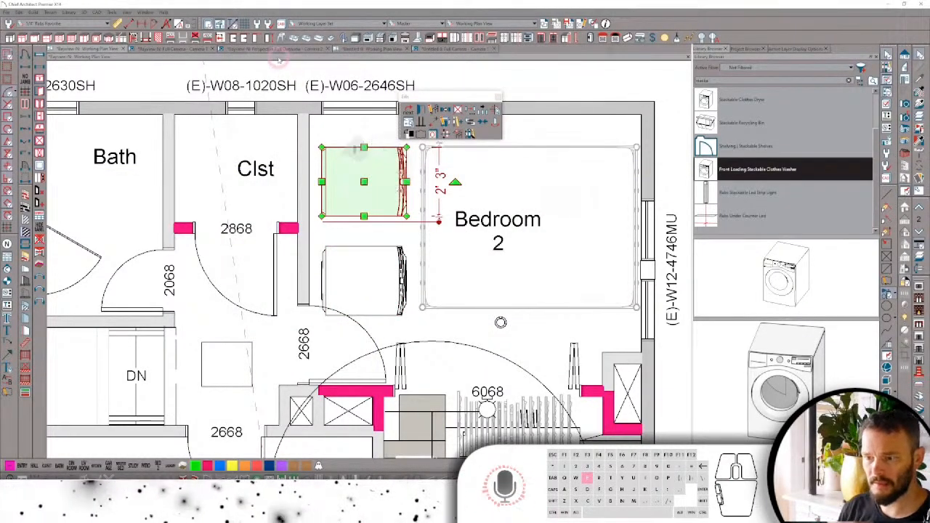
pyautogui.hotkey('ctrl', 'e')
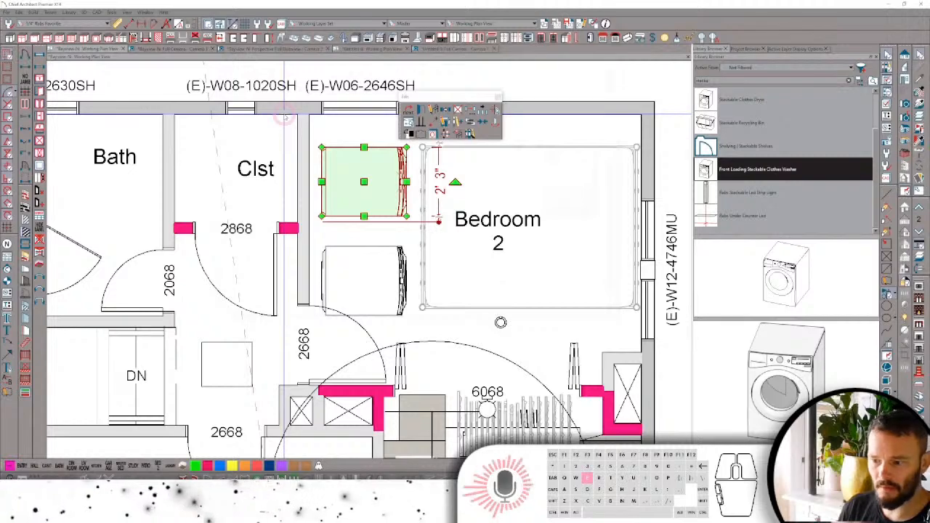
# Draw a rectangular 3D molding polyline about 1' 10 3/4" wide over the laundry appliance nearest the Bedroom 2 door and open its molding settings.
pyautogui.scroll(1, 419, 271)
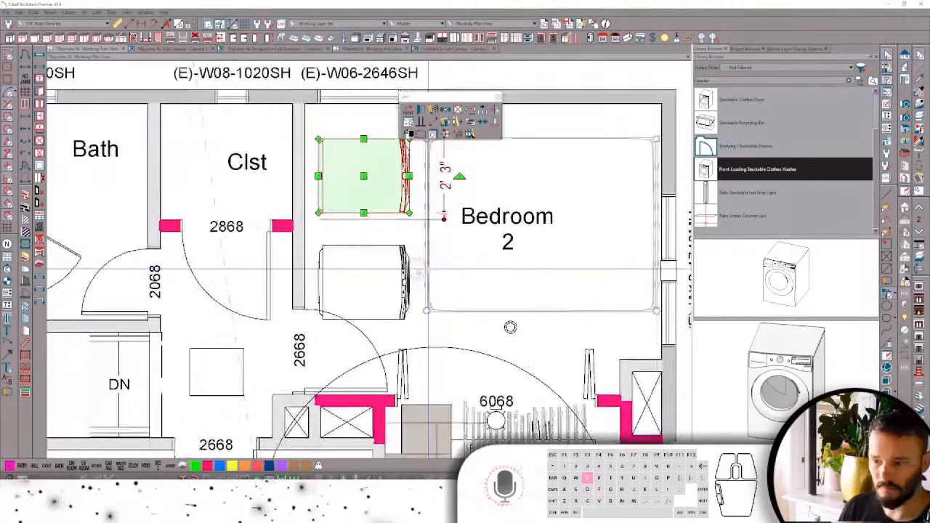
pyautogui.scroll(3, 391, 254)
pyautogui.click(380, 267)
pyautogui.scroll(1, 422, 271)
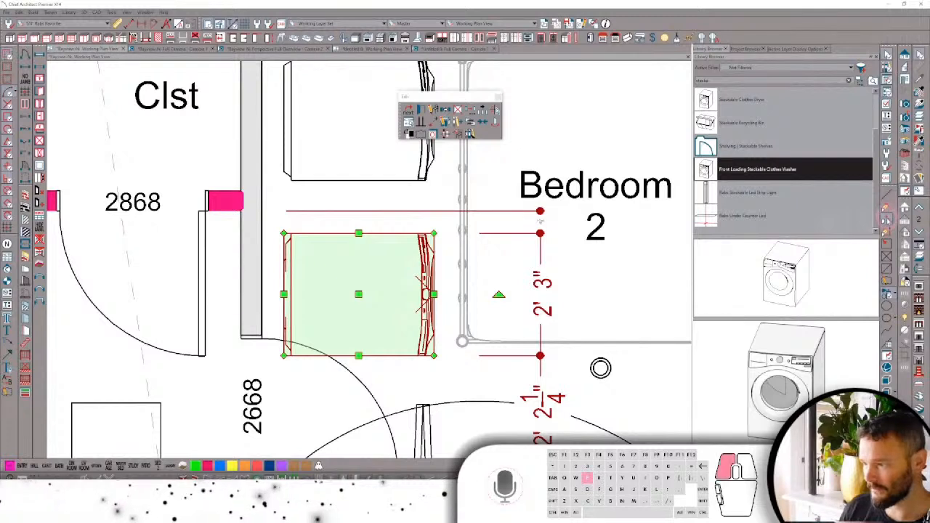
pyautogui.click(757, 169)
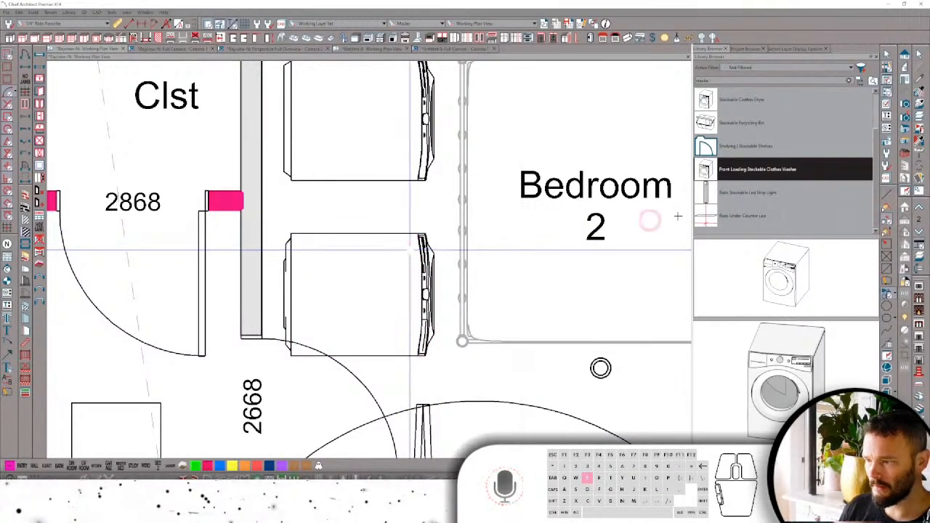
pyautogui.moveTo(407, 247); pyautogui.dragTo(343, 337)
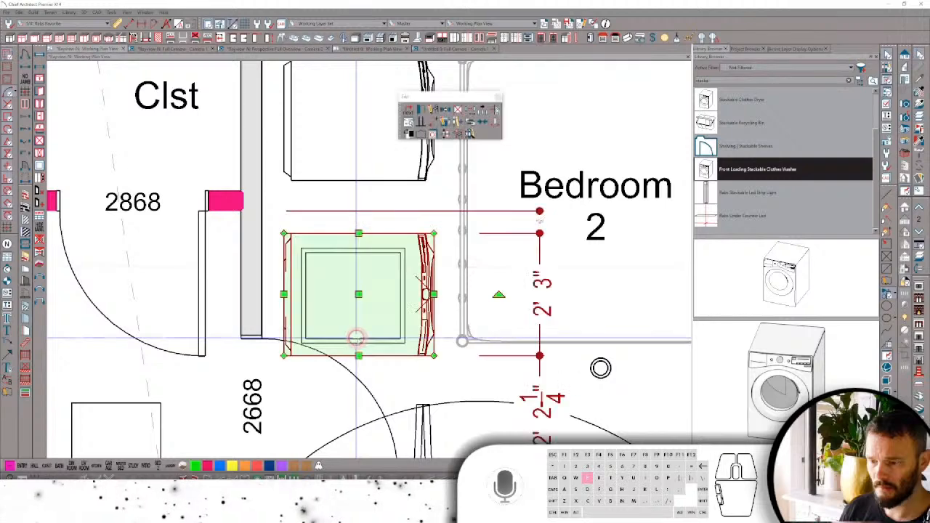
pyautogui.moveTo(408, 247); pyautogui.dragTo(298, 348)
pyautogui.click(335, 338)
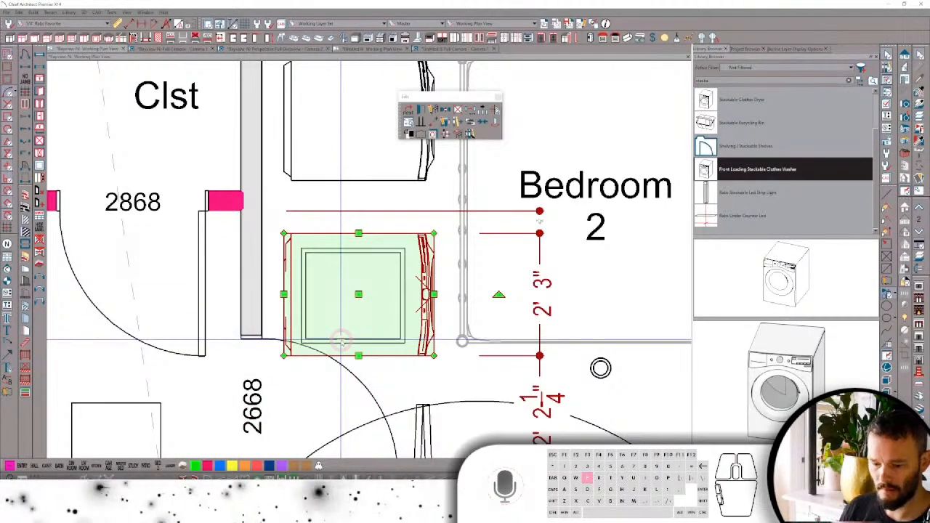
pyautogui.moveTo(412, 239); pyautogui.dragTo(298, 348)
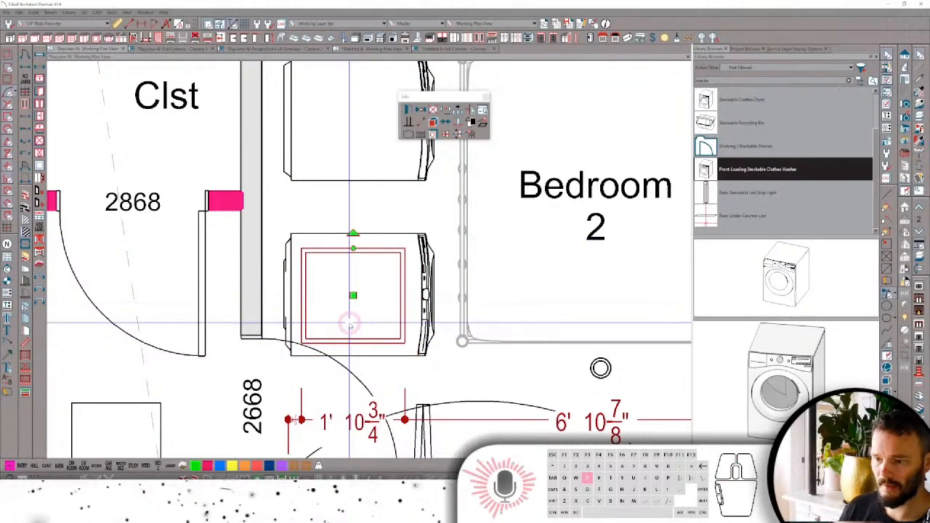
pyautogui.doubleClick(327, 301)
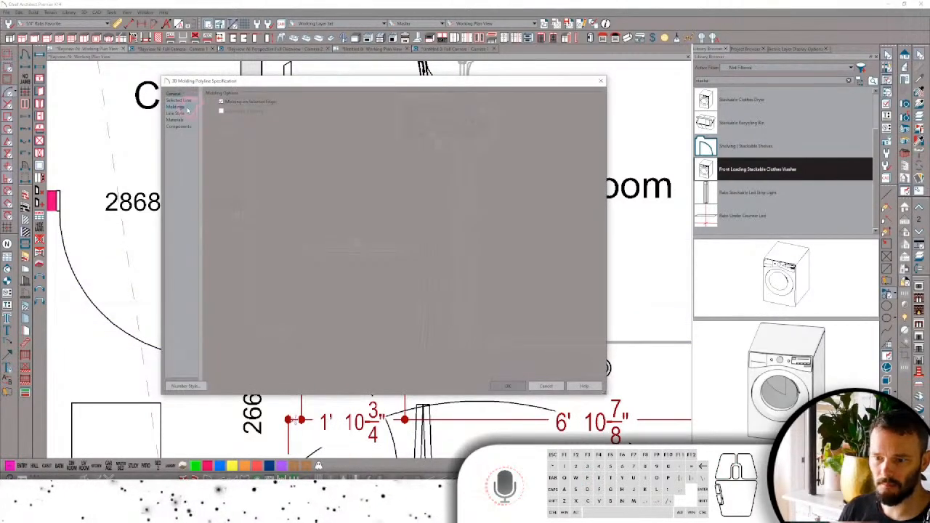
pyautogui.click(186, 107)
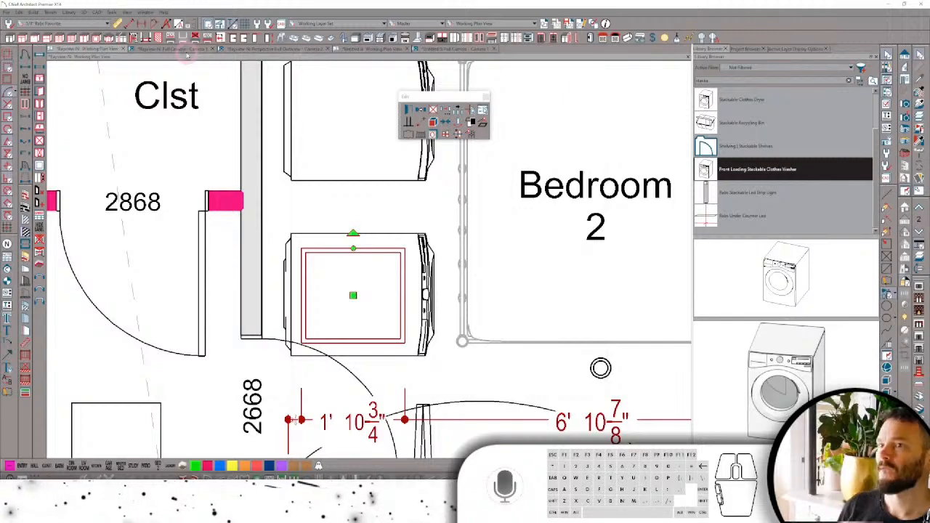
# Go to a blank area of the plan and make the CAD detail dimension defaults active.
pyautogui.scroll(-4, 393, 128)
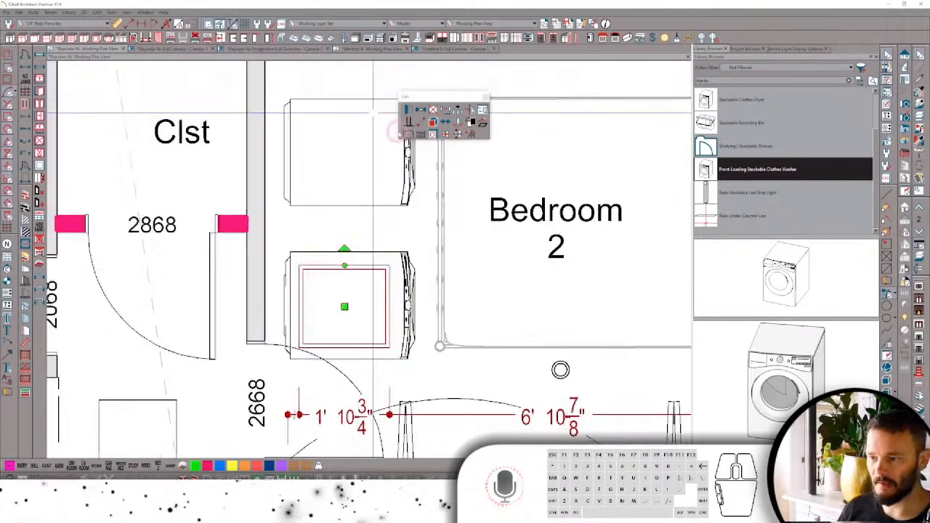
pyautogui.scroll(1, 430, 171)
pyautogui.scroll(5, 428, 180)
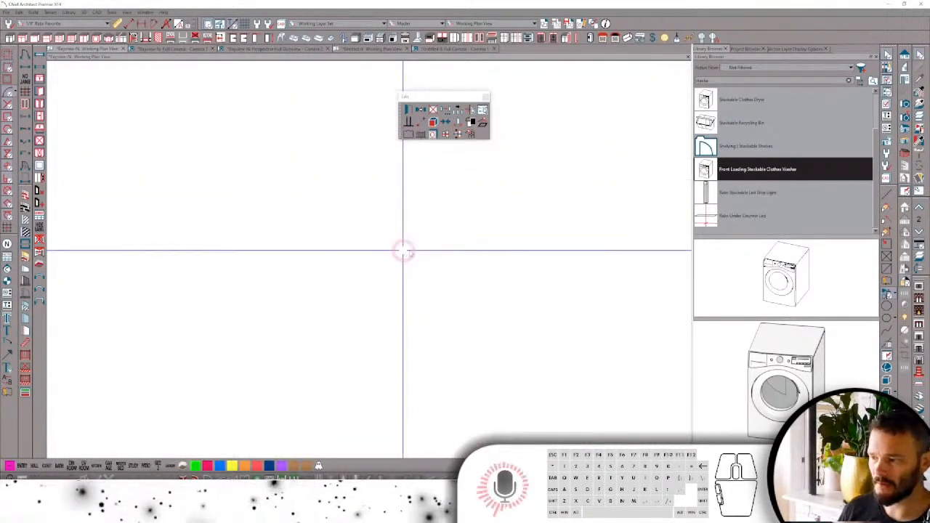
pyautogui.click(80, 23)
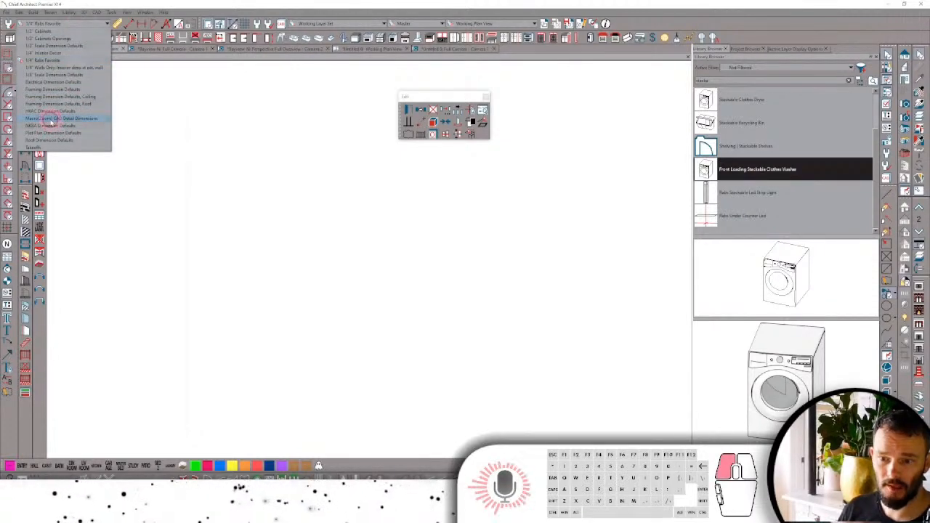
pyautogui.click(52, 119)
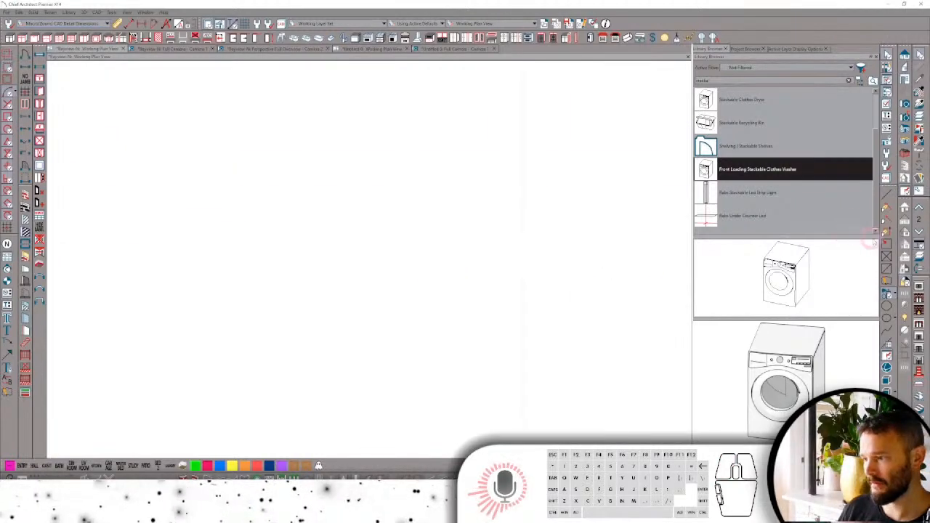
# Draw a CAD rectangle about 5 23/64" wide and 5 37/64" tall in the blank area and turn off the line weight display.
pyautogui.click(334, 257)
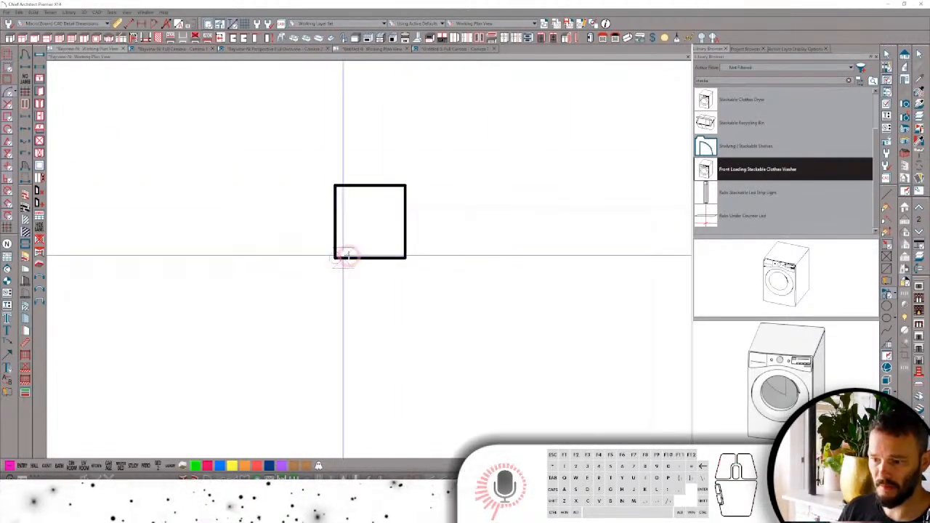
pyautogui.scroll(5, 367, 247)
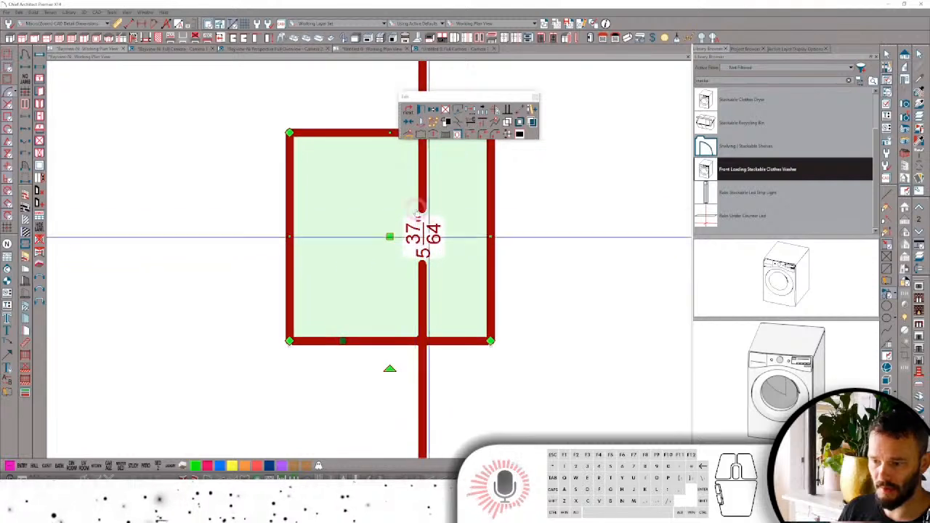
pyautogui.click(920, 244)
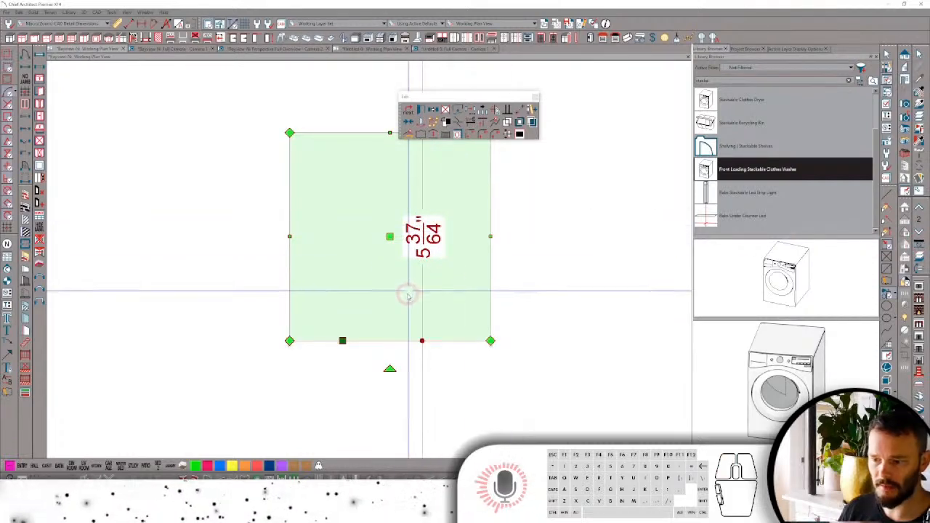
# Reduce the rectangle's height and set its width to 1/2".
pyautogui.scroll(1, 425, 244)
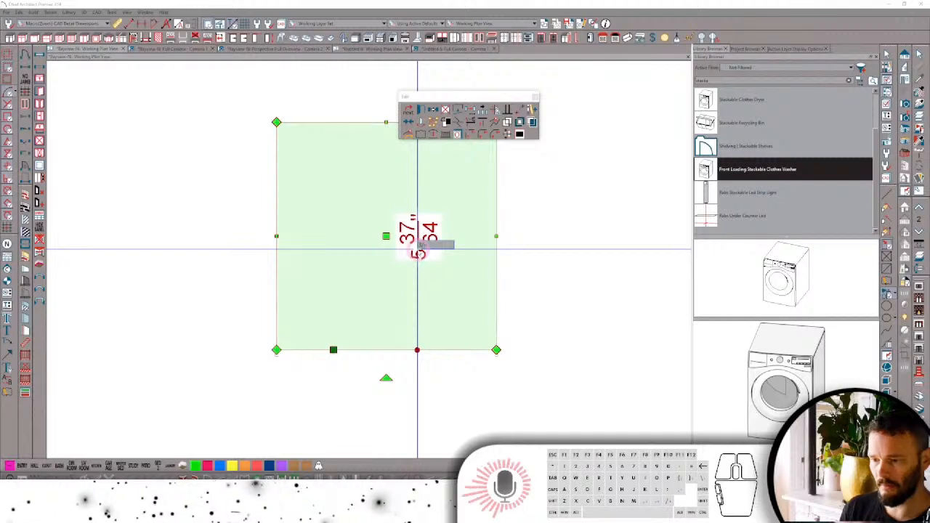
pyautogui.press('Return')
pyautogui.moveTo(438, 146); pyautogui.dragTo(383, 263, button='middle')
pyautogui.scroll(1, 384, 263)
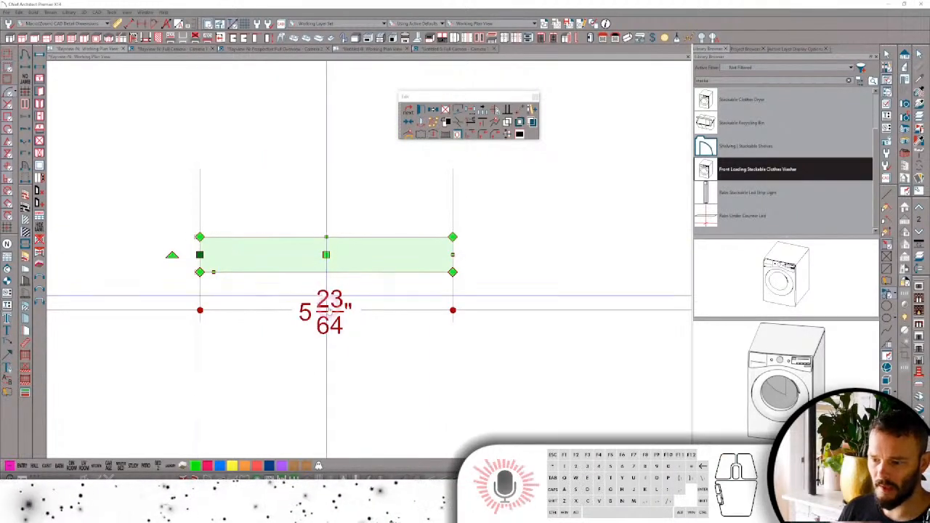
pyautogui.click(328, 308)
pyautogui.write('1/2')
pyautogui.press('Return')
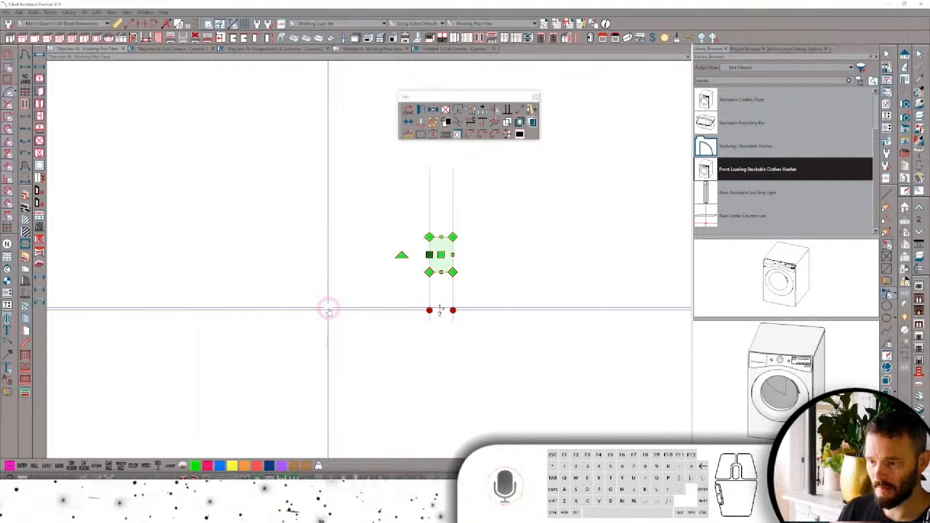
# Break the rectangle's right edge at two points, pull the middle segment inward into a C shape, and add the profile to the library as a molding.
pyautogui.scroll(3, 465, 278)
pyautogui.rightClick(446, 300)
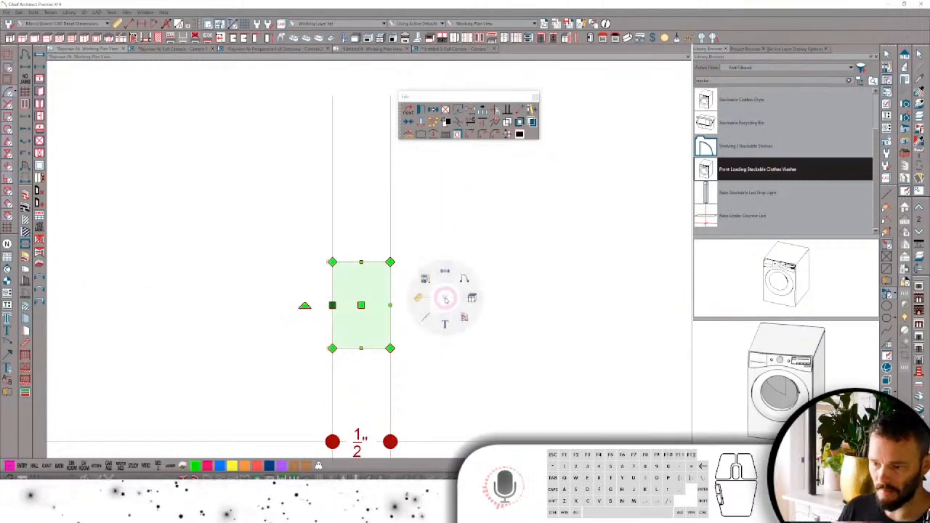
pyautogui.click(438, 308)
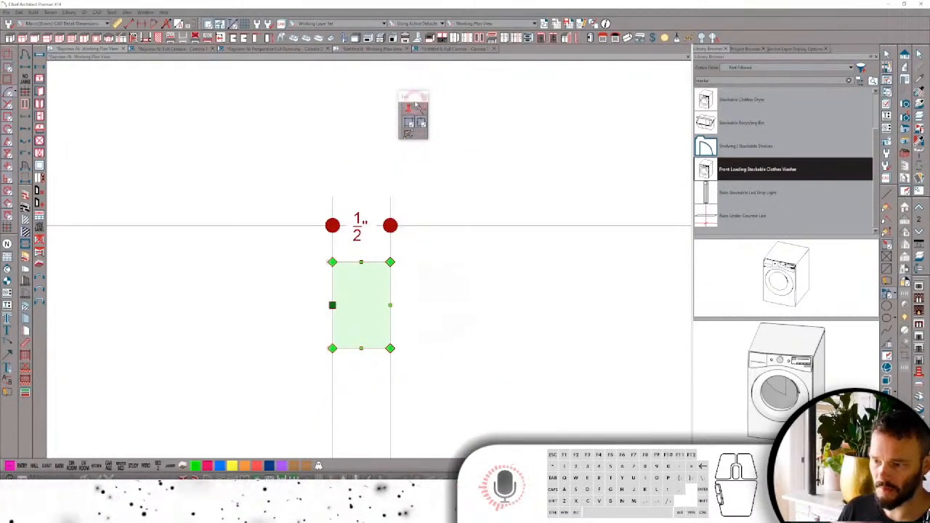
pyautogui.click(390, 330)
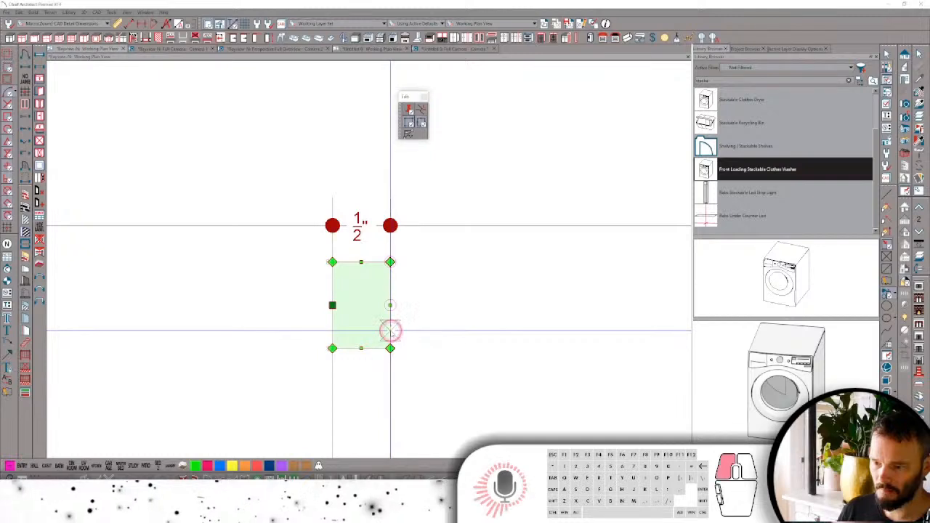
pyautogui.click(390, 281)
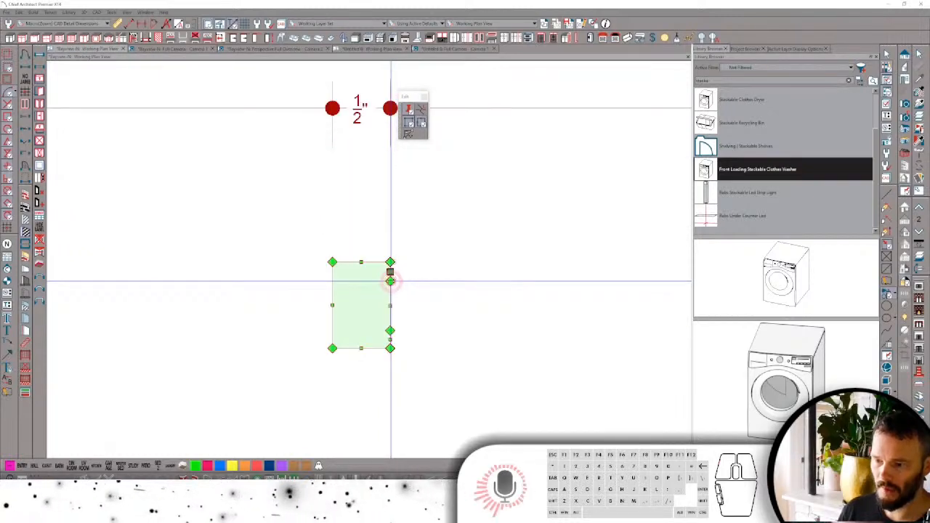
pyautogui.moveTo(391, 306); pyautogui.dragTo(351, 306)
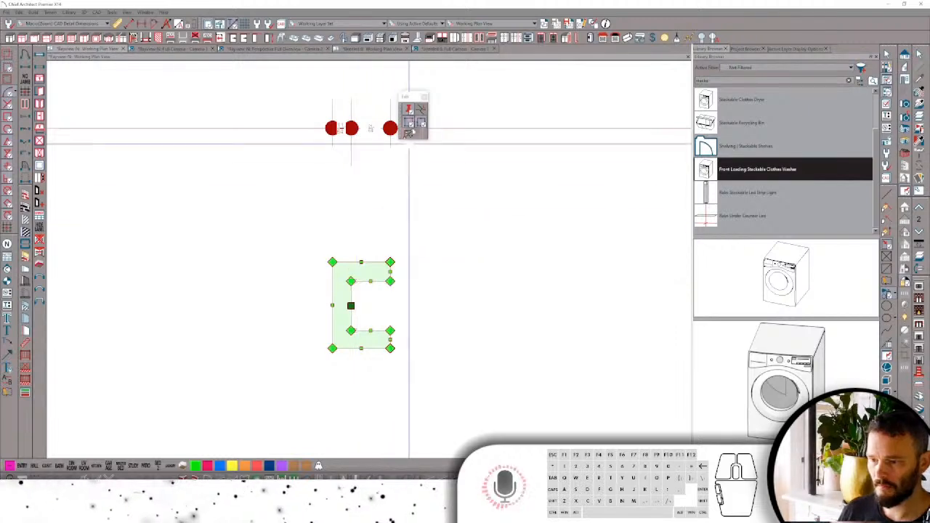
pyautogui.click(410, 110)
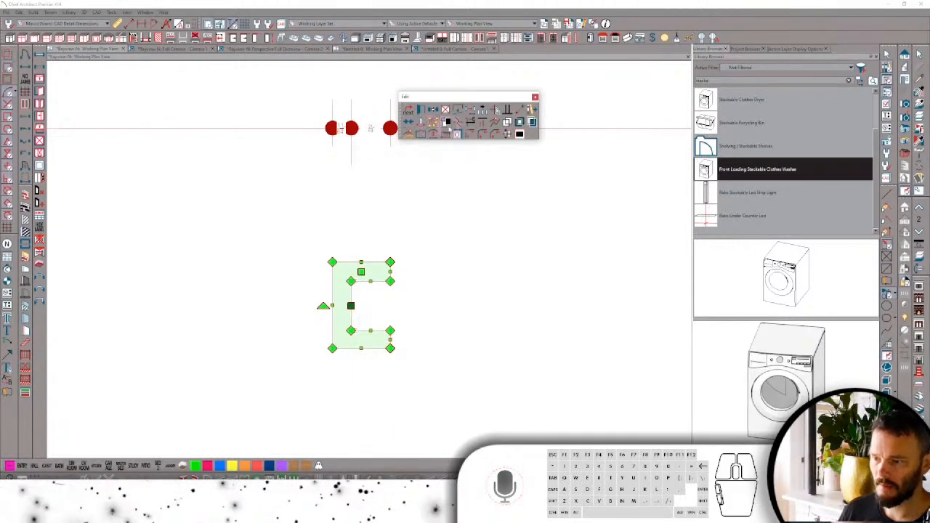
pyautogui.click(531, 110)
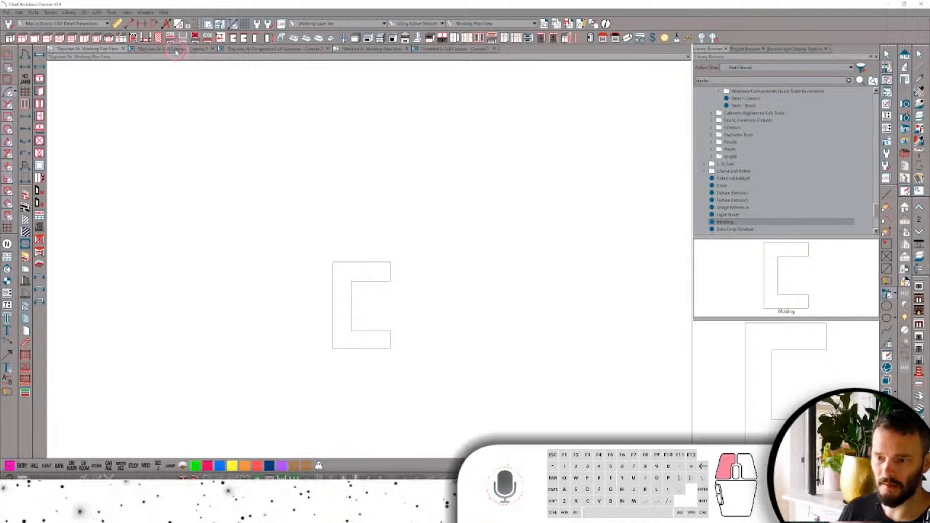
# Look inside the house in the perspective full overview to locate the rectangular molding frame.
pyautogui.click(180, 48)
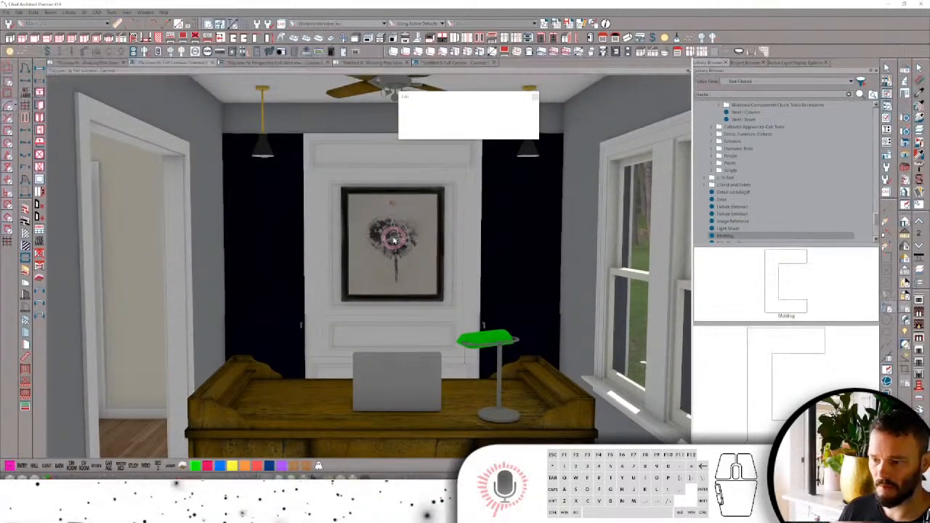
pyautogui.click(285, 48)
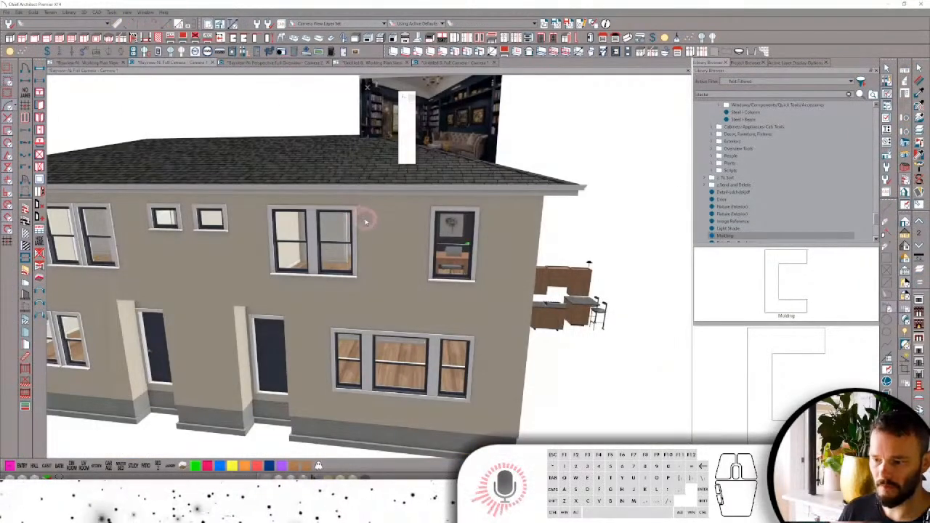
pyautogui.scroll(1, 365, 219)
pyautogui.scroll(10, 365, 218)
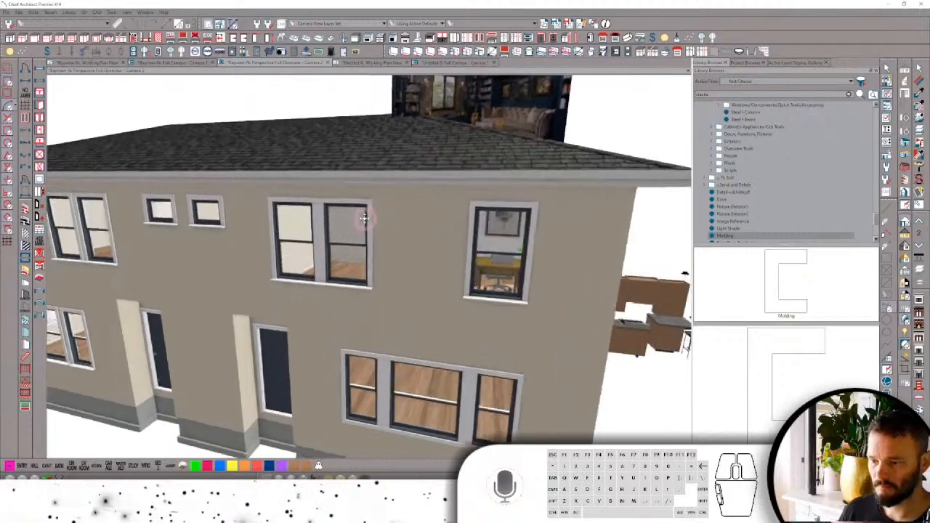
pyautogui.scroll(10, 367, 222)
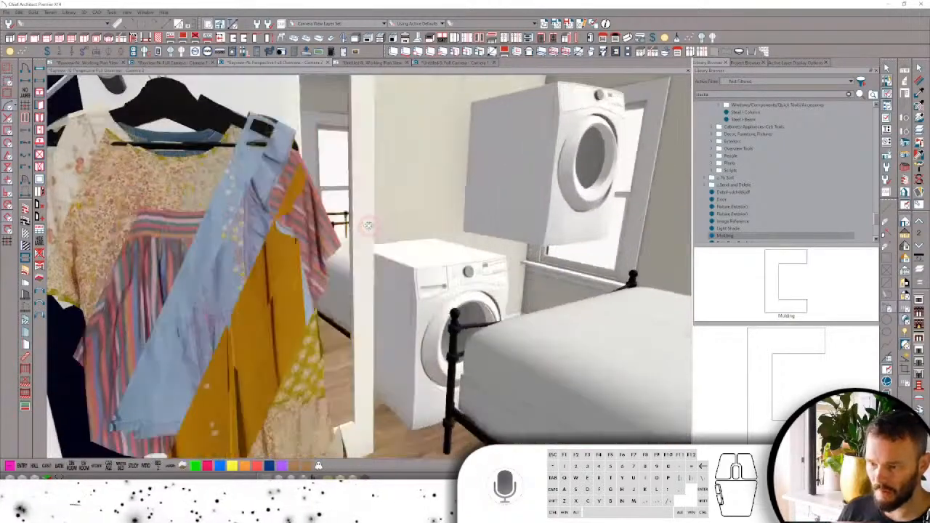
pyautogui.scroll(10, 472, 298)
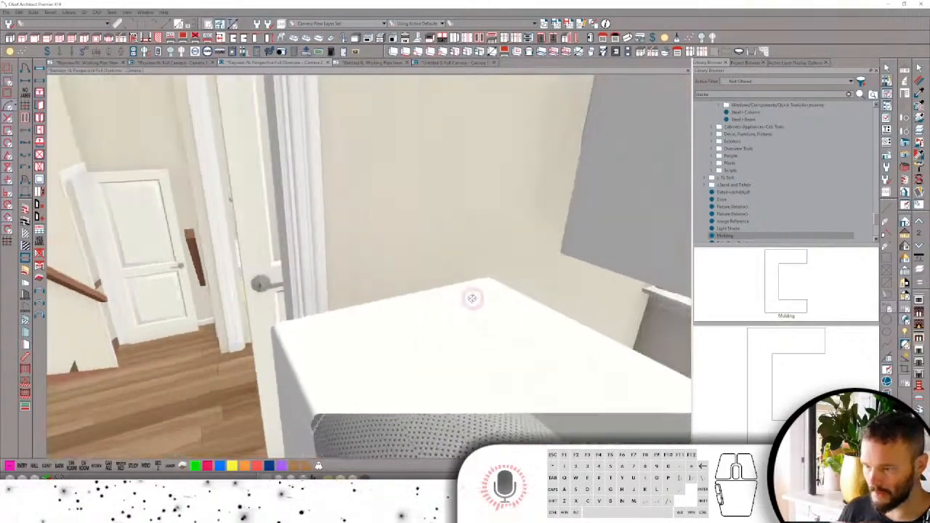
pyautogui.scroll(10, 477, 303)
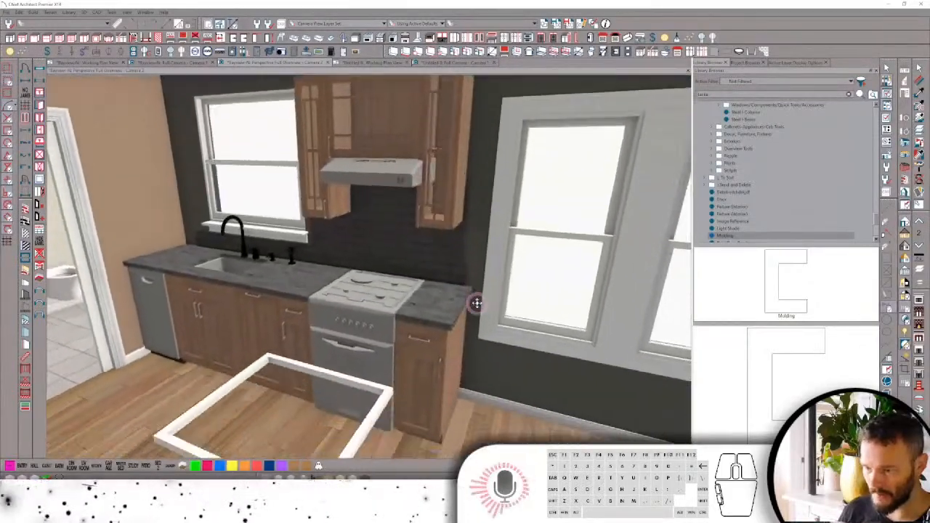
# Check the molding profile settings of the white frame in the kitchen without changing them, and return to the working floor plan.
pyautogui.moveTo(477, 303); pyautogui.dragTo(439, 338, button='middle')
pyautogui.press('space')
pyautogui.click(420, 359)
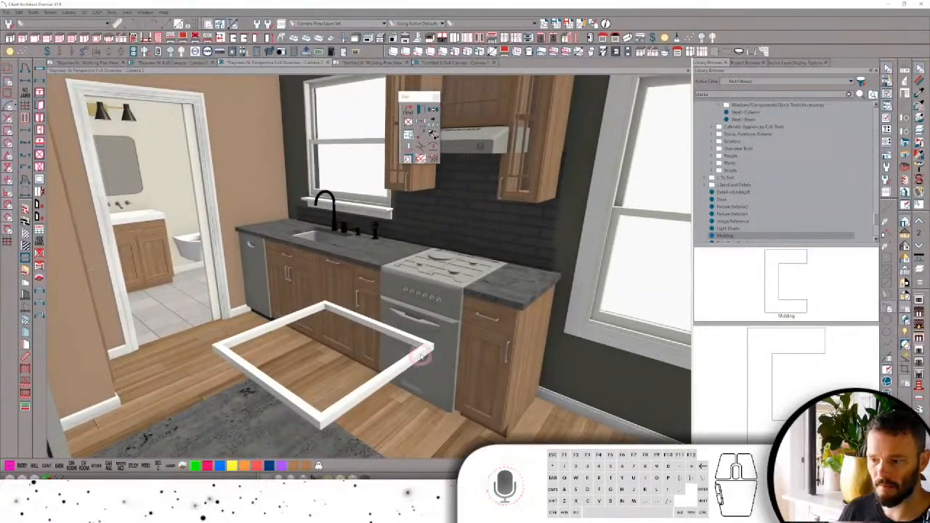
pyautogui.click(421, 109)
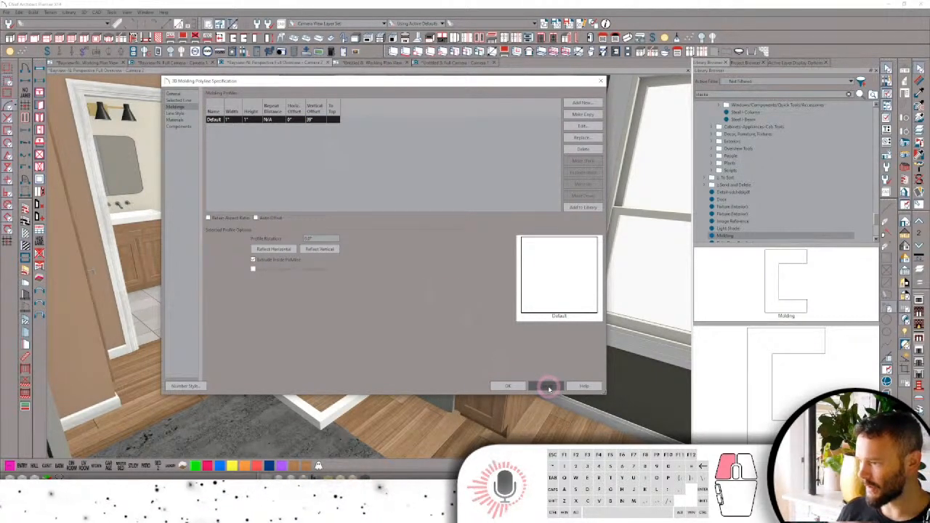
pyautogui.click(548, 387)
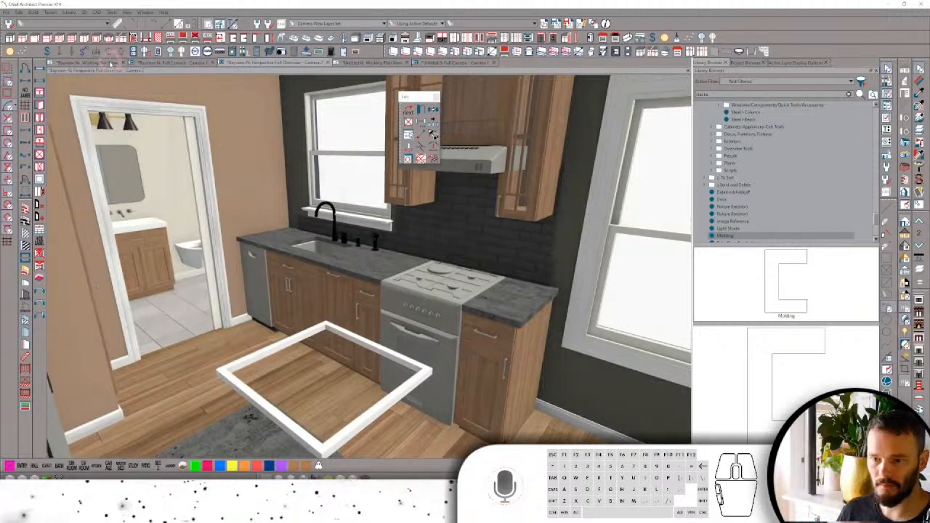
pyautogui.click(109, 63)
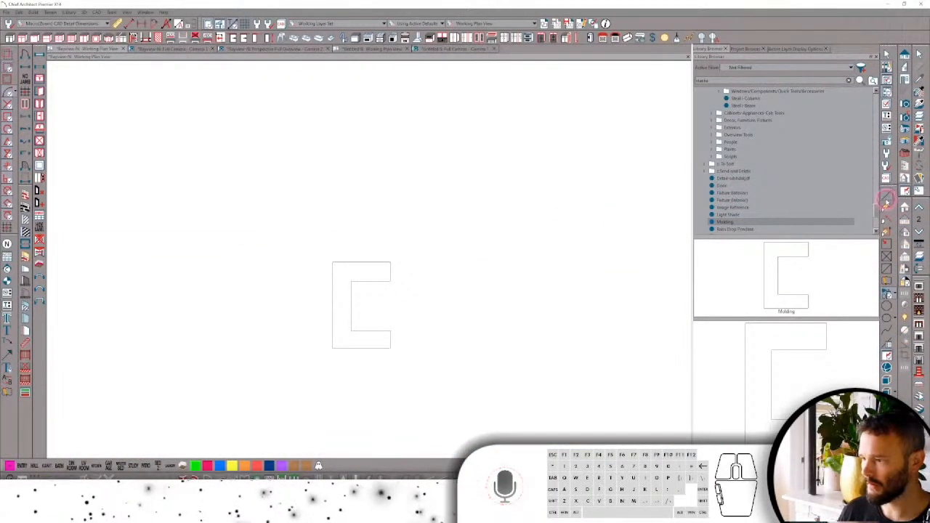
pyautogui.scroll(-1, 667, 191)
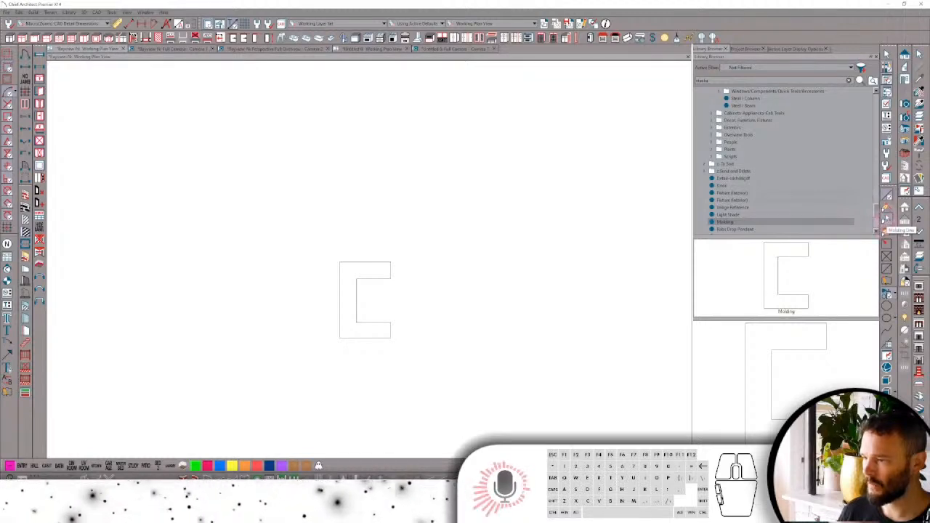
pyautogui.click(886, 210)
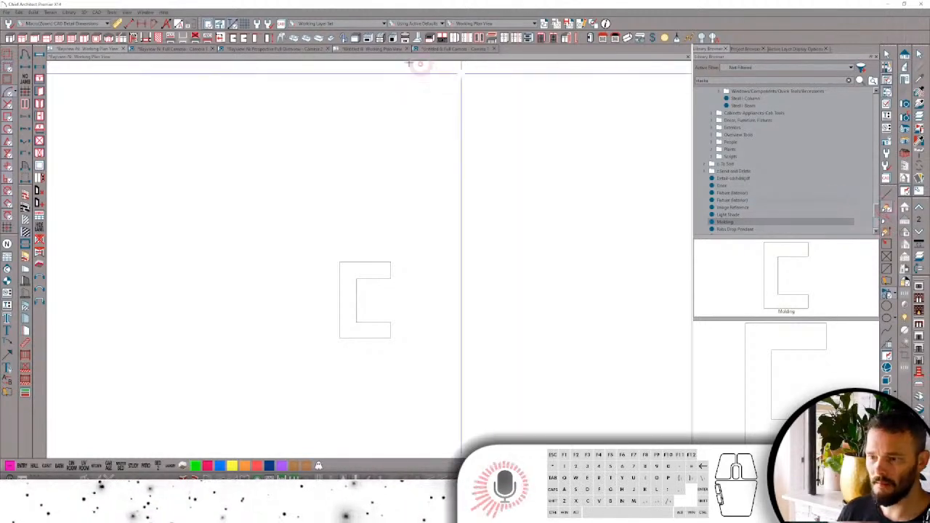
pyautogui.scroll(-12, 347, 204)
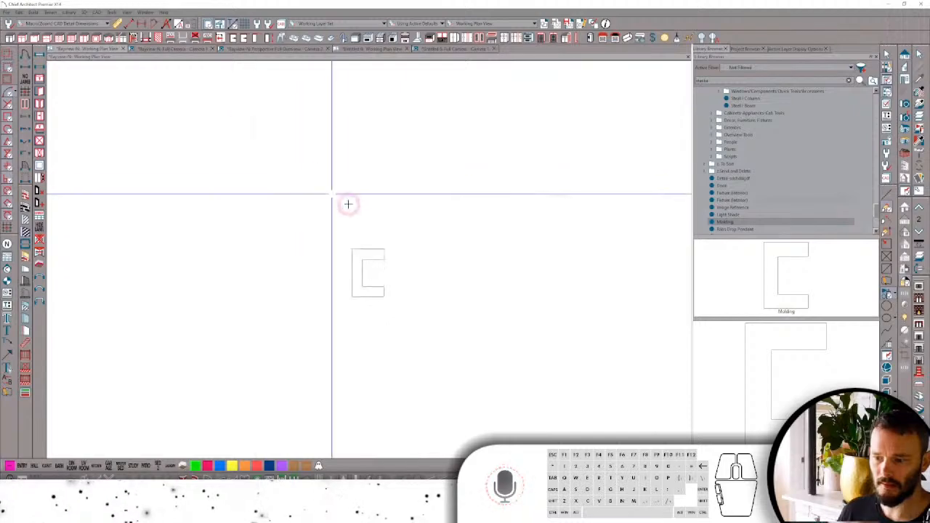
pyautogui.scroll(2, 349, 276)
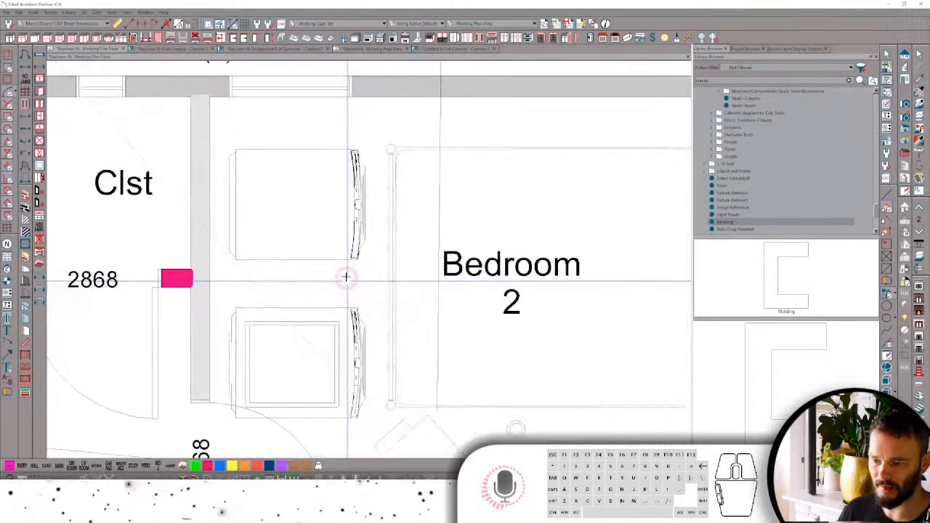
pyautogui.moveTo(345, 272)
pyautogui.mouseDown()
pyautogui.moveTo(295, 295)
pyautogui.moveTo(265, 276)
pyautogui.mouseUp()
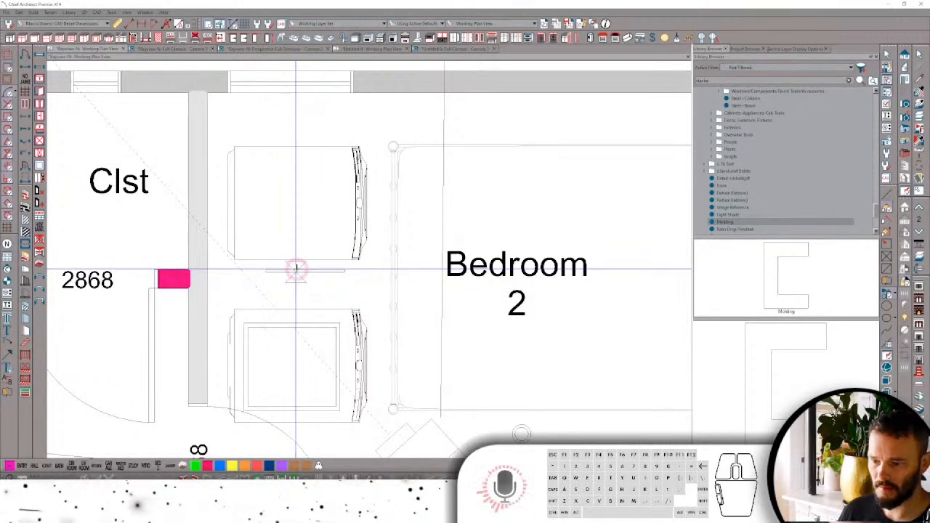
pyautogui.doubleClick(297, 270)
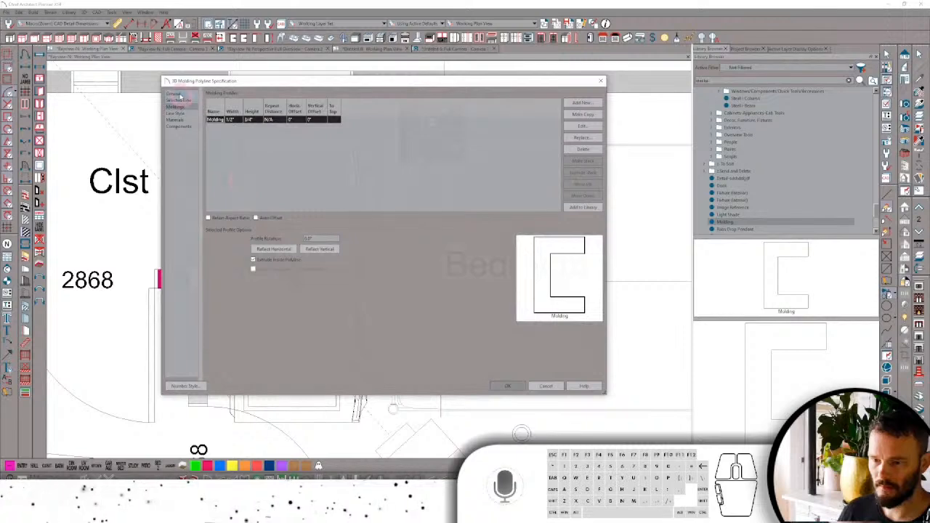
pyautogui.click(175, 94)
pyautogui.click(537, 384)
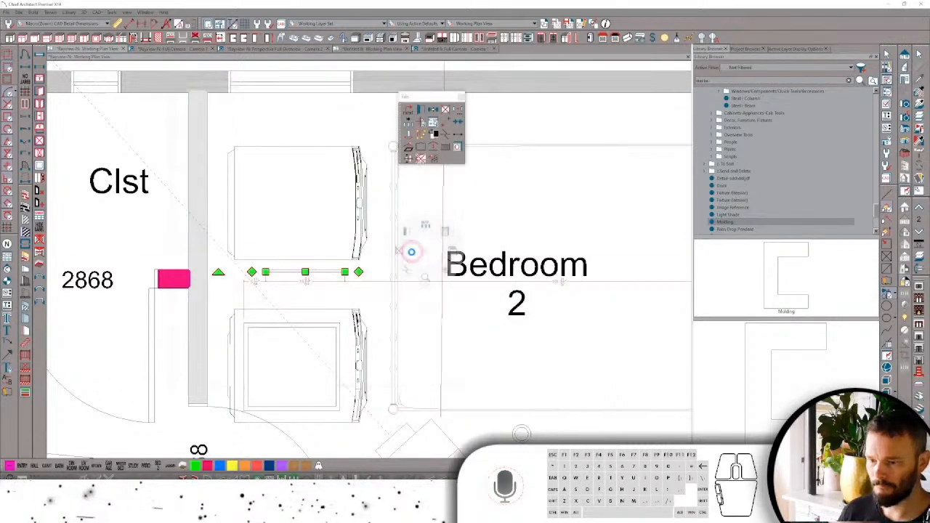
pyautogui.press('Delete')
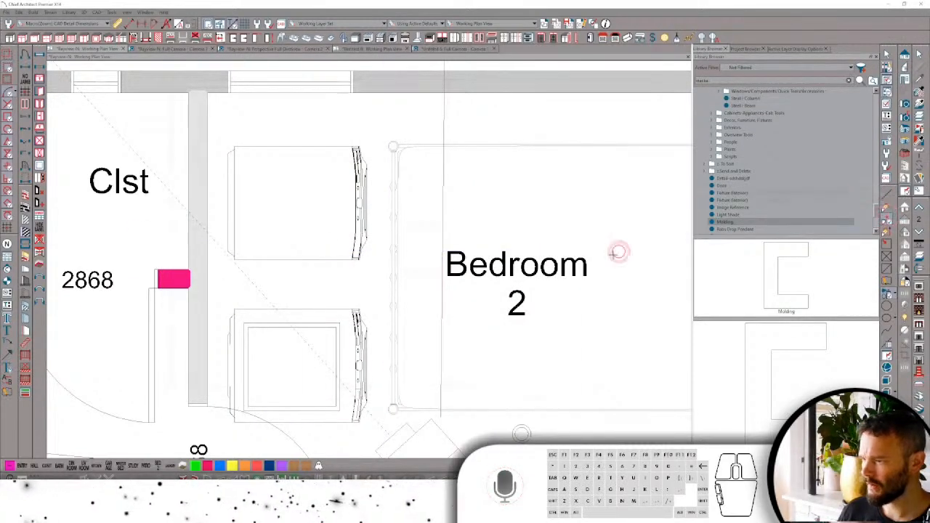
# Draw a short straight molding polyline between the two appliances, check its specification, and move it onto the washer beside the closet door.
pyautogui.moveTo(342, 283); pyautogui.dragTo(264, 282)
pyautogui.click(304, 281)
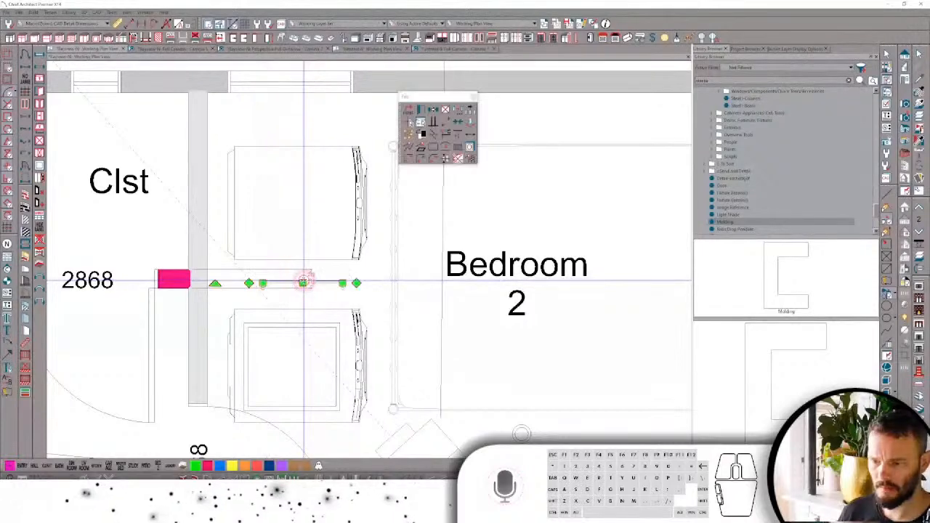
pyautogui.doubleClick(303, 281)
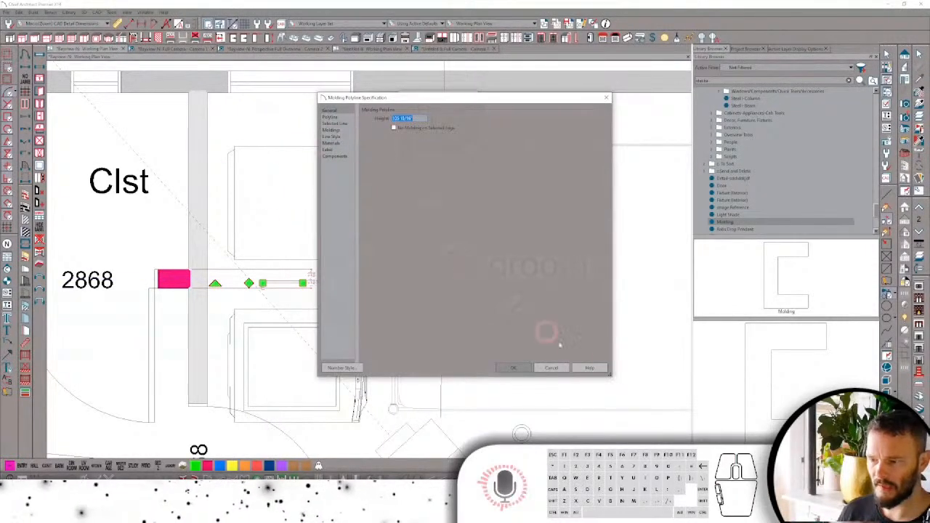
pyautogui.click(565, 368)
pyautogui.scroll(5, 349, 276)
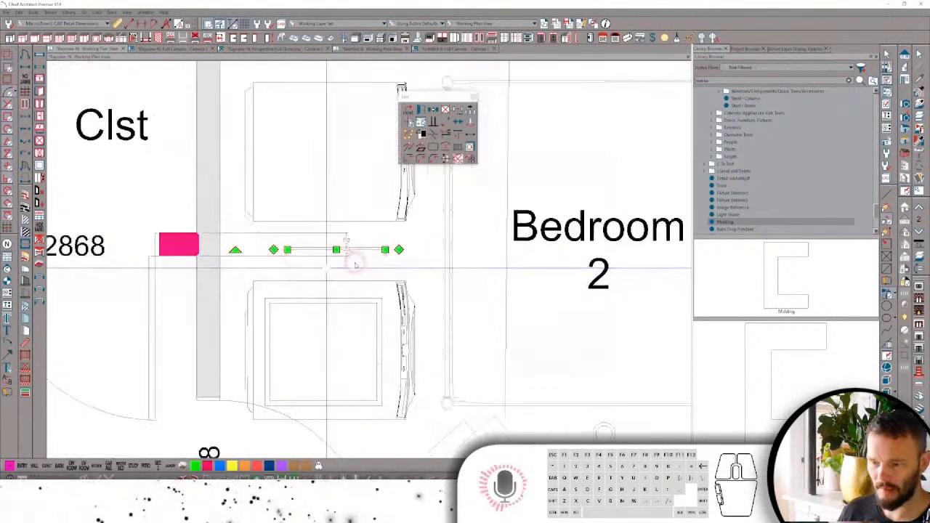
pyautogui.moveTo(342, 234); pyautogui.dragTo(317, 298)
# Delete the old rectangular frame together with the trial molding line on the washer.
pyautogui.click(391, 325)
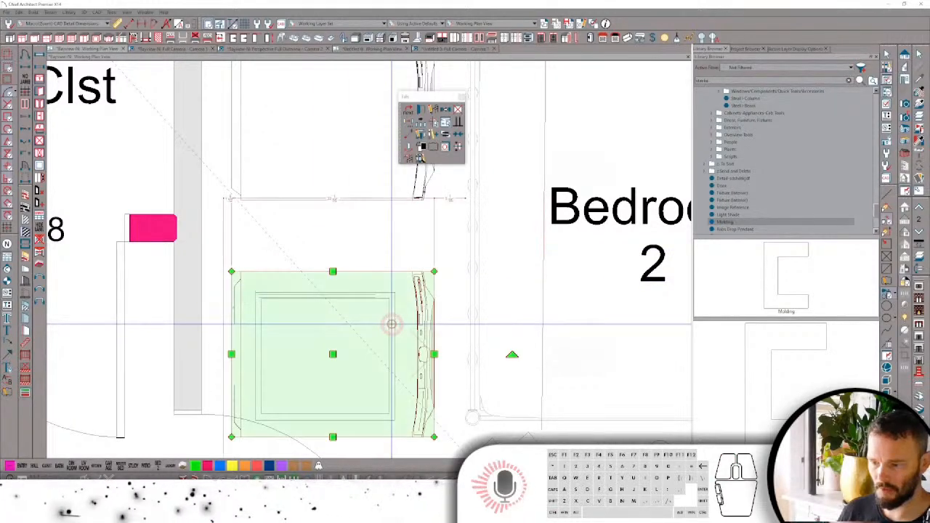
pyautogui.press('space')
pyautogui.click(391, 325)
pyautogui.moveTo(400, 287); pyautogui.dragTo(251, 429)
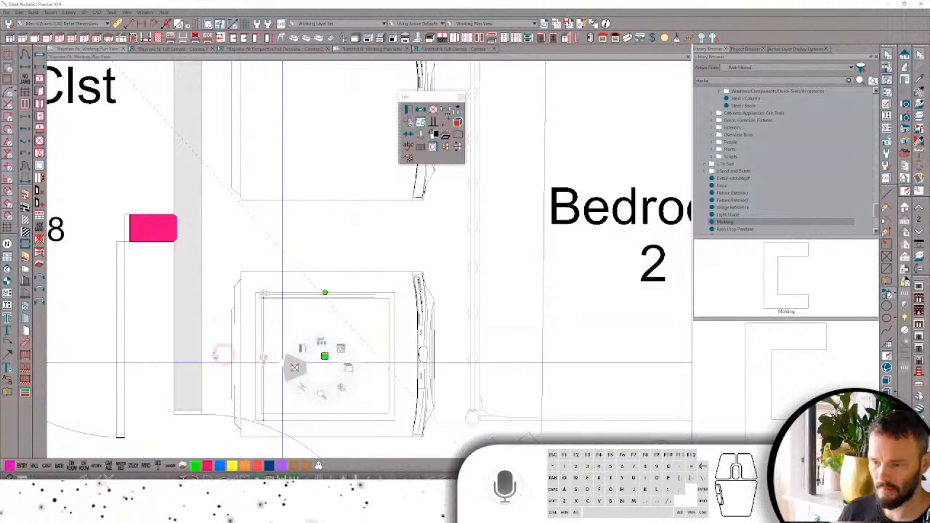
pyautogui.press('Delete')
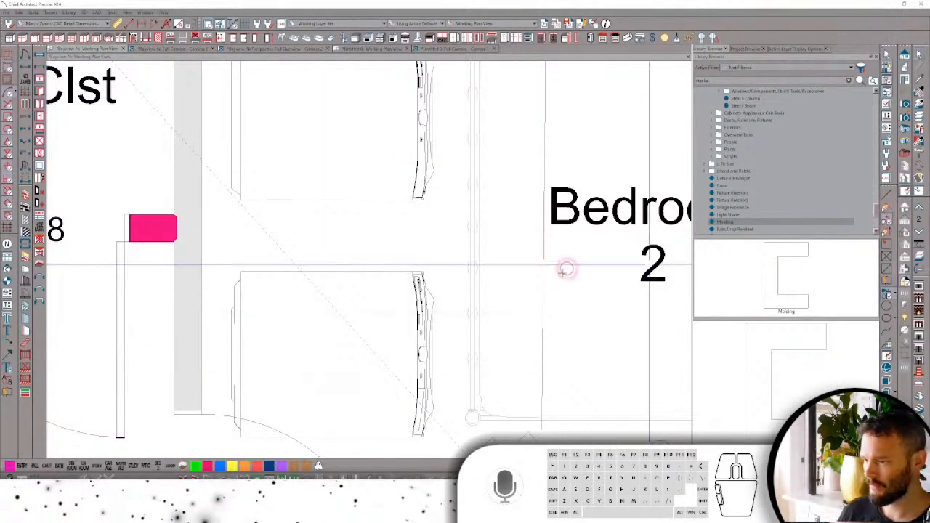
# Draw a closed rectangular molding polyline over the washer in the floor plan and enter its height.
pyautogui.moveTo(393, 293); pyautogui.dragTo(260, 290, button='right')
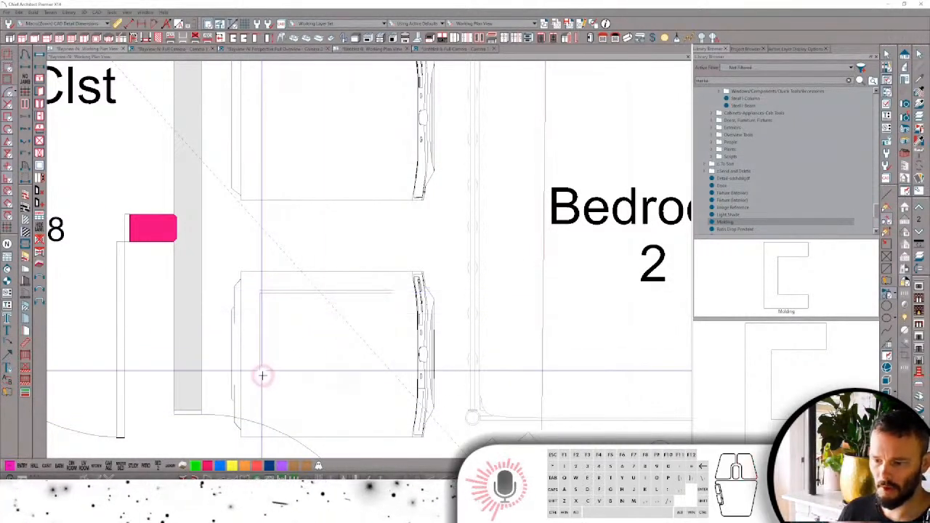
pyautogui.rightClick(258, 420)
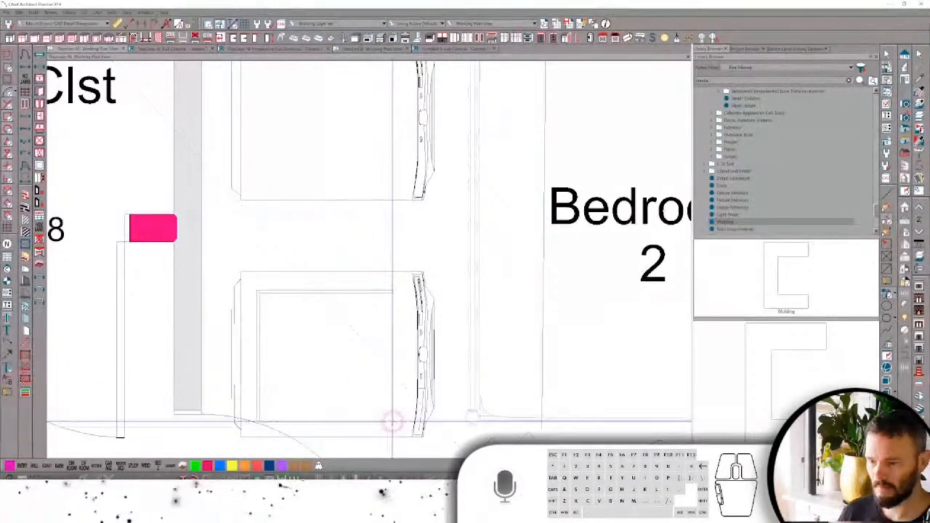
pyautogui.rightClick(391, 420)
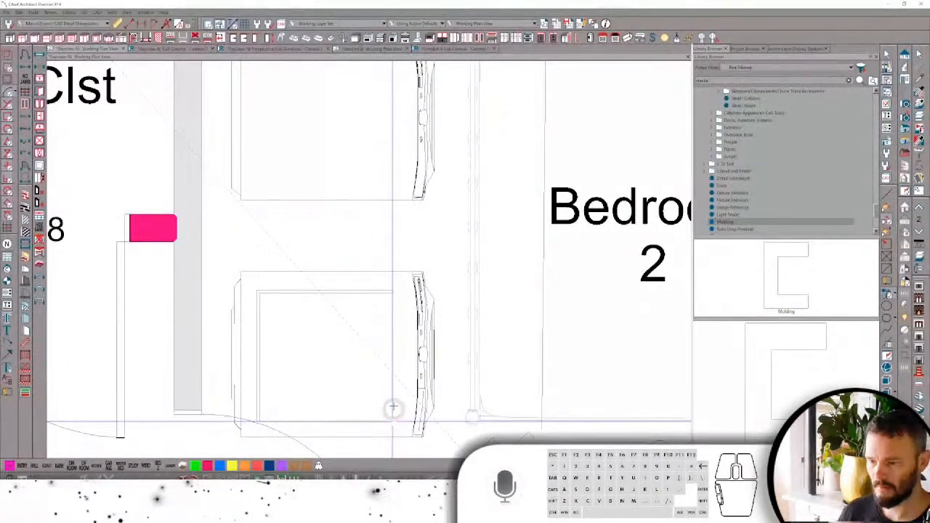
pyautogui.rightClick(393, 293)
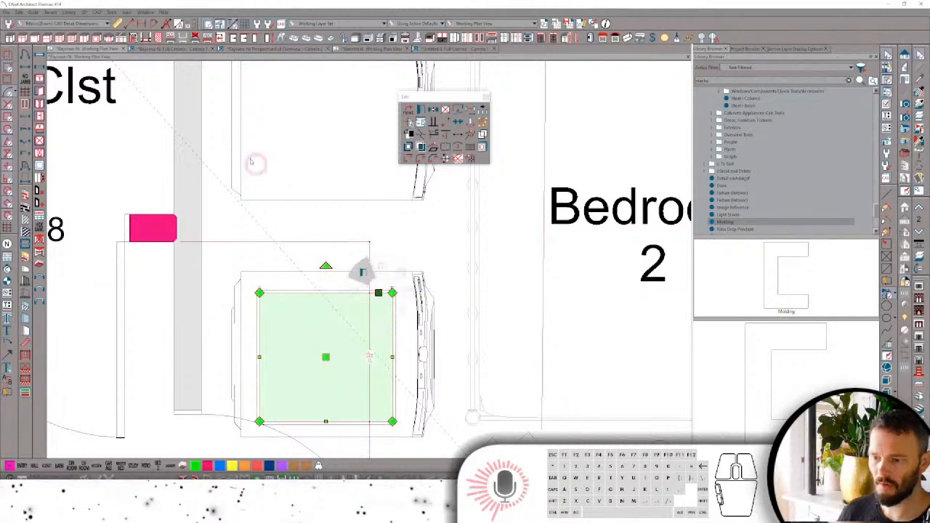
pyautogui.hotkey('ctrl', 'e')
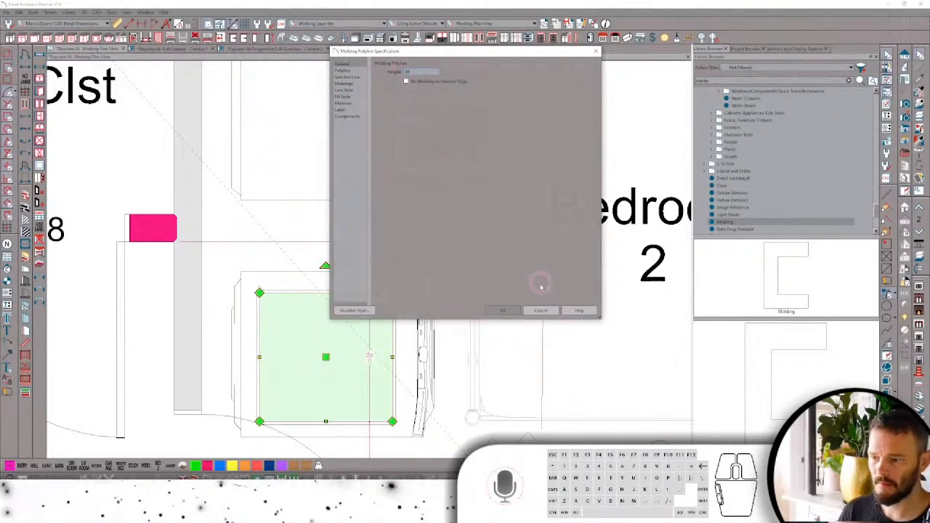
pyautogui.click(518, 312)
# Locate the new molding frame in the perspective full overview and check its specification without changing it.
pyautogui.hotkey('ctrl', 'Tab')
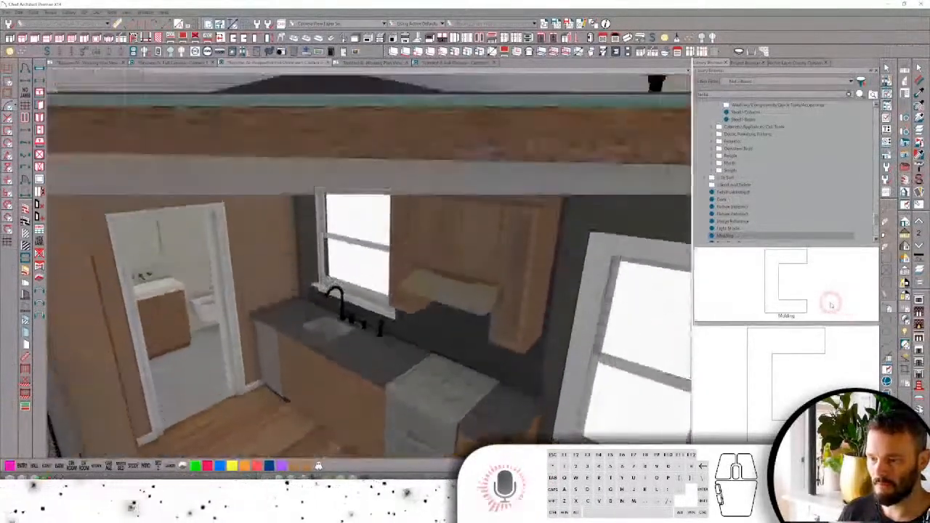
pyautogui.hotkey('ctrl', 'Tab')
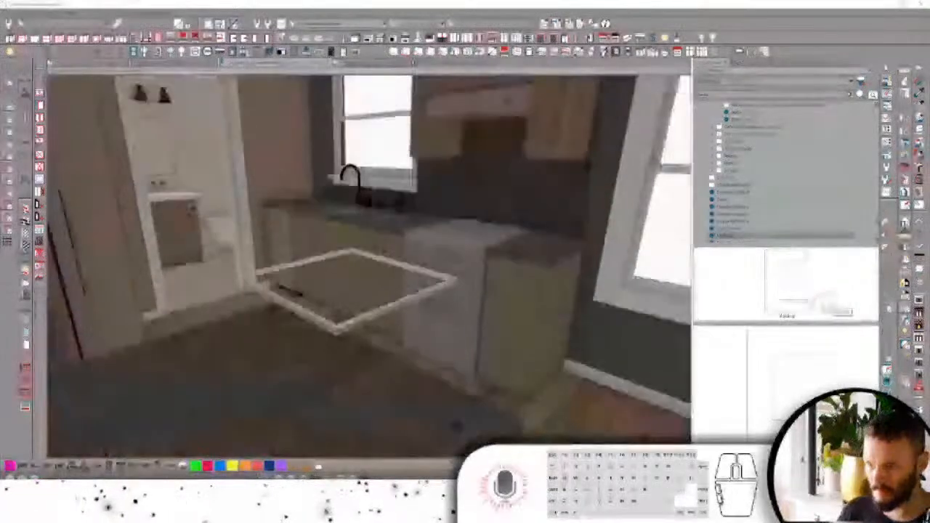
pyautogui.moveTo(650, 243); pyautogui.dragTo(488, 284)
pyautogui.scroll(-3, 482, 251)
pyautogui.click(453, 259)
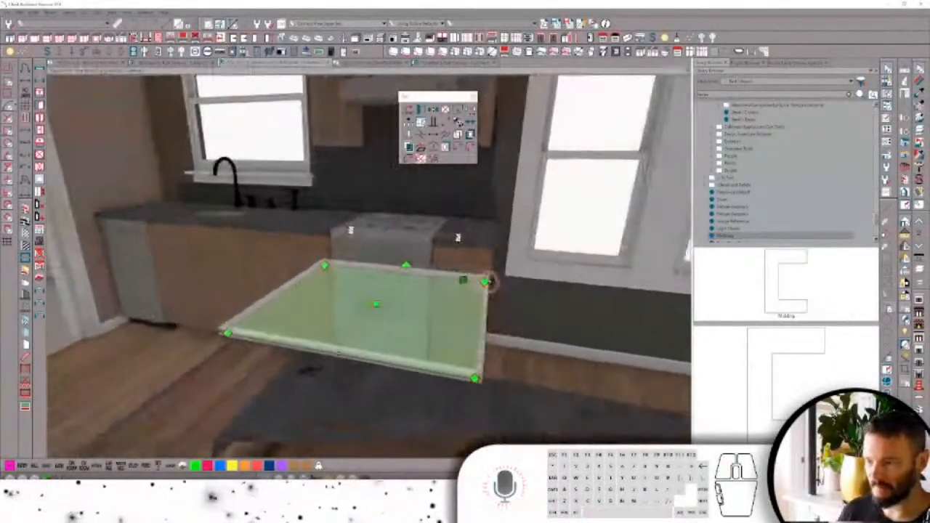
pyautogui.doubleClick(450, 272)
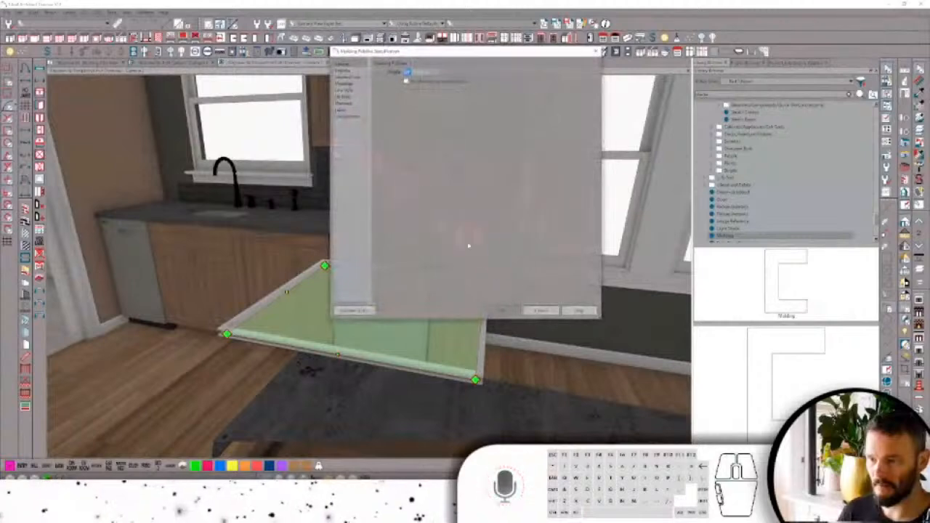
pyautogui.click(548, 311)
# Set the washer's elevation reference to Absolute, copy its elevation at top, and use that value as the molding frame's height.
pyautogui.moveTo(548, 311); pyautogui.dragTo(453, 279, button='middle')
pyautogui.click(311, 256)
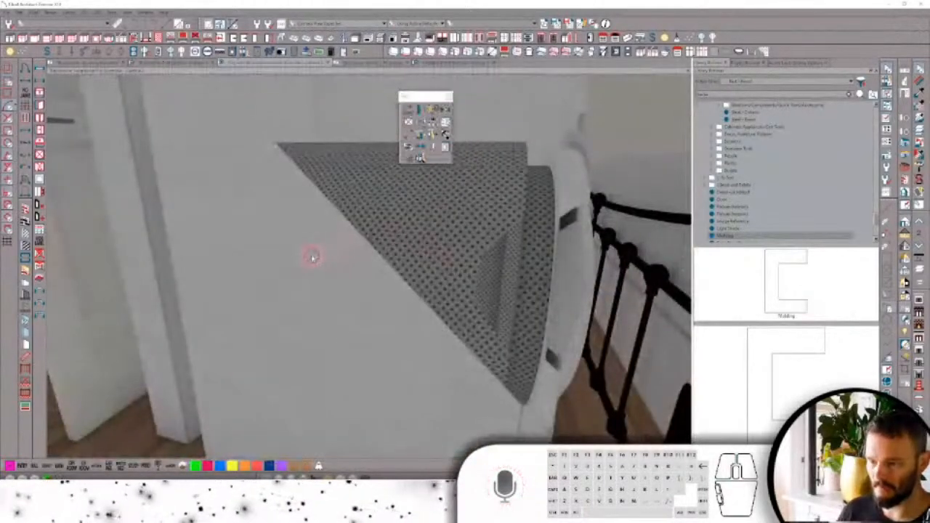
pyautogui.doubleClick(343, 339)
pyautogui.click(372, 104)
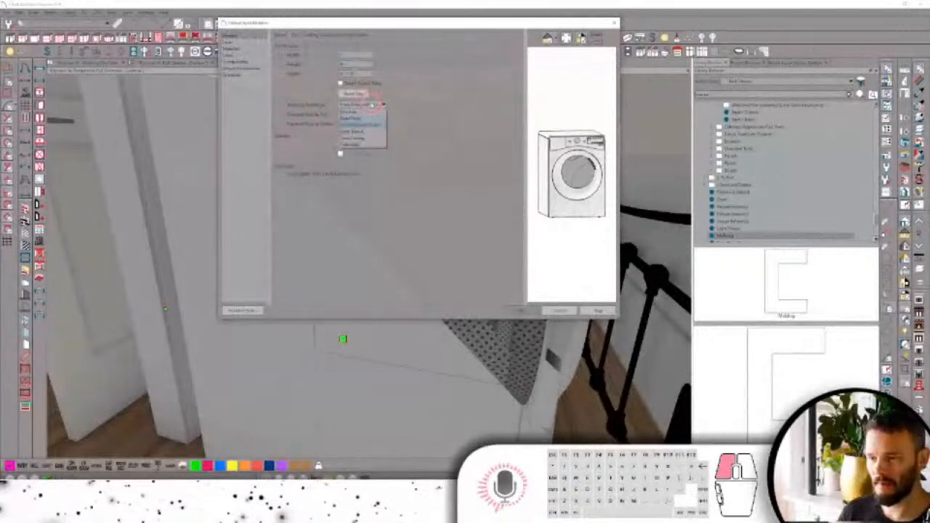
pyautogui.click(354, 112)
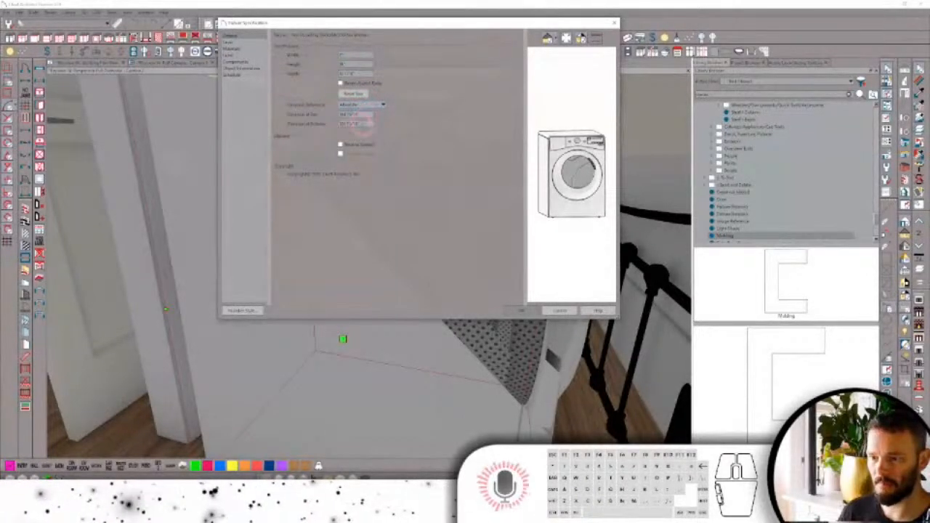
pyautogui.click(350, 114)
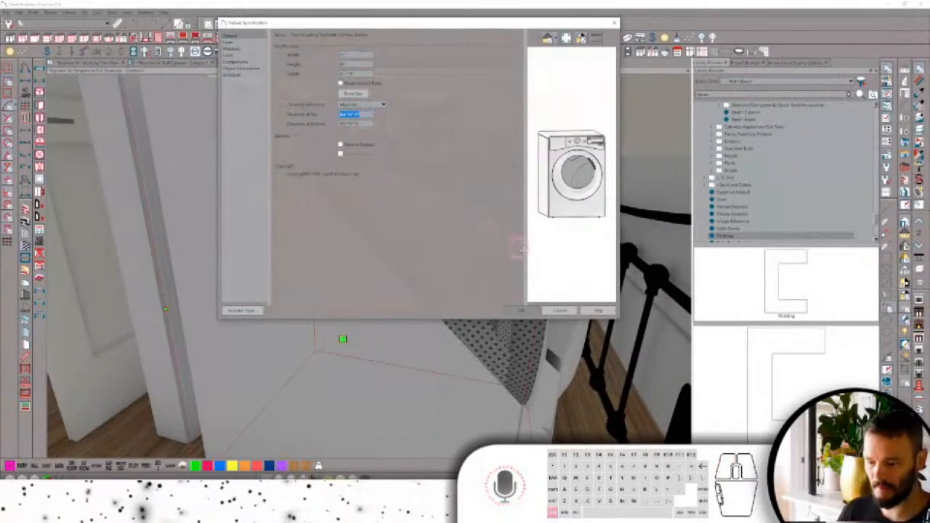
pyautogui.click(529, 312)
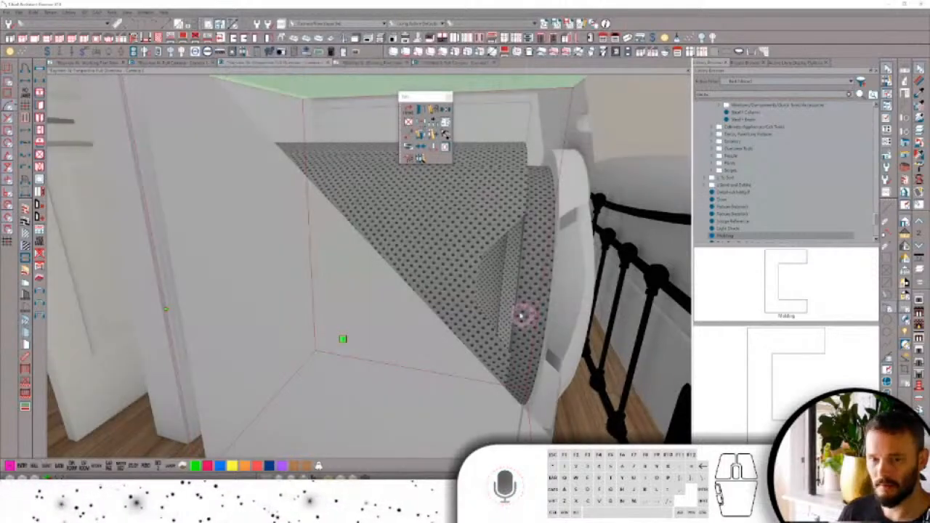
pyautogui.moveTo(521, 315); pyautogui.dragTo(387, 409)
pyautogui.doubleClick(335, 439)
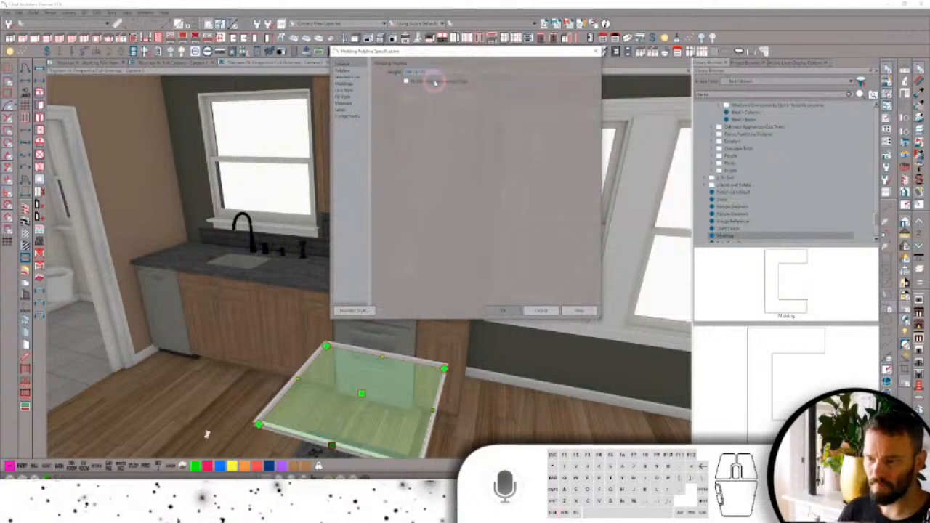
# Apply a black material to the molding frame on top of the washer.
pyautogui.moveTo(560, 150); pyautogui.dragTo(538, 198)
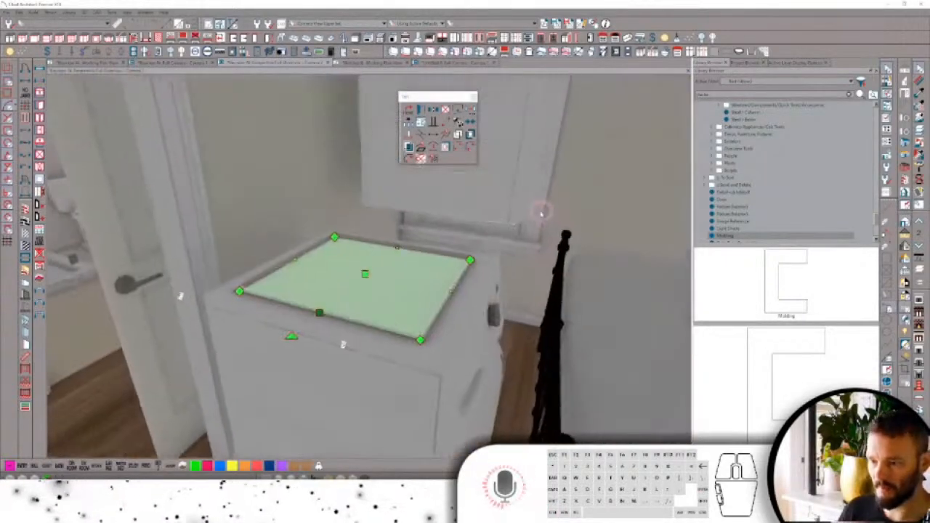
pyautogui.moveTo(540, 208); pyautogui.dragTo(600, 231)
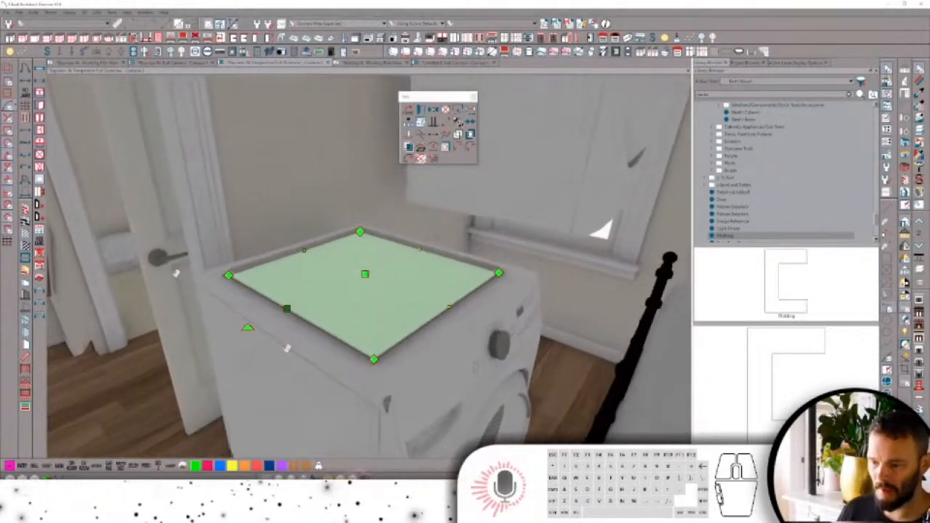
pyautogui.click(402, 358)
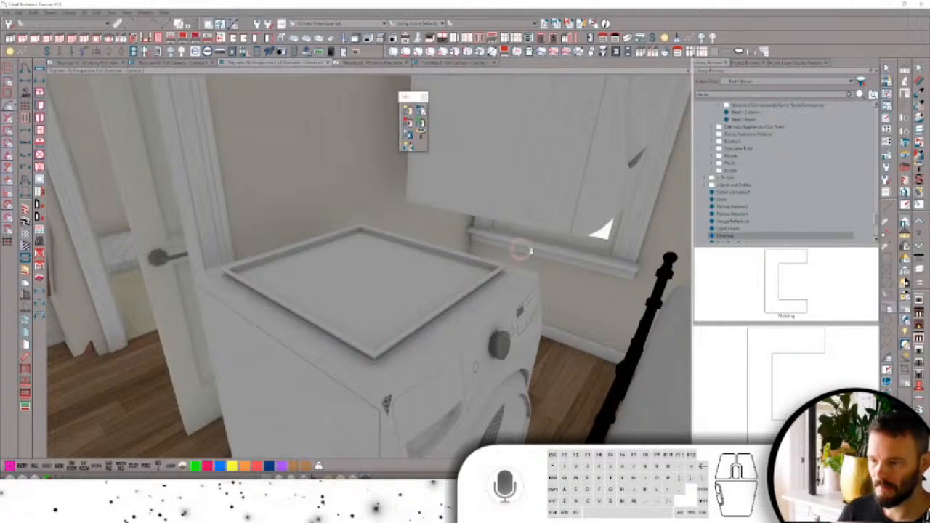
pyautogui.moveTo(522, 250); pyautogui.dragTo(572, 218)
# Move the raised upper appliance over the washer so that it rests on the black molding frame.
pyautogui.click(587, 214)
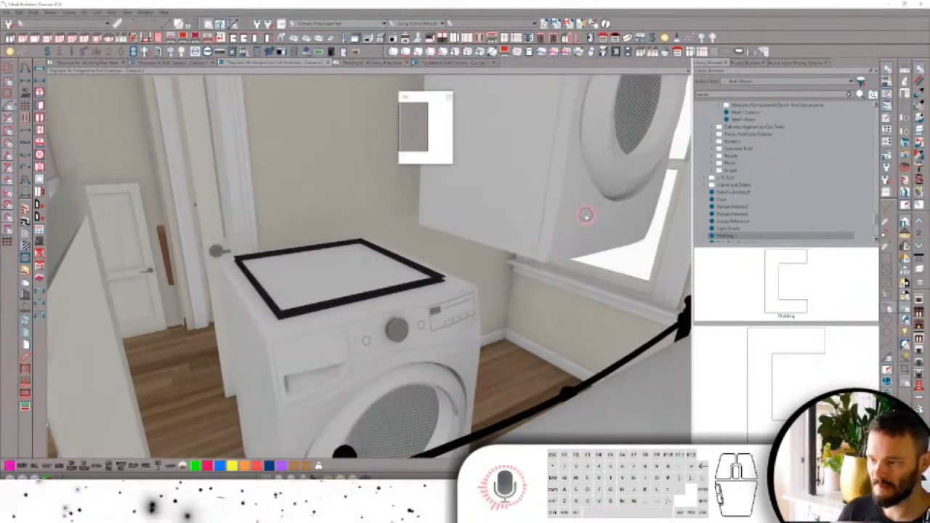
pyautogui.click(337, 323)
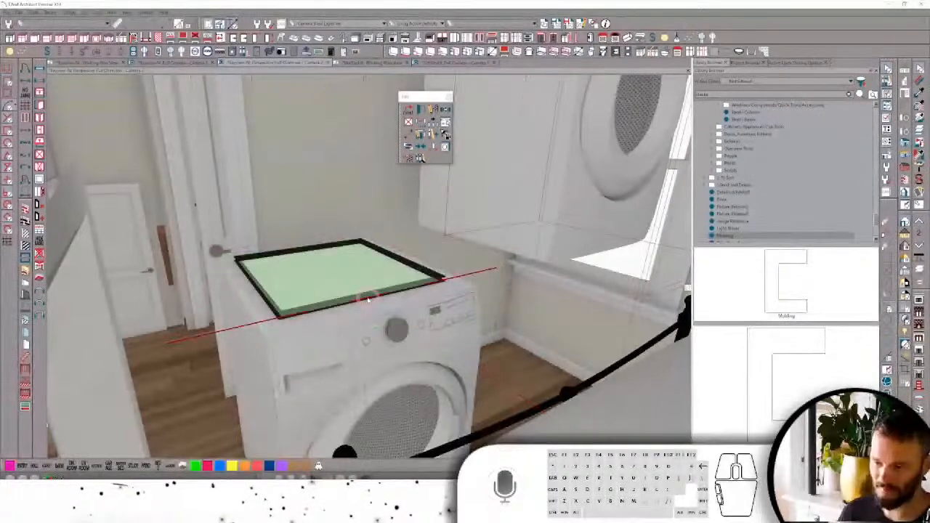
pyautogui.click(371, 305)
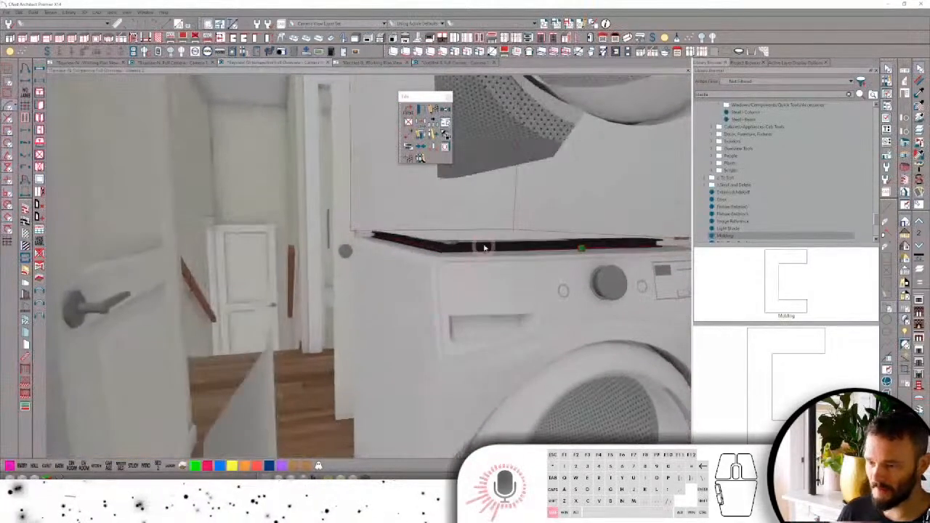
pyautogui.click(487, 246)
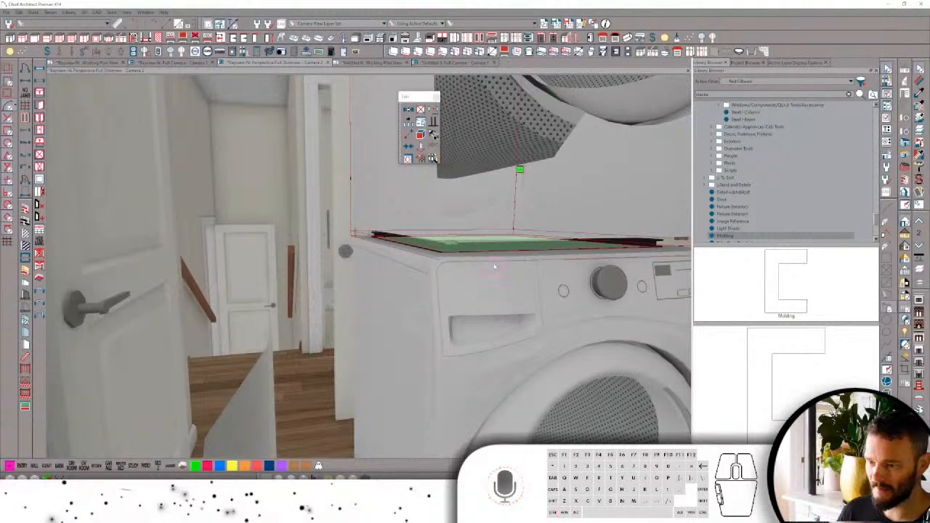
pyautogui.click(491, 232)
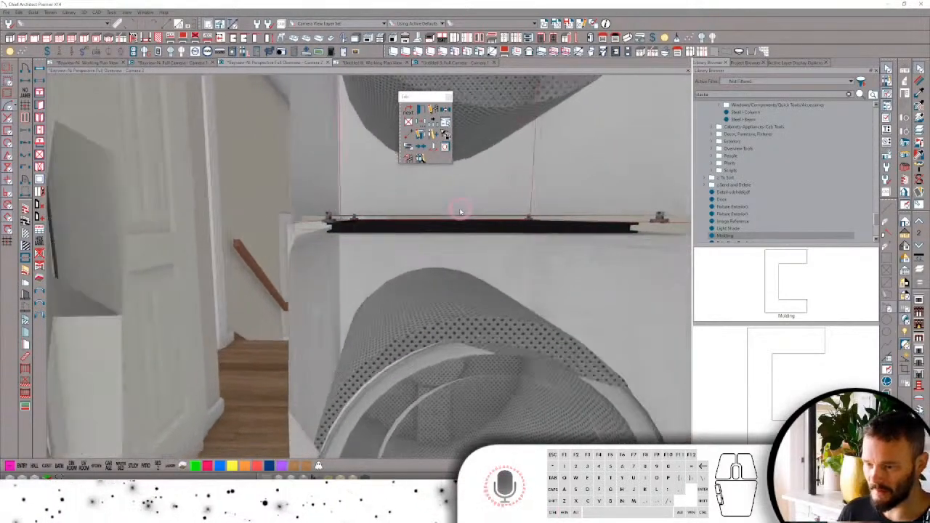
pyautogui.scroll(-6, 460, 211)
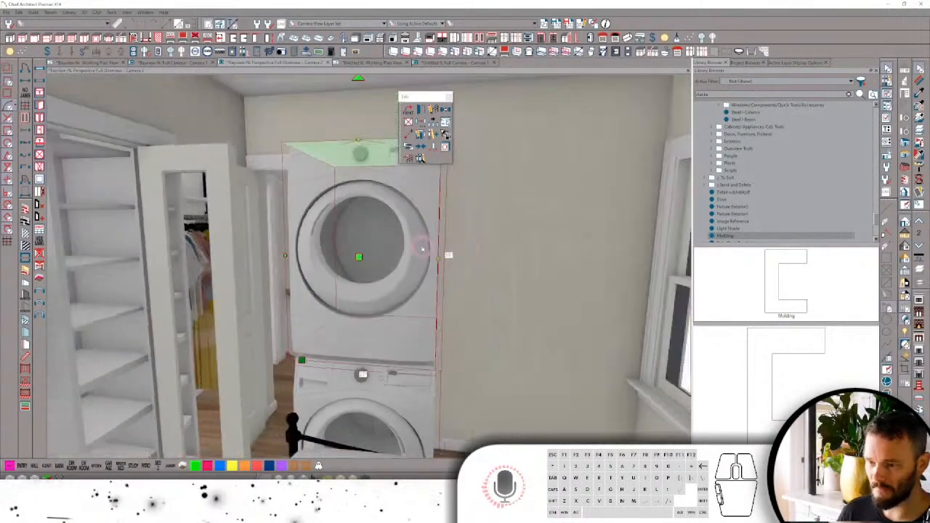
pyautogui.scroll(-1, 422, 249)
pyautogui.moveTo(367, 266); pyautogui.dragTo(367, 317)
pyautogui.press('Tab')
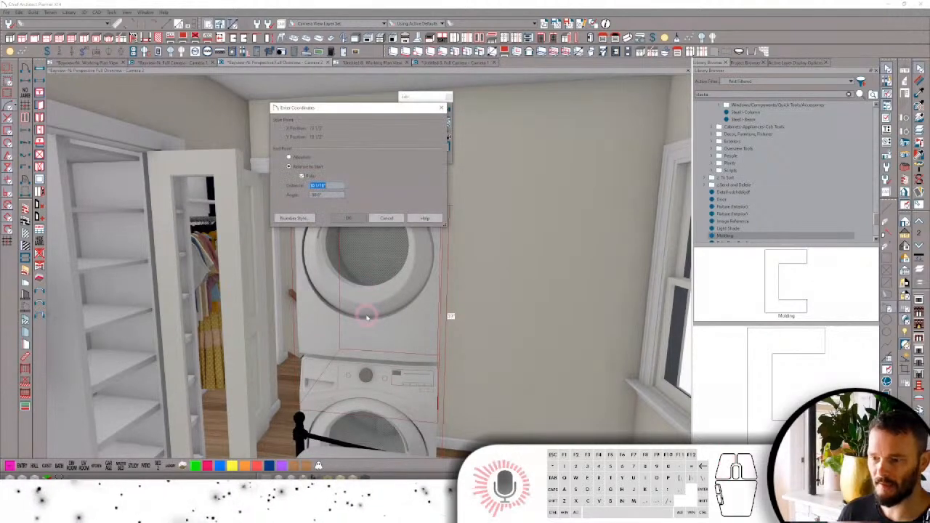
pyautogui.press('Escape')
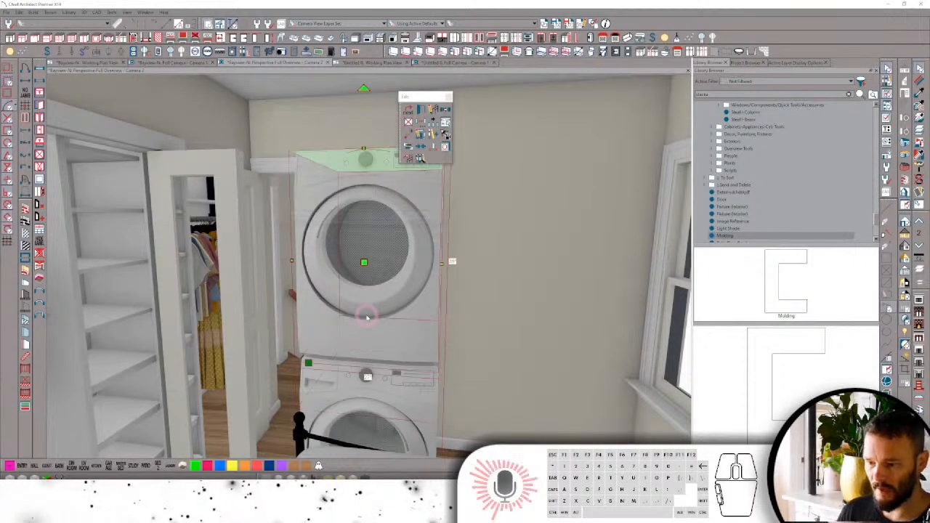
# In the working plan view, enlarge the black molding frame about its center so all four edges sit closer to the appliance's outline.
pyautogui.moveTo(367, 317); pyautogui.dragTo(481, 229, button='middle')
pyautogui.keyDown('ctrl'); pyautogui.click(397, 261); pyautogui.keyUp('ctrl')
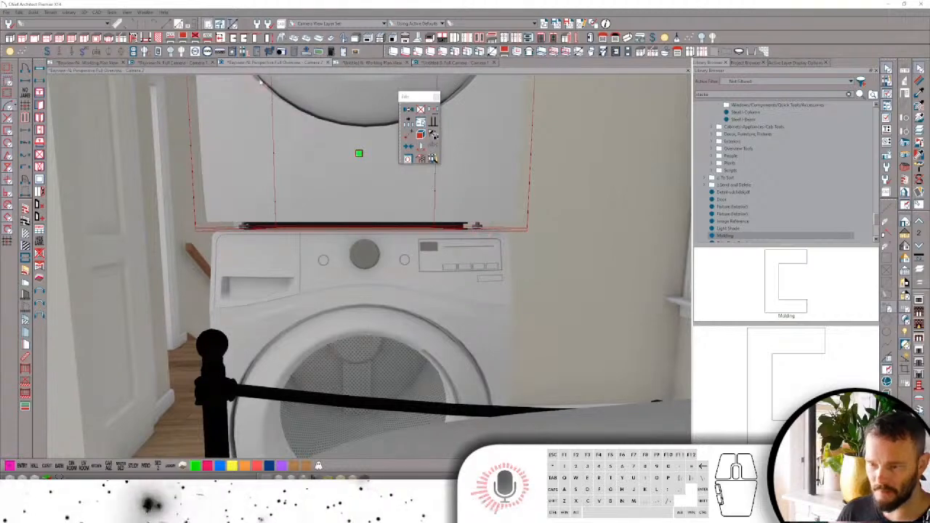
pyautogui.click(96, 62)
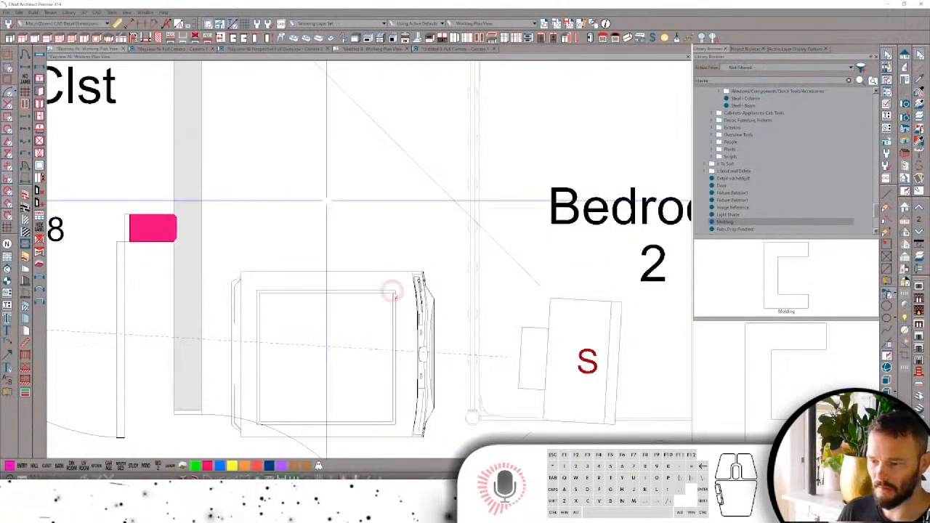
pyautogui.click(368, 293)
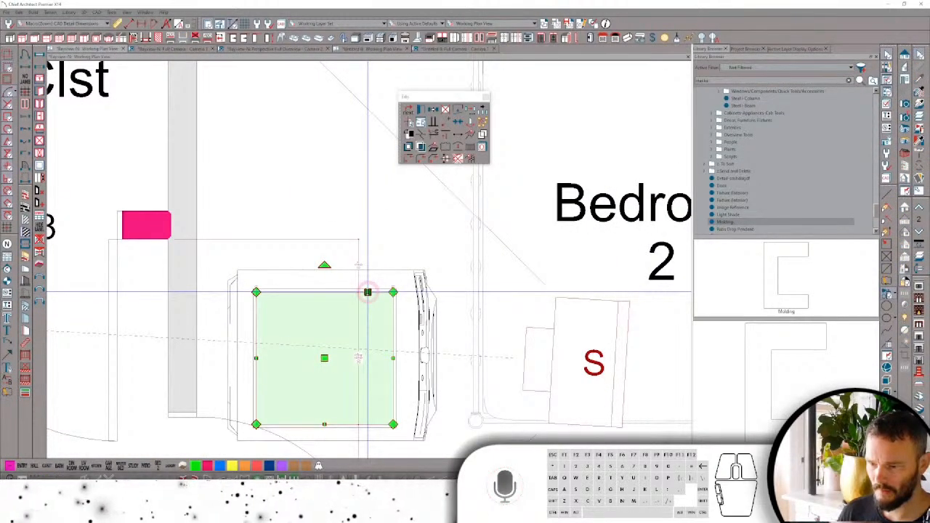
pyautogui.moveTo(368, 292); pyautogui.dragTo(368, 280)
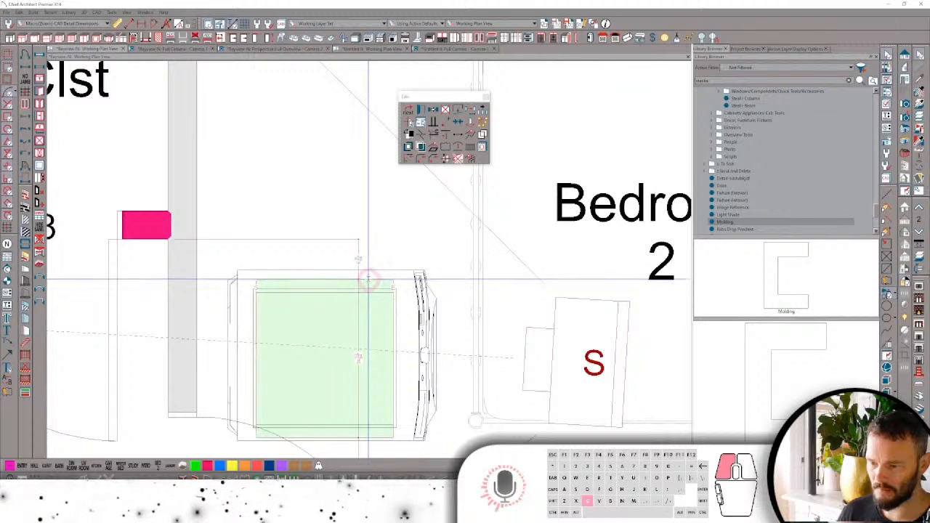
pyautogui.press('c')
pyautogui.moveTo(392, 358); pyautogui.dragTo(405, 358)
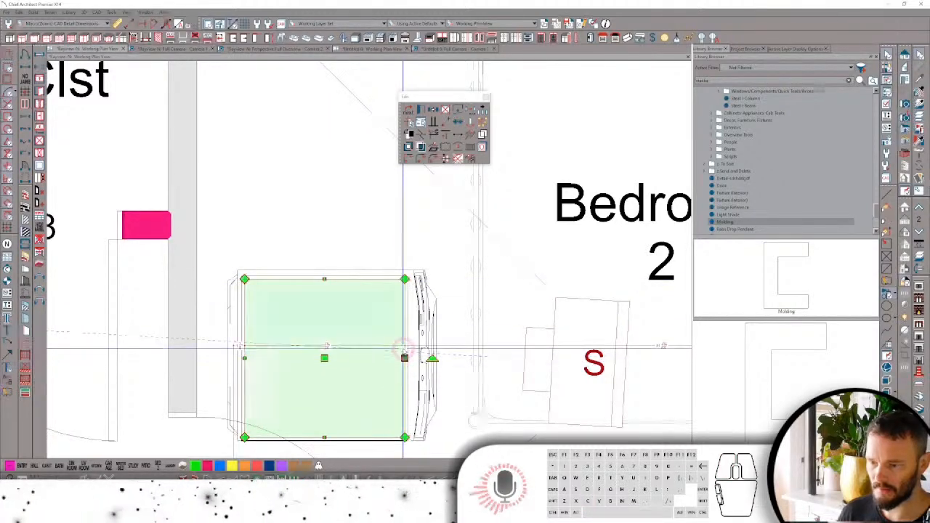
# Convert the stacked washer, dryer and molding frame into a Fixture (Interior) symbol named "Rabs Stackable Laundry" and add it to the library.
pyautogui.scroll(-1, 425, 277)
pyautogui.moveTo(439, 211); pyautogui.dragTo(222, 412)
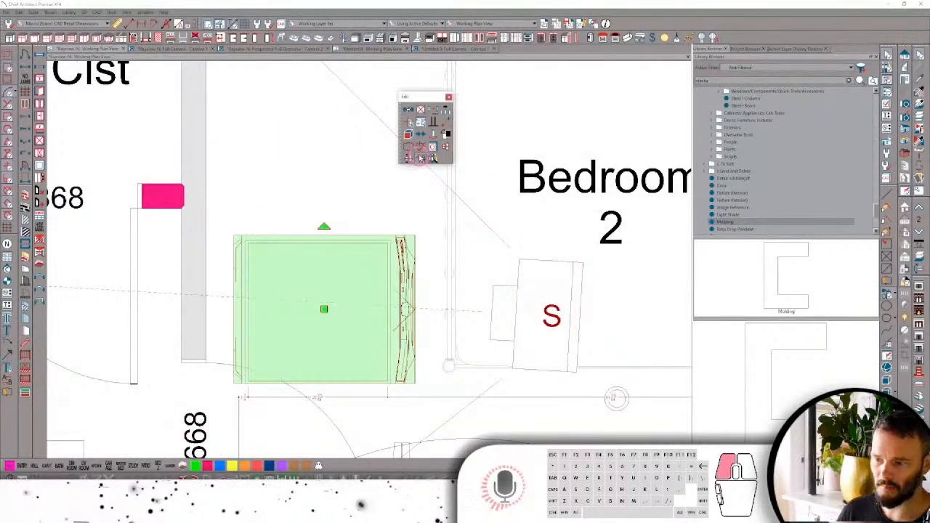
pyautogui.click(447, 134)
pyautogui.click(261, 135)
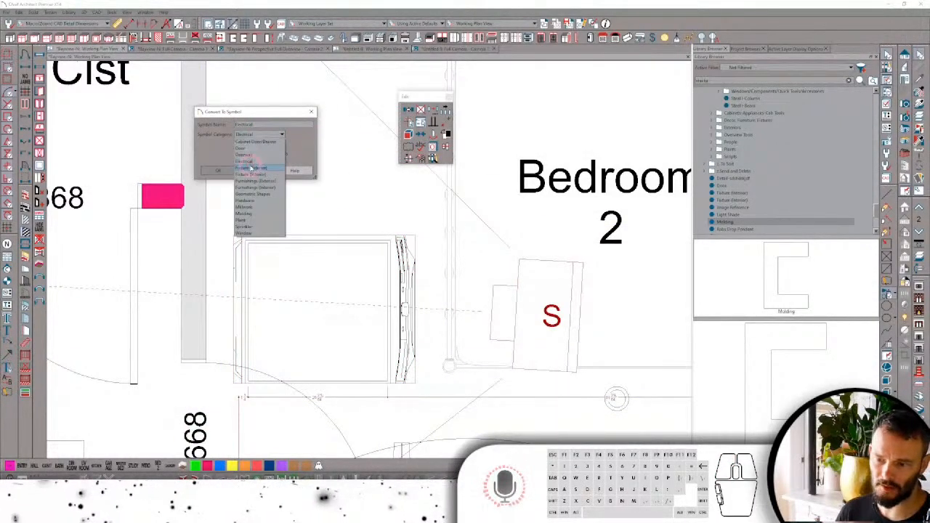
pyautogui.click(249, 173)
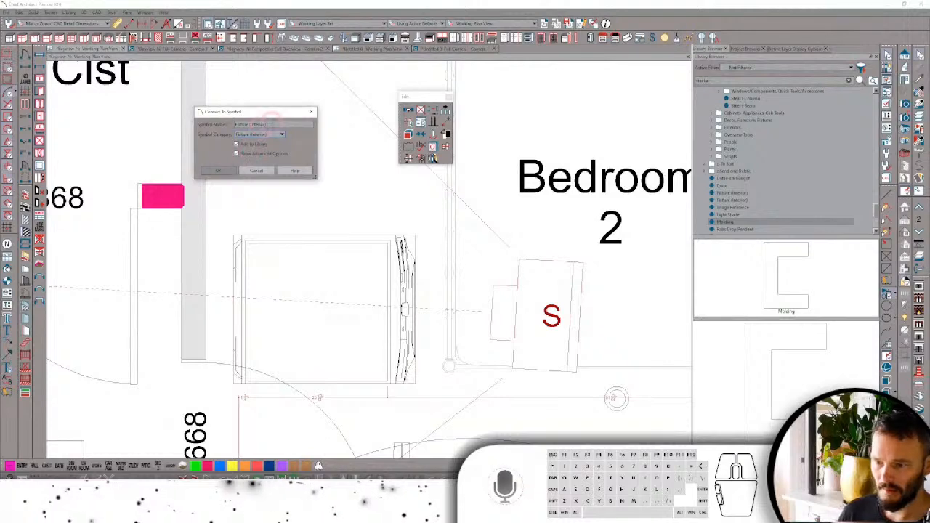
pyautogui.moveTo(271, 125); pyautogui.dragTo(197, 123)
pyautogui.write('Rabs ')
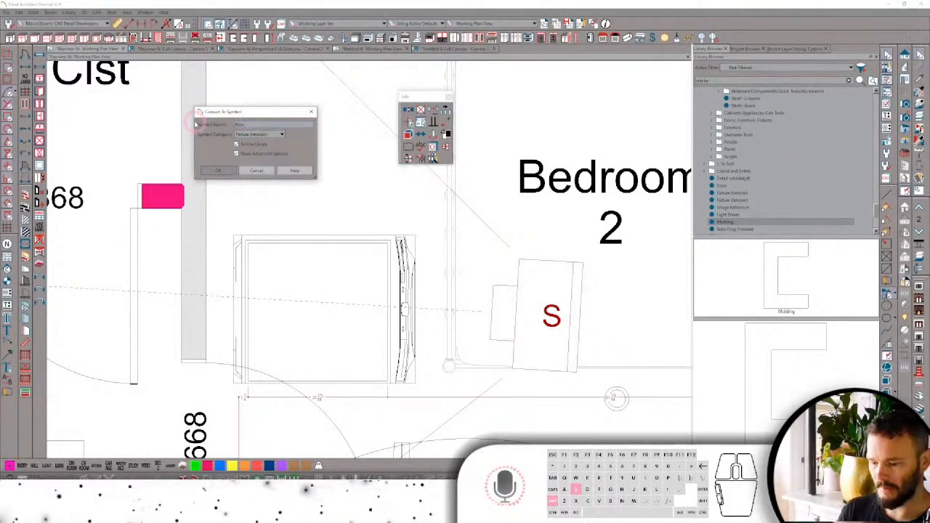
pyautogui.write('Stackable Laundry')
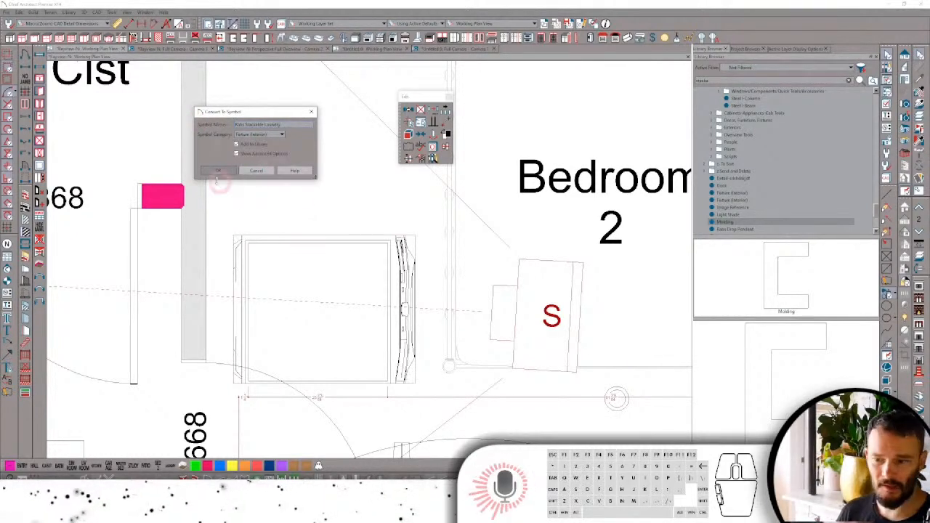
pyautogui.click(219, 171)
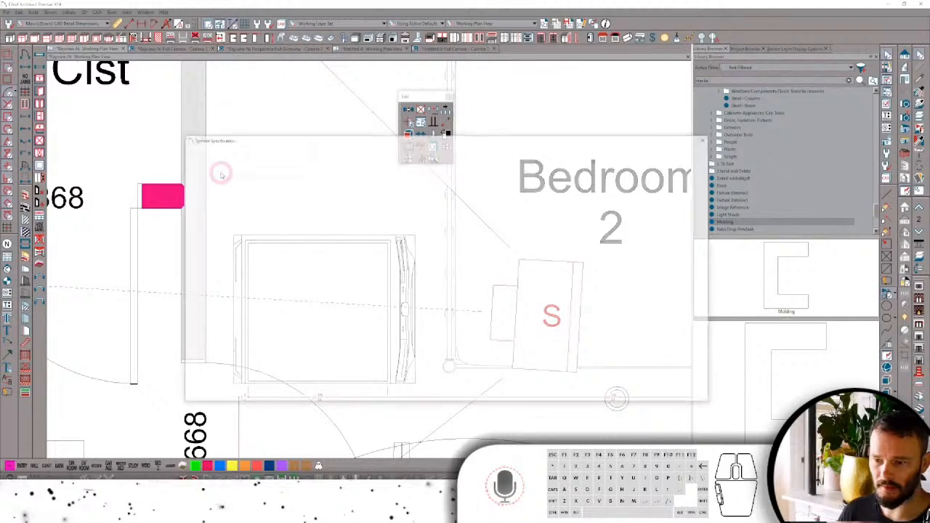
# Show the bounding box in a top-down symbol preview and increase the symbol's bounding box depth to leave clearance.
pyautogui.click(194, 165)
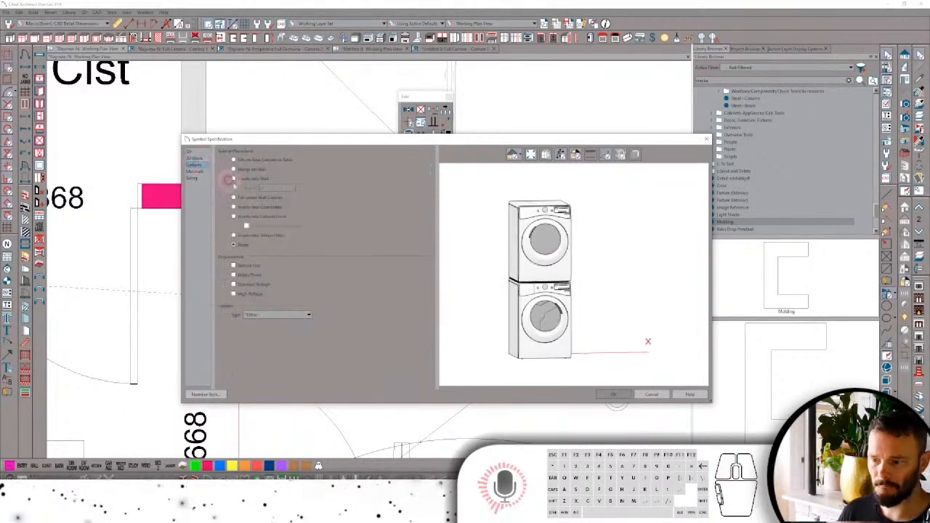
pyautogui.moveTo(549, 278); pyautogui.dragTo(530, 431)
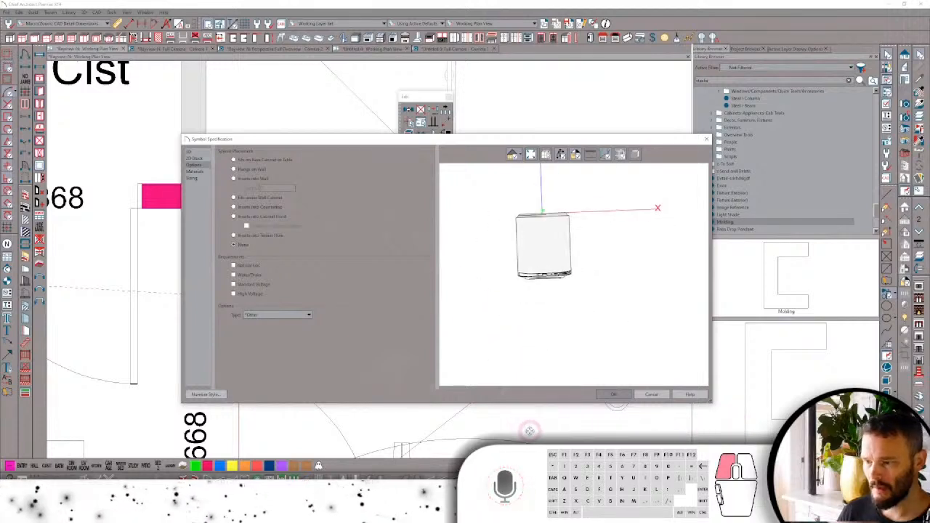
pyautogui.click(193, 179)
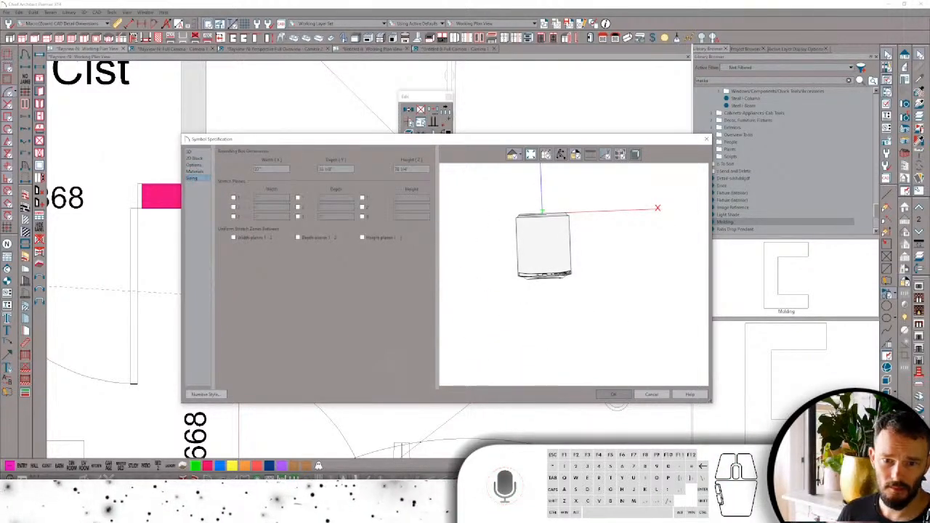
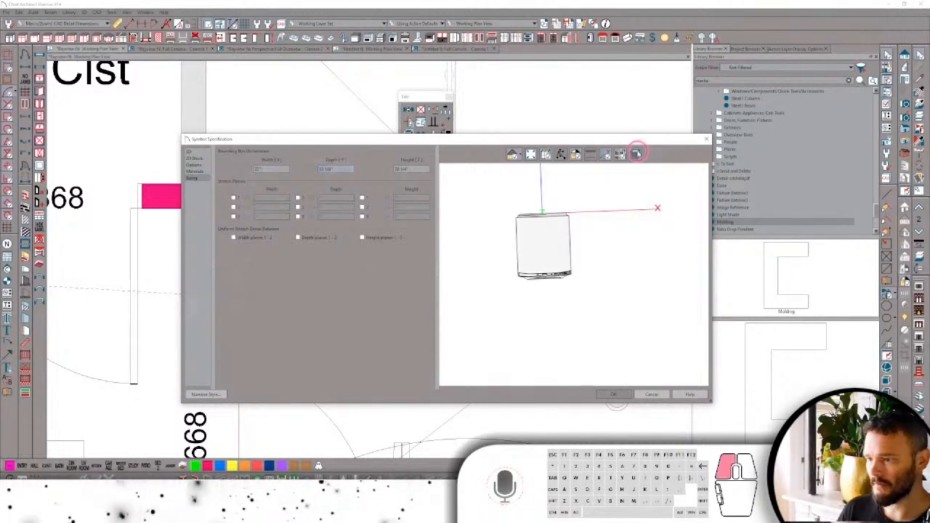
pyautogui.click(537, 230)
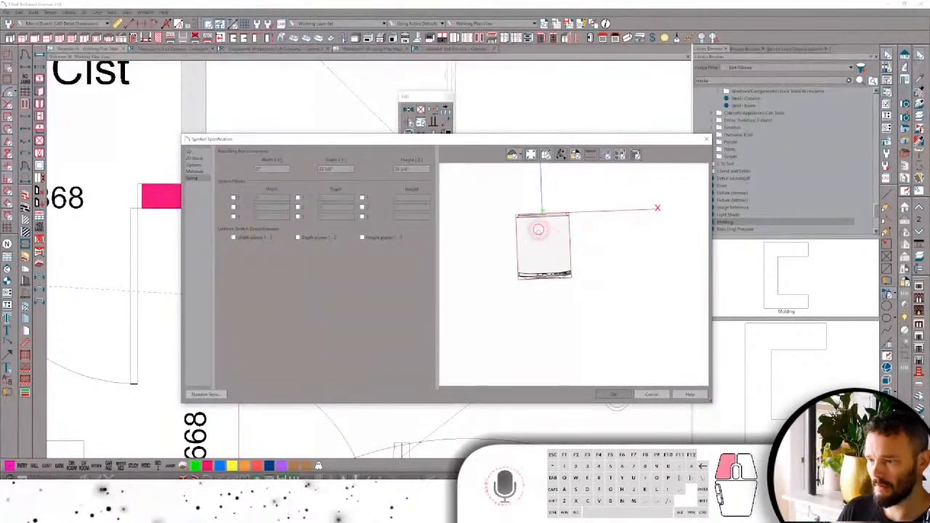
pyautogui.click(636, 155)
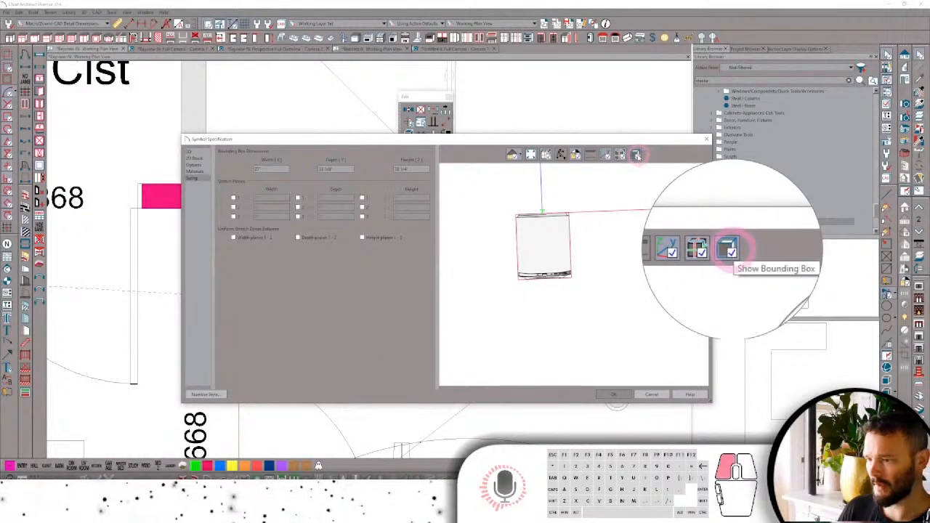
pyautogui.click(567, 215)
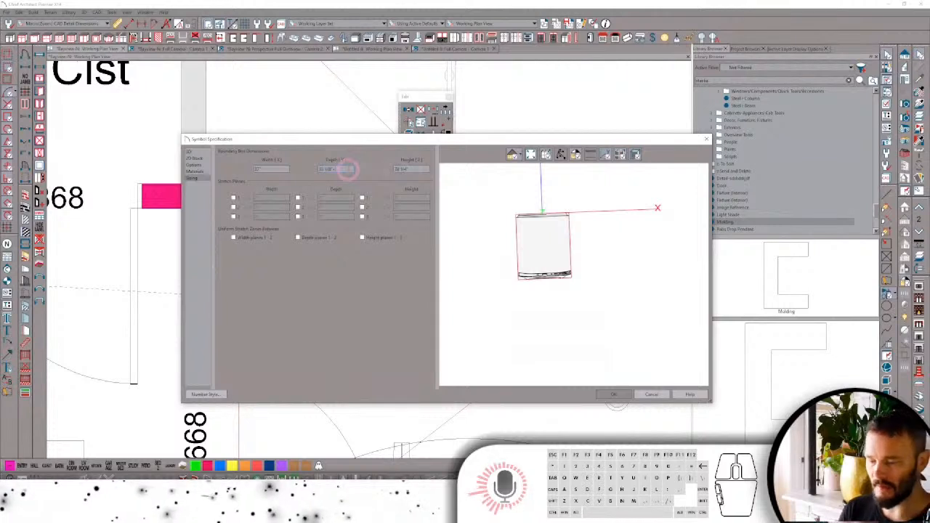
pyautogui.press('Tab')
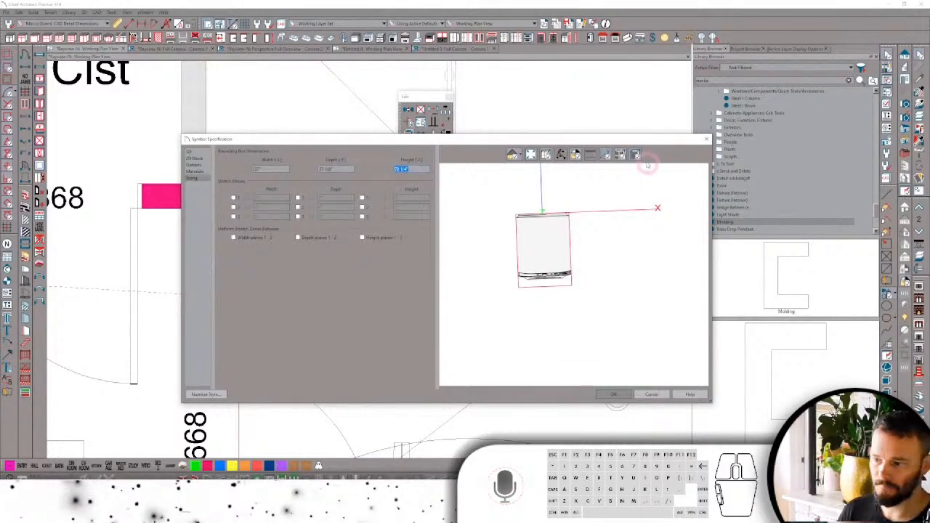
pyautogui.scroll(3, 552, 266)
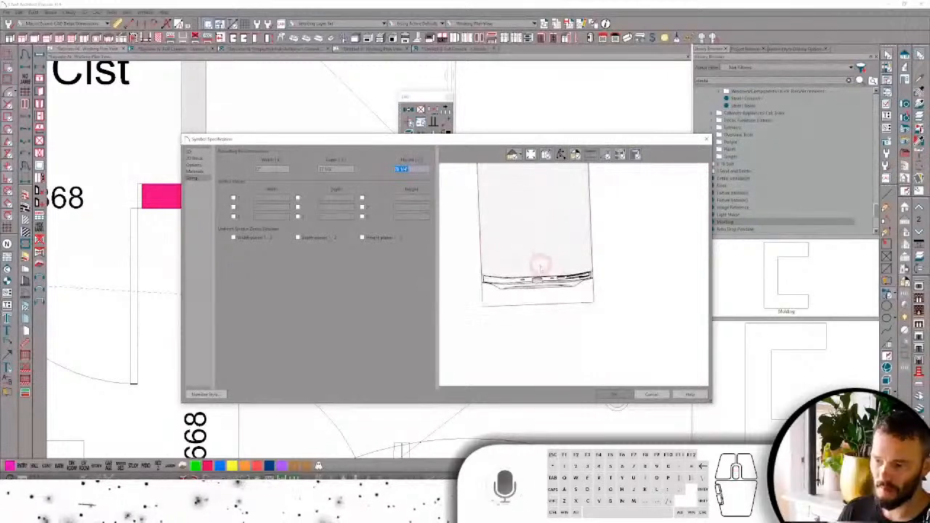
# Set the symbol's Y origin offset to -4" so the clearance lies behind the appliances, and finish the symbol.
pyautogui.click(194, 154)
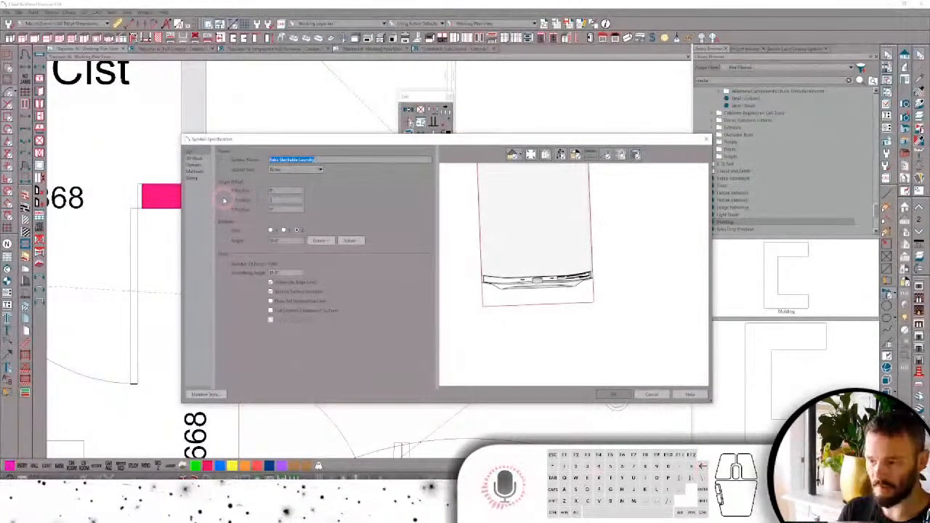
pyautogui.press('Tab')
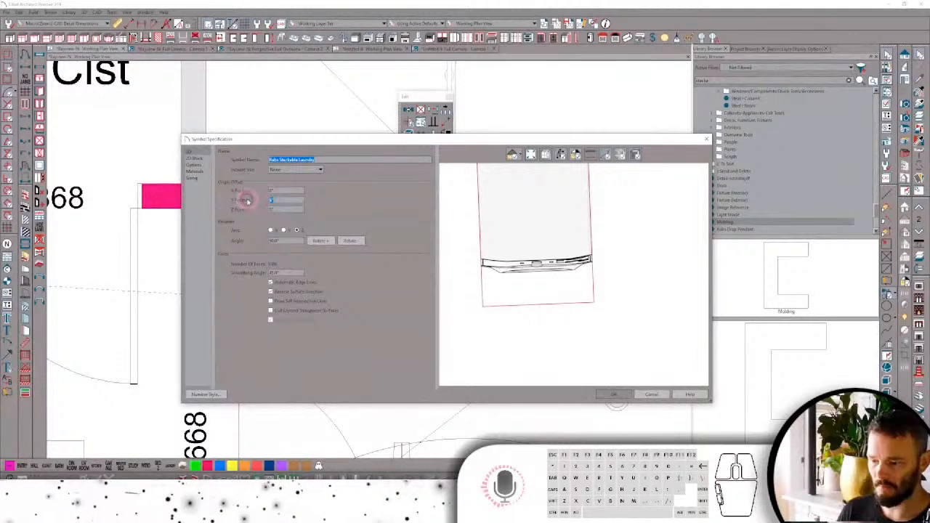
pyautogui.press('Tab')
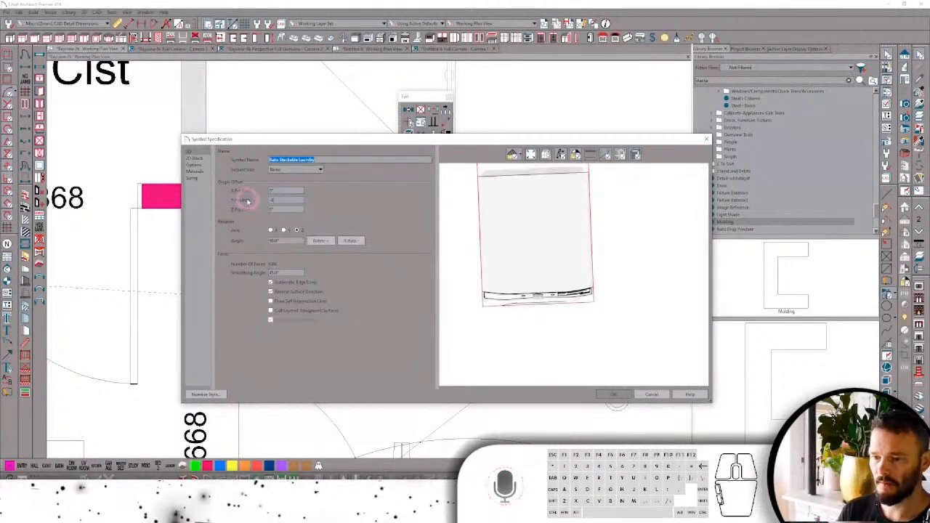
pyautogui.moveTo(458, 225); pyautogui.dragTo(544, 210)
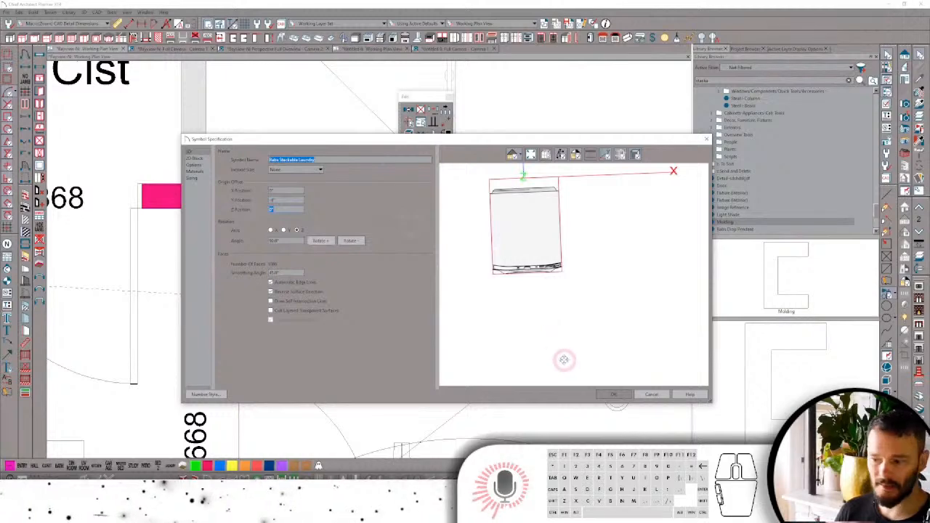
pyautogui.click(613, 394)
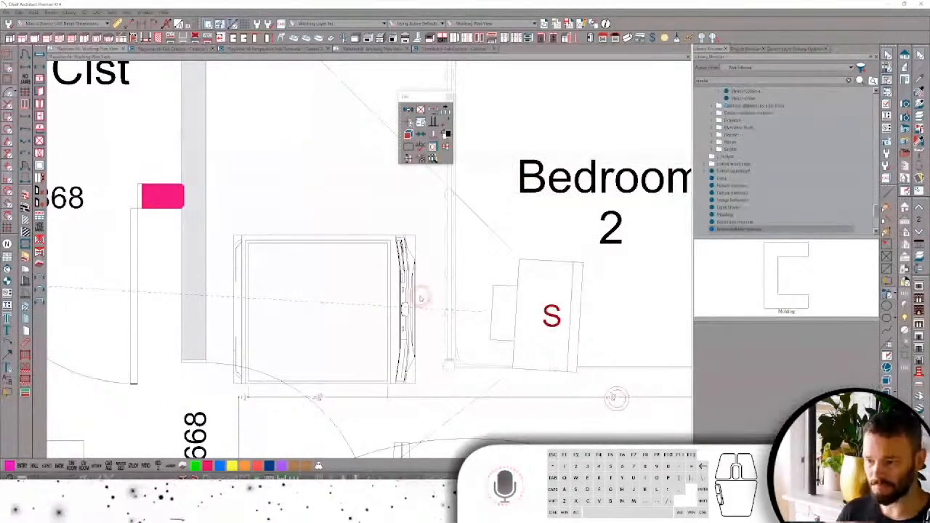
# Inspect the "Rabs Stackable Laundry" library symbol's top-down preview and its 2D block in the symbol specification.
pyautogui.scroll(-3, 483, 332)
pyautogui.scroll(2, 326, 226)
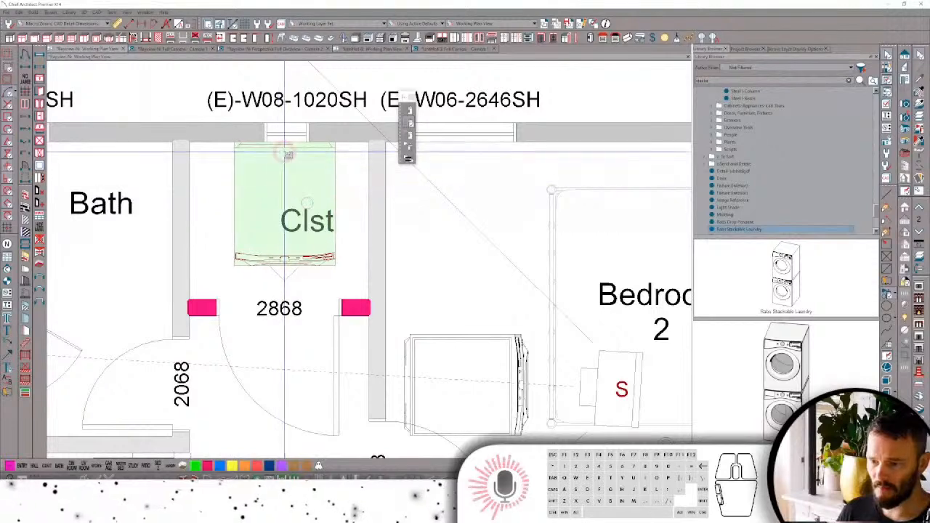
pyautogui.rightClick(781, 229)
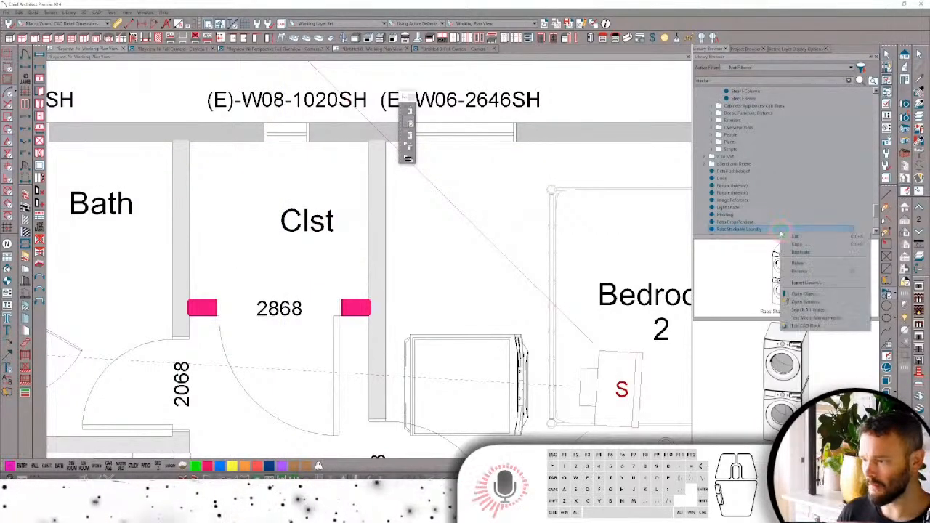
pyautogui.click(807, 294)
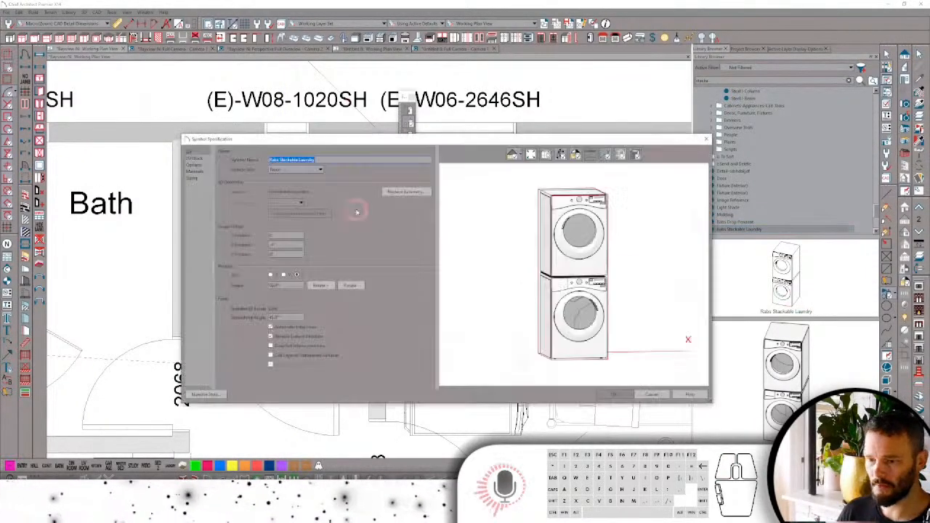
pyautogui.moveTo(567, 229); pyautogui.dragTo(554, 350)
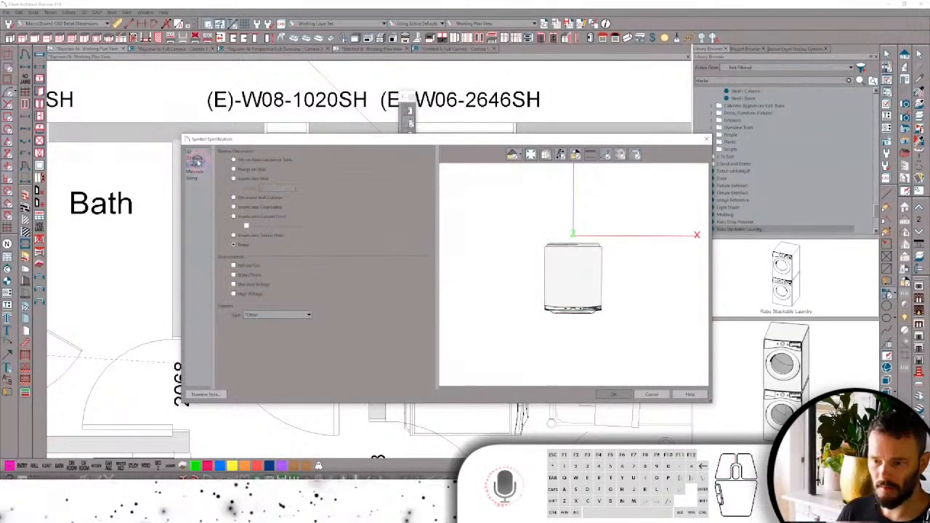
pyautogui.click(195, 158)
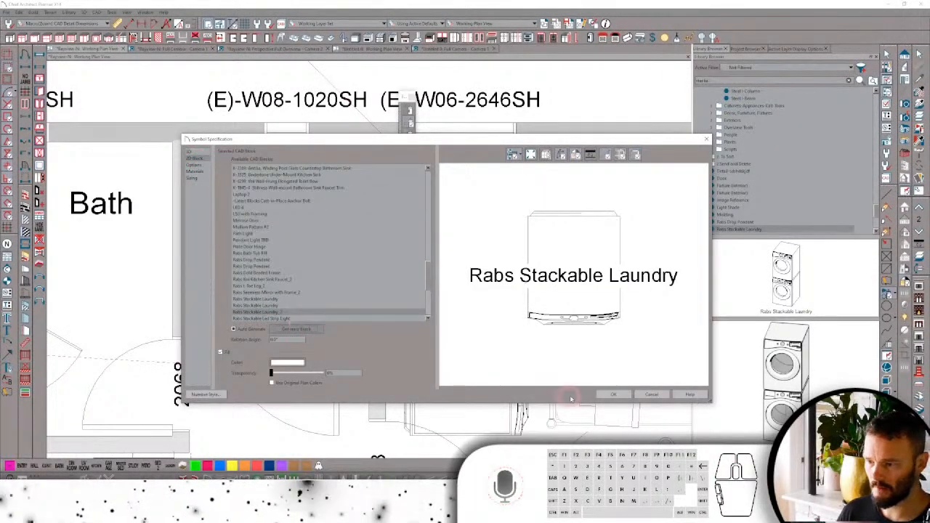
pyautogui.click(613, 393)
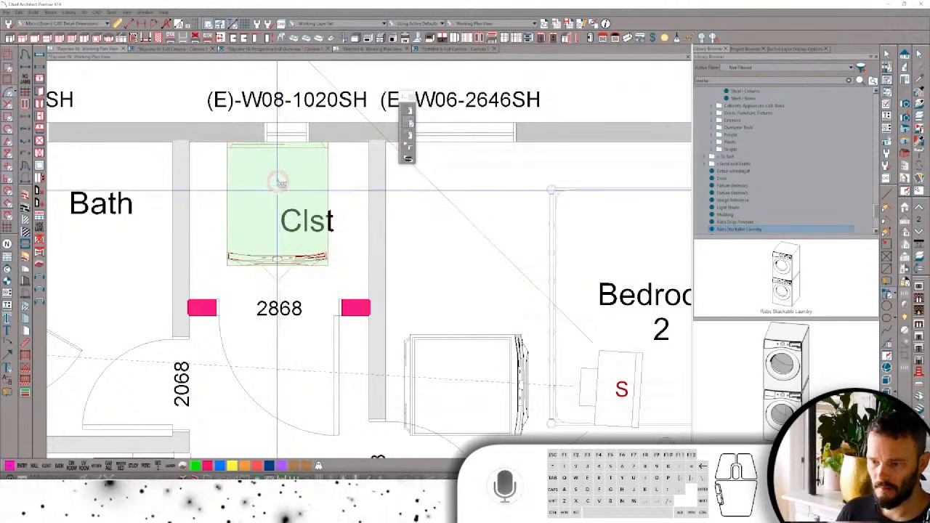
# Edit the CAD block of the Rabs Stackable Laundry symbol and add a 3" wide rectangle behind the appliance's rear edge.
pyautogui.rightClick(749, 229)
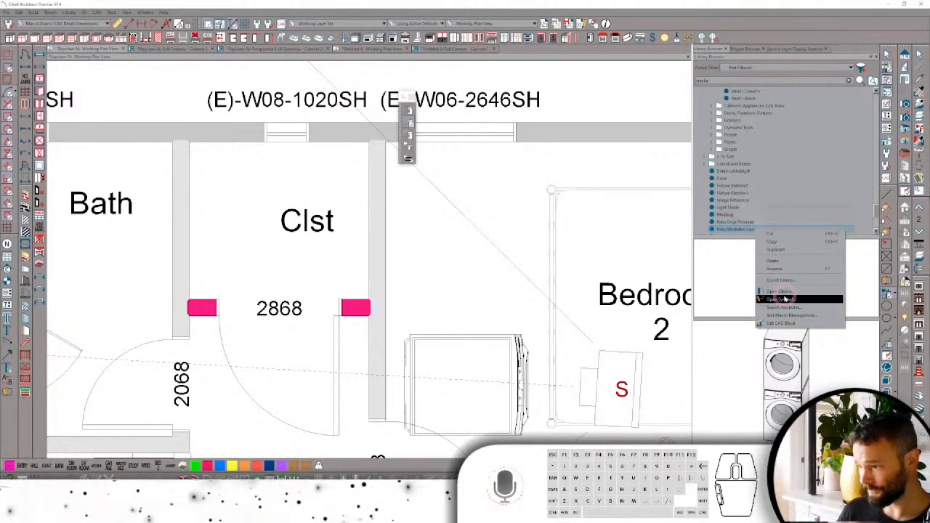
pyautogui.click(763, 299)
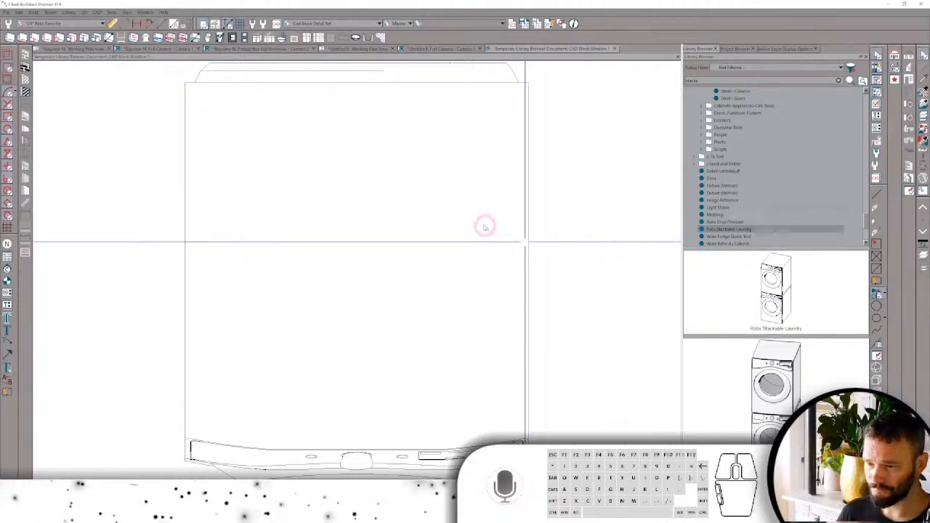
pyautogui.scroll(-3, 470, 208)
pyautogui.scroll(5, 457, 218)
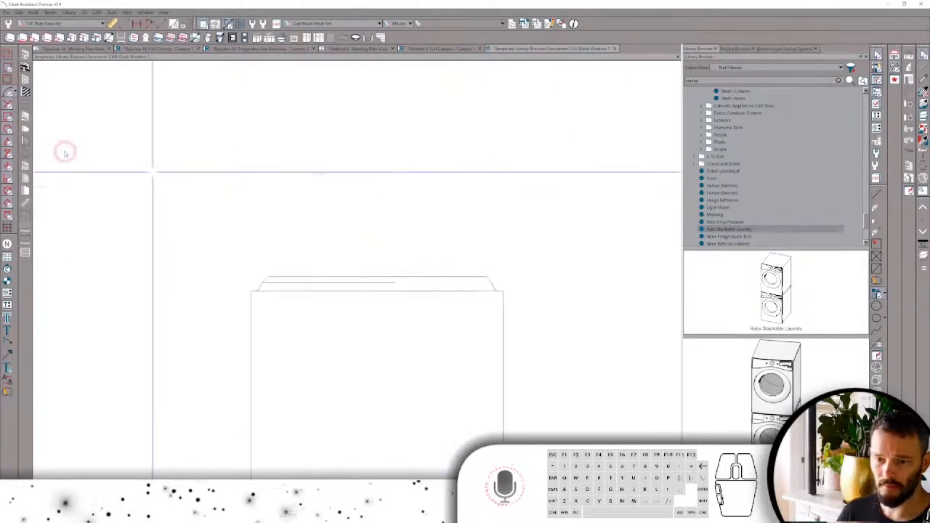
pyautogui.click(875, 244)
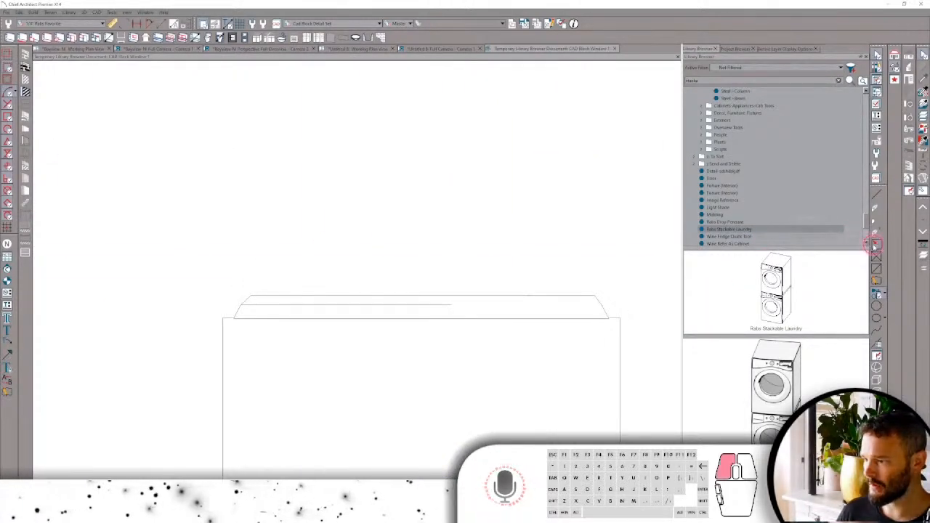
pyautogui.moveTo(542, 291)
pyautogui.mouseDown()
pyautogui.moveTo(499, 233)
pyautogui.moveTo(498, 253)
pyautogui.mouseUp()
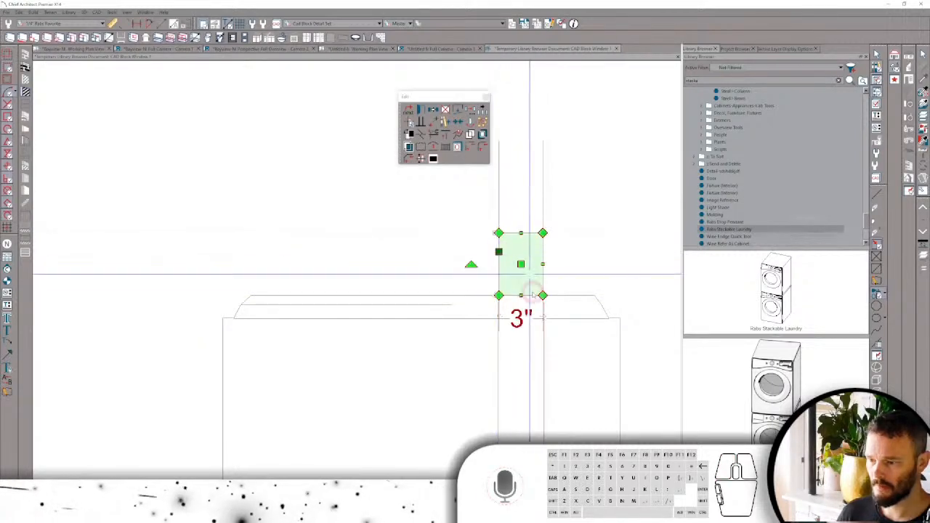
pyautogui.click(519, 315)
pyautogui.write('3')
pyautogui.press('Return')
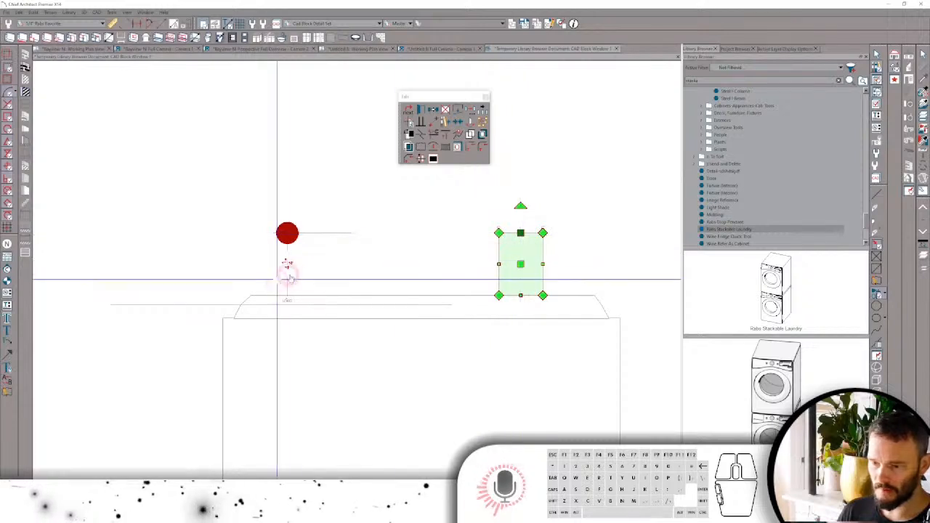
# Adjust the rear rectangle's depth and save the changes to the laundry symbol's CAD block.
pyautogui.click(291, 269)
pyautogui.click(522, 234)
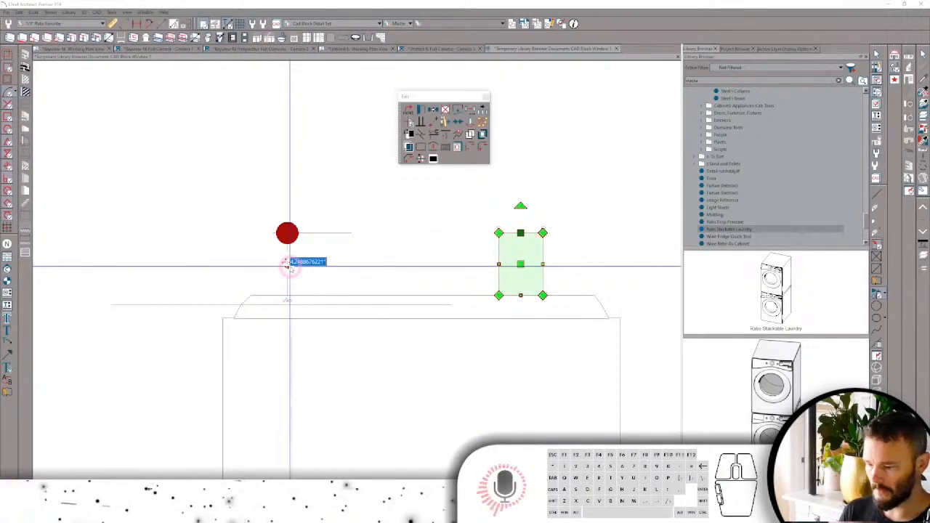
pyautogui.scroll(-3, 354, 233)
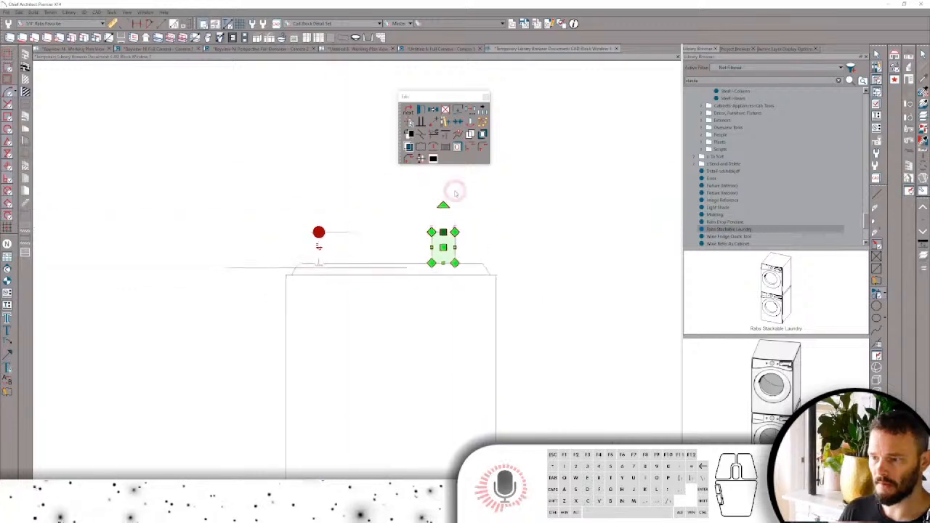
pyautogui.click(617, 48)
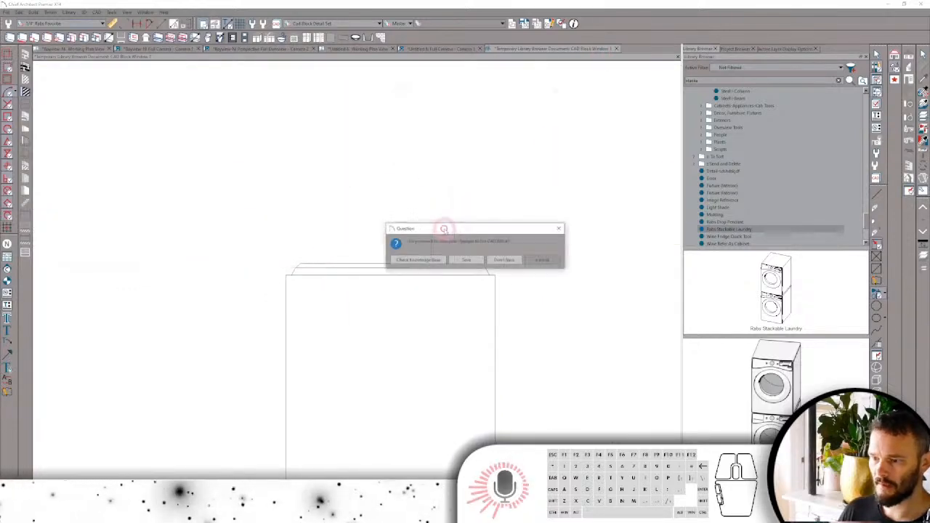
pyautogui.click(469, 262)
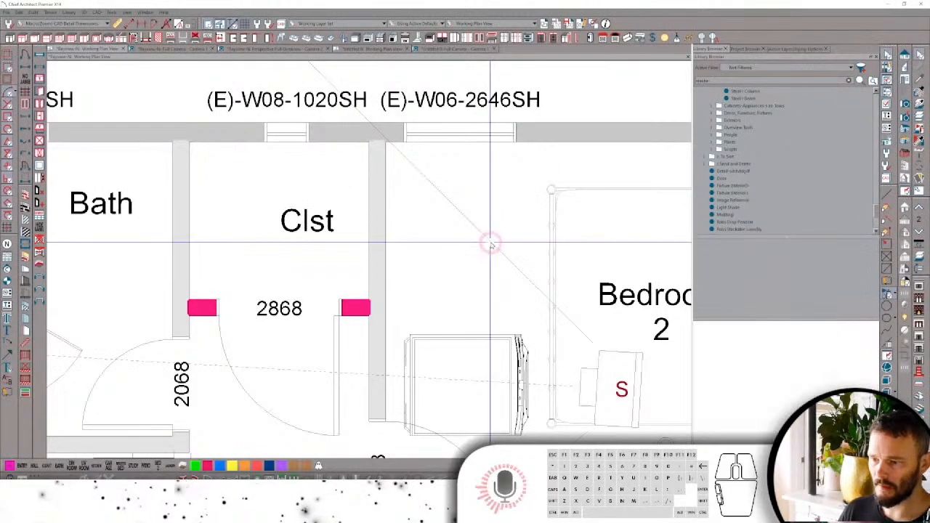
# Place the updated Rabs Stackable Laundry symbol against the closet's exterior wall, facing the 2868 door.
pyautogui.scroll(-3, 760, 218)
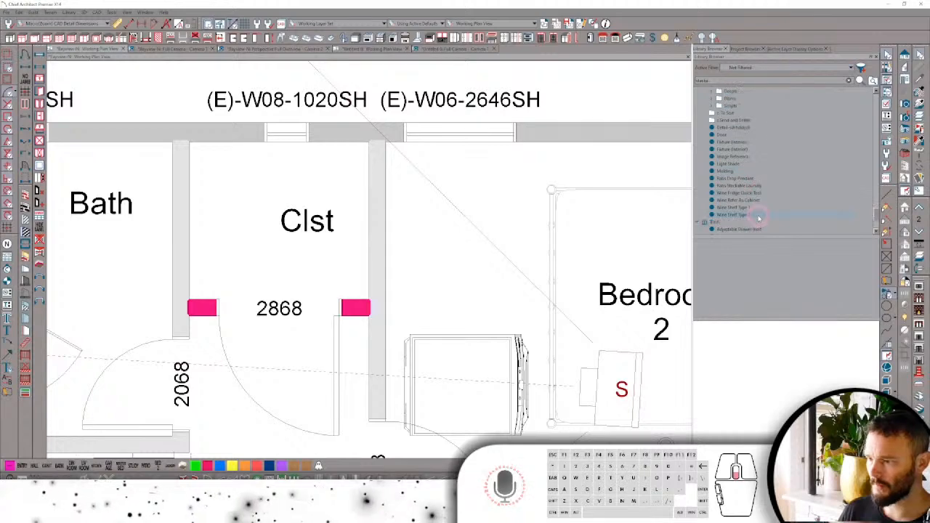
pyautogui.click(753, 188)
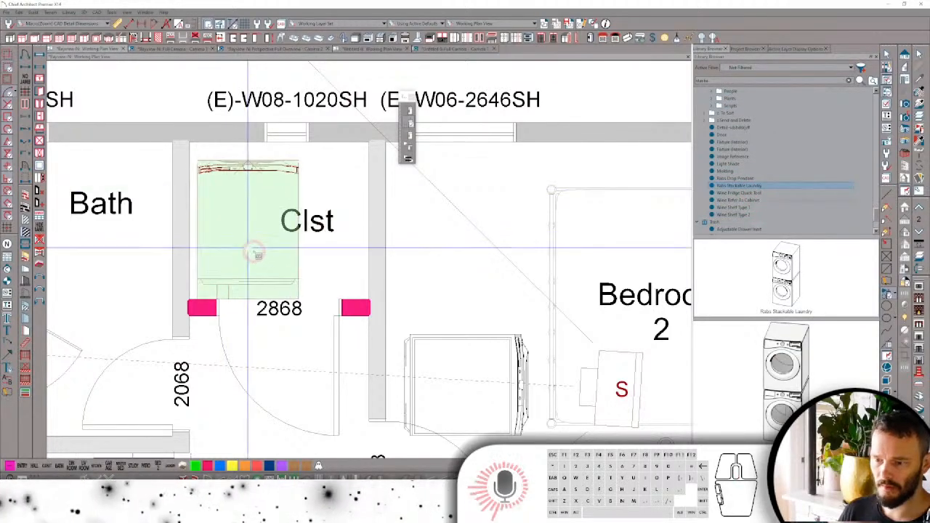
pyautogui.click(266, 168)
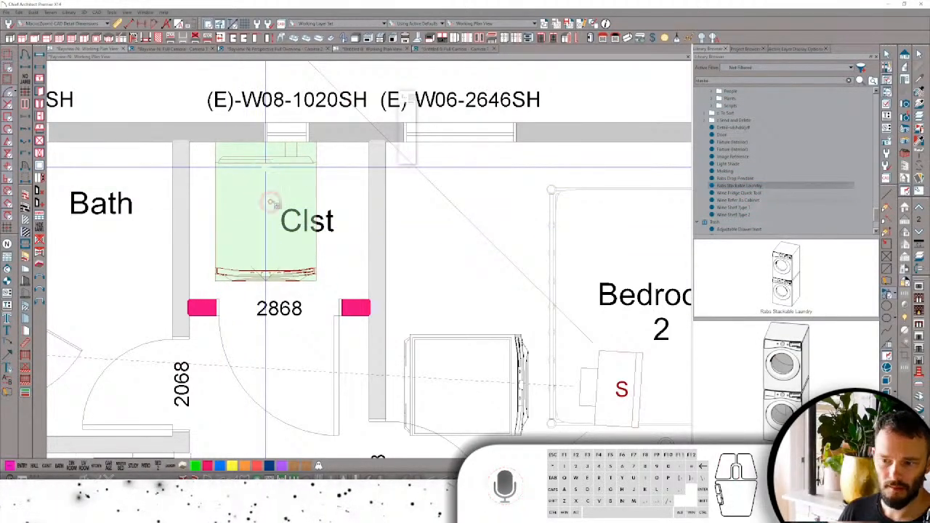
# Move the placed laundry unit off the exterior wall toward the closet door, roughly centered between the side walls.
pyautogui.scroll(2, 285, 196)
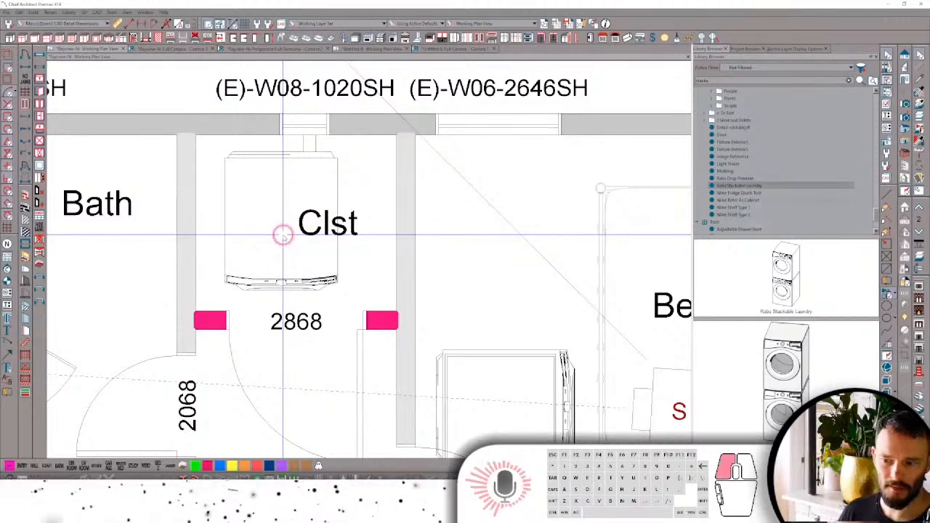
pyautogui.click(284, 235)
pyautogui.scroll(2, 260, 156)
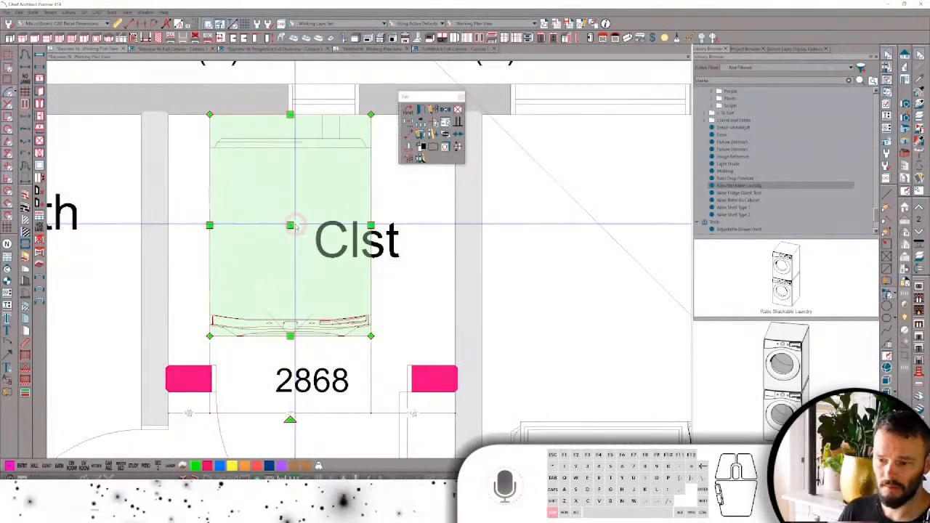
pyautogui.moveTo(291, 225); pyautogui.dragTo(305, 246)
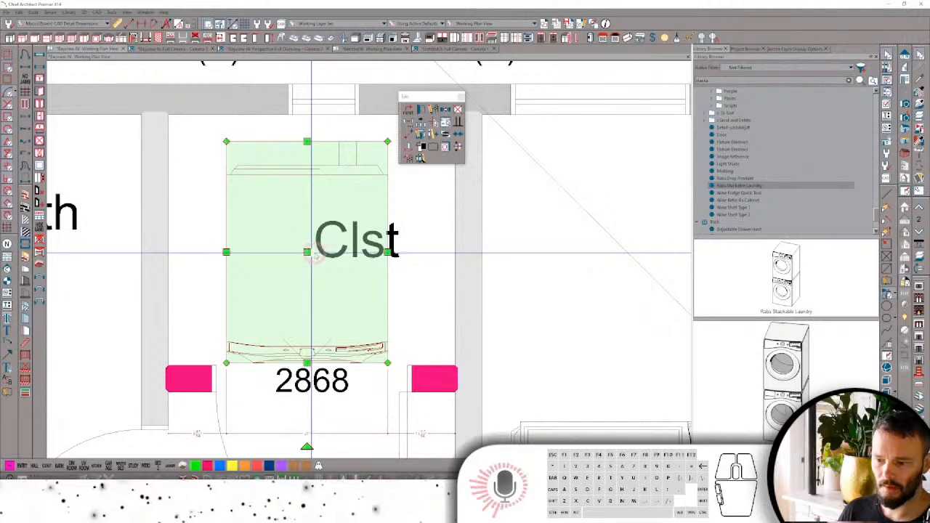
pyautogui.scroll(-3, 309, 244)
pyautogui.scroll(-1, 328, 253)
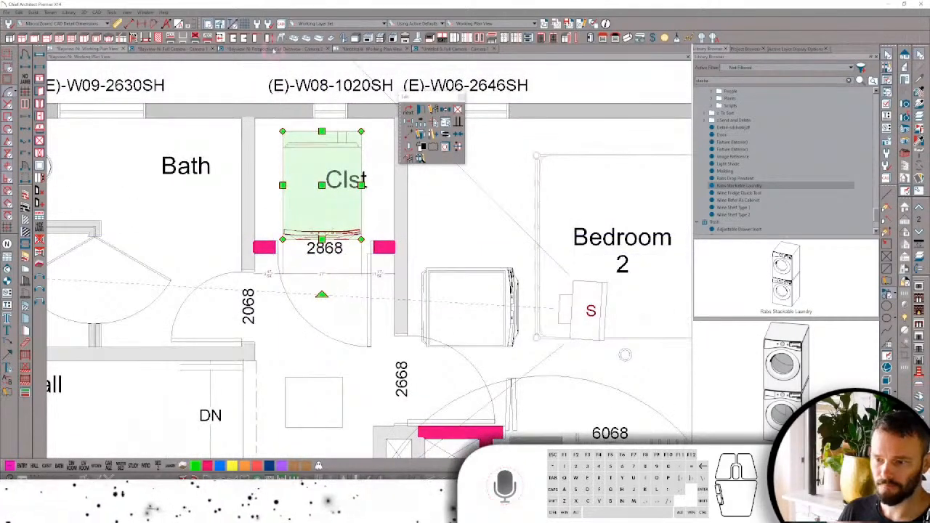
# Examine the stacked laundry in the closet from the hallway in the perspective camera view, with both ray-traced and standard rendering.
pyautogui.click(273, 48)
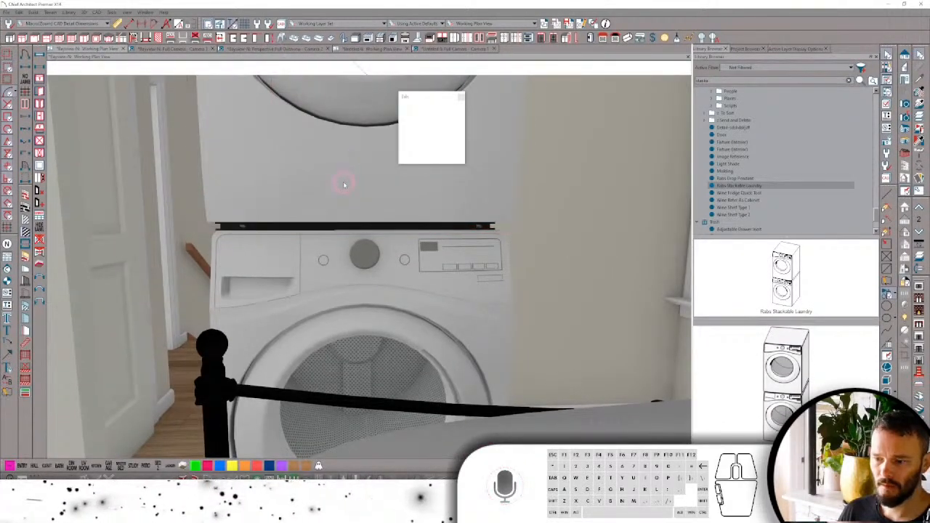
pyautogui.scroll(10, 340, 193)
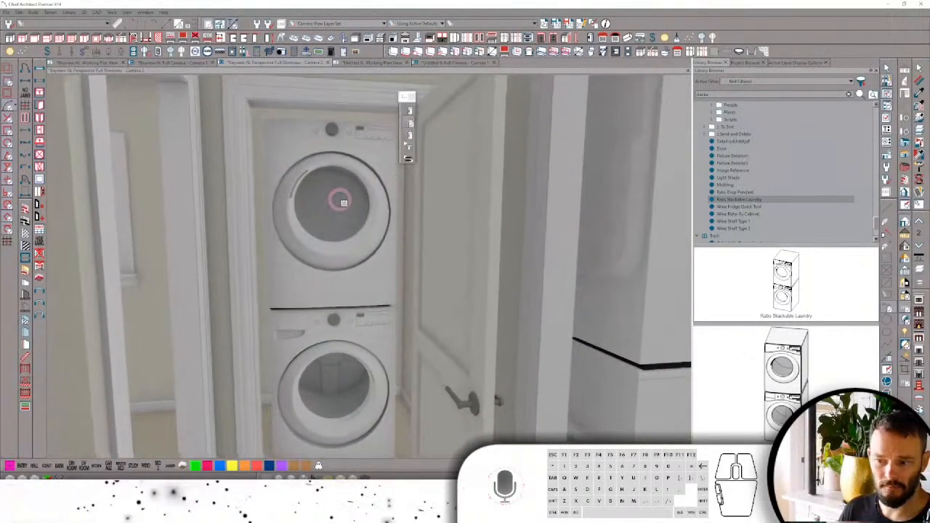
pyautogui.scroll(-6, 341, 196)
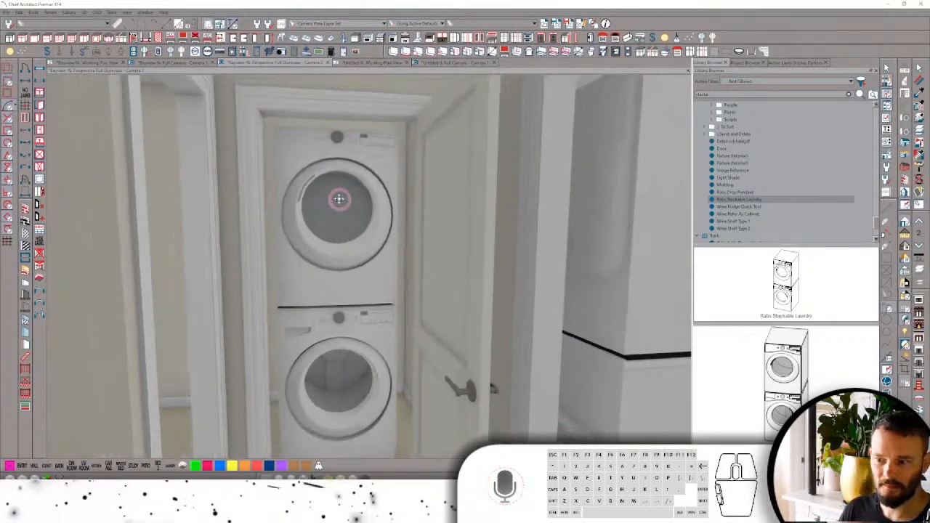
pyautogui.scroll(-3, 339, 181)
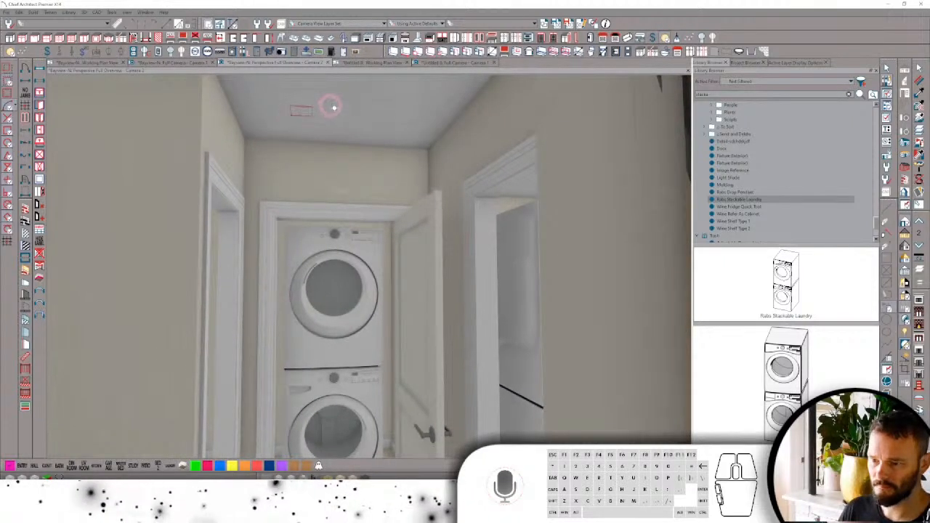
pyautogui.scroll(6, 347, 232)
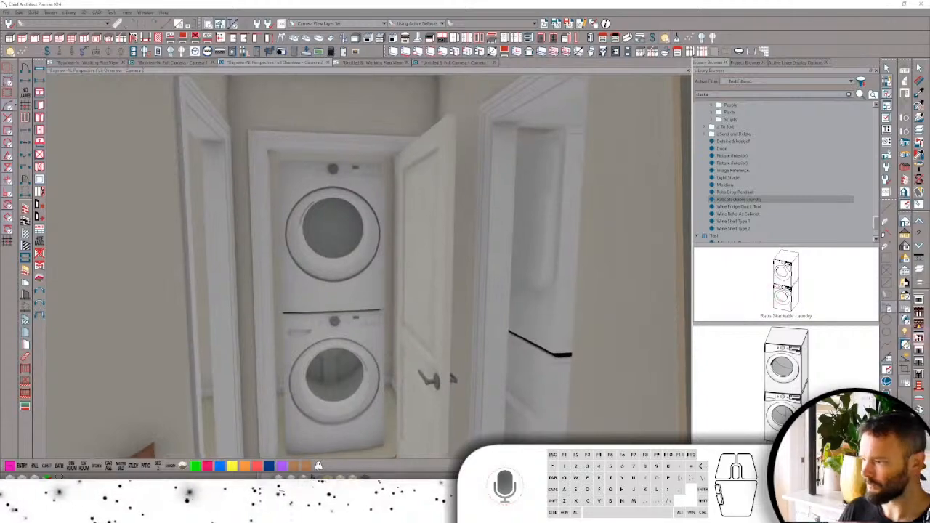
pyautogui.click(905, 261)
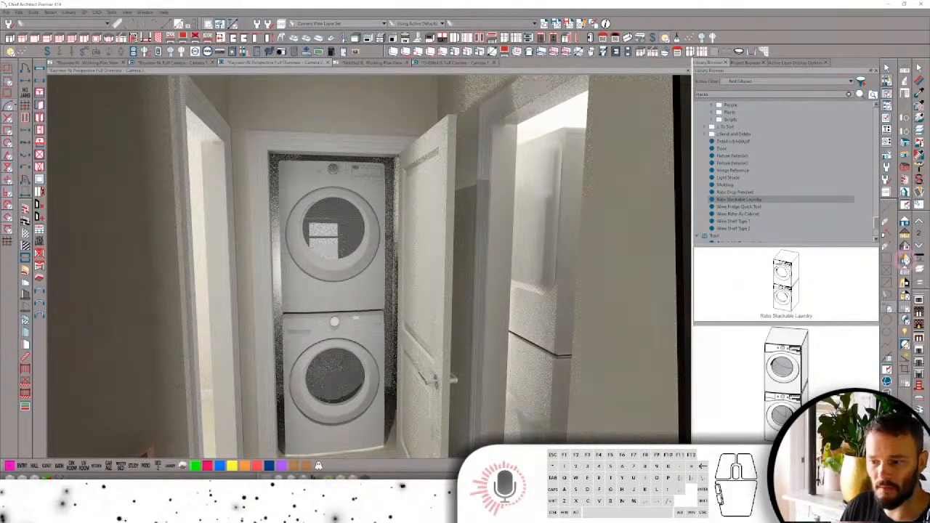
pyautogui.press('Left')
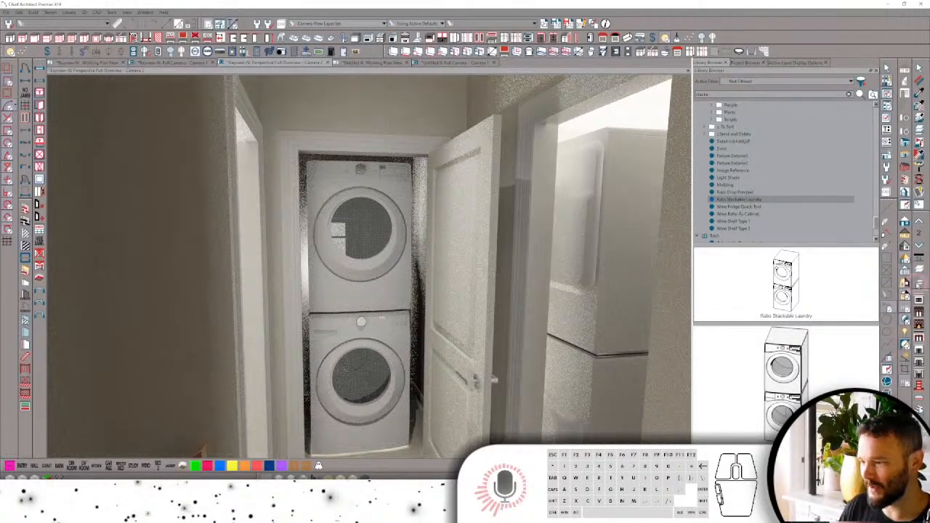
pyautogui.click(906, 223)
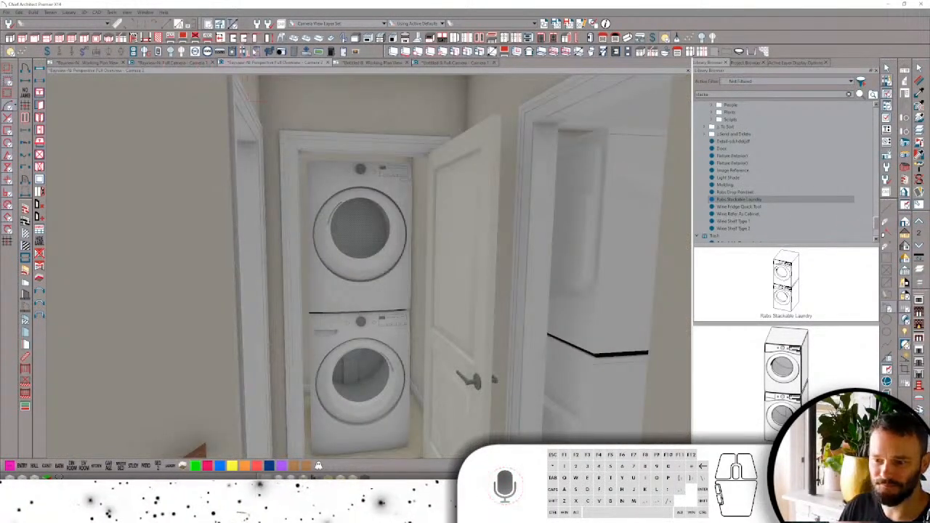
# In the working plan view, delete the original stacked washer and dryer left in Bedroom 2.
pyautogui.click(88, 64)
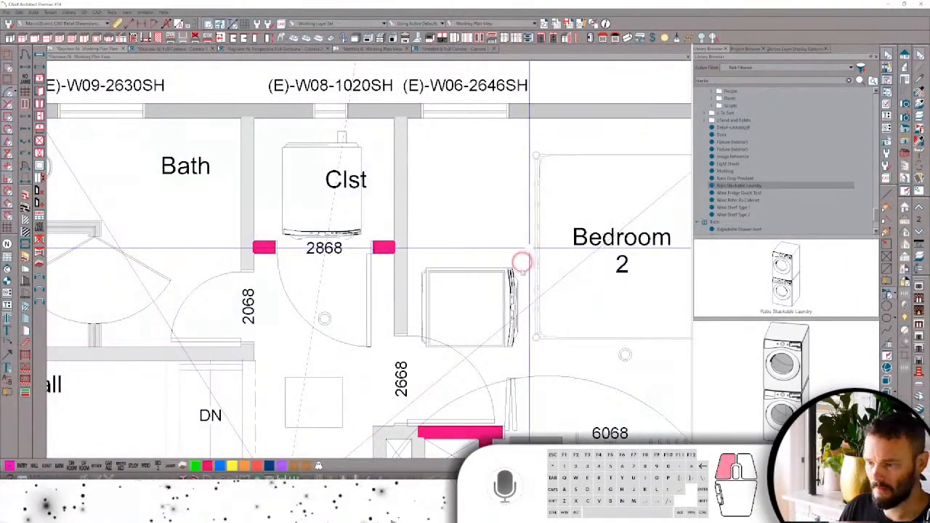
pyautogui.click(434, 344)
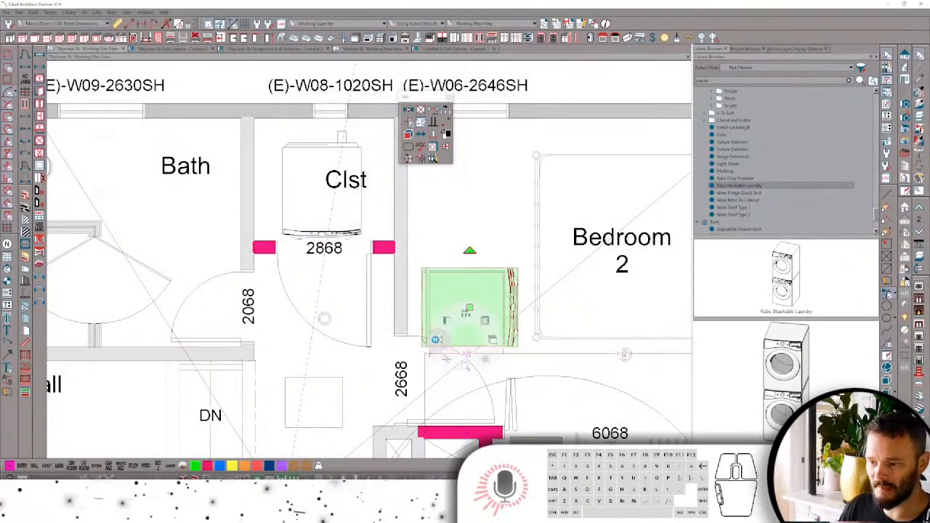
pyautogui.press('Delete')
# Add the search keywords Rab, RDLaundry, RDStackable, RDWasher and RDDryer to the Rabs Stackable Laundry library item.
pyautogui.click(761, 186)
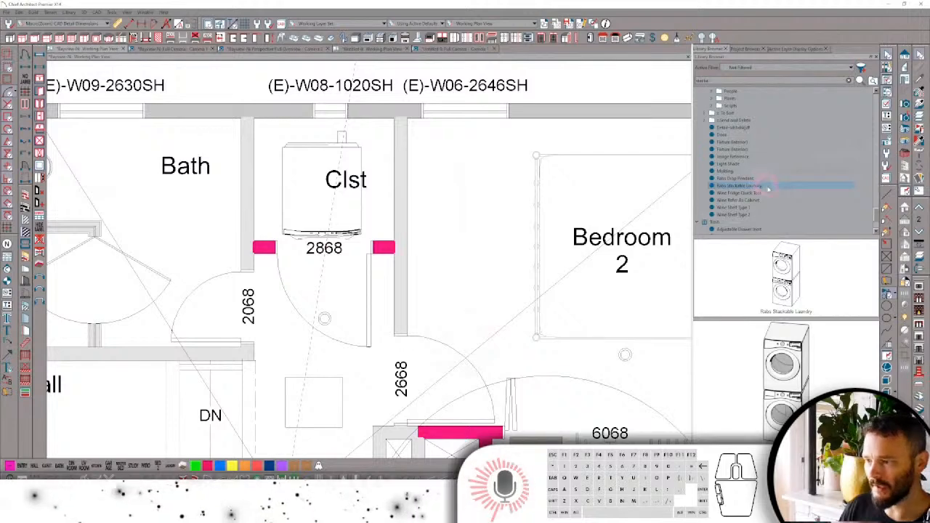
pyautogui.rightClick(769, 189)
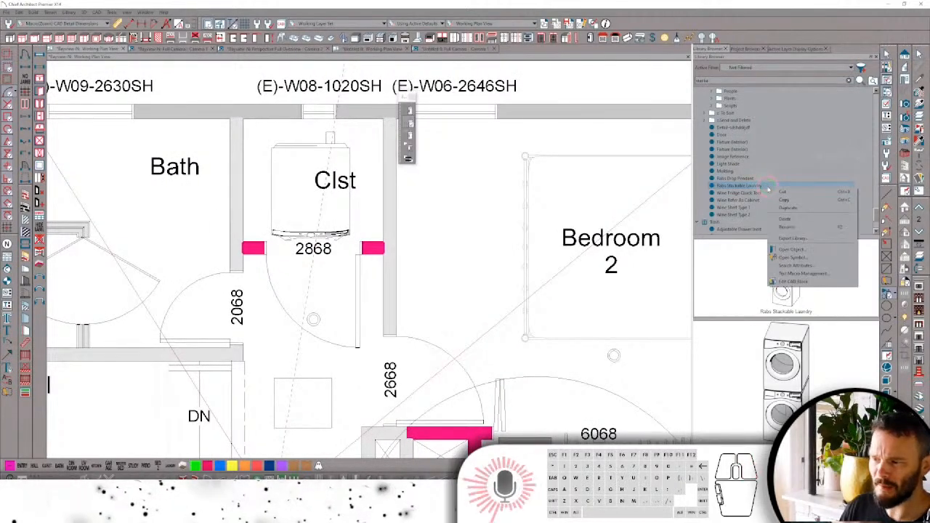
pyautogui.click(768, 187)
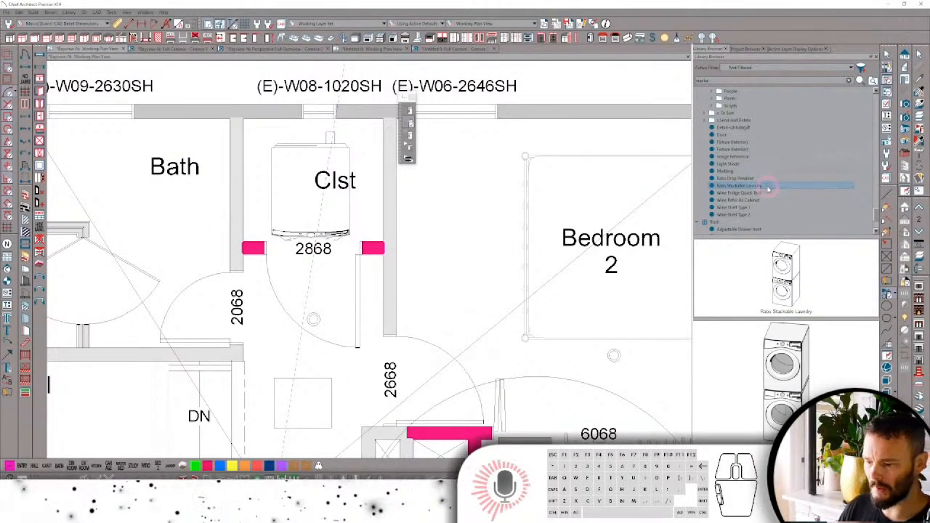
pyautogui.rightClick(768, 188)
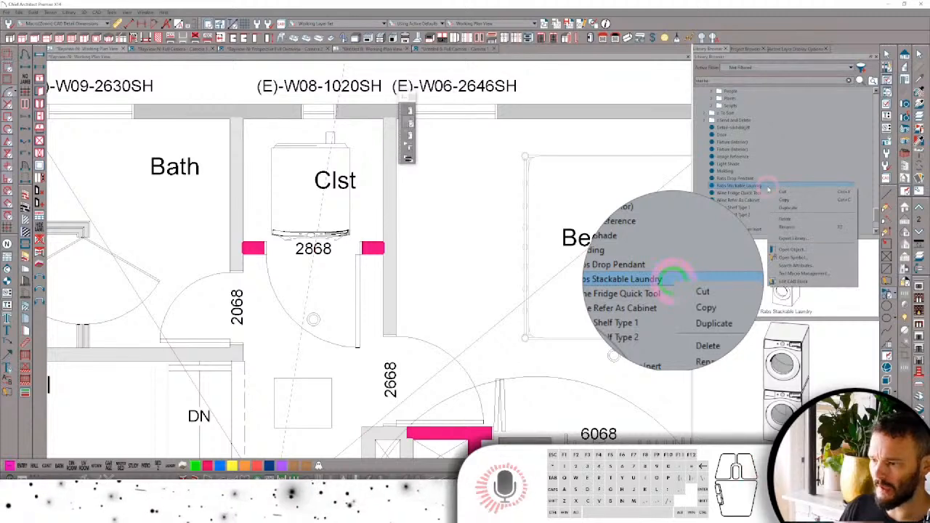
pyautogui.click(797, 265)
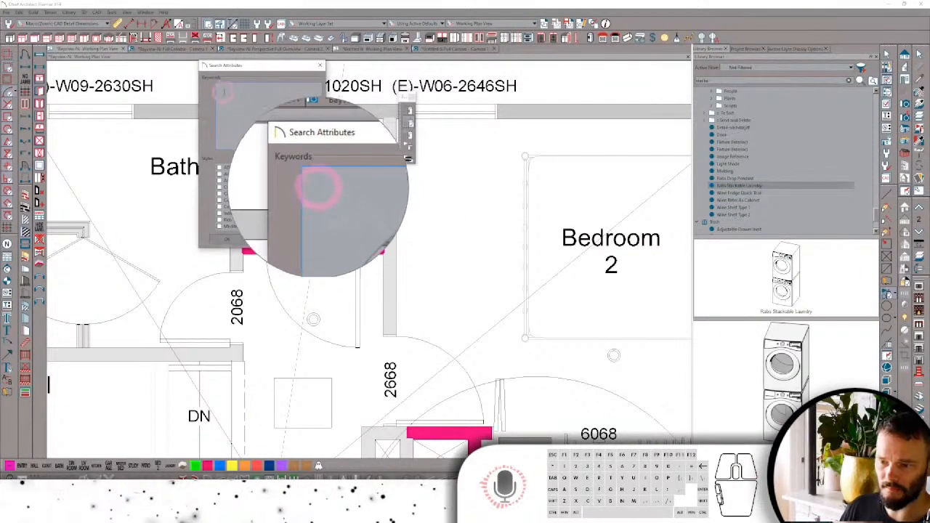
pyautogui.click(227, 92)
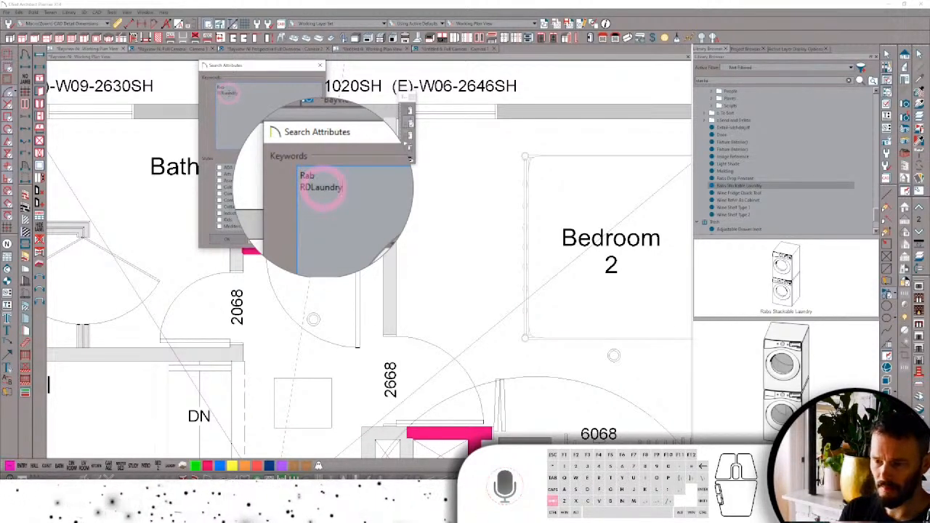
pyautogui.press('Return')
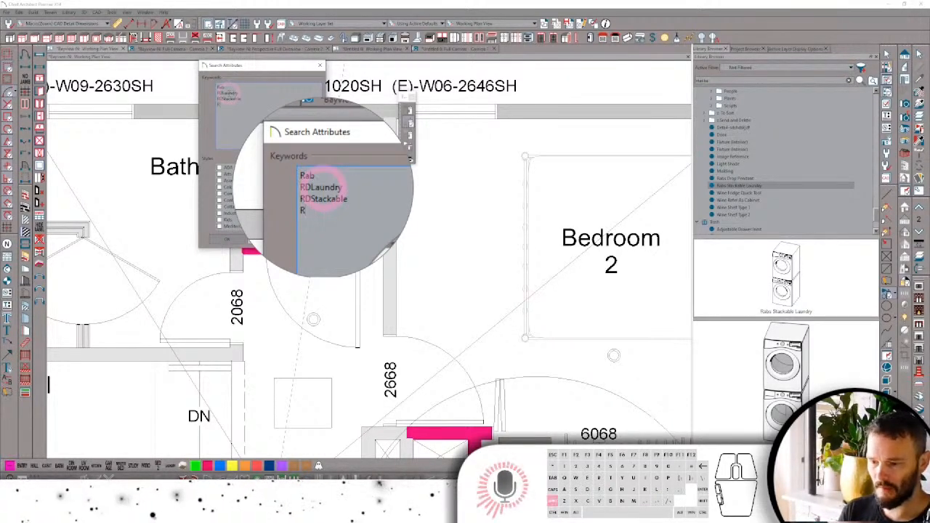
pyautogui.write('DWasher')
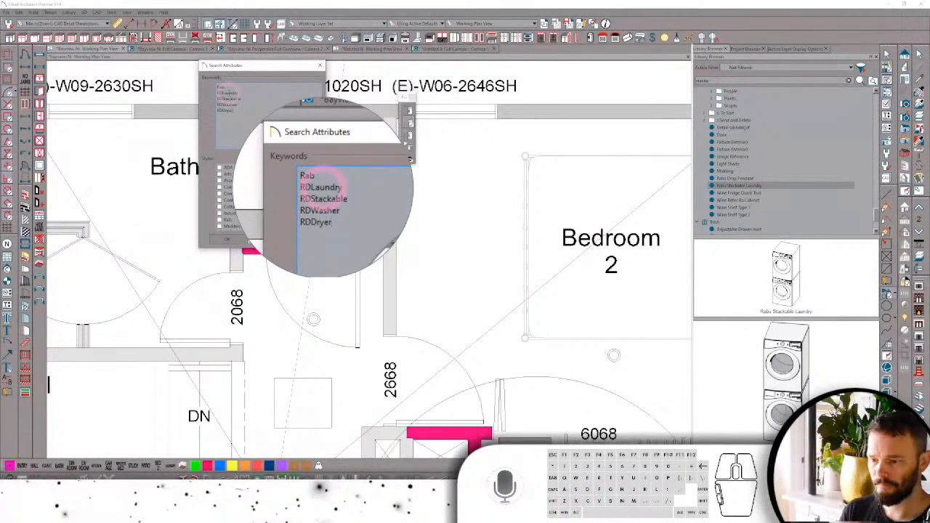
pyautogui.press('Return')
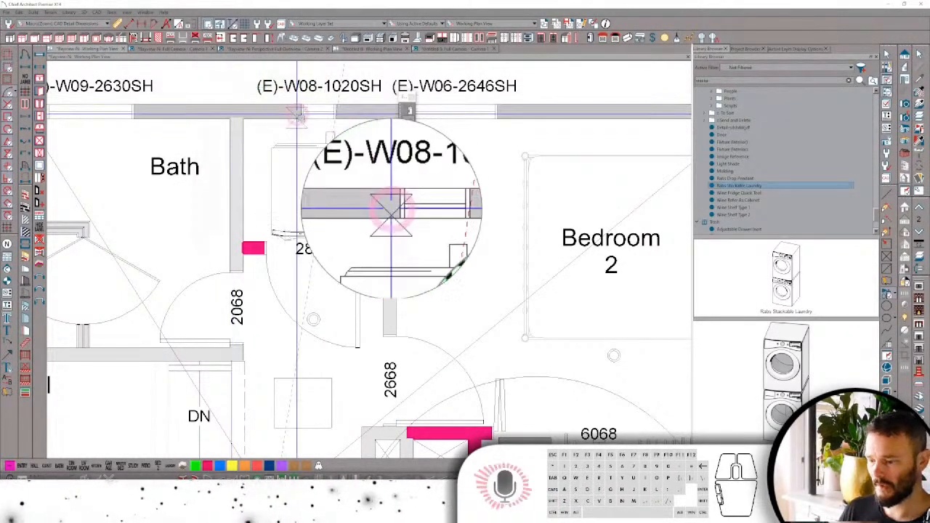
# Search the library for the stacked laundry symbol by keyword.
pyautogui.click(296, 113)
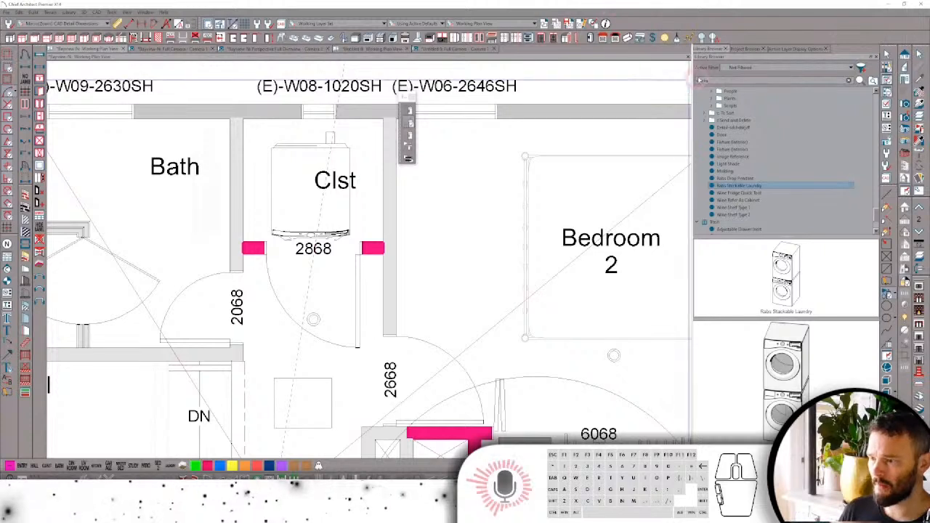
pyautogui.click(702, 80)
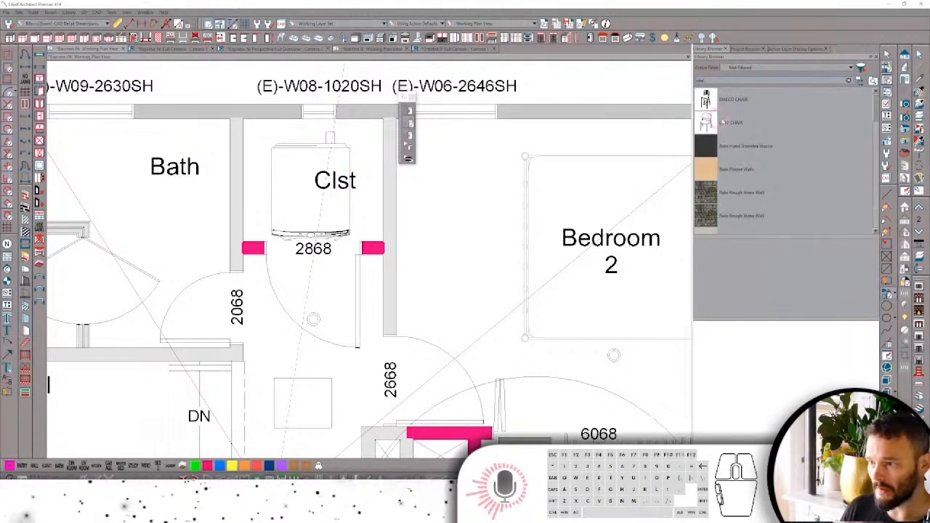
pyautogui.write('s')
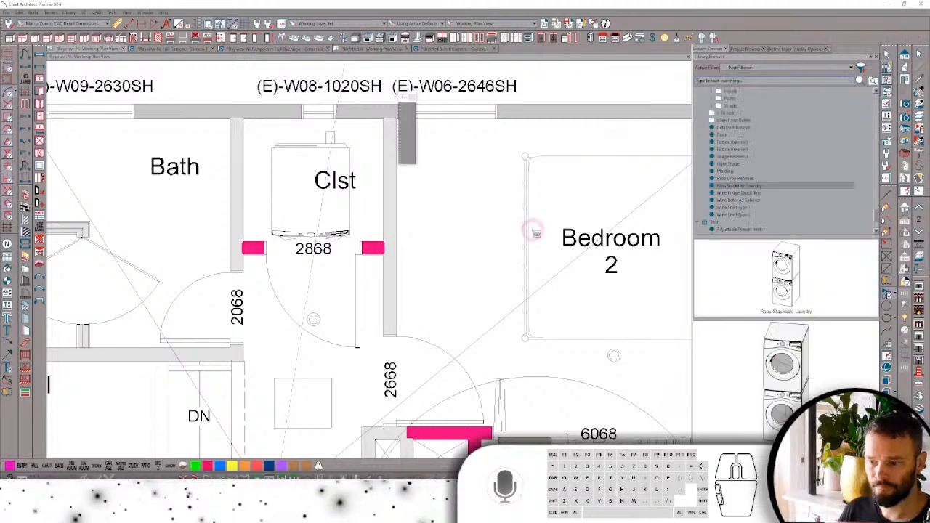
pyautogui.scroll(-3, 533, 232)
pyautogui.scroll(1, 534, 233)
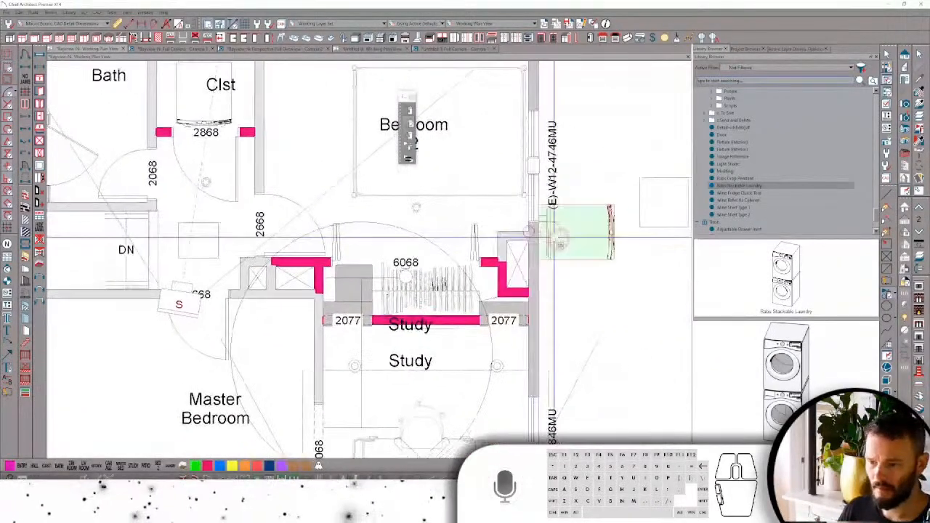
pyautogui.press('space')
pyautogui.scroll(1, 587, 263)
pyautogui.press('space')
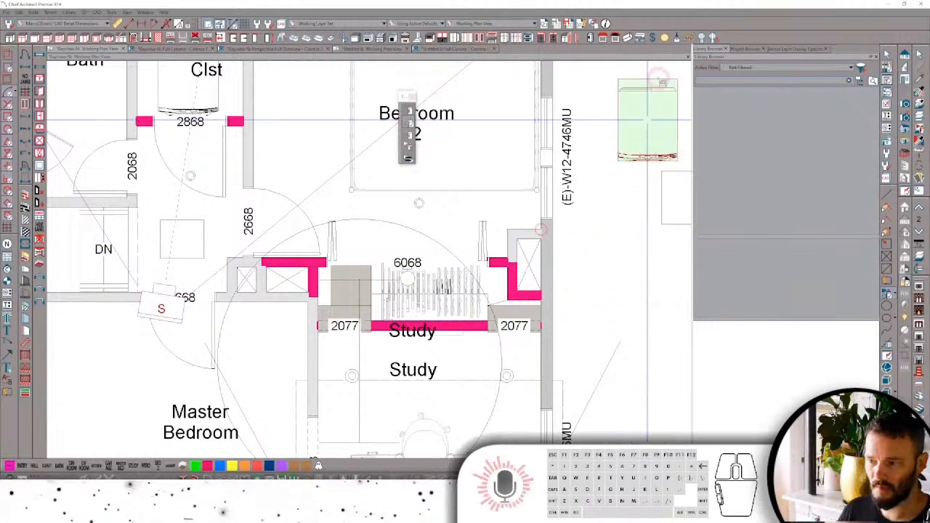
pyautogui.click(708, 25)
pyautogui.scroll(1, 658, 198)
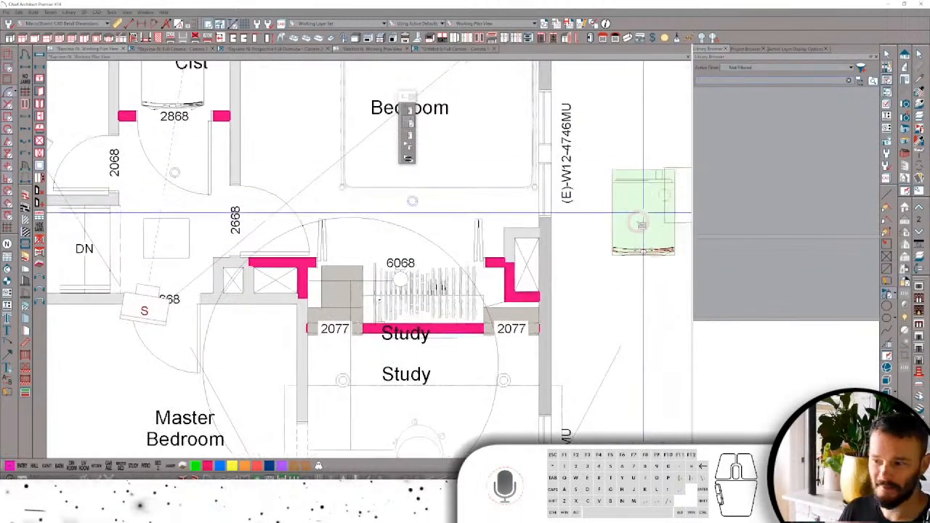
pyautogui.rightClick(623, 256)
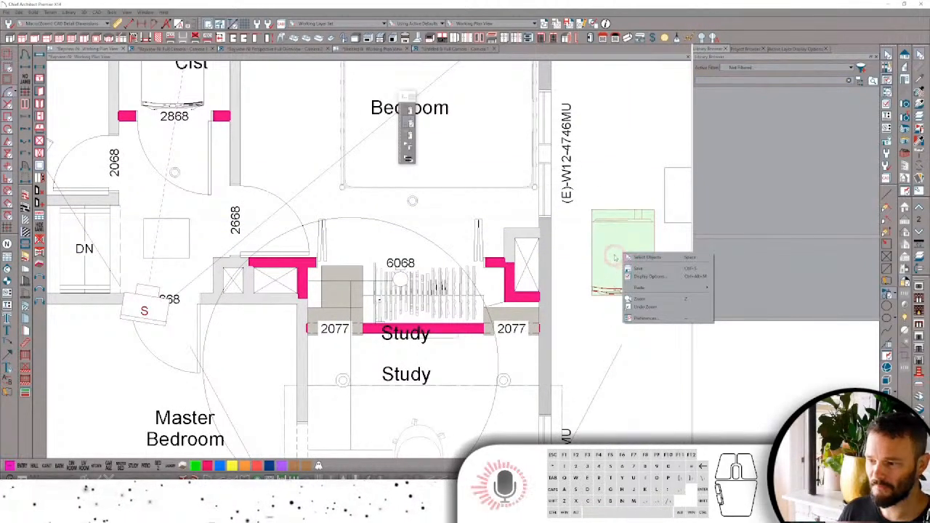
pyautogui.press('space')
pyautogui.click(618, 230)
pyautogui.click(619, 231)
pyautogui.press('space')
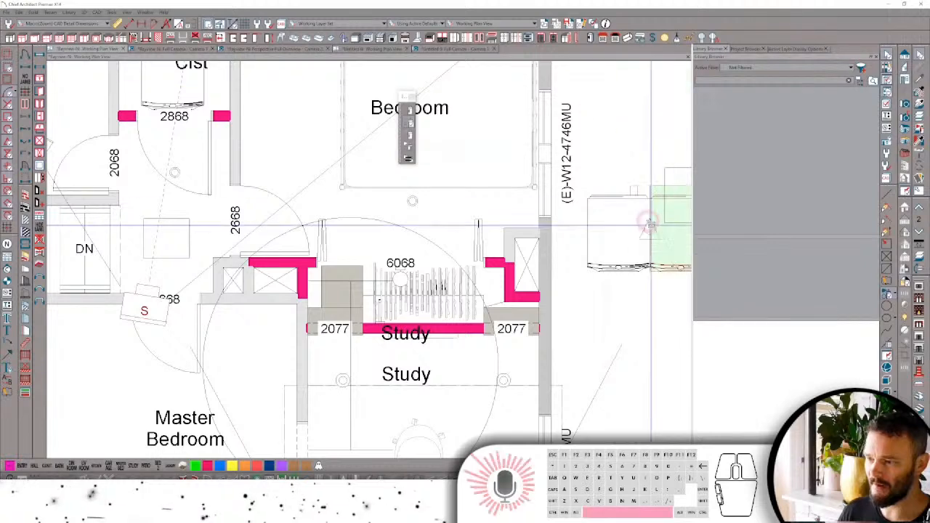
pyautogui.click(623, 228)
pyautogui.press('Delete')
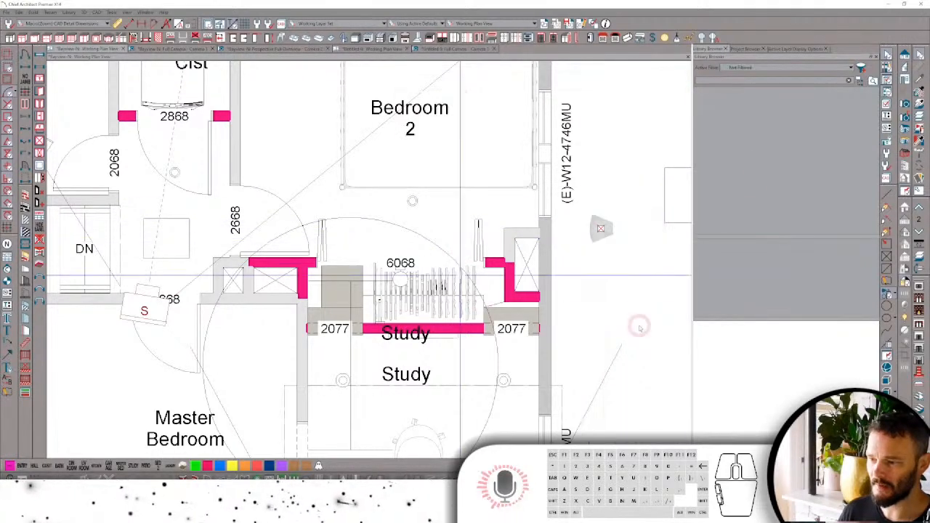
# Search the library again for the stackable laundry symbol, then return to object selection without placing another copy.
pyautogui.moveTo(647, 212); pyautogui.dragTo(529, 186, button='middle')
pyautogui.scroll(-2, 573, 185)
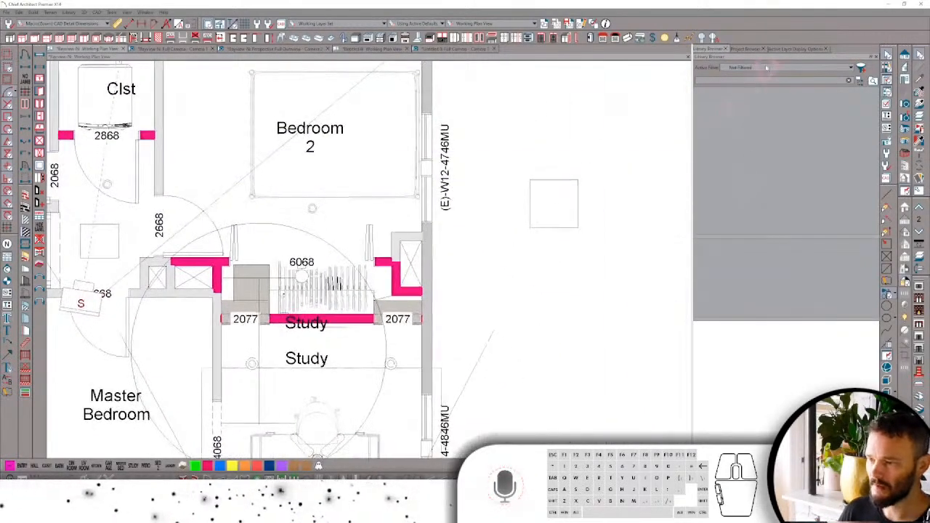
pyautogui.click(718, 81)
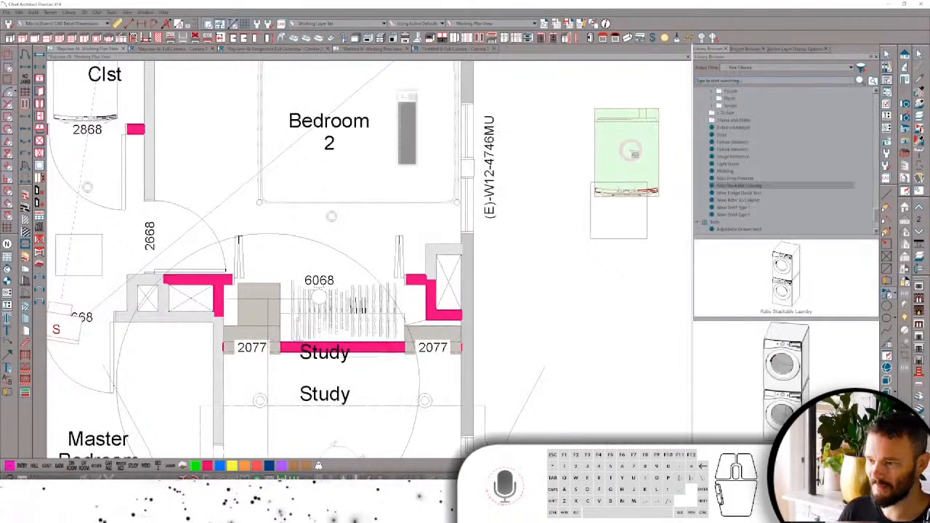
pyautogui.press('space')
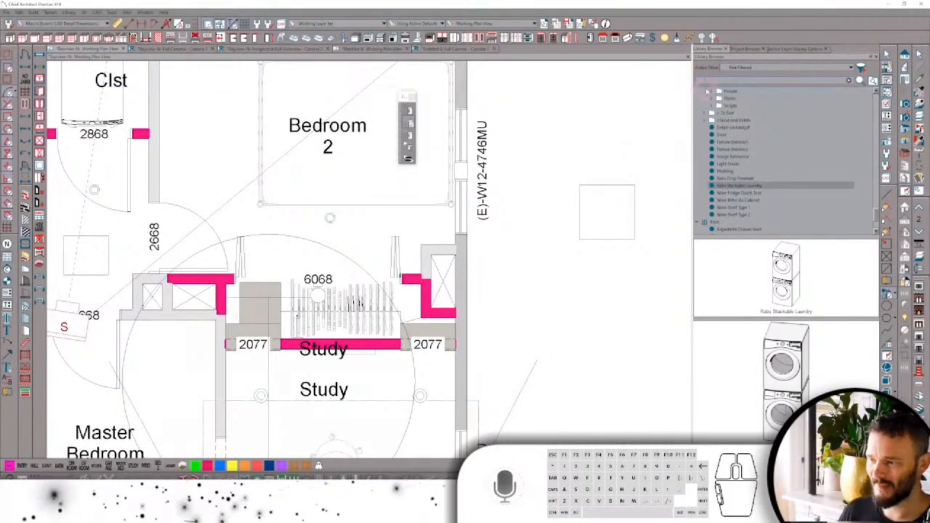
pyautogui.moveTo(720, 80); pyautogui.dragTo(630, 75)
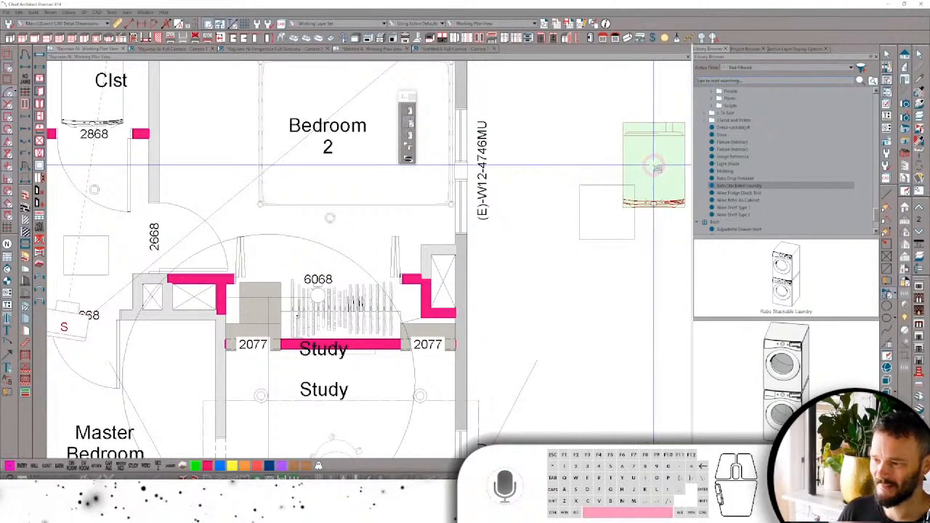
pyautogui.click(713, 85)
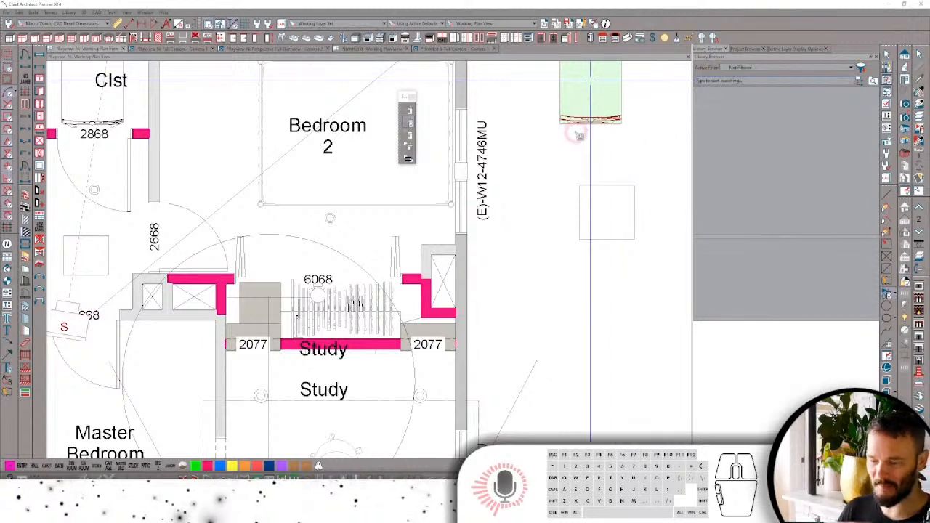
pyautogui.keyDown('shift'); pyautogui.click(659, 152); pyautogui.keyUp('shift')
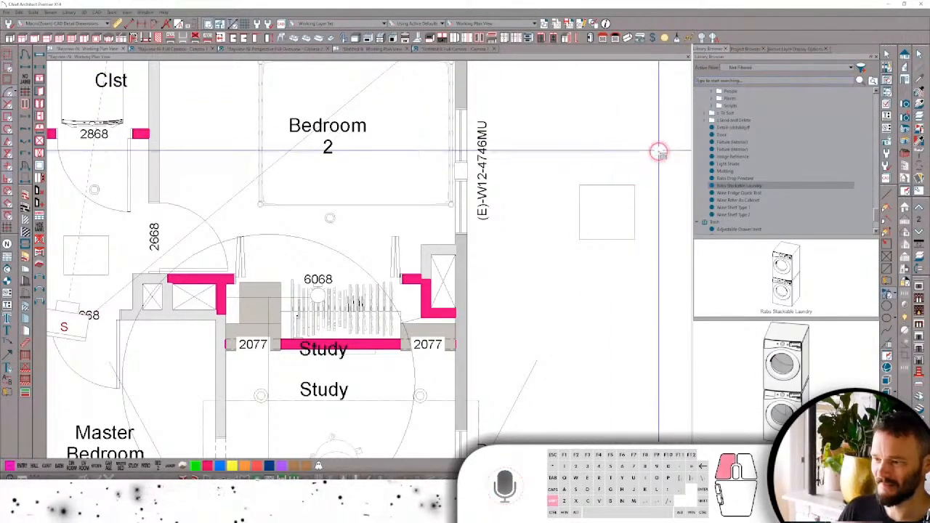
pyautogui.hotkey('shift', 'space')
pyautogui.press('space')
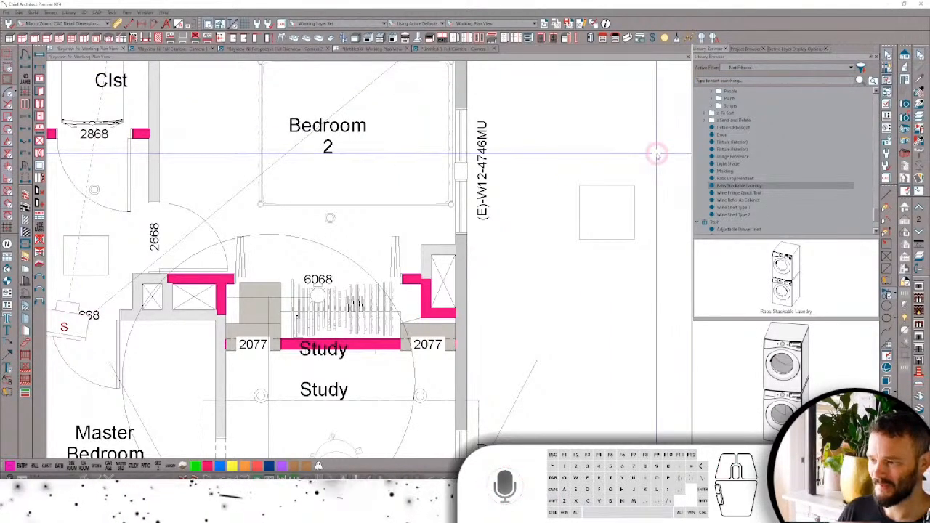
# Delete the stray square object outside the exterior wall beside Bedroom 2.
pyautogui.moveTo(660, 163); pyautogui.dragTo(517, 266)
pyautogui.rightClick(550, 266)
pyautogui.click(440, 271)
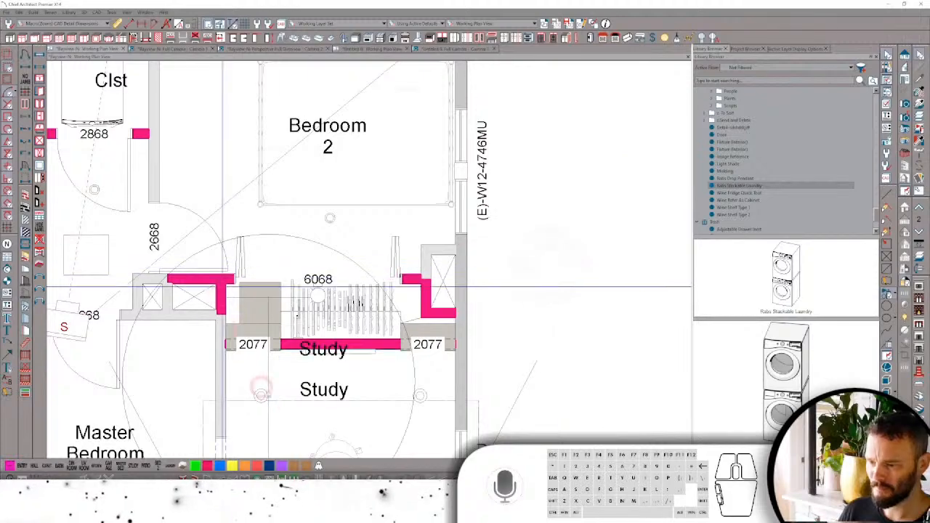
# Move the desk-and-rug block in the Study up to the pink wall and separate the rug from the desk.
pyautogui.scroll(-3, 332, 411)
pyautogui.scroll(-2, 377, 421)
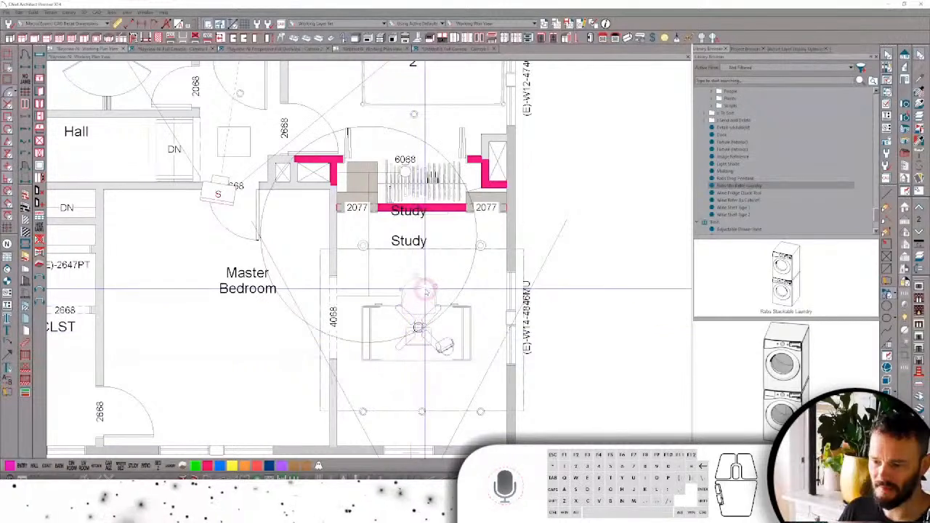
pyautogui.click(425, 290)
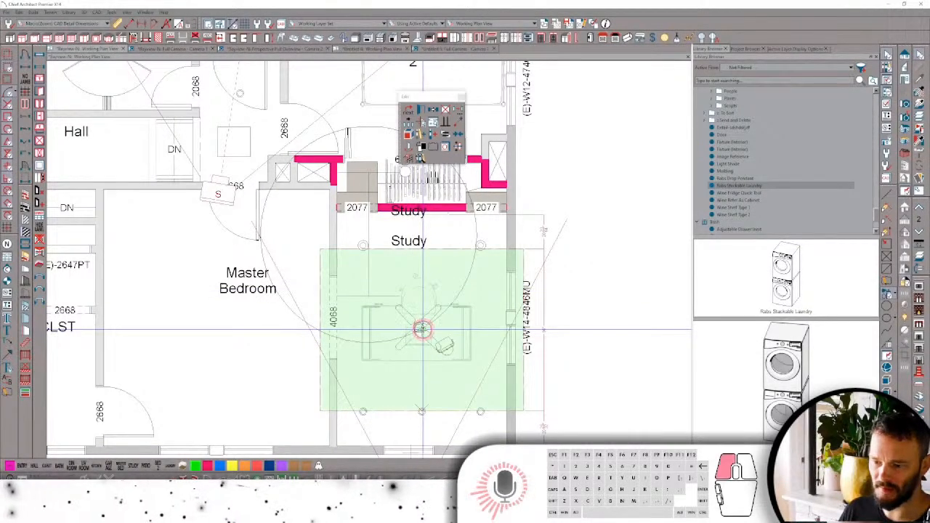
pyautogui.moveTo(422, 329); pyautogui.dragTo(422, 297)
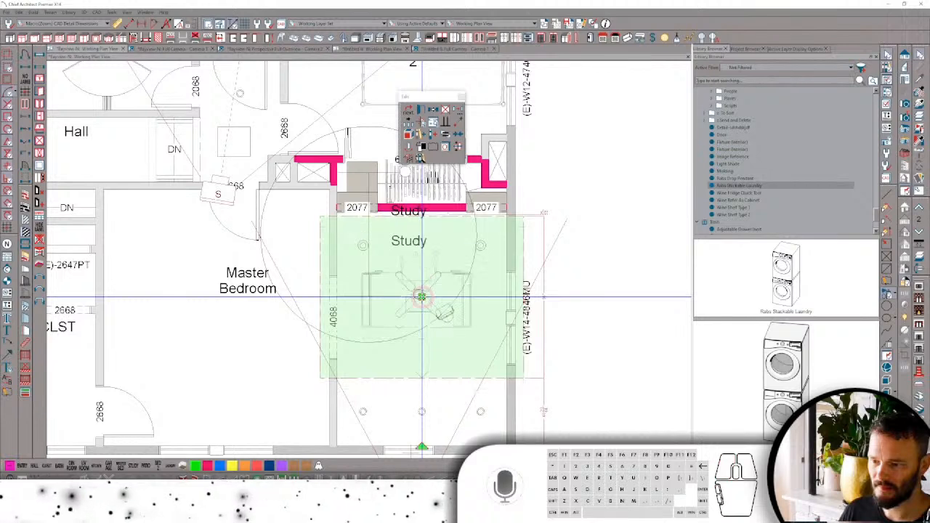
pyautogui.click(410, 135)
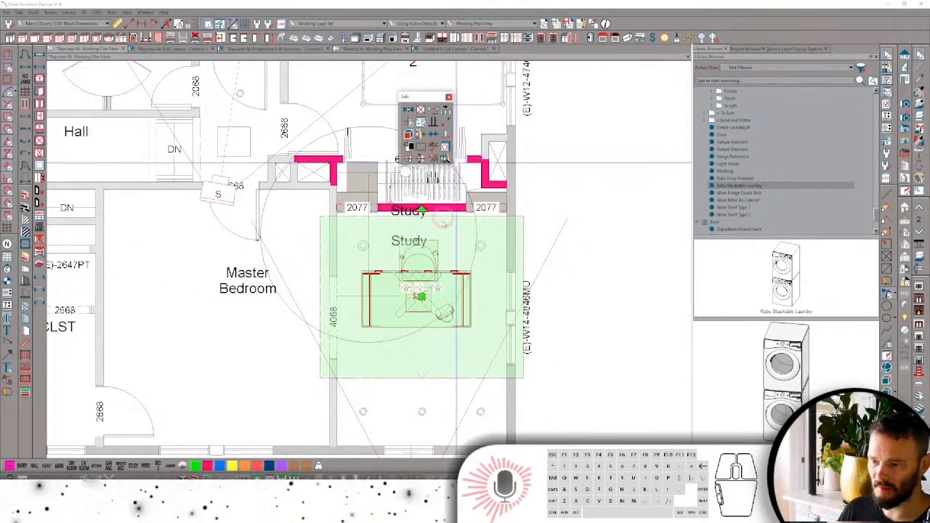
pyautogui.click(493, 309)
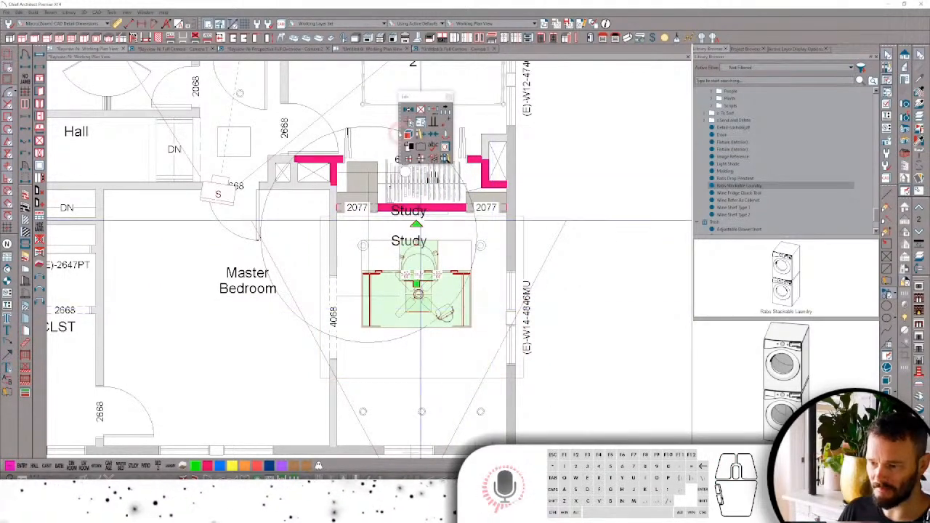
# Narrow the Study rug evenly on both sides, shift it away from the pink wall, and check it in the full camera view.
pyautogui.click(484, 310)
pyautogui.click(489, 324)
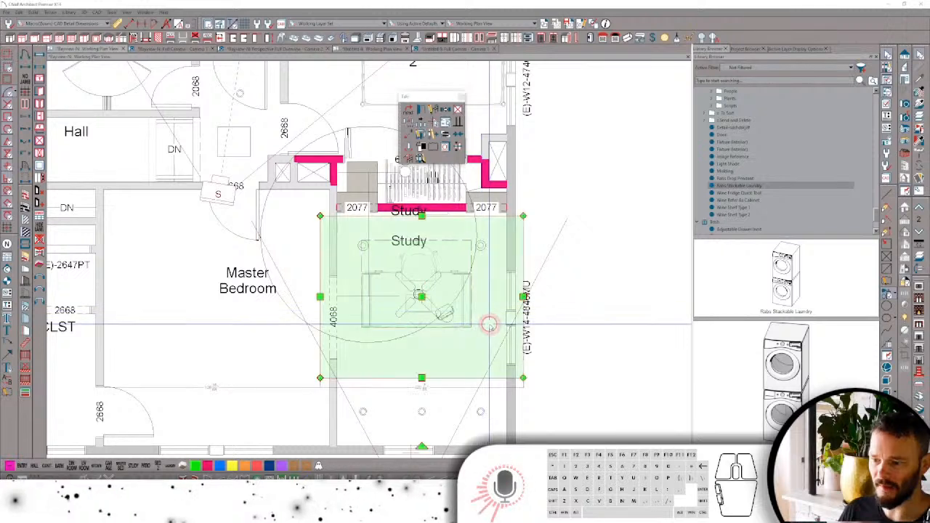
pyautogui.press('c')
pyautogui.click(523, 294)
pyautogui.moveTo(526, 295); pyautogui.dragTo(484, 296)
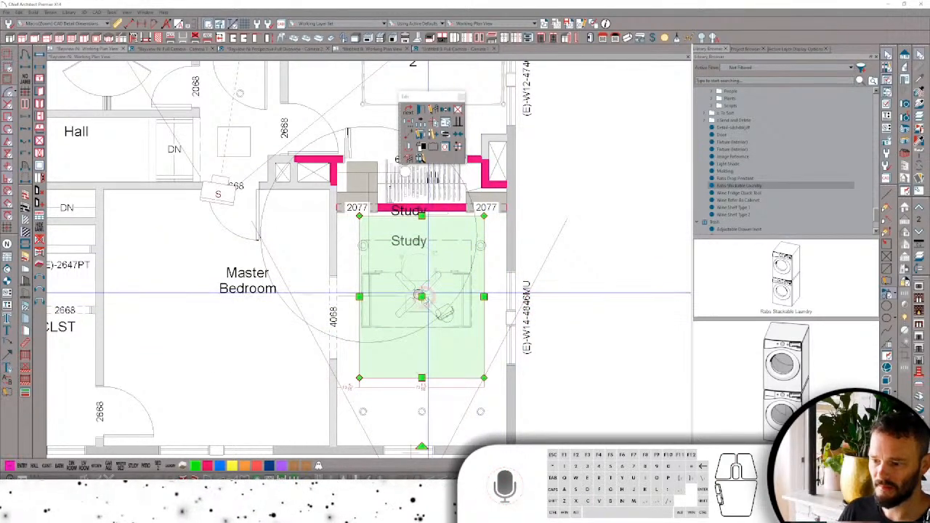
pyautogui.moveTo(419, 295); pyautogui.dragTo(419, 320)
pyautogui.scroll(3, 413, 210)
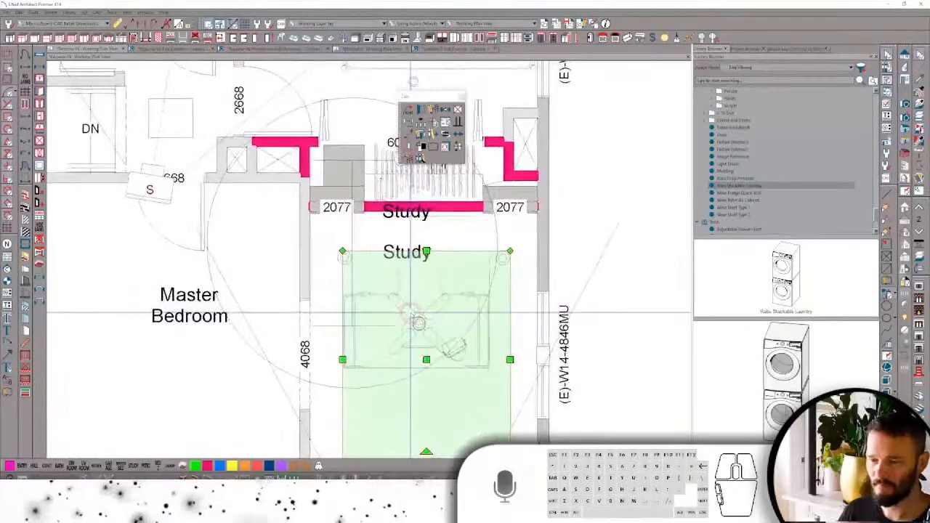
pyautogui.hotkey('ctrl', 'Tab')
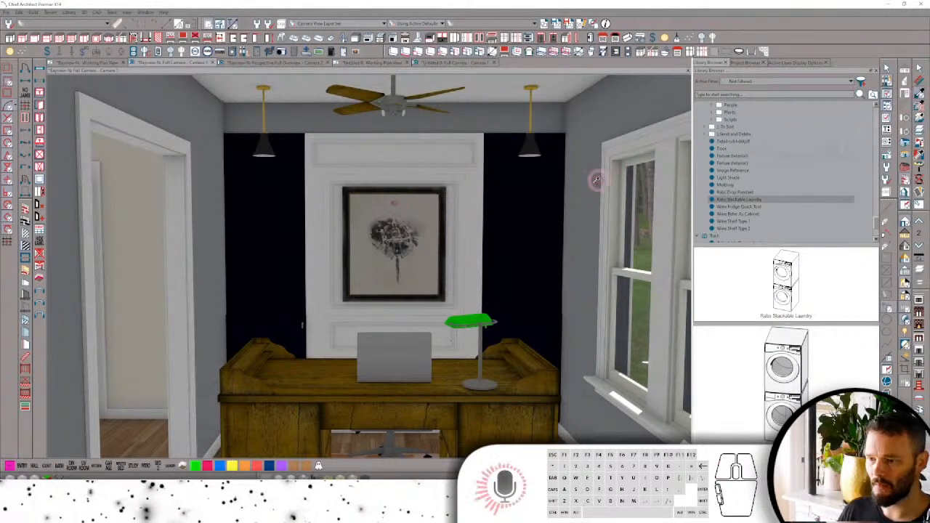
# Hide the shelving and white panelling in front of the Study's navy wall, then search the library for "art light" and pick Art Light 1.
pyautogui.click(544, 206)
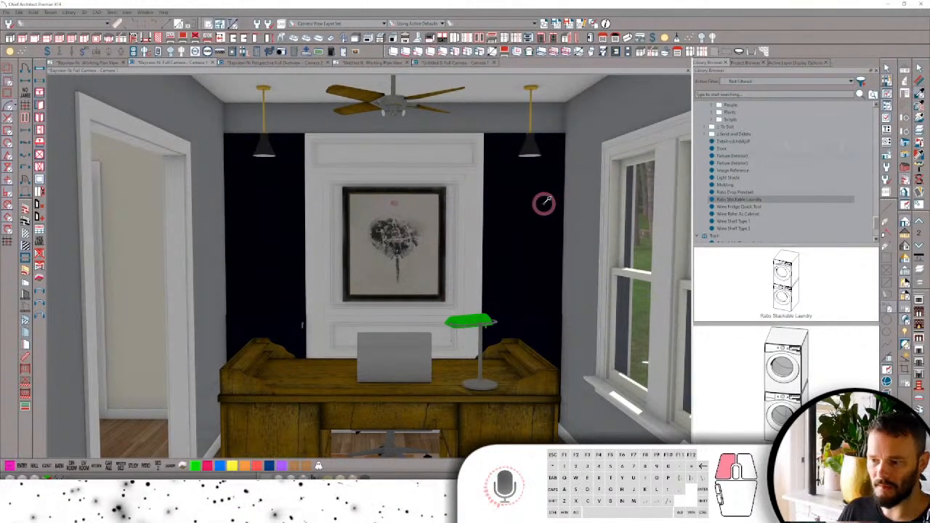
pyautogui.click(456, 157)
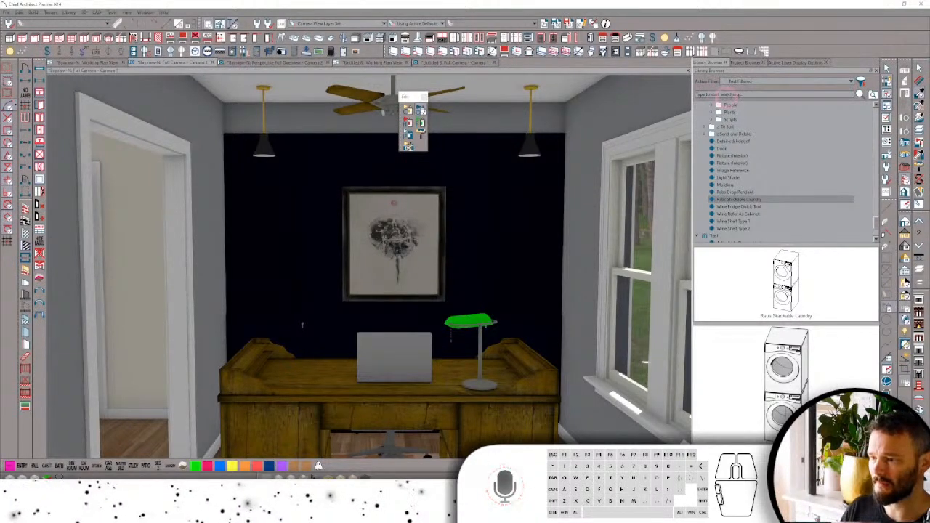
pyautogui.click(725, 94)
pyautogui.write('art light')
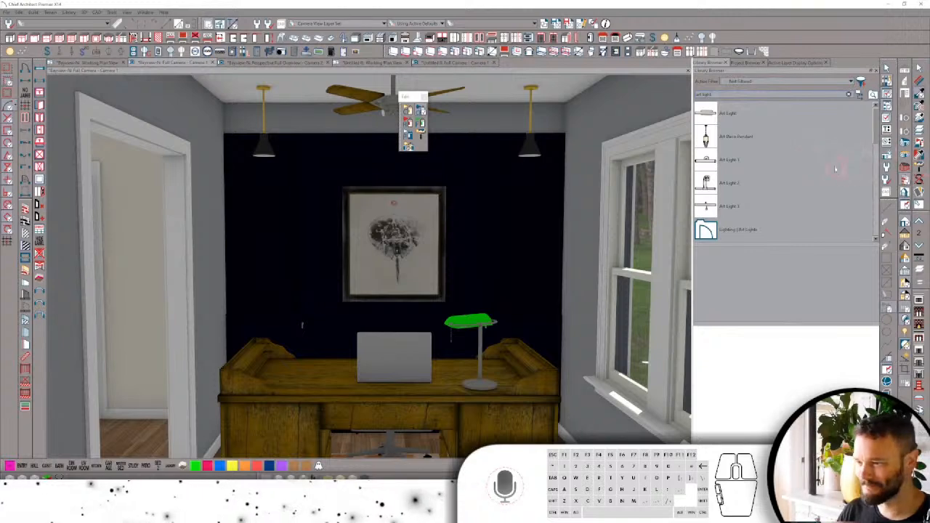
pyautogui.click(706, 160)
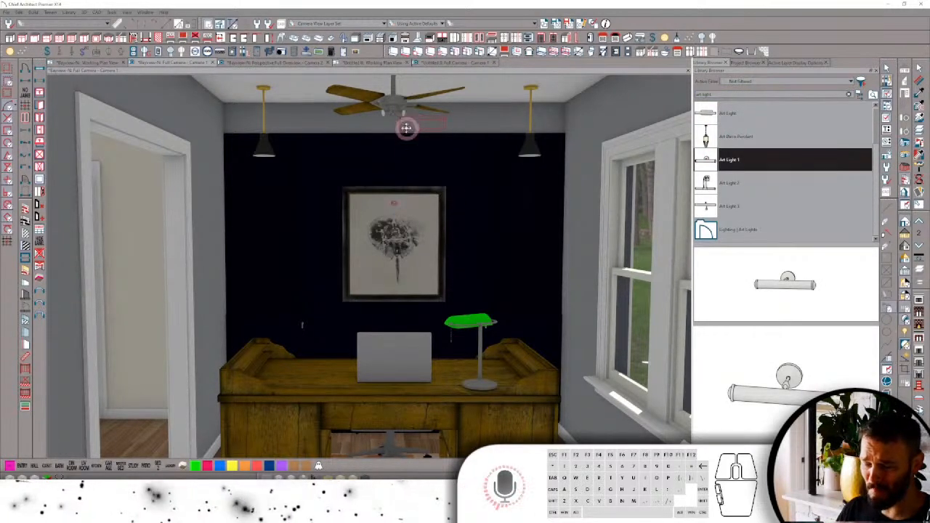
# Place Art Light 1 high on the navy wall, centred over the framed picture.
pyautogui.press('Left')
pyautogui.press('Left')
pyautogui.press('Left')
pyautogui.click(363, 124)
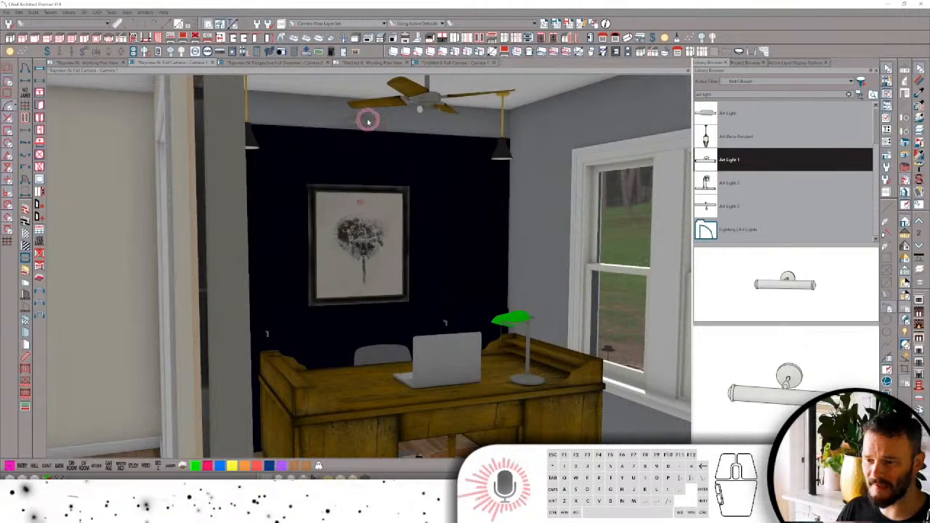
pyautogui.press('pagedown')
pyautogui.click(429, 331)
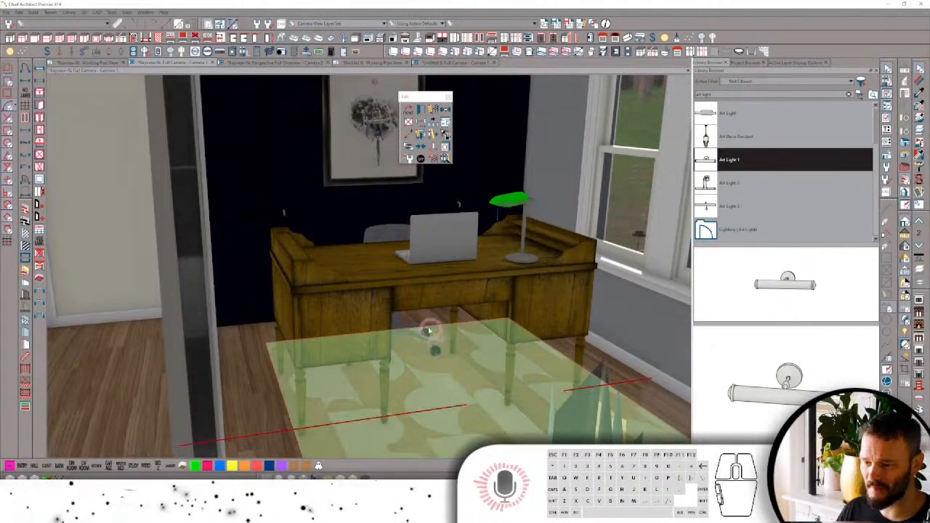
pyautogui.press('Escape')
pyautogui.press('pageup')
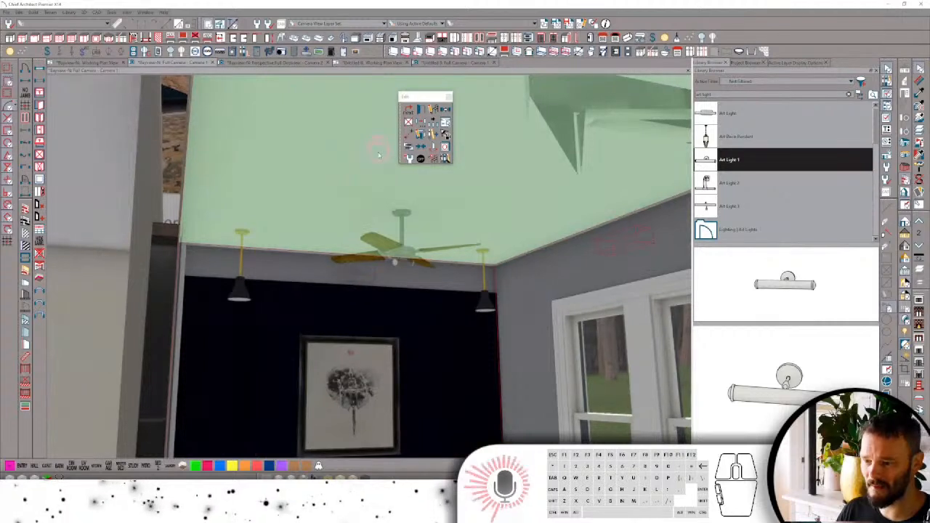
# Lower the art light to just above the picture frame and check from the side how it sits on the wall.
pyautogui.click(355, 234)
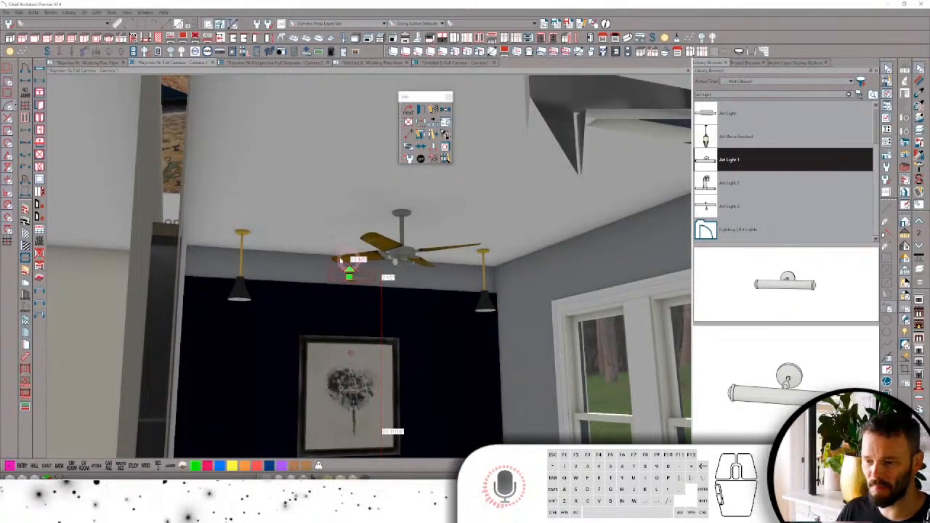
pyautogui.press('Left')
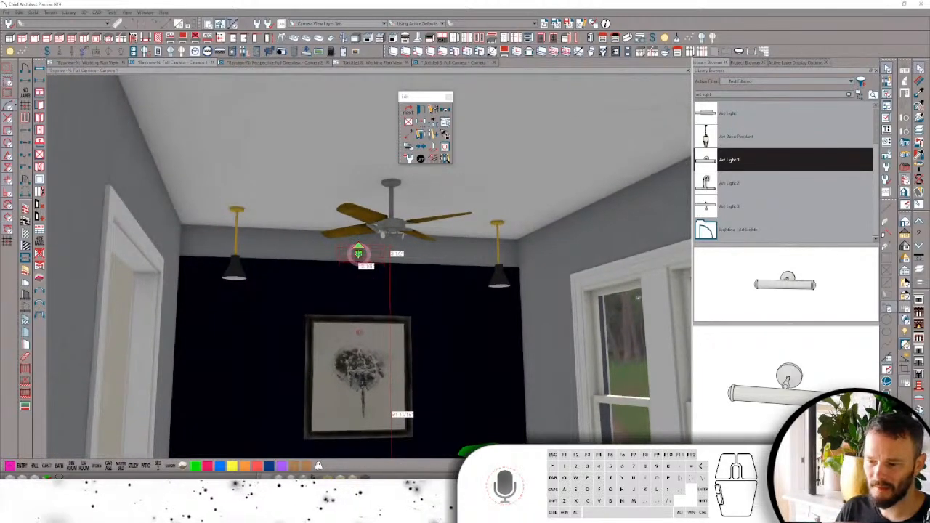
pyautogui.click(362, 266)
pyautogui.moveTo(361, 266); pyautogui.dragTo(357, 300)
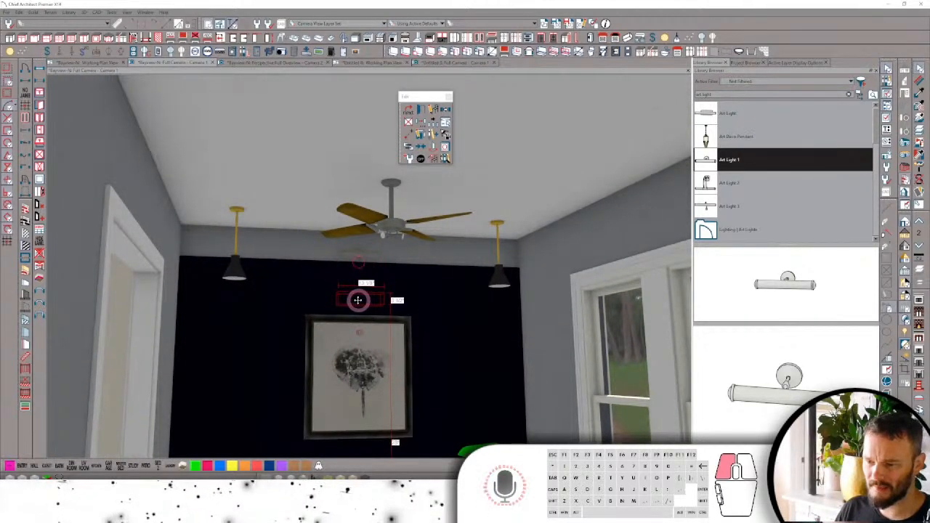
pyautogui.press('Left')
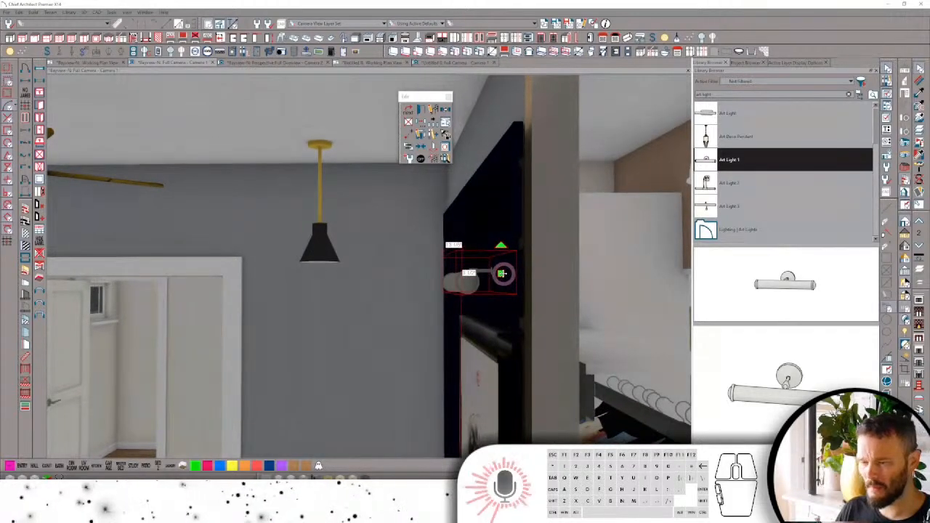
pyautogui.moveTo(501, 273); pyautogui.dragTo(472, 273)
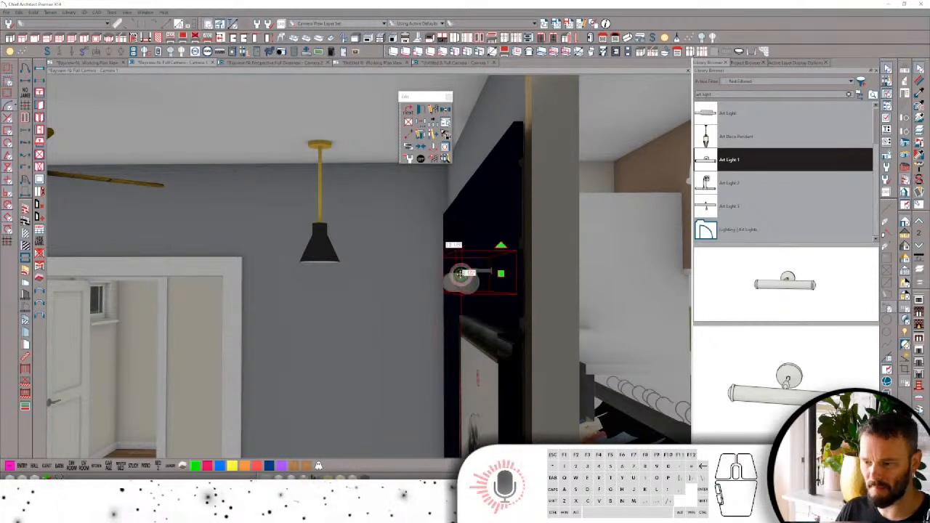
pyautogui.scroll(3, 465, 280)
pyautogui.scroll(-5, 443, 314)
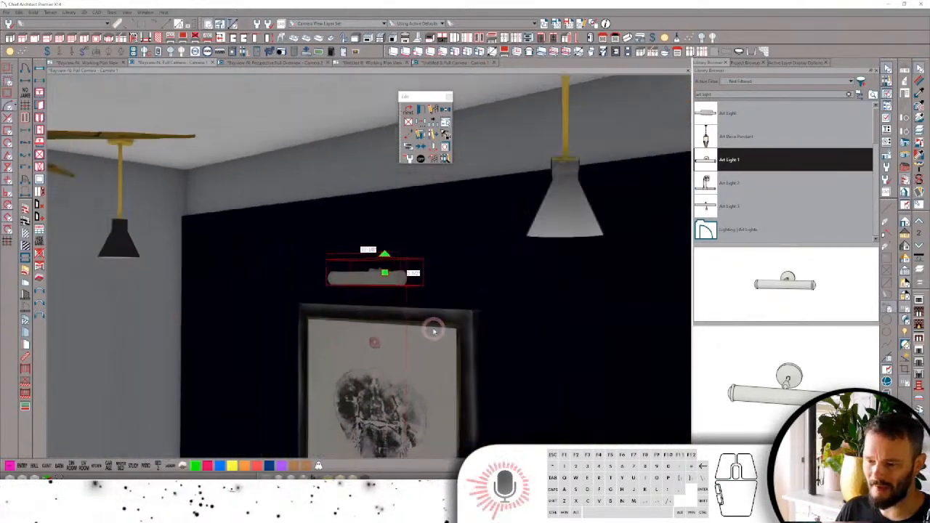
# Adjust the art light symbol's Y origin offset to bring the fixture slightly forward off the wall.
pyautogui.press('ctrl')
pyautogui.click(412, 309)
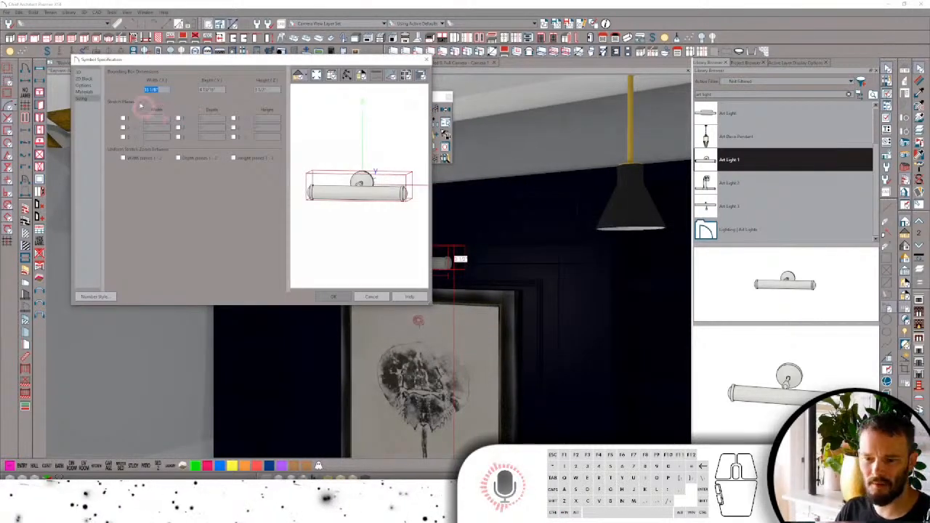
pyautogui.click(83, 73)
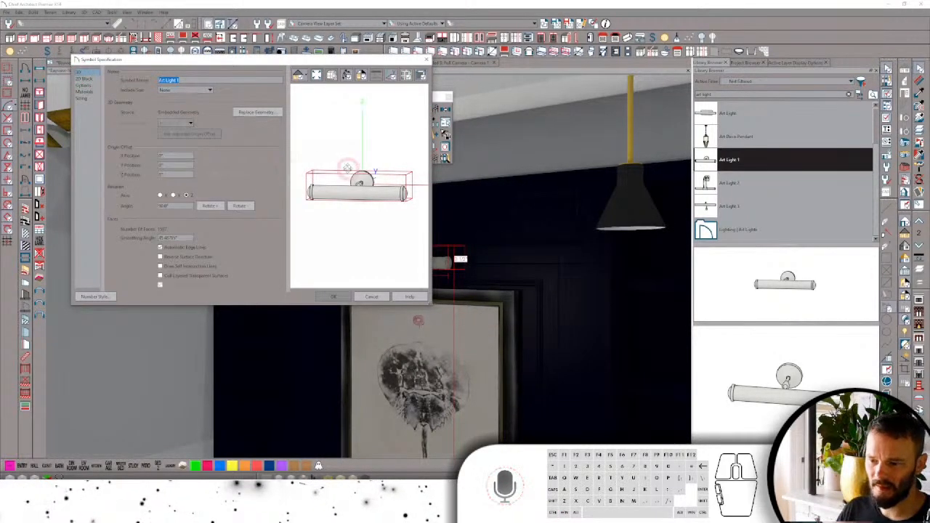
pyautogui.moveTo(351, 154); pyautogui.dragTo(360, 215)
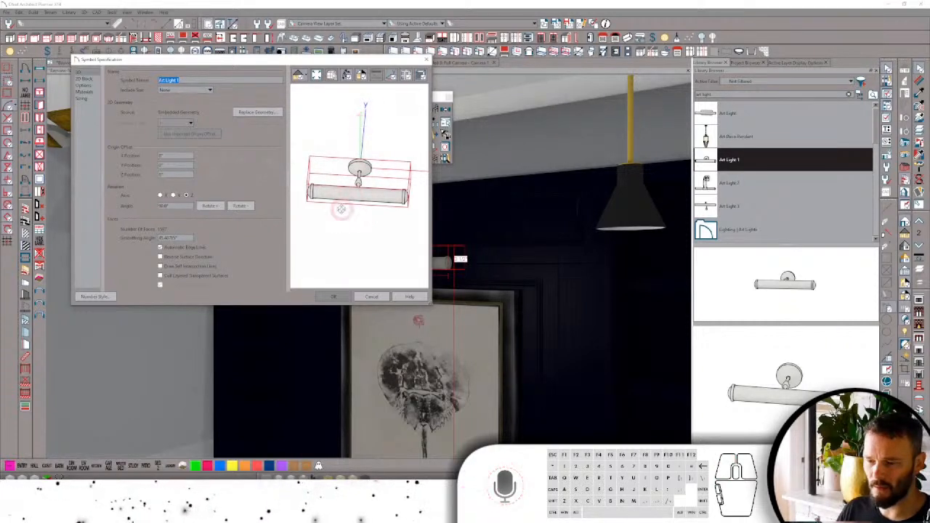
pyautogui.click(368, 124)
pyautogui.moveTo(368, 124); pyautogui.dragTo(362, 161)
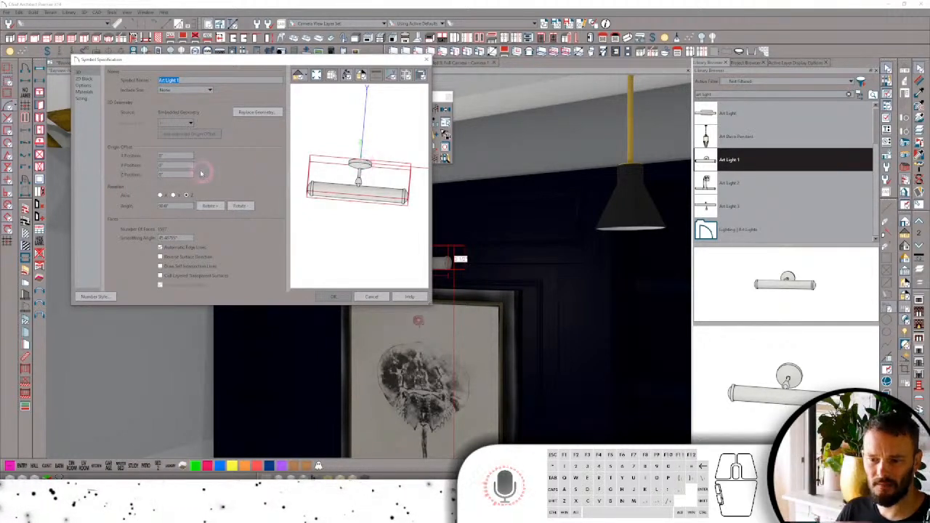
pyautogui.click(150, 165)
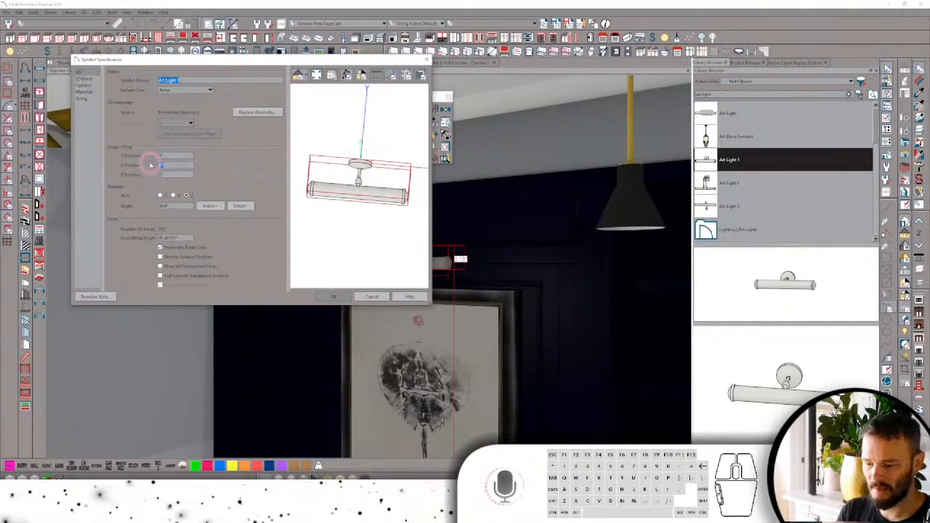
pyautogui.write('4')
pyautogui.press('Tab')
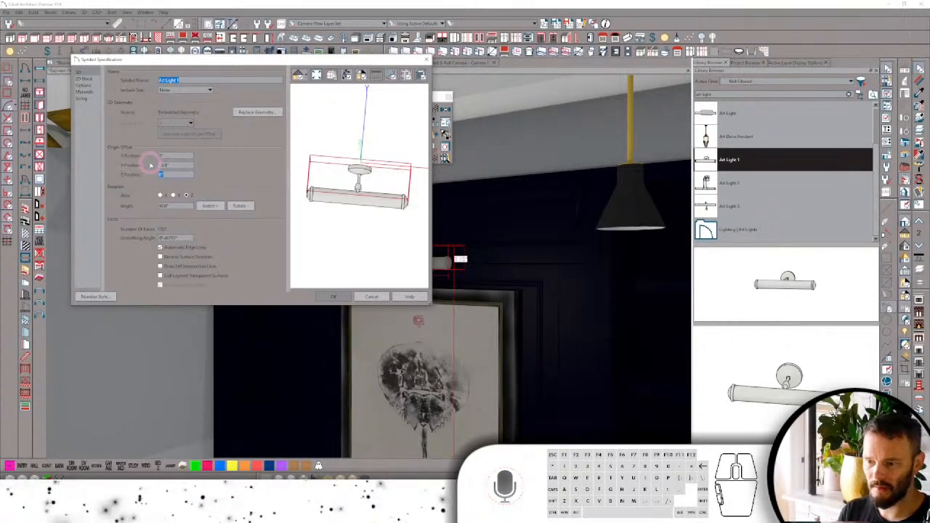
pyautogui.click(160, 174)
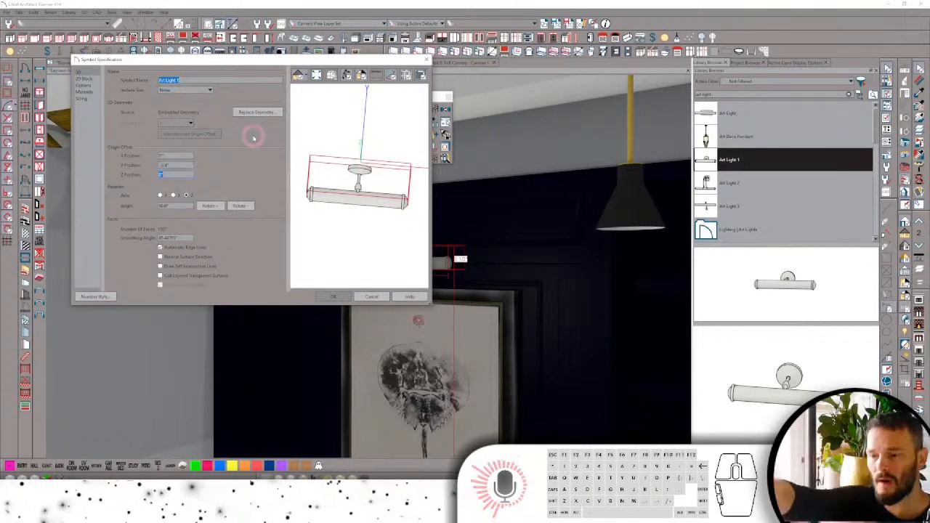
pyautogui.click(345, 297)
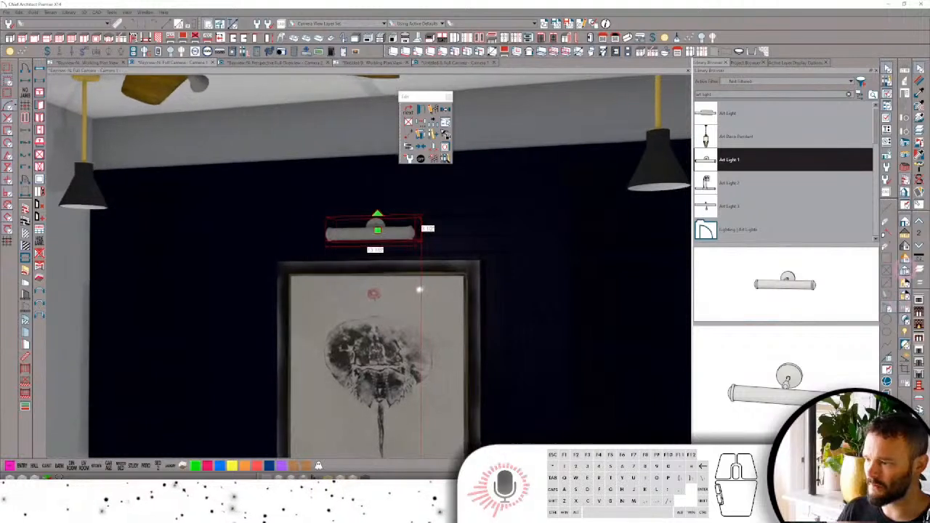
# Switch the camera view to the Clay rendering technique and centre it on the art light.
pyautogui.click(910, 271)
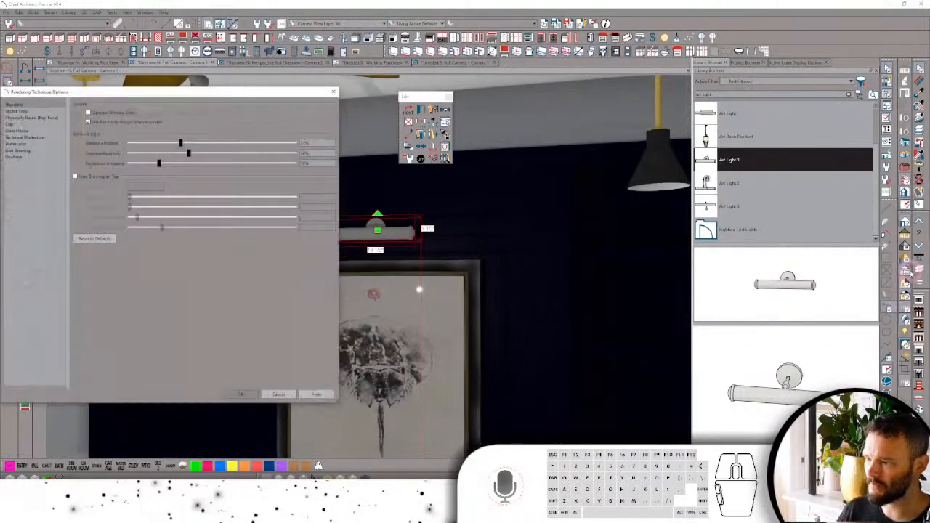
pyautogui.click(16, 125)
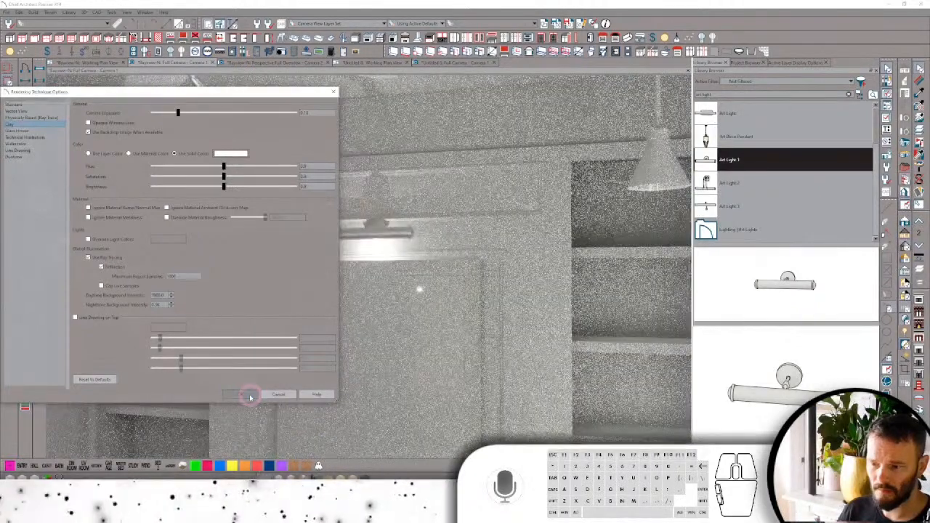
pyautogui.click(250, 397)
pyautogui.moveTo(248, 397); pyautogui.dragTo(232, 206, button='middle')
pyautogui.press('space')
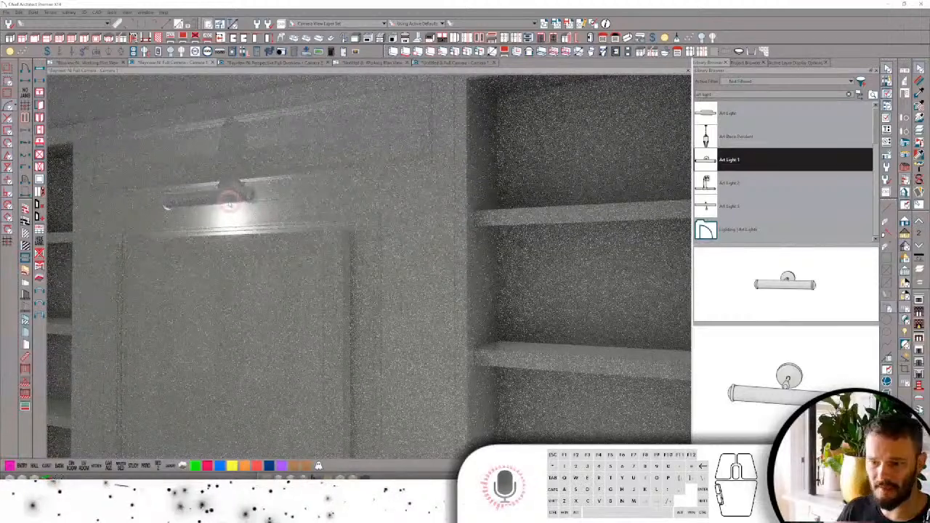
# In the art light's Light Data, show the light position in the camera view and turn the preview to a side view.
pyautogui.click(228, 203)
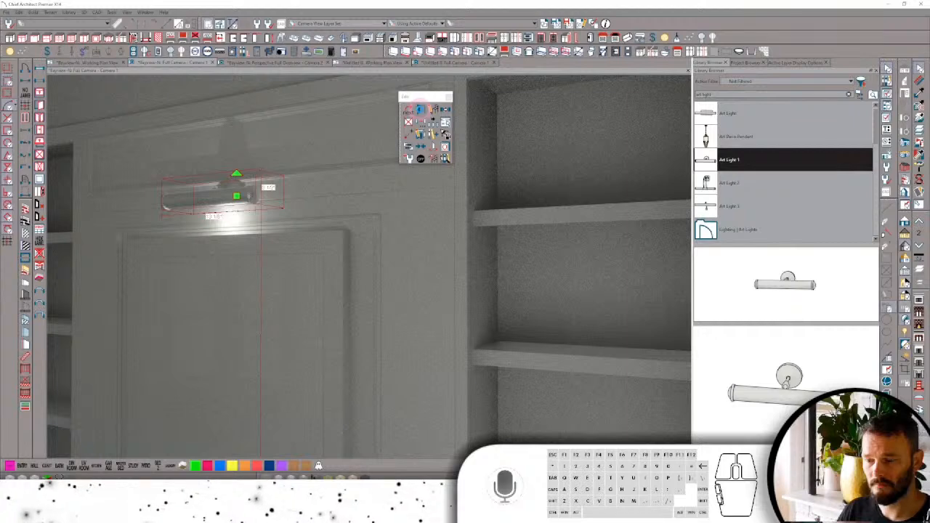
pyautogui.click(419, 109)
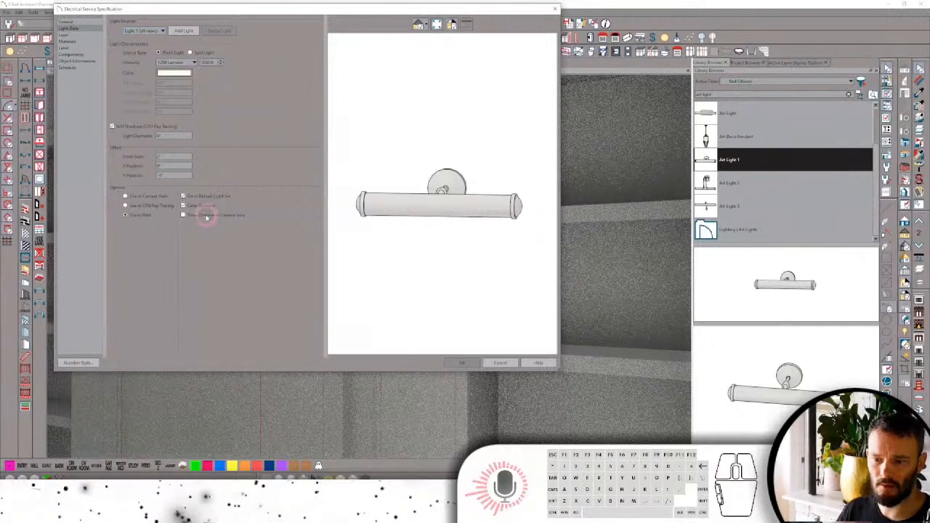
pyautogui.click(208, 216)
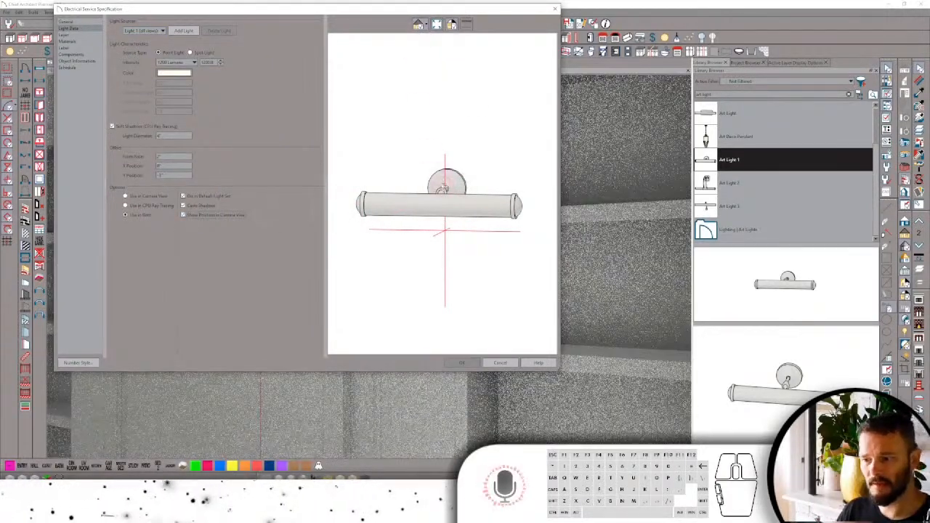
pyautogui.moveTo(451, 208); pyautogui.dragTo(280, 174)
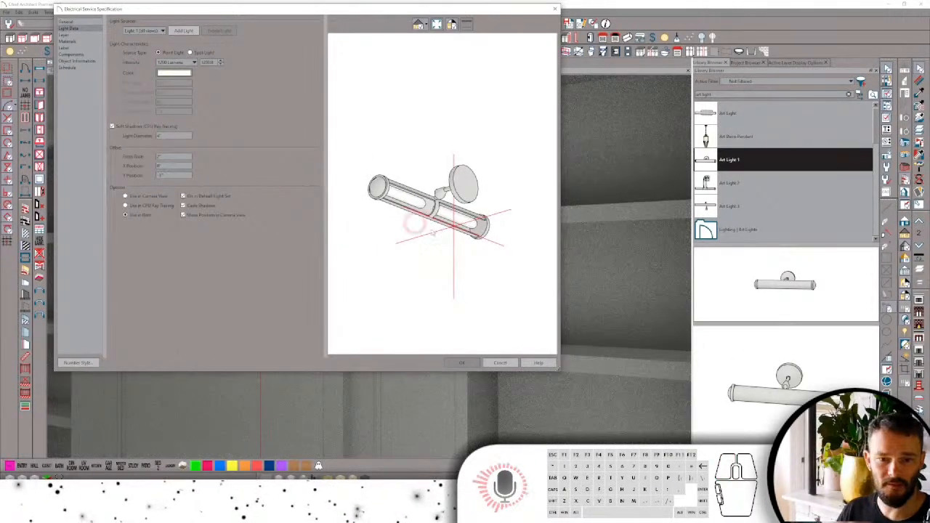
pyautogui.moveTo(442, 211); pyautogui.dragTo(450, 218)
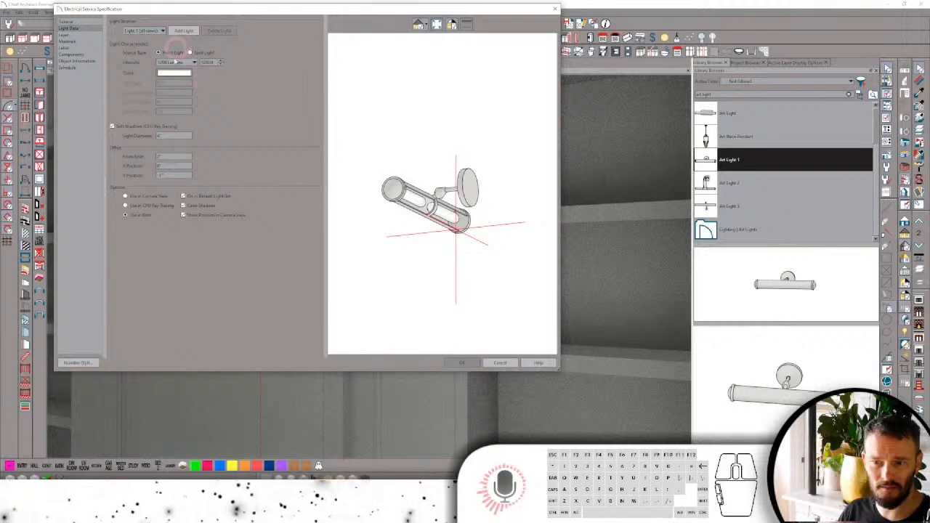
# Change the art light's source type to Spot Light and set its tilt angle to -90°.
pyautogui.click(191, 53)
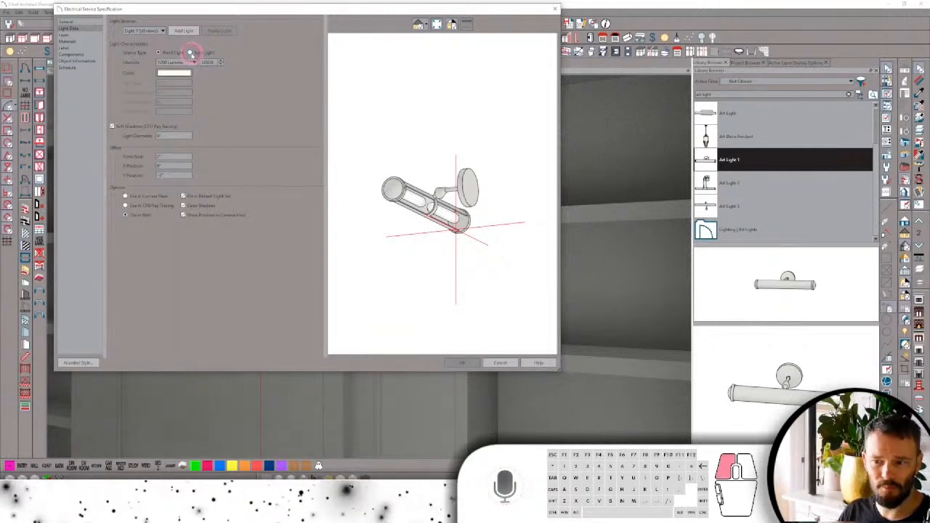
pyautogui.click(374, 168)
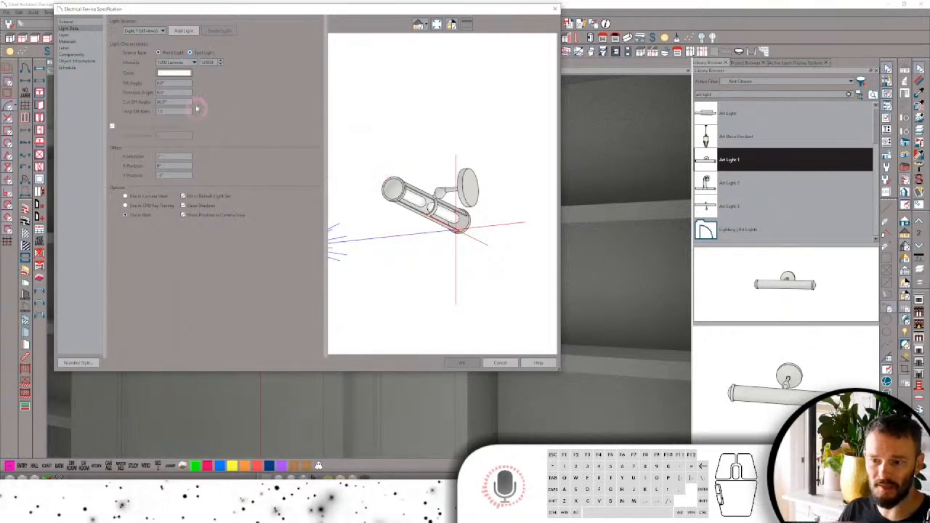
pyautogui.moveTo(171, 82); pyautogui.dragTo(137, 83)
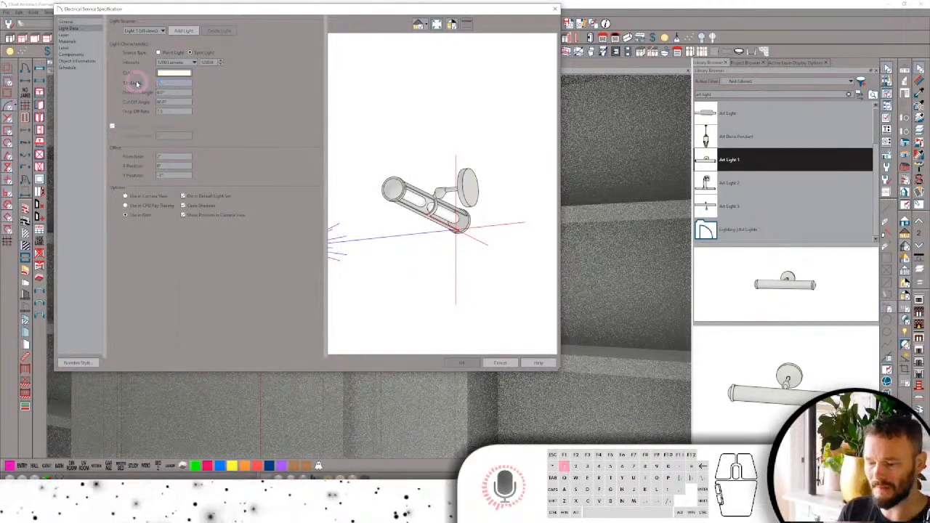
pyautogui.write('-90')
pyautogui.press('Tab')
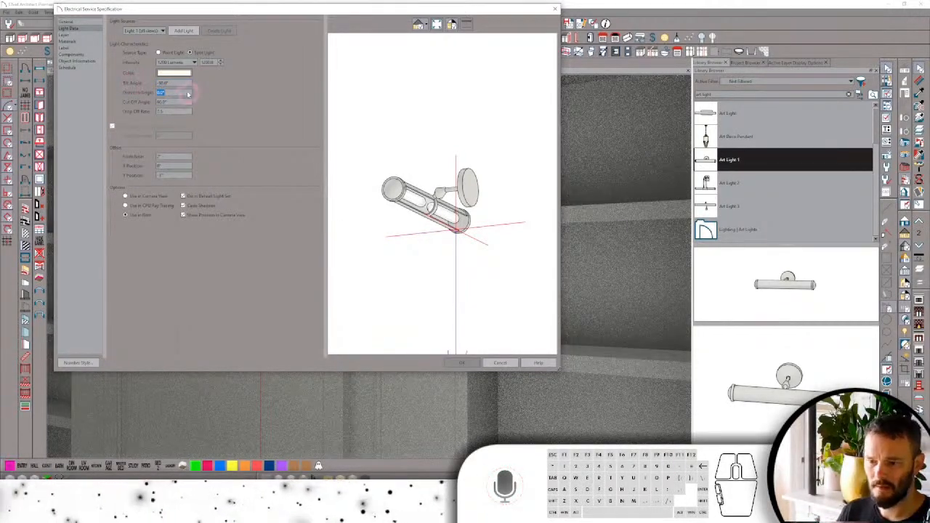
# Set the art light's spot tilt angle to -75°.
pyautogui.moveTo(181, 83); pyautogui.dragTo(158, 84)
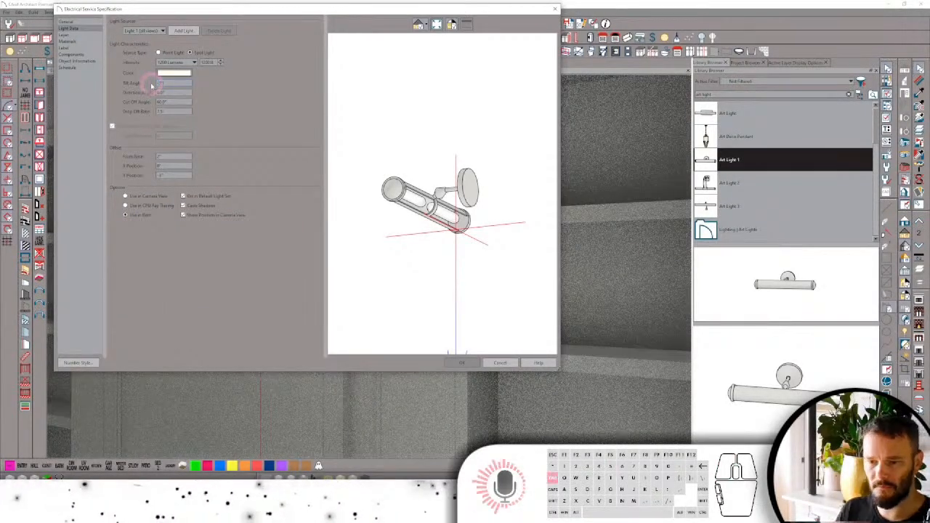
pyautogui.write('-75')
pyautogui.press('Tab')
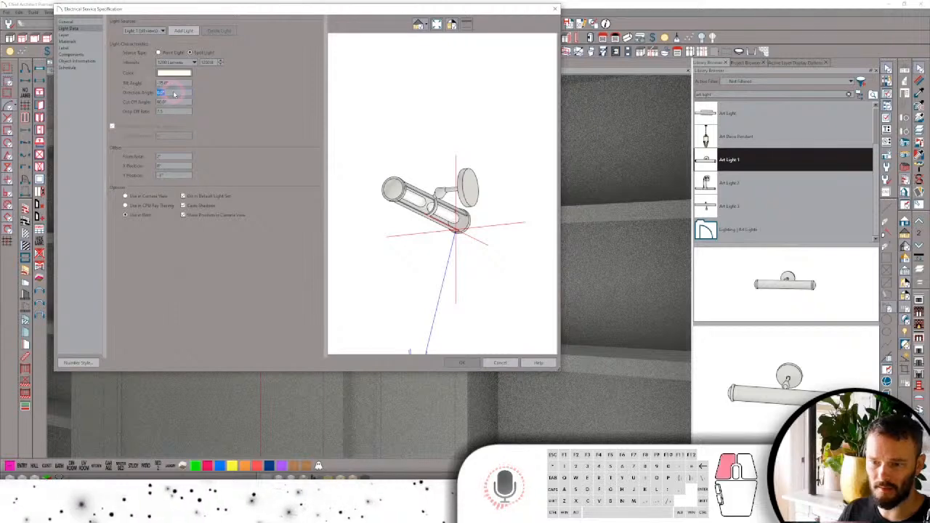
# Set the art light's spot direction angle to 180° and turn the preview to inspect the beam from the side.
pyautogui.click(174, 93)
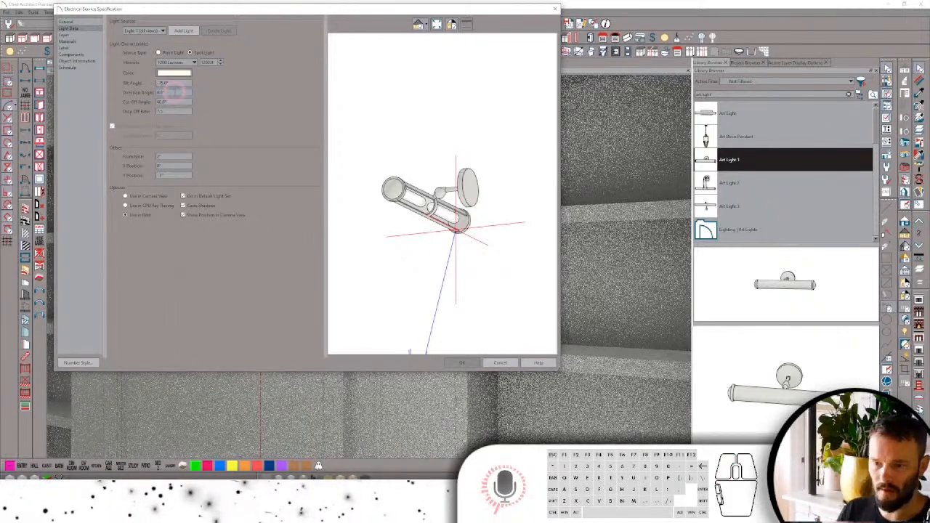
pyautogui.moveTo(174, 93); pyautogui.dragTo(144, 93)
pyautogui.write('180')
pyautogui.press('Tab')
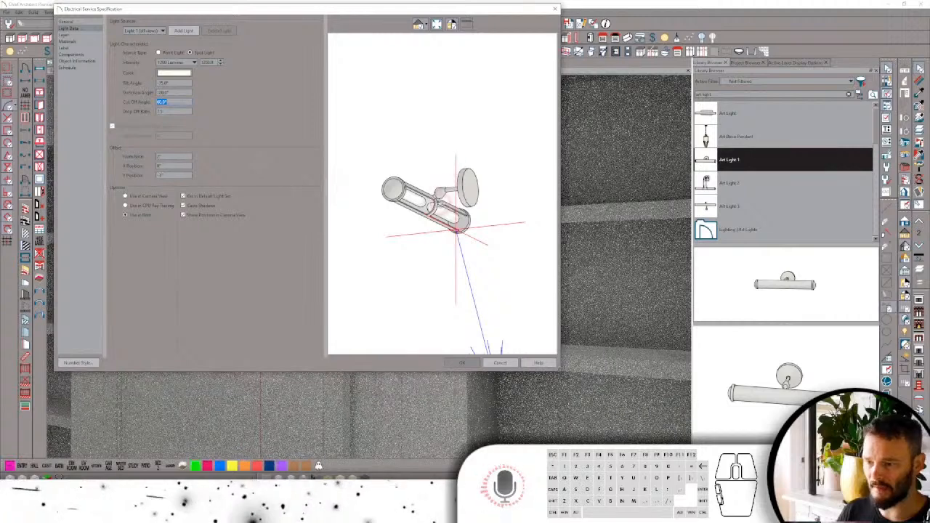
pyautogui.moveTo(444, 210); pyautogui.dragTo(471, 229)
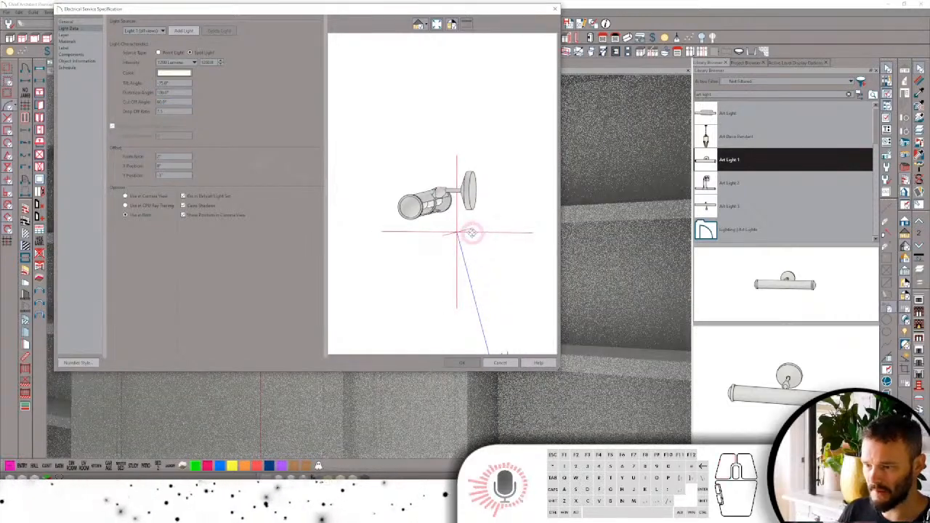
pyautogui.press('space')
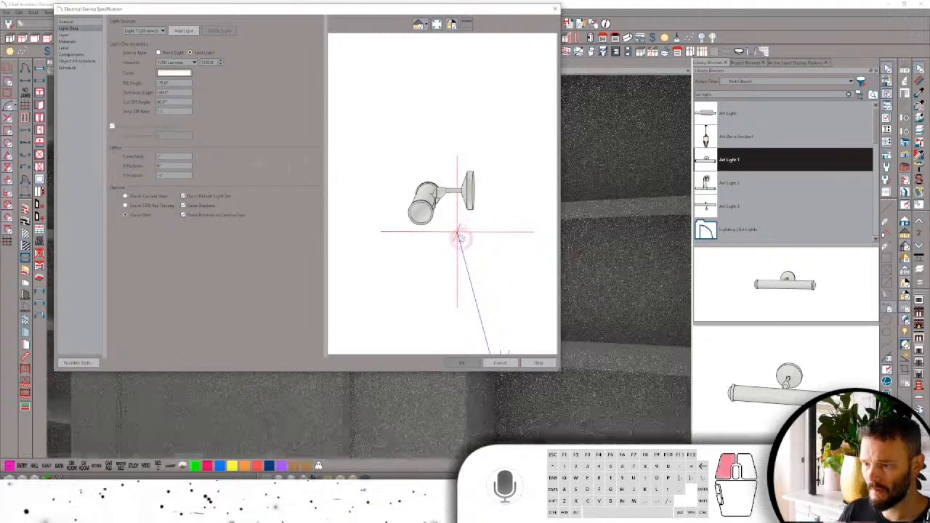
pyautogui.moveTo(461, 239); pyautogui.dragTo(442, 234)
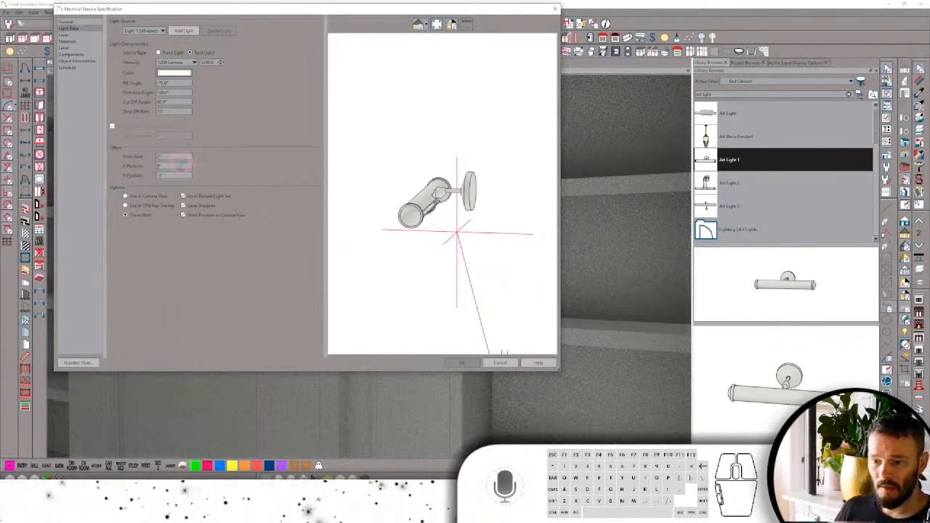
# Try a lower Y position offset for the art light's light source.
pyautogui.click(159, 175)
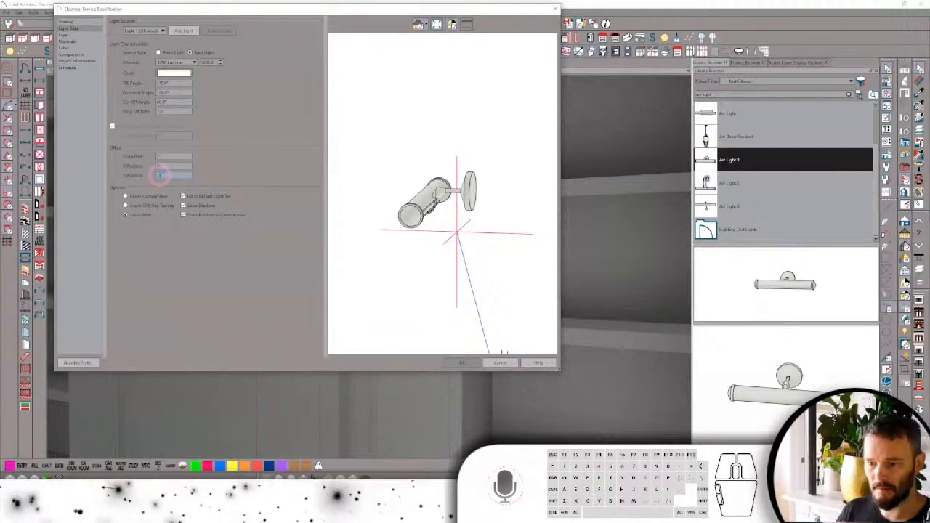
pyautogui.scroll(-1, 159, 175)
pyautogui.moveTo(165, 175); pyautogui.dragTo(159, 176)
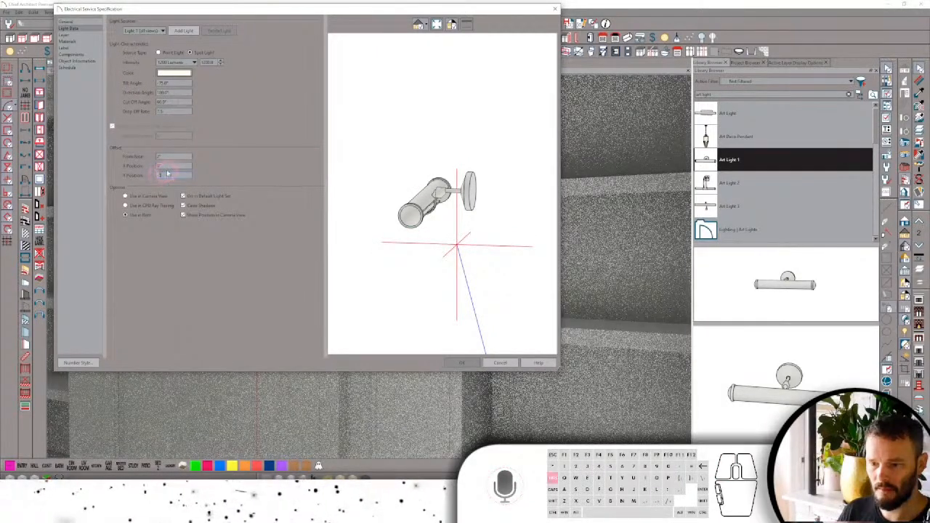
pyautogui.scroll(1, 167, 173)
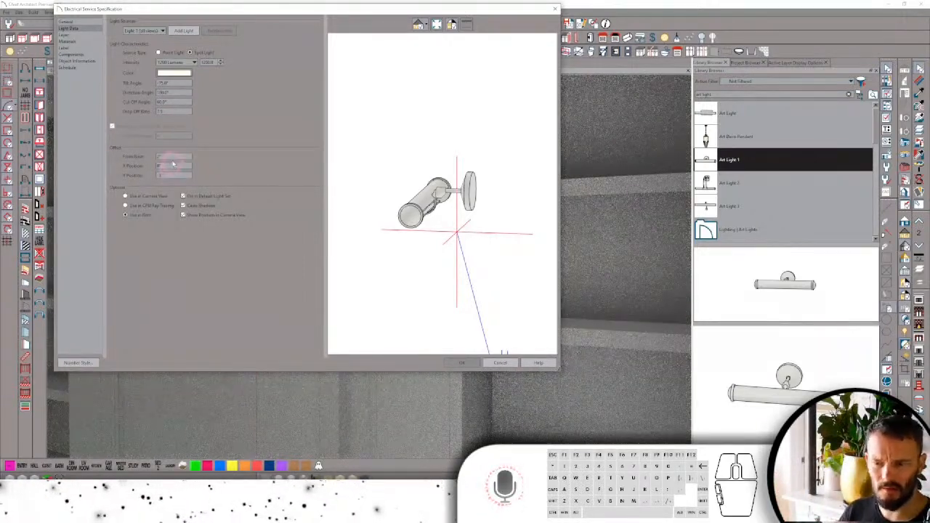
# Increase the light source's From Back offset to move it away from the wall, and set its tilt angle to -65°.
pyautogui.moveTo(172, 156); pyautogui.dragTo(111, 158)
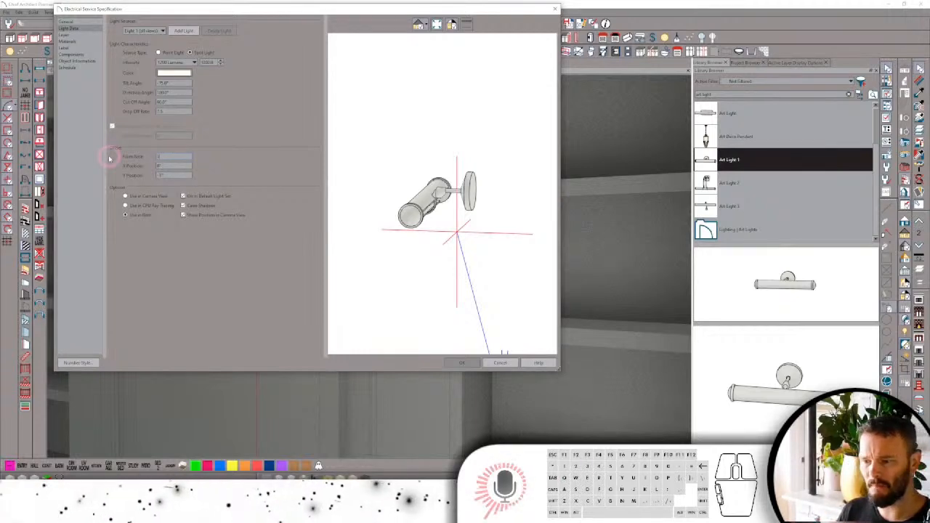
pyautogui.press('Tab')
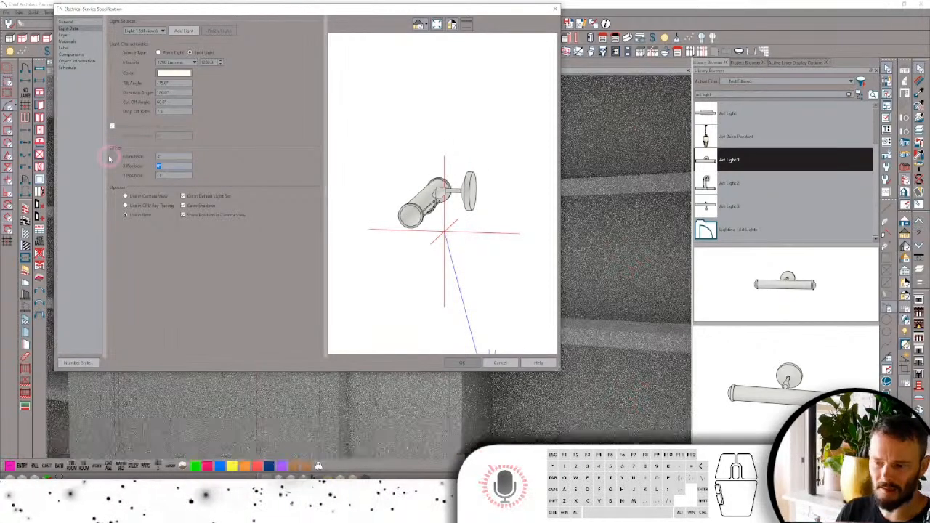
pyautogui.doubleClick(163, 82)
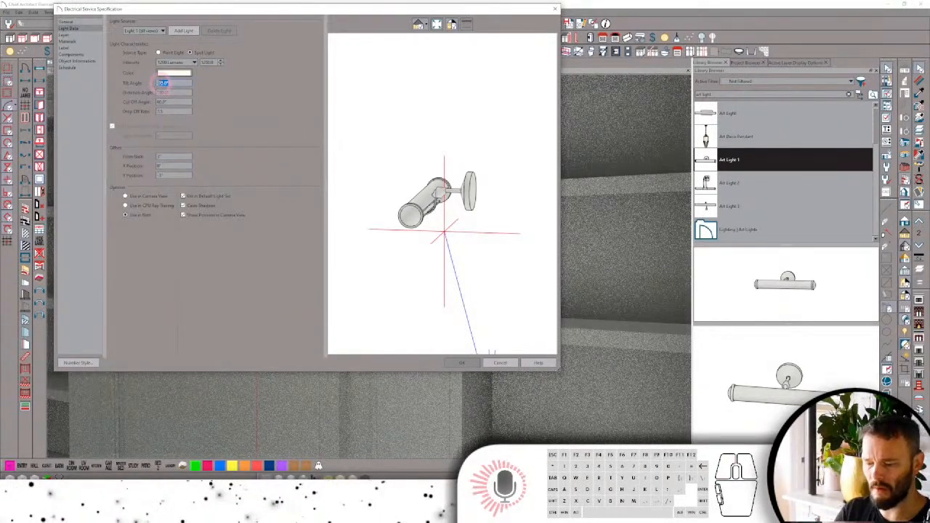
pyautogui.press('Tab')
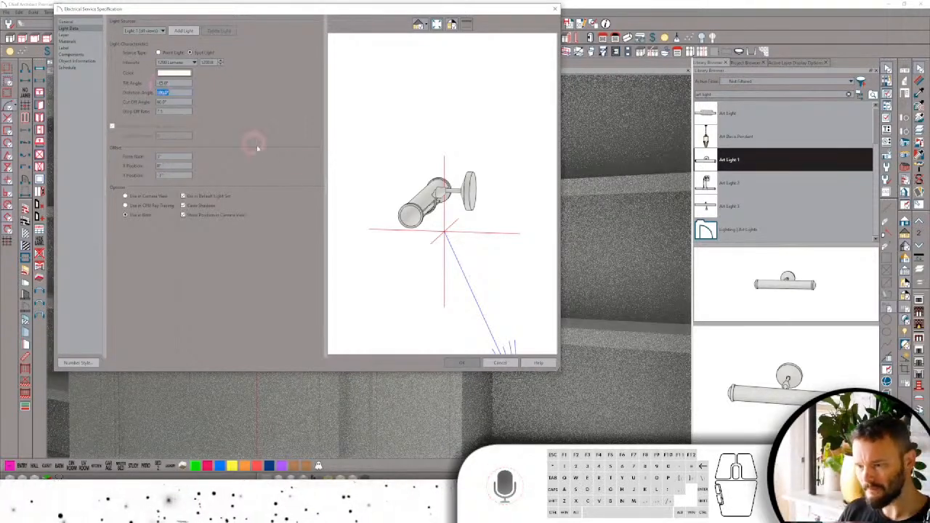
# Hide the light's position in the camera view and apply the art light's settings to see the beam on the wall.
pyautogui.click(204, 214)
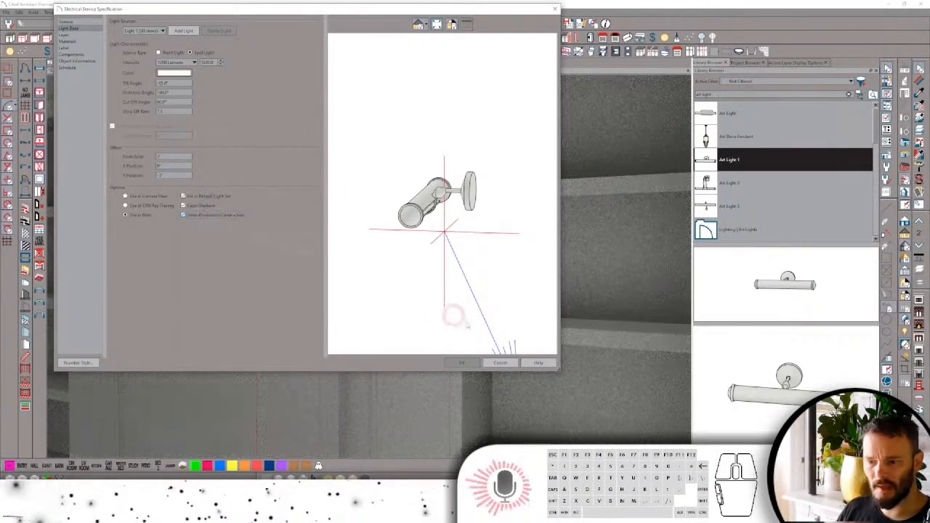
pyautogui.click(464, 363)
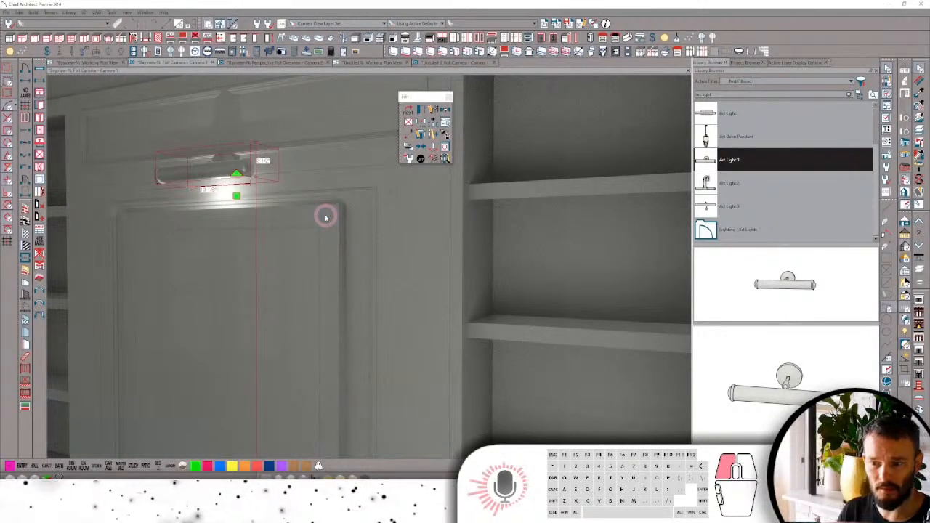
pyautogui.click(423, 111)
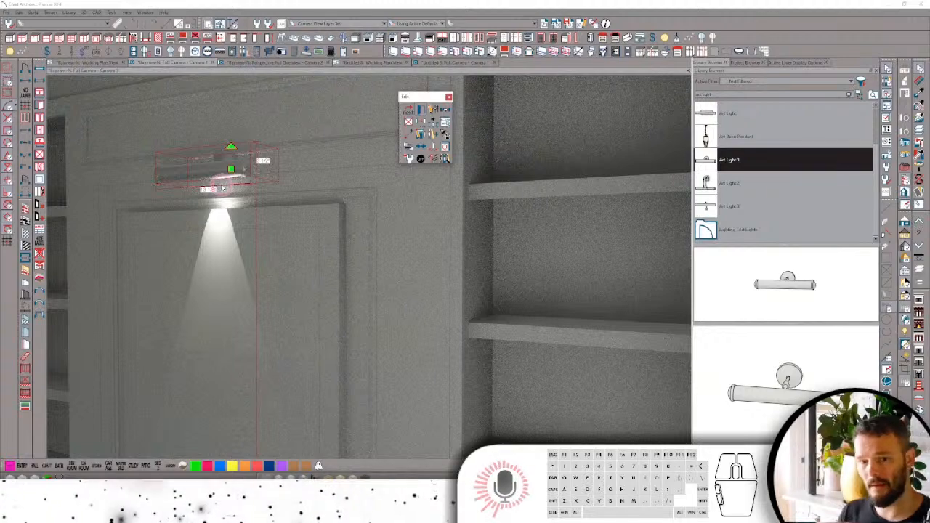
# Reopen the art light's specification, widen its cut off angle and set the drop off rate to 20.
pyautogui.doubleClick(222, 186)
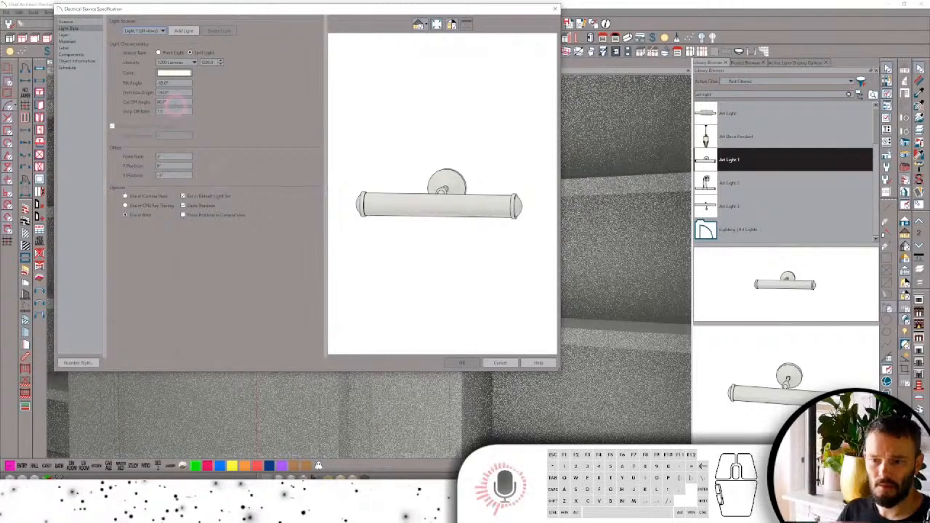
pyautogui.doubleClick(169, 102)
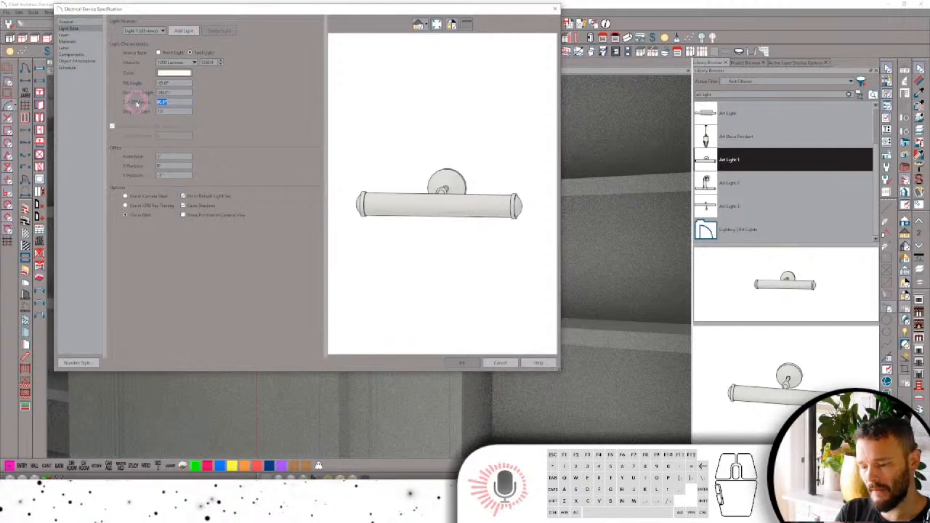
pyautogui.click(176, 112)
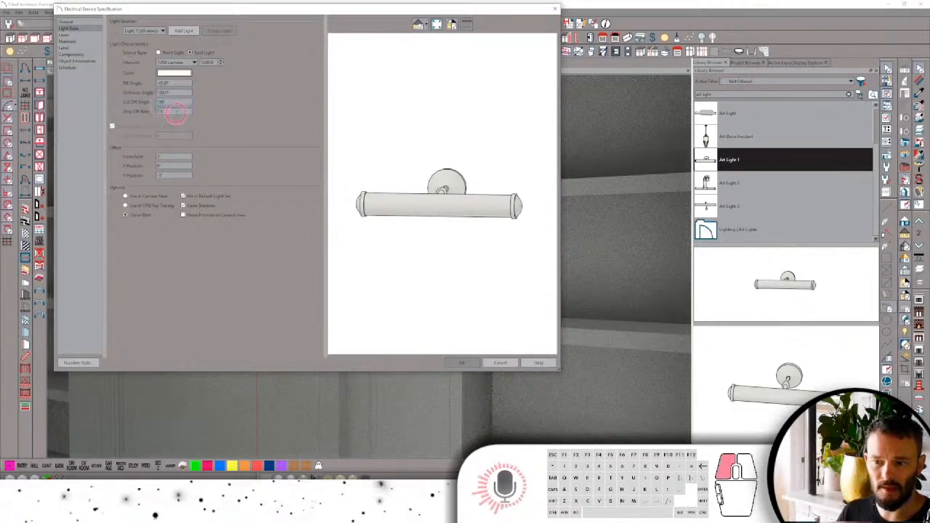
pyautogui.moveTo(176, 113); pyautogui.dragTo(121, 108)
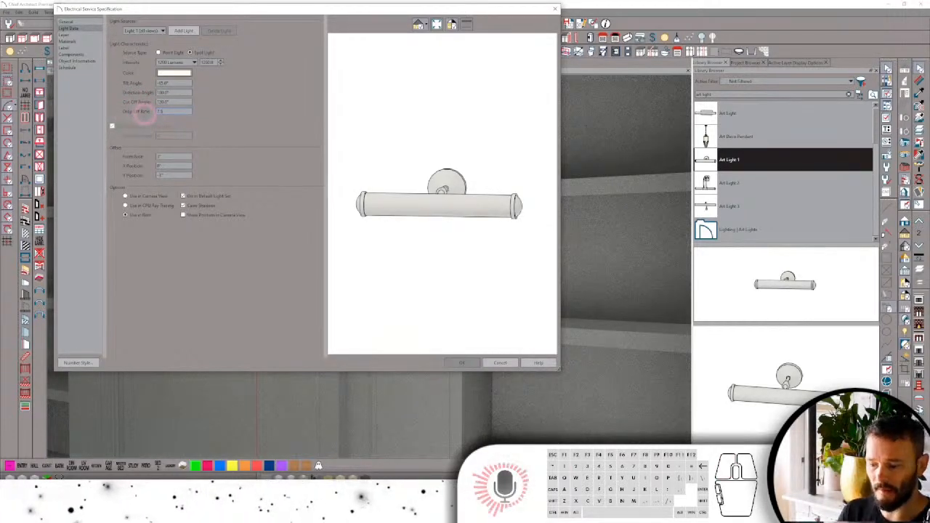
pyautogui.write('10')
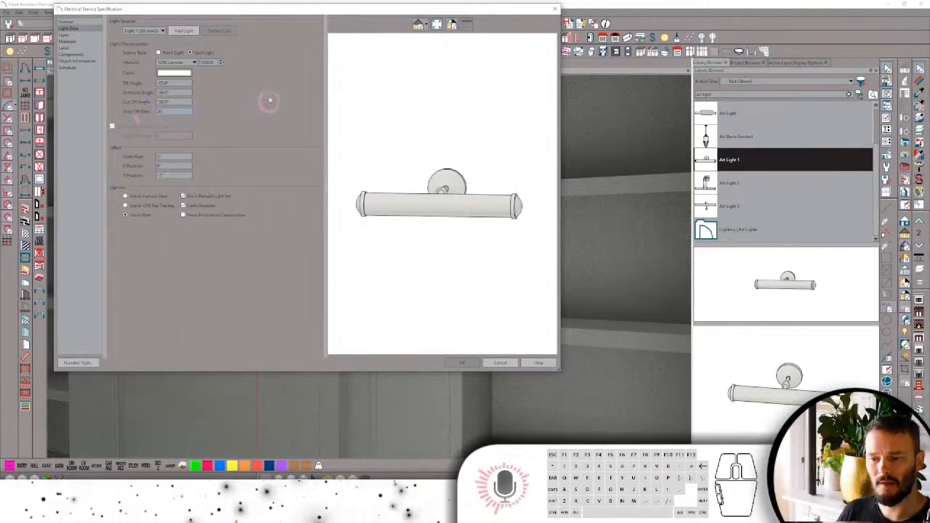
# Colour the art light's light source red and show its position in the camera view.
pyautogui.click(177, 75)
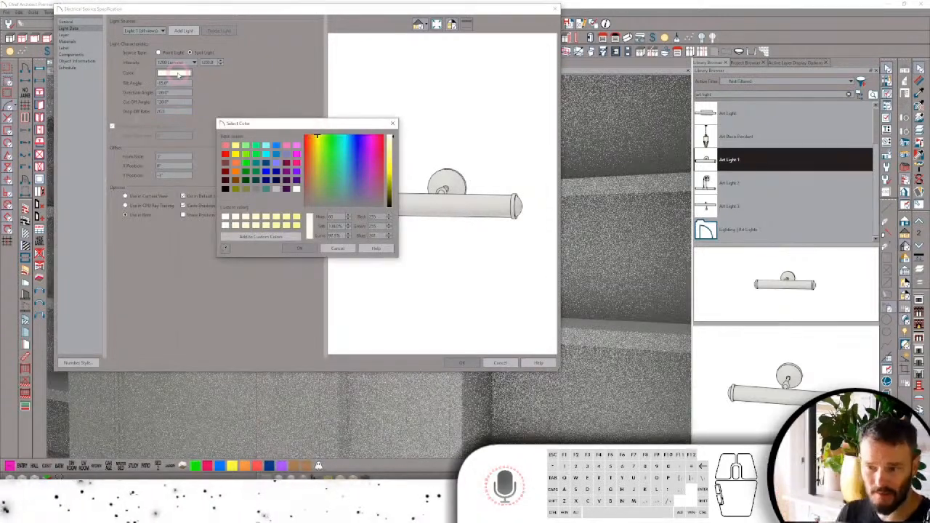
pyautogui.click(226, 153)
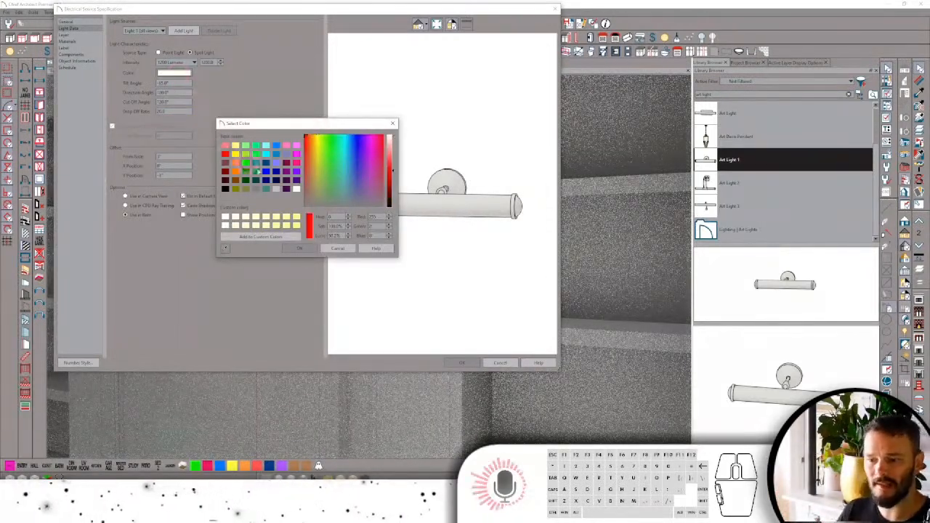
pyautogui.click(307, 249)
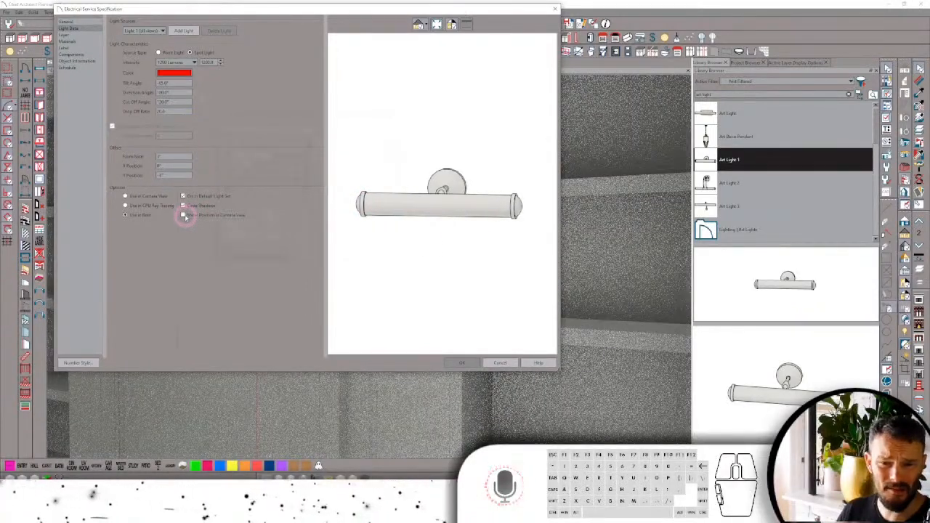
pyautogui.click(184, 215)
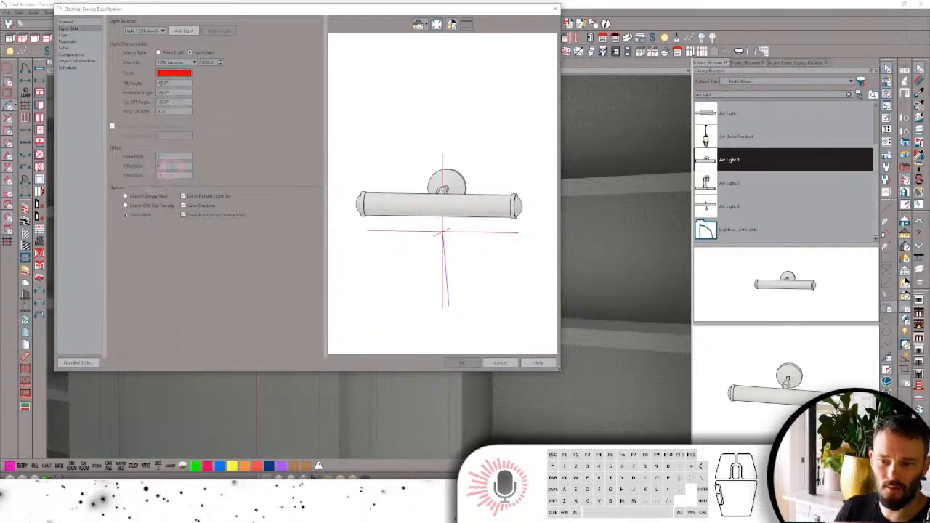
# Offset the red light source to X position -4" and lower its intensity to the next preset below 1200 Lumens.
pyautogui.click(148, 167)
pyautogui.write('1')
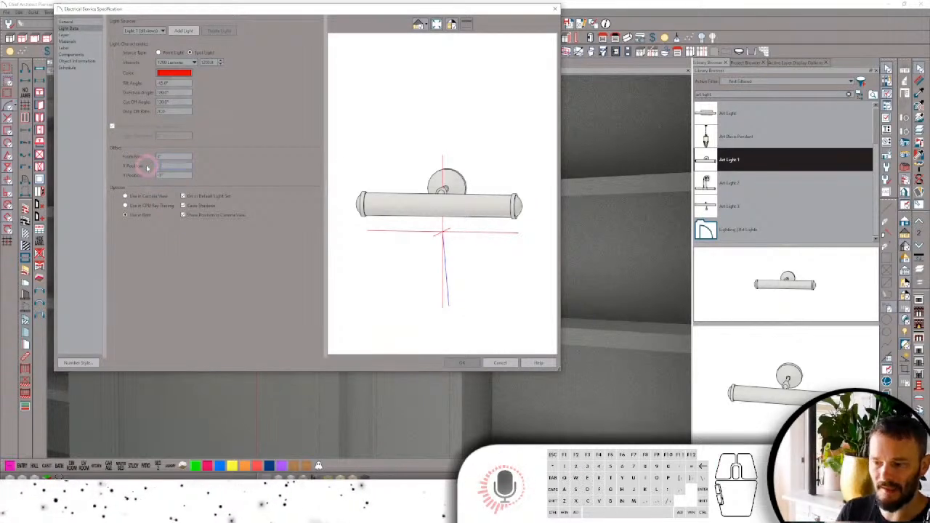
pyautogui.press('Tab')
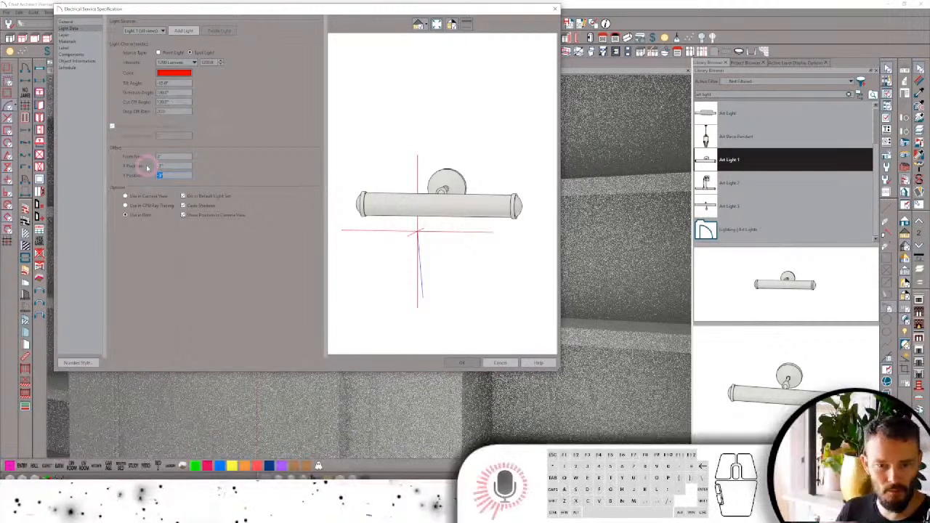
pyautogui.moveTo(163, 166); pyautogui.dragTo(145, 164)
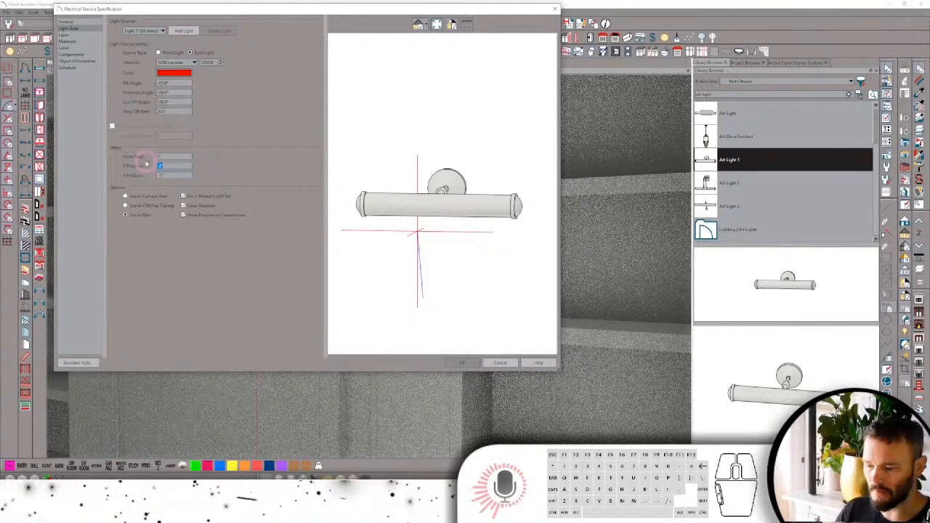
pyautogui.write('-4')
pyautogui.press('Tab')
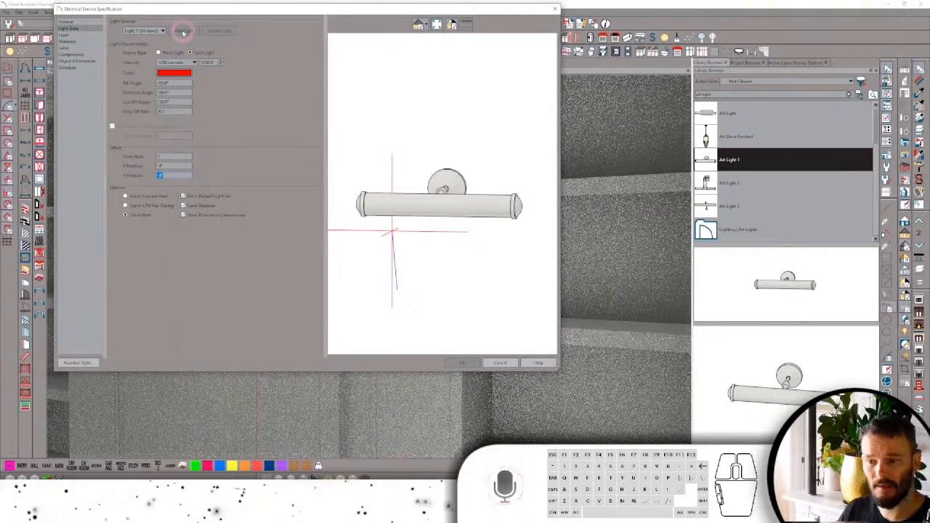
pyautogui.click(176, 65)
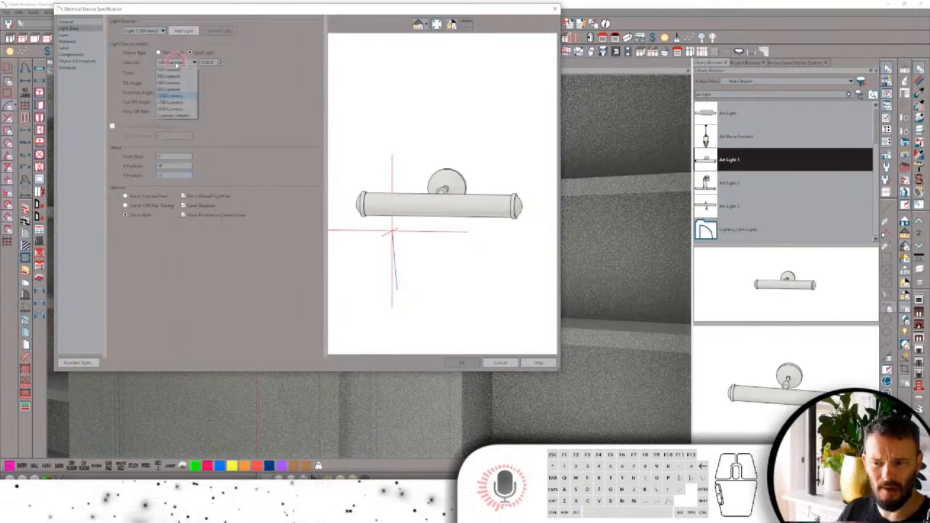
pyautogui.click(175, 88)
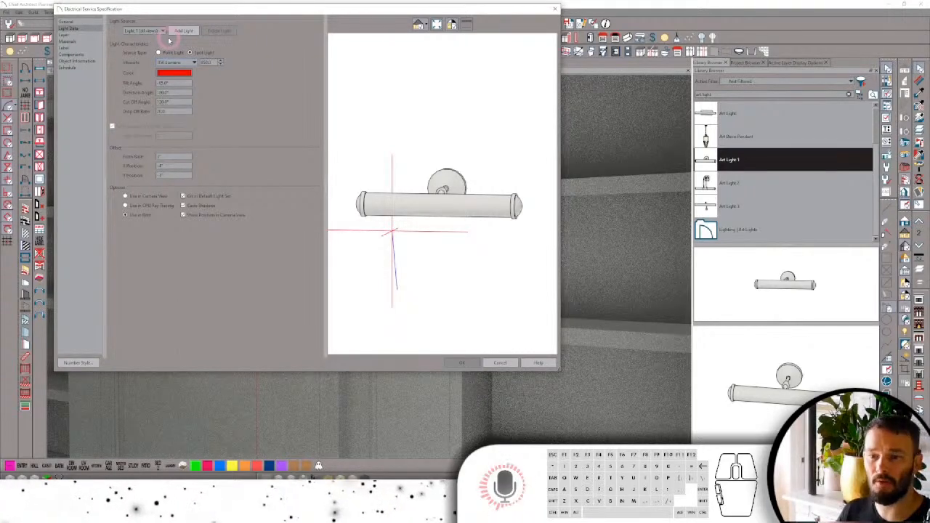
# Add a second light source at X position 4", colour it blue and apply the art light's settings.
pyautogui.click(179, 32)
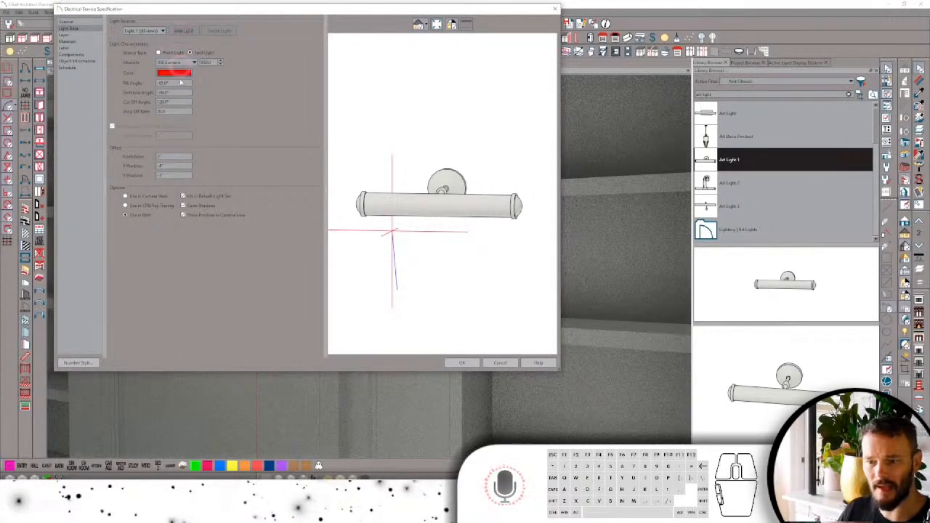
pyautogui.click(166, 167)
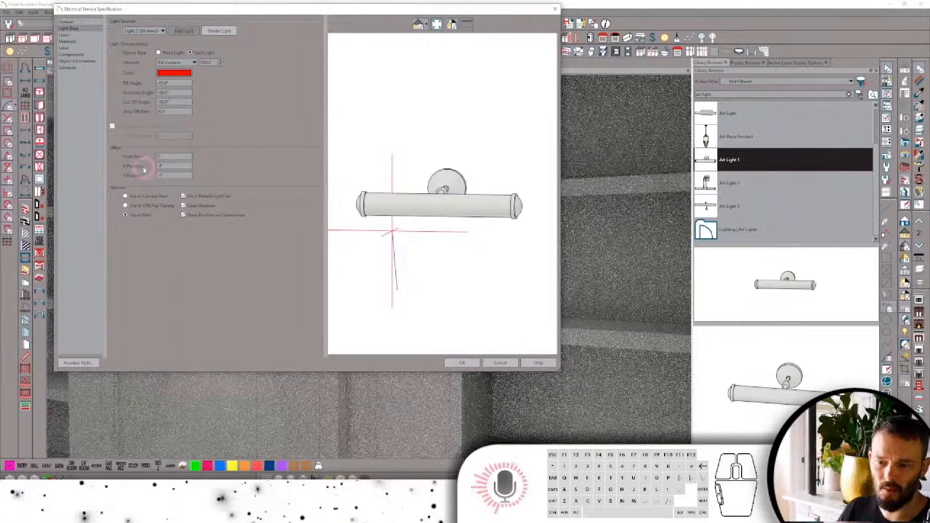
pyautogui.click(171, 74)
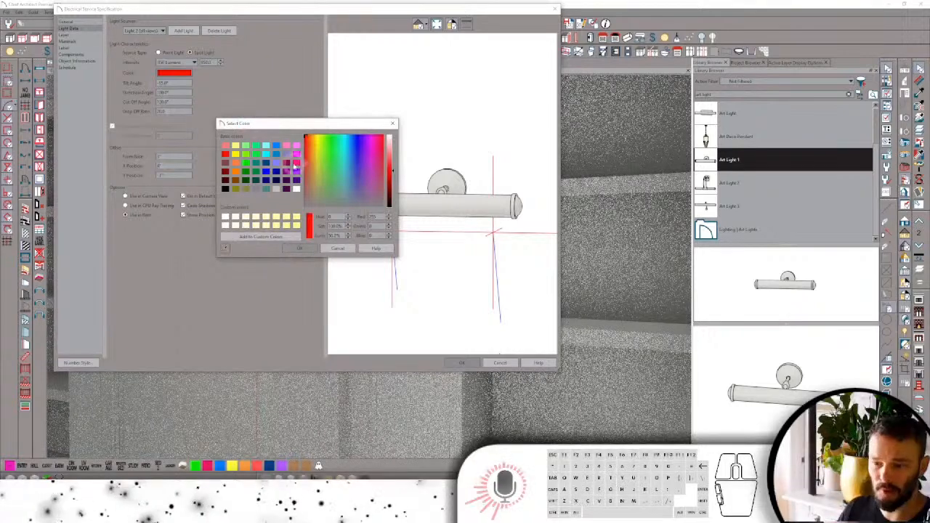
pyautogui.click(276, 171)
pyautogui.click(298, 247)
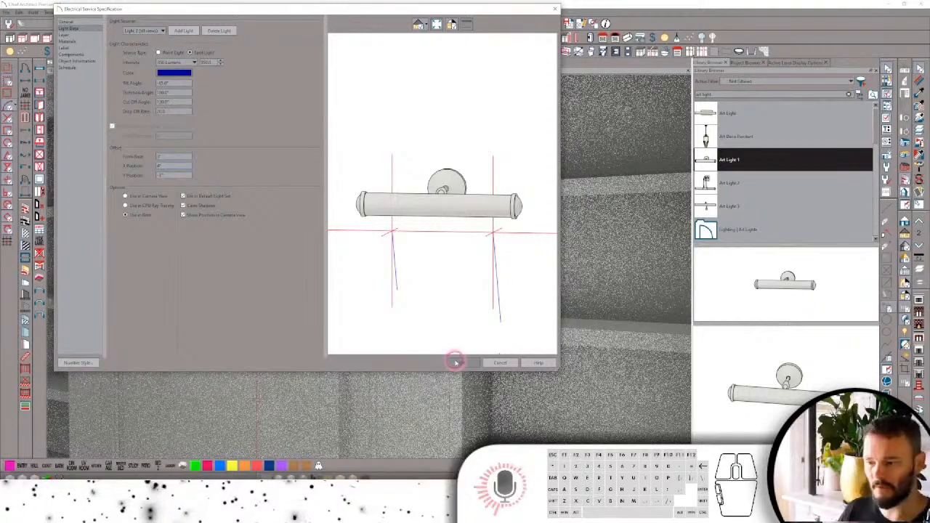
pyautogui.click(457, 363)
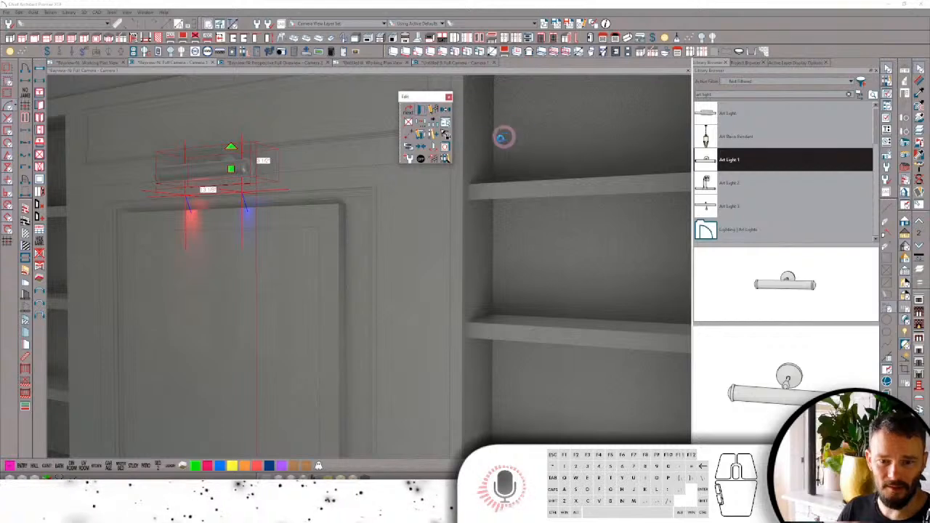
# Open the art light's specification and set the red light source's tilt angle to -75° and drop off rate to 10.
pyautogui.click(421, 160)
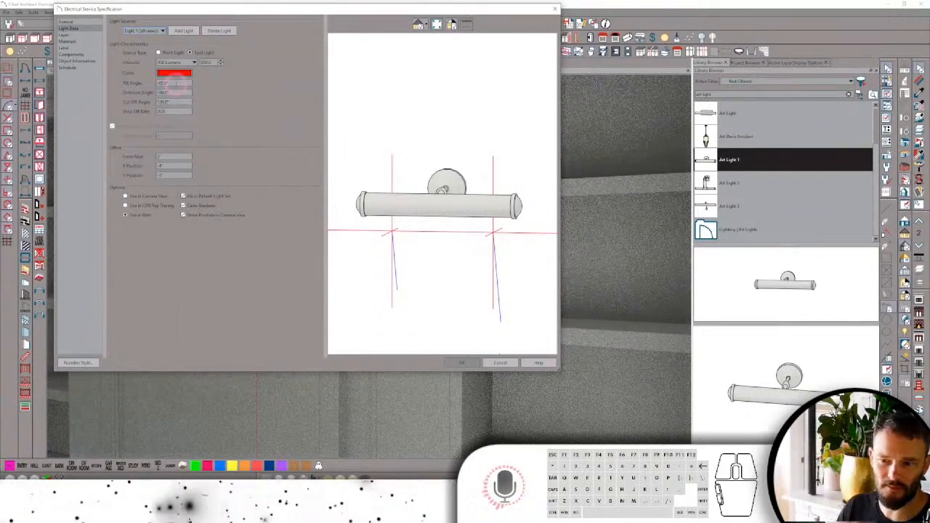
pyautogui.doubleClick(164, 83)
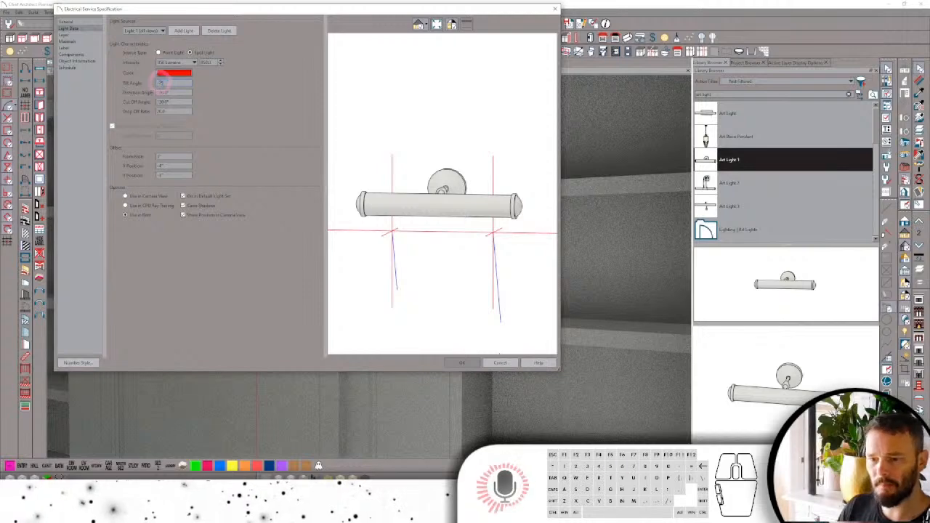
pyautogui.write('-5')
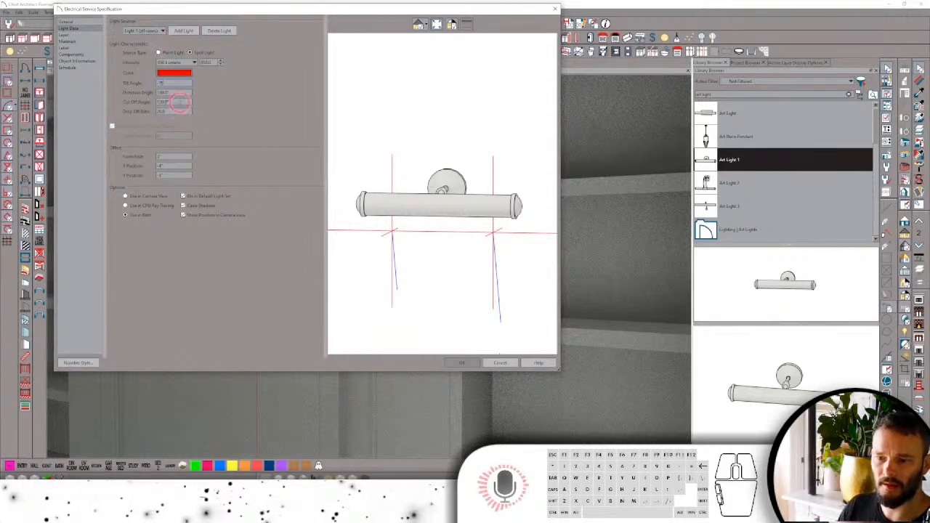
pyautogui.click(180, 103)
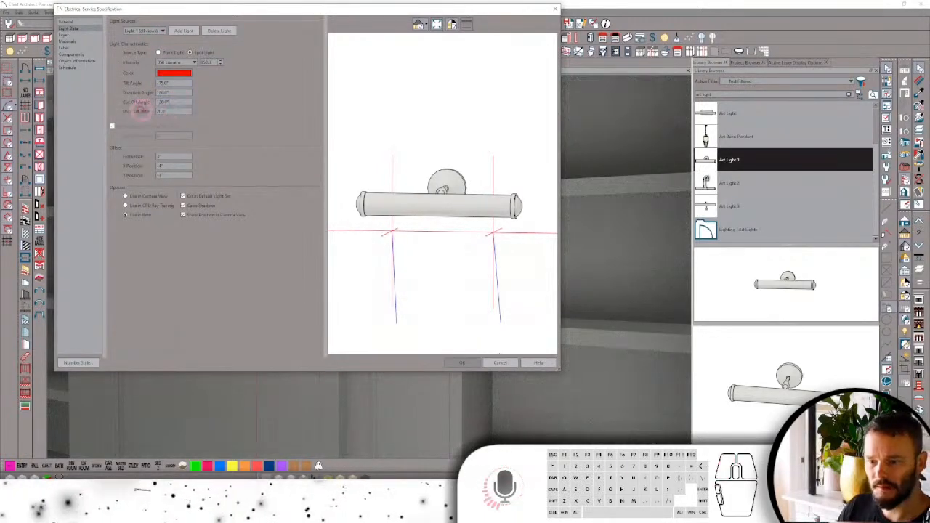
pyautogui.click(150, 115)
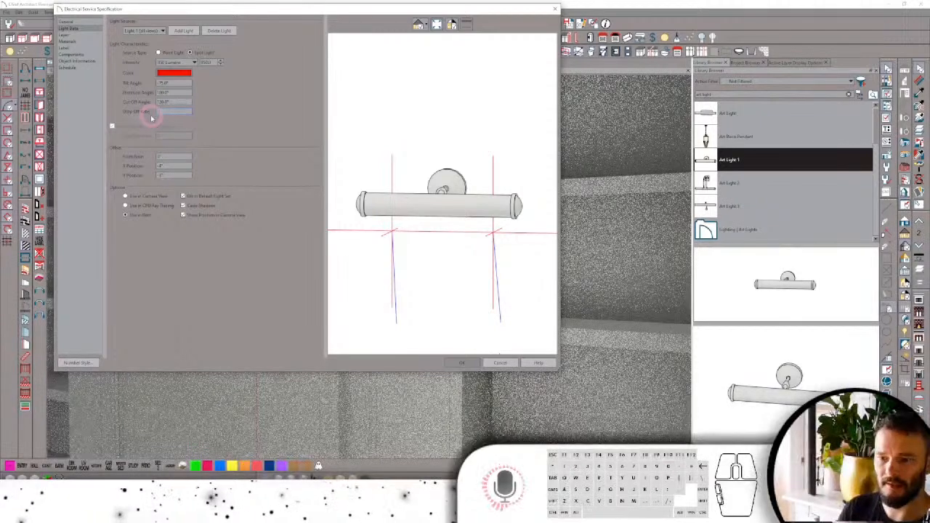
# Set the blue light source's tilt angle to -75° and drop off rate to 10, and apply the art light's settings.
pyautogui.click(146, 31)
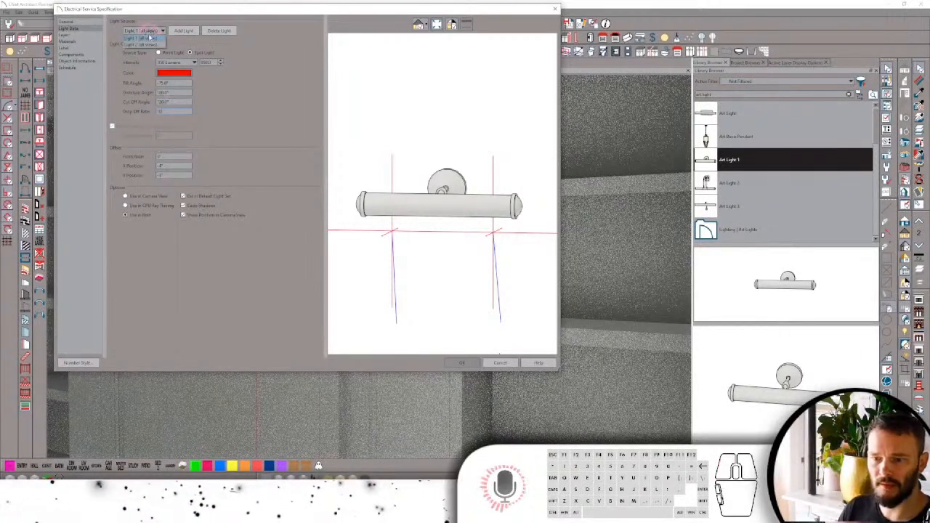
pyautogui.click(146, 42)
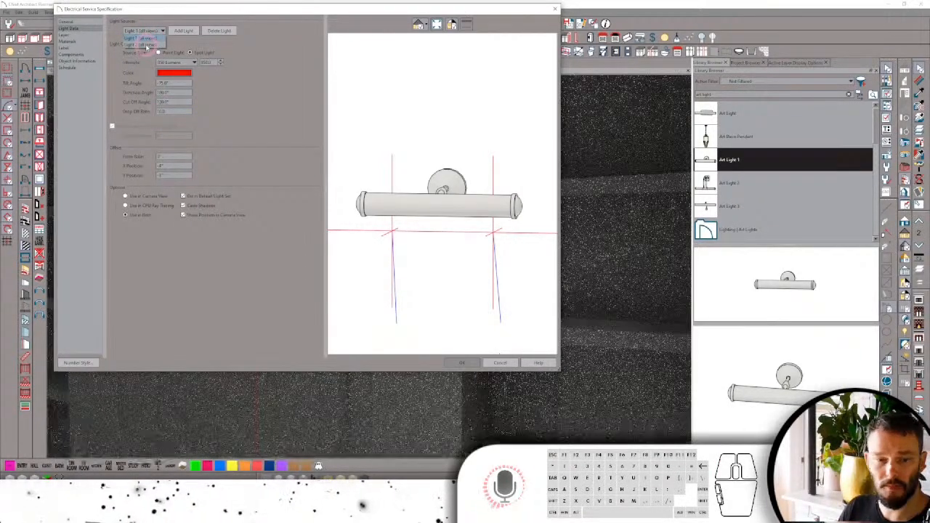
pyautogui.click(145, 45)
pyautogui.moveTo(174, 82); pyautogui.dragTo(163, 83)
pyautogui.write('15')
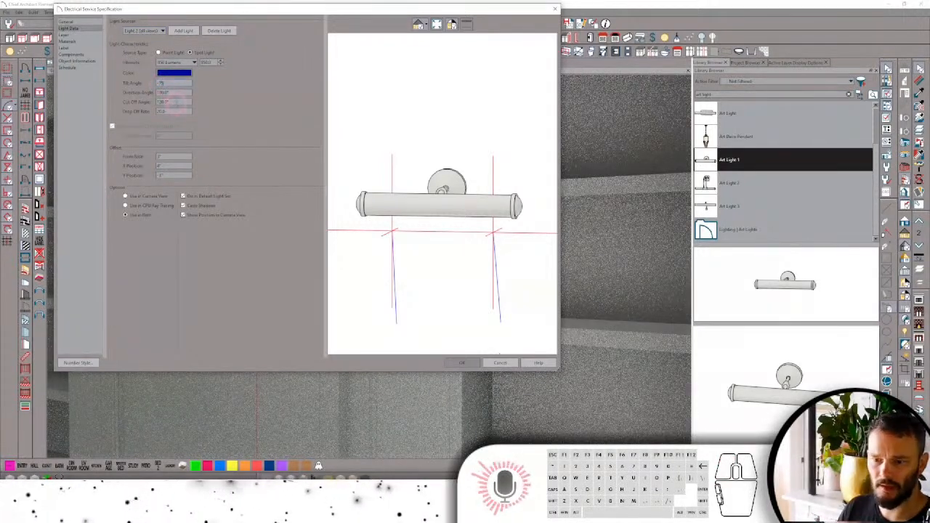
pyautogui.click(174, 102)
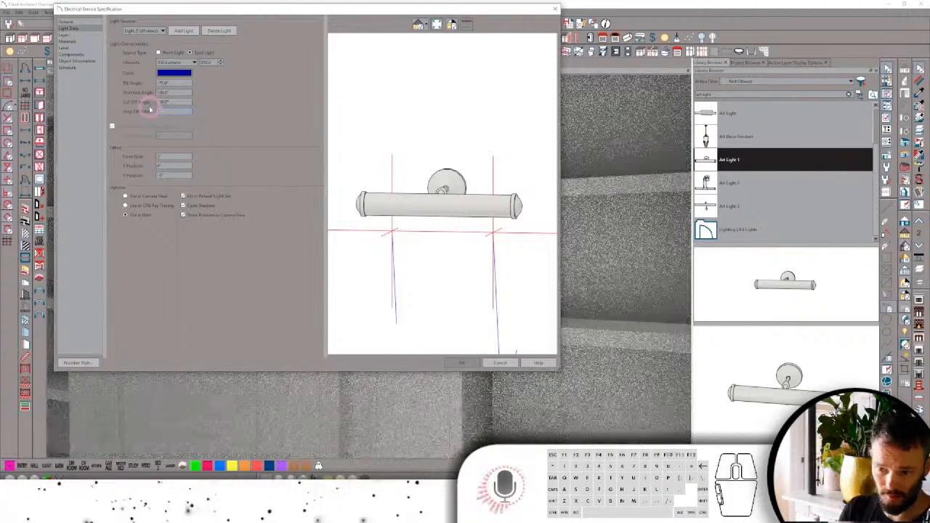
pyautogui.click(288, 258)
pyautogui.click(469, 363)
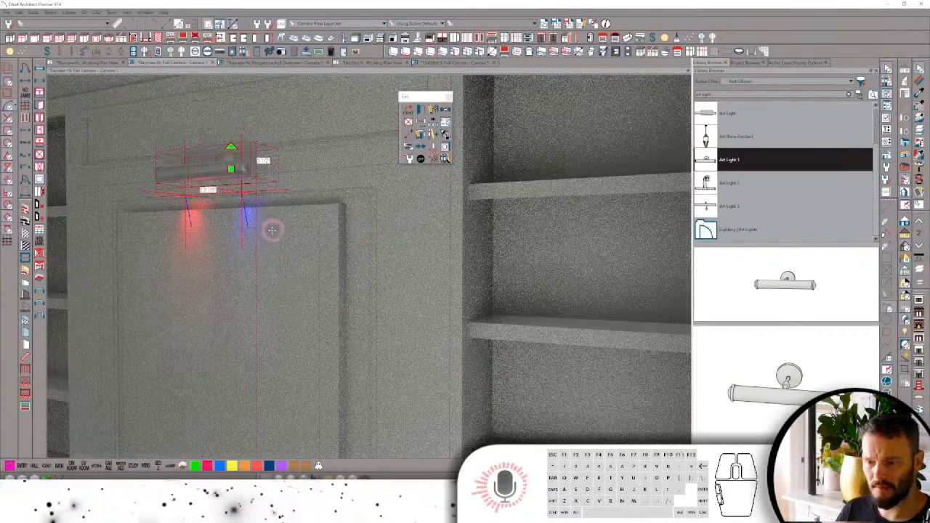
# Reopen the art light's specification and set the red light source's tilt angle to -90° and drop off rate to 5.
pyautogui.moveTo(284, 235); pyautogui.dragTo(304, 235, button='middle')
pyautogui.scroll(-4, 303, 234)
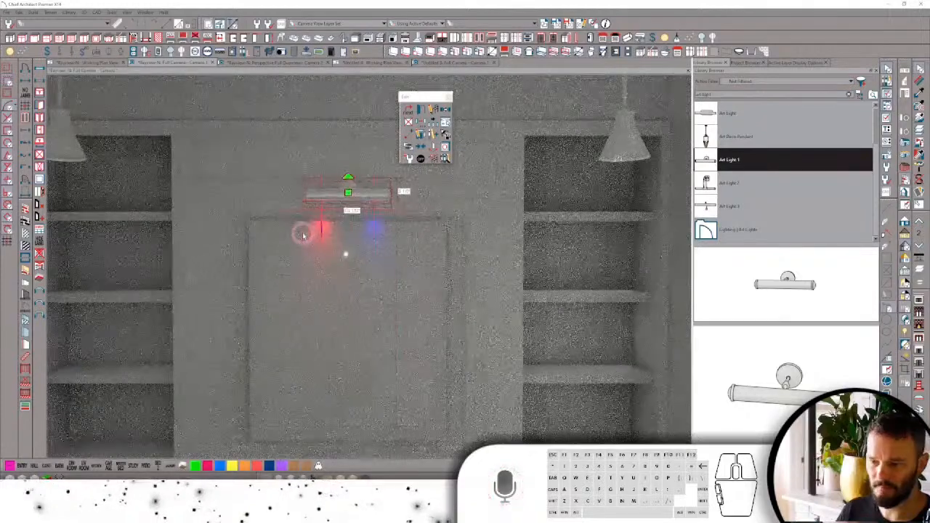
pyautogui.scroll(2, 397, 157)
pyautogui.click(420, 112)
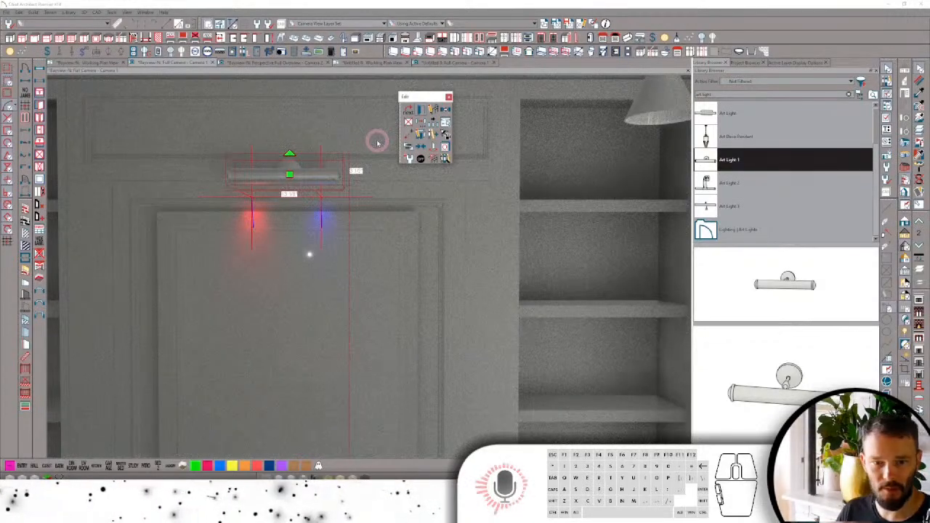
pyautogui.hotkey('ctrl', 'e')
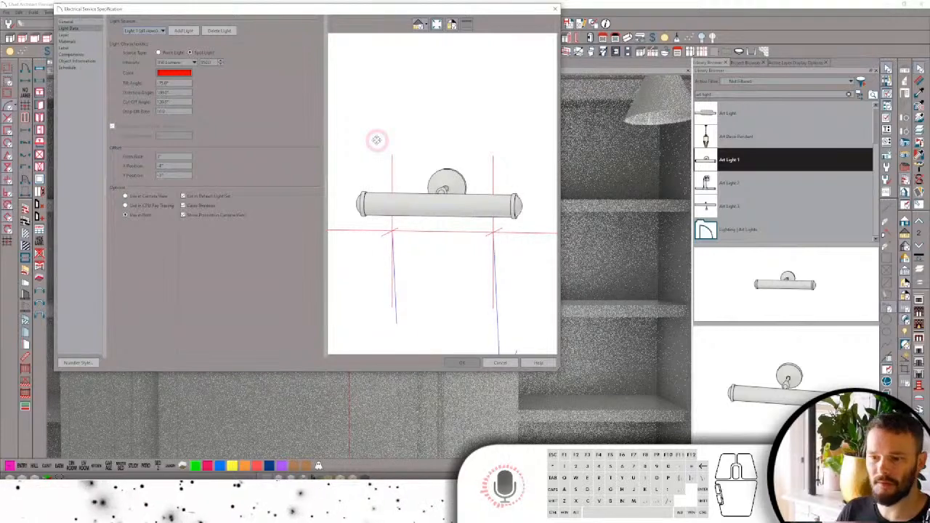
pyautogui.click(173, 83)
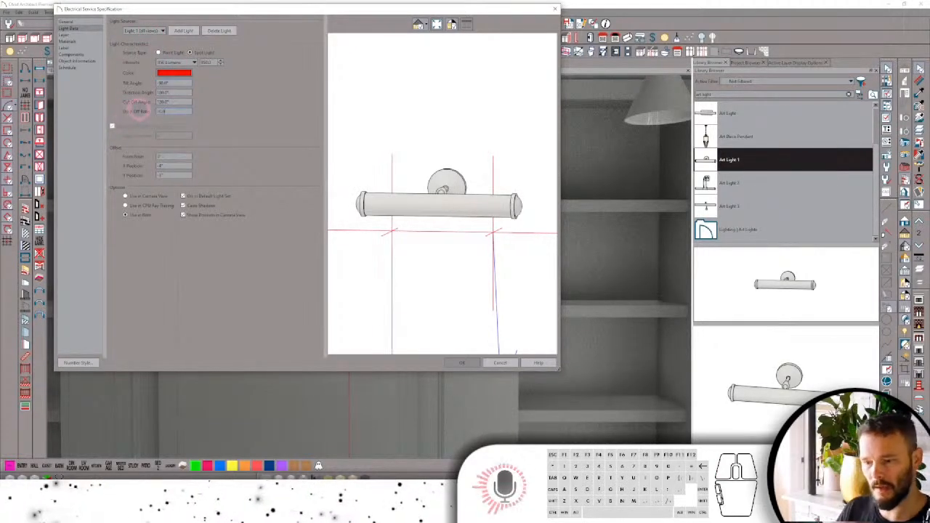
# Set the blue light source's tilt angle to -90° and drop off rate to 5, and apply the settings.
pyautogui.click(151, 31)
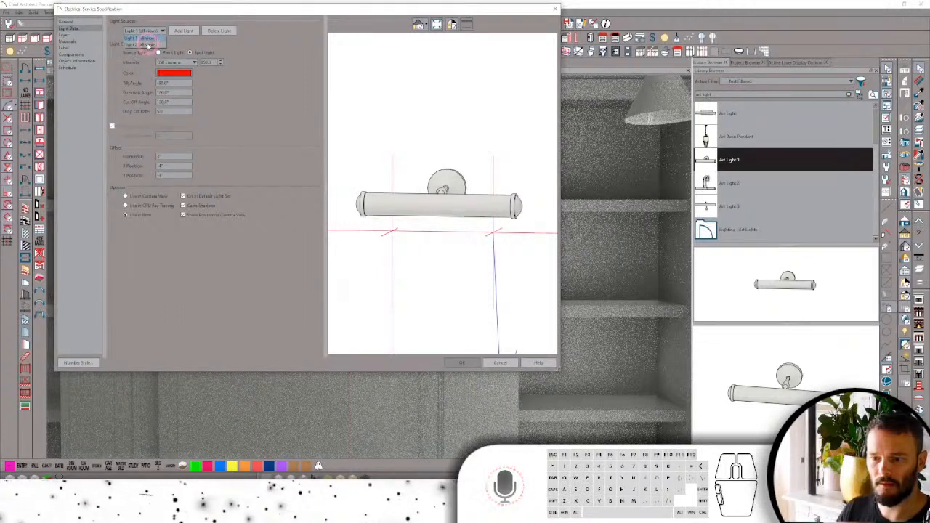
pyautogui.click(149, 45)
pyautogui.click(126, 83)
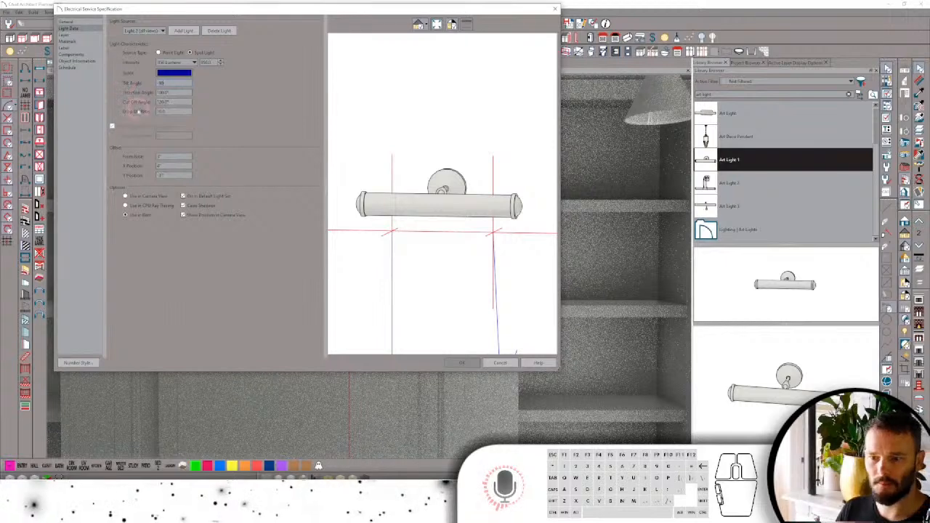
pyautogui.click(161, 112)
pyautogui.moveTo(157, 113); pyautogui.dragTo(129, 113)
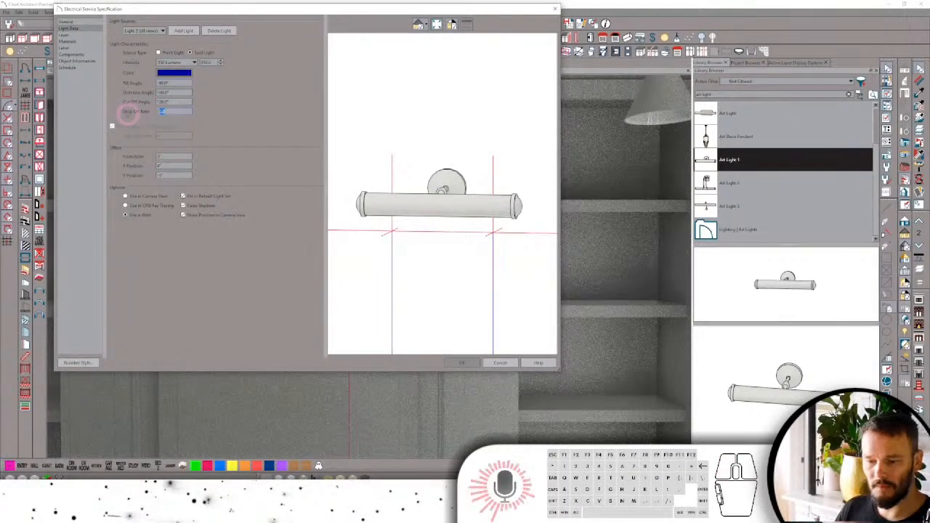
pyautogui.write('5')
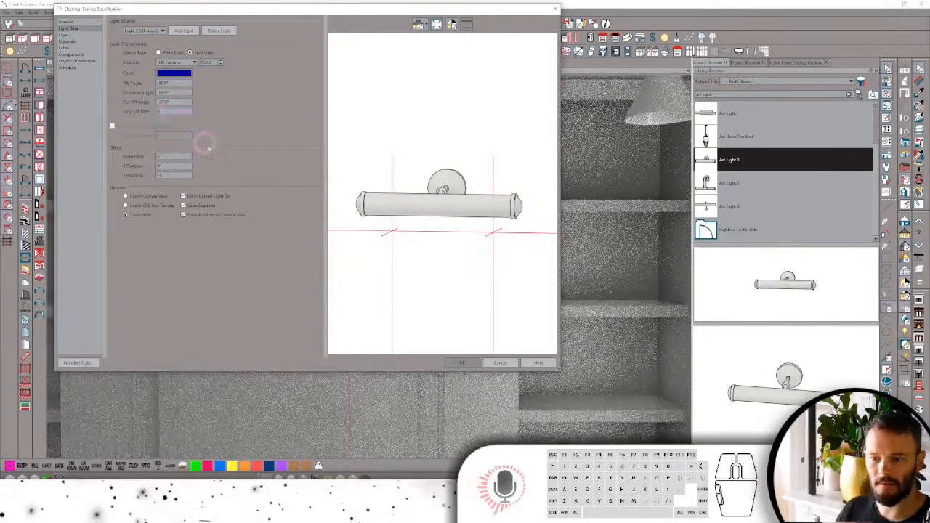
pyautogui.click(456, 363)
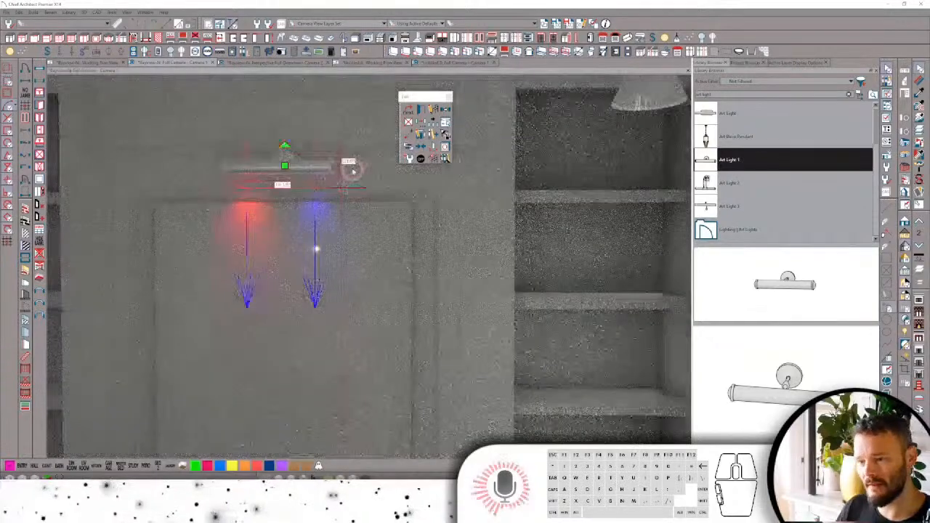
# Turn off the display of both art light sources' positions in the camera view.
pyautogui.press('e')
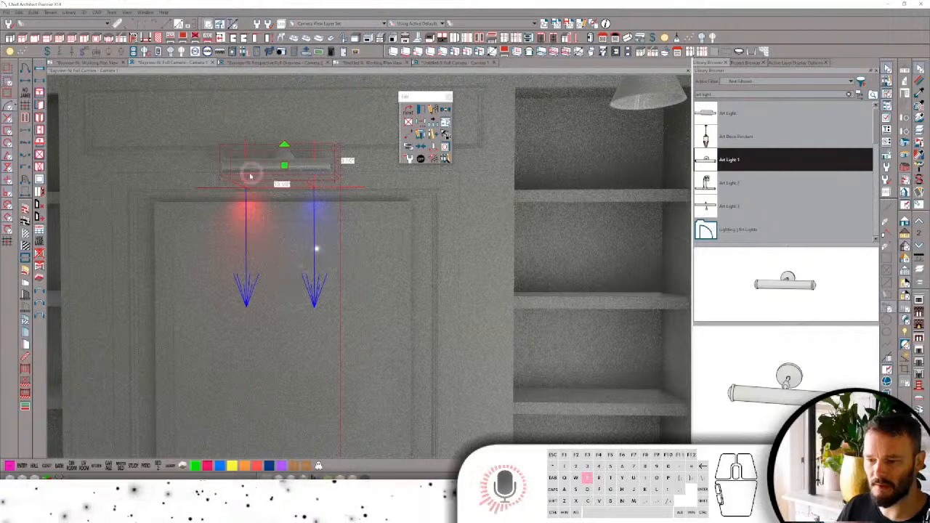
pyautogui.doubleClick(301, 181)
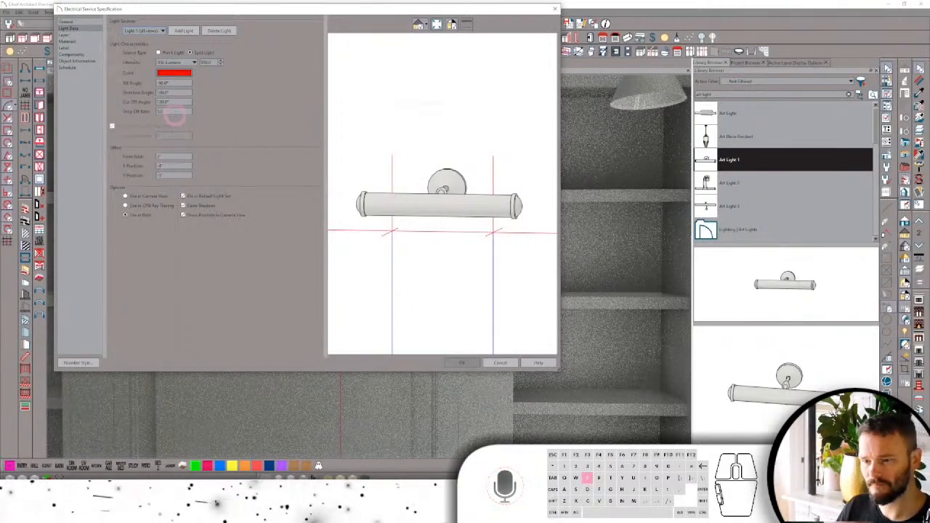
pyautogui.click(184, 215)
pyautogui.click(154, 32)
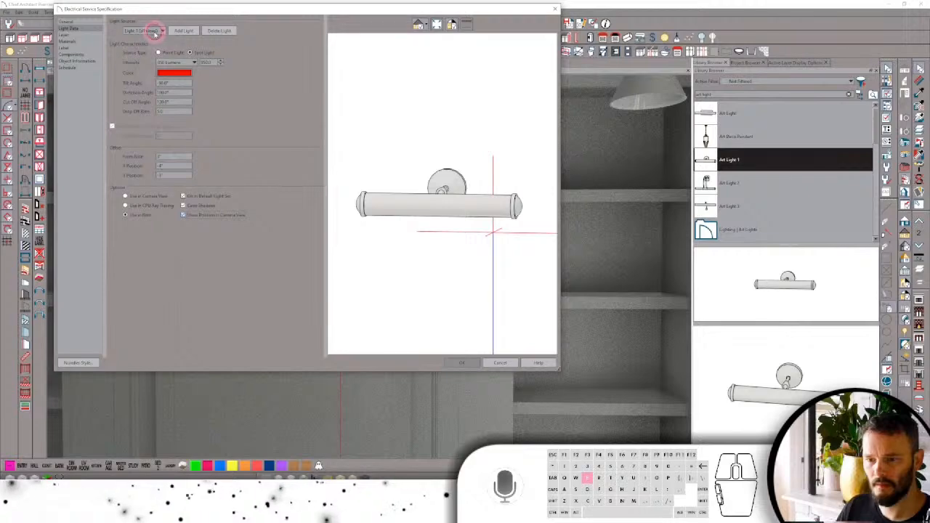
pyautogui.click(150, 45)
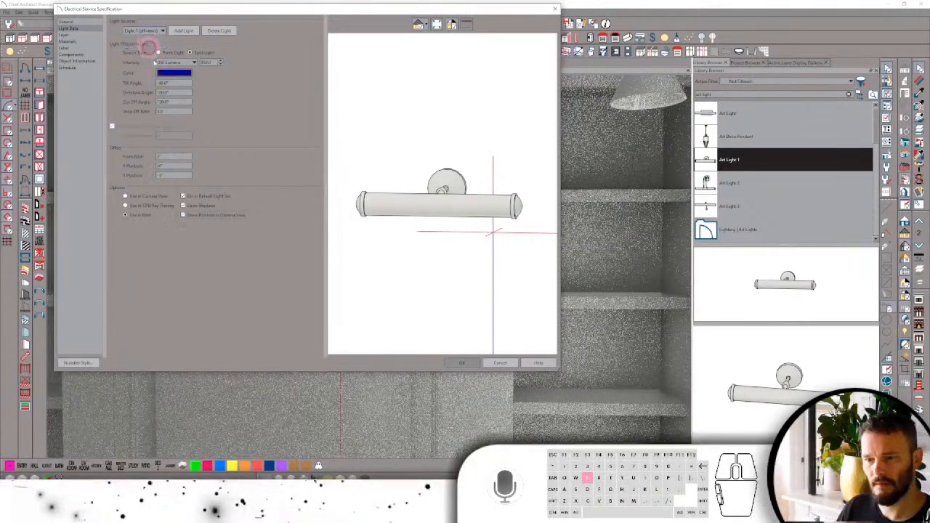
pyautogui.click(191, 216)
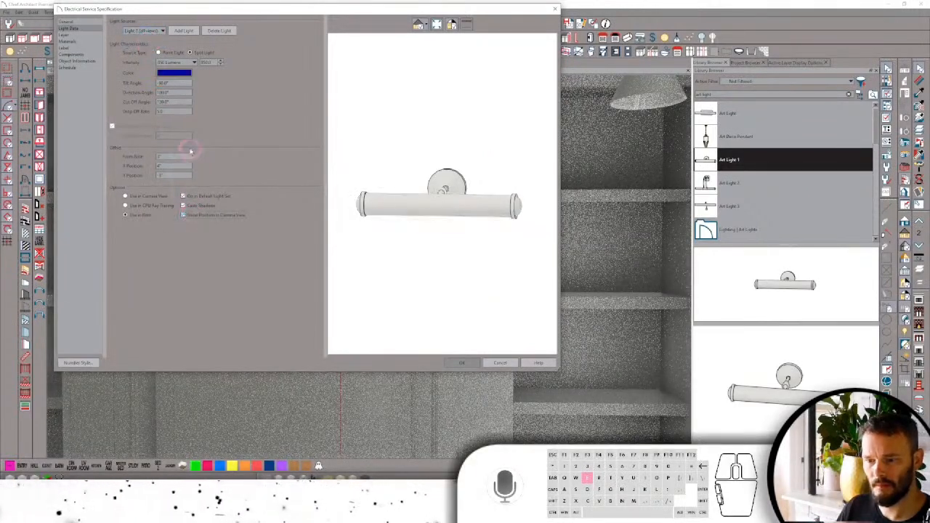
pyautogui.click(462, 363)
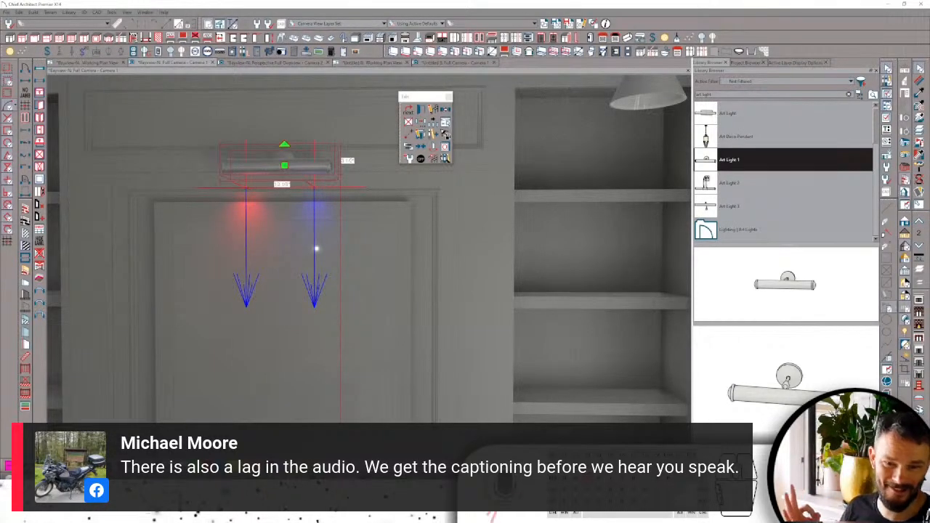
# Adjust the camera's lights to use the Default Light Set and colour both Art Light 1 sources white.
pyautogui.press('l')
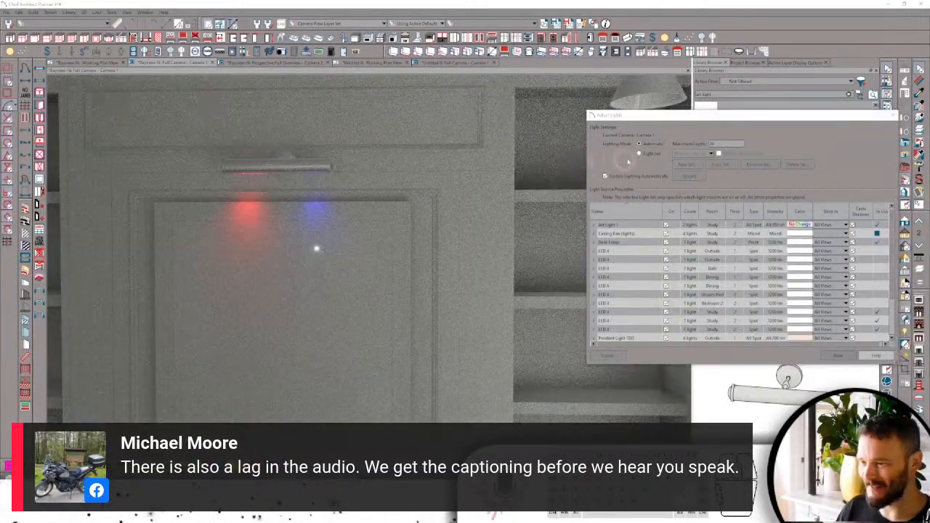
pyautogui.click(652, 154)
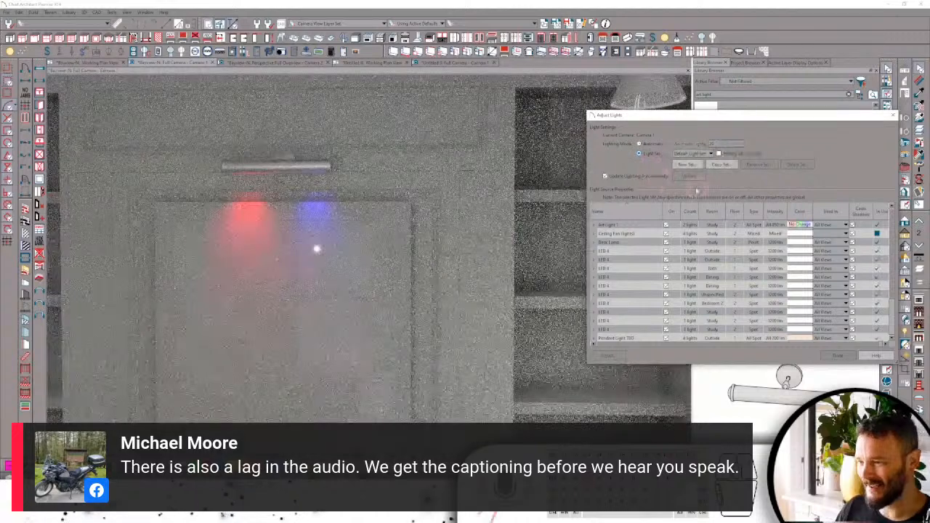
pyautogui.click(644, 226)
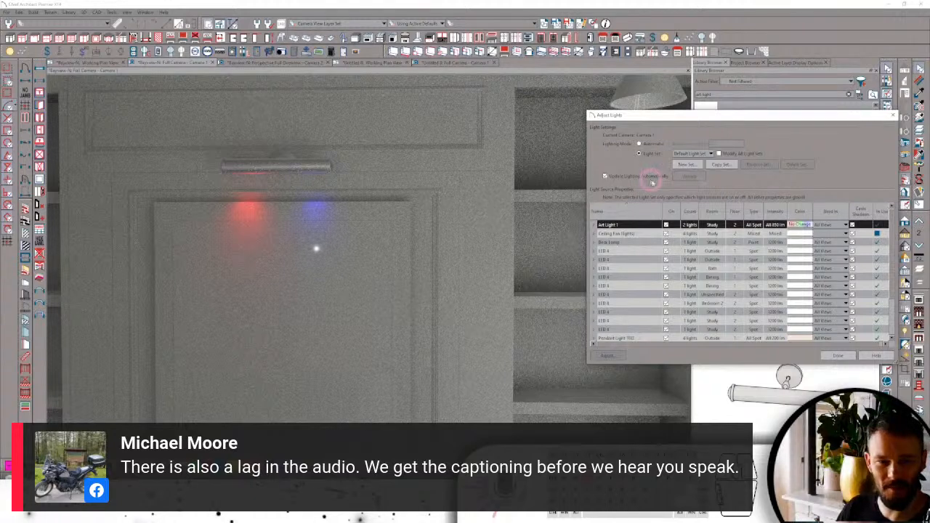
pyautogui.doubleClick(802, 226)
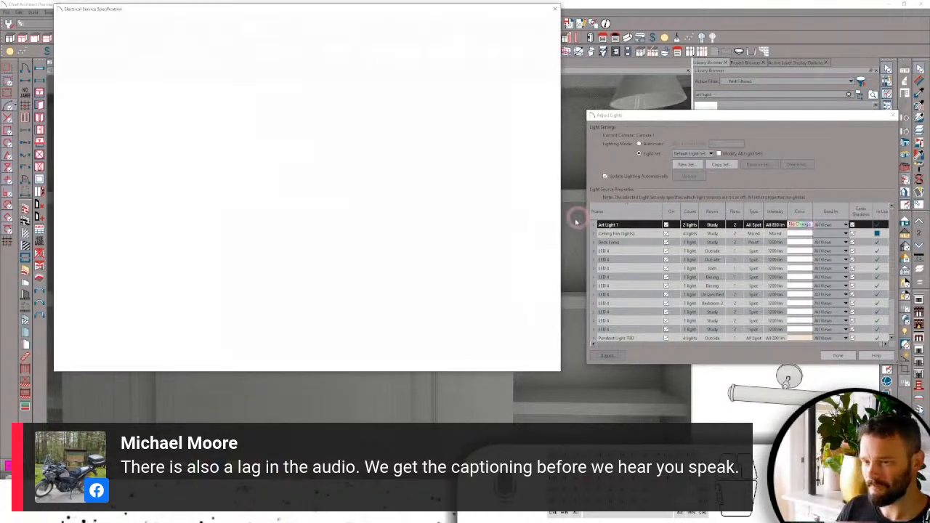
pyautogui.click(553, 9)
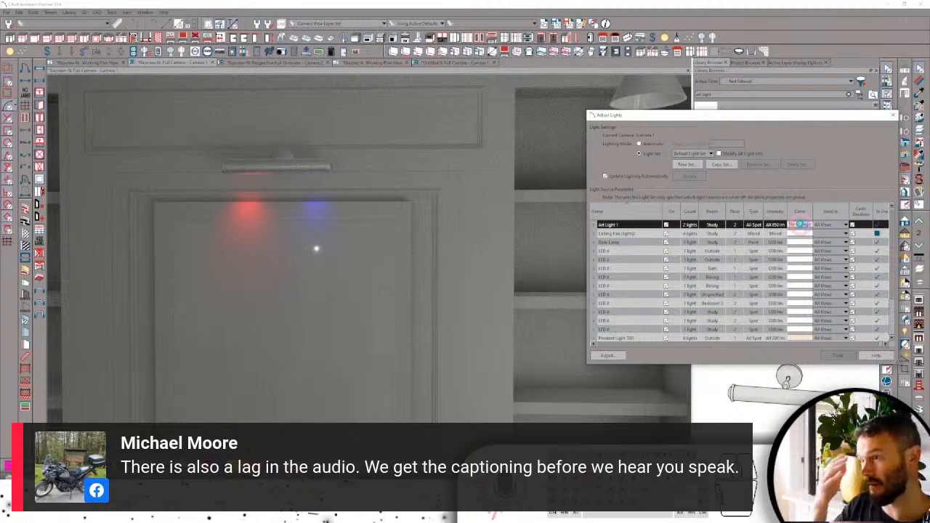
pyautogui.click(799, 224)
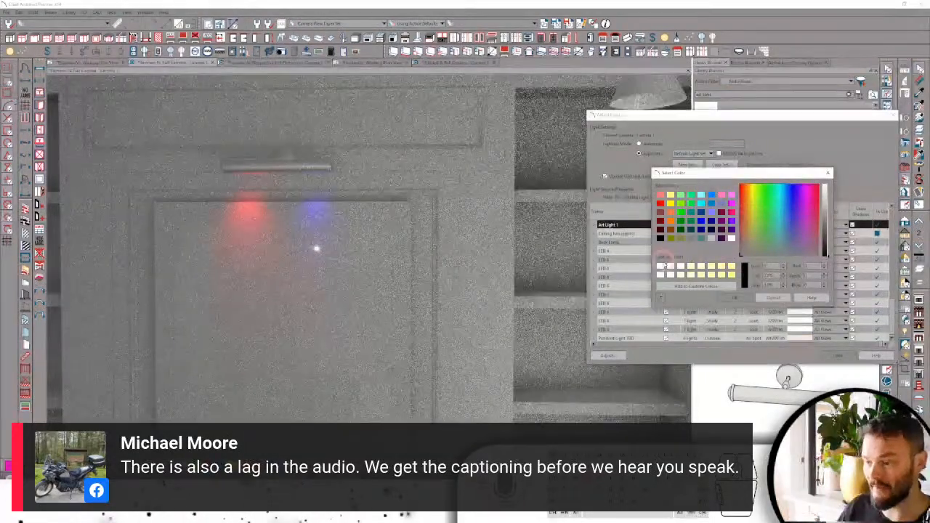
pyautogui.click(735, 298)
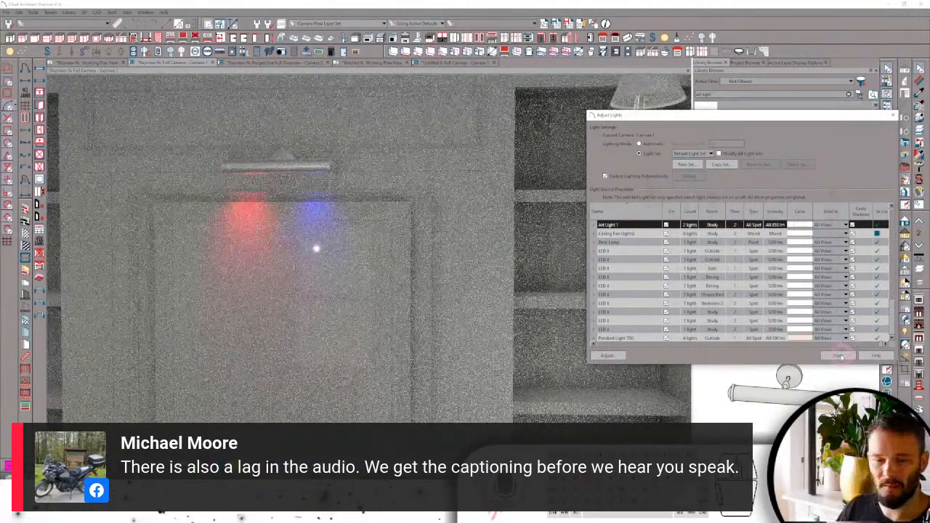
pyautogui.click(839, 356)
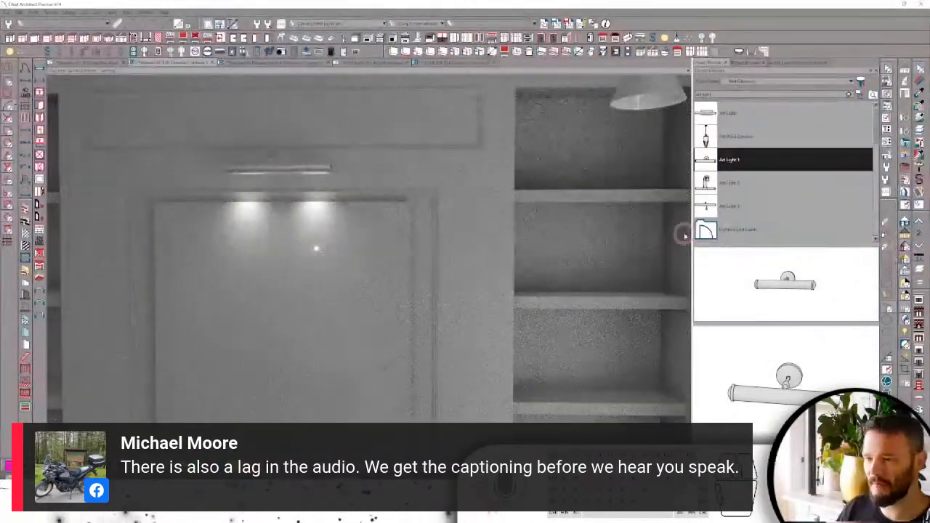
pyautogui.scroll(-5, 683, 232)
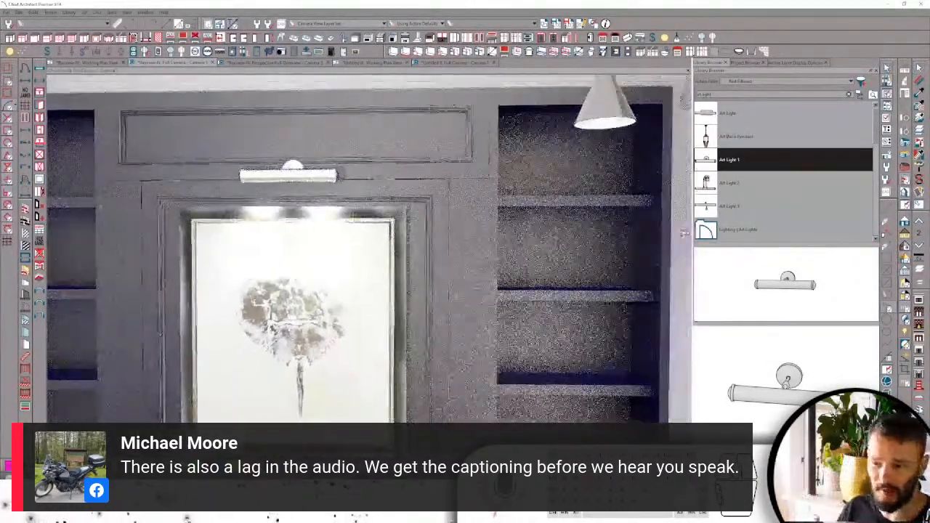
pyautogui.scroll(-6, 683, 233)
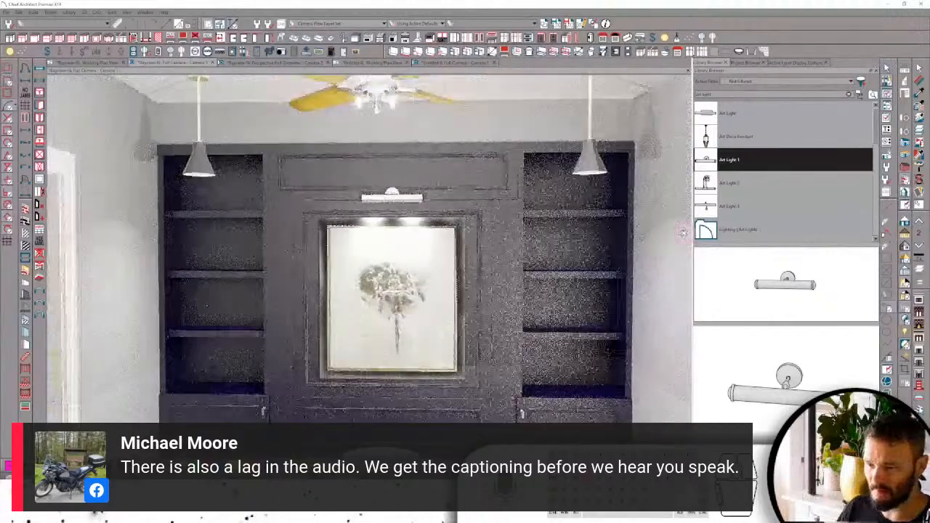
# Check how the art light illuminates the framed picture from closer and farther camera distances in the Study.
pyautogui.scroll(-6, 683, 232)
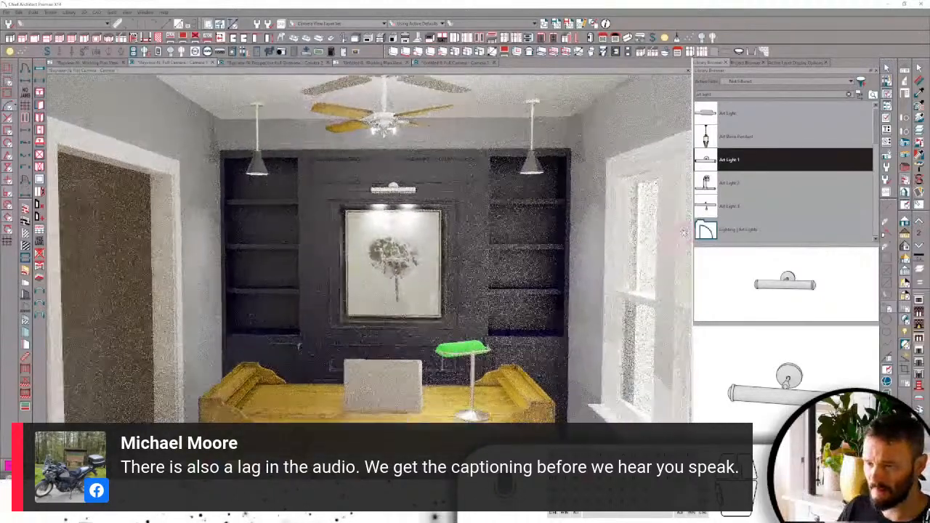
pyautogui.scroll(4, 683, 233)
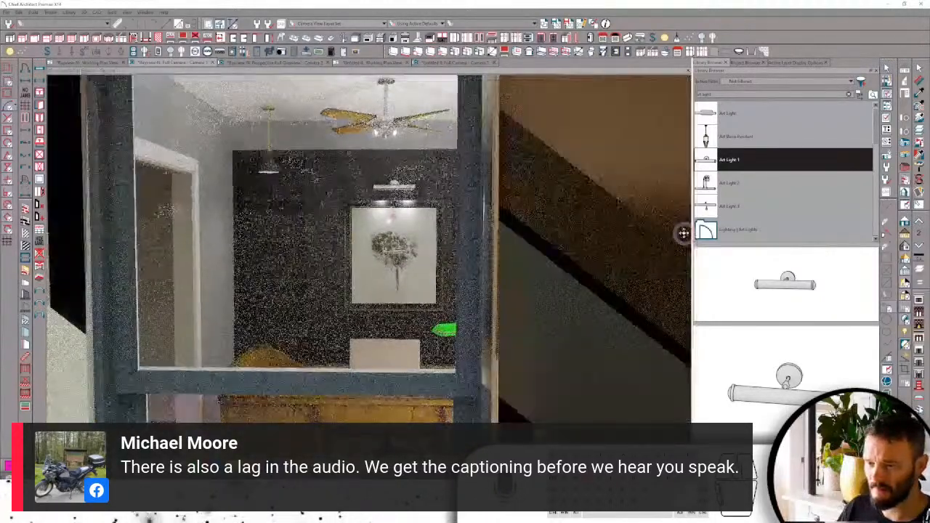
pyautogui.scroll(2, 684, 232)
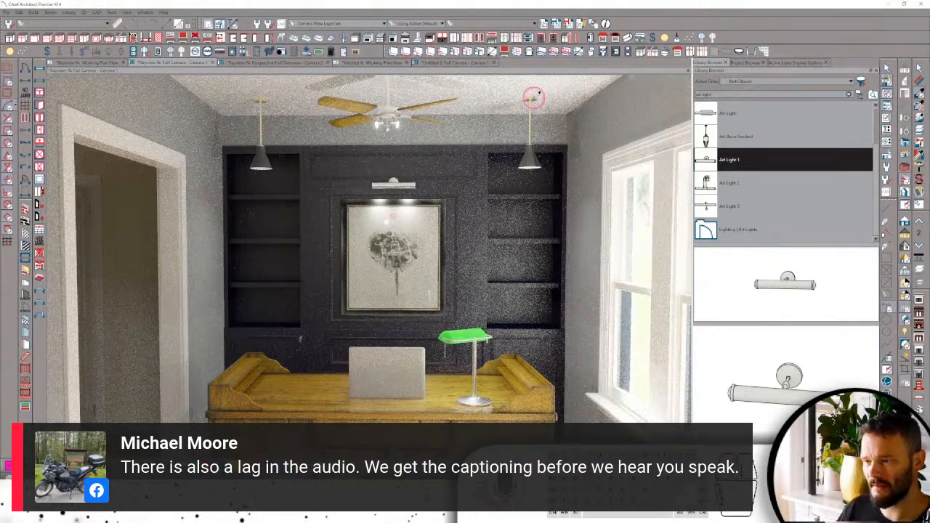
pyautogui.click(393, 184)
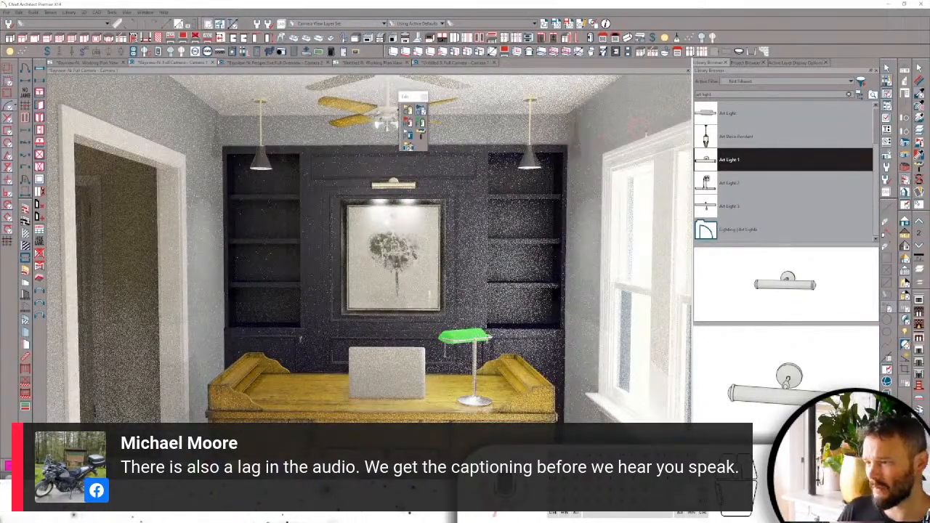
# Search the library for Rabs wallpaper, return the camera to standard rendering, and reveal Rabs Cactus 1-Wallpaper in the library tree.
pyautogui.click(702, 95)
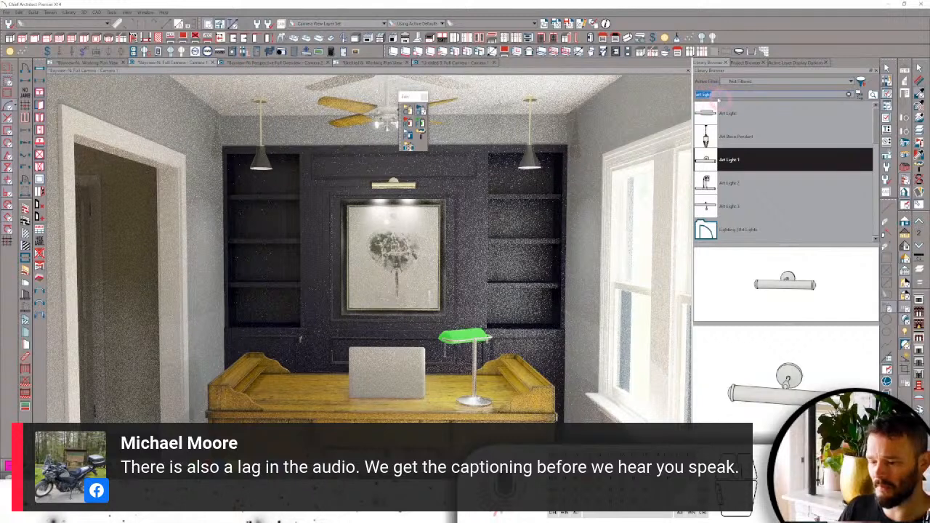
pyautogui.write('lamp')
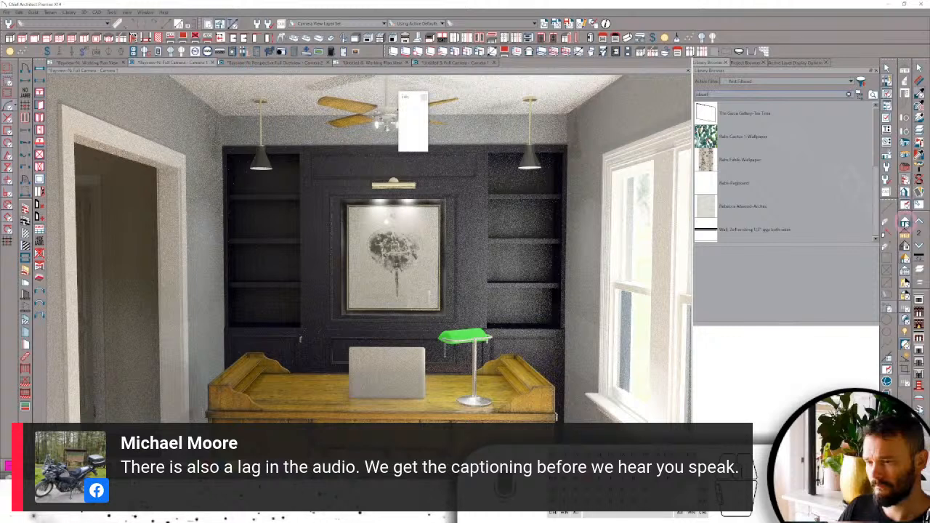
pyautogui.click(905, 223)
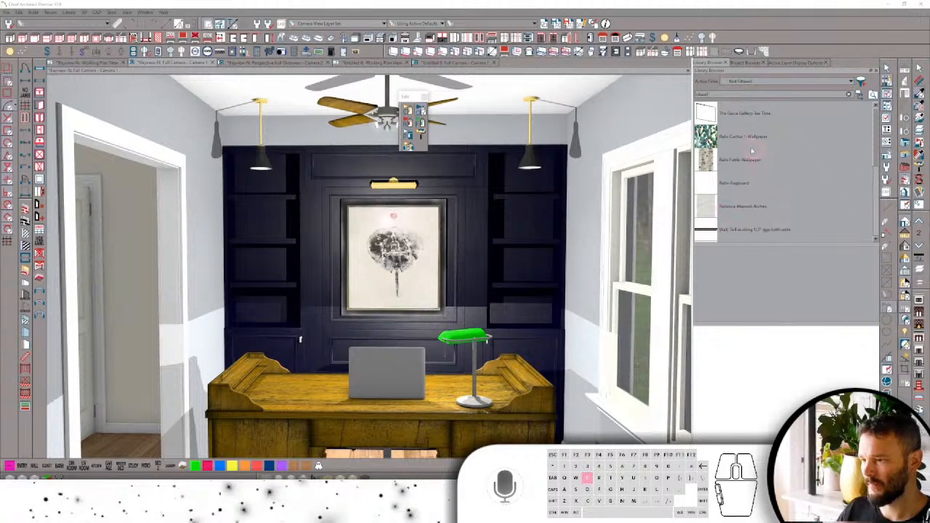
pyautogui.scroll(-5, 757, 162)
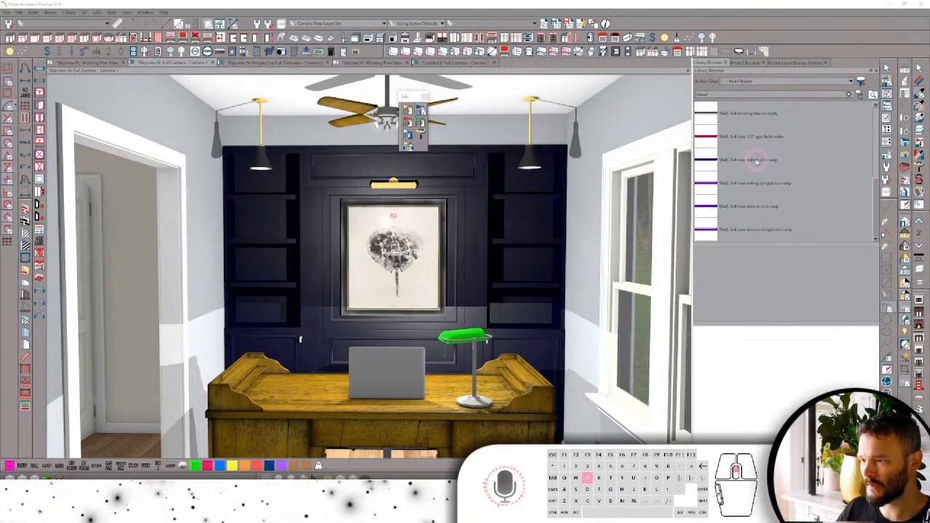
pyautogui.scroll(3, 752, 152)
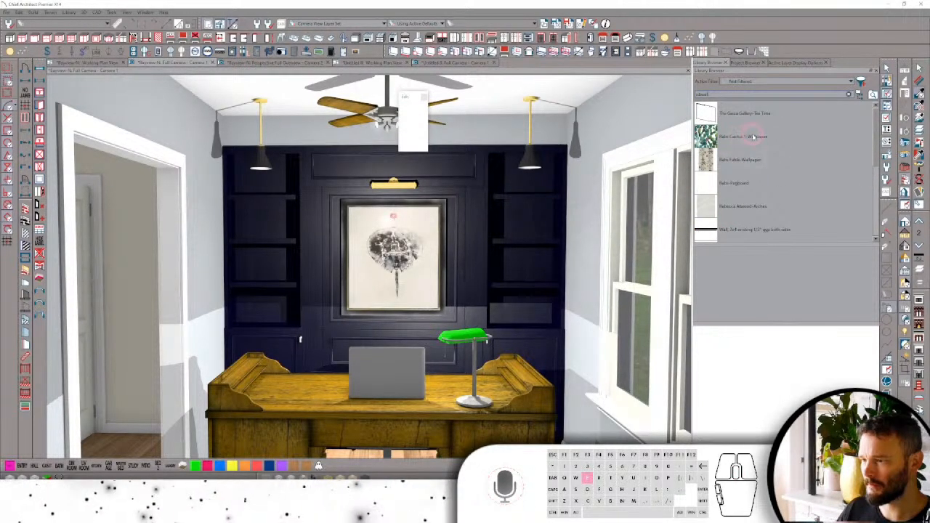
pyautogui.click(731, 136)
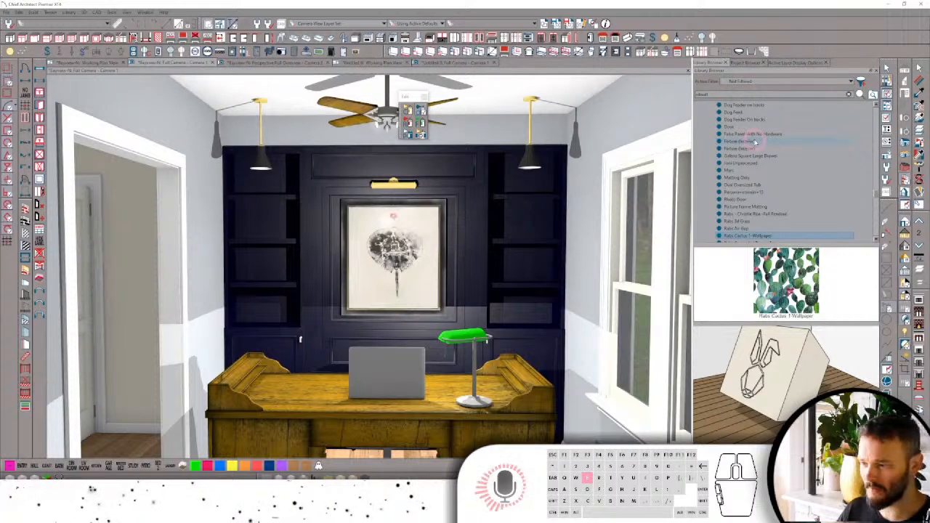
# Collapse the To Sort folder in the library tree.
pyautogui.scroll(-1, 800, 204)
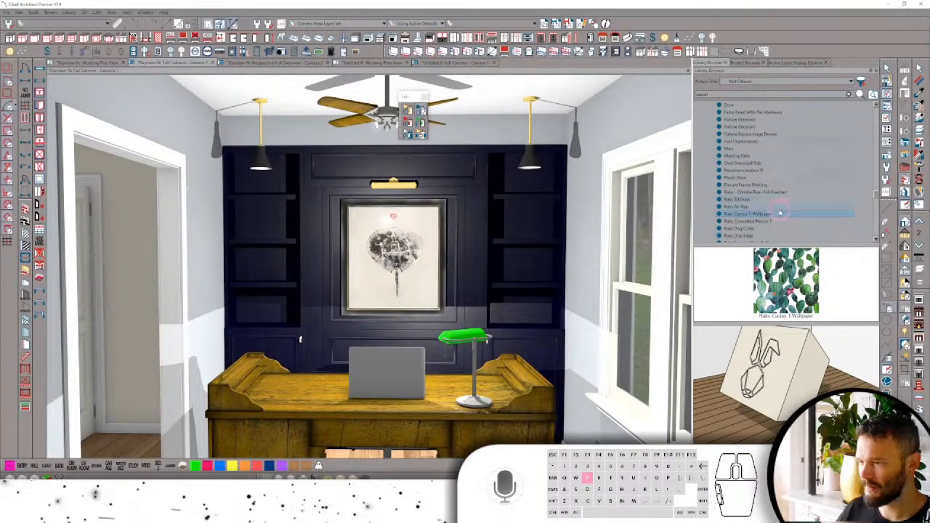
pyautogui.scroll(-5, 780, 213)
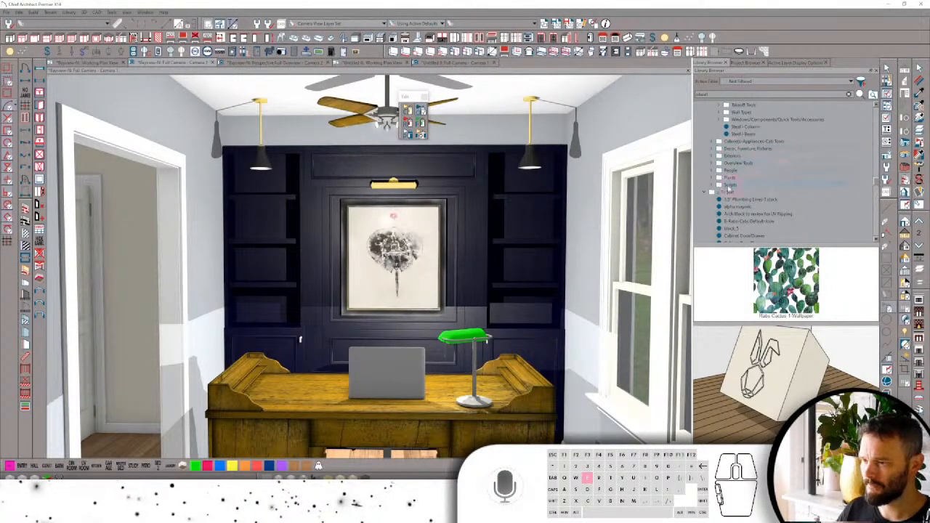
pyautogui.click(708, 191)
pyautogui.click(719, 163)
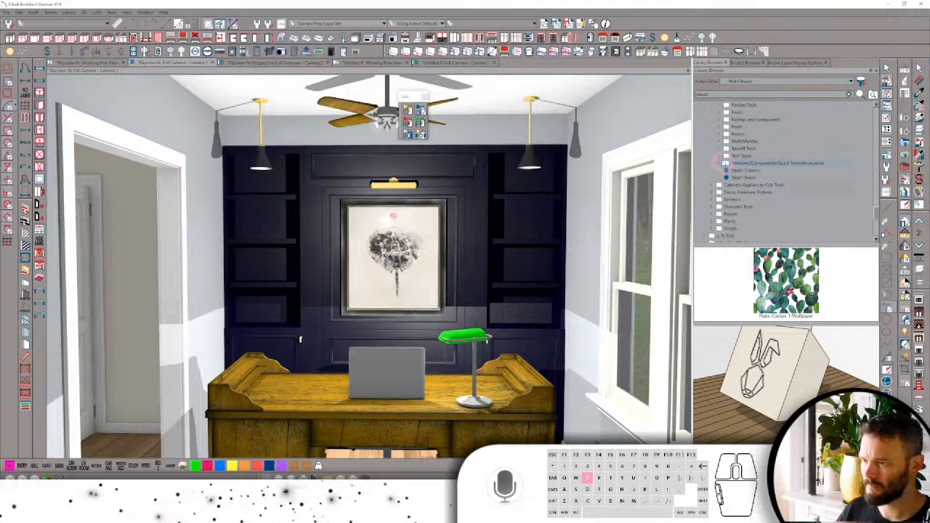
# Collapse the expanded Face Panels (Doors), Fireplace Components, Architectural and Models folders in the library tree.
pyautogui.scroll(1, 768, 159)
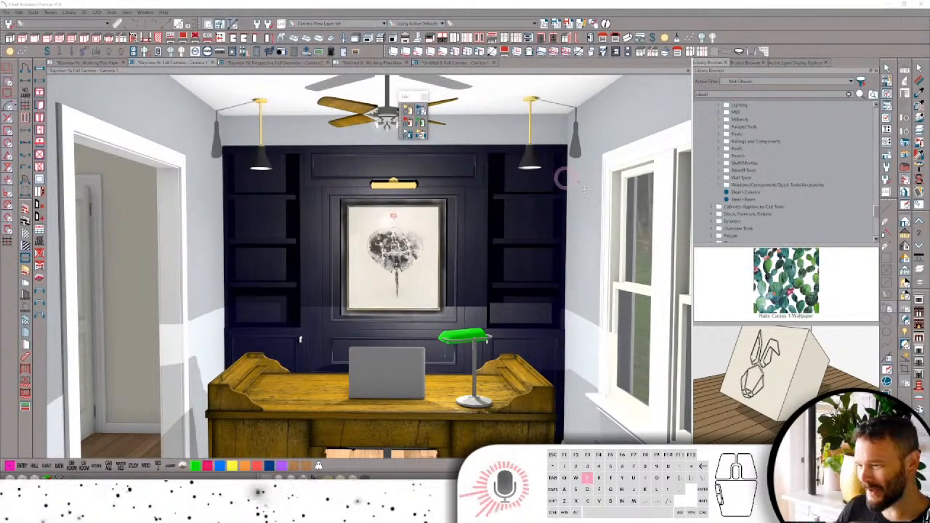
pyautogui.scroll(3, 774, 174)
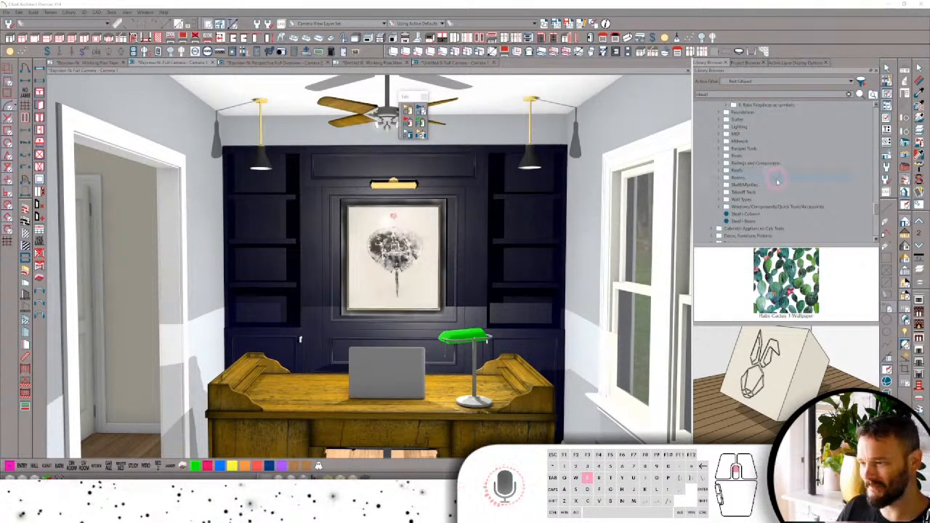
pyautogui.scroll(5, 776, 181)
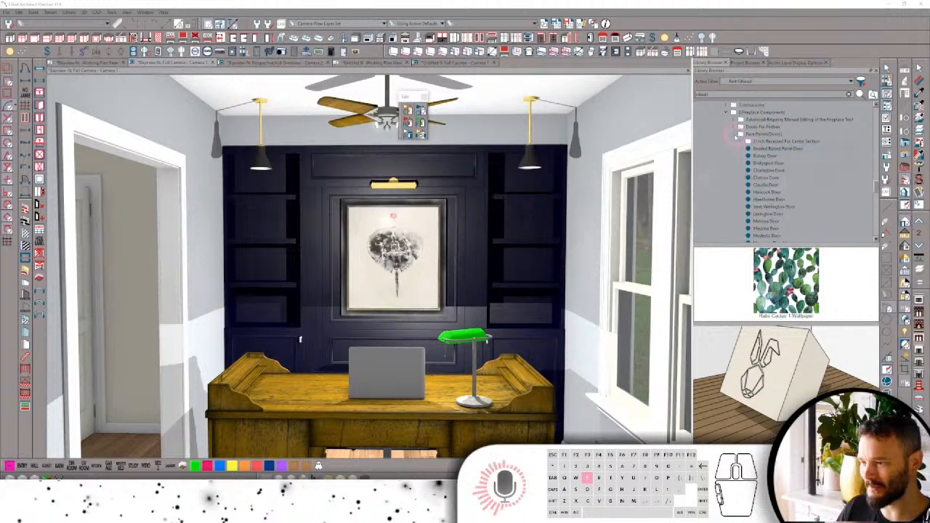
pyautogui.click(736, 136)
pyautogui.click(726, 114)
pyautogui.scroll(4, 735, 136)
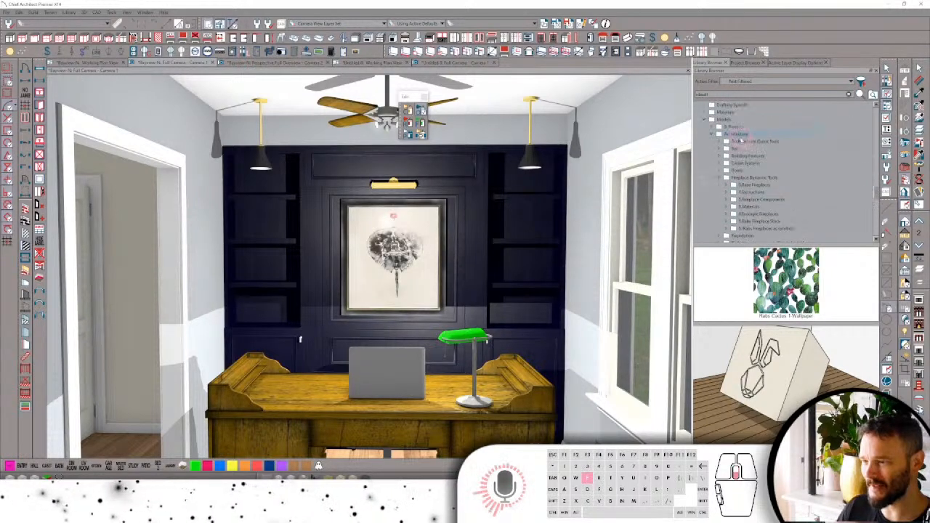
pyautogui.scroll(-1, 737, 138)
pyautogui.click(712, 112)
pyautogui.scroll(1, 719, 127)
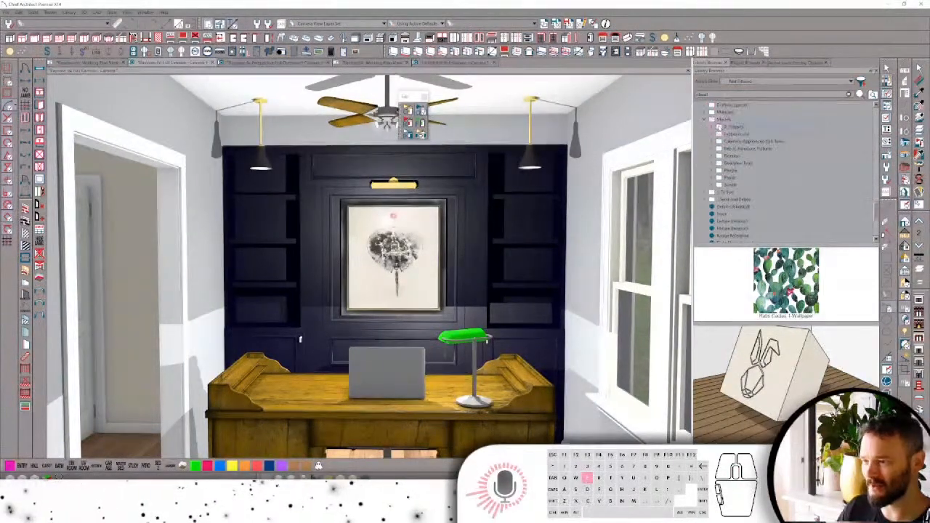
pyautogui.click(704, 120)
# Expand the Materials library and open its Rabs Wallpaper folder under Wall Covering.
pyautogui.click(704, 113)
pyautogui.scroll(-4, 735, 177)
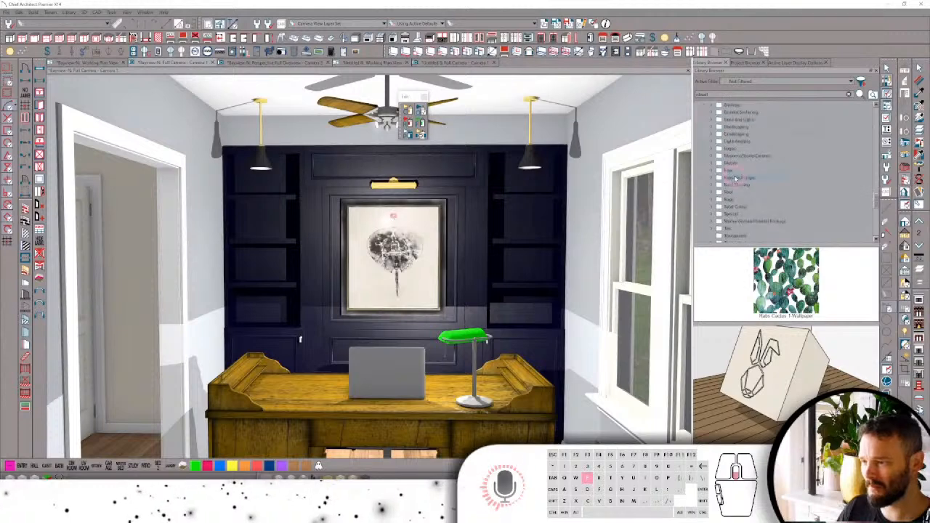
pyautogui.scroll(-2, 735, 193)
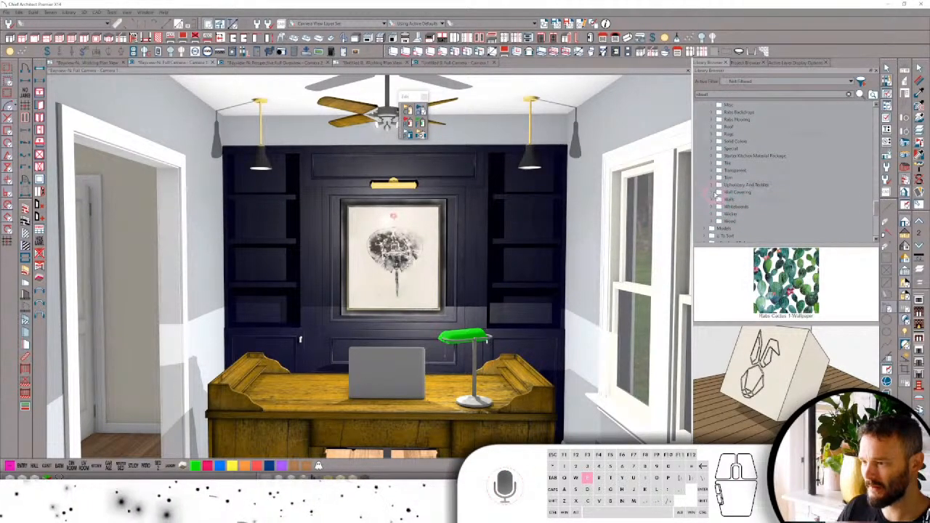
pyautogui.click(716, 193)
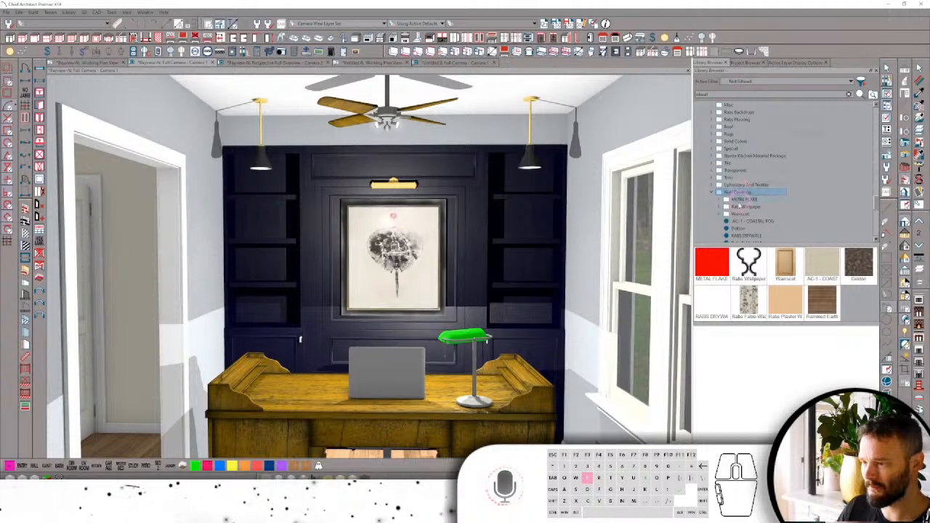
pyautogui.click(740, 207)
pyautogui.click(719, 206)
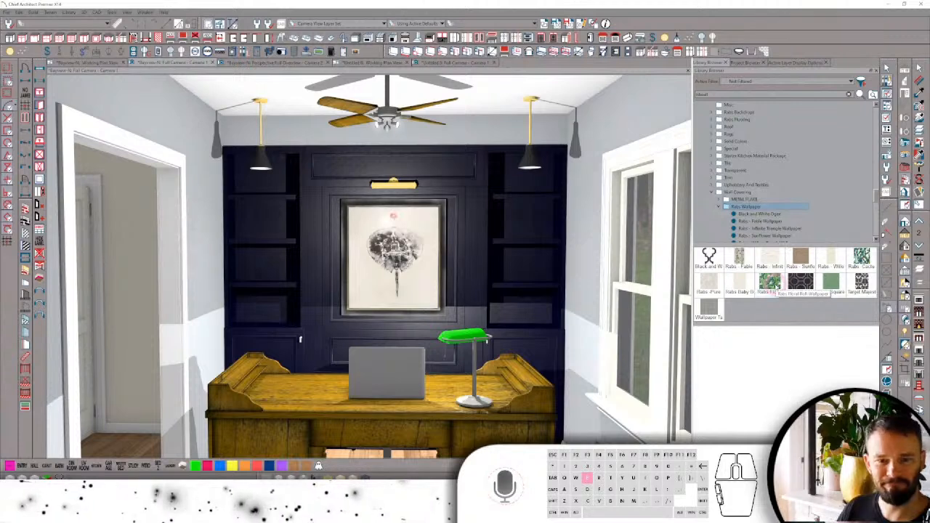
# Try the dark Rabs wallpaper with the gold geometric pattern on the Study walls.
pyautogui.click(801, 284)
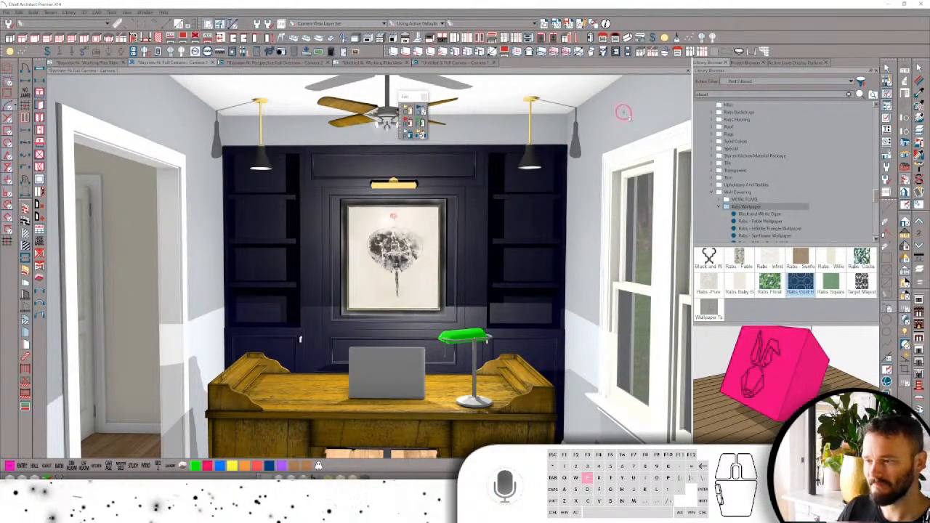
pyautogui.click(624, 113)
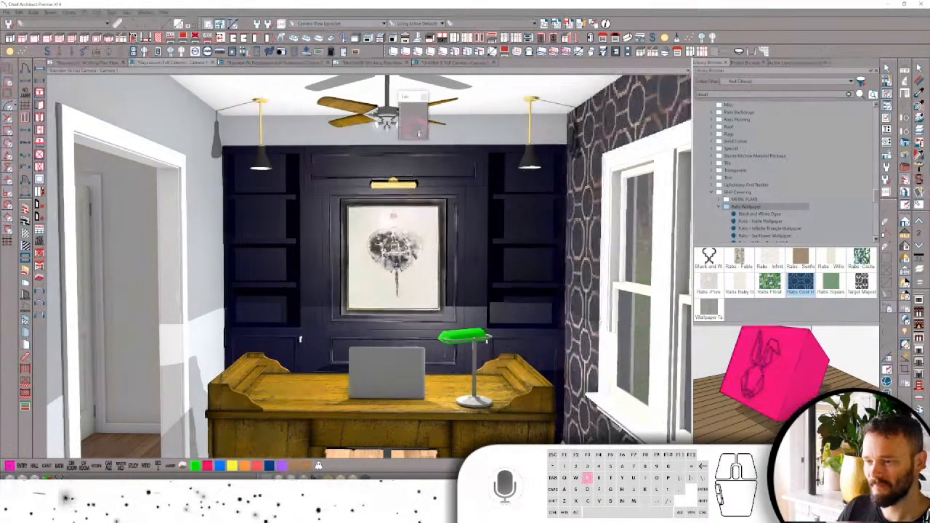
pyautogui.click(492, 125)
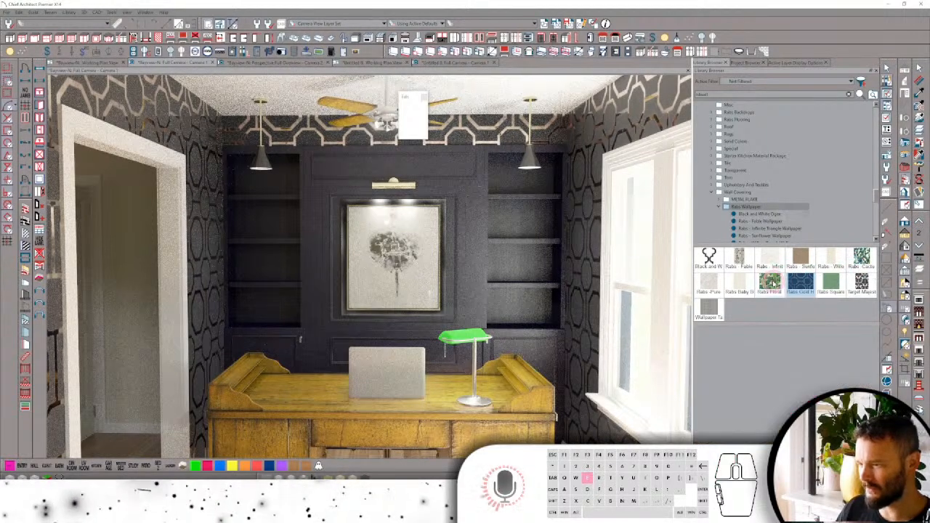
# Try the green Rabs Floral wallpaper and the Rabs cactus wallpaper on the Study walls.
pyautogui.moveTo(770, 284)
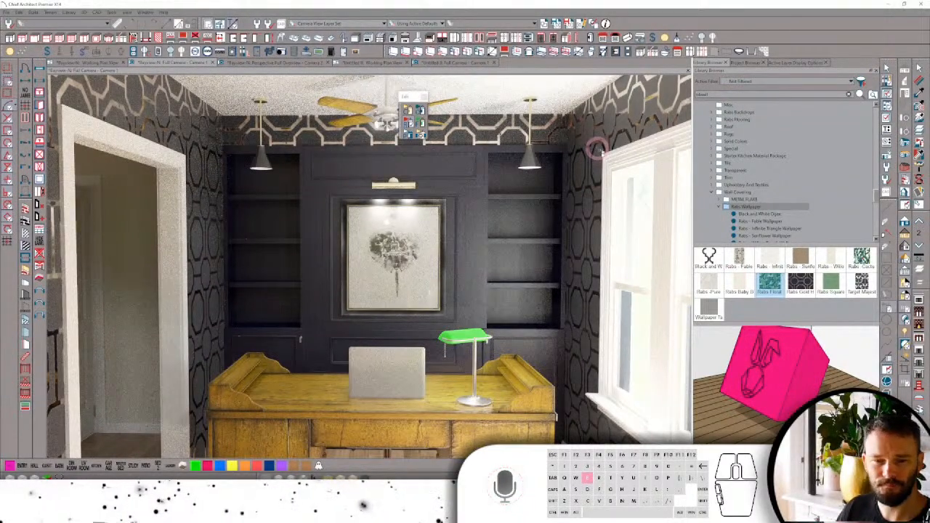
pyautogui.click(597, 145)
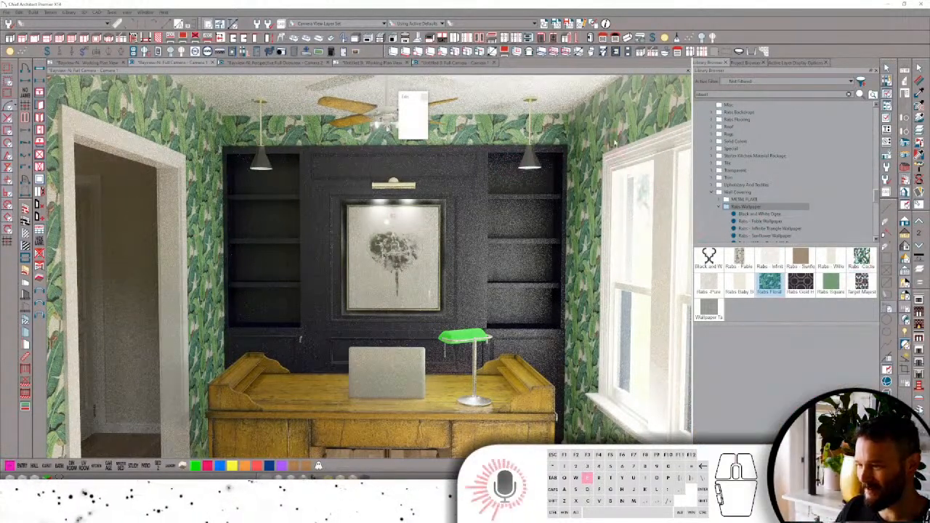
pyautogui.click(616, 125)
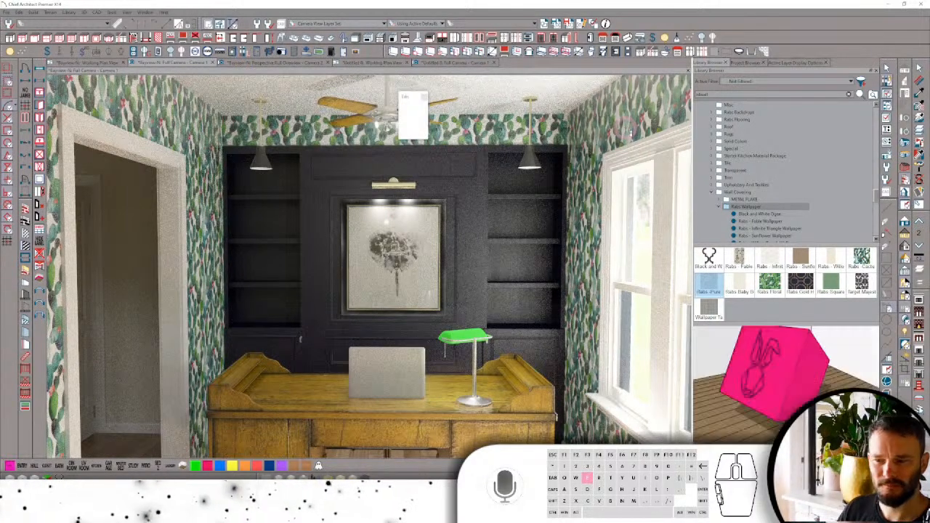
# Apply Rabs -Pure Marigold Wallpaper to the Study walls and set its material color to dark navy blue.
pyautogui.click(630, 133)
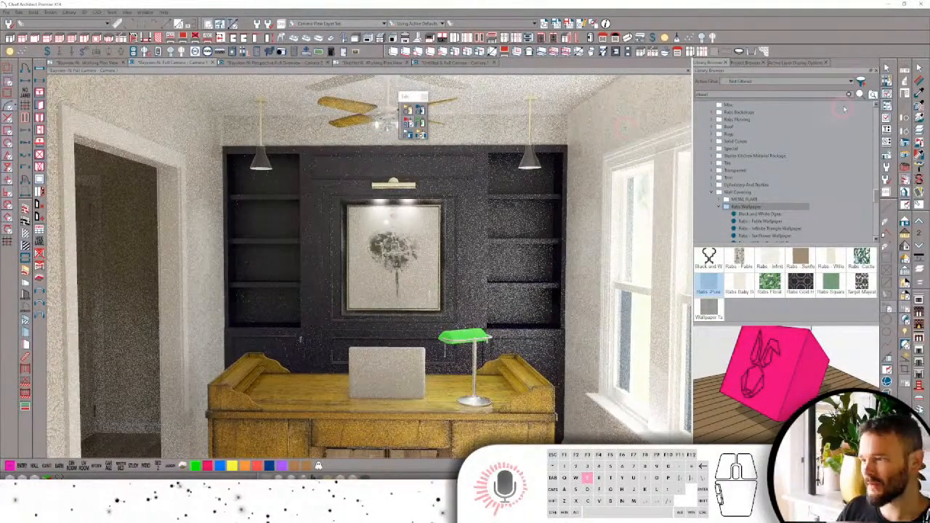
pyautogui.click(919, 82)
pyautogui.click(648, 114)
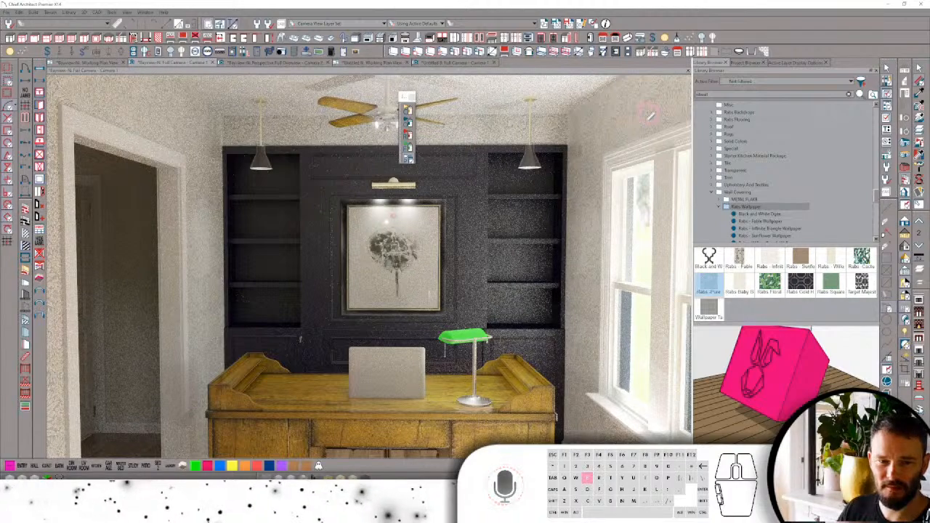
pyautogui.press('e')
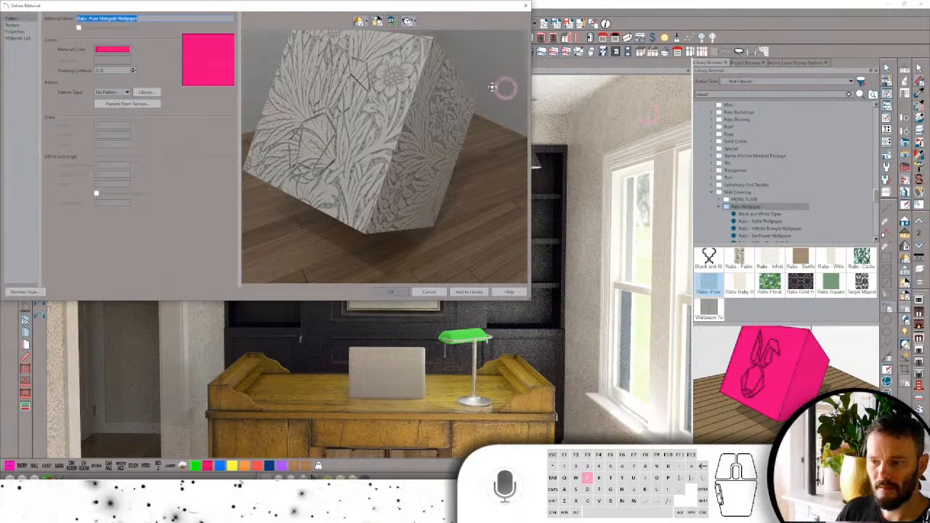
pyautogui.click(95, 52)
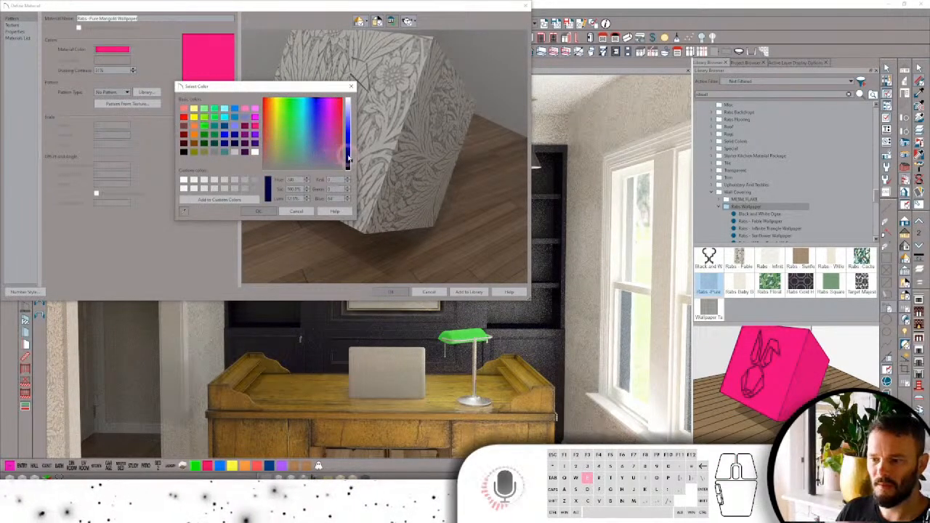
pyautogui.click(258, 211)
# Set the Pure Marigold wallpaper texture's blend color to a muted medium-dark gray with a slight blue tint.
pyautogui.click(12, 25)
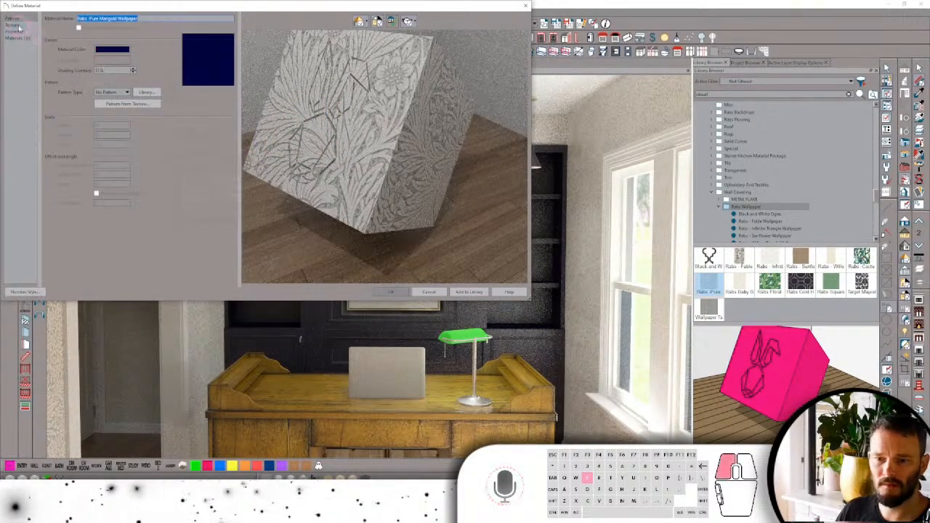
pyautogui.click(111, 183)
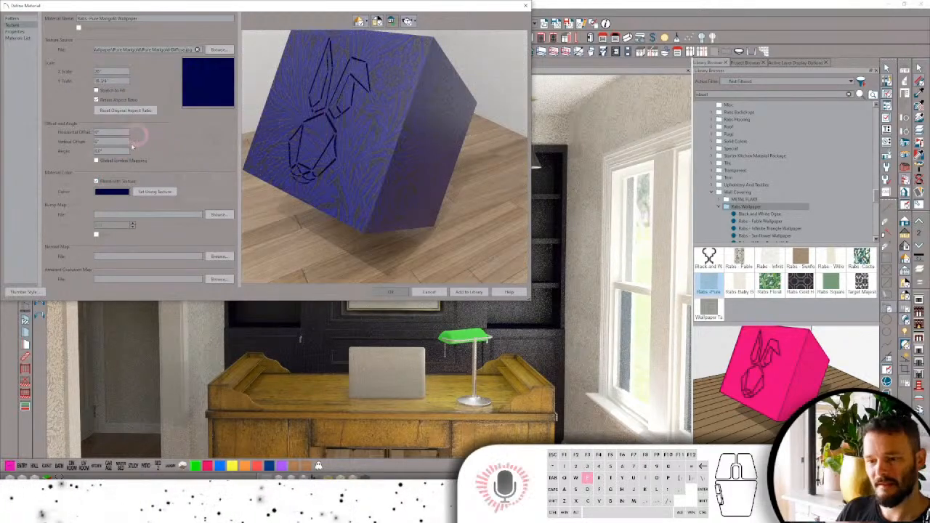
pyautogui.click(116, 191)
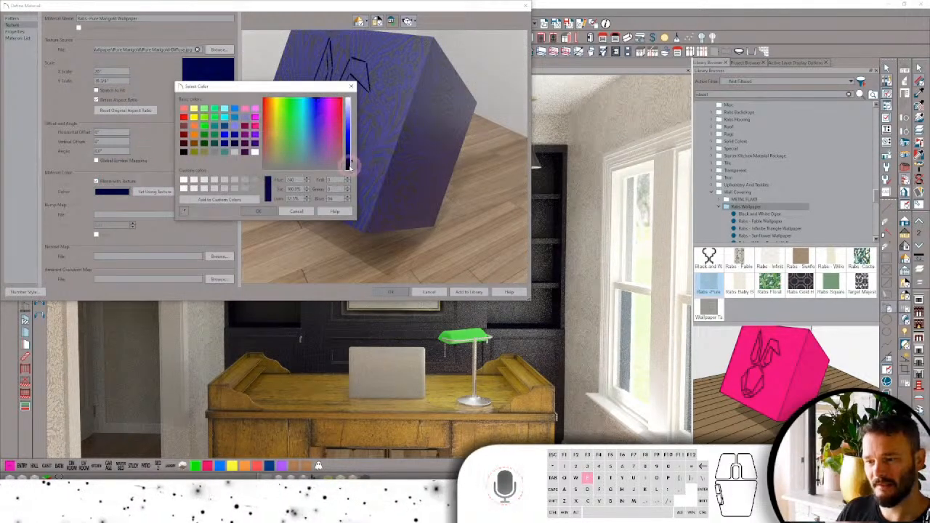
pyautogui.click(349, 165)
pyautogui.click(349, 166)
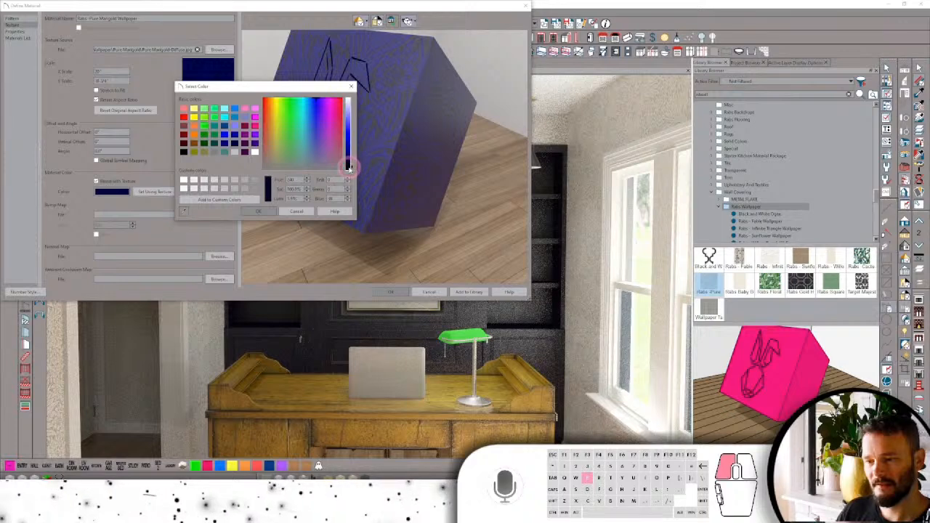
pyautogui.click(284, 166)
pyautogui.moveTo(284, 166); pyautogui.dragTo(316, 163)
pyautogui.click(350, 154)
pyautogui.click(349, 143)
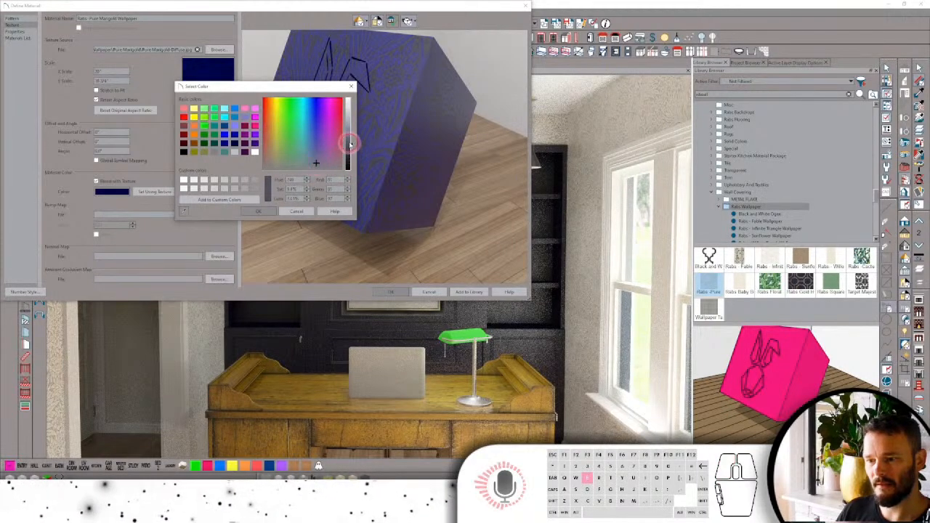
pyautogui.click(314, 165)
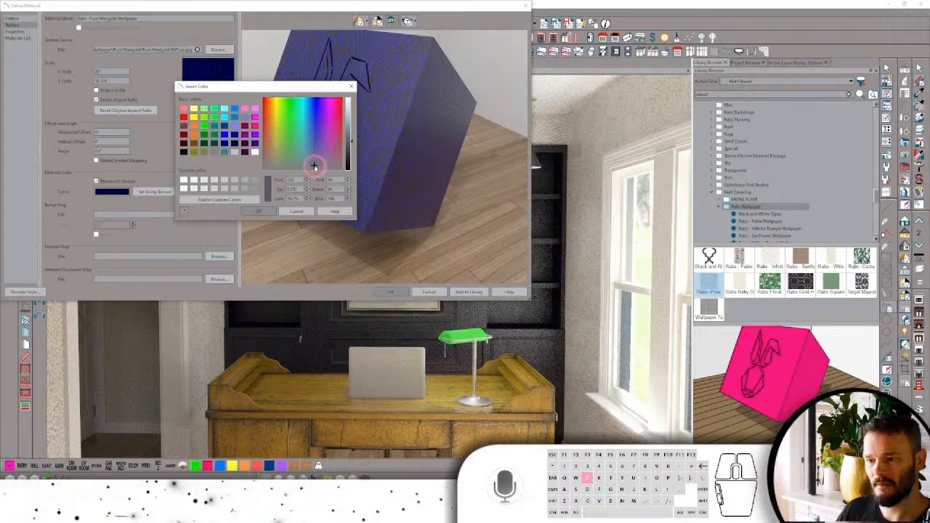
pyautogui.click(314, 166)
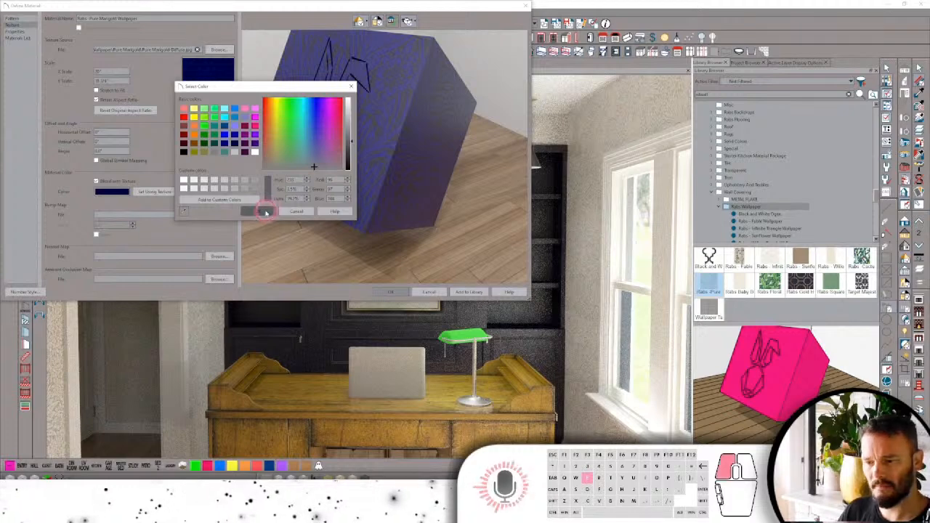
pyautogui.click(260, 211)
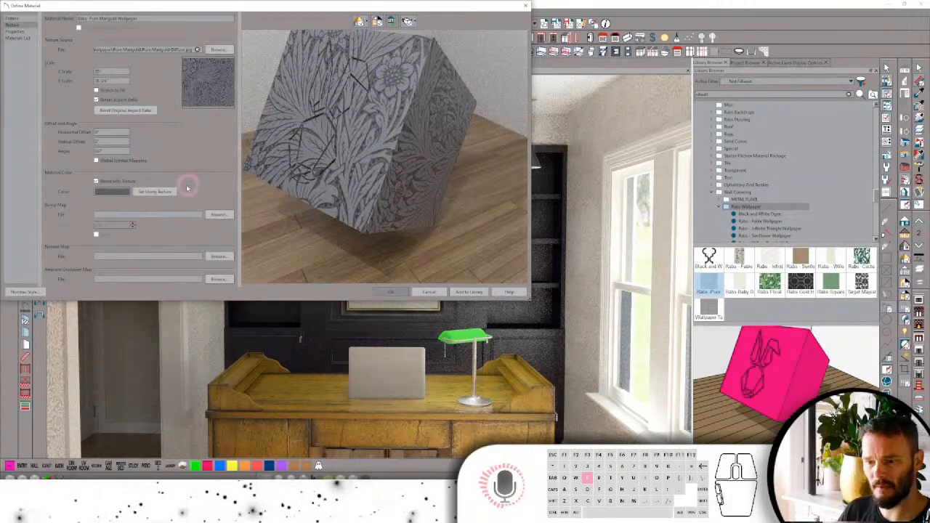
# Shift the wallpaper texture's blend color slightly toward blue-gray and accept the material changes.
pyautogui.click(109, 193)
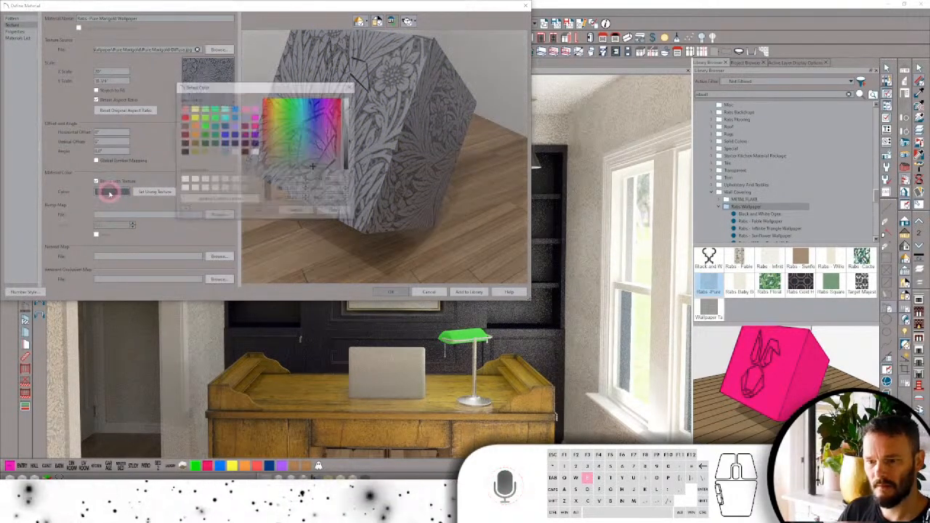
pyautogui.moveTo(314, 165); pyautogui.dragTo(312, 165)
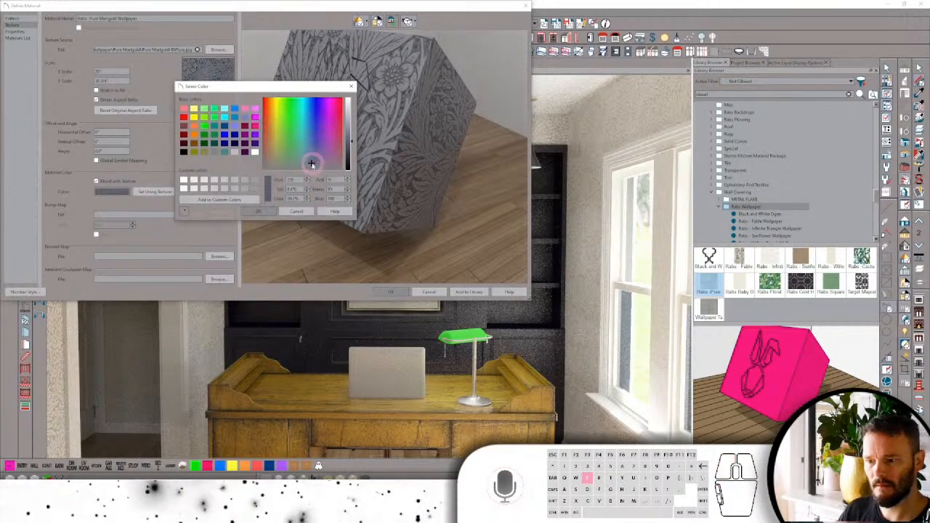
pyautogui.click(258, 210)
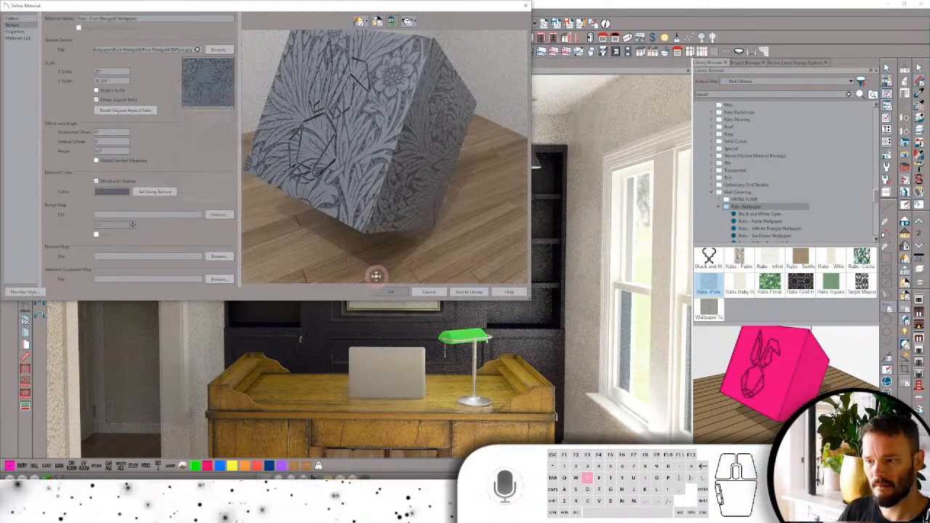
pyautogui.click(382, 291)
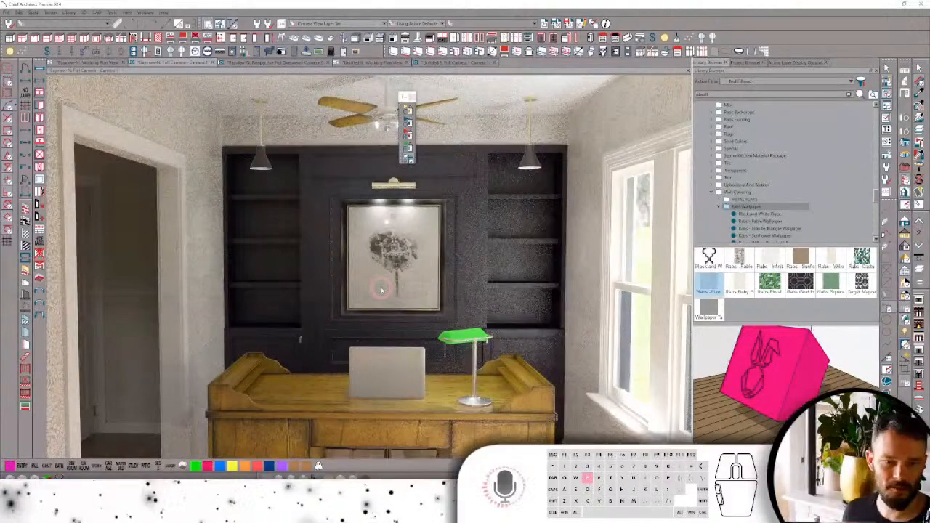
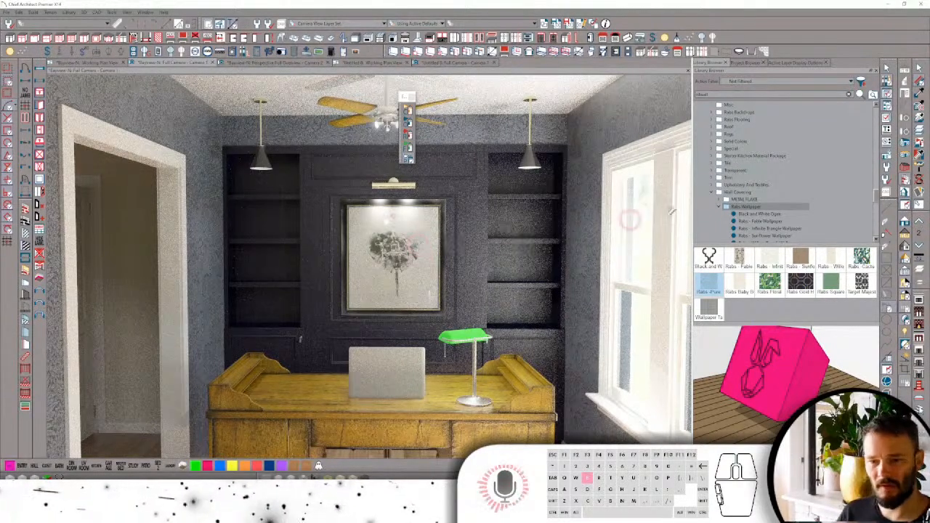
# Find the Distressed Frame in the library's Art folder and try it in place of the picture behind the desk.
pyautogui.doubleClick(702, 94)
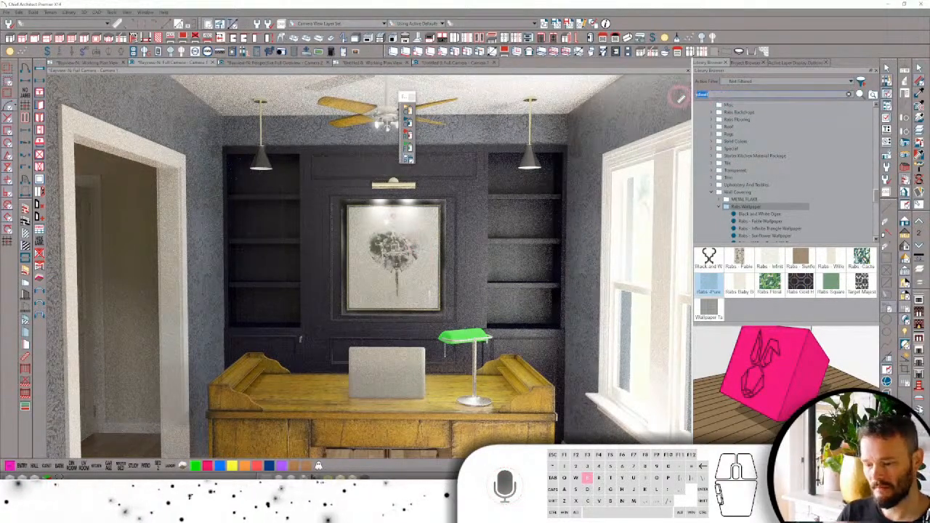
pyautogui.write('rt')
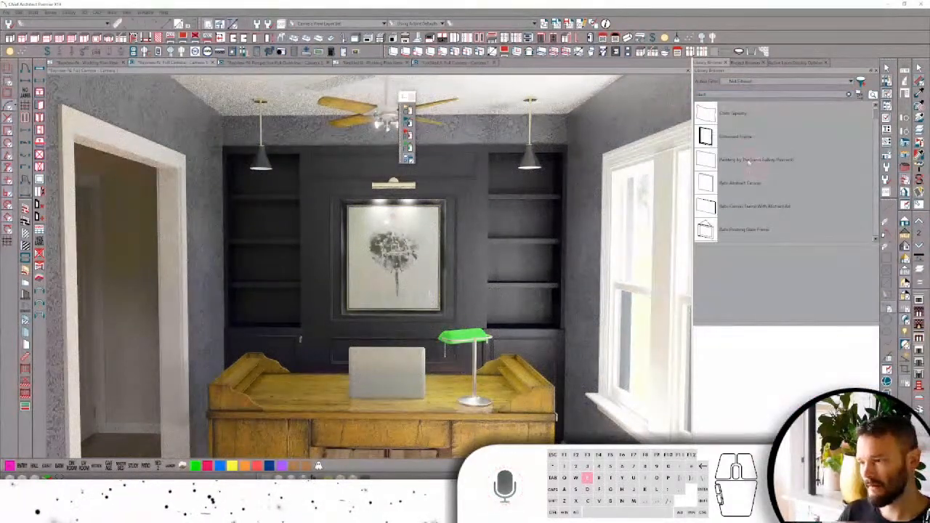
pyautogui.click(747, 141)
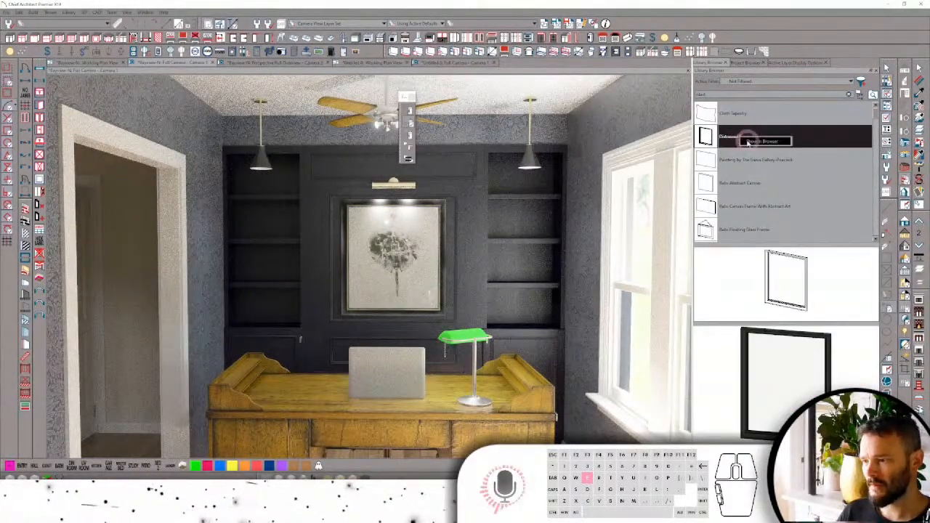
pyautogui.click(752, 144)
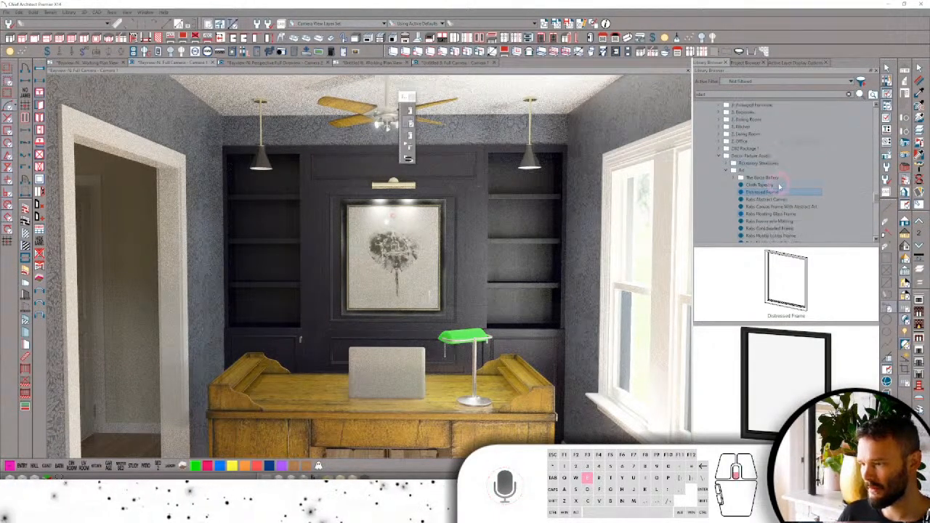
pyautogui.scroll(-5, 778, 183)
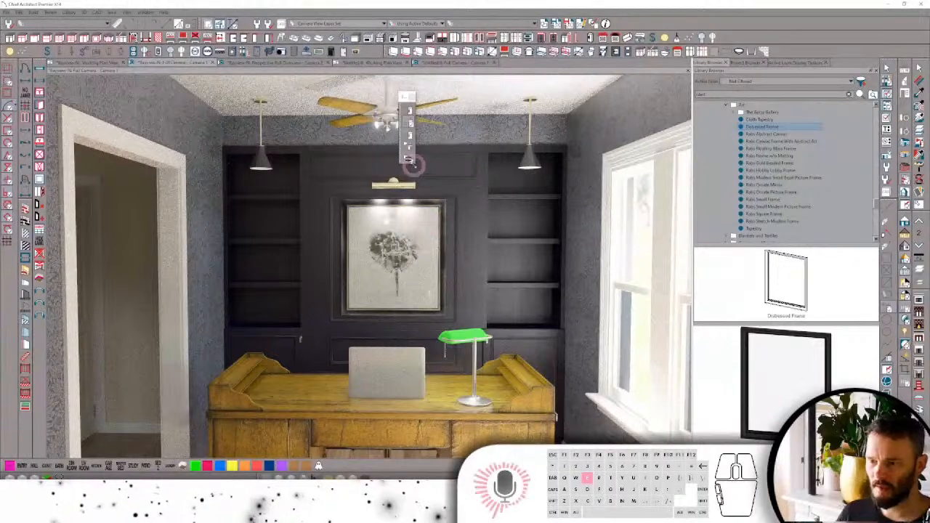
pyautogui.click(410, 159)
pyautogui.click(439, 207)
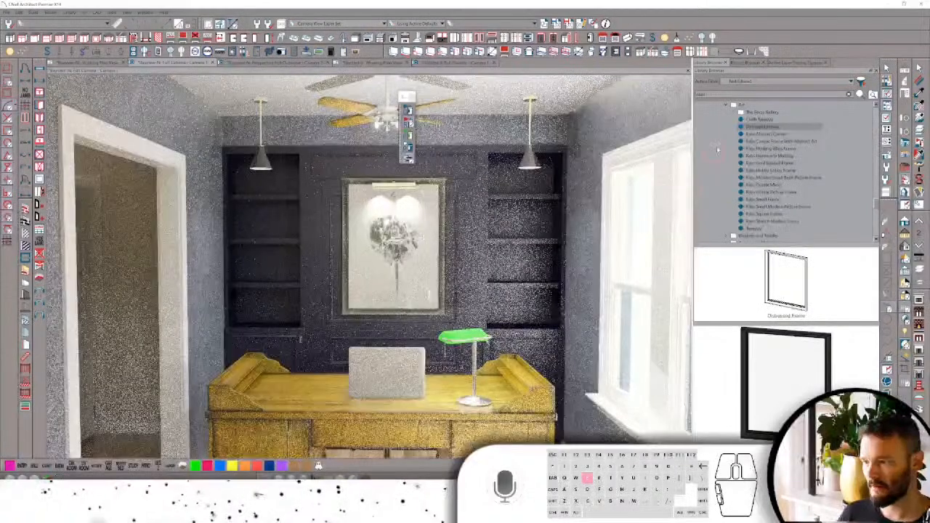
# Replace the picture behind the desk with the Rabs Hobby Lobby Frame.
pyautogui.click(765, 140)
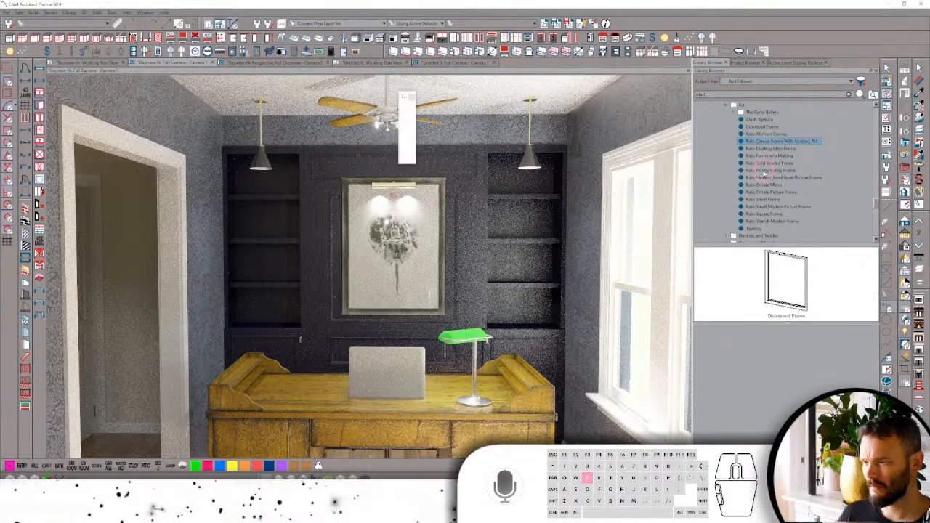
pyautogui.click(763, 170)
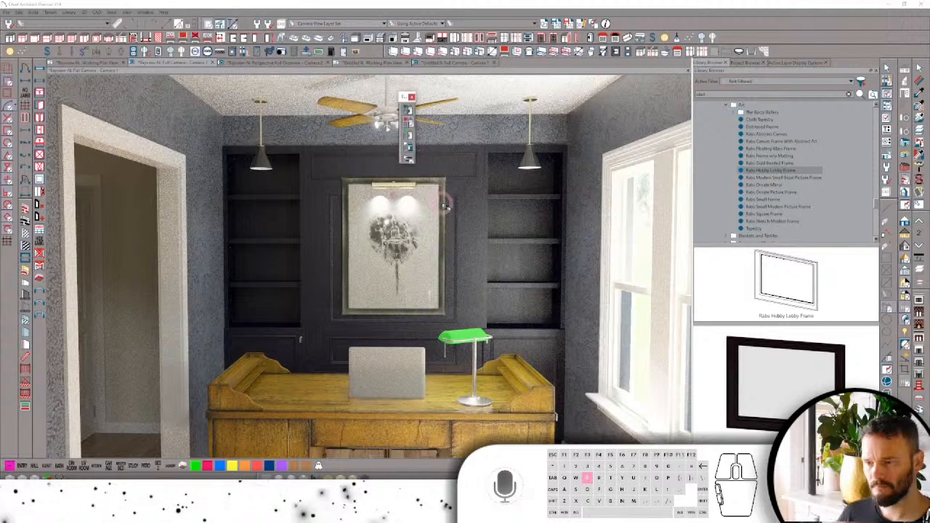
pyautogui.click(445, 207)
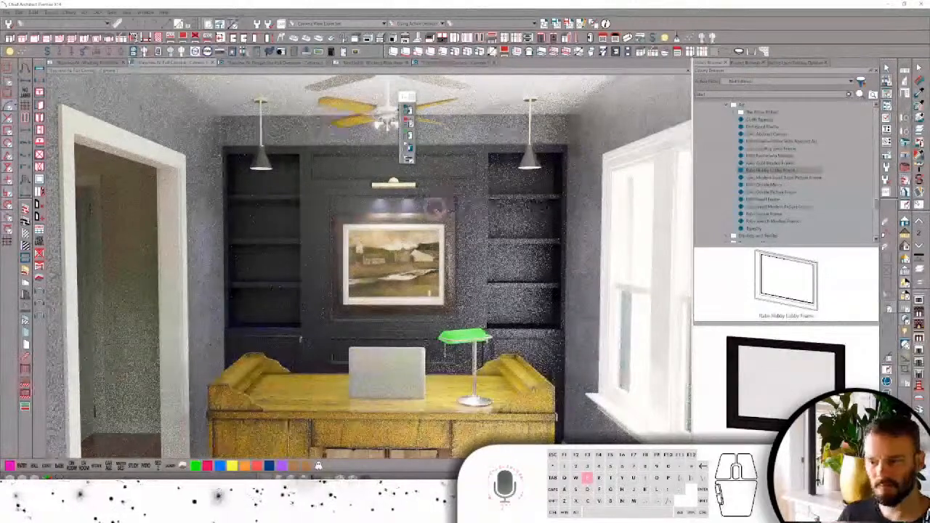
# Stretch the Hobby Lobby Frame upward toward the art light and narrow its width to fit inside the wall panel molding.
pyautogui.press('space')
pyautogui.click(405, 222)
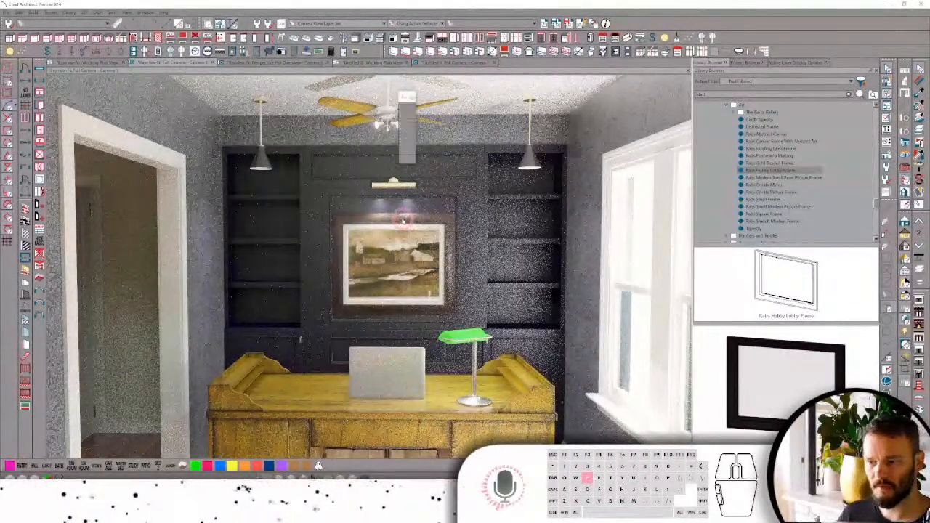
pyautogui.click(404, 222)
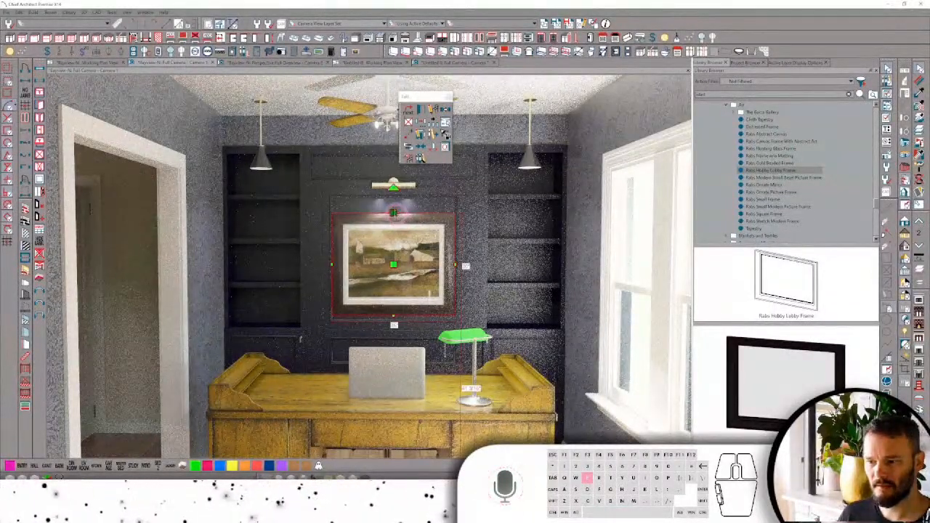
pyautogui.moveTo(393, 197); pyautogui.dragTo(392, 201)
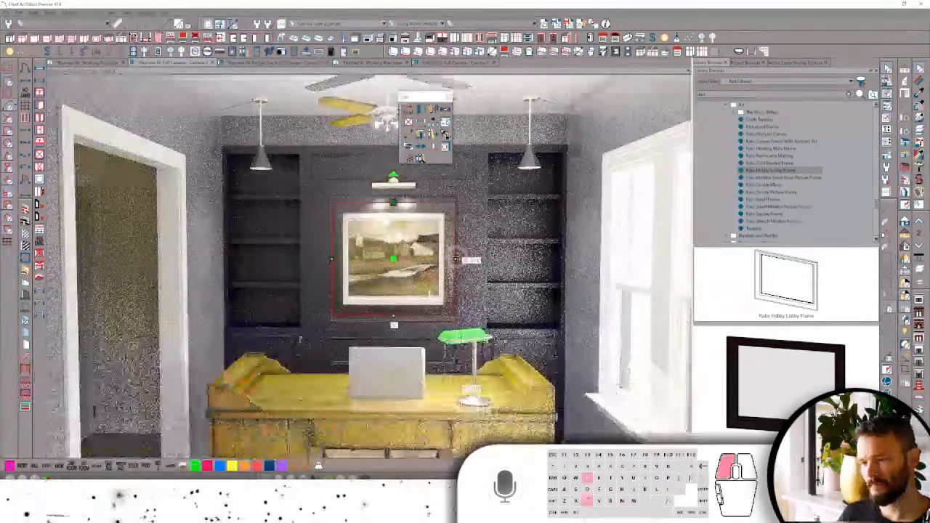
pyautogui.click(454, 258)
pyautogui.moveTo(454, 259); pyautogui.dragTo(450, 261)
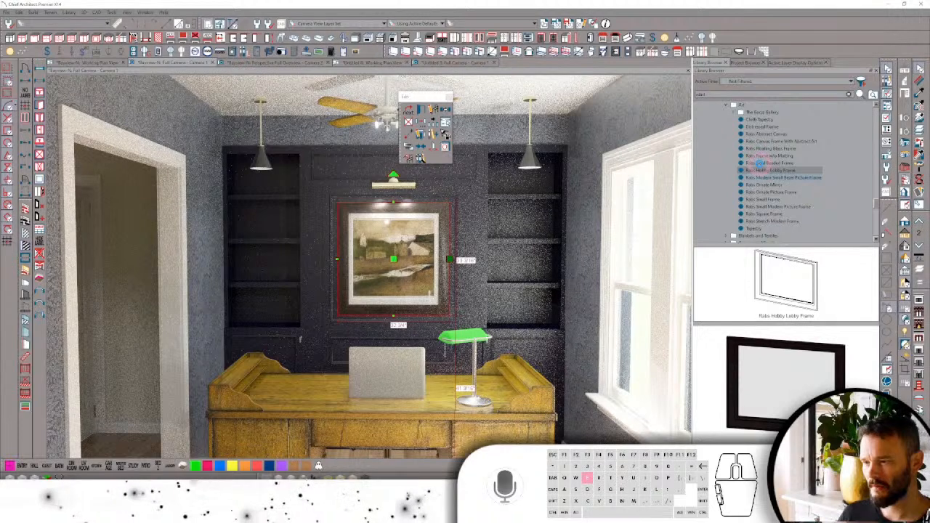
# Preview the Rabs Modern Small Bezel Picture Frame and Rabs Gold Beaded Frame, and inspect the landscape print's material definition.
pyautogui.click(762, 177)
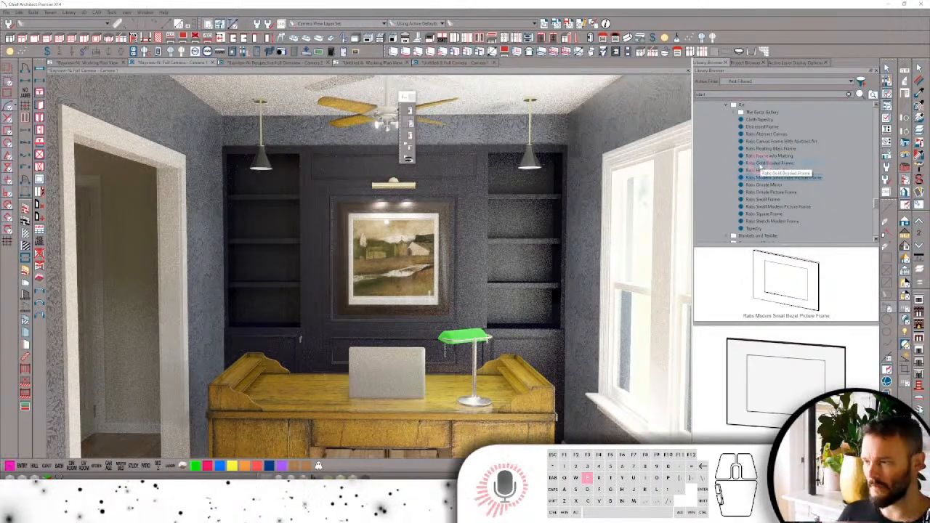
pyautogui.click(759, 163)
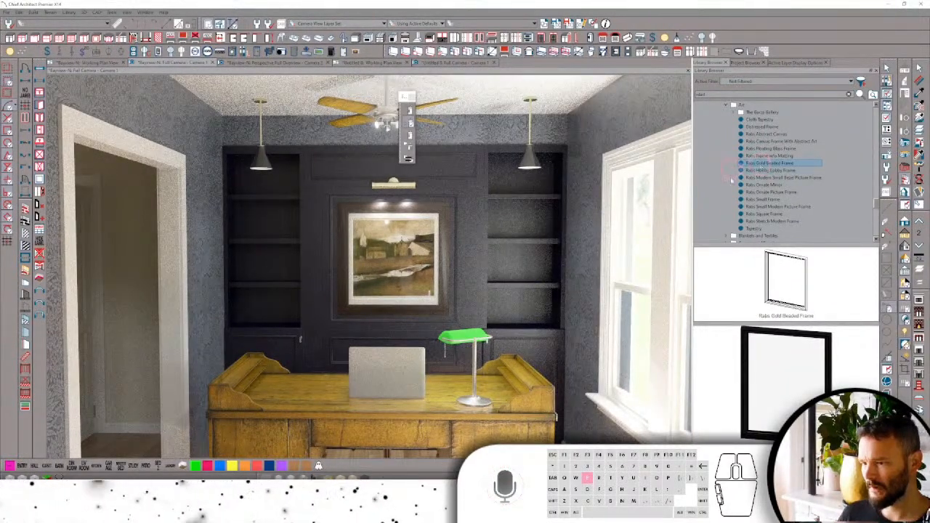
pyautogui.click(411, 161)
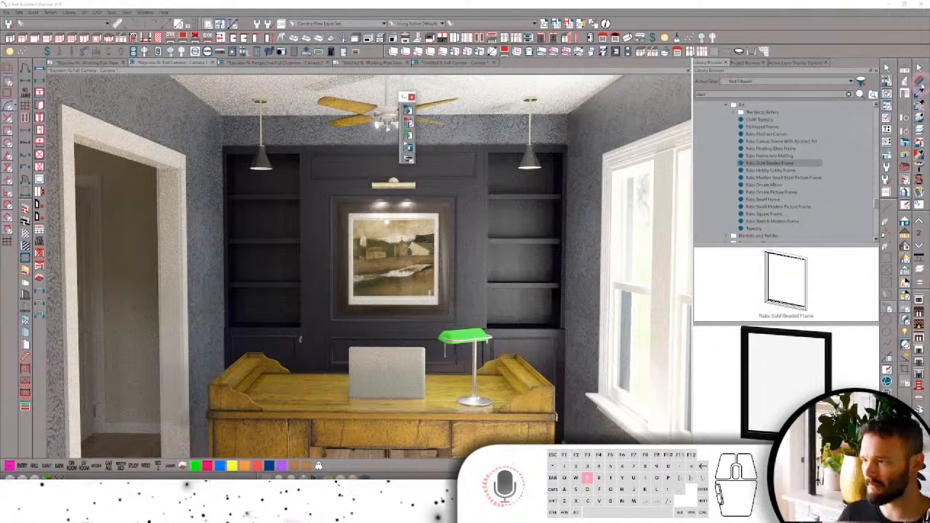
pyautogui.click(440, 231)
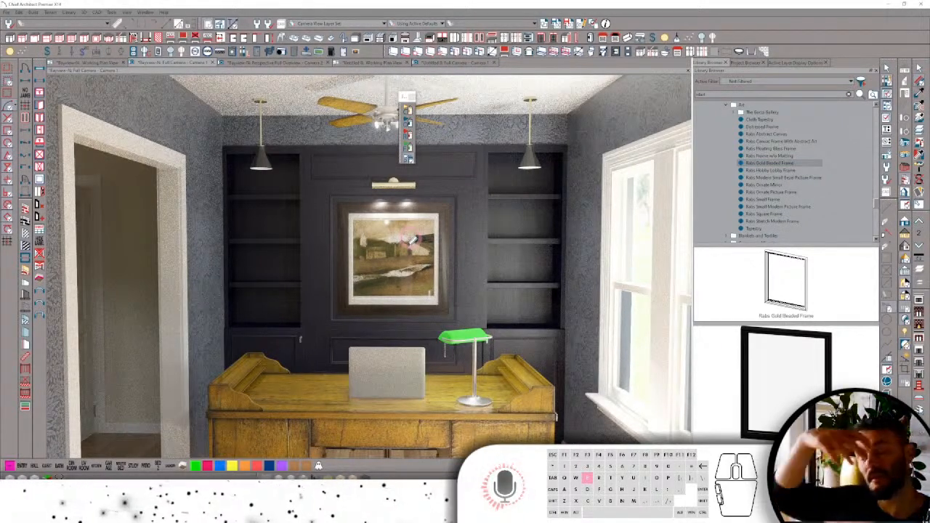
pyautogui.click(410, 238)
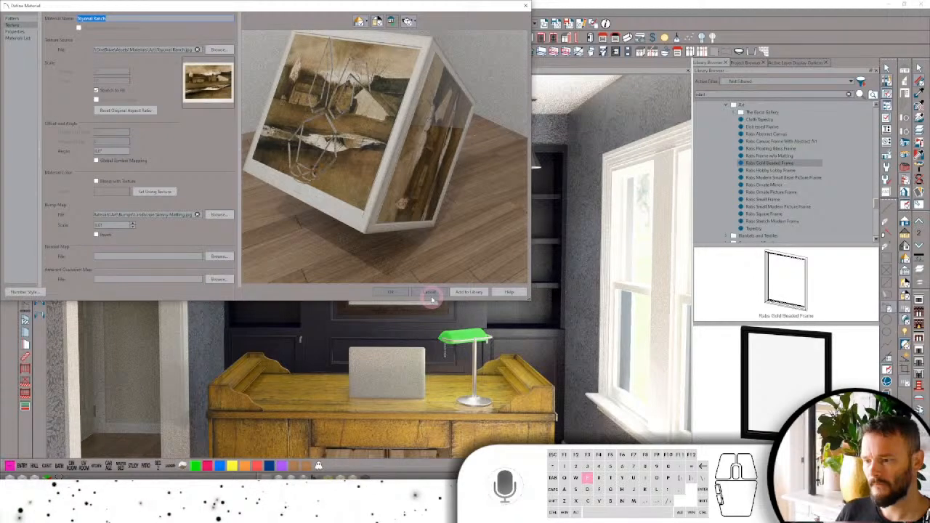
pyautogui.click(425, 293)
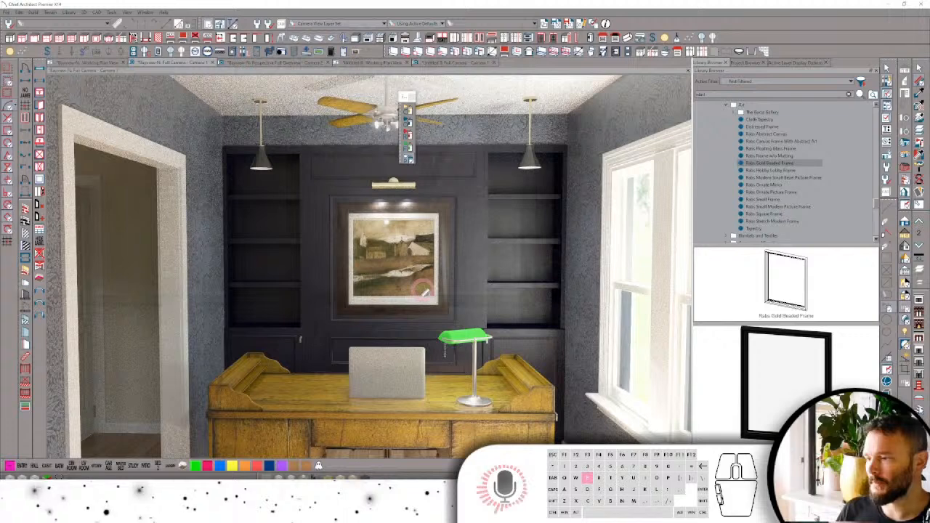
# Limit the library's book search to the User catalog and preview Book 1 and Book 2.
pyautogui.click(906, 220)
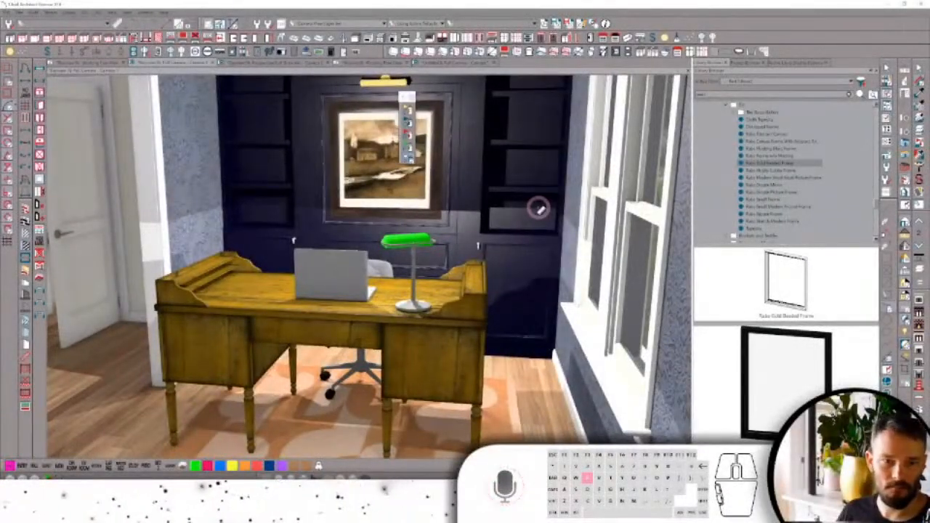
pyautogui.moveTo(538, 208); pyautogui.dragTo(544, 210)
pyautogui.click(404, 100)
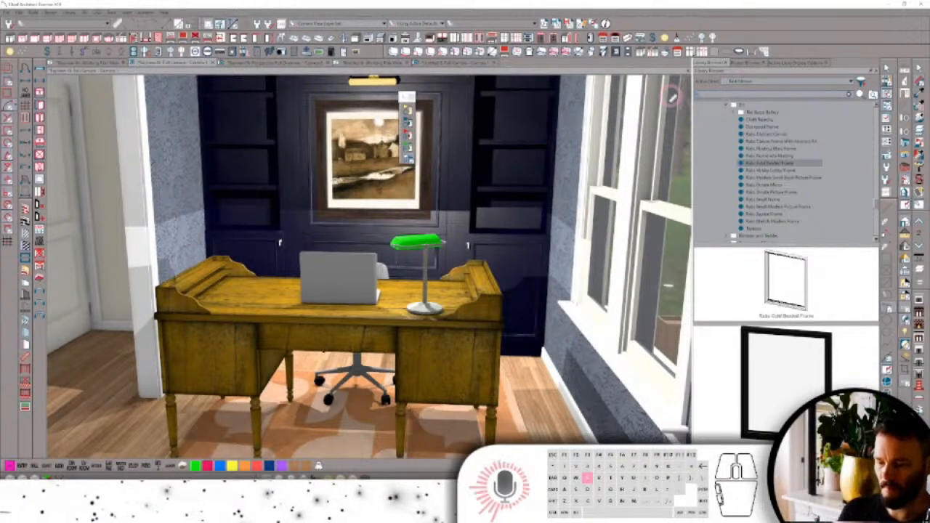
pyautogui.click(745, 82)
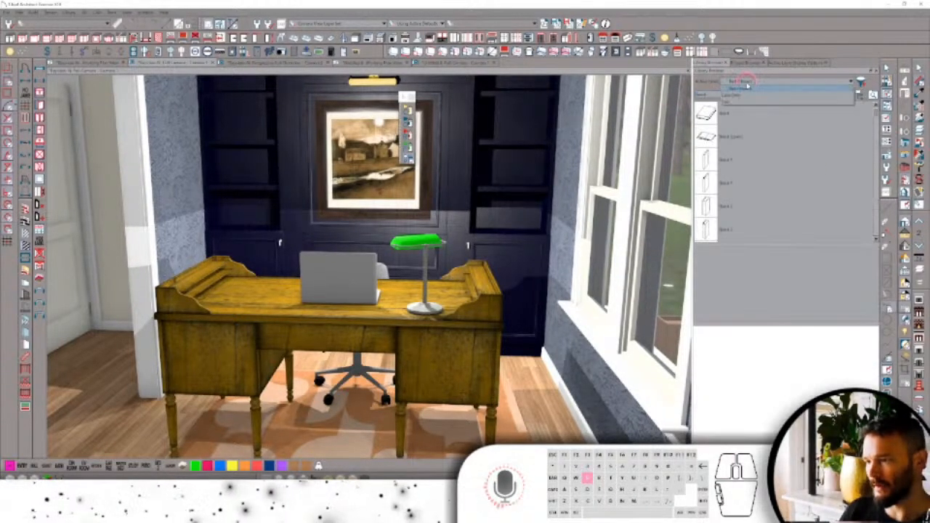
pyautogui.click(740, 102)
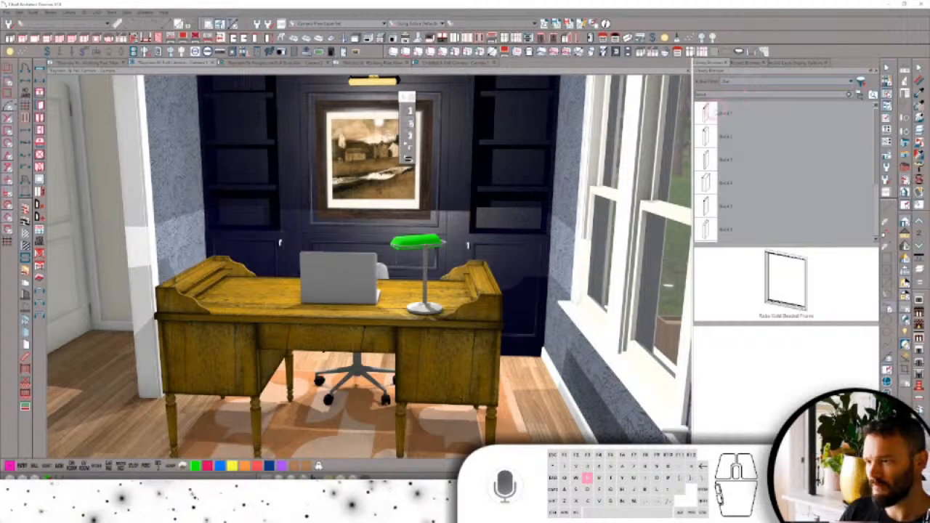
pyautogui.click(709, 110)
pyautogui.click(709, 137)
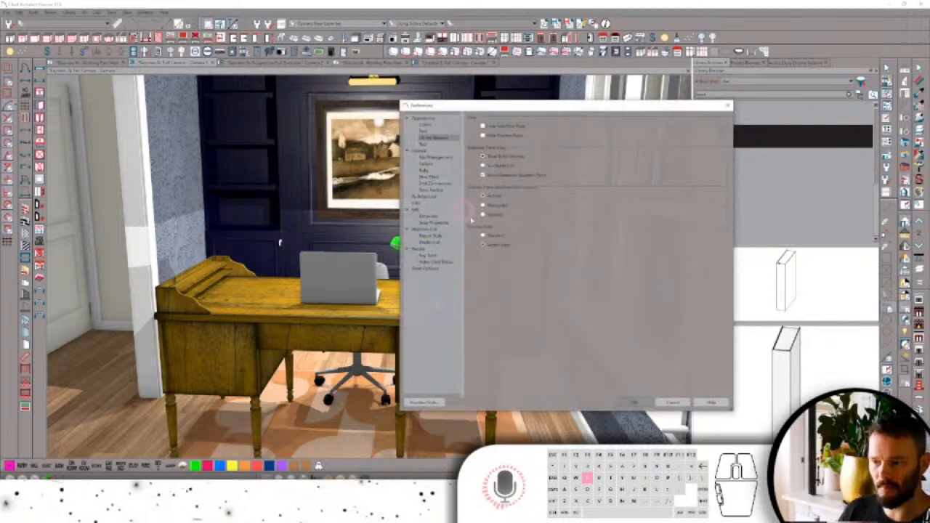
pyautogui.click(632, 402)
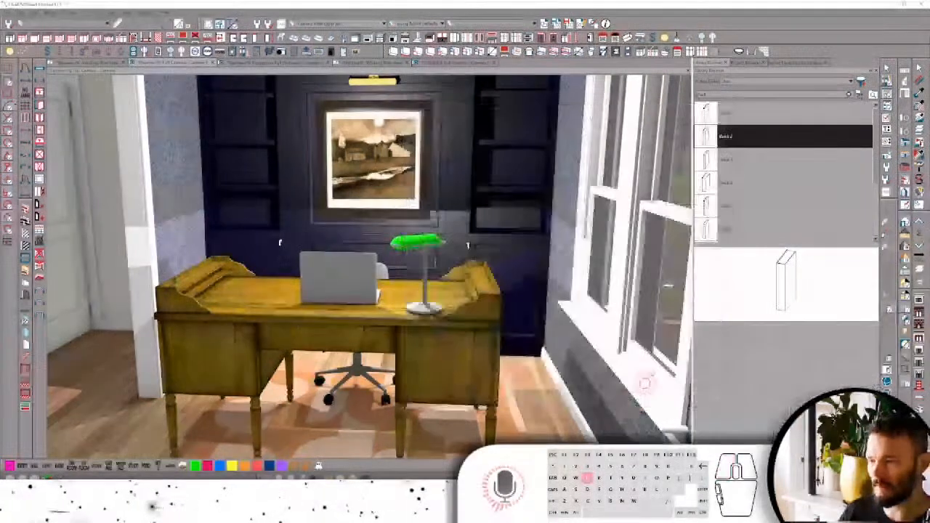
# Try the long row of upright books on the floor between the desk and window wall, rotate it, and remove it.
pyautogui.moveTo(724, 168)
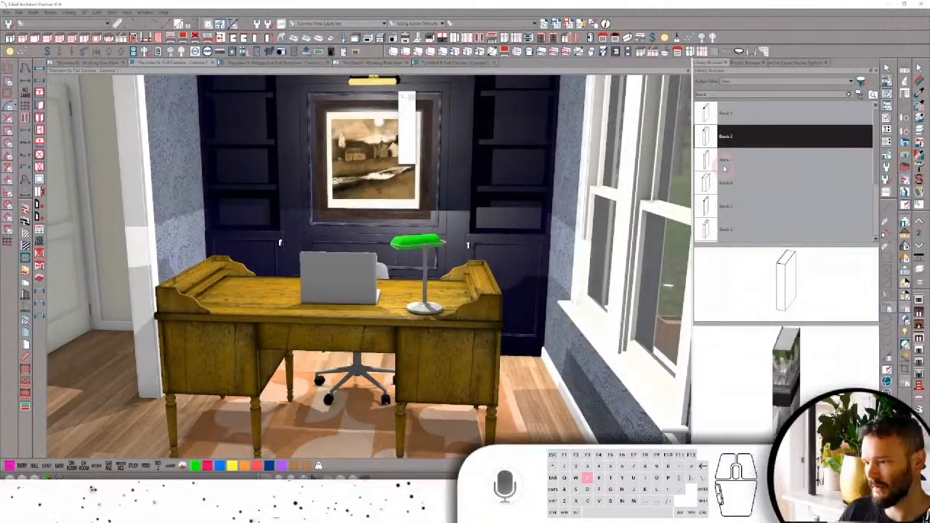
pyautogui.scroll(-2, 725, 168)
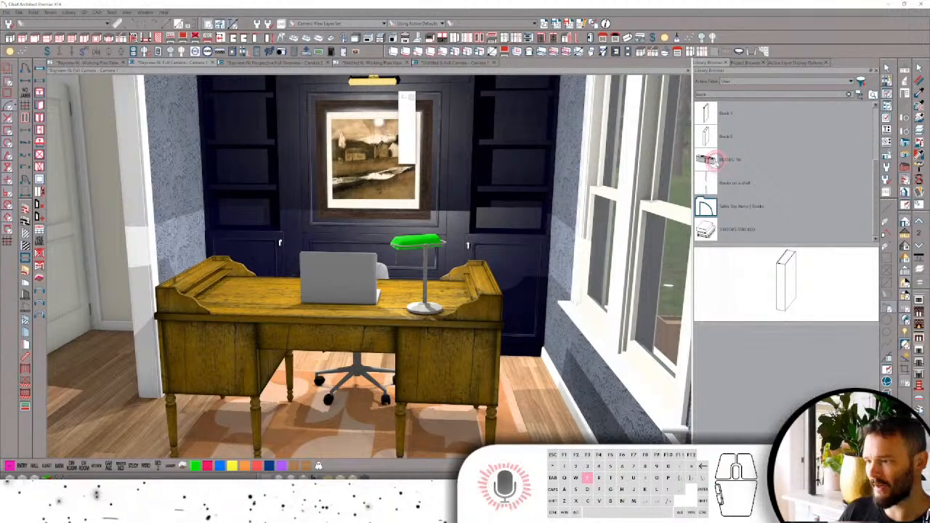
pyautogui.click(726, 161)
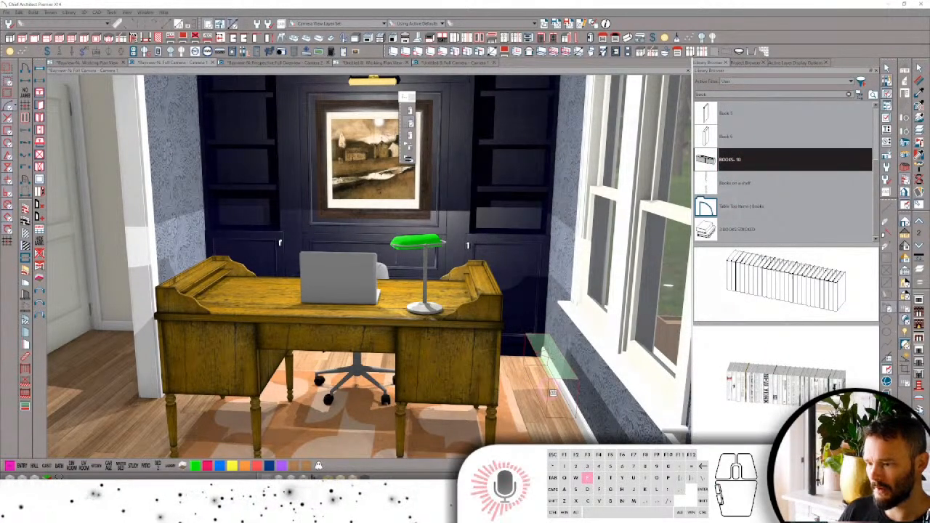
pyautogui.click(541, 356)
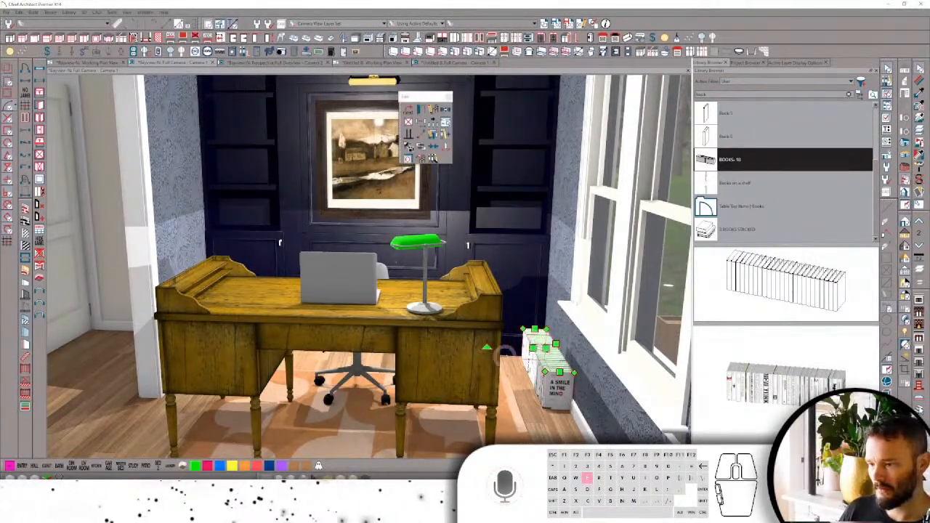
pyautogui.moveTo(487, 349); pyautogui.dragTo(570, 377)
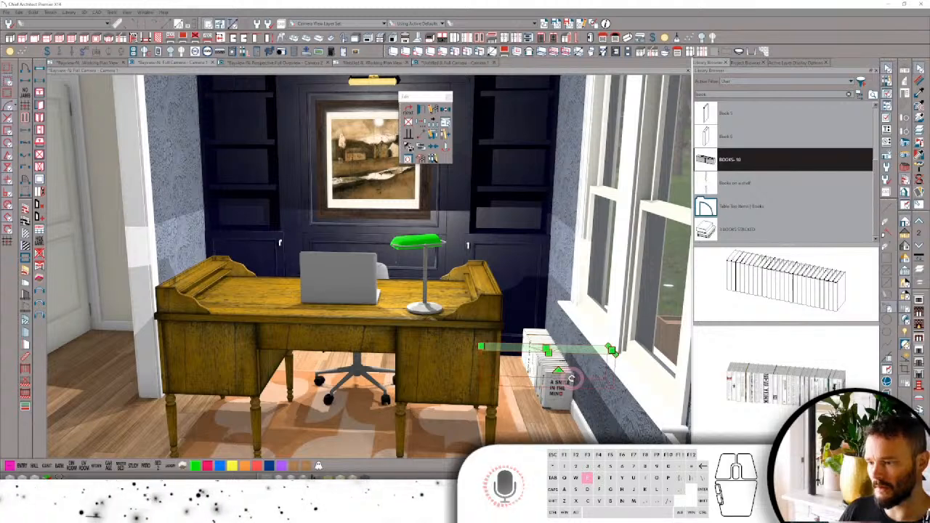
pyautogui.moveTo(572, 378); pyautogui.dragTo(565, 388, button='middle')
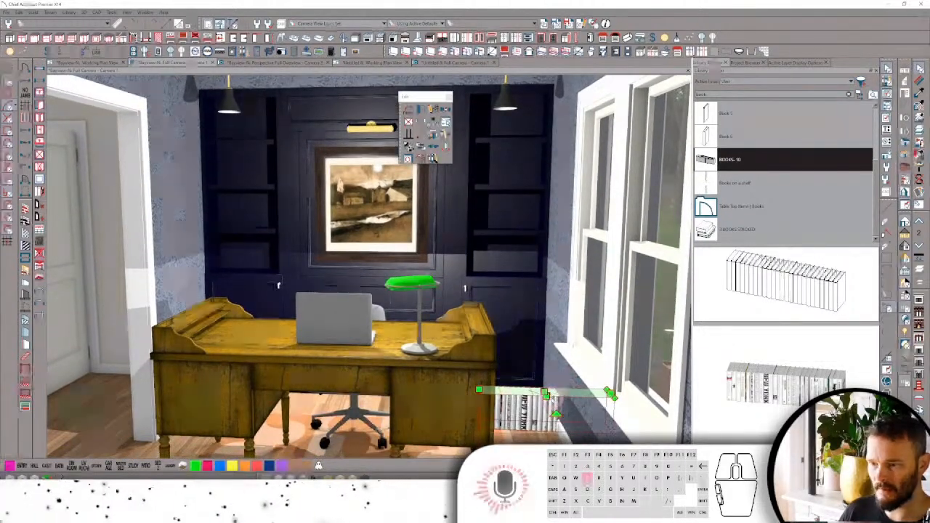
pyautogui.hotkey('ctrl', 'z')
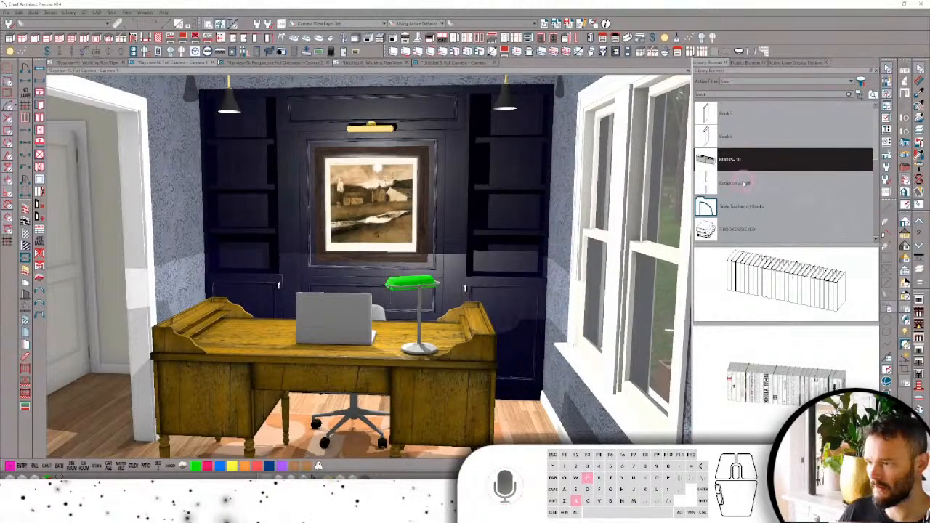
# Preview the Books on a shelf item and place 3 BOOKS STACKED on the floor by the window wall.
pyautogui.click(741, 183)
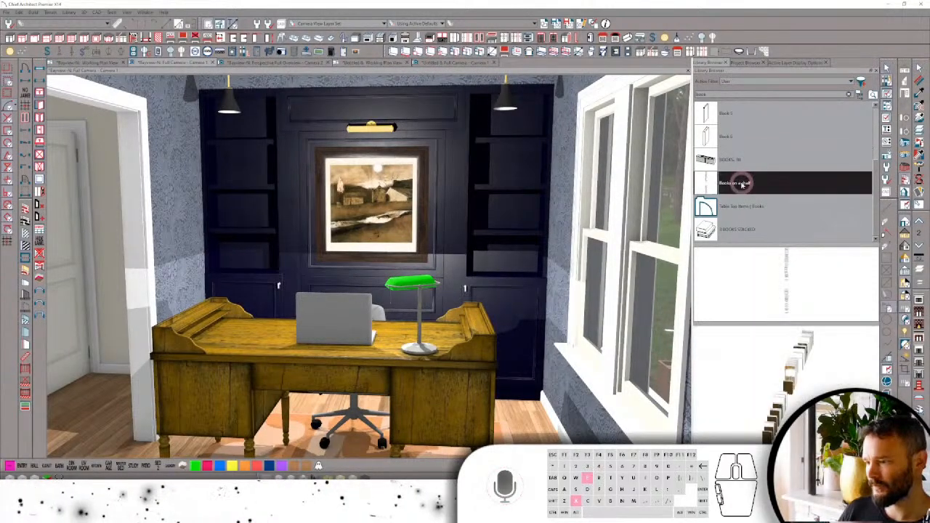
pyautogui.click(739, 230)
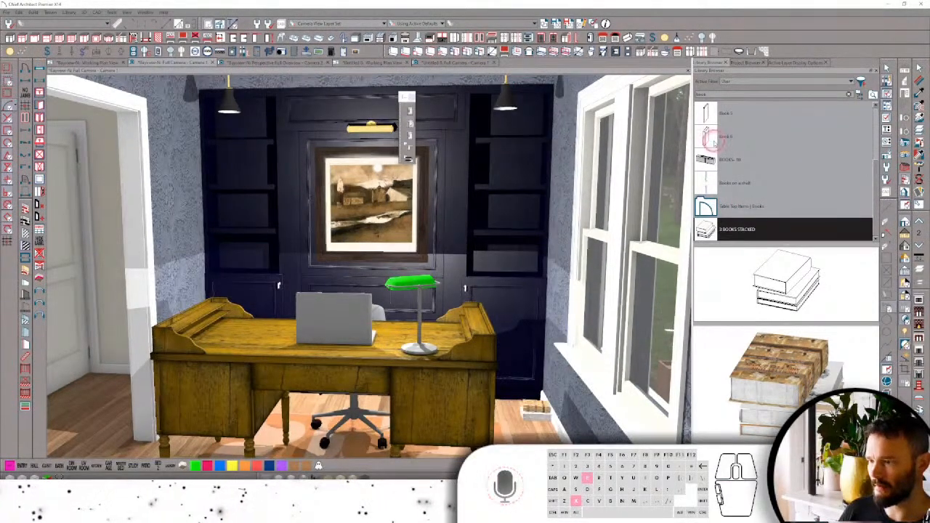
# Place Book 6 in the Study on the working plan view, in front of the bookcase wall.
pyautogui.click(719, 136)
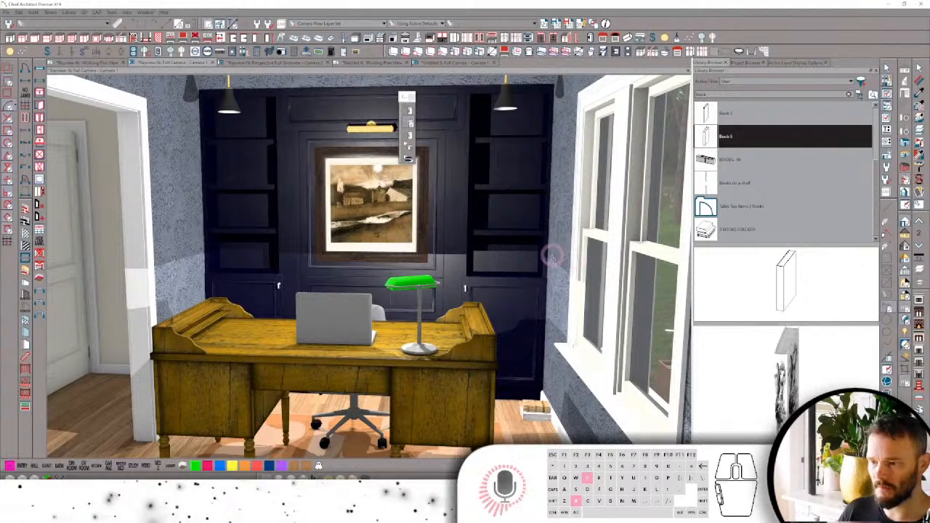
pyautogui.click(482, 262)
pyautogui.click(95, 61)
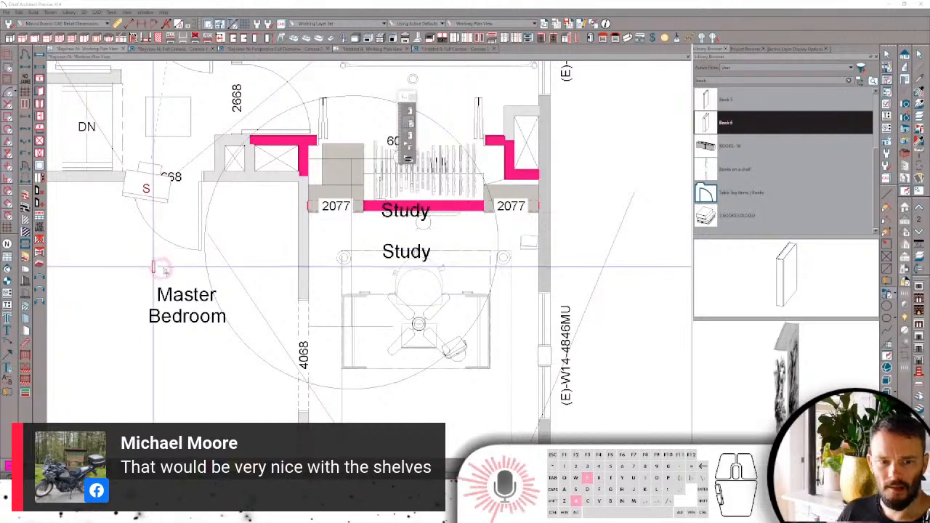
pyautogui.scroll(1, 351, 285)
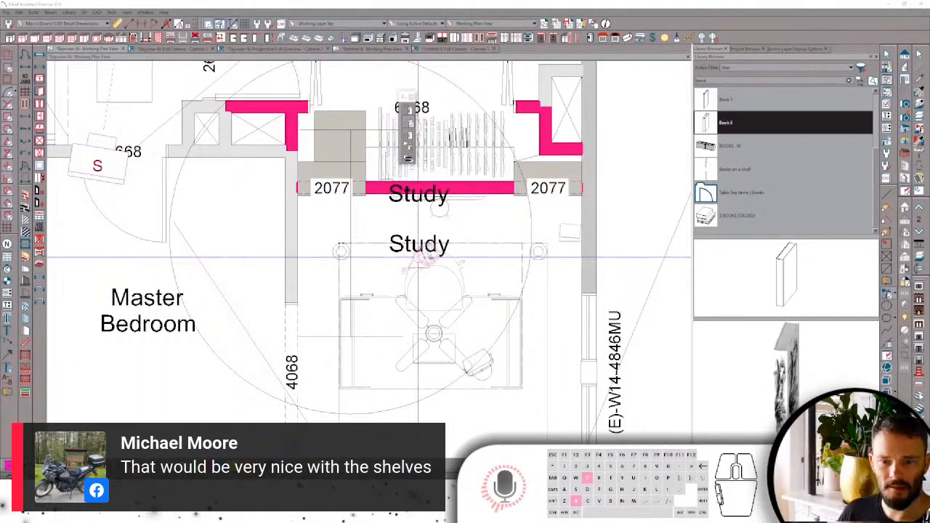
pyautogui.scroll(2, 518, 225)
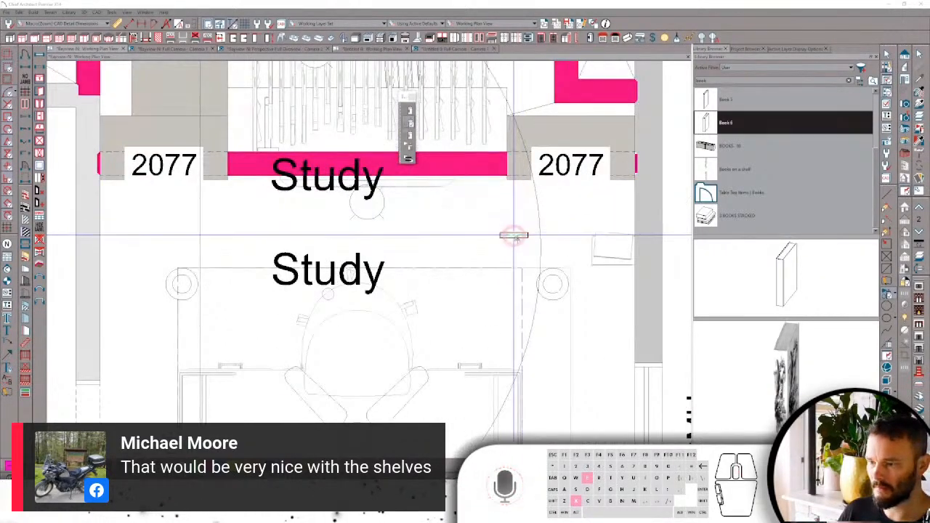
pyautogui.click(511, 228)
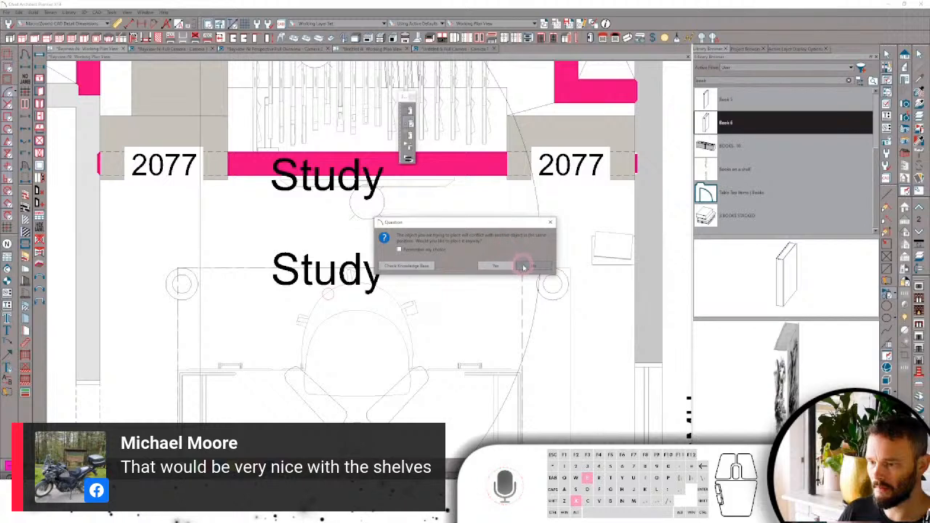
# Place Book 6, Book 5 and Book 4 from the library in a row against the pink study wall, declining the conflicting placement.
pyautogui.click(523, 267)
pyautogui.click(492, 186)
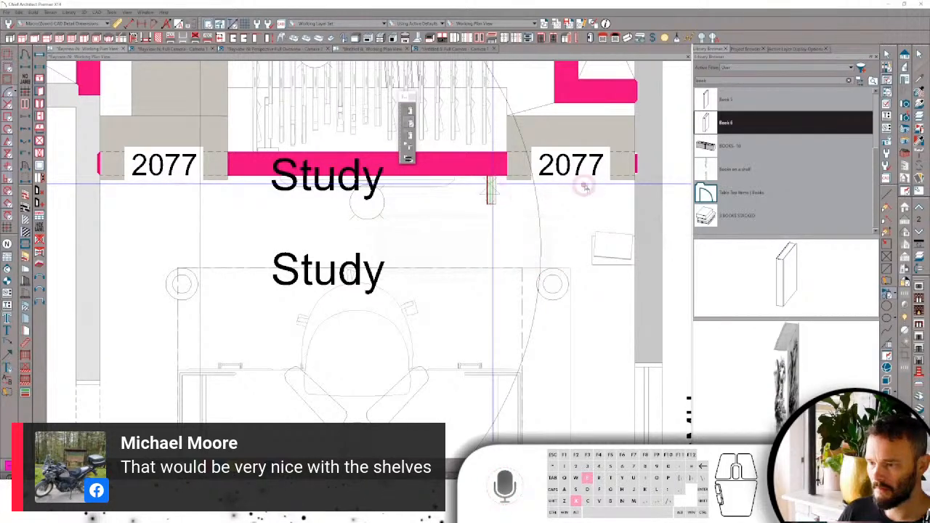
pyautogui.click(710, 103)
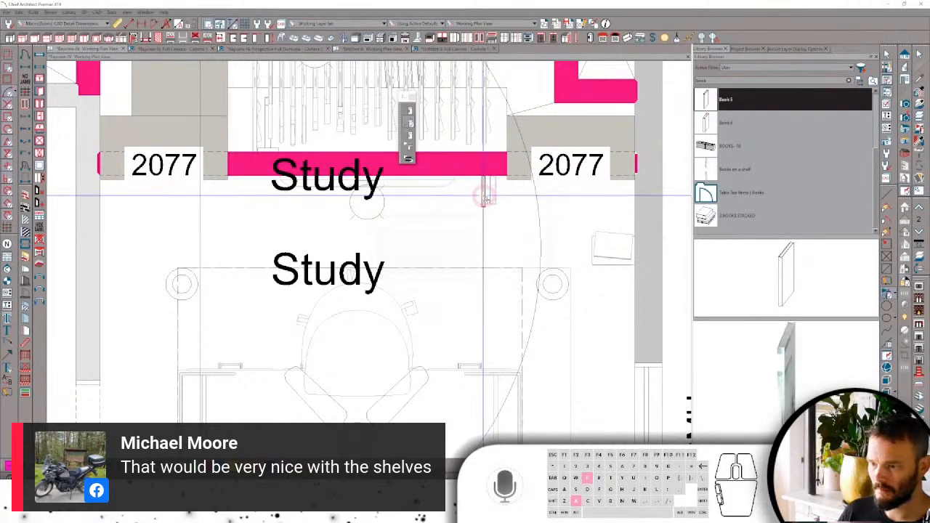
pyautogui.scroll(2, 709, 101)
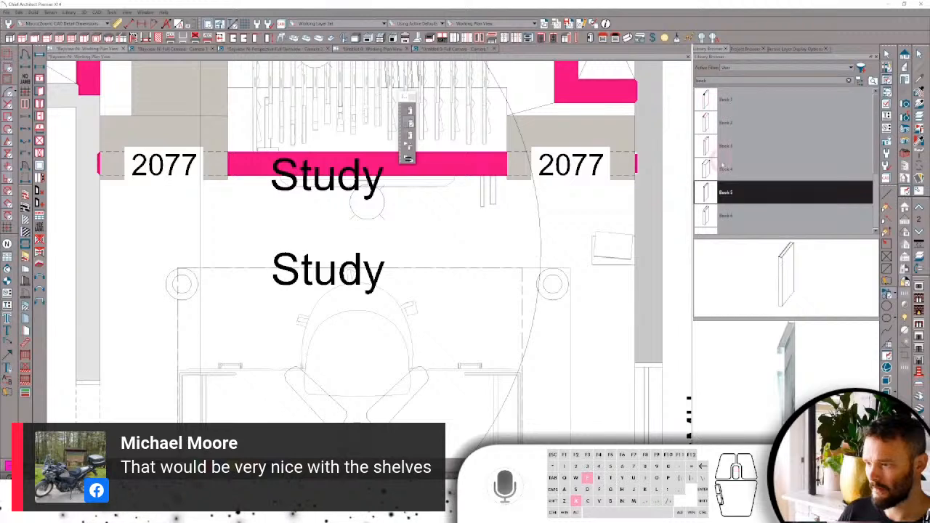
pyautogui.click(713, 167)
pyautogui.click(471, 174)
pyautogui.click(471, 178)
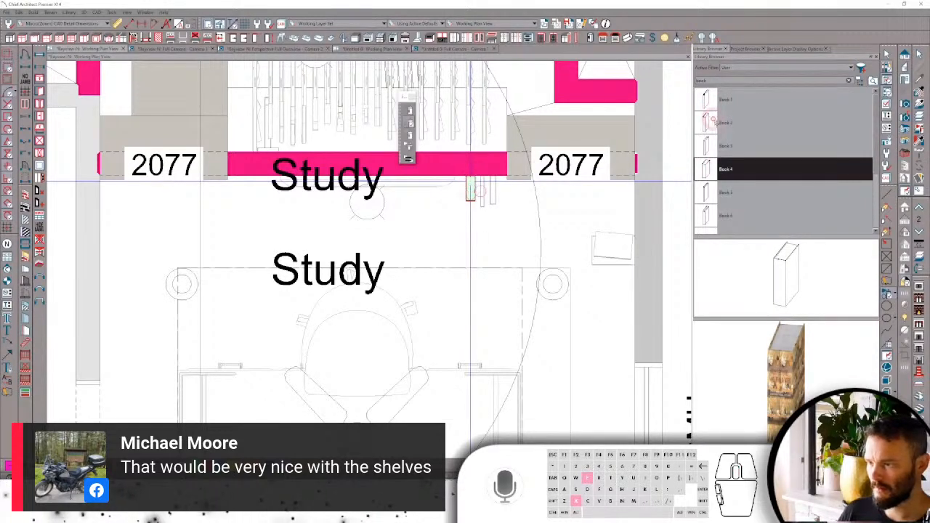
# Add Book 2 beside Book 4 and Book 1 beside Book 6 at the two ends of the book row.
pyautogui.click(720, 123)
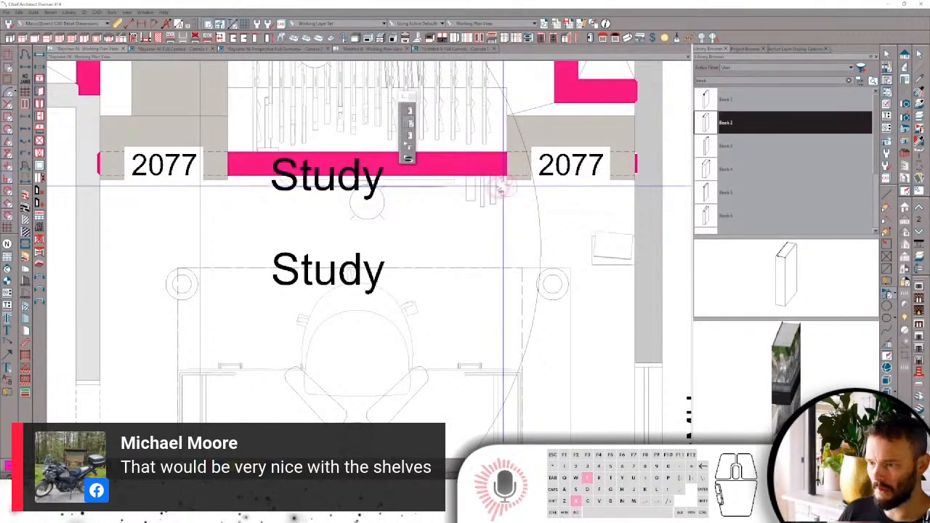
pyautogui.click(457, 189)
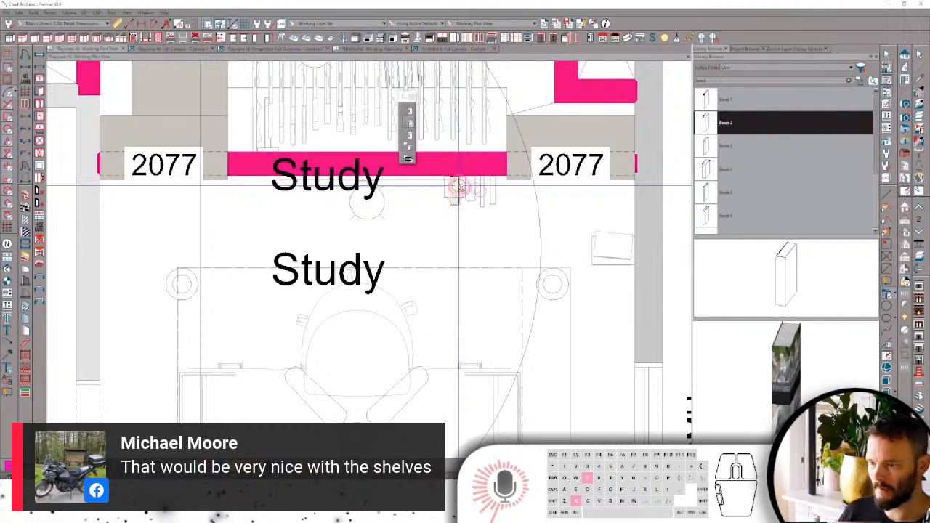
pyautogui.click(726, 100)
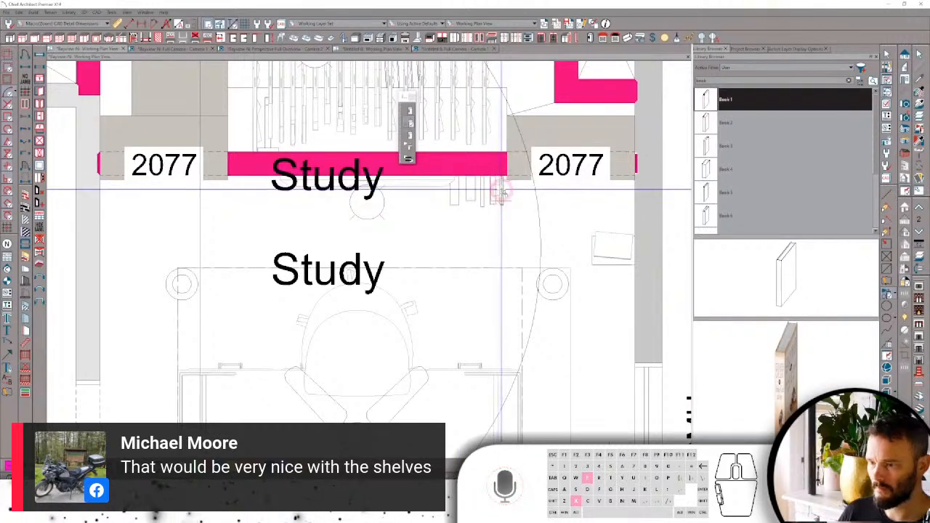
pyautogui.click(507, 191)
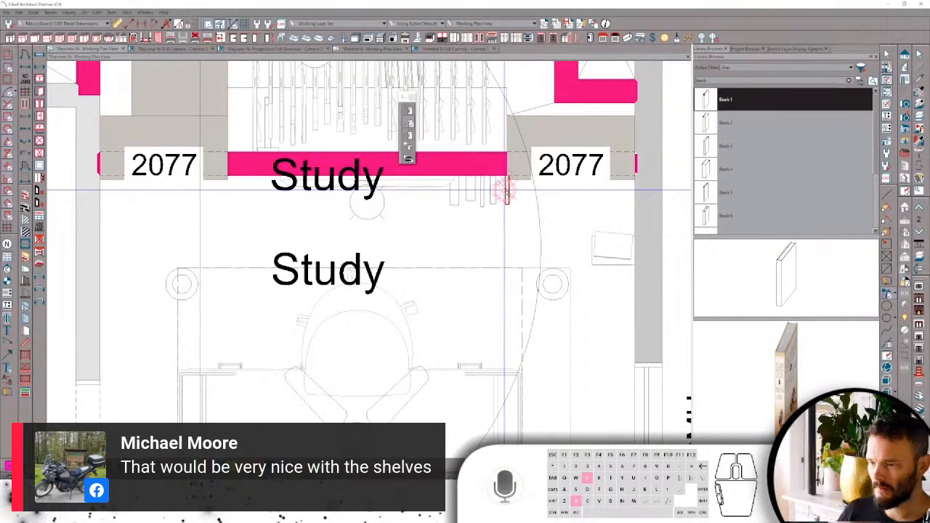
# Move Book 1 and Book 5 tight against either side of Book 6 along the wall.
pyautogui.scroll(5, 506, 191)
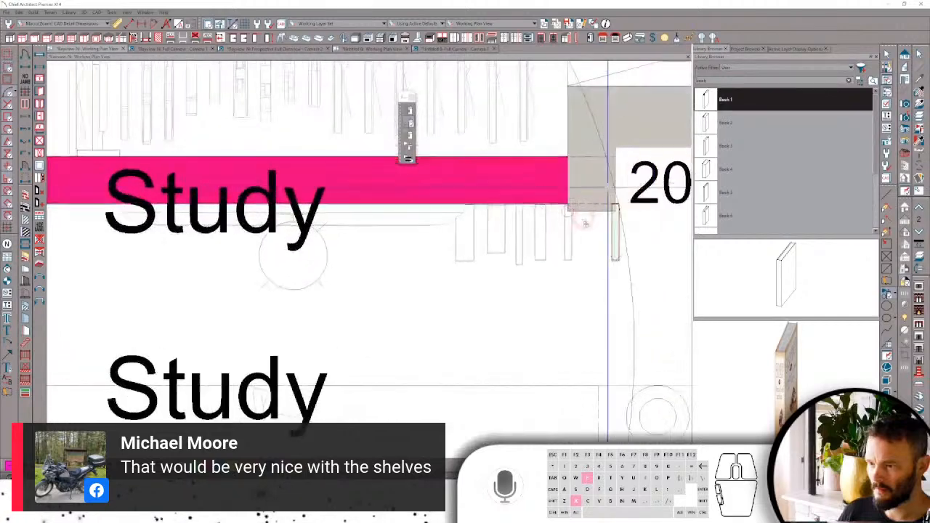
pyautogui.scroll(1, 585, 224)
pyautogui.press('space')
pyautogui.click(585, 232)
pyautogui.scroll(3, 585, 231)
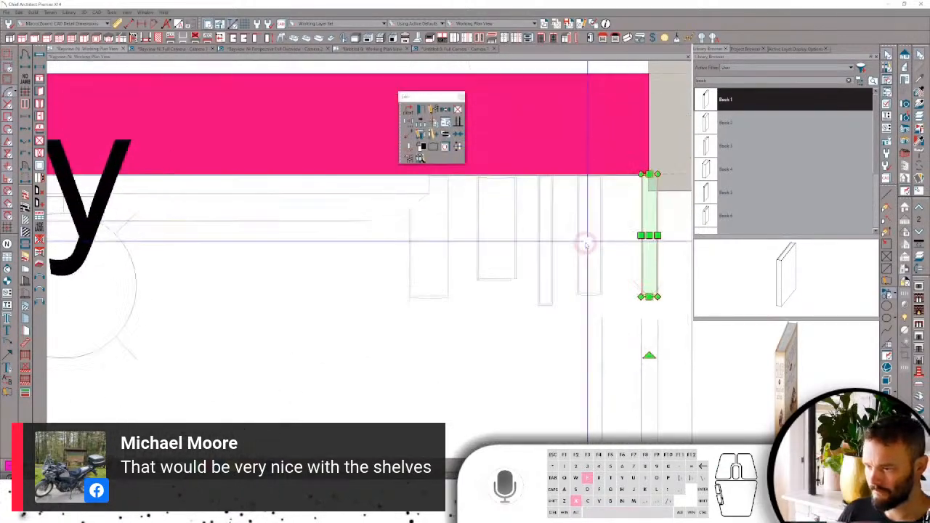
pyautogui.scroll(2, 586, 244)
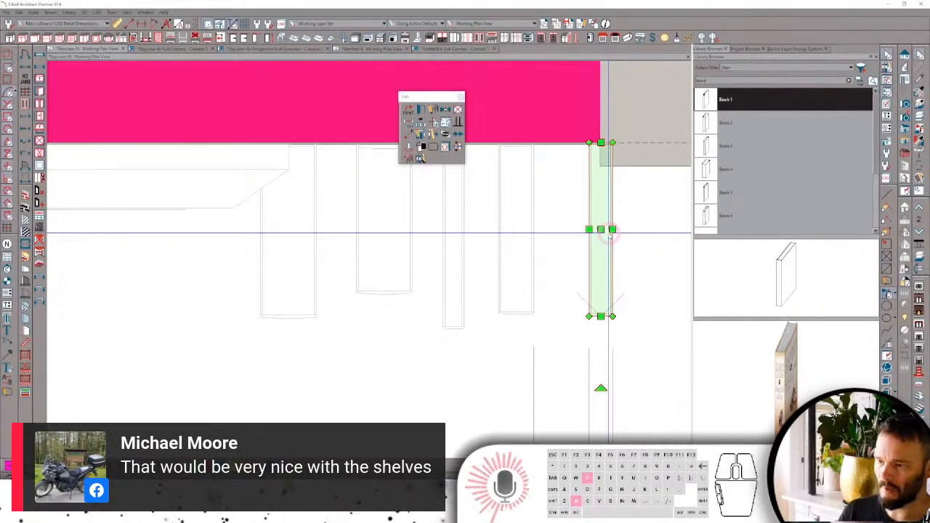
pyautogui.moveTo(612, 234); pyautogui.dragTo(492, 239)
pyautogui.press('space')
pyautogui.click(457, 219)
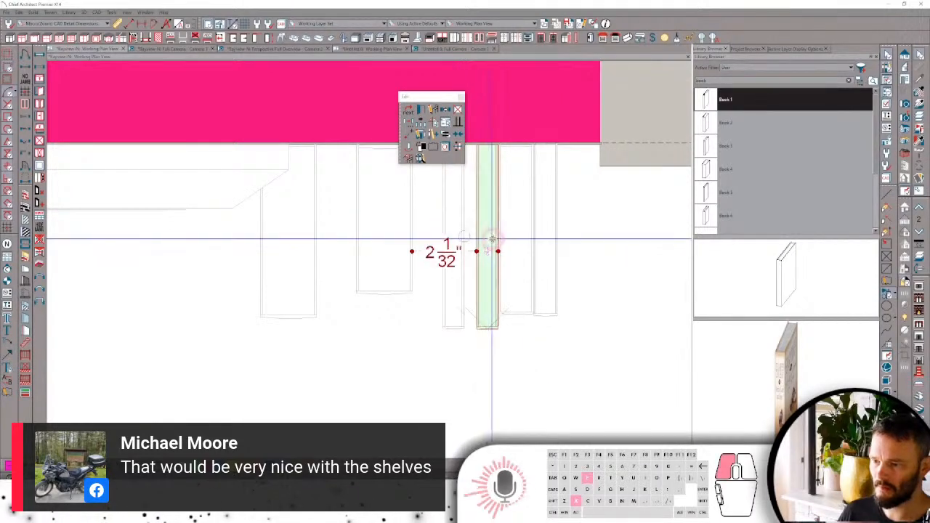
# Move Book 4 tight against Book 5, and Book 2 tight against Book 4, to close the gaps in the row.
pyautogui.click(394, 234)
pyautogui.moveTo(395, 223); pyautogui.dragTo(459, 222)
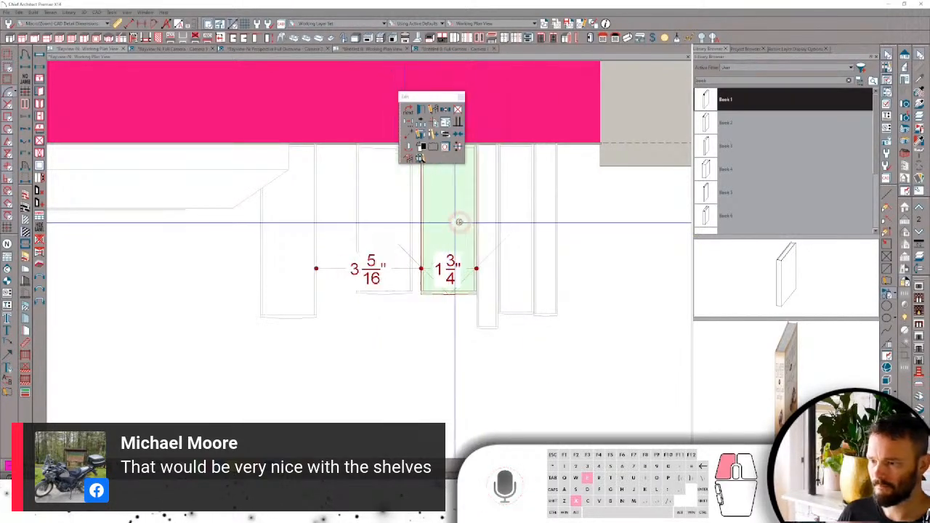
pyautogui.press('space')
pyautogui.click(289, 222)
pyautogui.moveTo(291, 227); pyautogui.dragTo(383, 230)
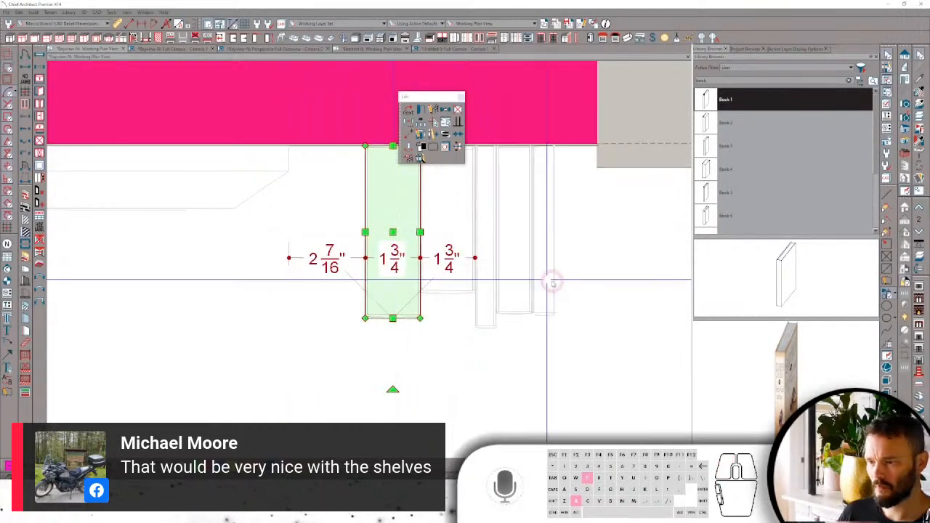
# Select all five books in the row and combine them into one architectural block.
pyautogui.scroll(-3, 552, 284)
pyautogui.moveTo(485, 200); pyautogui.dragTo(306, 385)
pyautogui.click(458, 122)
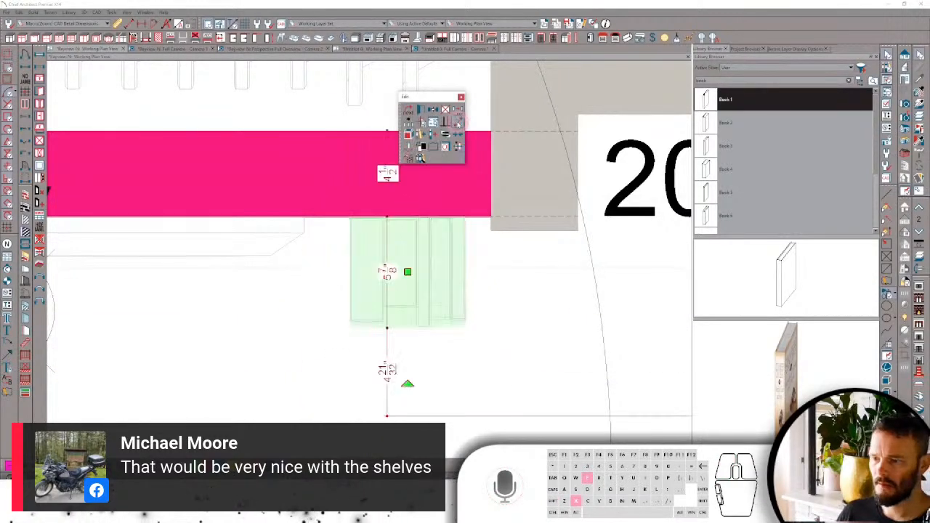
pyautogui.scroll(-2, 527, 207)
pyautogui.scroll(-2, 528, 218)
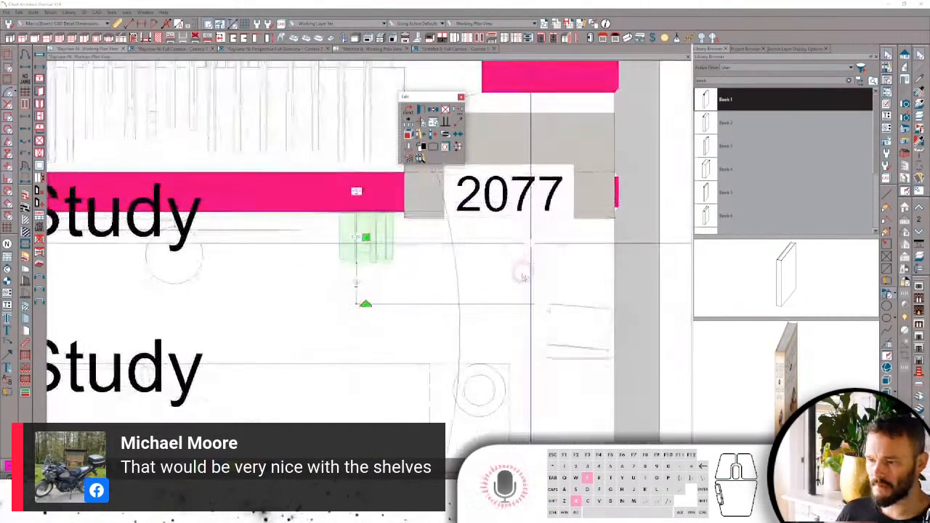
# Create an elevation camera view in the study facing the built-in cabinet wall with the books.
pyautogui.rightClick(519, 274)
pyautogui.click(519, 248)
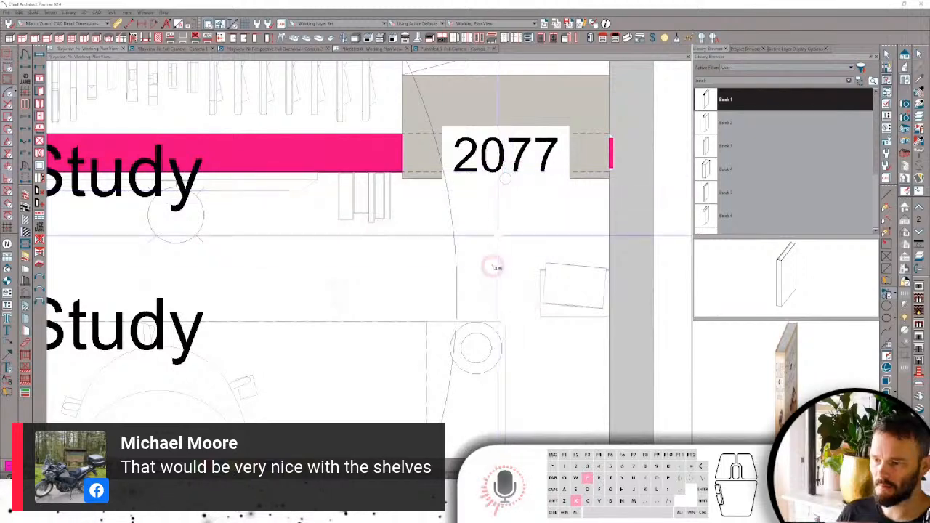
pyautogui.moveTo(492, 266); pyautogui.dragTo(499, 187)
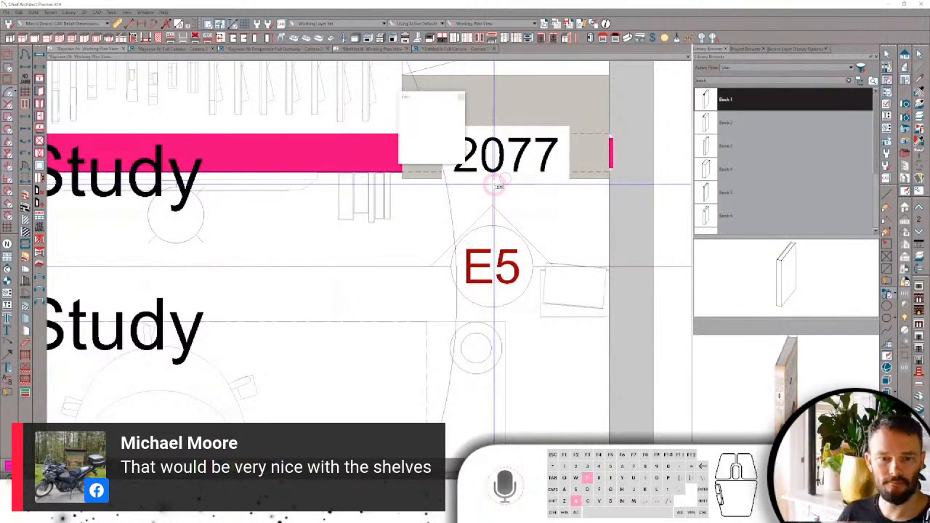
pyautogui.scroll(5, 489, 255)
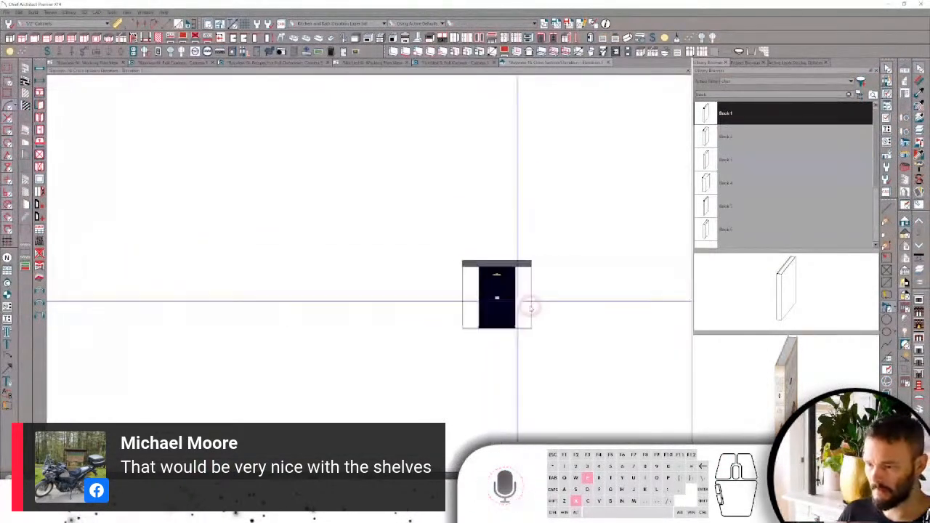
pyautogui.scroll(2, 455, 253)
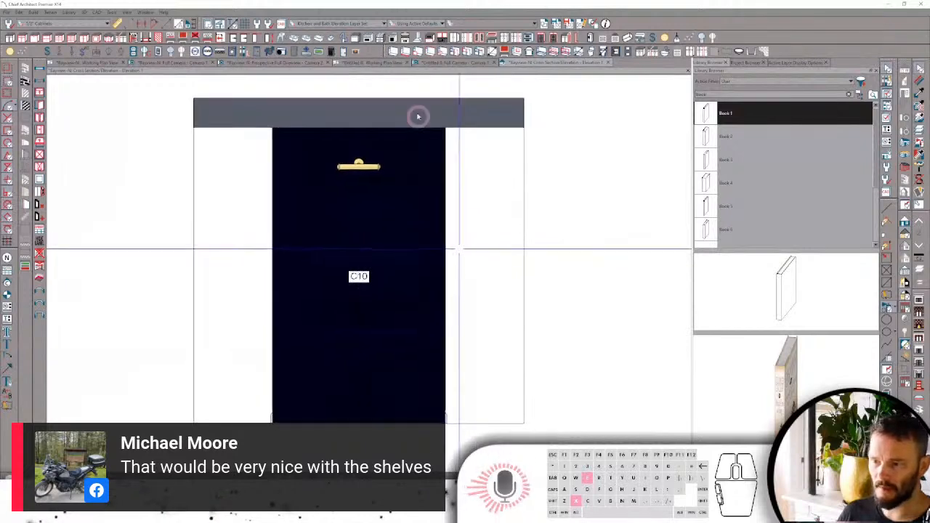
# Switch the elevation's layer set to All Layers ON.
pyautogui.click(338, 23)
pyautogui.scroll(1, 329, 46)
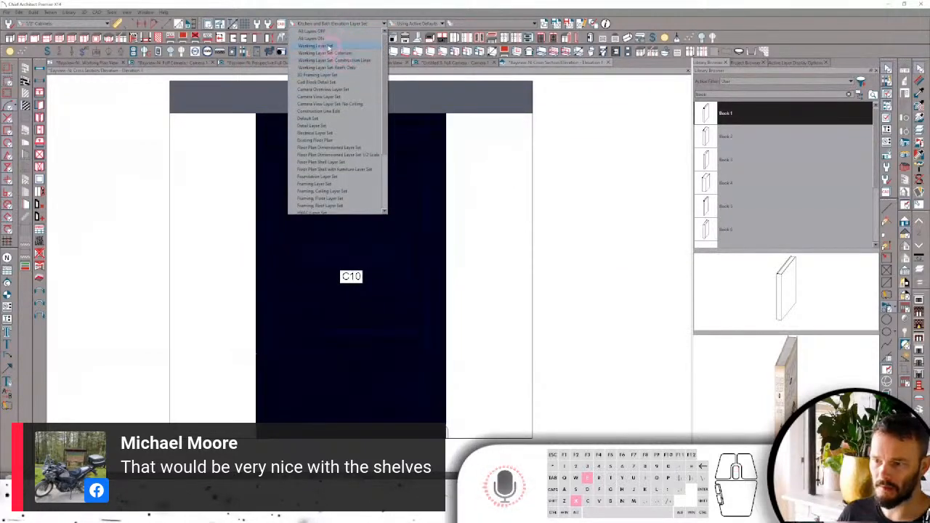
pyautogui.click(321, 38)
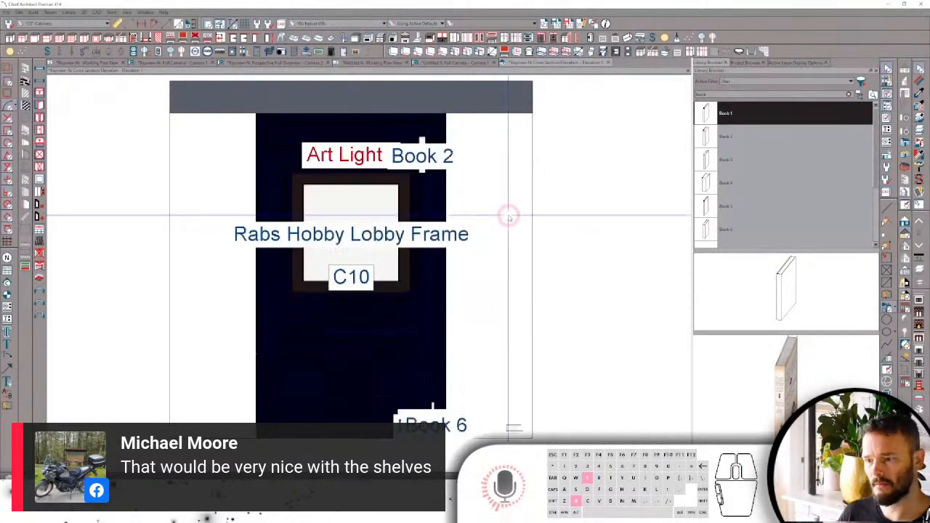
# Turn off display of the Furniture, Labels layer through the book block's layer properties.
pyautogui.click(432, 425)
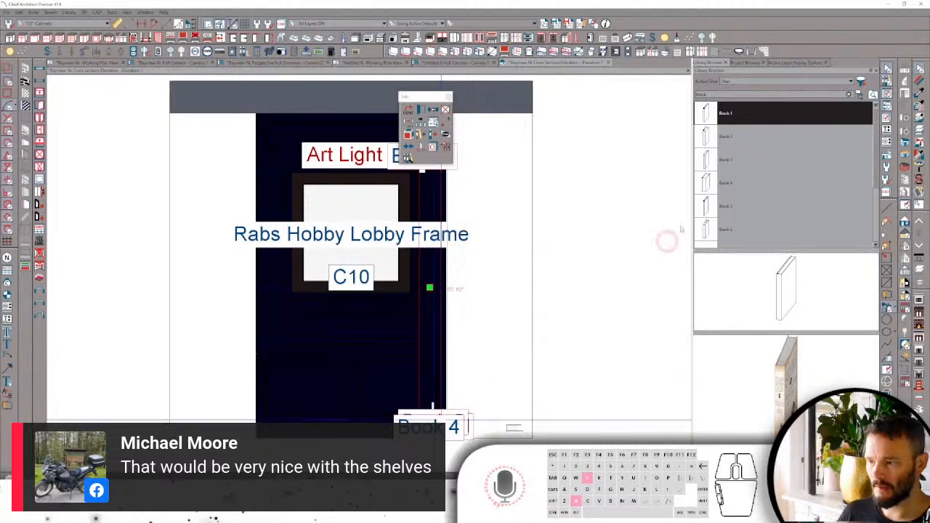
pyautogui.click(792, 63)
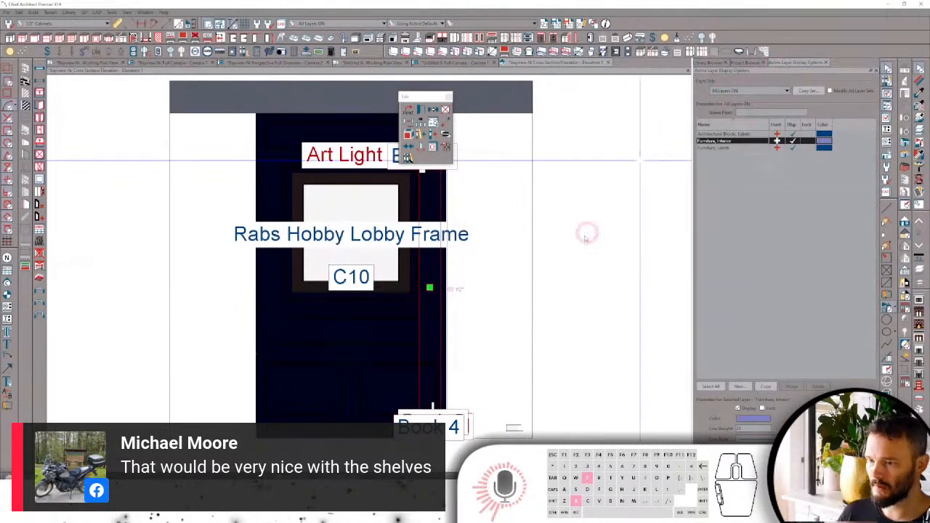
pyautogui.click(434, 424)
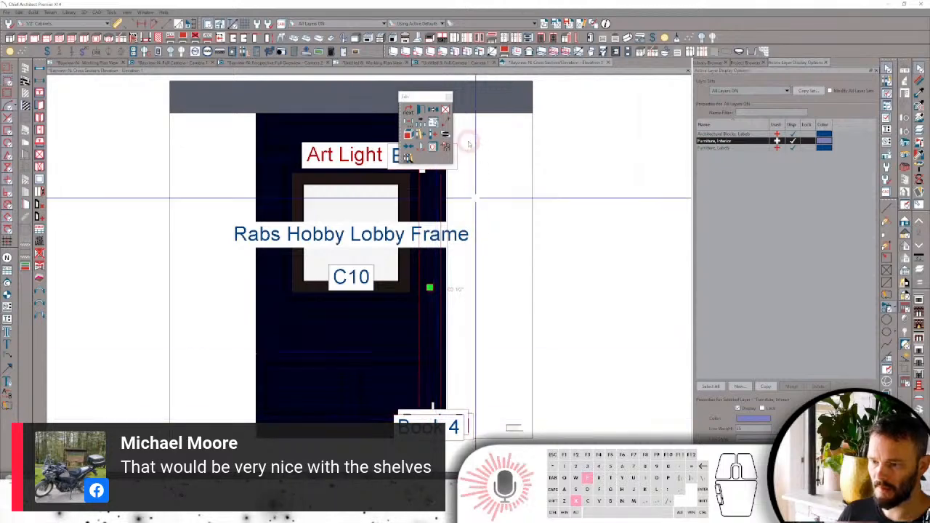
pyautogui.click(433, 147)
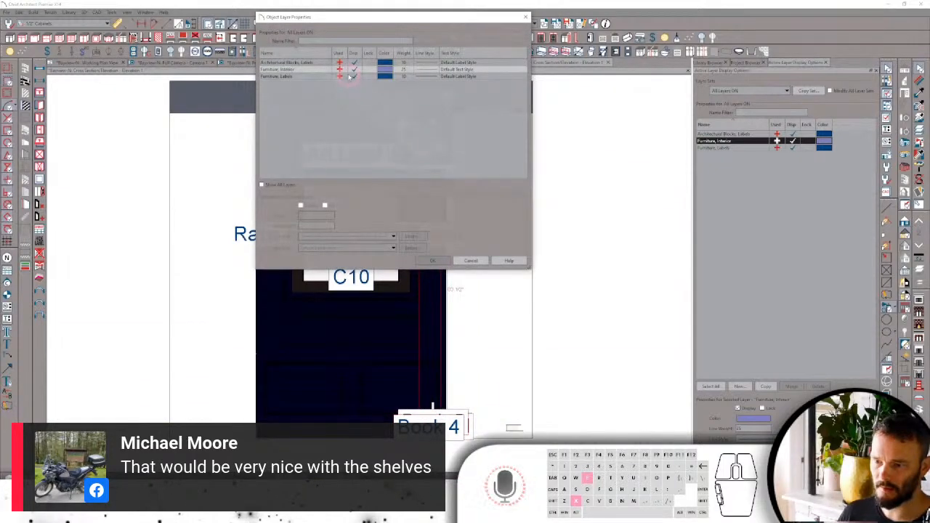
pyautogui.click(353, 76)
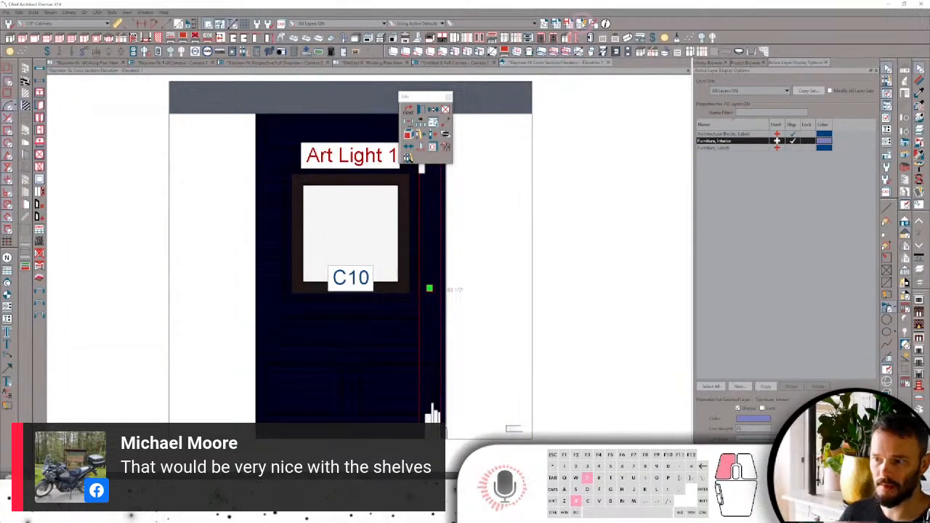
# Disable Clip to Room in the elevation camera's specification.
pyautogui.click(582, 23)
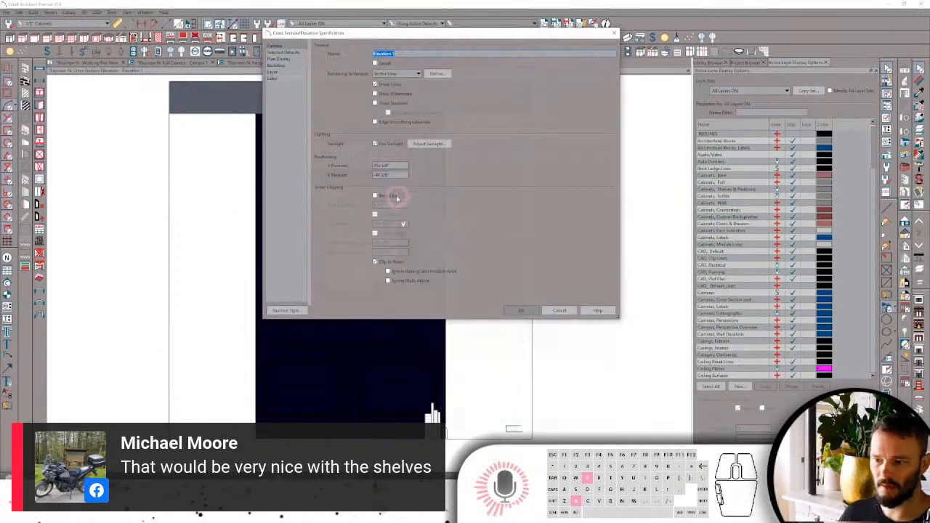
pyautogui.click(393, 263)
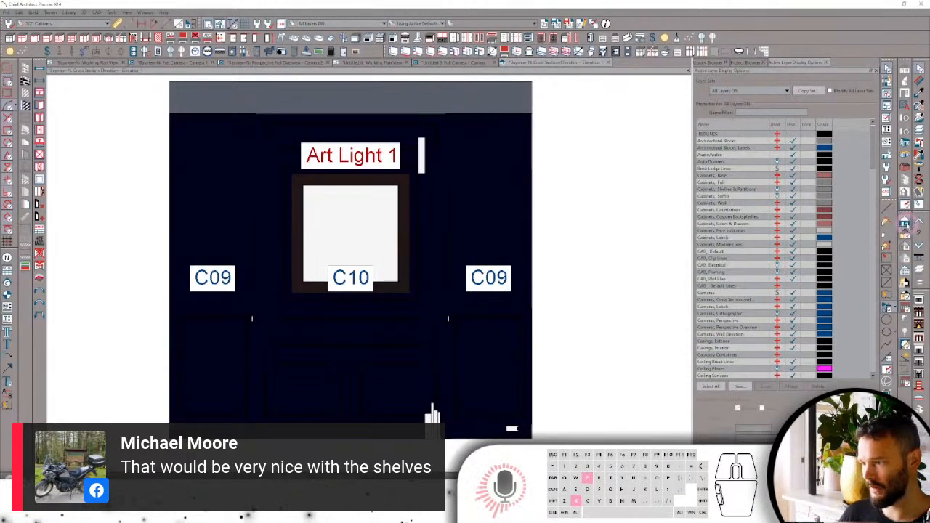
# Set the elevation's rendering technique to Technical Illustration.
pyautogui.click(908, 270)
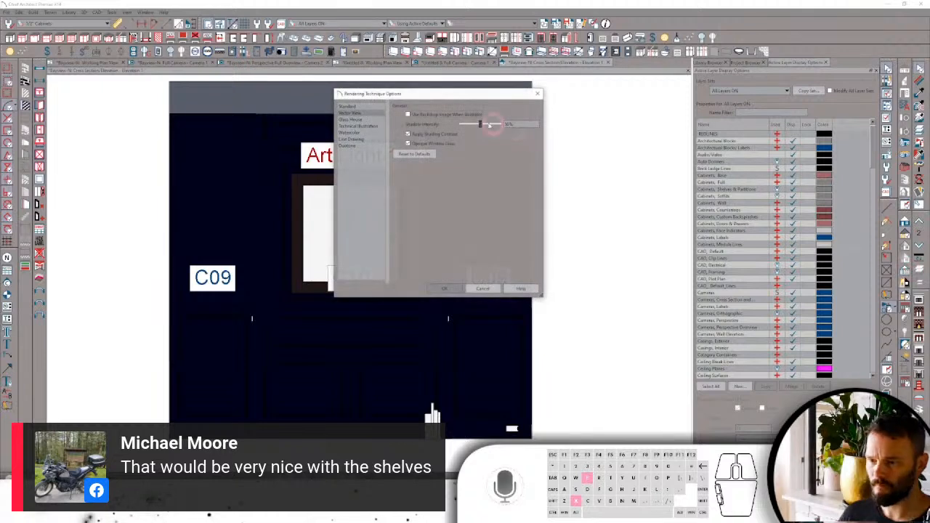
pyautogui.click(356, 126)
pyautogui.click(445, 289)
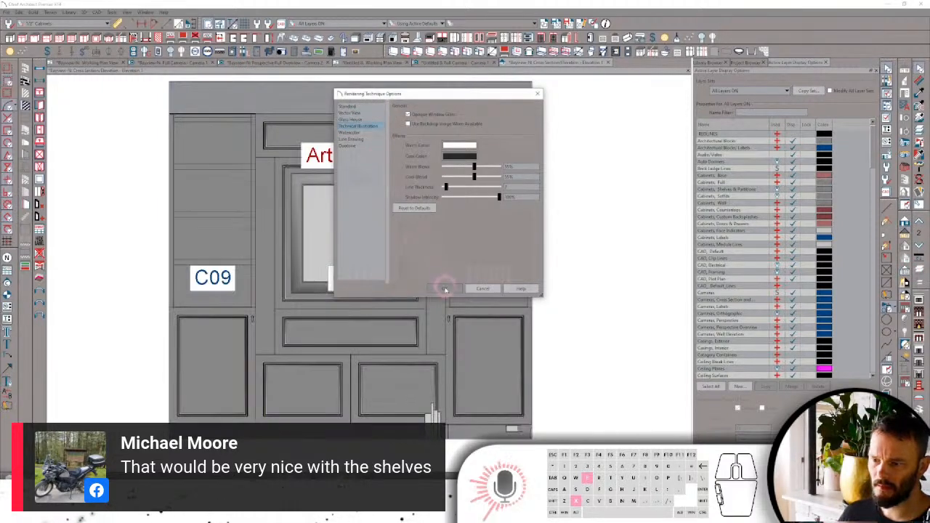
# Explode the book block and set the raised book's Finished Floor to Bottom height to 0.
pyautogui.click(432, 413)
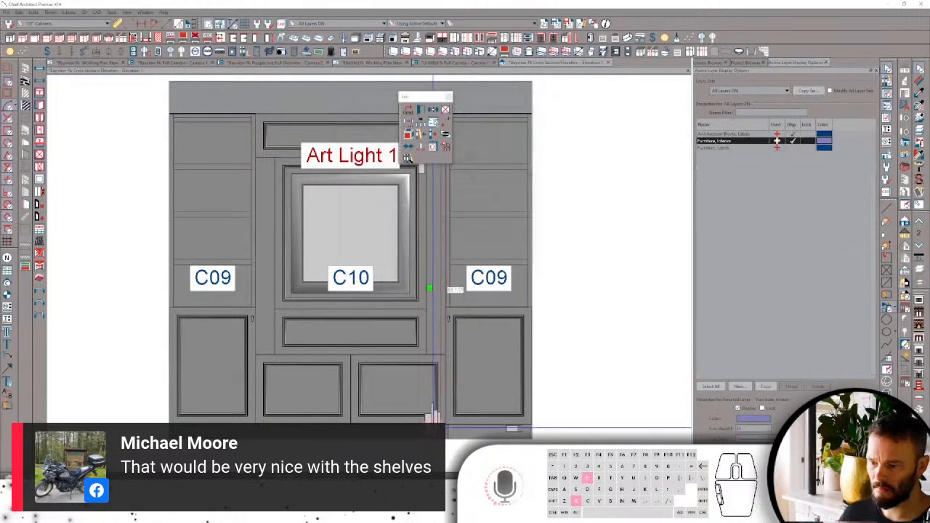
pyautogui.click(432, 421)
pyautogui.scroll(-2, 426, 392)
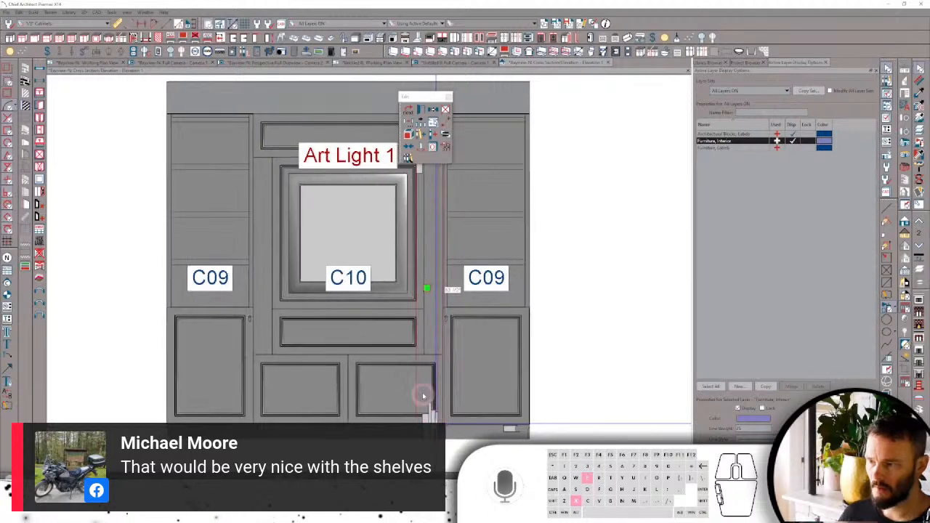
pyautogui.scroll(-1, 428, 362)
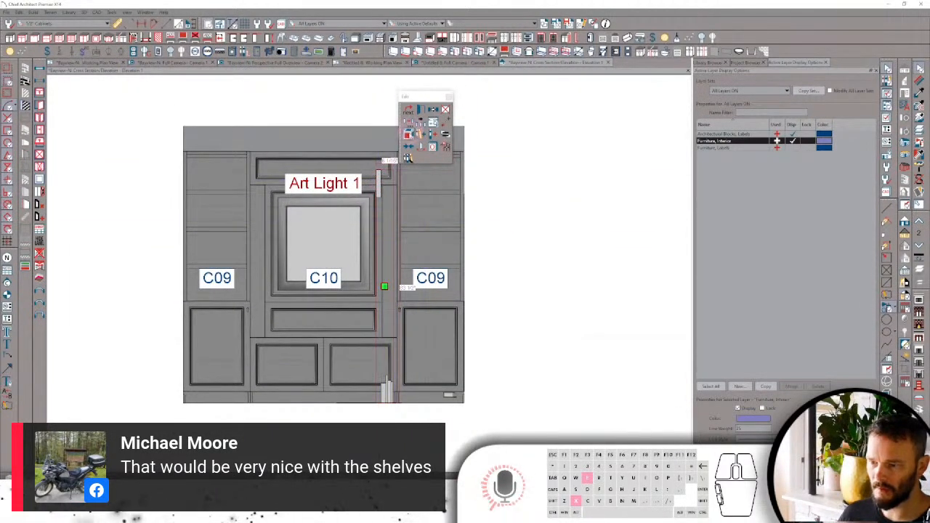
pyautogui.click(380, 182)
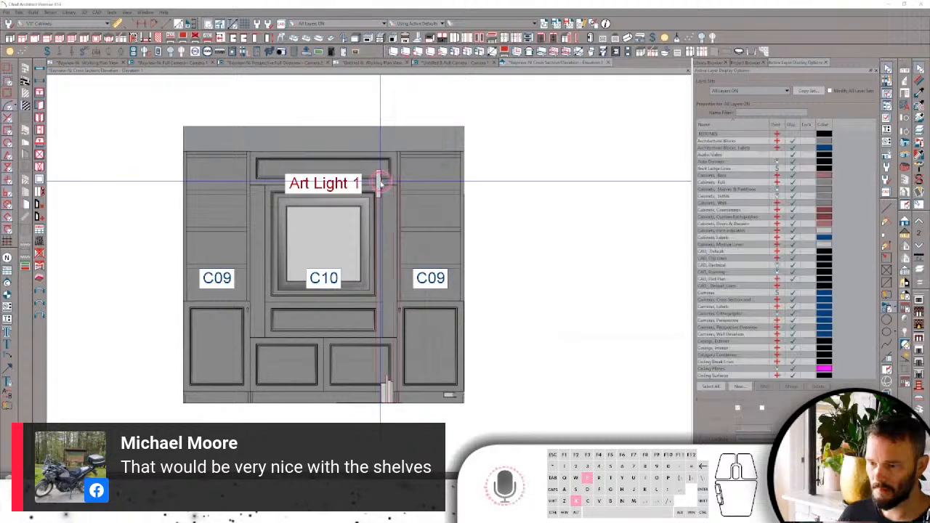
pyautogui.click(258, 75)
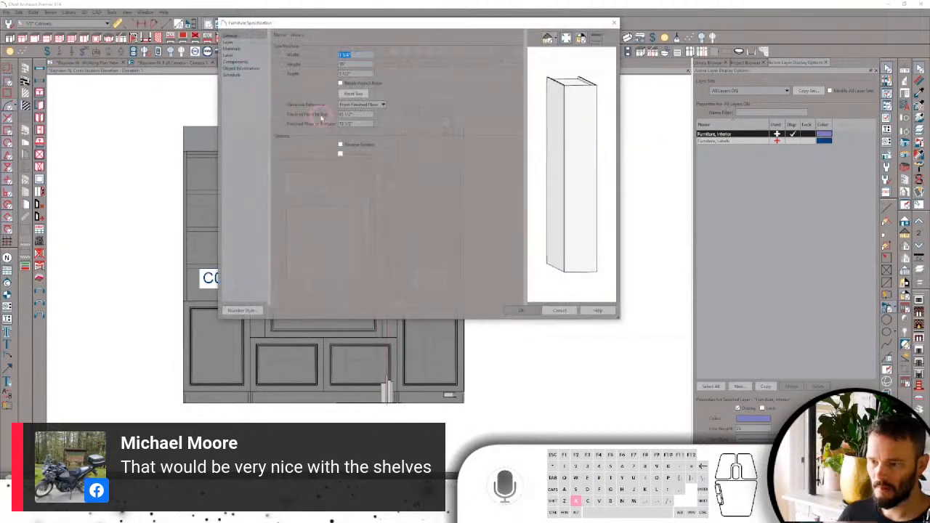
pyautogui.click(359, 124)
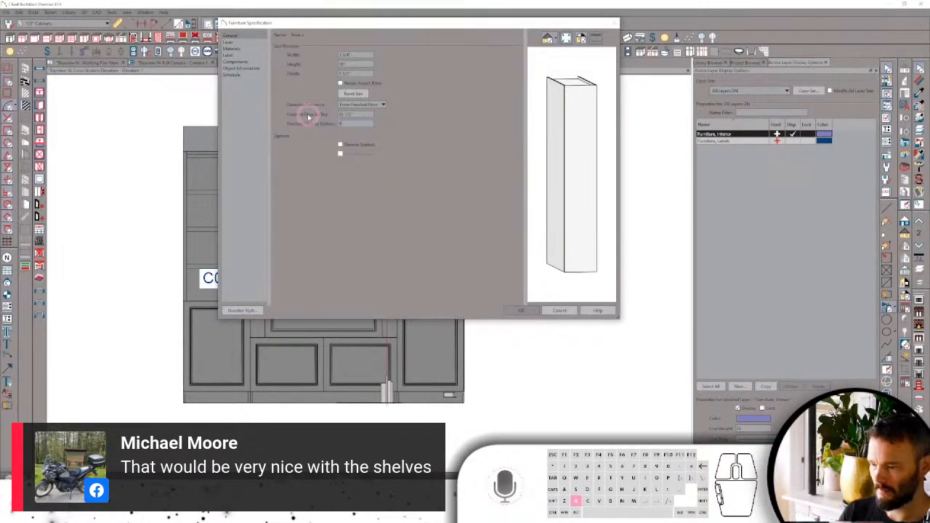
# Select all the books standing at floor level and combine them into one architectural block.
pyautogui.scroll(3, 381, 396)
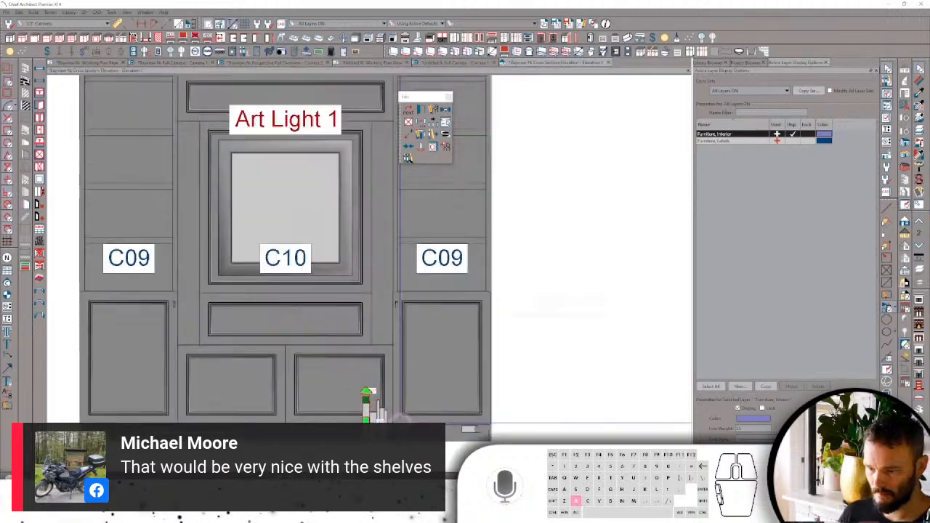
pyautogui.scroll(5, 392, 418)
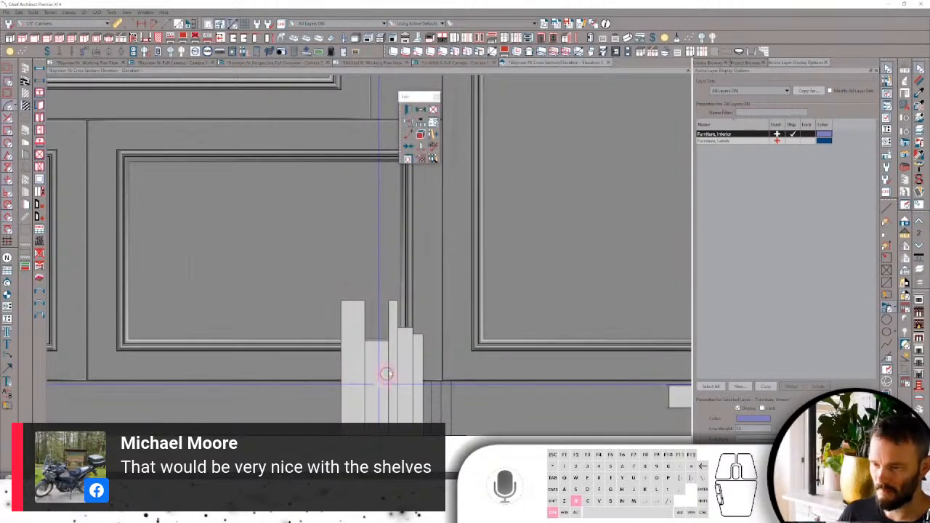
pyautogui.click(386, 374)
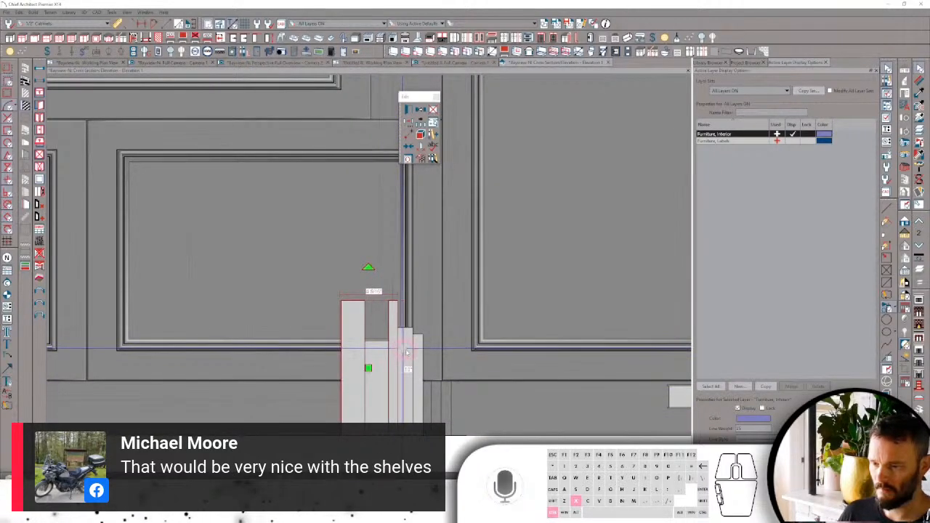
pyautogui.scroll(-2, 411, 353)
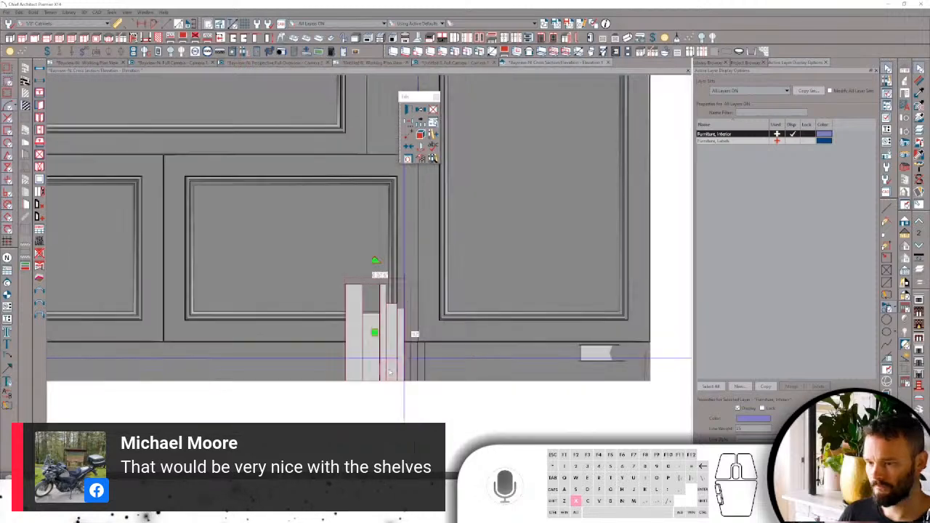
pyautogui.scroll(-3, 390, 372)
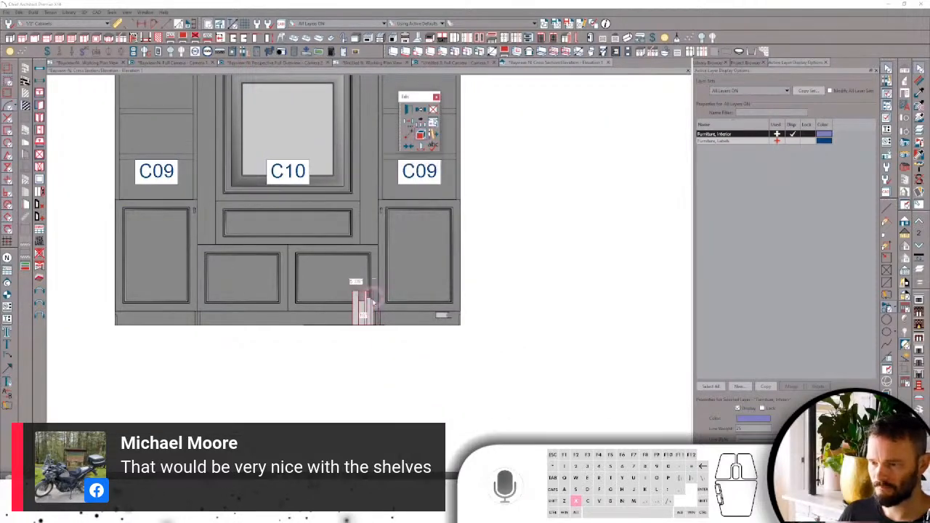
pyautogui.press('Escape')
# Move the book block up and over onto the lowest open shelf of the C09 cabinet right of the picture.
pyautogui.moveTo(363, 309); pyautogui.dragTo(371, 183)
pyautogui.scroll(4, 364, 191)
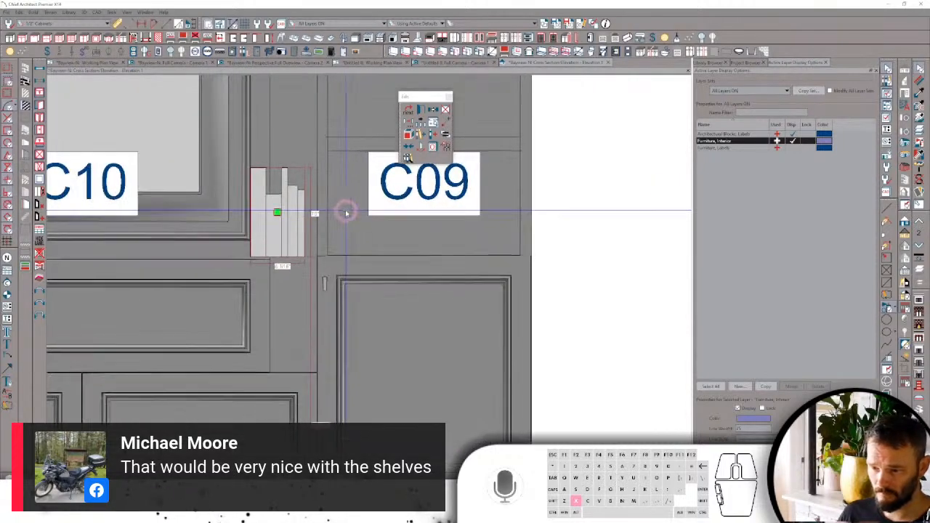
pyautogui.scroll(2, 346, 212)
pyautogui.moveTo(339, 218); pyautogui.dragTo(382, 215)
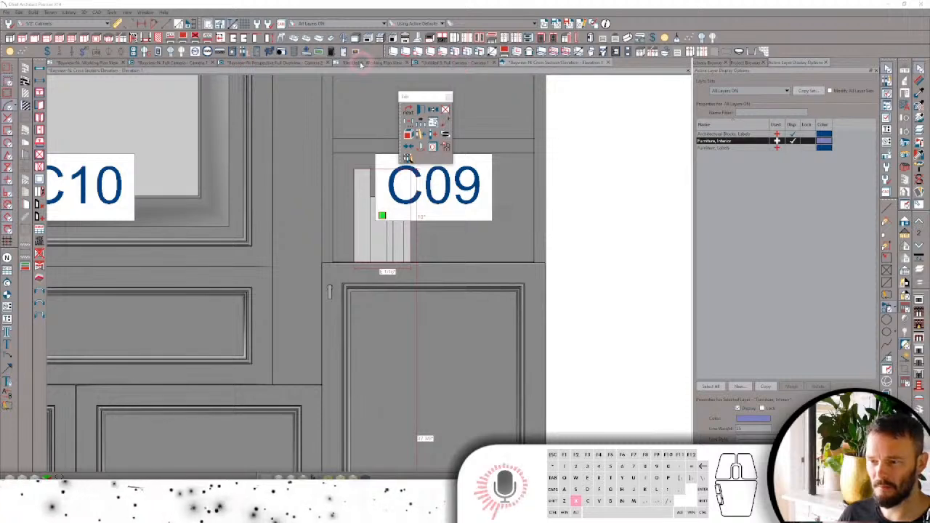
# In the working plan view, push the book block back into the built-in cabinet so it sits within the shelf's depth.
pyautogui.click(361, 63)
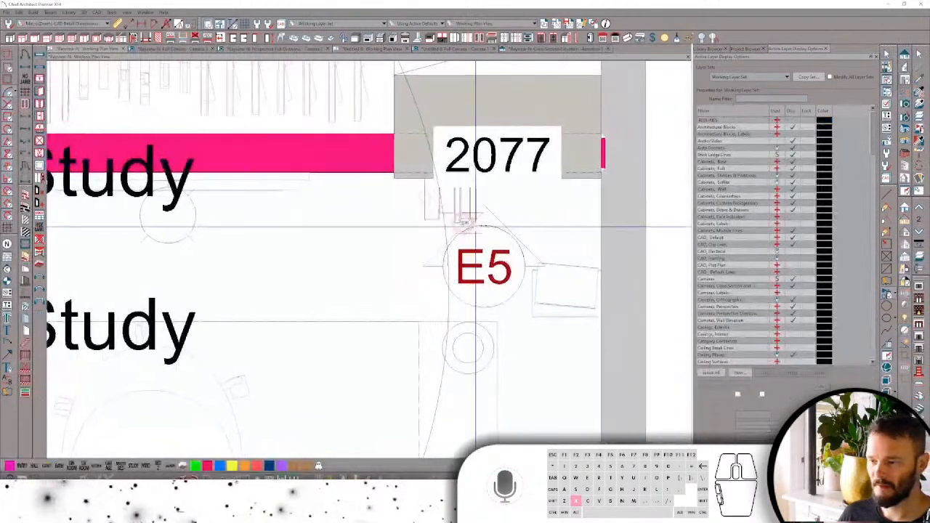
pyautogui.click(436, 212)
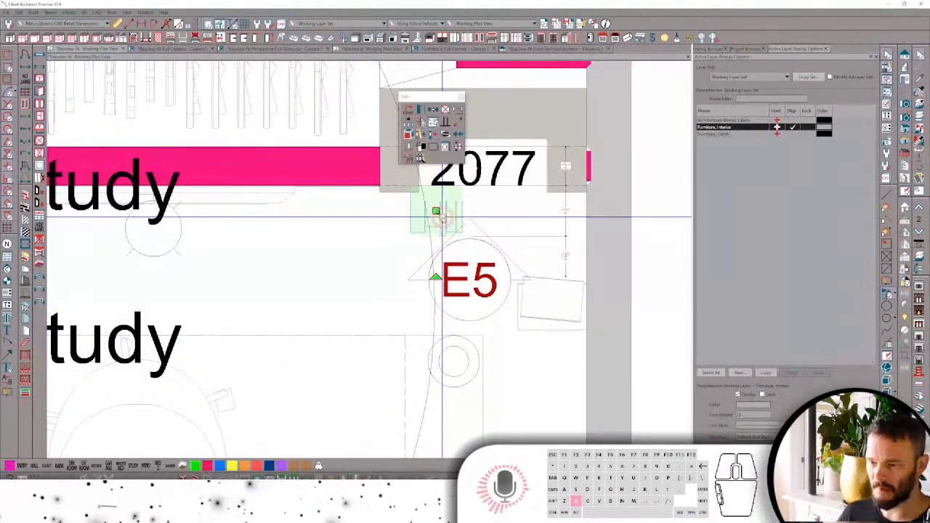
pyautogui.moveTo(436, 212); pyautogui.dragTo(437, 161)
pyautogui.moveTo(436, 161); pyautogui.dragTo(432, 163, button='middle')
pyautogui.scroll(-1, 466, 146)
pyautogui.moveTo(476, 139); pyautogui.dragTo(425, 229, button='middle')
pyautogui.scroll(-4, 447, 251)
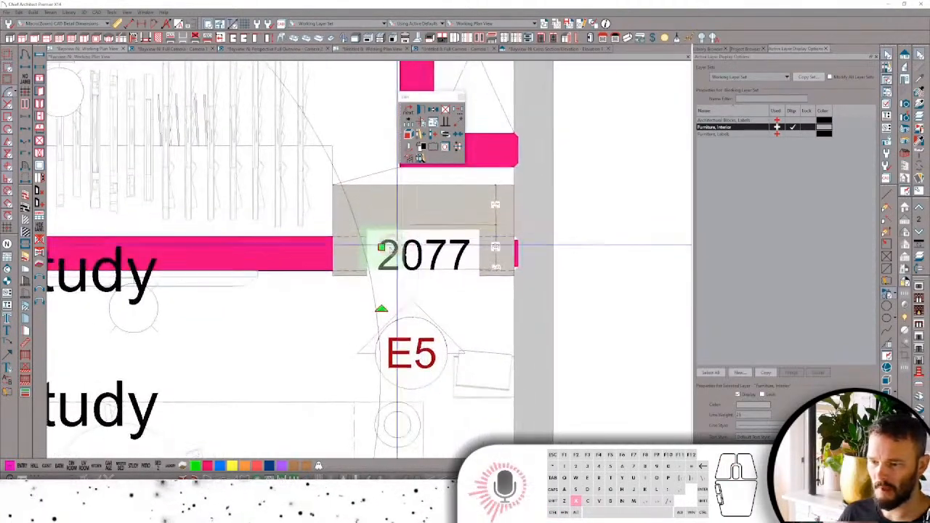
pyautogui.scroll(6, 367, 218)
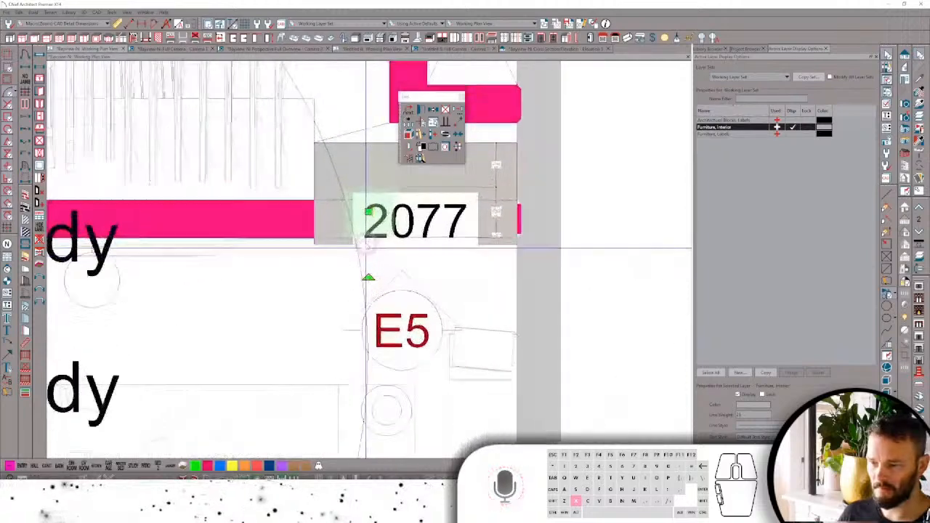
pyautogui.moveTo(367, 215); pyautogui.dragTo(366, 209)
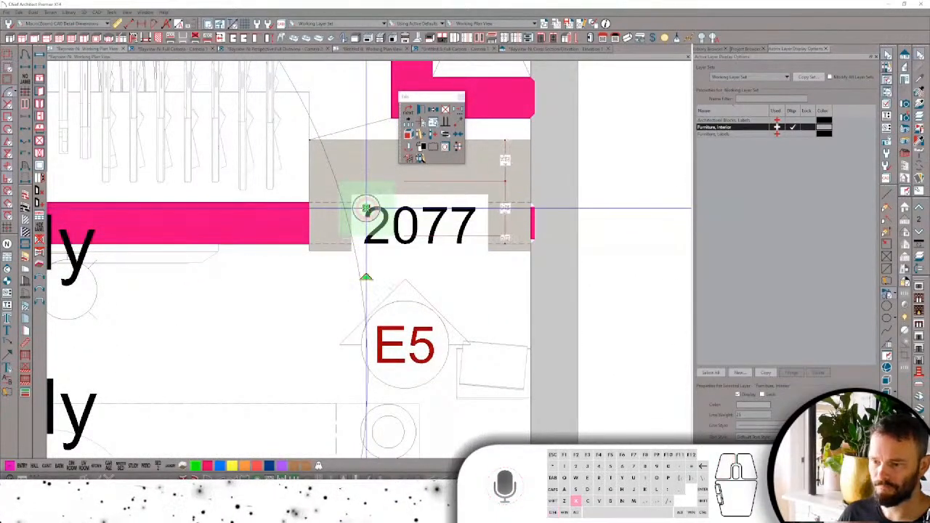
# In the study's full camera view, select the shelved book block and configure the Multiple Copy offset for general objects.
pyautogui.click(173, 49)
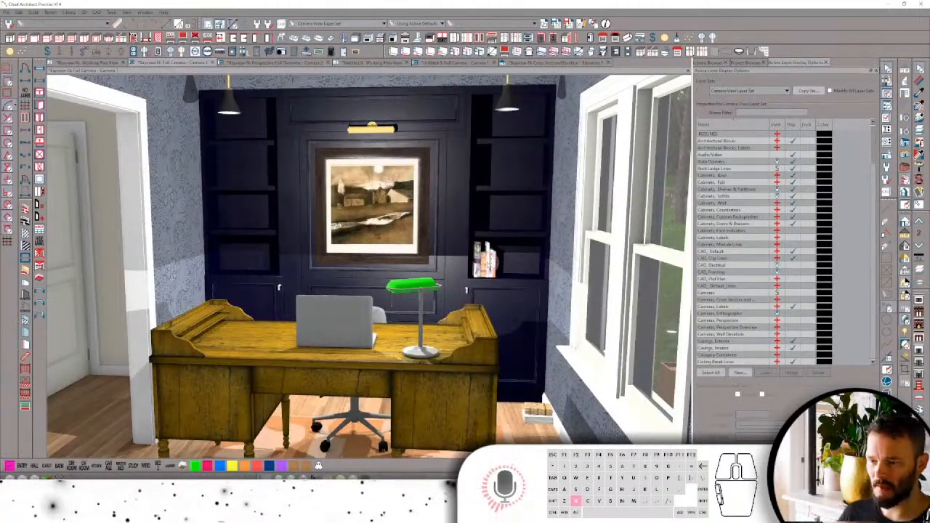
pyautogui.click(486, 262)
pyautogui.press('x')
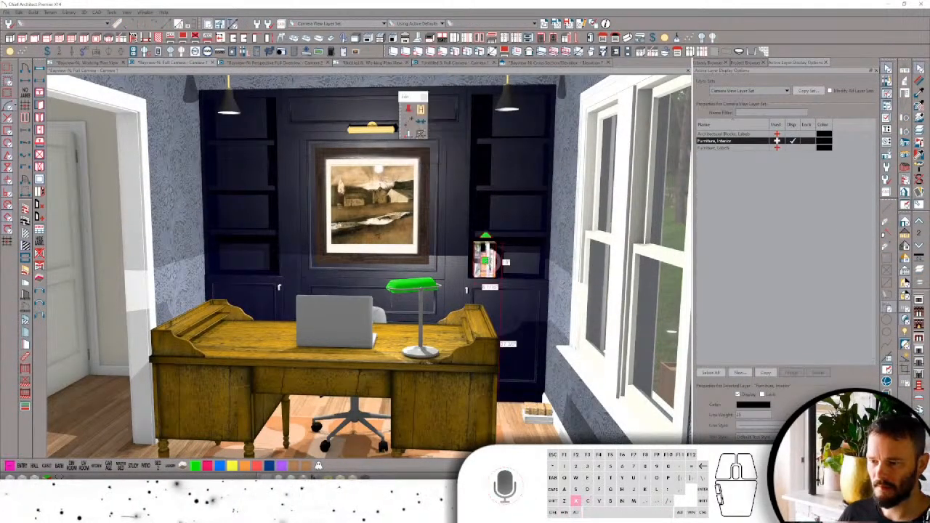
pyautogui.press('space')
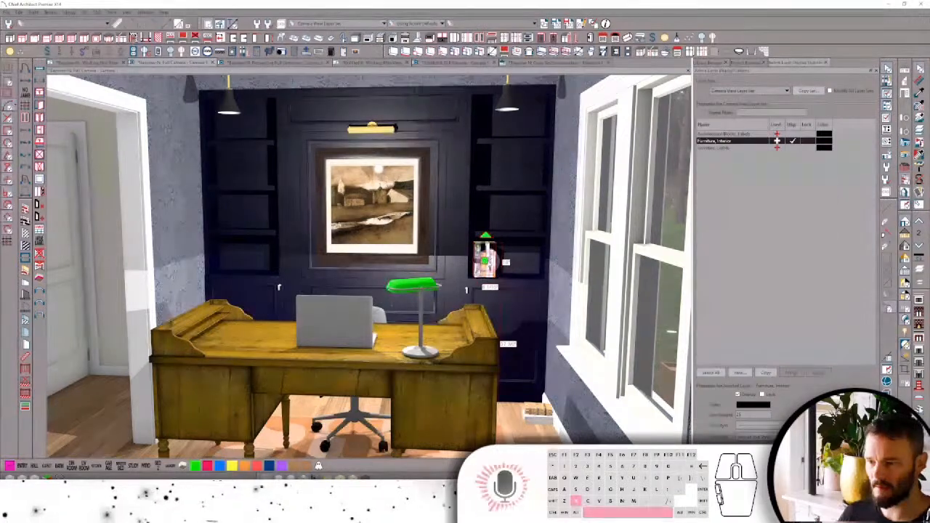
pyautogui.click(486, 260)
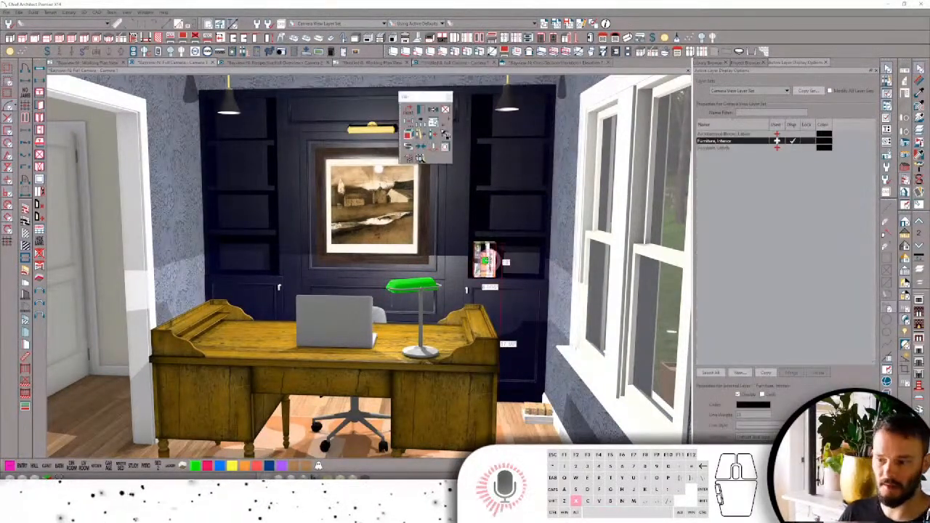
pyautogui.press('x')
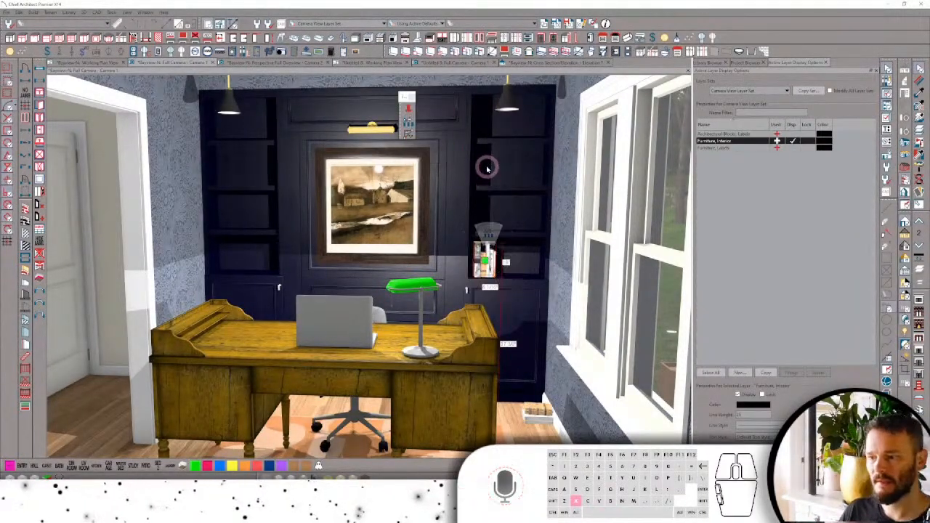
pyautogui.click(483, 85)
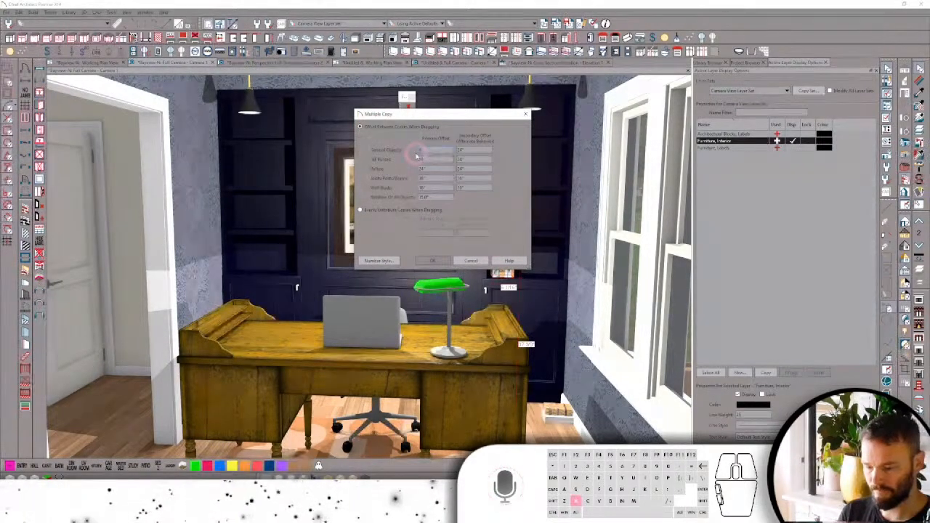
pyautogui.press('Return')
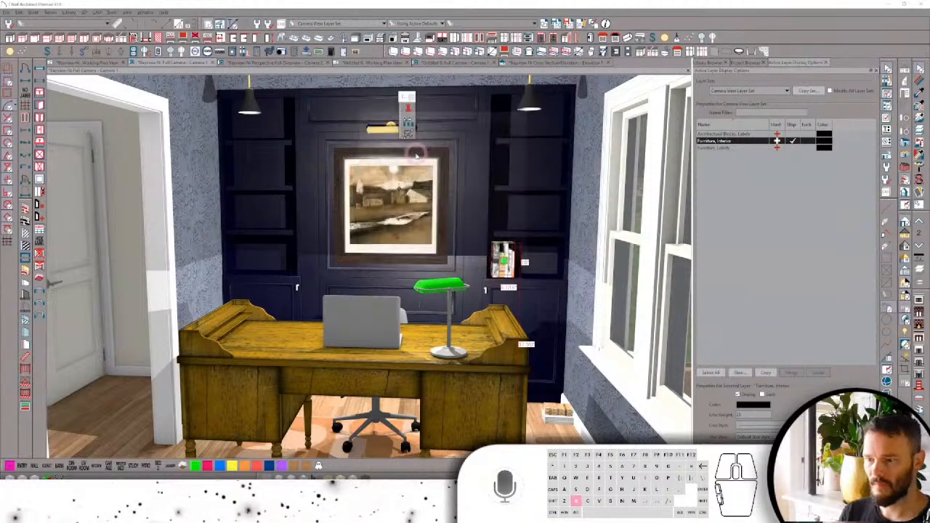
# Multiple-copy the book block sideways to fill the width of the lowest open shelf.
pyautogui.moveTo(513, 263); pyautogui.dragTo(514, 264)
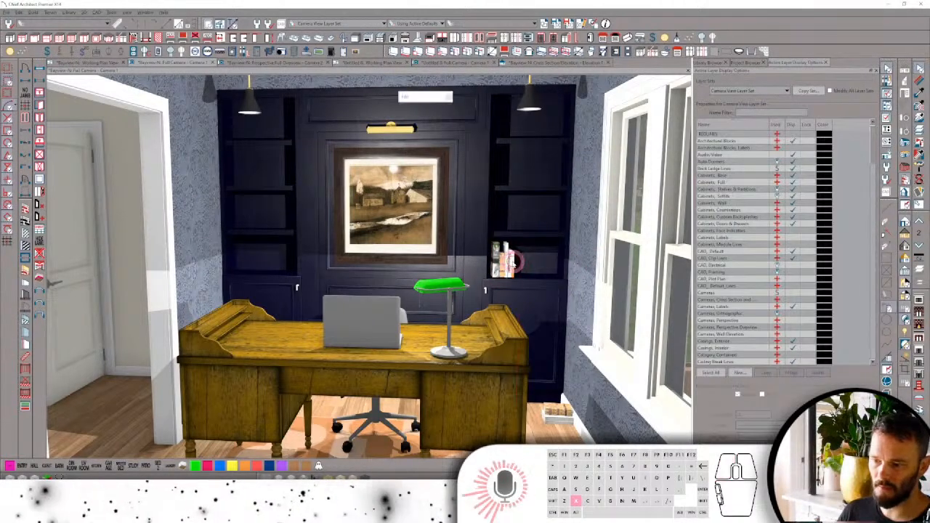
pyautogui.rightClick(507, 260)
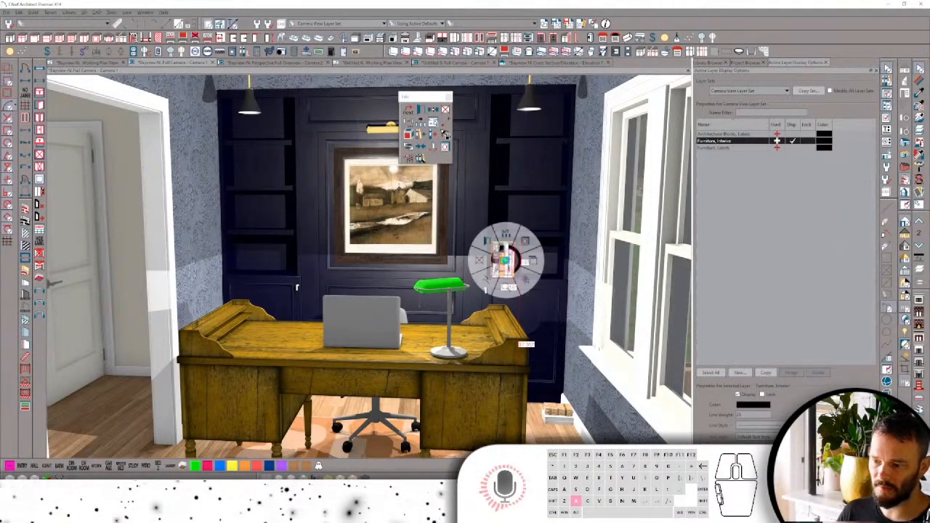
pyautogui.click(497, 199)
pyautogui.moveTo(523, 262); pyautogui.dragTo(557, 260)
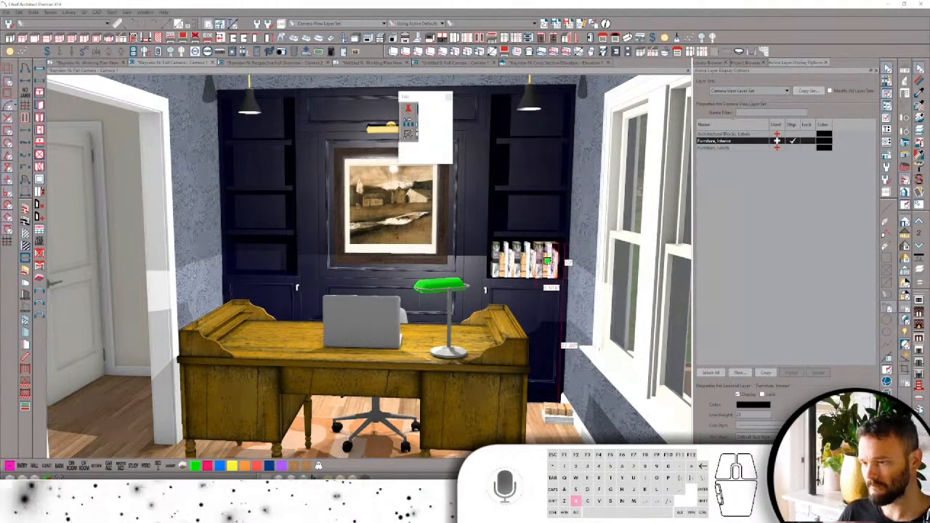
# Delete the copied book block nearest the window from the shelf.
pyautogui.click(523, 266)
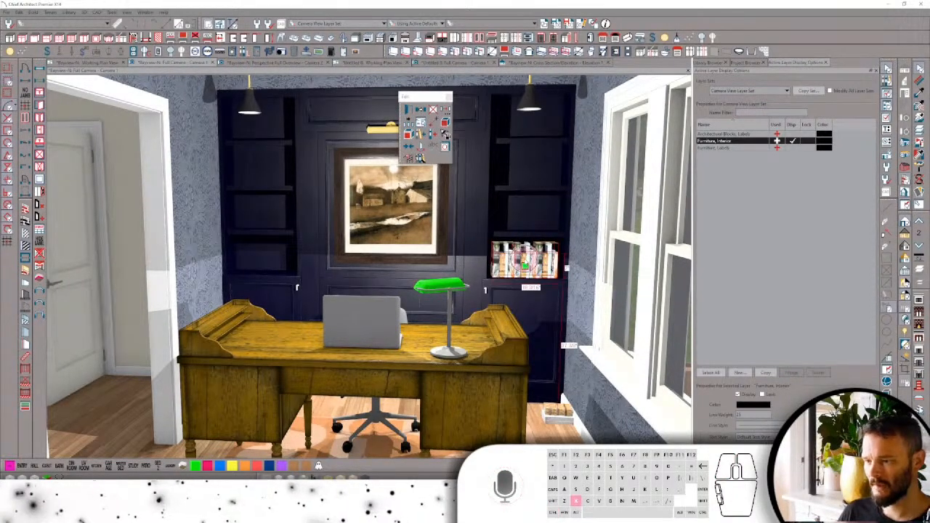
pyautogui.click(524, 261)
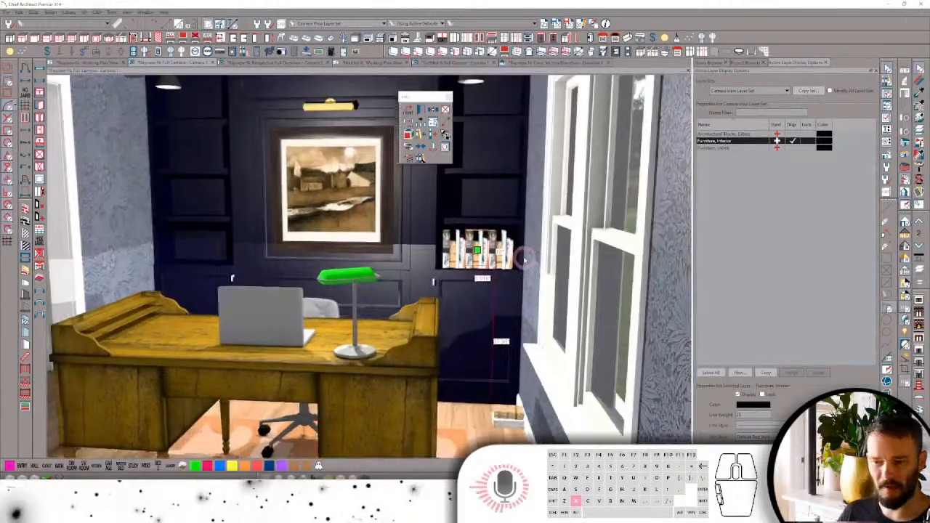
pyautogui.scroll(2, 525, 259)
pyautogui.click(506, 252)
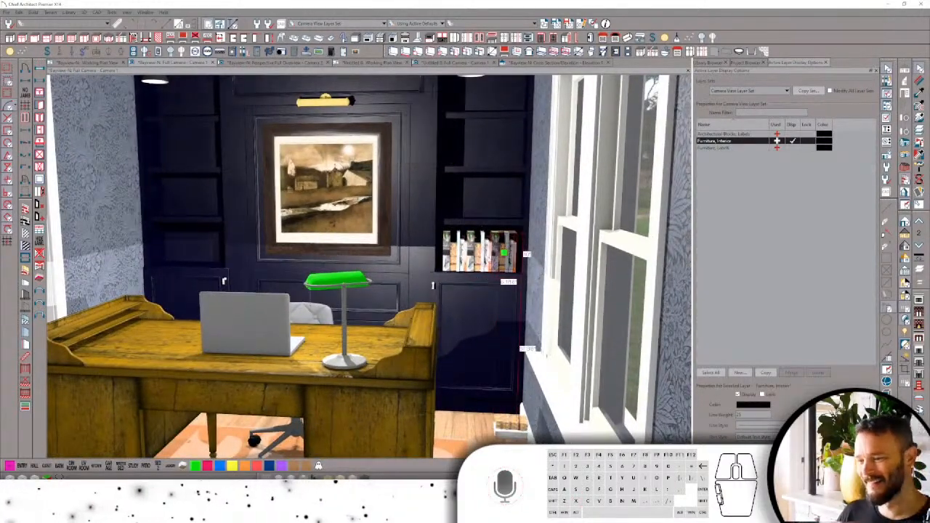
pyautogui.press('Delete')
# Copy a remaining book block and place the duplicate in the empty space at the window end of the shelf.
pyautogui.click(455, 251)
pyautogui.hotkey('ctrl', 'c')
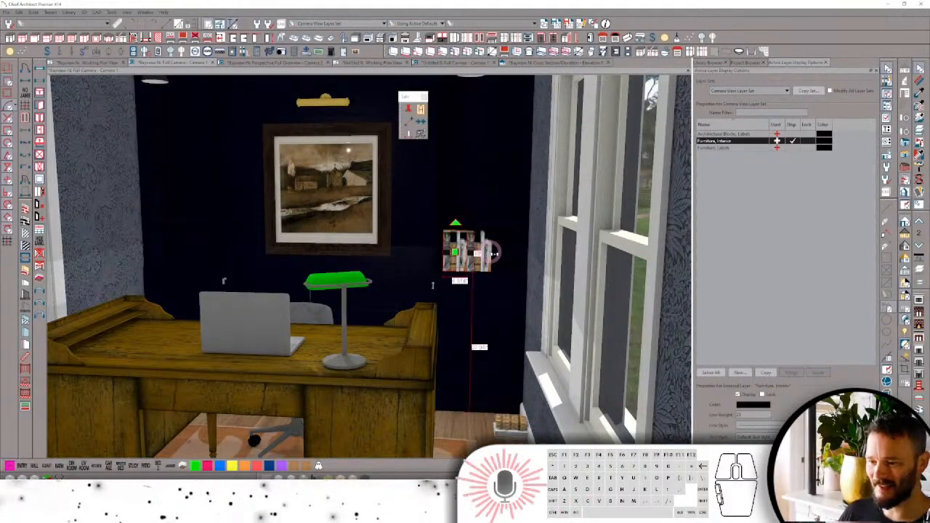
pyautogui.hotkey('ctrl', 'v')
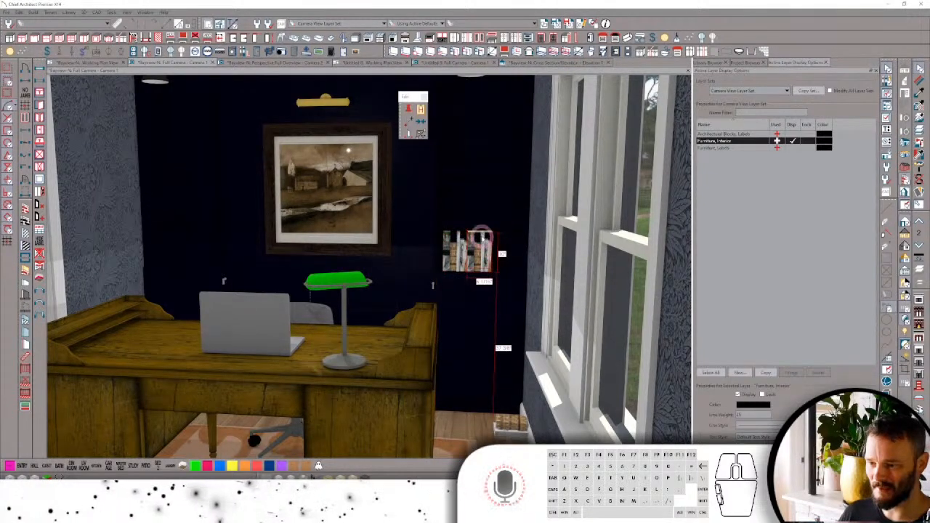
pyautogui.moveTo(482, 234); pyautogui.dragTo(481, 226)
pyautogui.press('space')
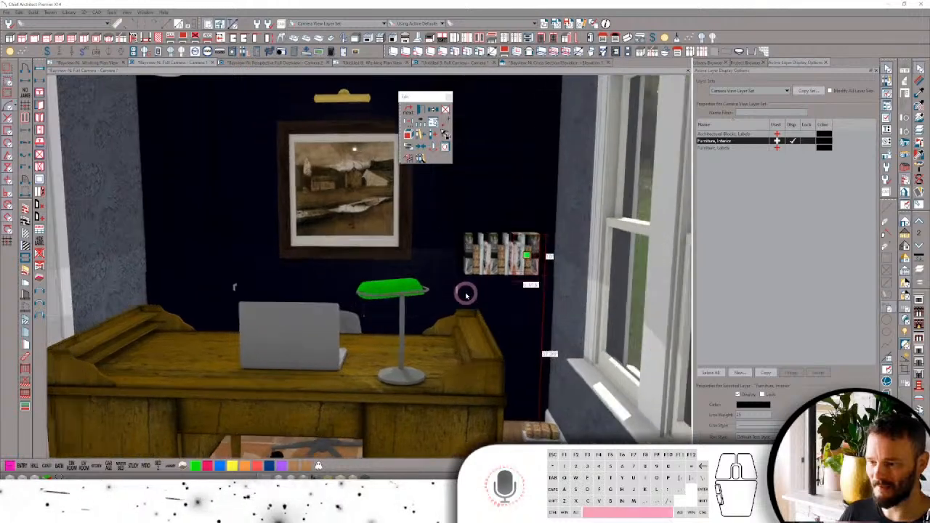
pyautogui.moveTo(491, 234); pyautogui.dragTo(486, 229, button='middle')
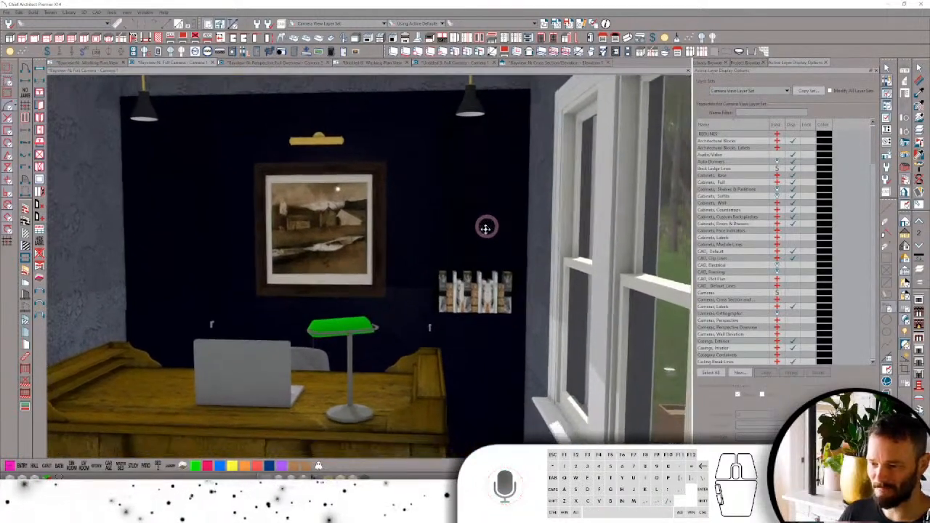
# Replace the library's book search results with the full catalog tree and set its filter to Not Filtered.
pyautogui.scroll(4, 479, 247)
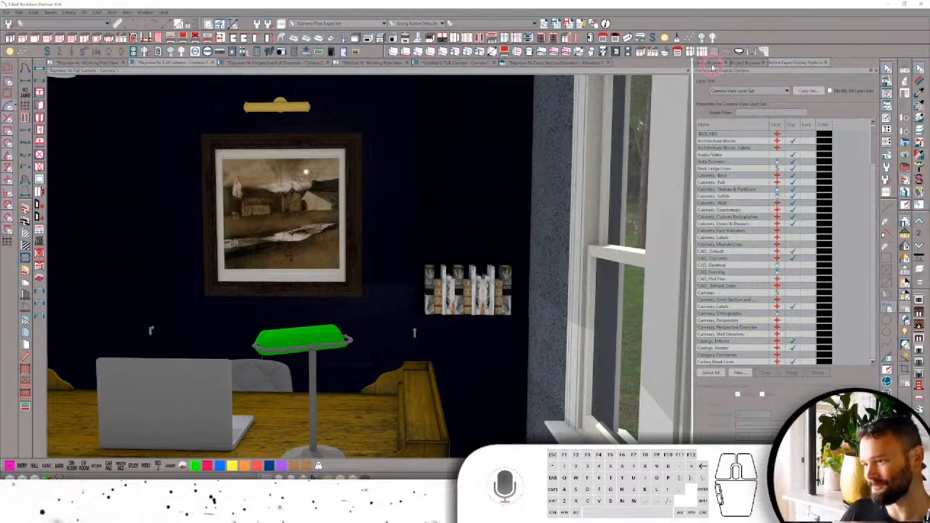
pyautogui.click(712, 64)
pyautogui.click(861, 97)
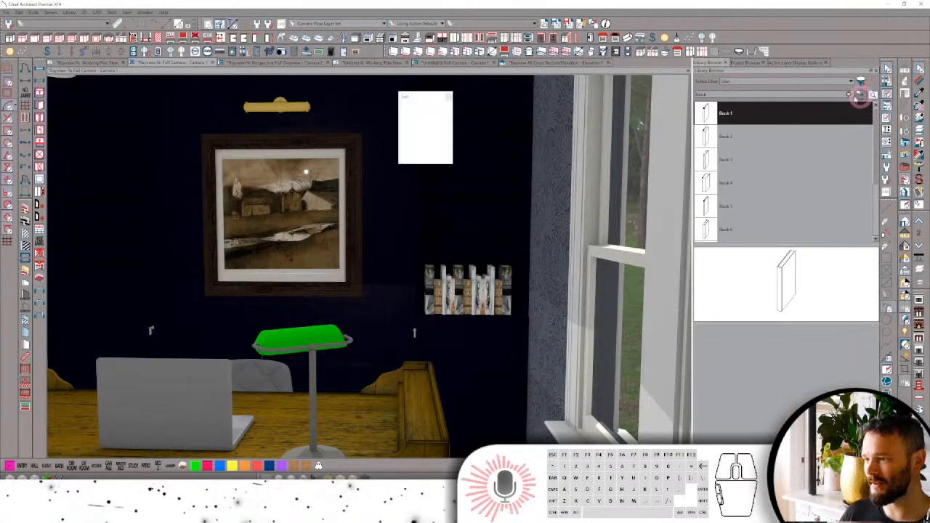
pyautogui.click(732, 135)
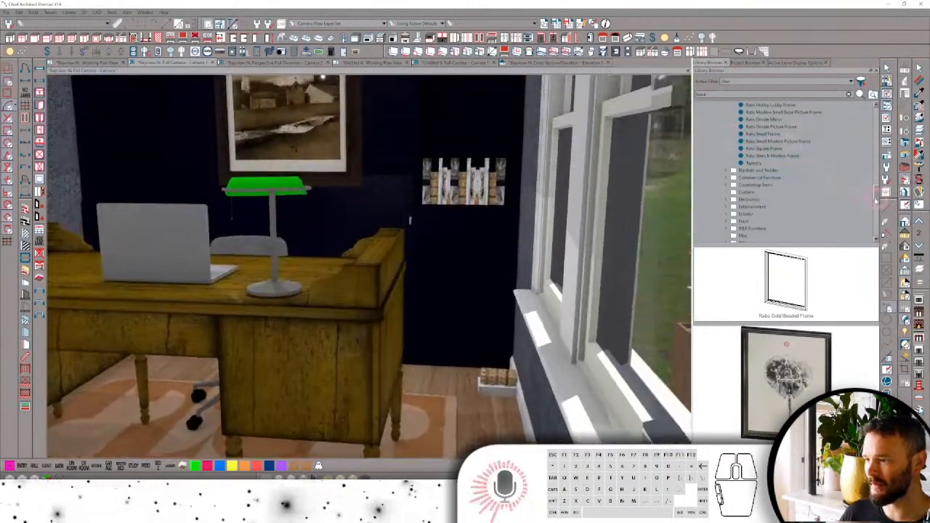
pyautogui.moveTo(876, 200); pyautogui.dragTo(876, 107)
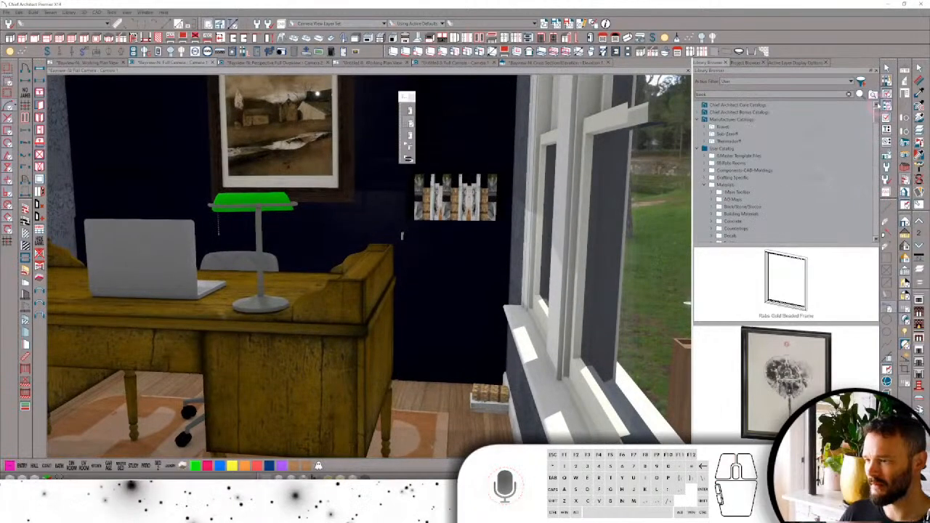
pyautogui.click(727, 85)
pyautogui.click(730, 89)
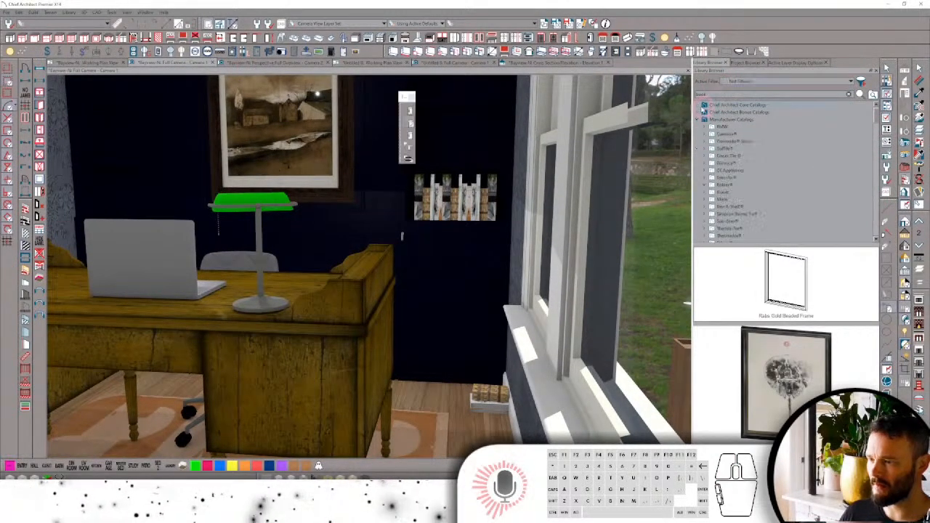
# Browse the Chief Architect Core Catalogs to the Prints folder within the Artwork materials and open its Roses subfolder.
pyautogui.click(699, 106)
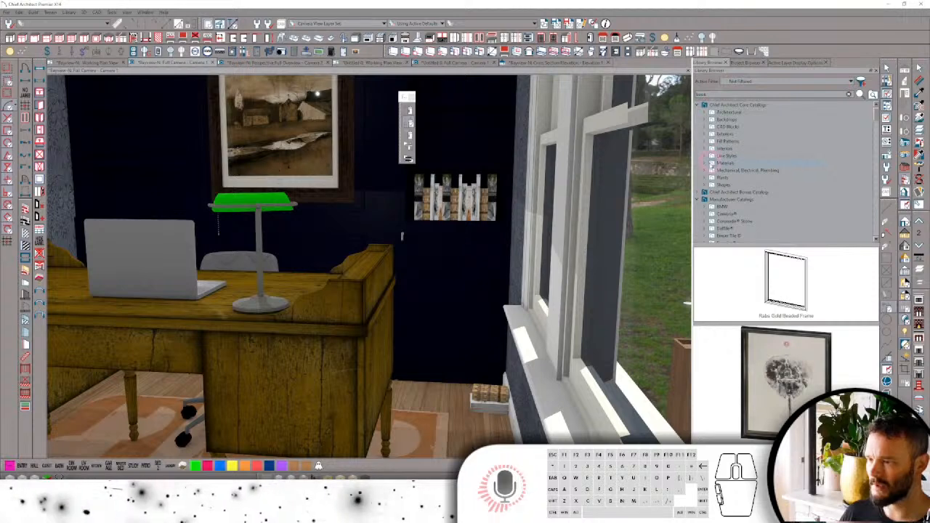
pyautogui.click(711, 162)
pyautogui.click(718, 170)
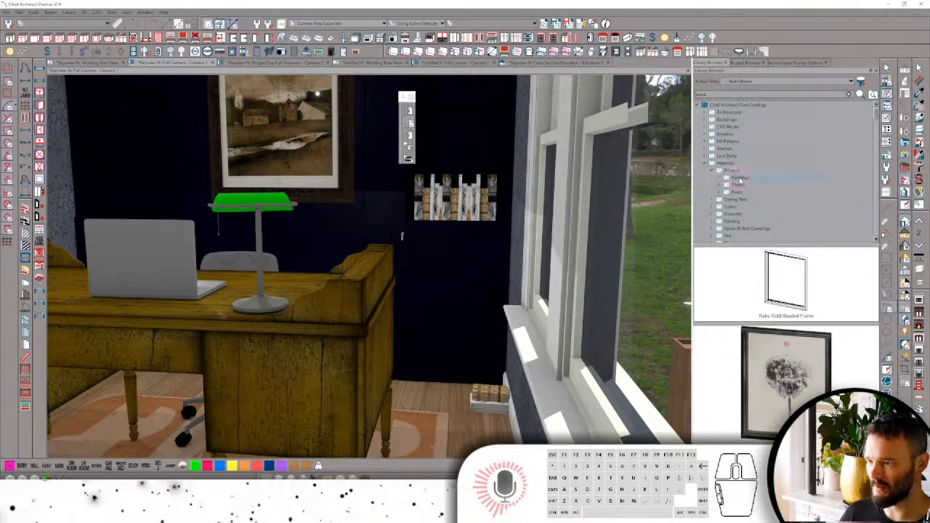
pyautogui.click(738, 192)
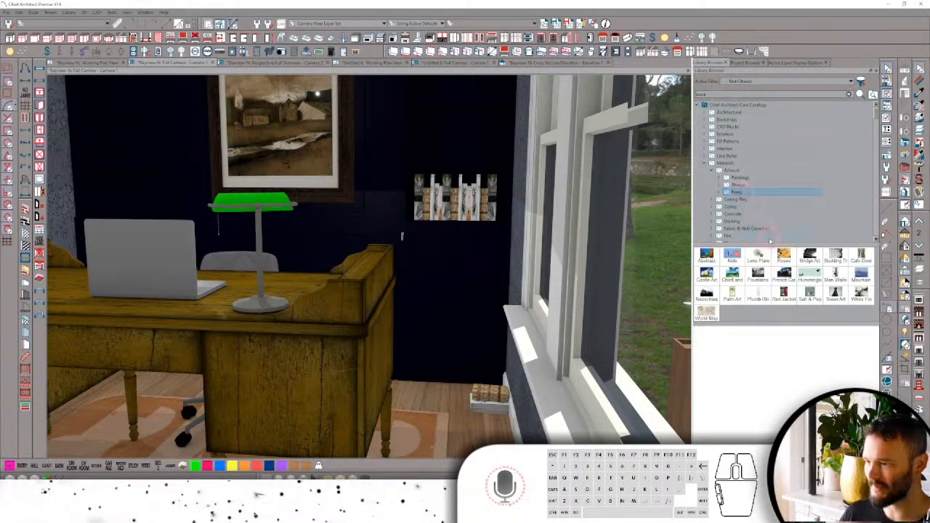
pyautogui.doubleClick(783, 256)
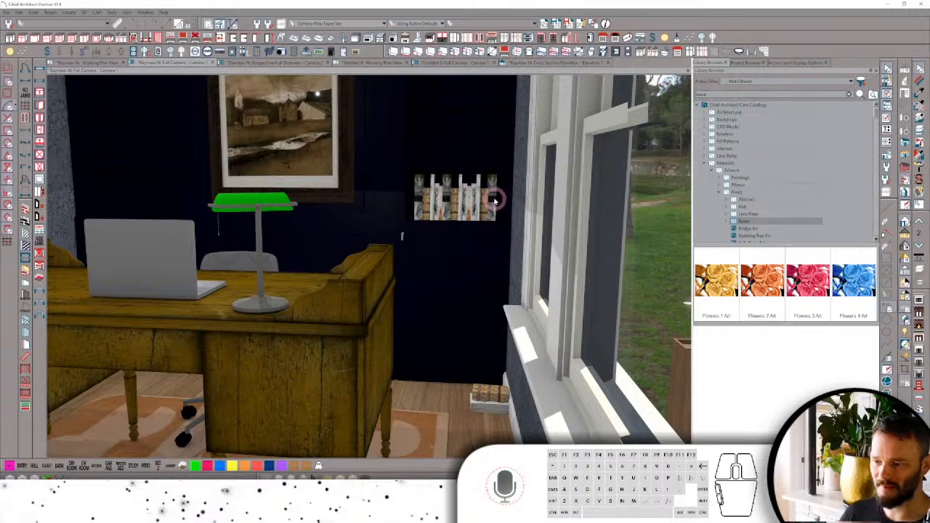
# Apply the Bridge Art and Budding Tree Art materials to books on the study shelf.
pyautogui.click(753, 229)
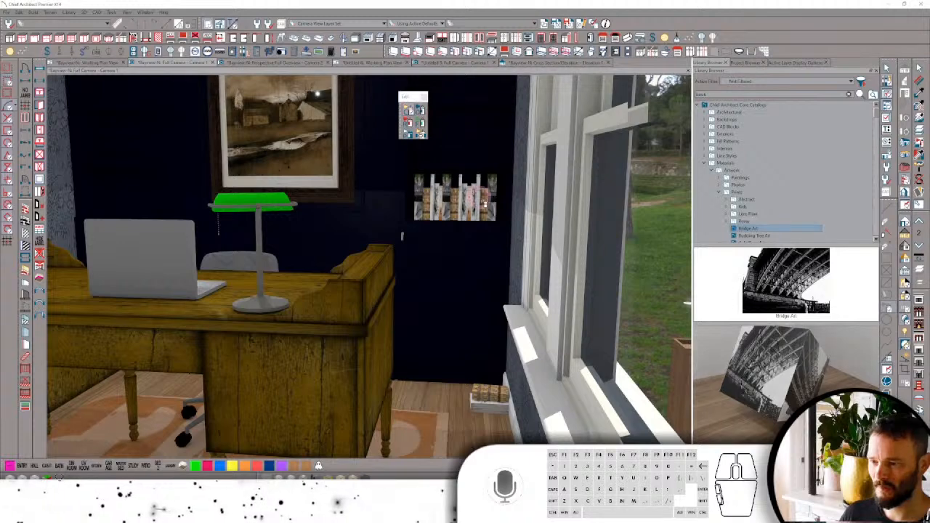
pyautogui.click(478, 199)
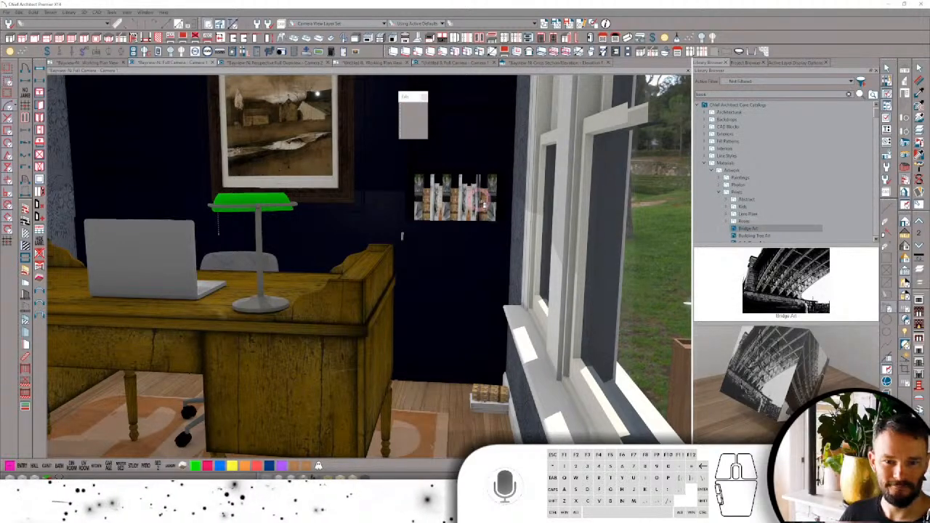
pyautogui.click(756, 235)
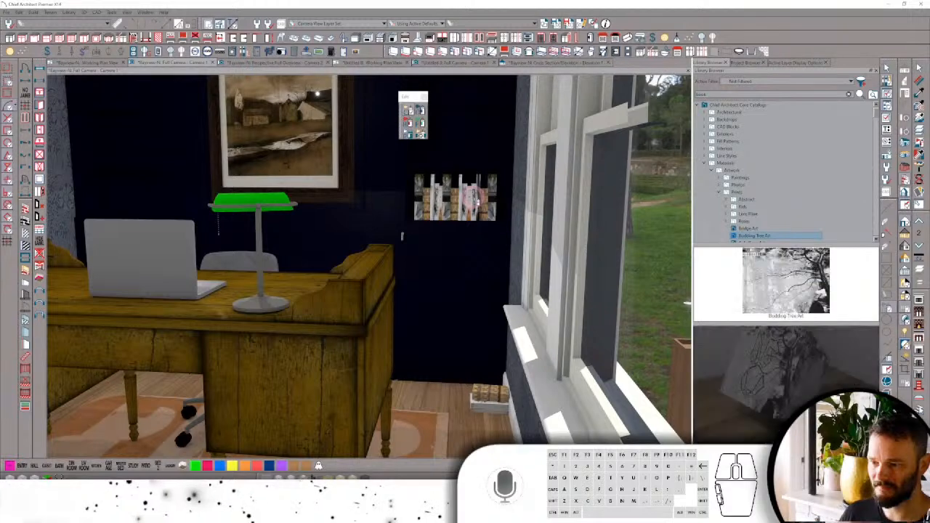
pyautogui.click(469, 199)
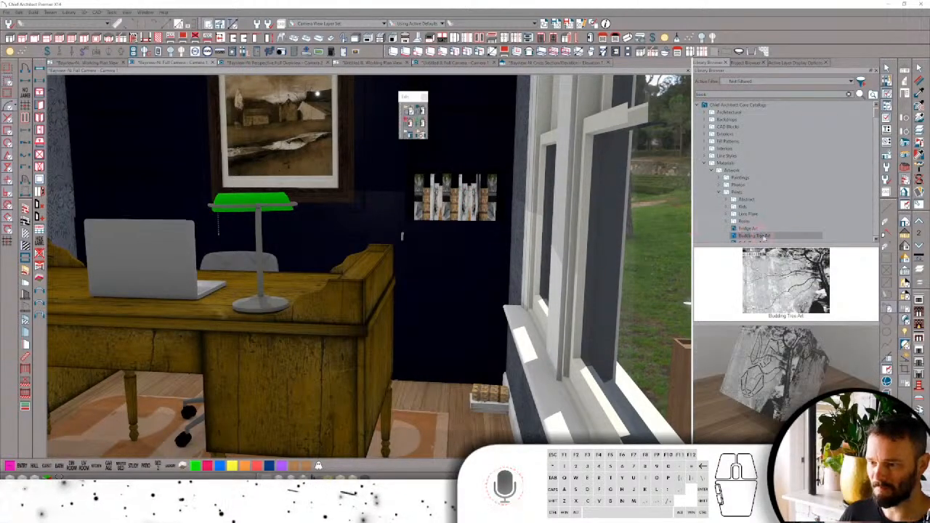
# Apply the Cafe Door Art, Castle Art and Mountain Peak Art materials to further books on the shelf.
pyautogui.scroll(-1, 775, 235)
pyautogui.click(764, 222)
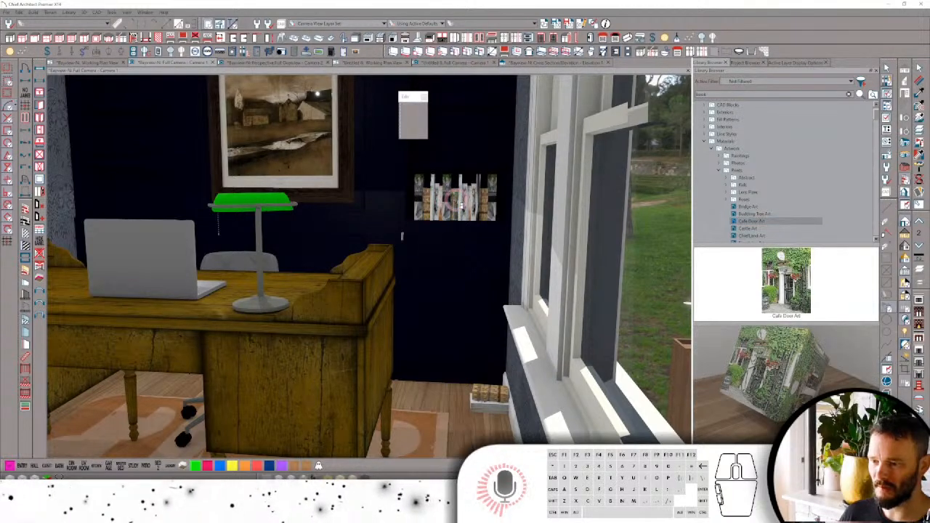
pyautogui.click(754, 230)
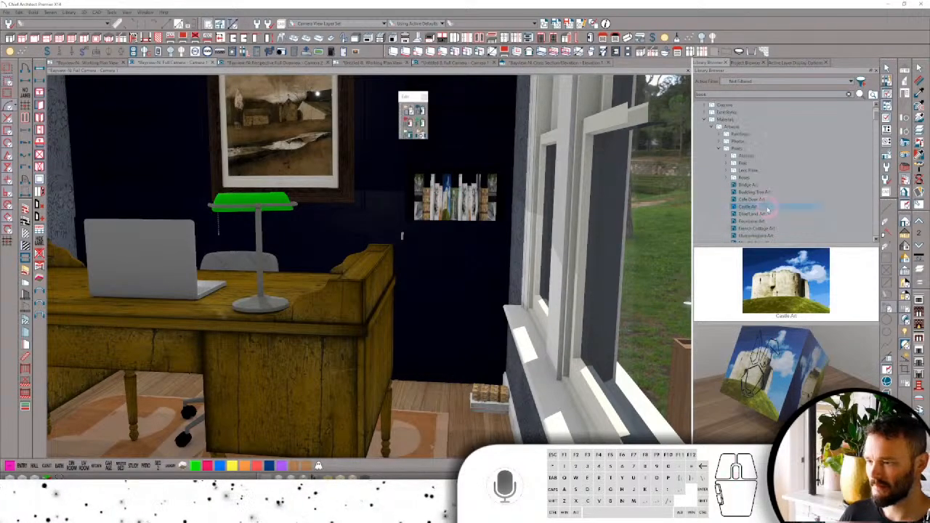
pyautogui.scroll(-3, 749, 214)
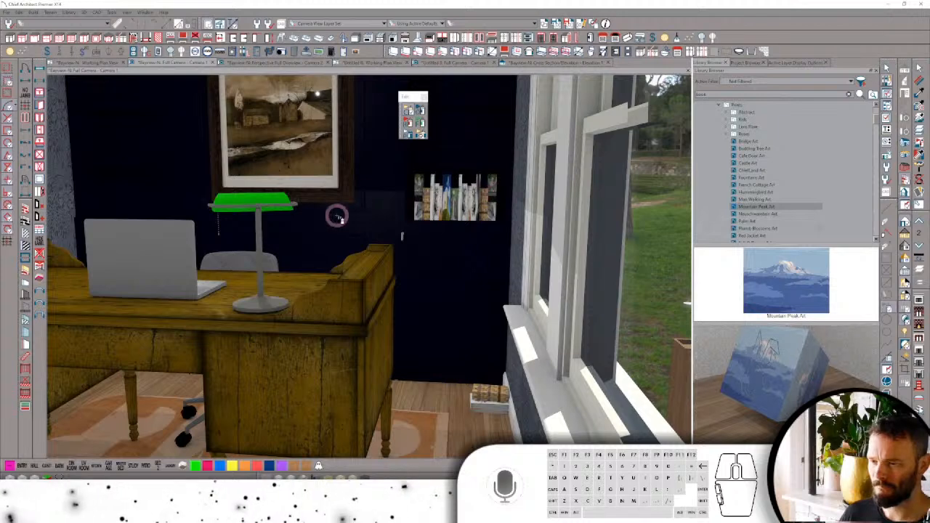
pyautogui.press('space')
# Examine the varied book covers and the study's cabinet wall from closer and wider camera positions.
pyautogui.moveTo(405, 214); pyautogui.dragTo(451, 220, button='middle')
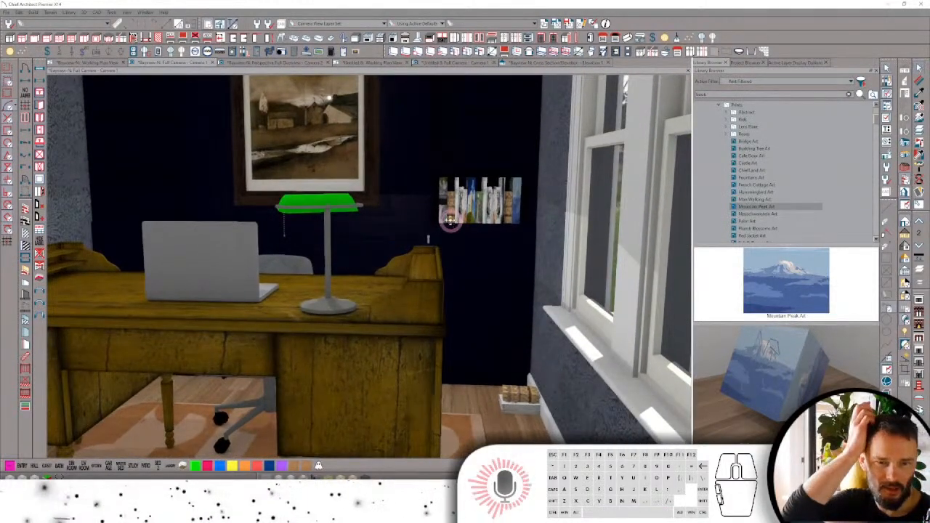
pyautogui.scroll(2, 451, 219)
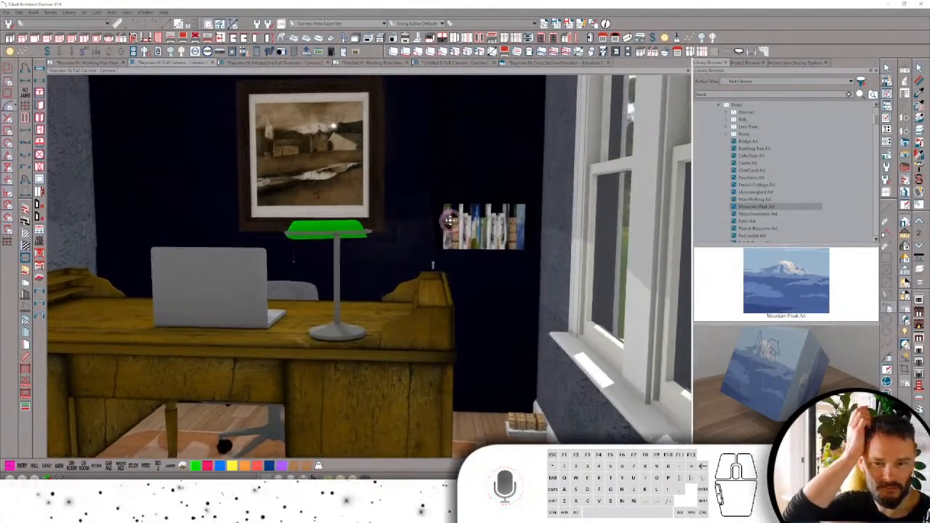
pyautogui.scroll(-2, 450, 221)
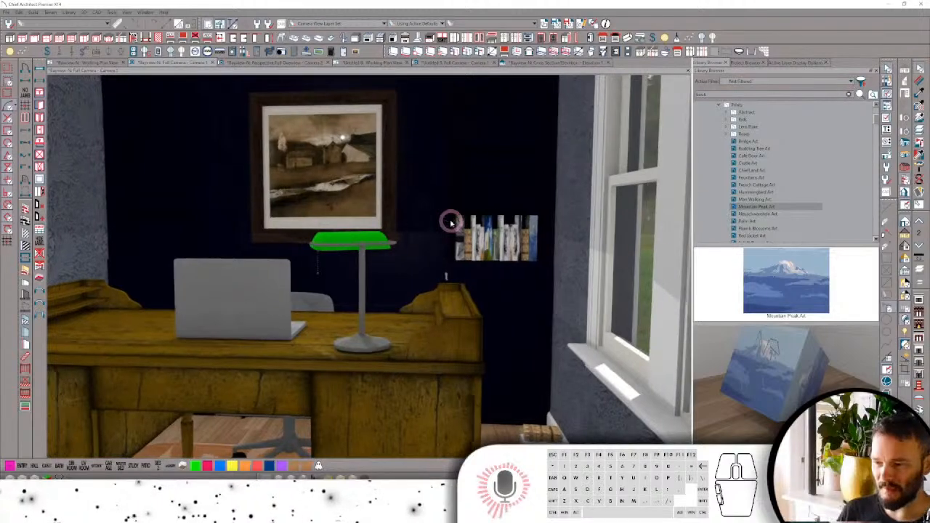
pyautogui.moveTo(451, 220); pyautogui.dragTo(537, 259, button='middle')
pyautogui.scroll(-2, 474, 228)
pyautogui.scroll(-2, 508, 251)
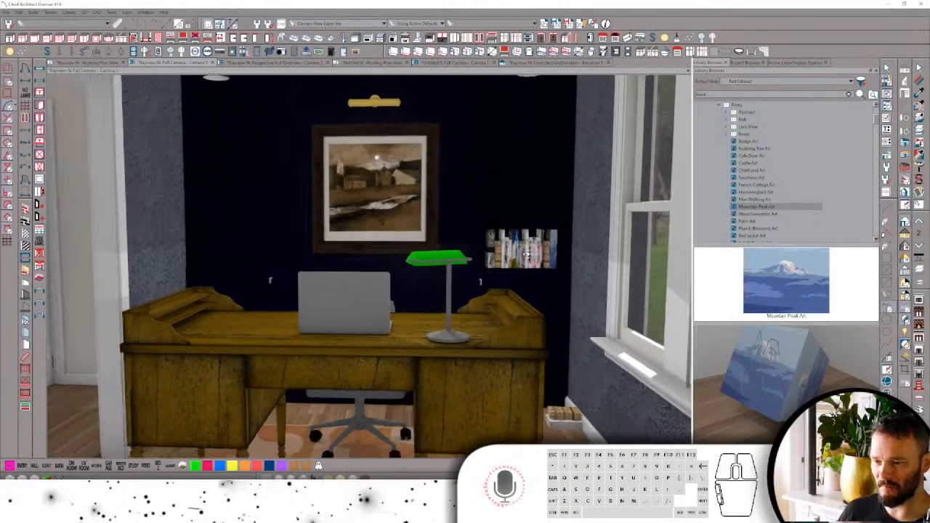
pyautogui.scroll(-4, 537, 258)
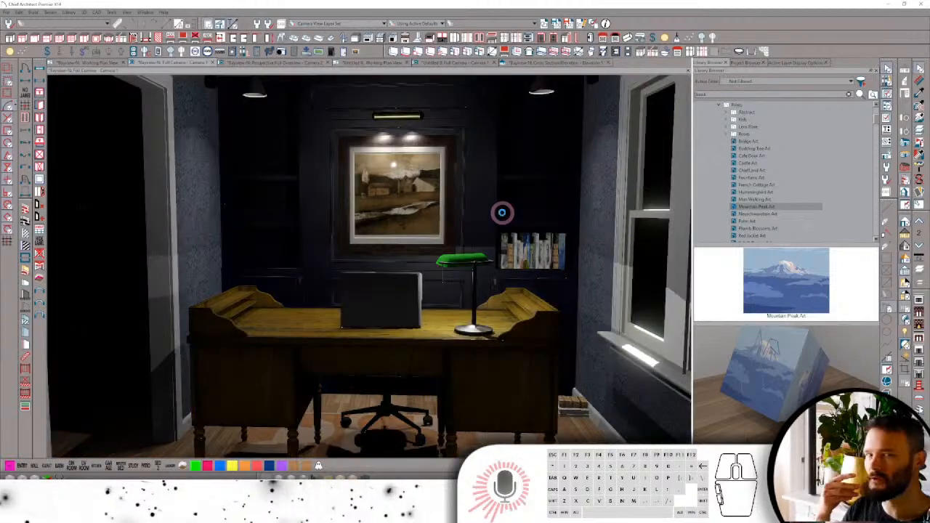
pyautogui.scroll(-4, 502, 213)
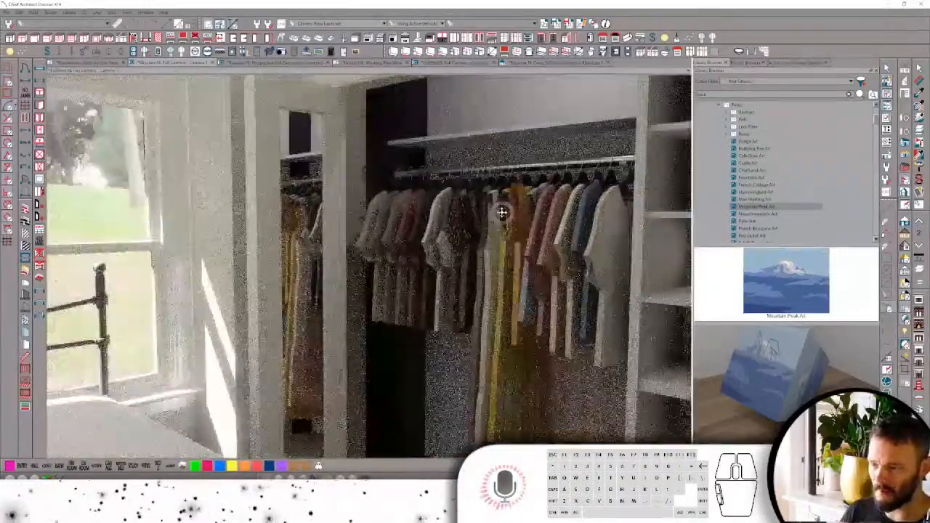
# Close the open doors of the bedroom wardrobe in the camera view.
pyautogui.moveTo(501, 212); pyautogui.dragTo(439, 240)
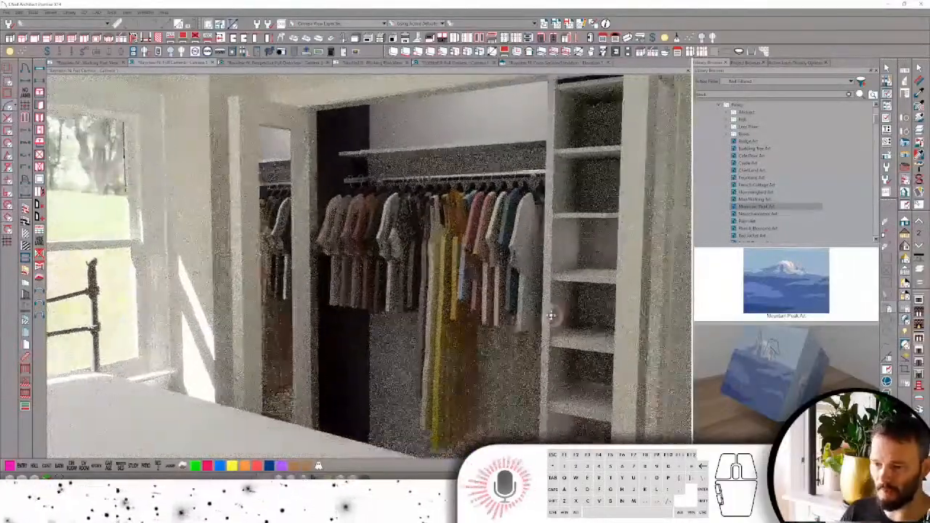
pyautogui.moveTo(549, 315); pyautogui.dragTo(551, 316)
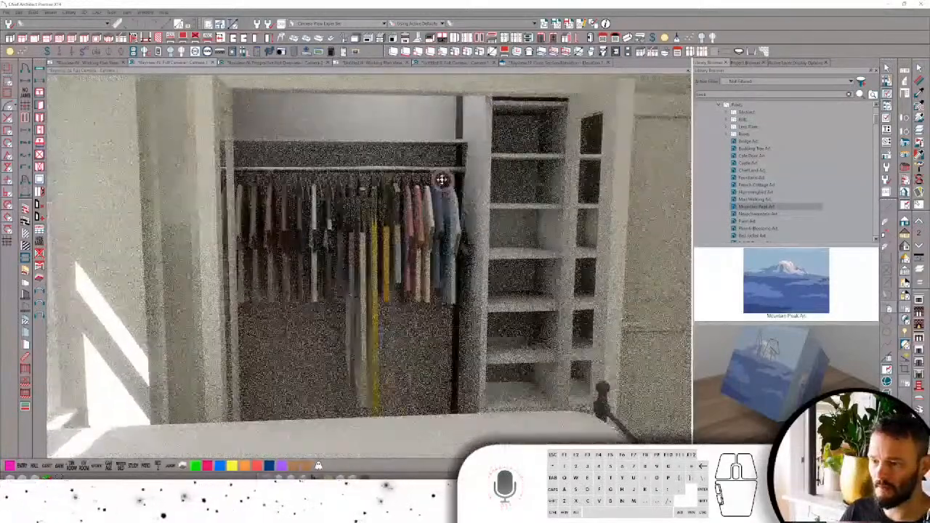
pyautogui.moveTo(442, 181); pyautogui.dragTo(442, 181, button='middle')
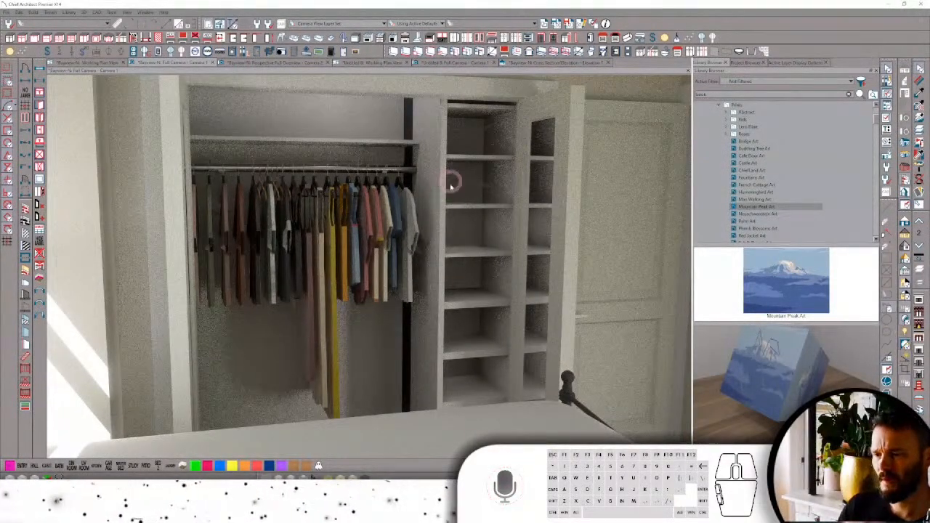
pyautogui.moveTo(501, 292); pyautogui.dragTo(502, 295, button='middle')
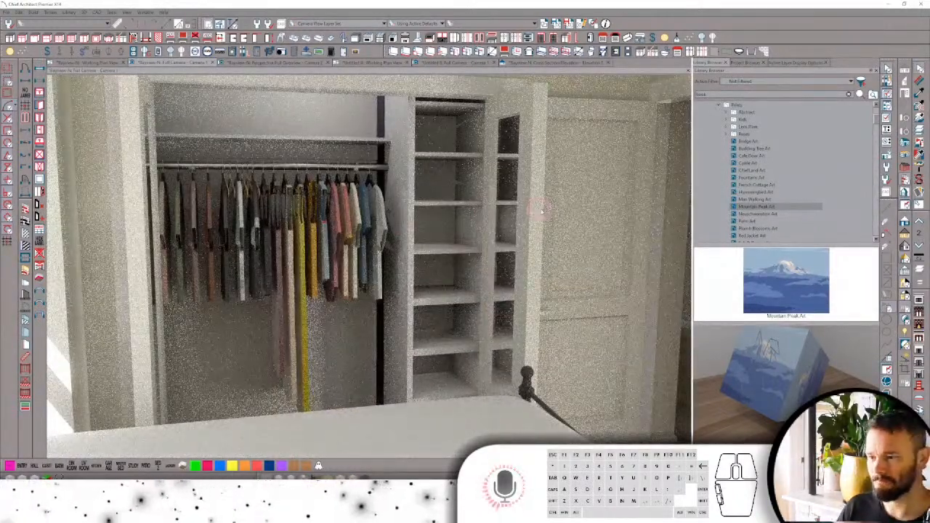
pyautogui.press('Right')
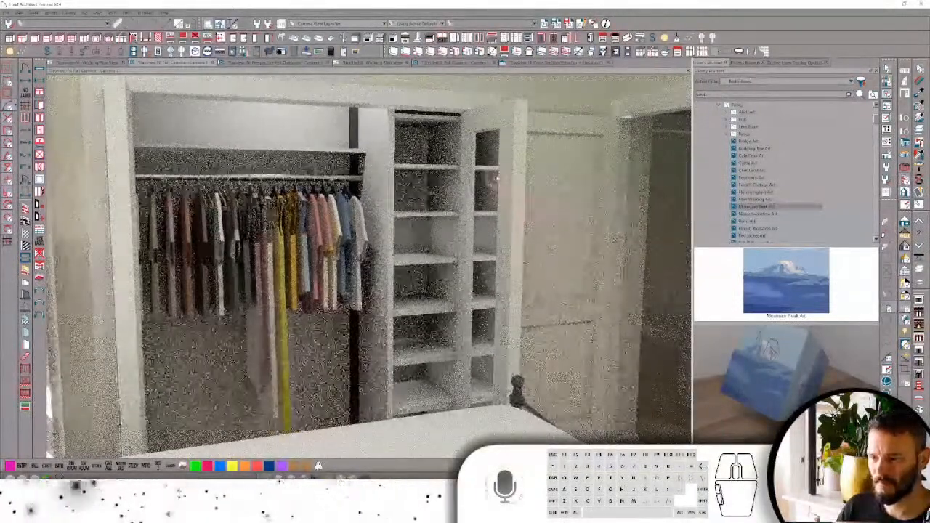
pyautogui.click(316, 314)
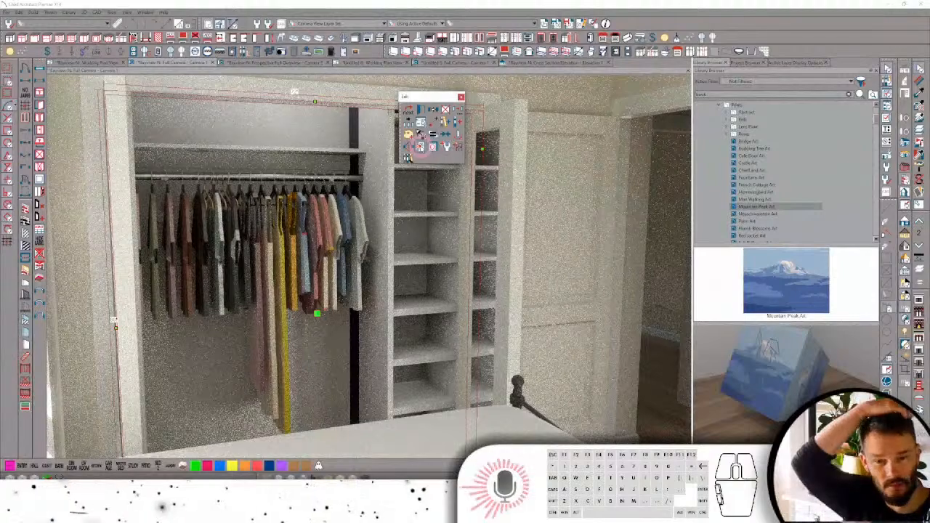
pyautogui.press('Delete')
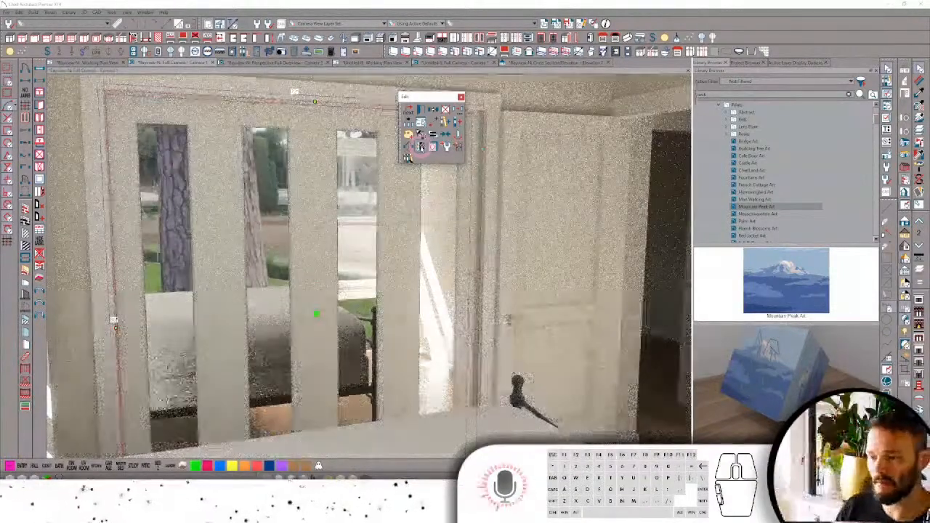
pyautogui.moveTo(317, 314); pyautogui.dragTo(297, 313, button='middle')
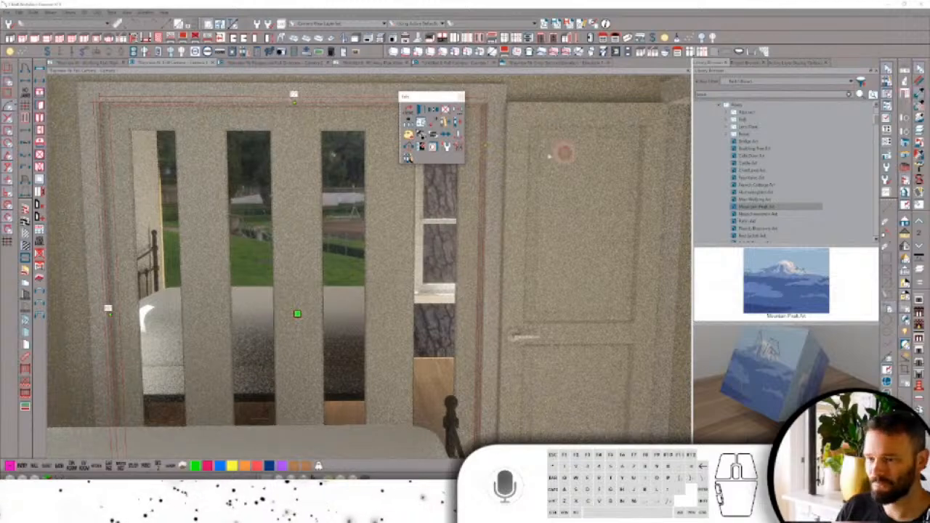
# Replace the mirror material on the wardrobe door panels with the same cream paint as the door frames.
pyautogui.press('Escape')
pyautogui.click(349, 166)
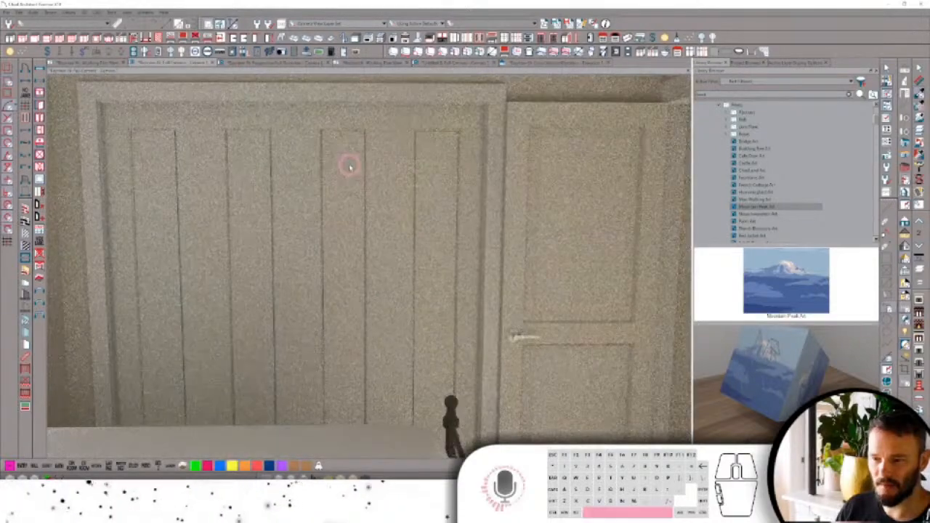
pyautogui.press('Right')
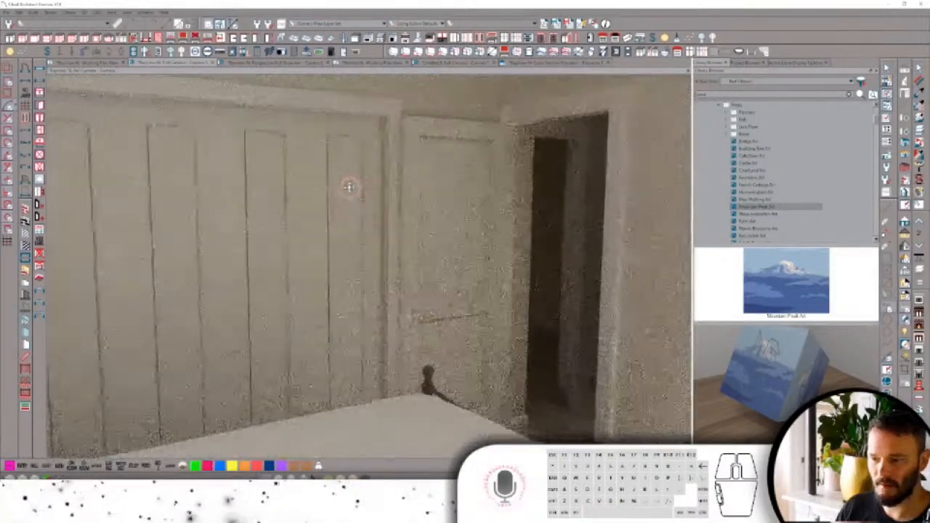
pyautogui.press('Left')
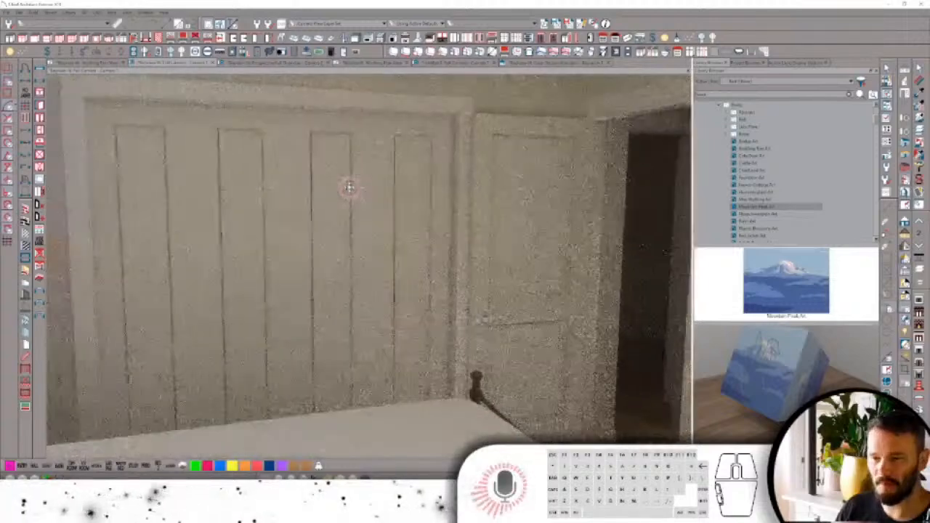
pyautogui.moveTo(716, 94); pyautogui.dragTo(649, 97)
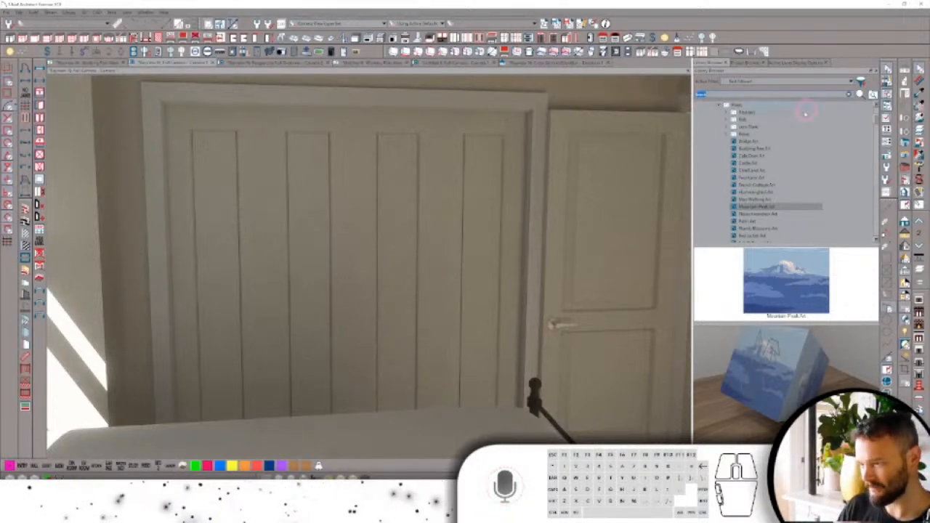
pyautogui.scroll(3, 763, 142)
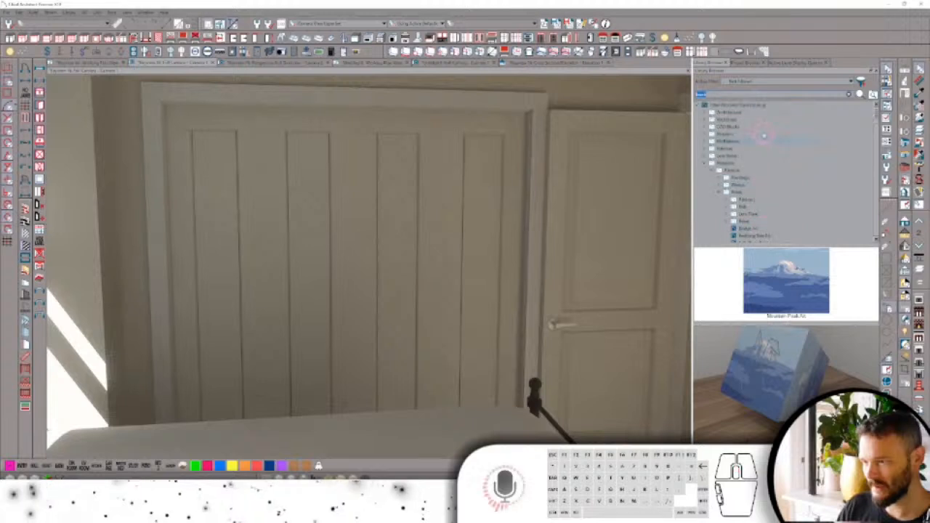
pyautogui.click(443, 163)
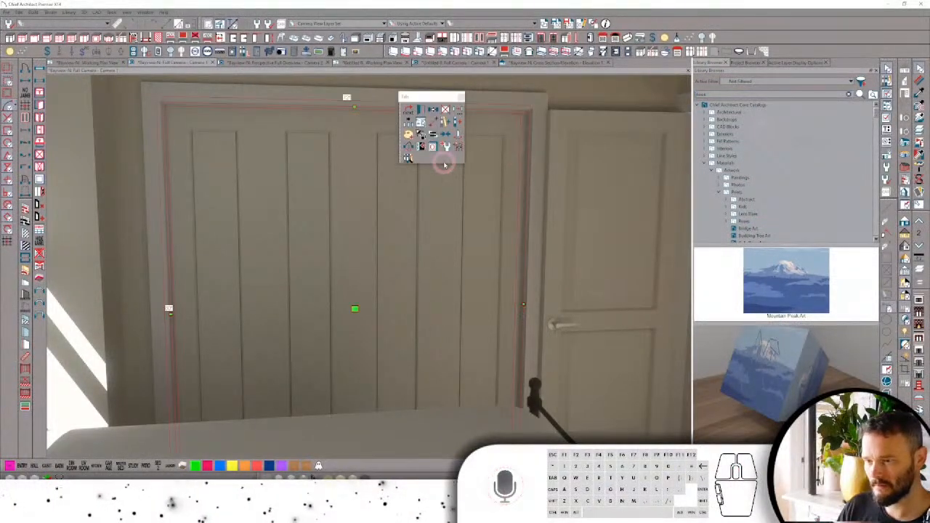
pyautogui.rightClick(428, 146)
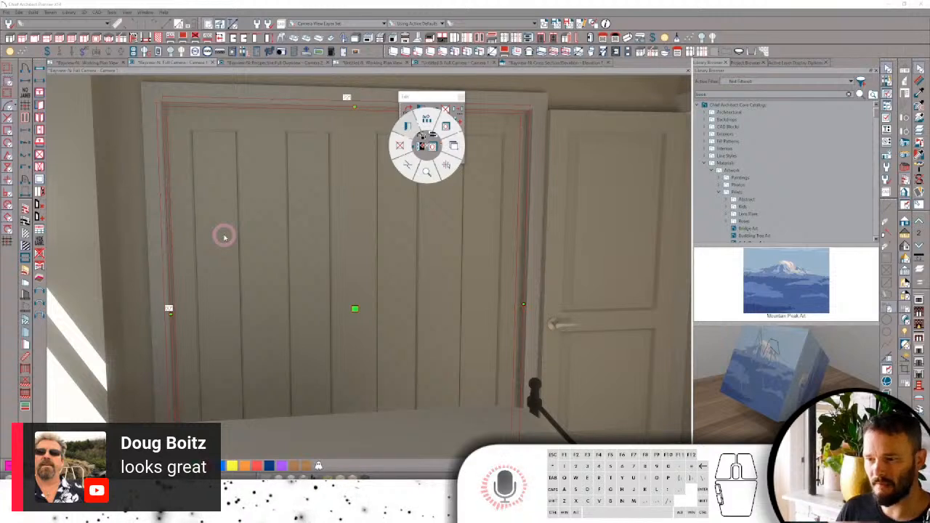
pyautogui.click(421, 147)
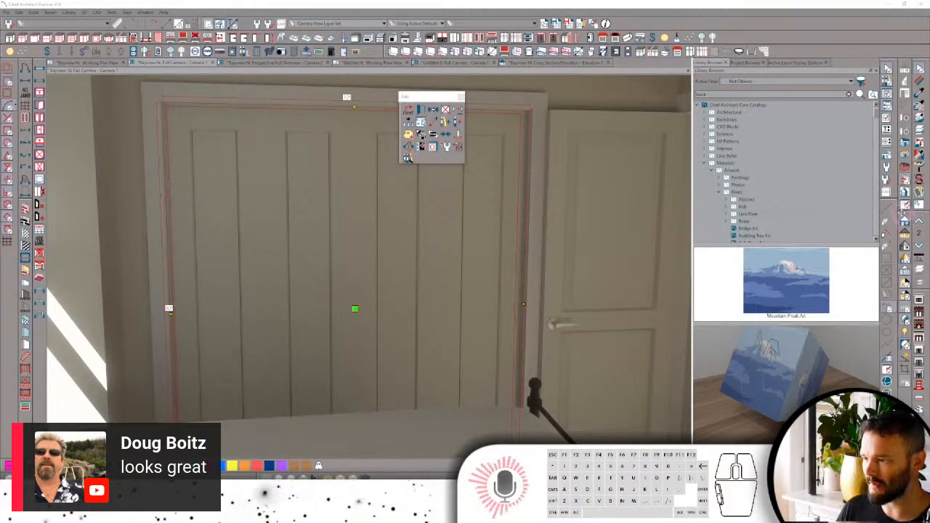
pyautogui.click(905, 223)
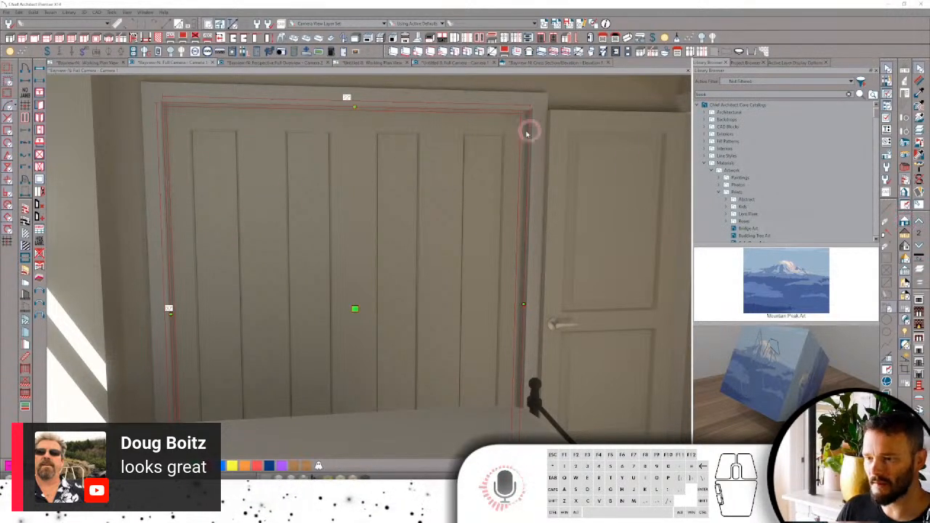
# Open the wardrobe door's specification and browse its door style library to the core catalog's bifold and sidelight doors.
pyautogui.click(439, 186)
pyautogui.click(413, 161)
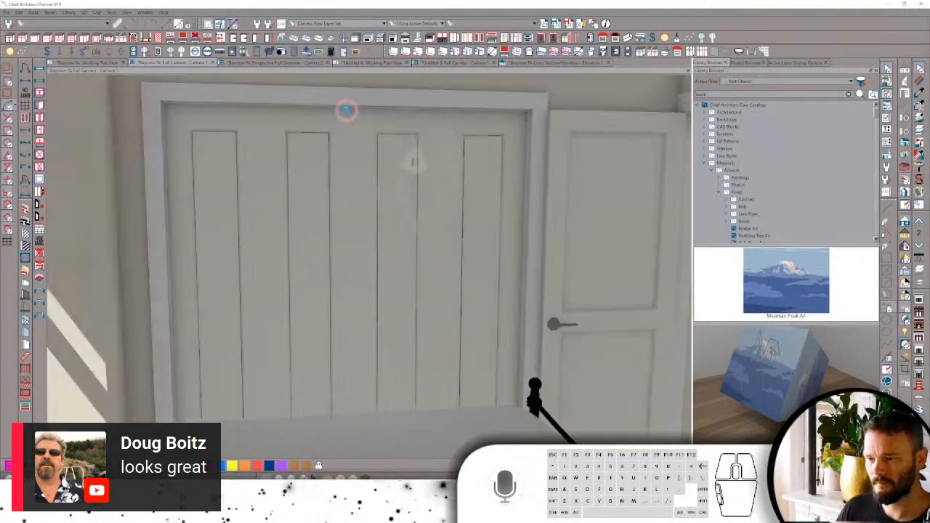
pyautogui.click(397, 200)
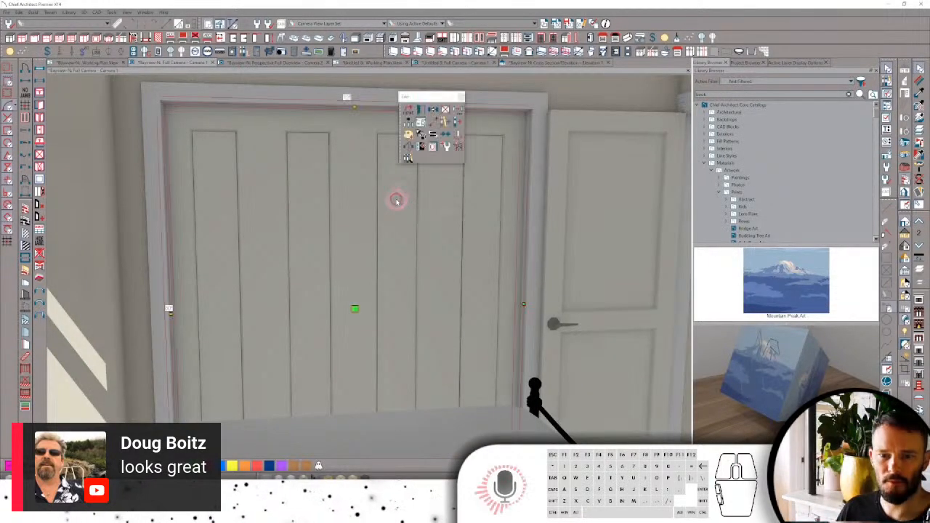
pyautogui.doubleClick(303, 87)
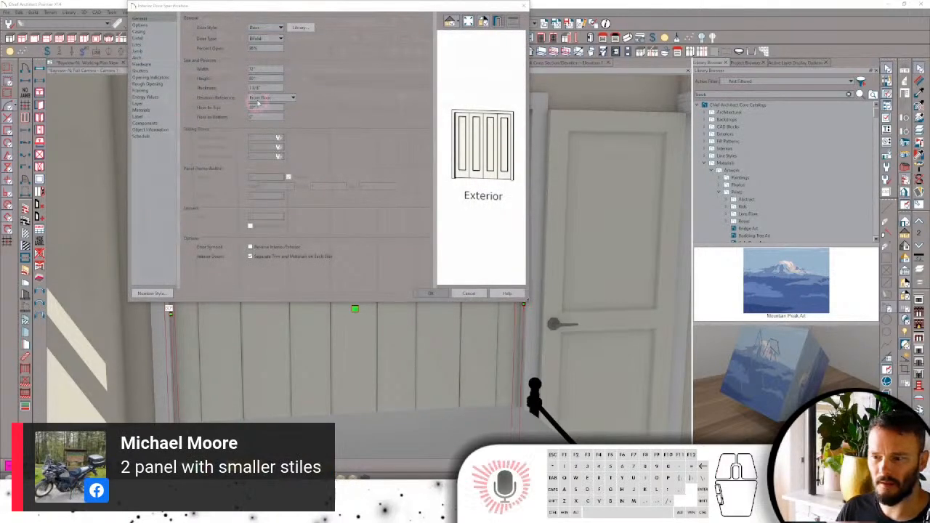
pyautogui.click(300, 28)
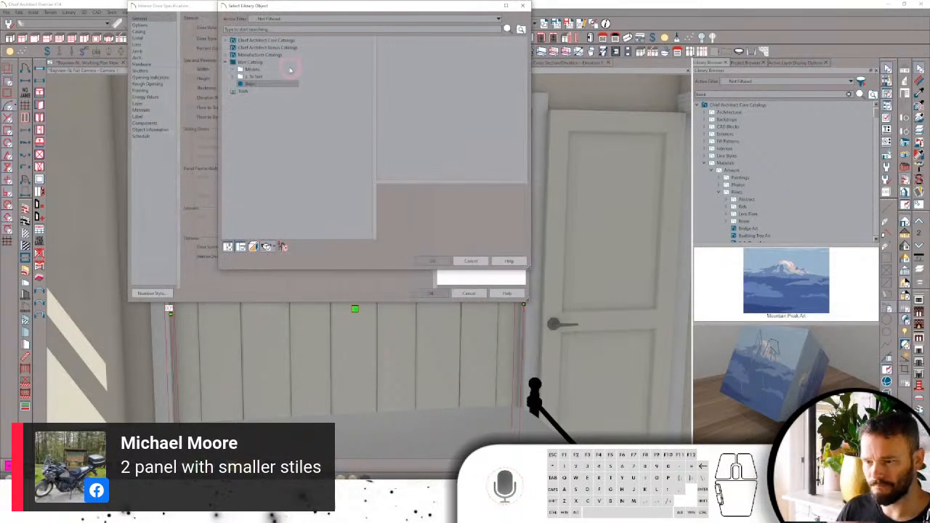
pyautogui.click(236, 41)
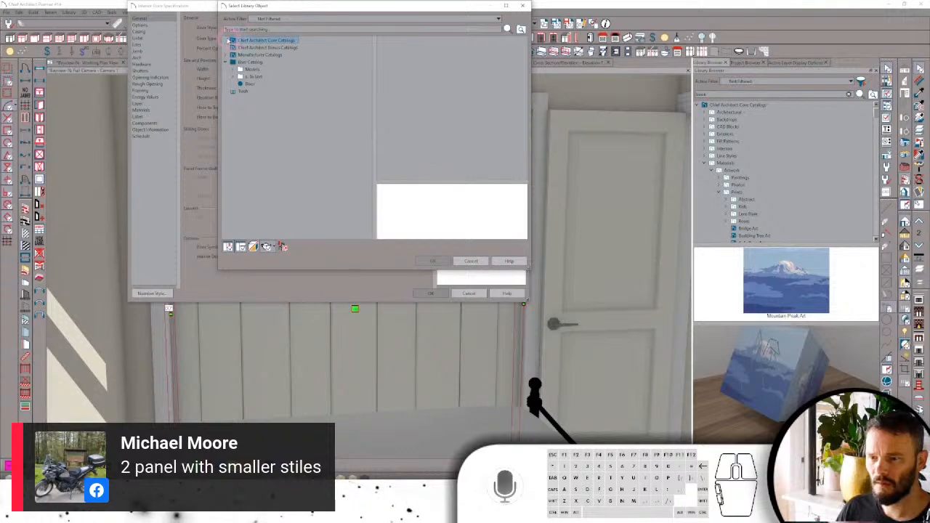
pyautogui.click(232, 40)
pyautogui.click(247, 47)
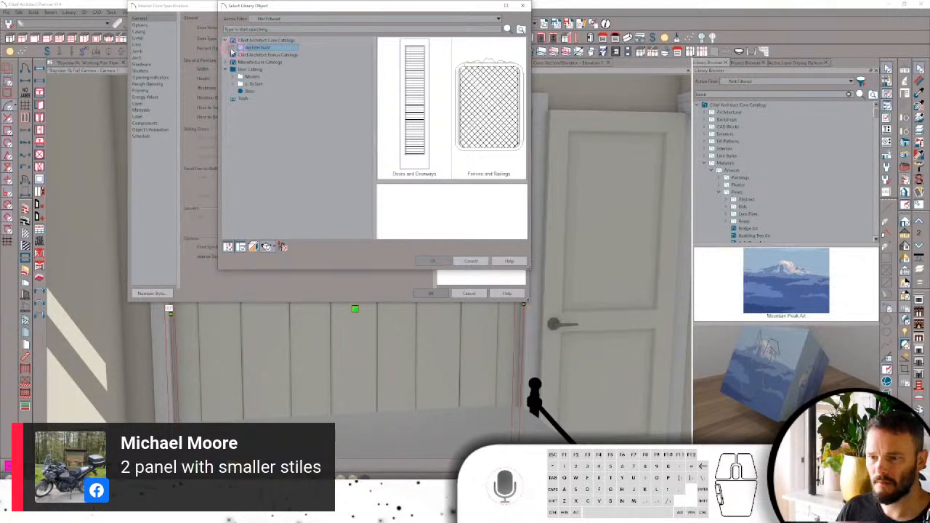
pyautogui.doubleClick(383, 95)
pyautogui.doubleClick(404, 84)
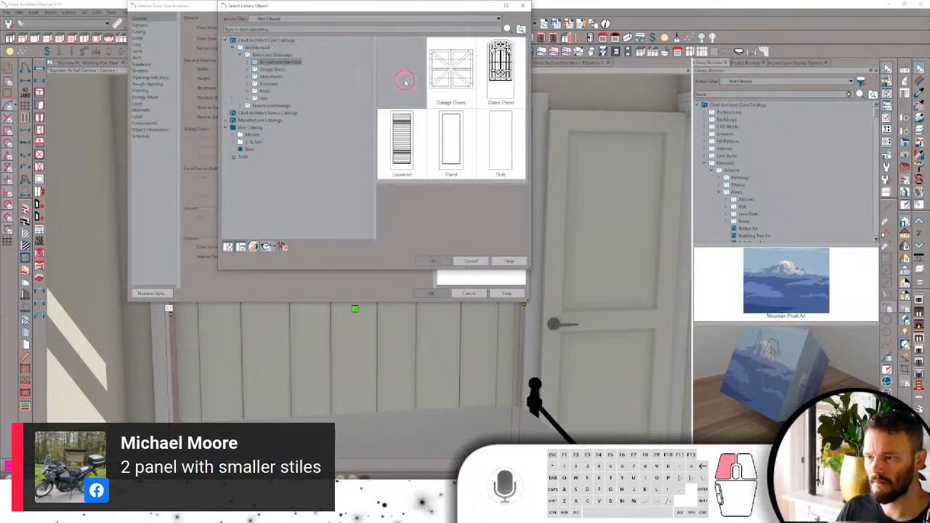
# Compare the previews of the bifold and sidelight doors, enlarging the library selection window and its preview area.
pyautogui.click(417, 87)
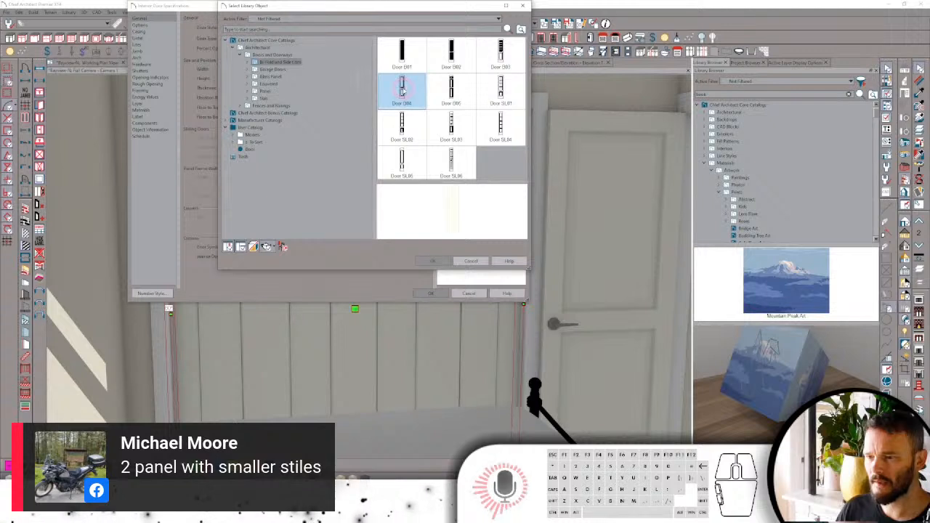
pyautogui.click(471, 57)
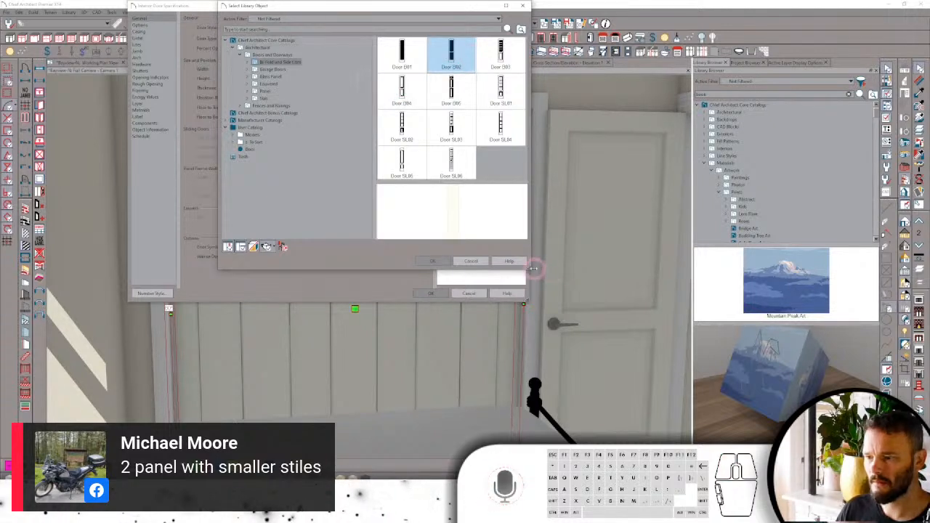
pyautogui.moveTo(530, 267); pyautogui.dragTo(754, 464)
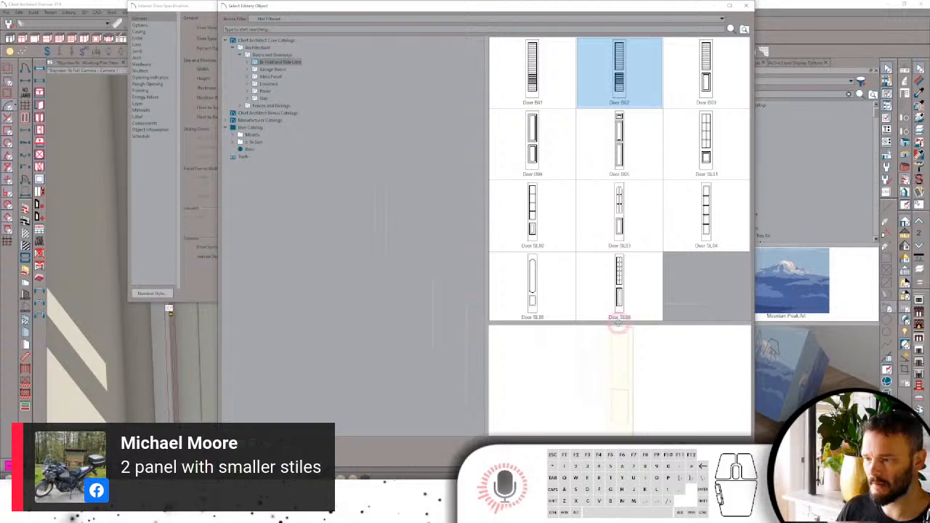
pyautogui.moveTo(618, 324); pyautogui.dragTo(615, 290)
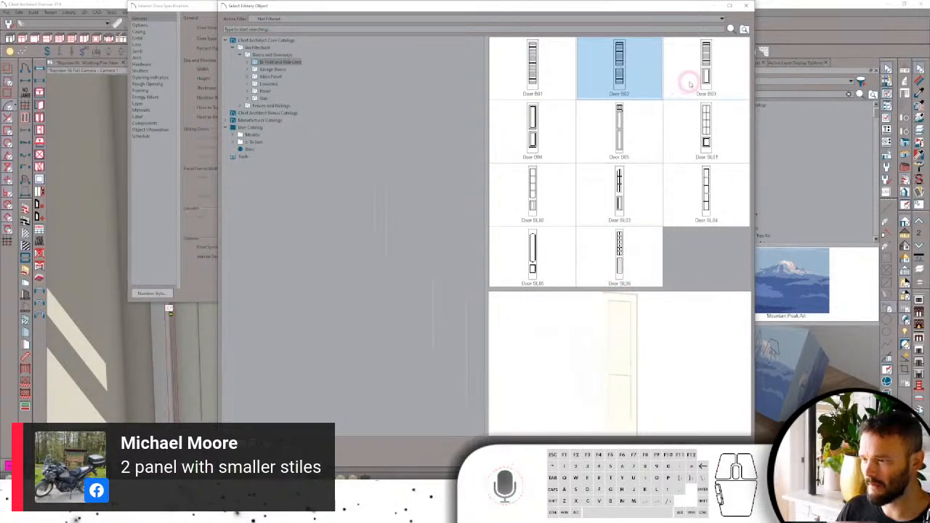
pyautogui.click(700, 124)
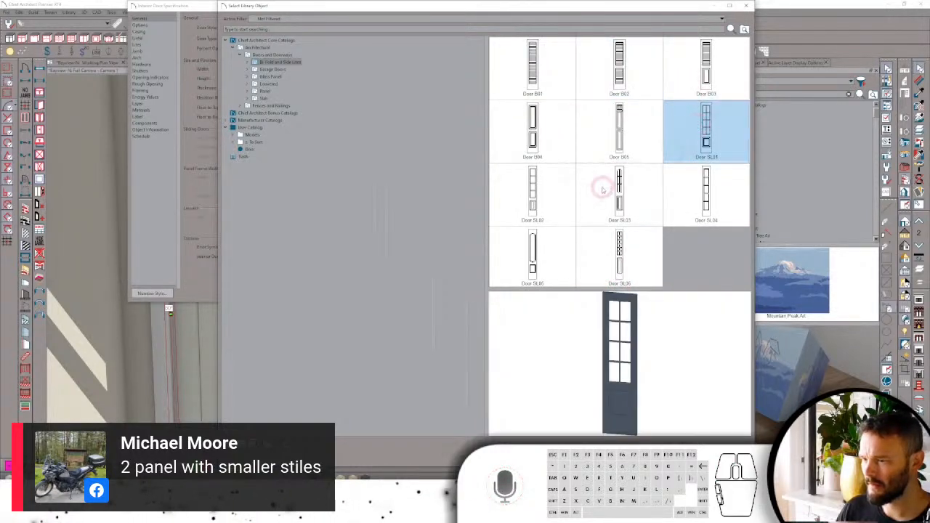
pyautogui.click(601, 188)
pyautogui.click(555, 195)
pyautogui.click(535, 255)
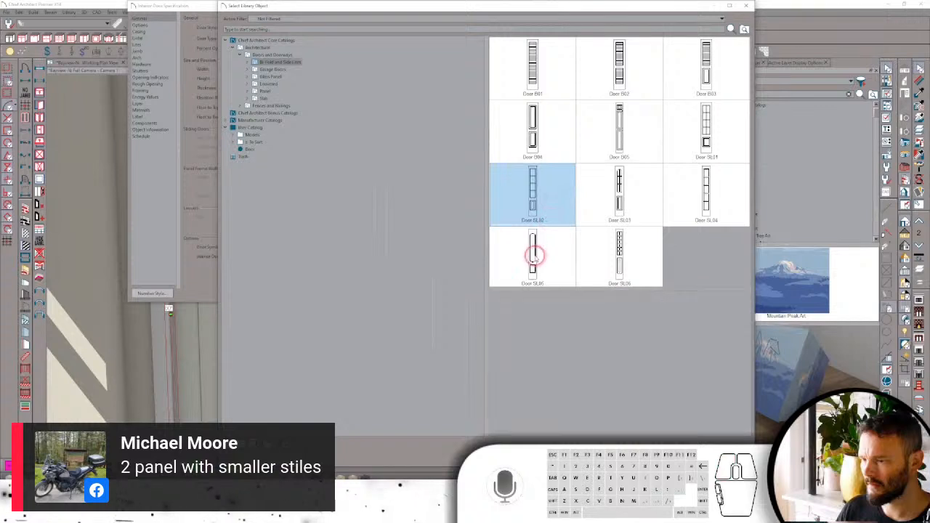
pyautogui.click(617, 254)
pyautogui.click(533, 142)
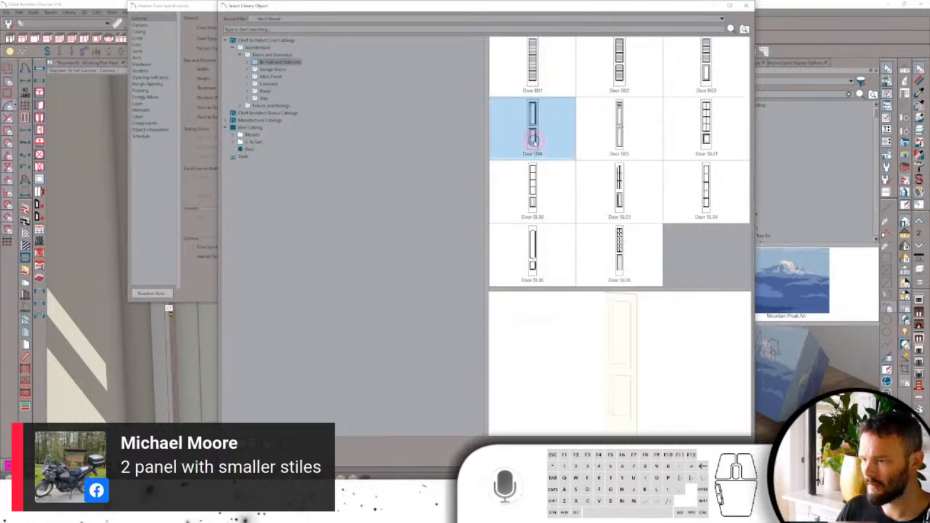
# Replace the wardrobe's door style with the louver-over-panel bifold Door B03.
pyautogui.click(692, 74)
pyautogui.click(656, 431)
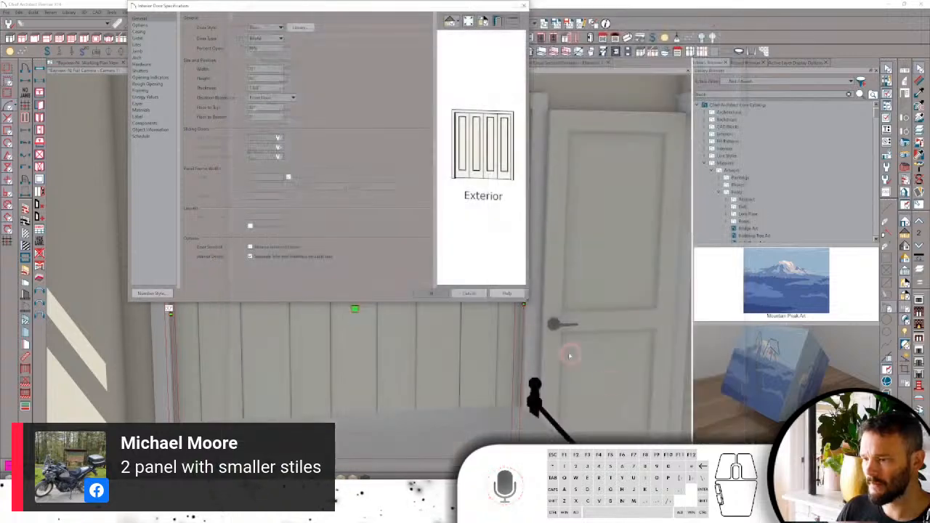
pyautogui.click(441, 295)
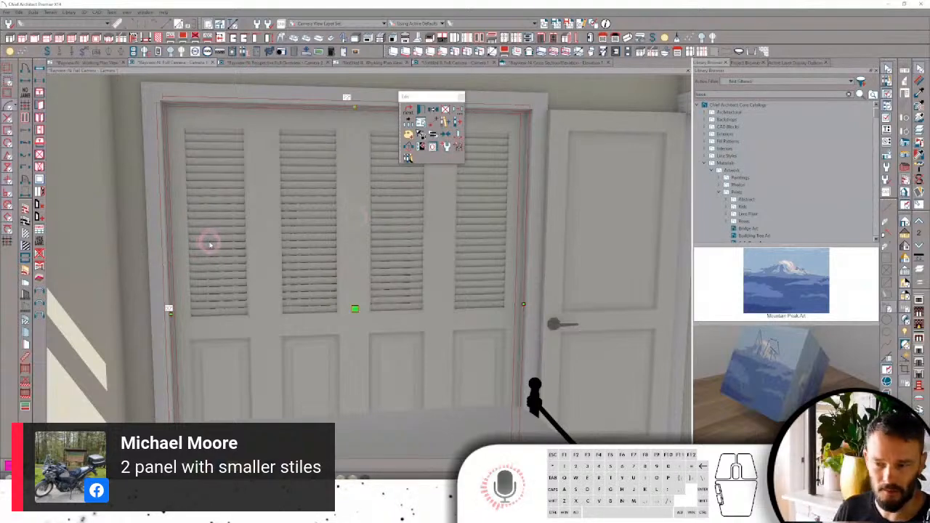
# Open the bedroom's molding settings in its room specification and set the CA-28 base molding's width to 3/4".
pyautogui.press('Left')
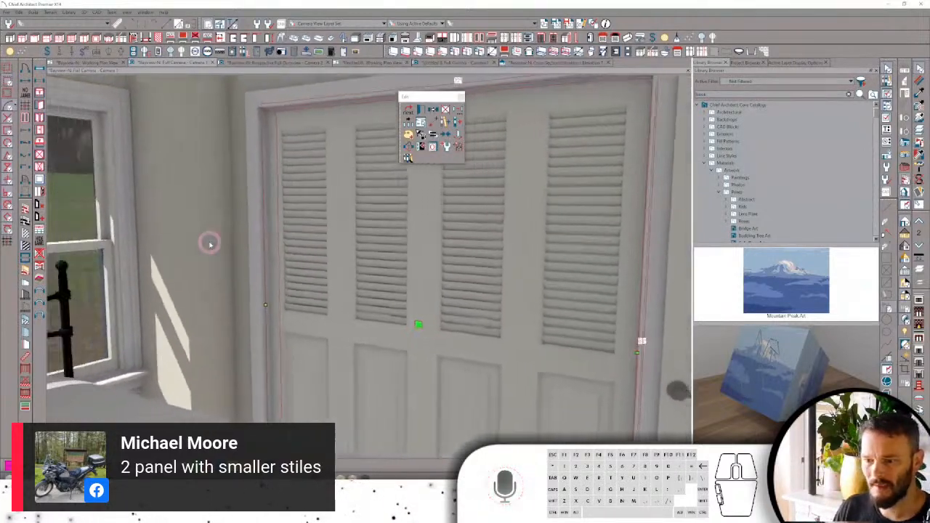
pyautogui.press('Left')
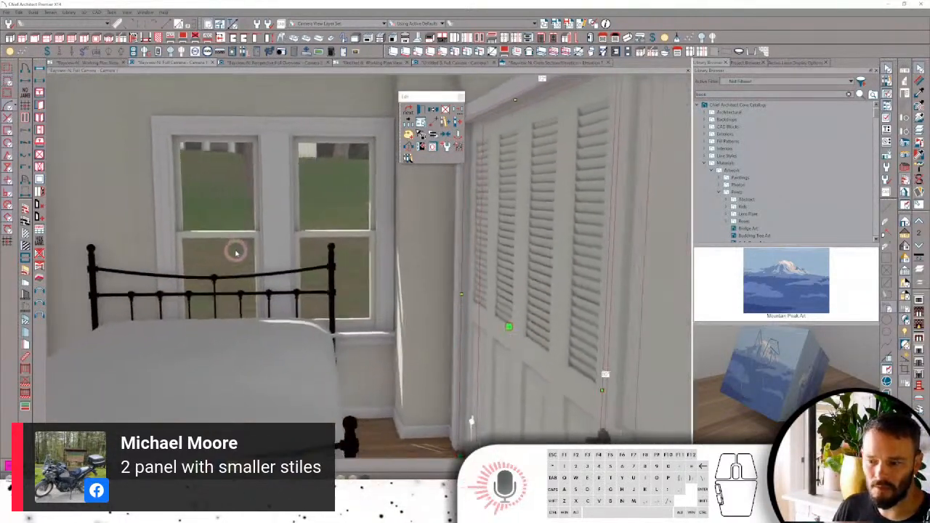
pyautogui.press('Left')
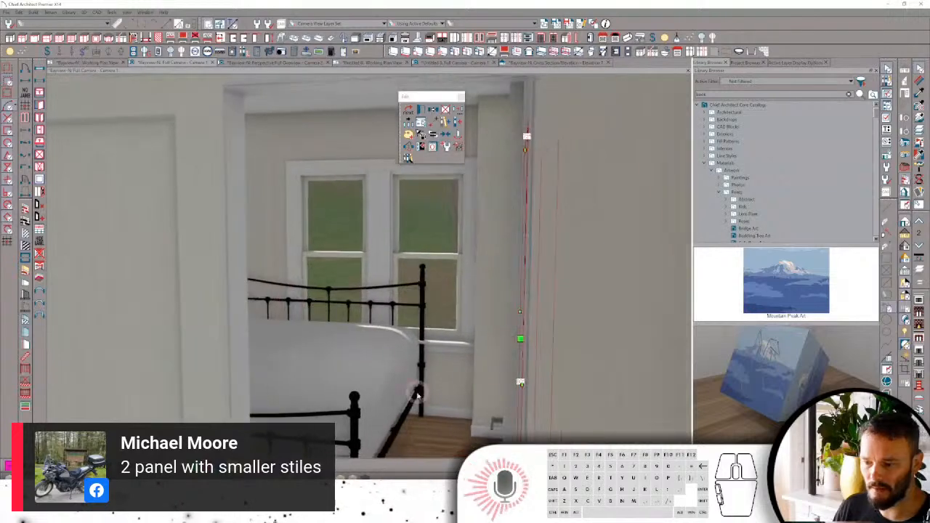
pyautogui.click(431, 418)
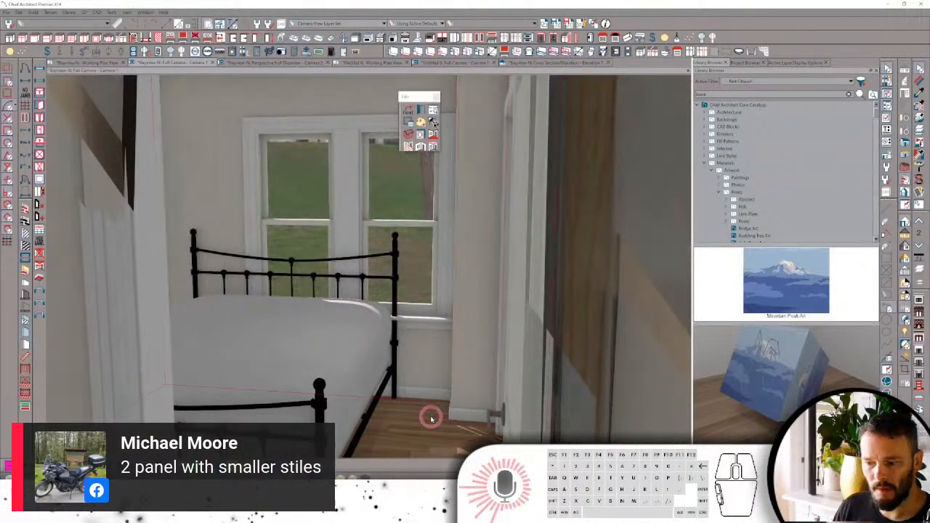
pyautogui.doubleClick(431, 419)
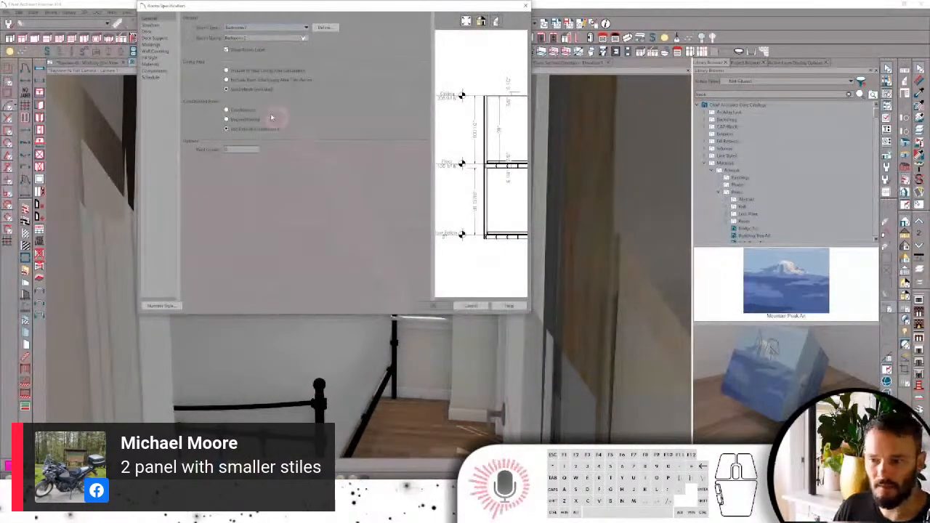
pyautogui.click(152, 44)
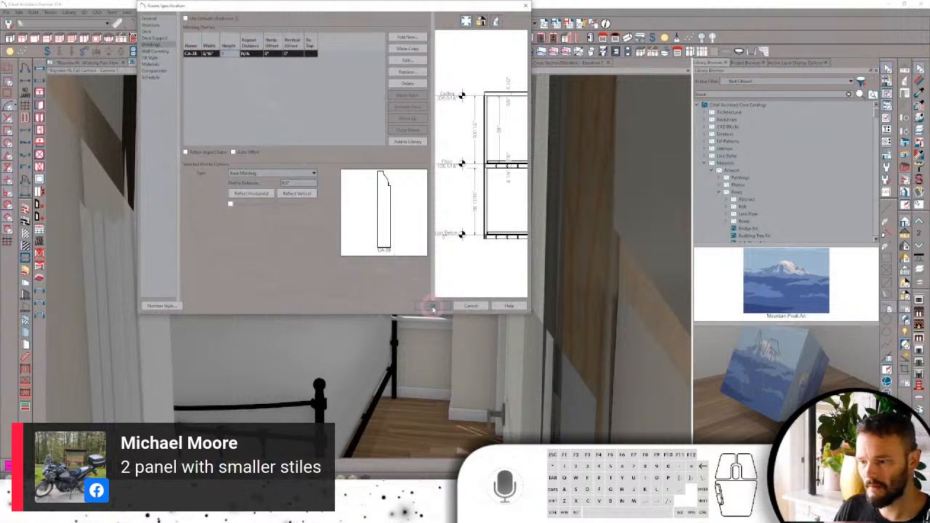
pyautogui.click(208, 53)
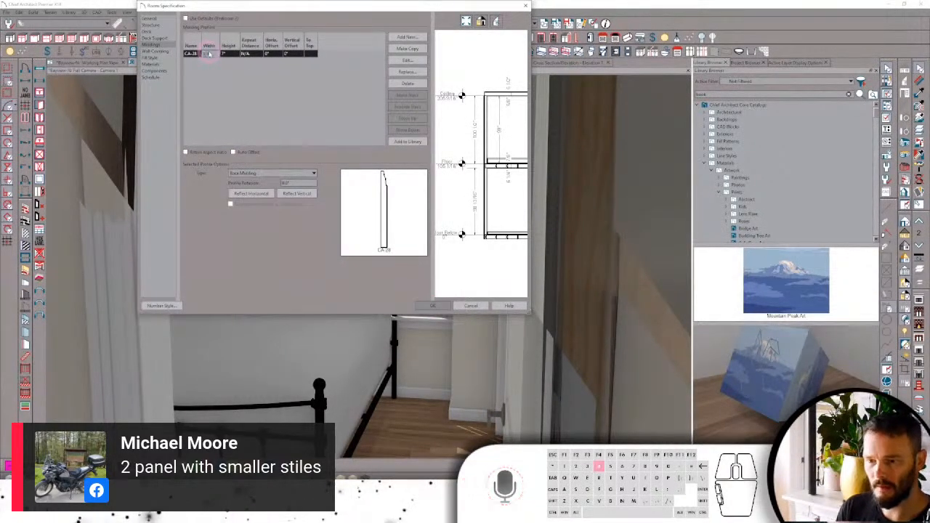
pyautogui.write('3/4')
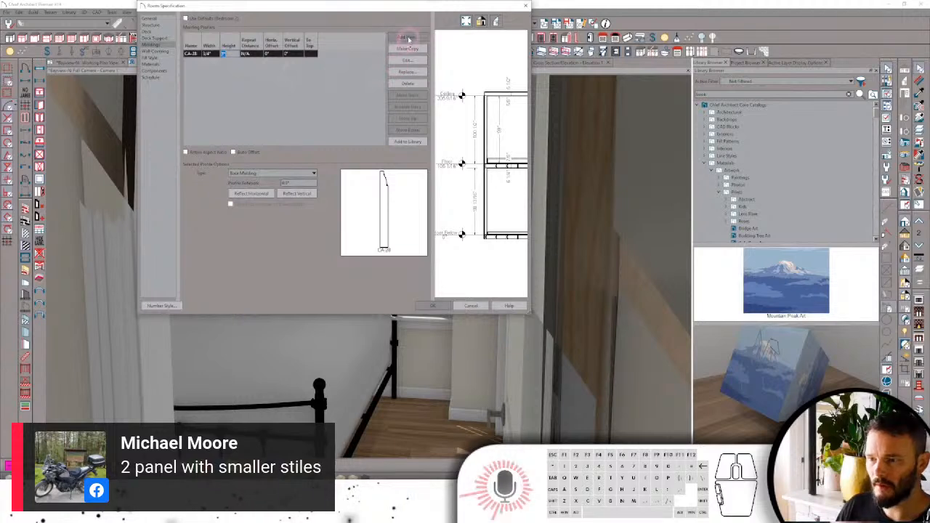
# Add the CA-66 profile from the base molding library to the bedroom and delete the CA-28 molding.
pyautogui.click(408, 36)
pyautogui.click(270, 63)
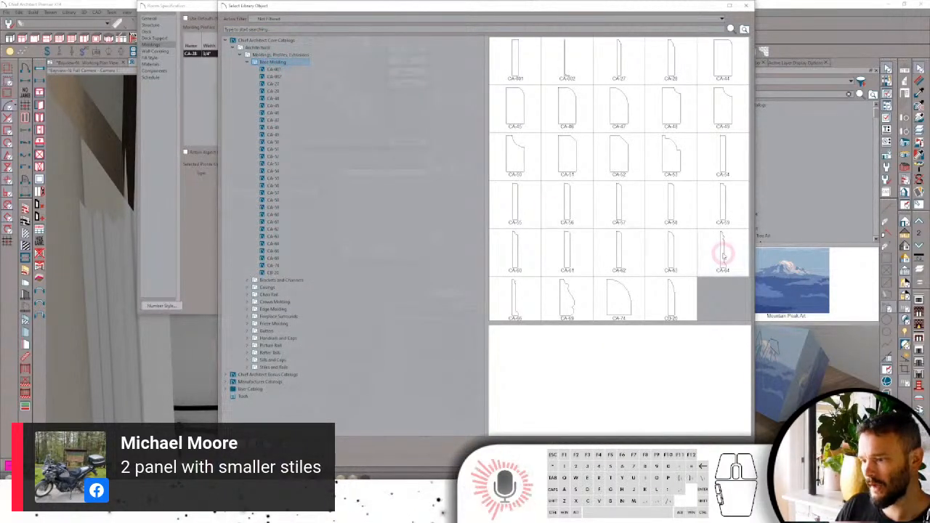
pyautogui.click(519, 291)
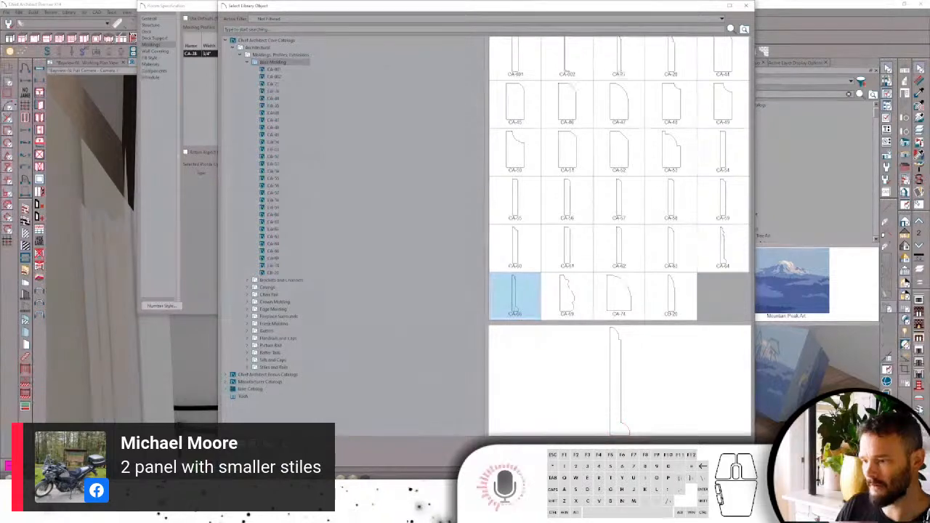
pyautogui.click(656, 455)
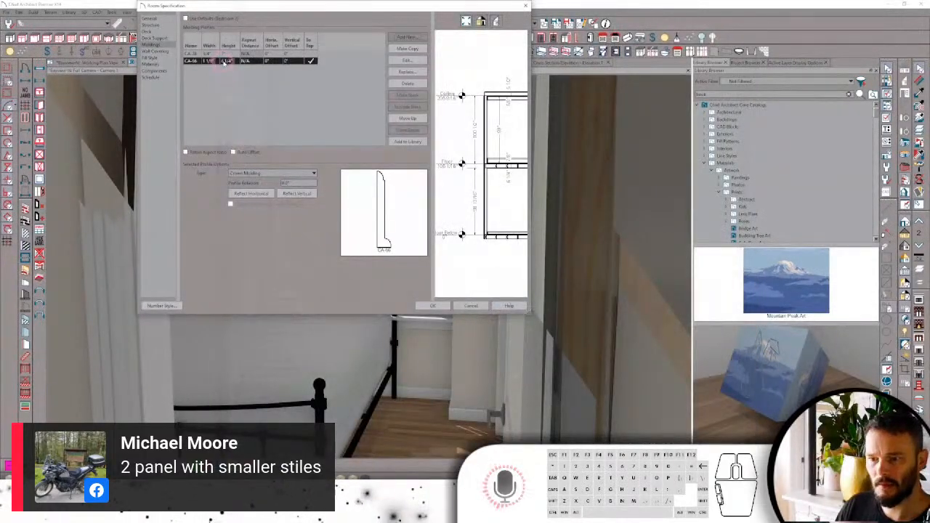
pyautogui.click(225, 54)
pyautogui.click(408, 83)
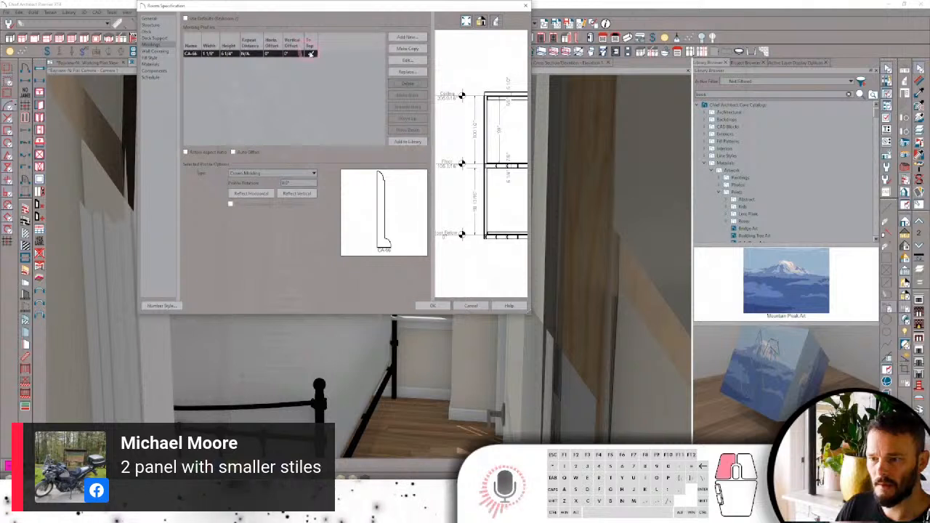
# Set the CA-66 profile's type to Base Molding in the bedroom's room specification.
pyautogui.click(295, 103)
pyautogui.click(272, 173)
pyautogui.click(273, 174)
pyautogui.click(273, 174)
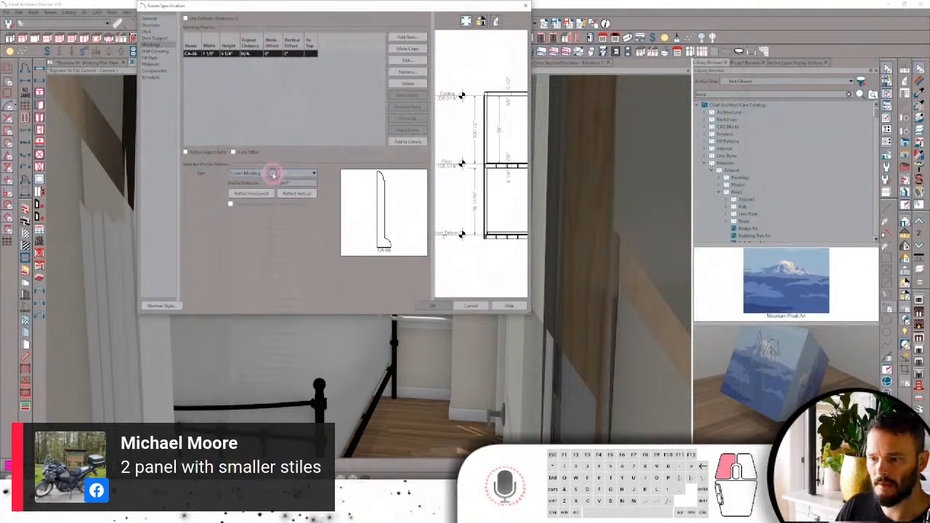
pyautogui.click(261, 188)
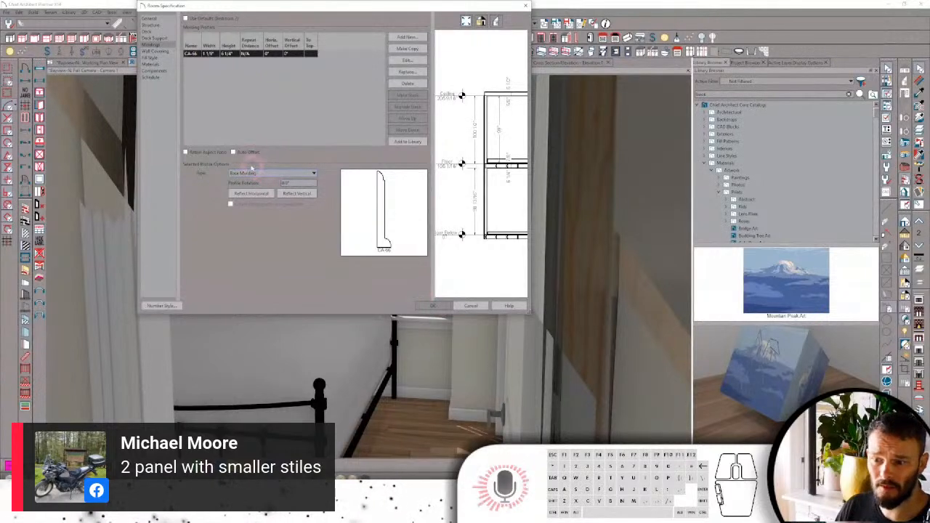
# Add the PR-03 profile from the picture rail library to the bedroom's moldings.
pyautogui.click(407, 37)
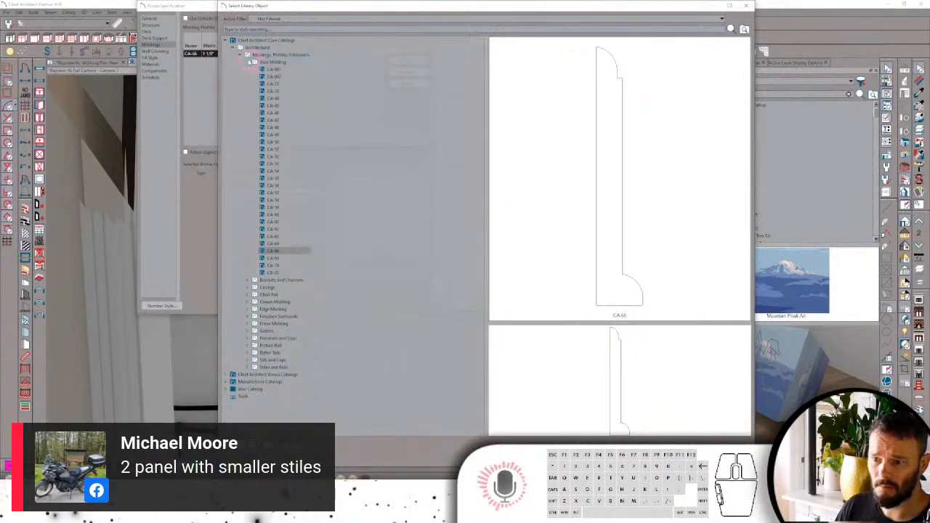
pyautogui.click(250, 62)
pyautogui.click(272, 136)
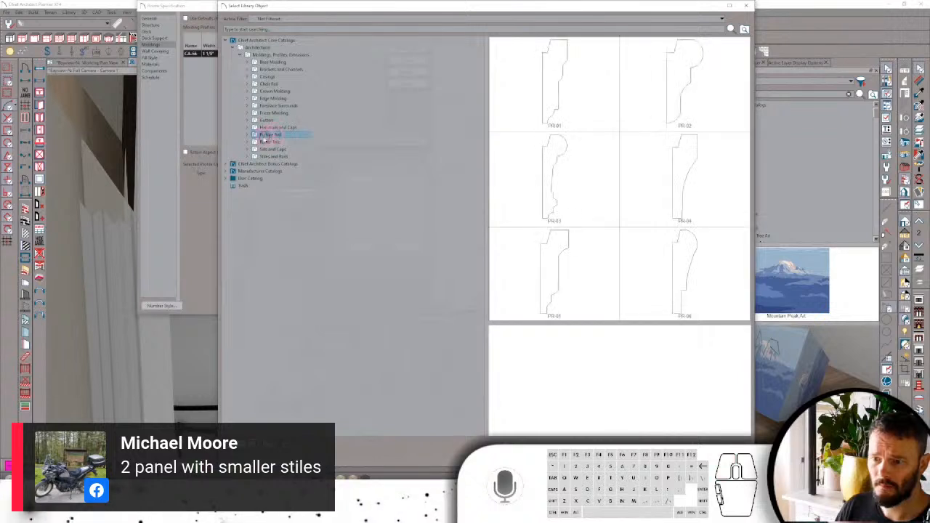
pyautogui.click(677, 75)
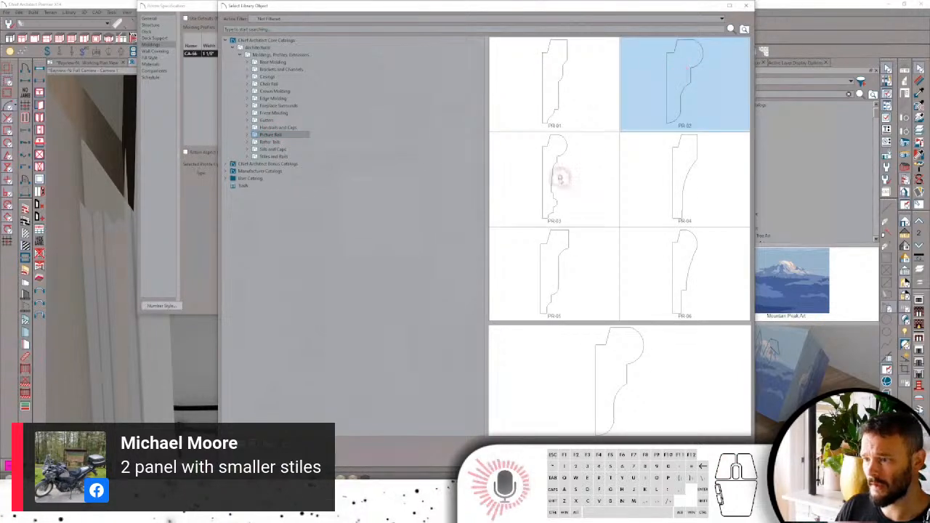
pyautogui.click(556, 183)
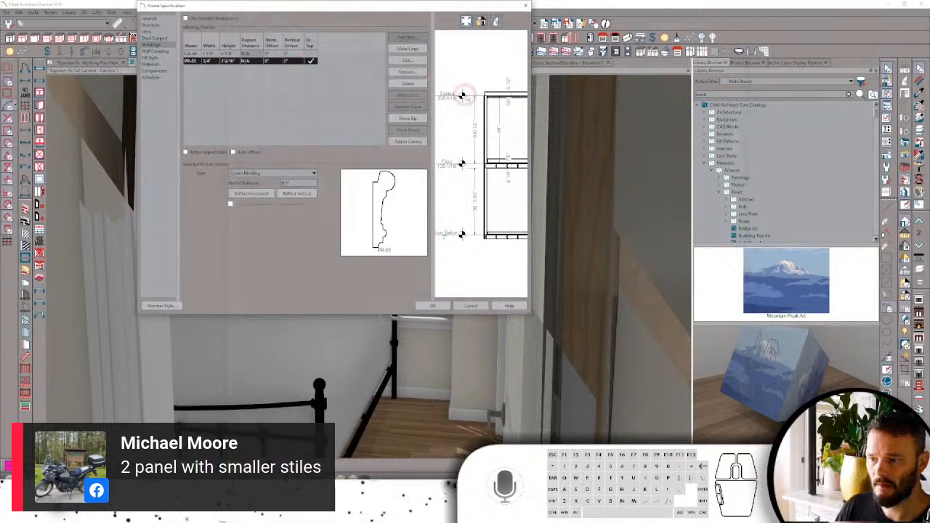
# Make the PR-03 profile a Chair Rail with a vertical offset of 80" and apply the room's molding changes.
pyautogui.scroll(3, 462, 95)
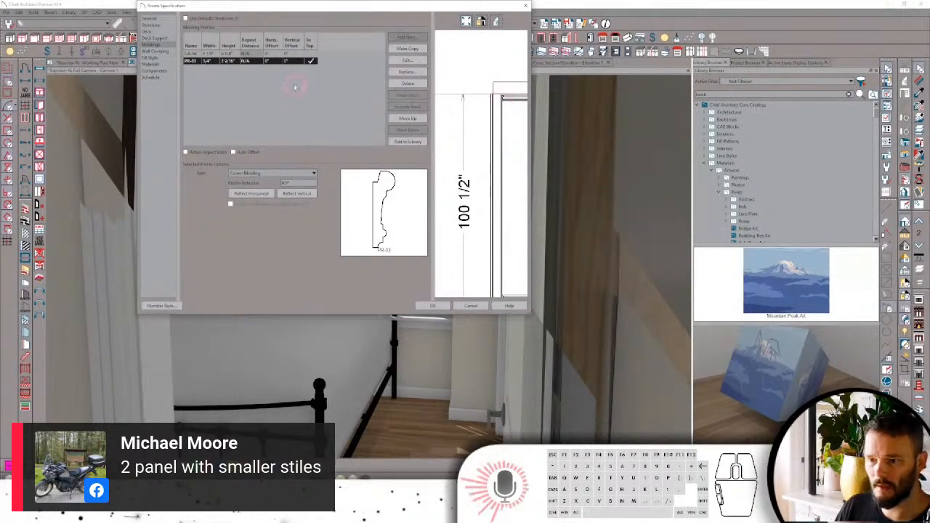
pyautogui.click(322, 178)
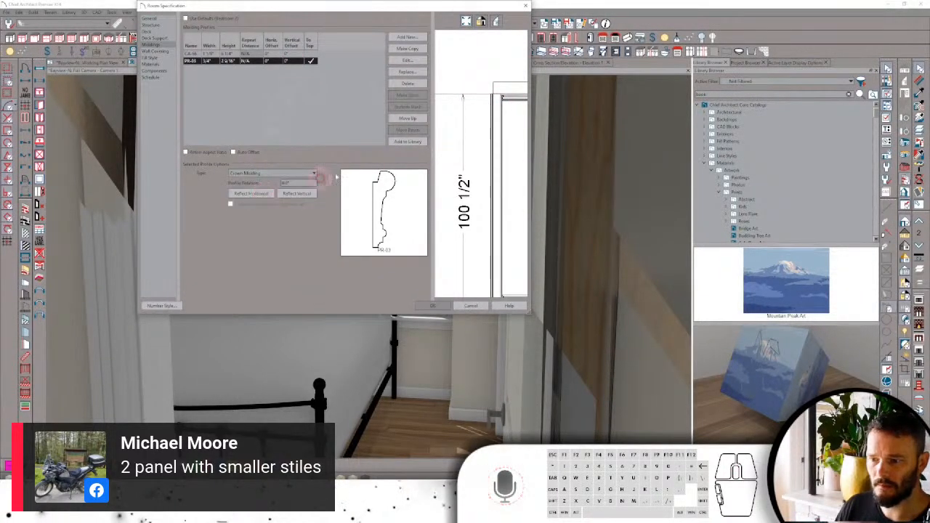
pyautogui.click(480, 121)
pyautogui.click(291, 62)
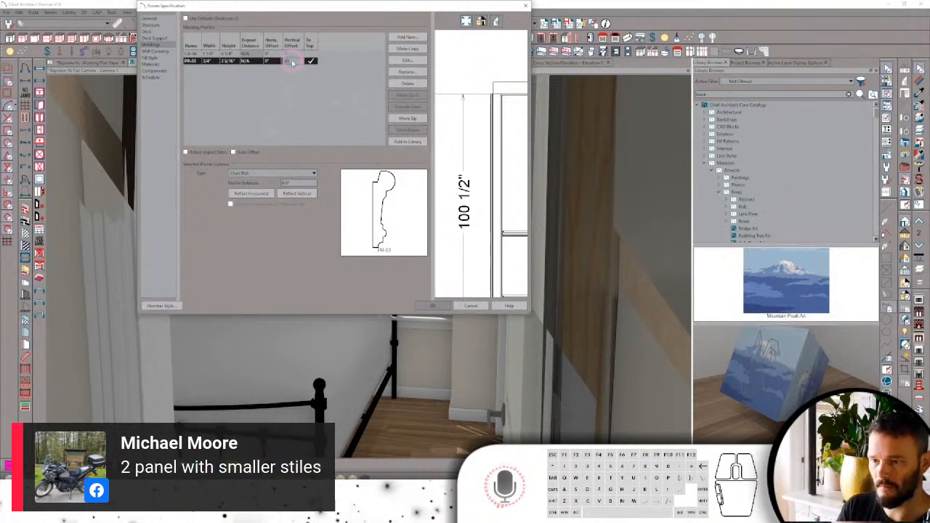
pyautogui.write('80')
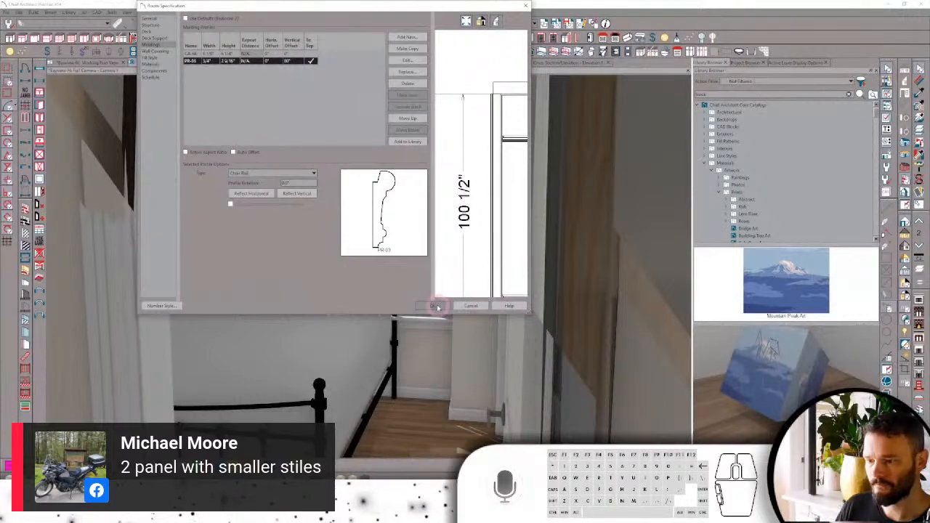
pyautogui.click(435, 306)
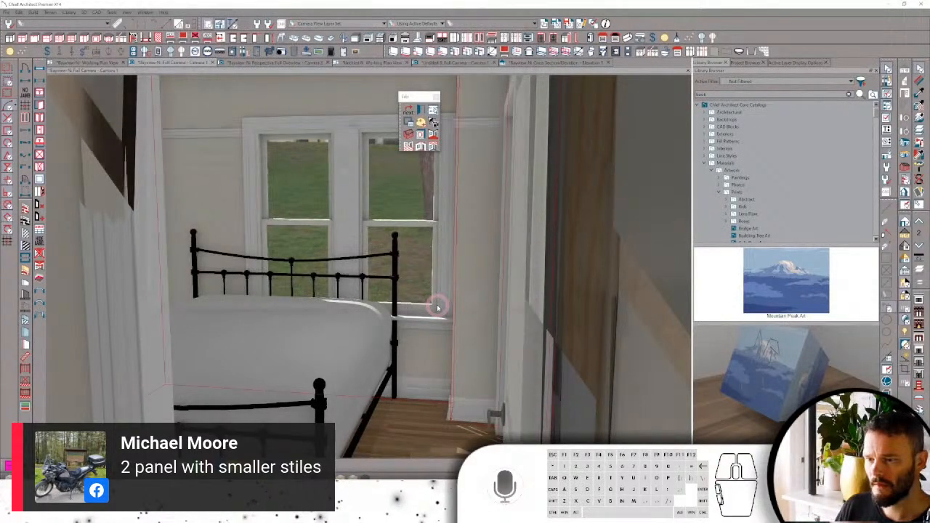
# Try to apply the Wall Covering style palette to the bedroom.
pyautogui.scroll(3, 450, 311)
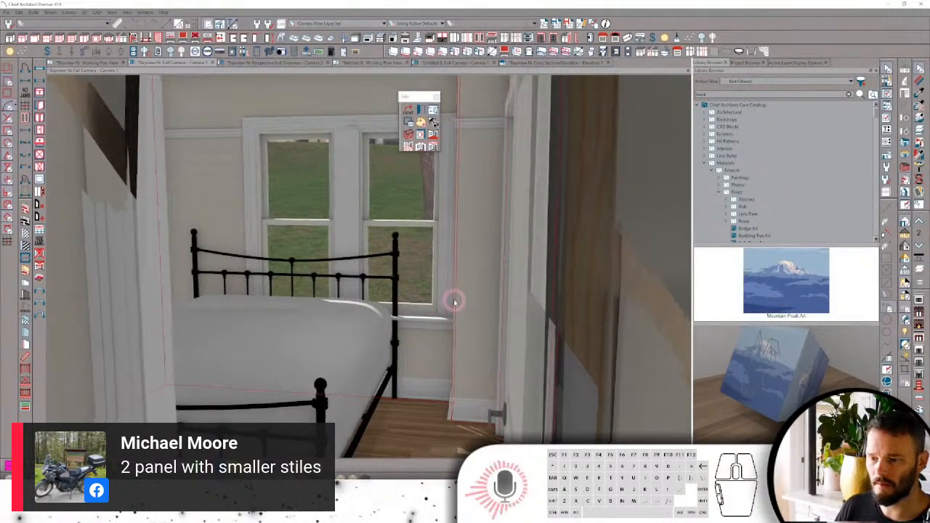
pyautogui.moveTo(391, 230); pyautogui.dragTo(262, 224)
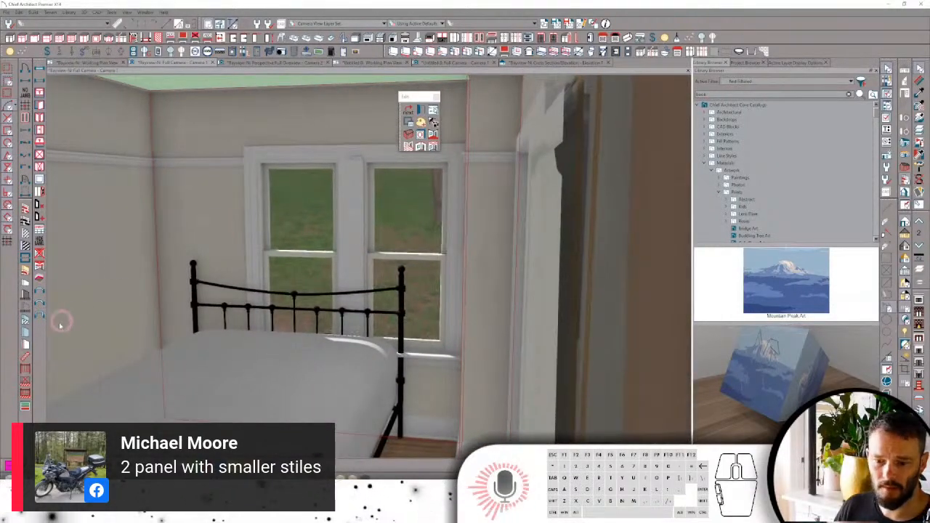
pyautogui.click(39, 277)
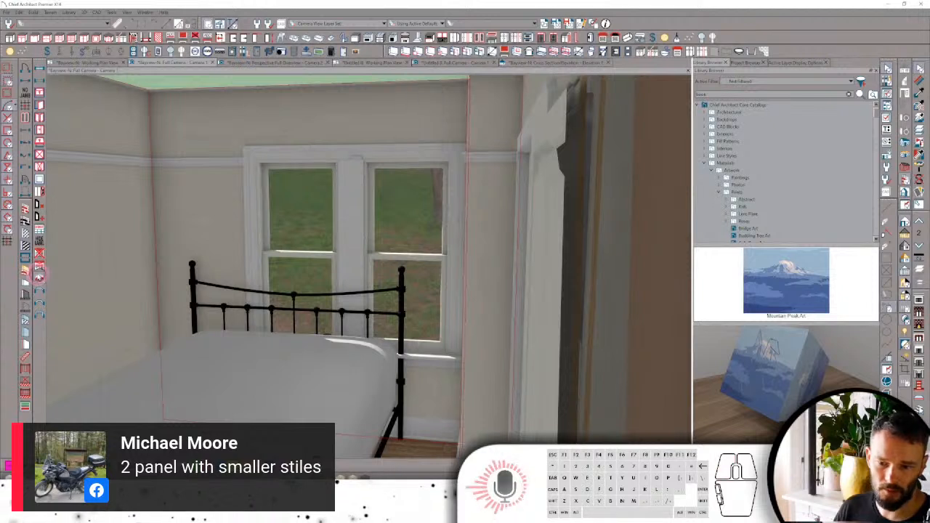
pyautogui.click(446, 450)
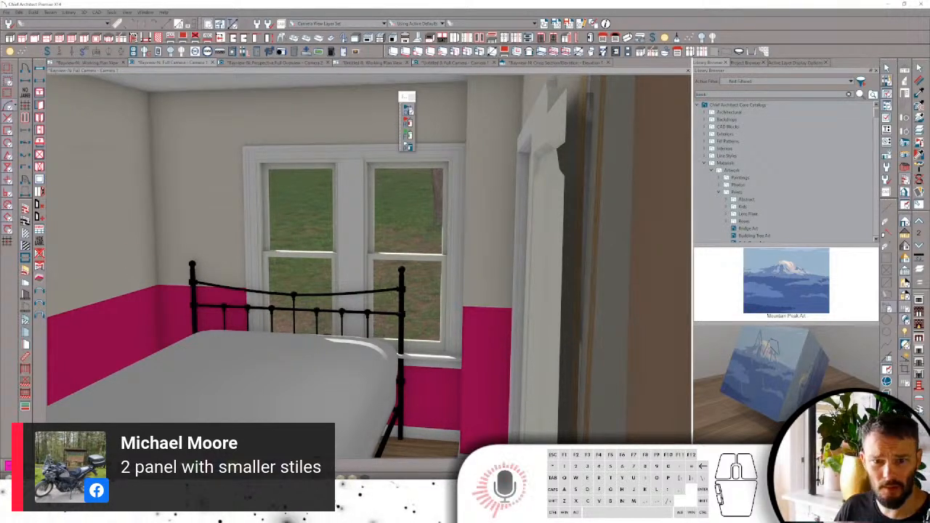
pyautogui.press('Escape')
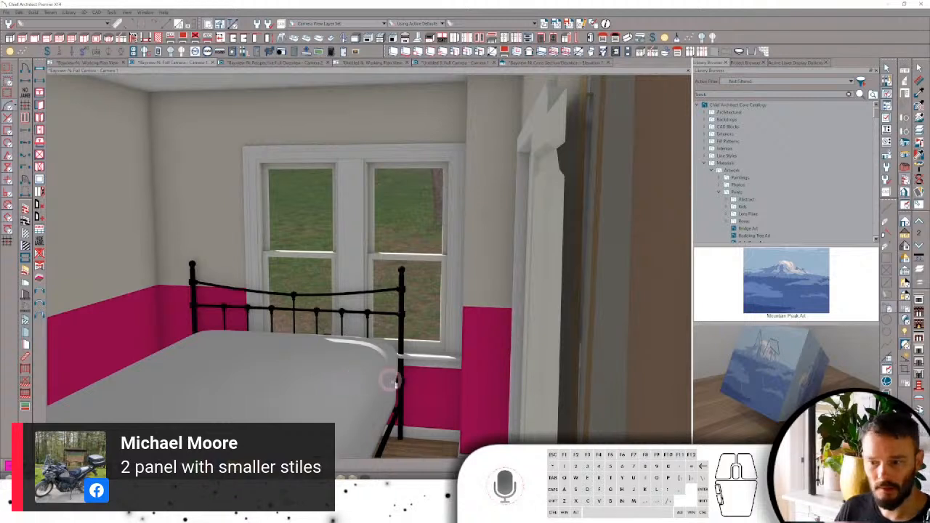
pyautogui.click(173, 324)
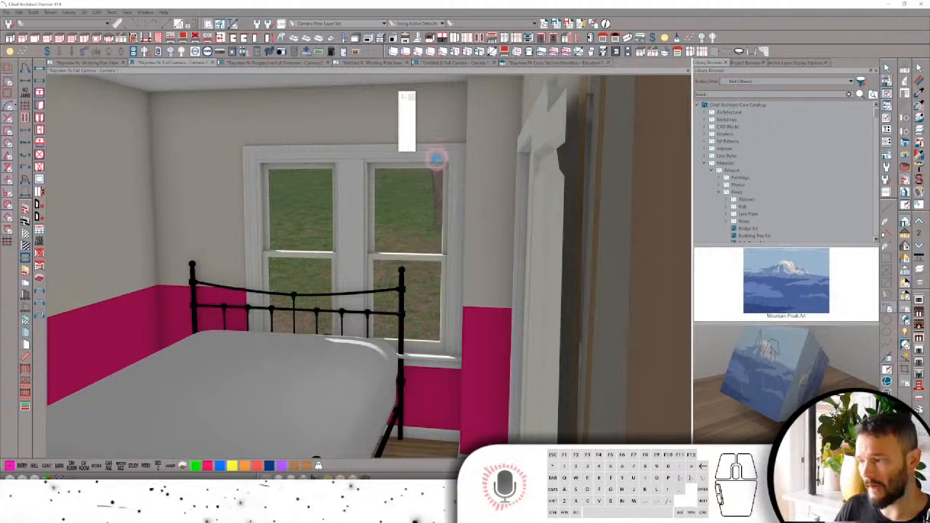
pyautogui.click(195, 284)
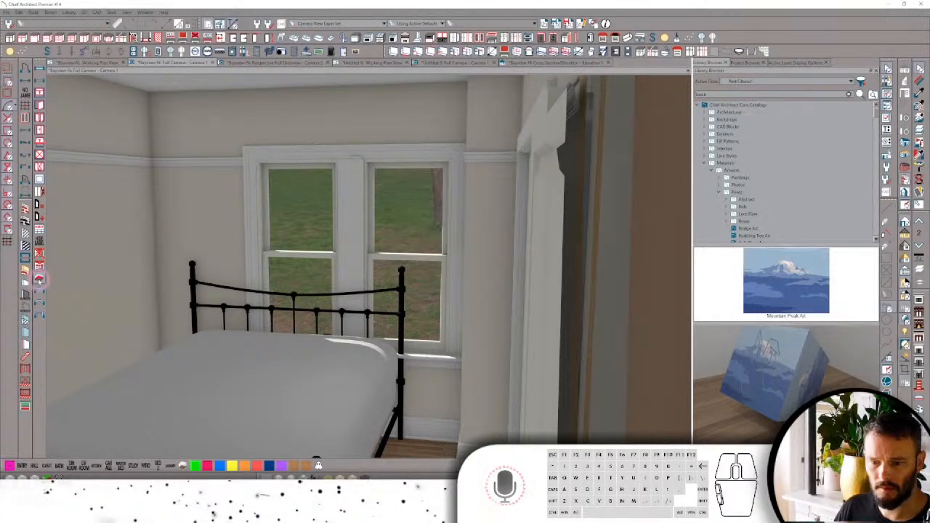
# Search the library for "wall covering" and open the specification of the Wall Covering style palette.
pyautogui.click(656, 88)
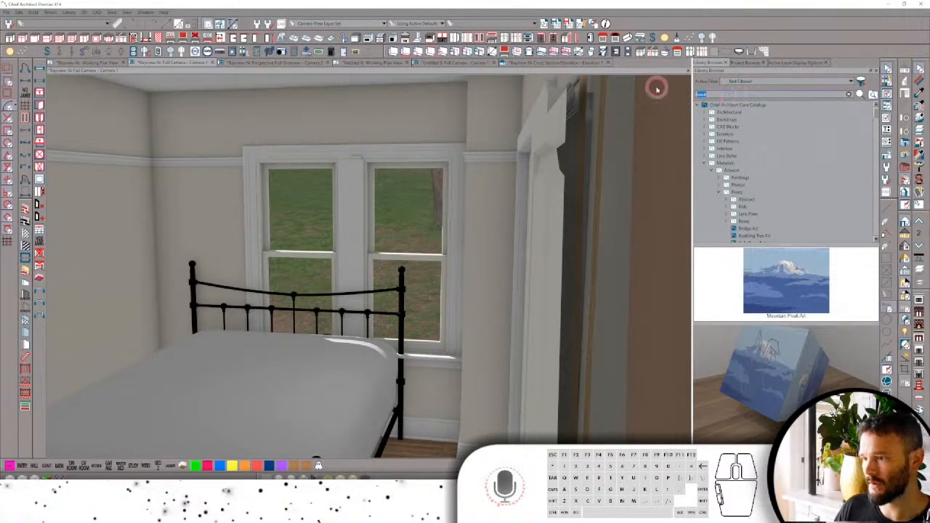
pyautogui.press('space')
pyautogui.write('wallcovering')
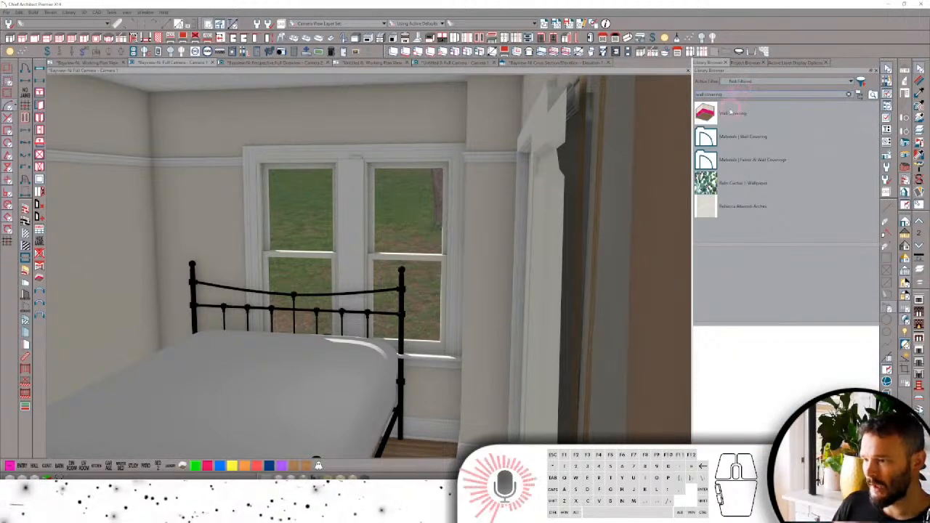
pyautogui.click(730, 110)
pyautogui.click(769, 123)
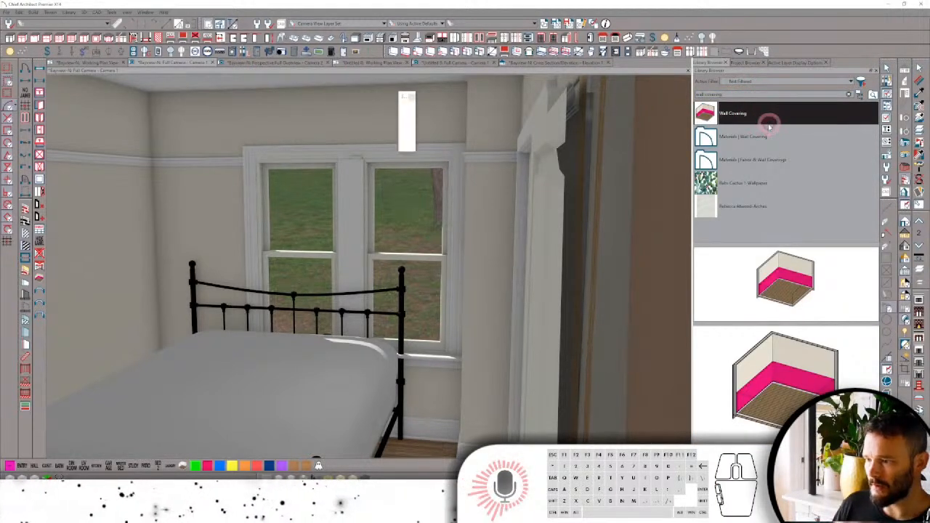
pyautogui.click(768, 129)
pyautogui.rightClick(792, 252)
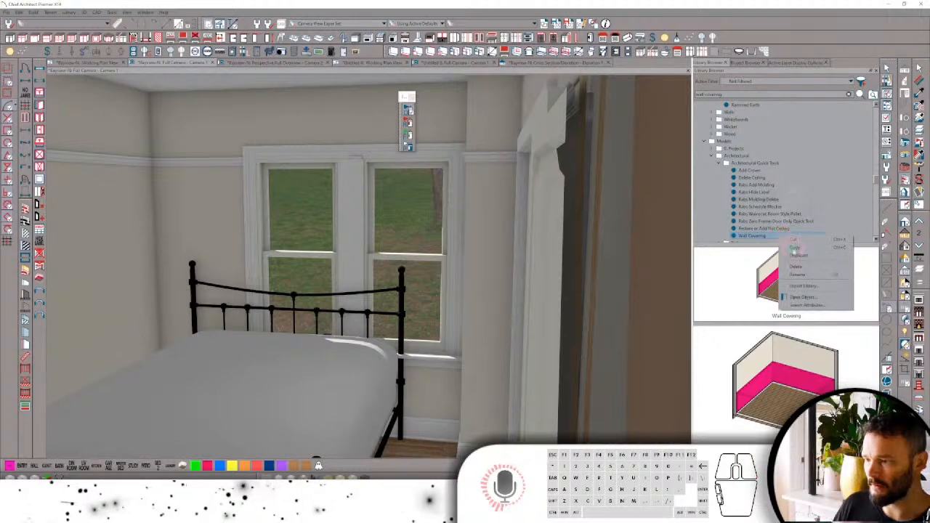
pyautogui.click(796, 291)
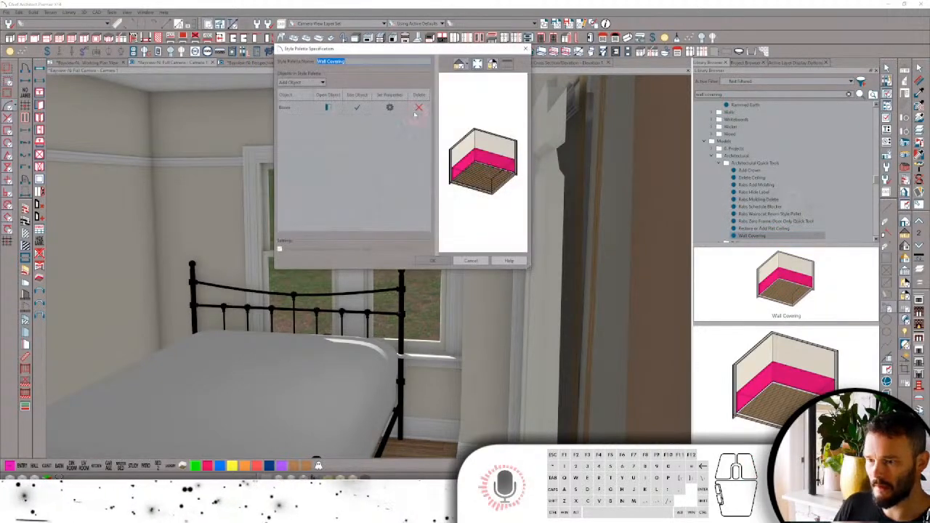
# Limit the palette's applied room properties to Wall Coverings and apply the palette to the bedroom.
pyautogui.click(391, 107)
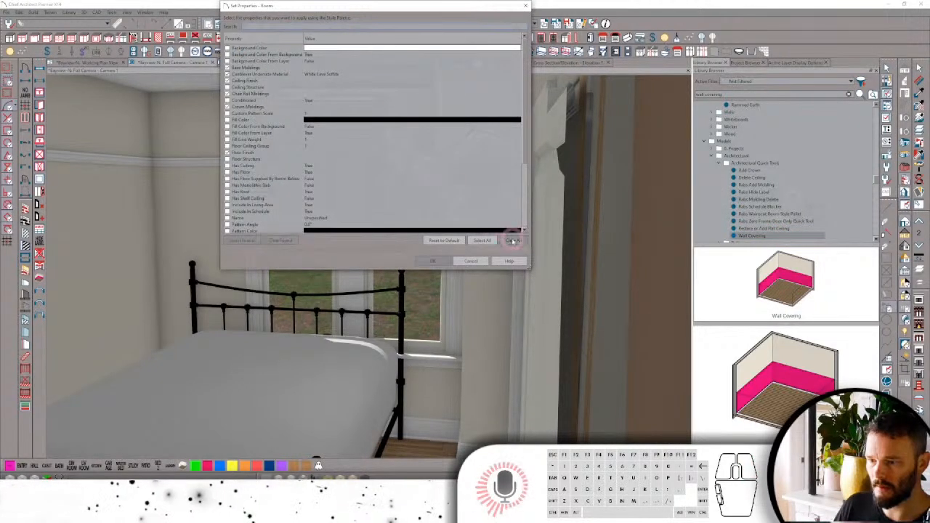
pyautogui.click(513, 240)
pyautogui.click(290, 28)
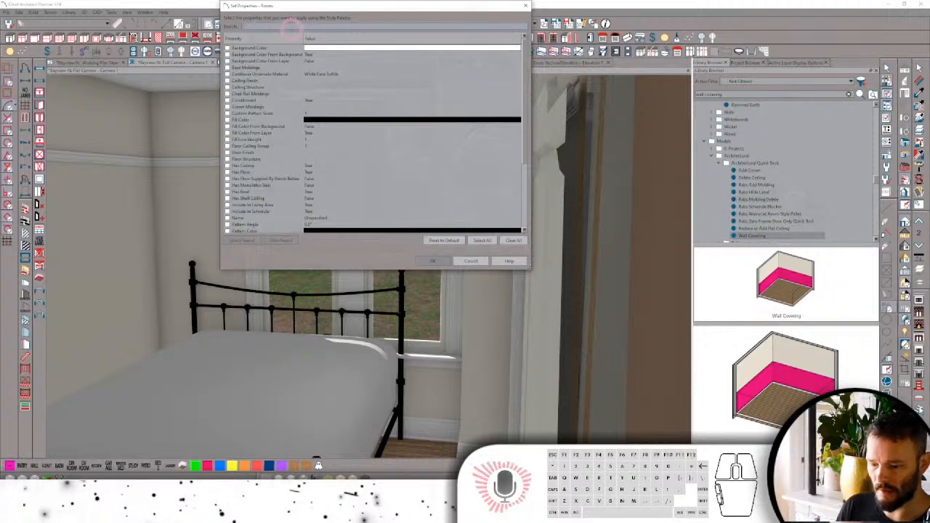
pyautogui.write('wall')
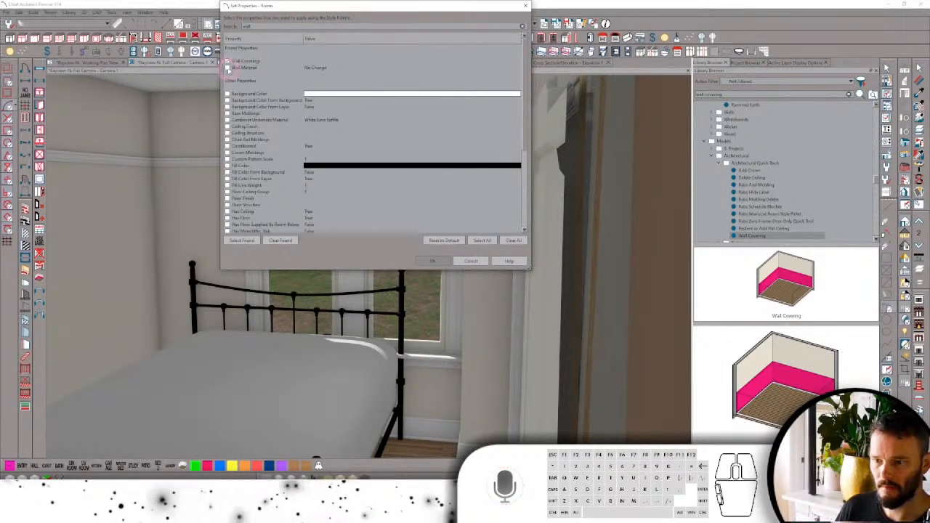
pyautogui.click(433, 261)
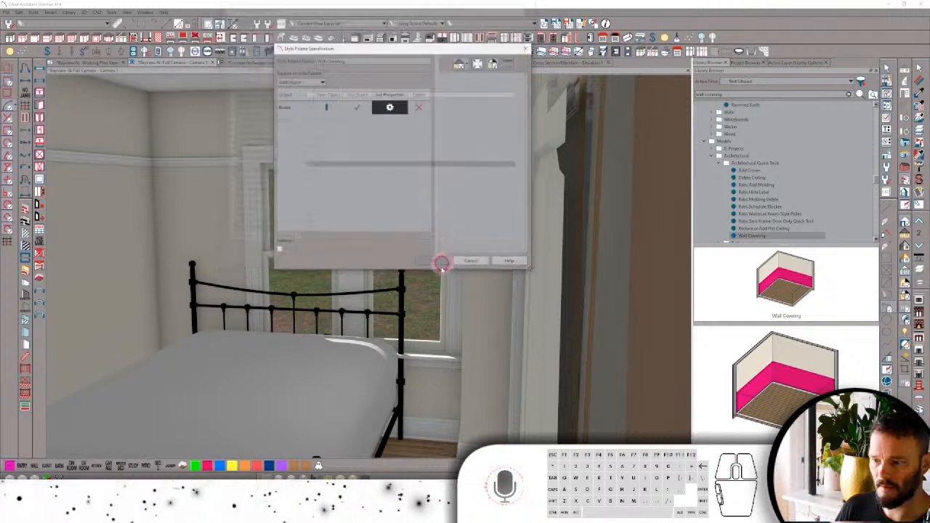
pyautogui.click(437, 261)
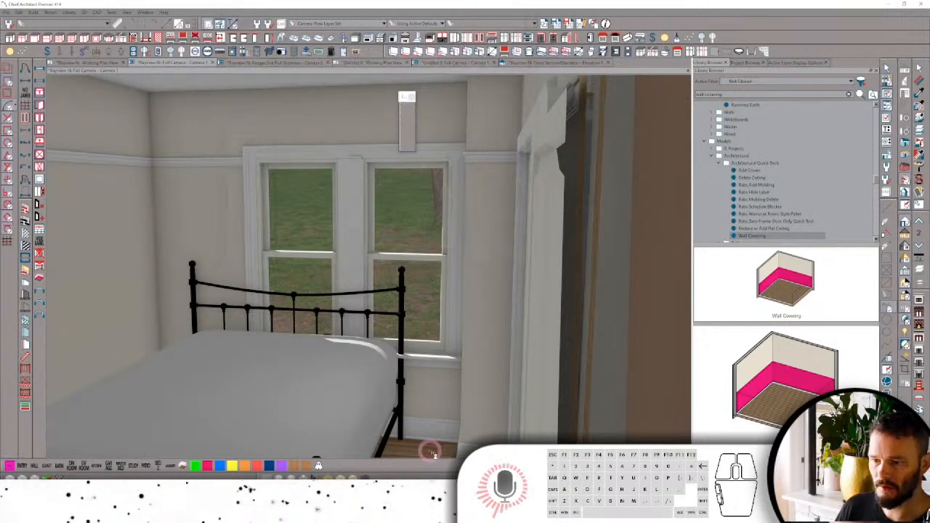
pyautogui.click(431, 452)
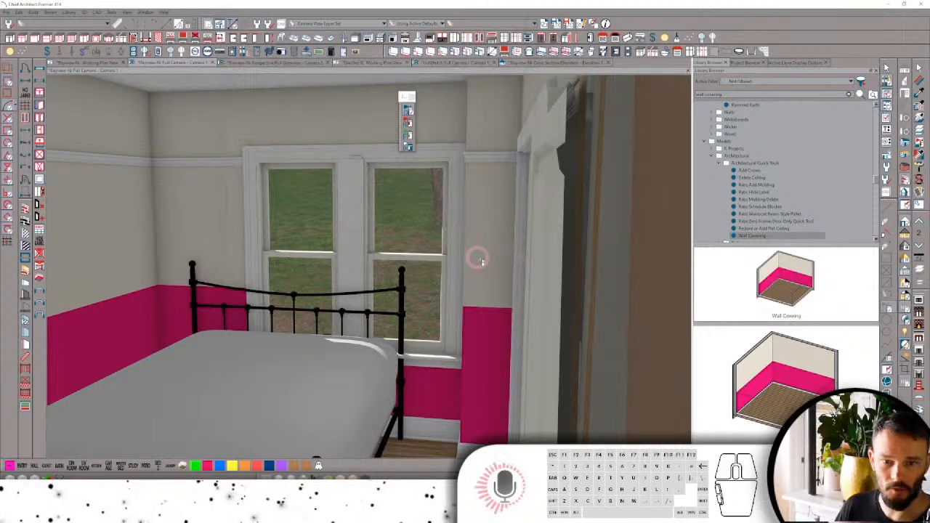
pyautogui.press('space')
pyautogui.moveTo(494, 324); pyautogui.dragTo(471, 373, button='middle')
pyautogui.click(426, 409)
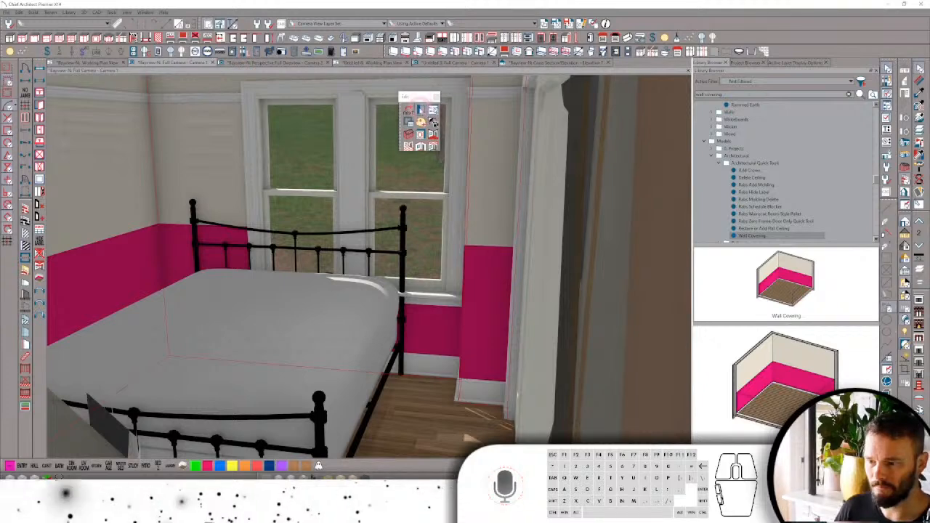
pyautogui.doubleClick(442, 398)
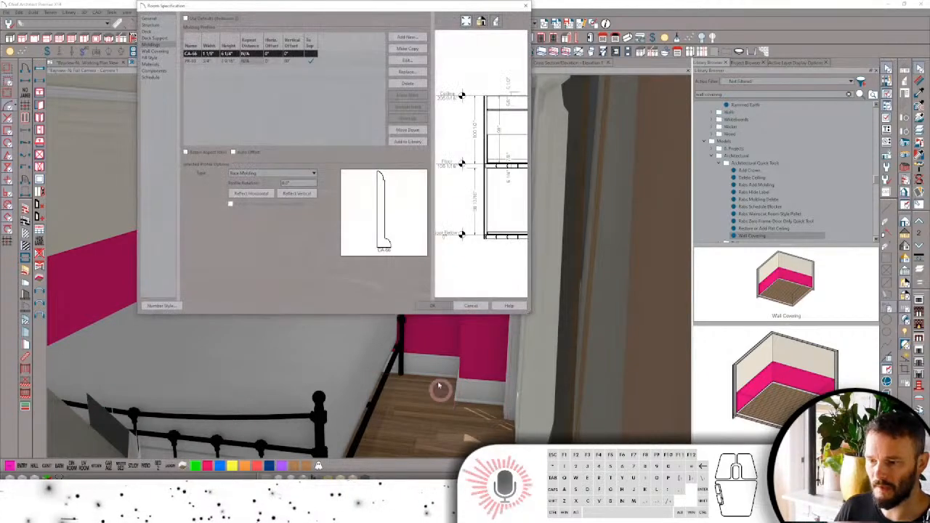
pyautogui.click(458, 307)
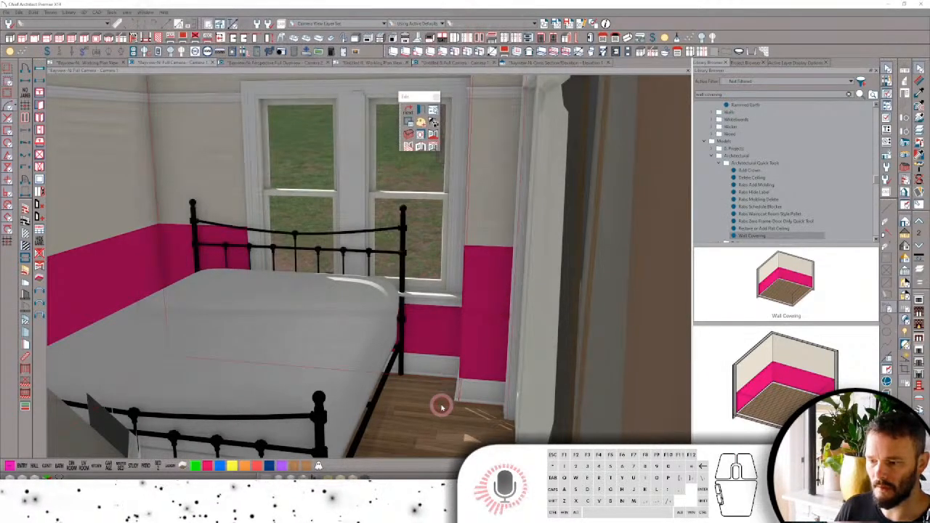
# Change the ceiling offset and height of the bedroom's neon pink wall covering so it reaches up to the picture rail.
pyautogui.hotkey('ctrl', 'e')
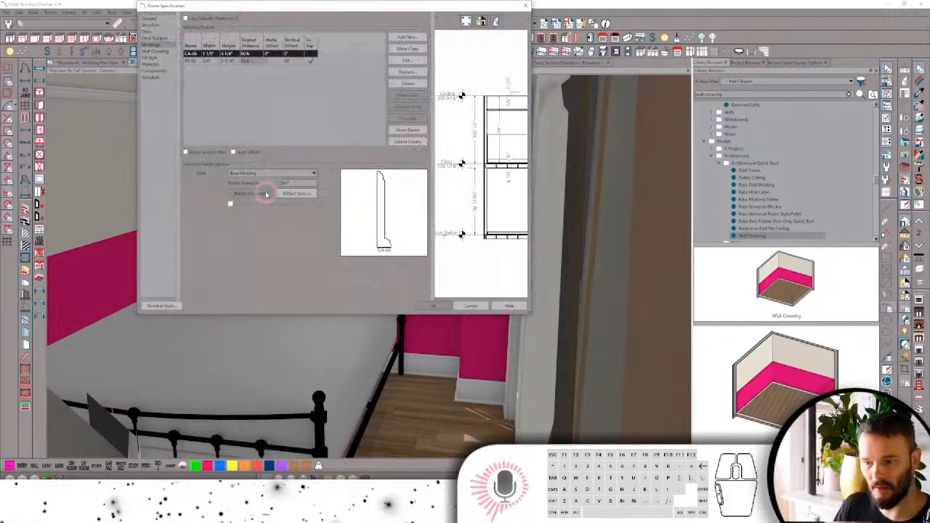
pyautogui.click(157, 52)
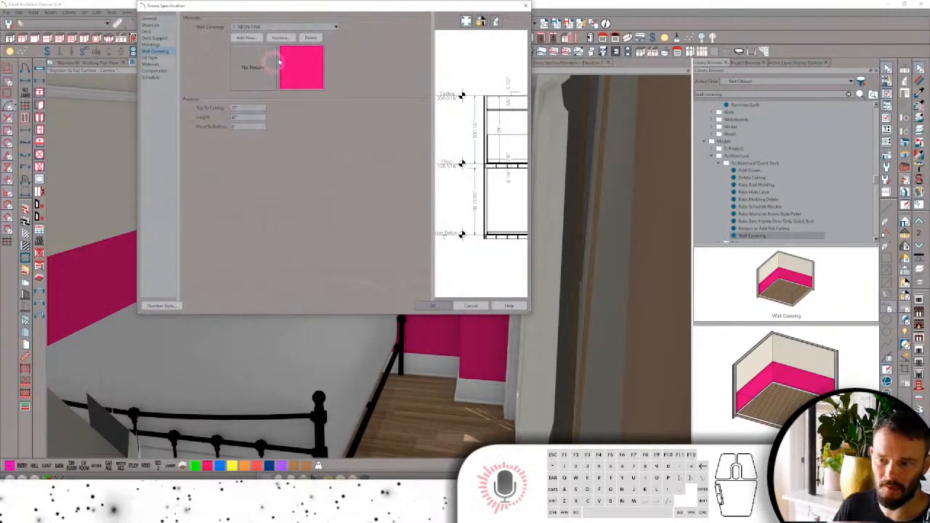
pyautogui.moveTo(257, 107); pyautogui.dragTo(160, 106)
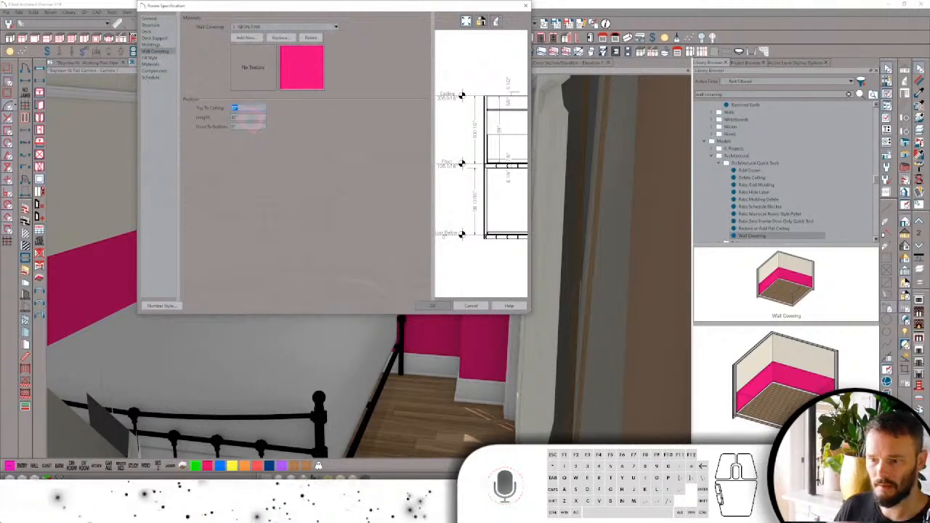
pyautogui.moveTo(247, 117); pyautogui.dragTo(193, 115)
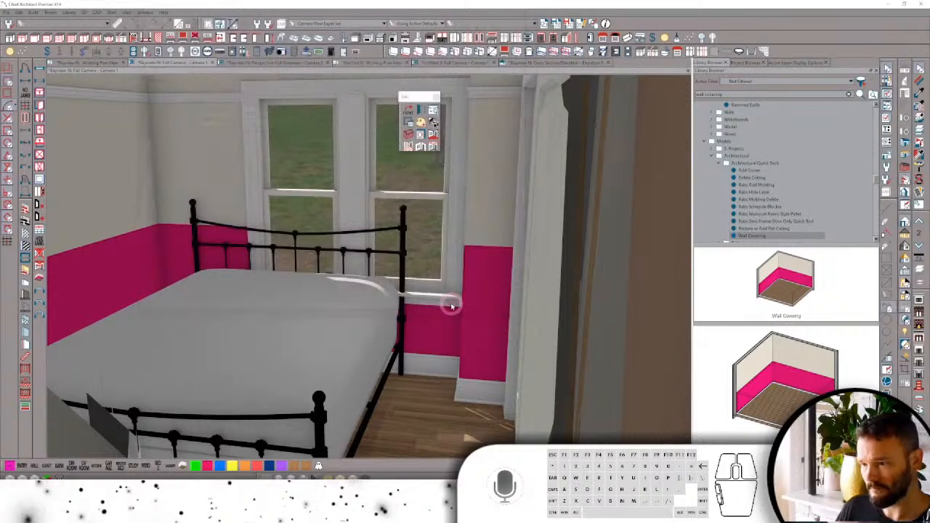
pyautogui.moveTo(451, 307); pyautogui.dragTo(422, 222, button='middle')
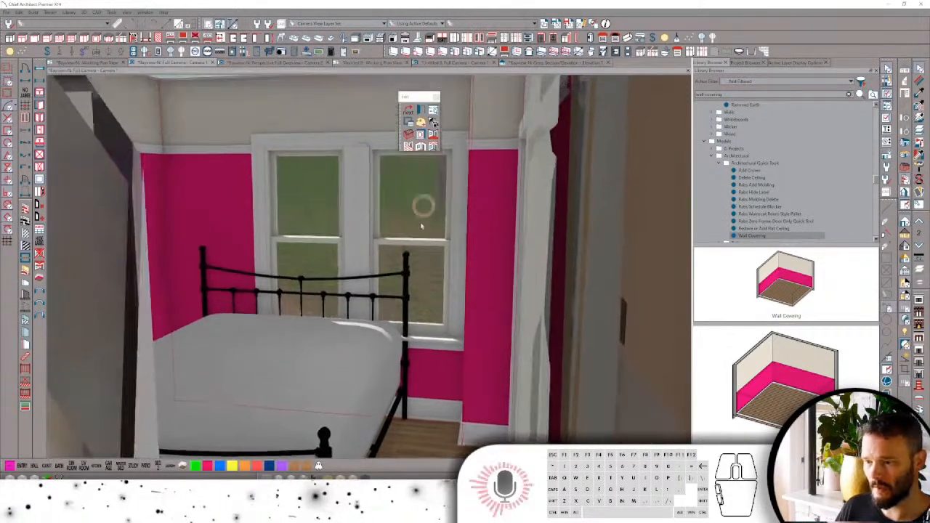
pyautogui.moveTo(525, 273); pyautogui.dragTo(348, 131, button='middle')
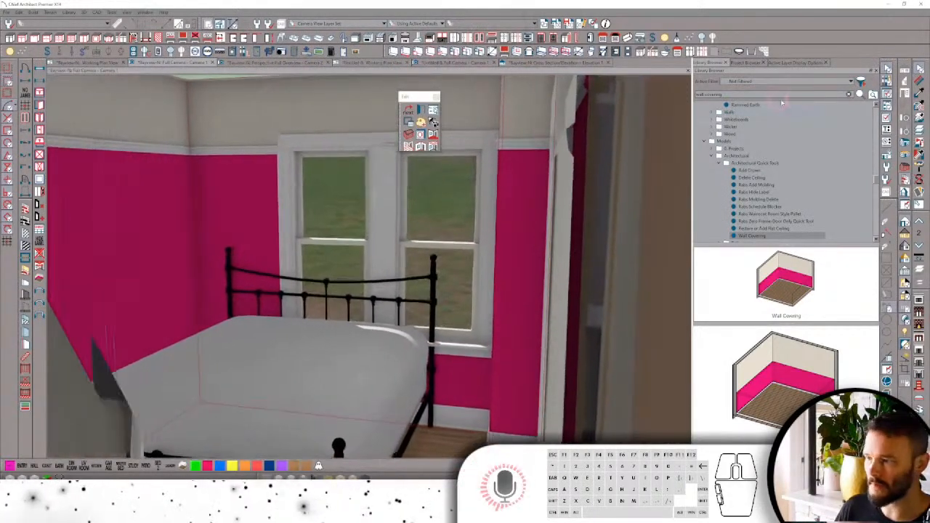
# Choose a material color for the drywall above the picture rail and accept the material definition.
pyautogui.click(886, 68)
pyautogui.click(313, 104)
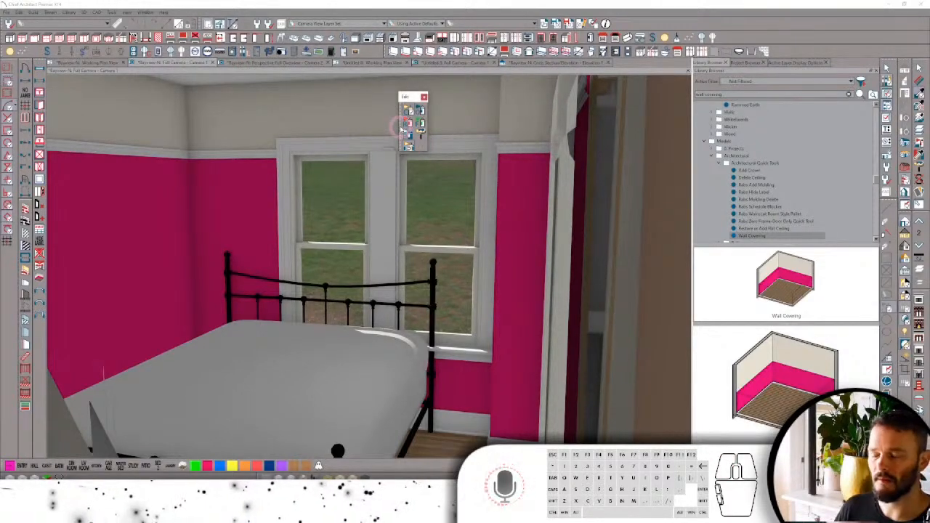
pyautogui.click(405, 125)
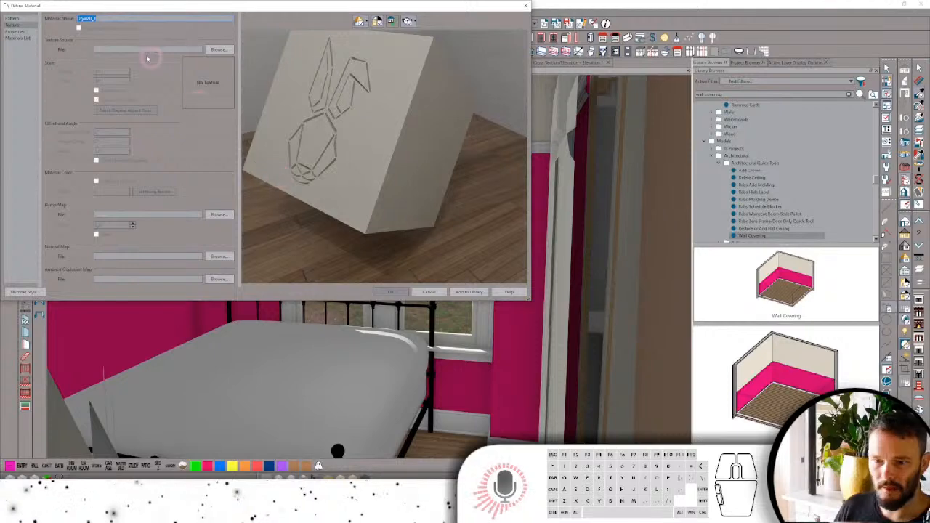
pyautogui.click(16, 18)
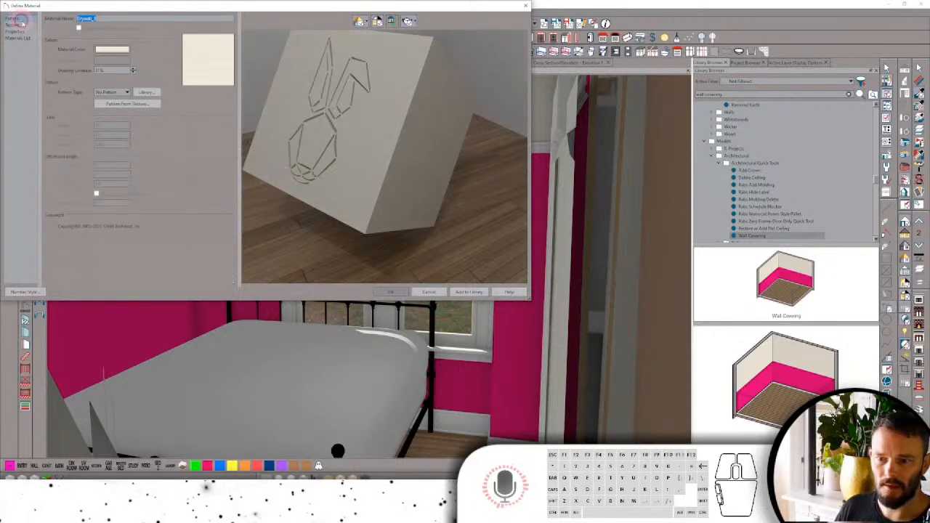
pyautogui.click(109, 49)
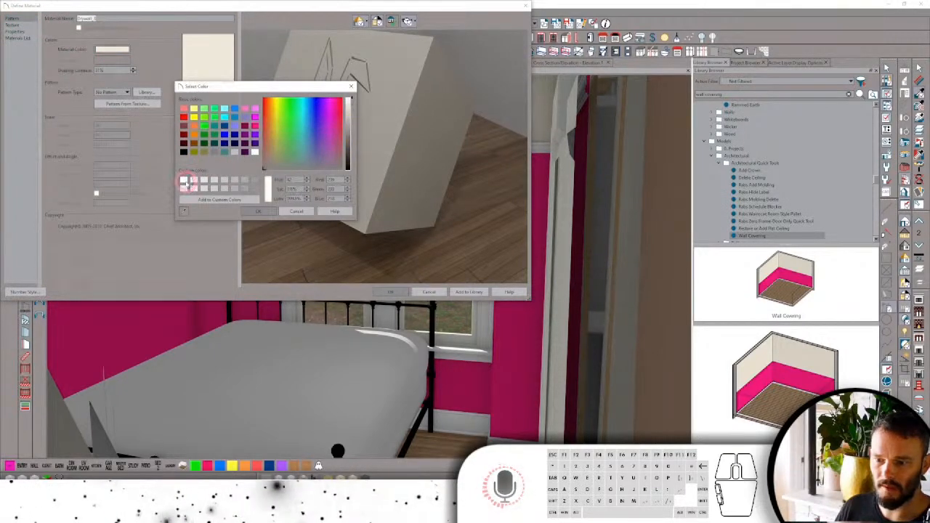
pyautogui.click(258, 211)
pyautogui.click(394, 291)
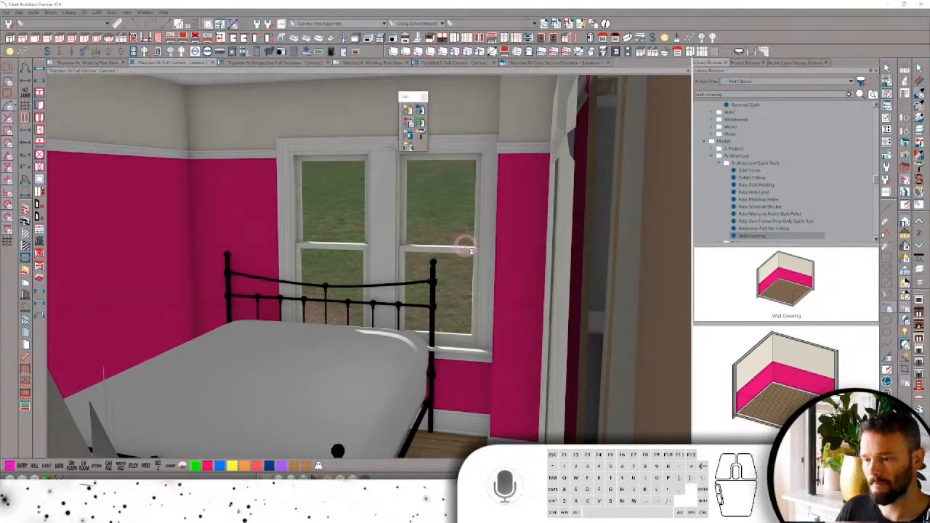
# Replace the pink finish below the picture rail with the white window trim material.
pyautogui.click(466, 247)
pyautogui.press('space')
pyautogui.scroll(-8, 473, 260)
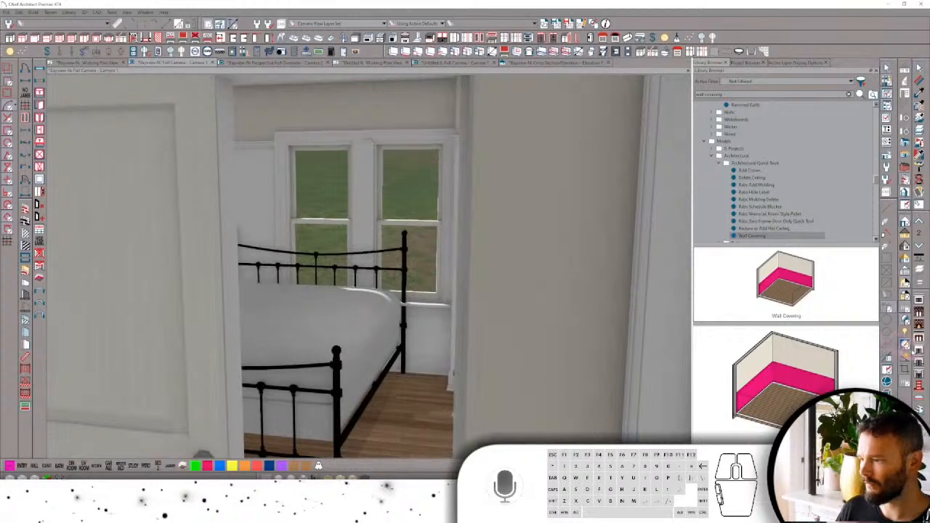
# Search the library for "curtain" and place a Tied Curtain w/ Gather near the bedroom window, accepting the placement conflict.
pyautogui.click(731, 95)
pyautogui.moveTo(731, 96); pyautogui.dragTo(657, 95)
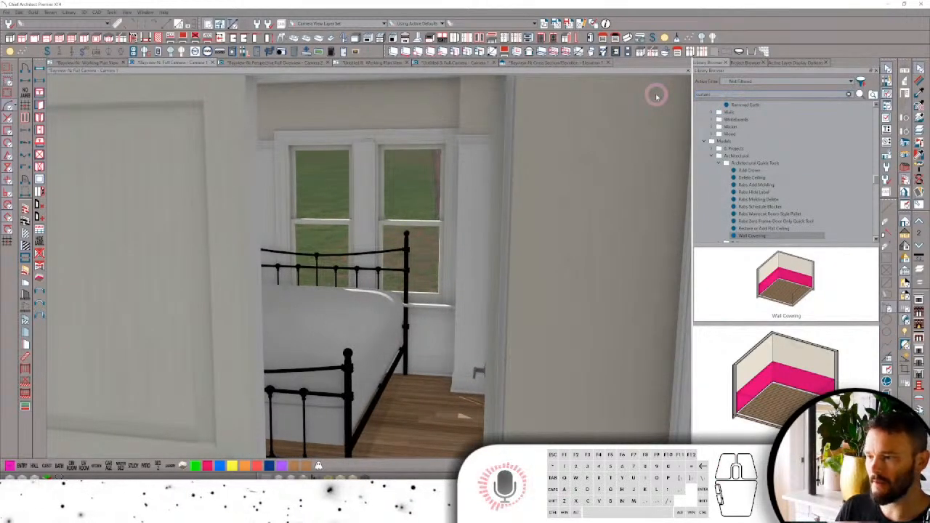
pyautogui.scroll(-3, 709, 143)
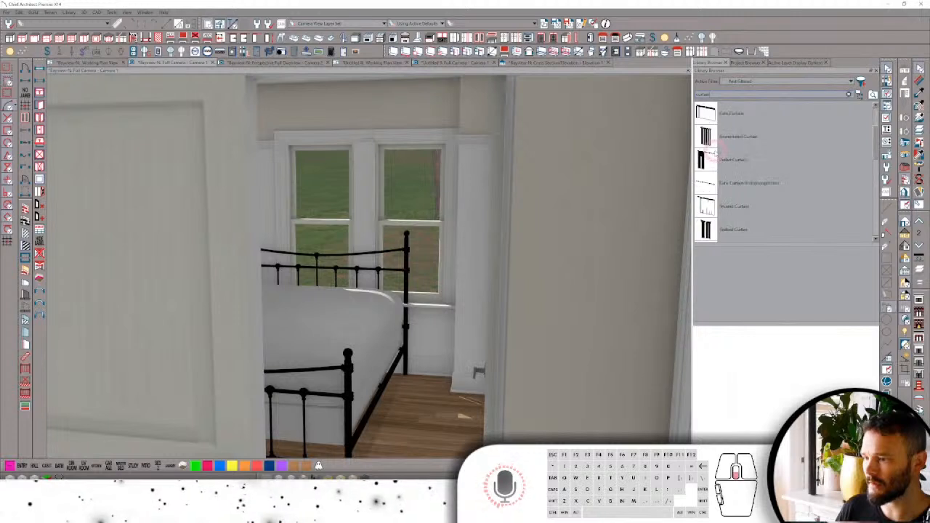
pyautogui.click(718, 161)
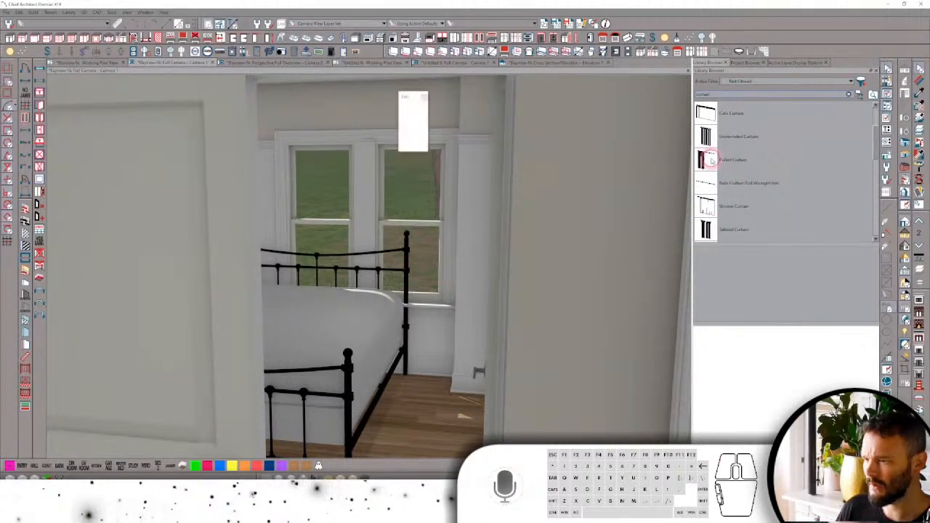
pyautogui.scroll(-5, 744, 170)
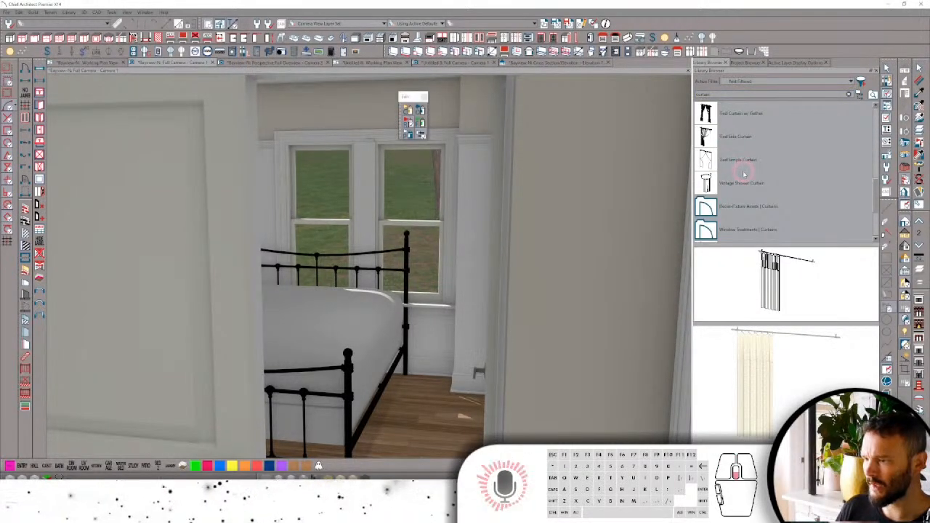
pyautogui.scroll(-4, 744, 174)
pyautogui.scroll(3, 744, 174)
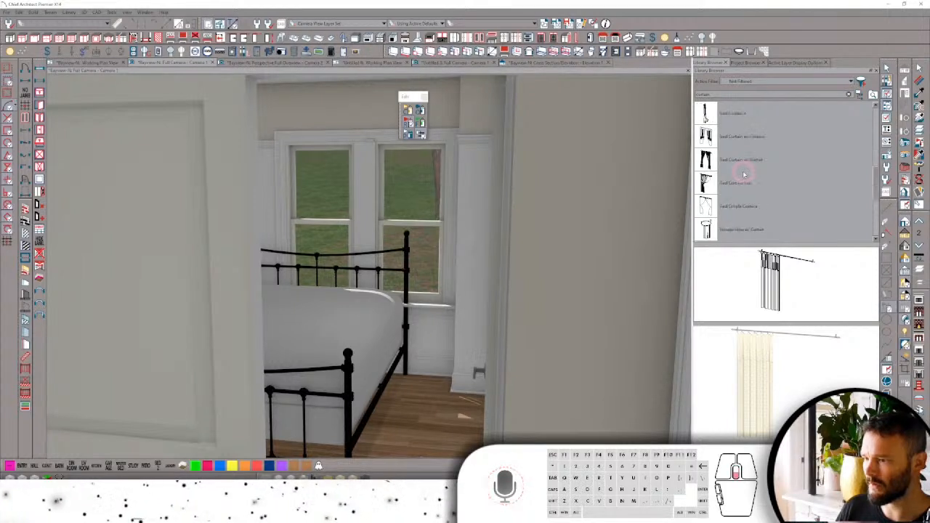
pyautogui.click(718, 161)
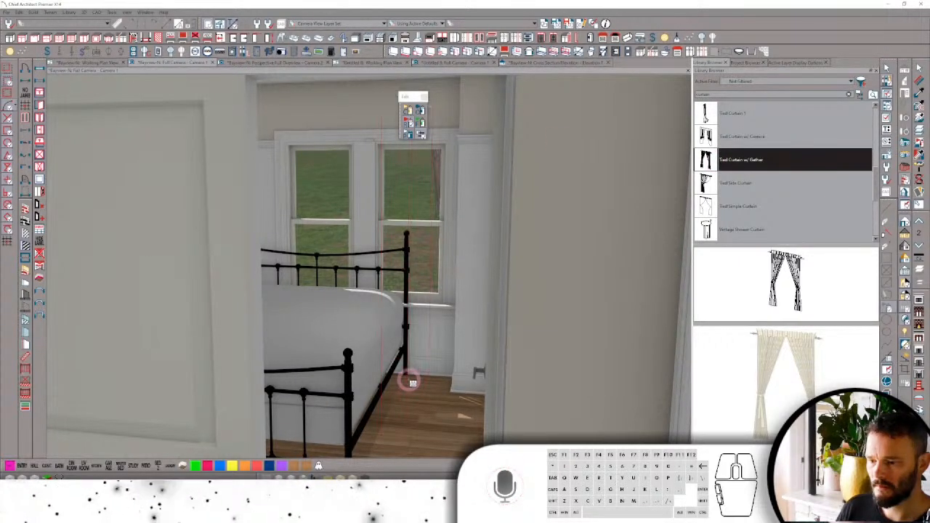
pyautogui.click(415, 387)
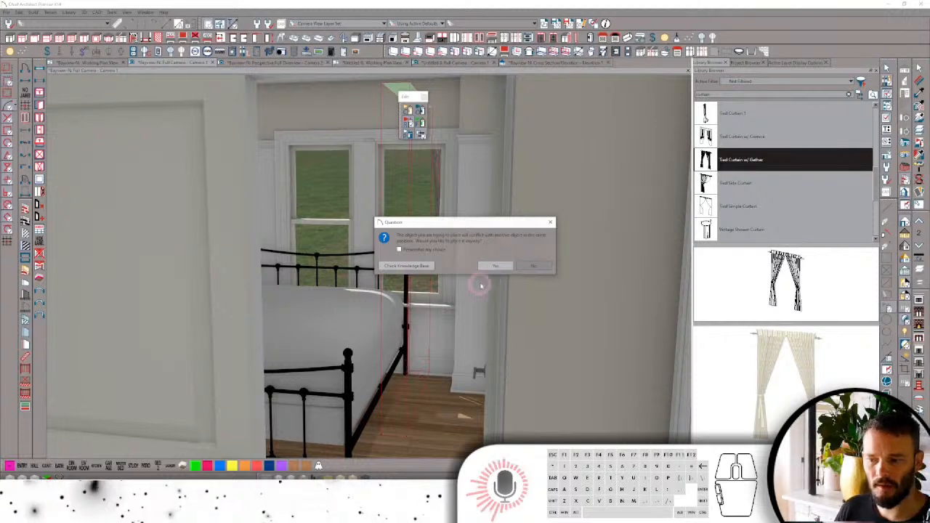
pyautogui.click(495, 269)
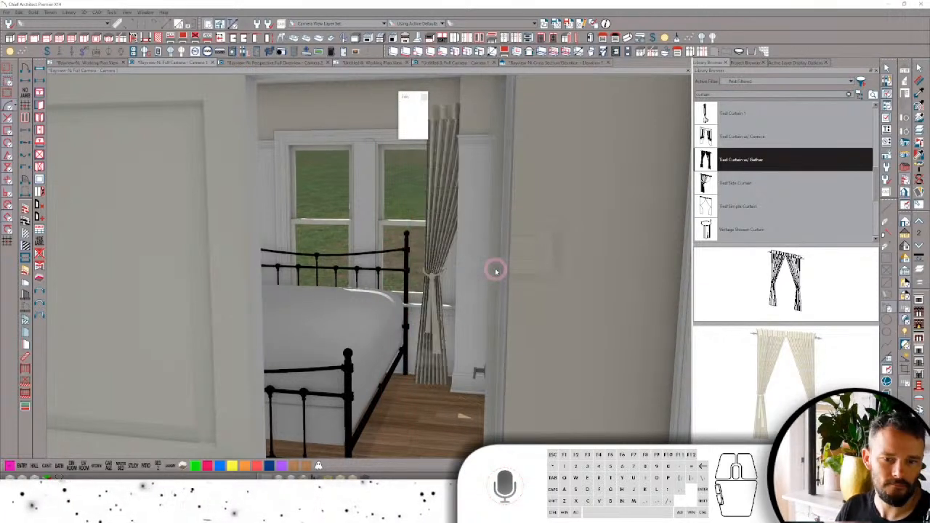
# Move the curtain over the double window and widen it evenly on both sides to span the window.
pyautogui.click(441, 162)
pyautogui.moveTo(490, 252); pyautogui.dragTo(339, 157)
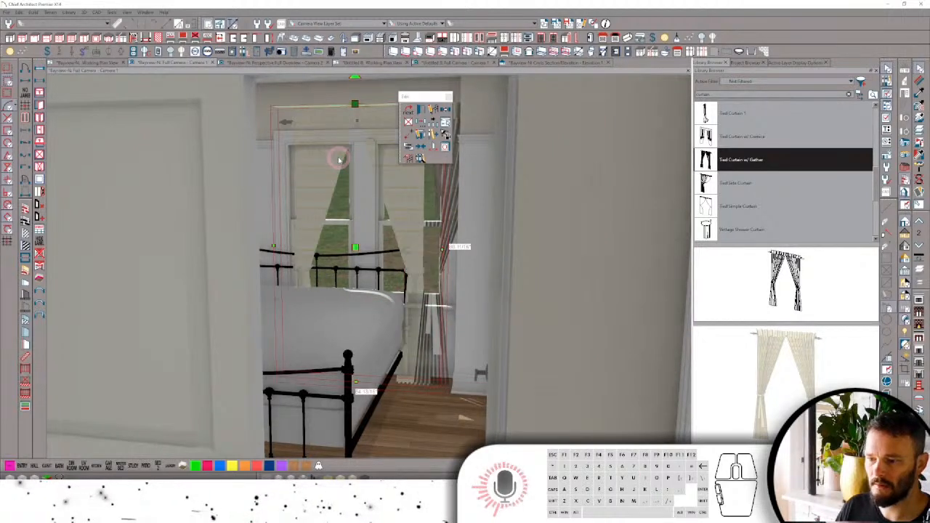
pyautogui.press('c')
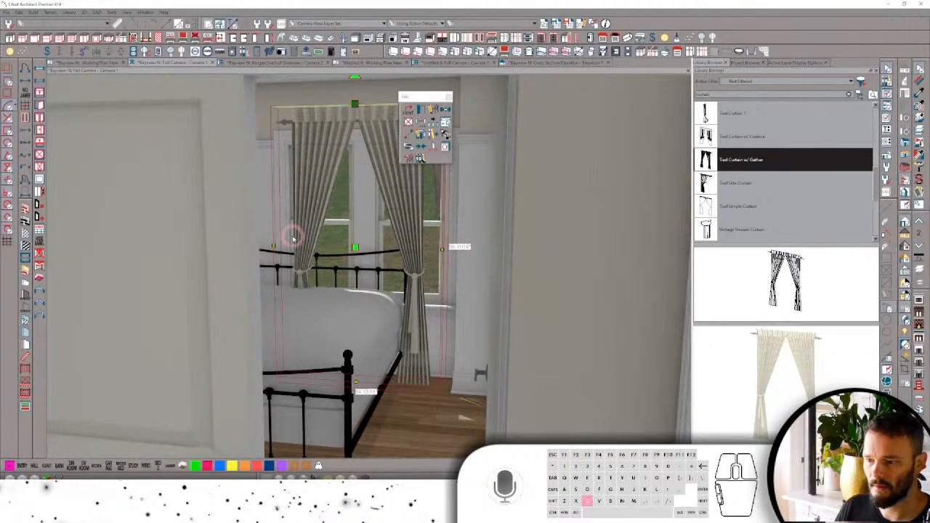
pyautogui.moveTo(279, 247); pyautogui.dragTo(255, 247)
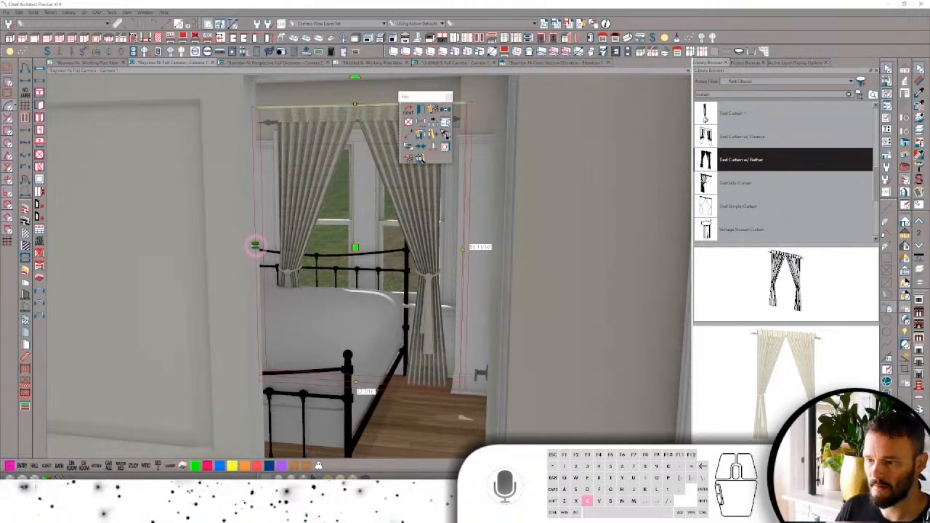
# Move the bed 6" away from the window wall.
pyautogui.scroll(5, 354, 233)
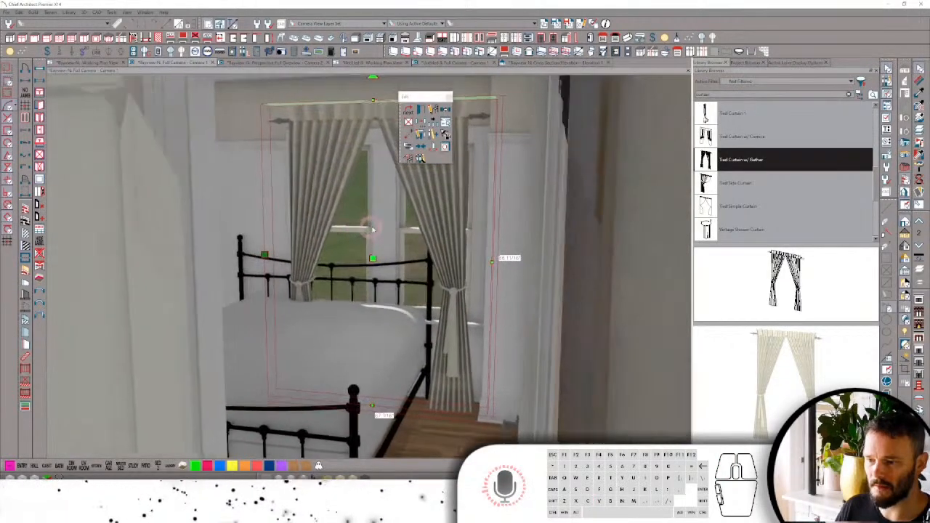
pyautogui.scroll(4, 378, 239)
pyautogui.click(370, 340)
pyautogui.scroll(1, 356, 325)
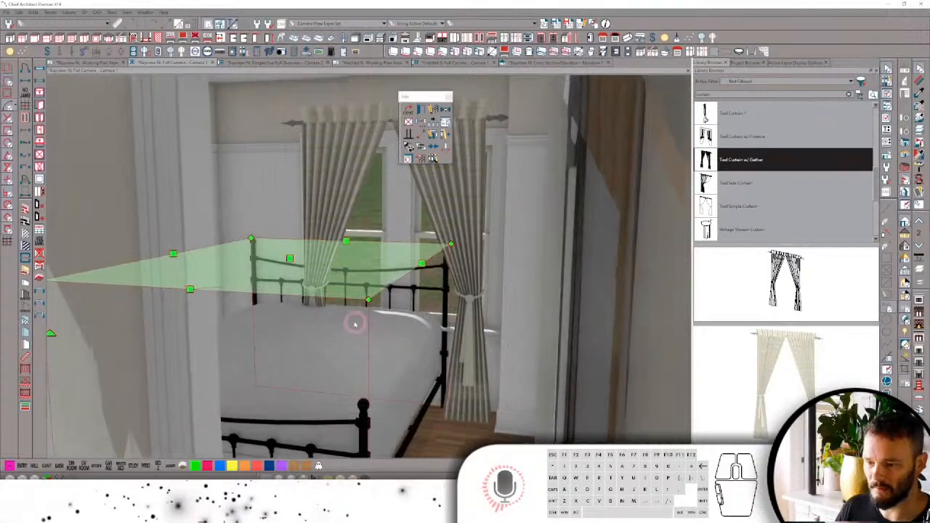
pyautogui.moveTo(354, 325); pyautogui.dragTo(350, 359, button='middle')
pyautogui.moveTo(290, 295); pyautogui.dragTo(253, 316)
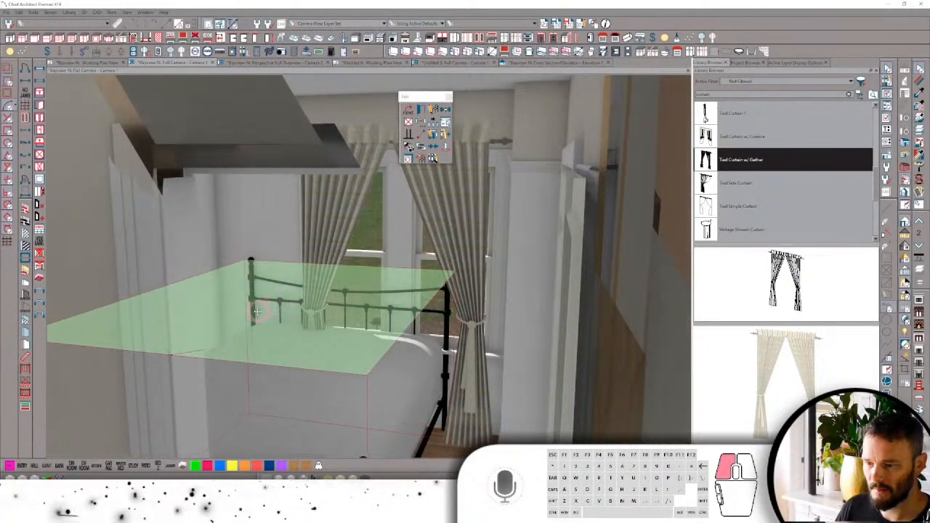
pyautogui.press('Tab')
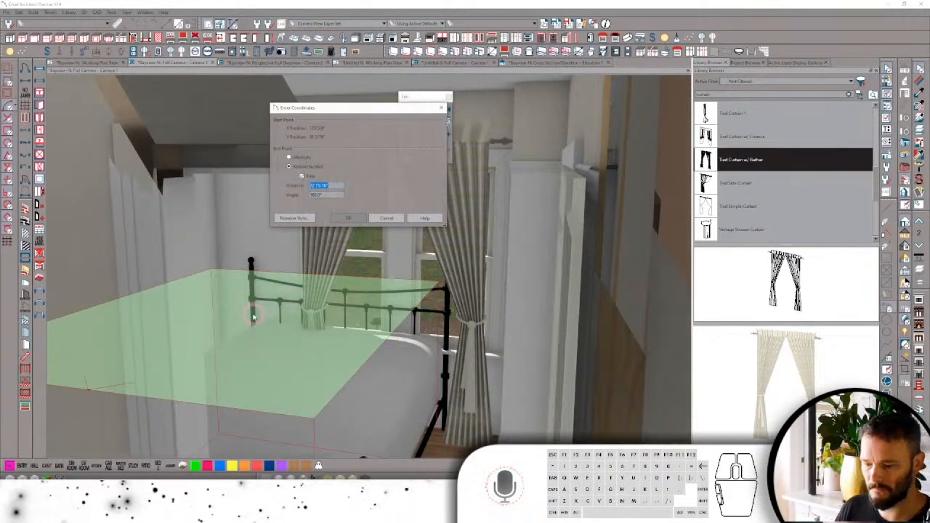
pyautogui.write('6')
pyautogui.press('Return')
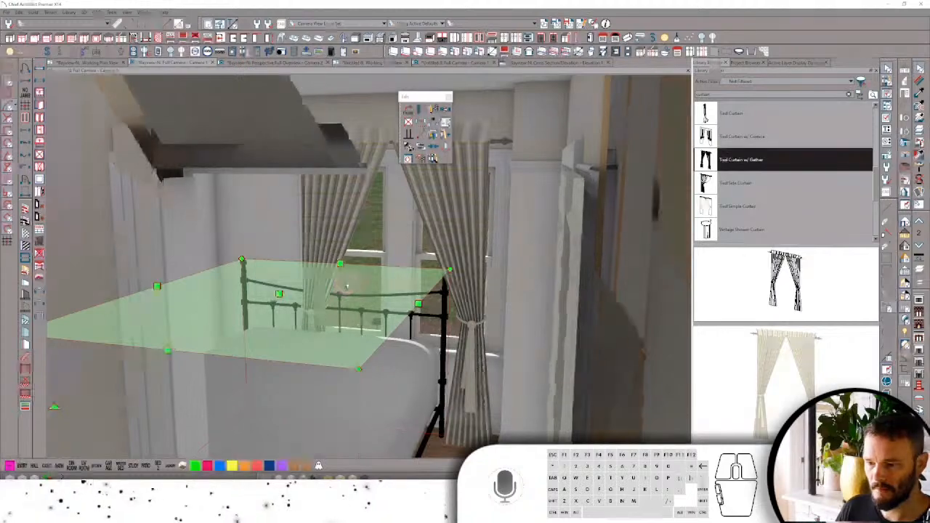
# Move the tied curtain back toward the window wall so it hangs close in front of the double window.
pyautogui.moveTo(347, 287); pyautogui.dragTo(316, 303, button='middle')
pyautogui.click(318, 239)
pyautogui.moveTo(318, 239); pyautogui.dragTo(406, 226, button='middle')
pyautogui.scroll(-6, 410, 222)
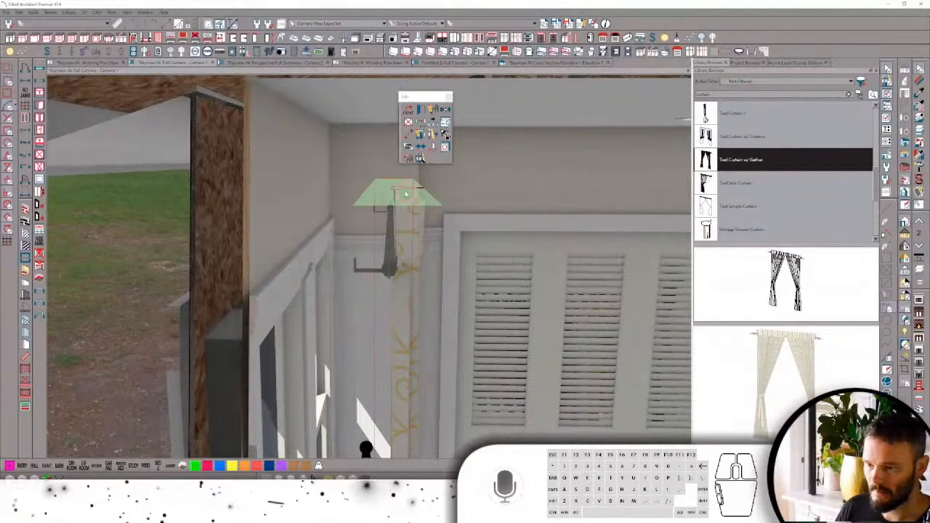
pyautogui.click(406, 194)
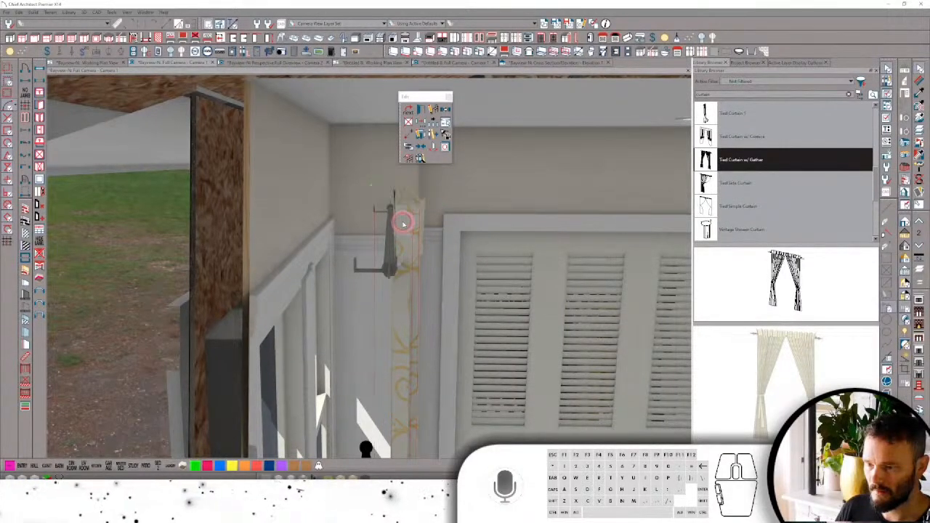
pyautogui.moveTo(407, 272); pyautogui.dragTo(397, 336, button='middle')
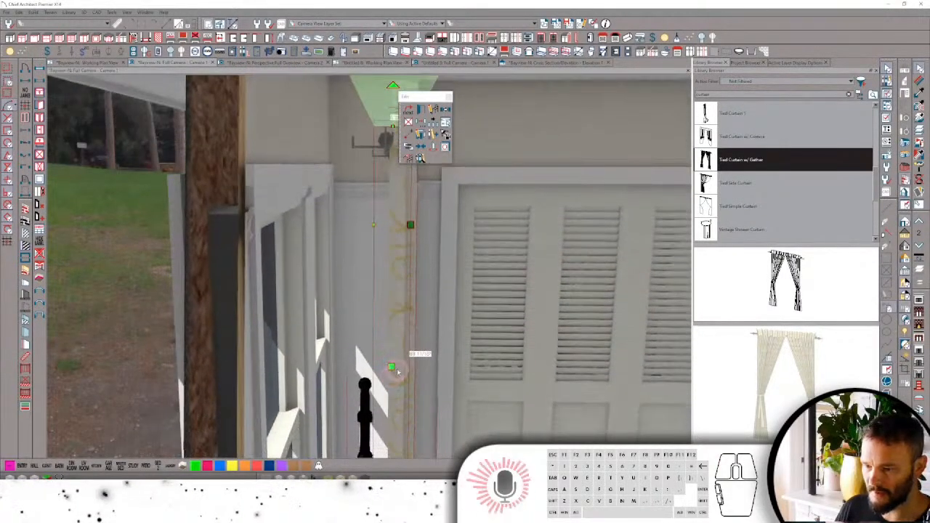
pyautogui.moveTo(394, 370); pyautogui.dragTo(293, 359, button='middle')
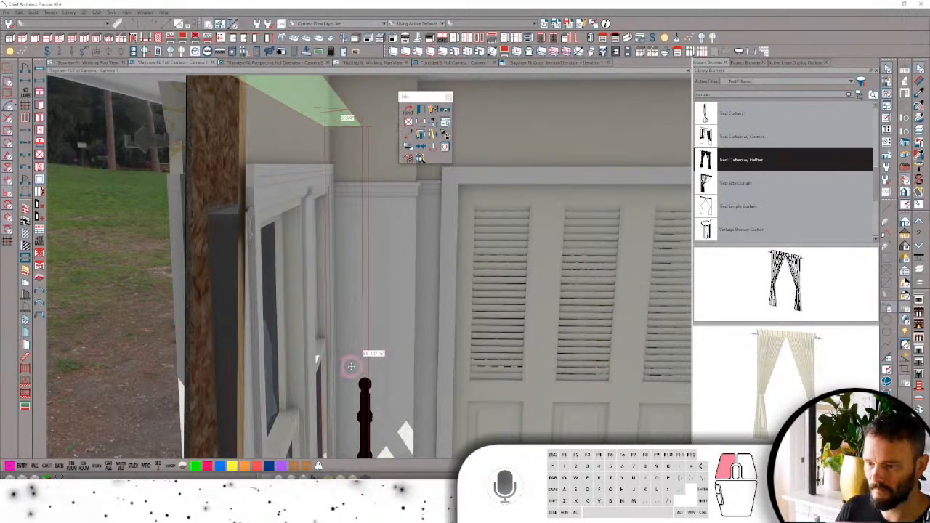
pyautogui.click(361, 366)
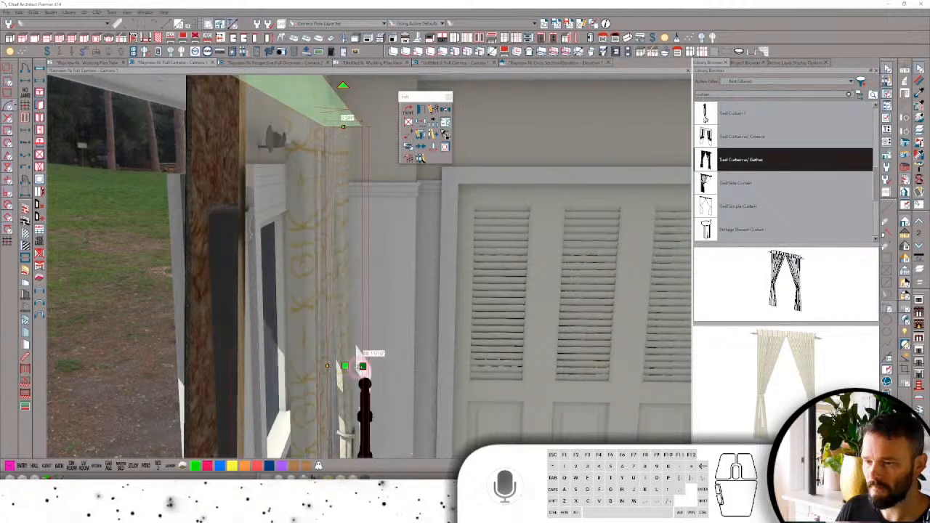
pyautogui.moveTo(361, 366); pyautogui.dragTo(498, 295, button='middle')
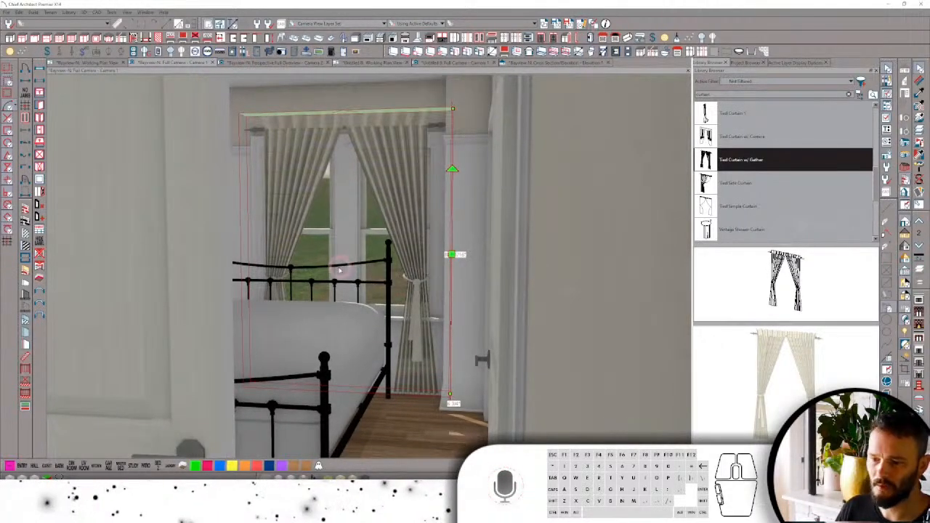
# Adjust the full camera's clip surfaces distance, and render the view of the bed and curtained window with physically based rendering.
pyautogui.doubleClick(362, 302)
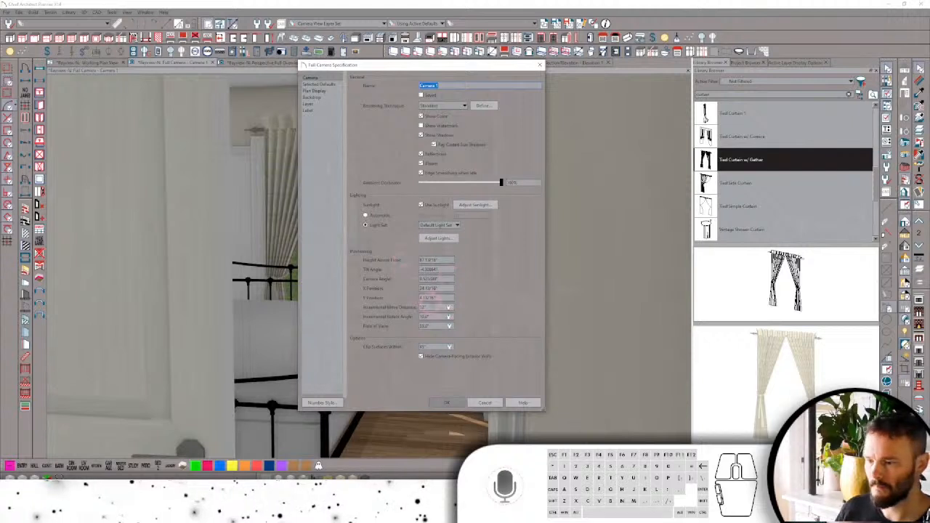
pyautogui.doubleClick(429, 347)
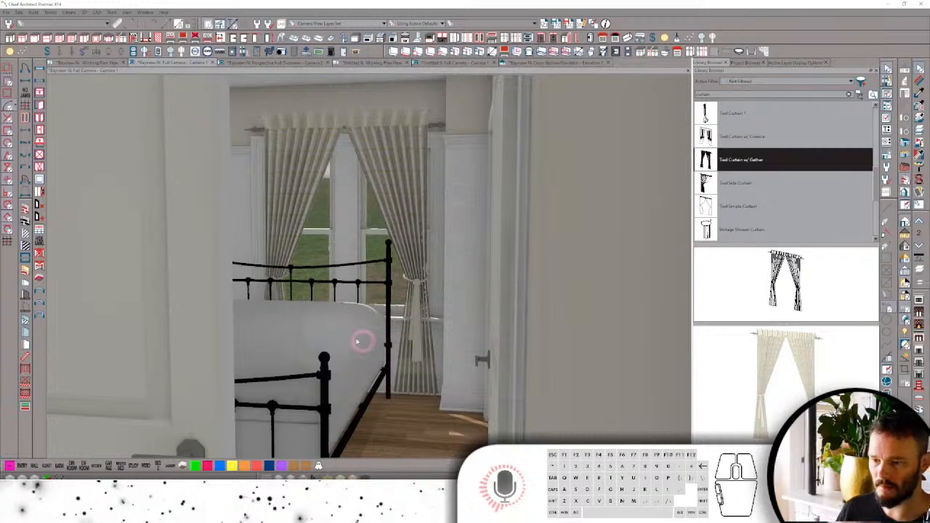
pyautogui.press('Left')
pyautogui.press('Left')
pyautogui.press('Left')
pyautogui.press('Left')
pyautogui.press('Left')
pyautogui.press('Left')
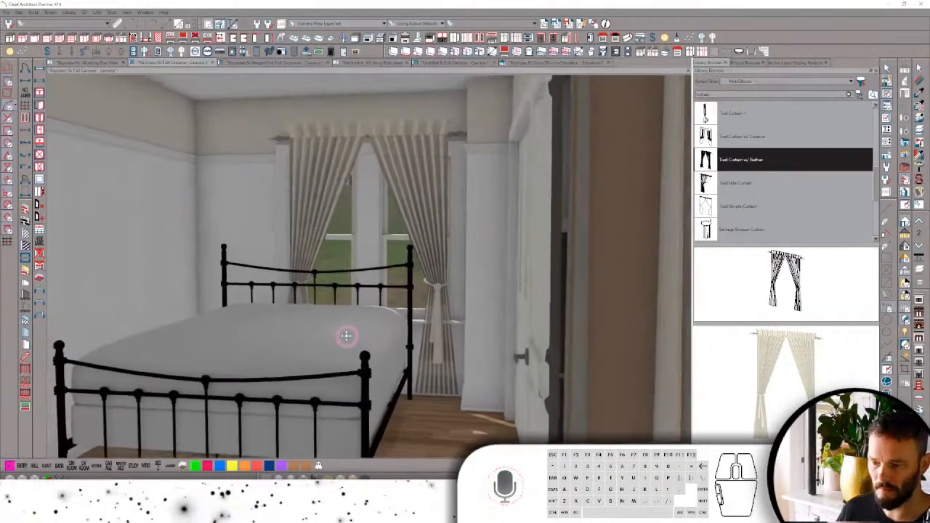
pyautogui.press('Left')
pyautogui.press('Left')
pyautogui.press('Left')
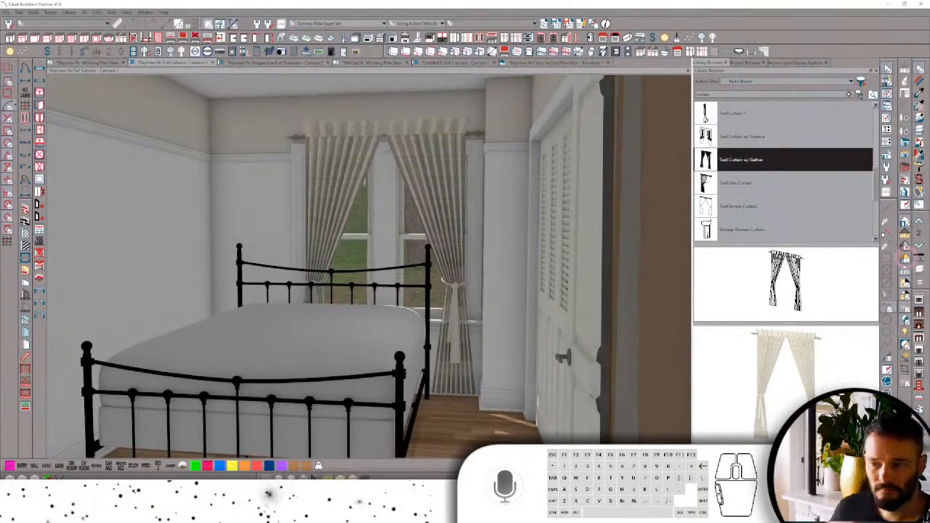
pyautogui.click(904, 260)
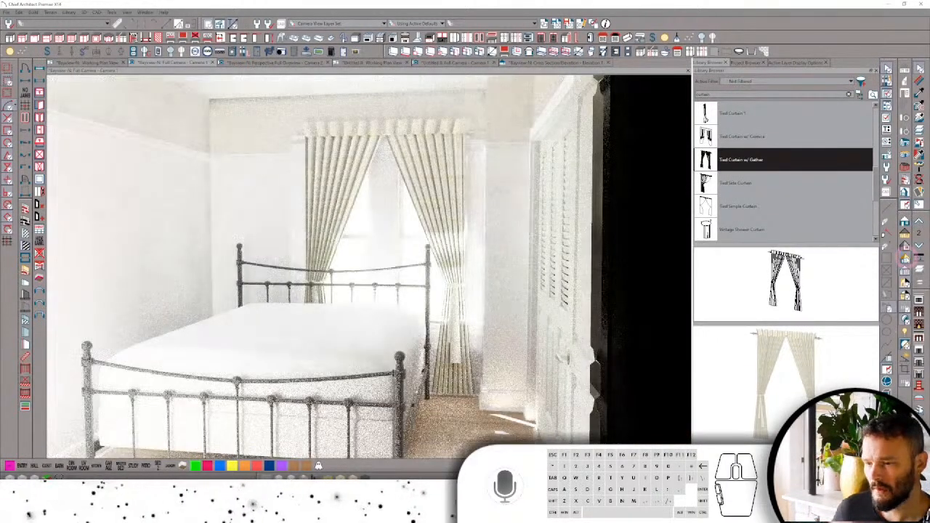
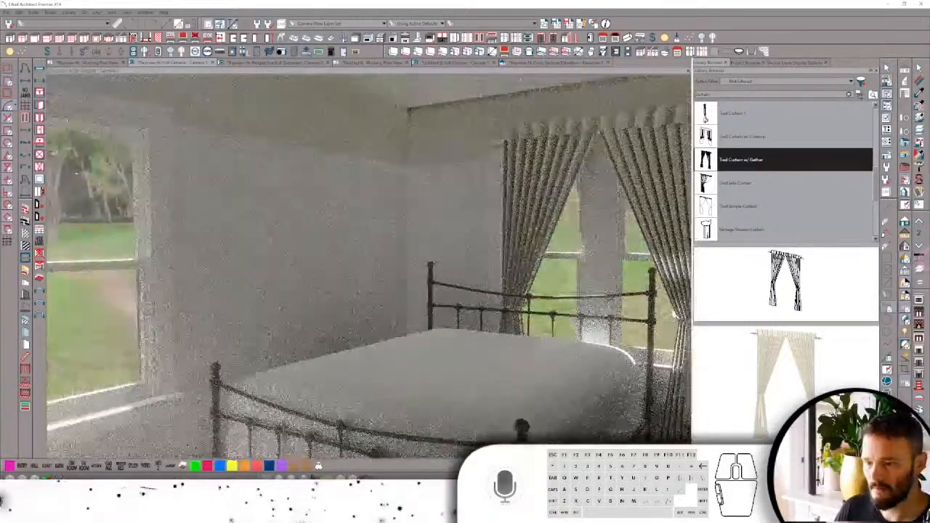
# Search the library for wall art, look through the paintings and frames, and return the camera to standard rendering.
pyautogui.click(700, 94)
pyautogui.write('drape')
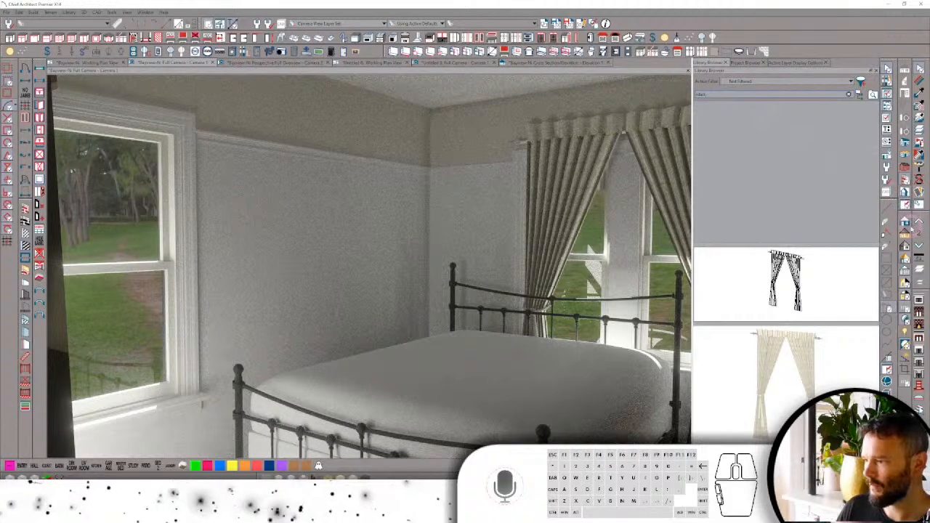
pyautogui.click(905, 220)
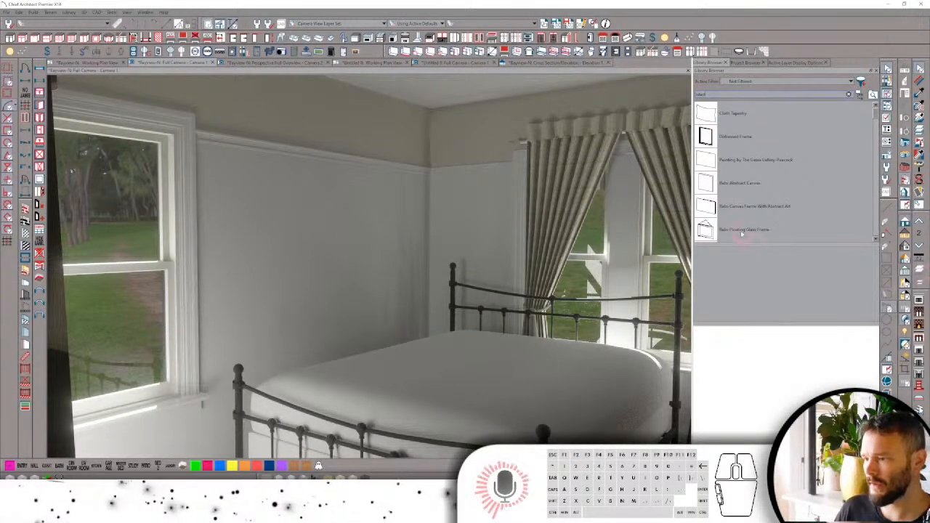
pyautogui.scroll(-3, 744, 167)
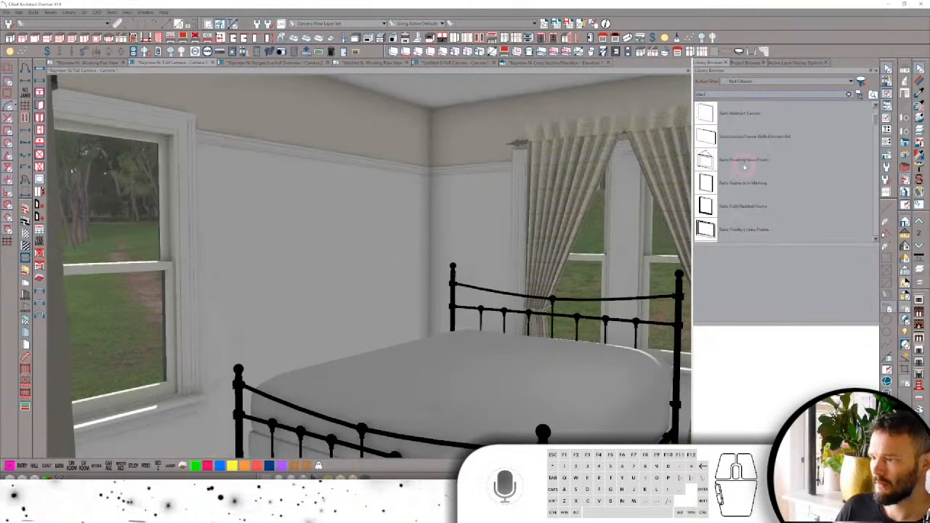
pyautogui.scroll(-1, 744, 167)
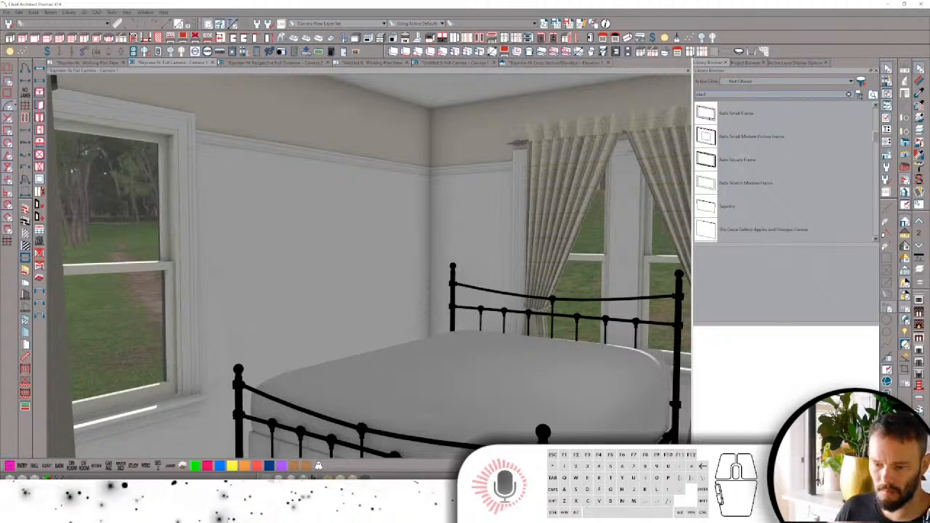
# Switch to File Explorer, open the Garza Art folder inside Materials > Art, and maximize the window.
pyautogui.click(327, 513)
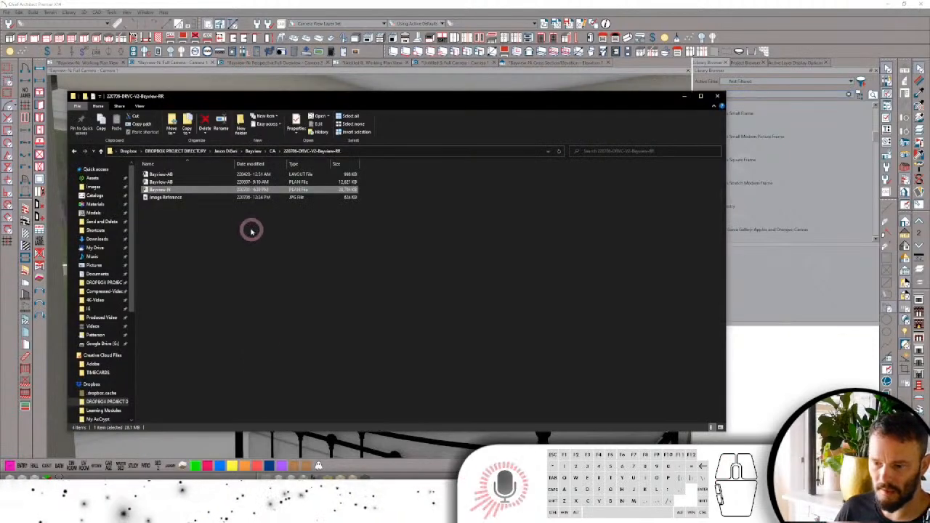
pyautogui.click(95, 206)
pyautogui.doubleClick(251, 187)
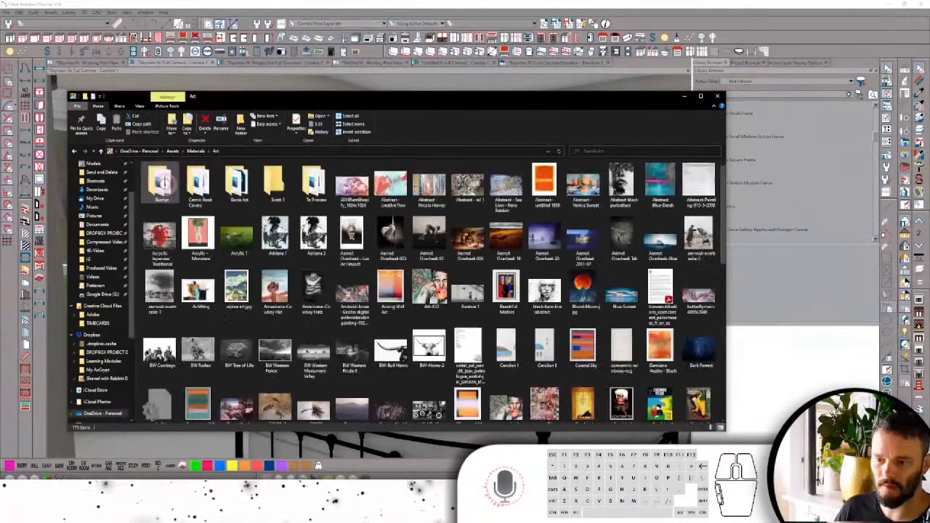
pyautogui.doubleClick(237, 185)
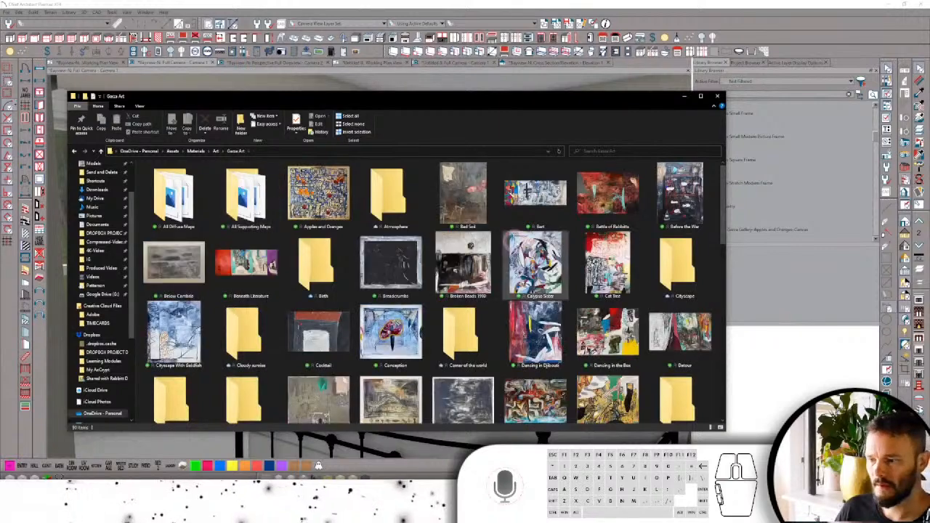
pyautogui.click(572, 109)
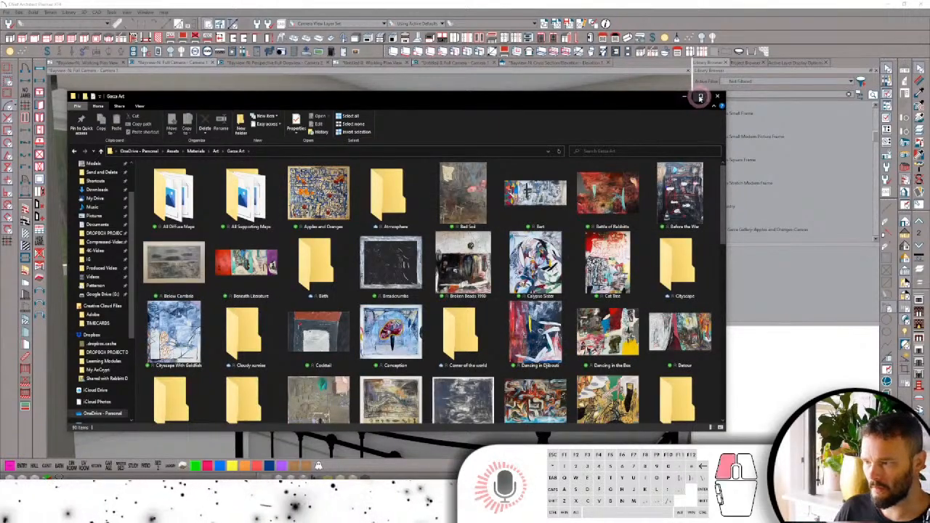
pyautogui.click(700, 96)
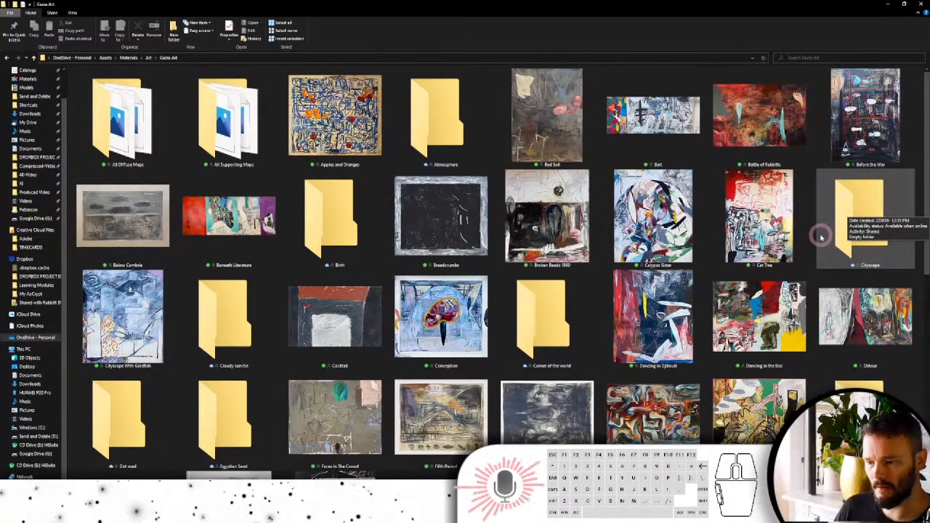
# Examine the painting thumbnails in the Garza Art folder to choose one, and return to Chief Architect.
pyautogui.scroll(-5, 822, 236)
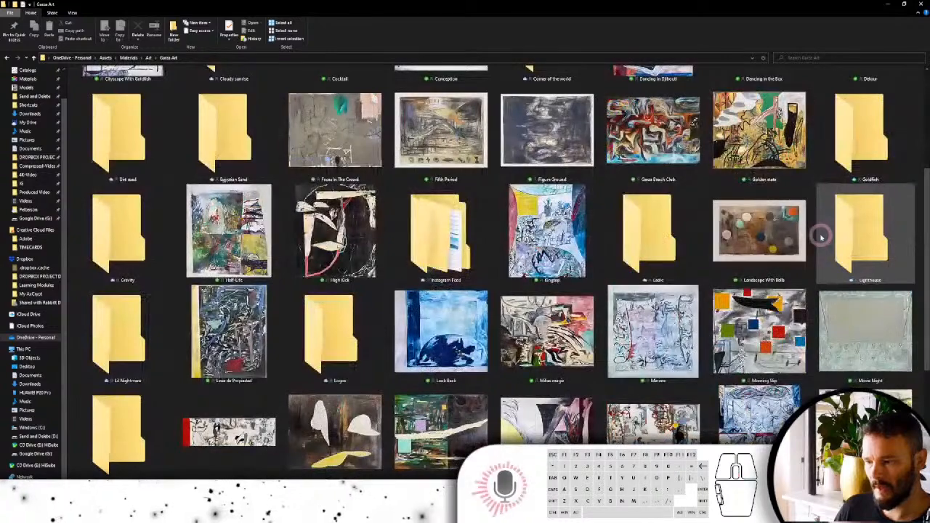
pyautogui.scroll(-5, 821, 236)
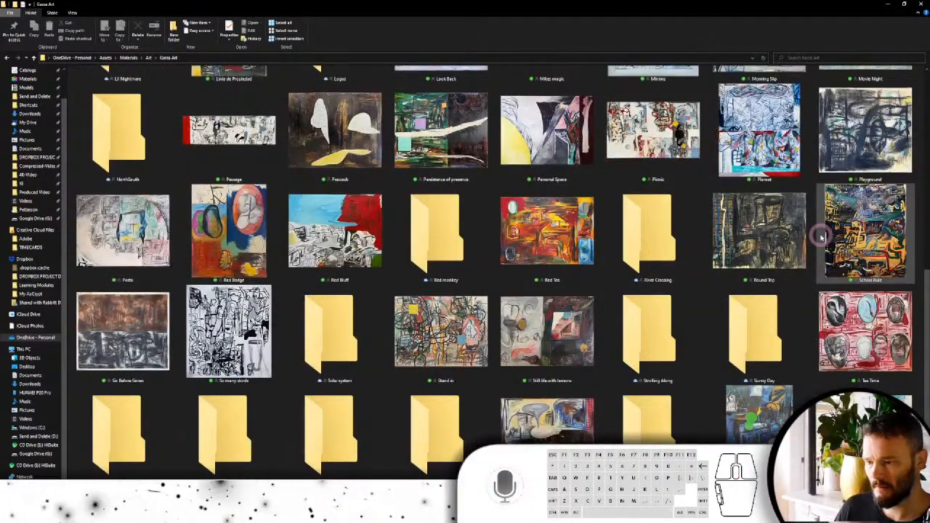
pyautogui.scroll(-2, 445, 331)
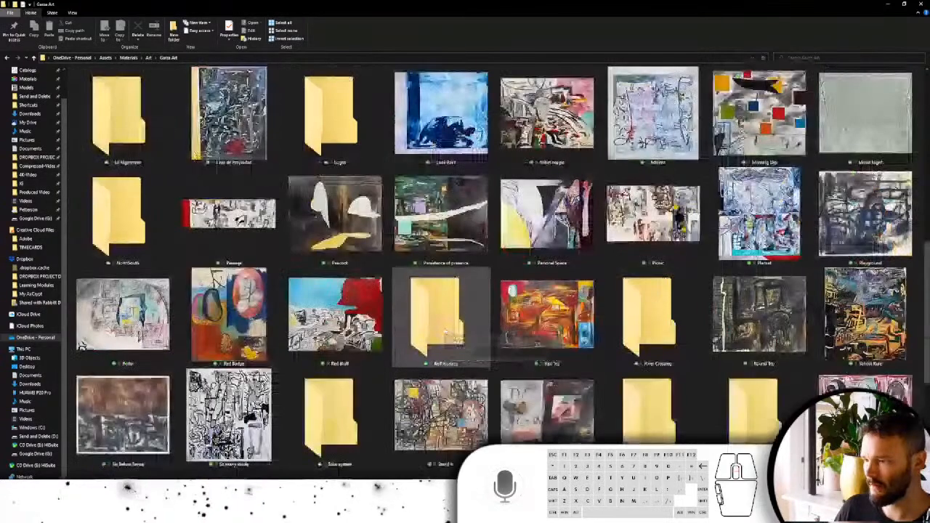
pyautogui.scroll(3, 446, 331)
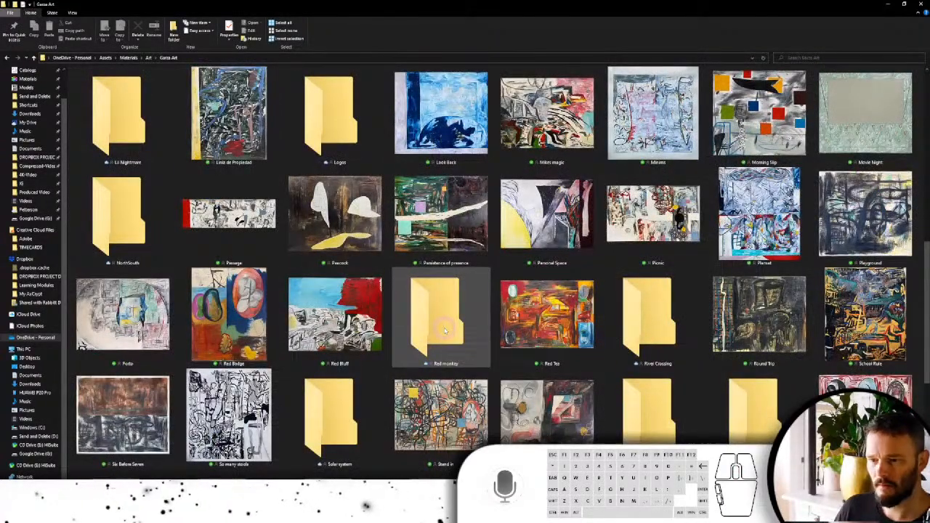
pyautogui.scroll(5, 445, 331)
pyautogui.scroll(5, 445, 331)
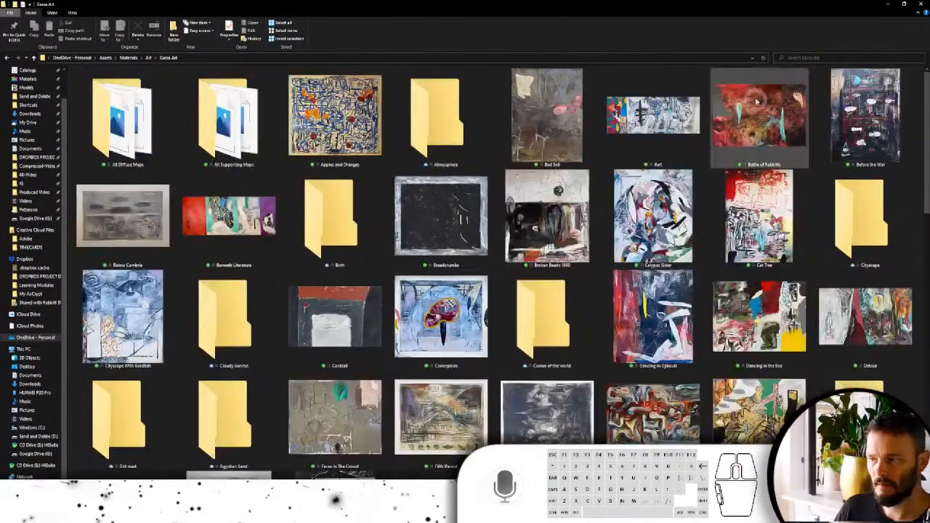
pyautogui.click(890, 5)
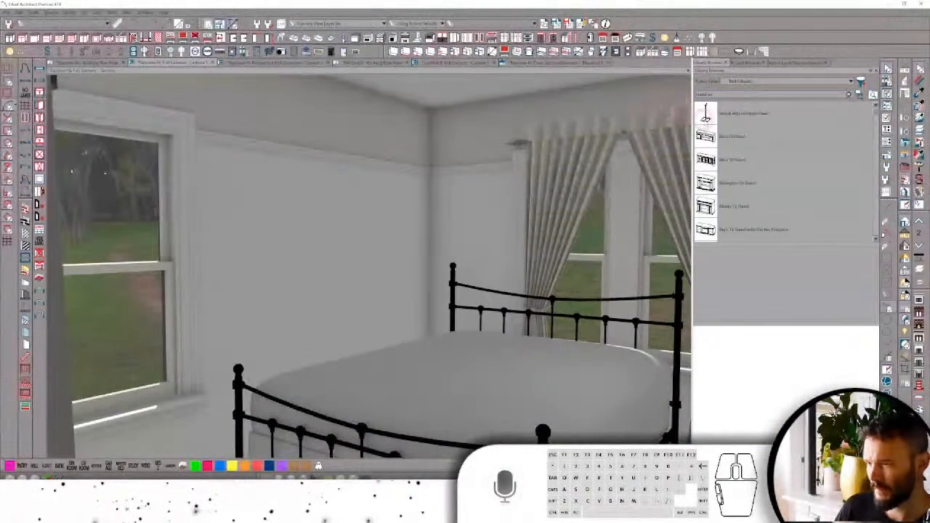
# Filter the "stand in" library search to User items, place The Garza Gallery-Stand In on the wall beside the bed, and lower it slightly.
pyautogui.click(755, 85)
pyautogui.click(751, 101)
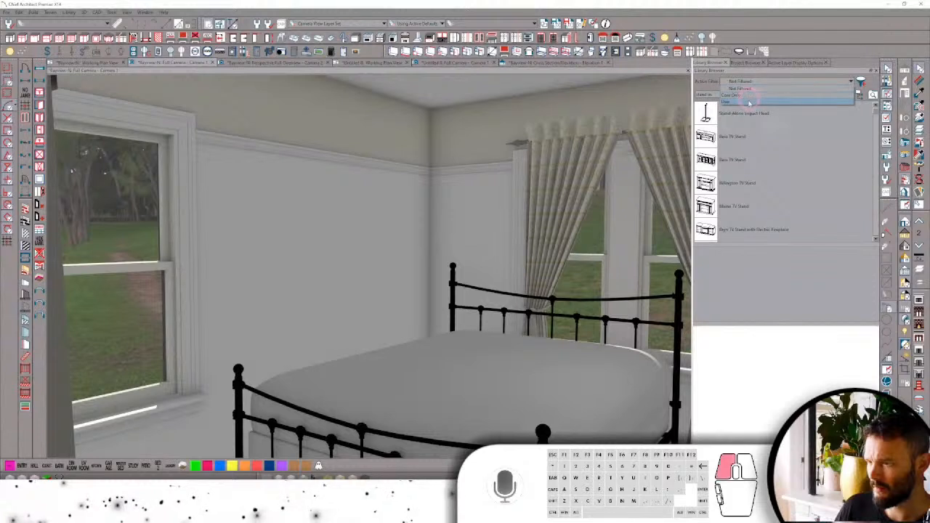
pyautogui.click(735, 137)
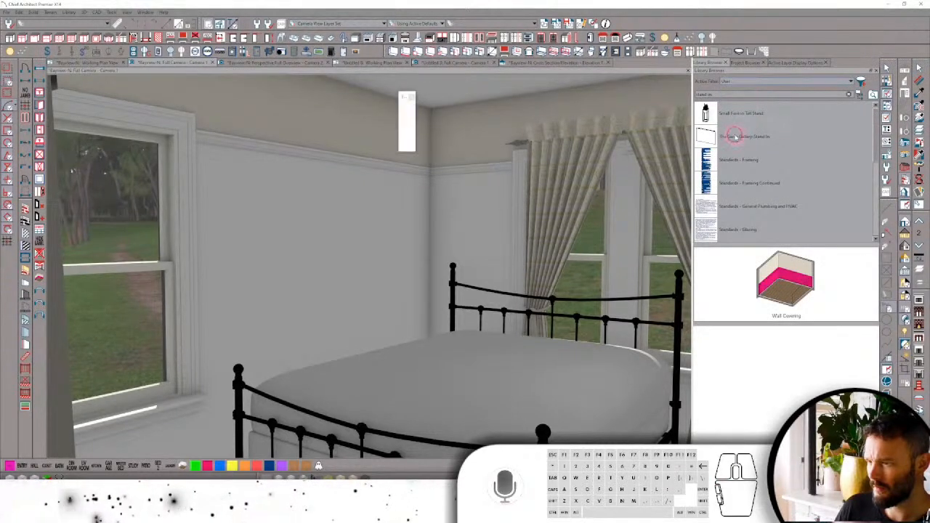
pyautogui.click(337, 242)
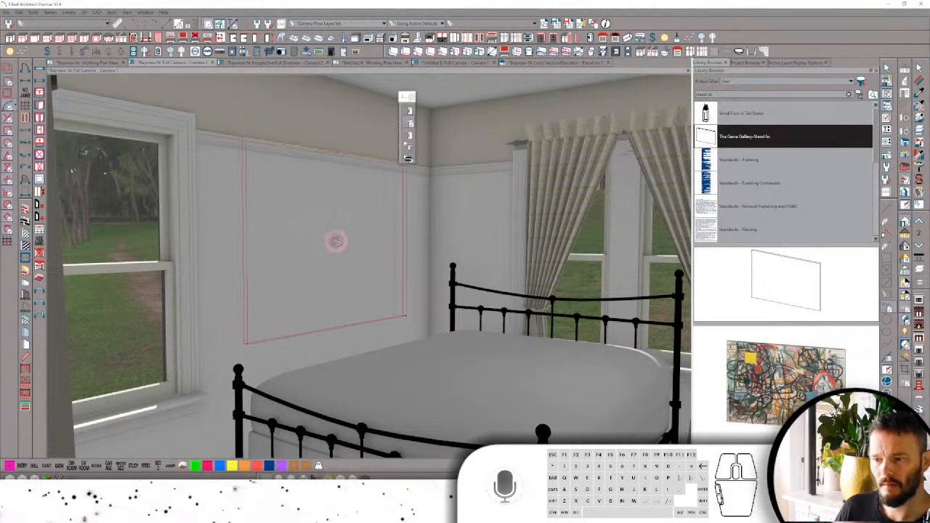
pyautogui.click(338, 236)
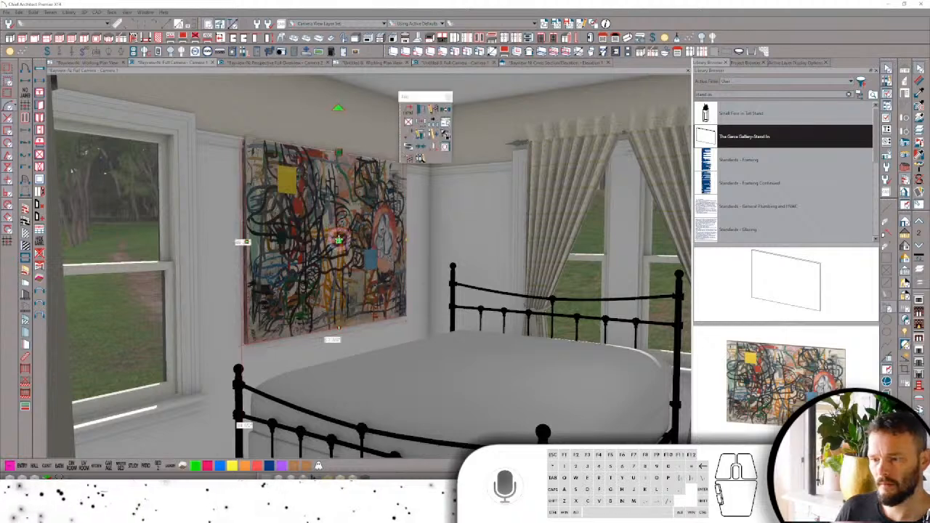
pyautogui.moveTo(338, 242); pyautogui.dragTo(338, 258)
pyautogui.moveTo(660, 152); pyautogui.dragTo(655, 152, button='middle')
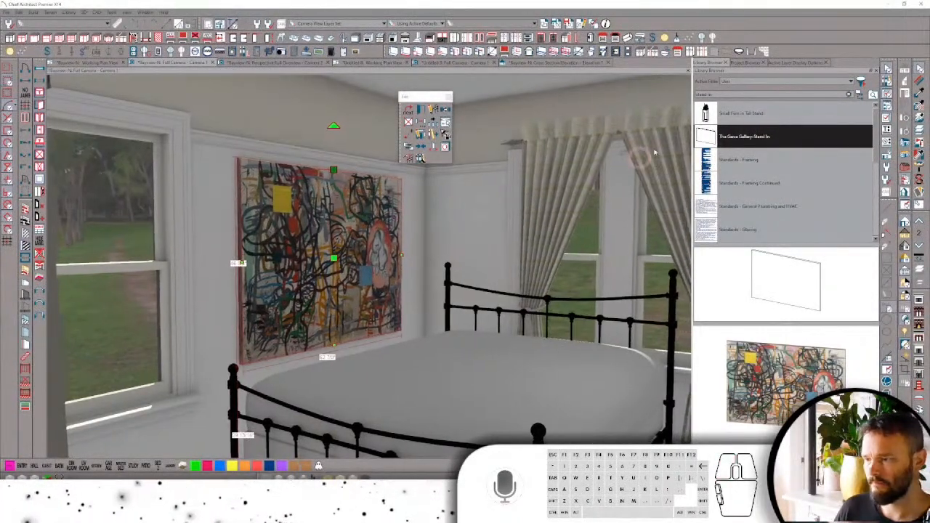
# Recolor the lower wall's drywall material with a color sampled from the upper wall above the curtains.
pyautogui.click(518, 193)
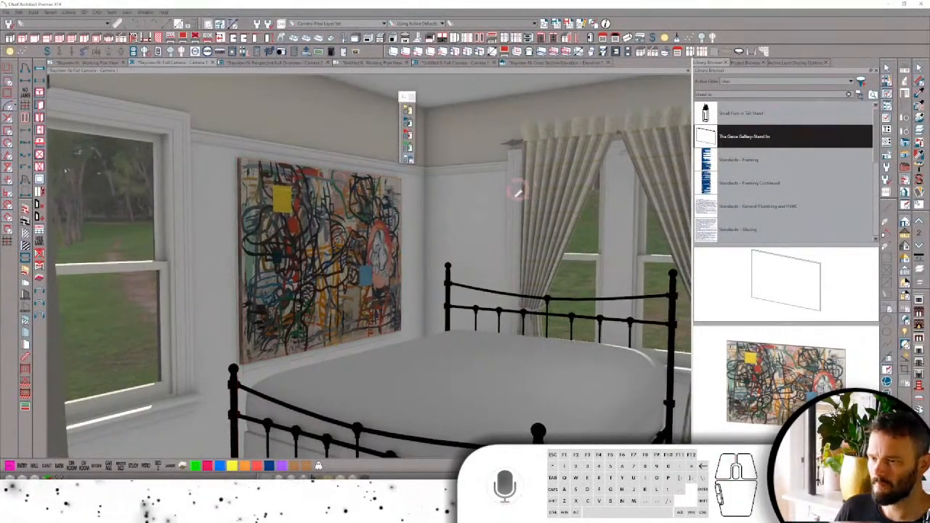
pyautogui.click(466, 202)
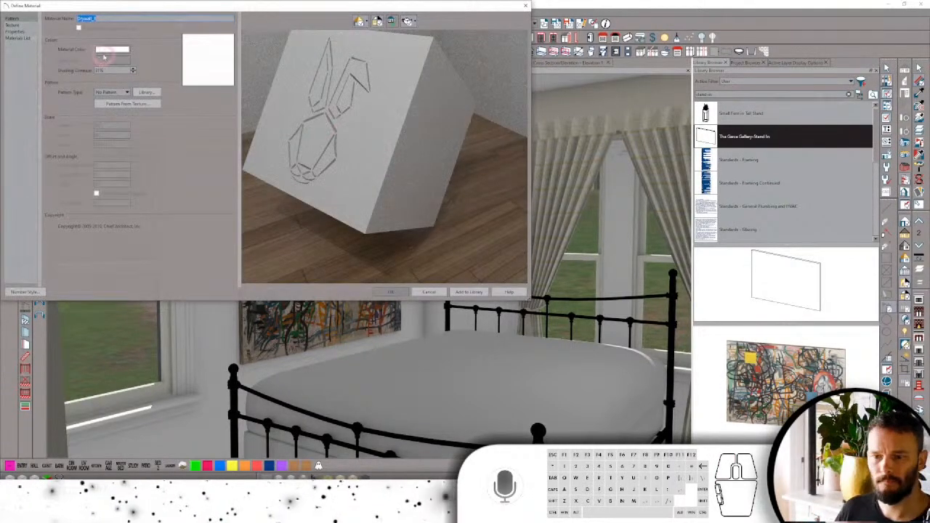
pyautogui.click(106, 51)
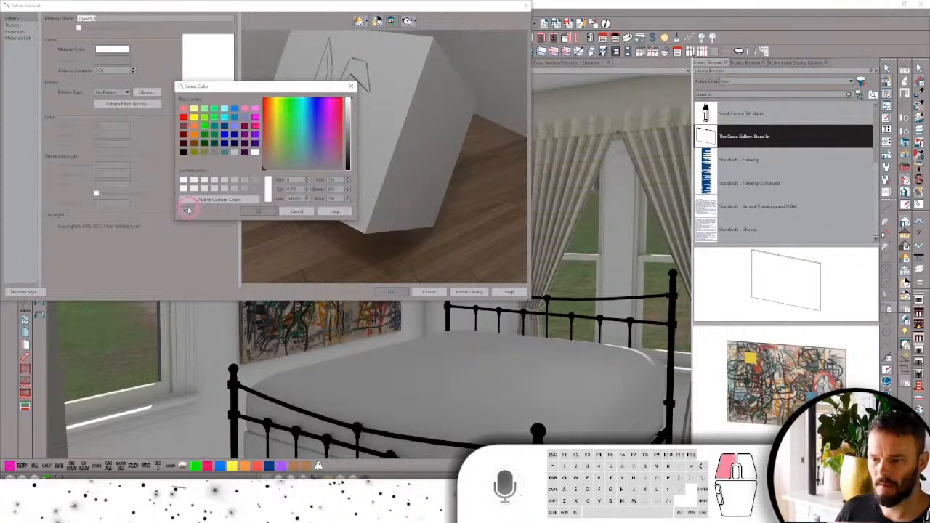
pyautogui.click(673, 88)
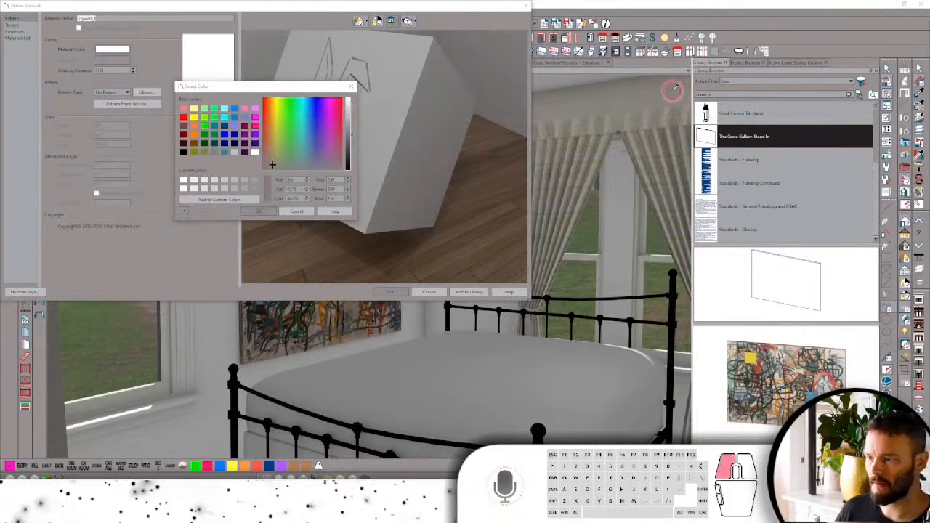
pyautogui.click(262, 212)
pyautogui.click(420, 293)
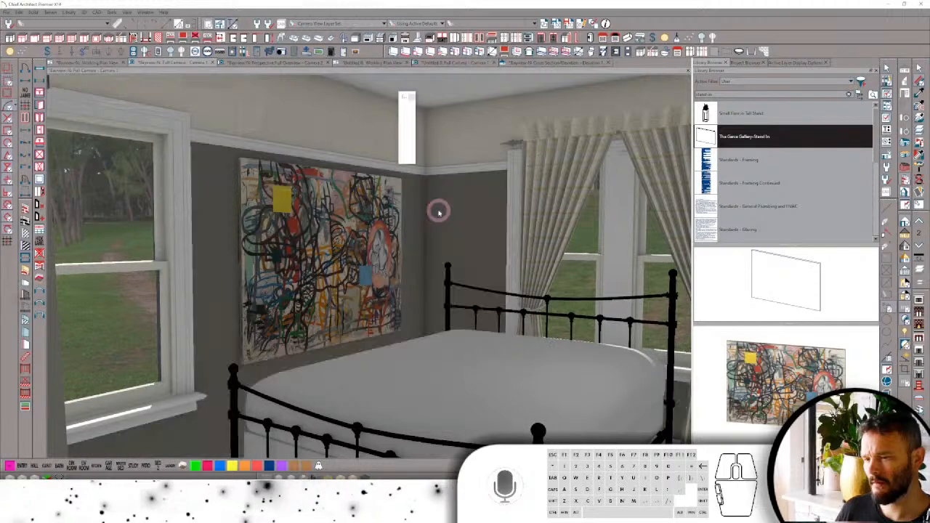
pyautogui.moveTo(439, 211); pyautogui.dragTo(499, 290, button='middle')
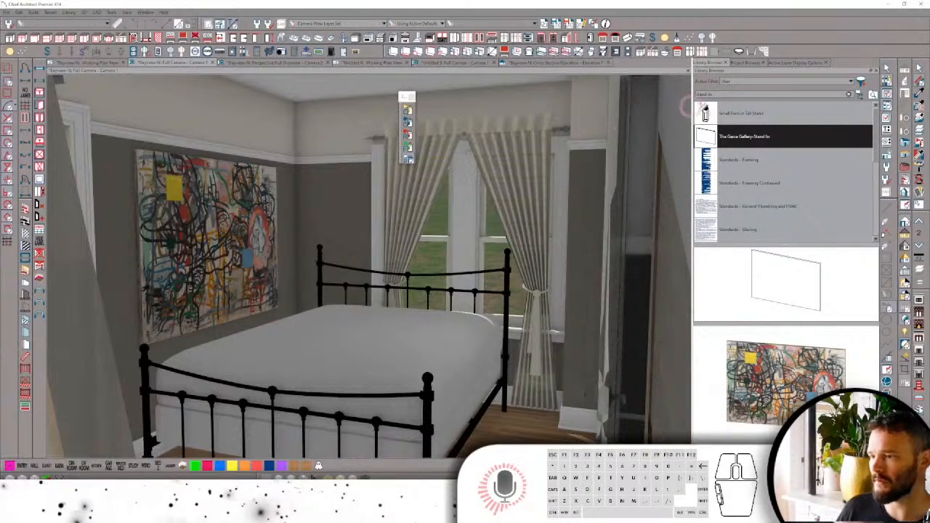
# Search the User library for "duvet" and choose the Reba Duvet Cover for the bed.
pyautogui.click(435, 351)
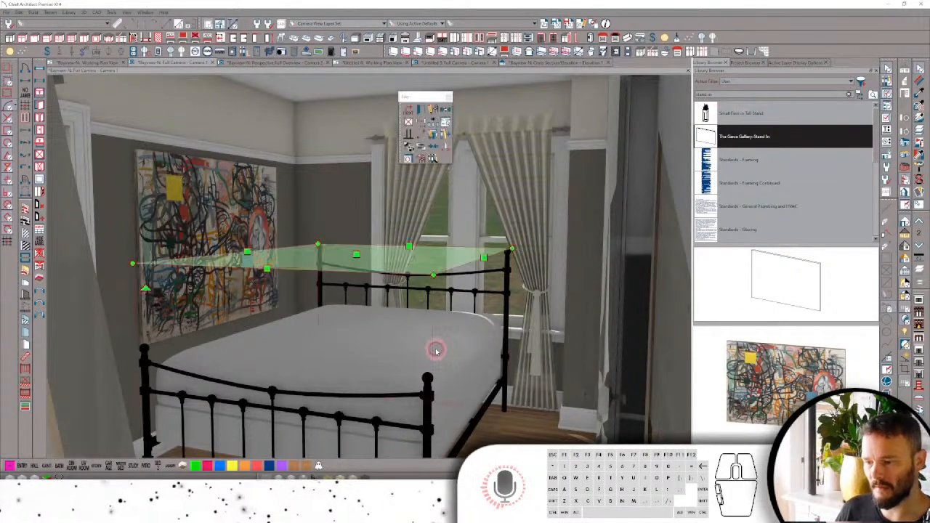
pyautogui.rightClick(435, 351)
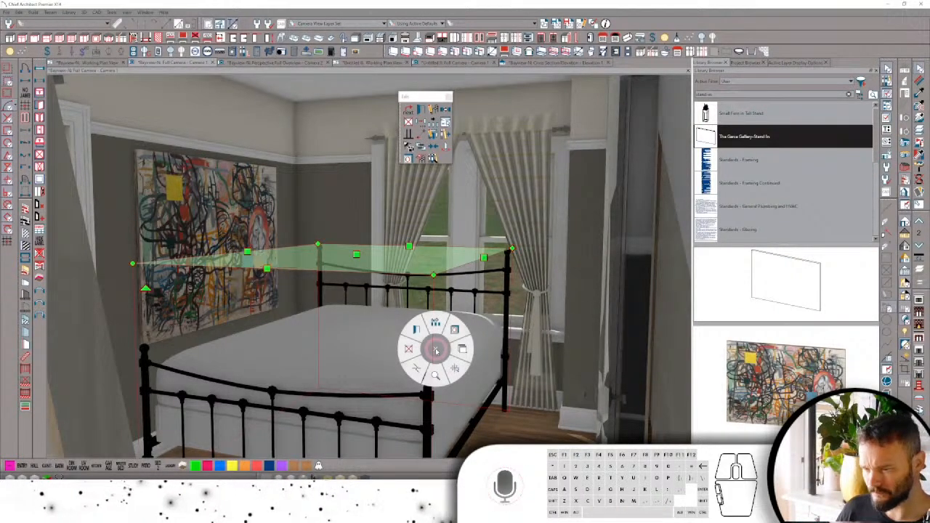
pyautogui.click(435, 351)
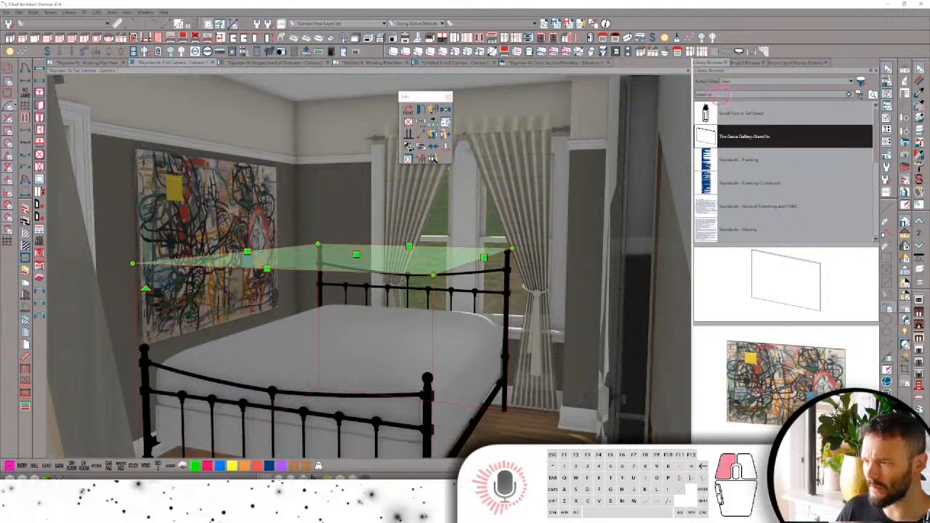
pyautogui.write('s')
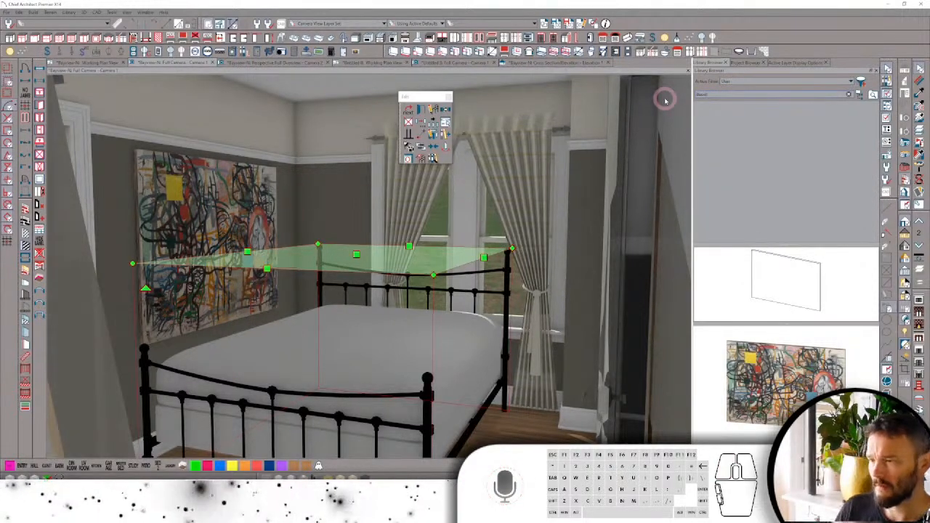
pyautogui.click(734, 136)
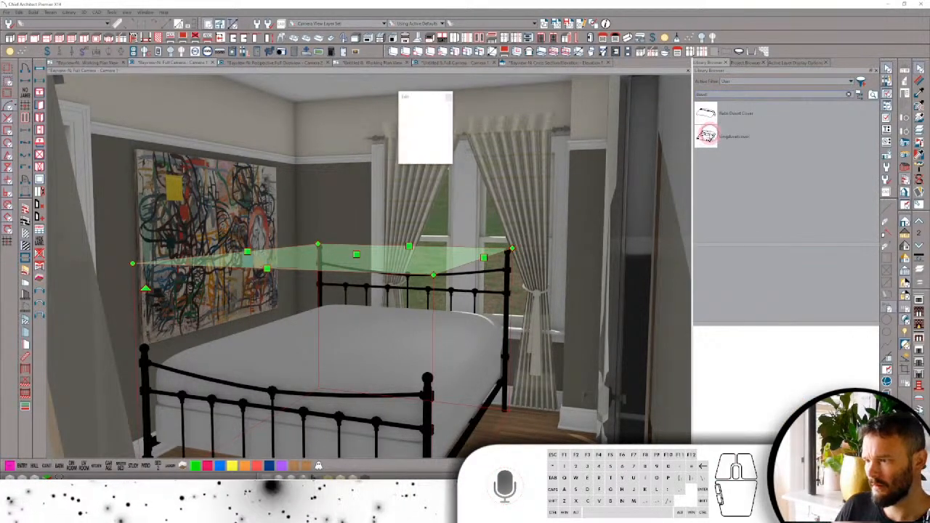
pyautogui.click(709, 118)
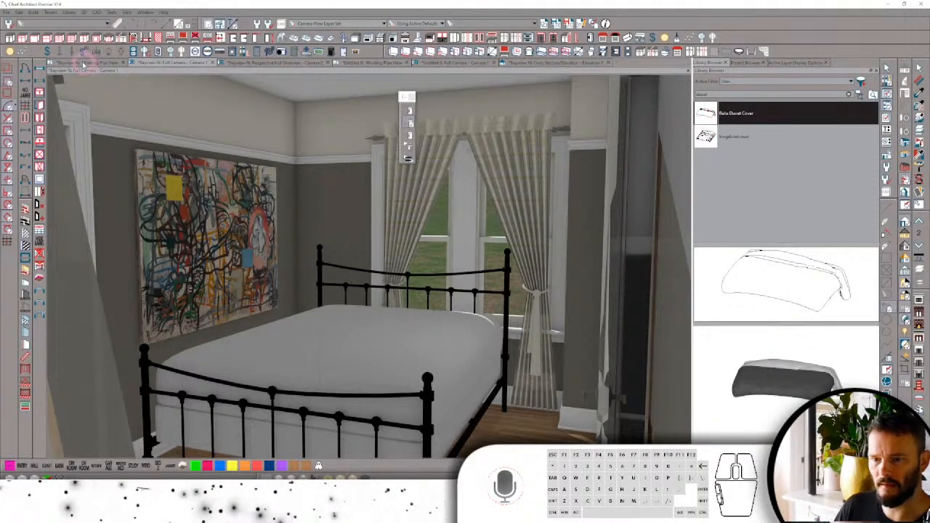
# Place the duvet cover in the working plan, rotate it 90 degrees, and move it over the bed in Bedroom 2.
pyautogui.click(84, 63)
pyautogui.scroll(-4, 436, 263)
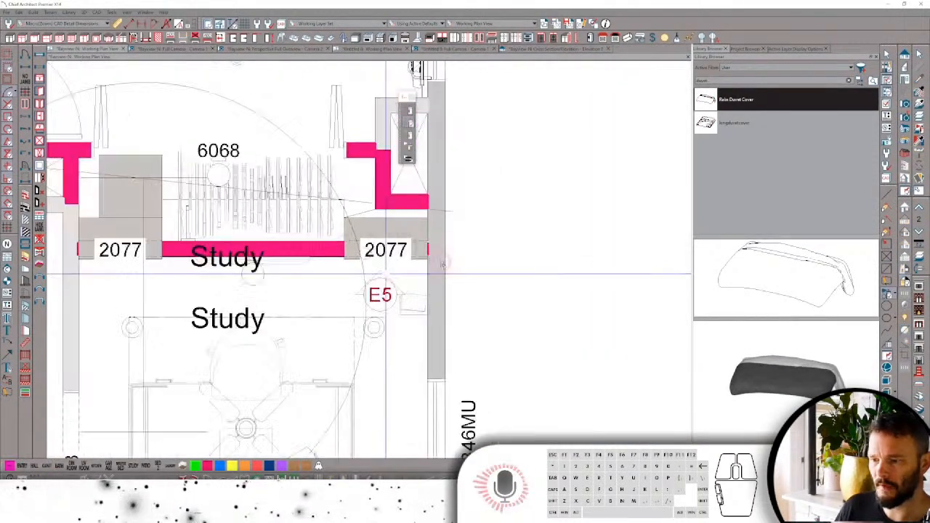
pyautogui.scroll(-4, 442, 264)
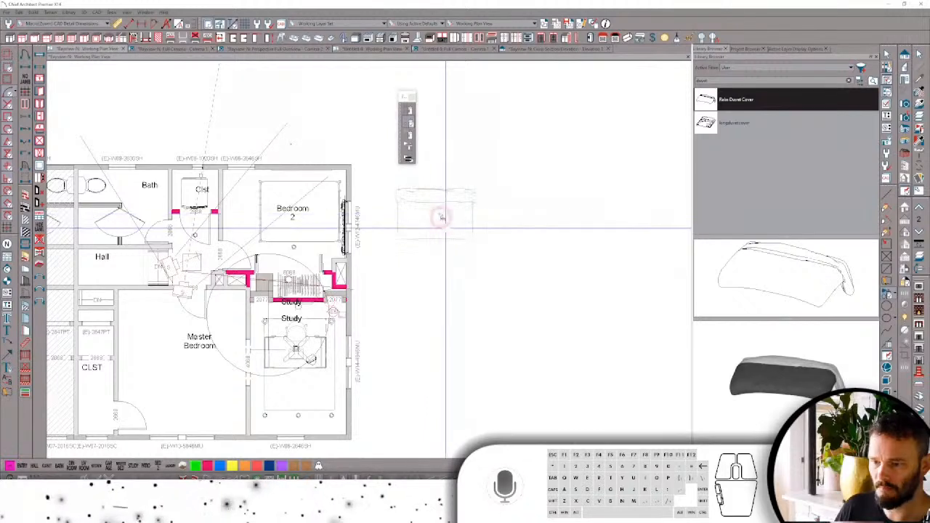
pyautogui.click(440, 208)
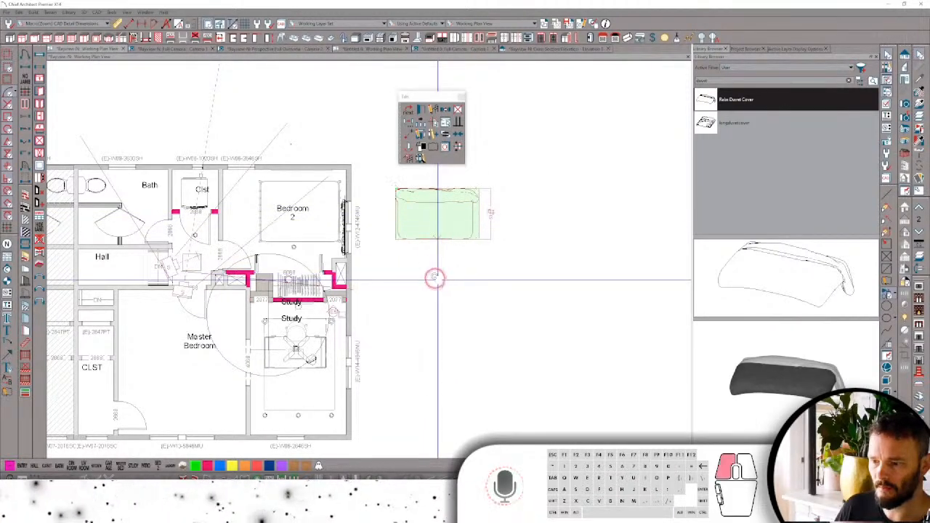
pyautogui.moveTo(435, 278); pyautogui.dragTo(367, 206)
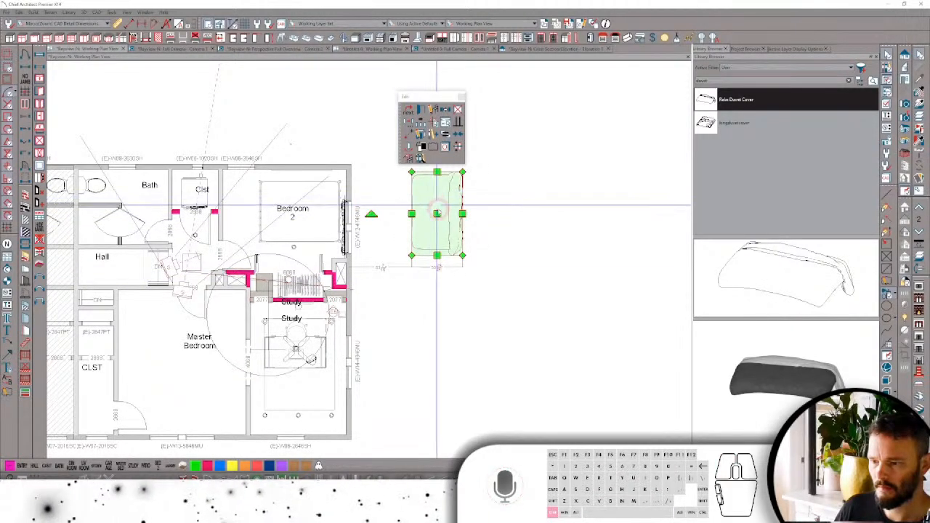
pyautogui.moveTo(437, 213); pyautogui.dragTo(285, 212)
# Resize the duvet cover in plan, reducing its width across the bed and lengthening it toward the headboard.
pyautogui.scroll(4, 286, 212)
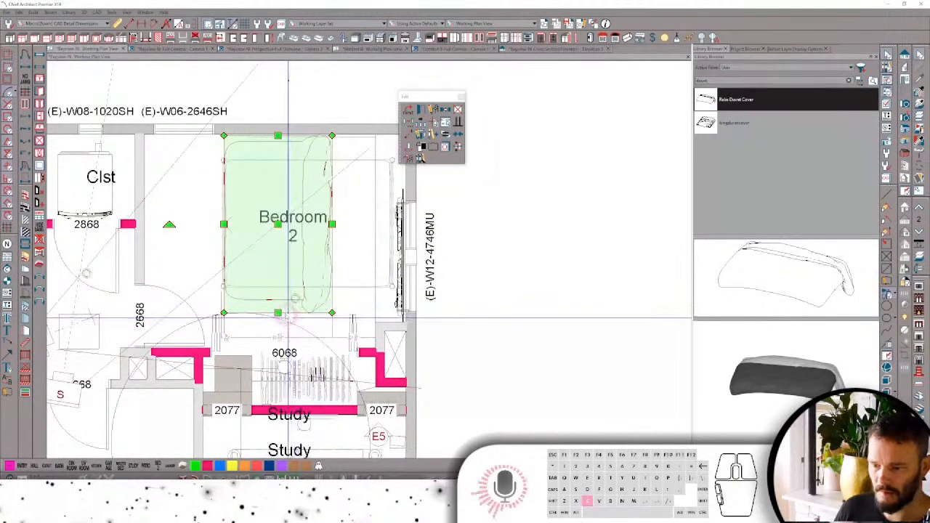
pyautogui.moveTo(280, 313); pyautogui.dragTo(280, 301)
pyautogui.moveTo(333, 222); pyautogui.dragTo(369, 227)
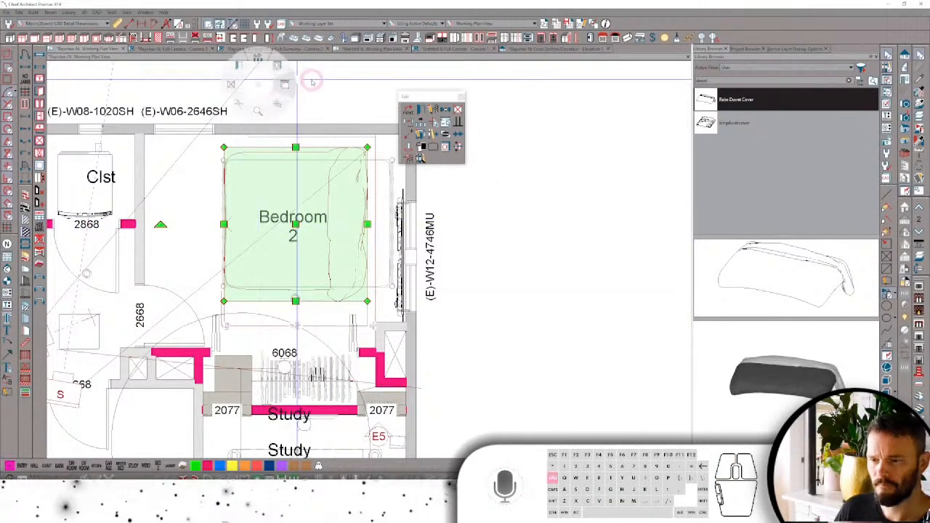
# Return to the bedroom camera view and raise the duvet cover so it lies on top of the mattress.
pyautogui.press('Tab')
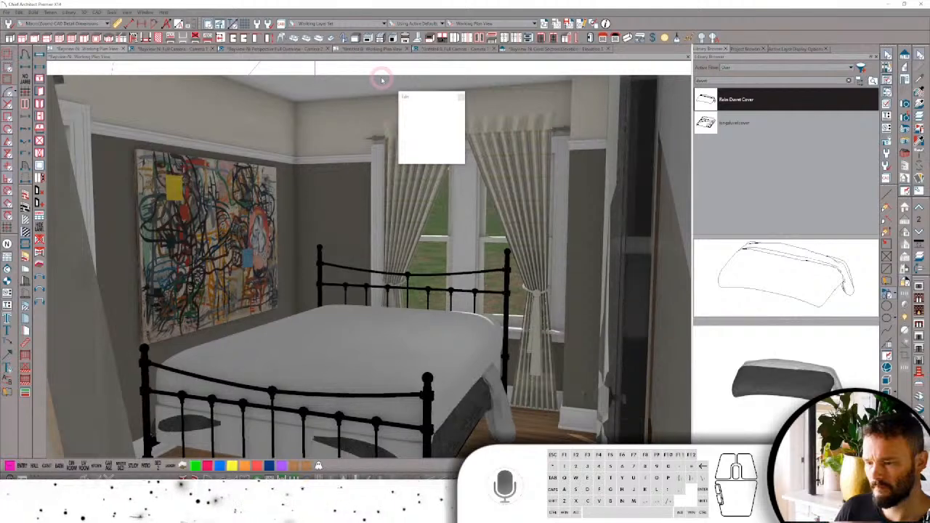
pyautogui.click(500, 404)
pyautogui.moveTo(439, 414); pyautogui.dragTo(307, 442, button='middle')
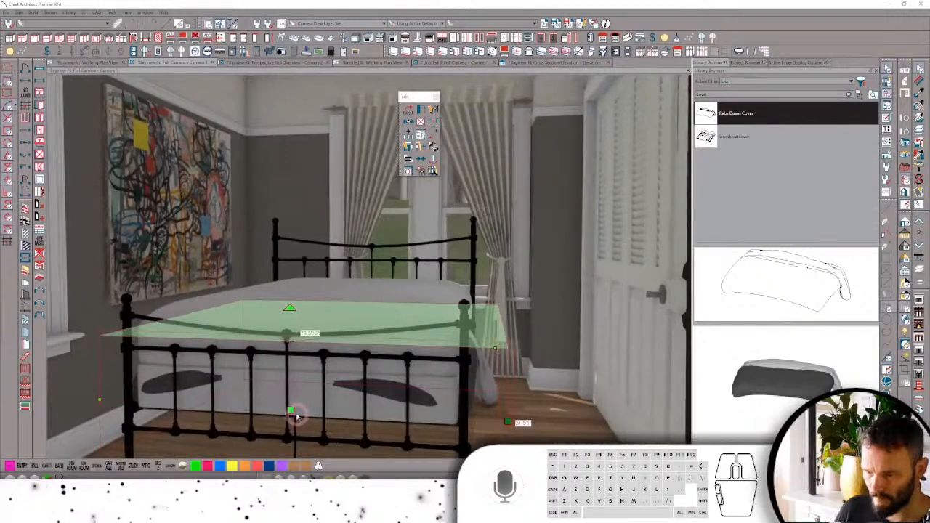
pyautogui.moveTo(294, 411); pyautogui.dragTo(296, 354)
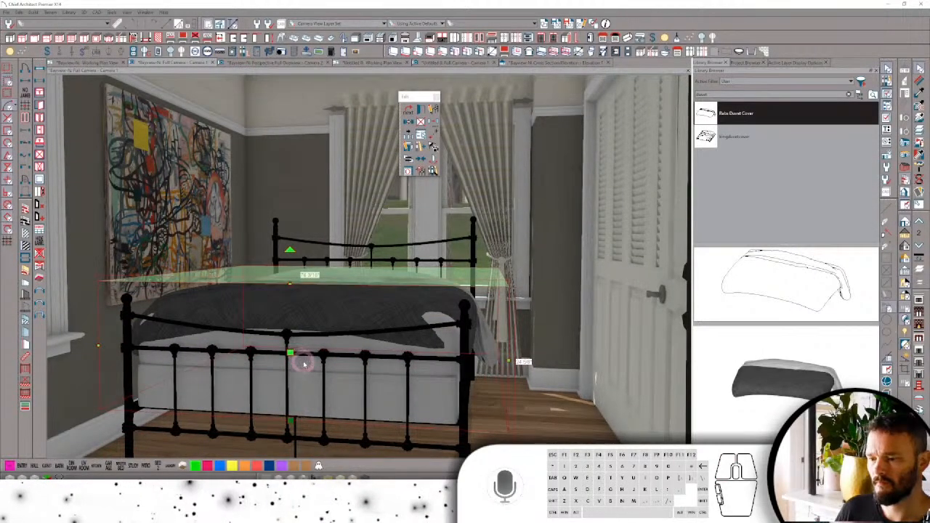
# Widen the duvet cover slightly on the closet side of the bed.
pyautogui.moveTo(341, 341); pyautogui.dragTo(531, 259, button='middle')
pyautogui.moveTo(531, 260); pyautogui.dragTo(385, 266)
pyautogui.click(260, 288)
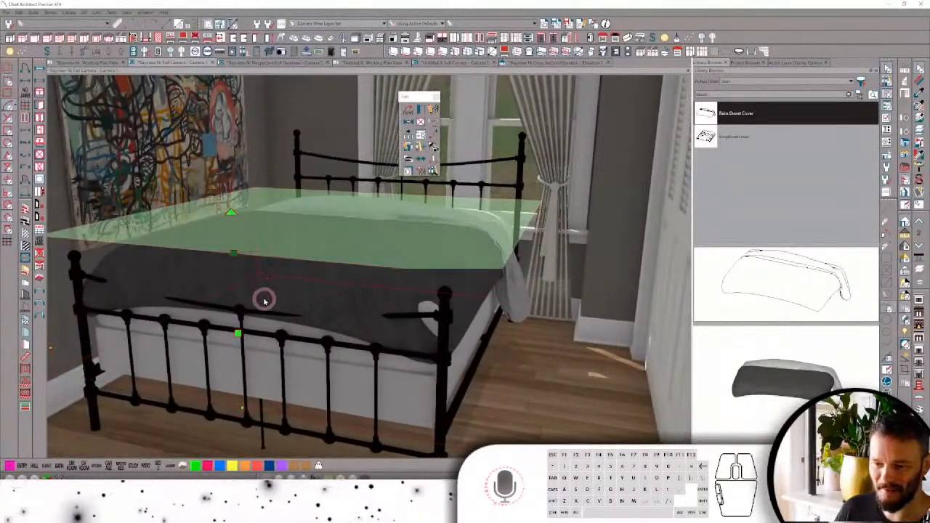
pyautogui.click(243, 331)
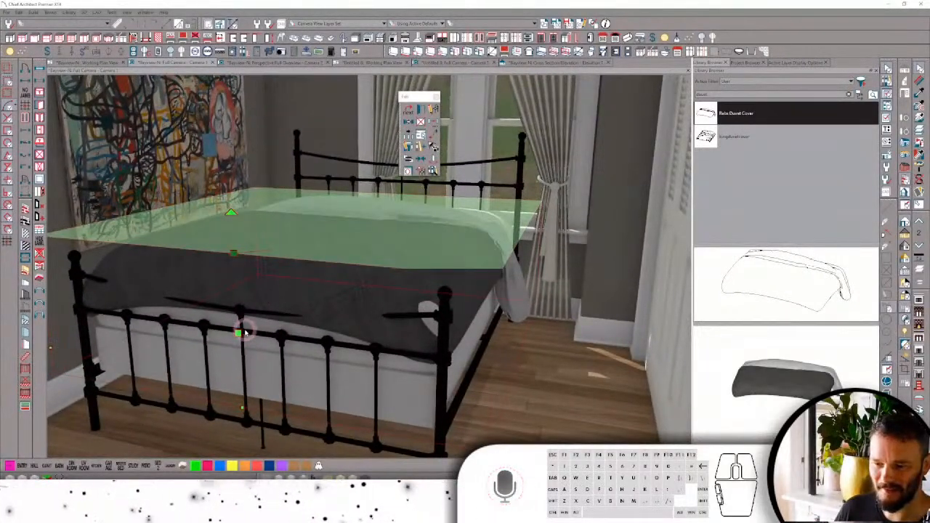
pyautogui.click(513, 283)
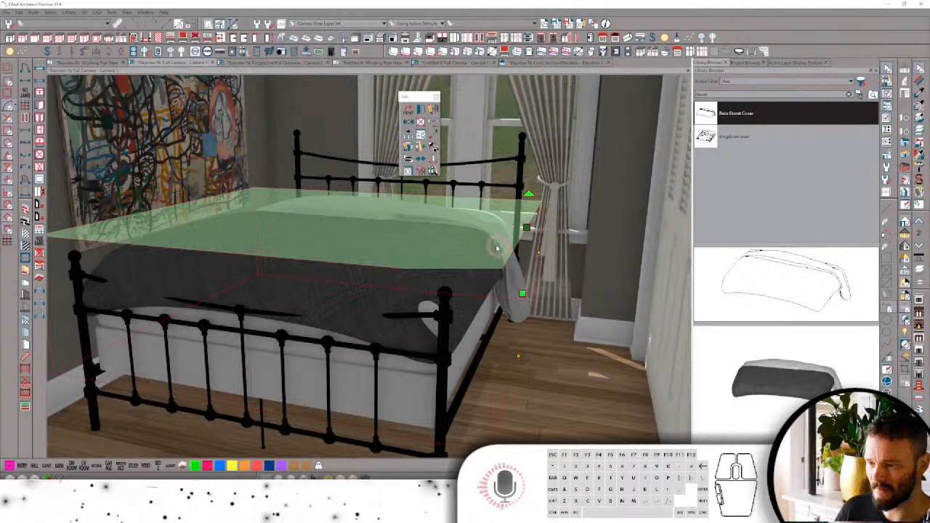
pyautogui.click(458, 218)
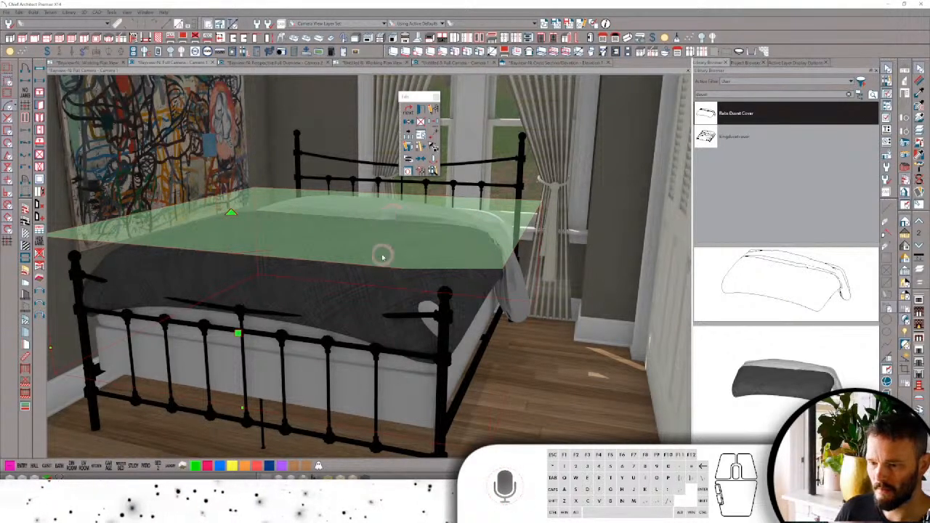
pyautogui.moveTo(441, 376); pyautogui.dragTo(475, 351, button='middle')
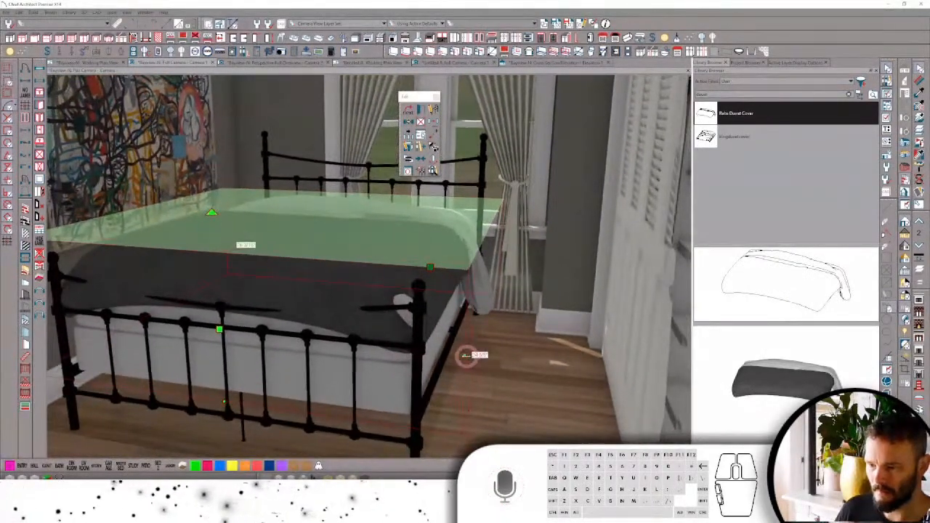
pyautogui.click(467, 355)
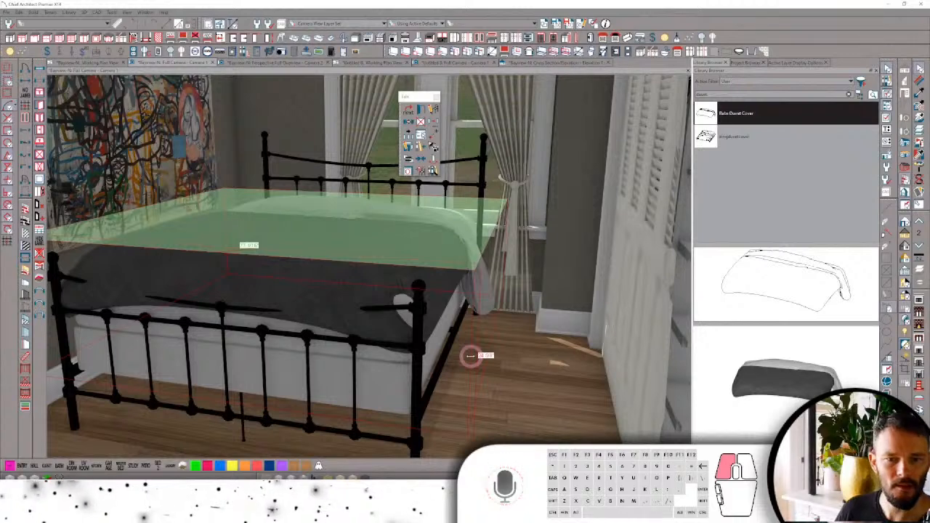
pyautogui.click(471, 356)
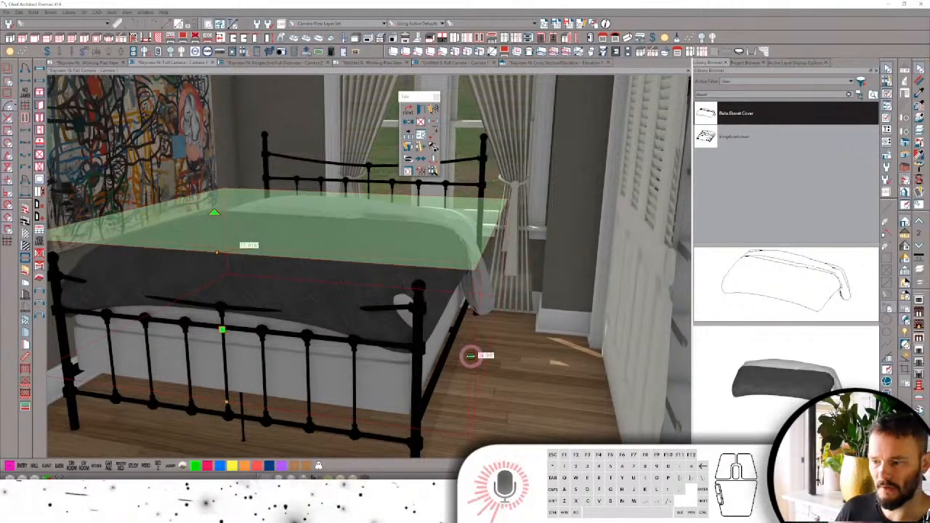
pyautogui.moveTo(473, 356); pyautogui.dragTo(480, 357)
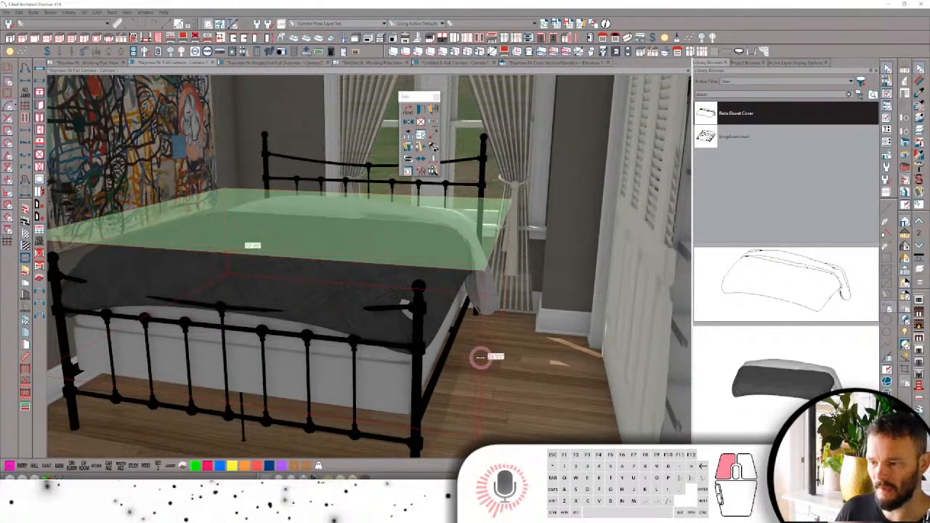
# Extend the duvet cover slightly on the side of the bed facing the painting, and deselect it.
pyautogui.moveTo(309, 329); pyautogui.dragTo(161, 334, button='middle')
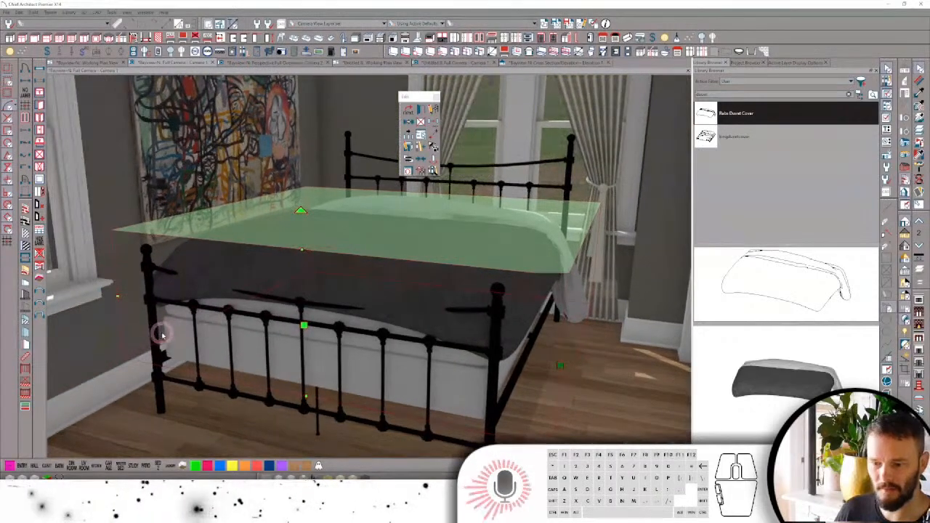
pyautogui.click(116, 294)
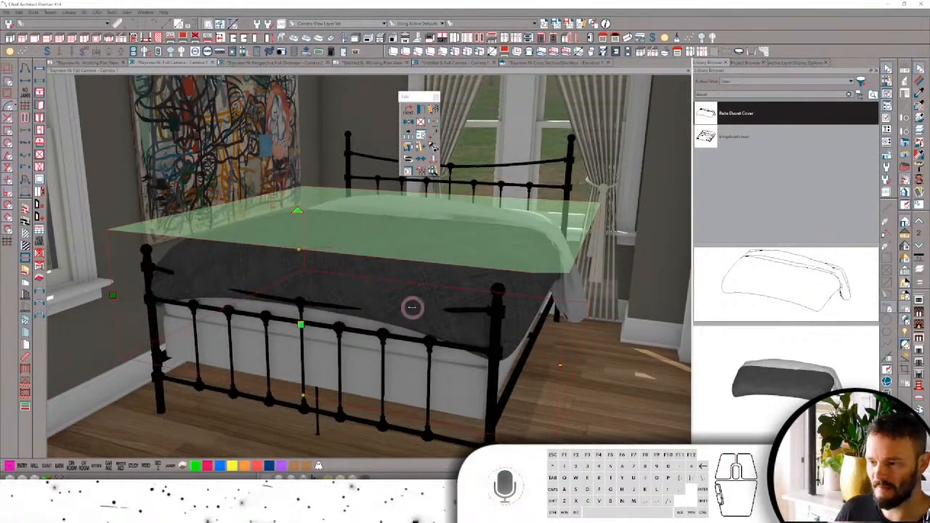
pyautogui.moveTo(411, 308); pyautogui.dragTo(562, 266, button='middle')
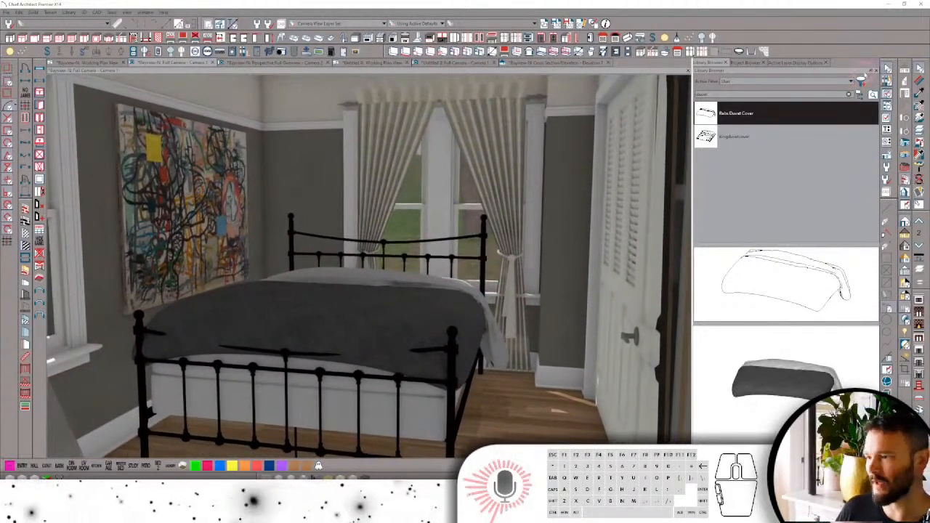
# Change the duvet cover's material color to a light warm off-white.
pyautogui.click(405, 306)
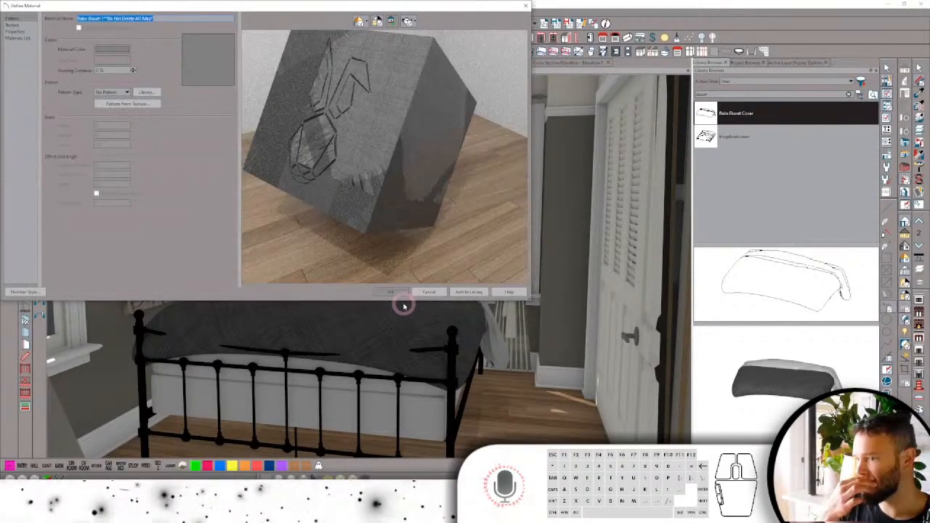
pyautogui.click(124, 49)
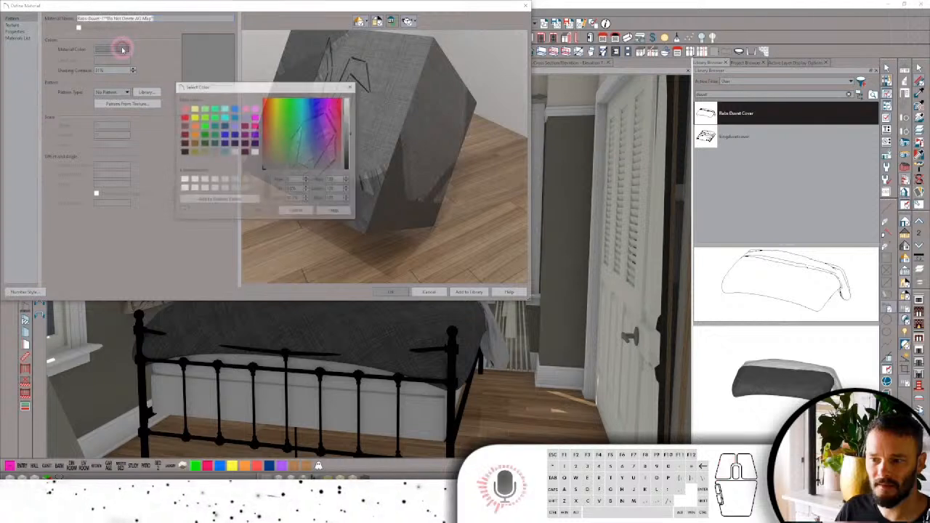
pyautogui.click(274, 165)
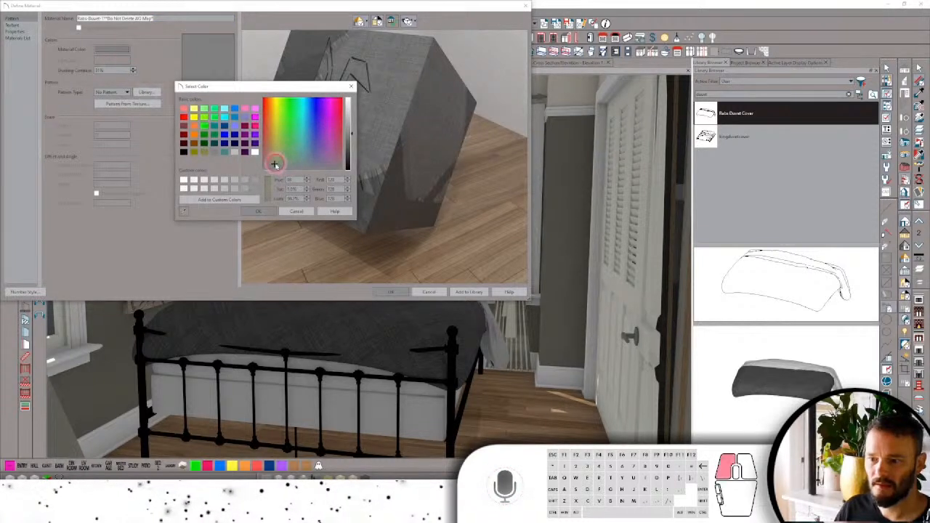
pyautogui.click(350, 110)
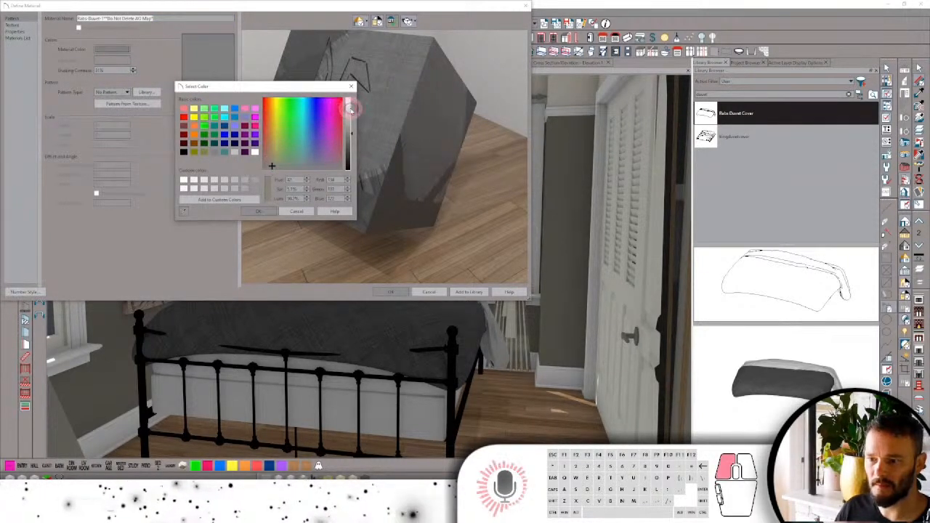
pyautogui.click(270, 162)
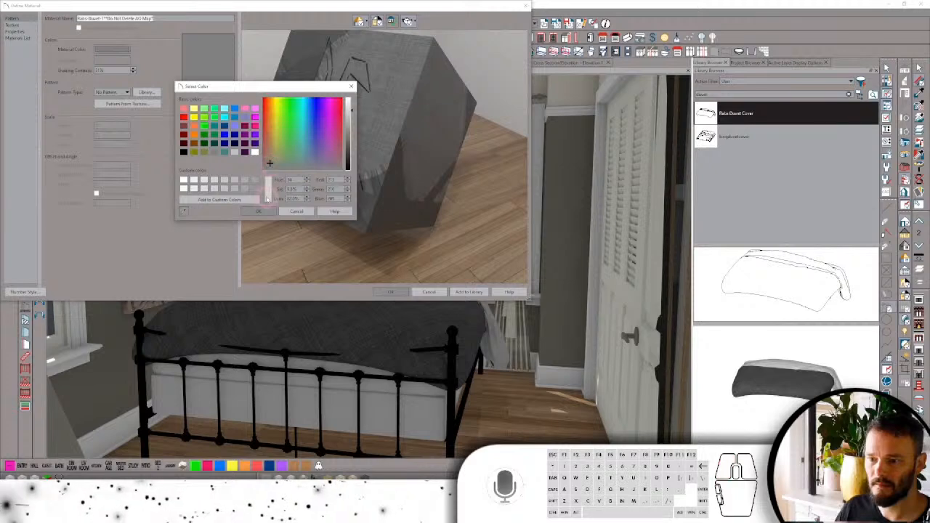
pyautogui.click(264, 212)
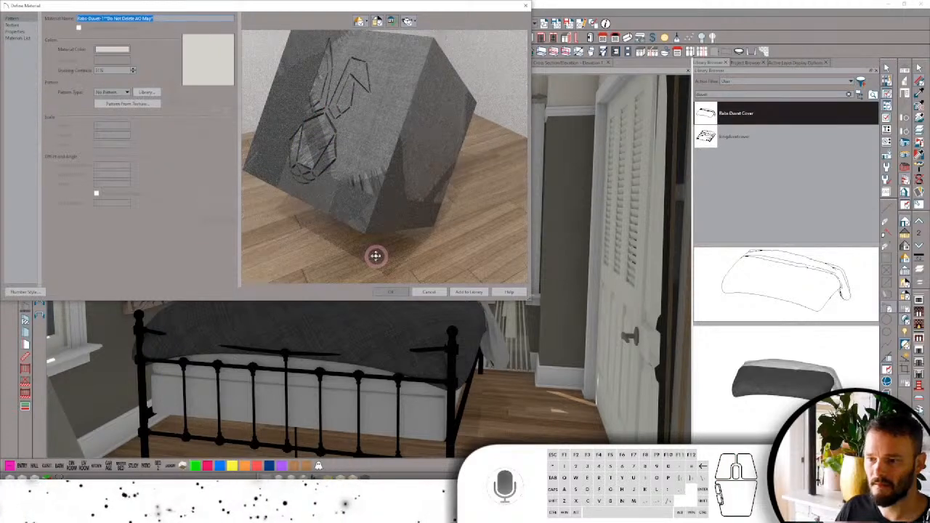
pyautogui.click(392, 291)
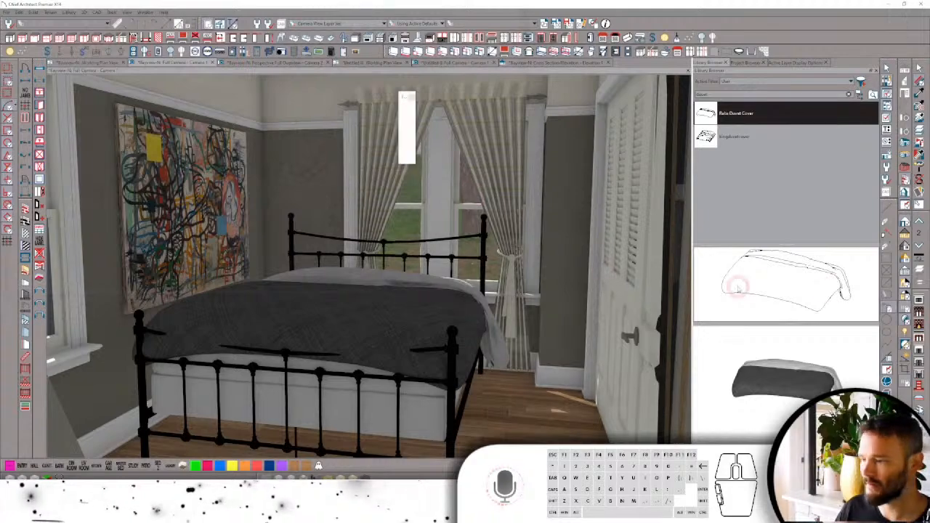
# Switch the bedroom camera to a realistic ray-traced rendering and reframe it on the bed and closet doors.
pyautogui.click(905, 257)
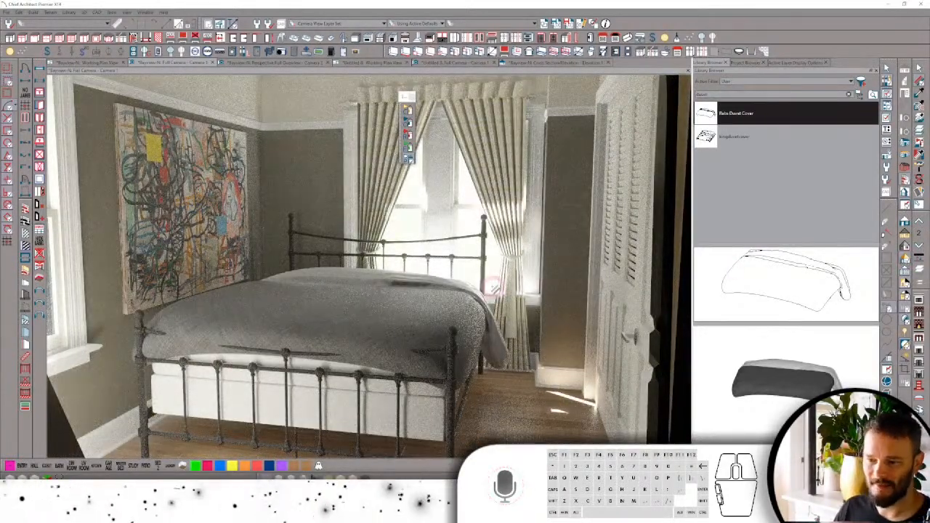
pyautogui.press('Left')
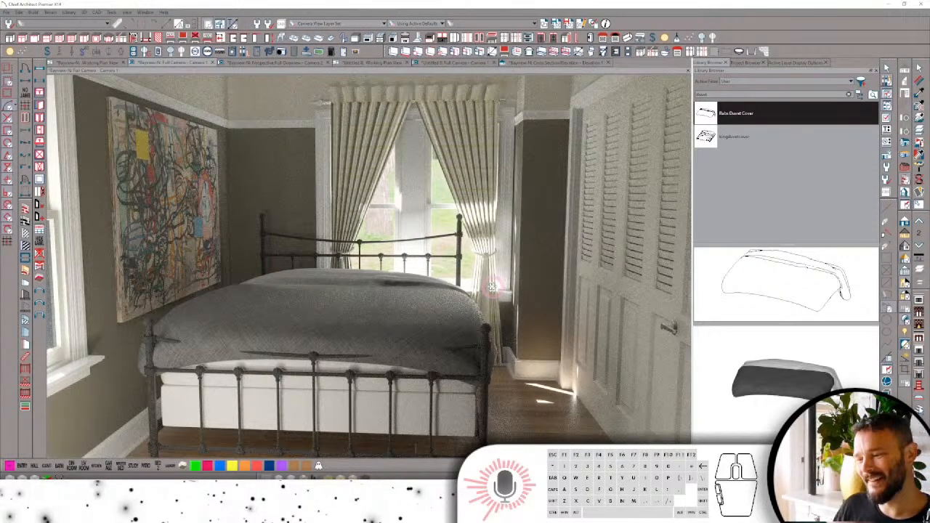
pyautogui.moveTo(492, 287); pyautogui.dragTo(610, 225)
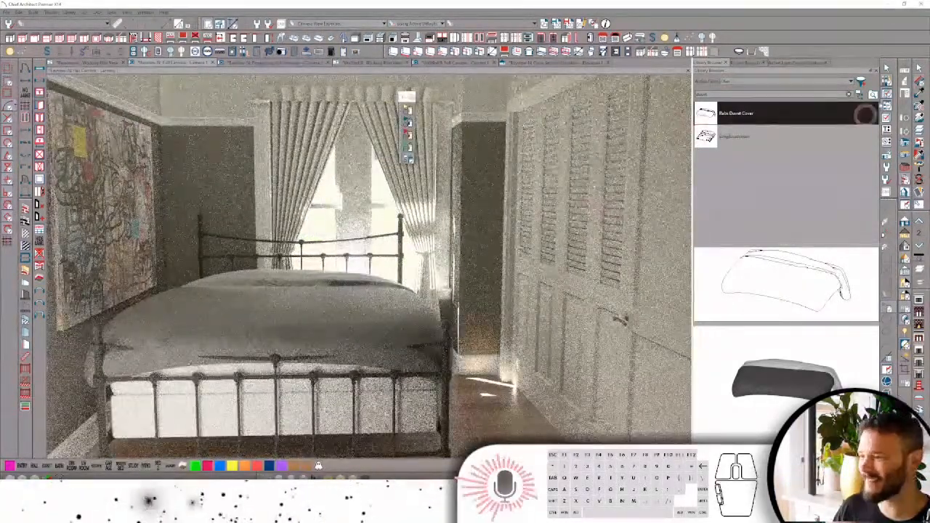
# Recolor the drywall material on the lower walls to a light warm gray.
pyautogui.click(538, 90)
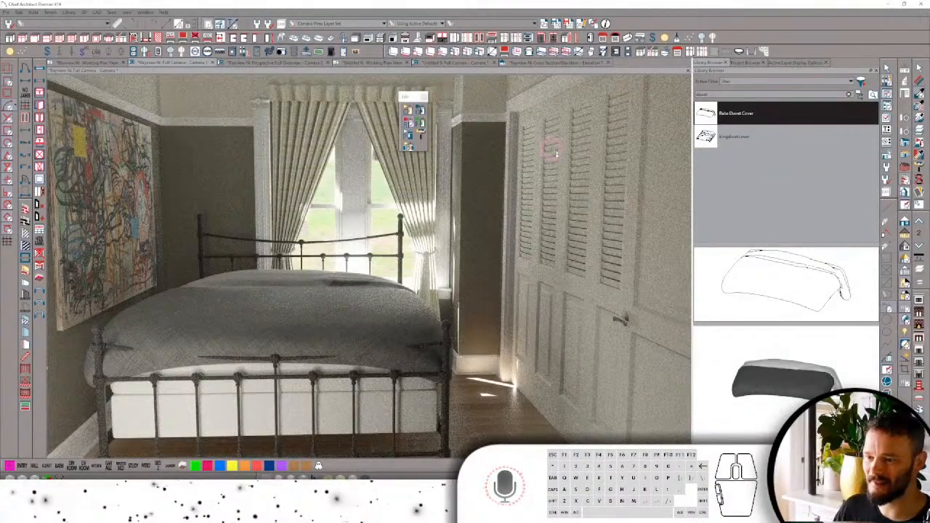
pyautogui.click(421, 110)
pyautogui.click(595, 168)
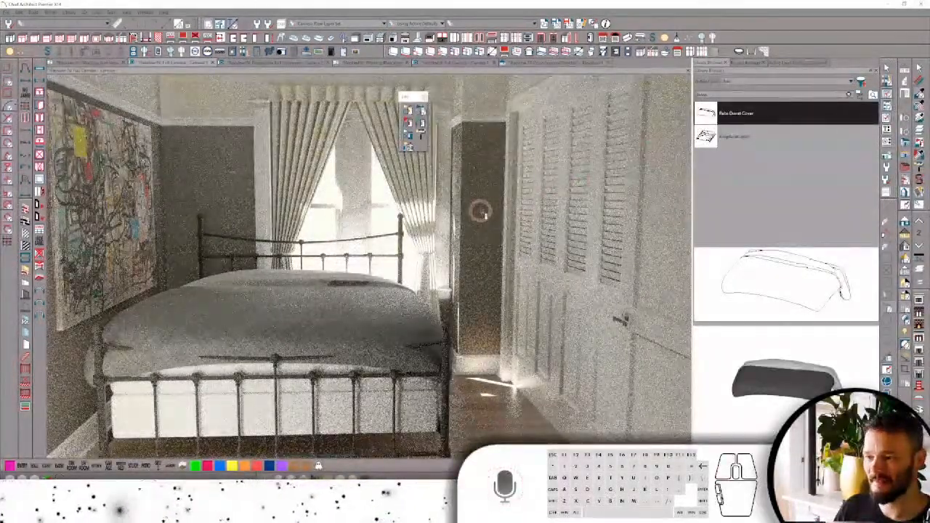
pyautogui.click(480, 211)
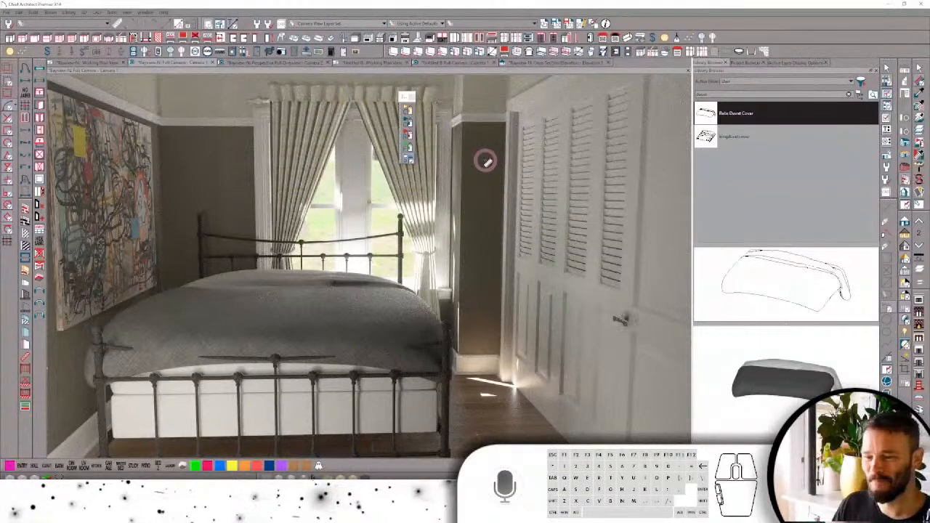
pyautogui.click(486, 160)
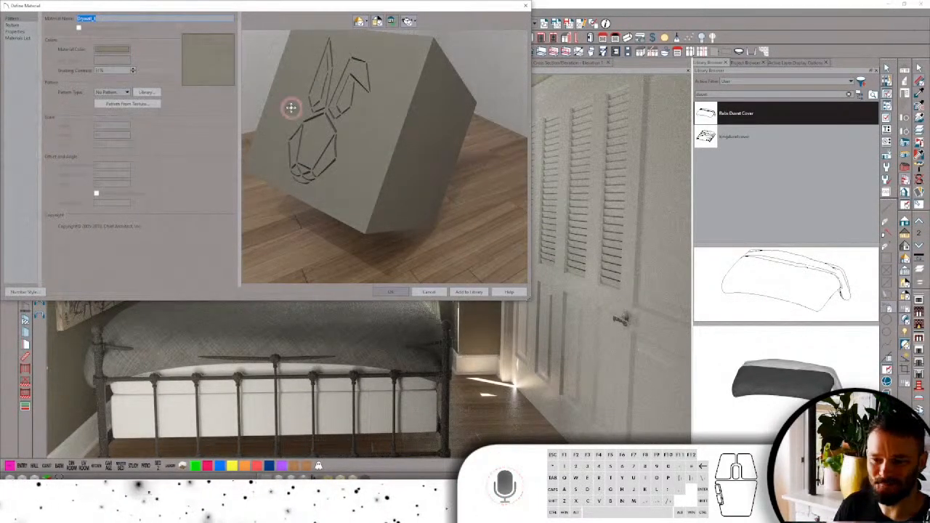
pyautogui.click(109, 52)
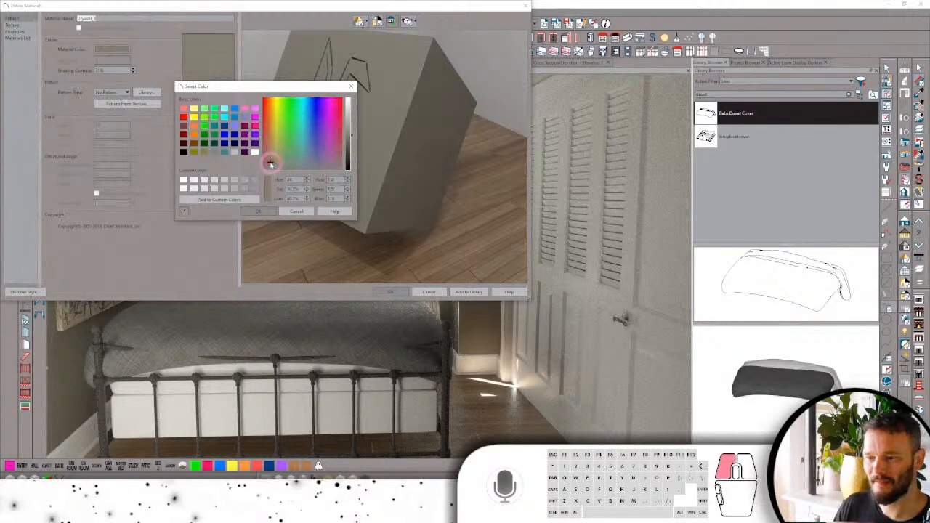
pyautogui.click(351, 120)
pyautogui.click(350, 119)
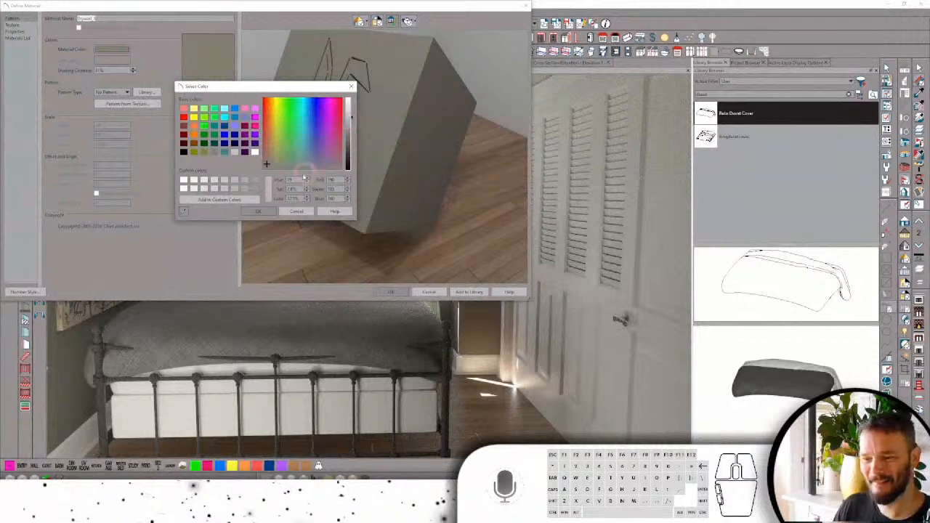
pyautogui.click(258, 211)
pyautogui.click(386, 287)
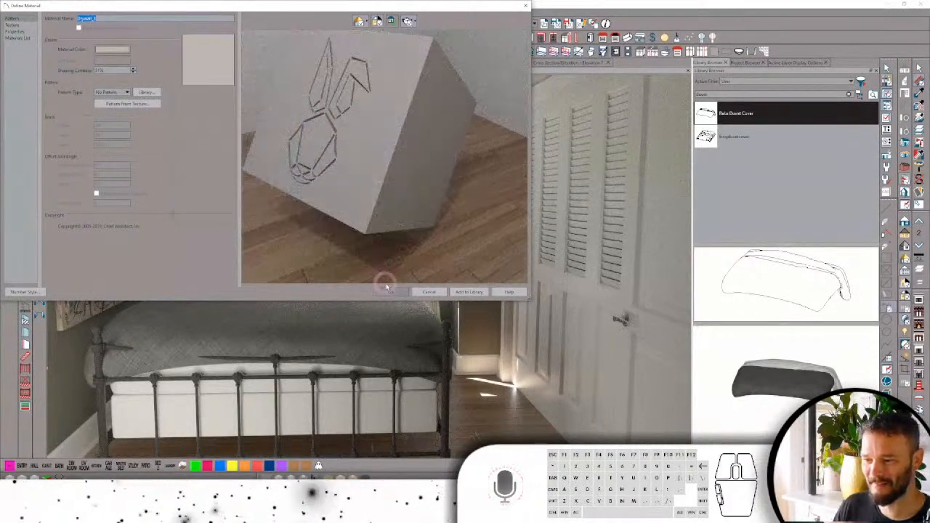
pyautogui.click(385, 291)
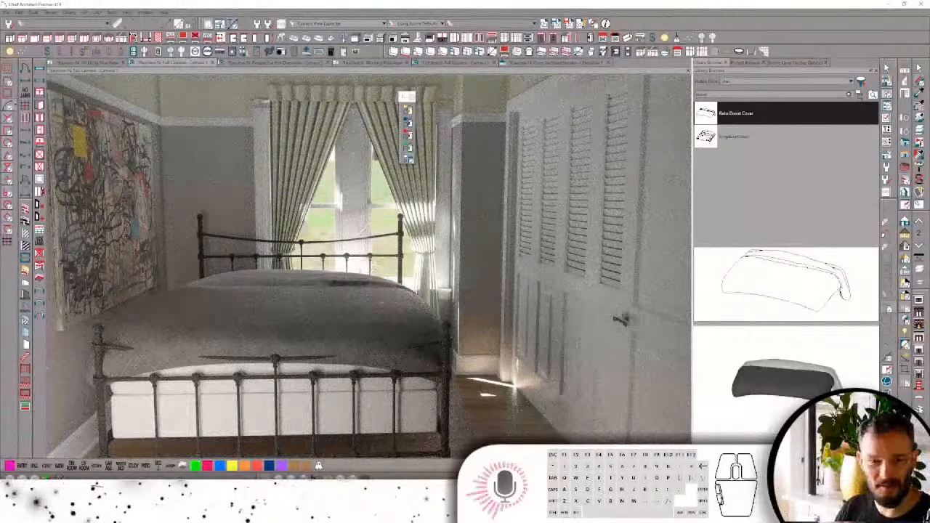
# Delete the curtains from the windows behind the bed.
pyautogui.click(316, 127)
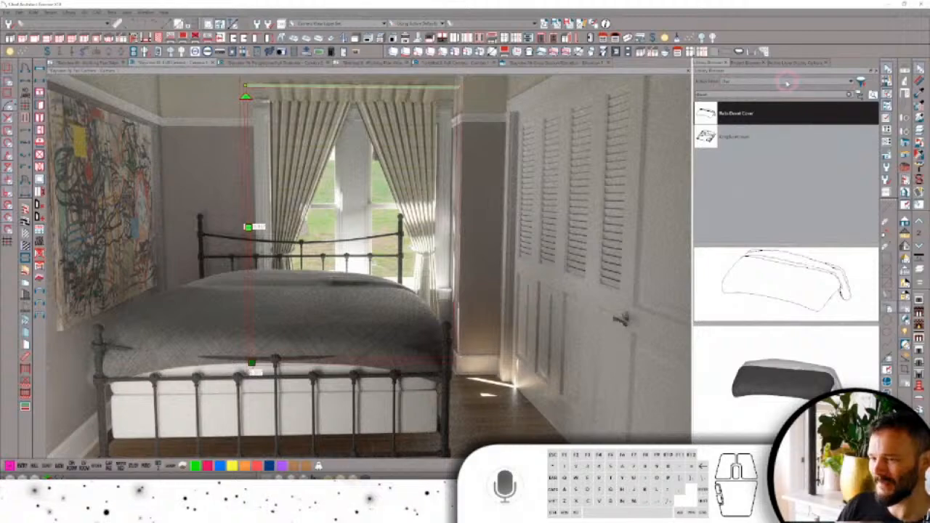
pyautogui.press('Delete')
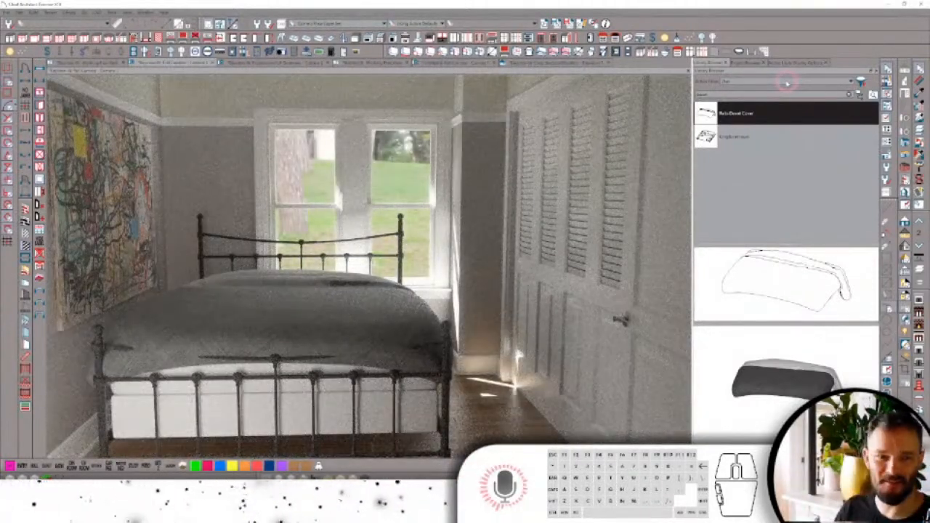
pyautogui.moveTo(347, 144); pyautogui.dragTo(407, 178, button='middle')
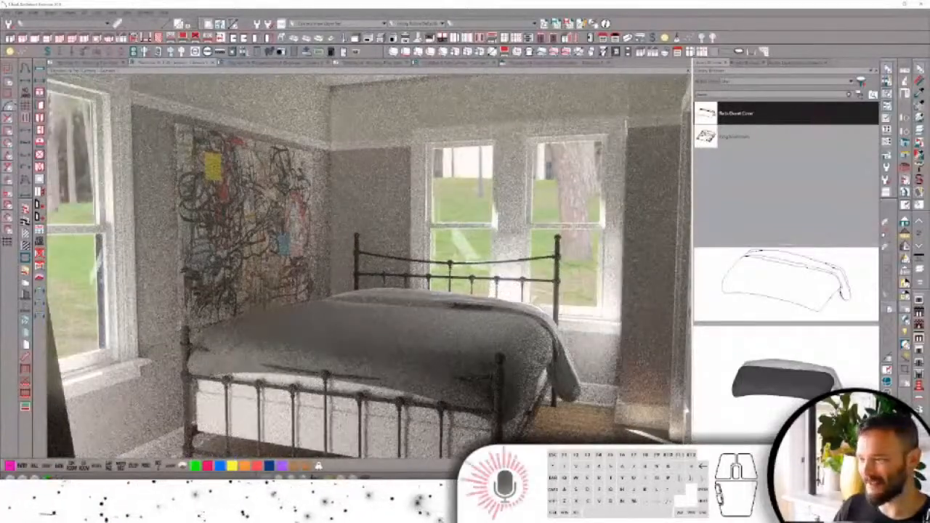
# Brighten the lower walls' drywall color to a near-white shade.
pyautogui.click(826, 114)
pyautogui.click(362, 206)
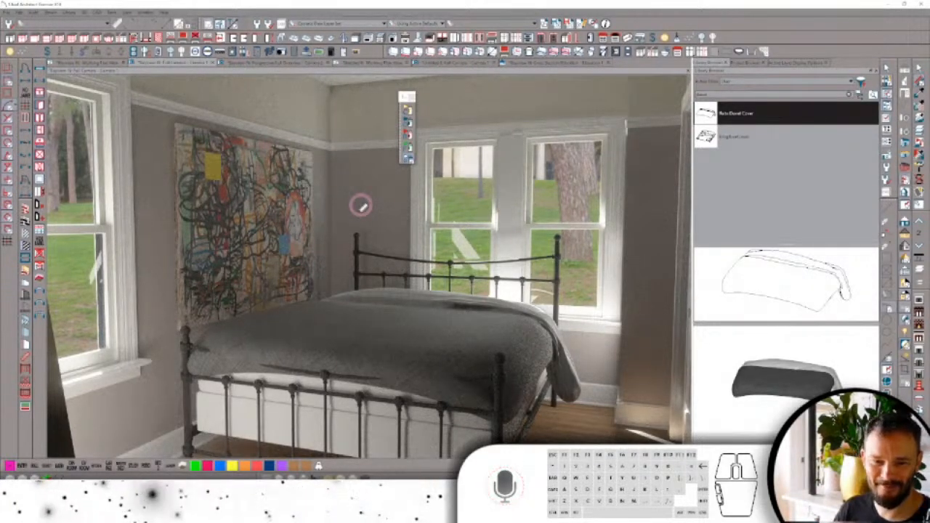
pyautogui.click(361, 207)
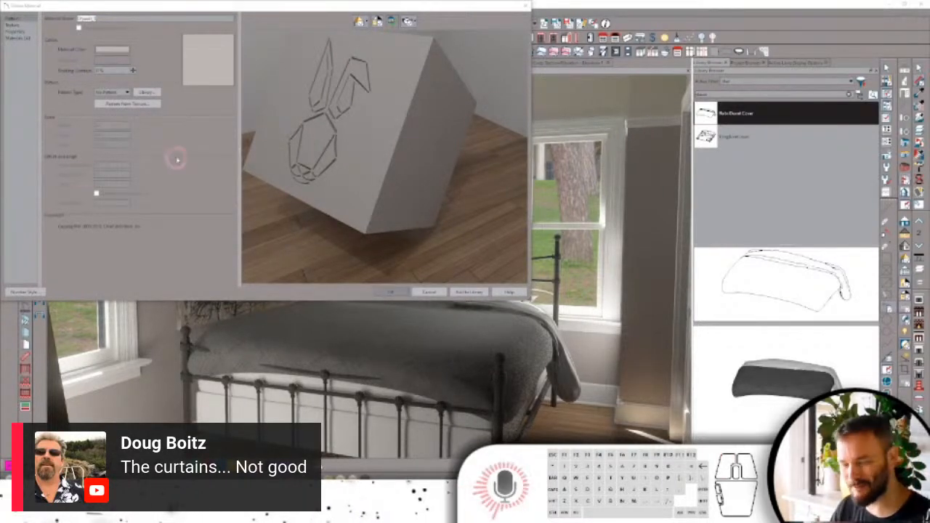
pyautogui.click(104, 51)
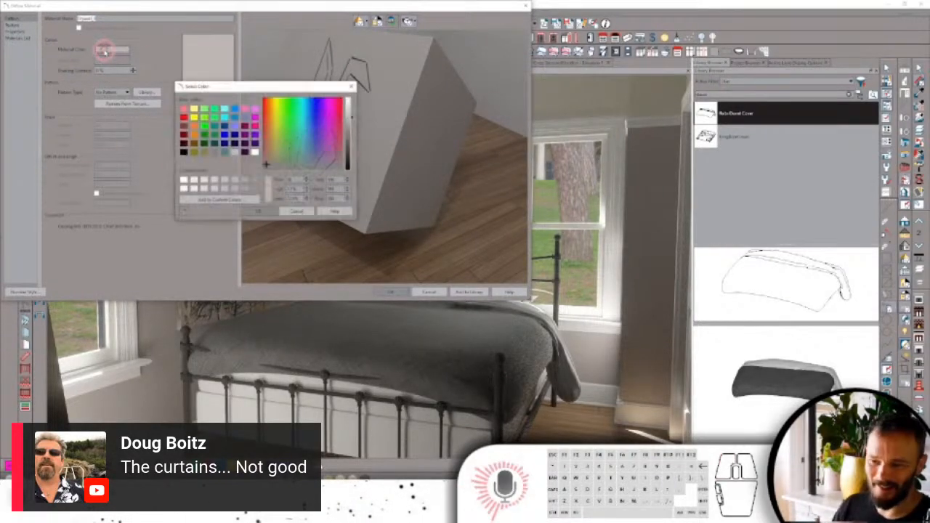
pyautogui.click(349, 106)
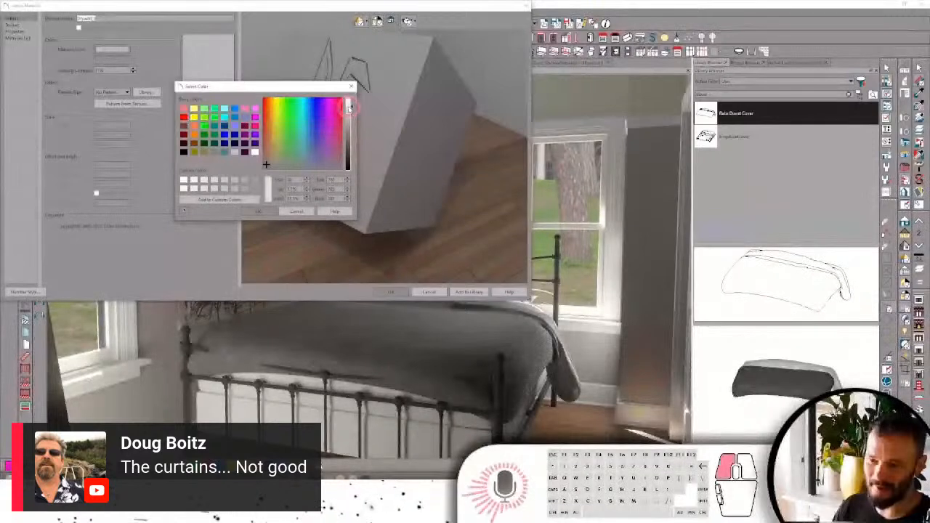
pyautogui.click(350, 106)
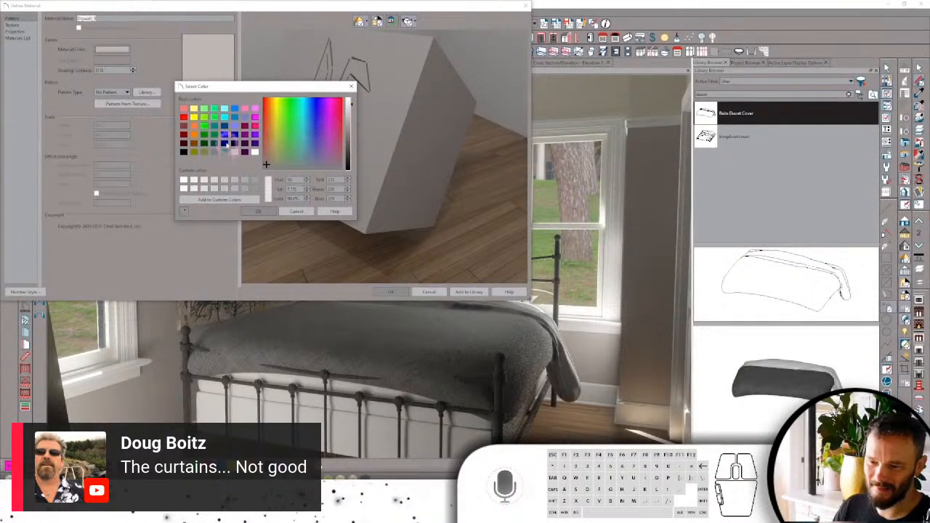
pyautogui.click(260, 211)
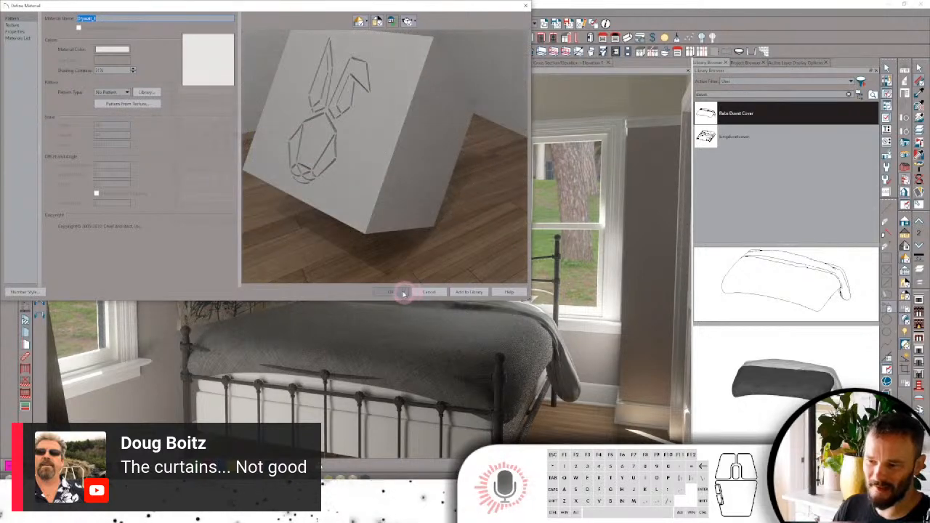
pyautogui.click(402, 293)
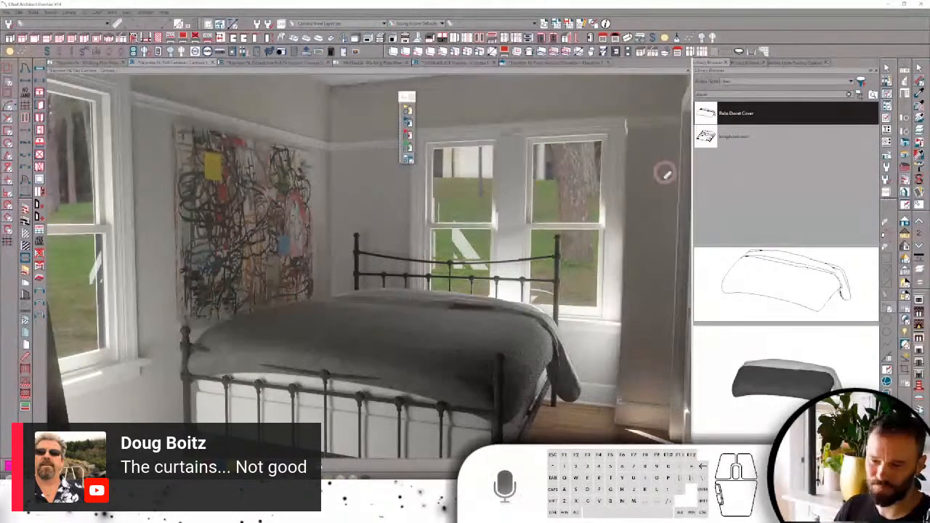
# Recolor the drywall material on the bedroom's lower walls to a pale warm yellow.
pyautogui.click(666, 173)
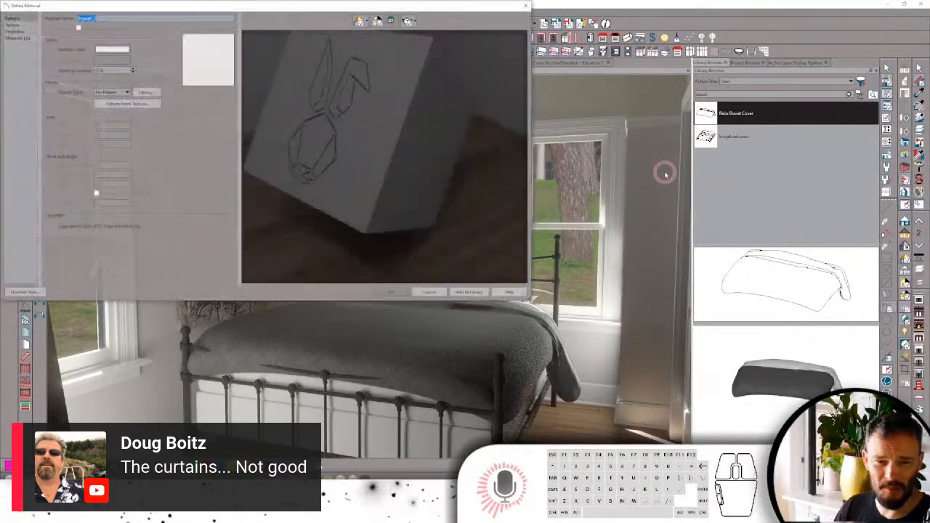
pyautogui.click(110, 51)
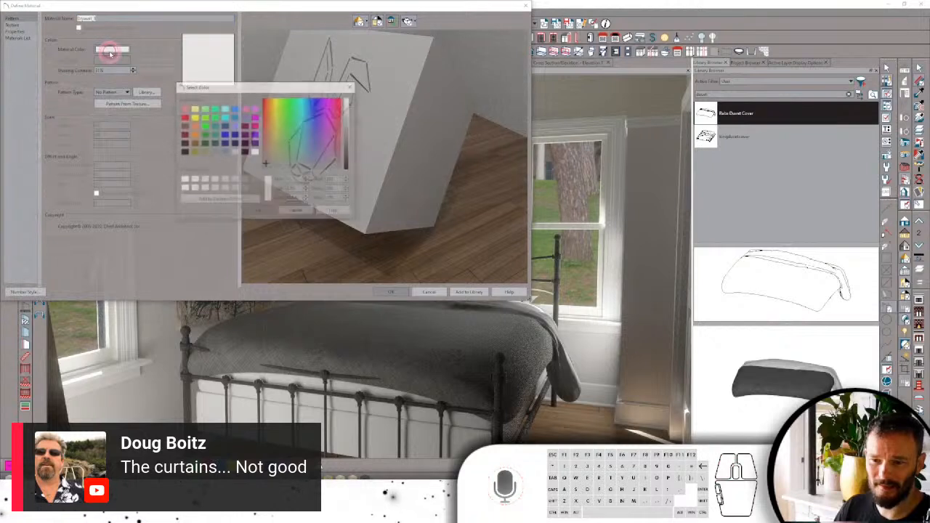
pyautogui.click(276, 160)
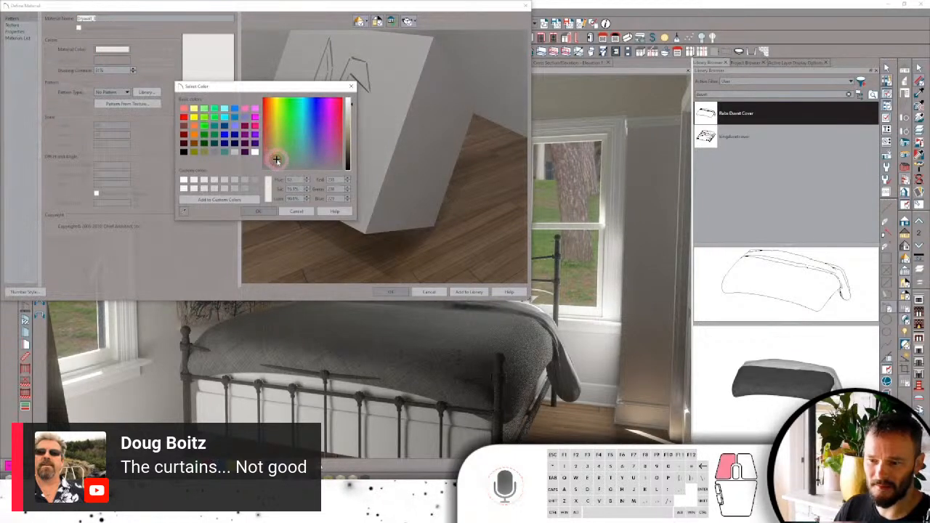
pyautogui.click(274, 137)
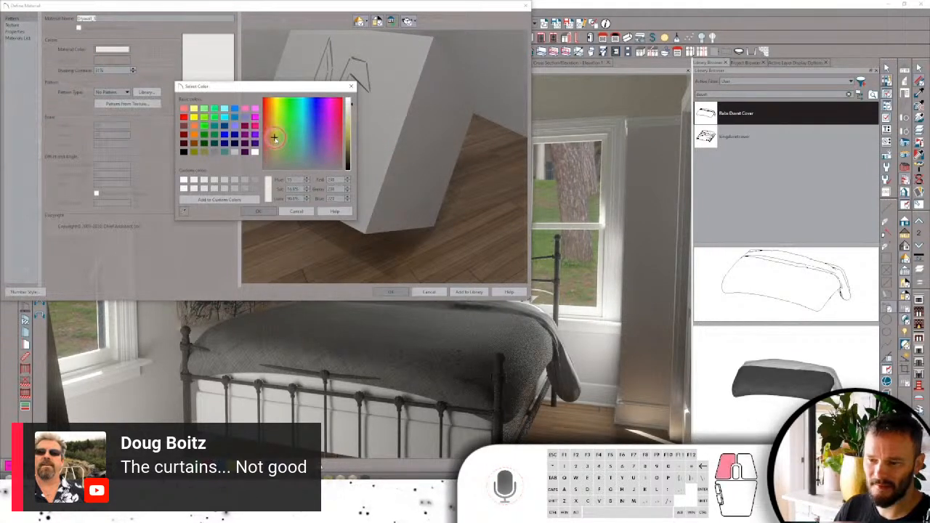
pyautogui.click(347, 131)
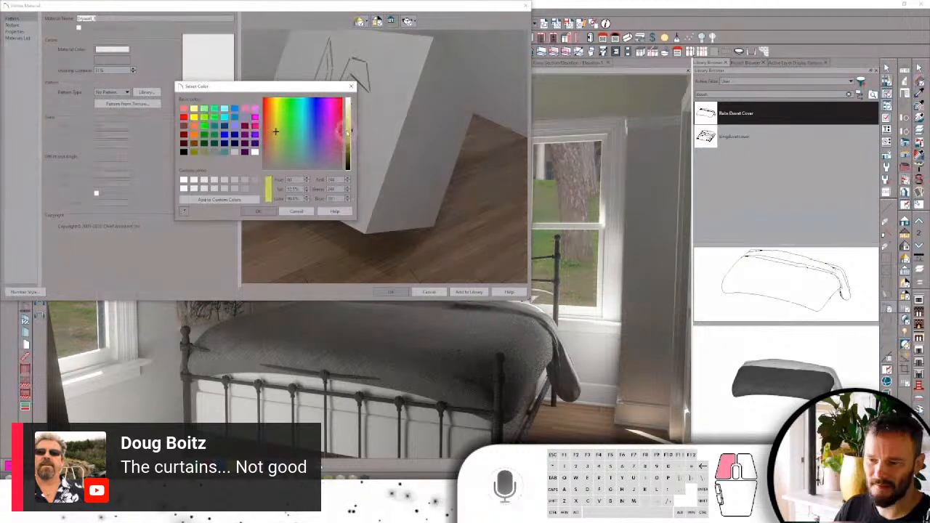
pyautogui.click(272, 132)
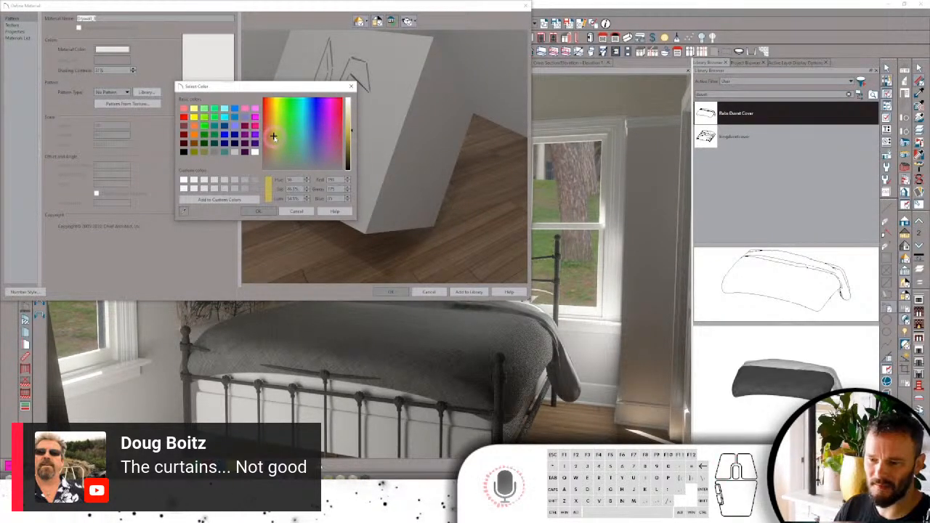
pyautogui.click(349, 110)
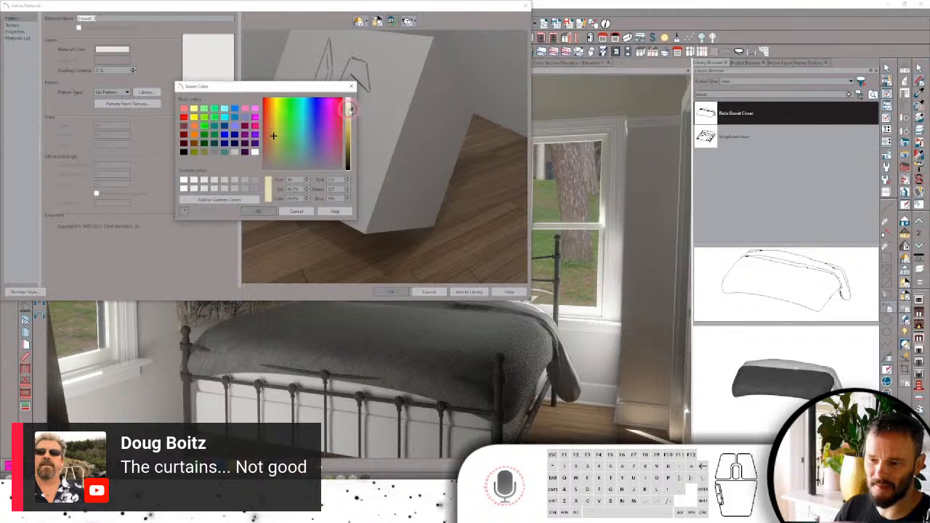
pyautogui.click(347, 116)
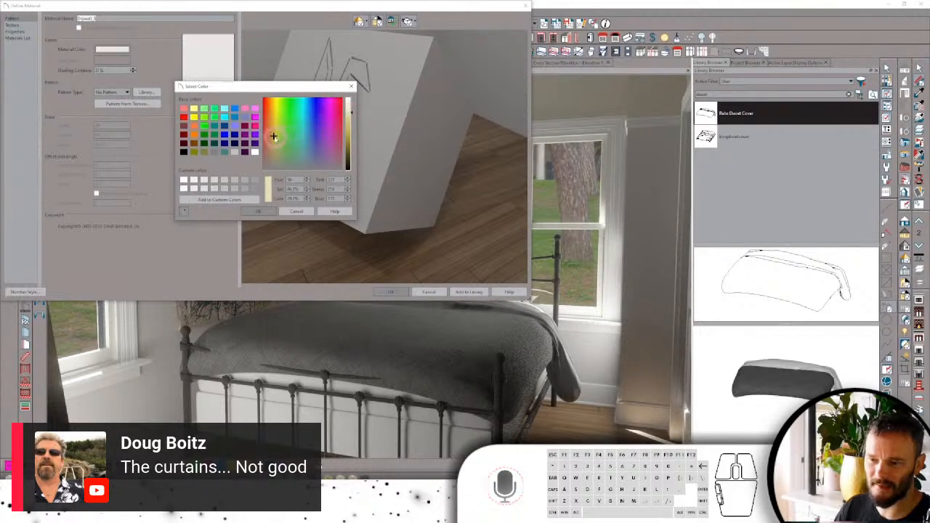
pyautogui.click(276, 137)
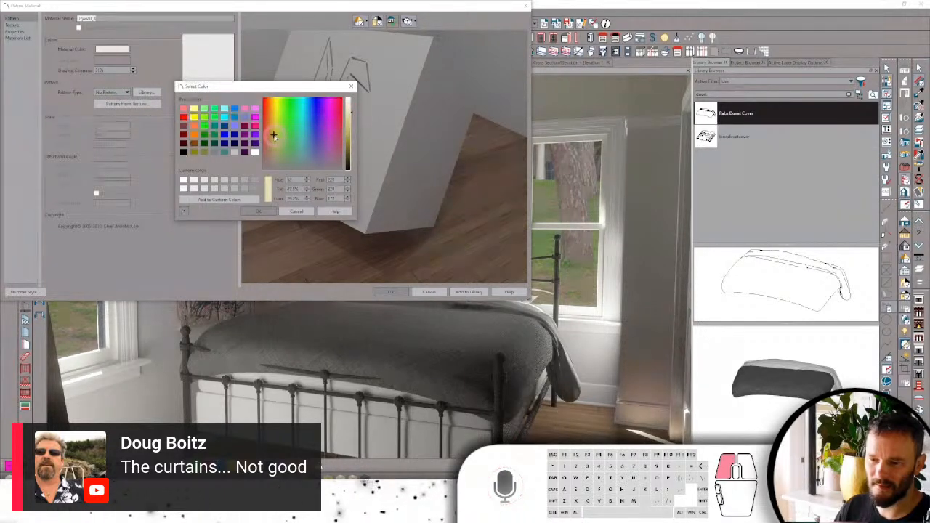
pyautogui.moveTo(273, 135); pyautogui.dragTo(272, 134)
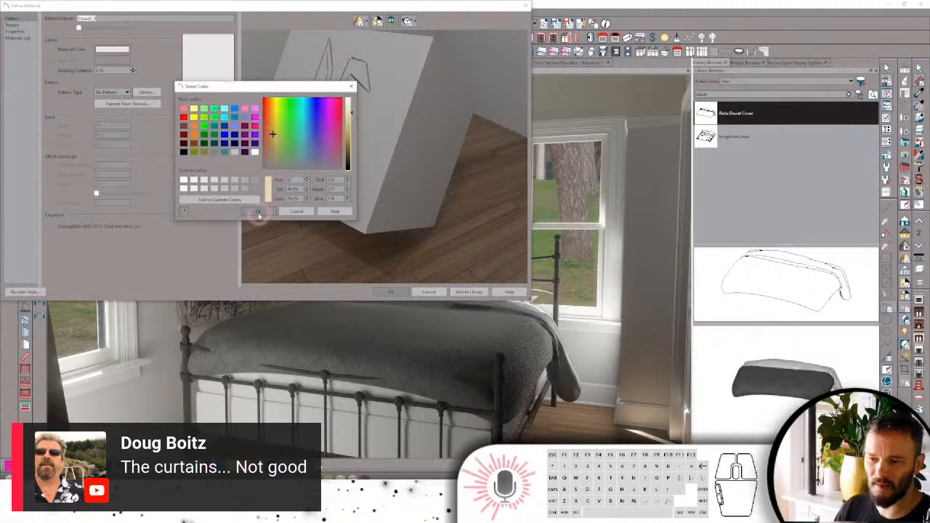
pyautogui.click(258, 212)
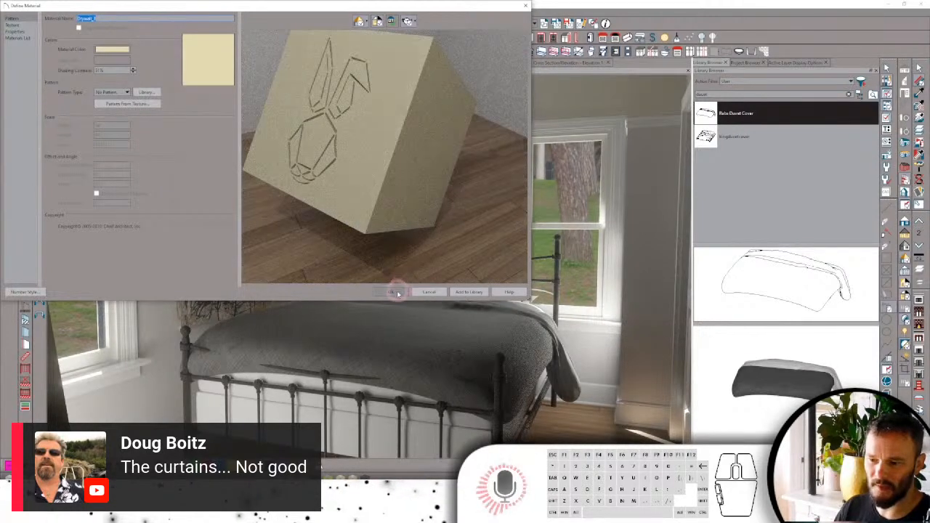
pyautogui.click(396, 293)
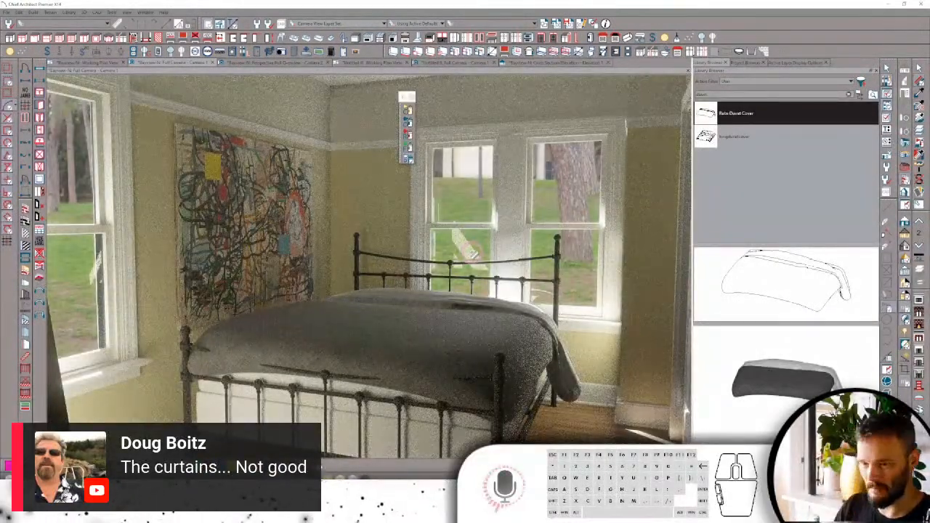
# Change the laundry closet door beside the bedroom entrance to a bifold type and increase its open percentage.
pyautogui.scroll(-8, 474, 237)
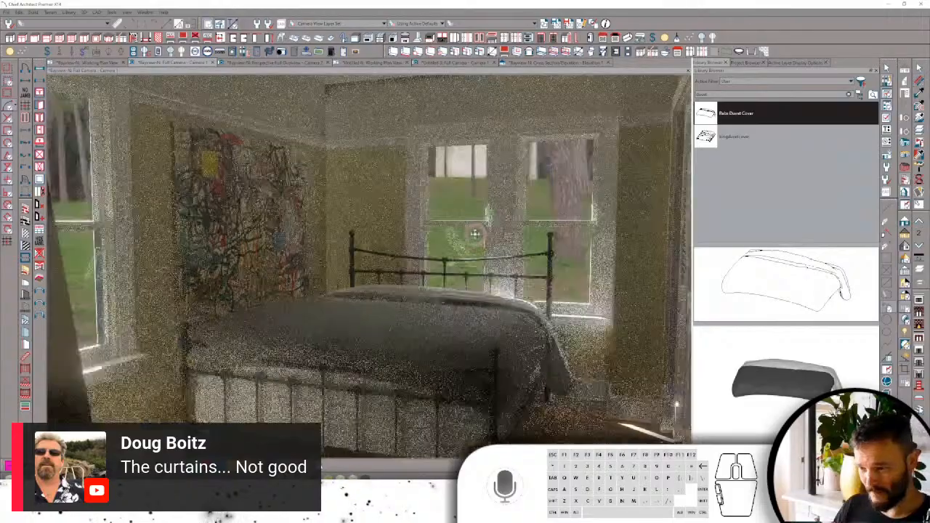
pyautogui.scroll(-6, 473, 234)
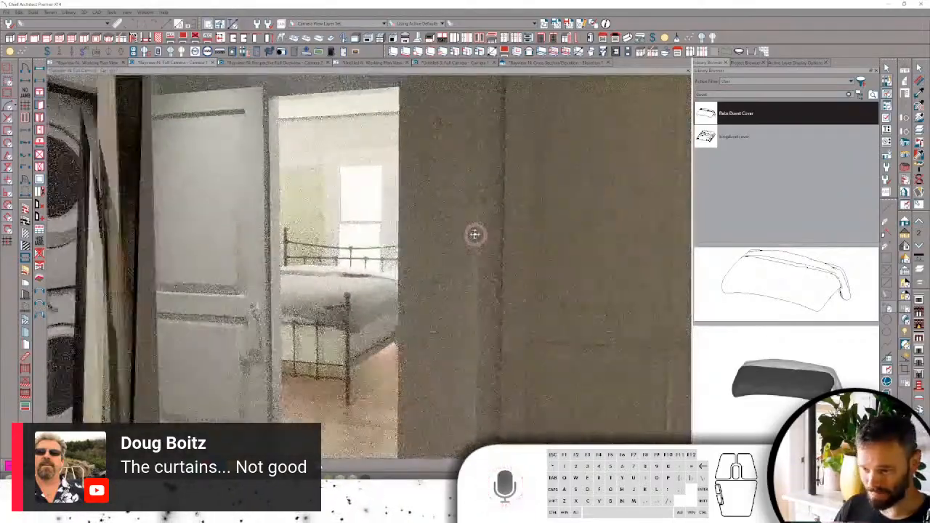
pyautogui.scroll(4, 474, 234)
pyautogui.scroll(8, 473, 234)
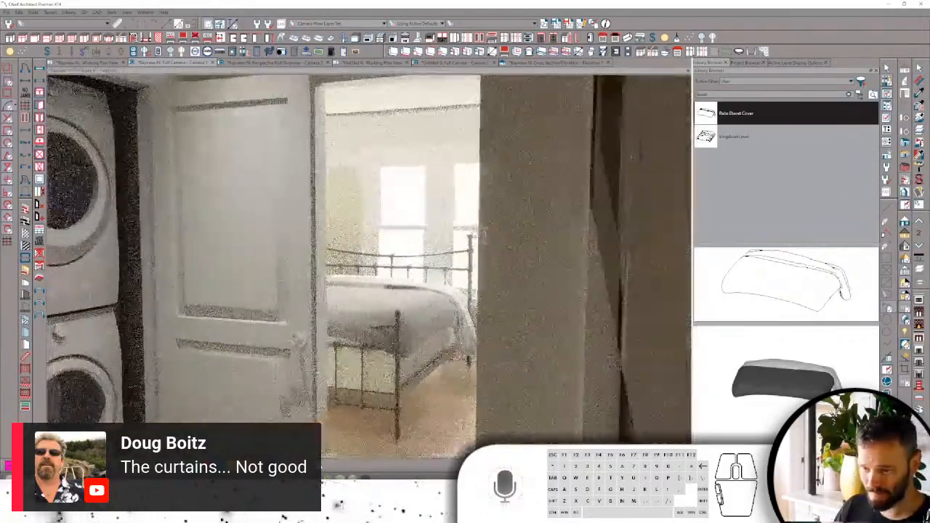
pyautogui.scroll(5, 475, 234)
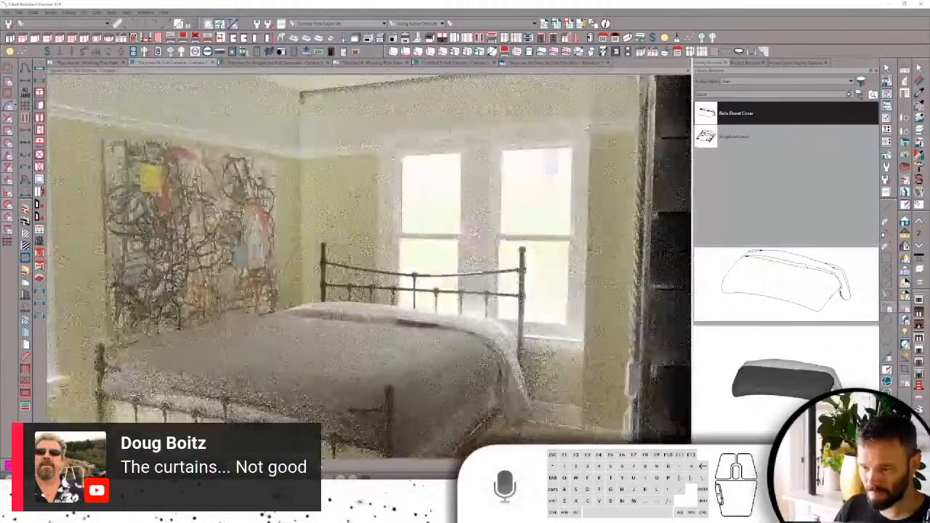
pyautogui.scroll(-10, 475, 234)
pyautogui.moveTo(474, 234); pyautogui.dragTo(378, 186)
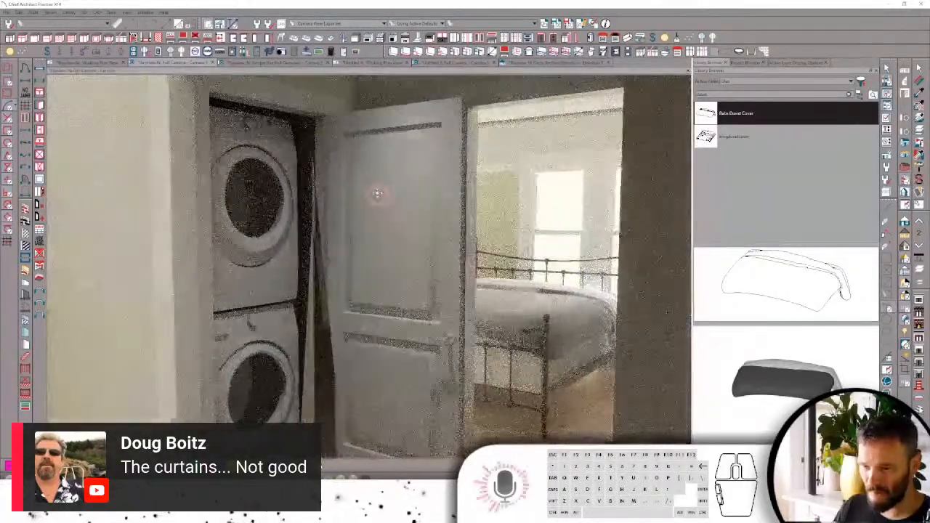
pyautogui.click(379, 191)
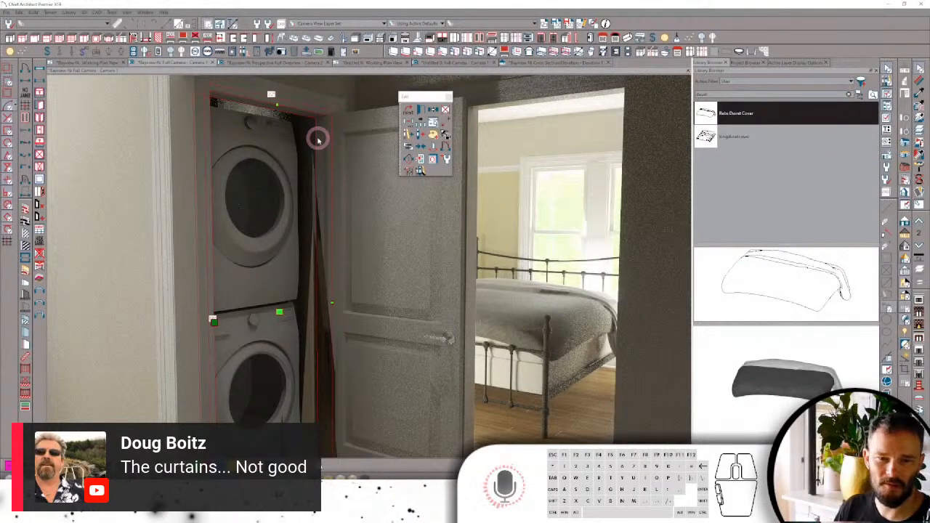
pyautogui.doubleClick(318, 139)
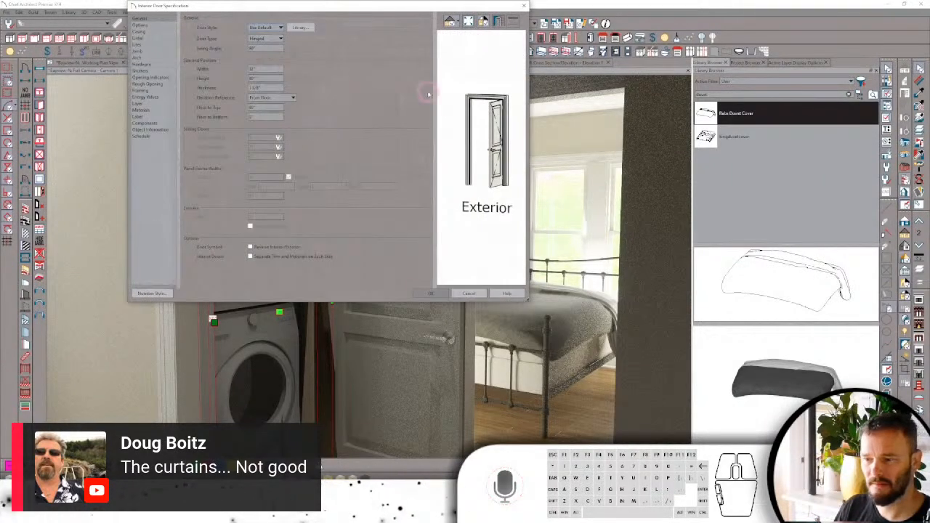
pyautogui.click(270, 38)
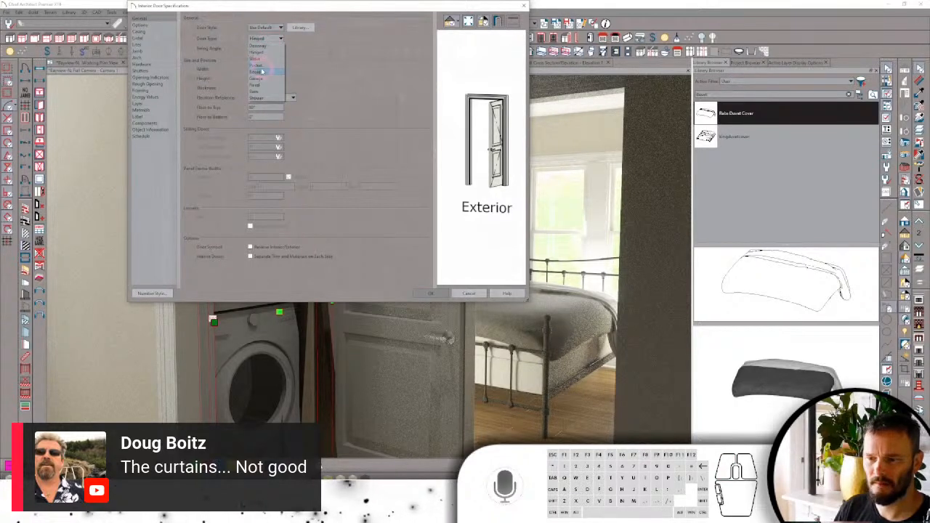
pyautogui.click(262, 71)
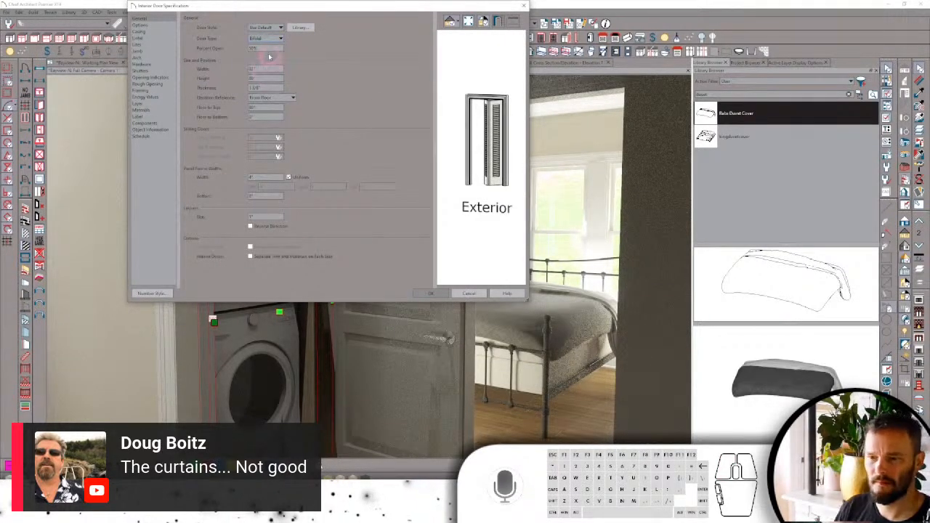
pyautogui.click(251, 48)
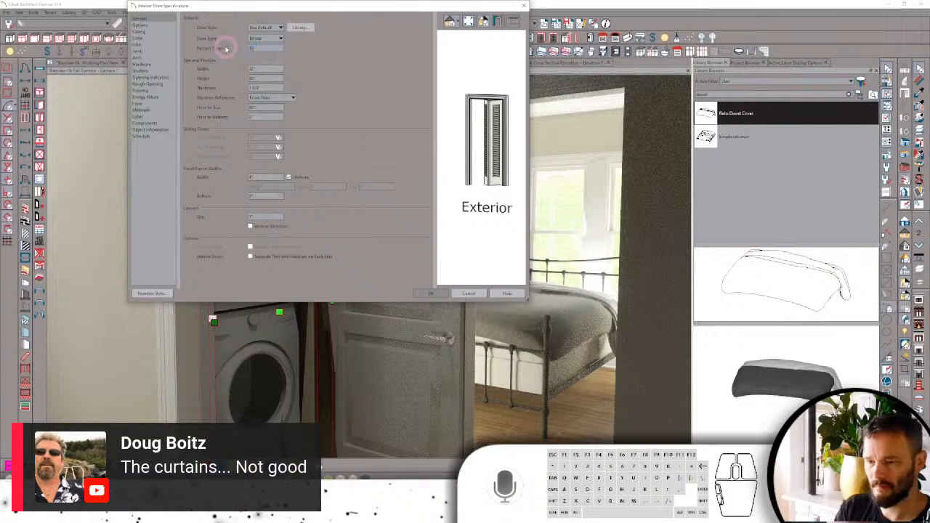
pyautogui.click(225, 70)
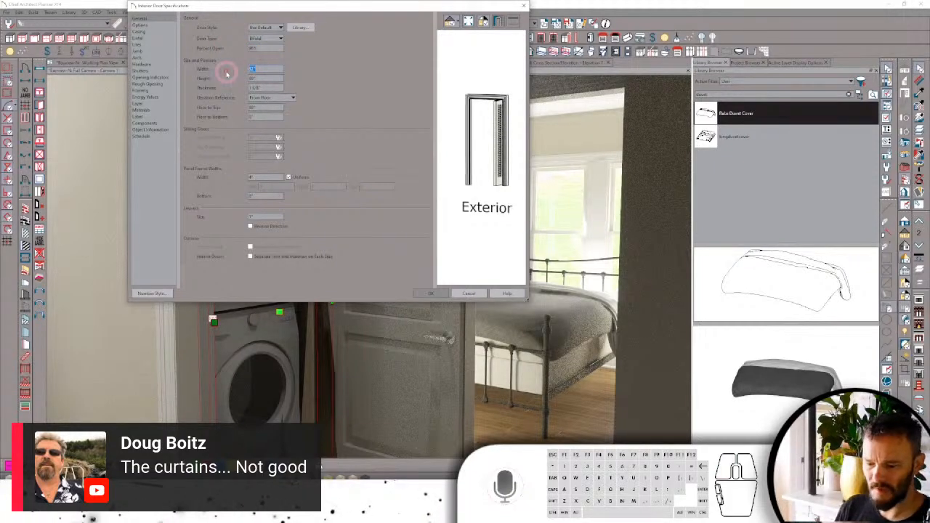
pyautogui.press('Return')
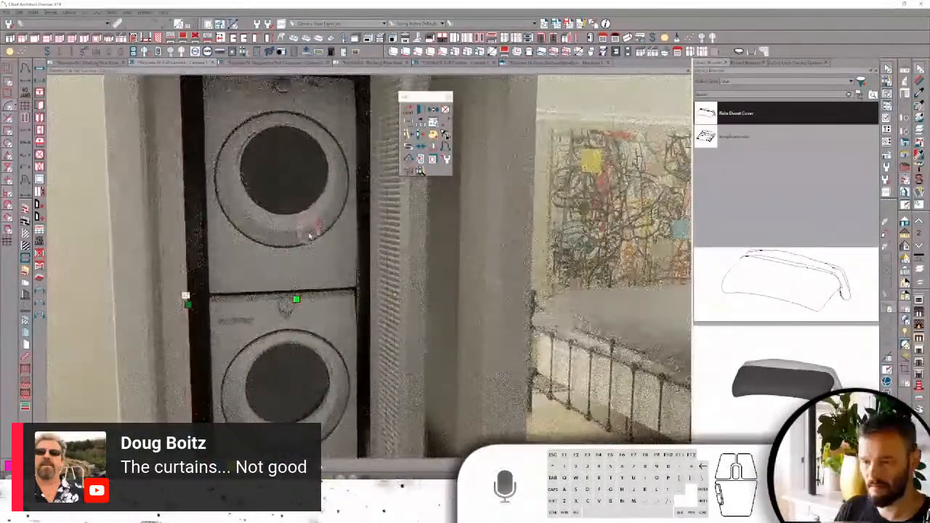
# Inspect the laundry closet's bifold door and the neighboring office with its dark built-in shelving in the rendered view.
pyautogui.moveTo(324, 284); pyautogui.dragTo(314, 358)
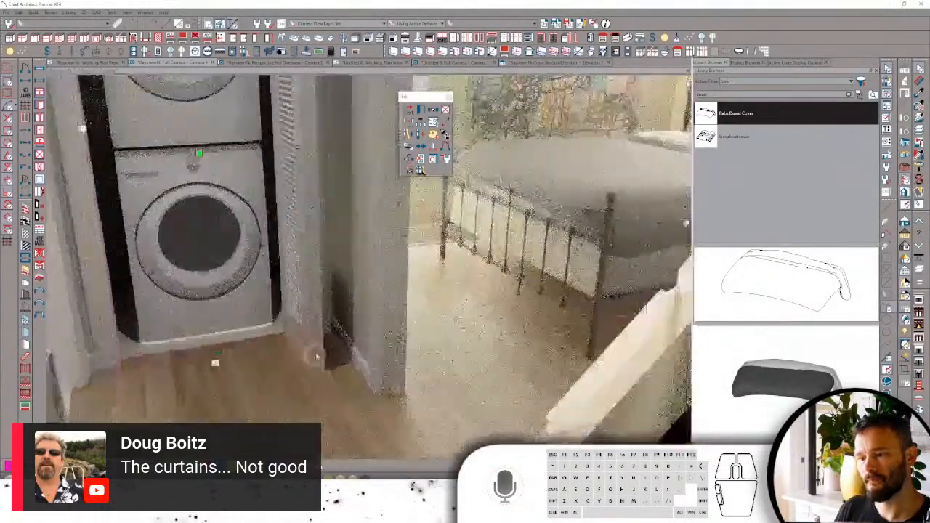
pyautogui.scroll(-2, 415, 347)
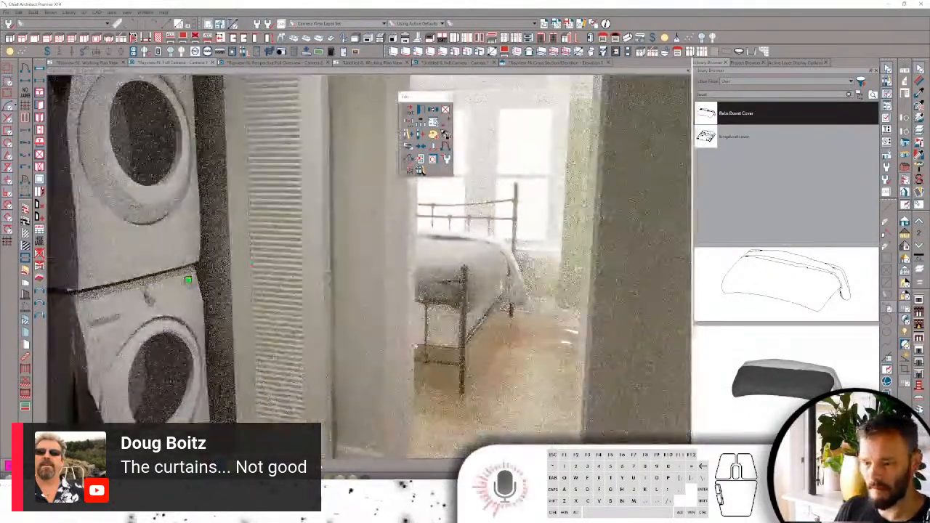
pyautogui.scroll(2, 439, 344)
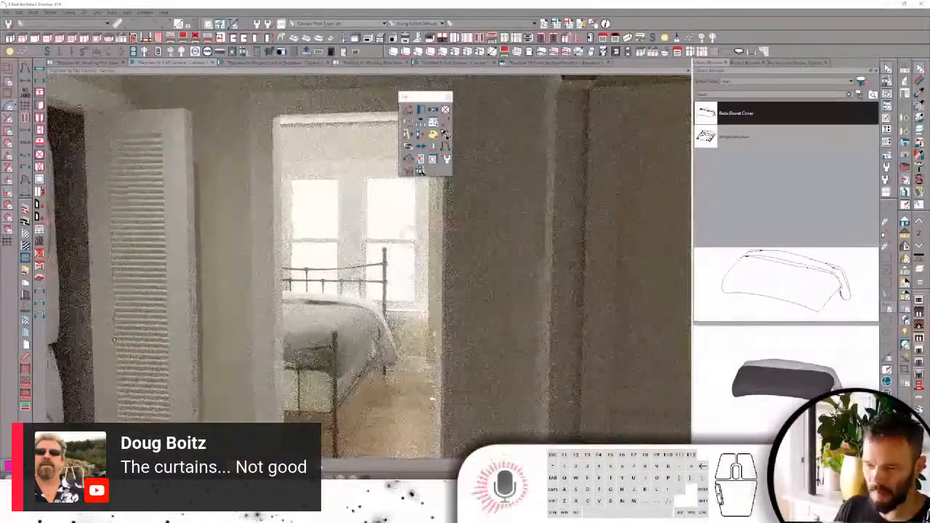
pyautogui.moveTo(435, 261); pyautogui.dragTo(474, 276, button='middle')
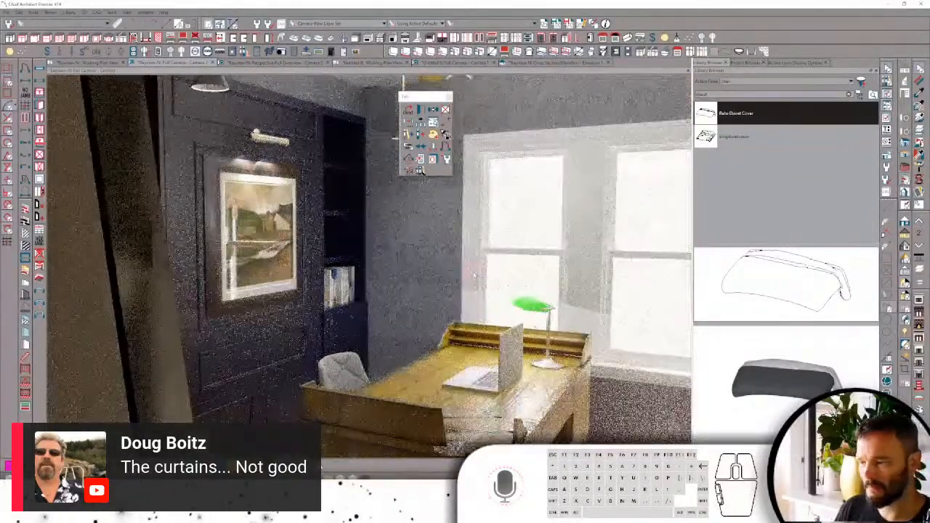
pyautogui.moveTo(473, 275); pyautogui.dragTo(471, 270, button='middle')
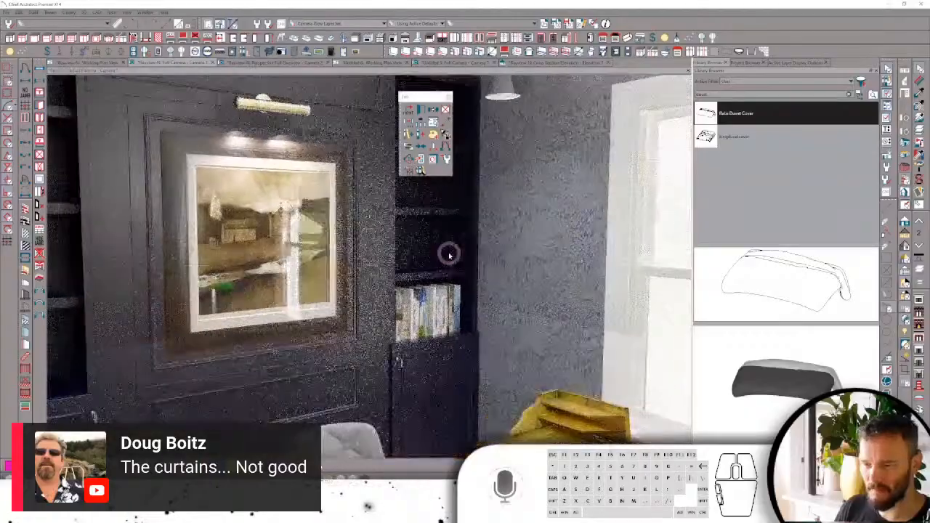
pyautogui.scroll(3, 449, 256)
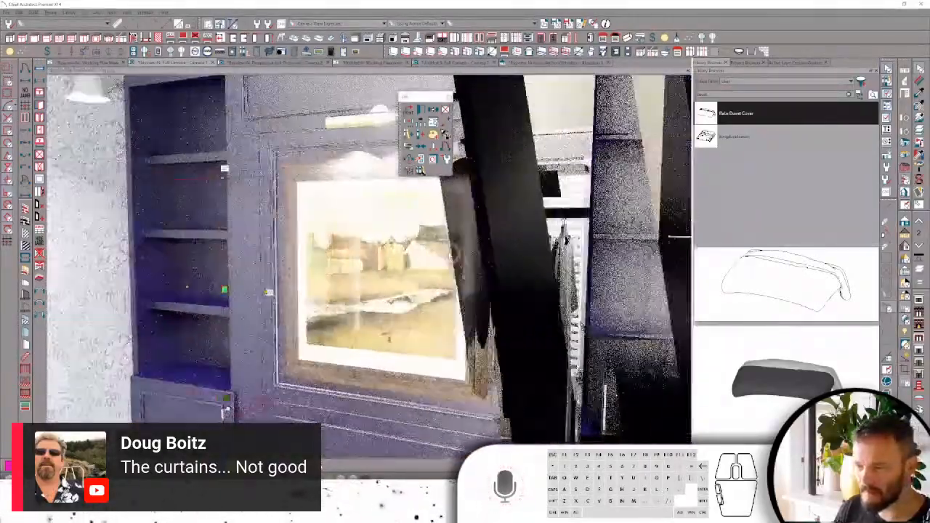
pyautogui.scroll(1, 449, 256)
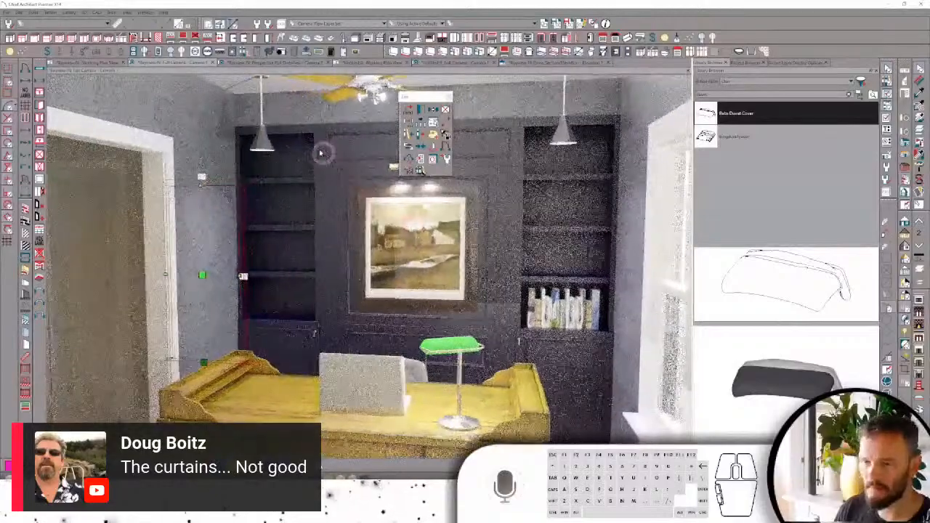
# Face the bedroom wall opposite the bed's headboard and search the library for "tv".
pyautogui.press('Left')
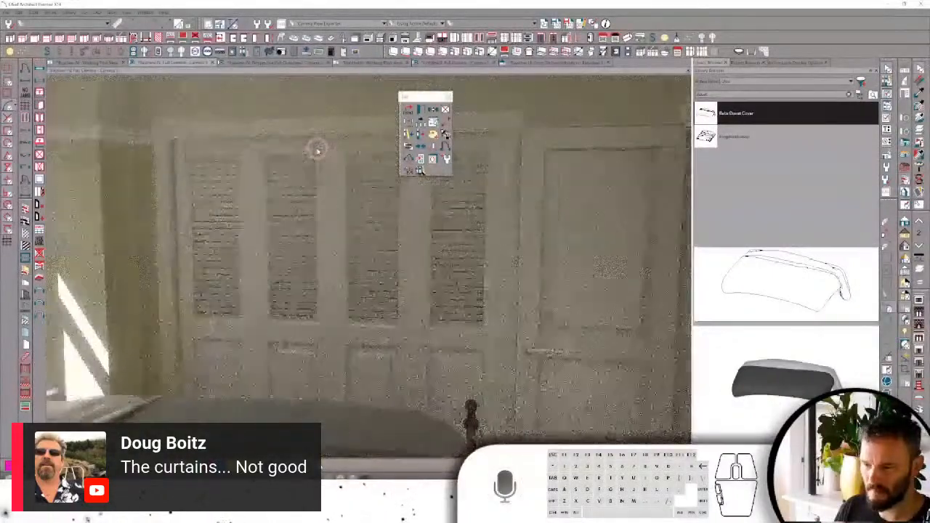
pyautogui.press('Left')
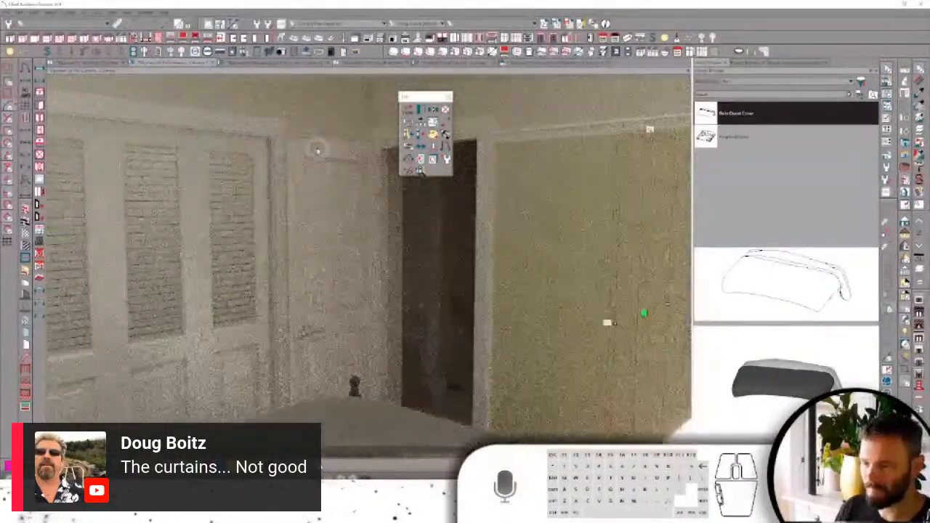
pyautogui.press('Right')
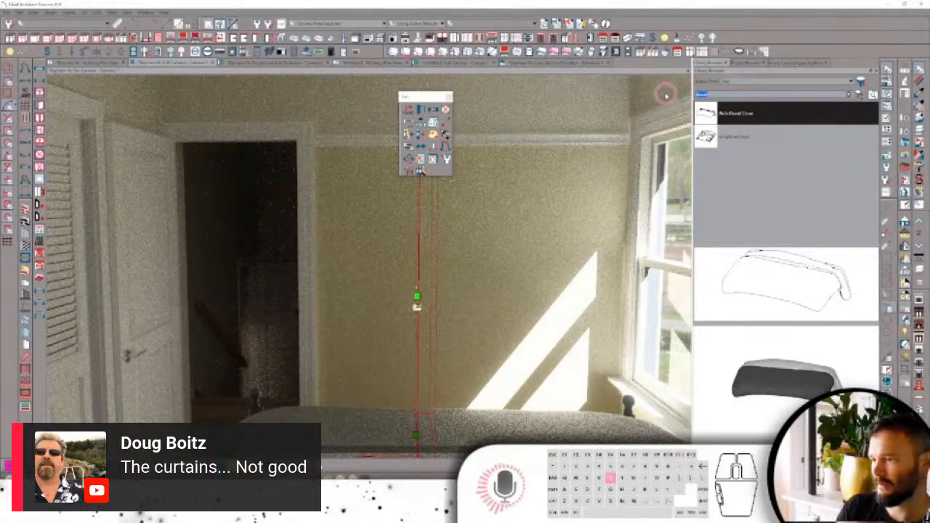
pyautogui.write('tv')
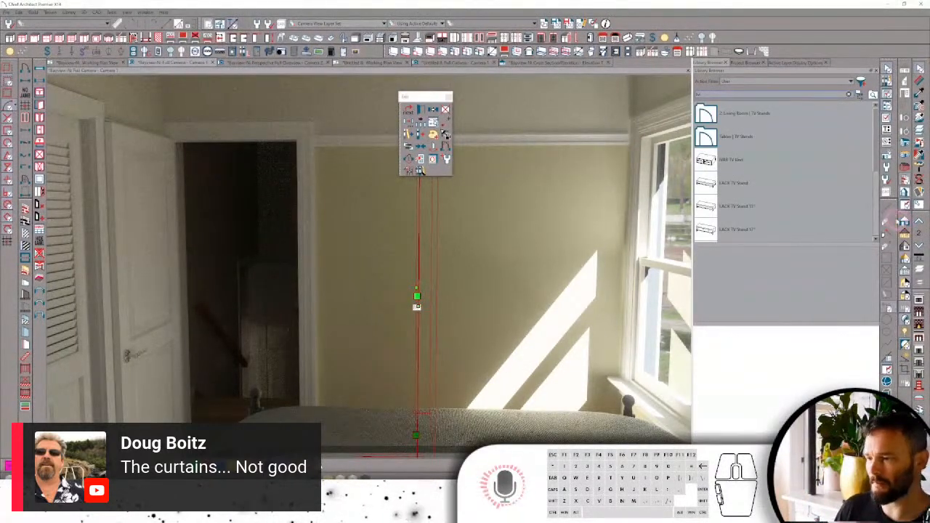
# Switch to the browser and open the Potted Plant for downloads topic in ChiefTalk's Symbols and Content forum to view its download link.
pyautogui.click(904, 221)
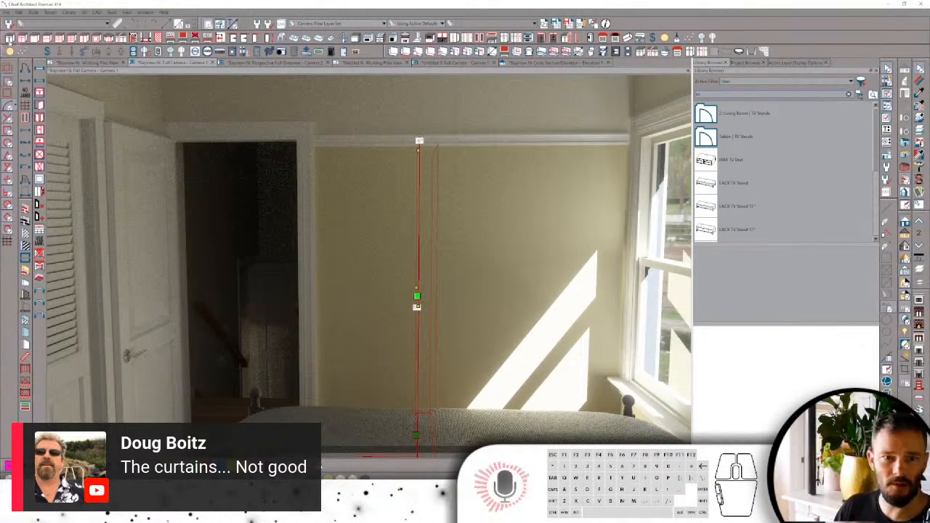
pyautogui.moveTo(0, 145); pyautogui.dragTo(655, 93)
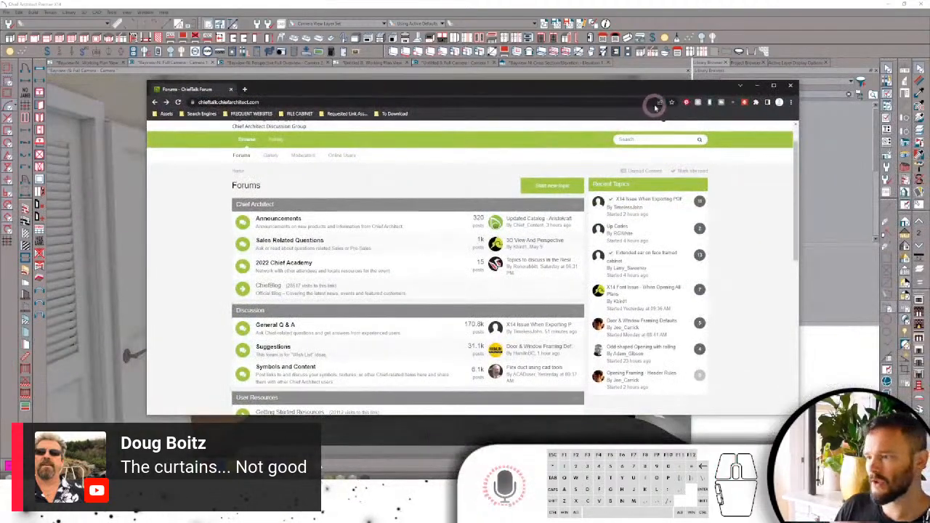
pyautogui.click(773, 85)
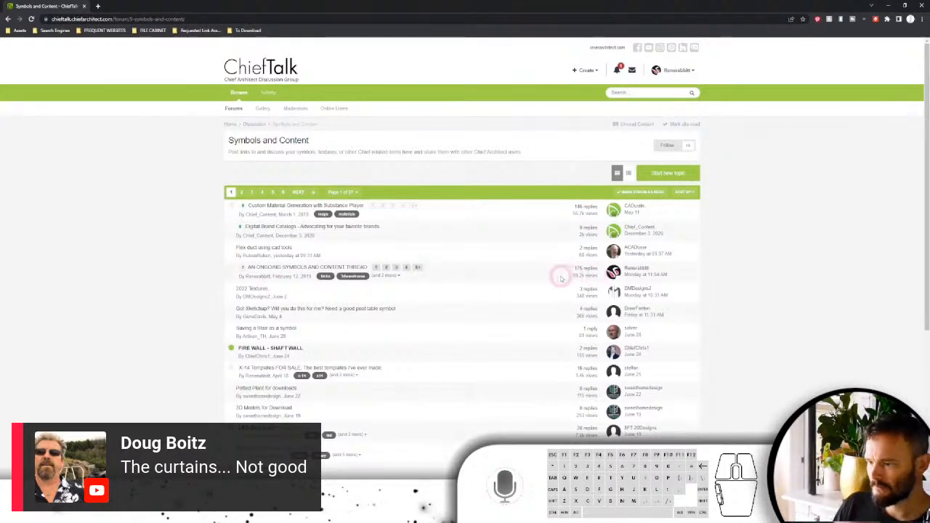
pyautogui.scroll(-1, 560, 276)
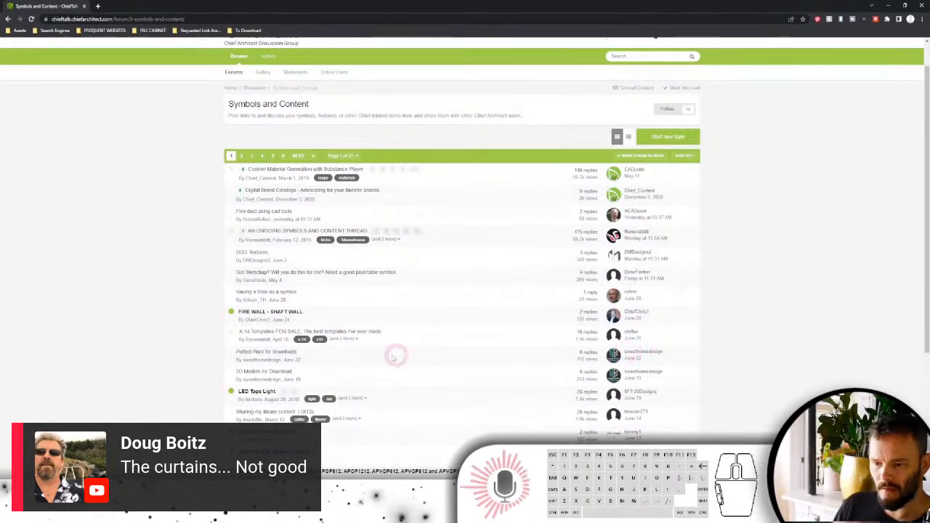
pyautogui.scroll(-3, 260, 351)
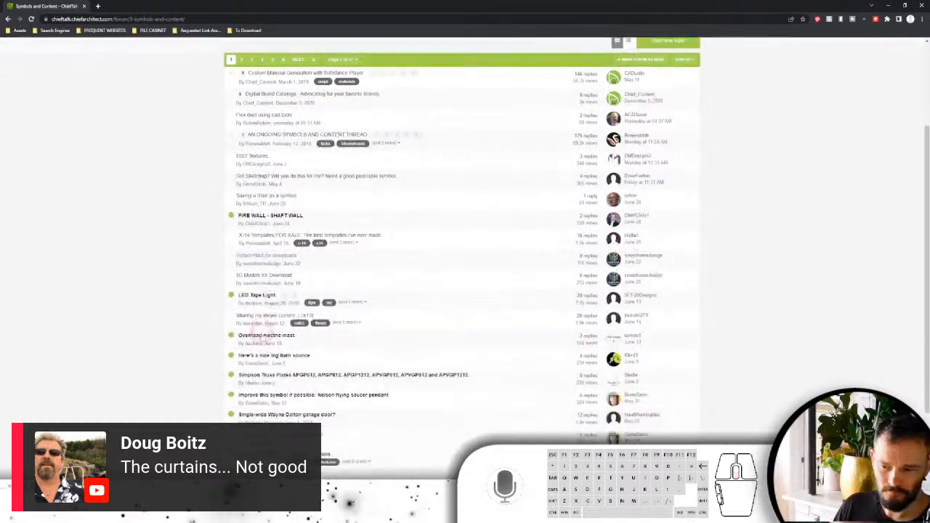
pyautogui.click(260, 244)
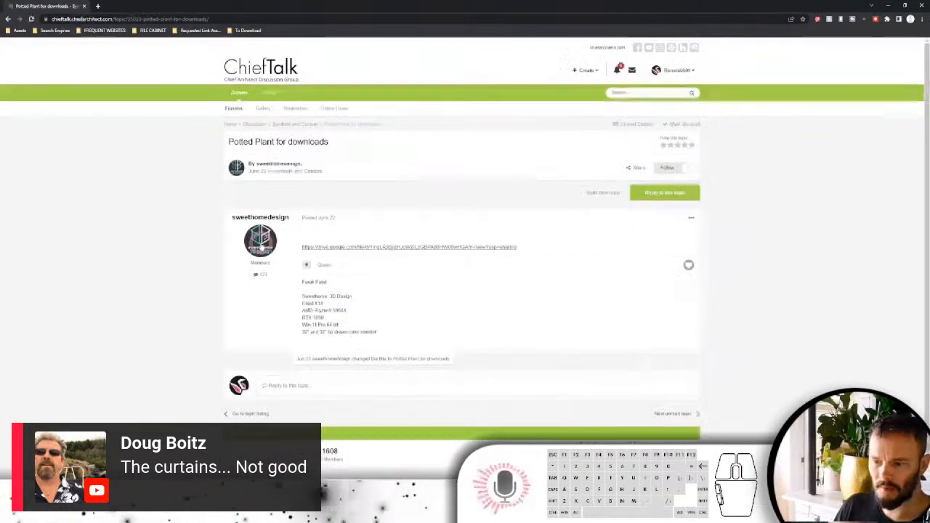
pyautogui.rightClick(398, 250)
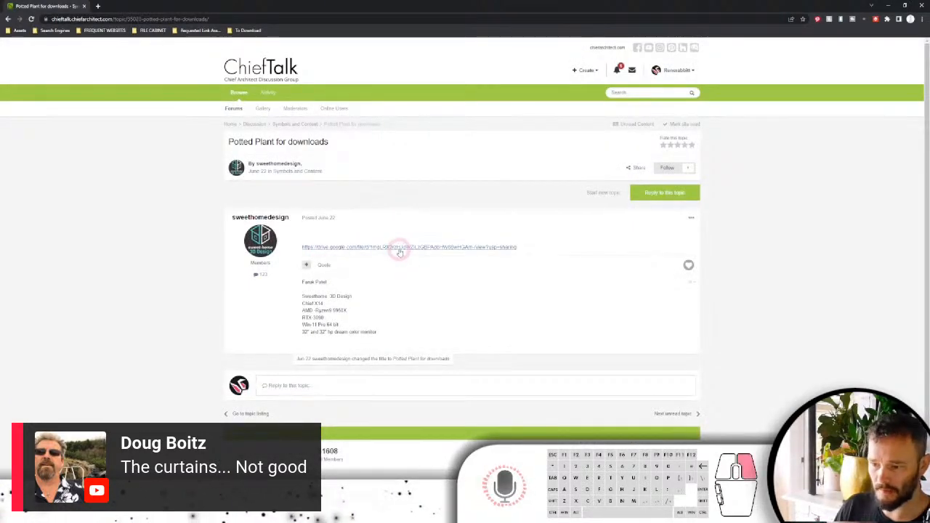
pyautogui.click(427, 293)
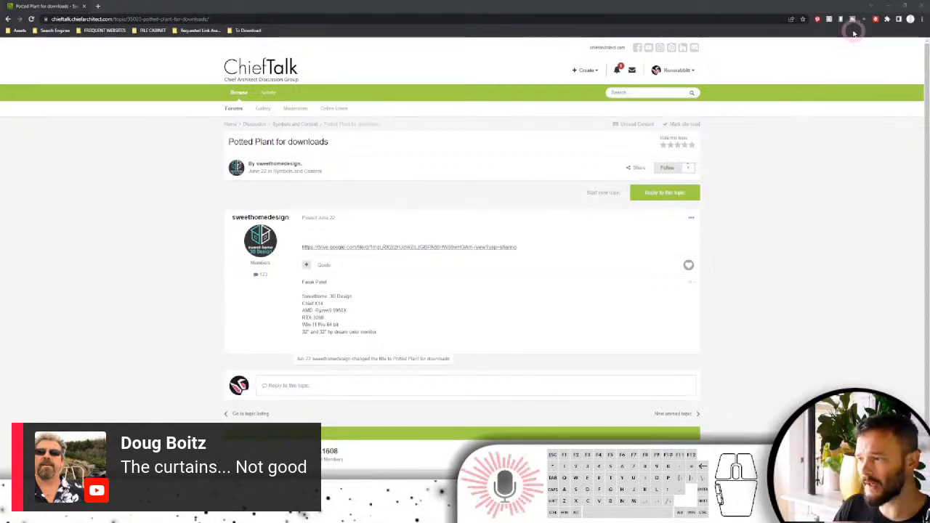
pyautogui.click(891, 6)
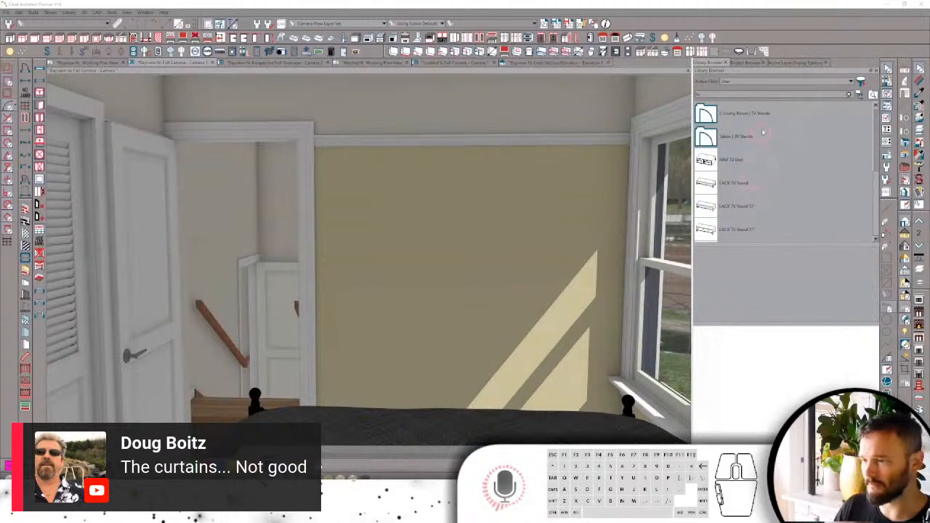
# Leave the TV search results in the library and expand the Potted Plants folder under Plants.
pyautogui.click(859, 94)
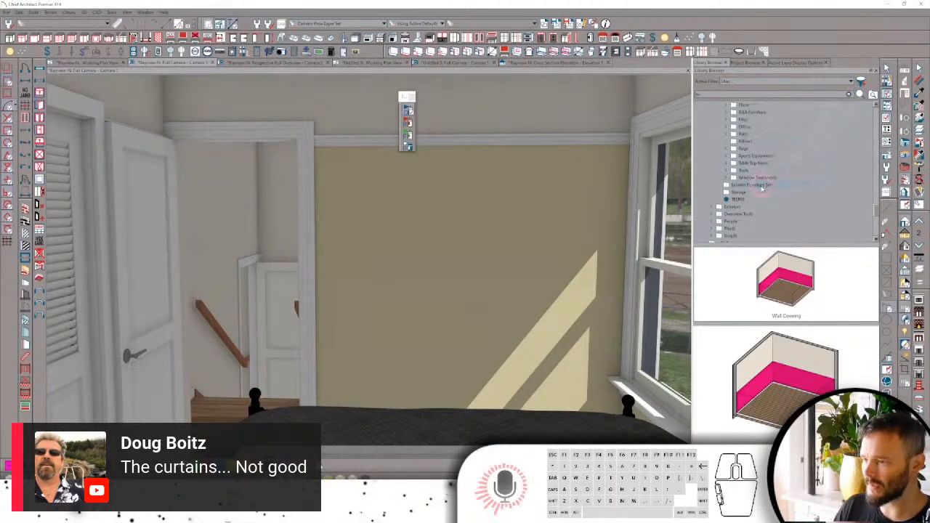
pyautogui.scroll(-4, 760, 187)
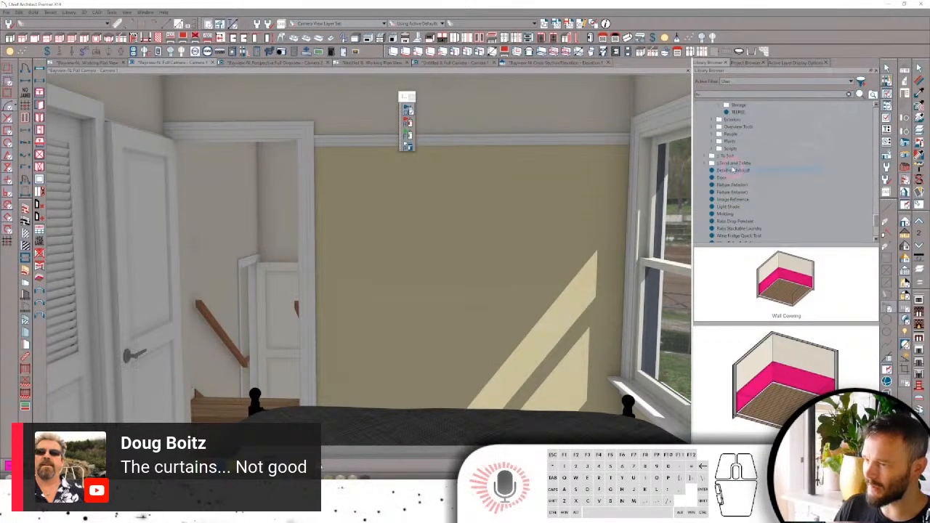
pyautogui.click(712, 141)
pyautogui.click(740, 156)
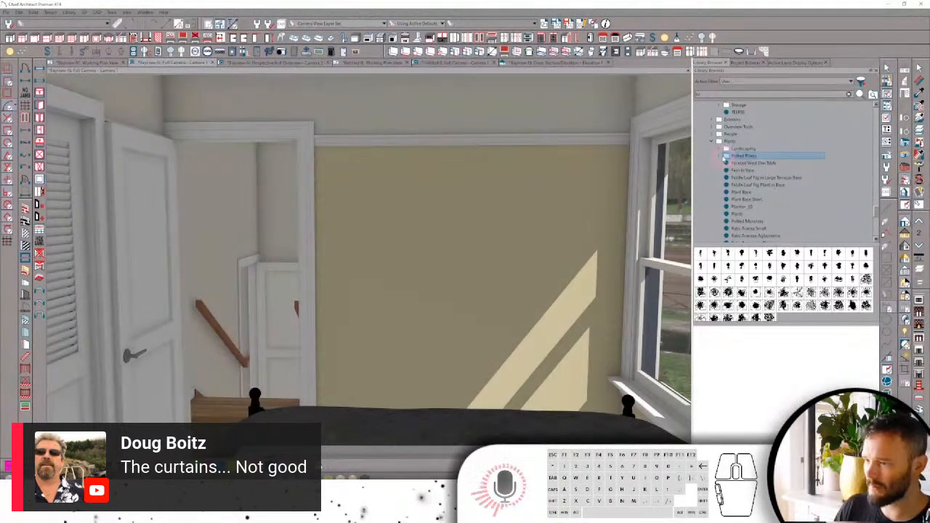
pyautogui.click(721, 157)
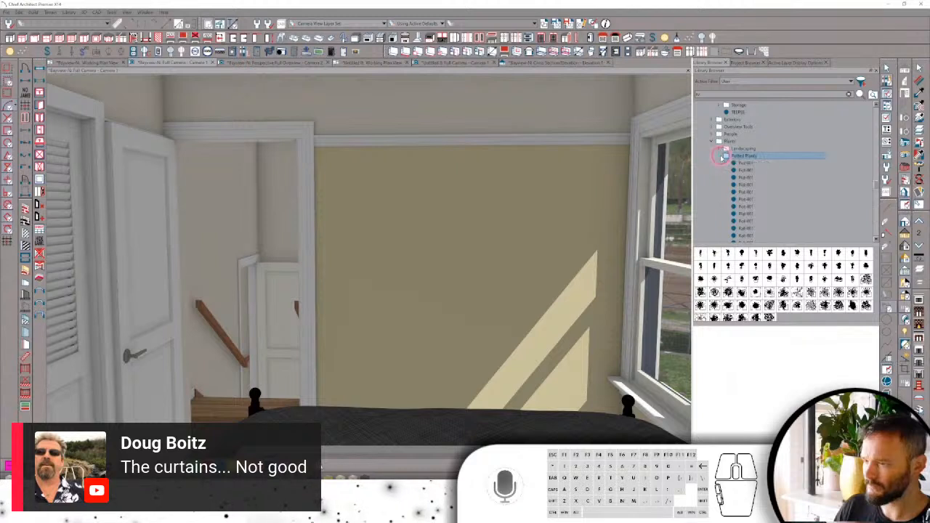
# Compare the previews of the individual plant models in the Potted Plants folder.
pyautogui.click(745, 164)
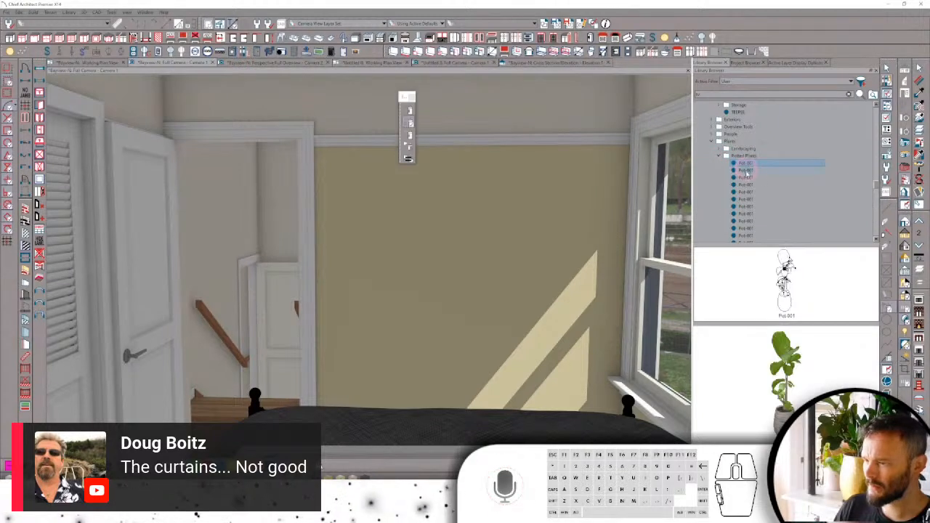
pyautogui.click(746, 171)
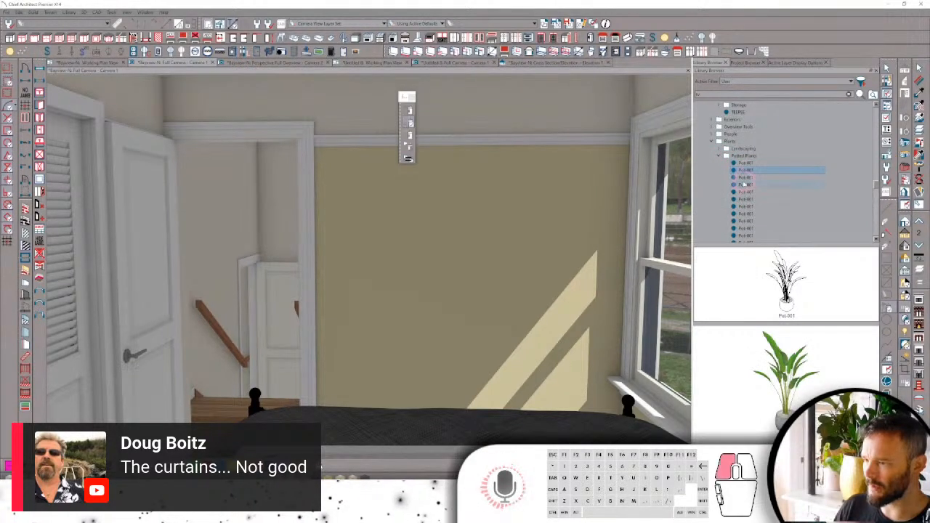
pyautogui.click(746, 183)
pyautogui.click(744, 178)
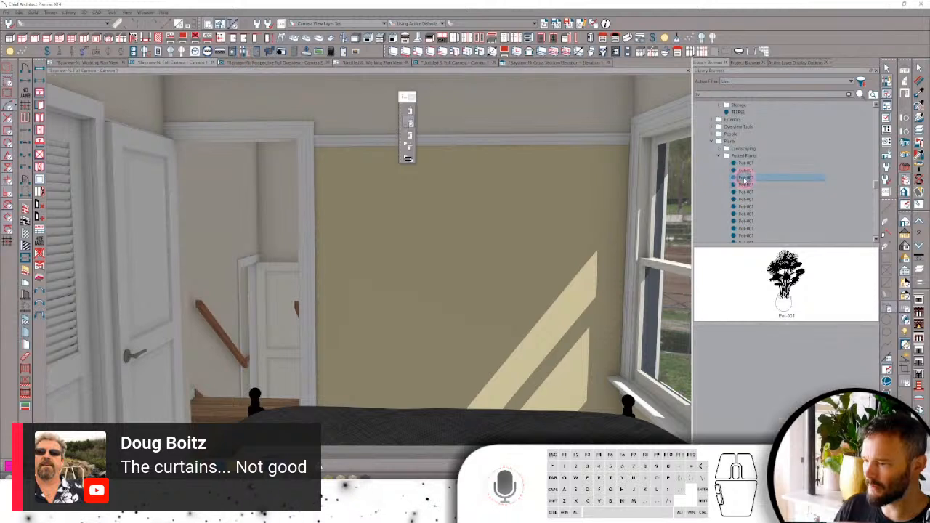
pyautogui.click(745, 186)
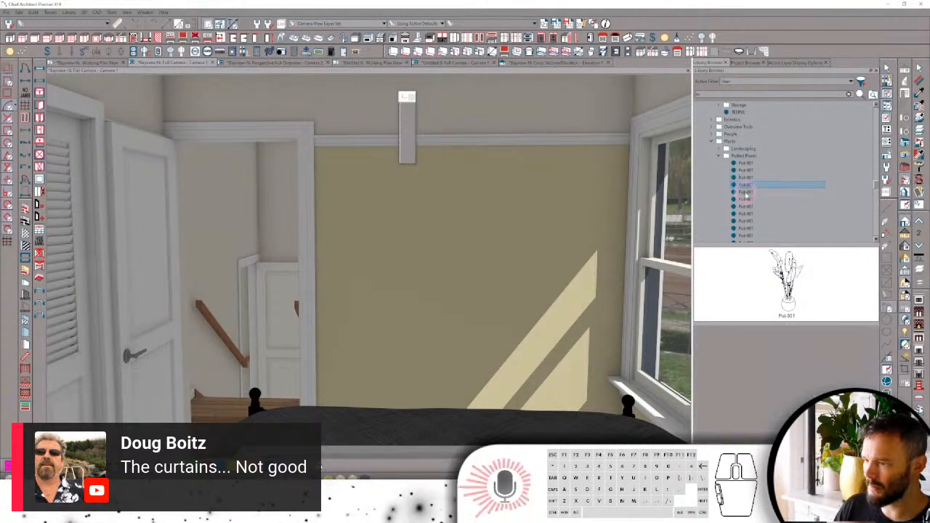
pyautogui.click(746, 192)
pyautogui.click(745, 199)
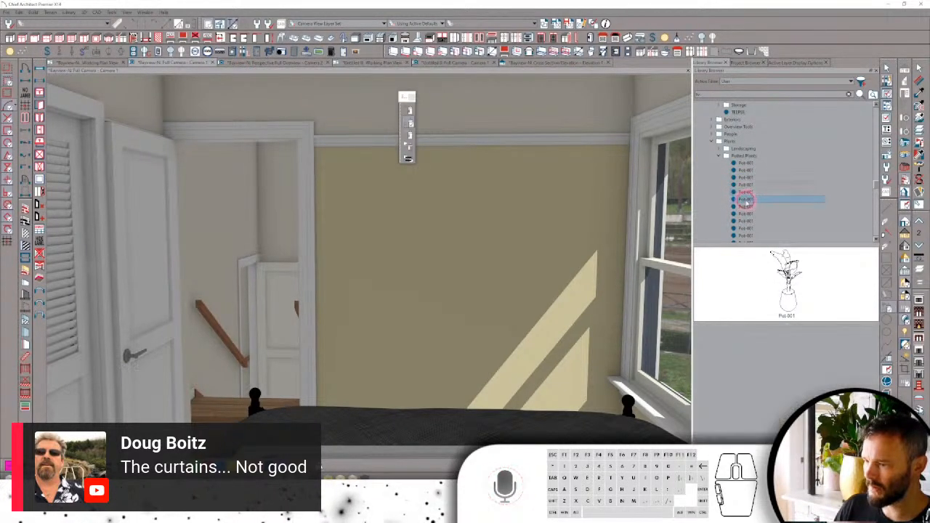
pyautogui.click(746, 206)
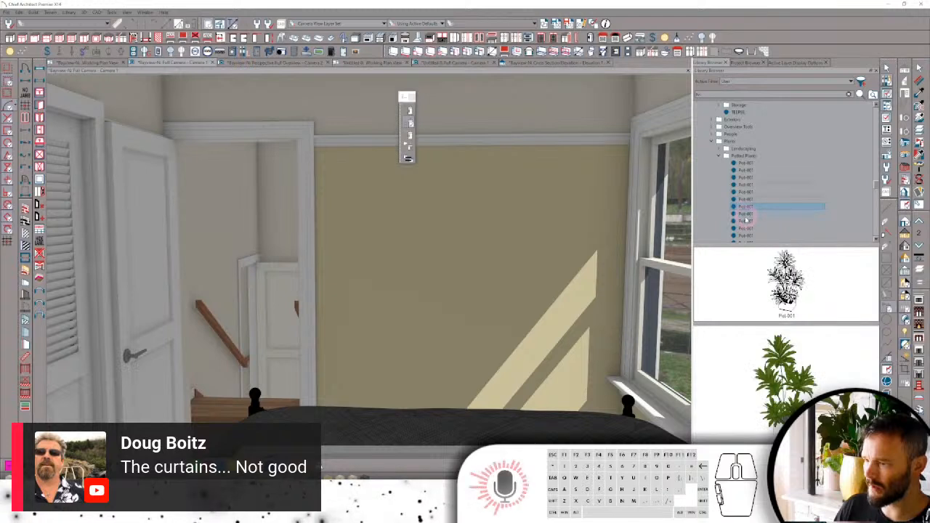
pyautogui.click(747, 215)
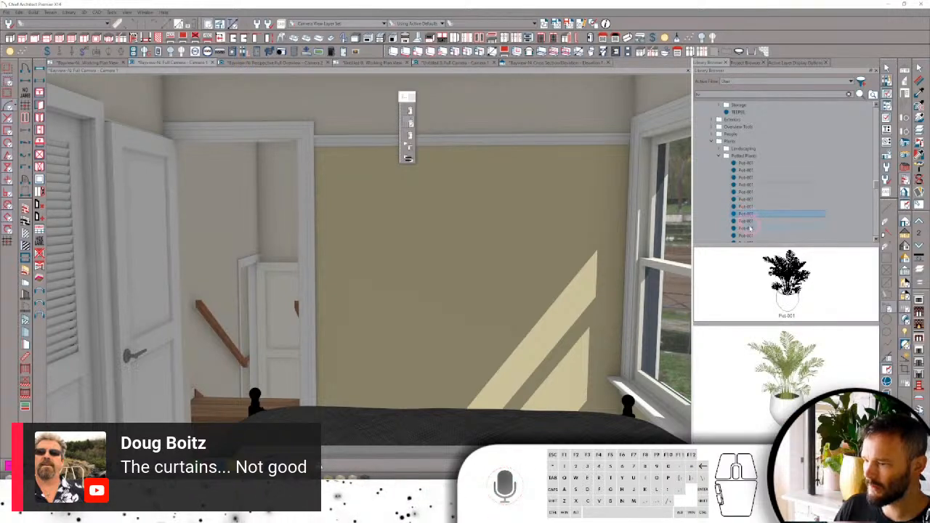
pyautogui.click(751, 224)
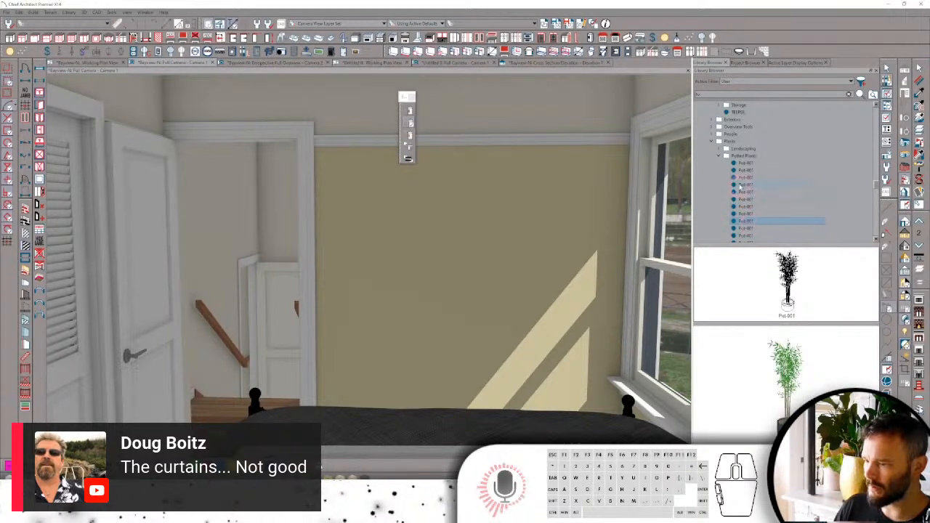
# Place the first potted plant, a broad-leaved fig, on the bedroom floor in the corner beside the window.
pyautogui.click(740, 165)
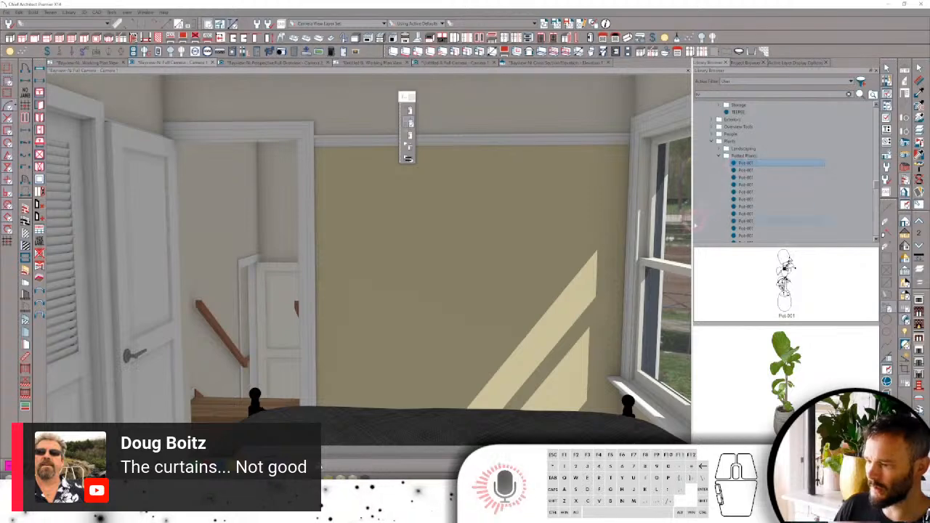
pyautogui.moveTo(695, 226); pyautogui.dragTo(517, 380)
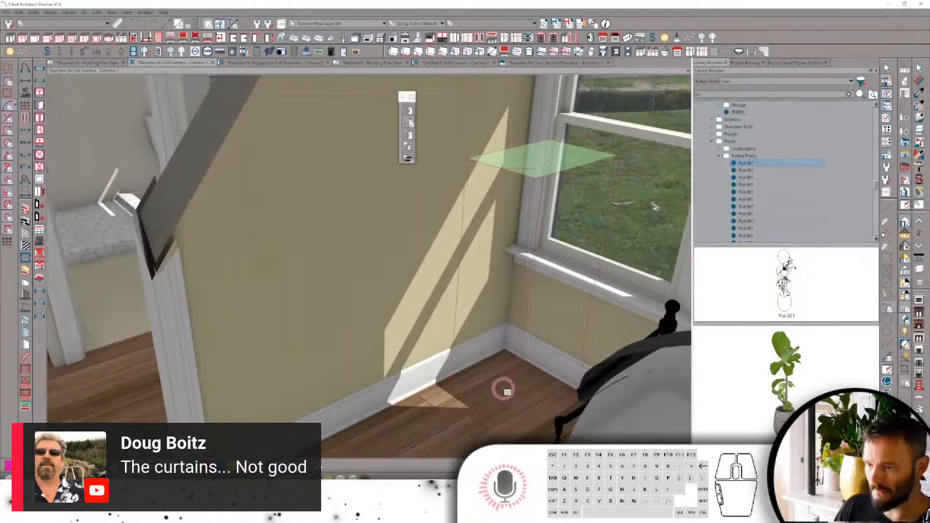
pyautogui.click(558, 288)
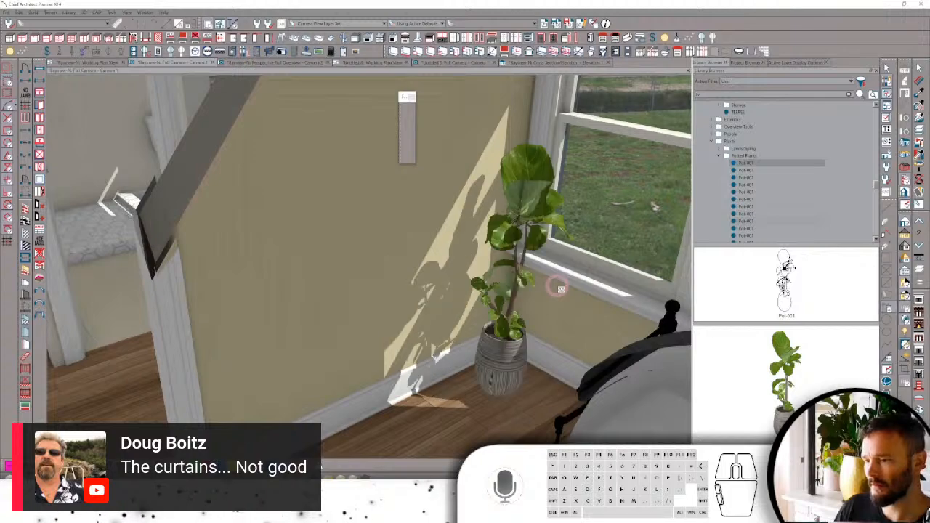
# Place the bushy potted plant with the square white planter in the corner of the room with dark patterned wallpaper.
pyautogui.moveTo(560, 288); pyautogui.dragTo(623, 292, button='middle')
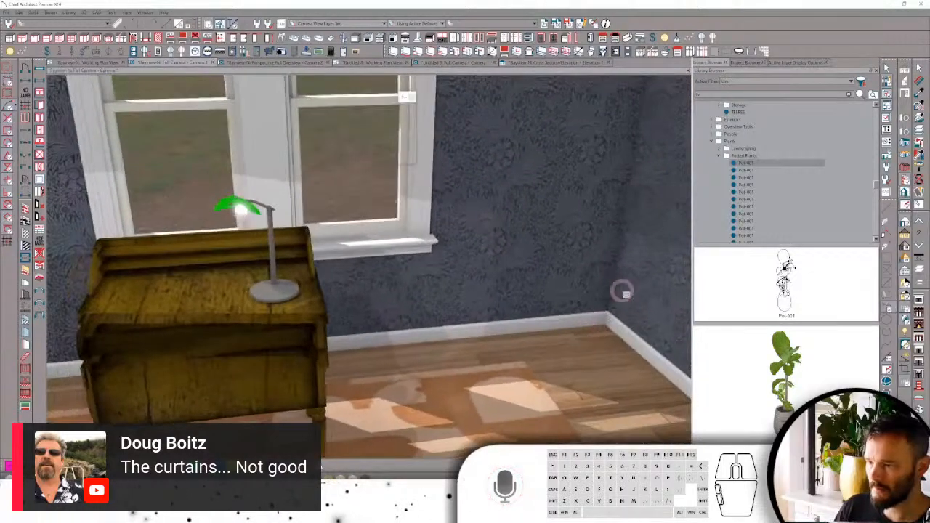
pyautogui.click(763, 205)
pyautogui.scroll(-1, 750, 210)
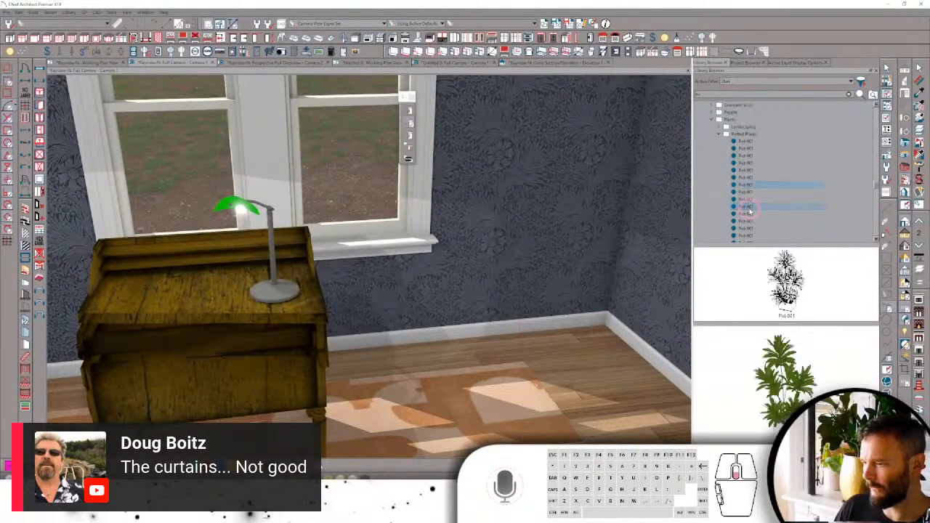
pyautogui.scroll(-1, 749, 208)
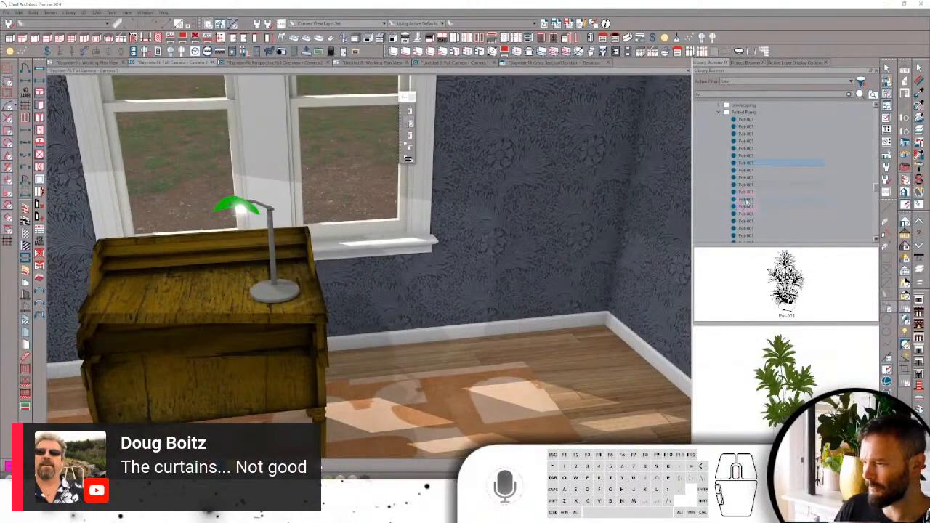
pyautogui.click(571, 335)
pyautogui.scroll(3, 606, 349)
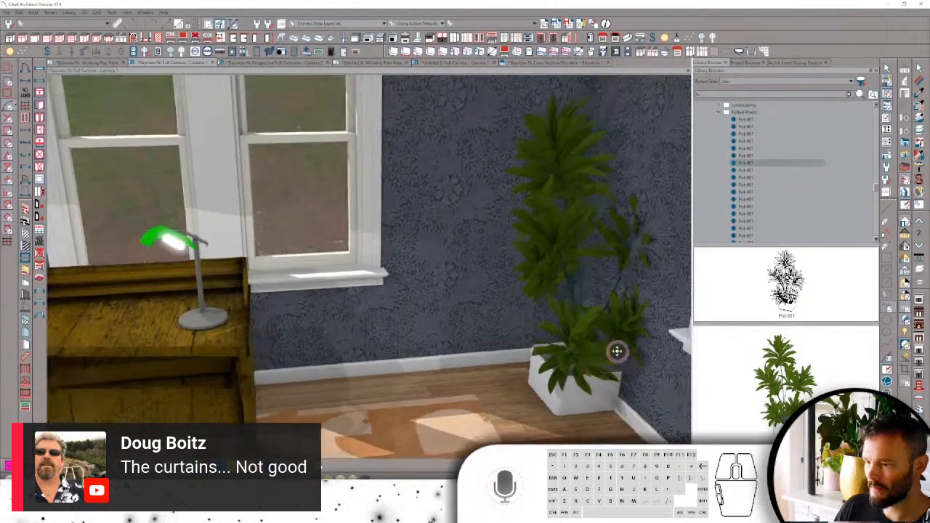
# Select the plant in the square white planter and shift it within its corner of the wallpapered room.
pyautogui.moveTo(617, 351); pyautogui.dragTo(591, 386, button='middle')
pyautogui.press('space')
pyautogui.click(584, 434)
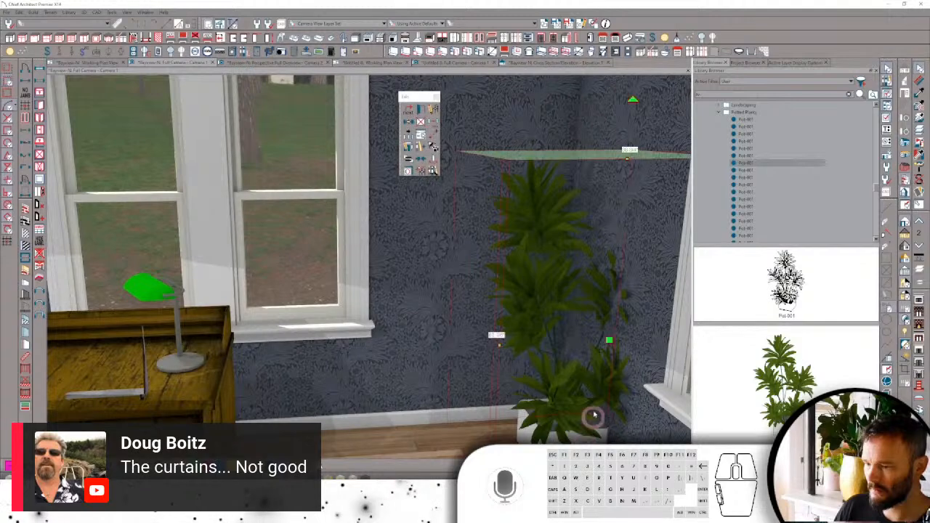
pyautogui.moveTo(613, 342); pyautogui.dragTo(540, 344)
# Search the library for "tv" and place Flat Screen 1-On-Netflix on the bedroom wall facing the bed.
pyautogui.moveTo(540, 343); pyautogui.dragTo(679, 100)
pyautogui.write('tv')
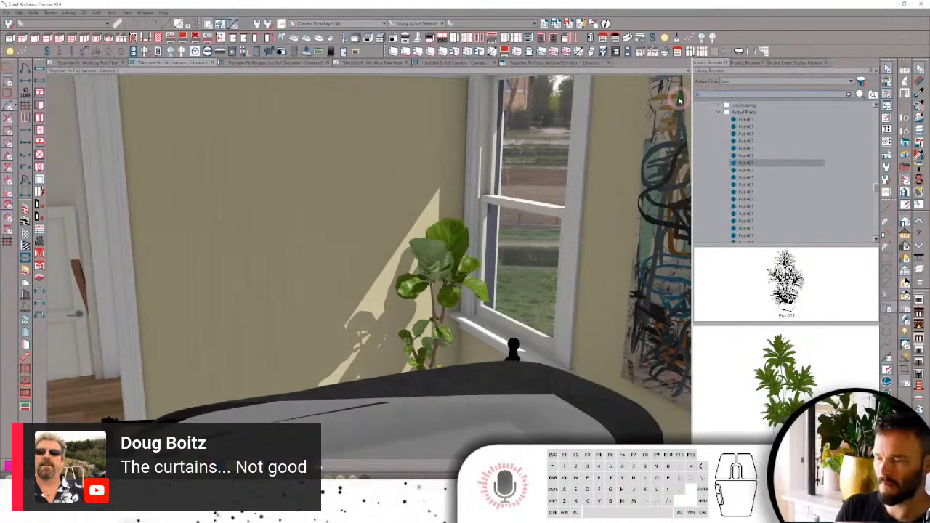
pyautogui.scroll(-3, 758, 210)
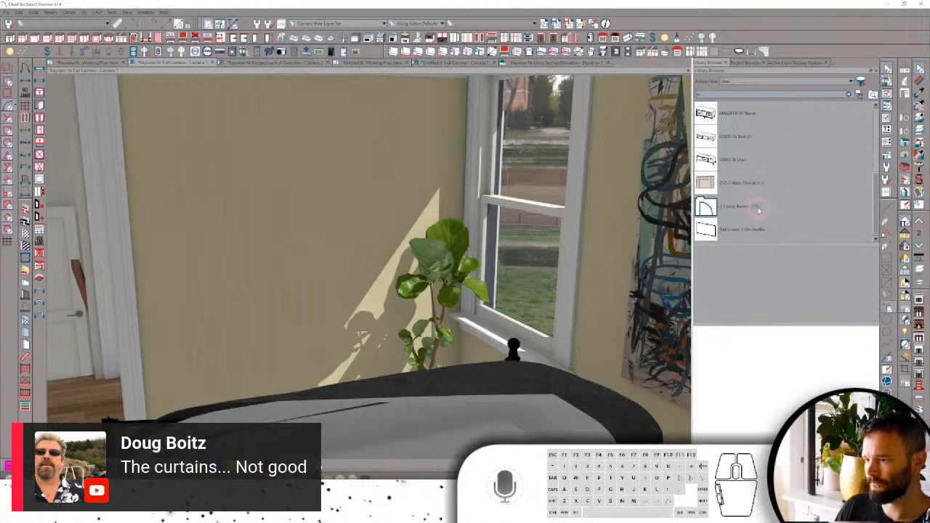
pyautogui.click(709, 230)
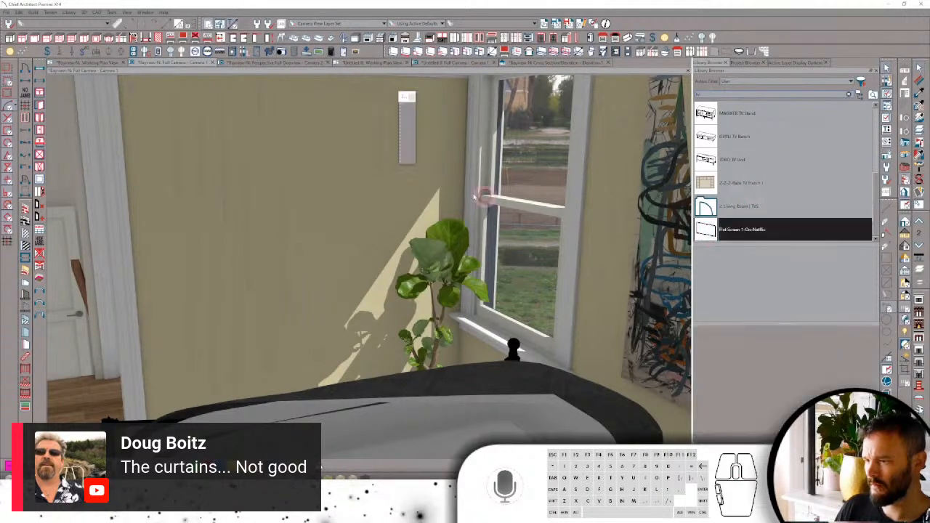
pyautogui.click(301, 276)
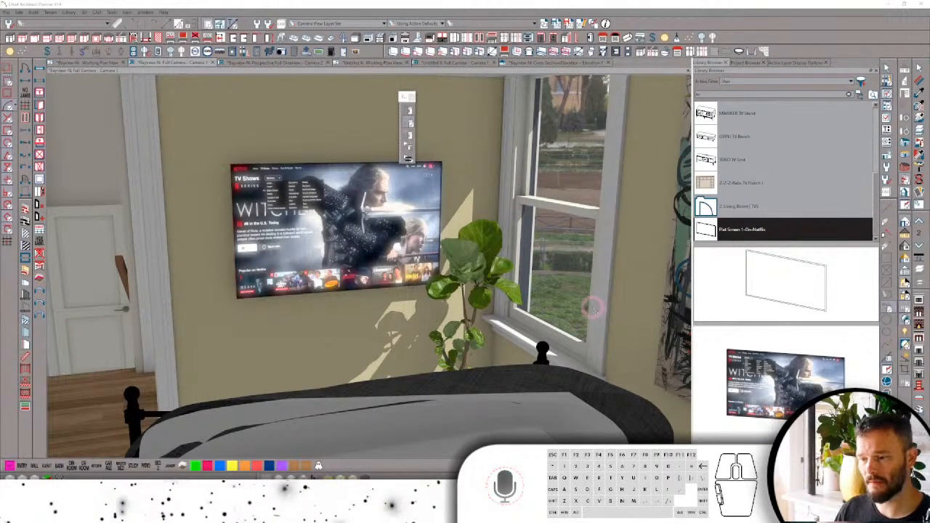
pyautogui.scroll(-2, 486, 301)
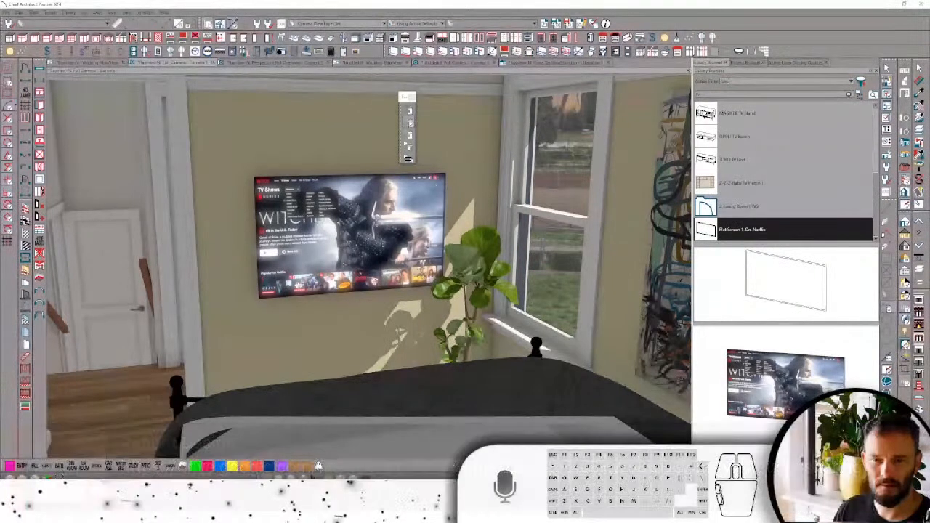
pyautogui.click(322, 248)
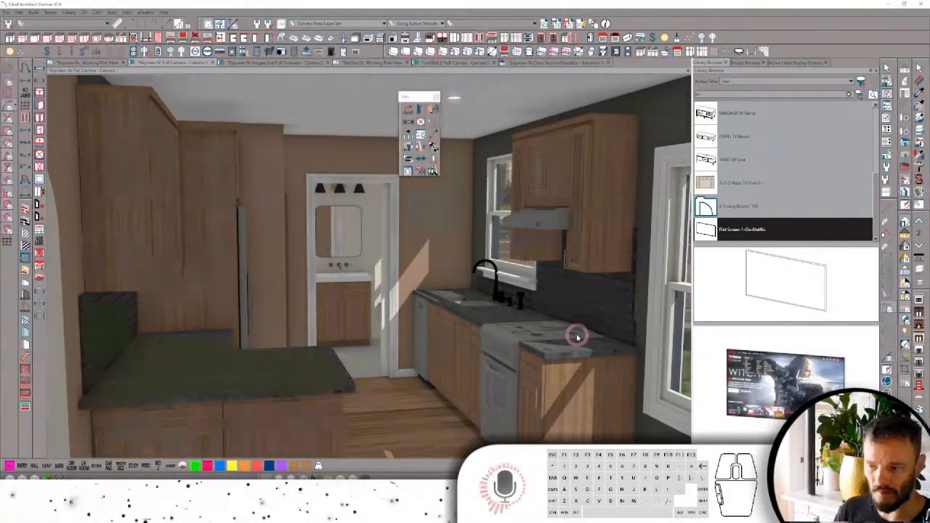
# Walk the camera through the kitchen and past the arched opening to examine the cabinets, backsplash and adjoining rooms.
pyautogui.moveTo(564, 335); pyautogui.dragTo(543, 338, button='middle')
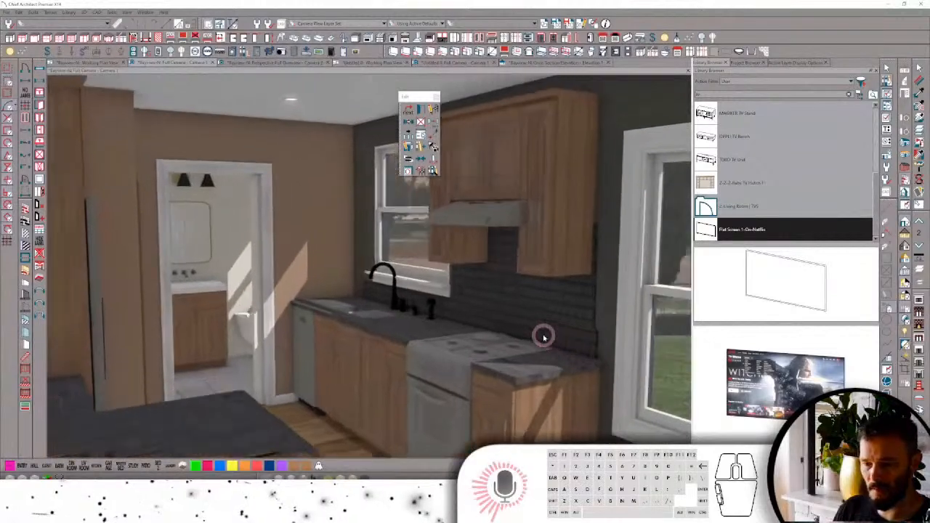
pyautogui.scroll(3, 543, 338)
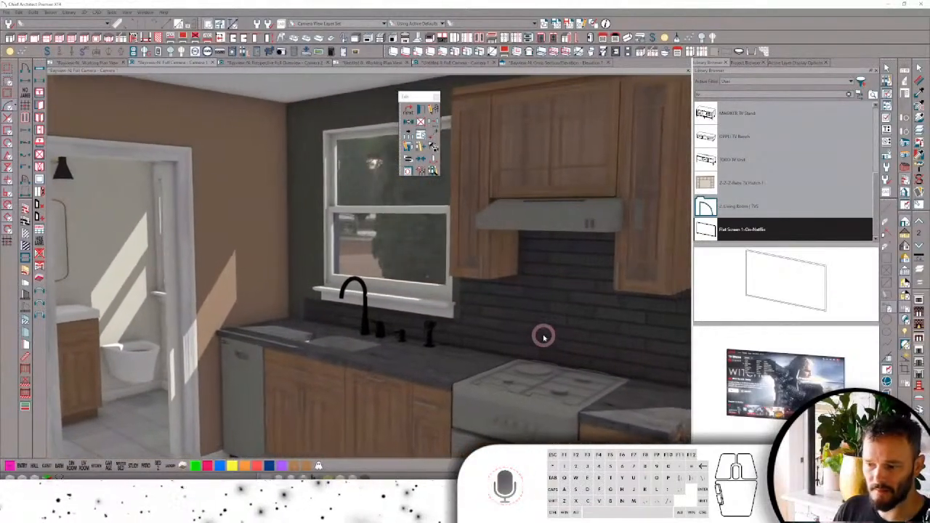
pyautogui.press('Left')
pyautogui.press('Left')
pyautogui.press('Left')
pyautogui.press('Left')
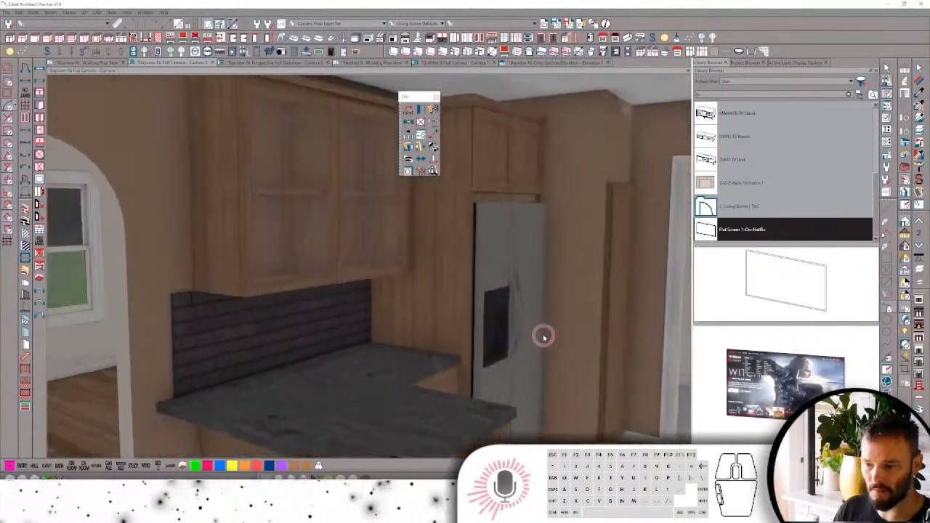
pyautogui.press('Left')
pyautogui.press('Left')
pyautogui.press('Left')
pyautogui.press('Left')
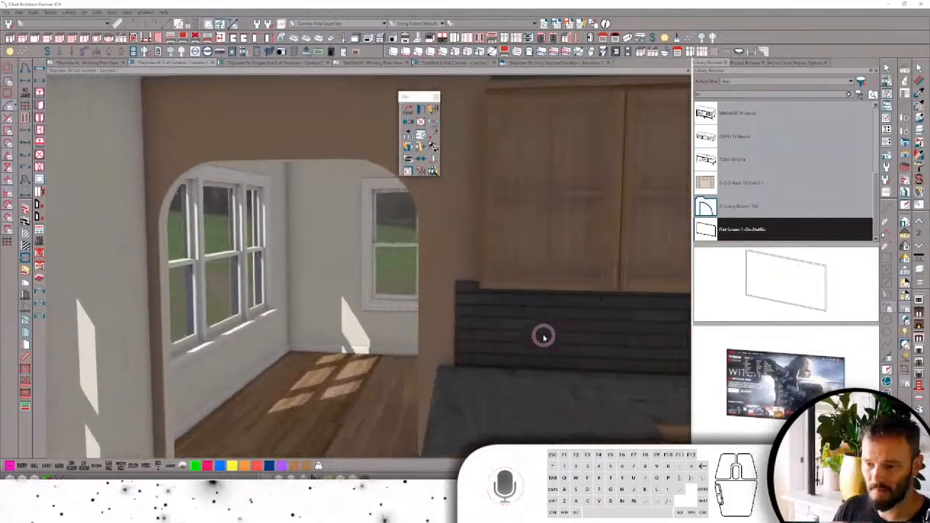
pyautogui.press('Left')
pyautogui.press('Left')
pyautogui.press('Left')
pyautogui.press('Left')
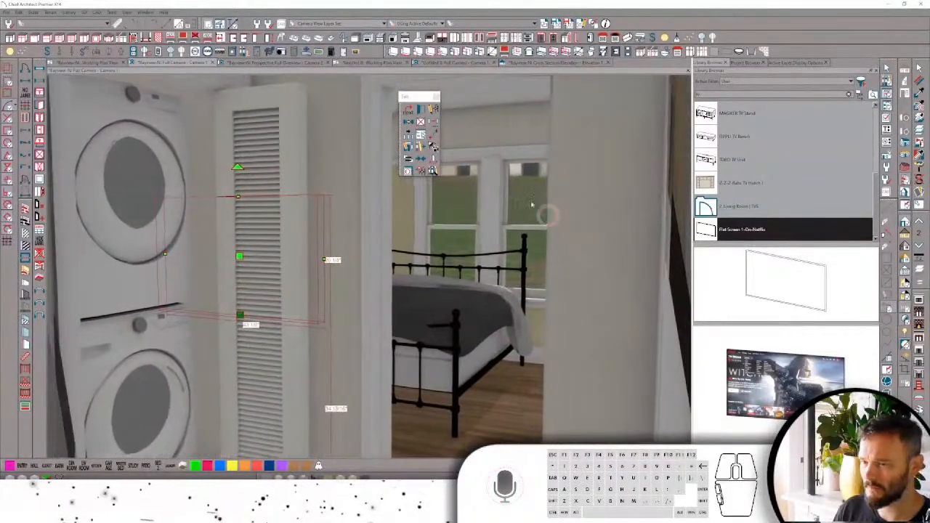
# In the working plan, position a recessed ceiling light in Bedroom 2 between the bed's headboard end and the closet.
pyautogui.click(93, 63)
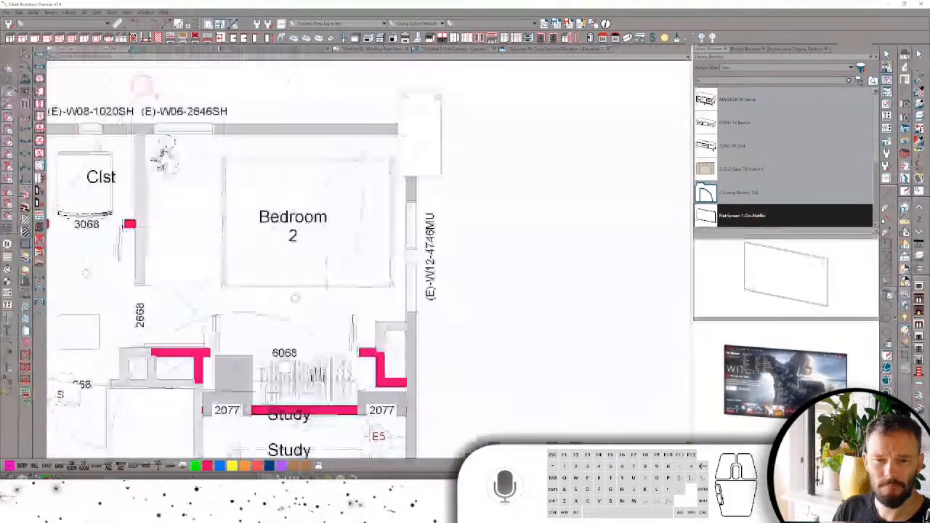
pyautogui.scroll(-3, 319, 244)
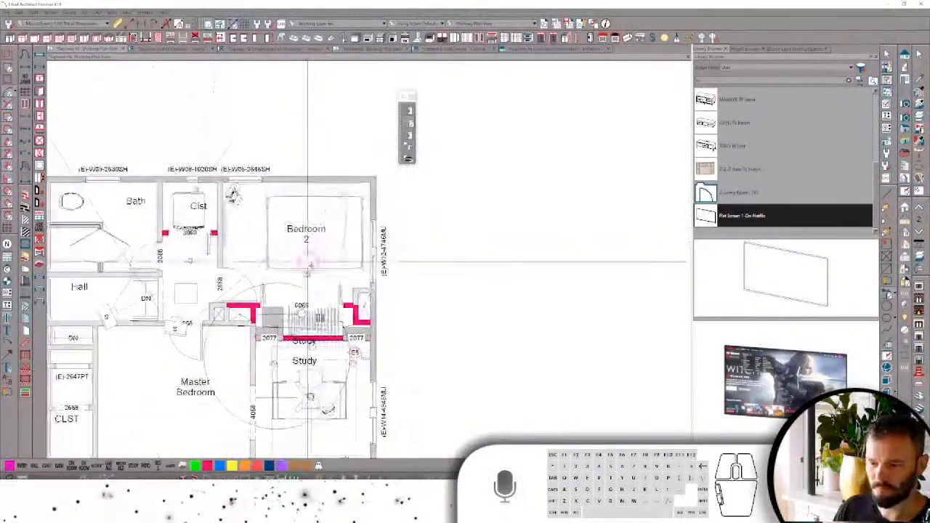
pyautogui.scroll(2, 458, 260)
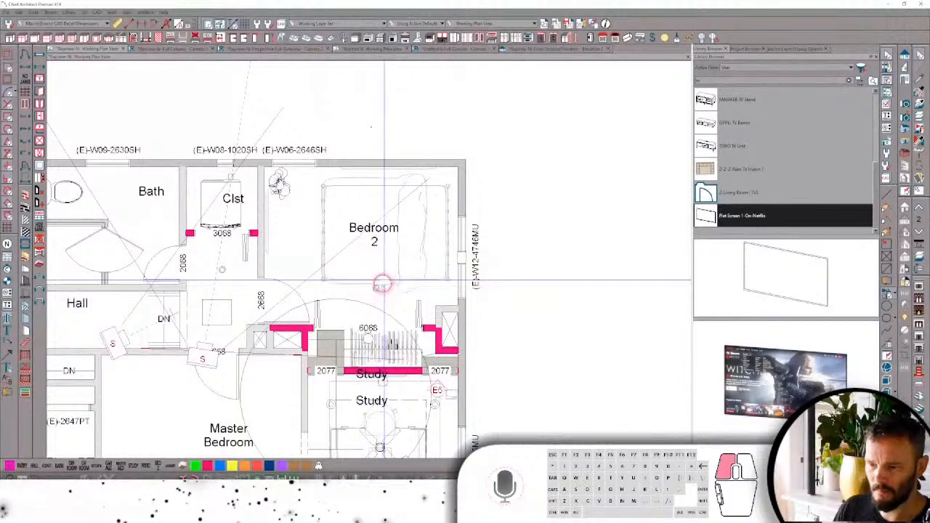
pyautogui.click(381, 283)
pyautogui.click(373, 291)
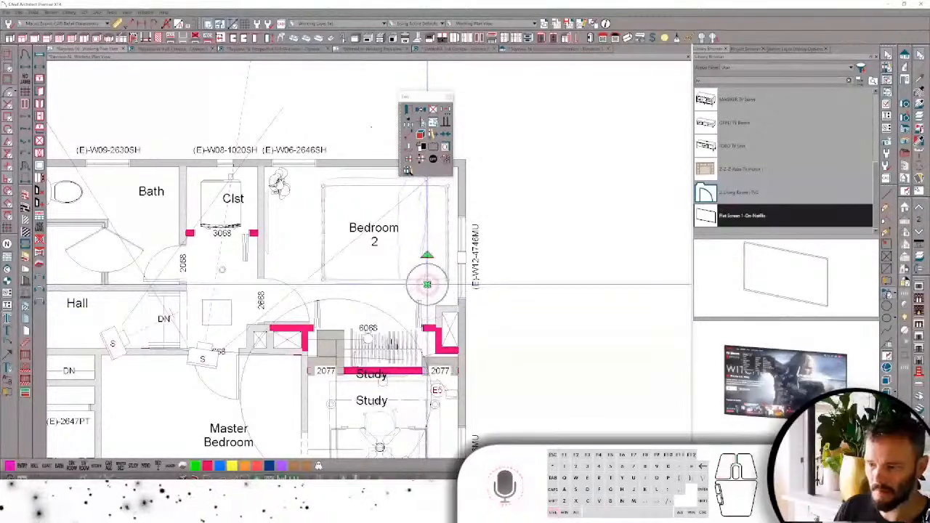
pyautogui.click(363, 187)
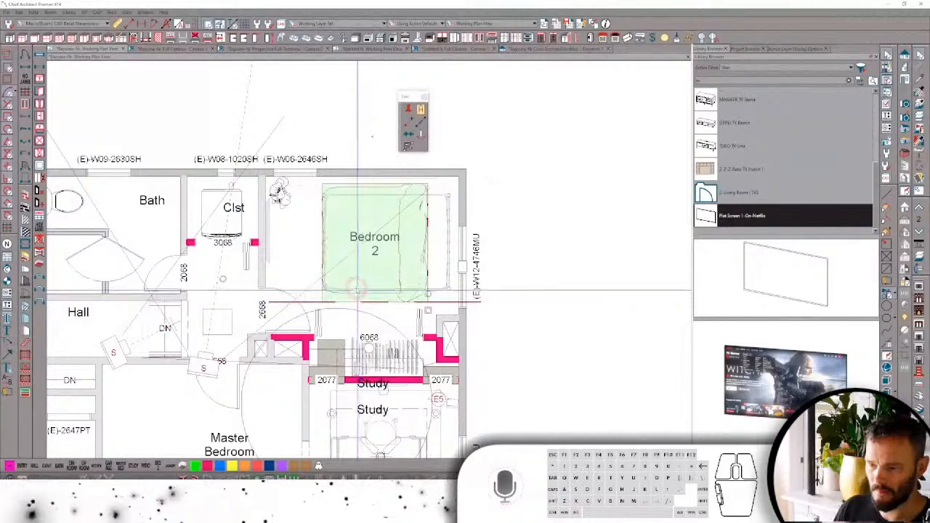
pyautogui.scroll(3, 364, 175)
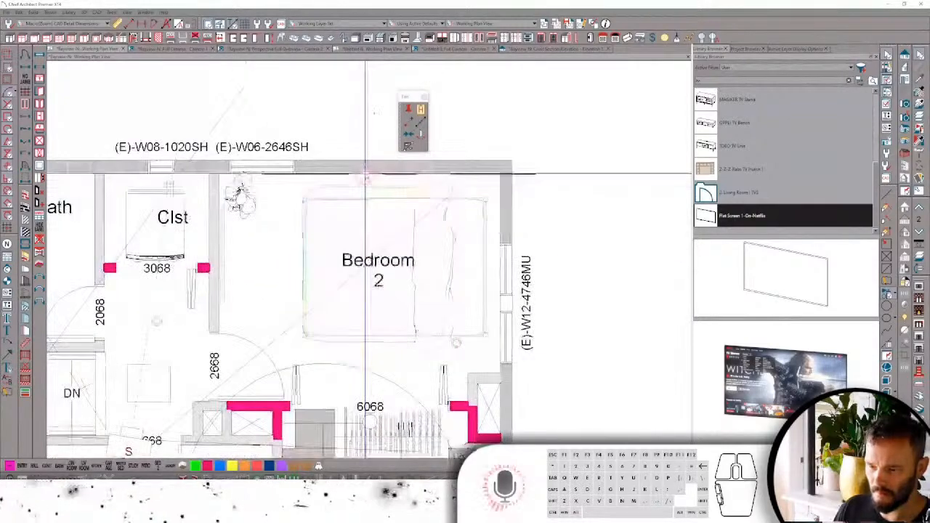
pyautogui.scroll(1, 364, 340)
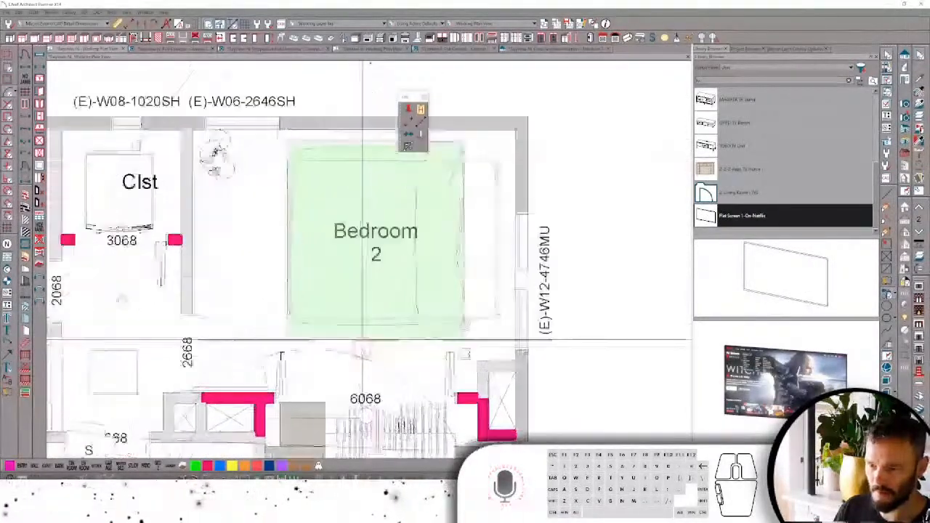
pyautogui.scroll(-2, 363, 339)
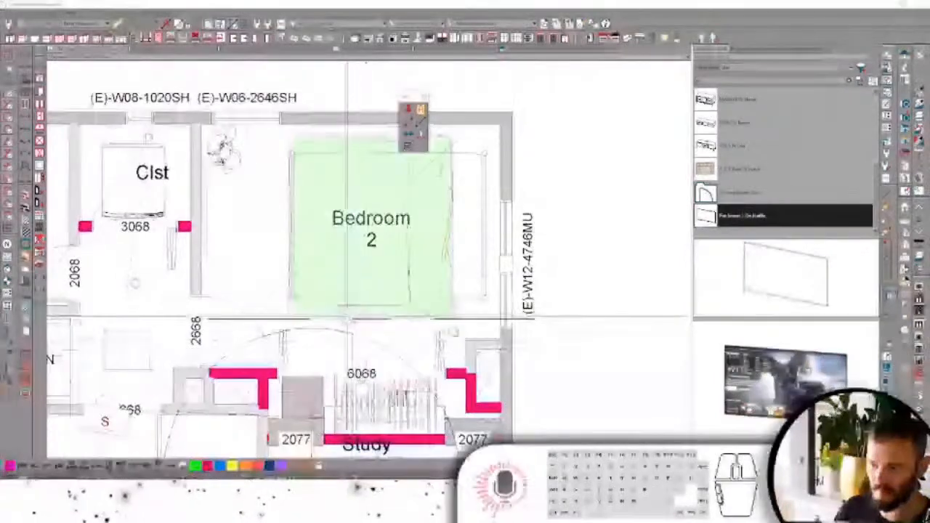
pyautogui.scroll(-1, 385, 261)
pyautogui.rightClick(400, 215)
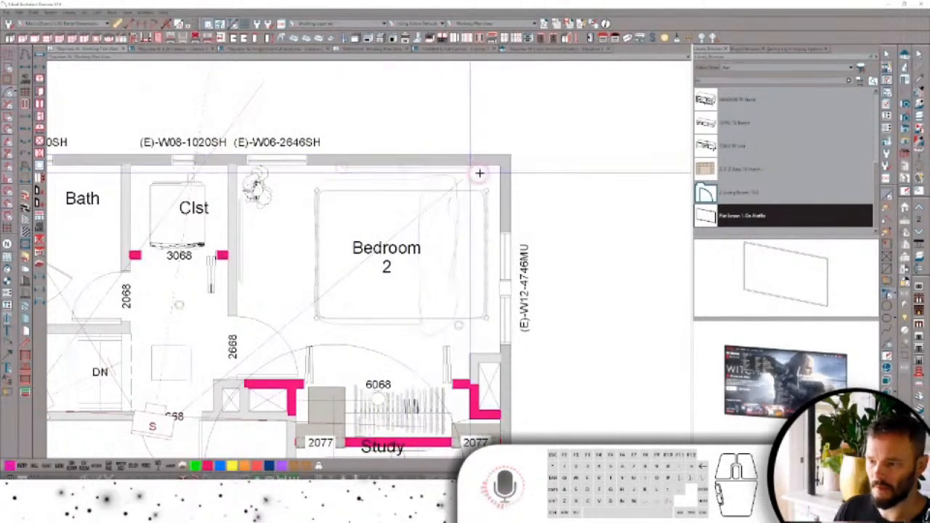
# Draw a line along Bedroom 2's exterior wall beside the bed and a perpendicular centre line outward from its midpoint.
pyautogui.moveTo(500, 165); pyautogui.dragTo(239, 165)
pyautogui.moveTo(368, 162); pyautogui.dragTo(369, 81)
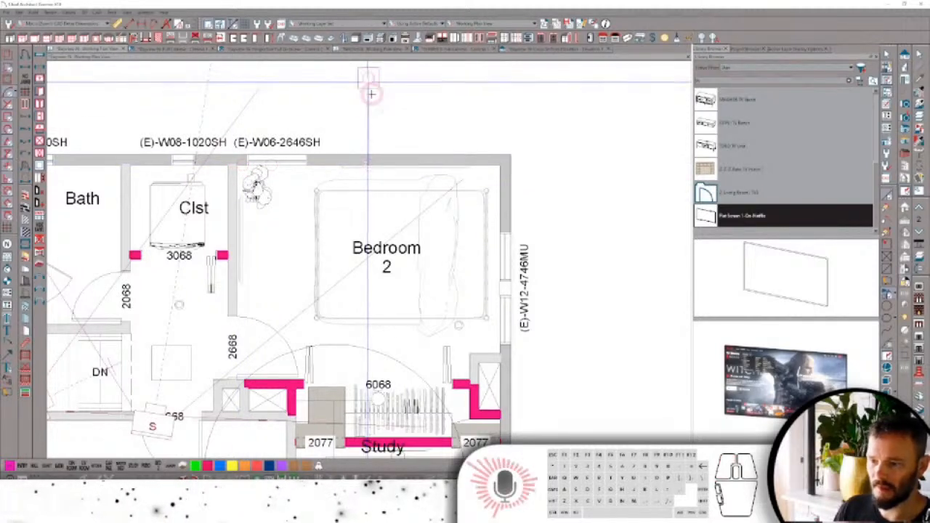
pyautogui.press('space')
# Mirror-copy the recessed light about the centre line, and mirror-copy the resulting pair across the room to form four lights in Bedroom 2.
pyautogui.click(459, 326)
pyautogui.click(407, 147)
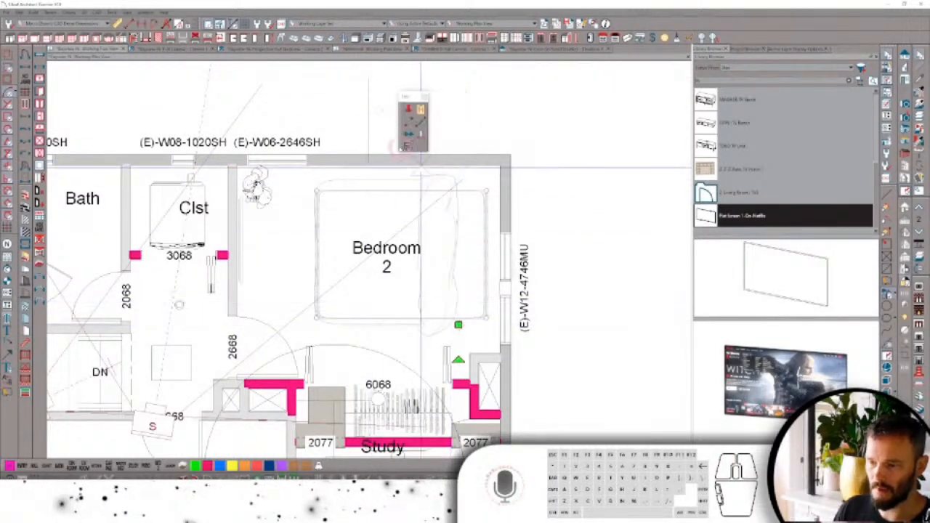
pyautogui.click(371, 96)
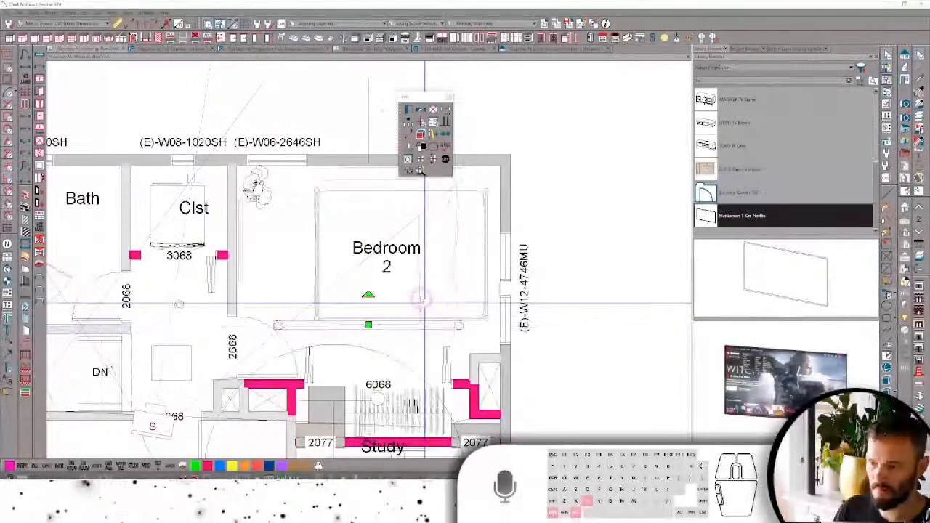
pyautogui.click(446, 289)
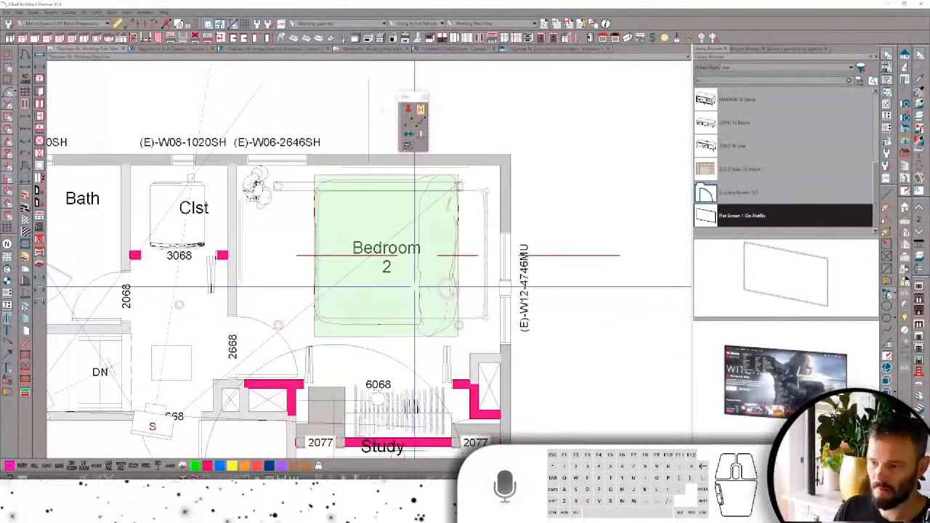
pyautogui.click(274, 260)
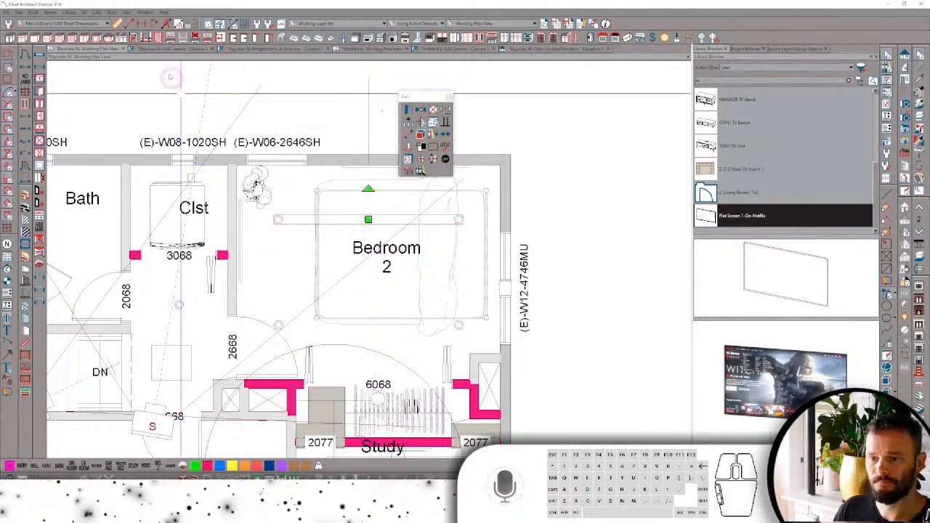
# Return to the full camera view and start ray-traced rendering of the laundry closet and bedroom doorway.
pyautogui.click(172, 49)
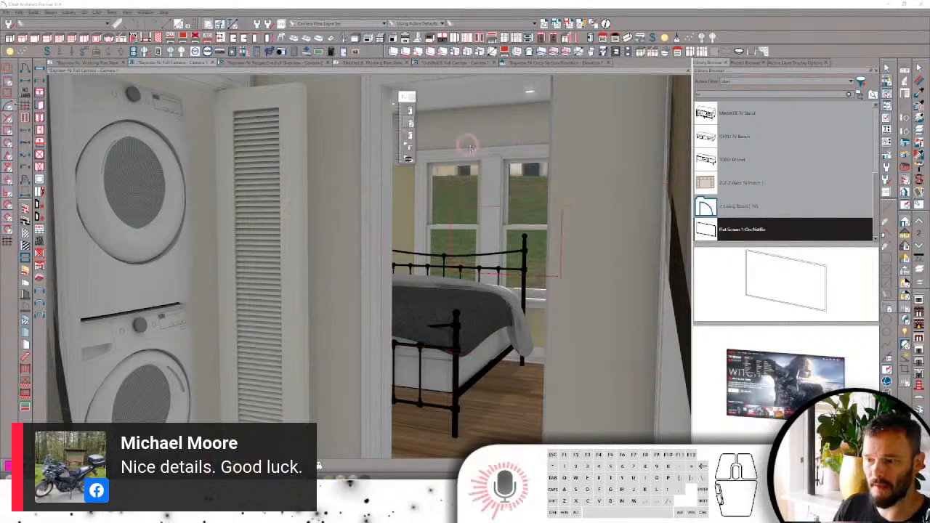
pyautogui.press('space')
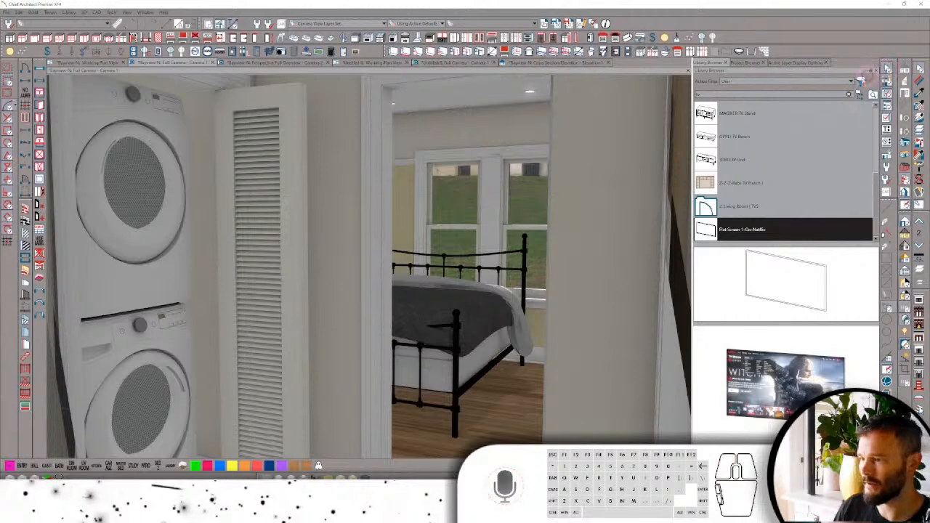
pyautogui.click(612, 142)
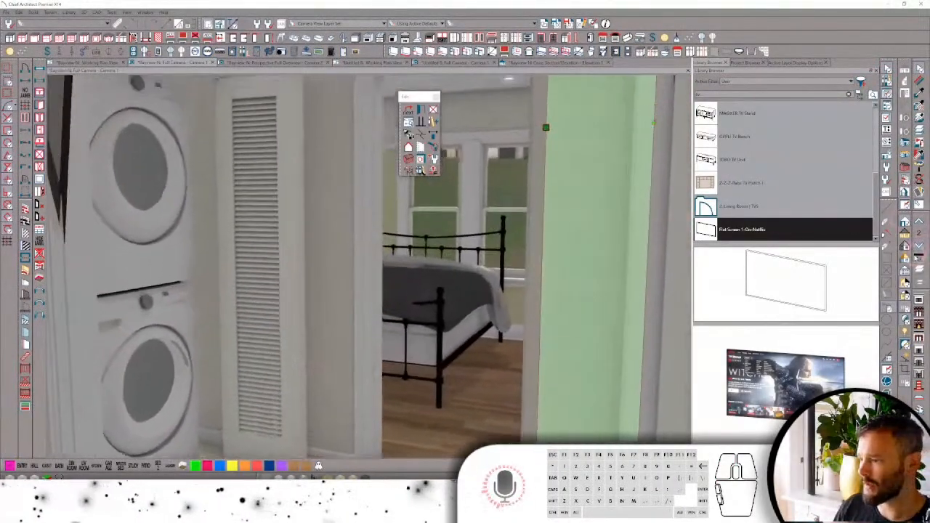
pyautogui.click(907, 257)
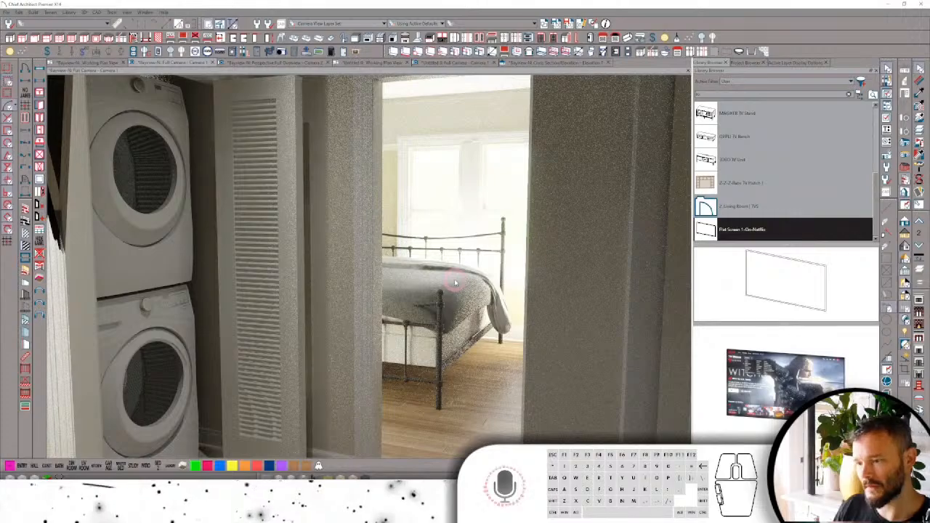
# Move the camera into the bedroom and examine the wall-mounted TV, the corner plant and the louvered closet doors in the render.
pyautogui.scroll(8, 454, 279)
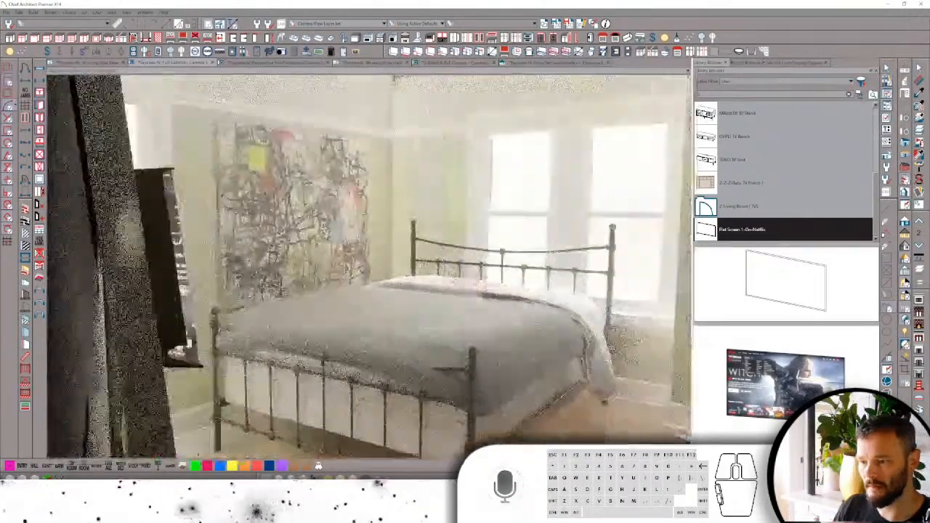
pyautogui.press('Left')
pyautogui.press('Left')
pyautogui.press('Left')
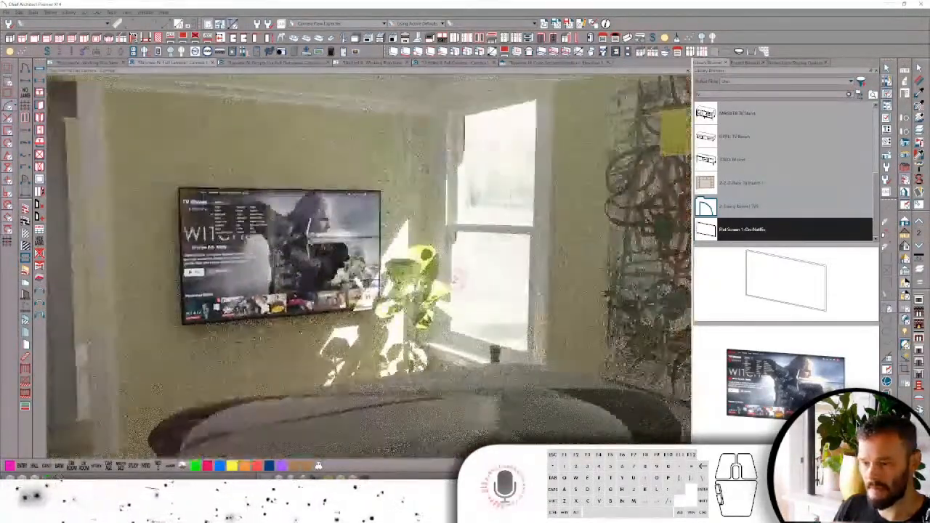
pyautogui.press('Left')
pyautogui.press('Left')
pyautogui.press('Left')
pyautogui.press('Left')
pyautogui.press('Left')
pyautogui.press('Left')
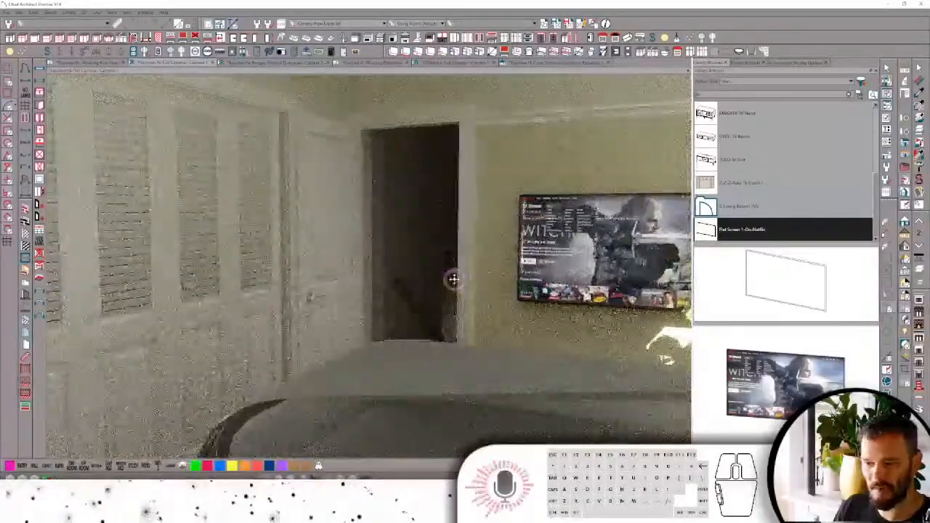
pyautogui.scroll(1, 454, 279)
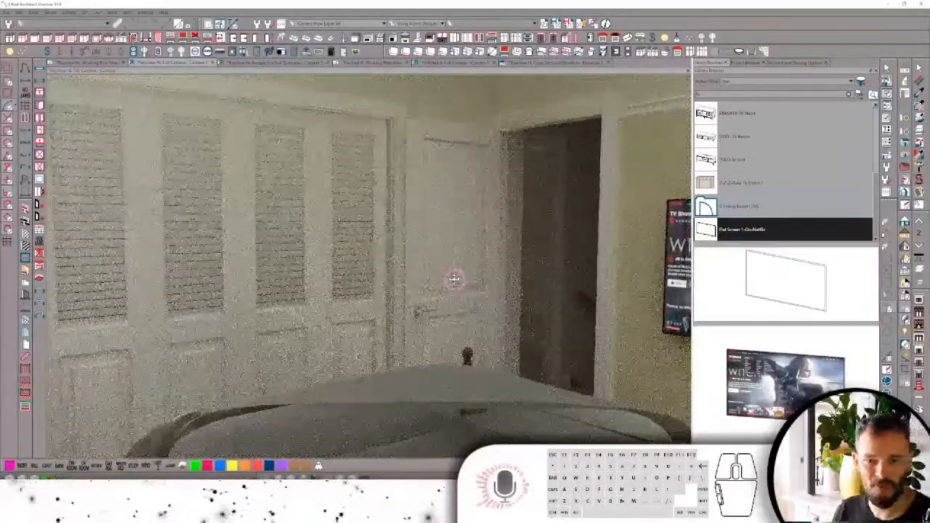
# Walk the camera out of the bedroom into the study and examine the rendered desk, built-in shelves, framed picture and plants.
pyautogui.press('Left')
pyautogui.press('Left')
pyautogui.press('Left')
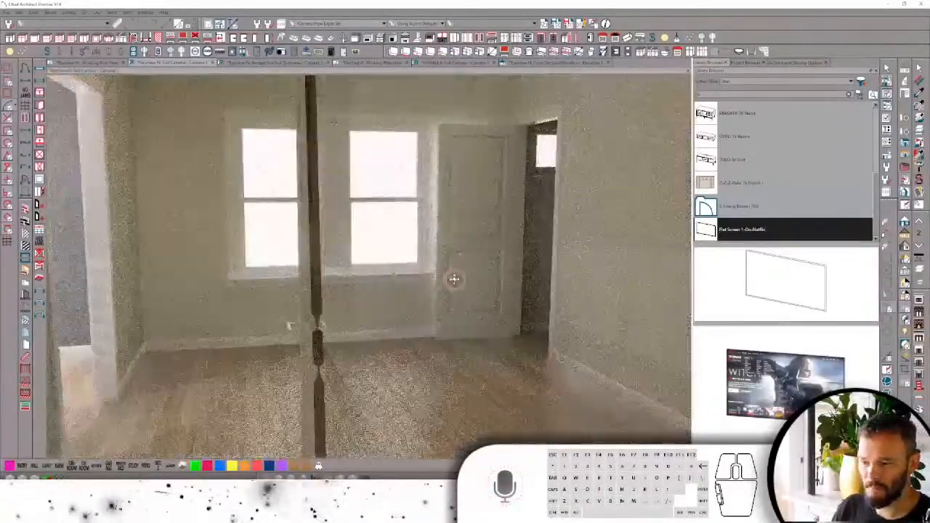
pyautogui.press('Left')
pyautogui.press('Left')
pyautogui.press('Left')
pyautogui.press('Left')
pyautogui.press('Left')
pyautogui.press('Left')
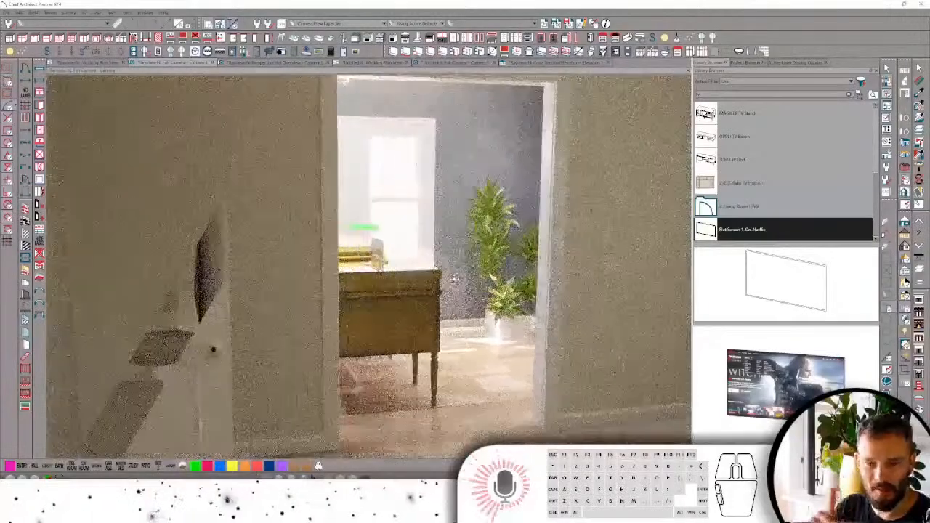
pyautogui.press('Left')
pyautogui.press('Left')
pyautogui.press('Left')
pyautogui.press('Left')
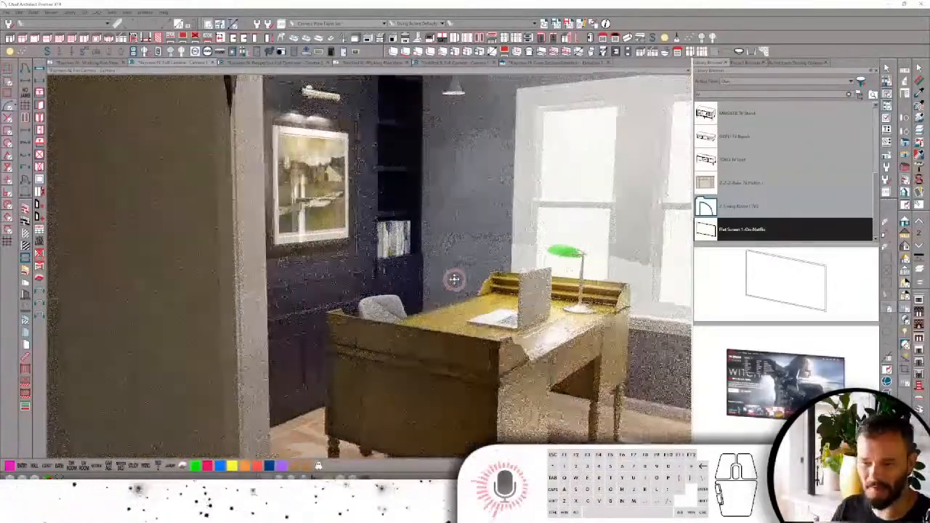
pyautogui.press('Left')
pyautogui.press('Left')
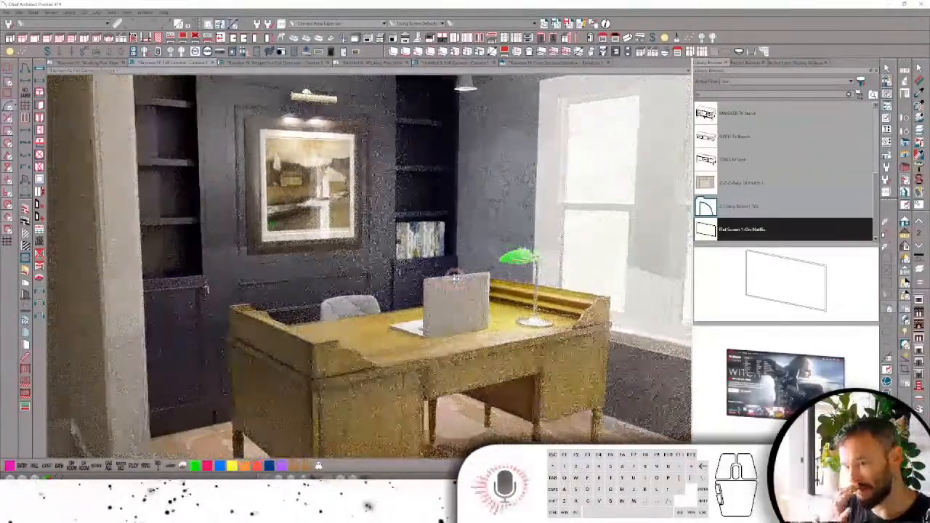
pyautogui.press('Left')
pyautogui.press('Left')
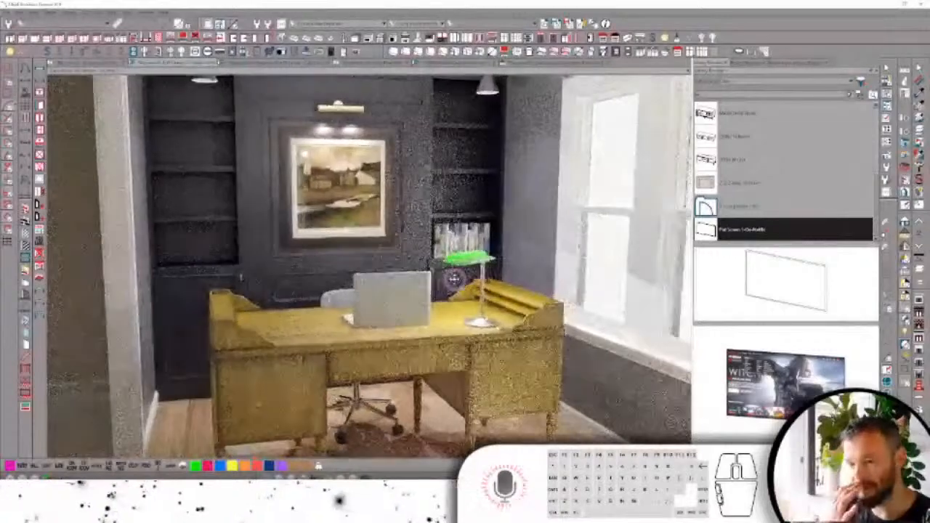
pyautogui.press('Left')
pyautogui.press('Left')
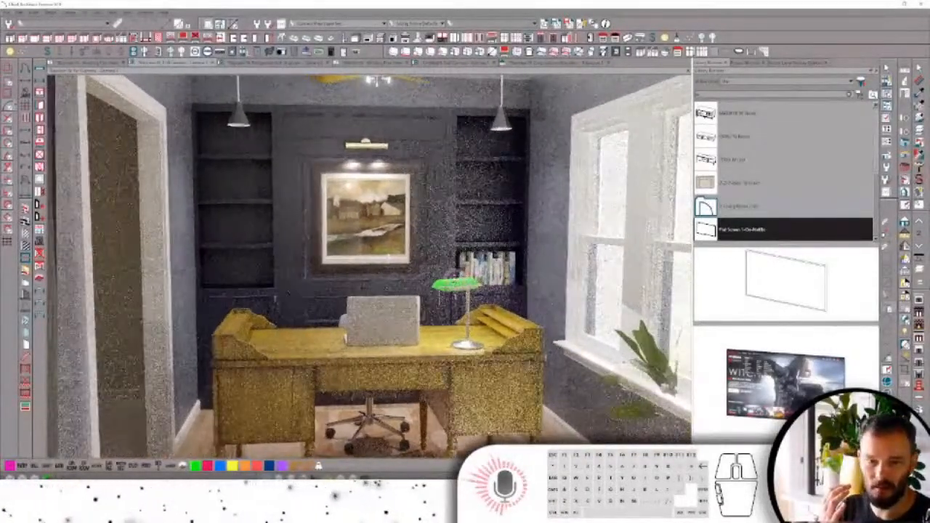
pyautogui.press('Down')
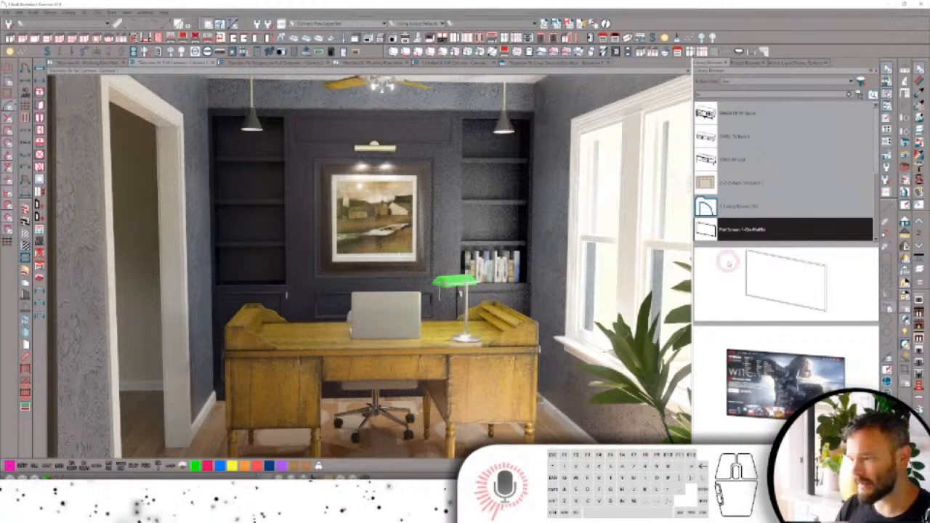
pyautogui.click(909, 223)
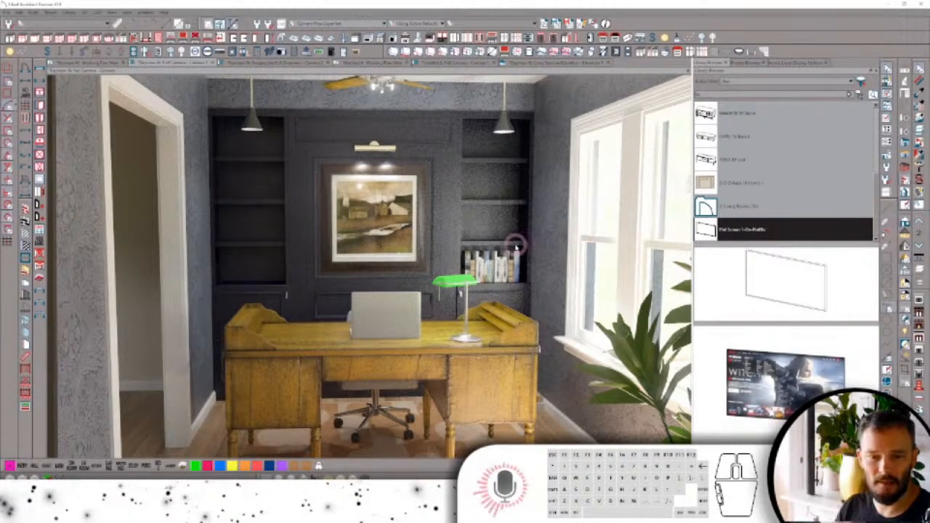